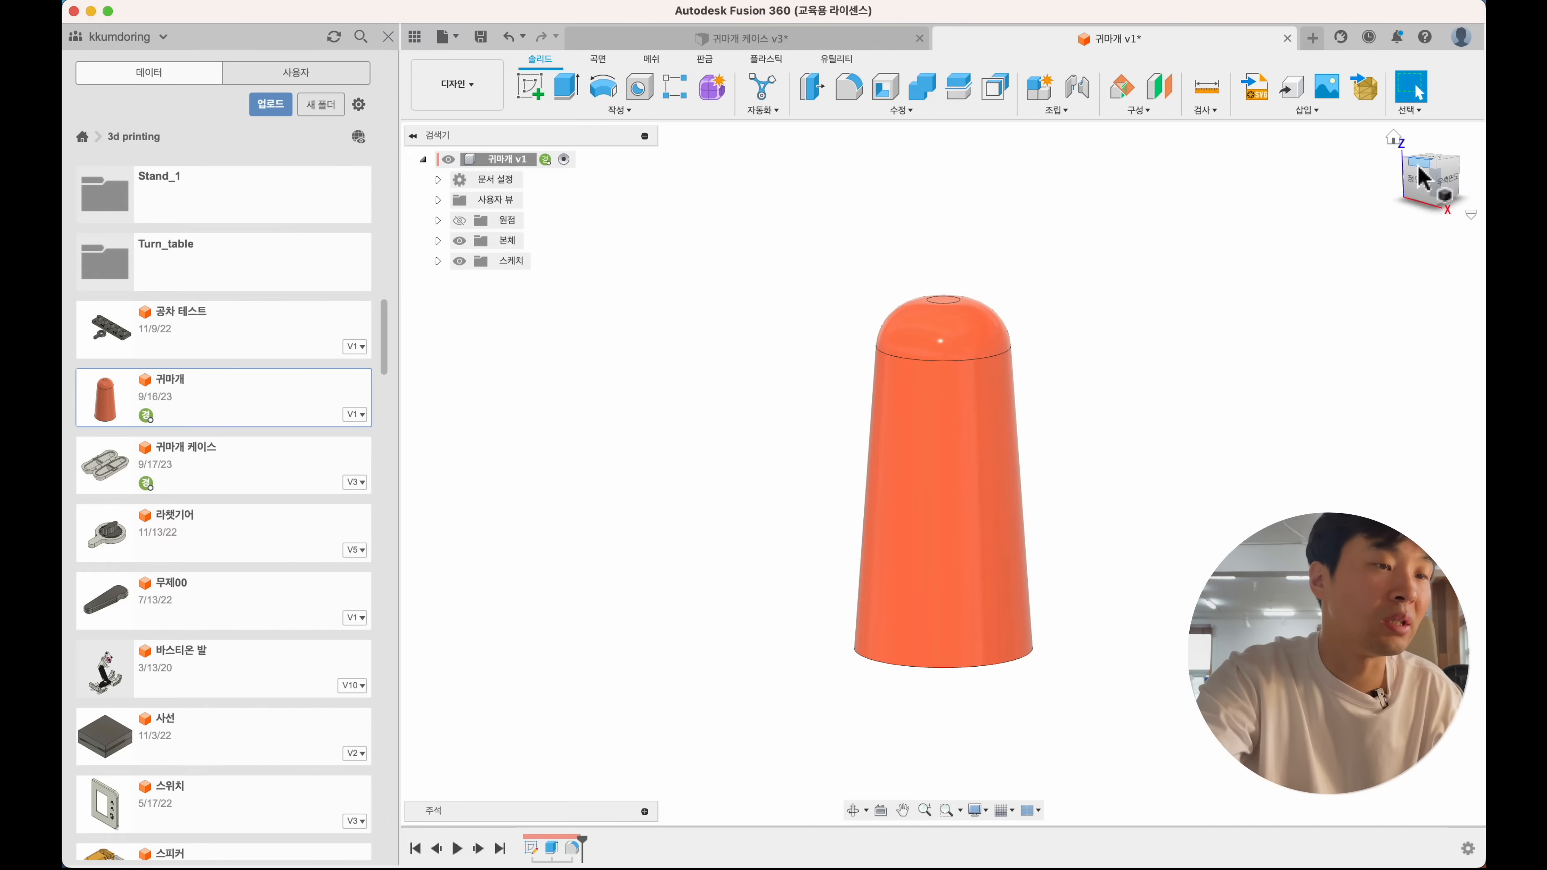
- Create a new design and save it as earmuff_case in the 3d printing folder
{"action": "left_click", "coordinate": [1304, 38]}
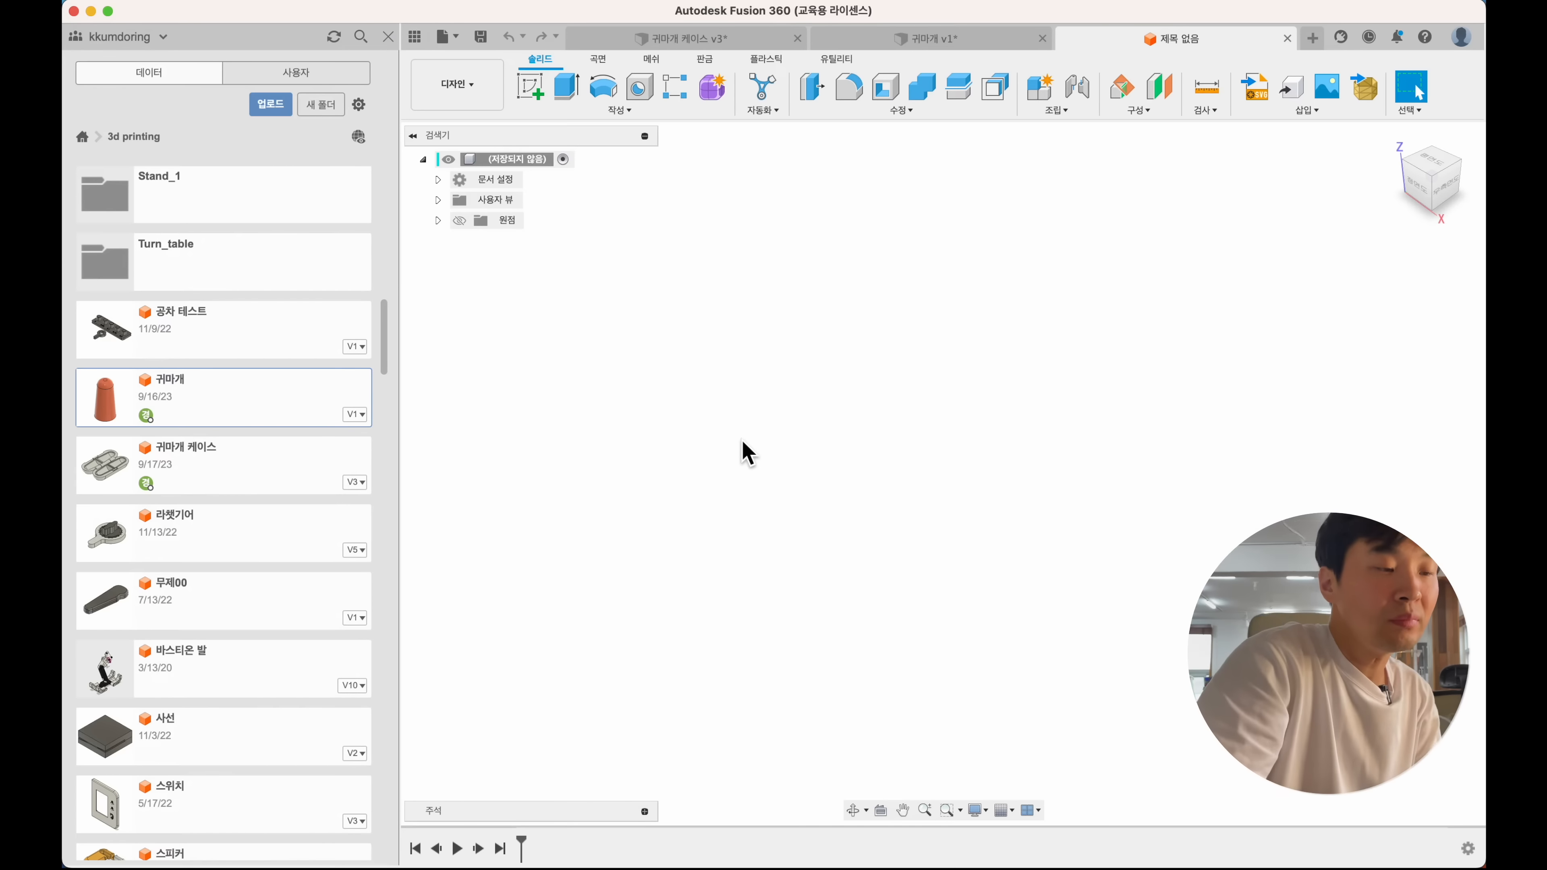
{"action": "key", "text": "super+s"}
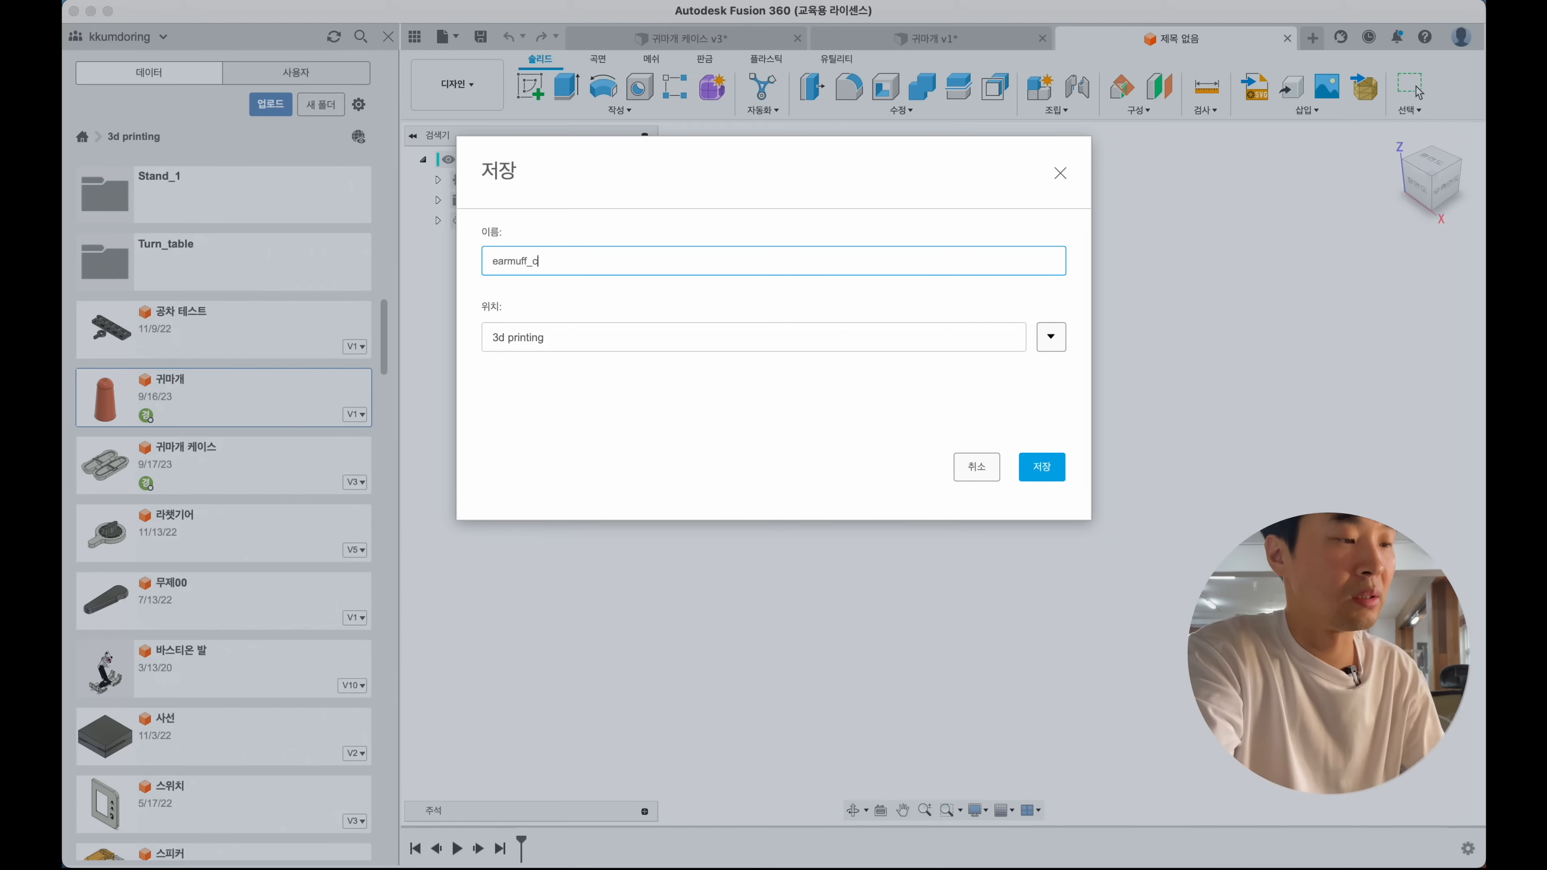
{"action": "key", "text": "Return"}
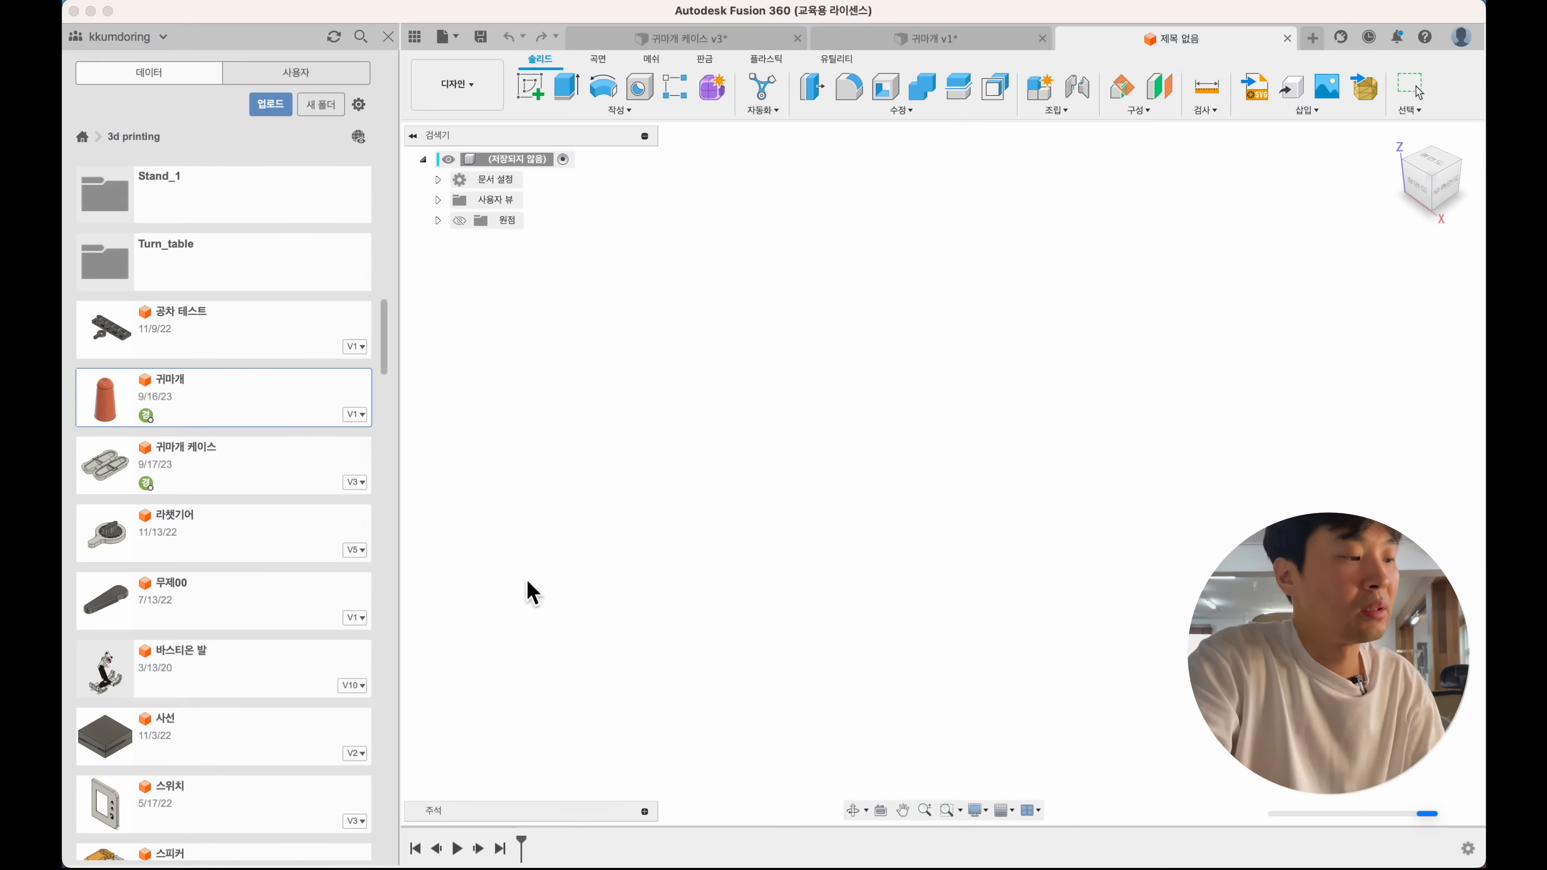
- Insert the 귀마개 earplug model into the current design at its default position
{"action": "right_click", "coordinate": [246, 394]}
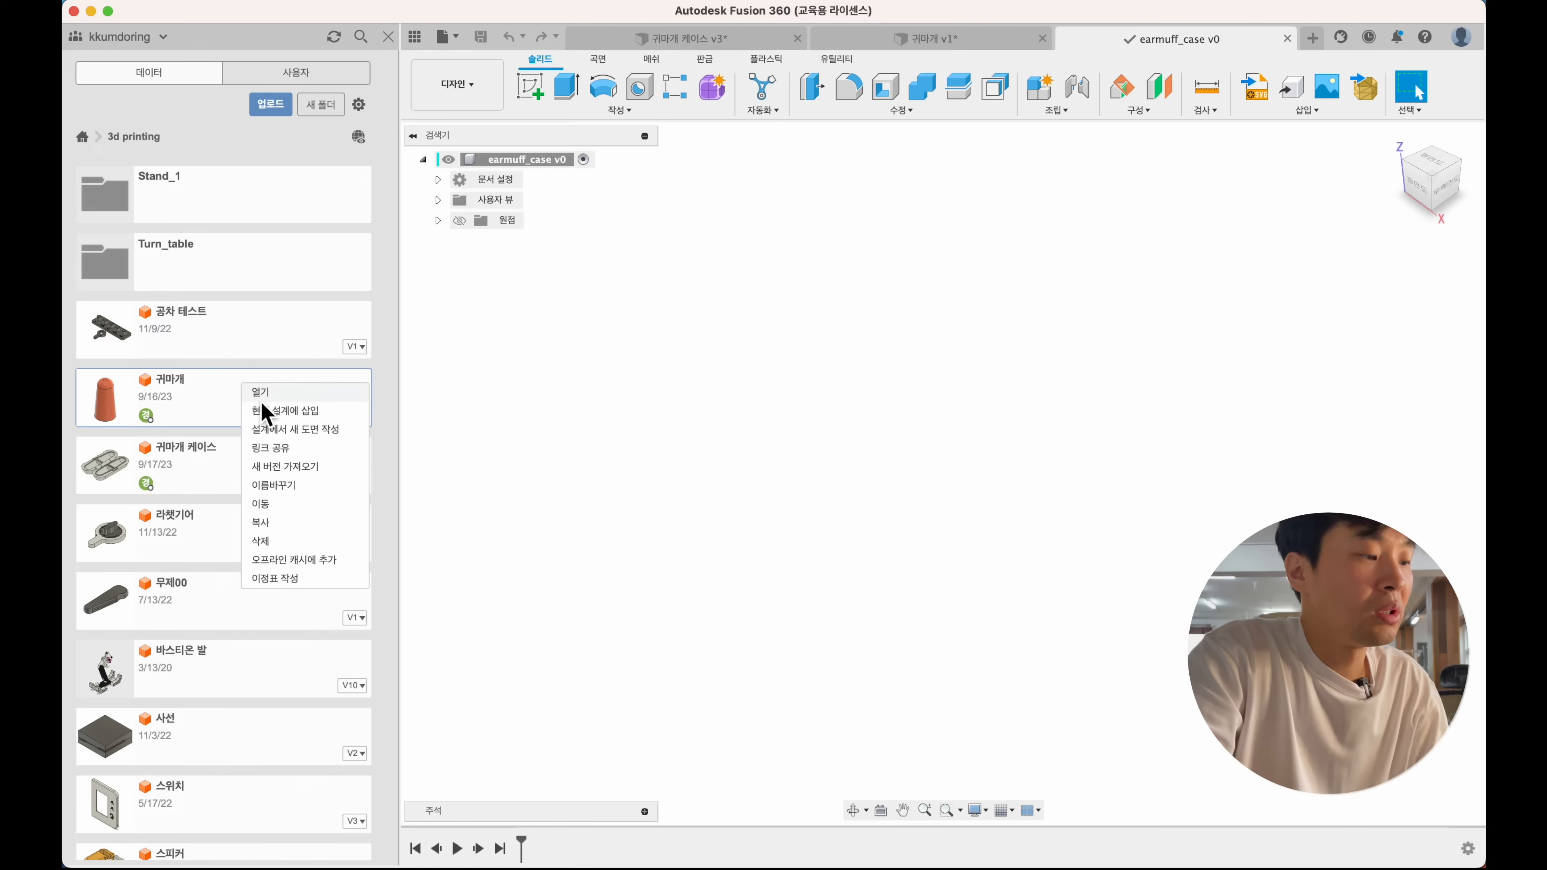
{"action": "left_click", "coordinate": [273, 411]}
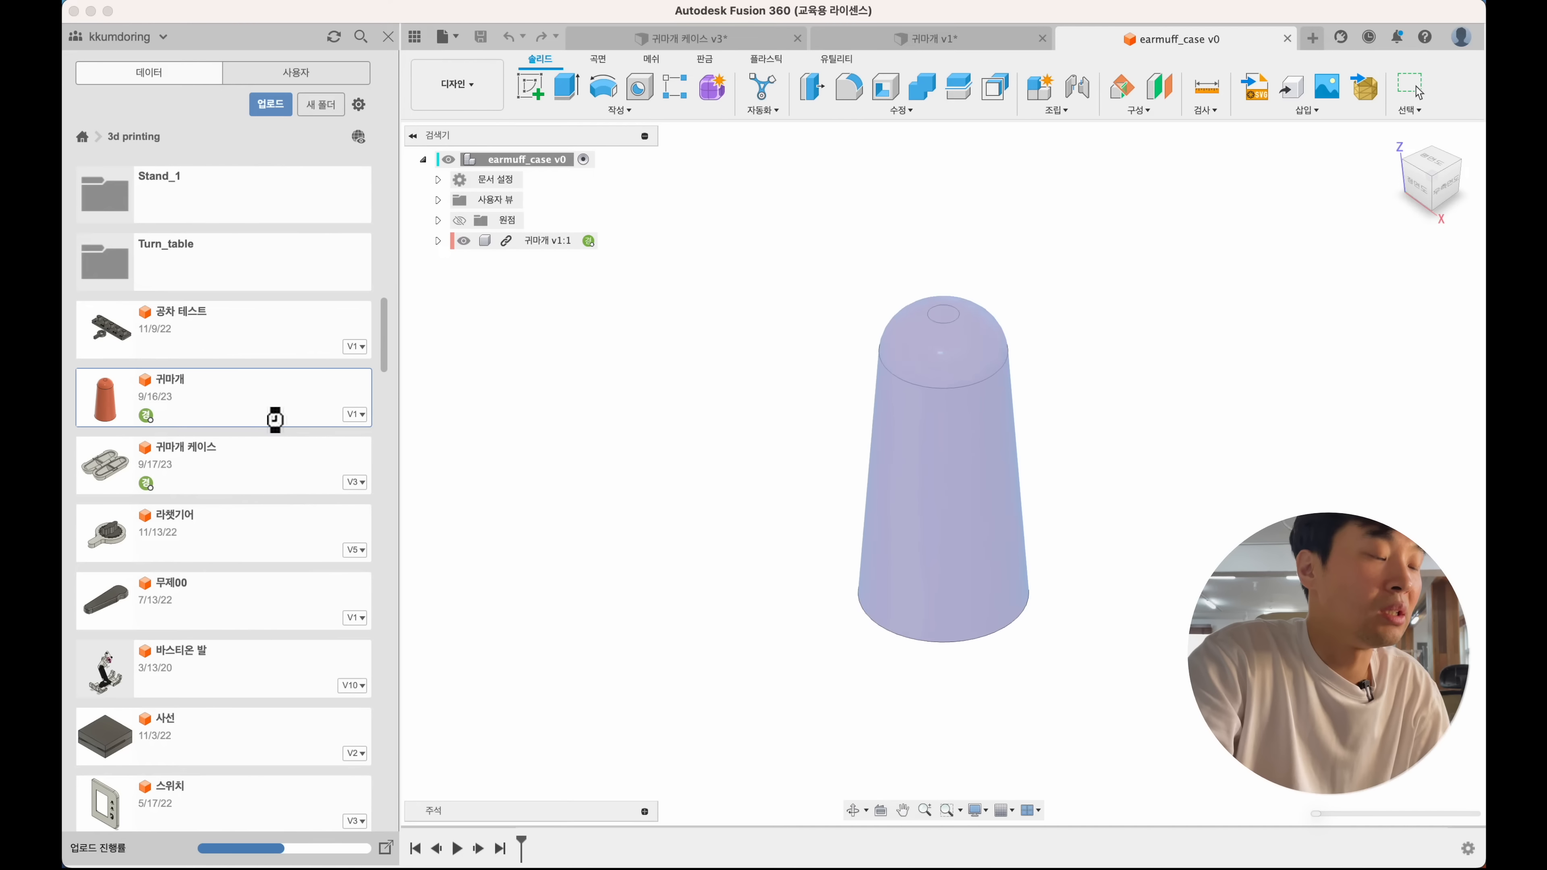
{"action": "left_click", "coordinate": [859, 491]}
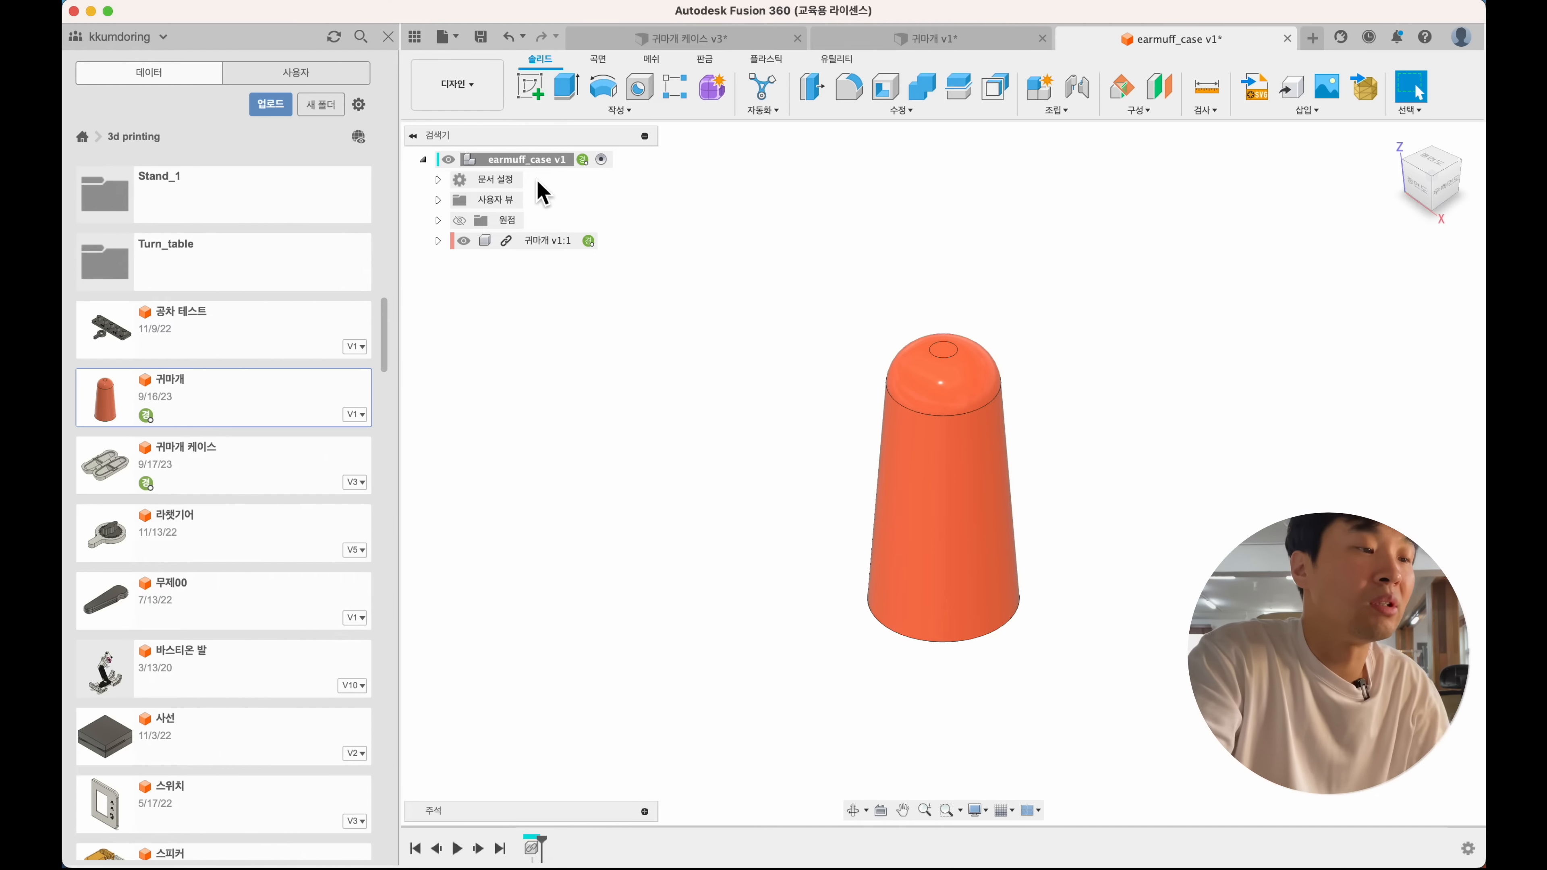
- Create an active internal component named base under the top-level assembly
{"action": "left_click", "coordinate": [1038, 97]}
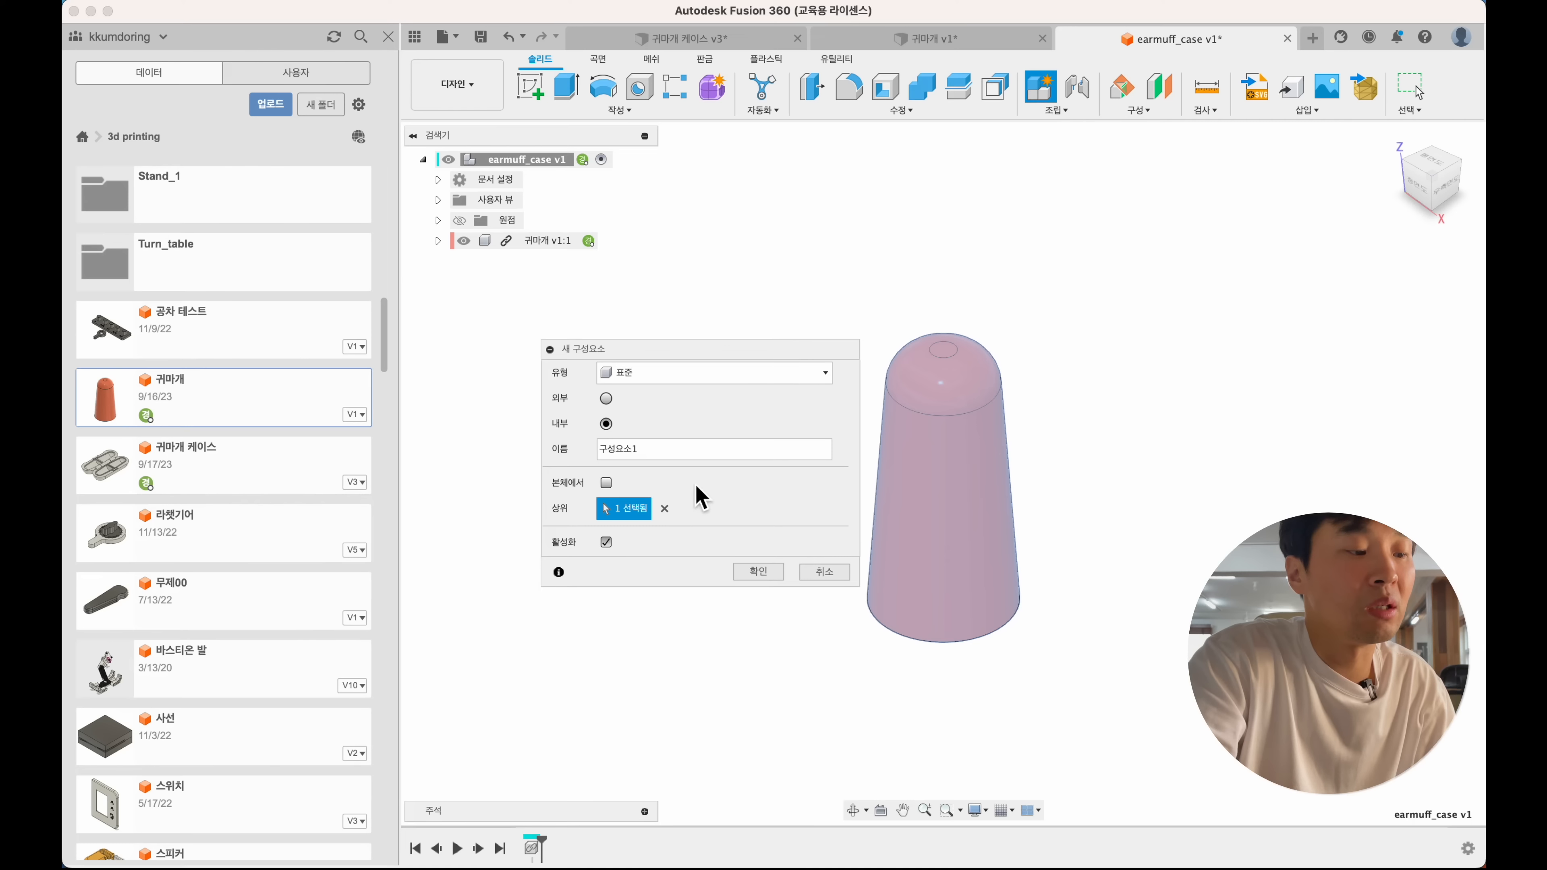
{"action": "left_click_drag", "start_coordinate": [670, 452], "coordinate": [491, 456]}
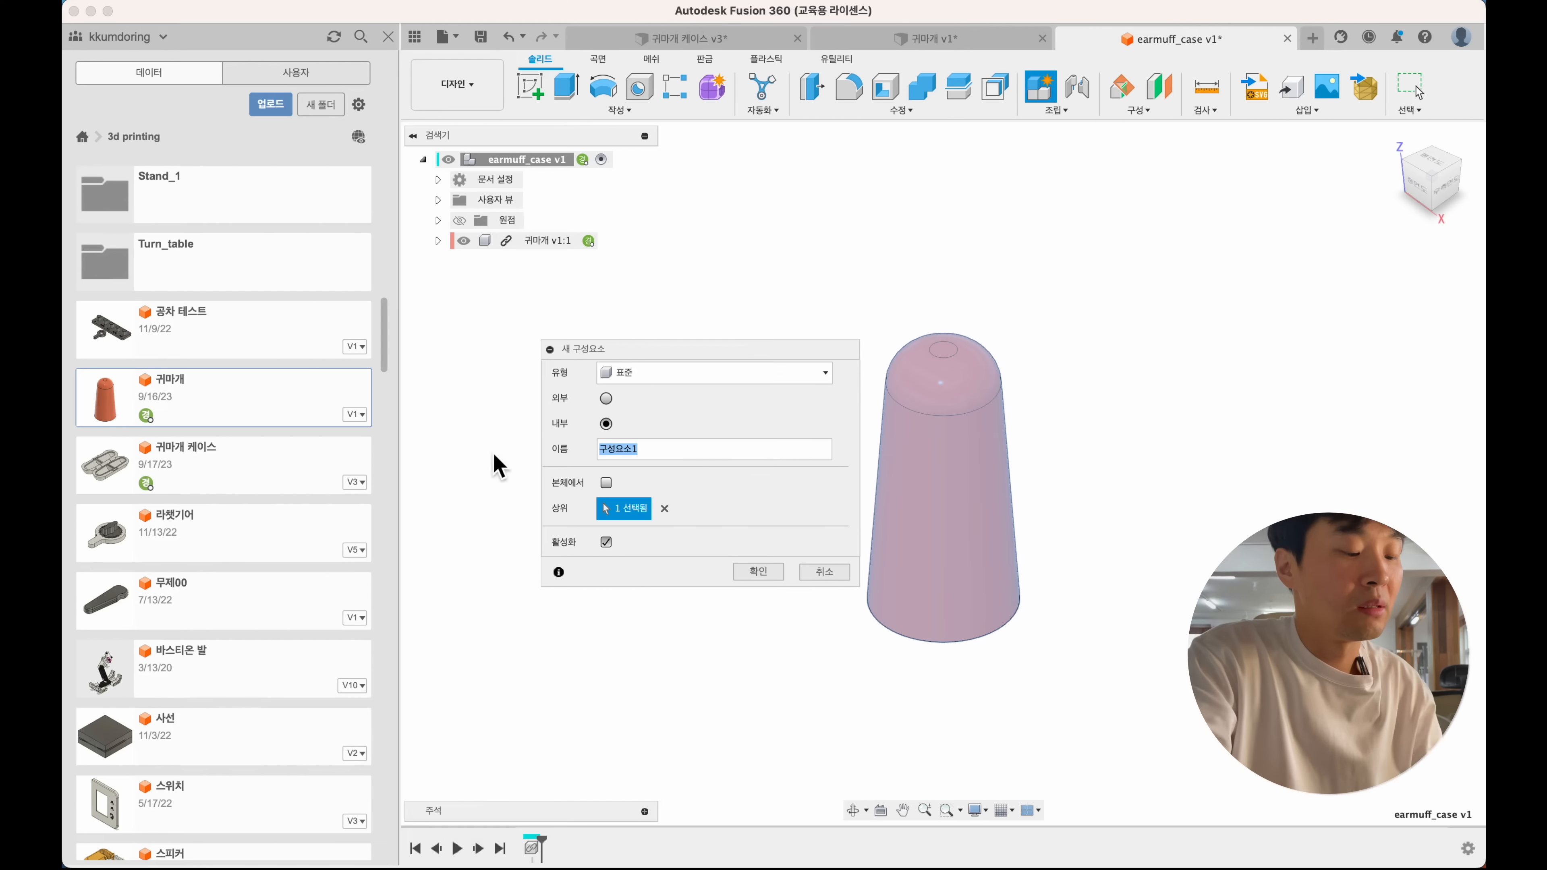
{"action": "type", "text": "base"}
{"action": "key", "text": "Return"}
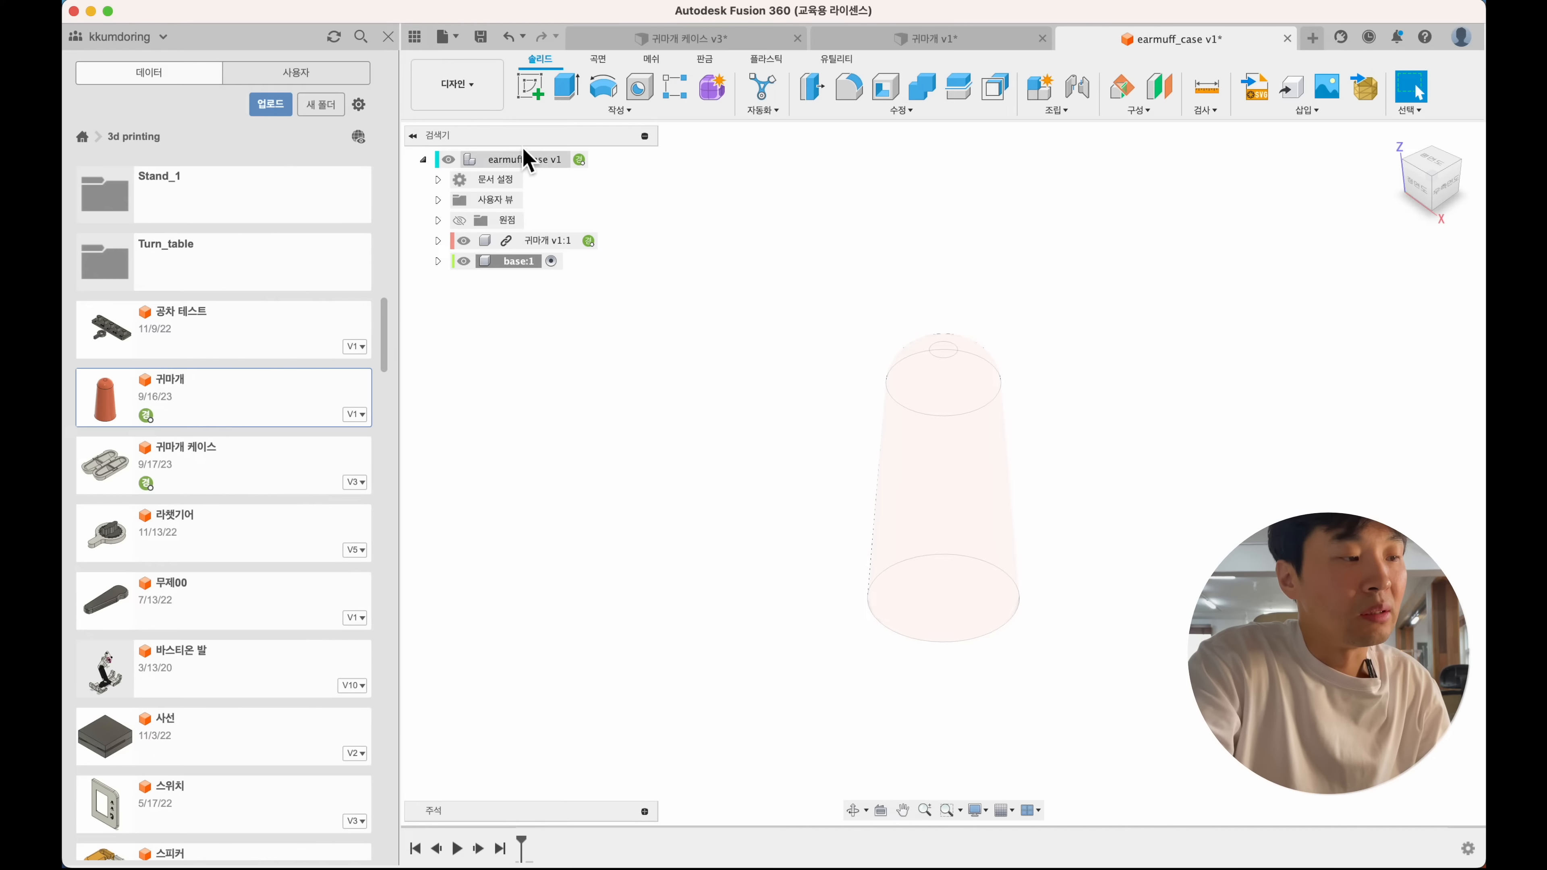
- Start a sketch in the base component on the horizontal XY plane and clear the workspace around it by hiding the project files
{"action": "left_click", "coordinate": [529, 88]}
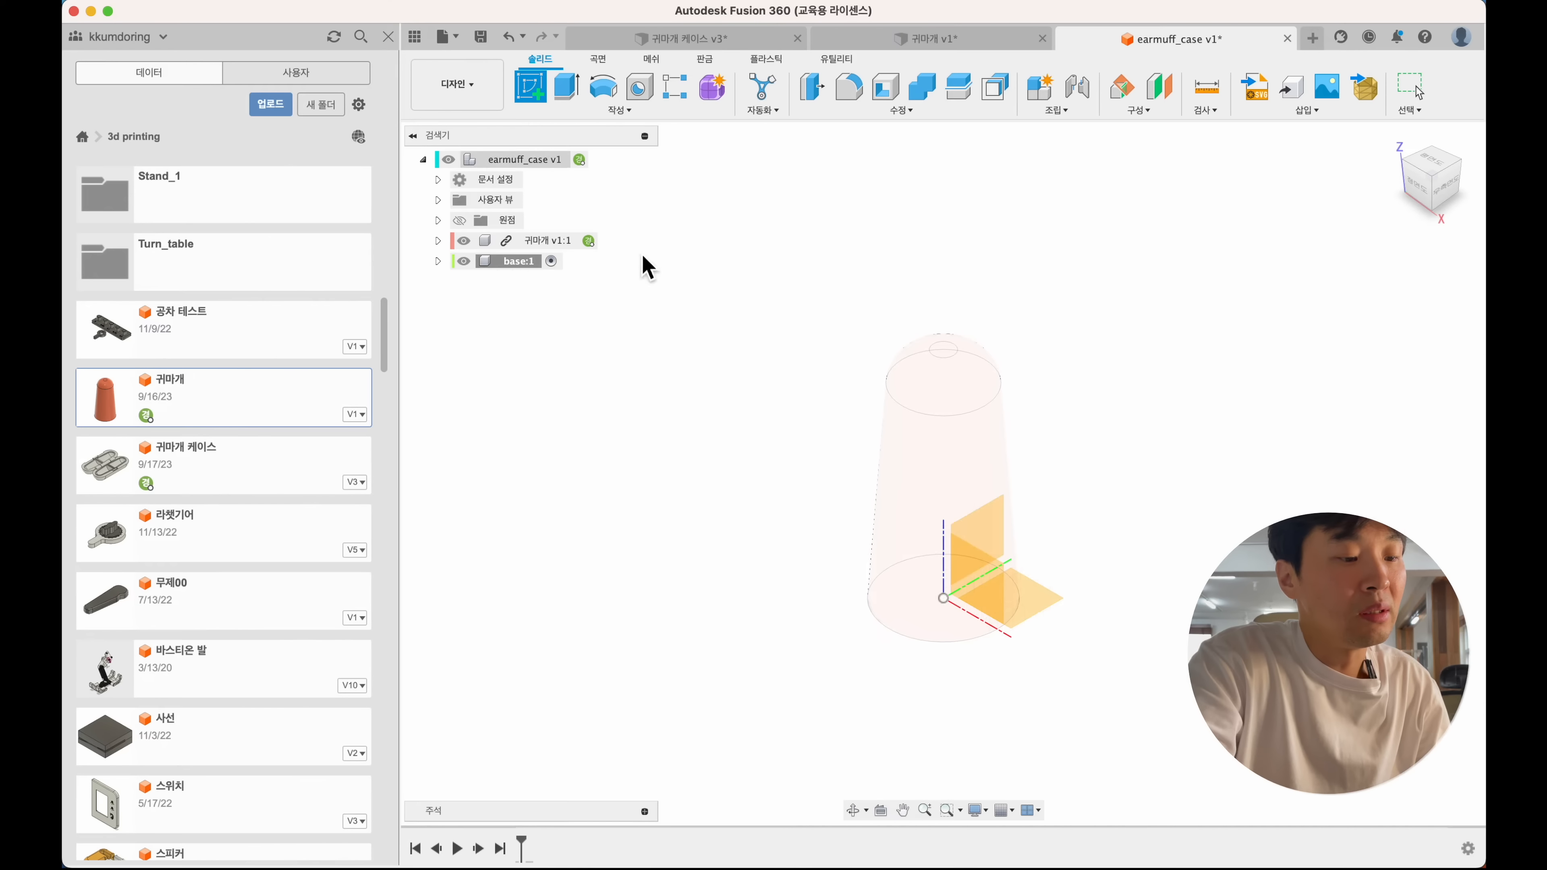
{"action": "left_click", "coordinate": [1054, 618]}
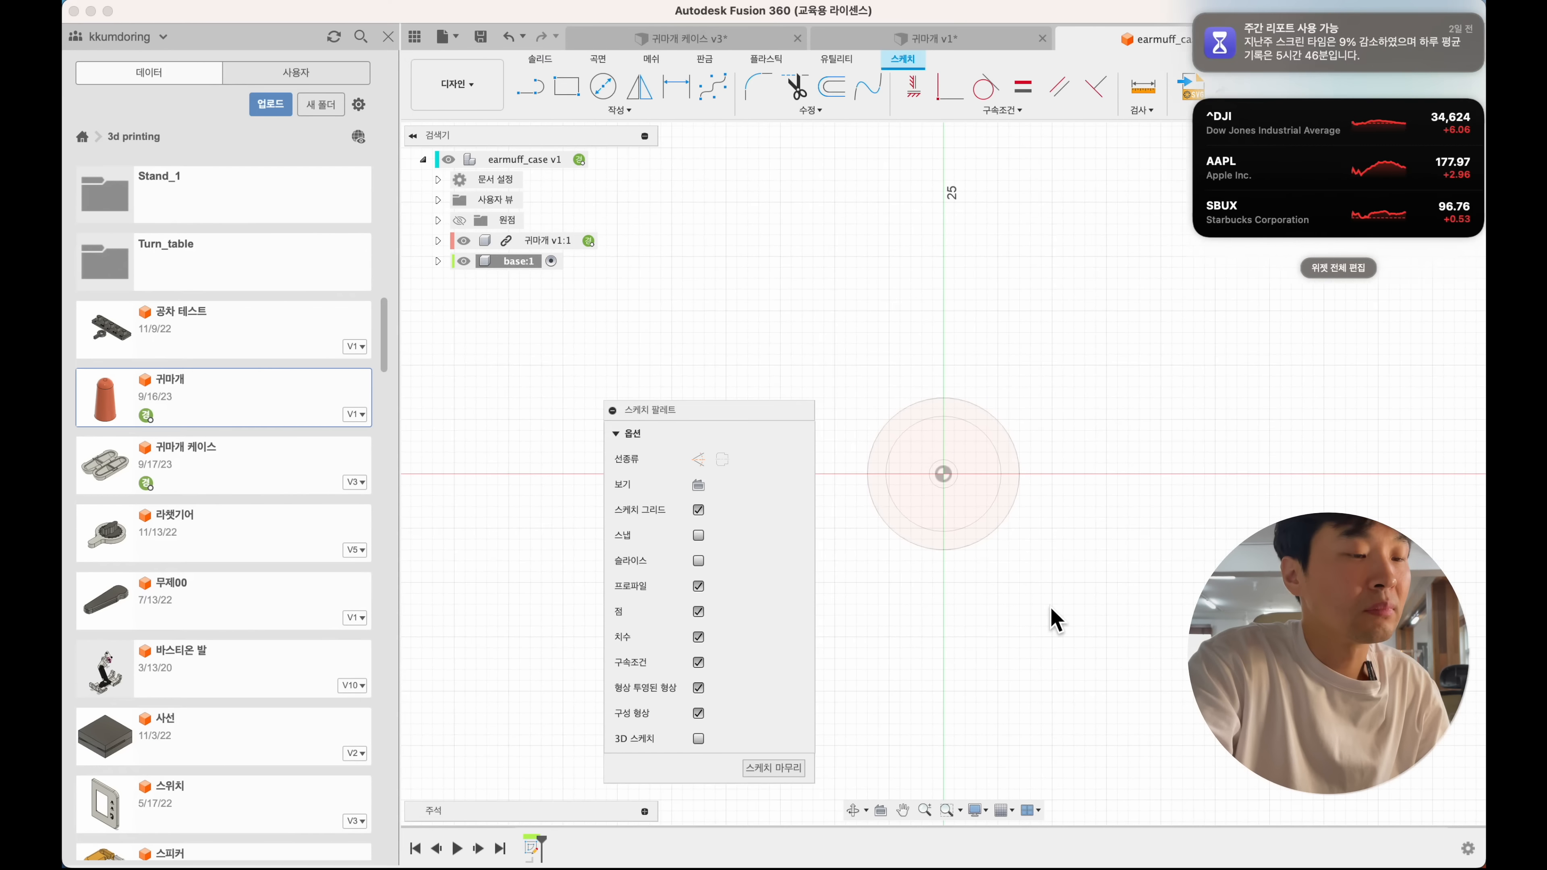
{"action": "mouse_move", "coordinate": [650, 419]}
{"action": "left_mouse_down"}
{"action": "mouse_move", "coordinate": [1364, 404]}
{"action": "mouse_move", "coordinate": [1260, 305]}
{"action": "left_mouse_up"}
{"action": "left_click", "coordinate": [413, 40]}
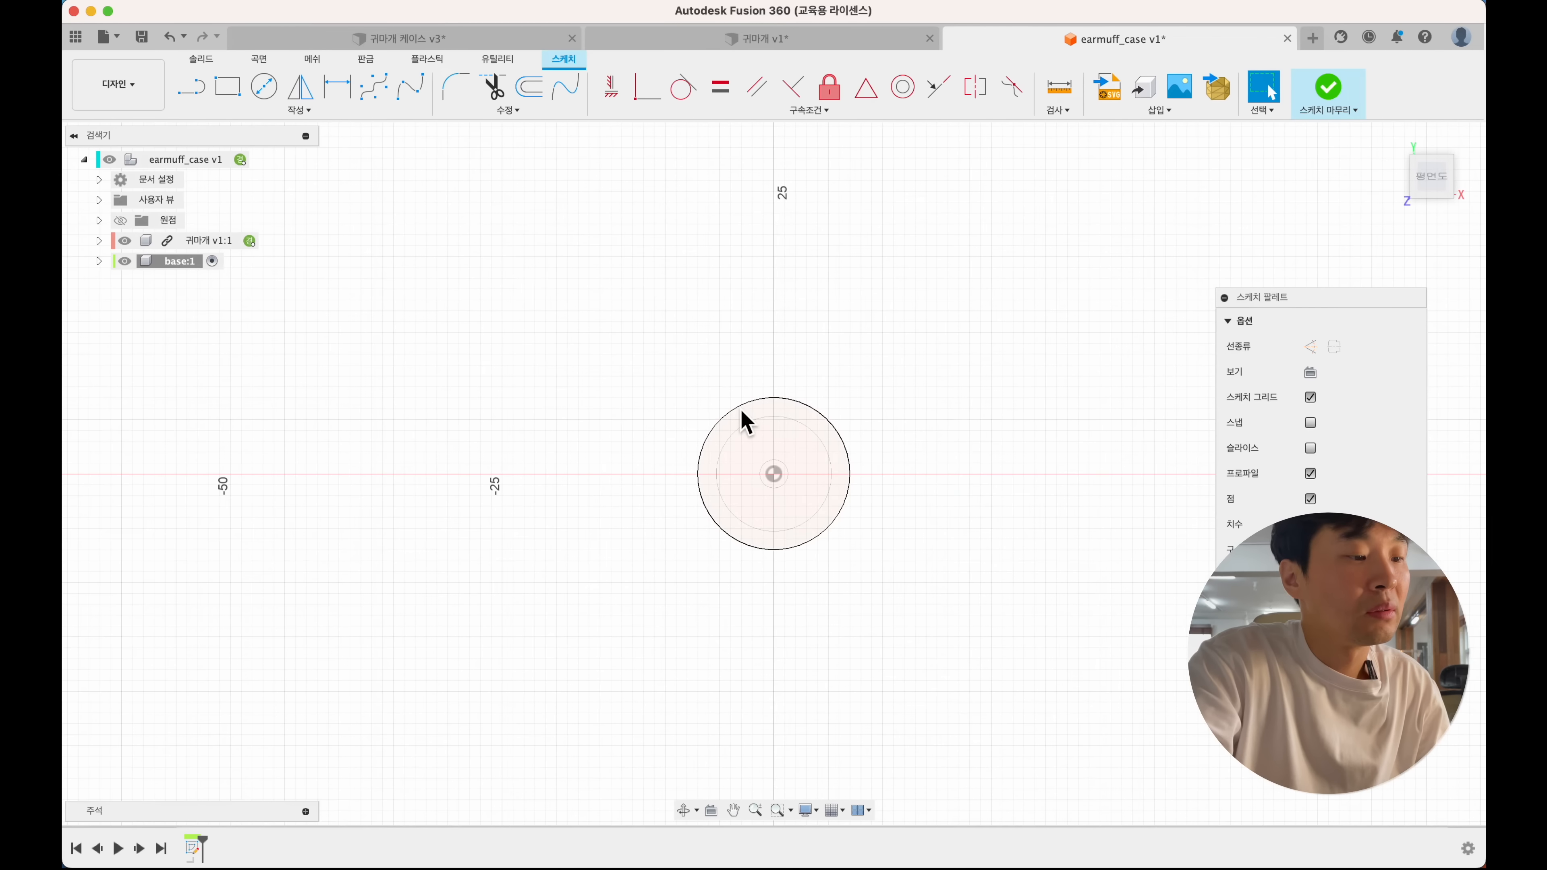
- Sketch a vertical center point slot on the origin, about 36 mm between arc centres and about 19 mm wide
{"action": "left_click", "coordinate": [321, 113]}
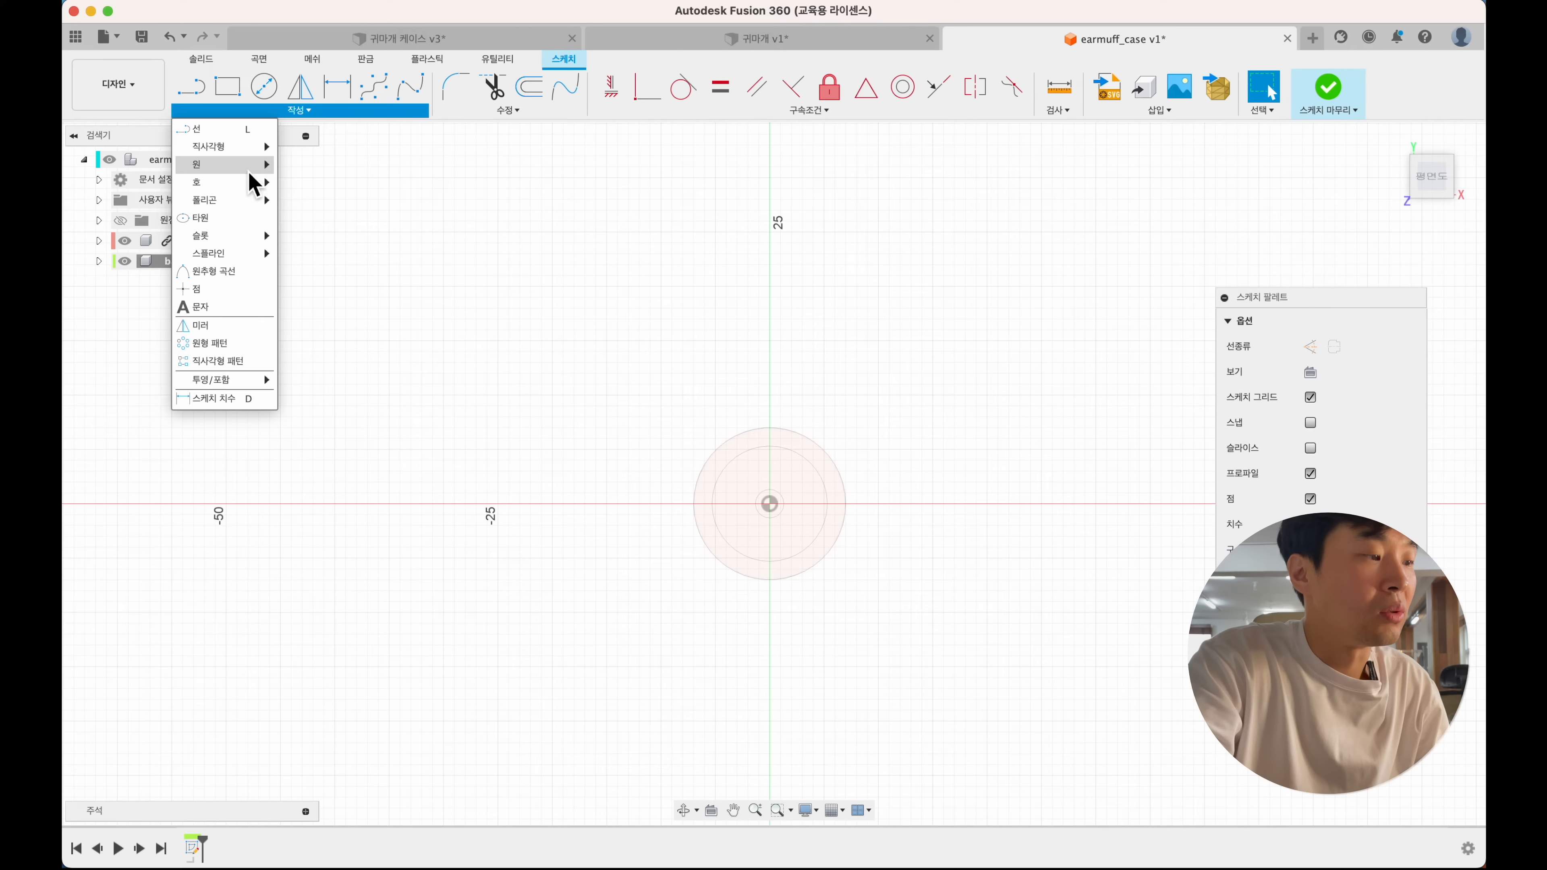
{"action": "mouse_move", "coordinate": [265, 238]}
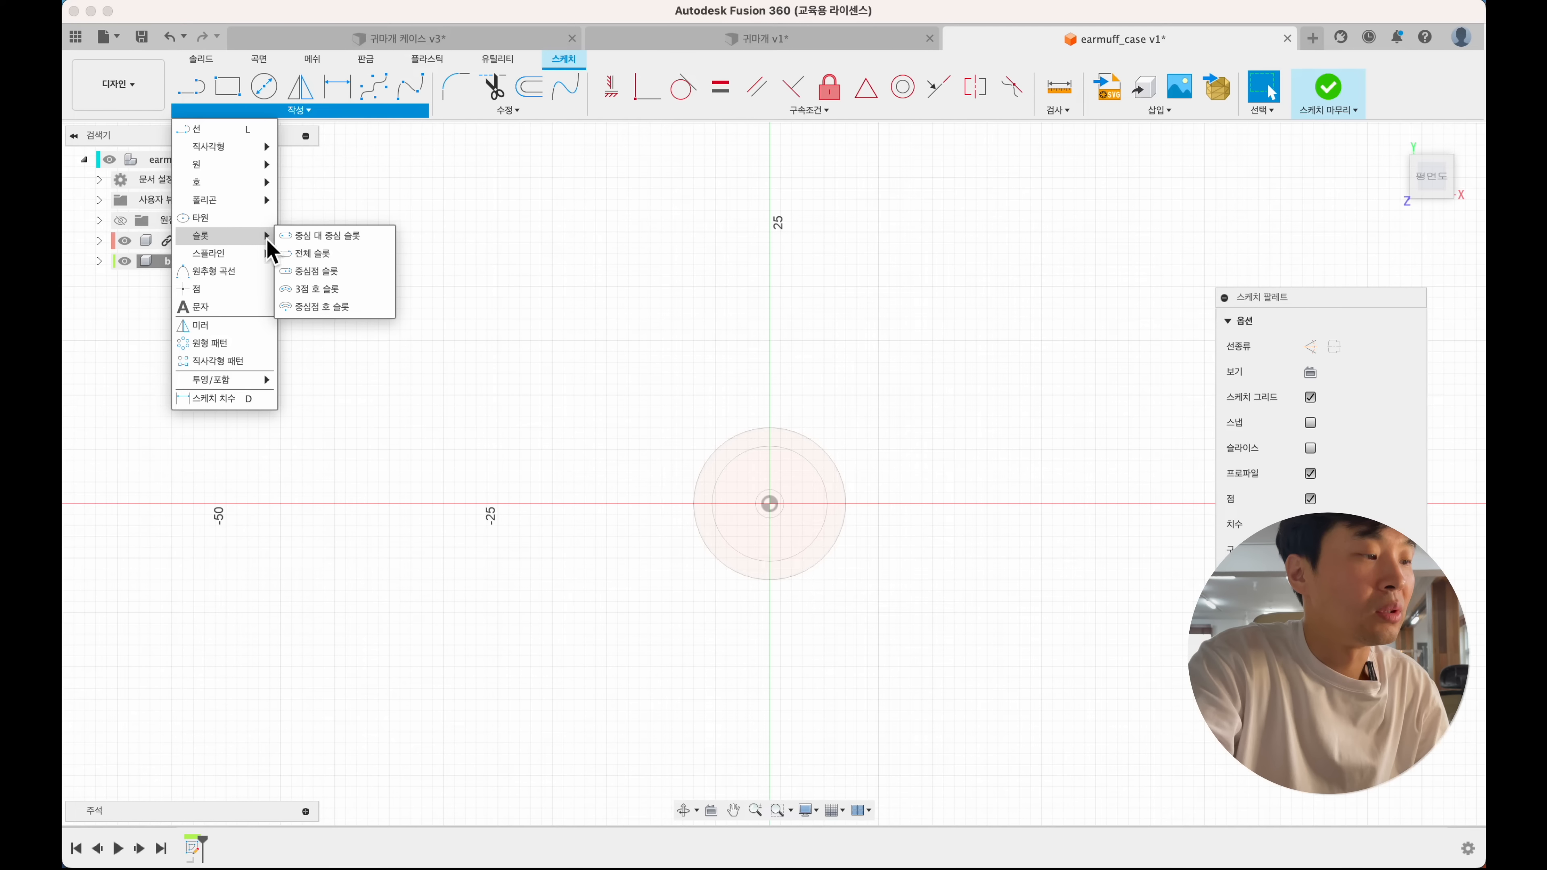
{"action": "left_click", "coordinate": [342, 271]}
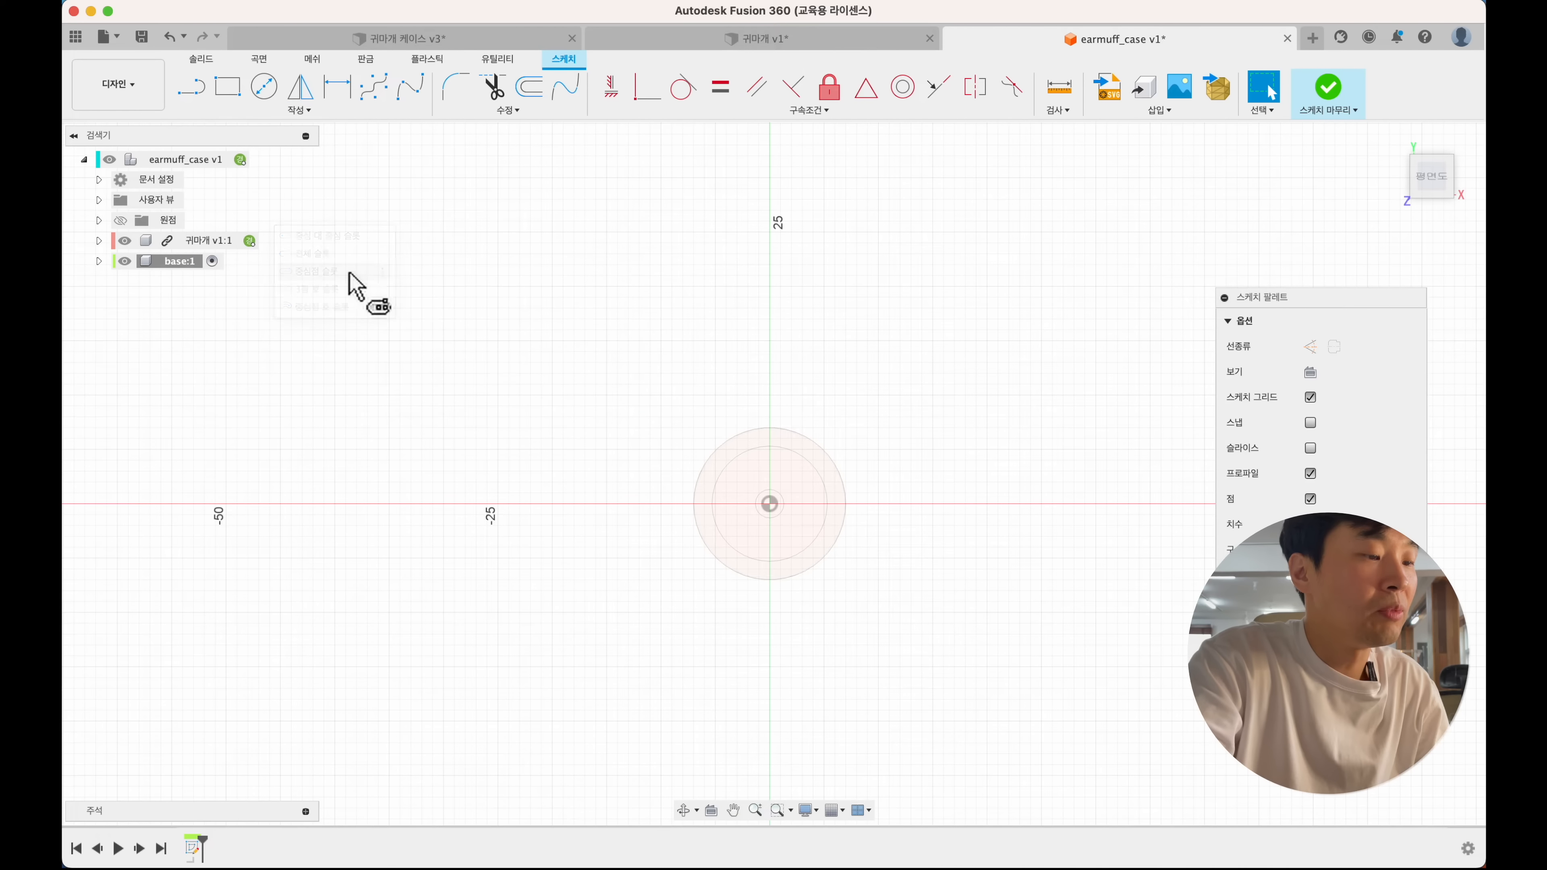
{"action": "left_click", "coordinate": [770, 503]}
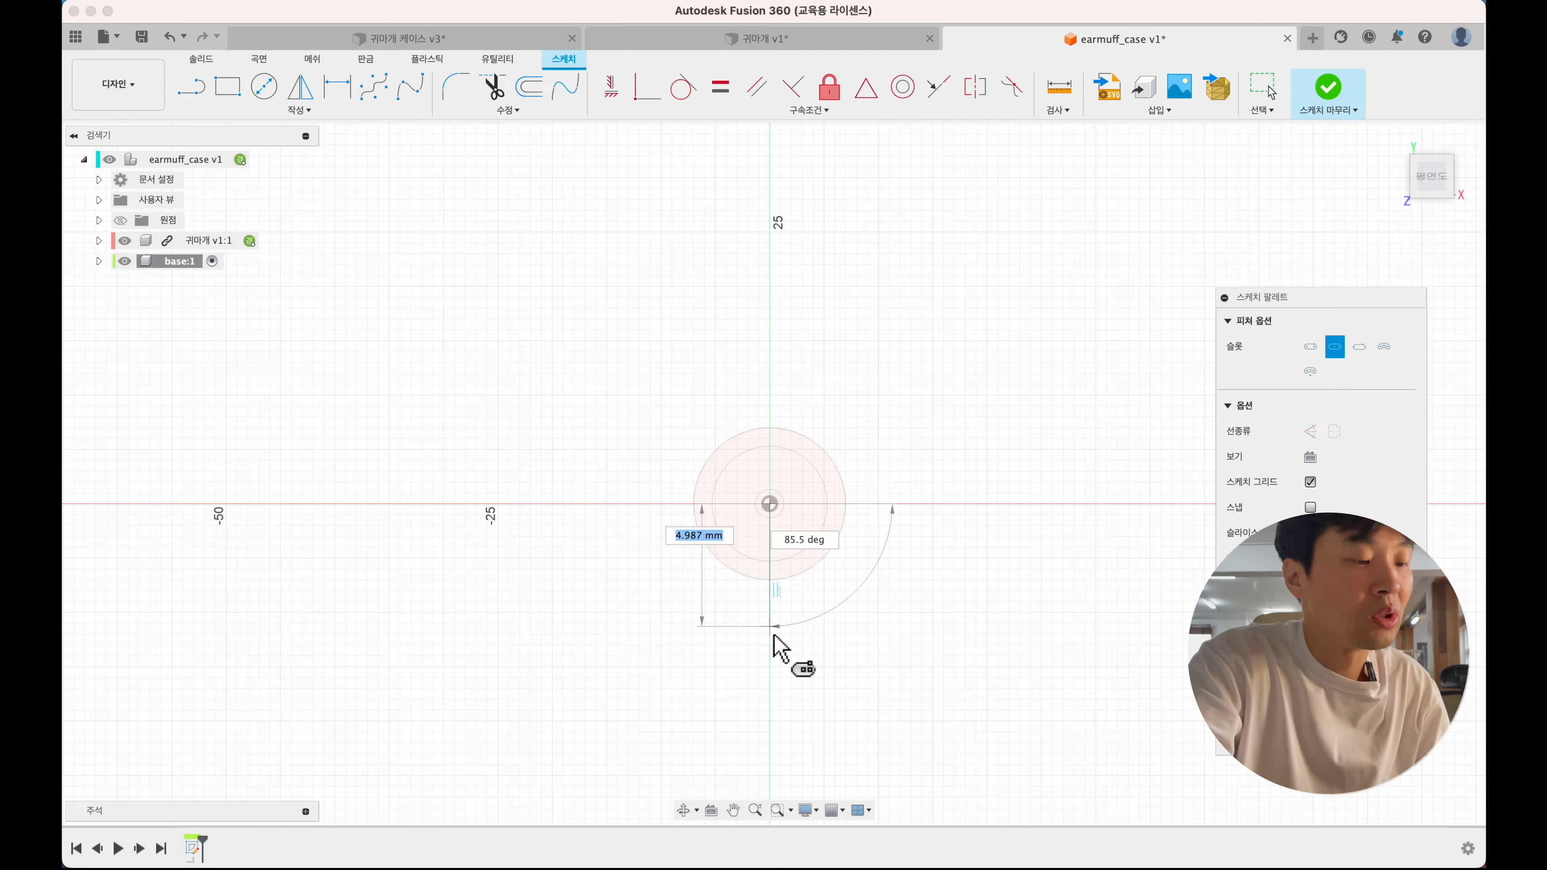
{"action": "left_click", "coordinate": [770, 702]}
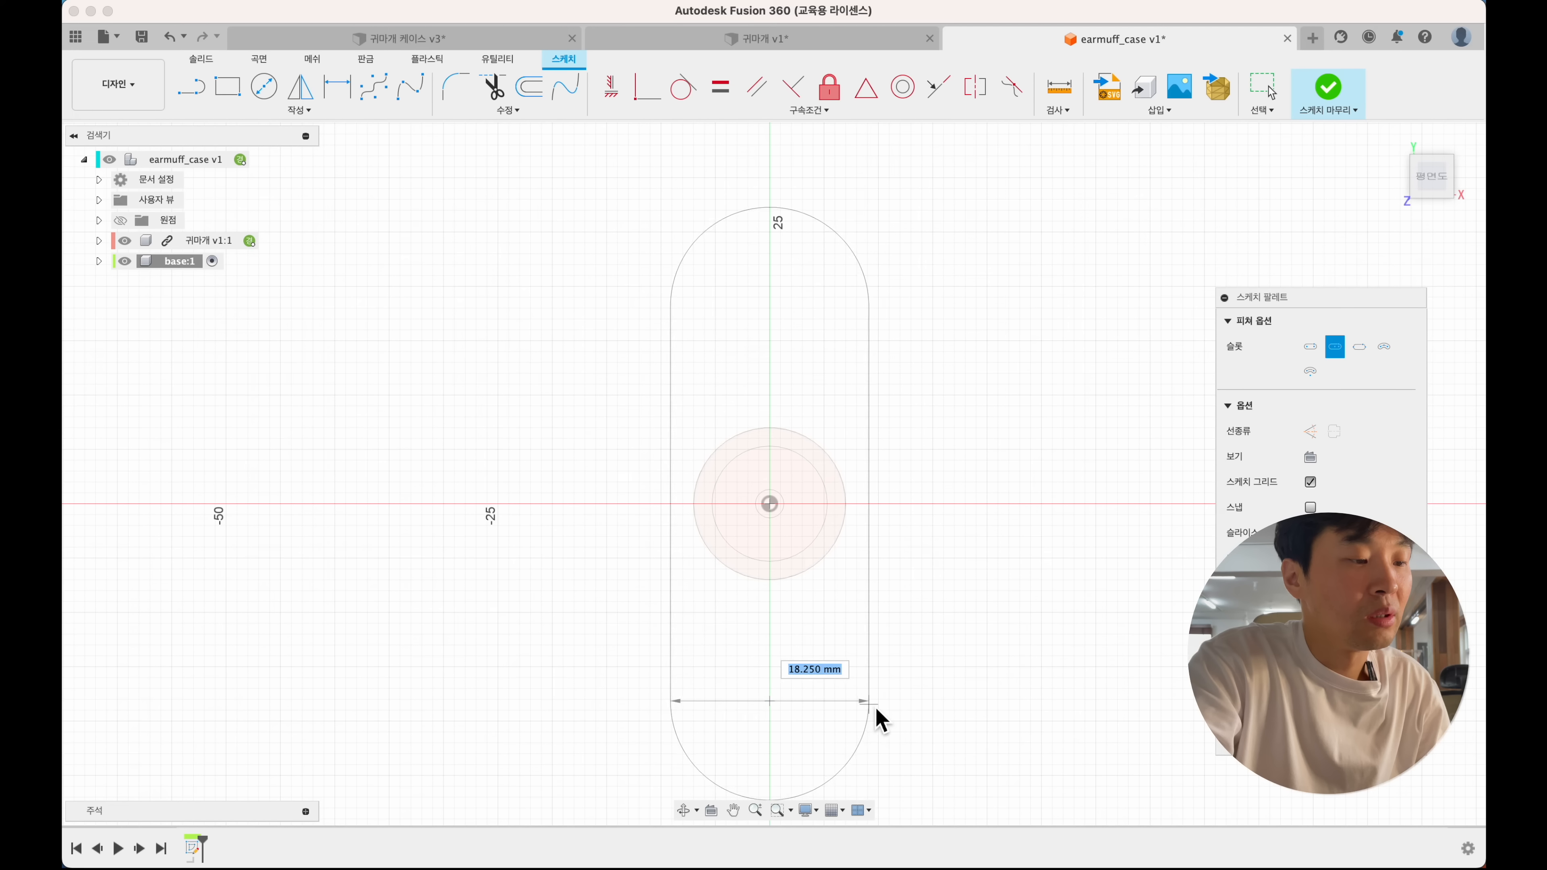
{"action": "left_click", "coordinate": [875, 713]}
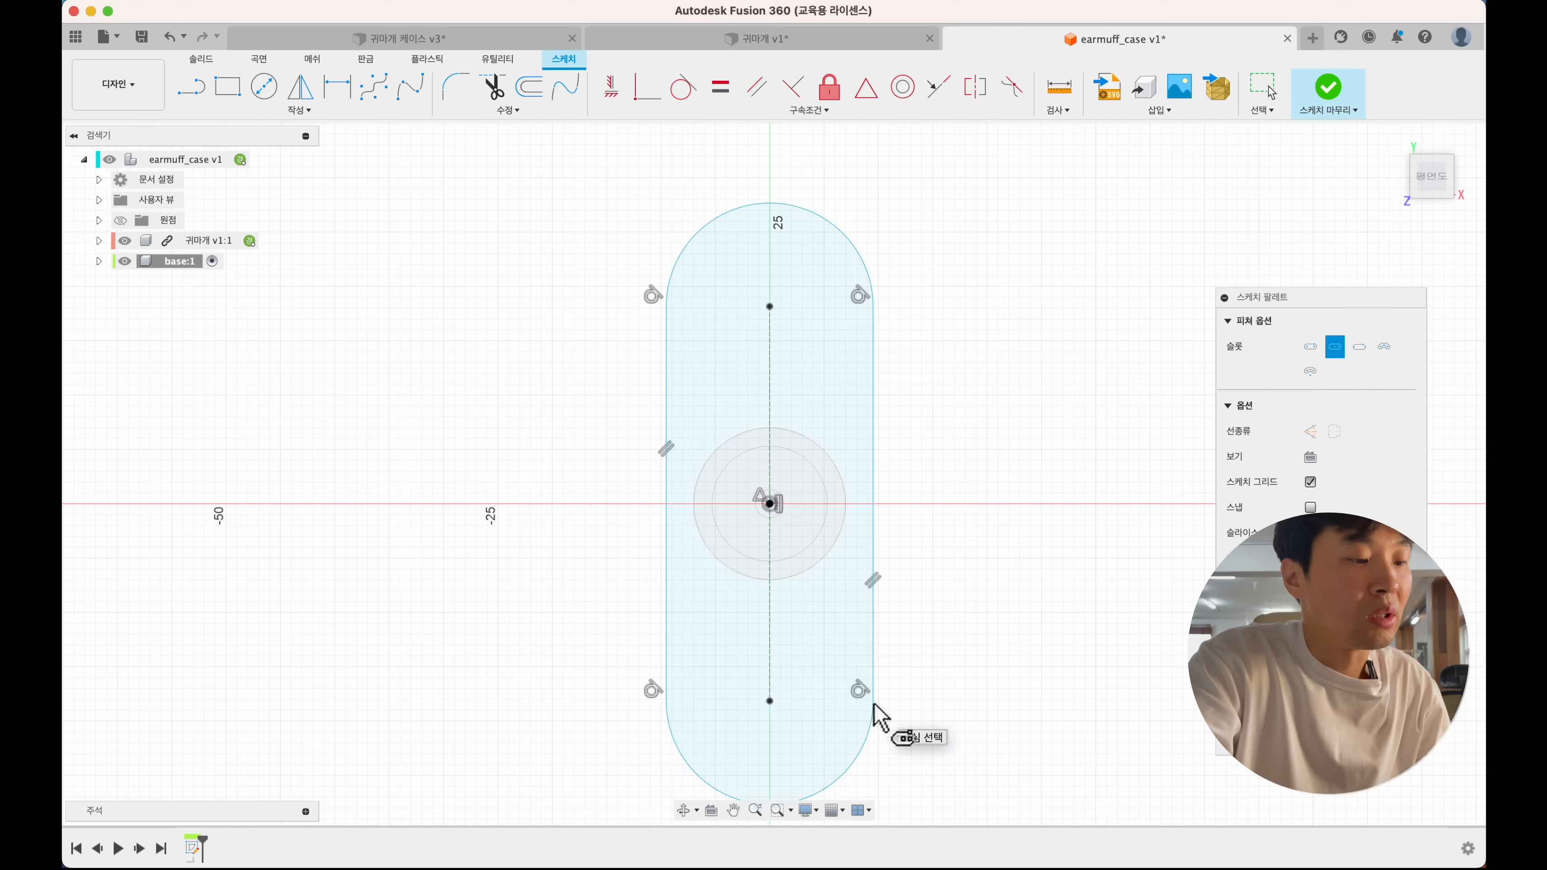
{"action": "key", "text": "Escape"}
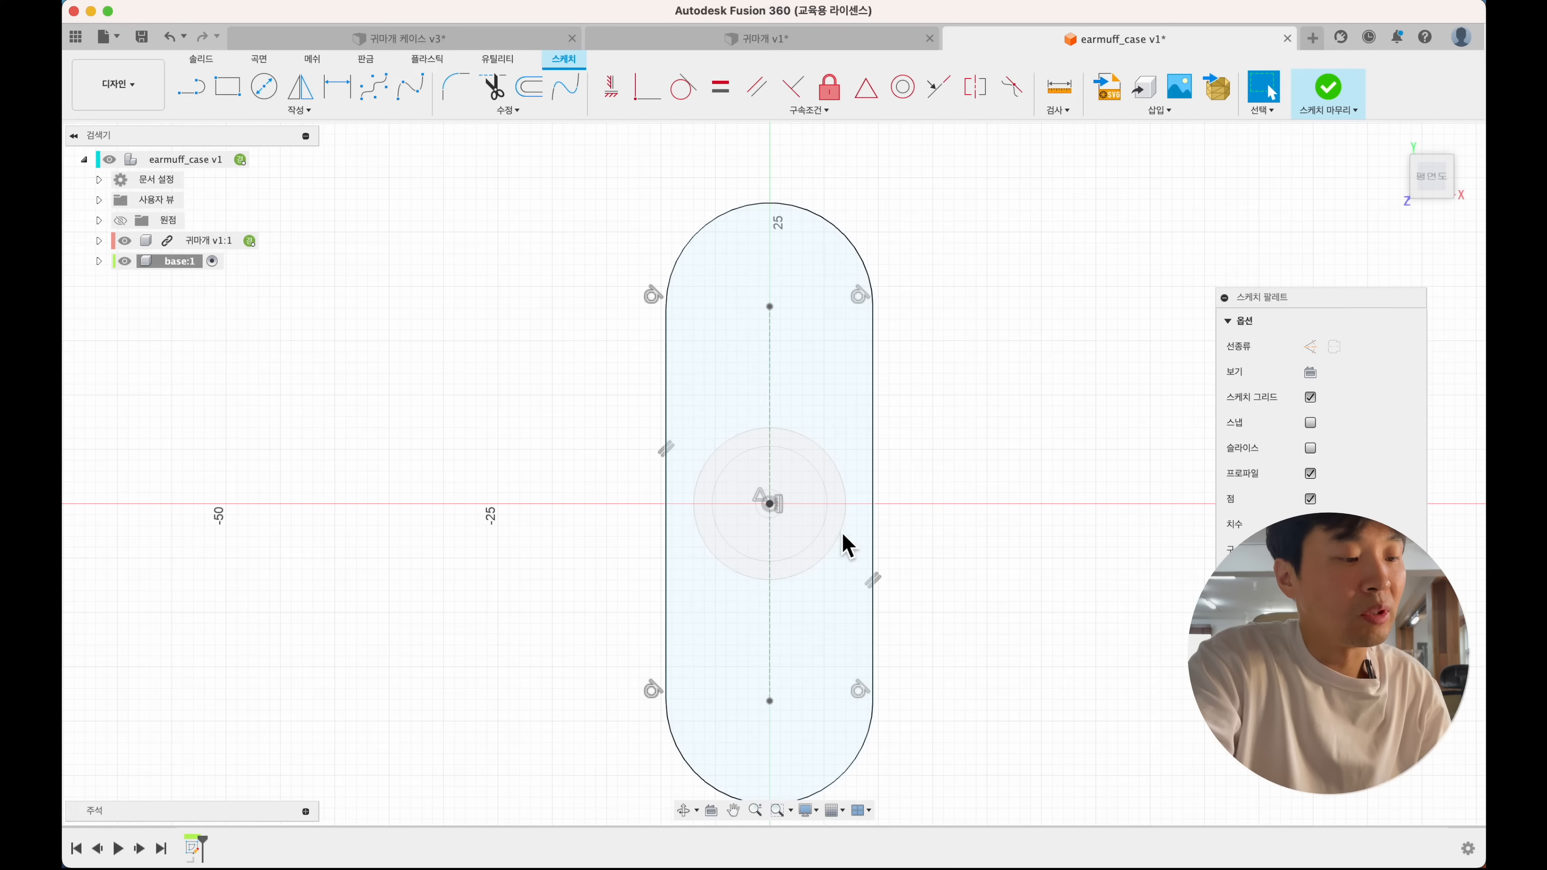
- Dimension the slot's upper end arc with a radius of 10 mm
{"action": "scroll", "coordinate": [873, 542], "scroll_direction": "down", "scroll_amount": 3}
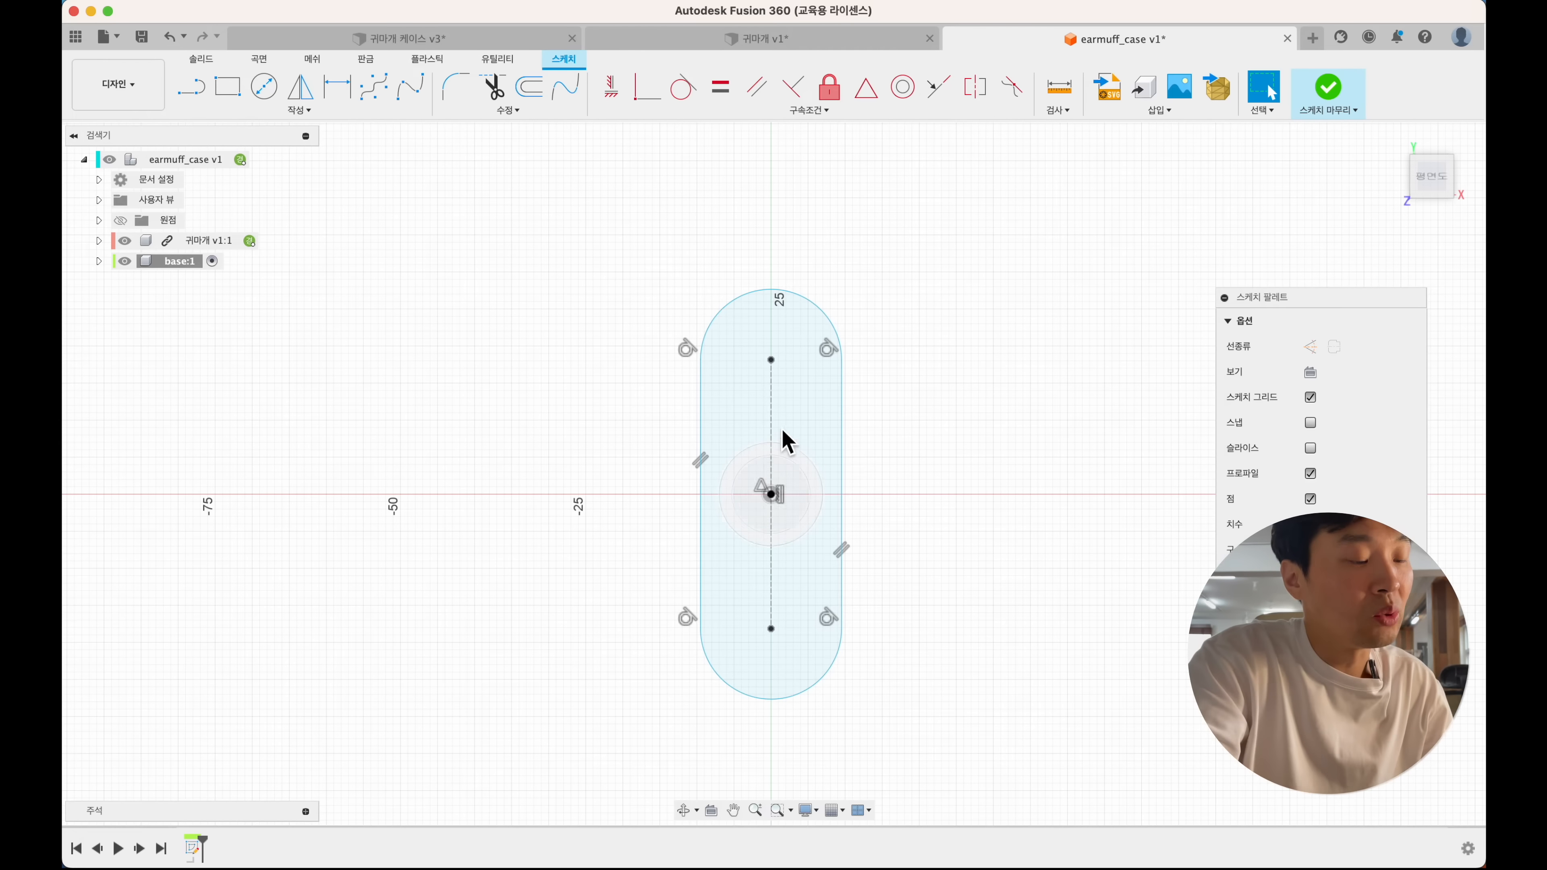
{"action": "left_click", "coordinate": [824, 320]}
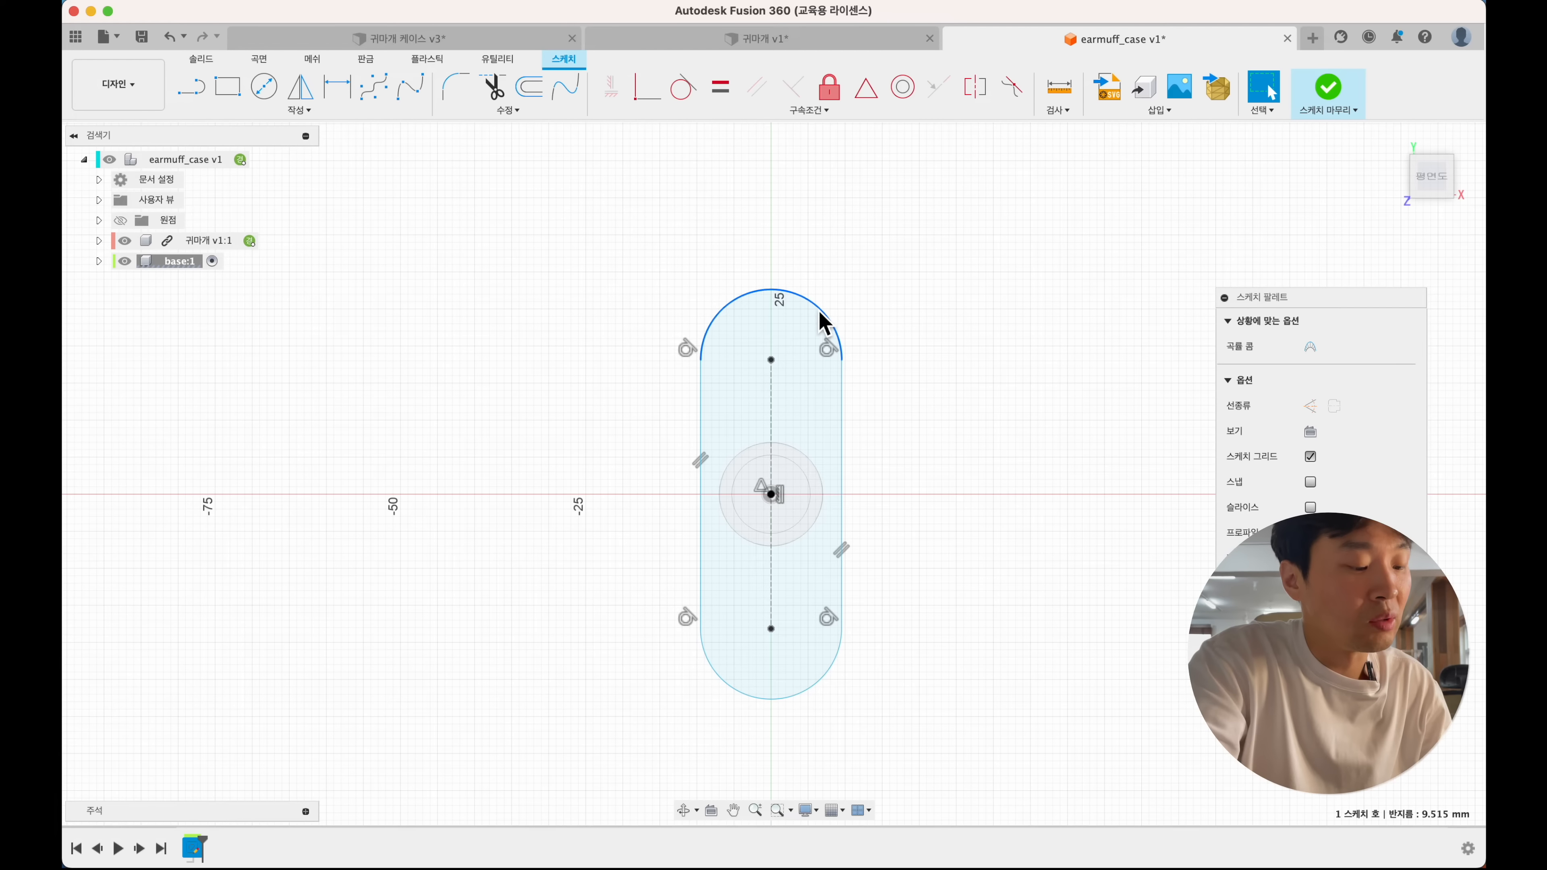
{"action": "key", "text": "d"}
{"action": "left_click", "coordinate": [877, 281]}
{"action": "type", "text": "10"}
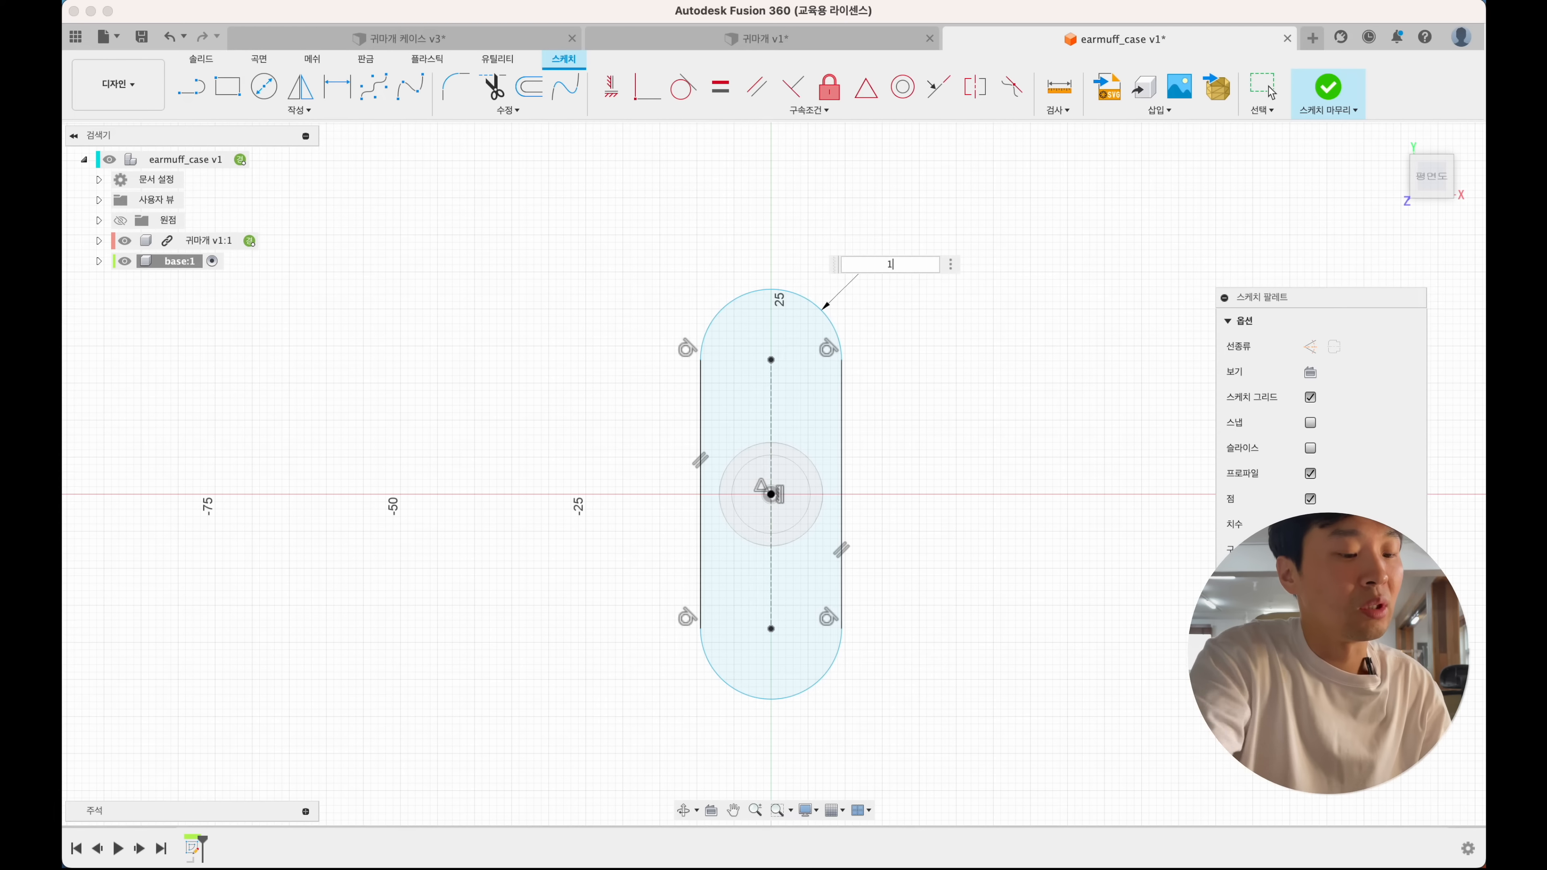
{"action": "key", "text": "Return"}
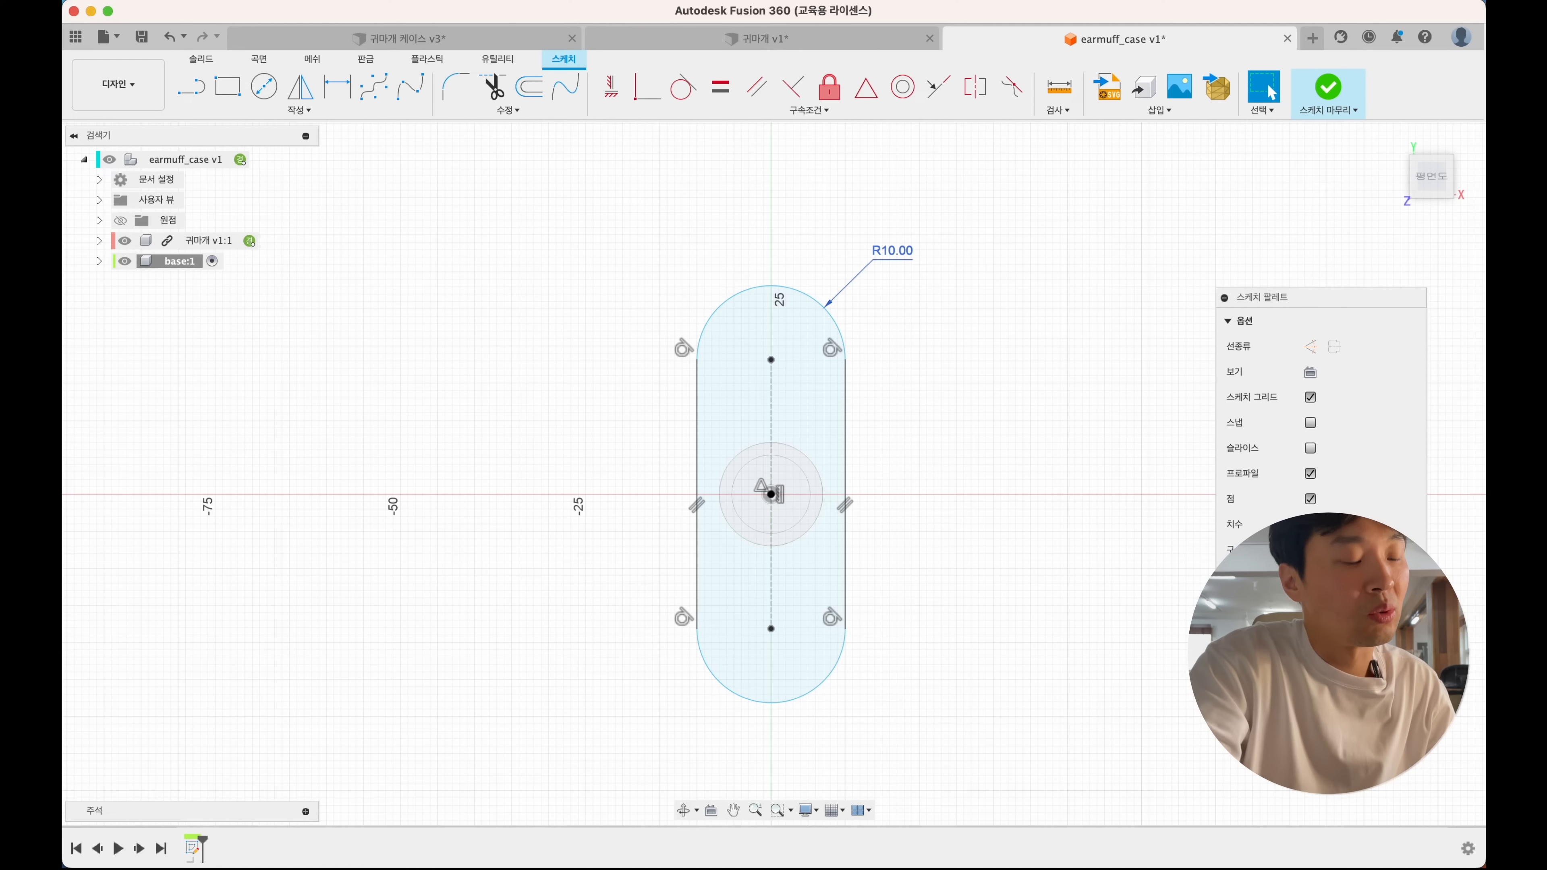
- Dimension the slot's centre line between the two arc centres, keeping its drawn length
{"action": "left_click", "coordinate": [773, 408]}
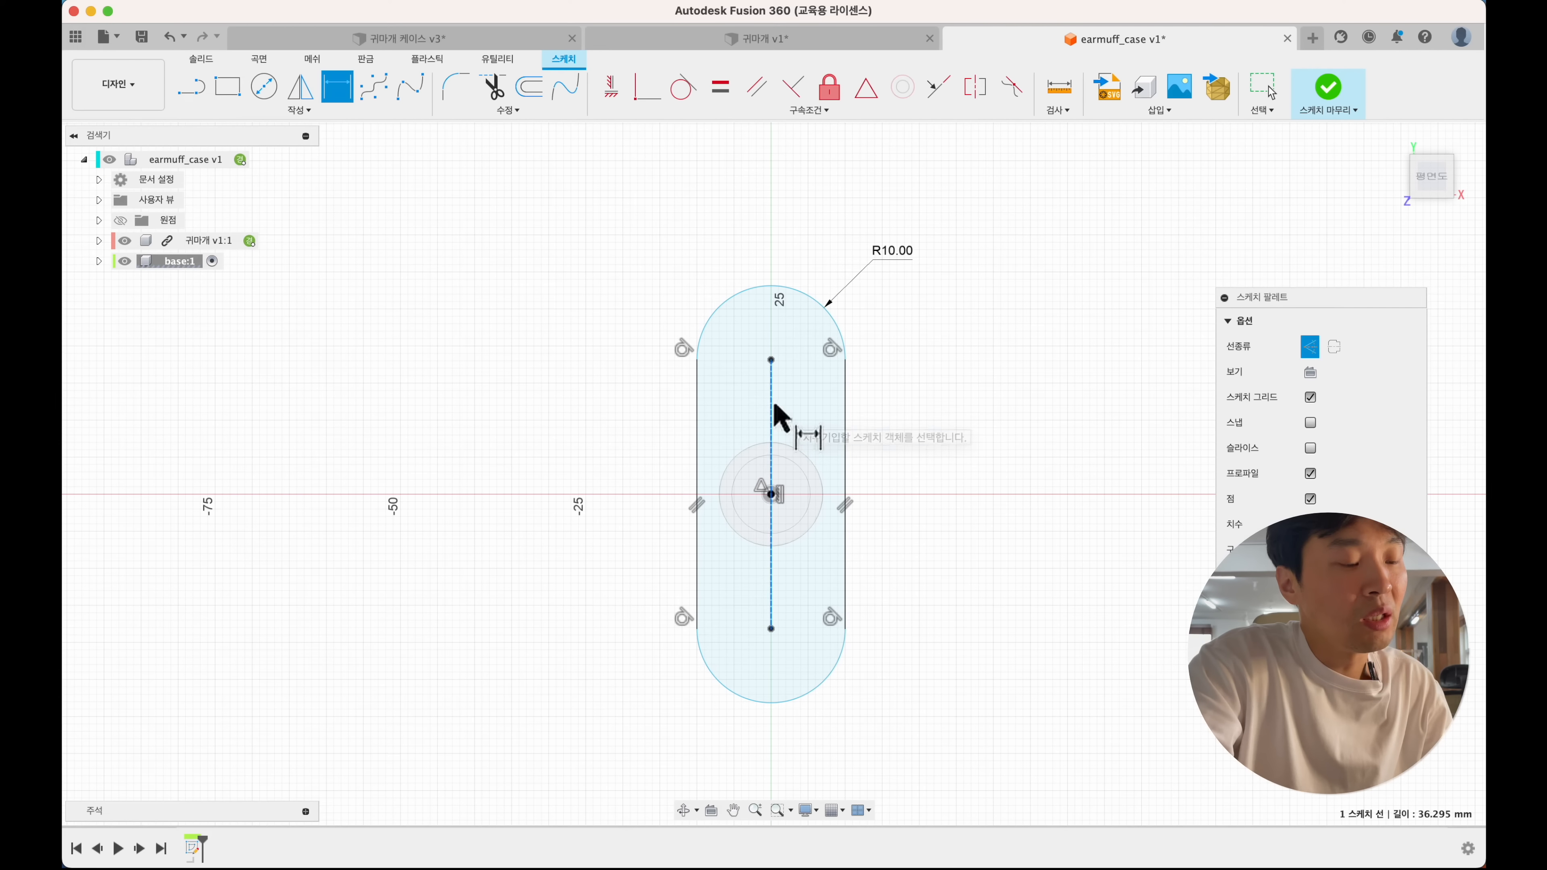
{"action": "left_click", "coordinate": [987, 448]}
{"action": "key", "text": "Escape"}
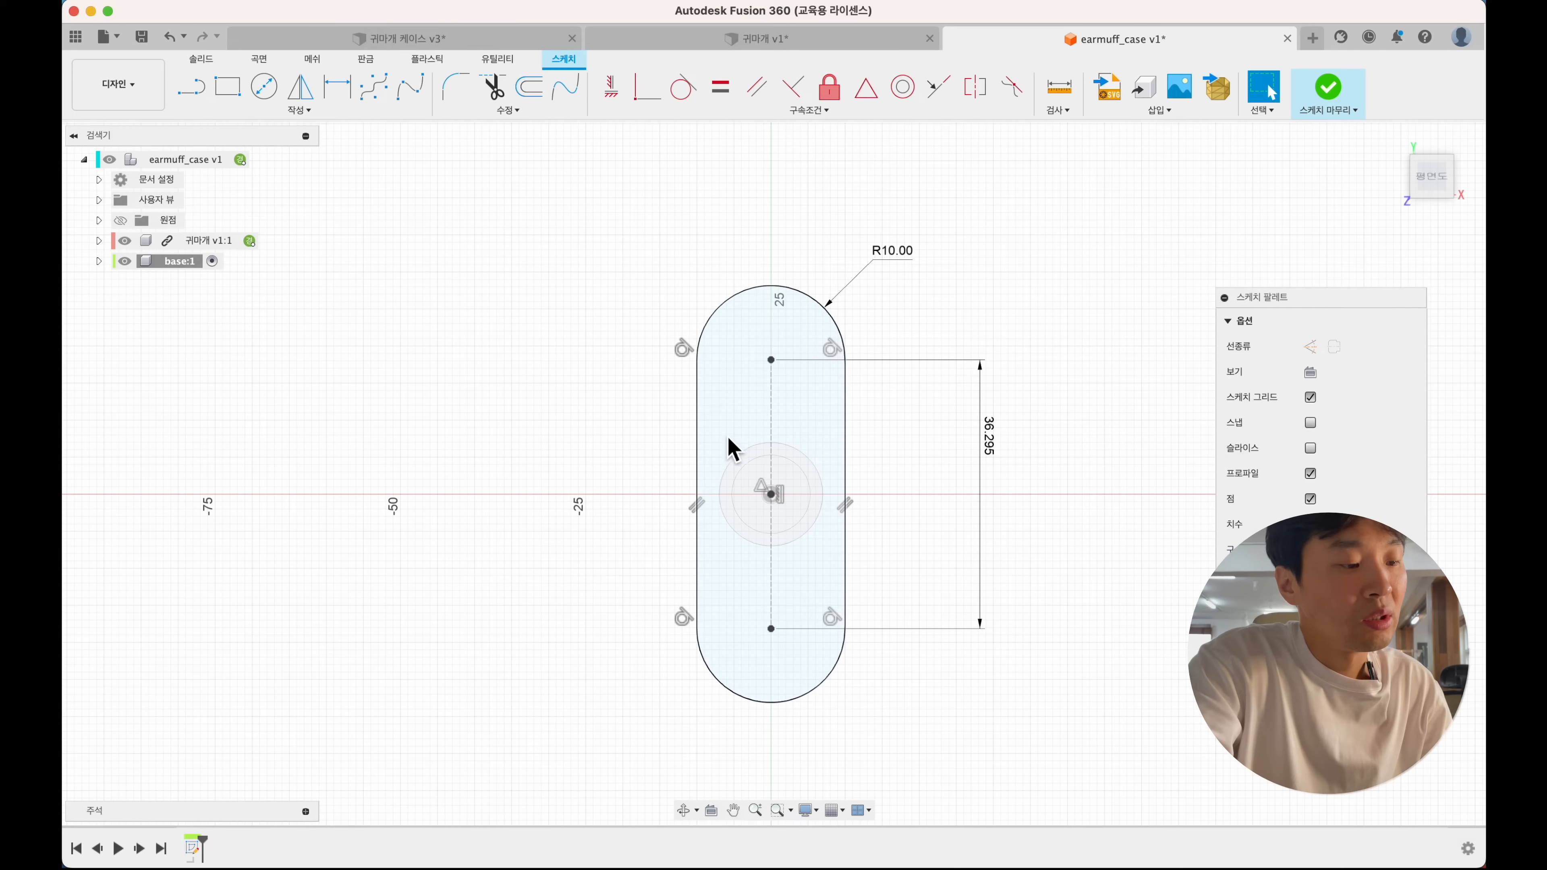
- Check the extrusion distance and taper angle in the original 귀마개 design, leave them unedited, and return to the earmuff_case sketch
{"action": "scroll", "coordinate": [728, 442], "scroll_direction": "down", "scroll_amount": 10, "text": "shift"}
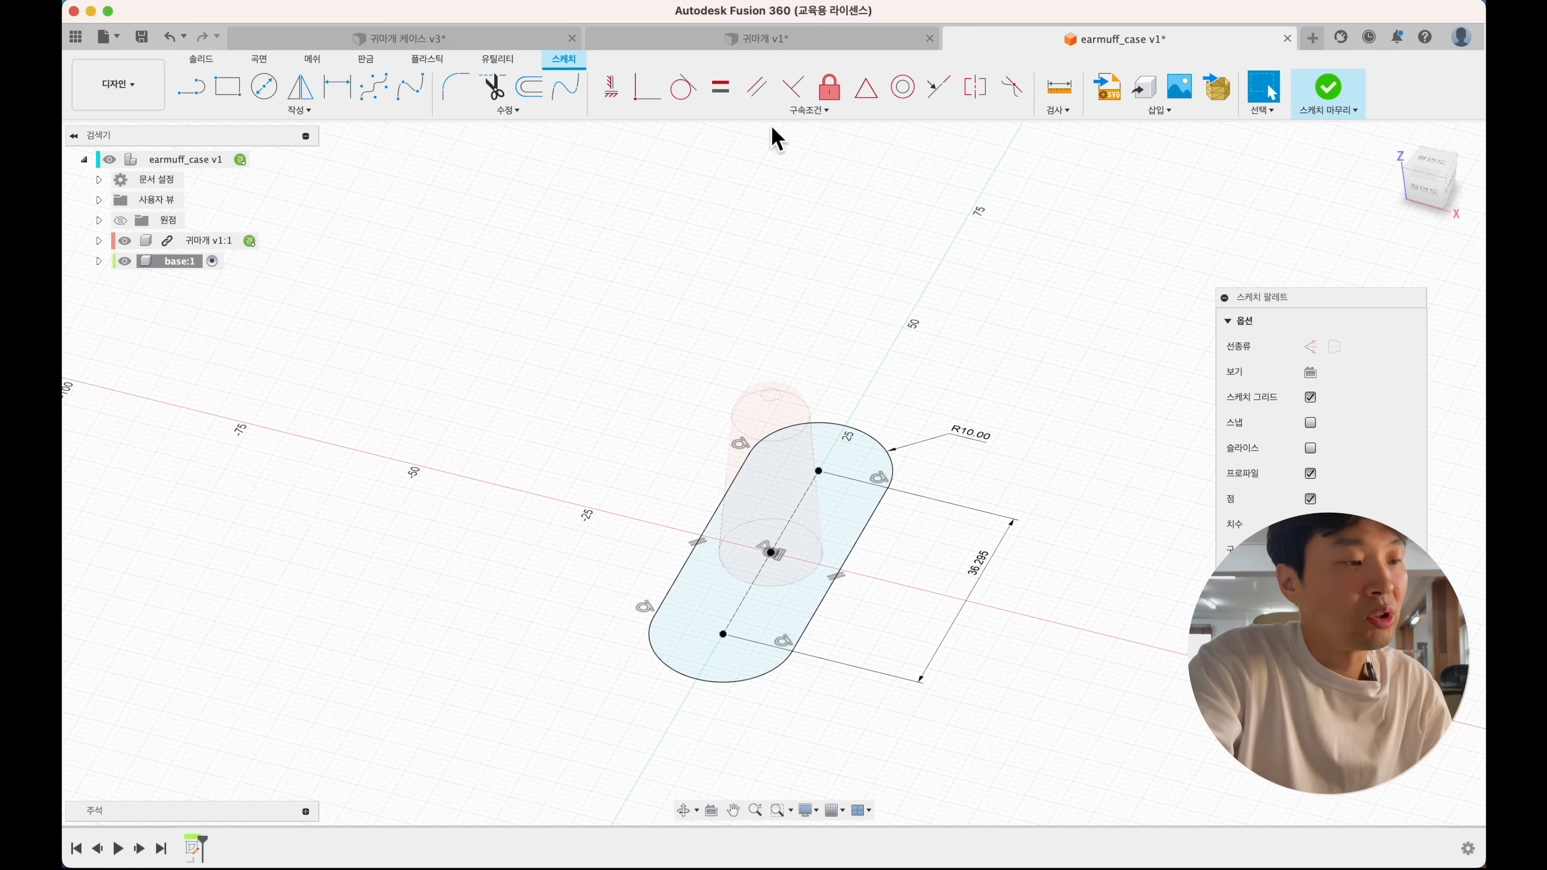
{"action": "left_click", "coordinate": [790, 40]}
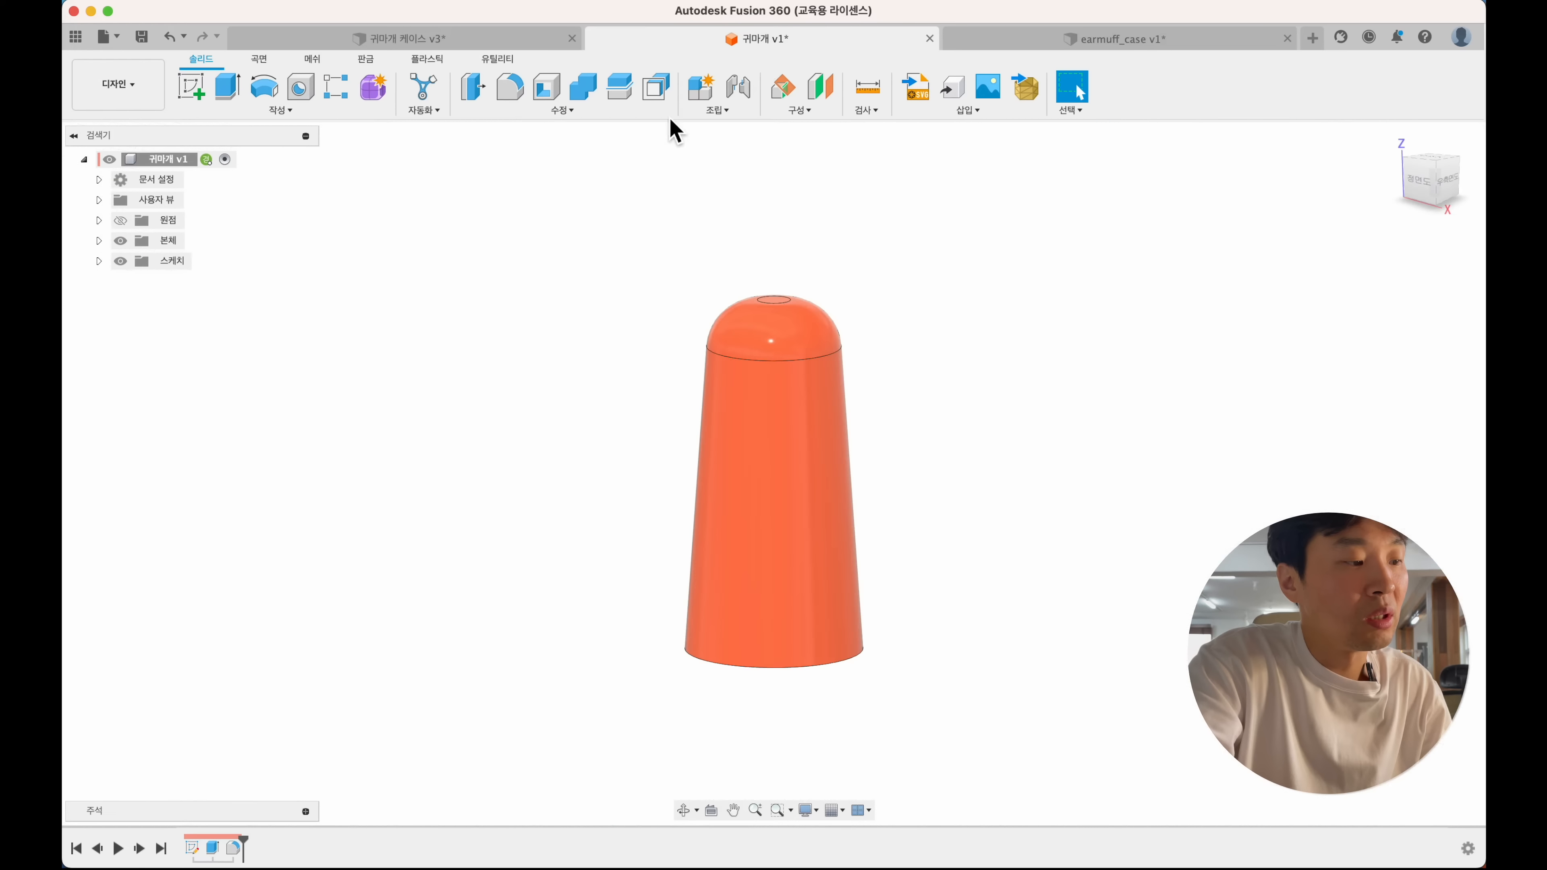
{"action": "double_click", "coordinate": [218, 847]}
{"action": "left_click", "coordinate": [913, 455]}
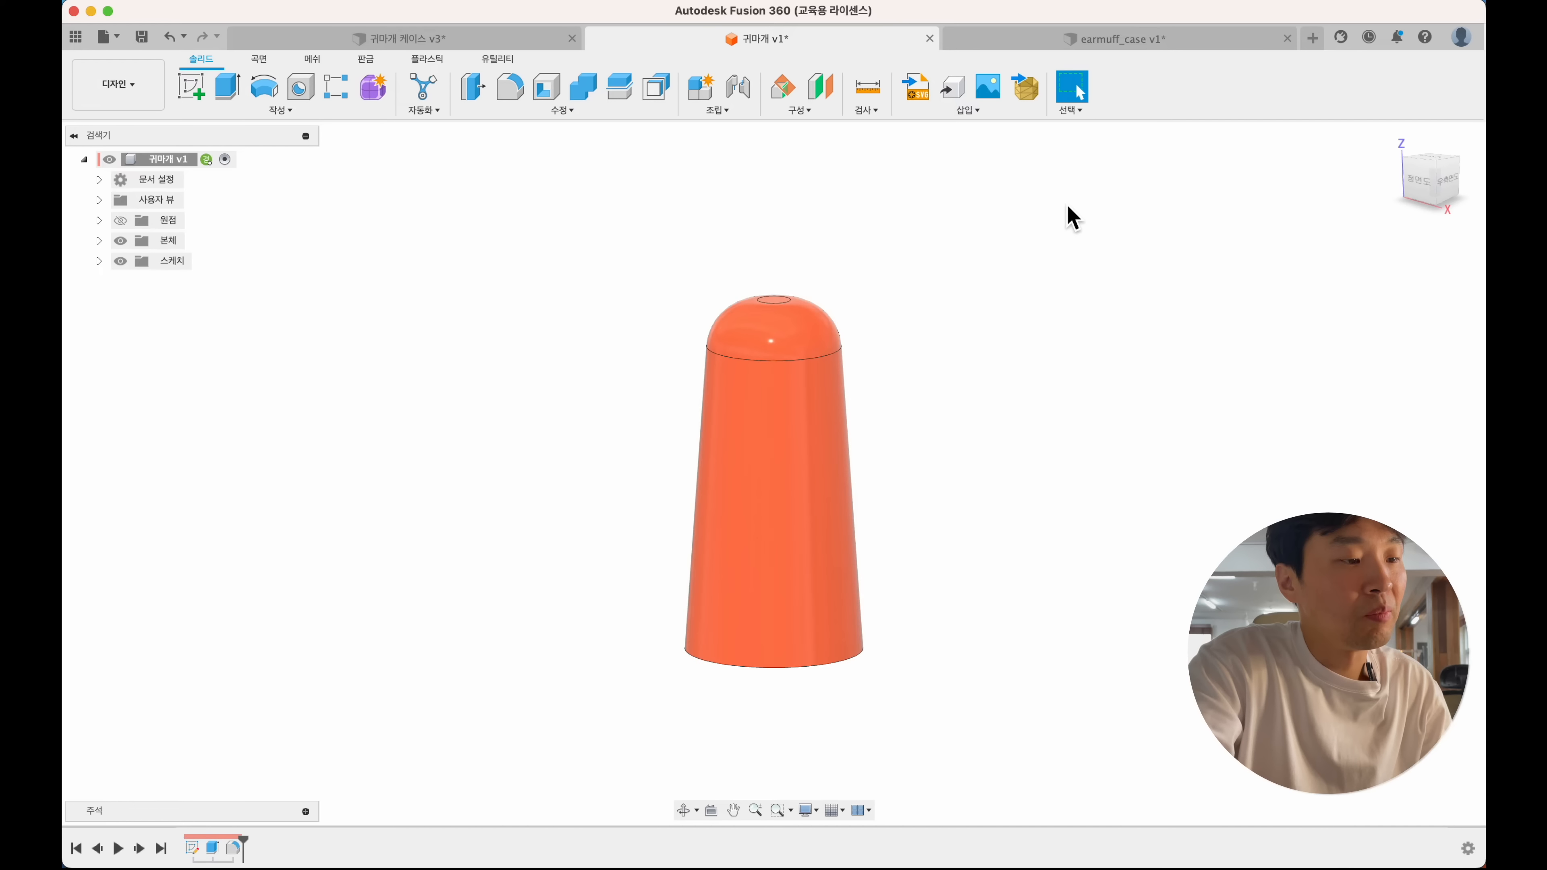
{"action": "double_click", "coordinate": [215, 848]}
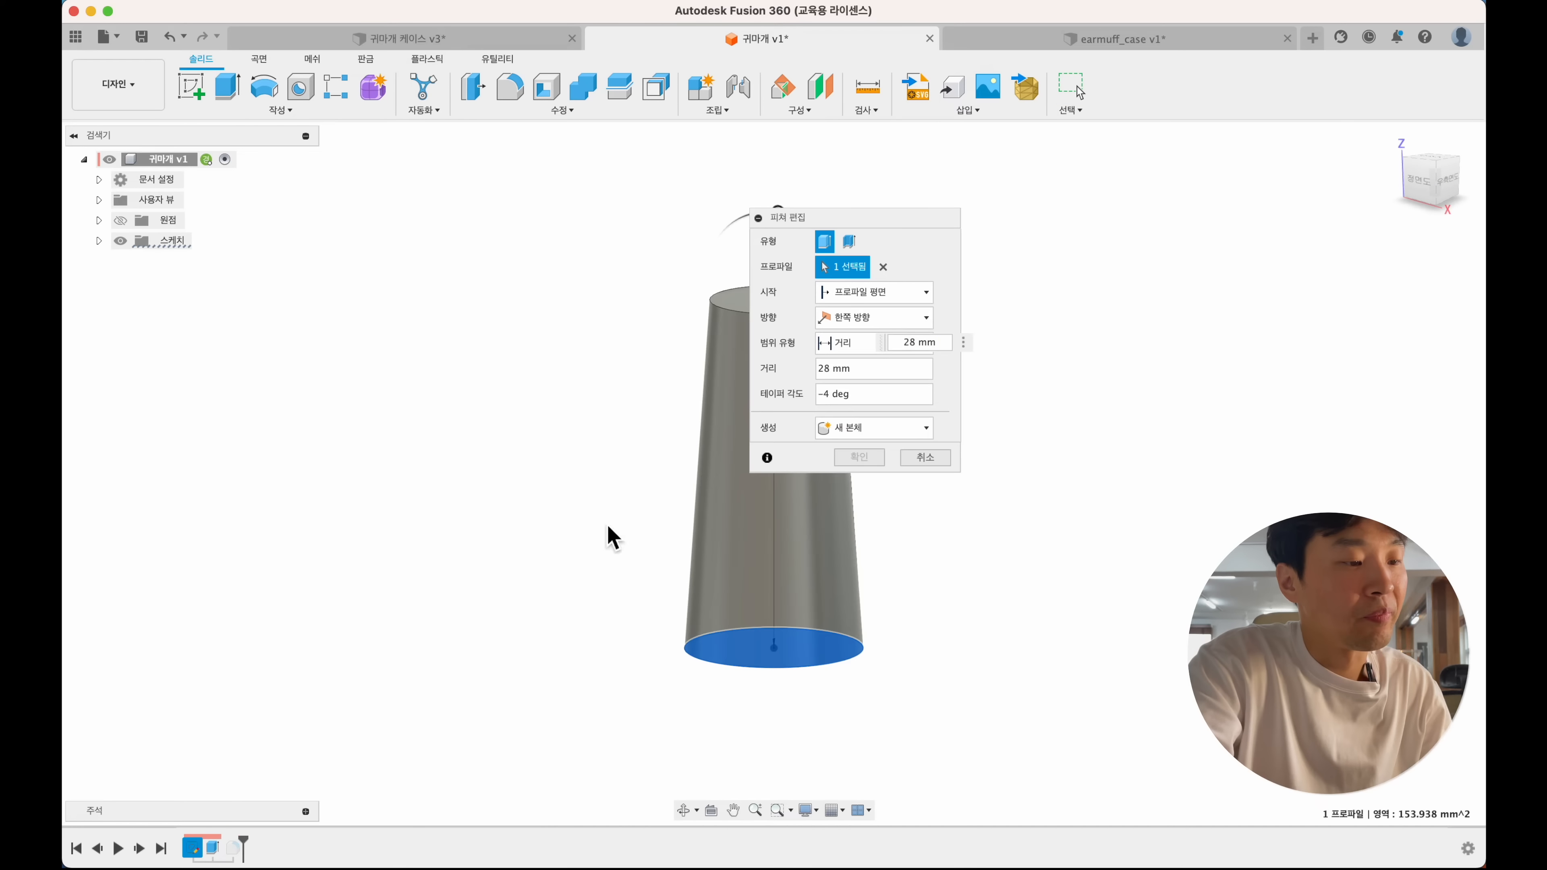
{"action": "key", "text": "Escape"}
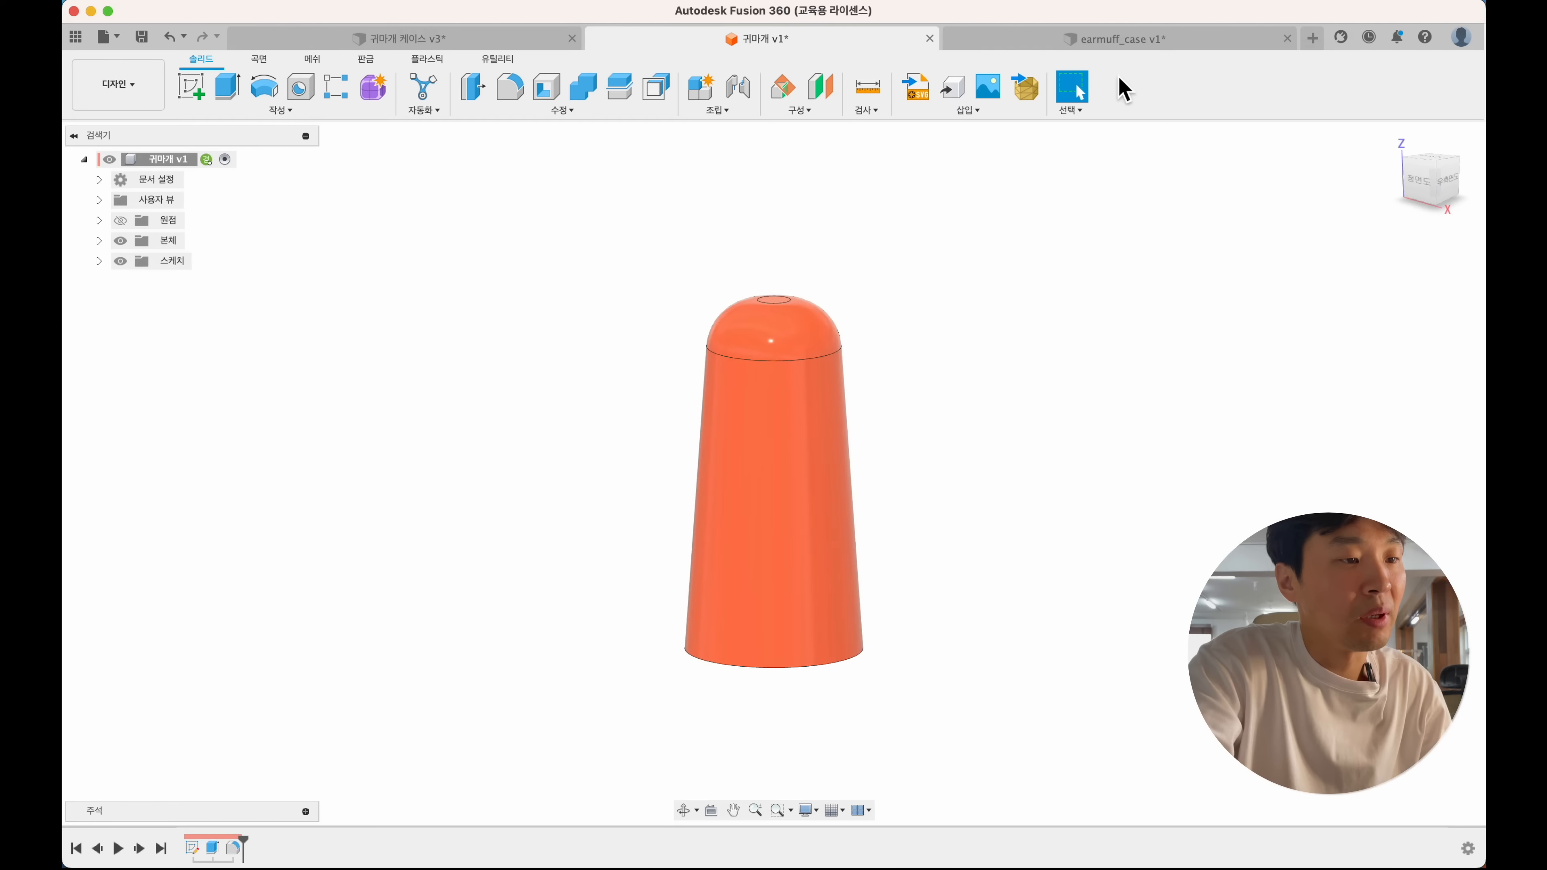
{"action": "left_click", "coordinate": [1128, 40]}
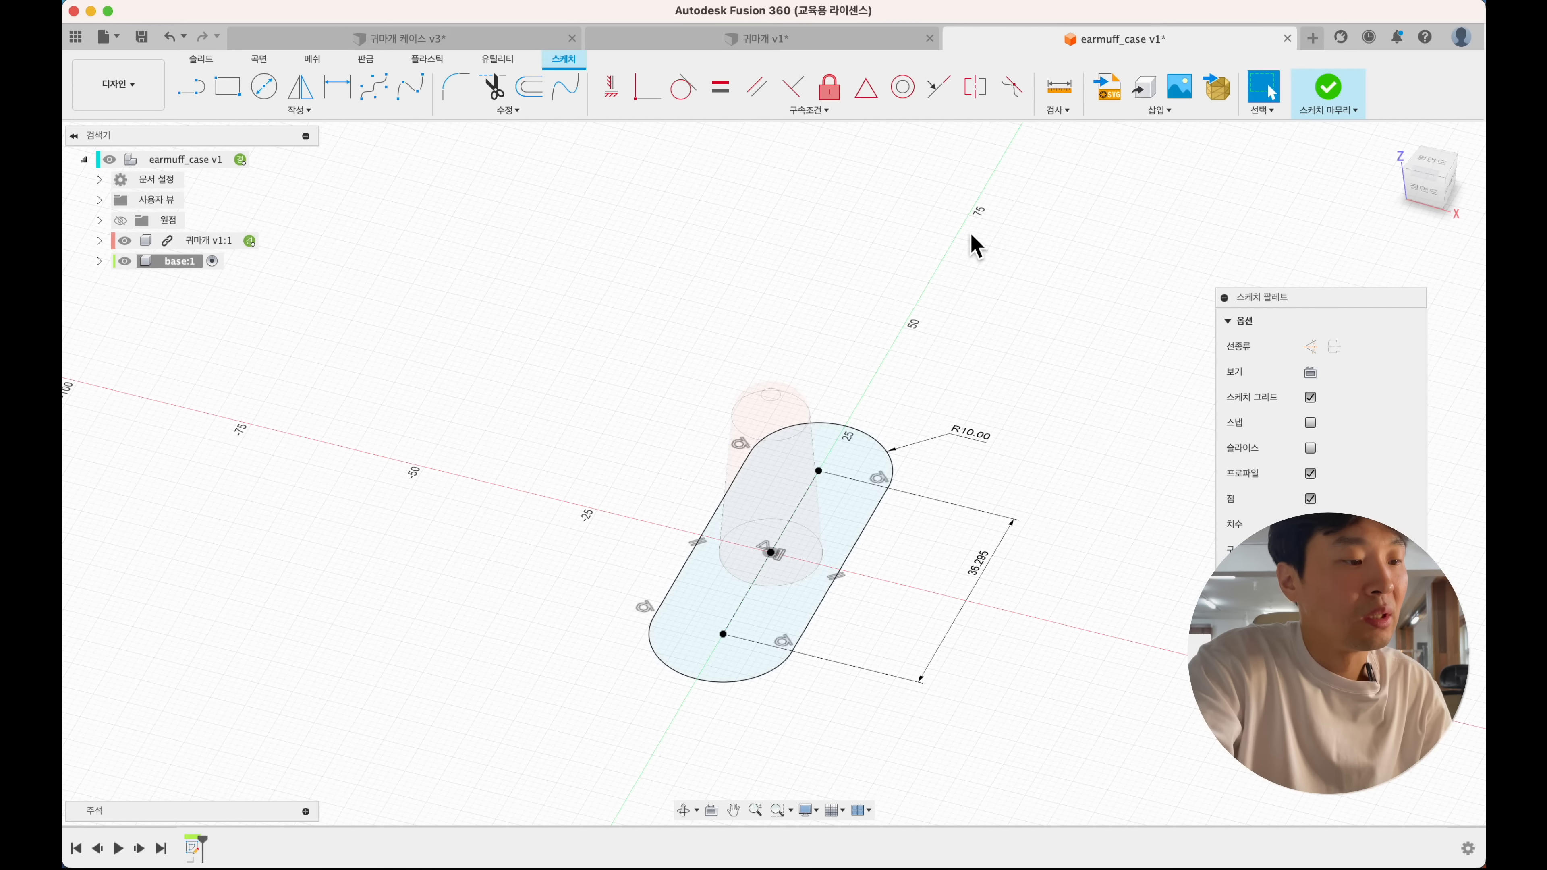
- Draw a vertical 10 mm line from the slot's upper arc centre to the top of the arc
{"action": "left_click", "coordinate": [1434, 167]}
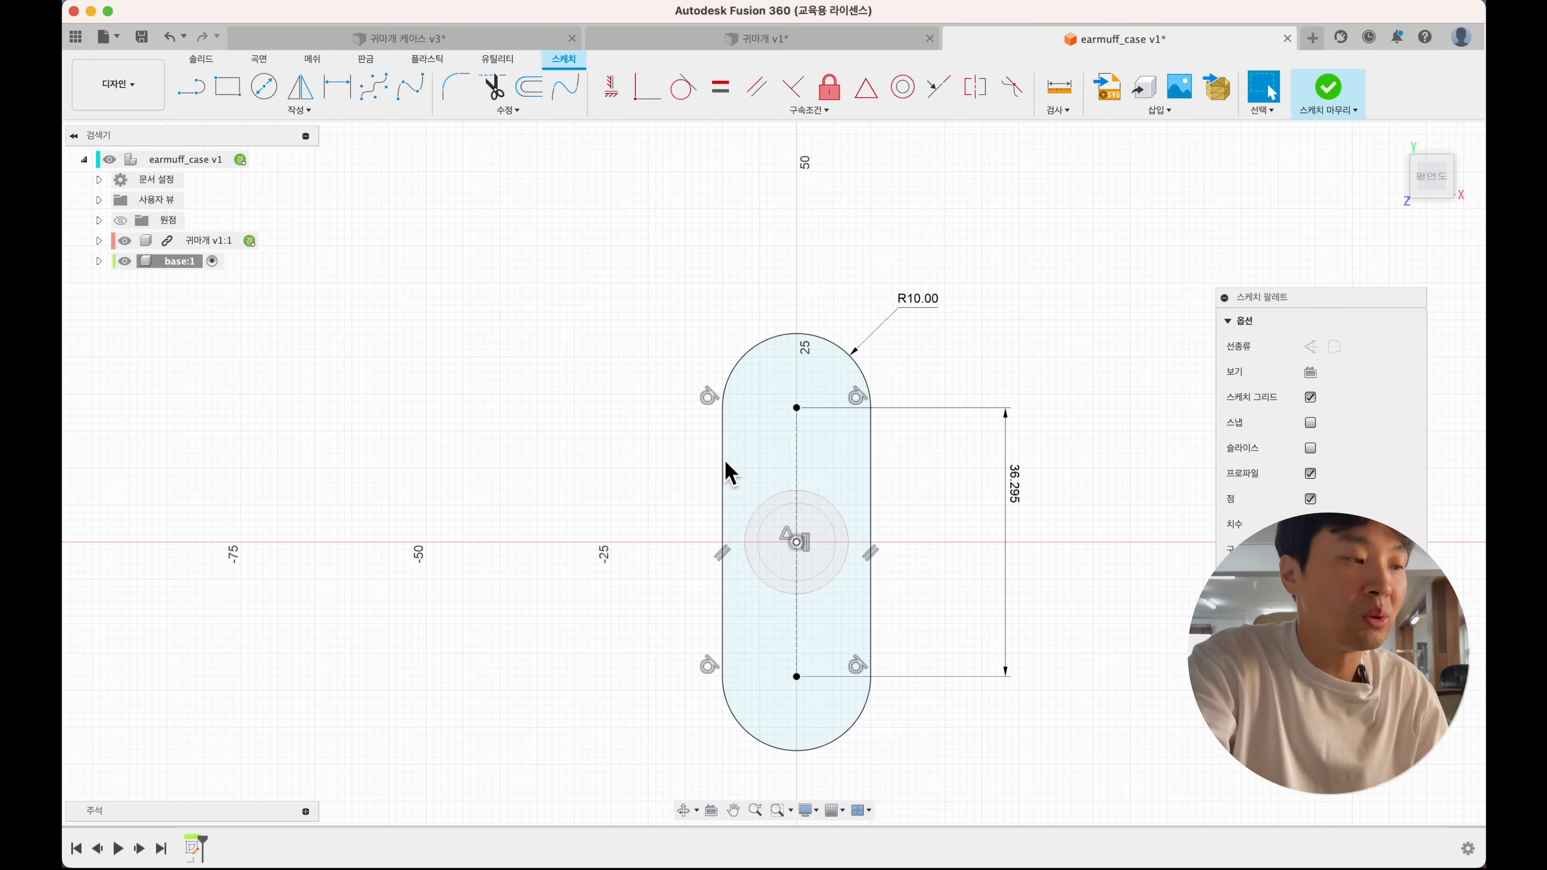
{"action": "key", "text": "l"}
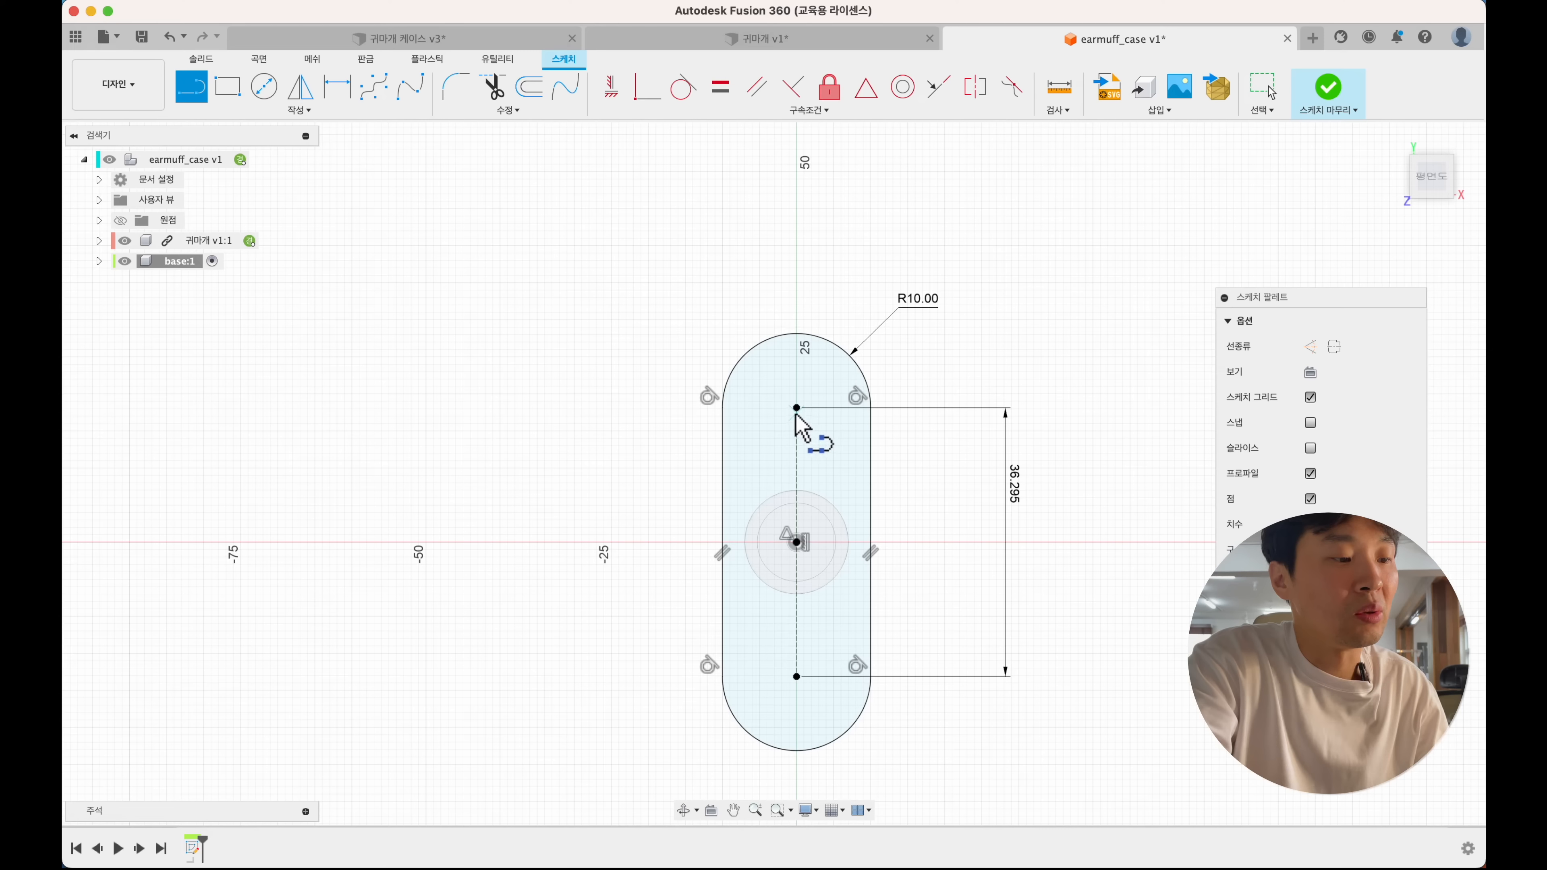
{"action": "left_click", "coordinate": [796, 407]}
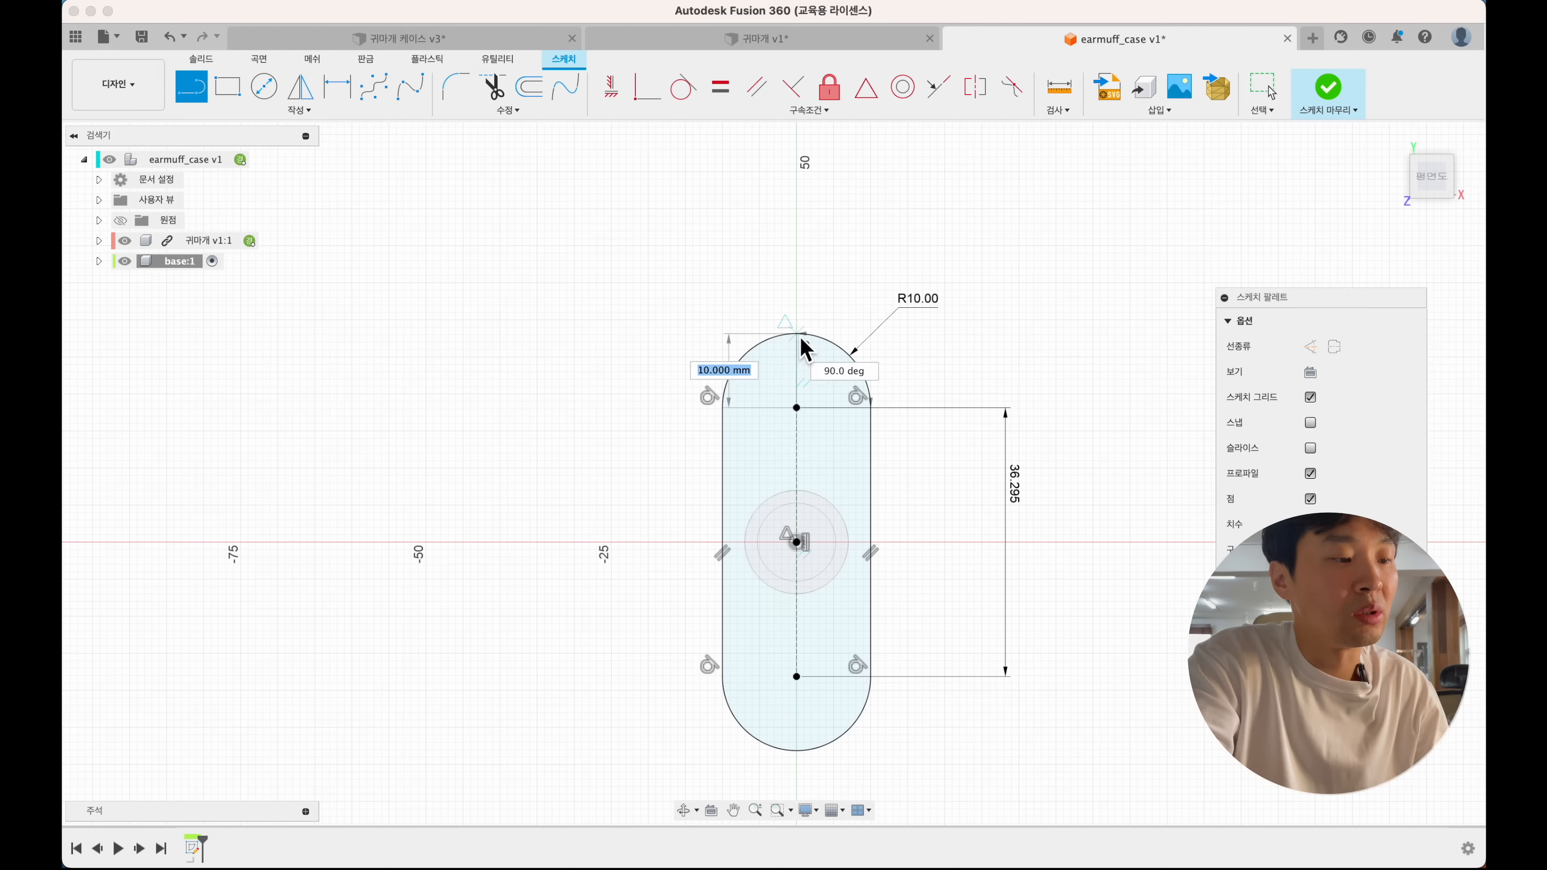
{"action": "left_click", "coordinate": [796, 334]}
{"action": "key", "text": "Escape"}
- Try to dimension the vertical distance from the top of the slot's upper arc to the origin
{"action": "left_click", "coordinate": [798, 369]}
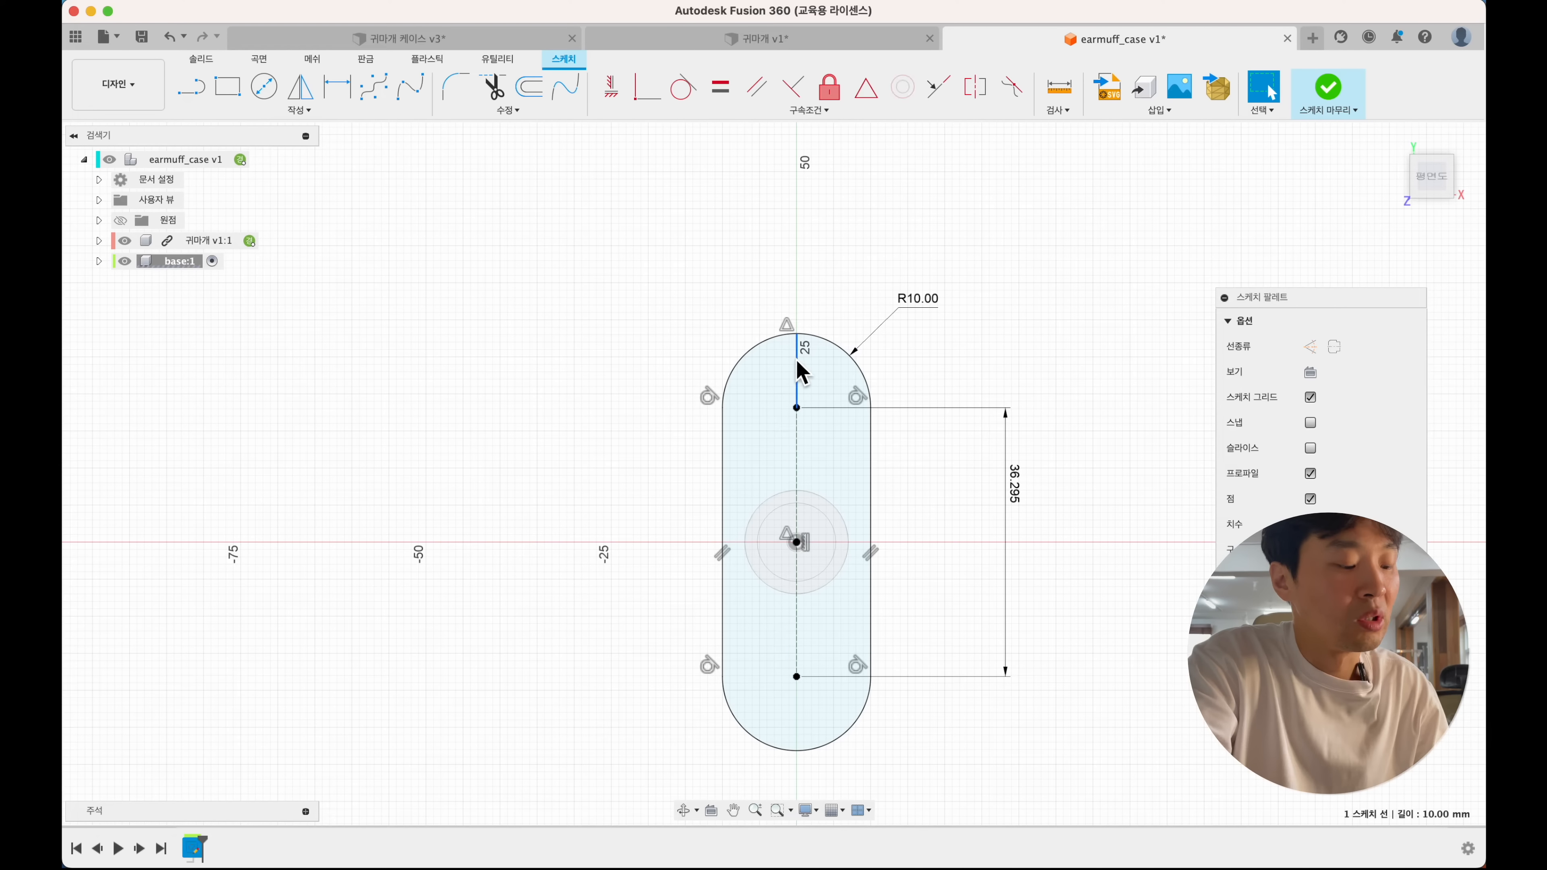
{"action": "left_click", "coordinate": [559, 363]}
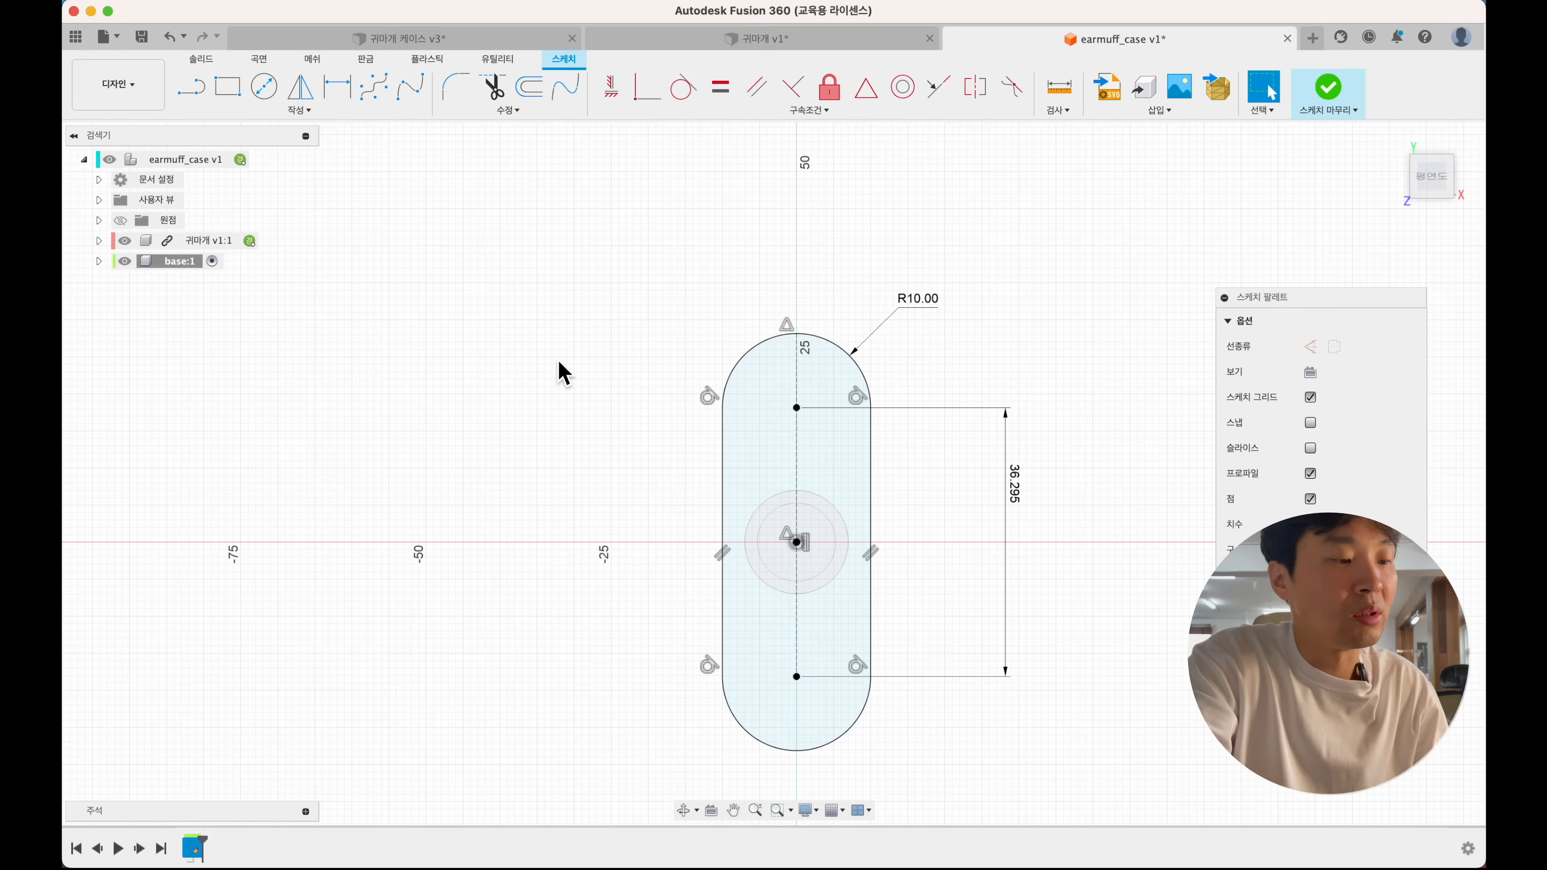
{"action": "key", "text": "d"}
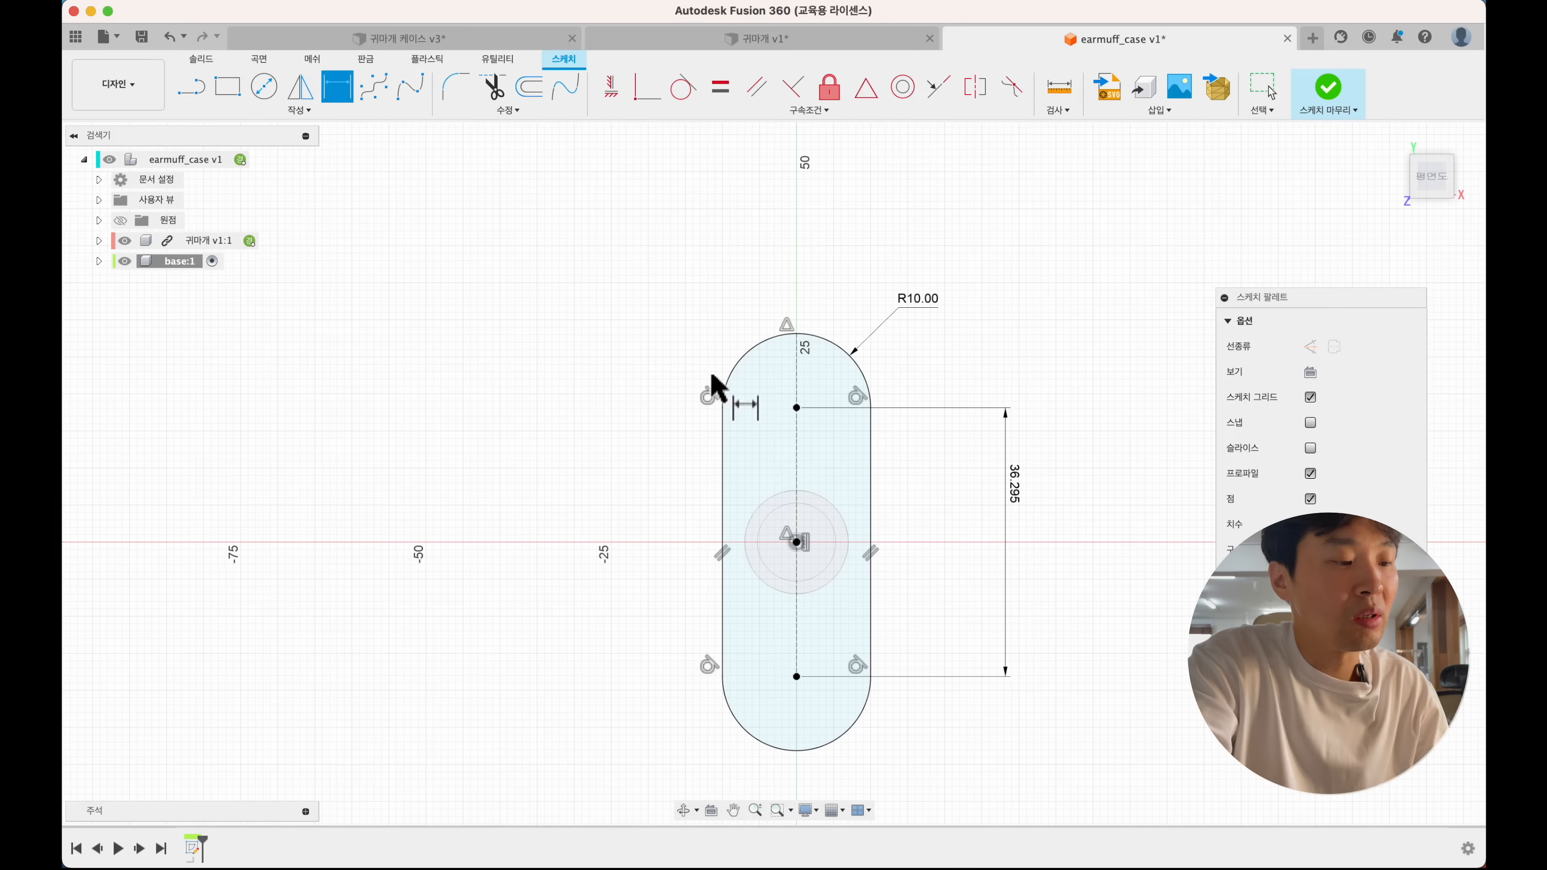
{"action": "left_click", "coordinate": [797, 335]}
{"action": "left_click", "coordinate": [797, 543]}
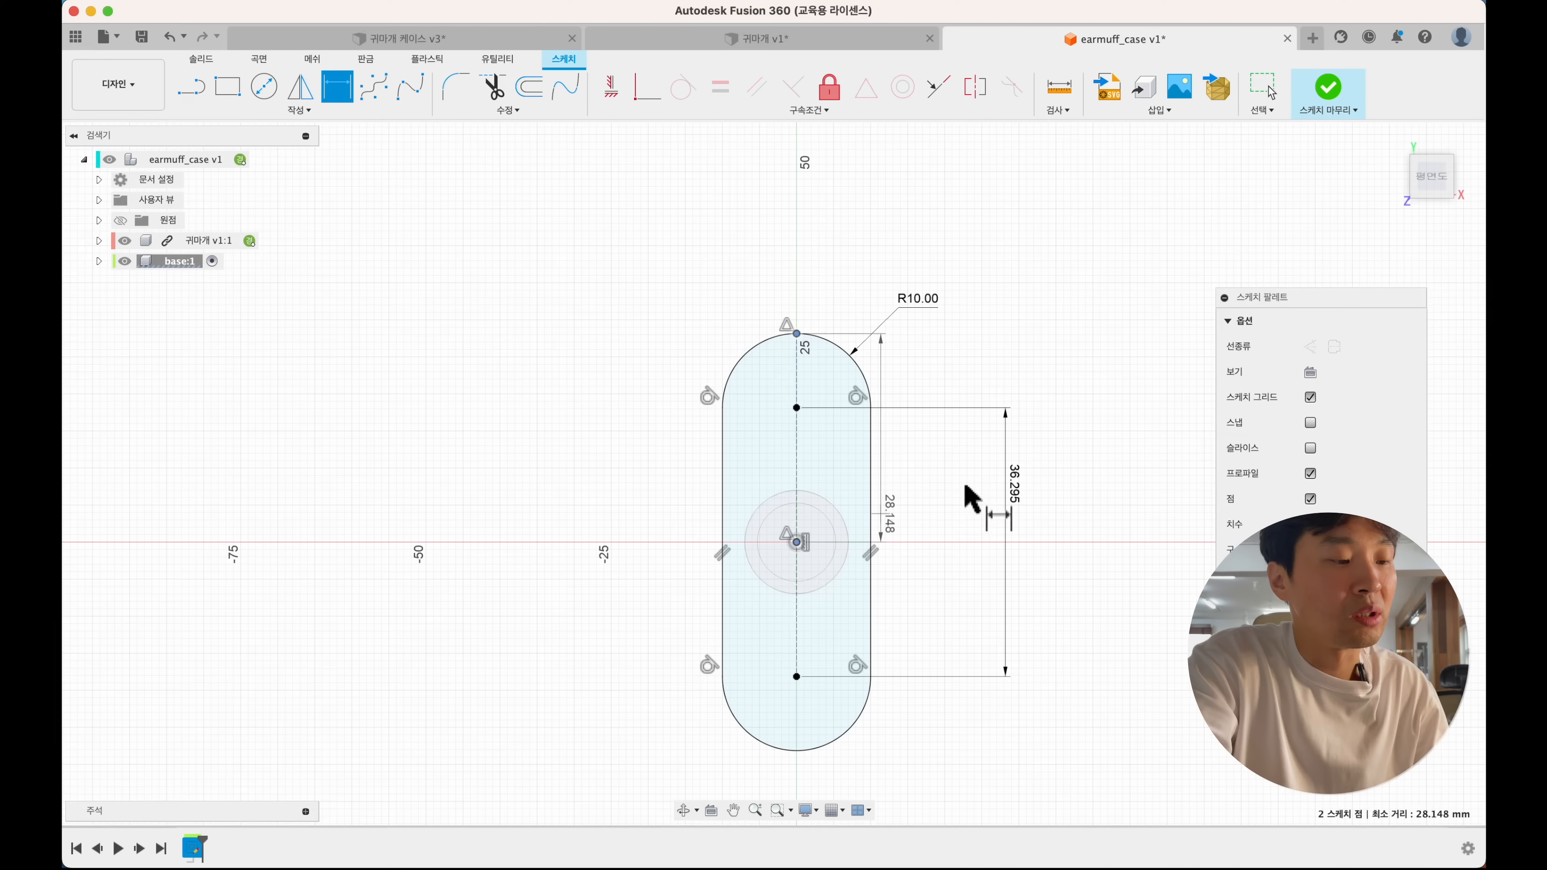
{"action": "left_click", "coordinate": [949, 517]}
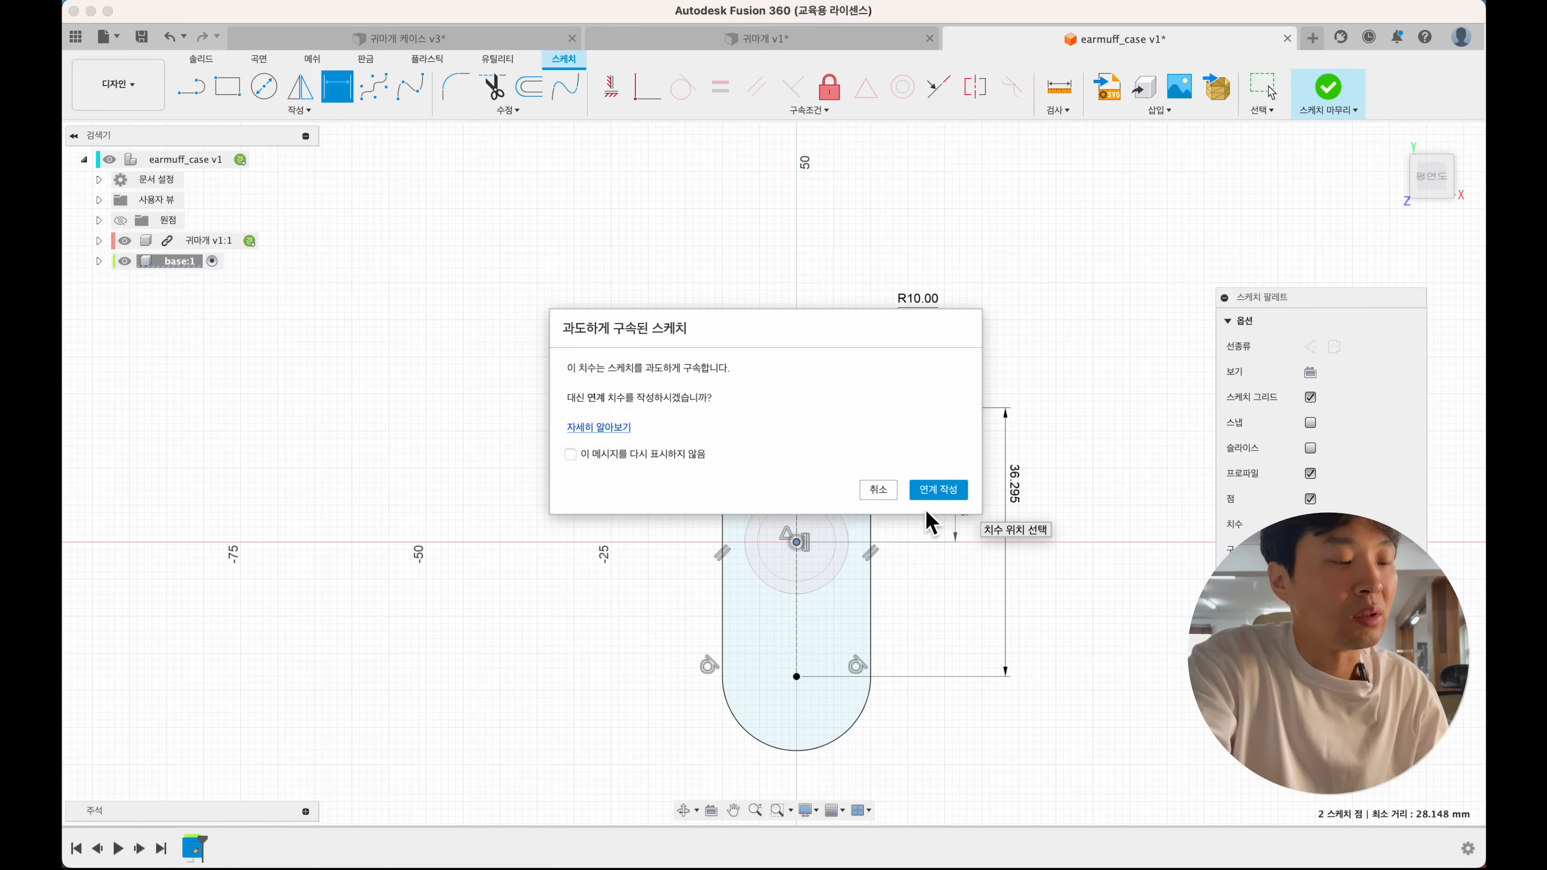
{"action": "left_click", "coordinate": [929, 494]}
- Replace the dimension between the arc centres with a 30 mm dimension from the origin to the top of the upper arc
{"action": "left_click", "coordinate": [1012, 503]}
{"action": "key", "text": "Delete"}
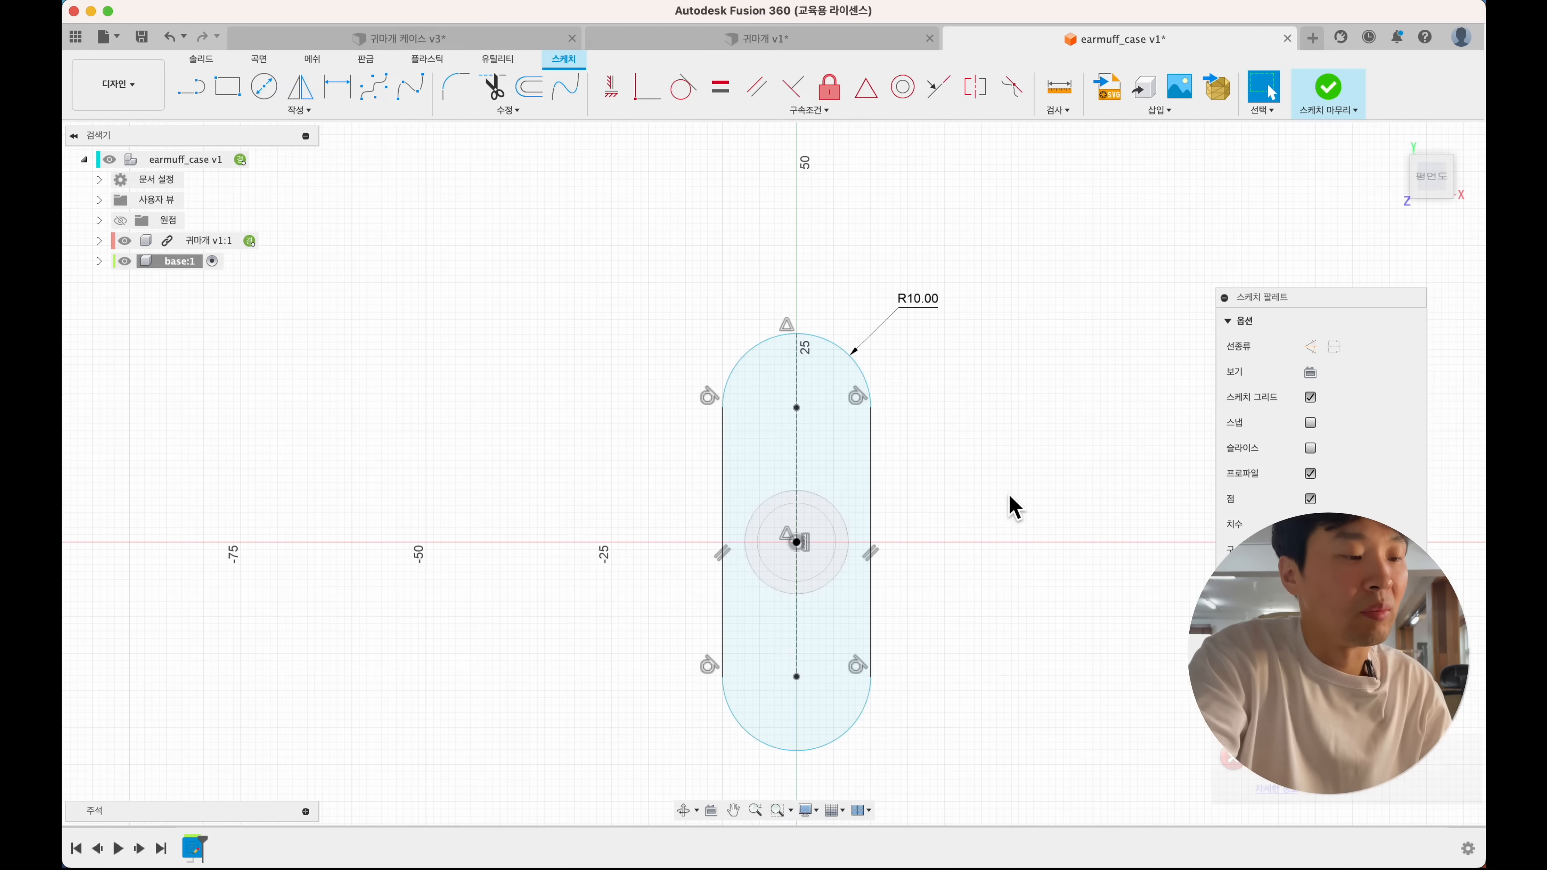
{"action": "key", "text": "d"}
{"action": "left_click", "coordinate": [796, 544]}
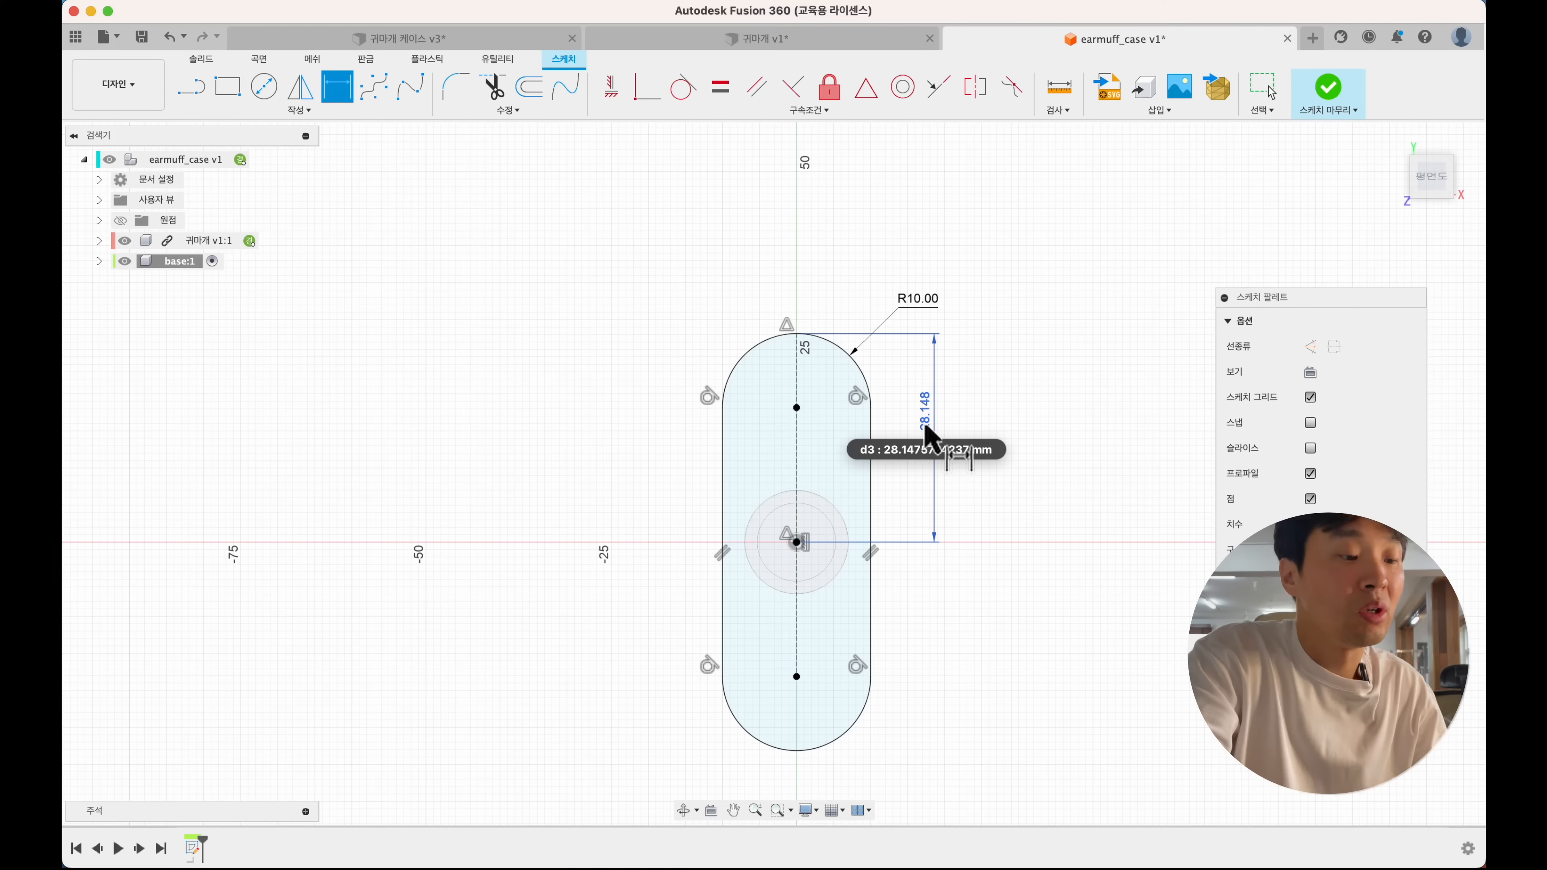
{"action": "left_click", "coordinate": [925, 422]}
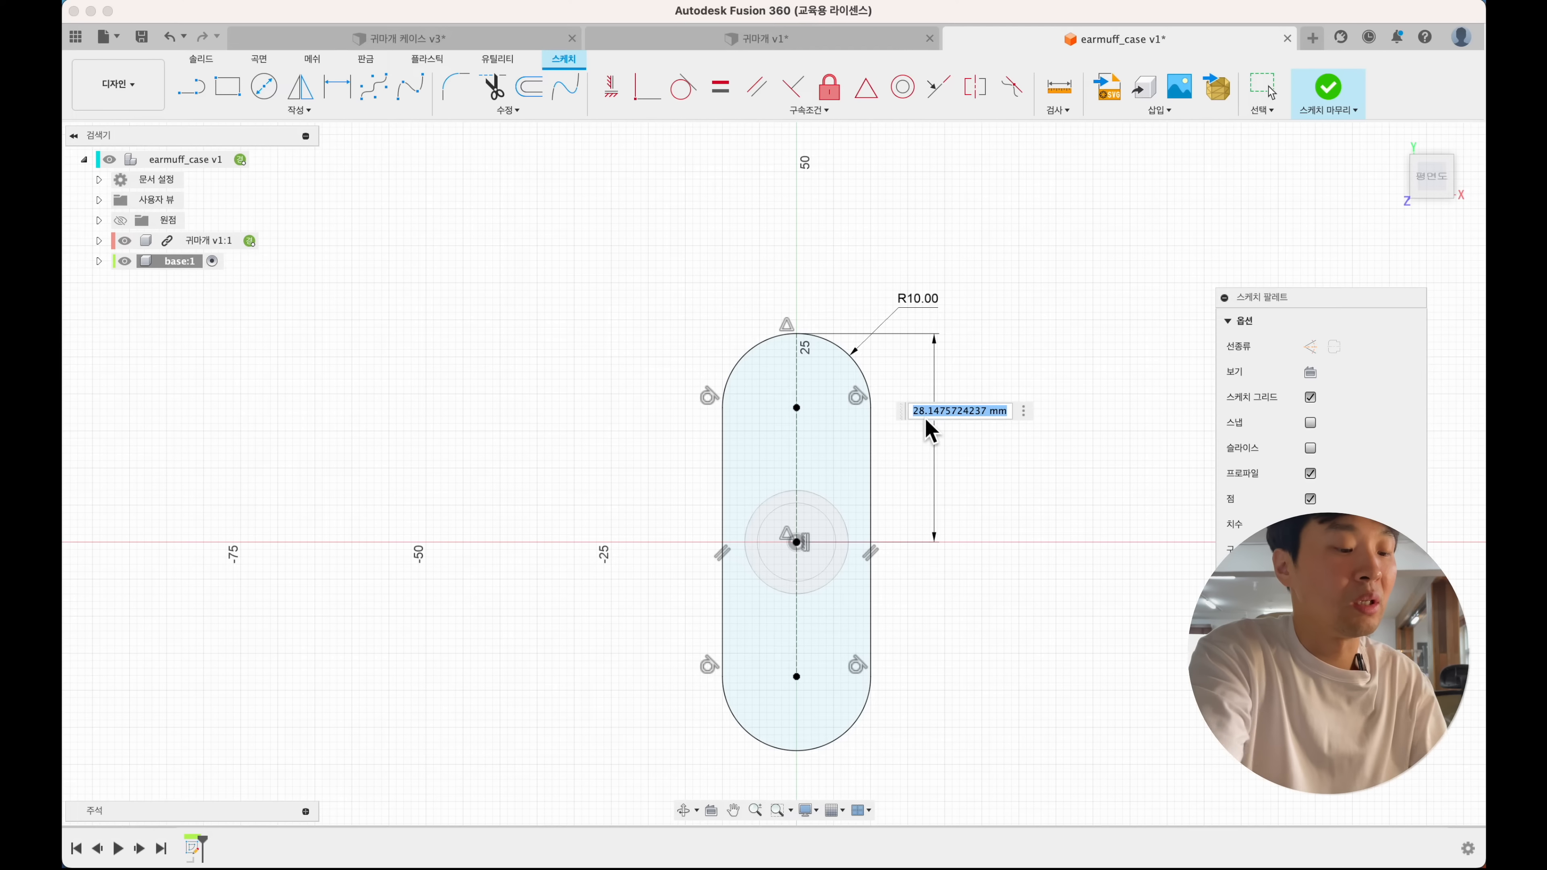
{"action": "type", "text": "30"}
{"action": "key", "text": "Return"}
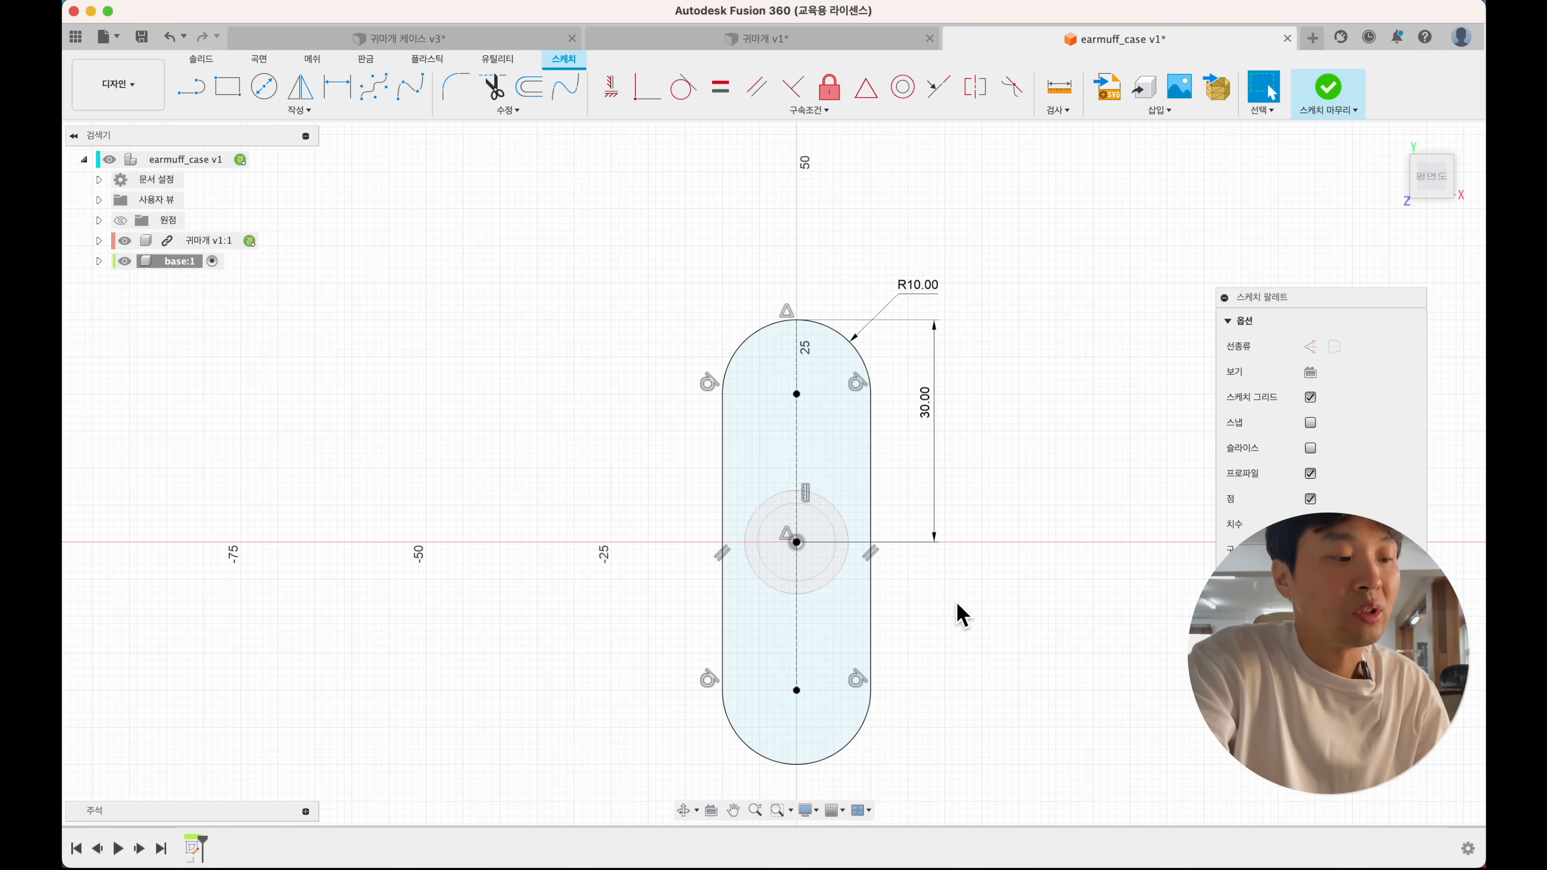
- Draw a lengthwise line about 60 mm long through the slot, from the lower arc to the top of the upper arc
{"action": "scroll", "coordinate": [962, 616], "scroll_direction": "up", "scroll_amount": 5}
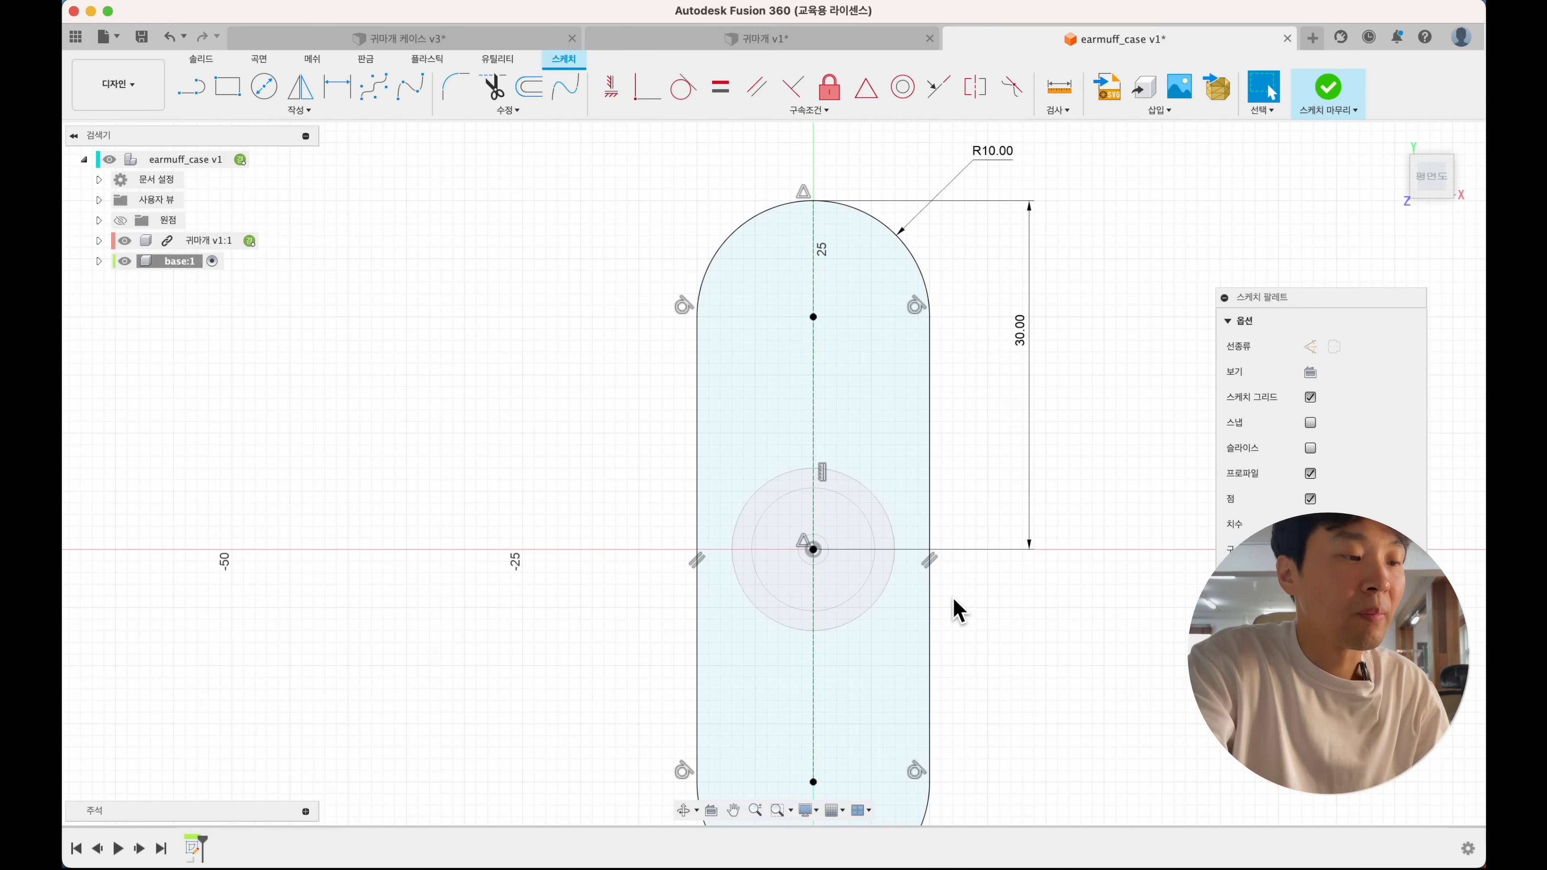
{"action": "scroll", "coordinate": [954, 600], "scroll_direction": "right", "scroll_amount": 1}
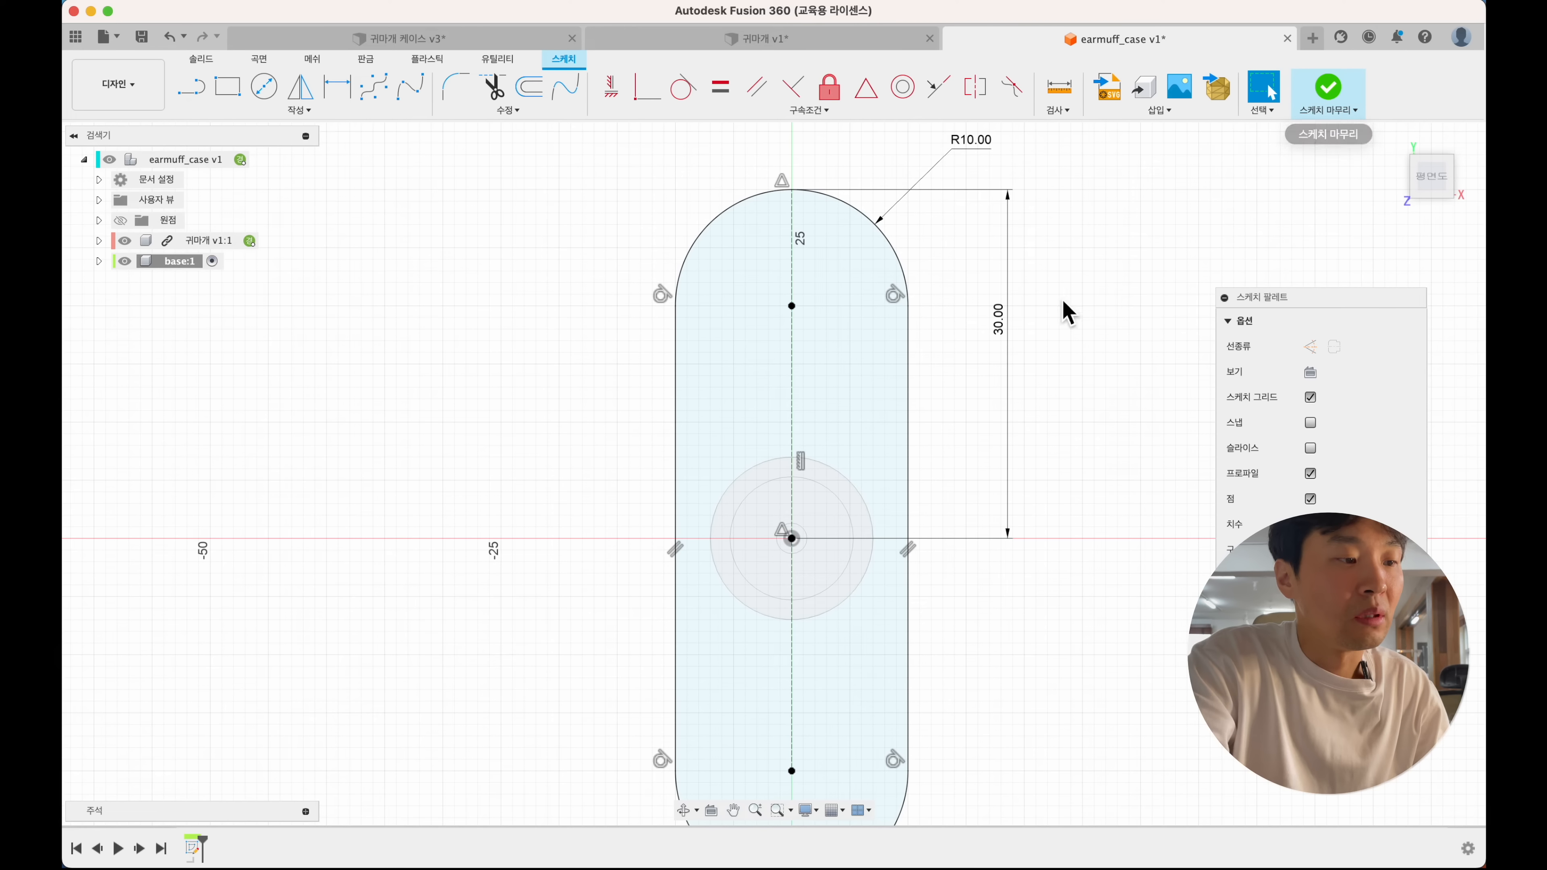
{"action": "scroll", "coordinate": [1029, 352], "scroll_direction": "down", "scroll_amount": 3}
{"action": "scroll", "coordinate": [993, 356], "scroll_direction": "down", "scroll_amount": 5, "text": "shift"}
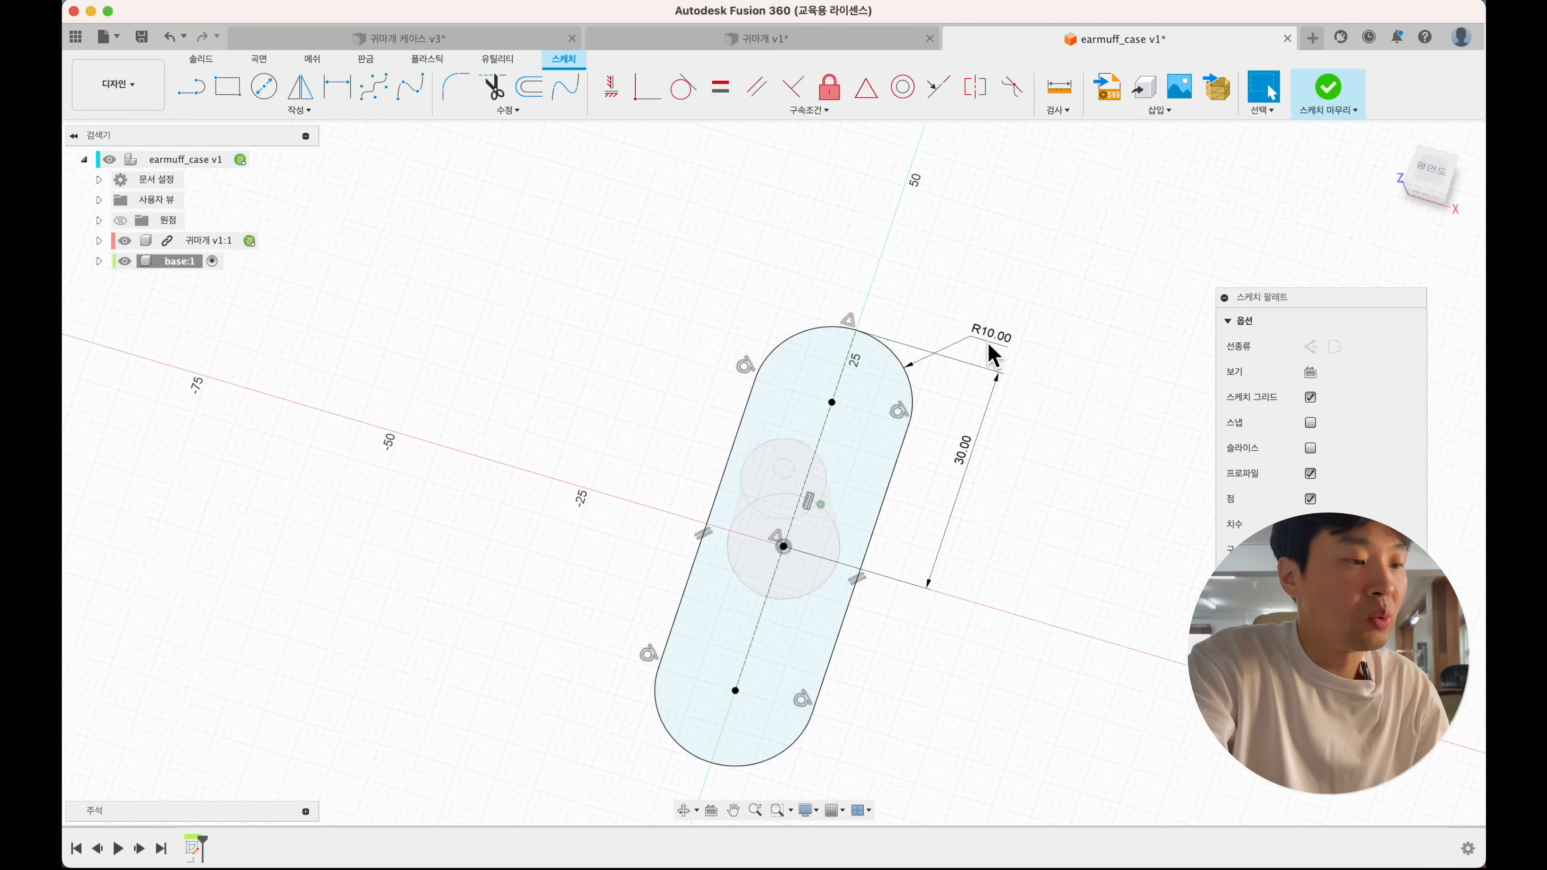
{"action": "left_click", "coordinate": [190, 87]}
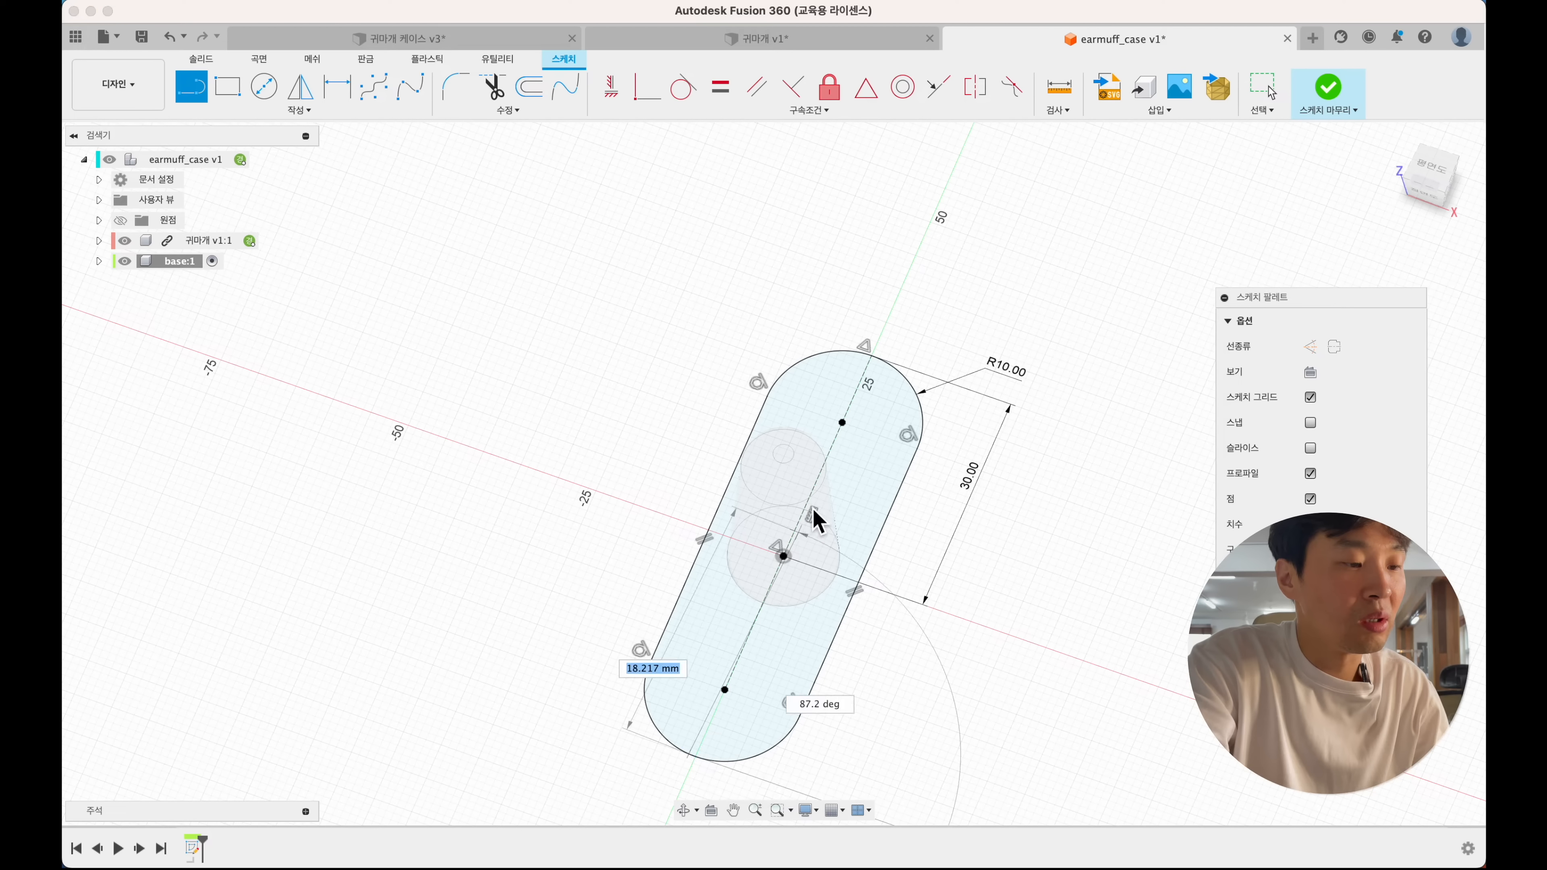
{"action": "left_click", "coordinate": [783, 555]}
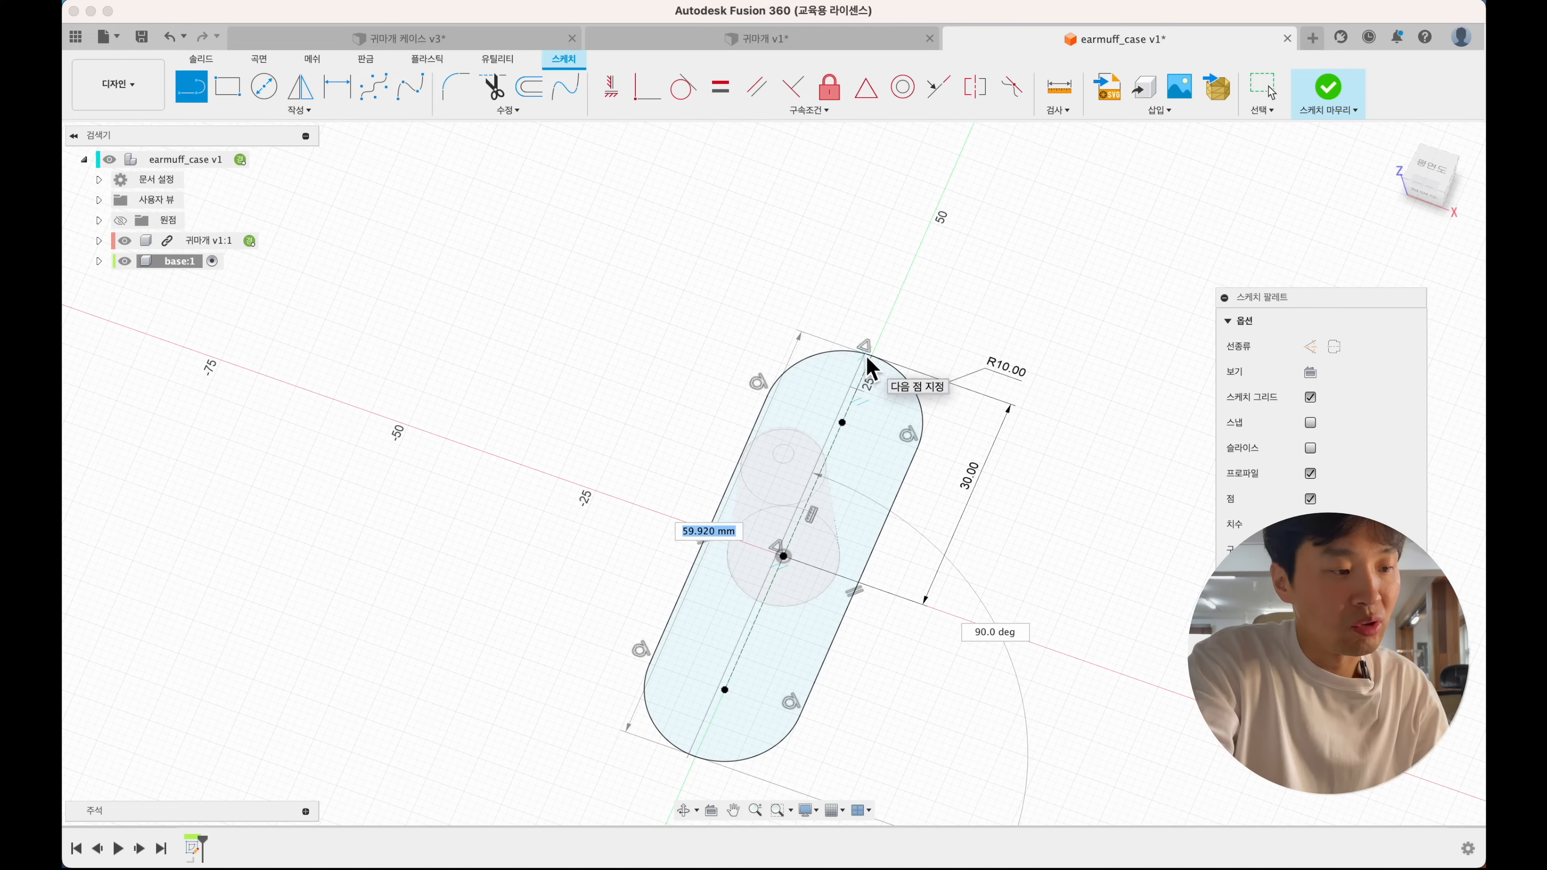
{"action": "left_click", "coordinate": [865, 355]}
{"action": "key", "text": "Escape"}
- Convert the new lengthwise line to a centerline and constrain its midpoint to the origin
{"action": "left_click", "coordinate": [844, 398]}
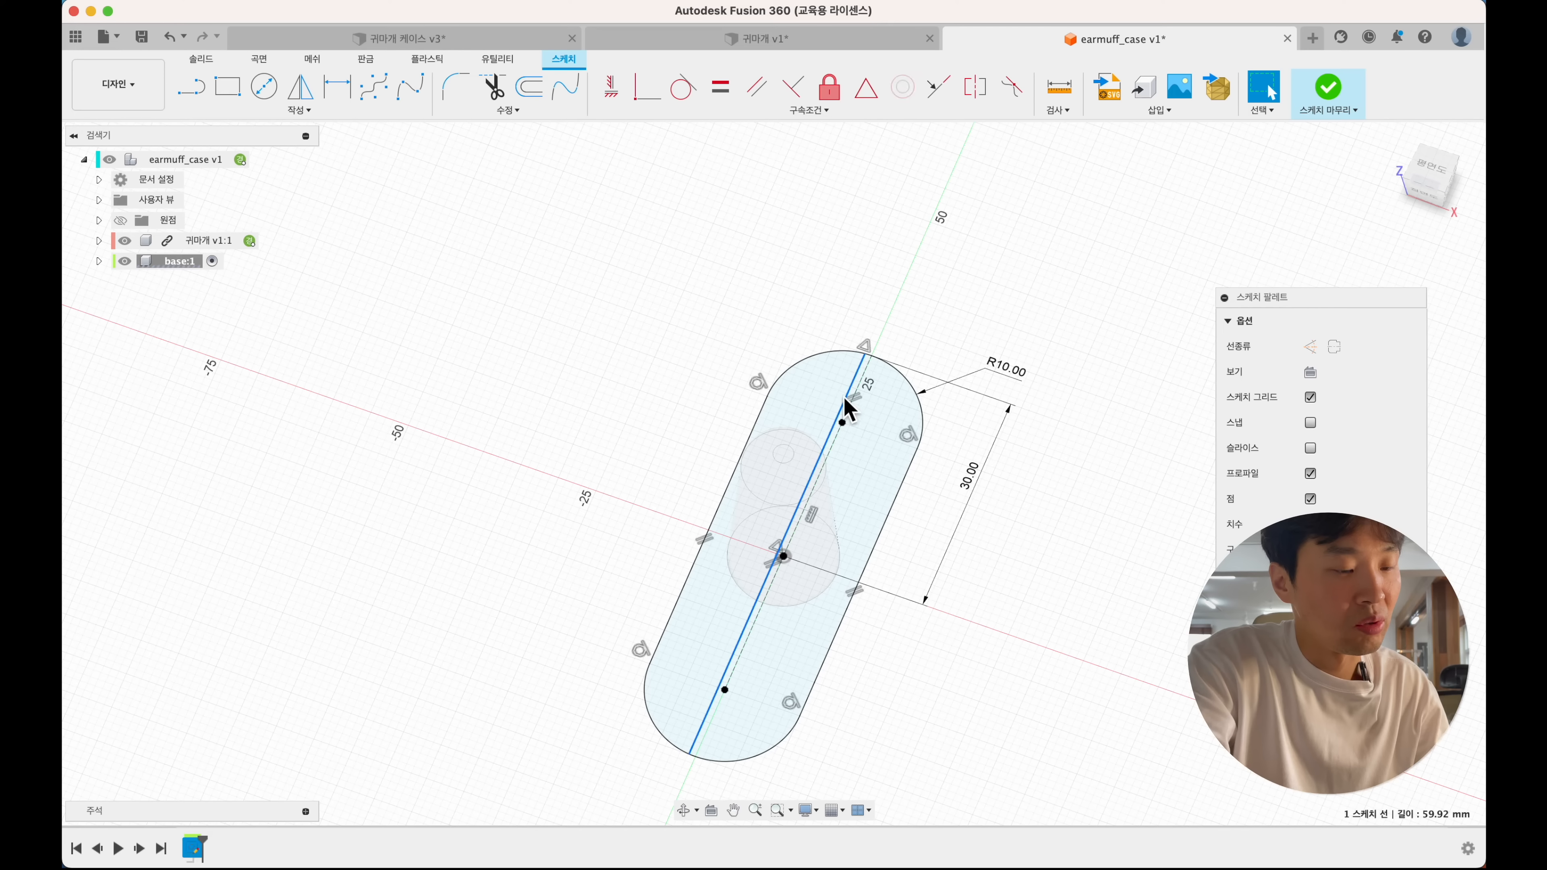
{"action": "left_click", "coordinate": [1334, 346]}
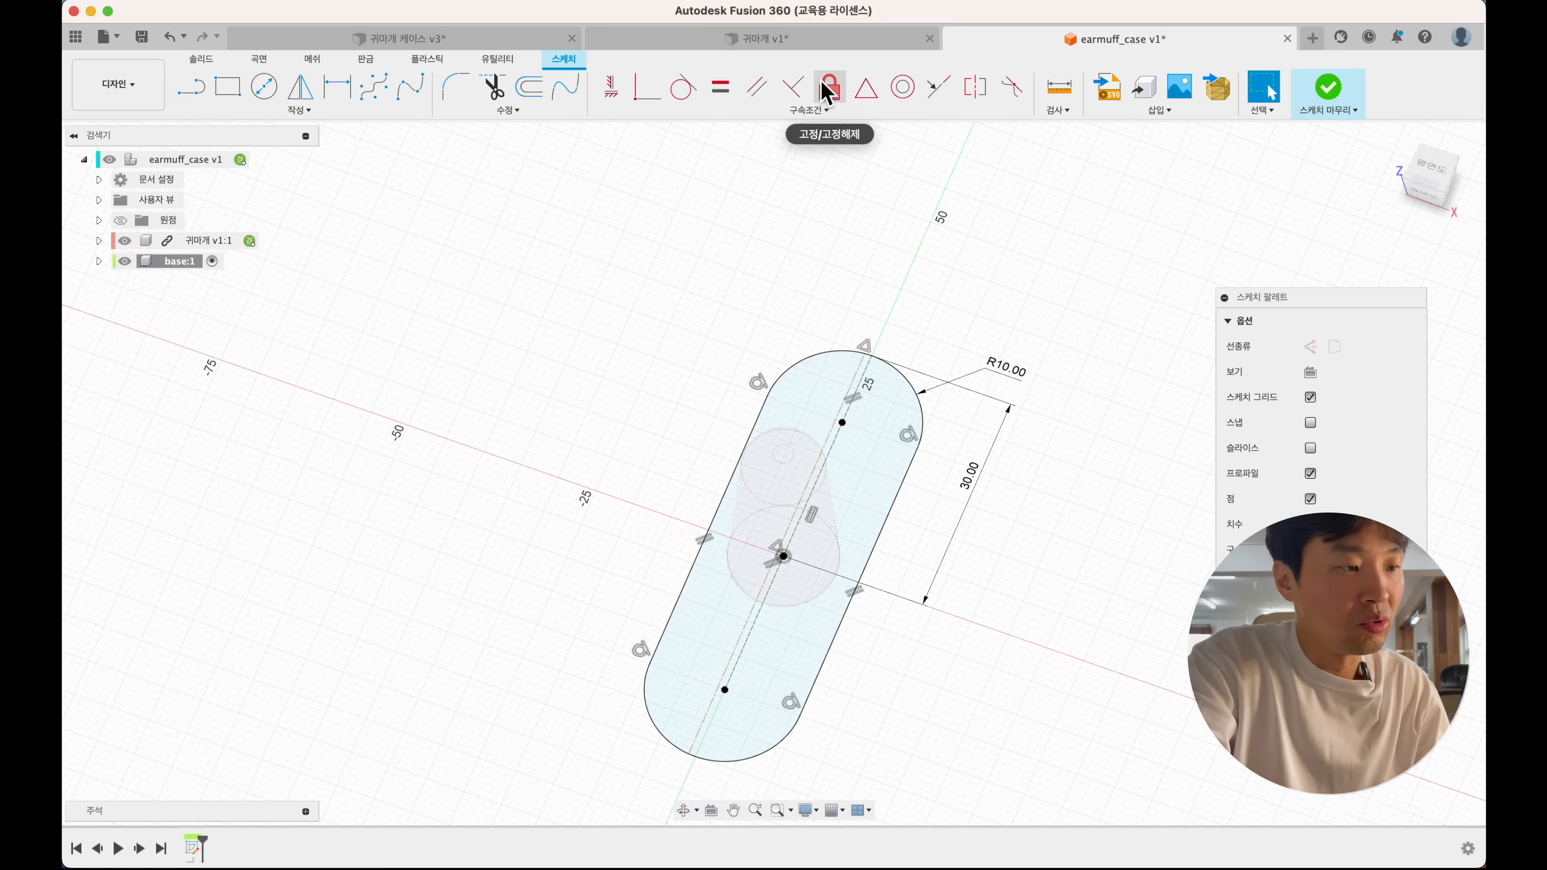
{"action": "left_click", "coordinate": [865, 88]}
{"action": "left_click", "coordinate": [812, 481]}
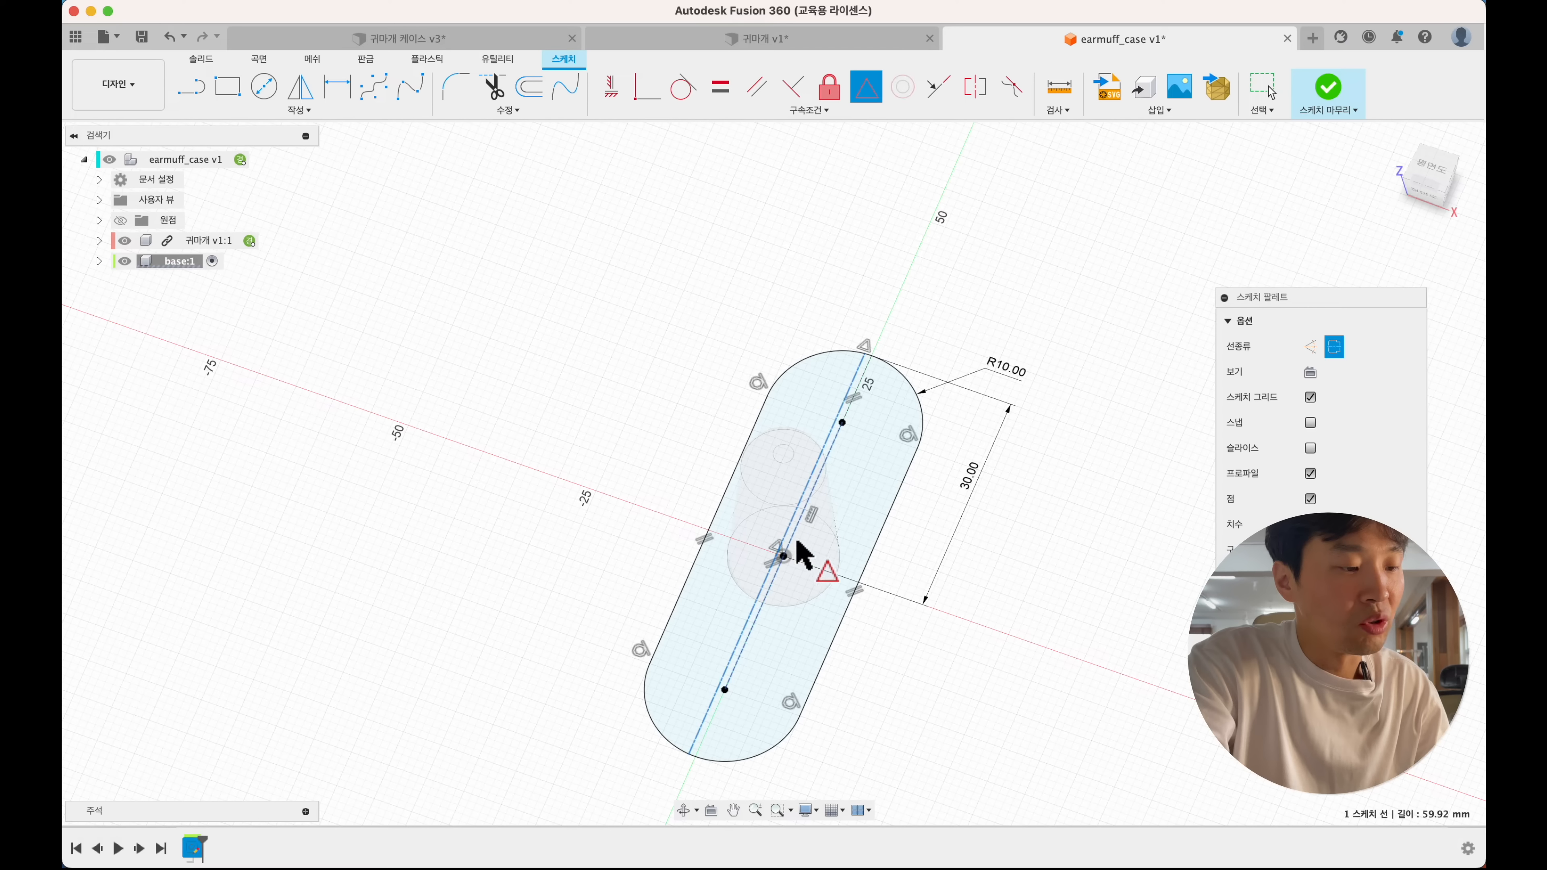
{"action": "left_click", "coordinate": [784, 555]}
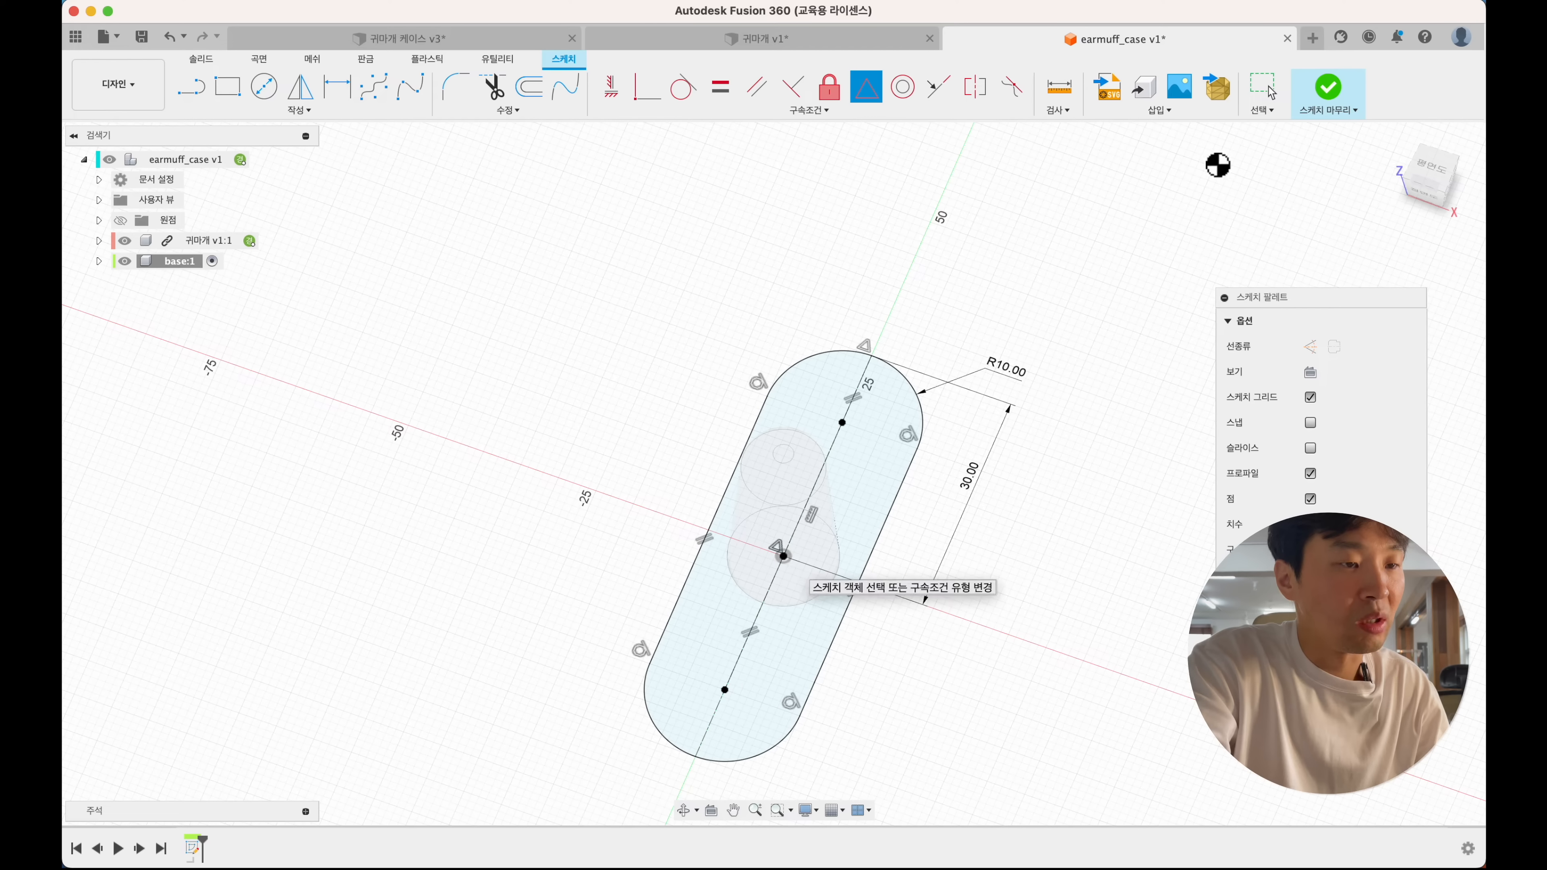
{"action": "key", "text": "Escape"}
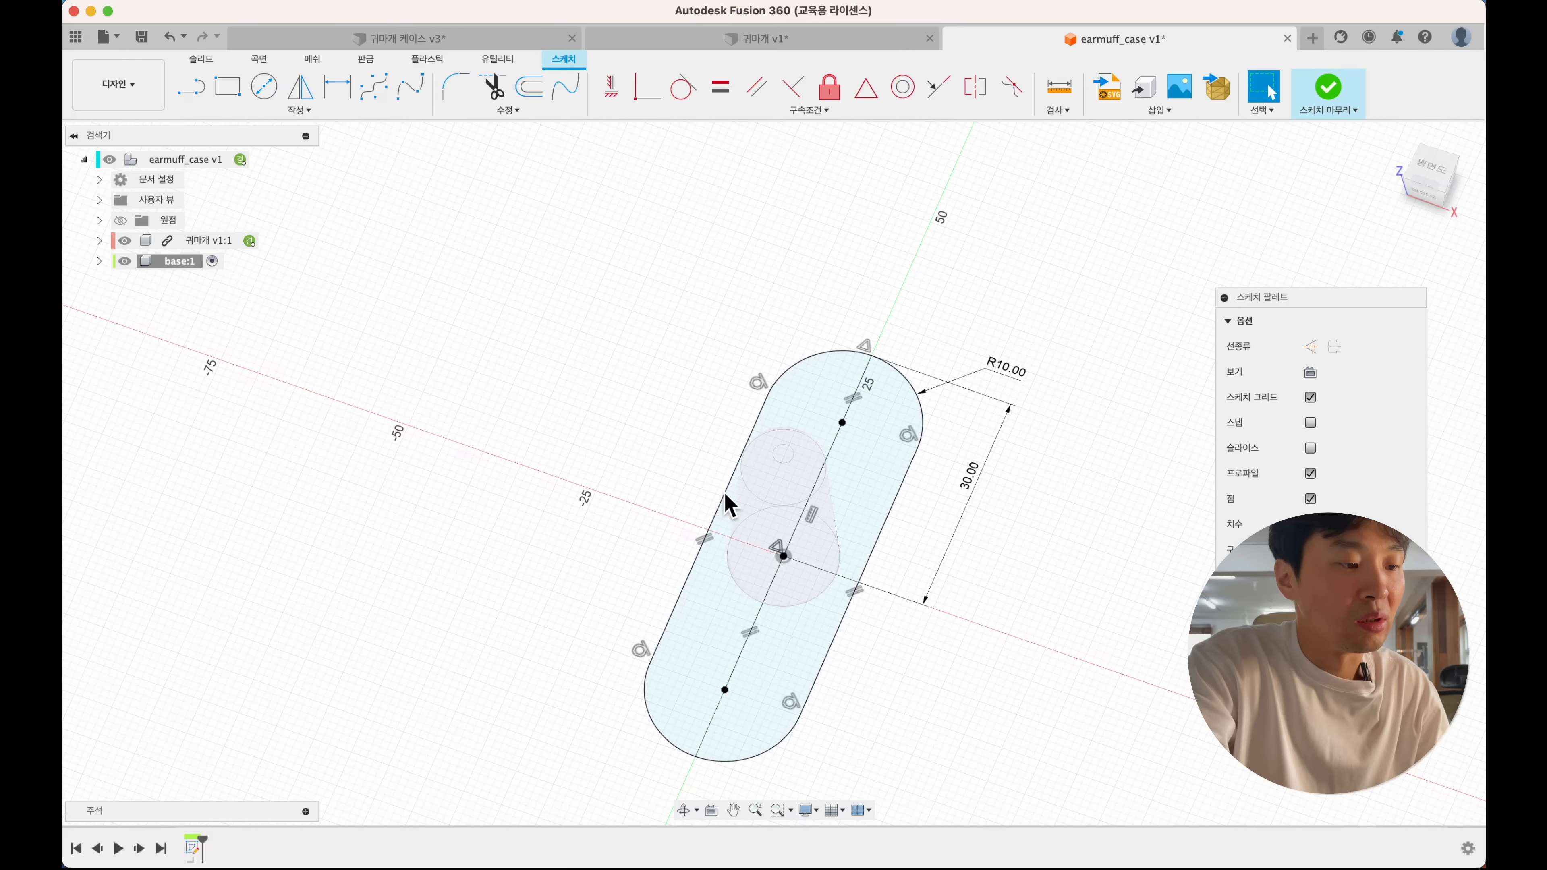
- Turn the slot's left straight side into construction geometry, leaving the right half as the profile, and finish the sketch
{"action": "left_click", "coordinate": [725, 503]}
{"action": "left_click", "coordinate": [1311, 353]}
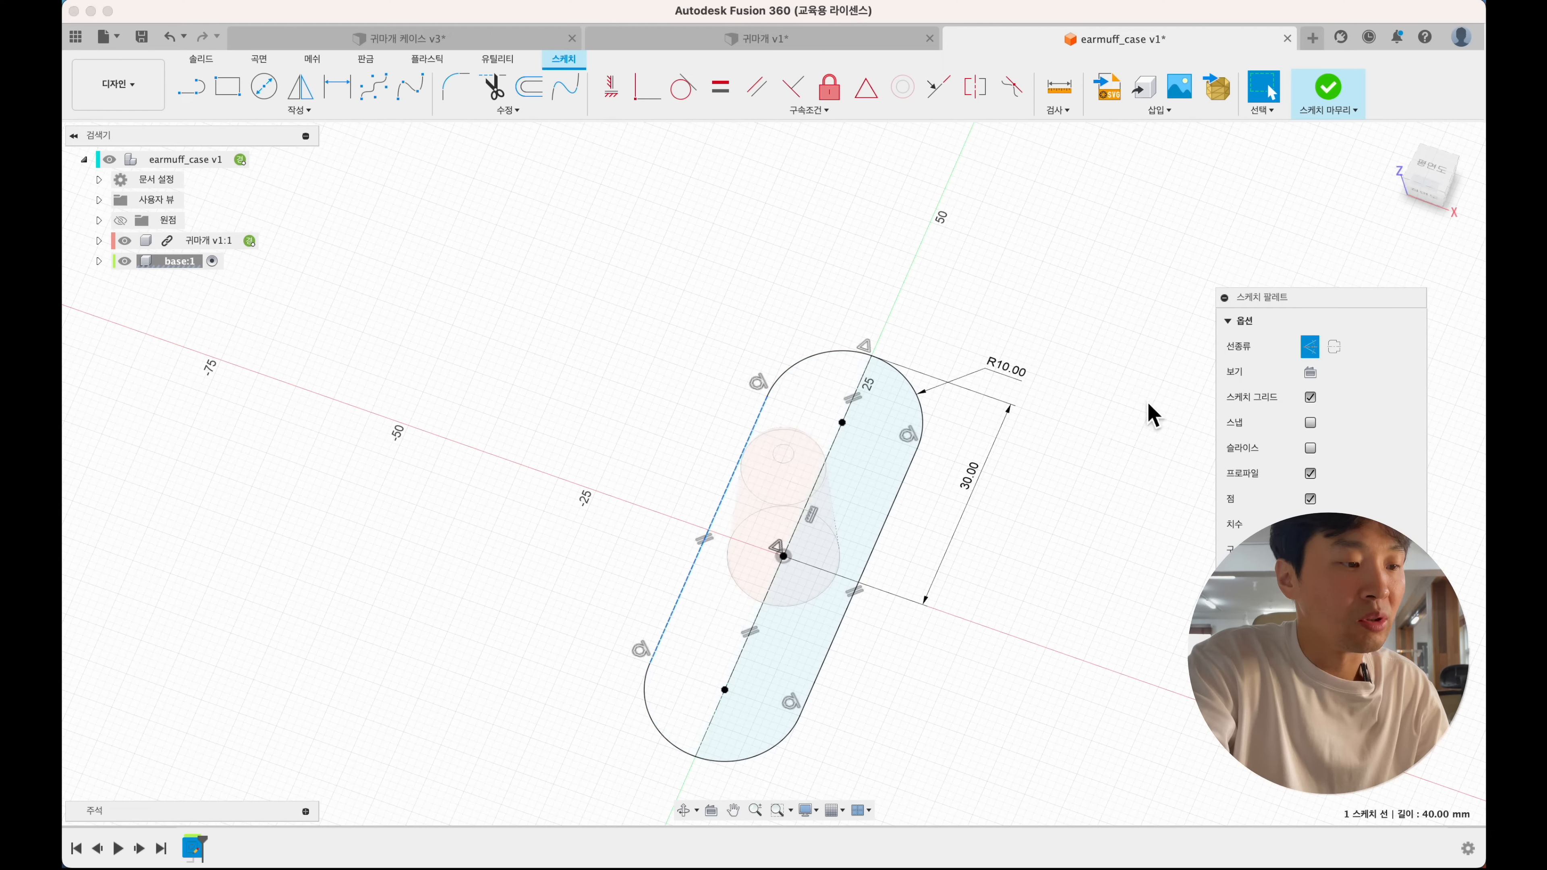
{"action": "left_click", "coordinate": [856, 518]}
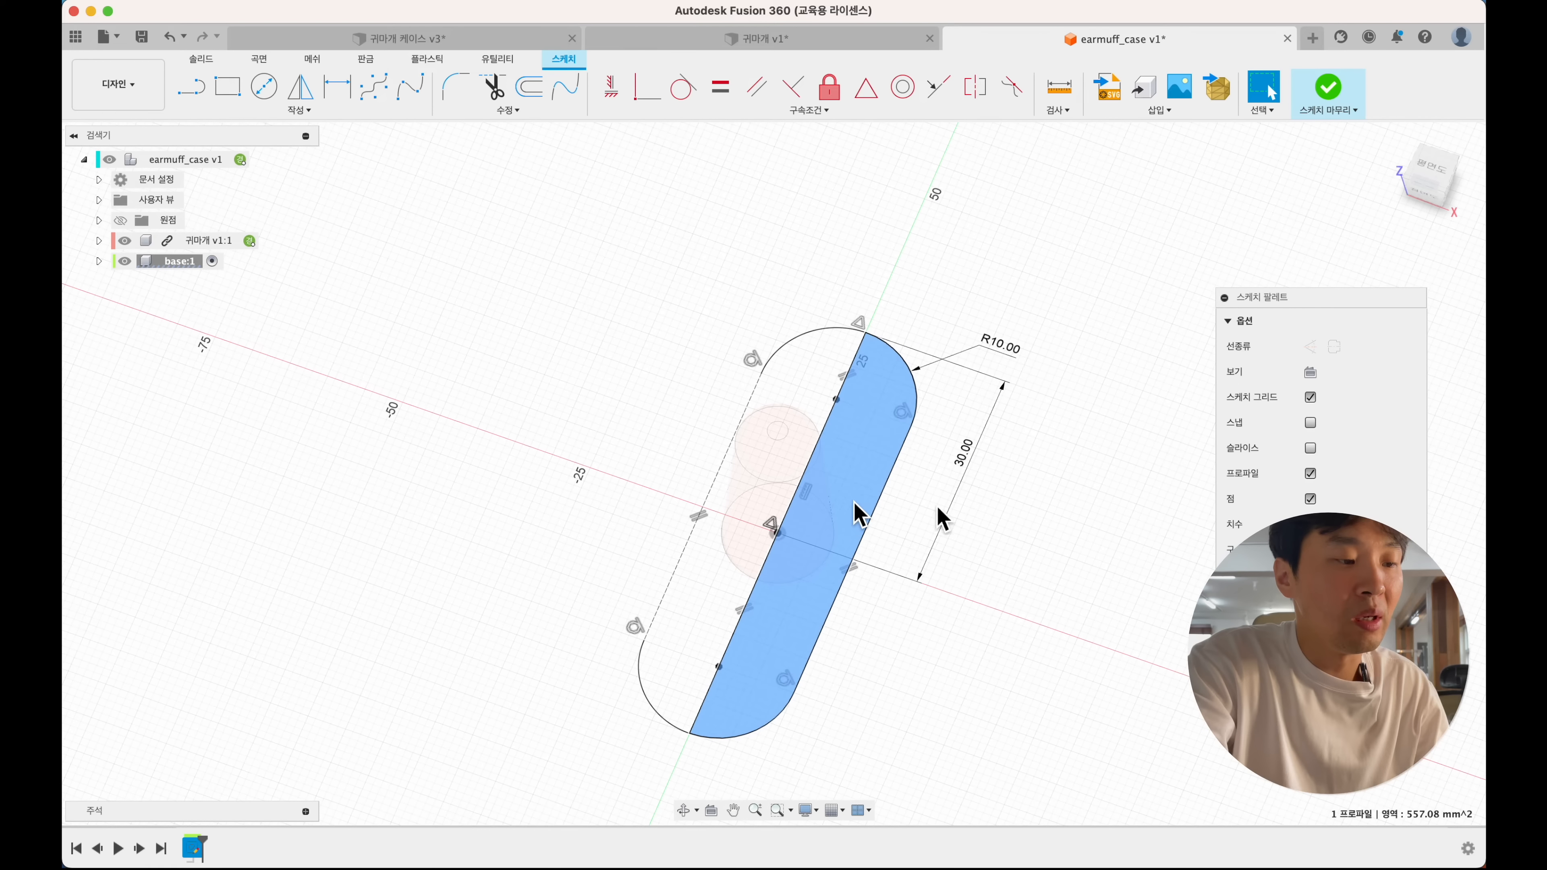
{"action": "left_click", "coordinate": [1331, 91]}
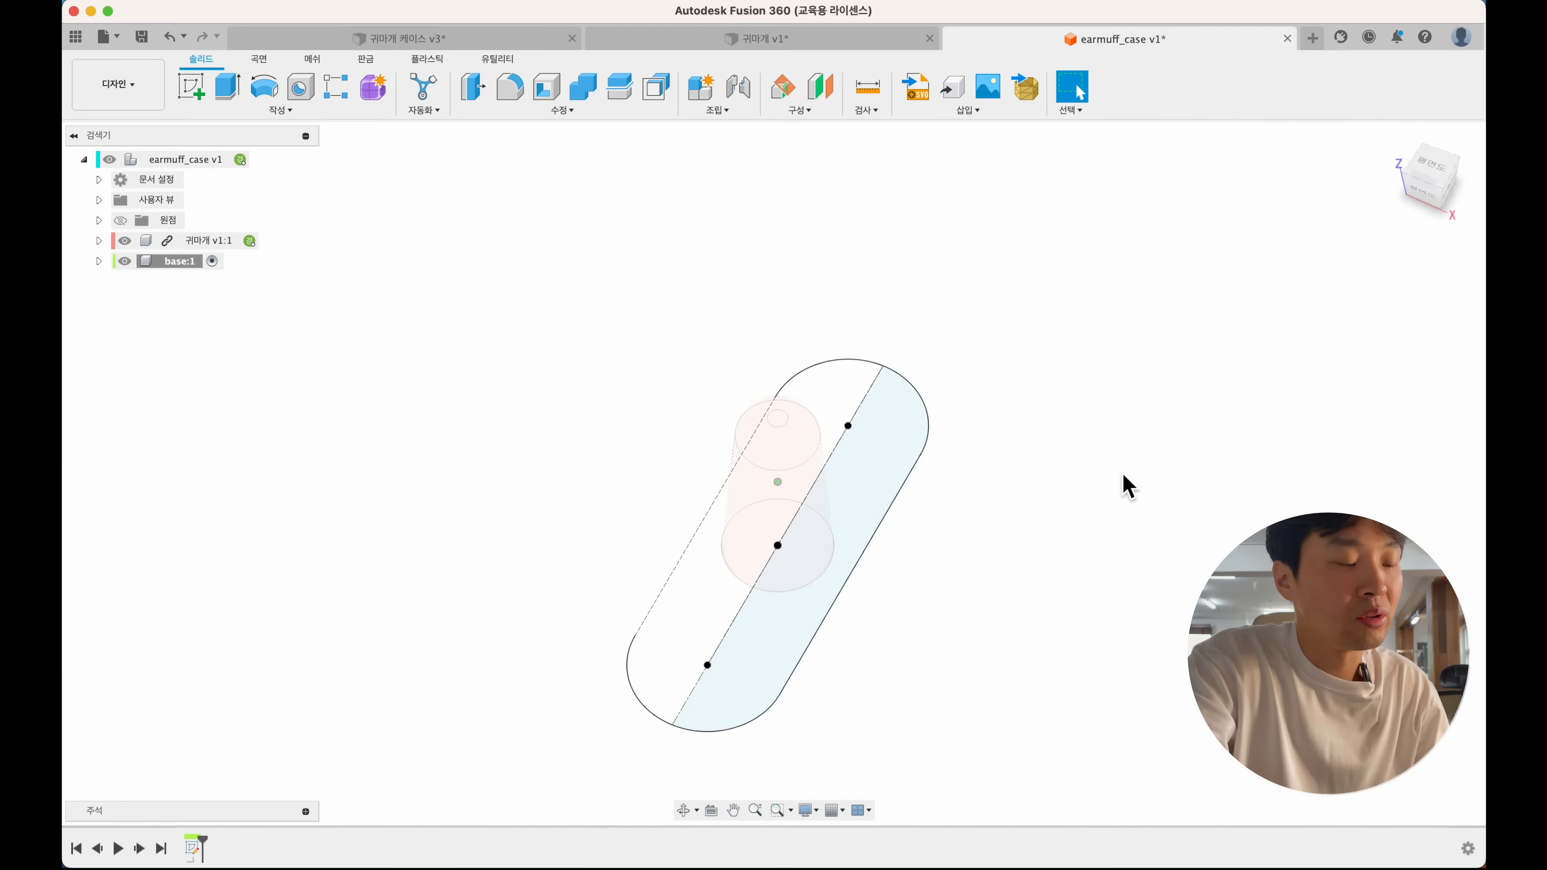
- Revolve the half-slot profile -180 degrees about the slot's lengthwise centerline as a new body
{"action": "left_click", "coordinate": [263, 91]}
{"action": "triple_click", "coordinate": [735, 325]}
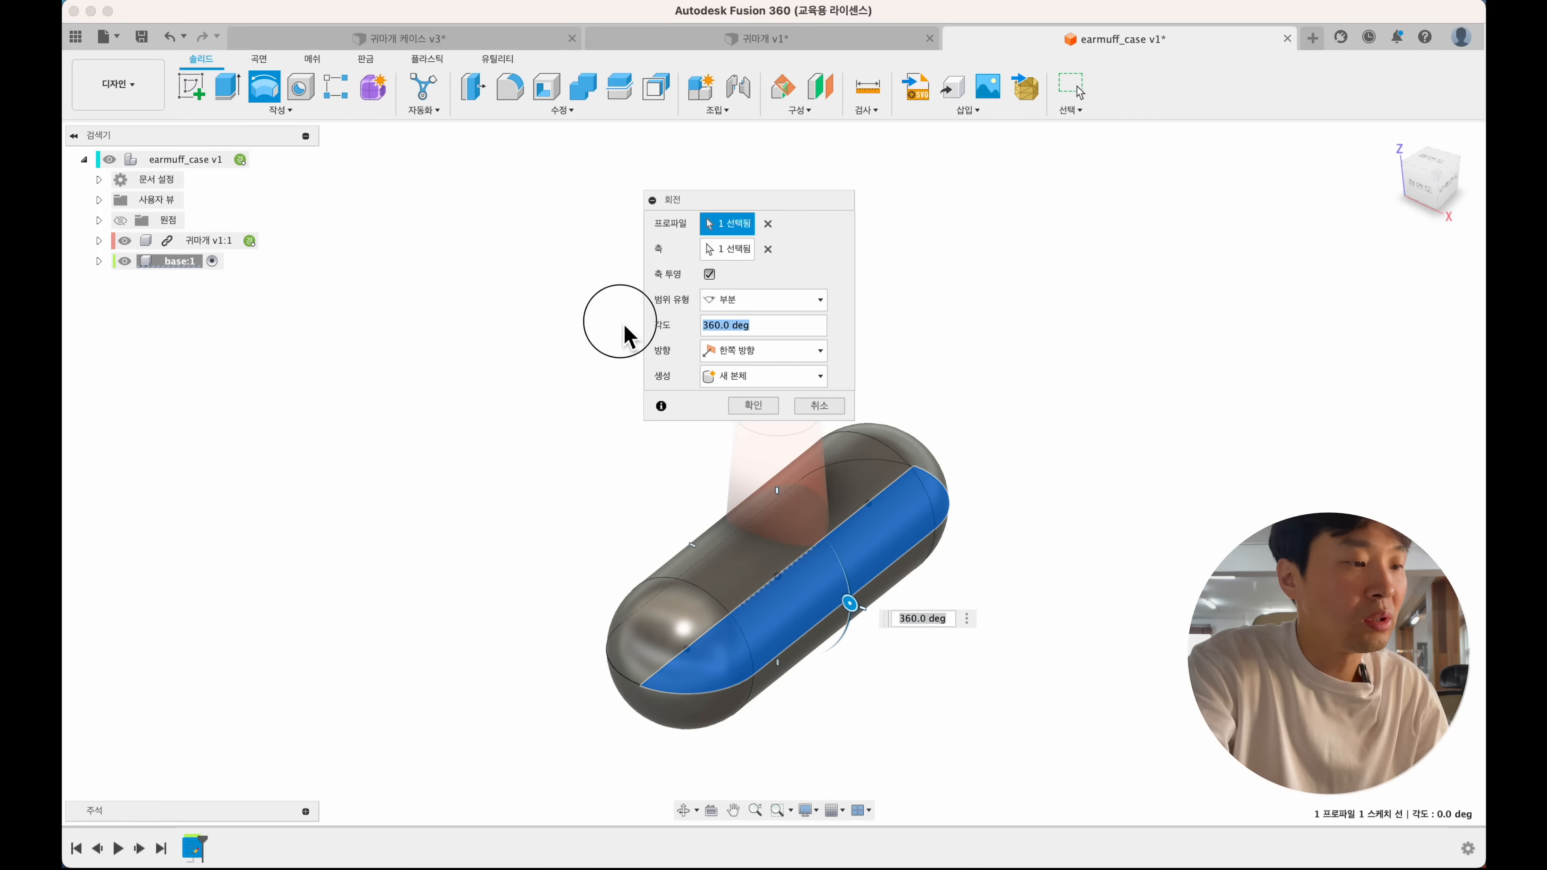
{"action": "type", "text": "180"}
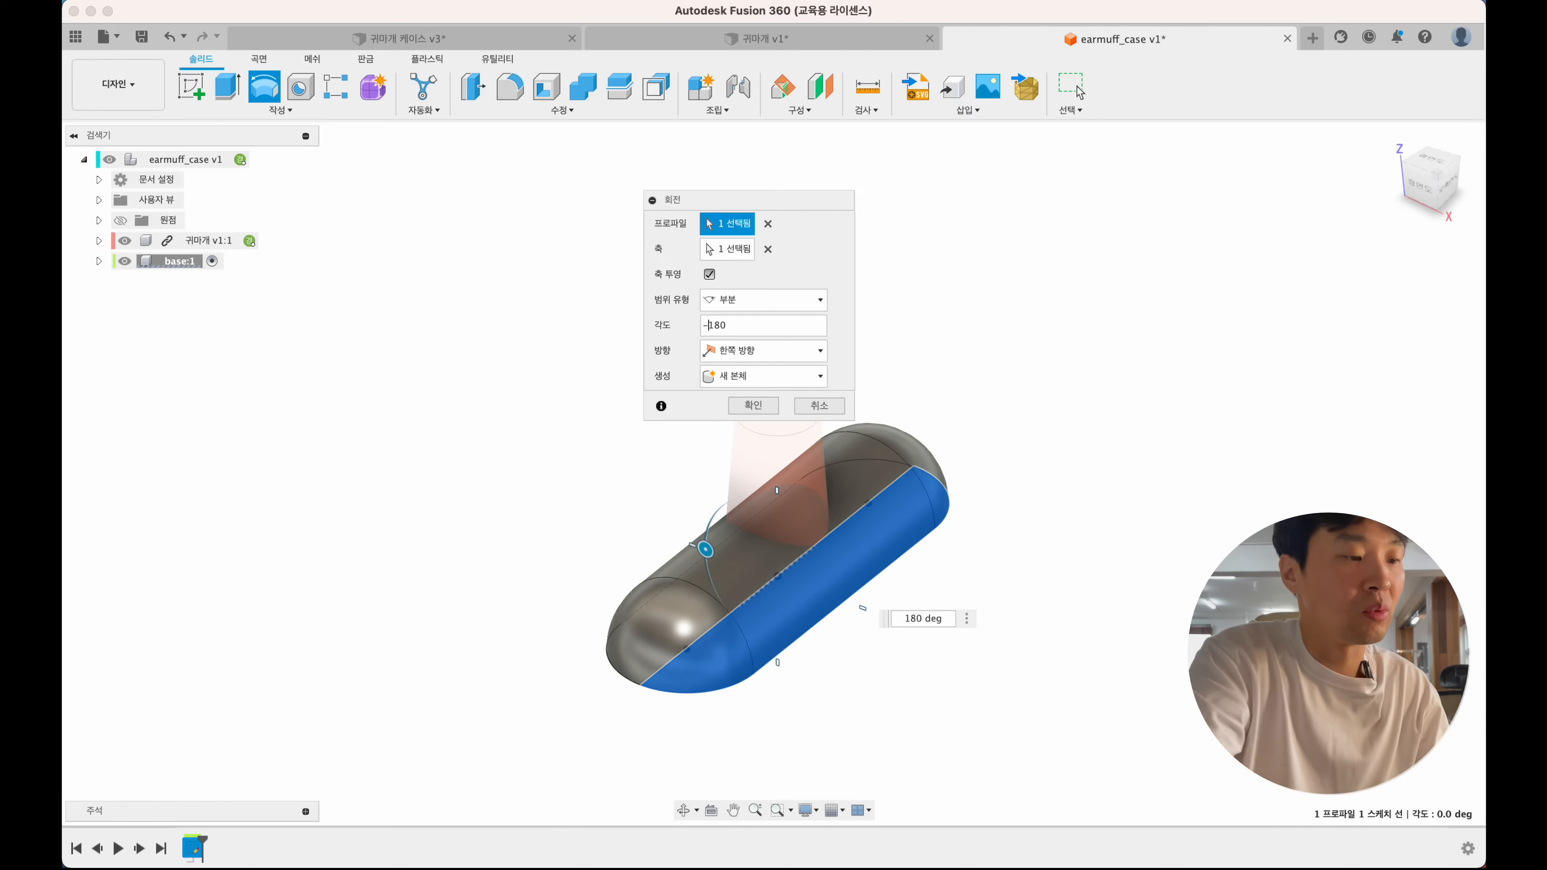
{"action": "type", "text": "-"}
{"action": "left_click", "coordinate": [756, 414]}
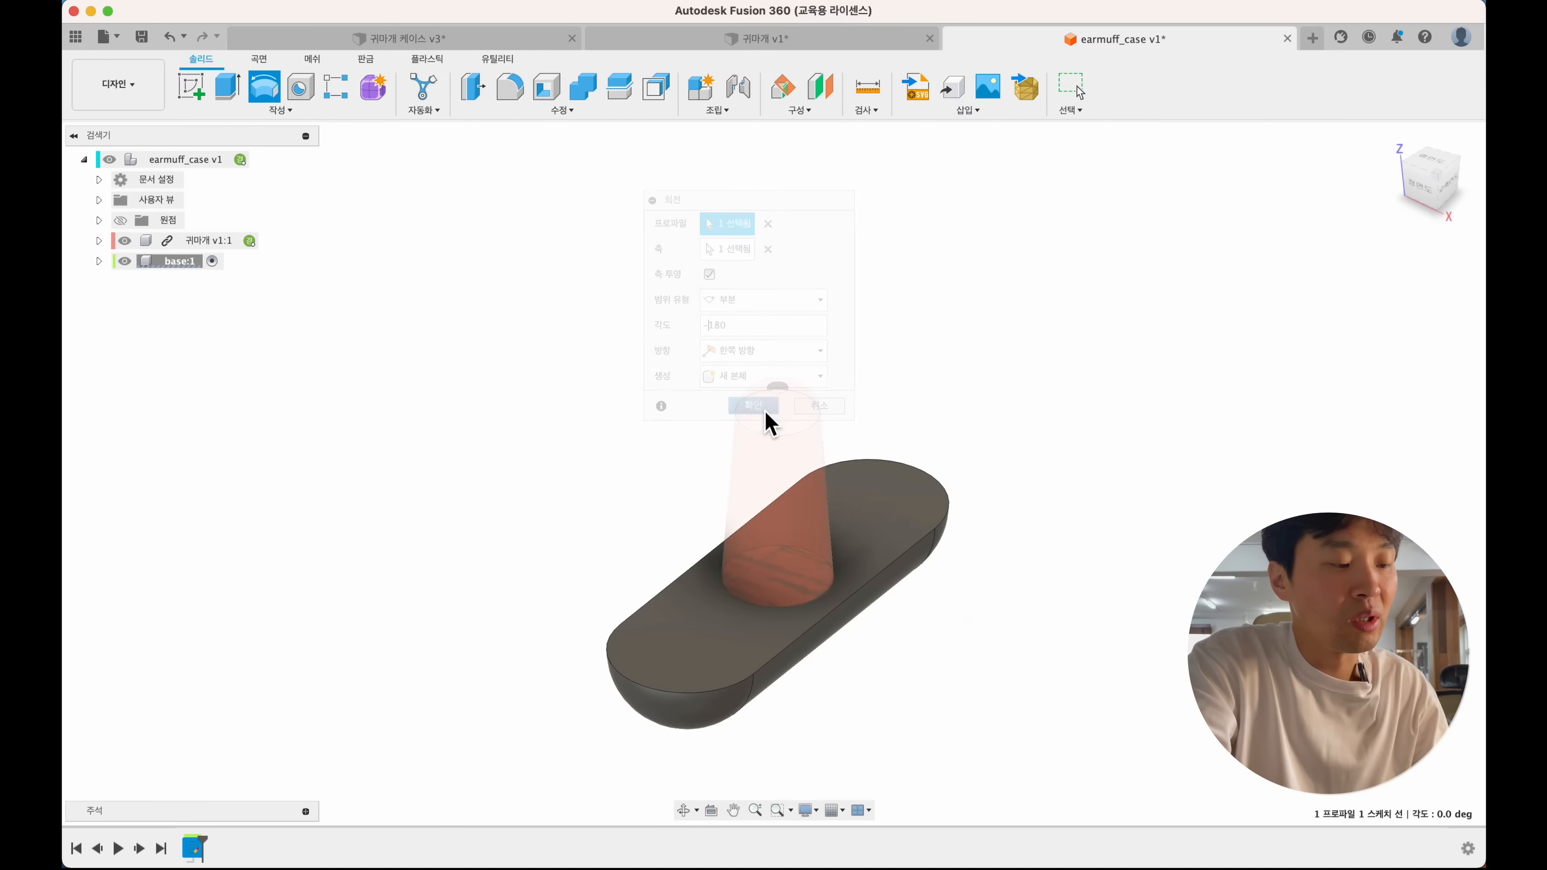
- Start a sketch on the base's flat top face and draw a horizontal line about 15 mm long across the earplug, above the origin
{"action": "scroll", "coordinate": [1020, 481], "scroll_direction": "left", "scroll_amount": 10, "text": "shift"}
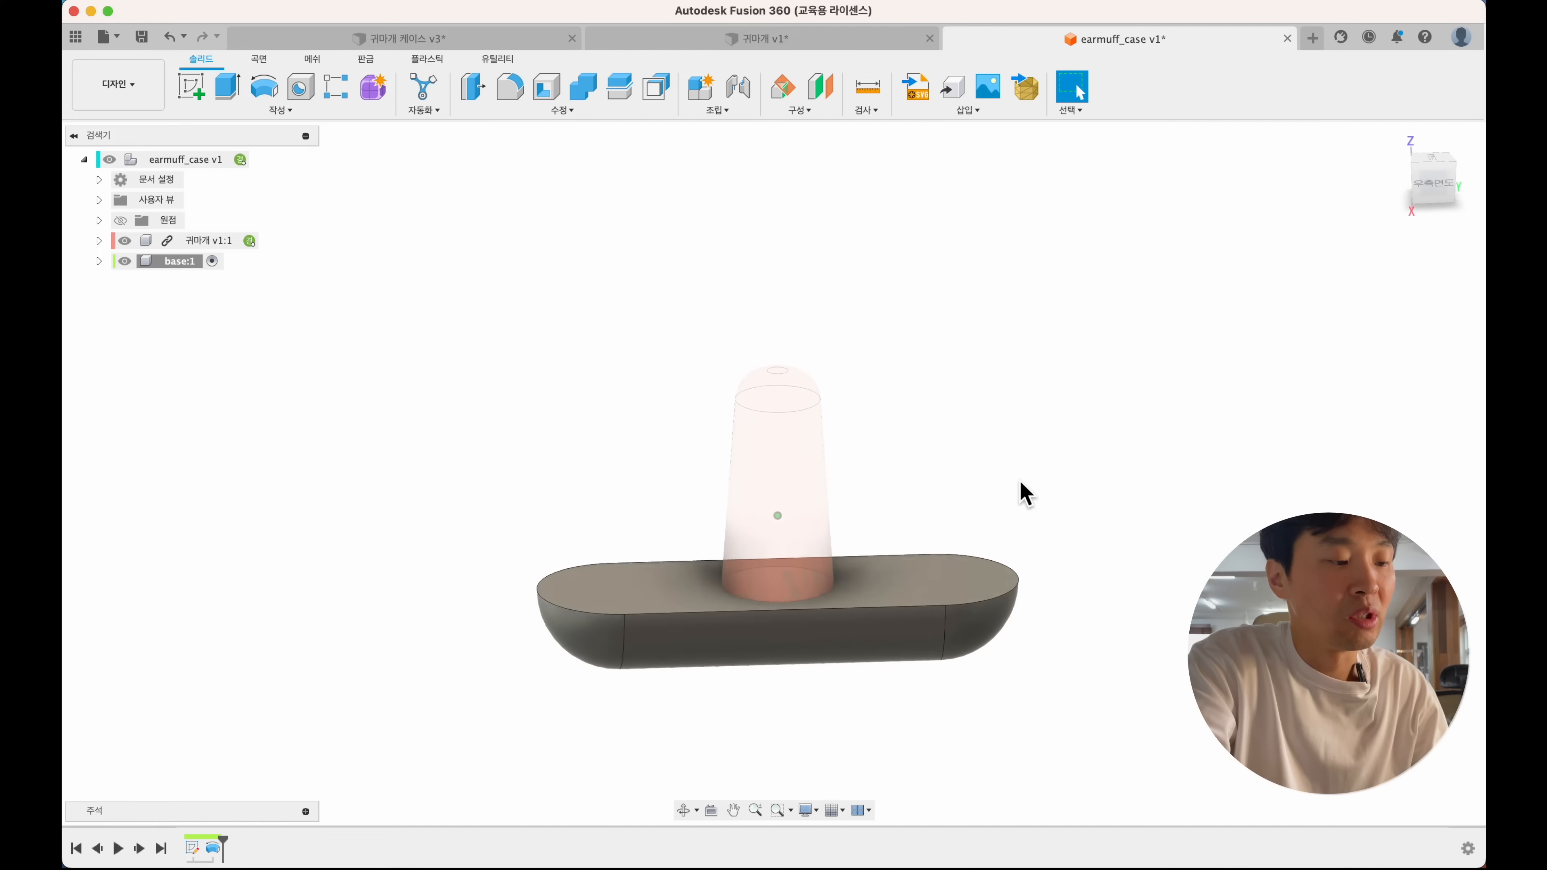
{"action": "scroll", "coordinate": [1020, 482], "scroll_direction": "up", "scroll_amount": 5, "text": "shift"}
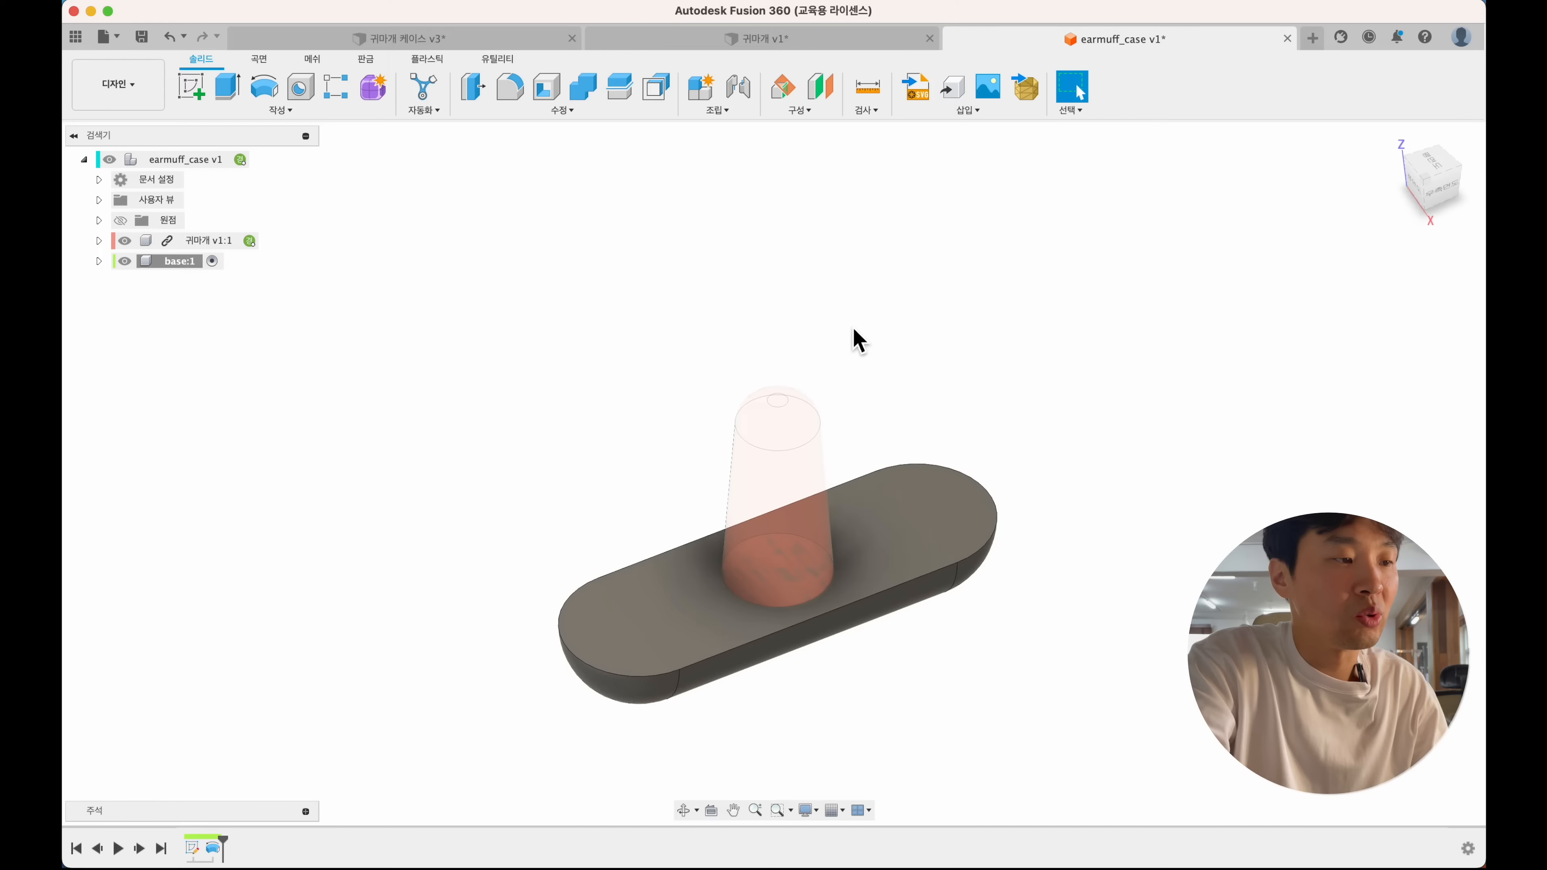
{"action": "scroll", "coordinate": [853, 339], "scroll_direction": "down", "scroll_amount": 3}
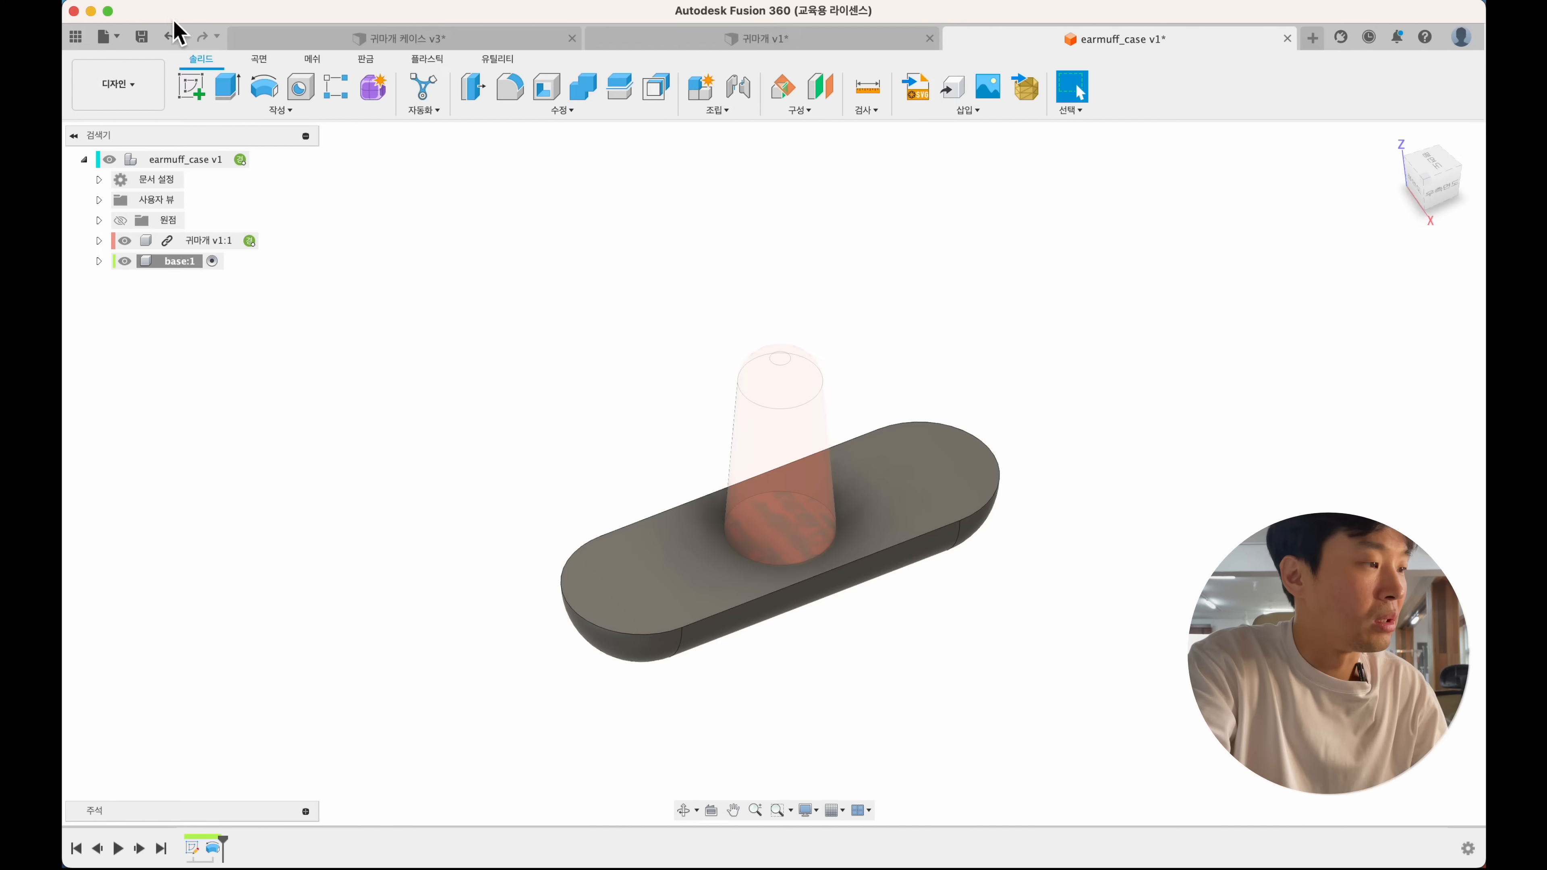
{"action": "left_click", "coordinate": [197, 97]}
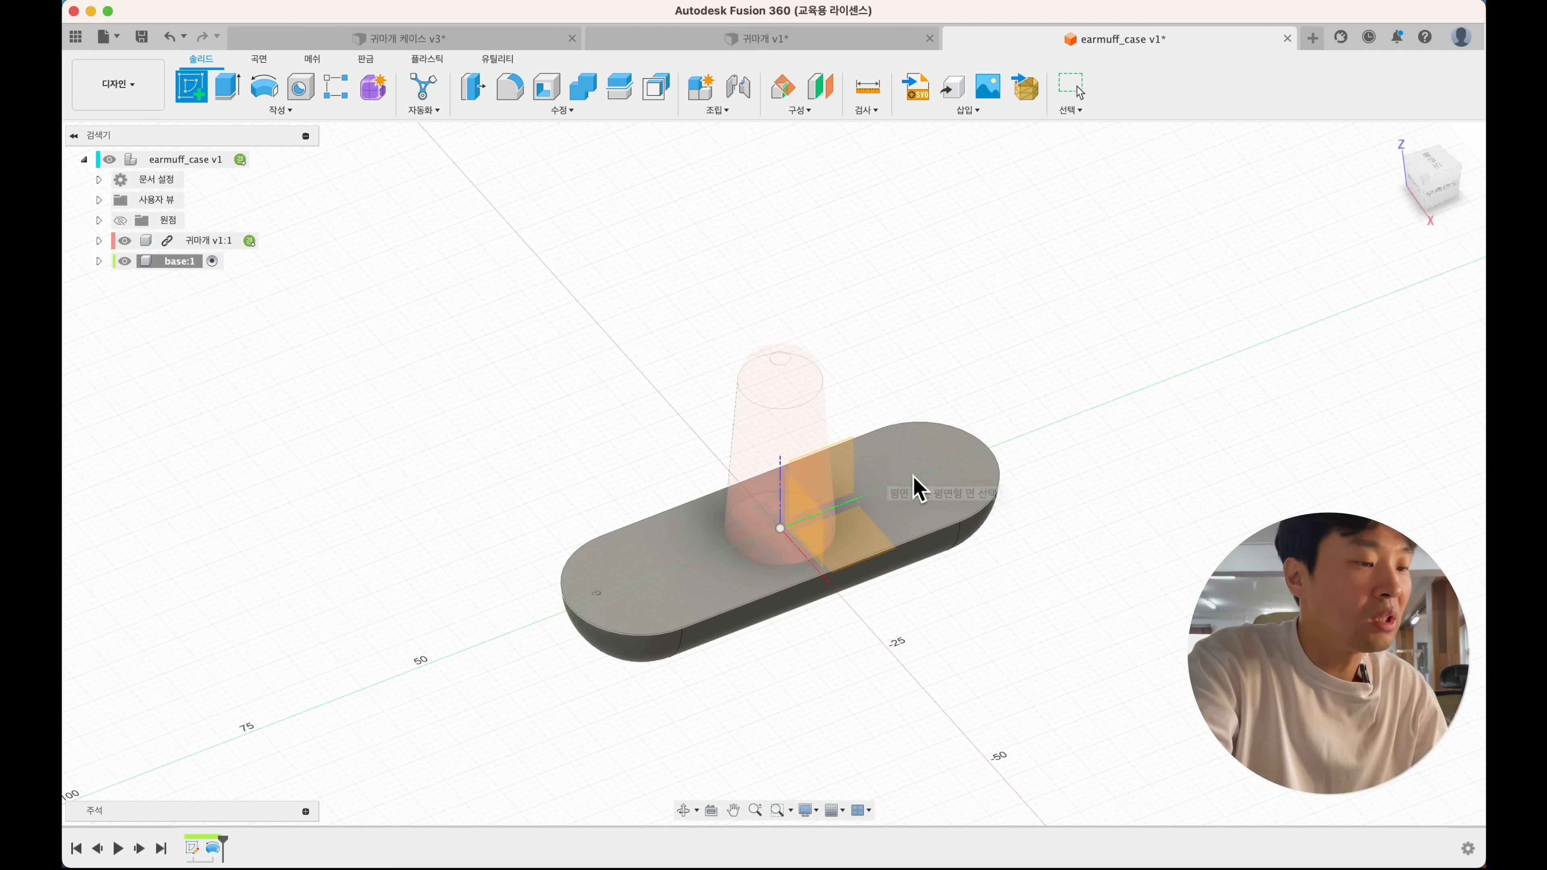
{"action": "left_click", "coordinate": [918, 487]}
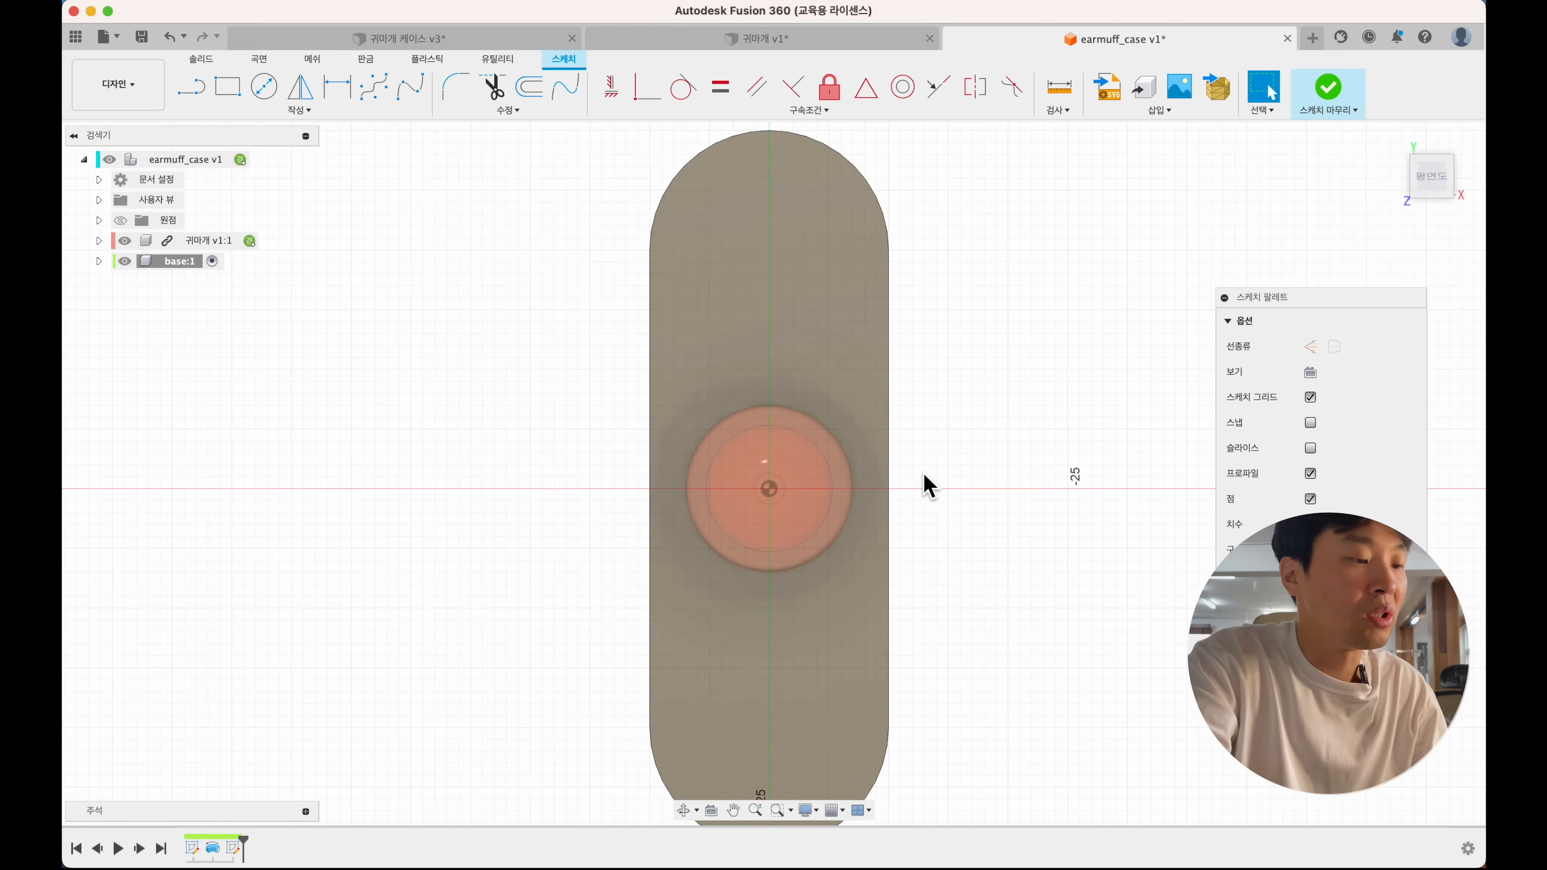
{"action": "left_click", "coordinate": [193, 90]}
{"action": "left_click", "coordinate": [681, 454]}
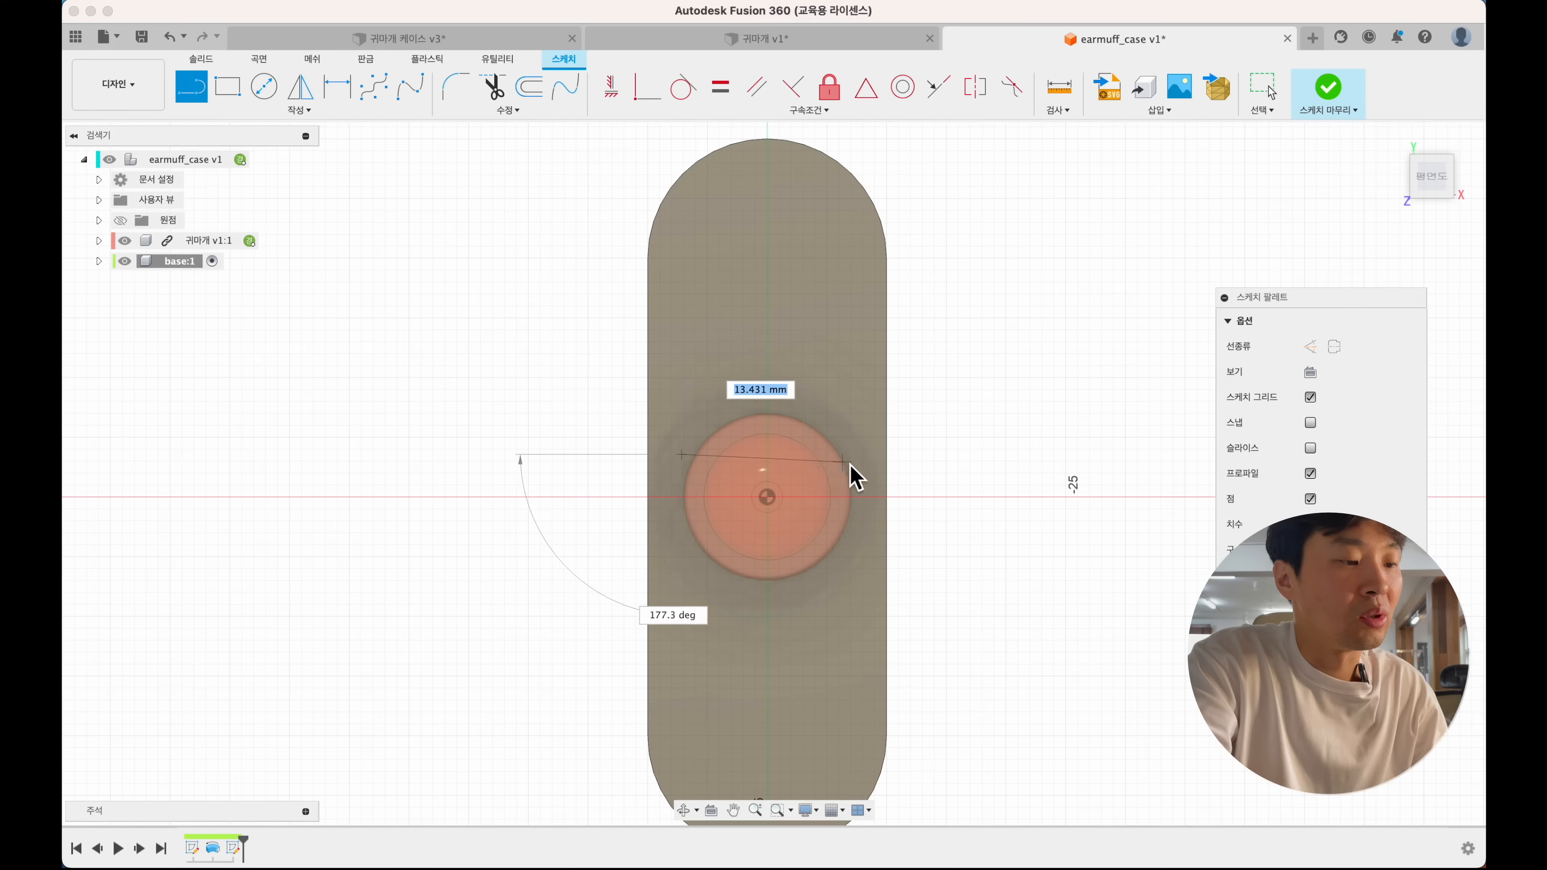
{"action": "left_click", "coordinate": [860, 455]}
{"action": "key", "text": "Escape"}
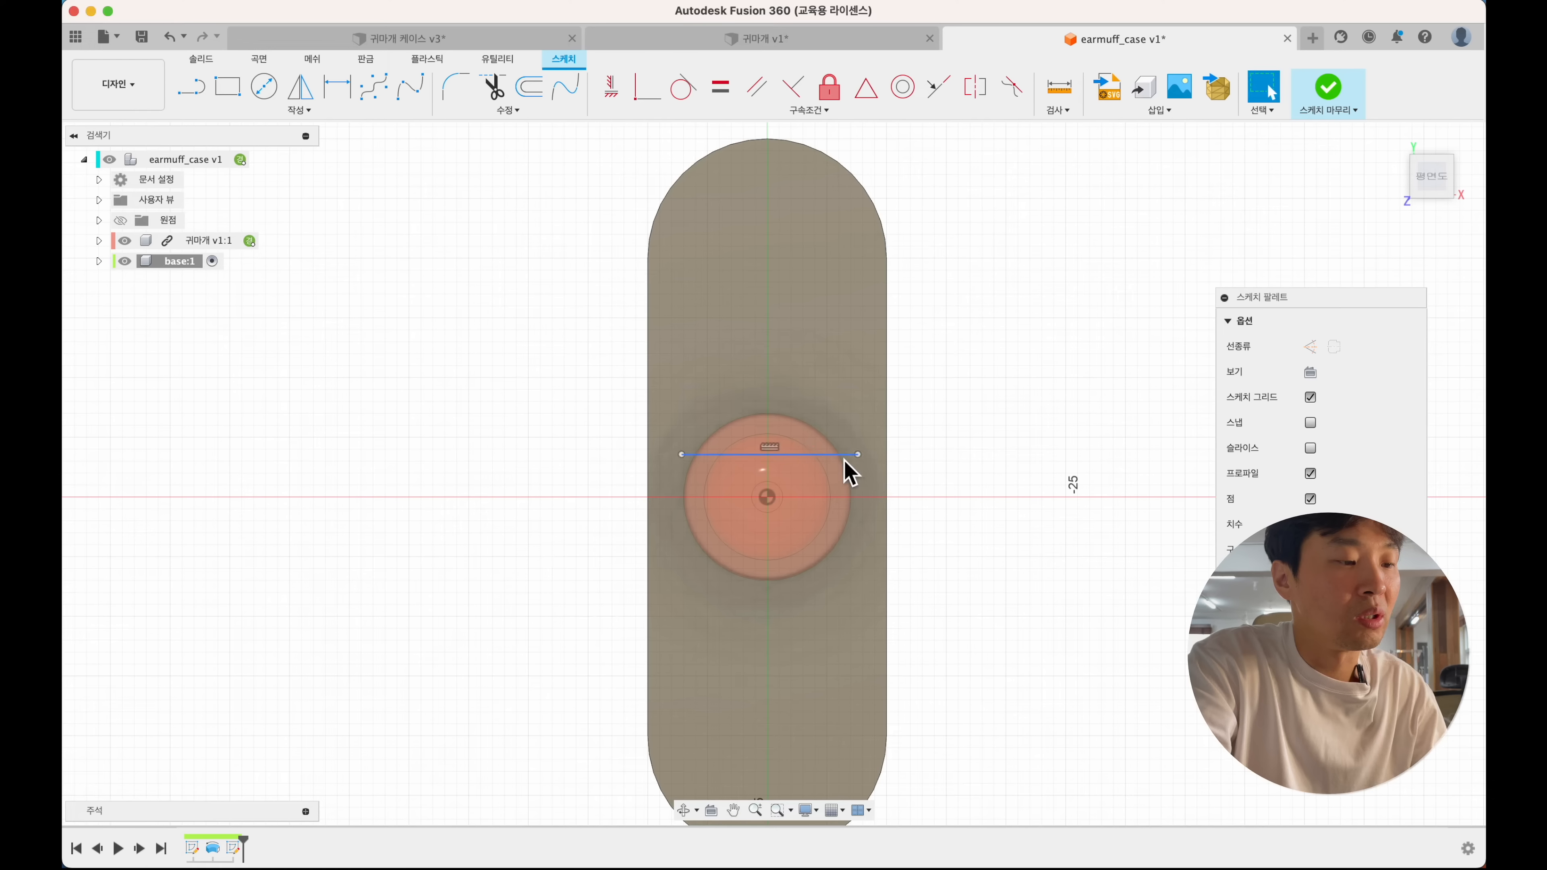
- Dimension the horizontal line's length as 14 mm
{"action": "key", "text": "d"}
{"action": "left_click", "coordinate": [819, 456]}
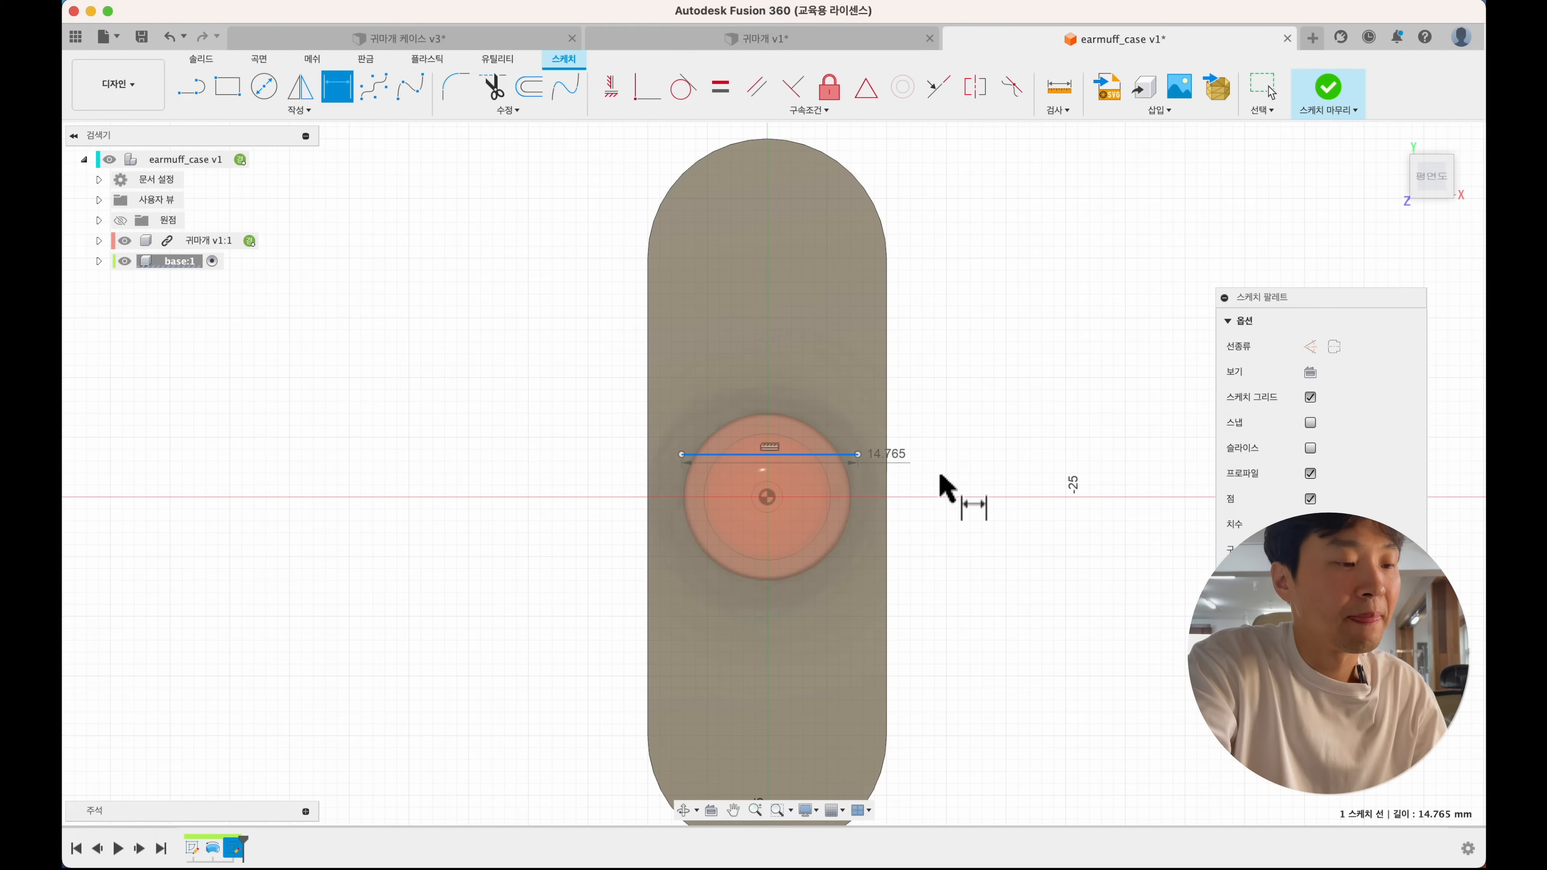
{"action": "left_click", "coordinate": [836, 557]}
{"action": "type", "text": "14"}
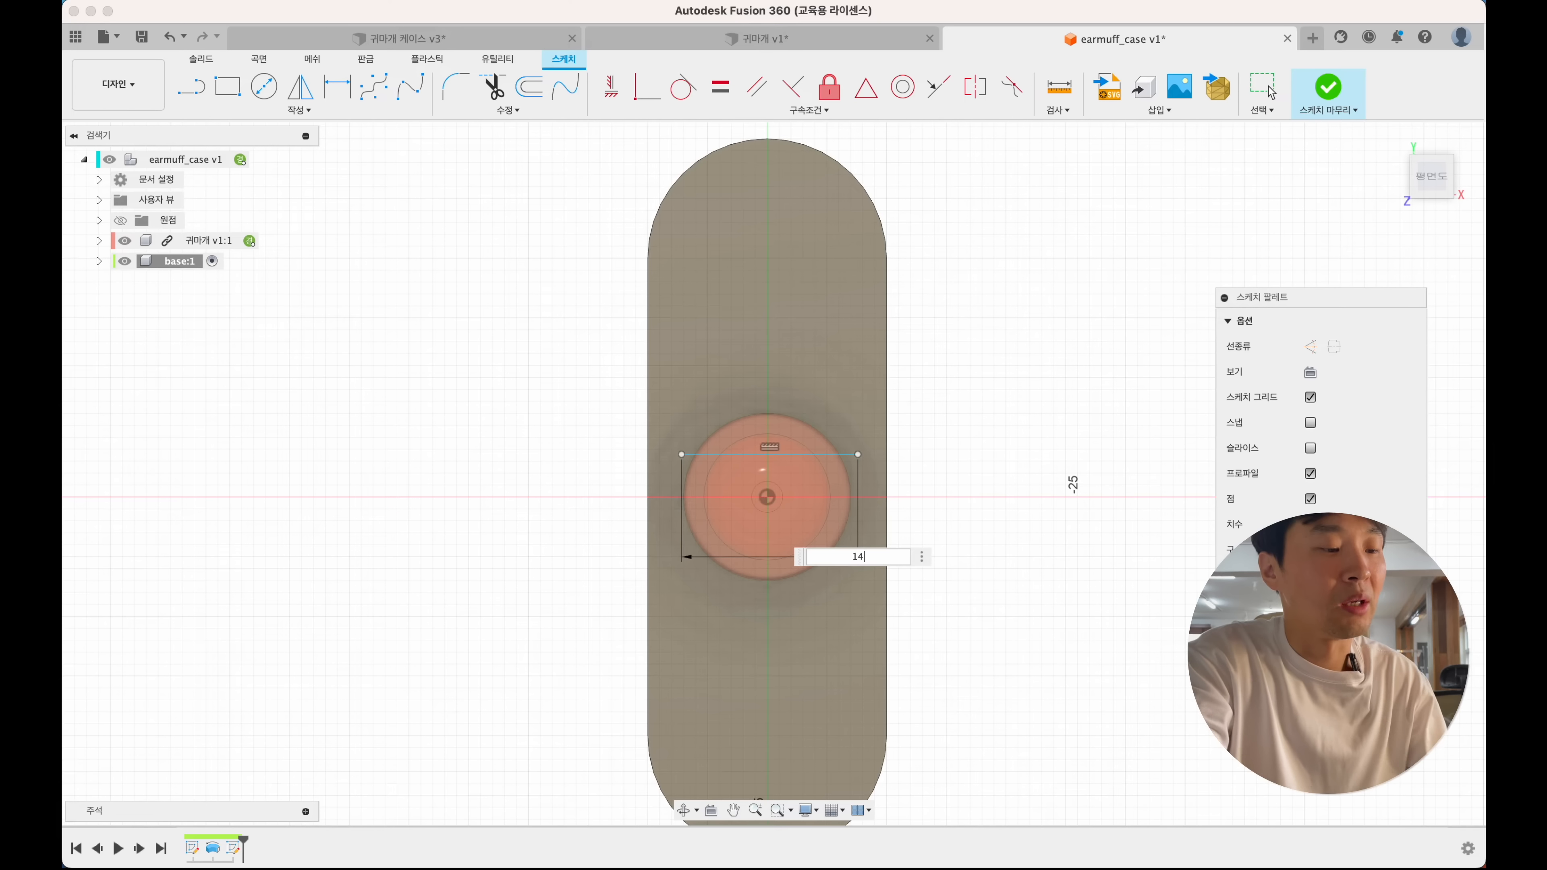
{"action": "key", "text": "Return"}
{"action": "key", "text": "Escape"}
- Draw a vertical line about 20 mm long upward from the midpoint of the horizontal line
{"action": "left_click", "coordinate": [193, 92]}
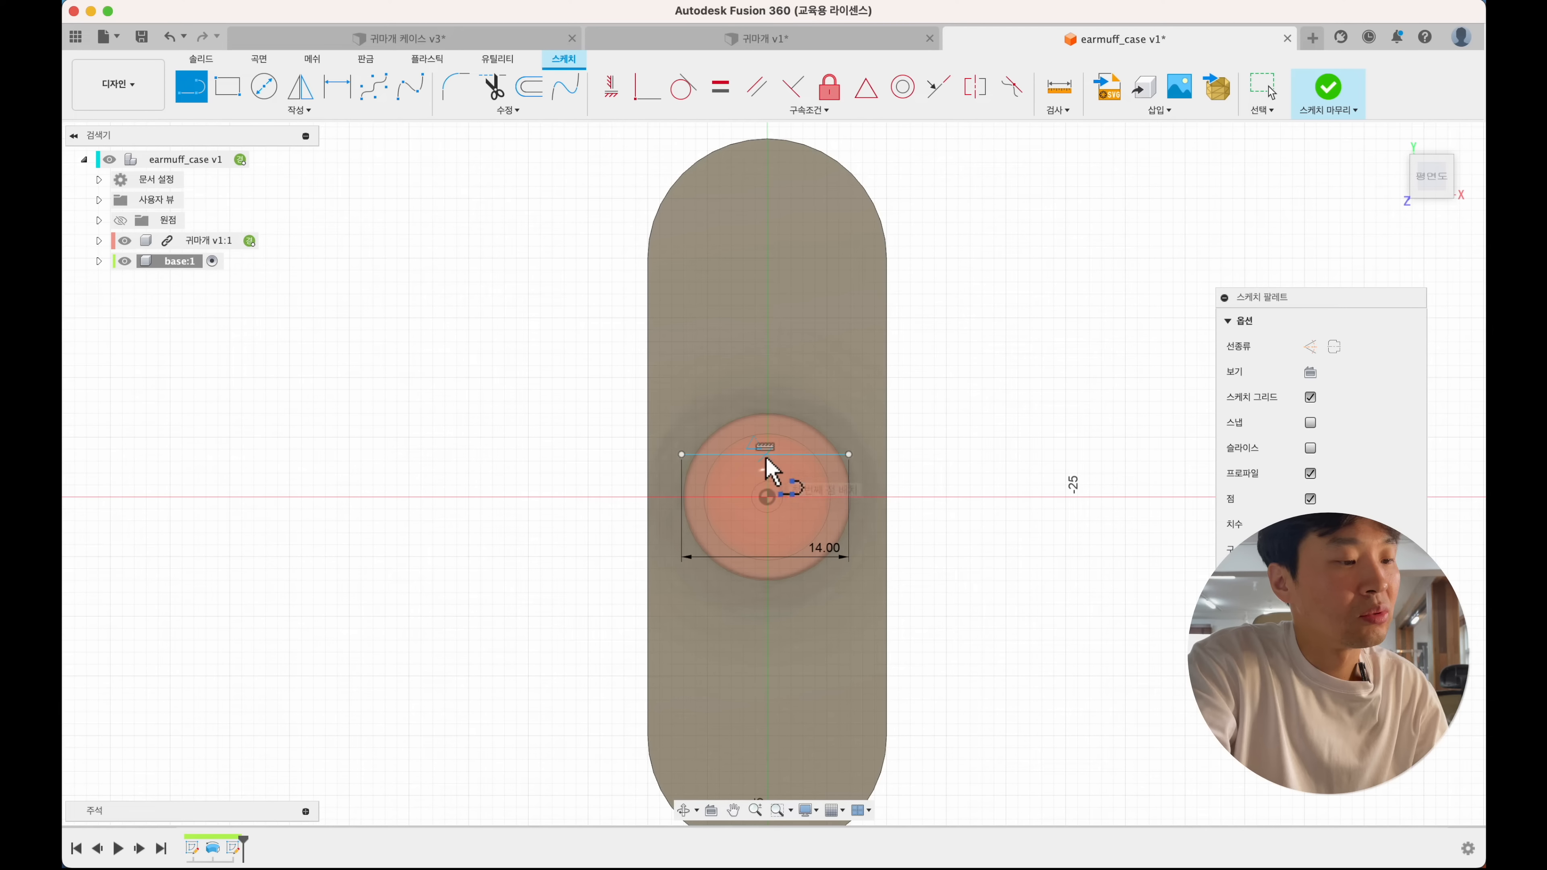
{"action": "left_click", "coordinate": [765, 204]}
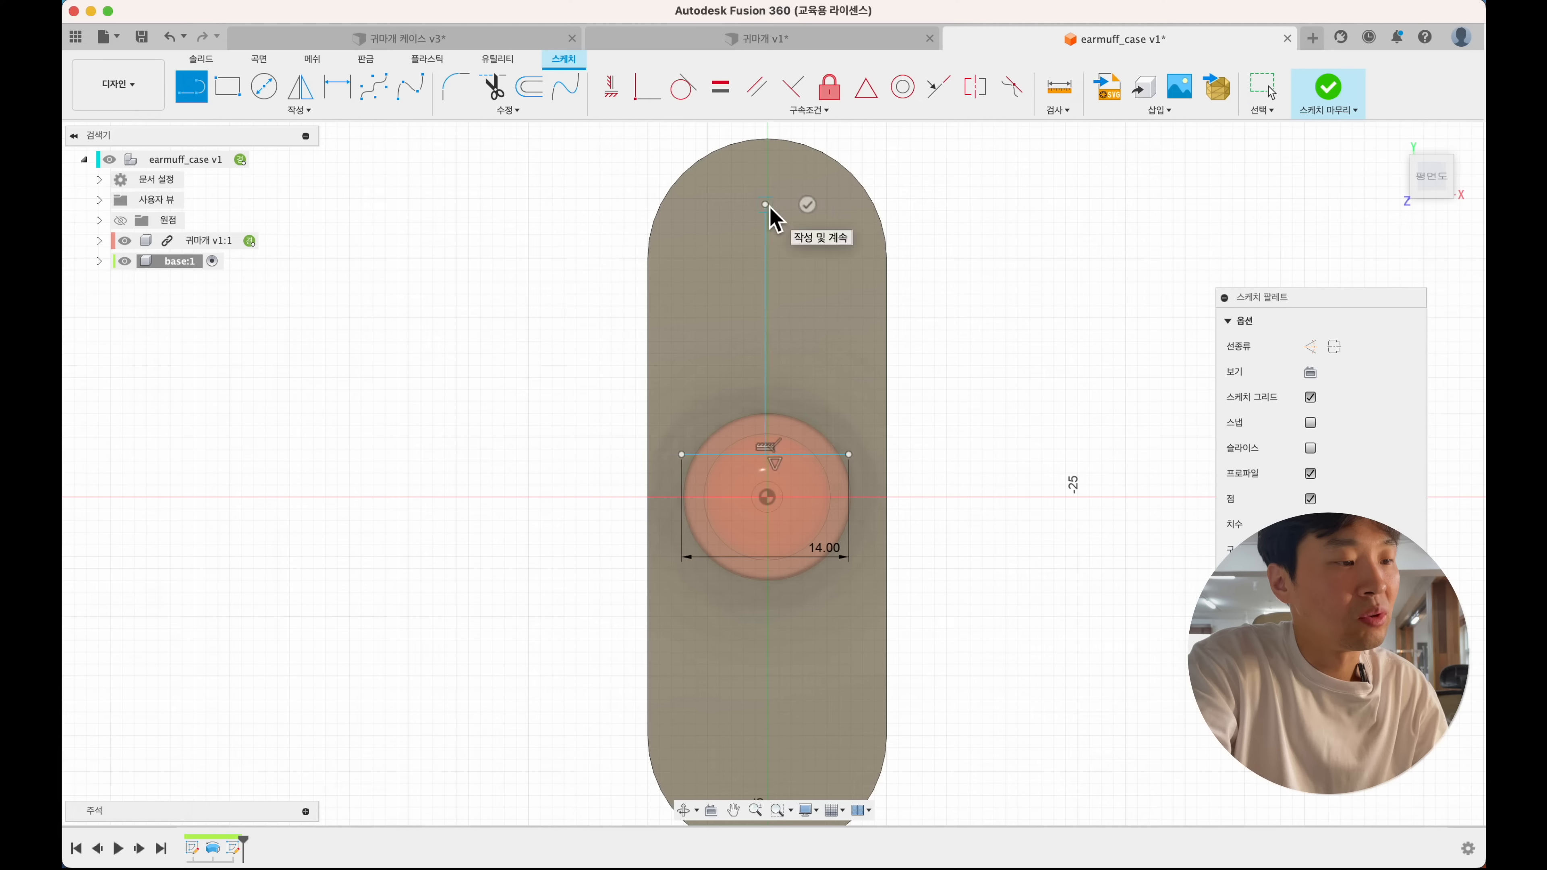
{"action": "key", "text": "Escape"}
- Dimension the vertical line's length as 28 mm
{"action": "key", "text": "d"}
{"action": "left_click", "coordinate": [766, 254]}
{"action": "left_click", "coordinate": [946, 304]}
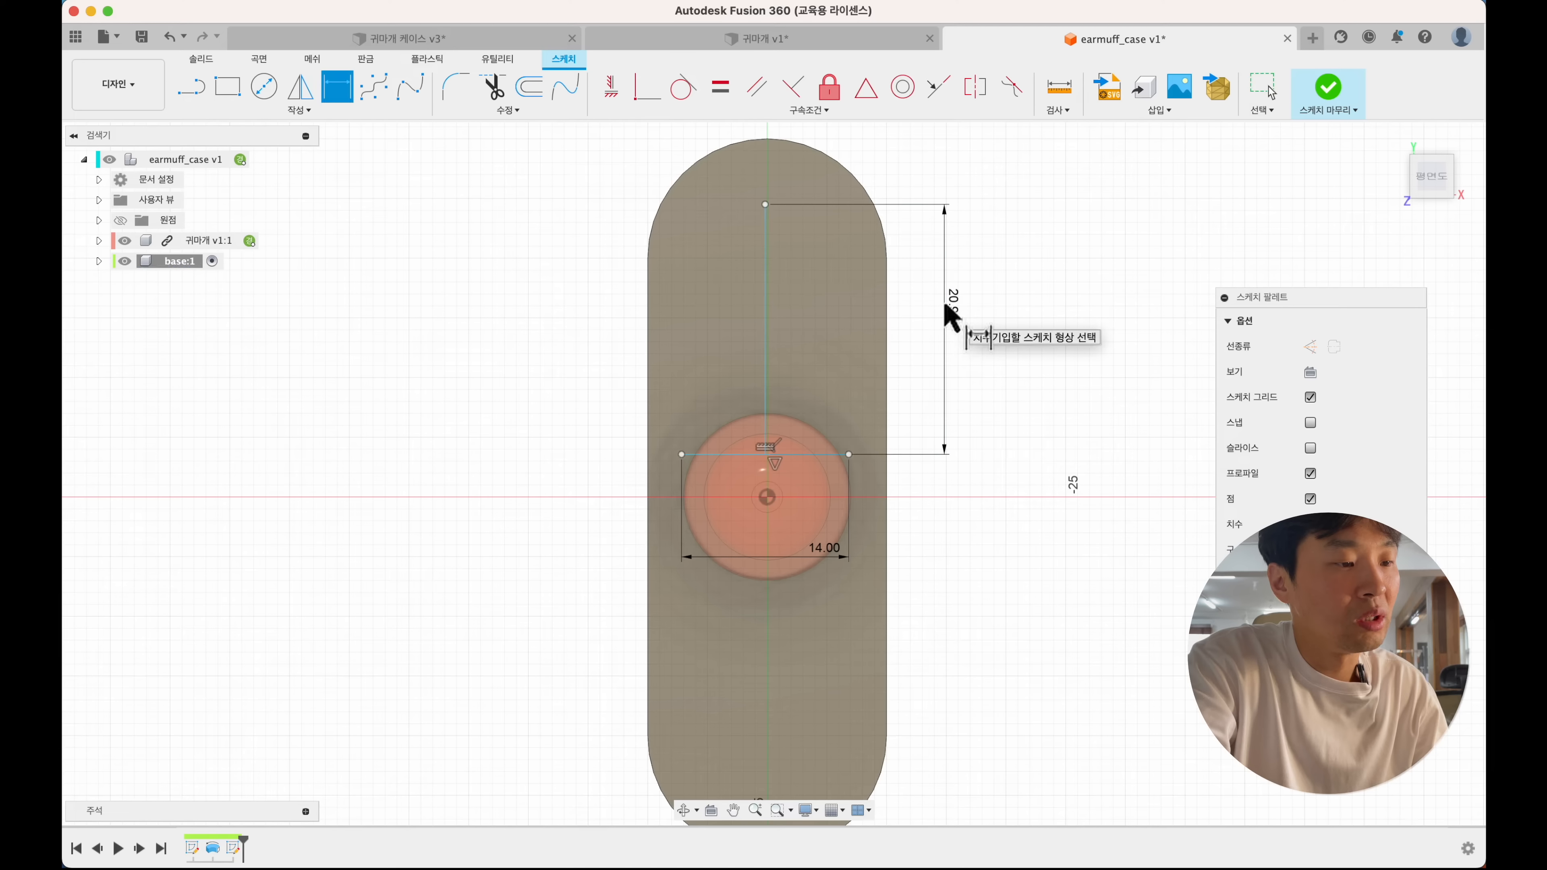
{"action": "left_click", "coordinate": [951, 304]}
{"action": "type", "text": "28"}
{"action": "key", "text": "Return"}
{"action": "key", "text": "Escape"}
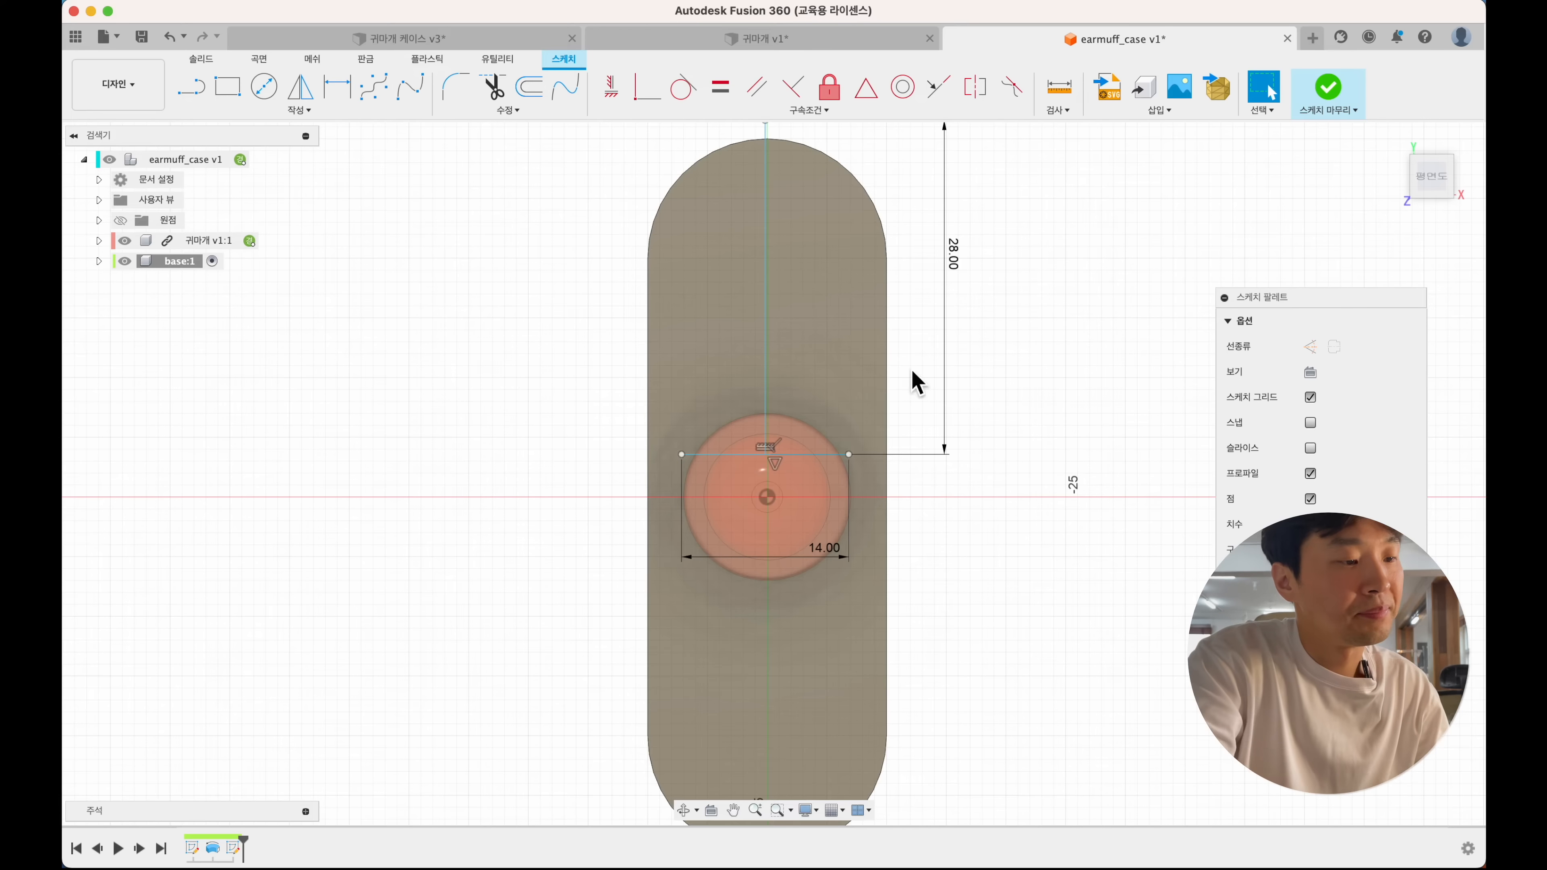
- Dimension the distance between the horizontal line and the sketch origin as 1 mm
{"action": "scroll", "coordinate": [830, 458], "scroll_direction": "down", "scroll_amount": 3}
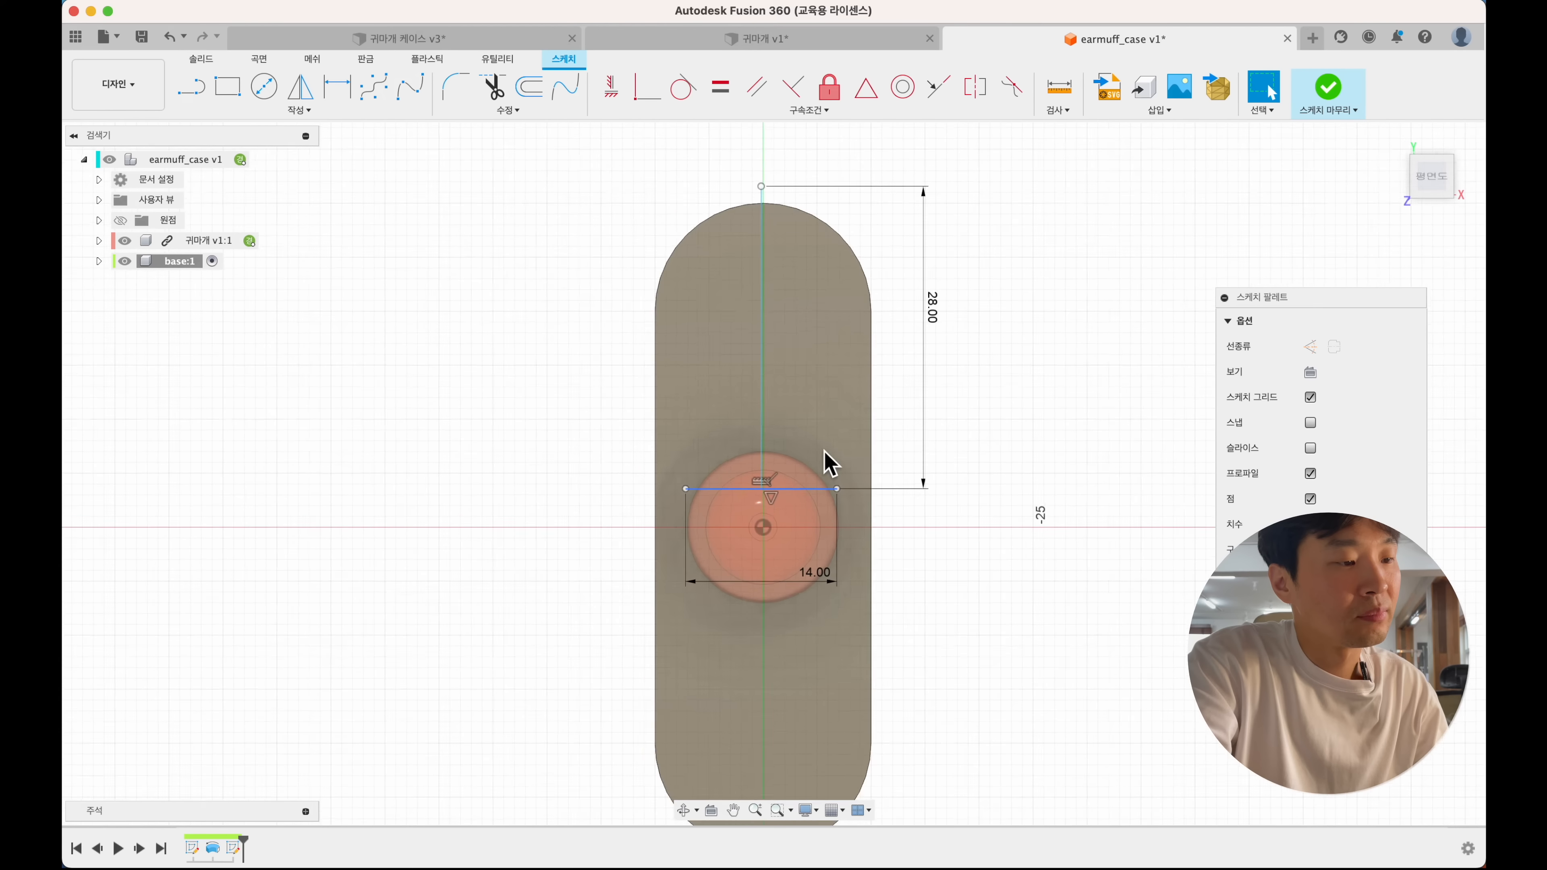
{"action": "left_click", "coordinate": [803, 495]}
{"action": "left_click", "coordinate": [801, 488]}
{"action": "key", "text": "d"}
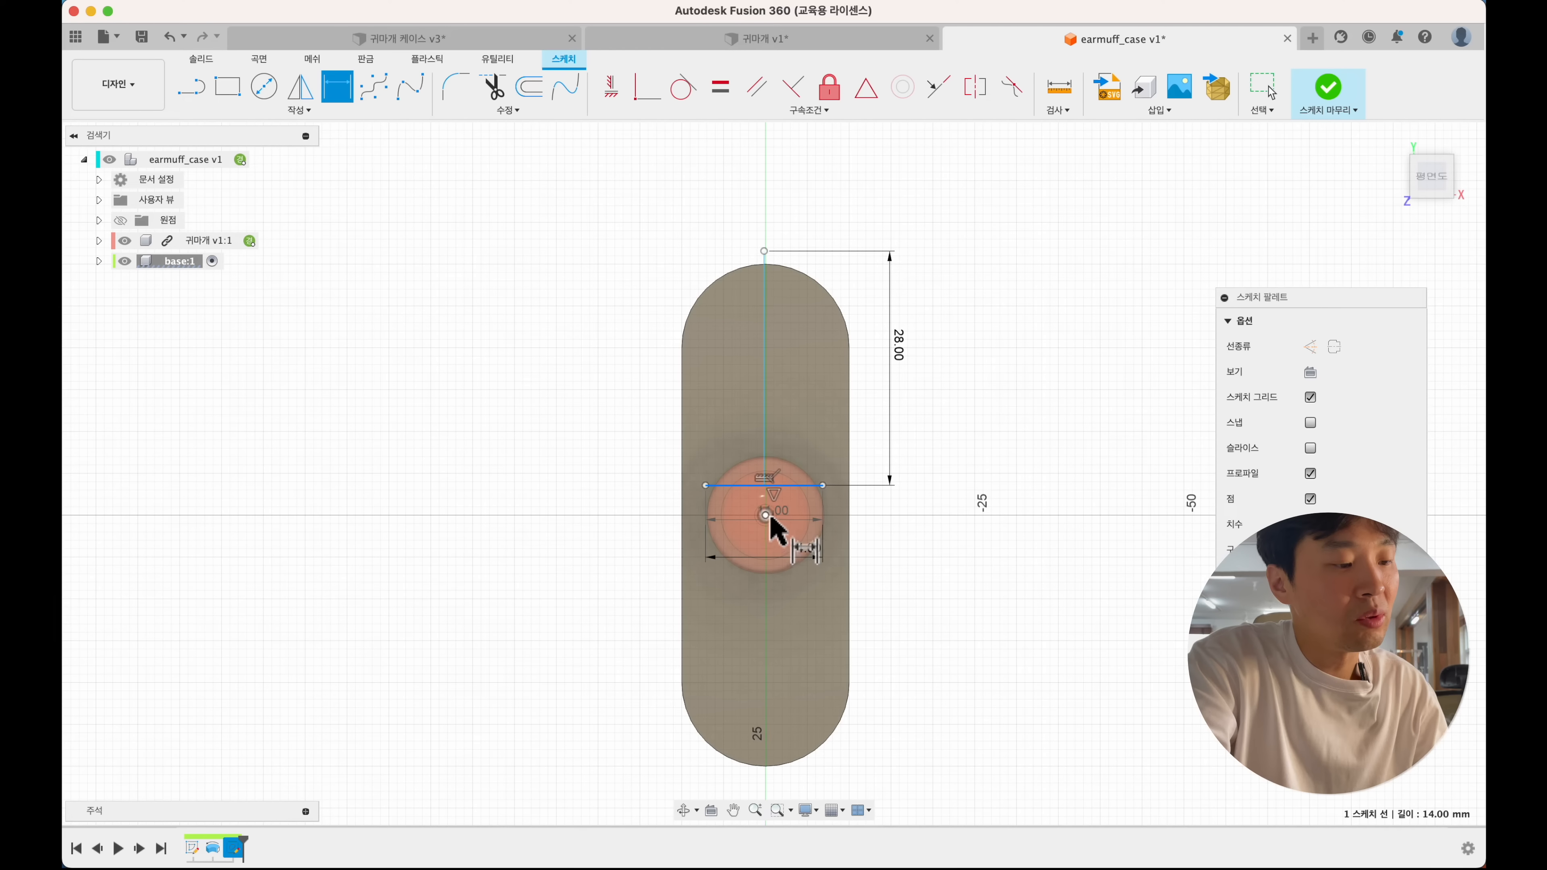
{"action": "left_click", "coordinate": [905, 522]}
{"action": "type", "text": "1"}
{"action": "key", "text": "Return"}
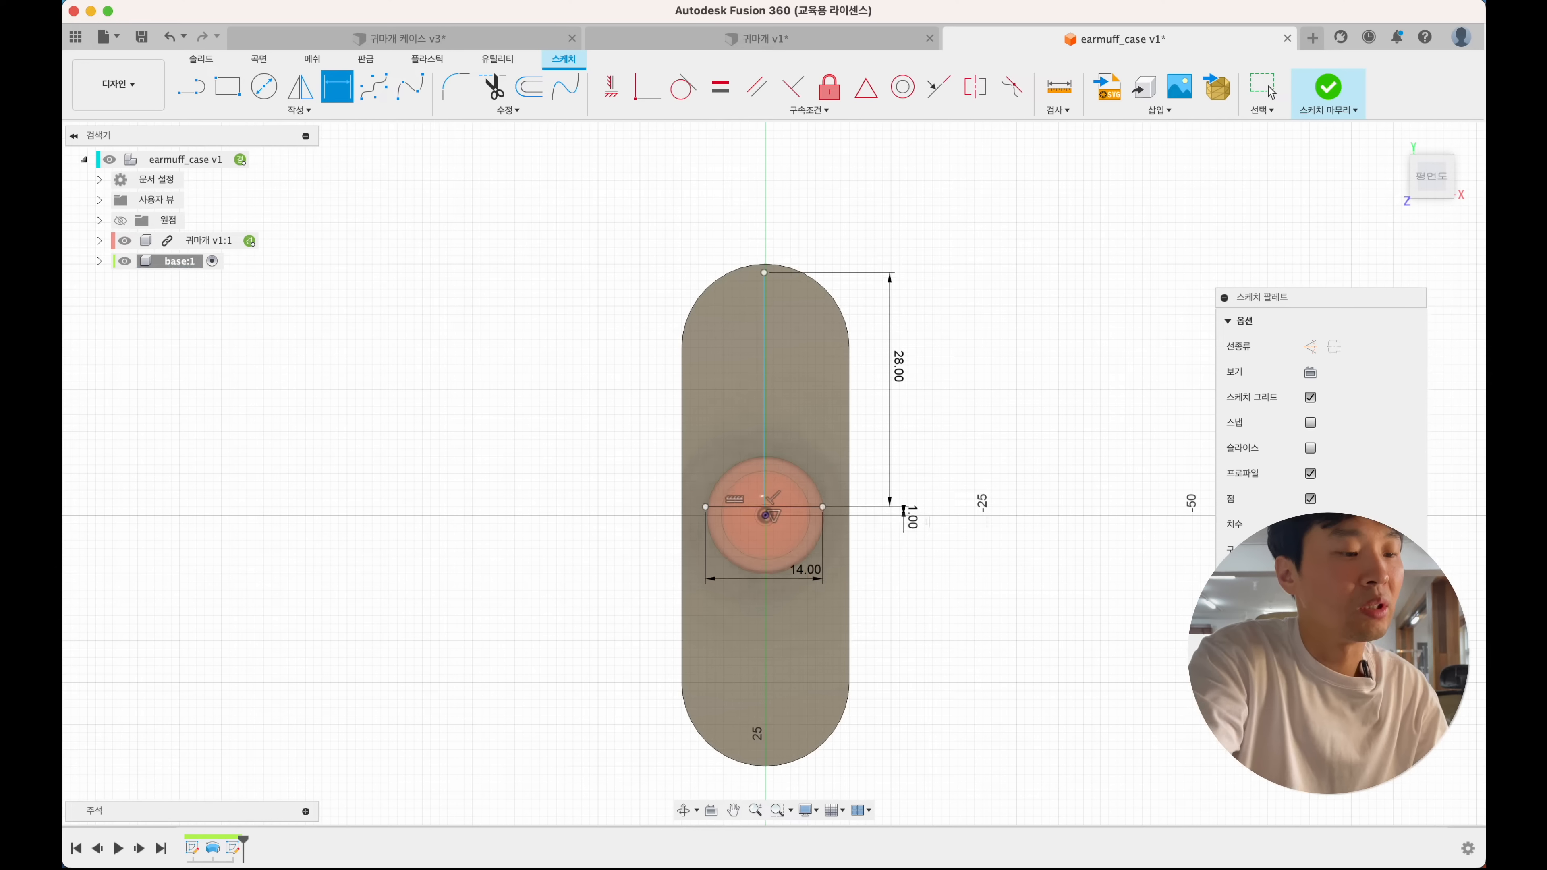
- Align the horizontal line's midpoint vertically with the origin and turn the 28 mm vertical line into construction geometry
{"action": "scroll", "coordinate": [932, 539], "scroll_direction": "up", "scroll_amount": 2}
{"action": "scroll", "coordinate": [776, 473], "scroll_direction": "up", "scroll_amount": 3}
{"action": "middle_click_drag", "start_coordinate": [828, 355], "coordinate": [823, 366]}
{"action": "key", "text": "Escape"}
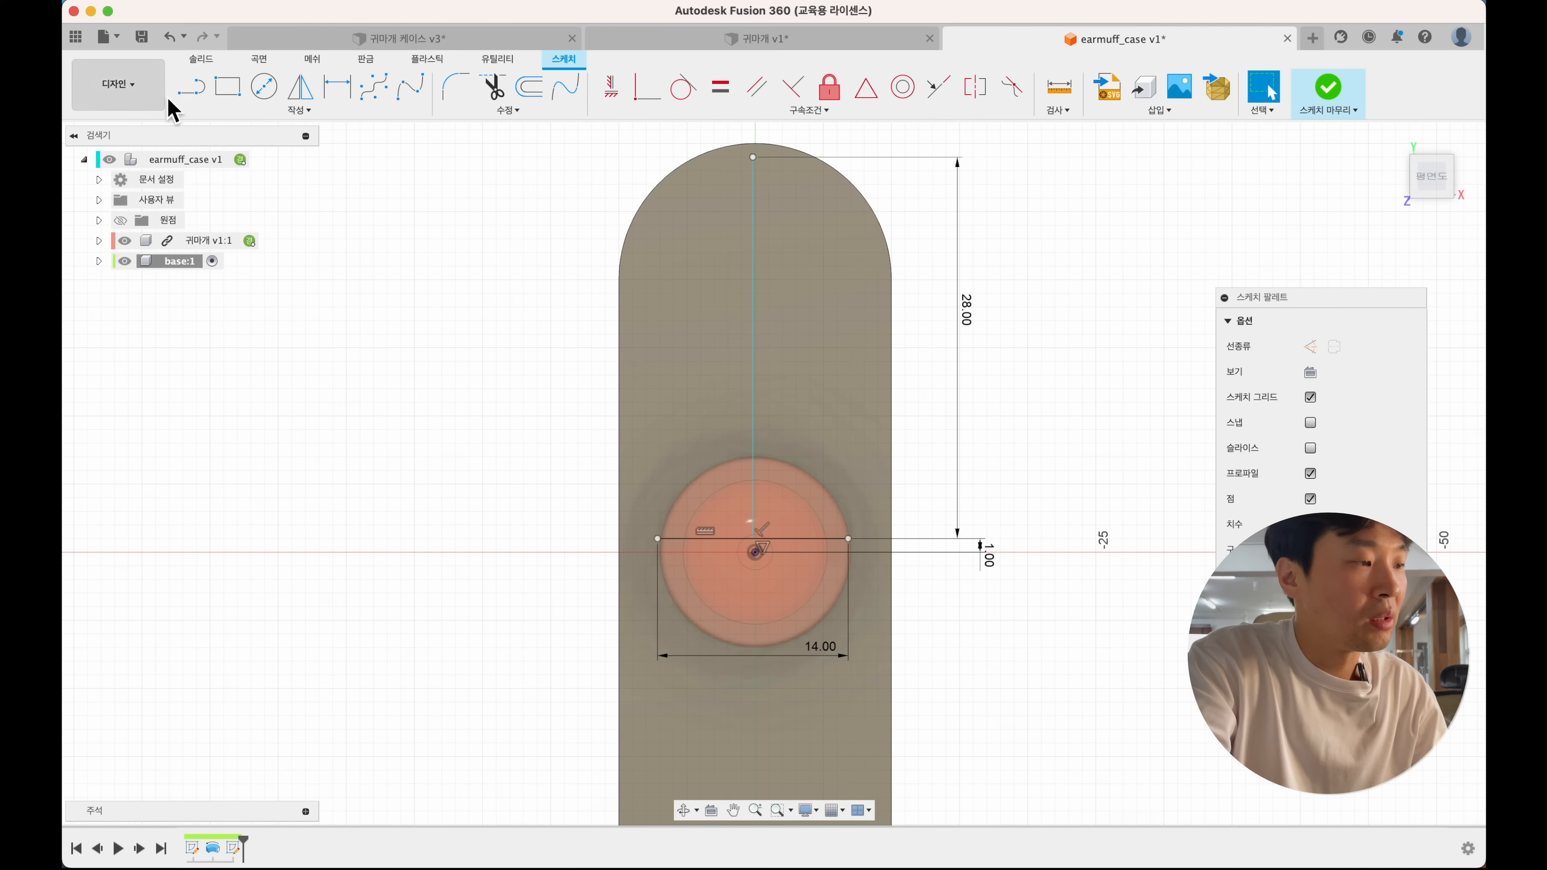
{"action": "left_click", "coordinate": [611, 87]}
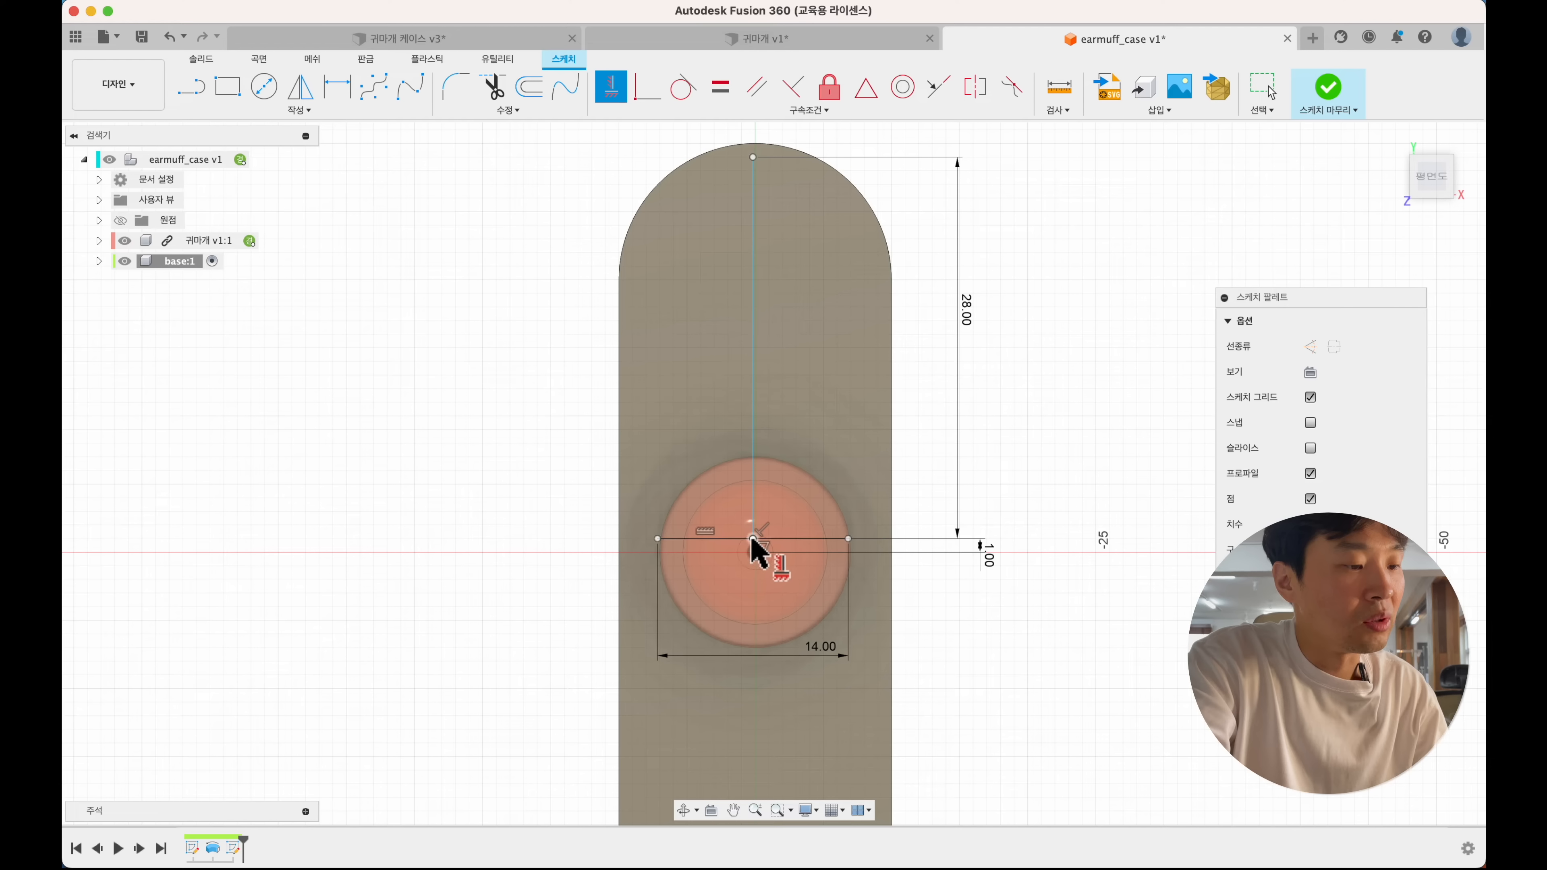
{"action": "left_click", "coordinate": [755, 552]}
{"action": "key", "text": "Escape"}
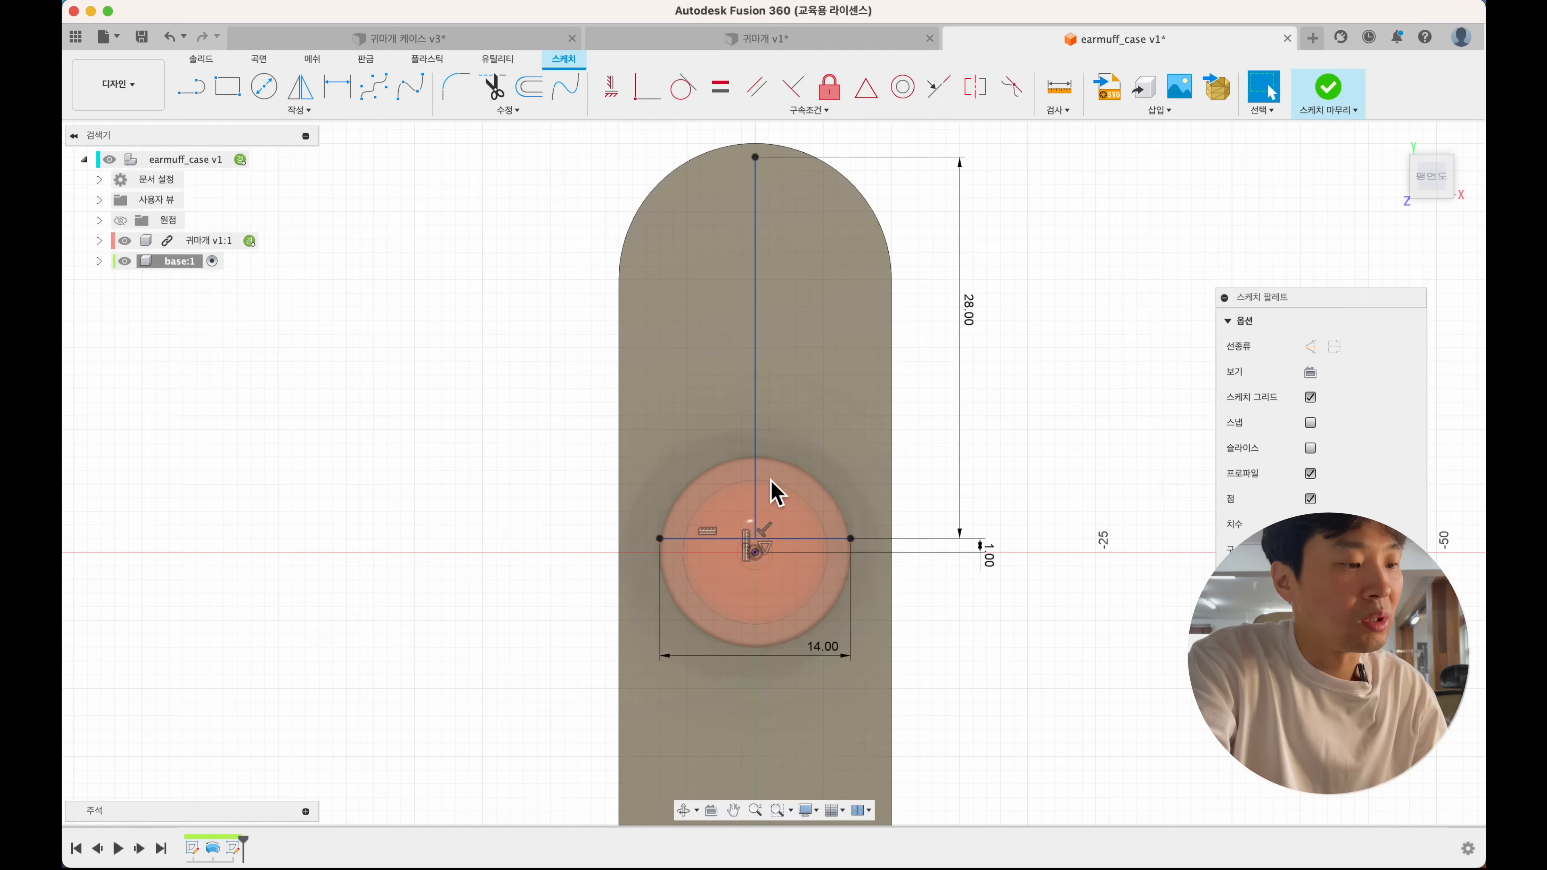
{"action": "left_click", "coordinate": [758, 409]}
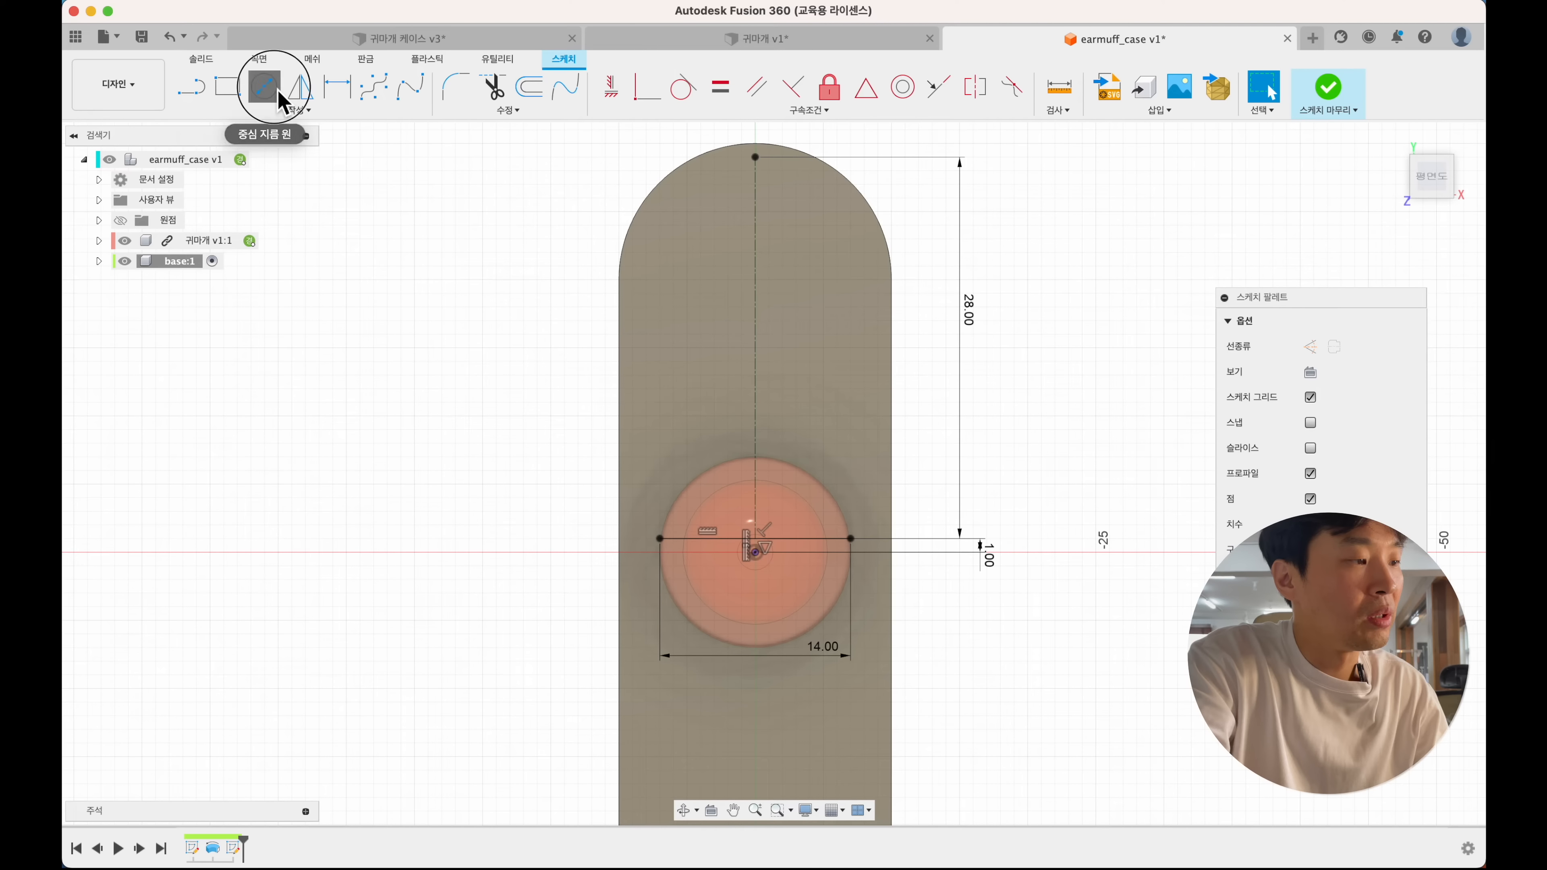
- Draw a two-point circle downward from the construction line's upper end and enlarge it slightly
{"action": "left_click", "coordinate": [264, 88]}
{"action": "left_click", "coordinate": [1311, 349]}
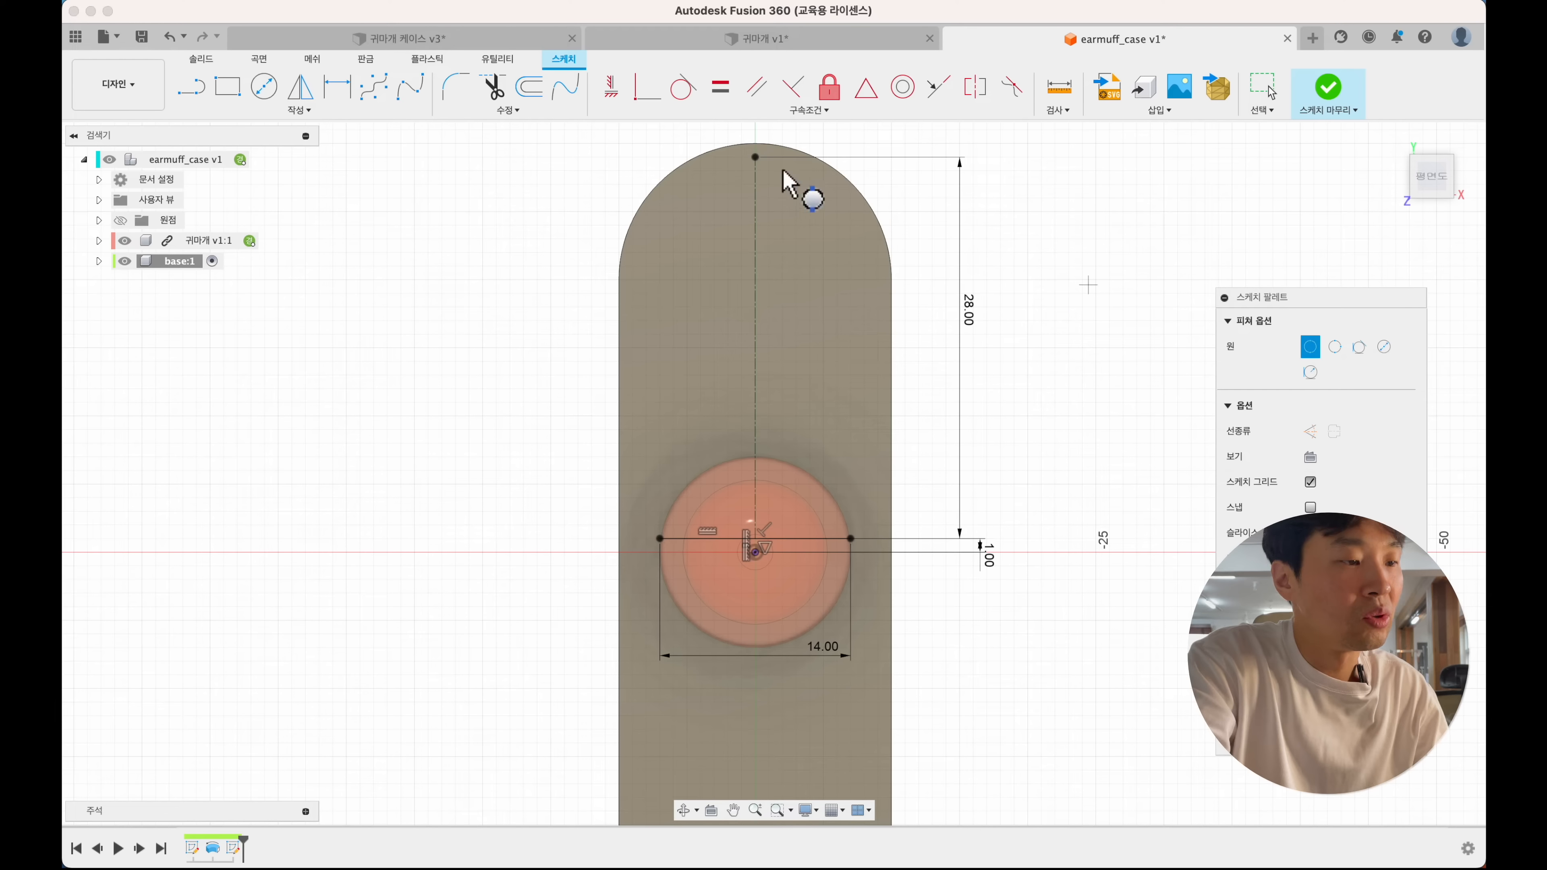
{"action": "left_click", "coordinate": [755, 158]}
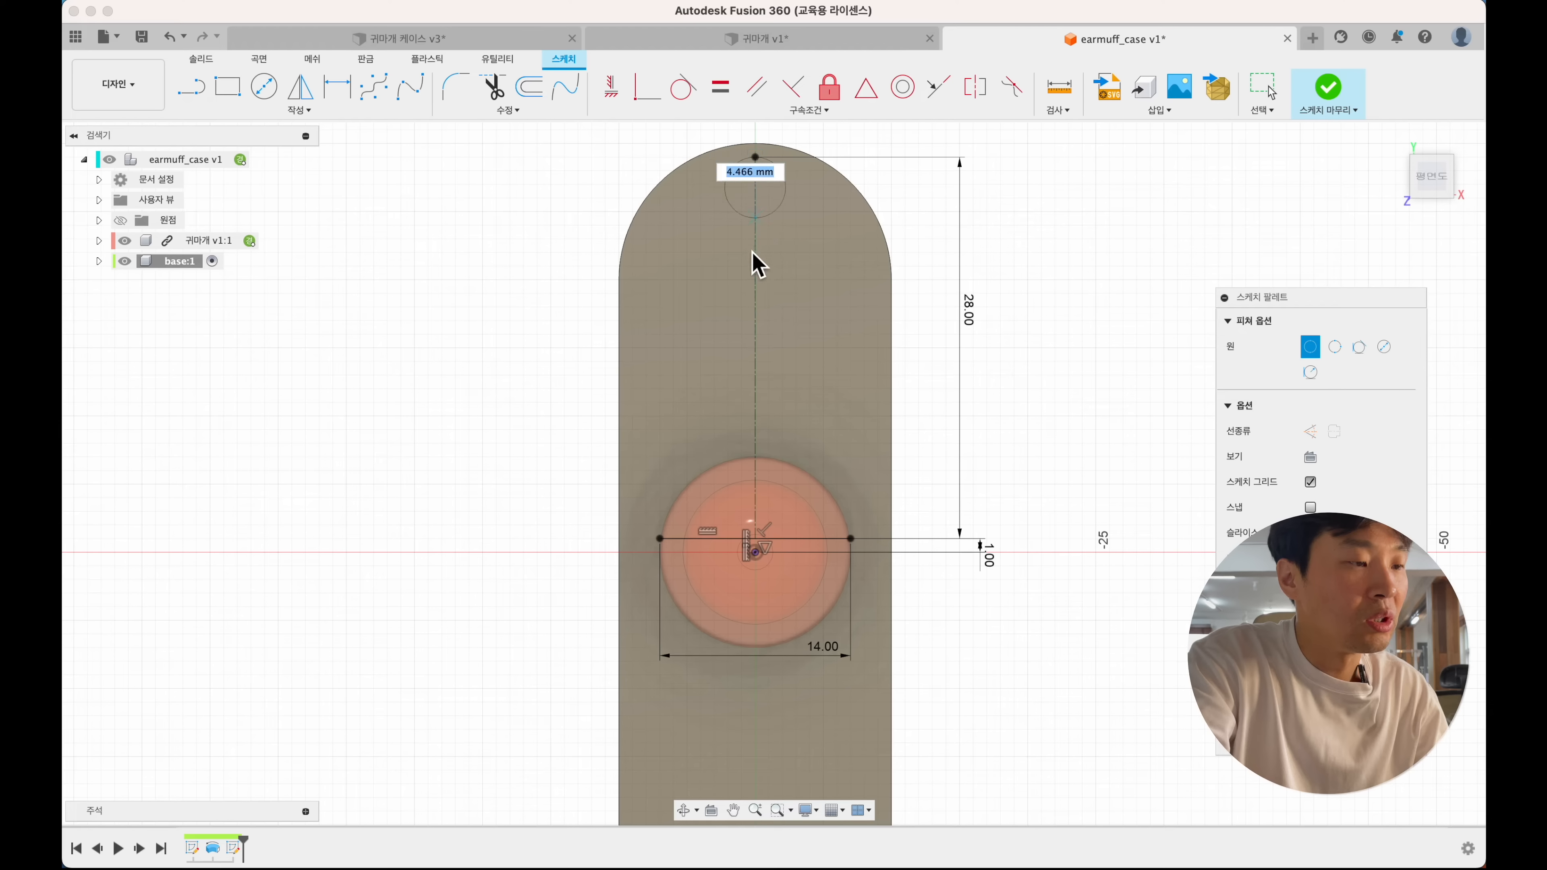
{"action": "left_click", "coordinate": [759, 297]}
{"action": "key", "text": "Escape"}
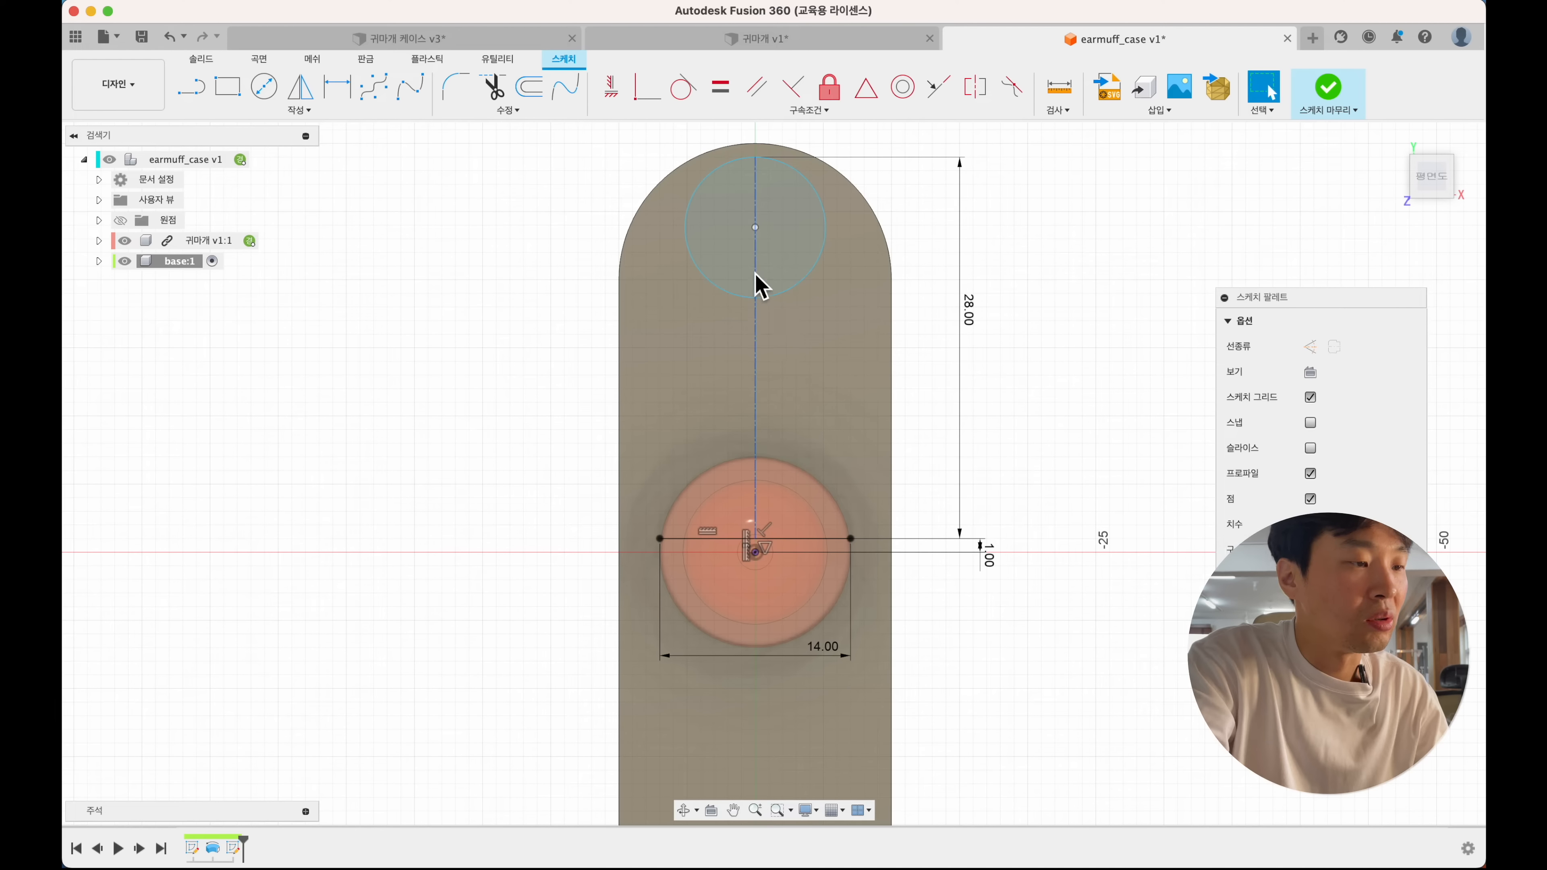
{"action": "key", "text": "m"}
{"action": "key", "text": "Escape"}
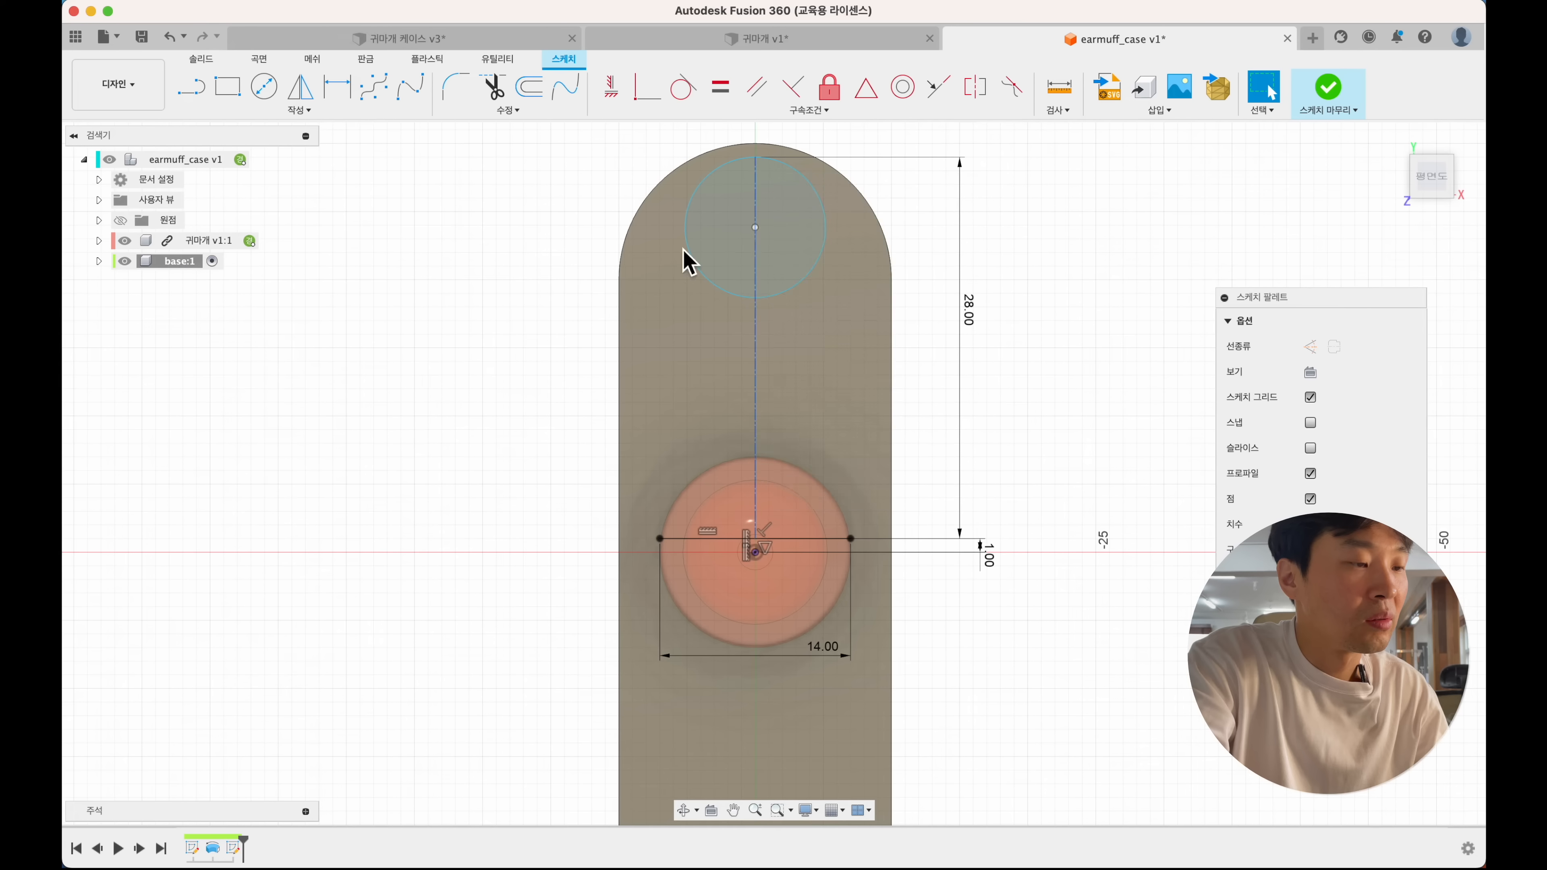
{"action": "mouse_move", "coordinate": [743, 304]}
{"action": "left_mouse_down"}
{"action": "mouse_move", "coordinate": [742, 356]}
{"action": "mouse_move", "coordinate": [744, 334]}
{"action": "left_mouse_up"}
{"action": "left_click", "coordinate": [484, 242]}
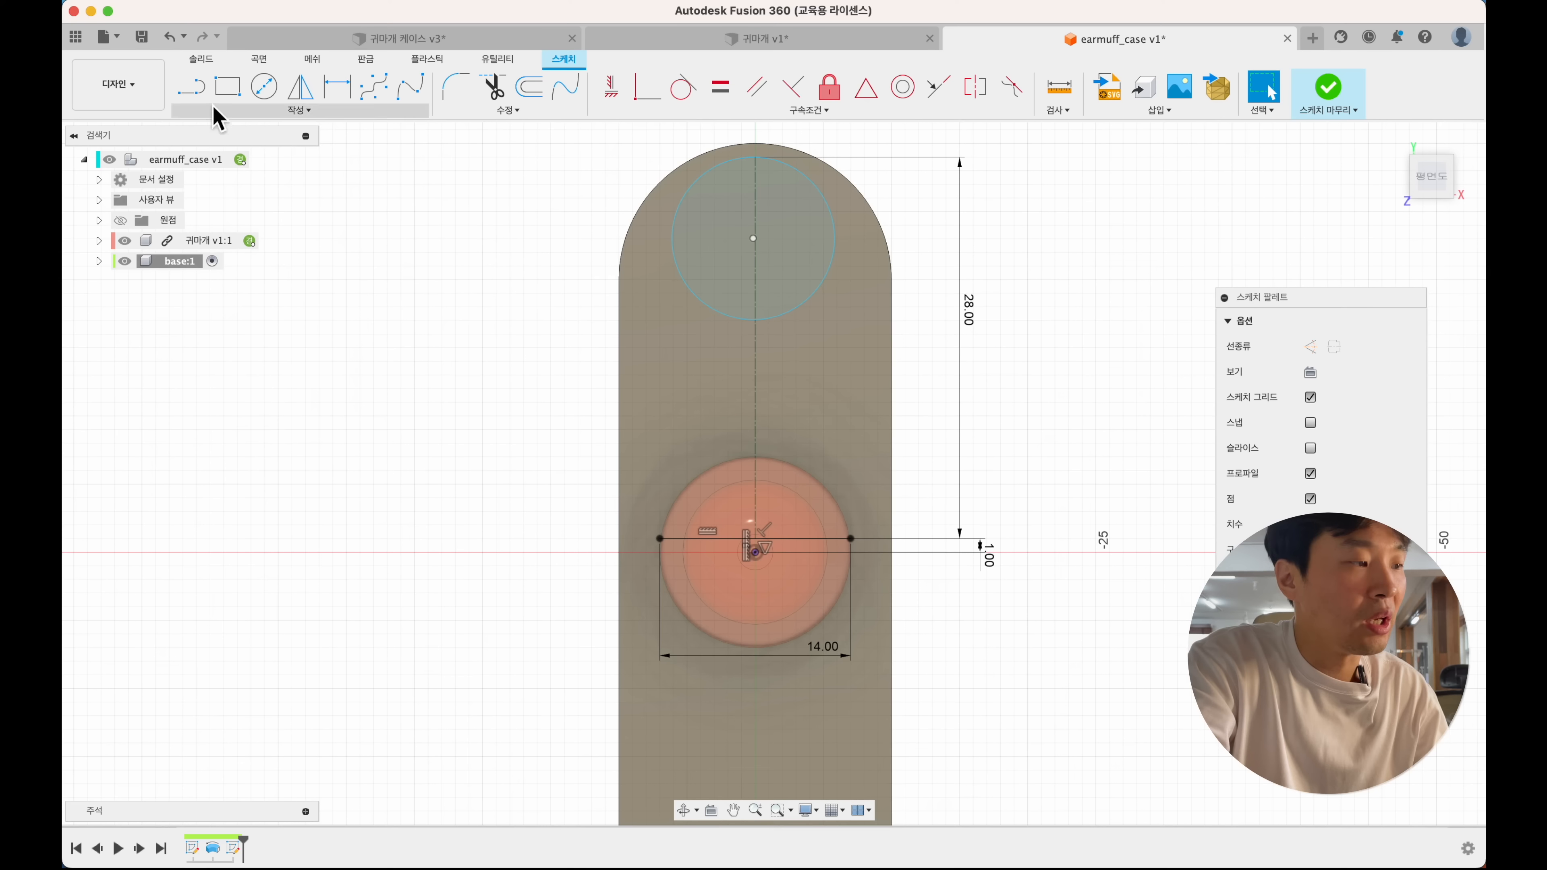
- Draw a slanted line about 19.6 mm long from the horizontal line's right end up to the circle's right side
{"action": "left_click", "coordinate": [191, 96]}
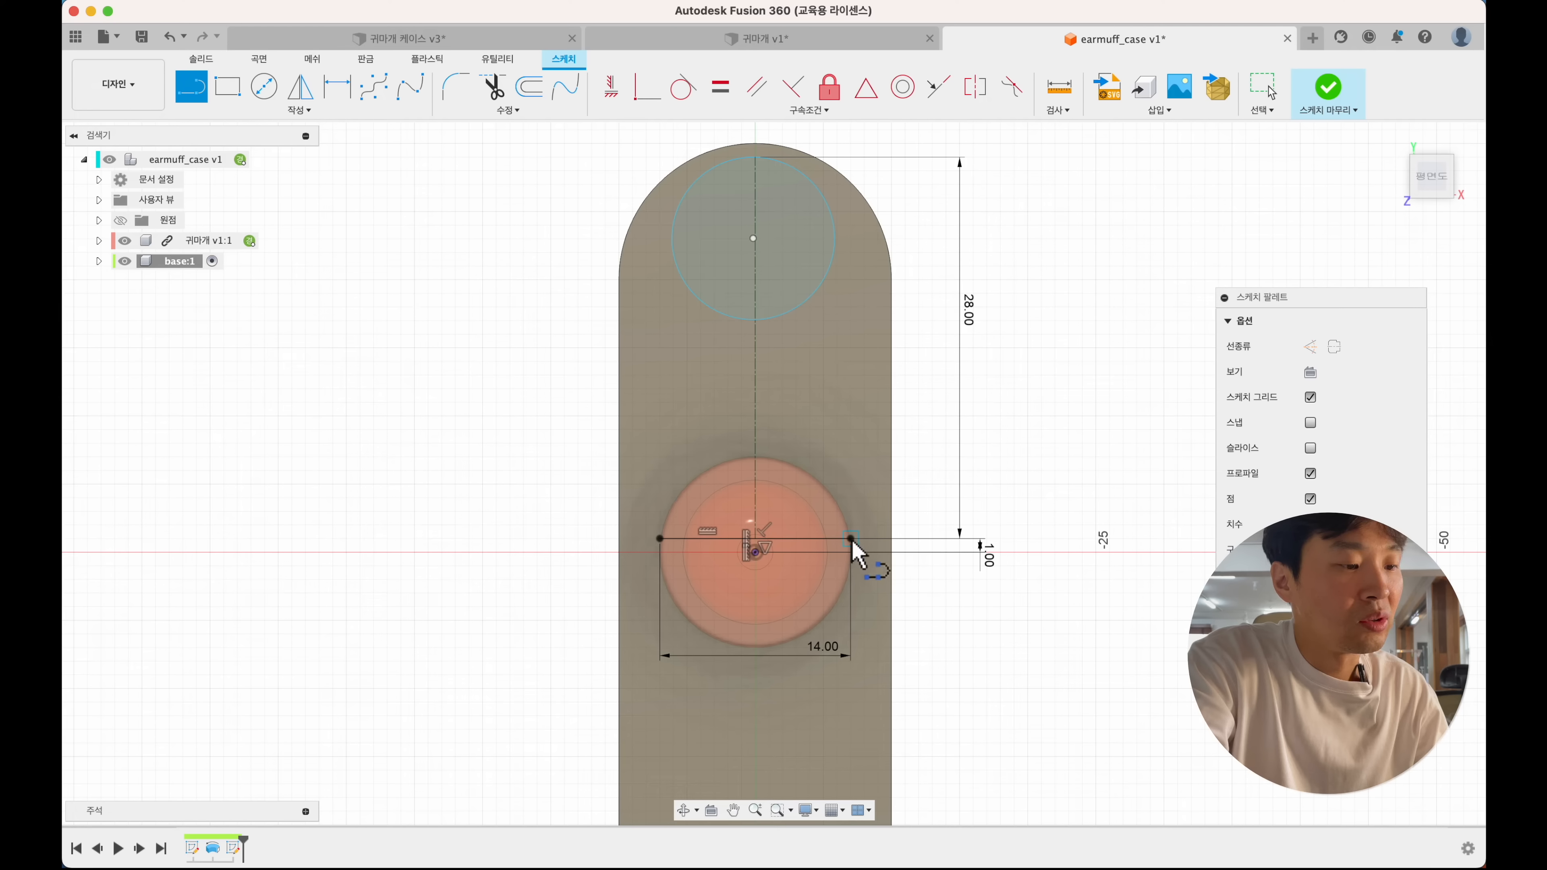
{"action": "left_click", "coordinate": [850, 539]}
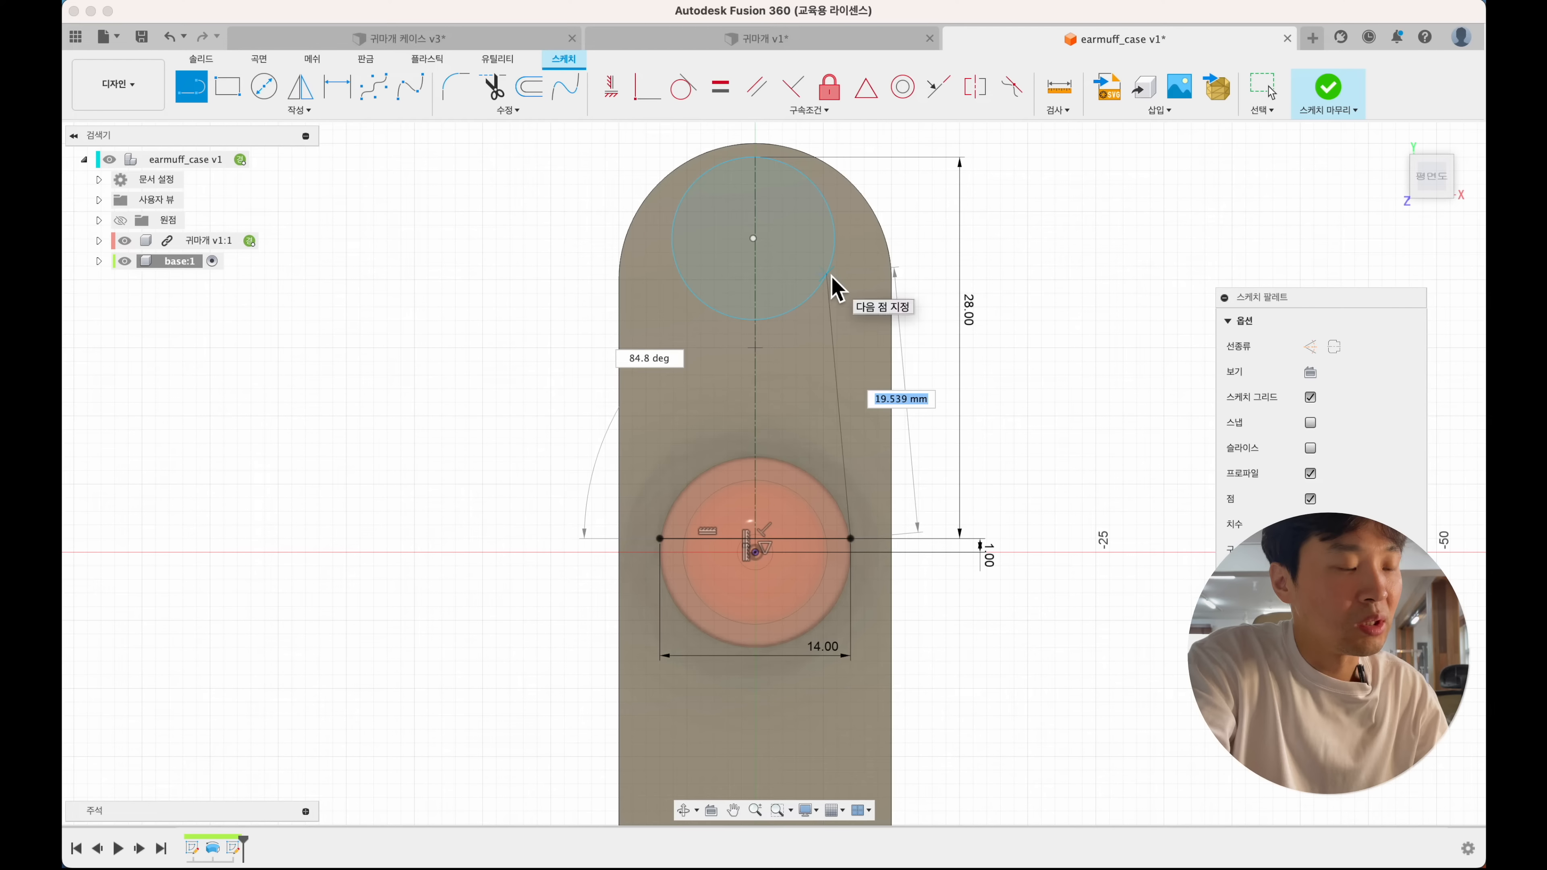
{"action": "left_click", "coordinate": [829, 276]}
{"action": "key", "text": "Escape"}
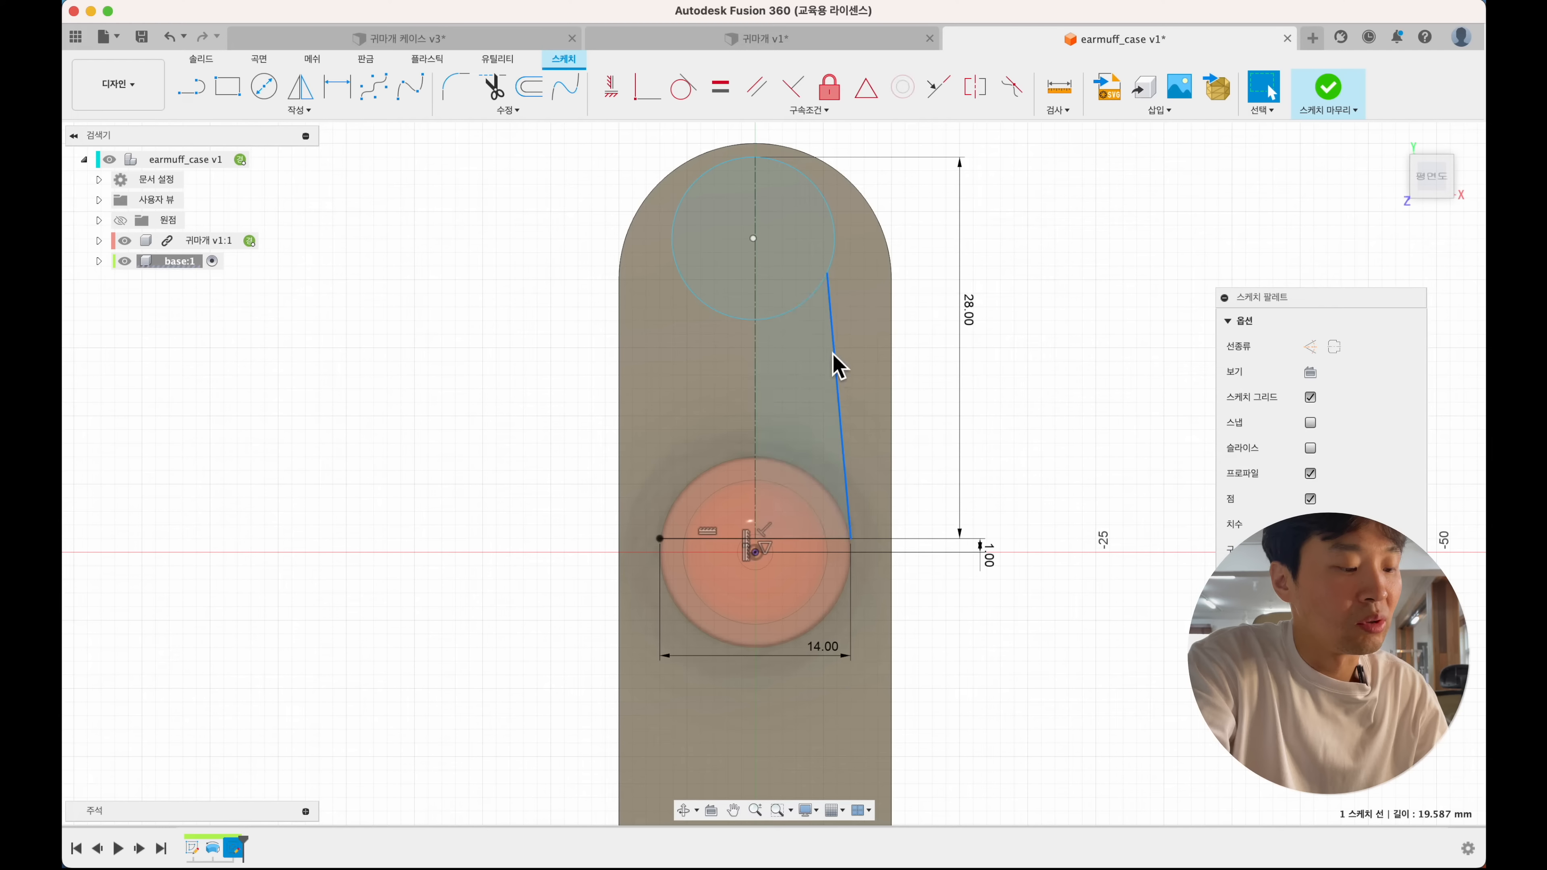
- Dimension the angle between the slanted line and the horizontal line as 84 degrees
{"action": "left_click", "coordinate": [816, 538]}
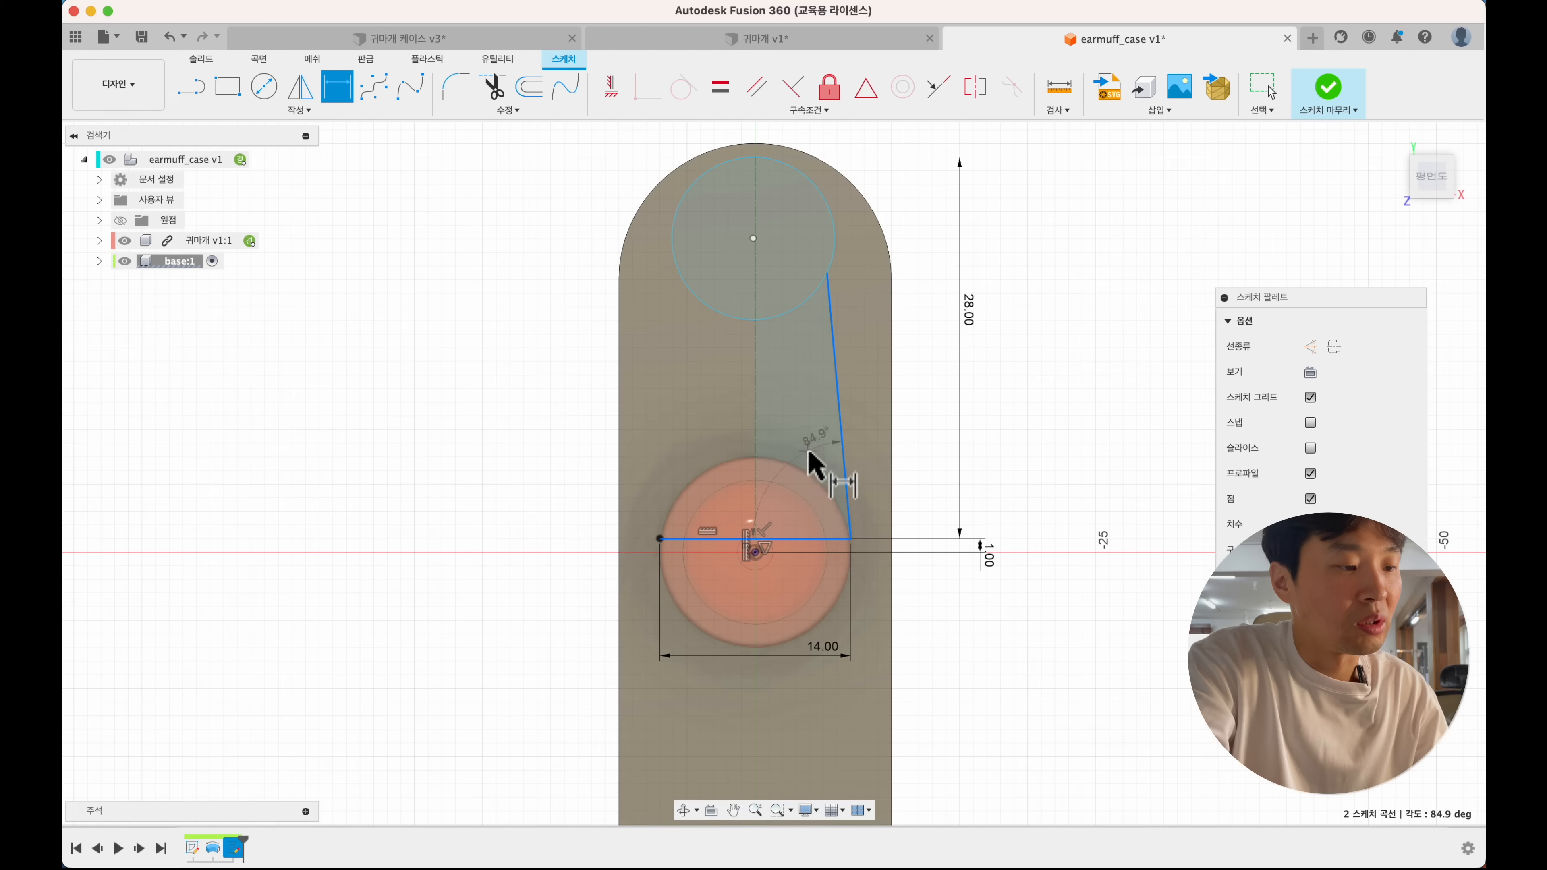
{"action": "left_click", "coordinate": [812, 498]}
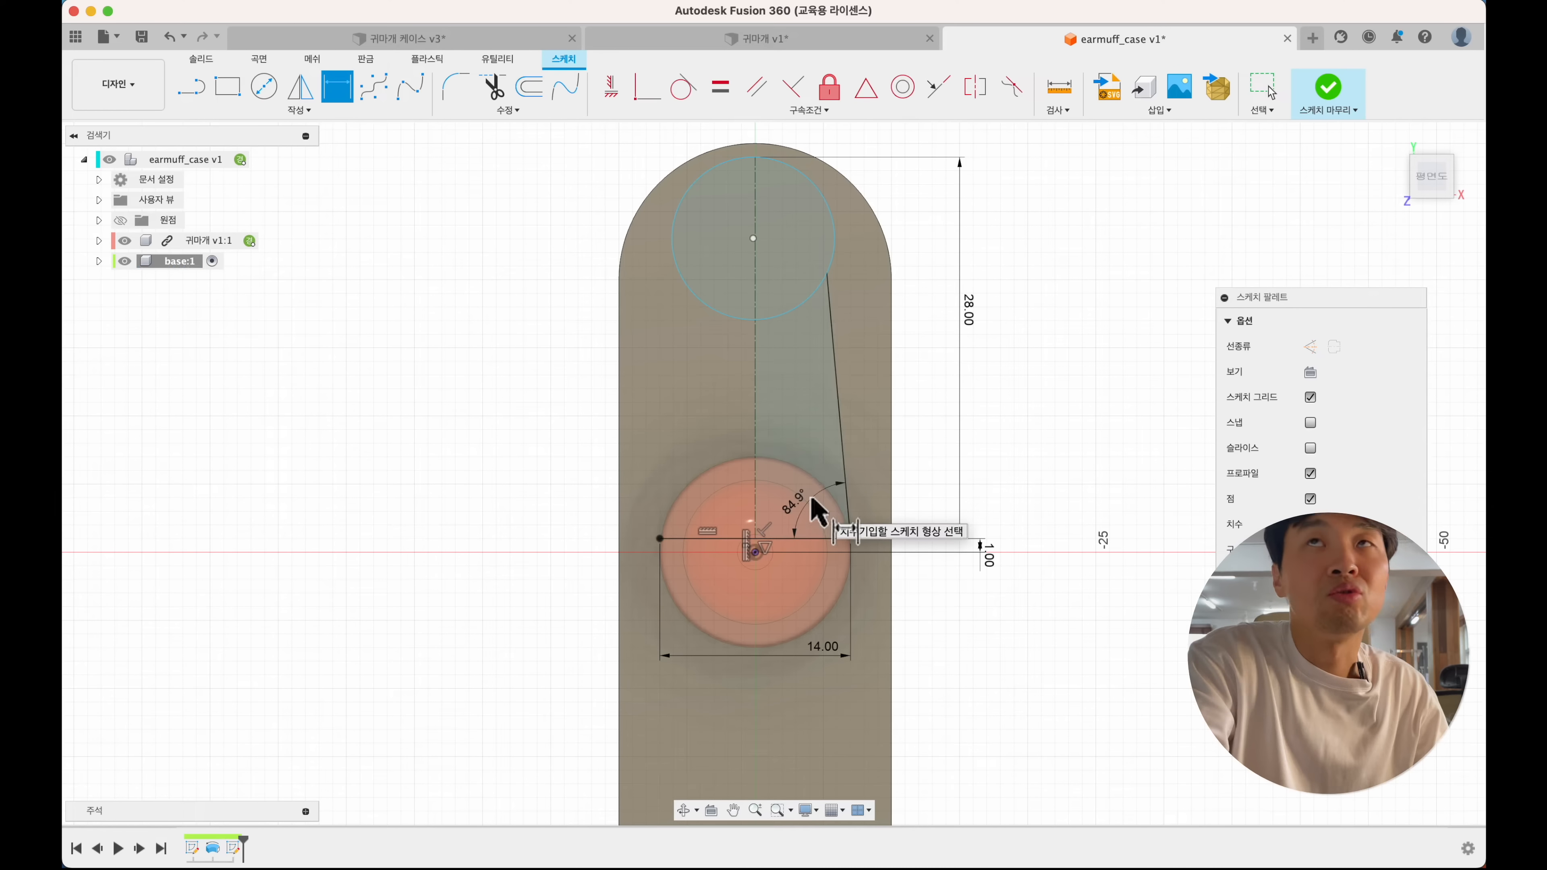
{"action": "double_click", "coordinate": [807, 500]}
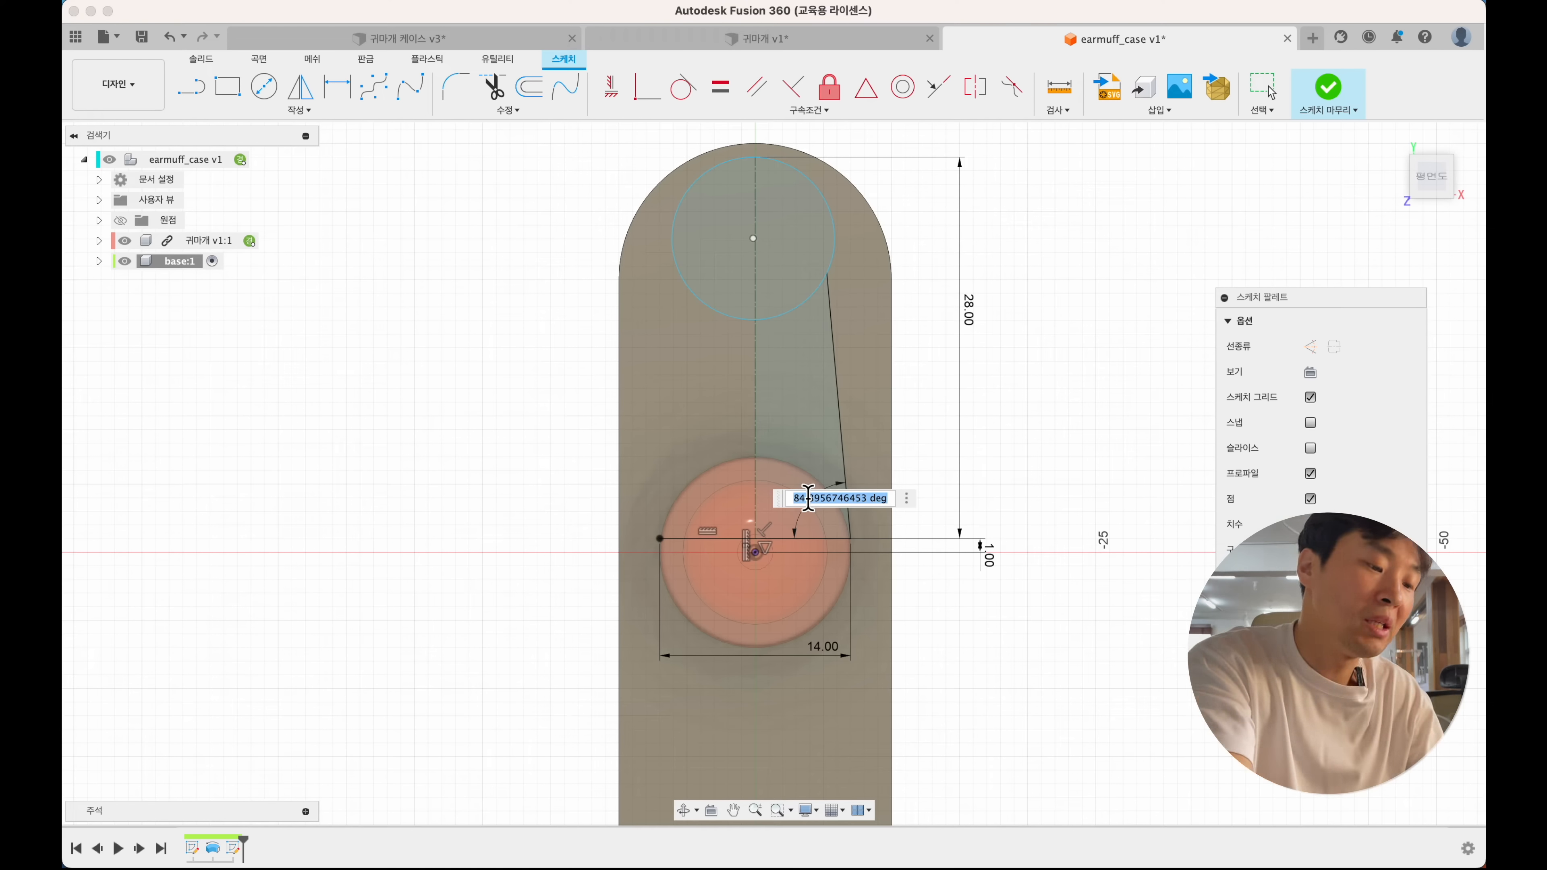
{"action": "type", "text": "84"}
{"action": "key", "text": "Return"}
{"action": "key", "text": "Escape"}
- Make the circle tangent to the slanted line and constrain its center onto the vertical construction line
{"action": "left_click", "coordinate": [683, 87]}
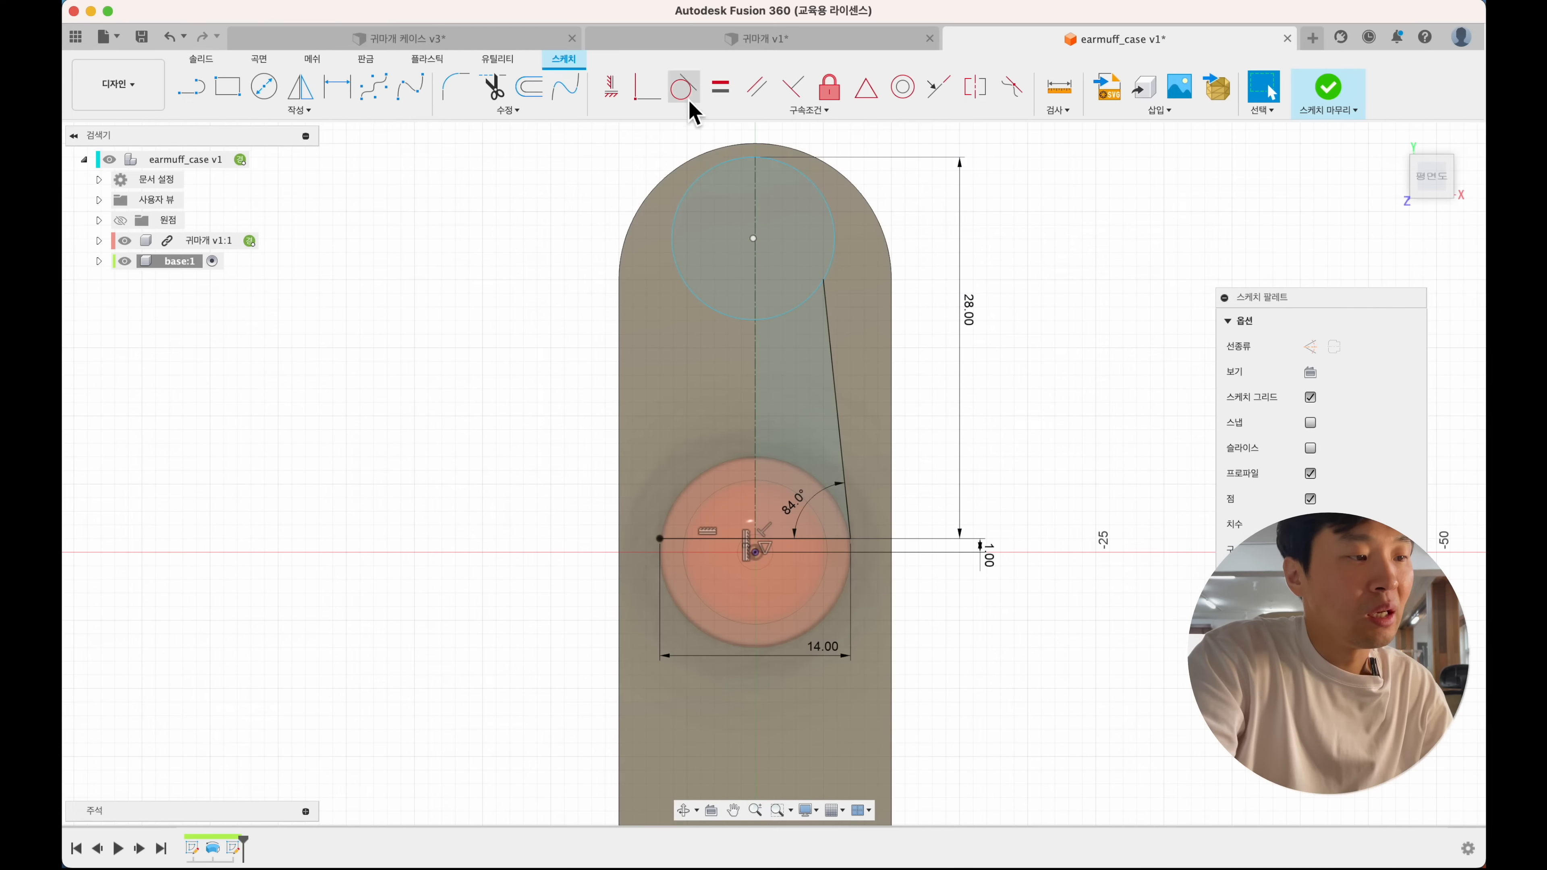
{"action": "left_click", "coordinate": [836, 244]}
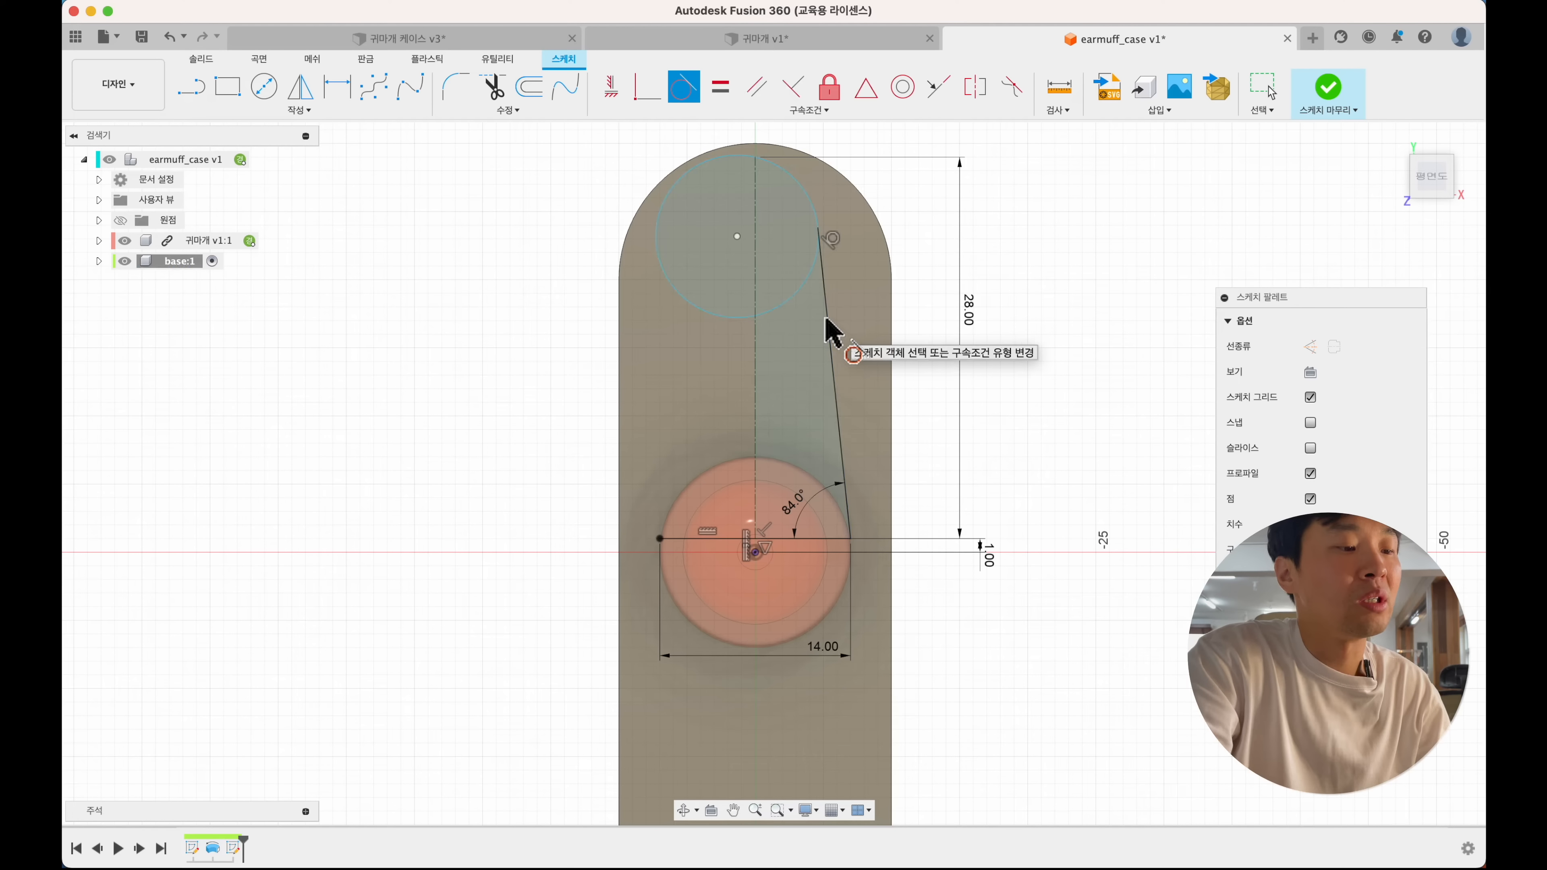
{"action": "left_click", "coordinate": [829, 334]}
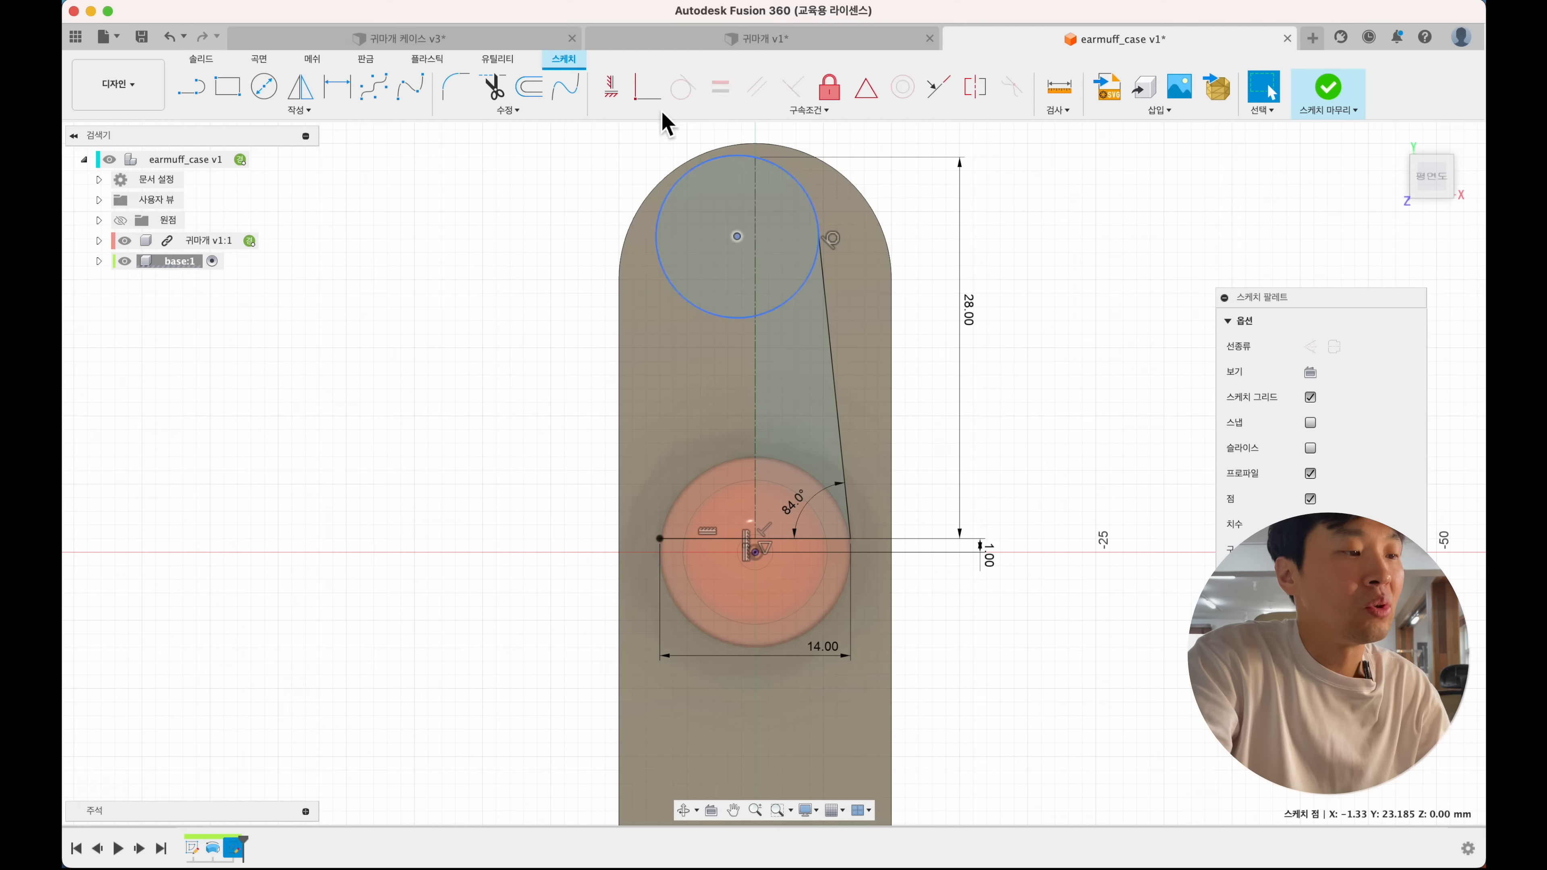
{"action": "left_click", "coordinate": [653, 93]}
{"action": "left_click", "coordinate": [756, 232]}
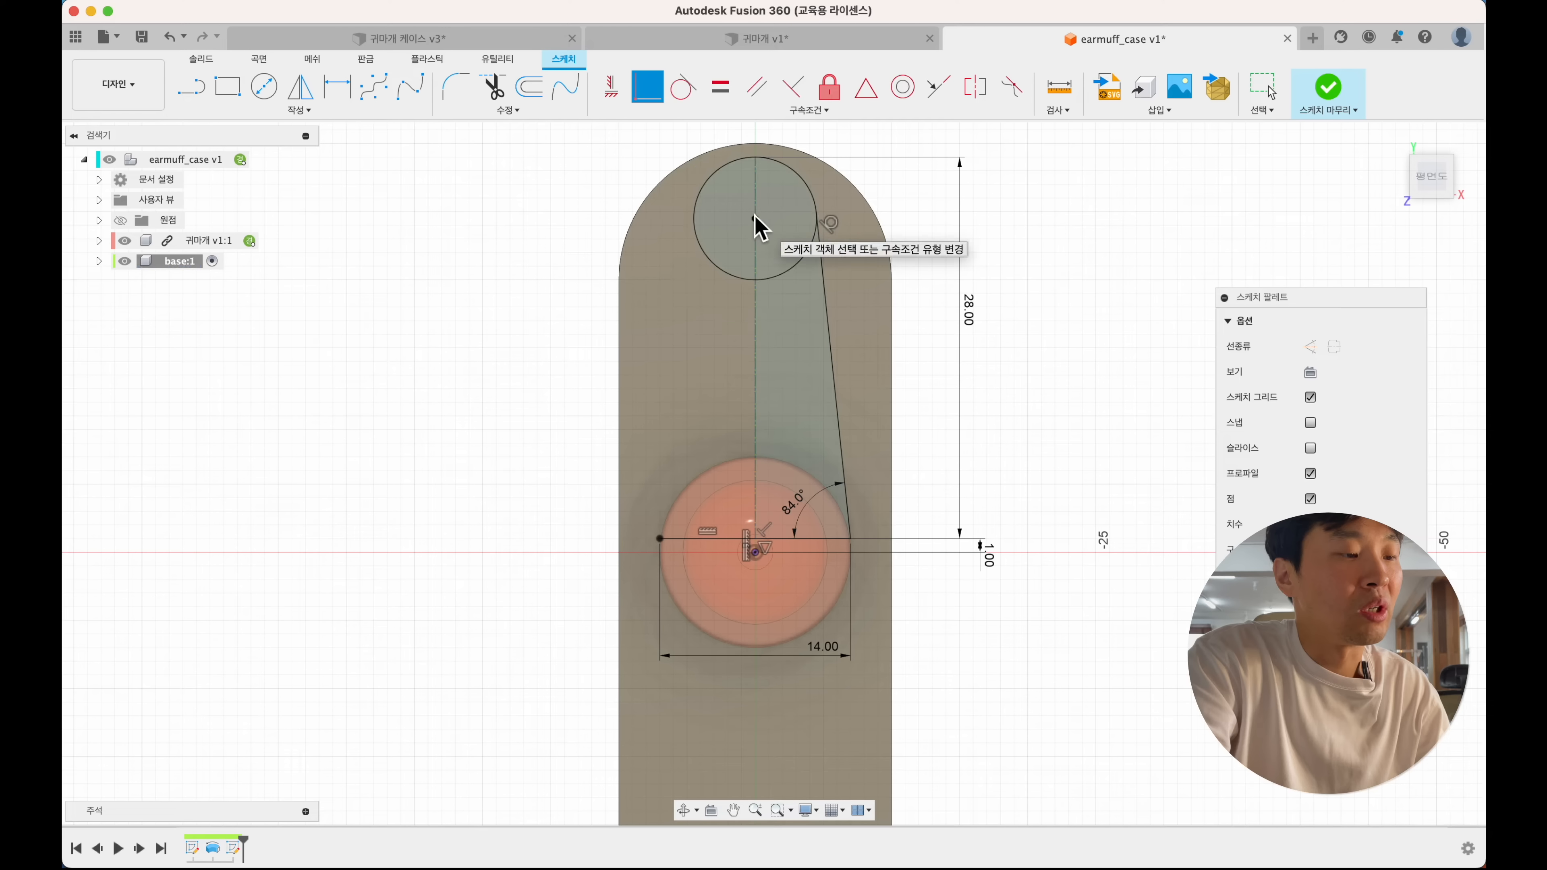
- Check the half profile made of the tapered region and the right half of the circle, and finish the sketch
{"action": "left_click", "coordinate": [816, 353]}
{"action": "left_click", "coordinate": [788, 235], "text": "shift"}
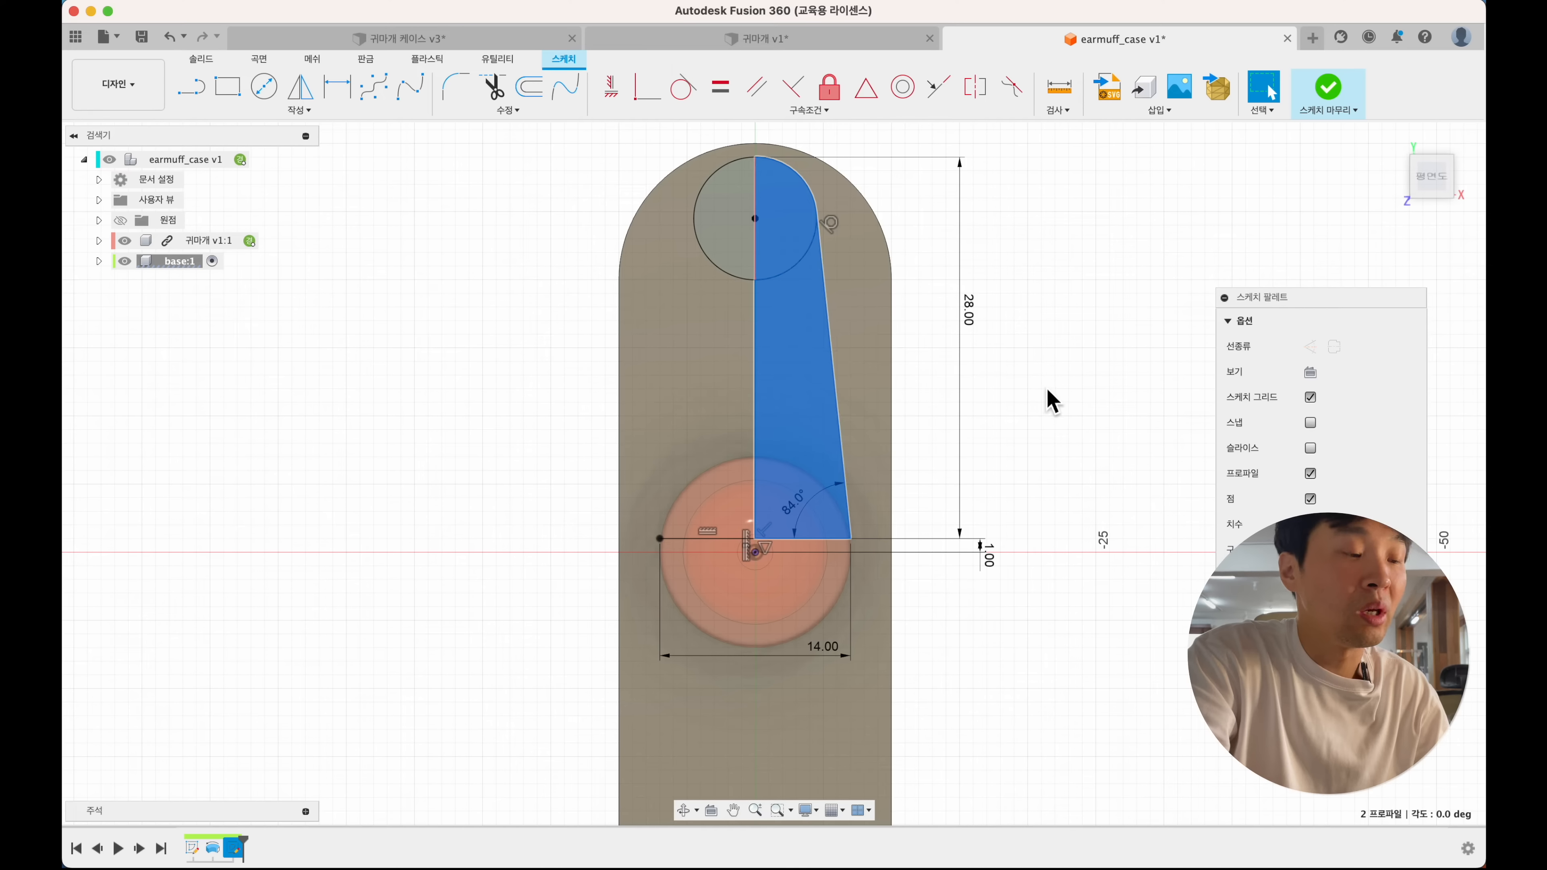
{"action": "left_click", "coordinate": [1048, 396]}
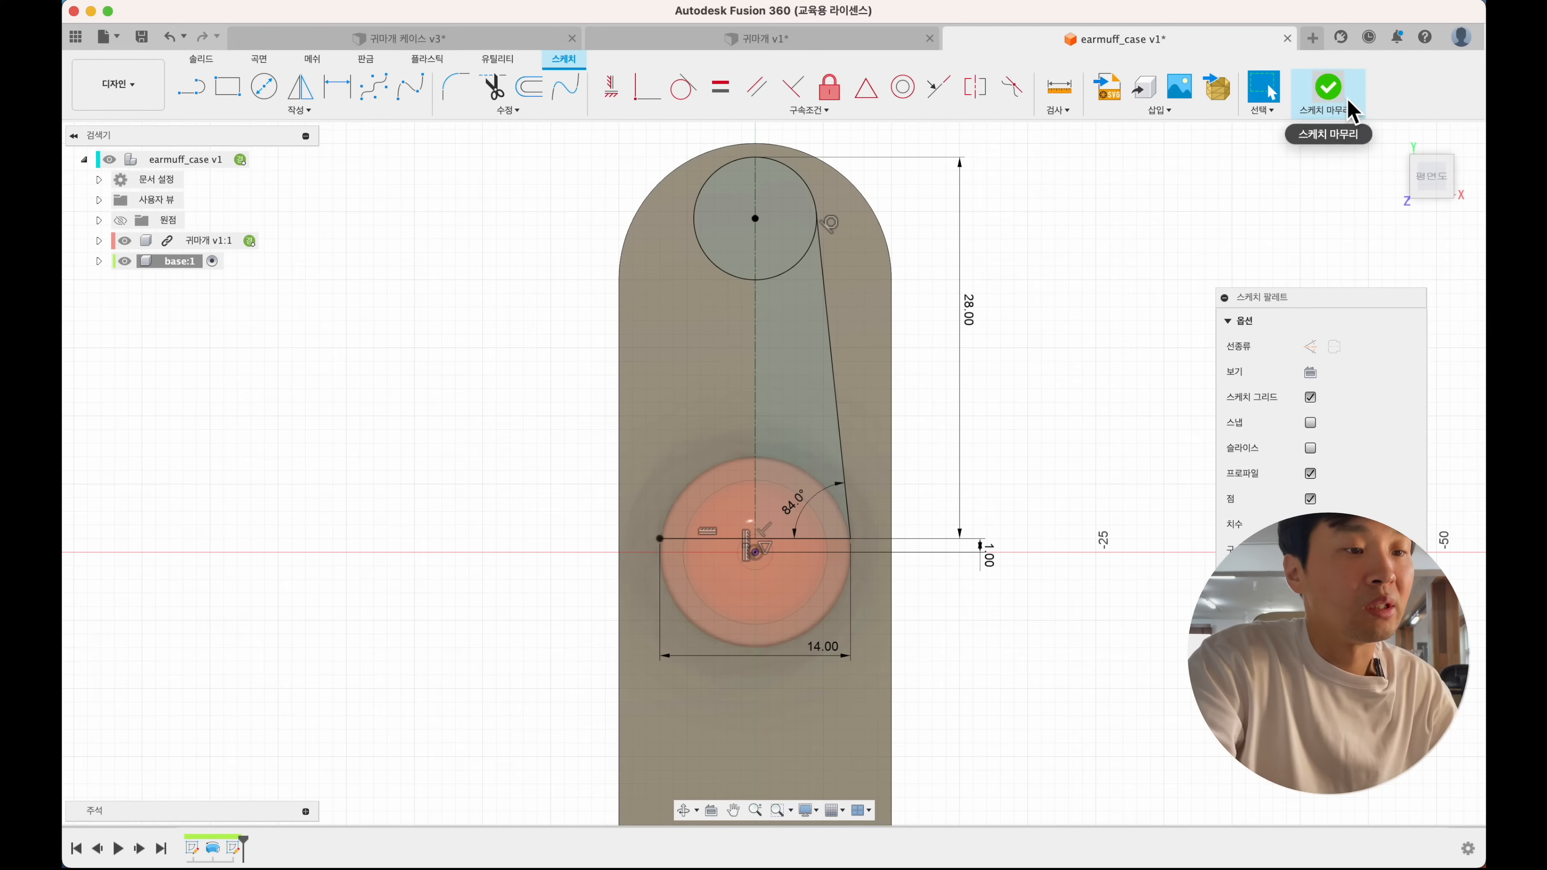
{"action": "left_click", "coordinate": [1328, 89]}
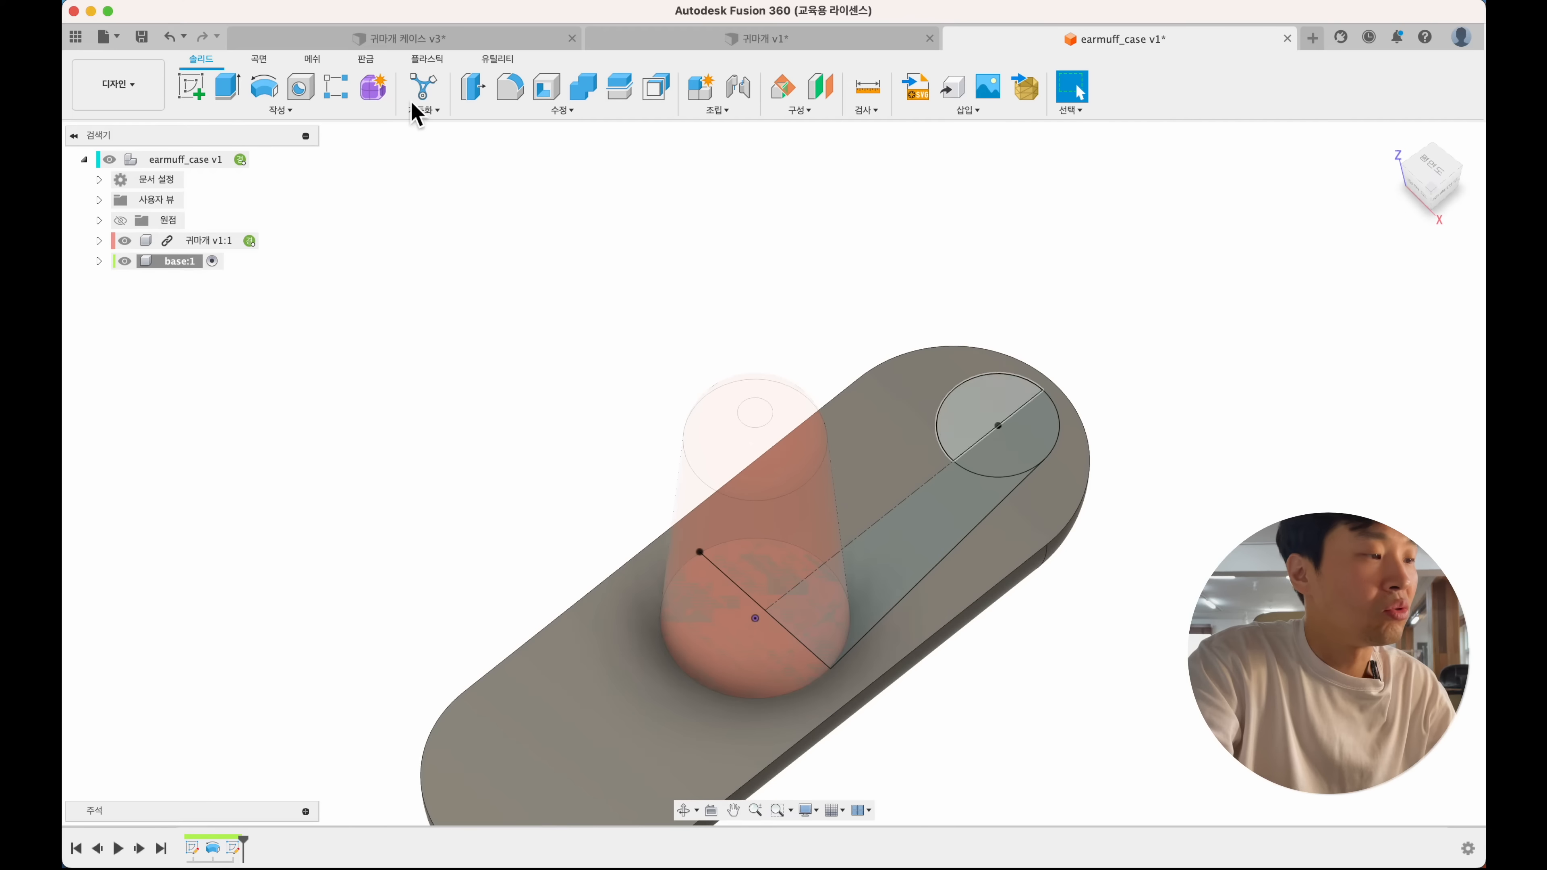
- Revolve the tapered region and right half-circle regions a full turn about the construction line as a cut into the base
{"action": "left_click", "coordinate": [271, 92]}
{"action": "left_click", "coordinate": [946, 508]}
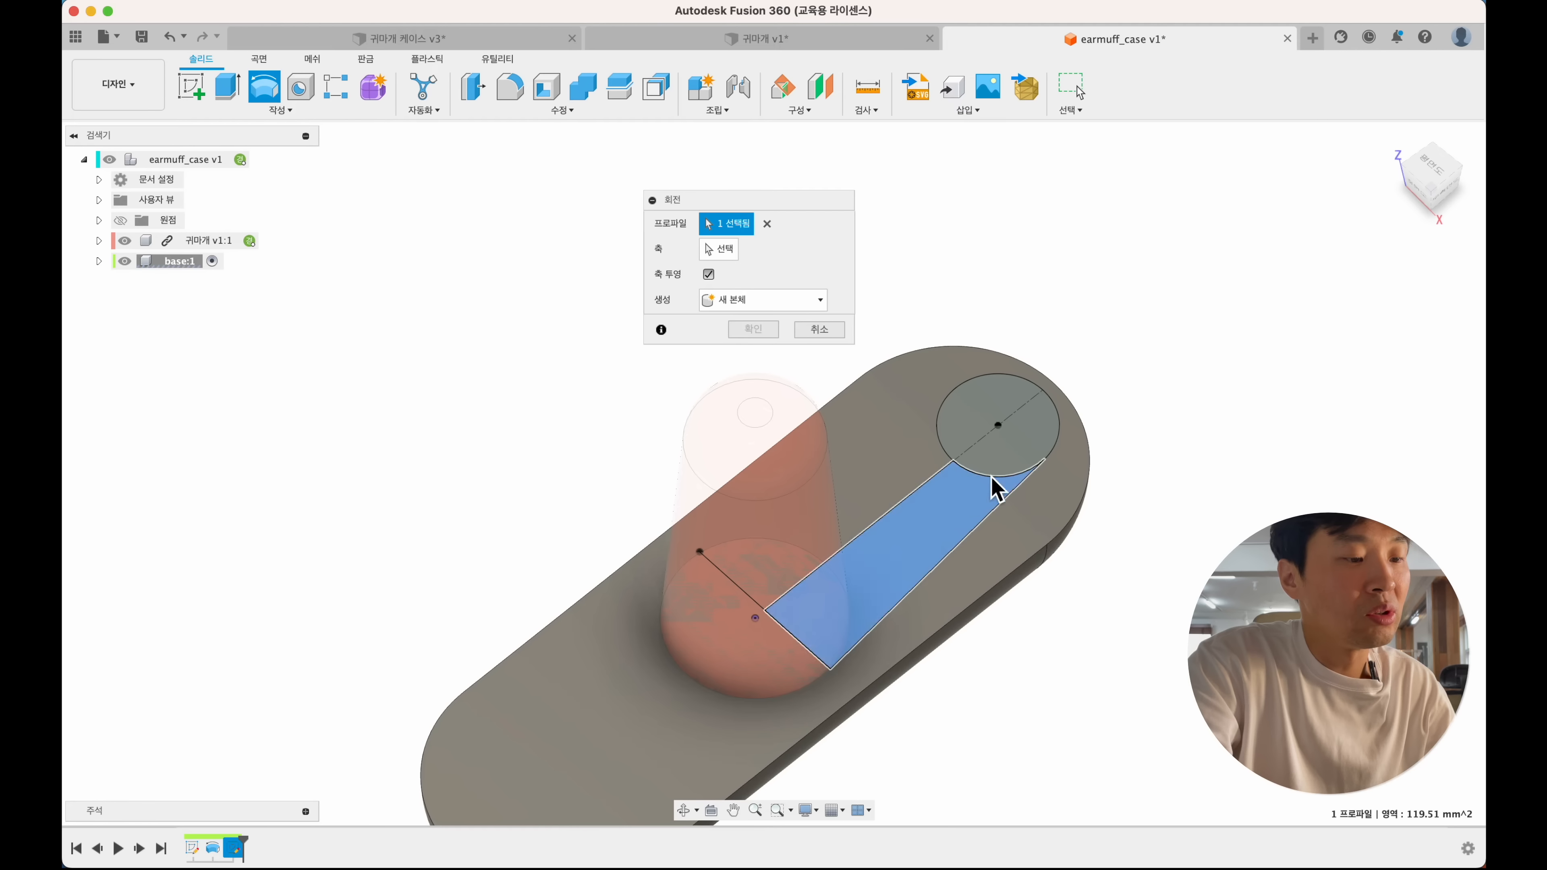
{"action": "left_click", "coordinate": [1026, 476]}
{"action": "left_click", "coordinate": [719, 249]}
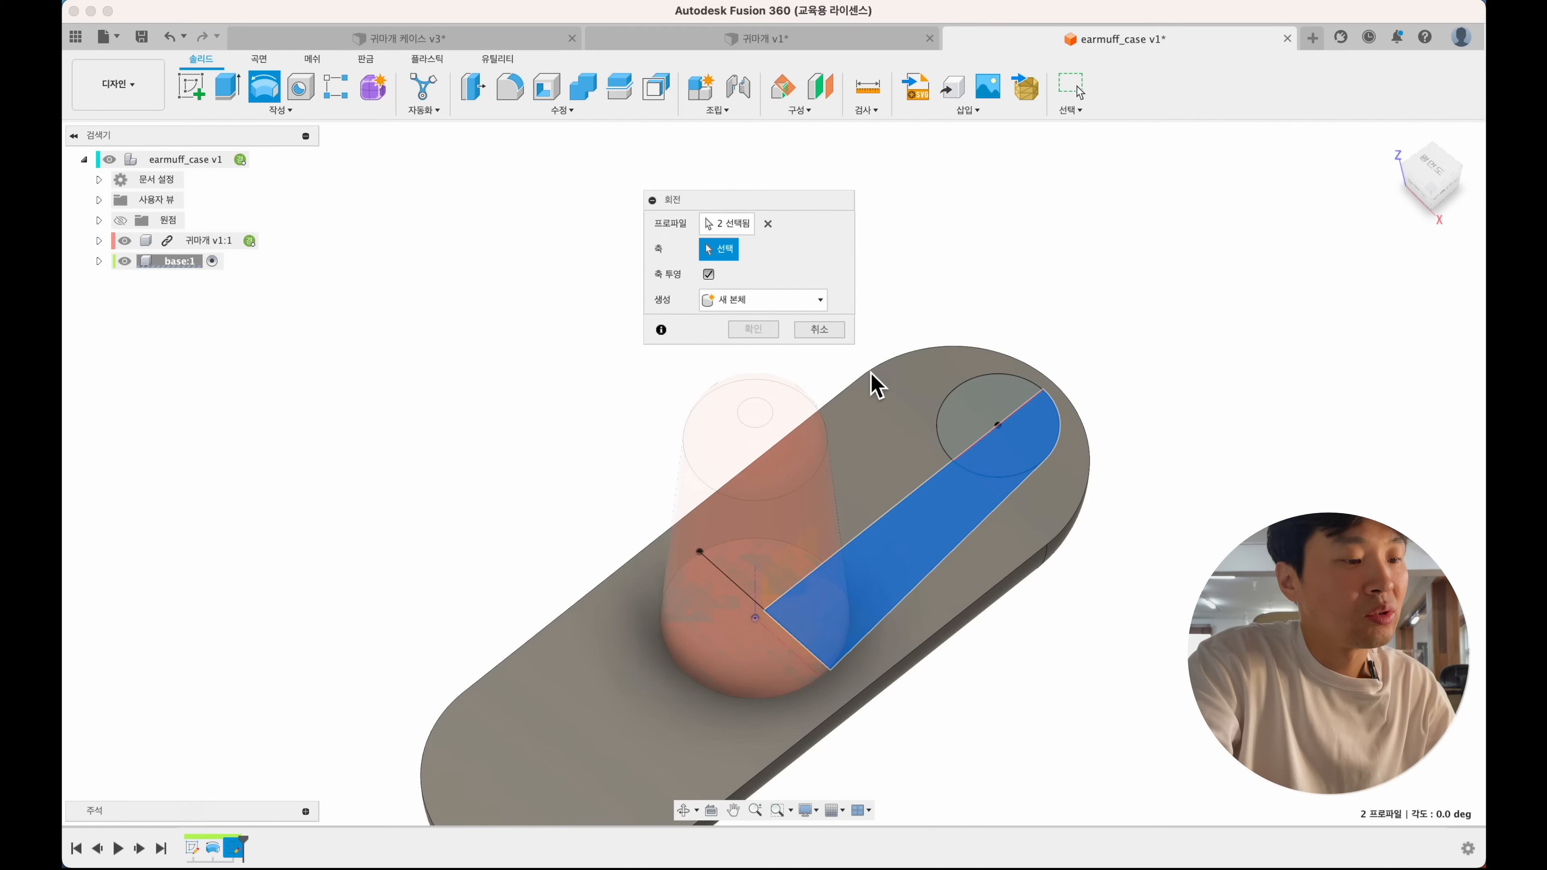
{"action": "left_click", "coordinate": [996, 438]}
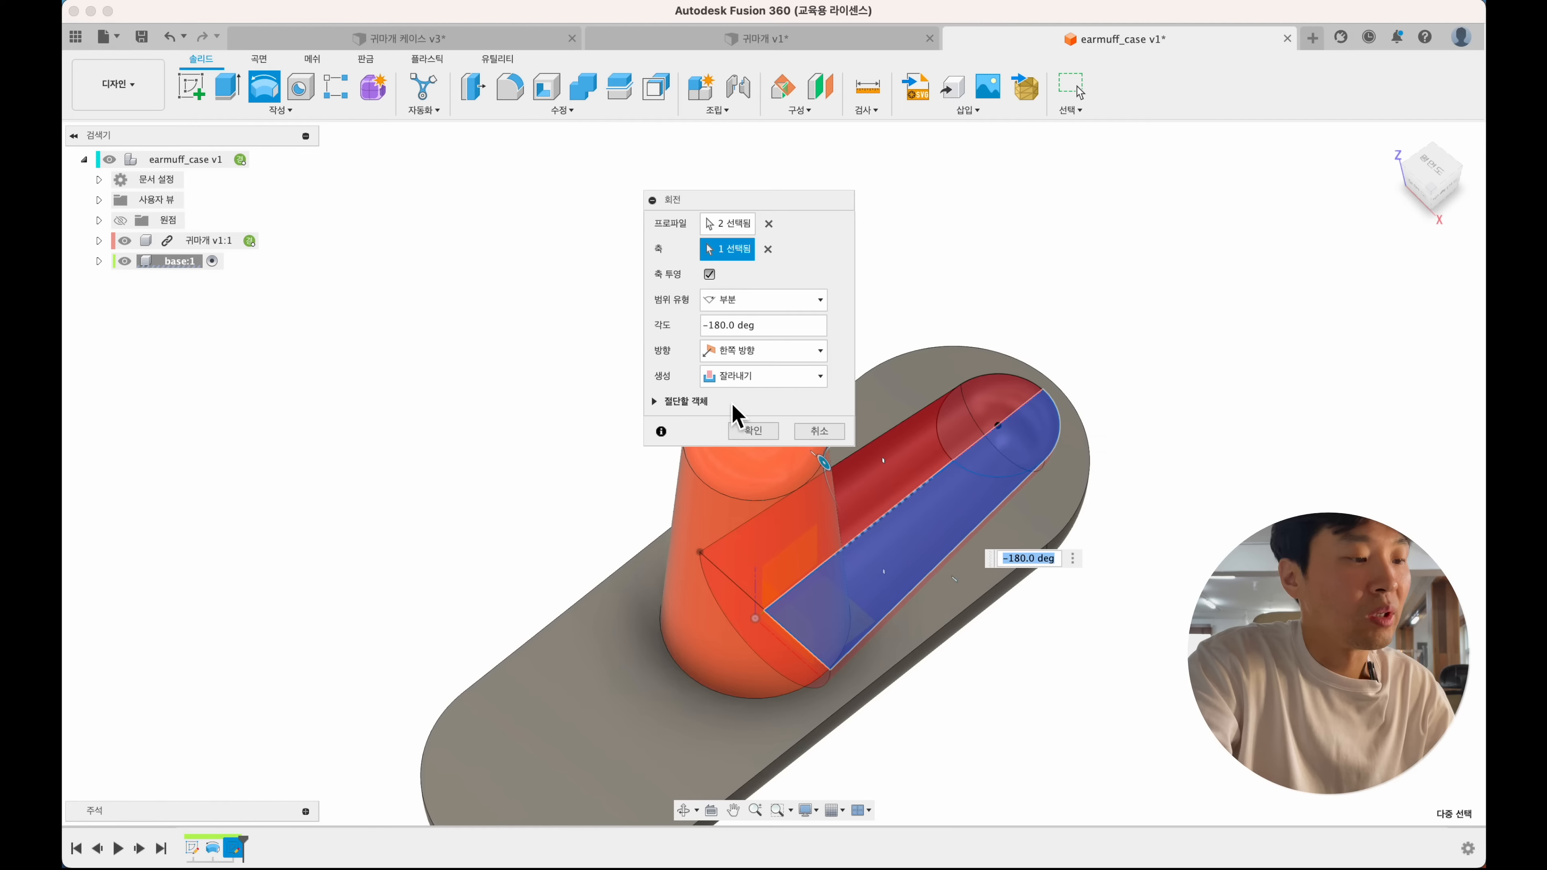
{"action": "left_click", "coordinate": [777, 299]}
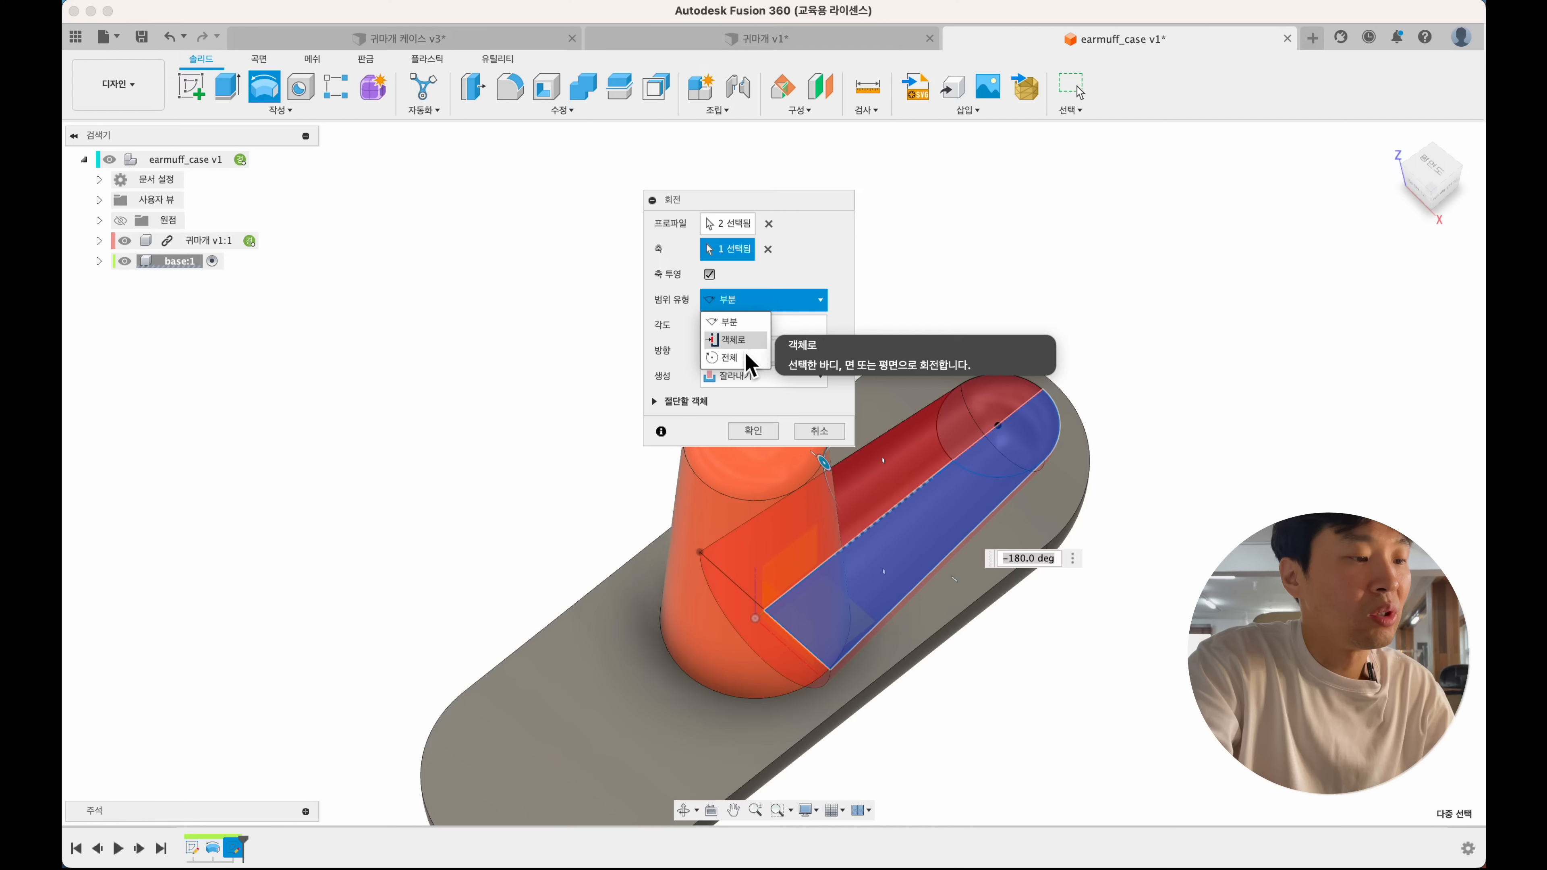
{"action": "left_click", "coordinate": [729, 358]}
{"action": "left_click", "coordinate": [751, 384]}
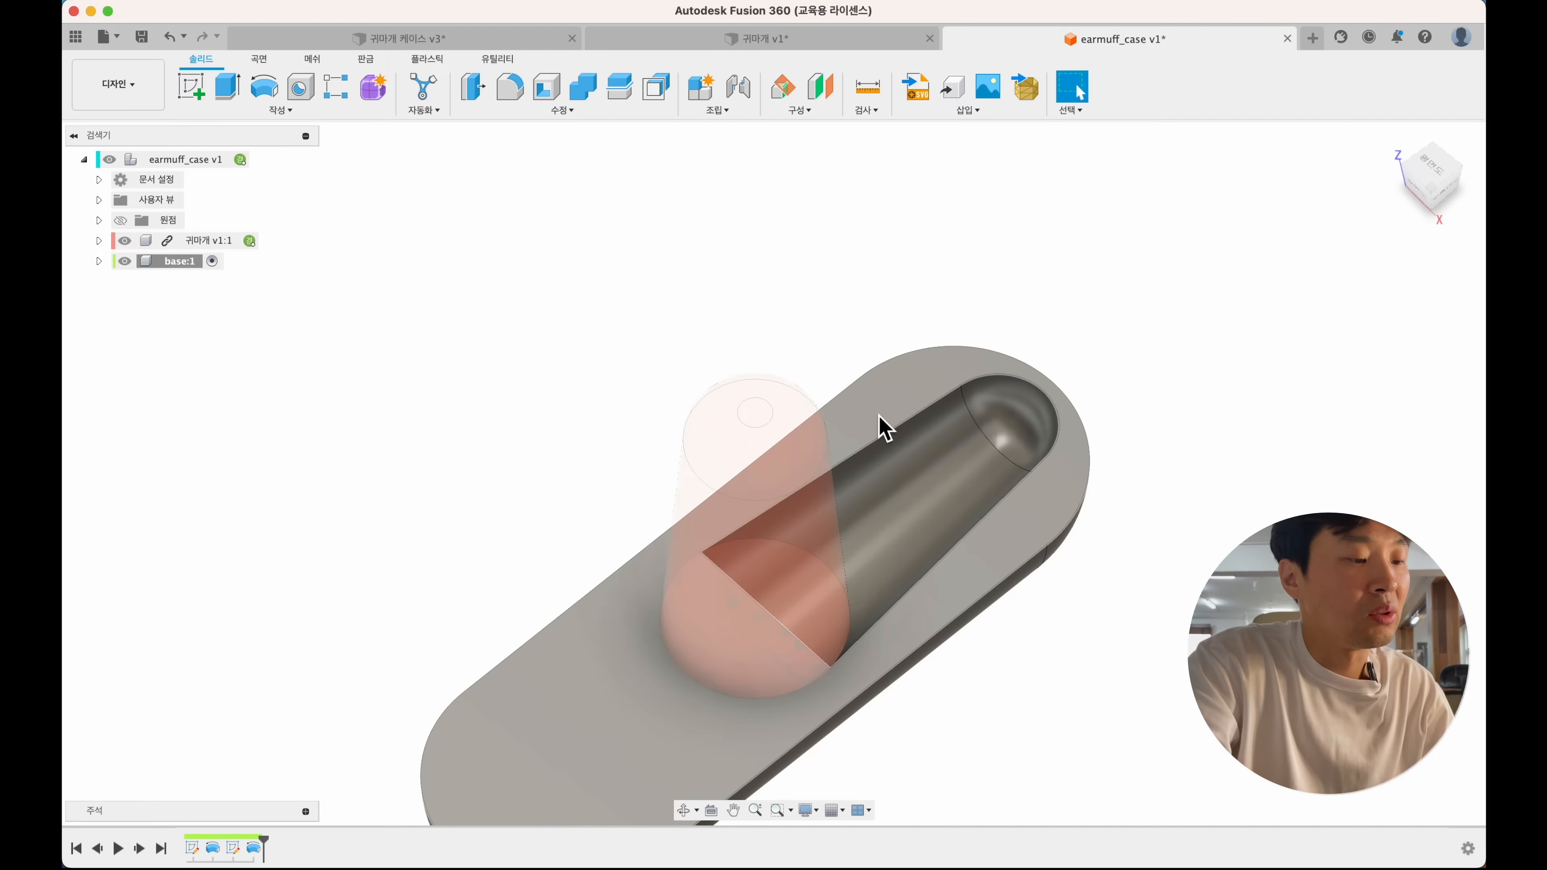
{"action": "scroll", "coordinate": [875, 412], "scroll_direction": "left", "scroll_amount": 2}
{"action": "scroll", "coordinate": [875, 412], "scroll_direction": "down", "scroll_amount": 4}
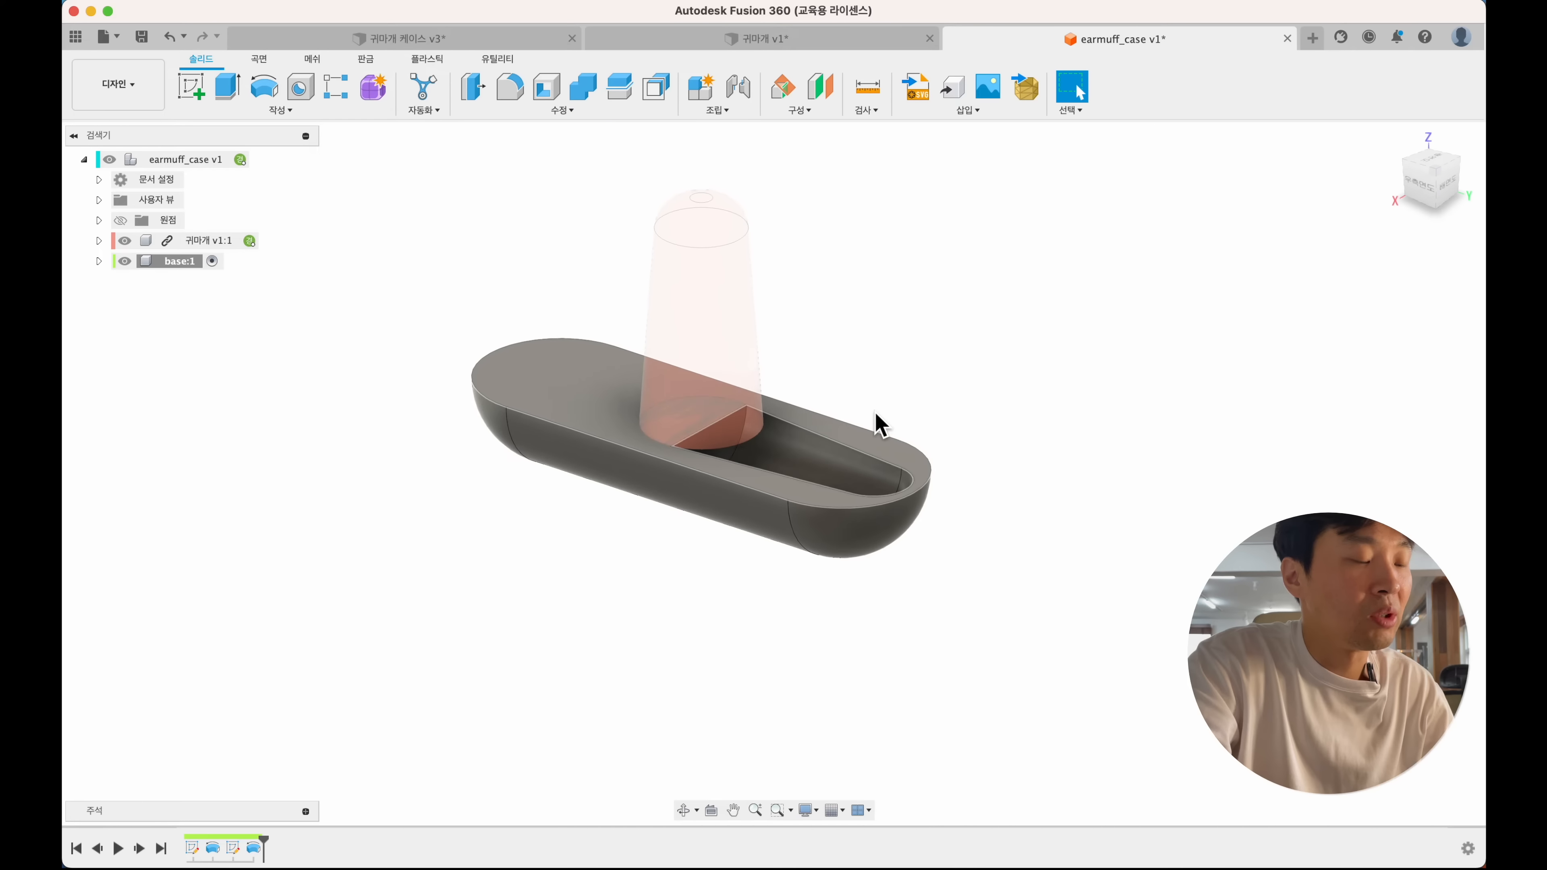
- Edit the base's slot sketch, set the dimension from the origin to the rounded end to 32 mm, and finish the sketch
{"action": "scroll", "coordinate": [875, 412], "scroll_direction": "up", "scroll_amount": 5, "text": "shift"}
{"action": "scroll", "coordinate": [875, 412], "scroll_direction": "up", "scroll_amount": 1}
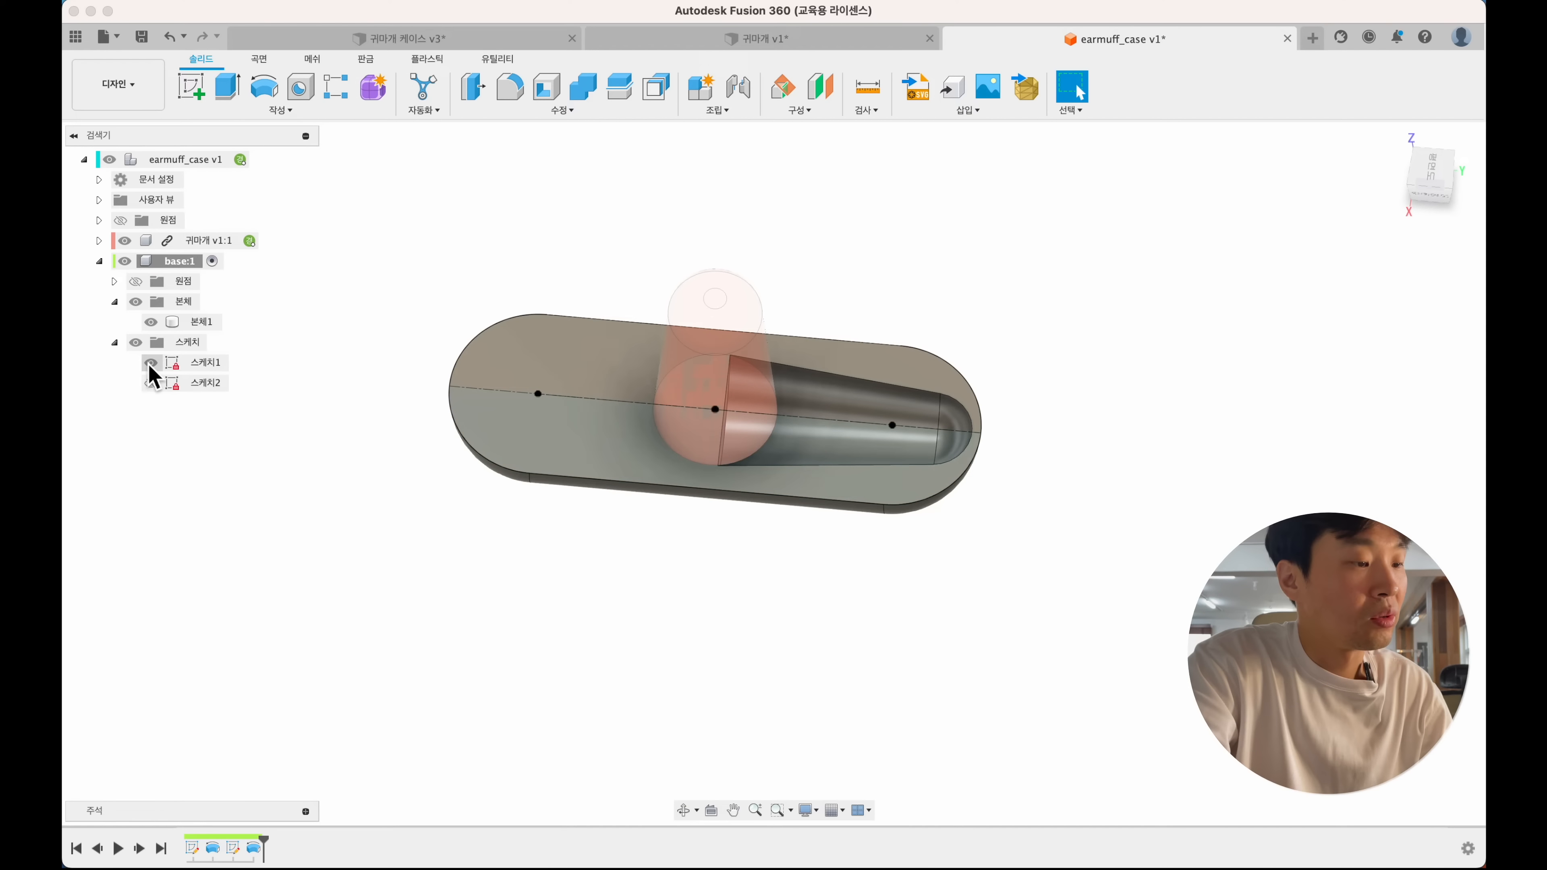
{"action": "right_click", "coordinate": [195, 365]}
{"action": "left_click", "coordinate": [234, 436]}
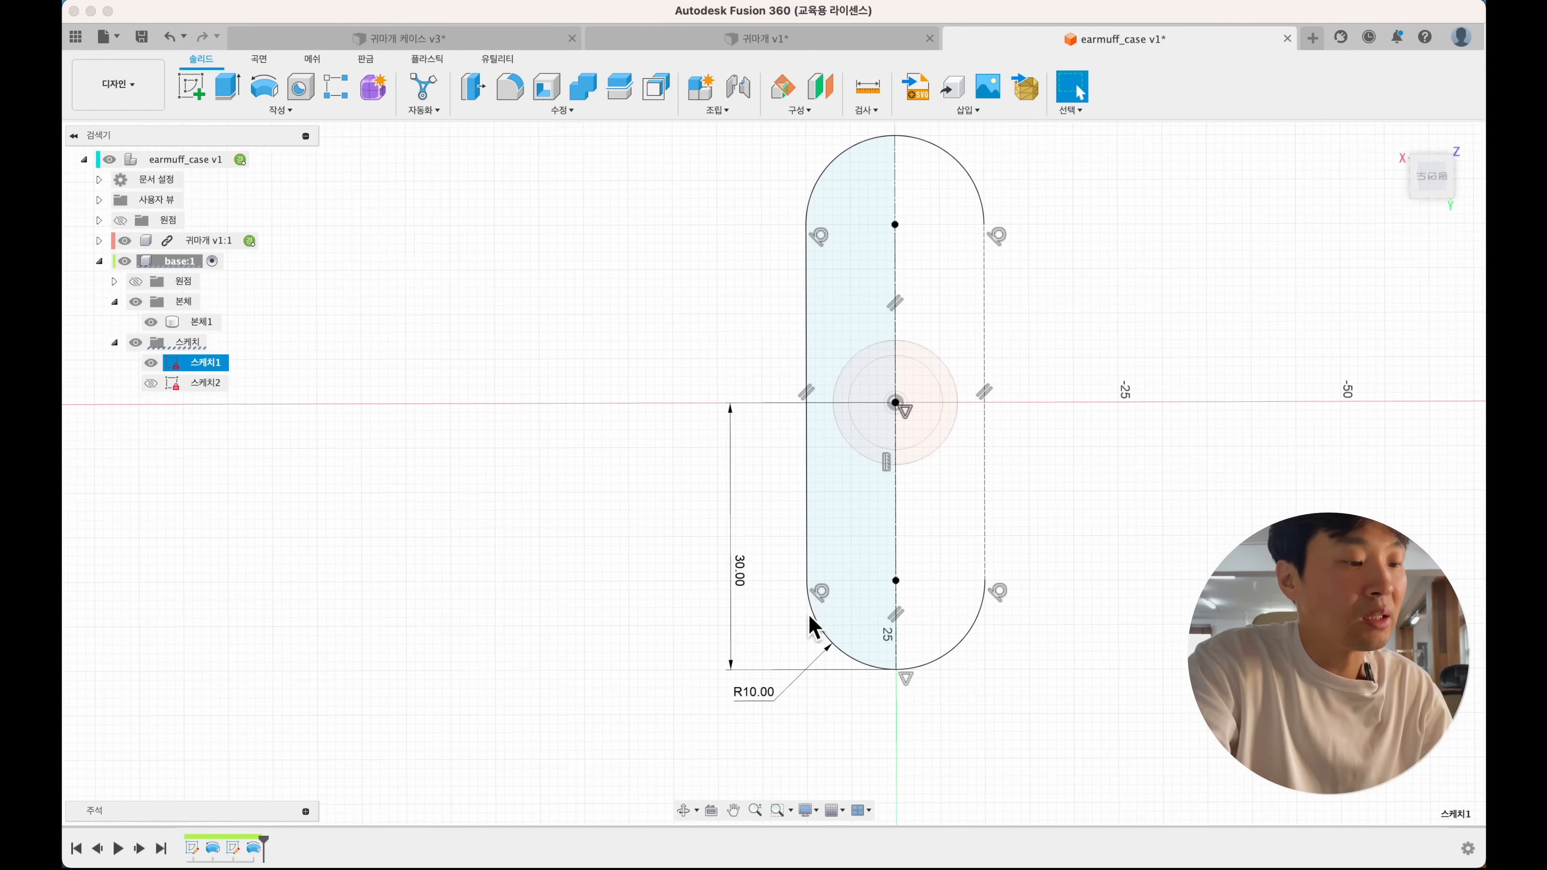
{"action": "double_click", "coordinate": [731, 572]}
{"action": "type", "text": "32"}
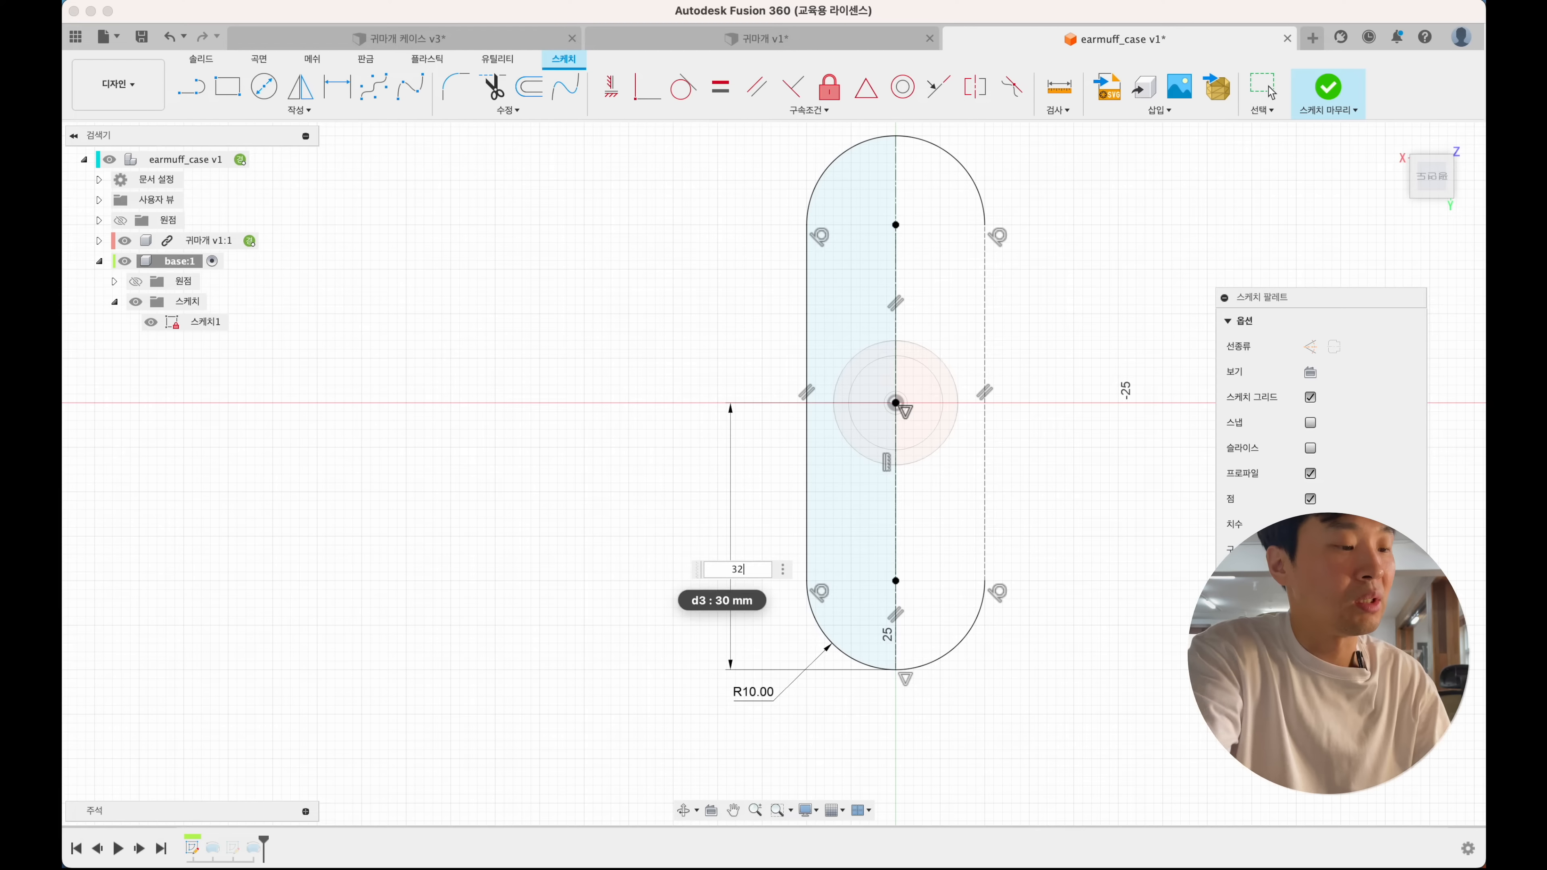
{"action": "key", "text": "Return"}
{"action": "left_click", "coordinate": [1334, 98]}
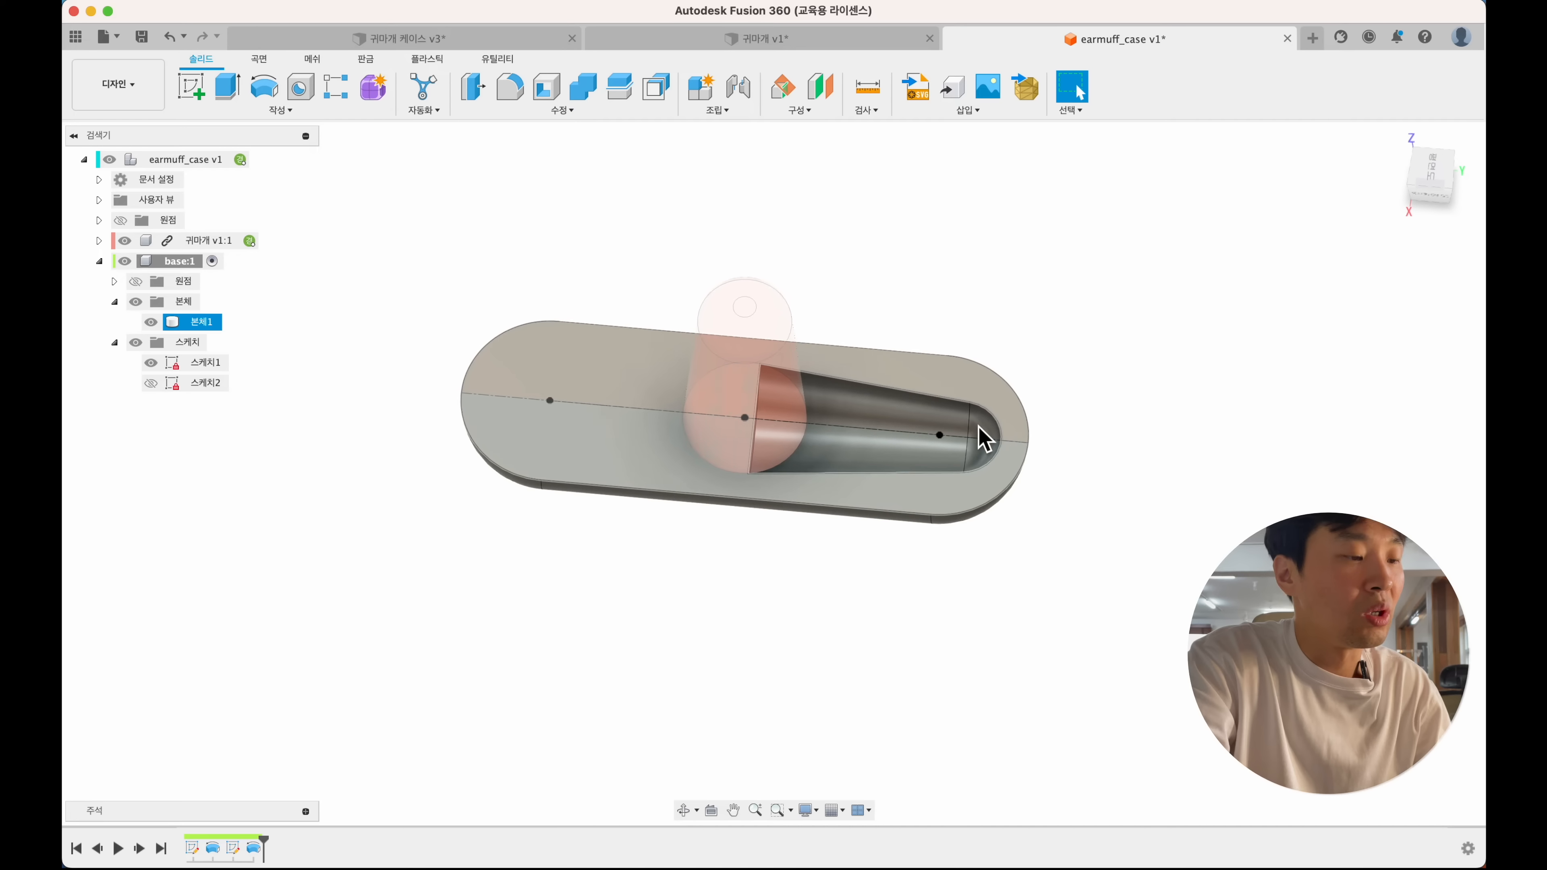
- Hide the earplug component and the base's slot sketch
{"action": "left_click", "coordinate": [125, 240]}
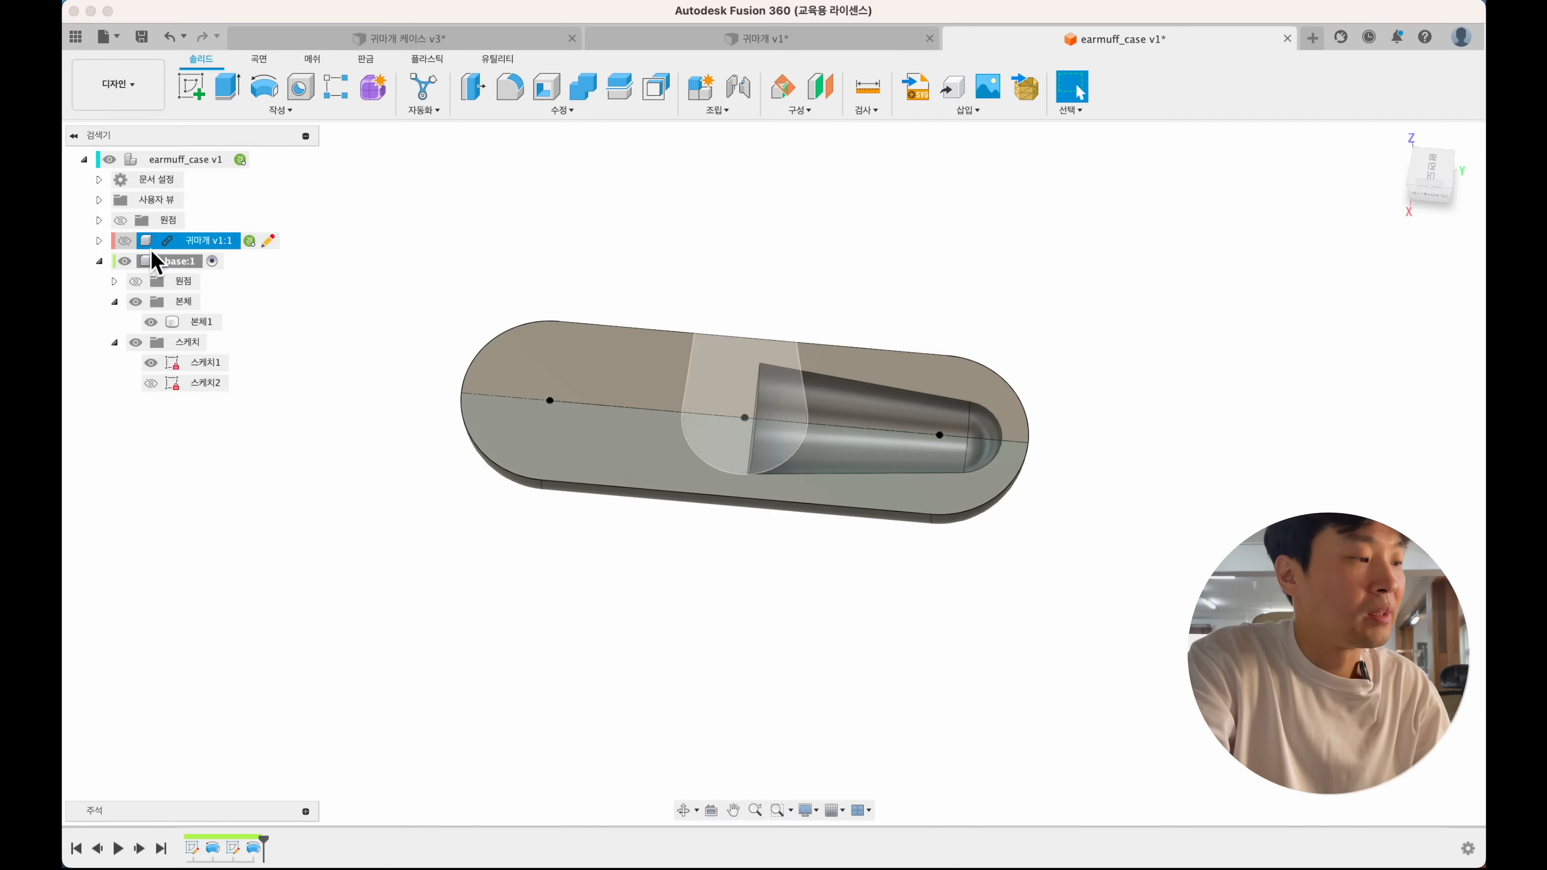
{"action": "middle_click_drag", "start_coordinate": [429, 446], "coordinate": [219, 404], "text": "shift"}
{"action": "left_click", "coordinate": [152, 365]}
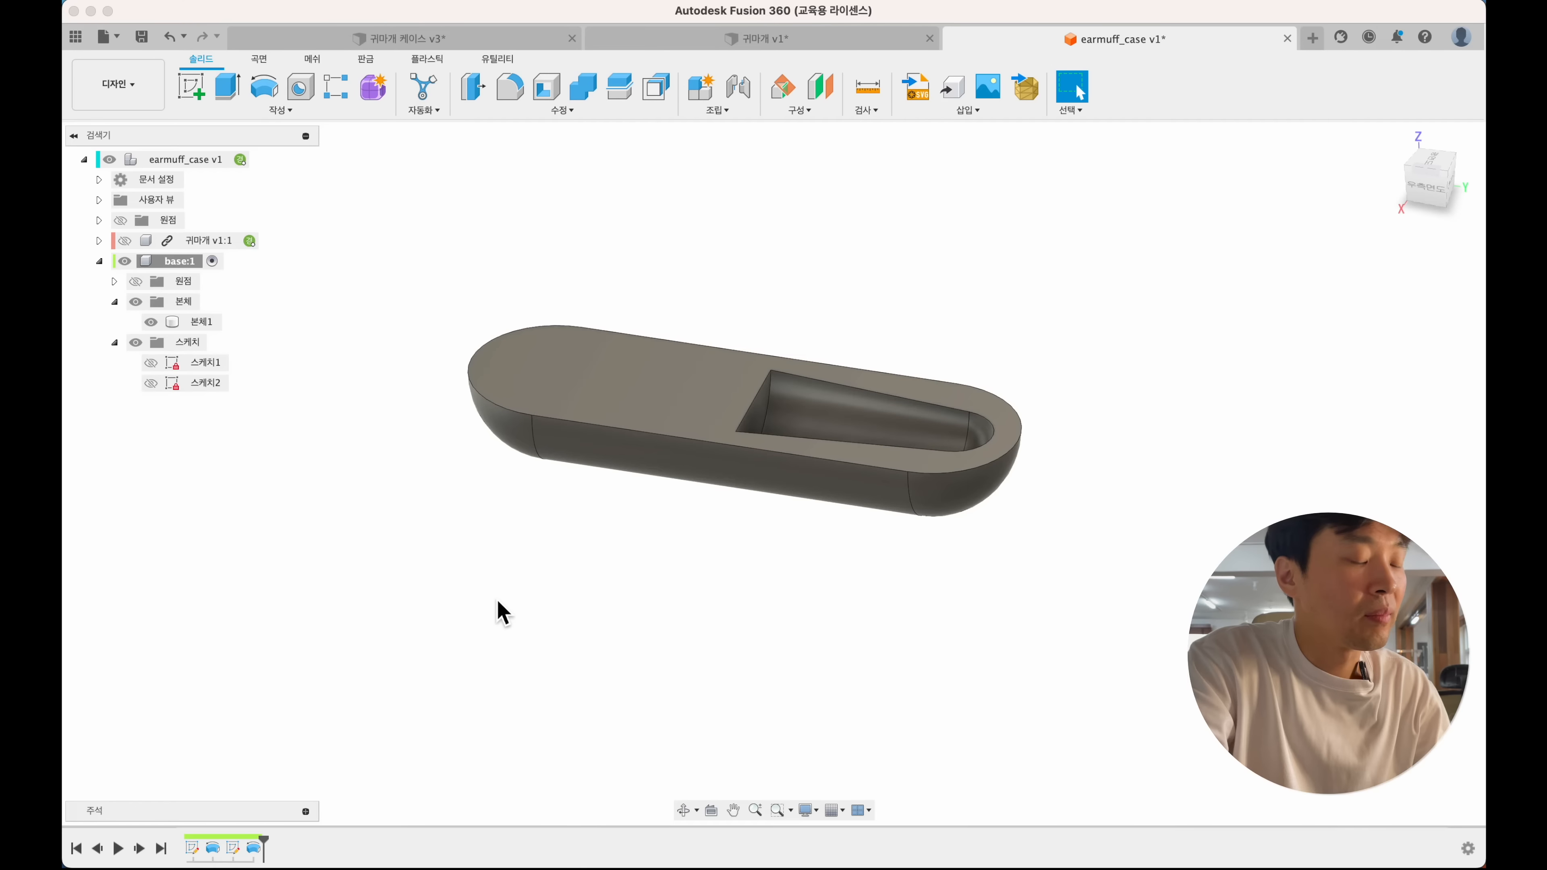
{"action": "middle_click_drag", "start_coordinate": [501, 611], "coordinate": [494, 600], "text": "shift"}
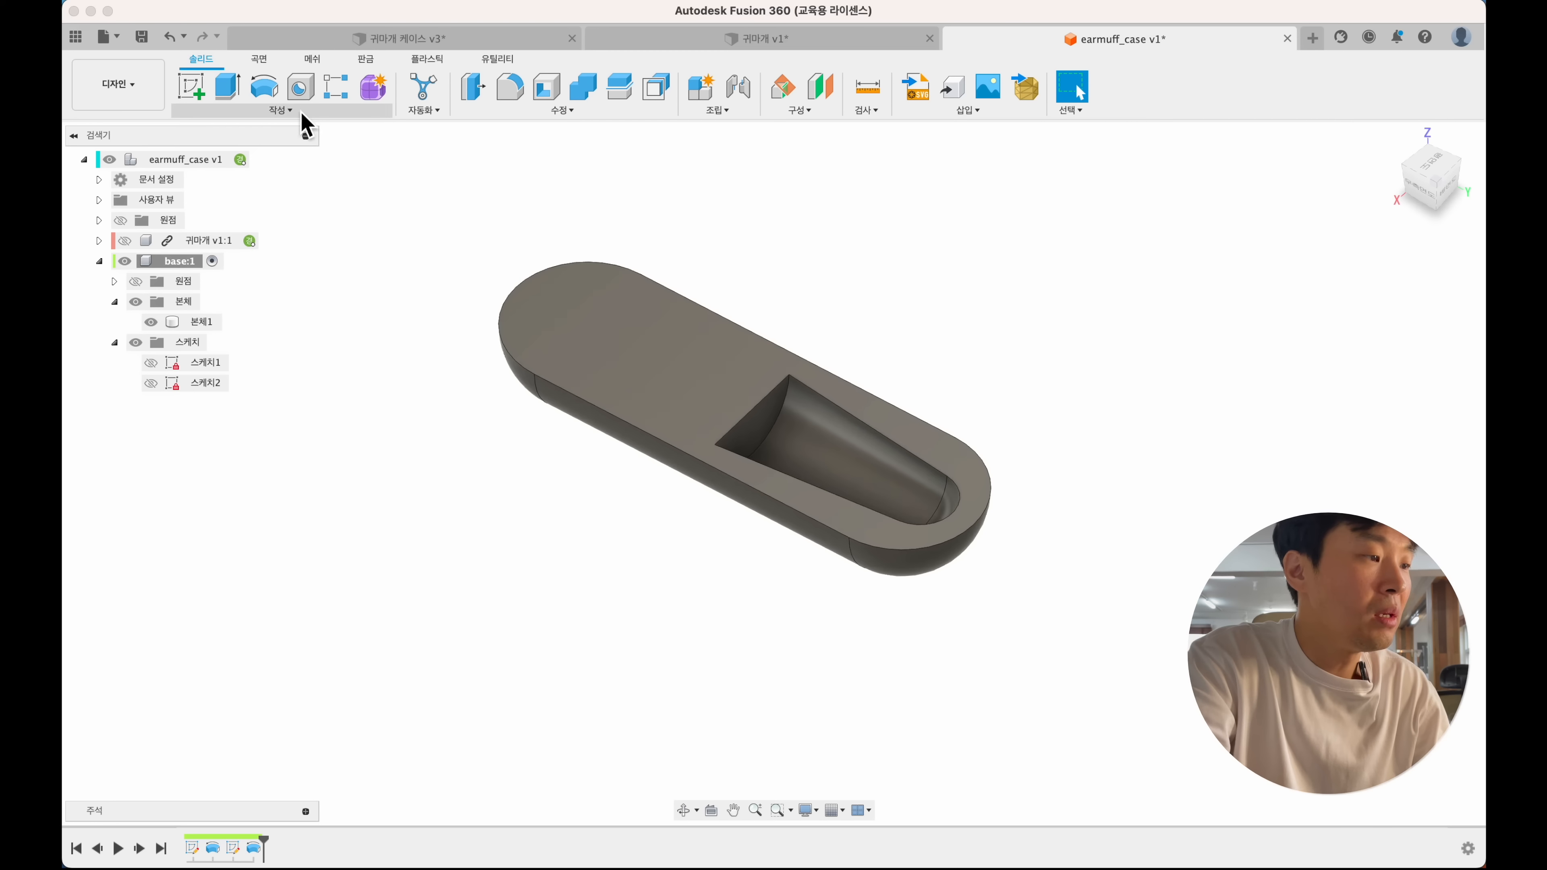
- Mirror all the cavity's faces across the base's central plane to create a second cavity at the opposite end
{"action": "left_click", "coordinate": [301, 113]}
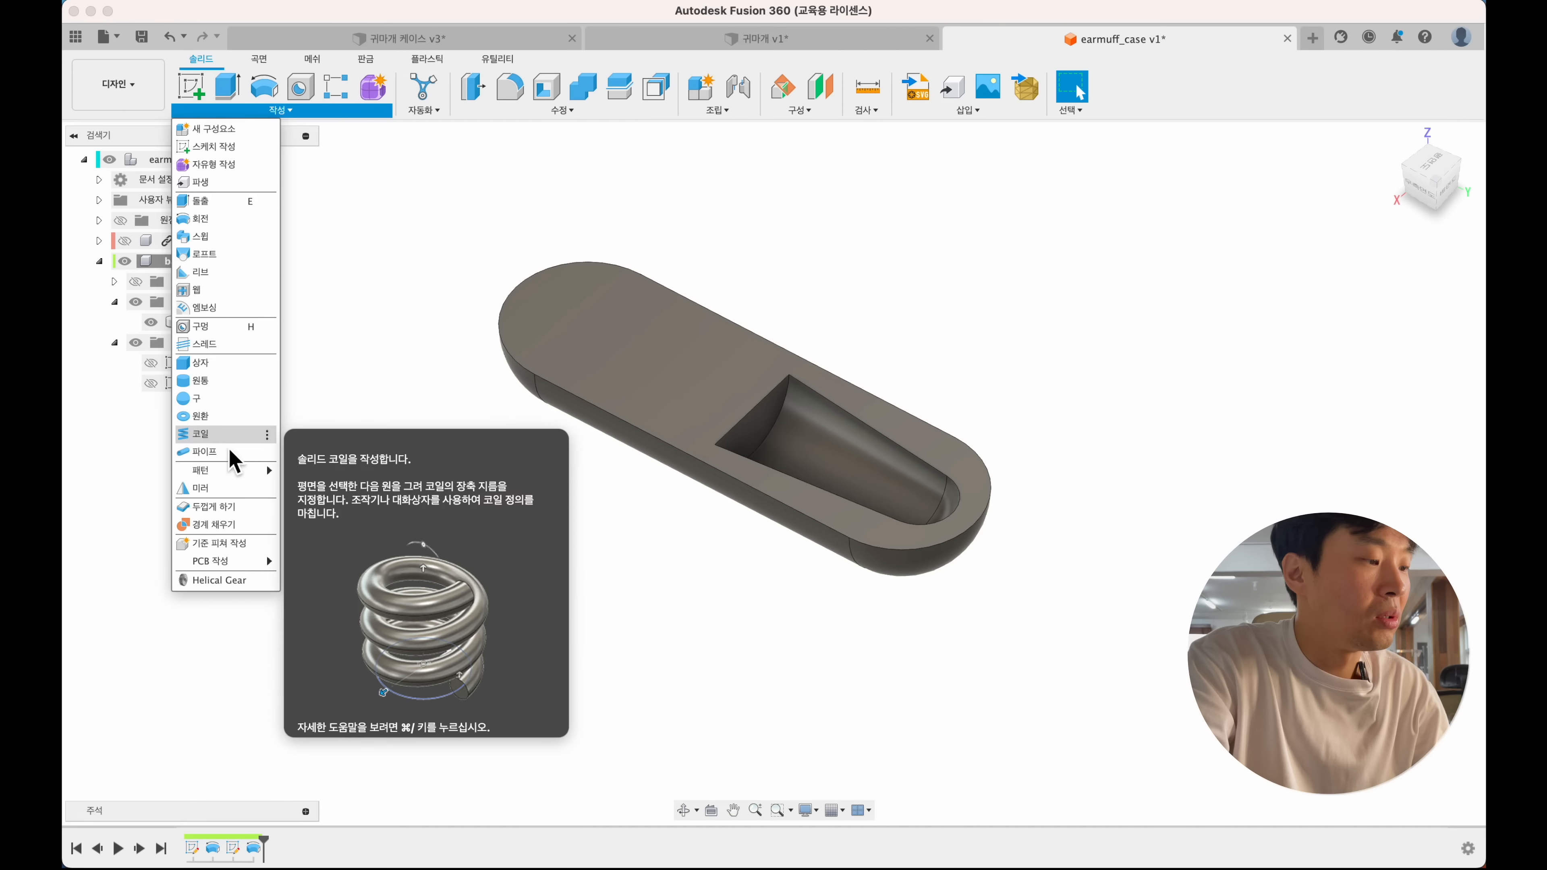
{"action": "left_click", "coordinate": [231, 488]}
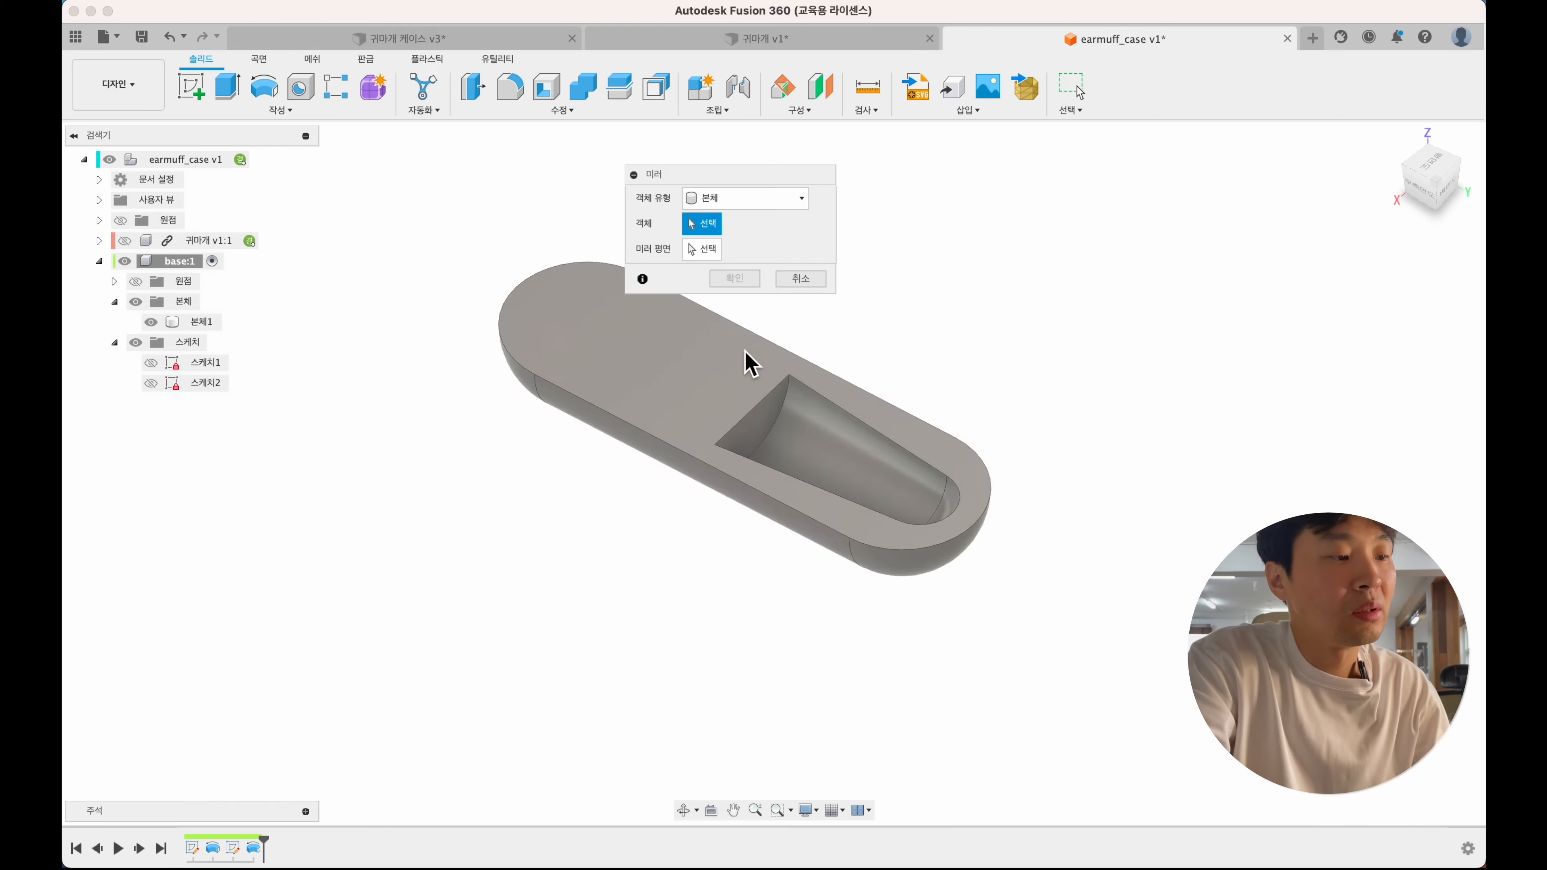
{"action": "left_click", "coordinate": [745, 199]}
{"action": "left_click", "coordinate": [708, 233]}
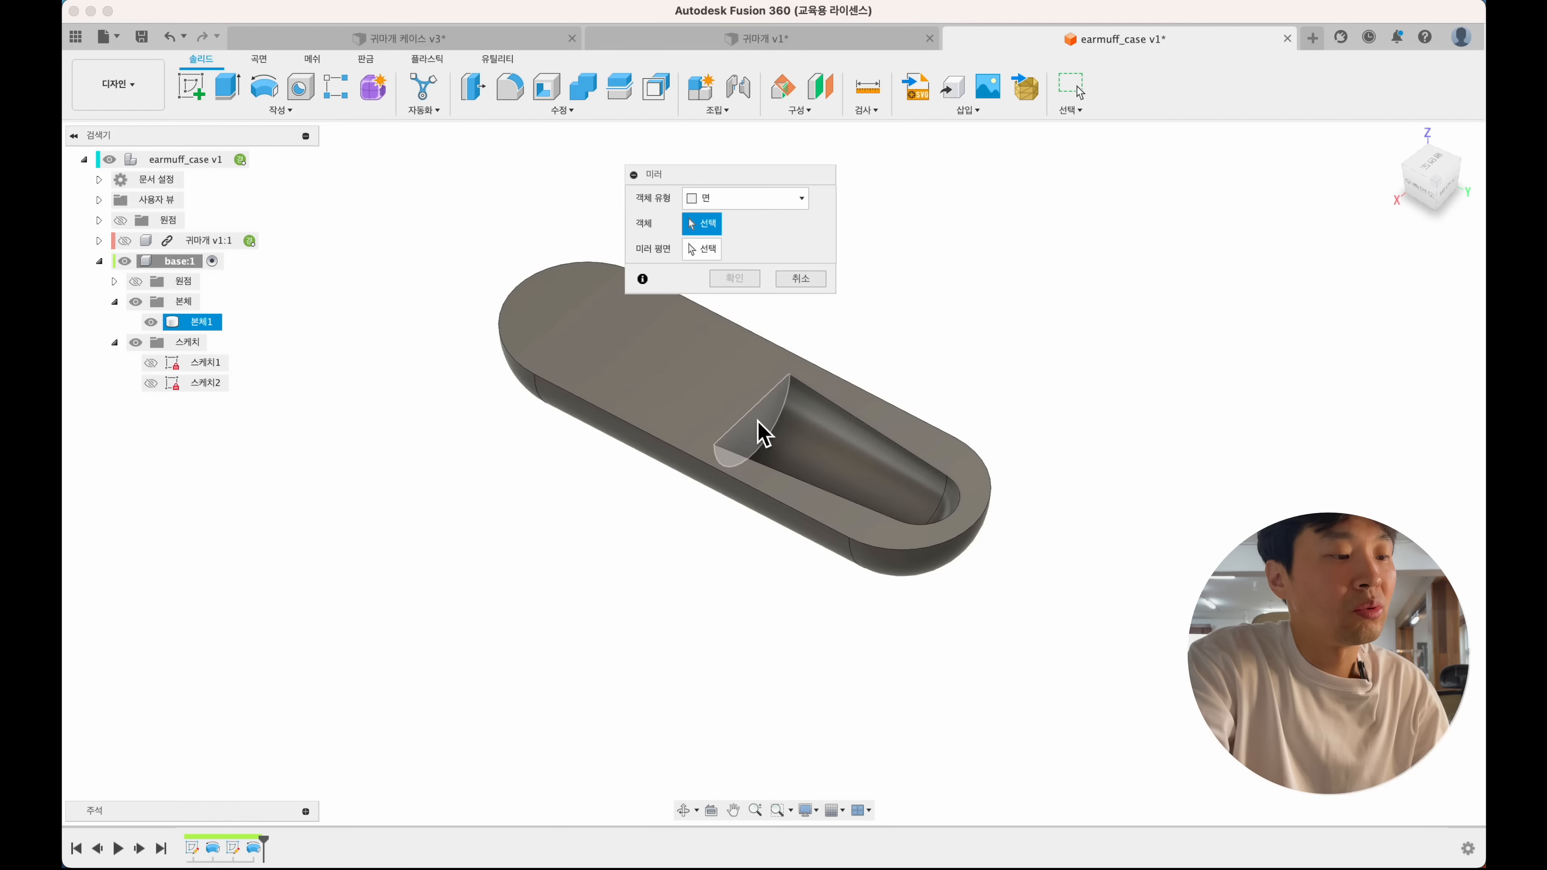
{"action": "left_click", "coordinate": [764, 434]}
{"action": "left_click", "coordinate": [819, 453]}
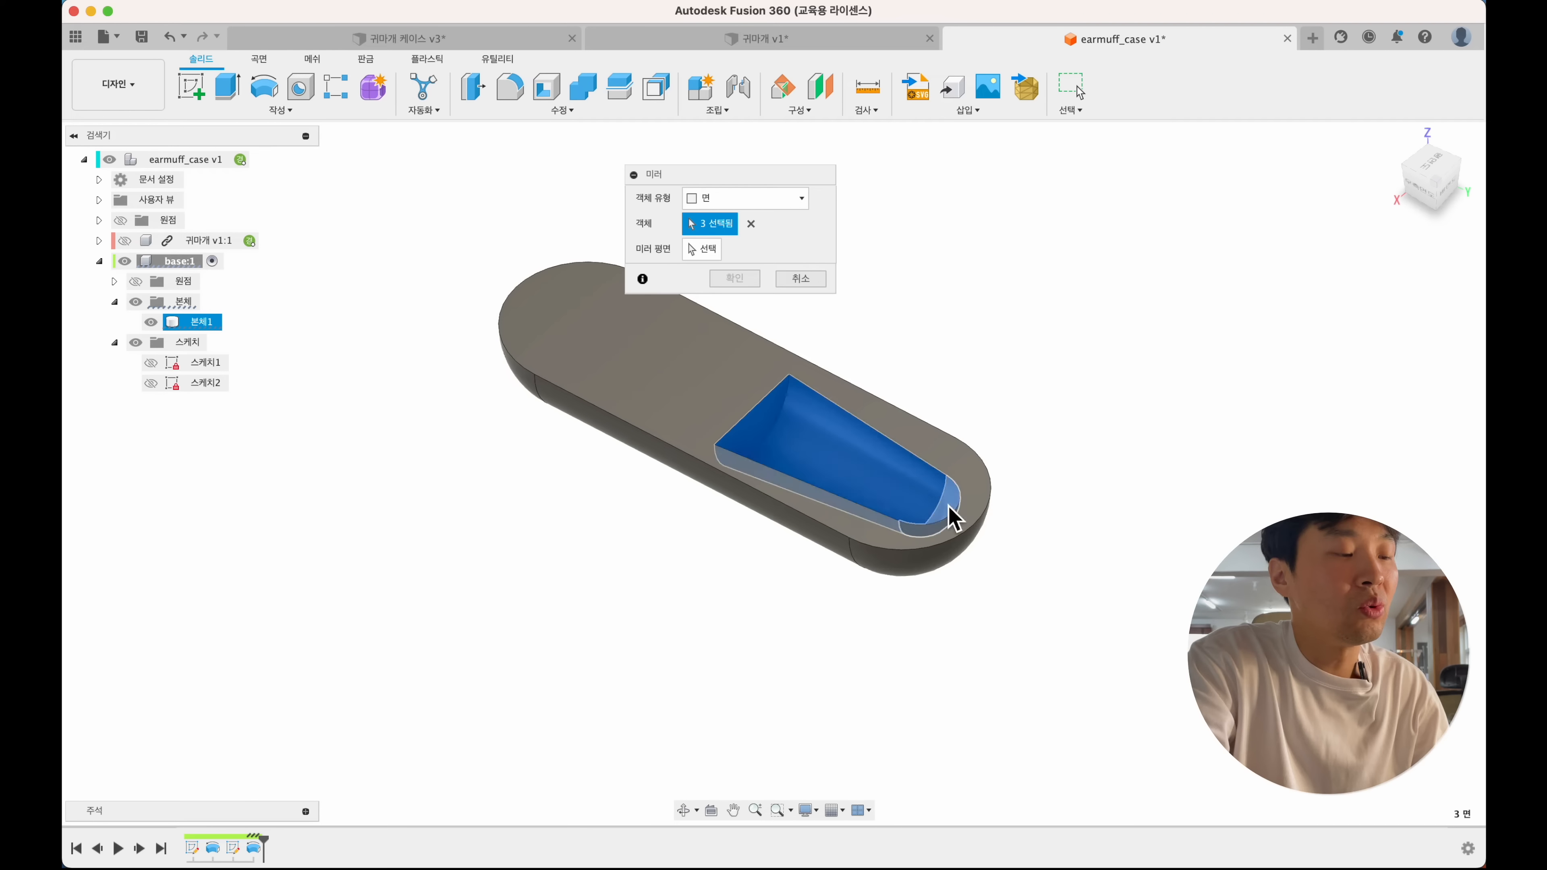
{"action": "left_click", "coordinate": [702, 248]}
{"action": "left_click", "coordinate": [729, 402]}
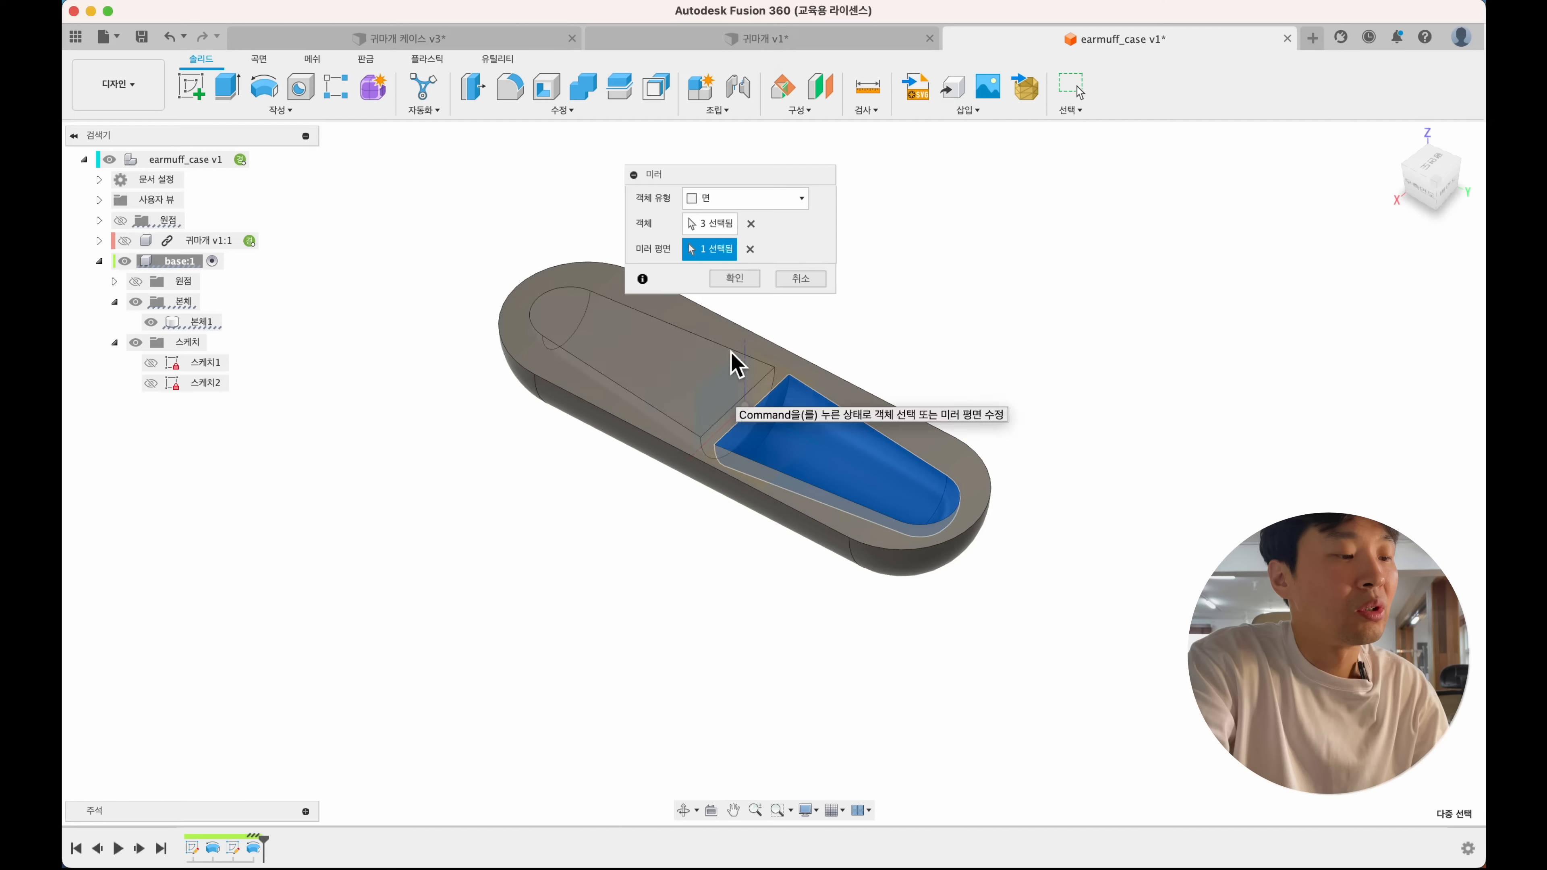
{"action": "left_click", "coordinate": [734, 281]}
{"action": "middle_click_drag", "start_coordinate": [734, 286], "coordinate": [511, 440], "text": "shift"}
{"action": "scroll", "coordinate": [504, 428], "scroll_direction": "left", "scroll_amount": 5, "text": "shift"}
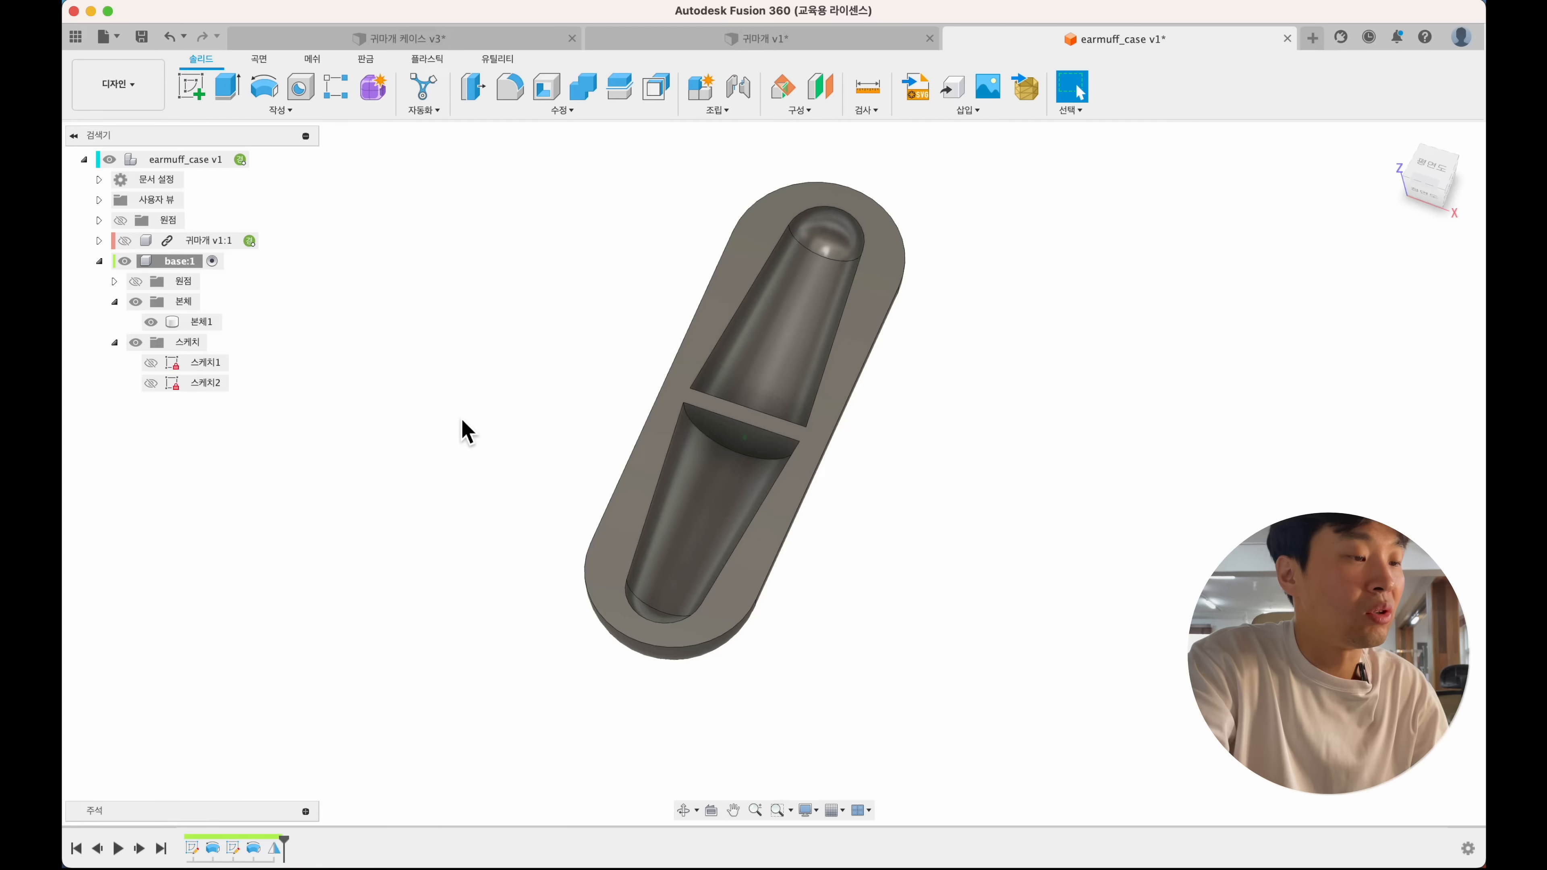
{"action": "scroll", "coordinate": [461, 420], "scroll_direction": "right", "scroll_amount": 10, "text": "shift"}
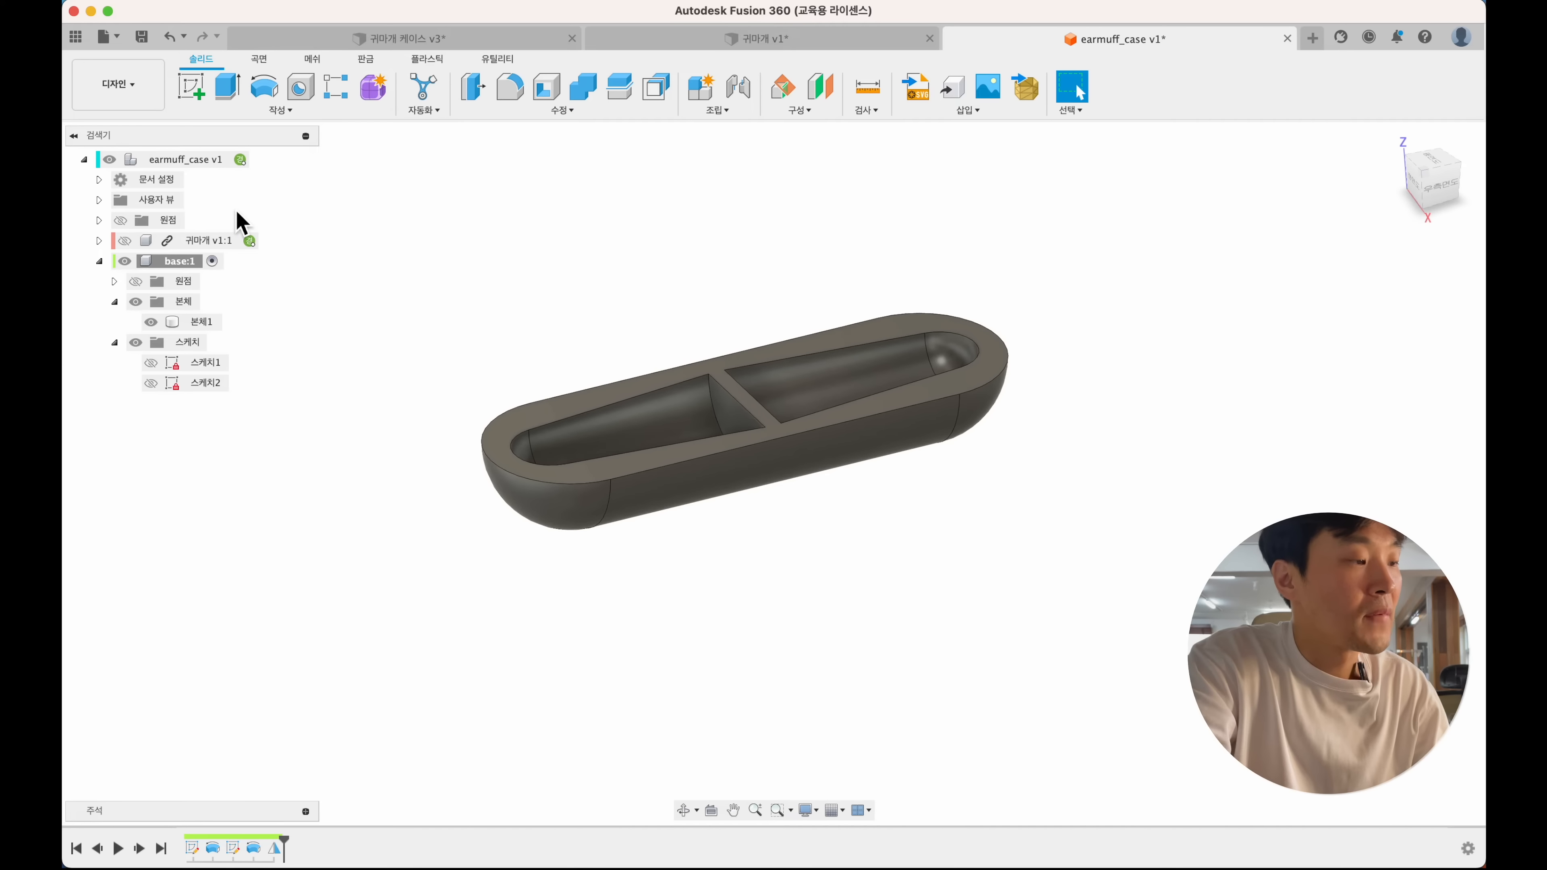
- Activate the top-level earmuff_case assembly and ground the base component
{"action": "left_click", "coordinate": [260, 159]}
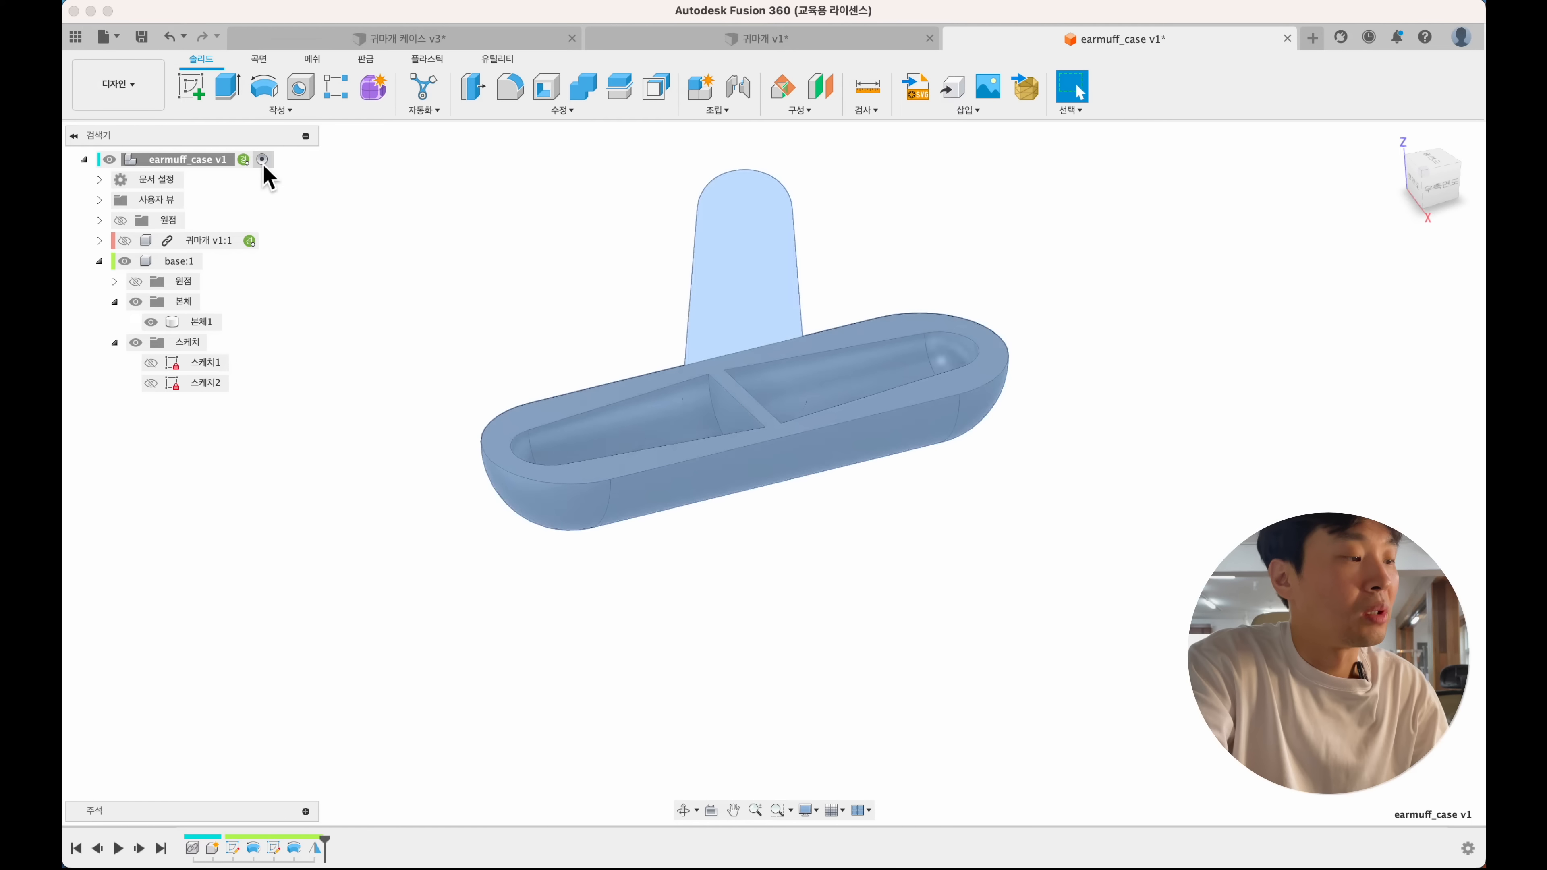
{"action": "scroll", "coordinate": [380, 219], "scroll_direction": "left", "scroll_amount": 3, "text": "shift"}
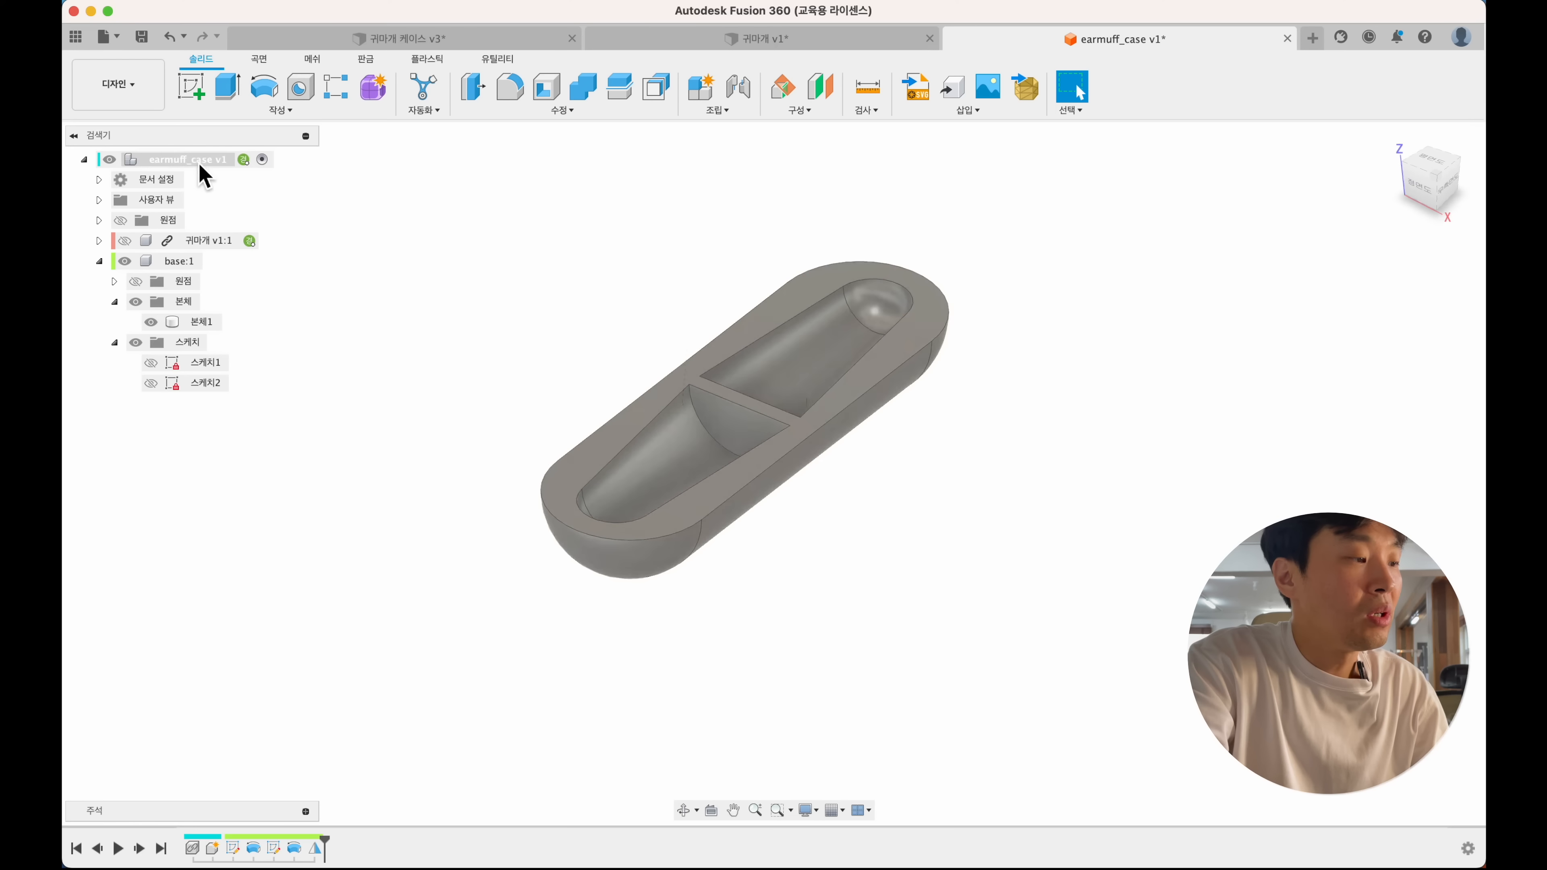
{"action": "left_click", "coordinate": [182, 262]}
{"action": "right_click", "coordinate": [179, 262]}
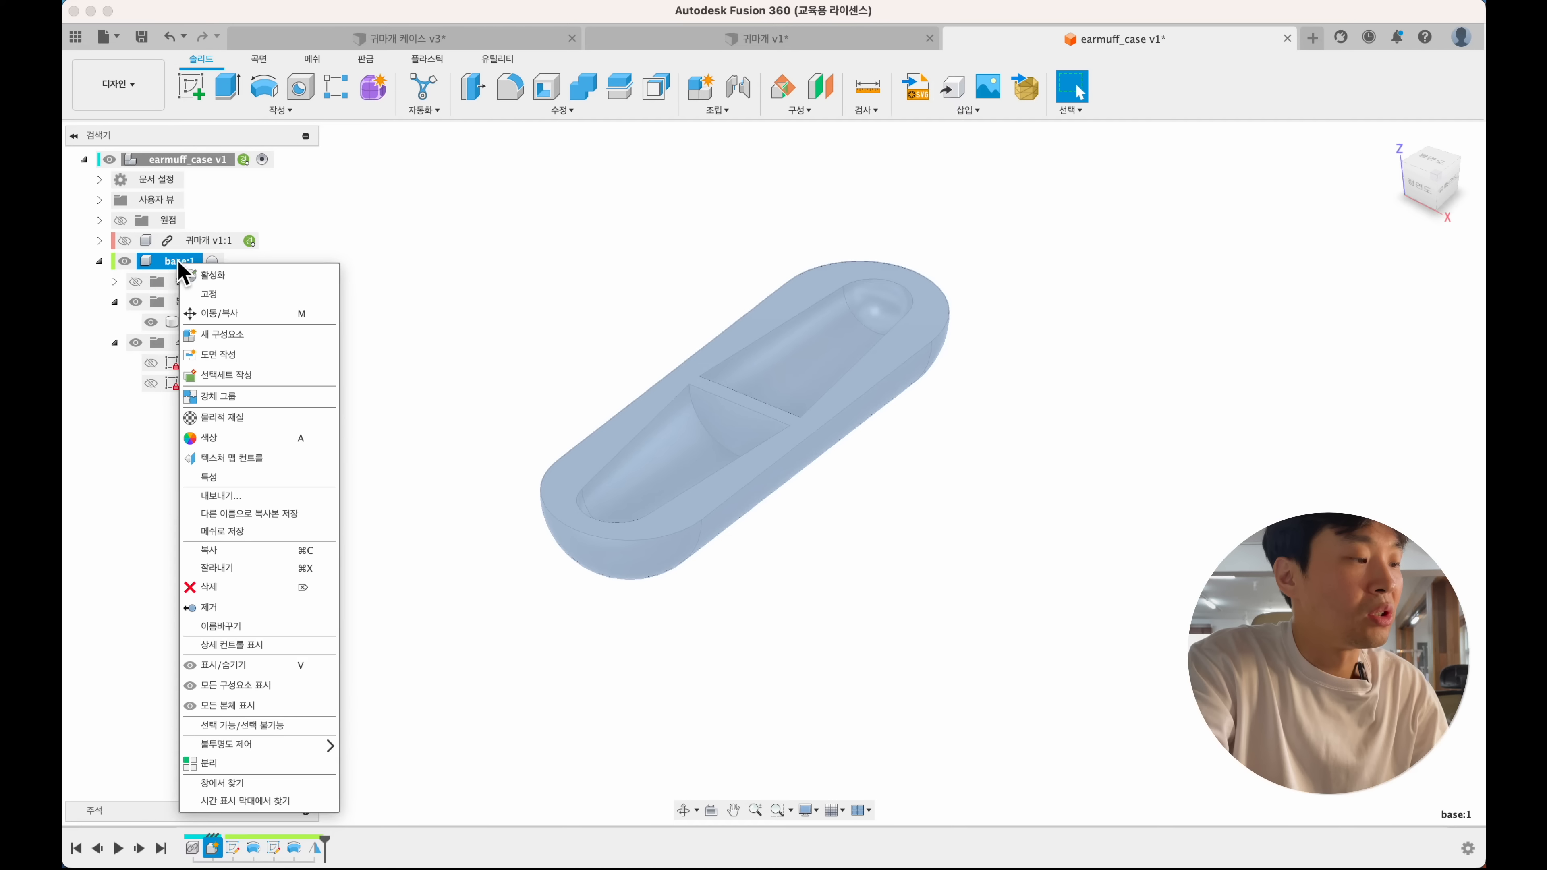
{"action": "left_click", "coordinate": [206, 294]}
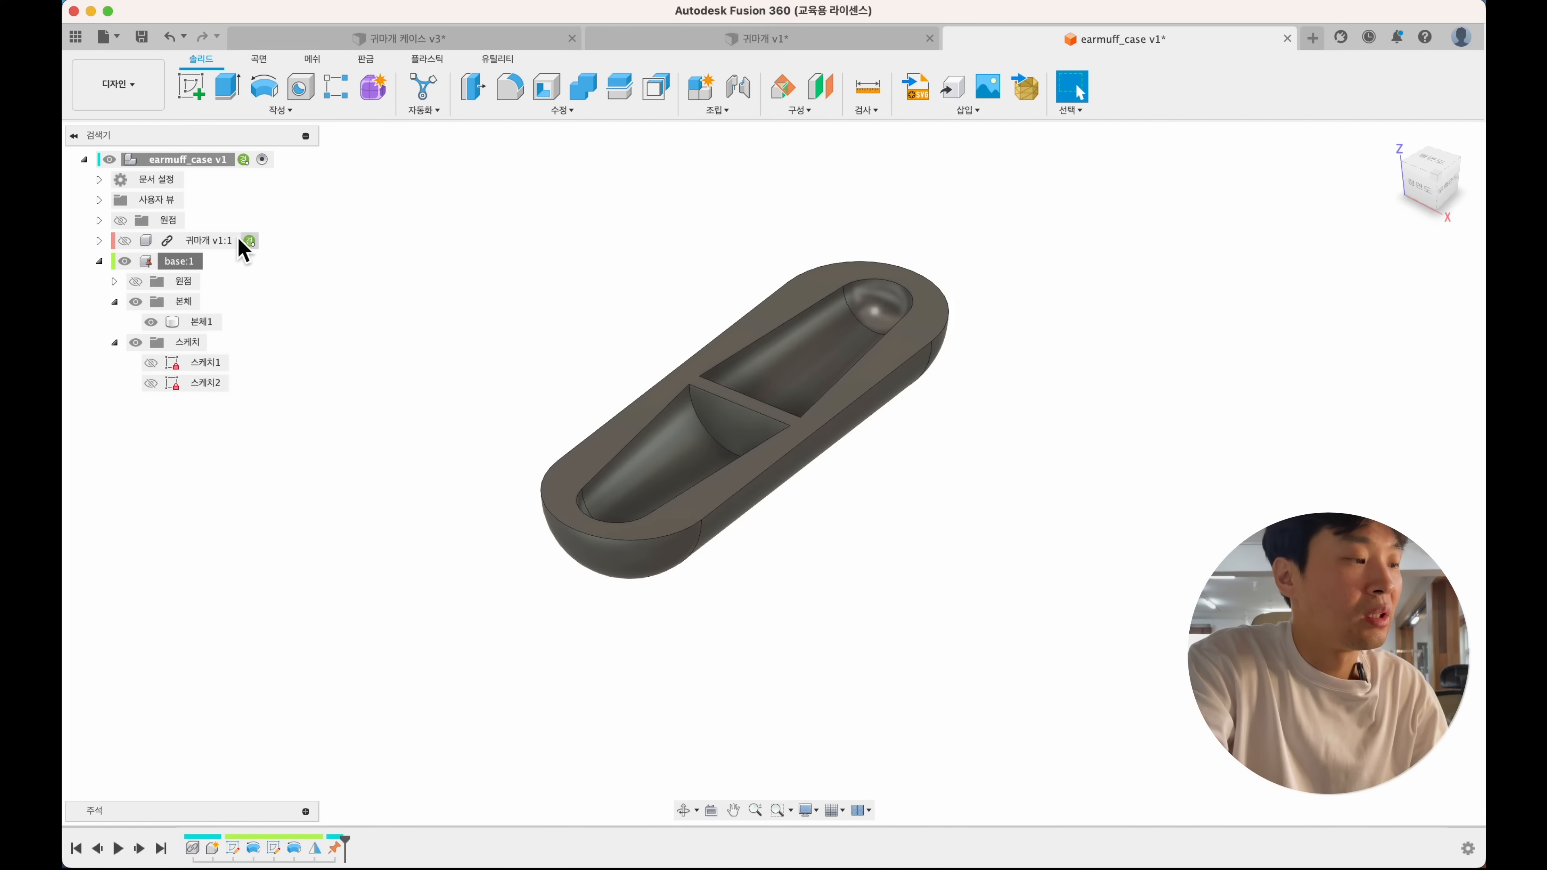
- Show the earplug and join the center of its flat bottom to the flat end wall of one cavity with zero offsets
{"action": "left_click", "coordinate": [124, 241]}
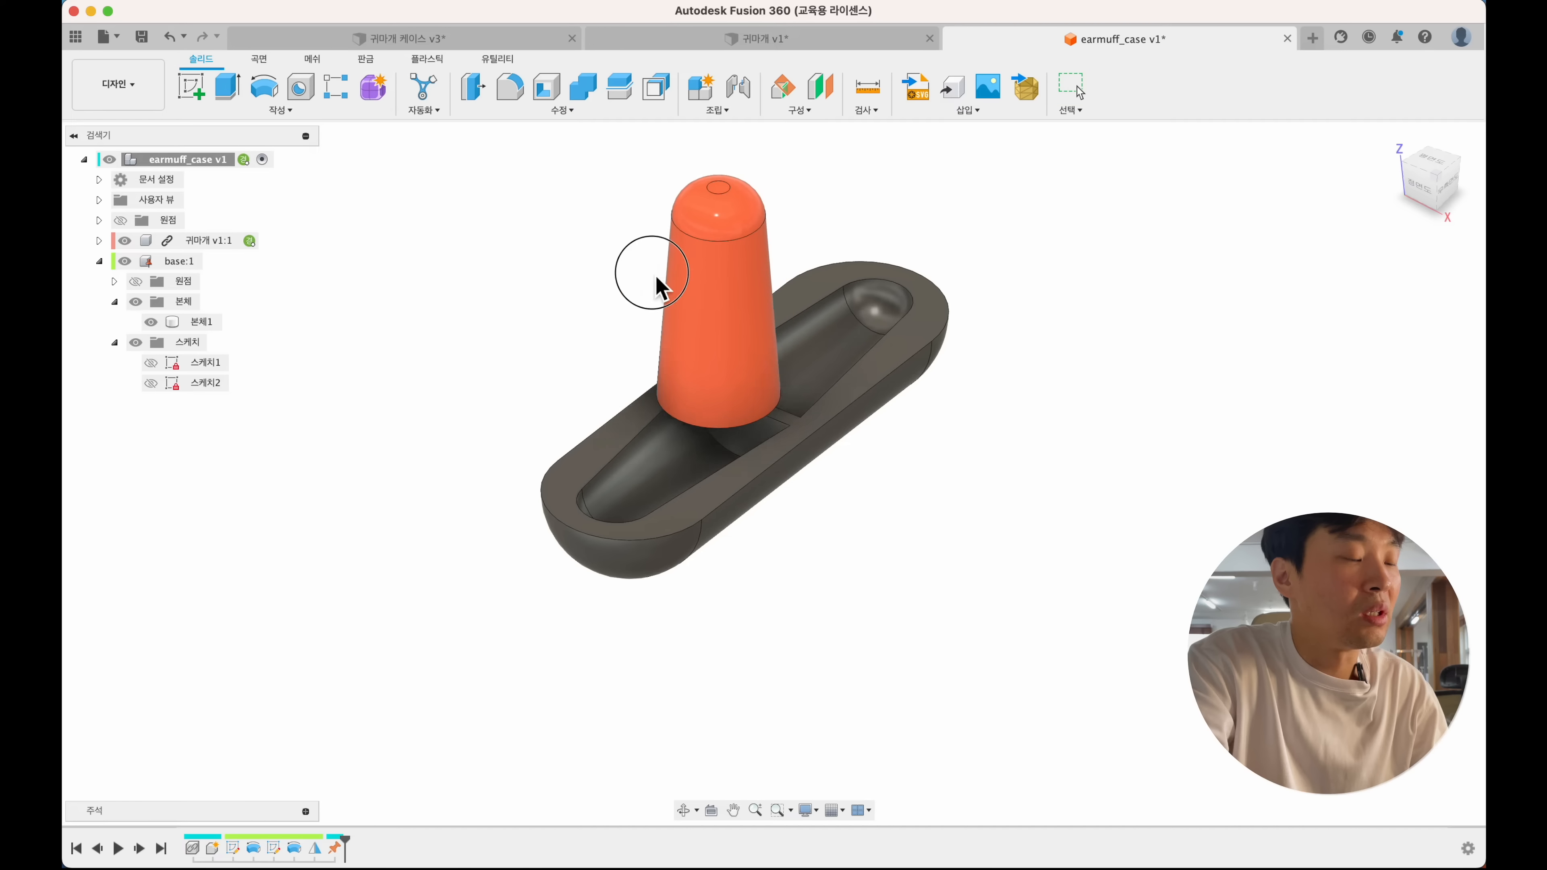
{"action": "left_click_drag", "start_coordinate": [658, 283], "coordinate": [586, 252]}
{"action": "left_click", "coordinate": [738, 92]}
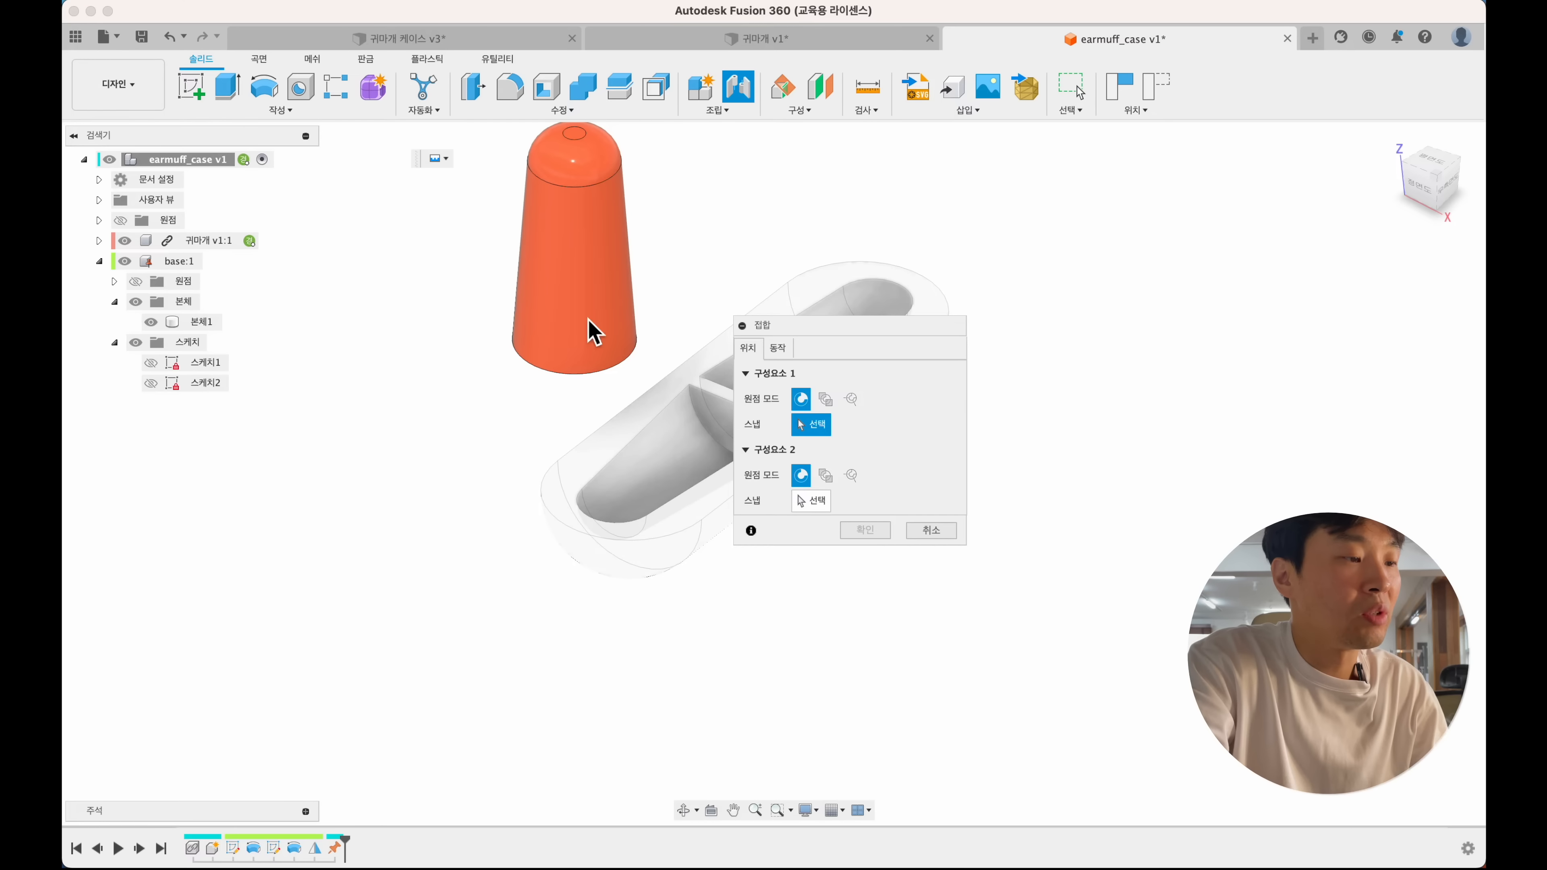
{"action": "left_click", "coordinate": [540, 402]}
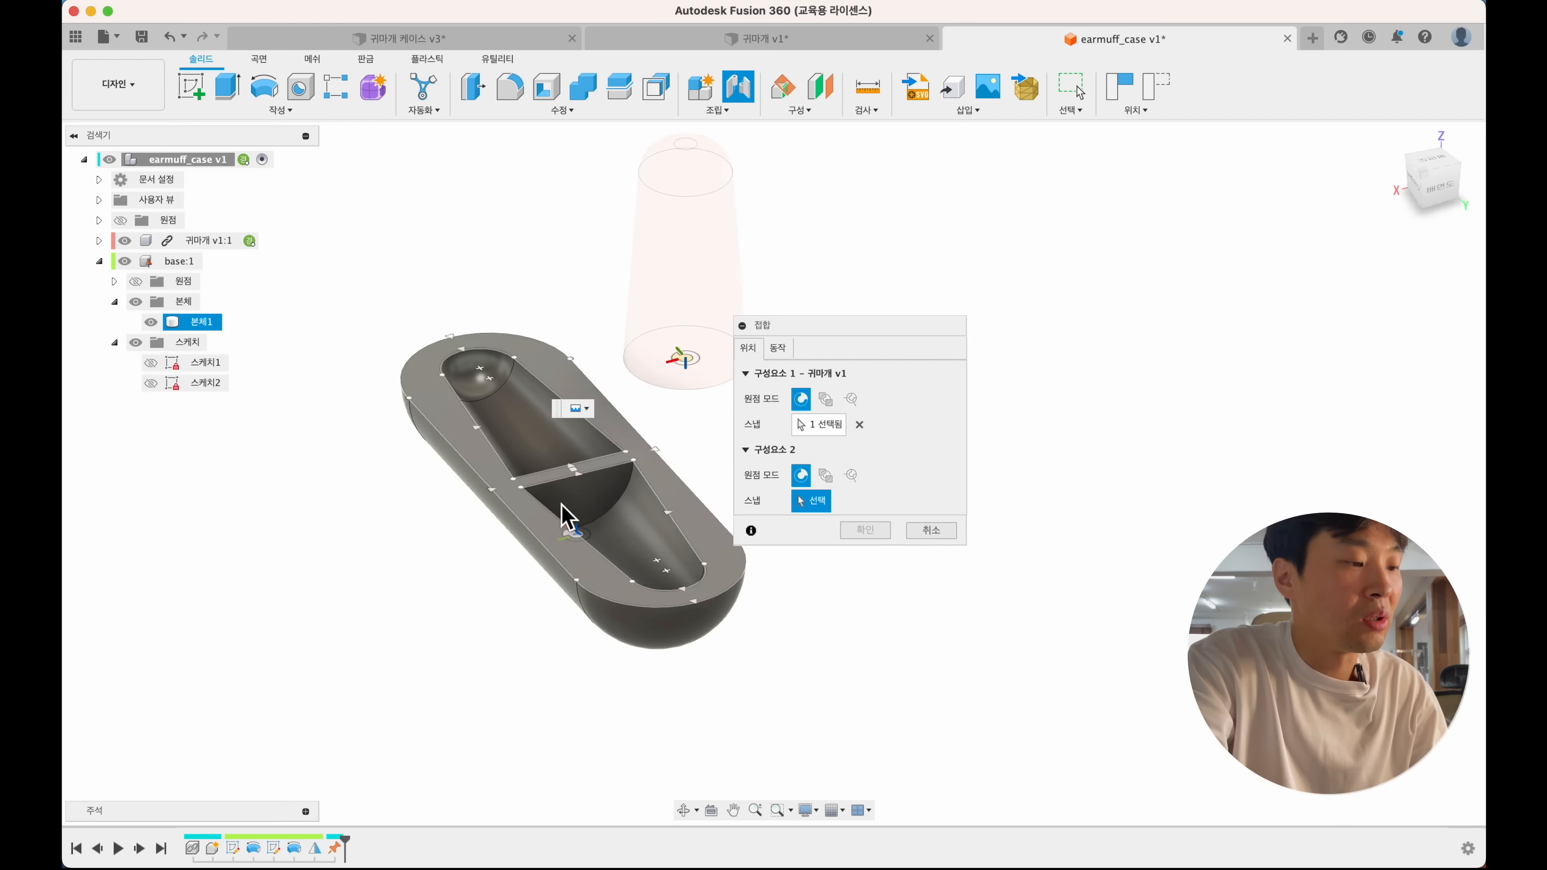
{"action": "left_click", "coordinate": [578, 495]}
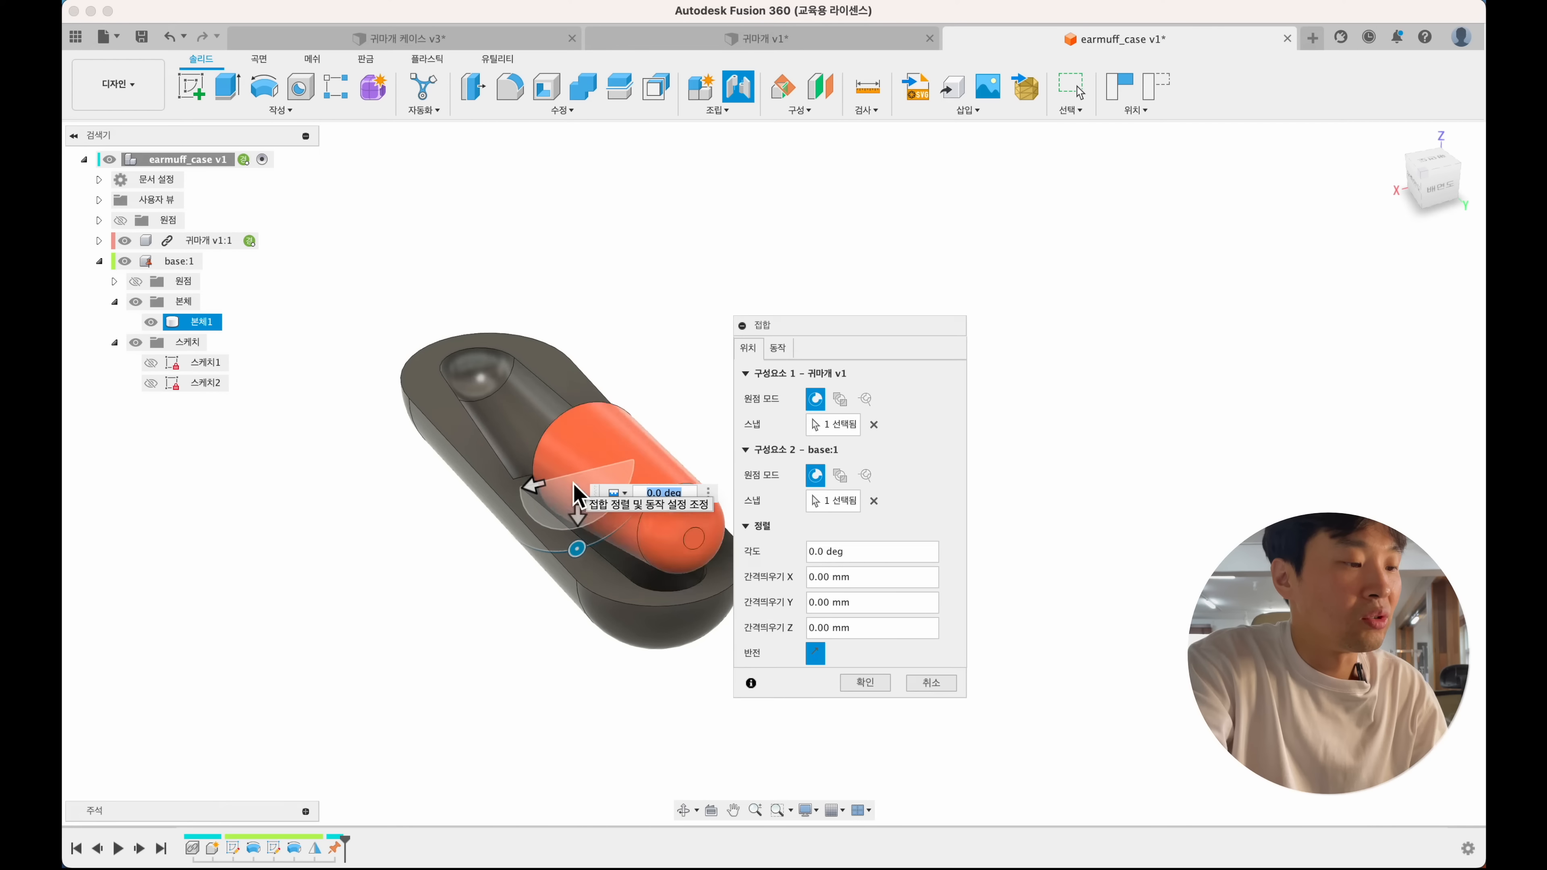
{"action": "left_click", "coordinate": [871, 684]}
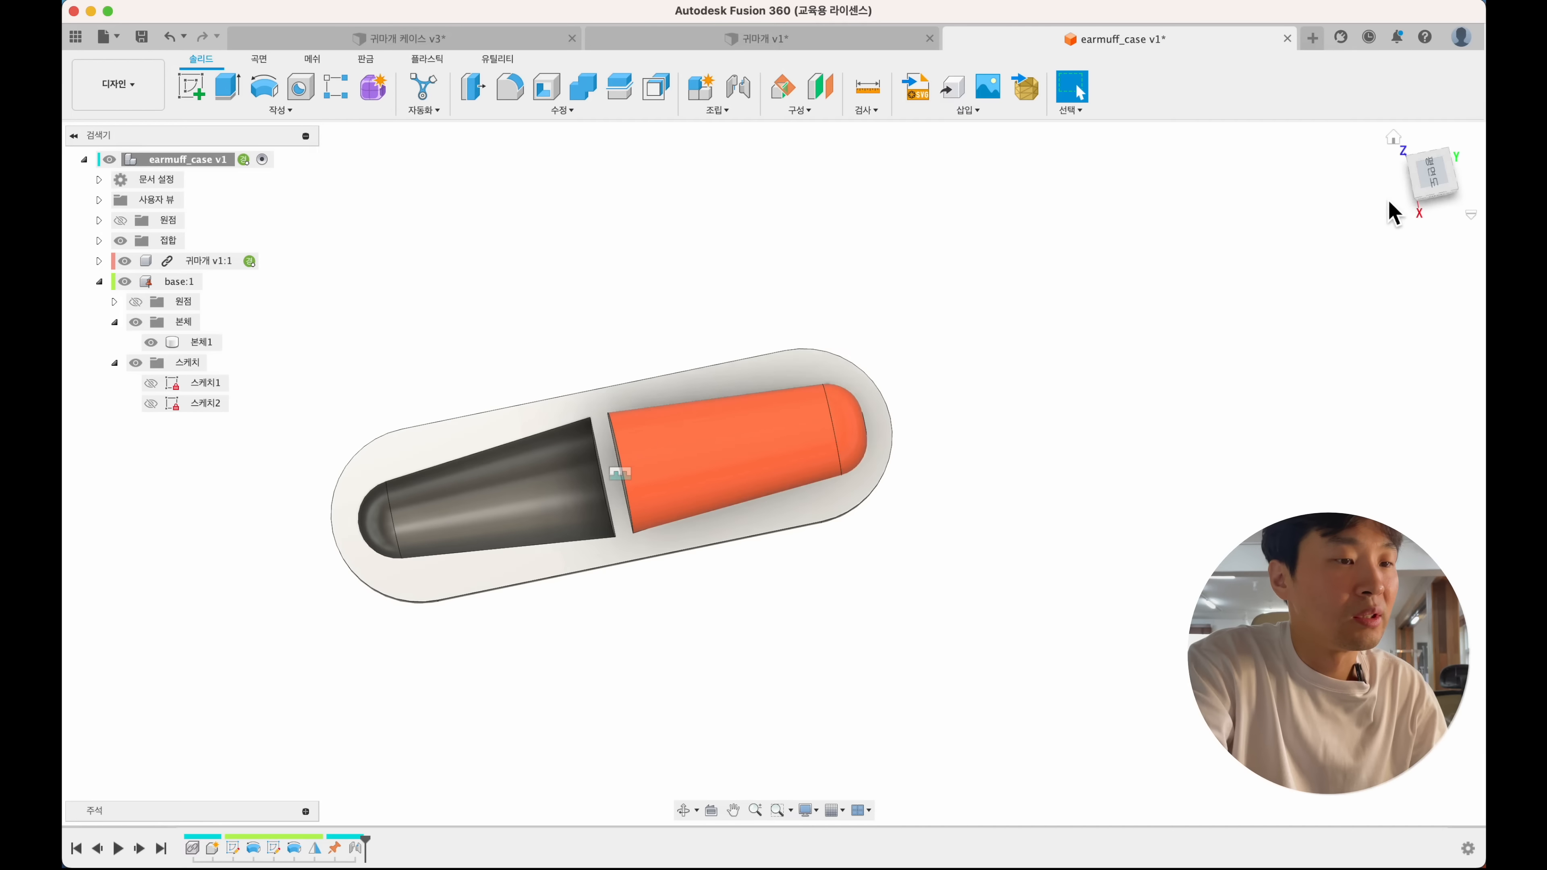
- Compare the earplug with its cavity from above and check the earplug's extrusion settings in the 귀마개 design, returning to earmuff_case
{"action": "left_click", "coordinate": [1453, 183]}
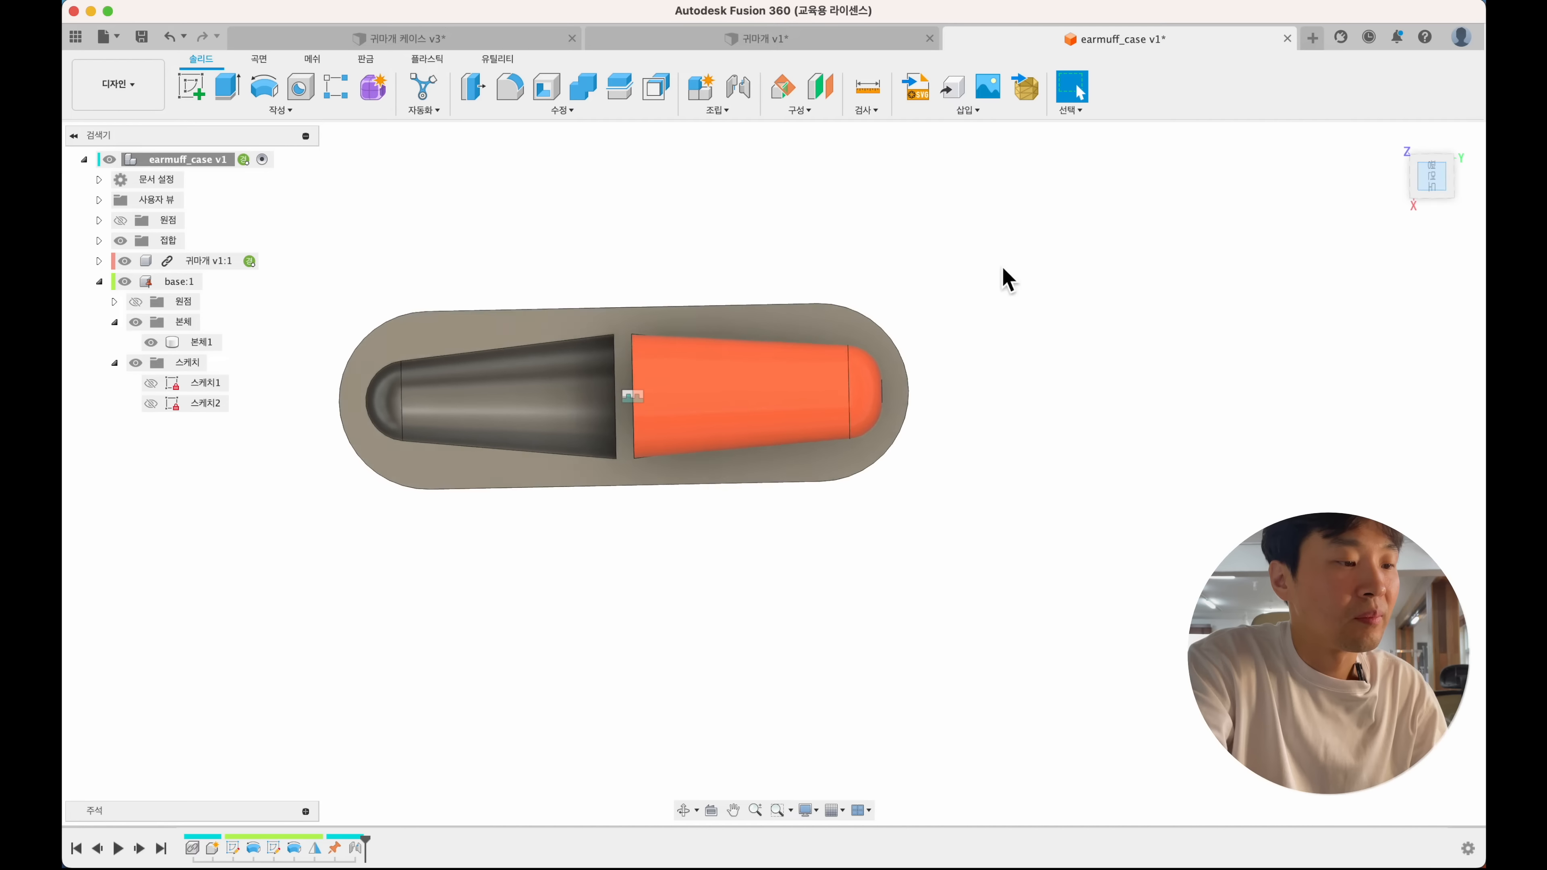
{"action": "left_click", "coordinate": [846, 359]}
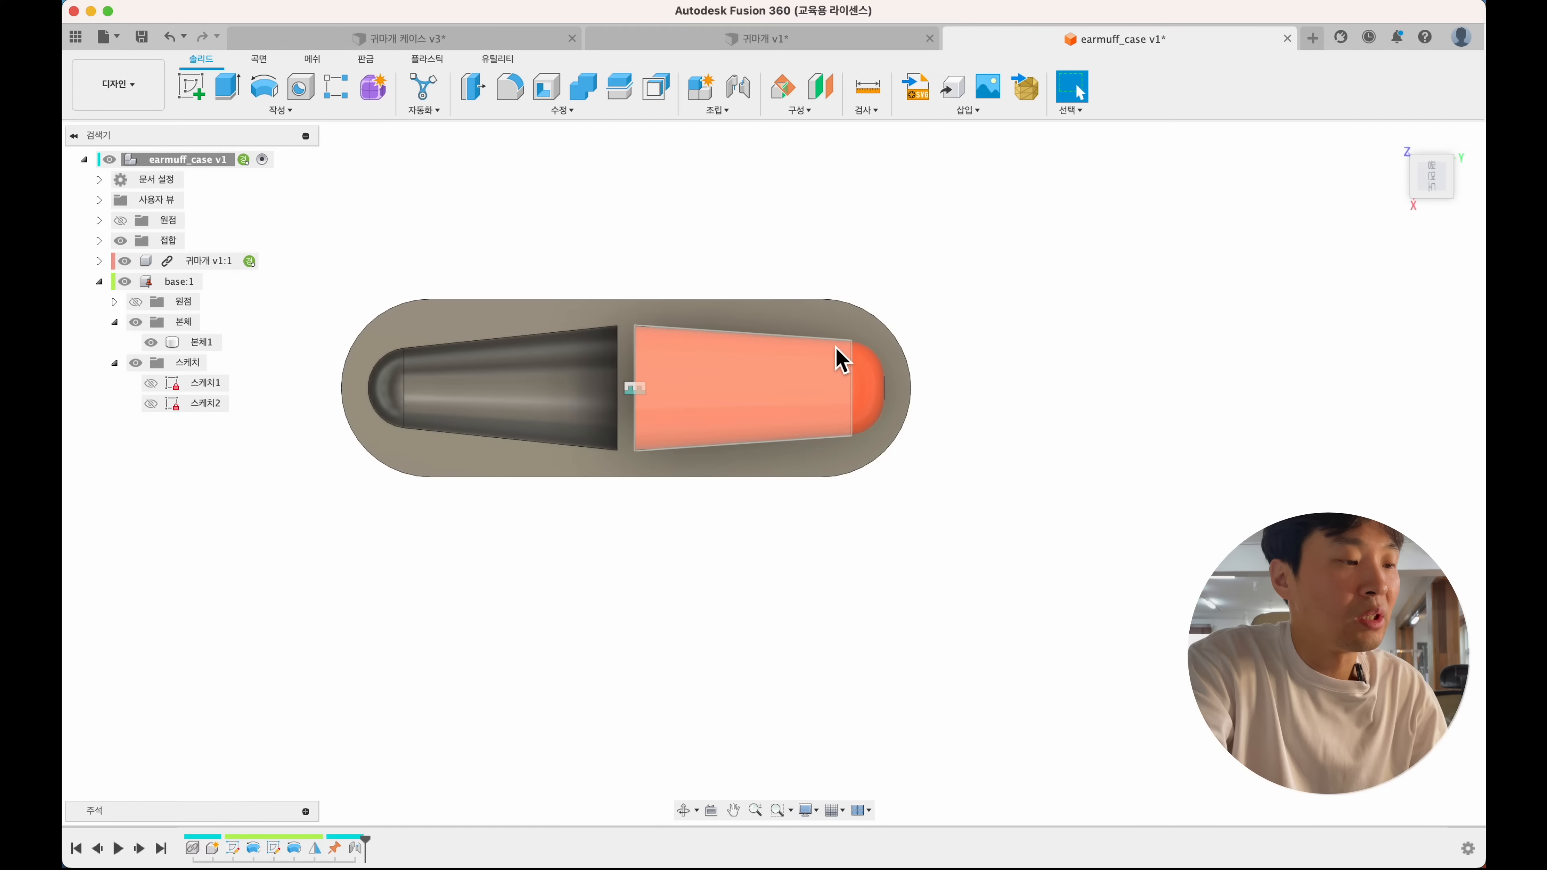
{"action": "left_click", "coordinate": [783, 40]}
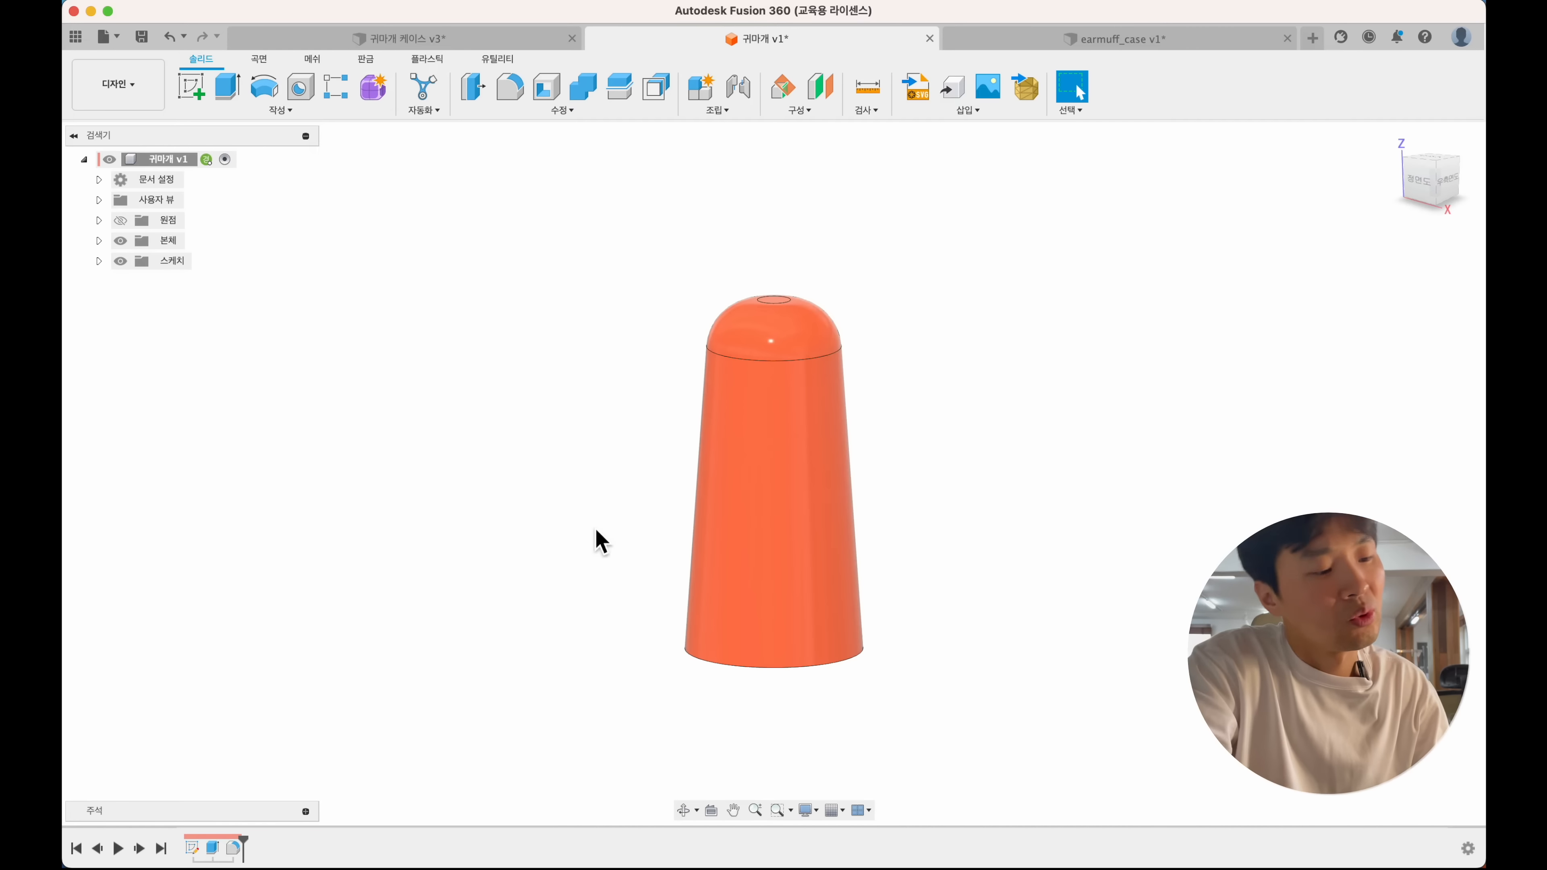
{"action": "double_click", "coordinate": [212, 848]}
{"action": "key", "text": "Return"}
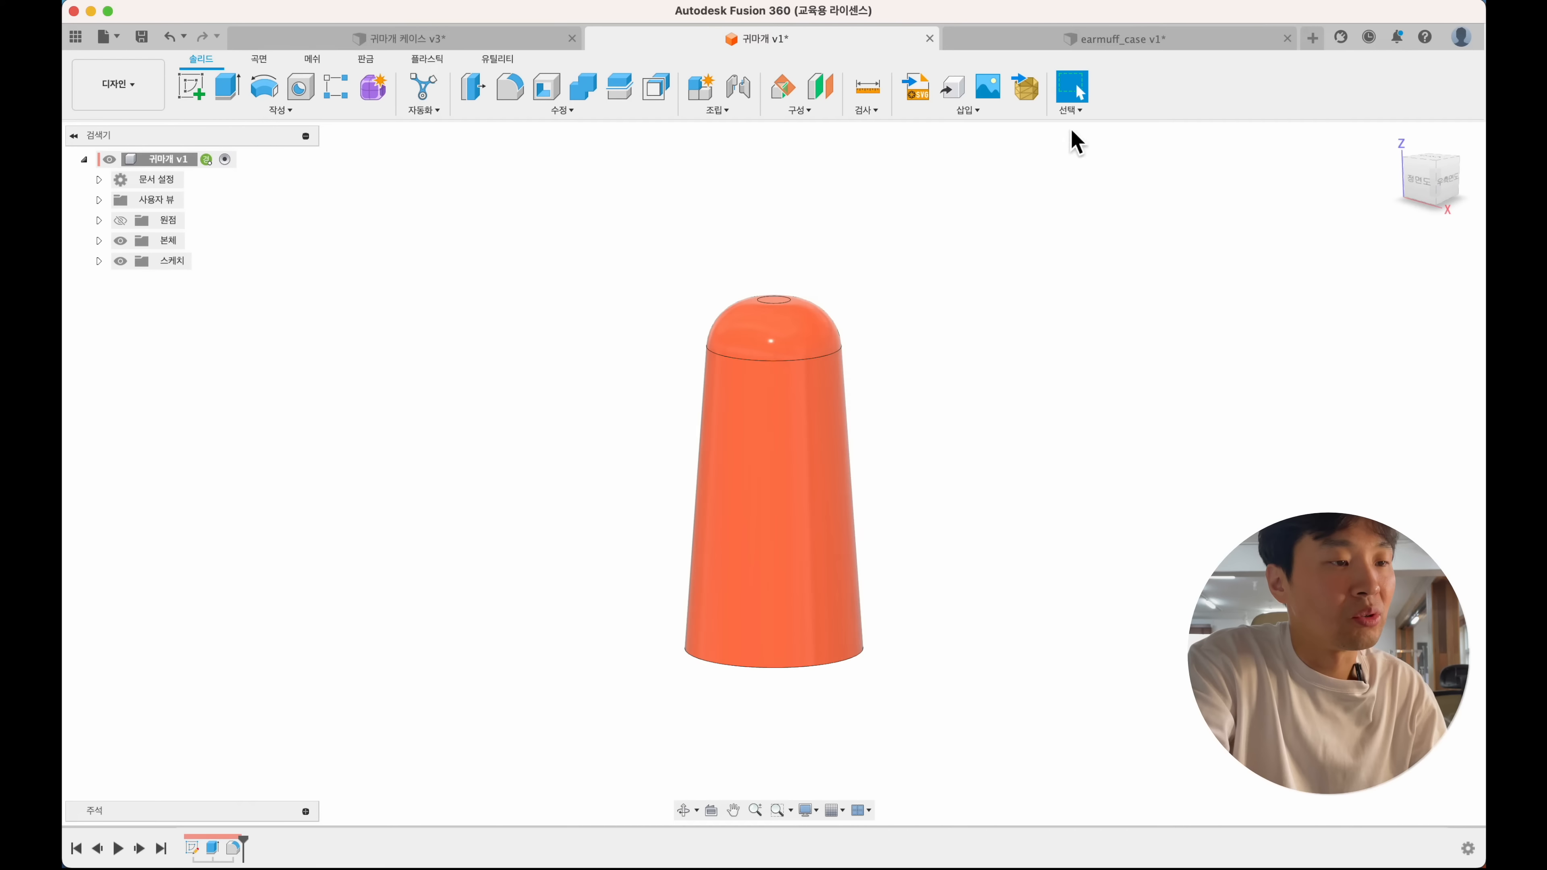
{"action": "left_click", "coordinate": [1129, 40]}
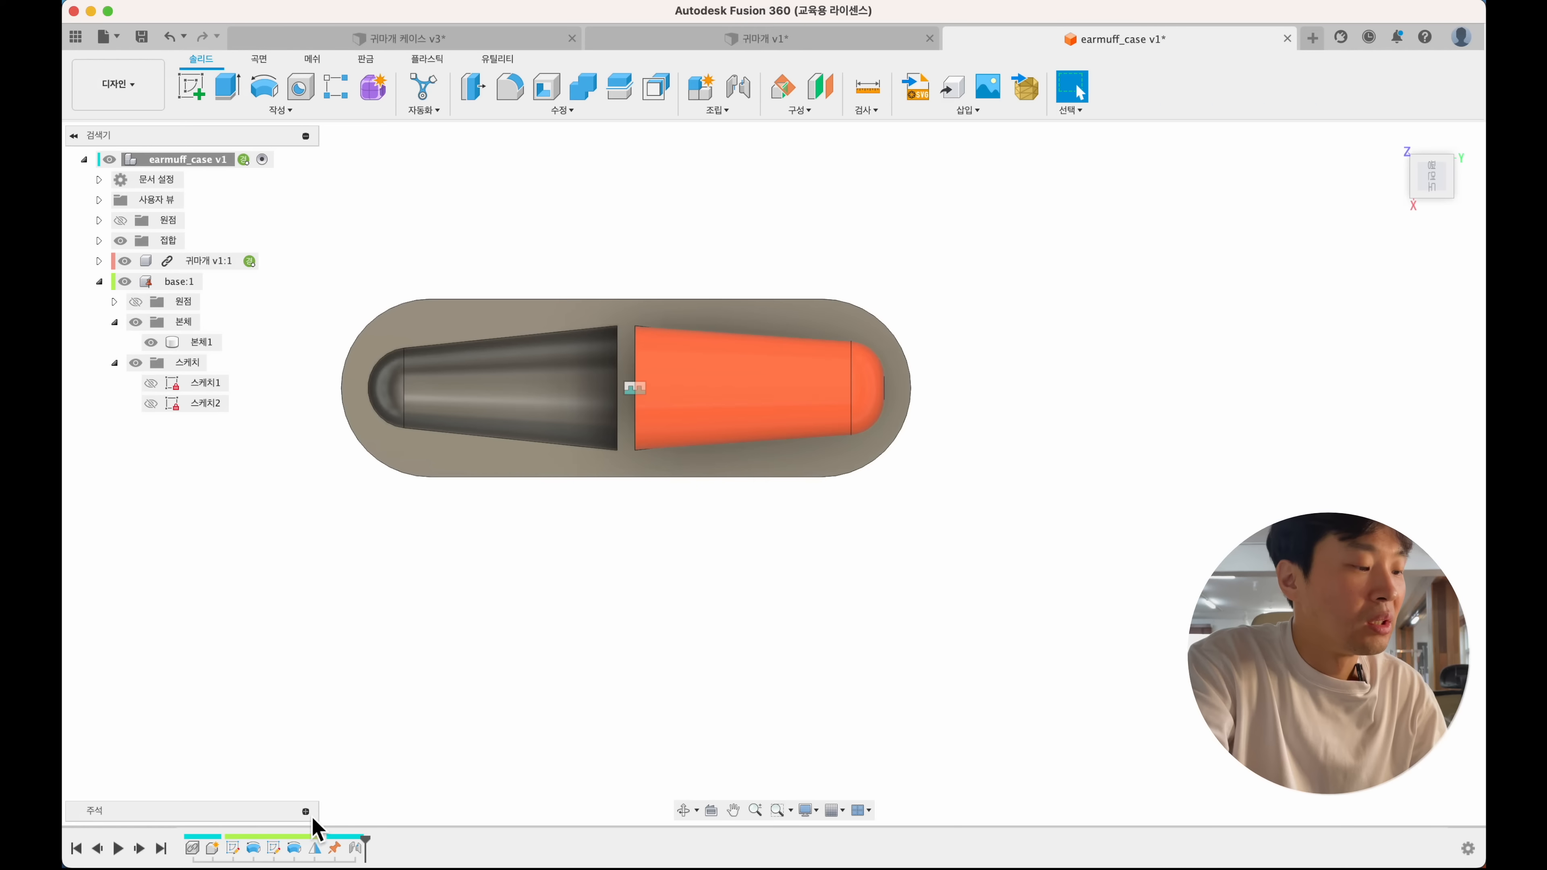
- Edit the cavity profile sketch, set the slanted line's angle to 86 degrees, and finish the sketch
{"action": "double_click", "coordinate": [280, 847]}
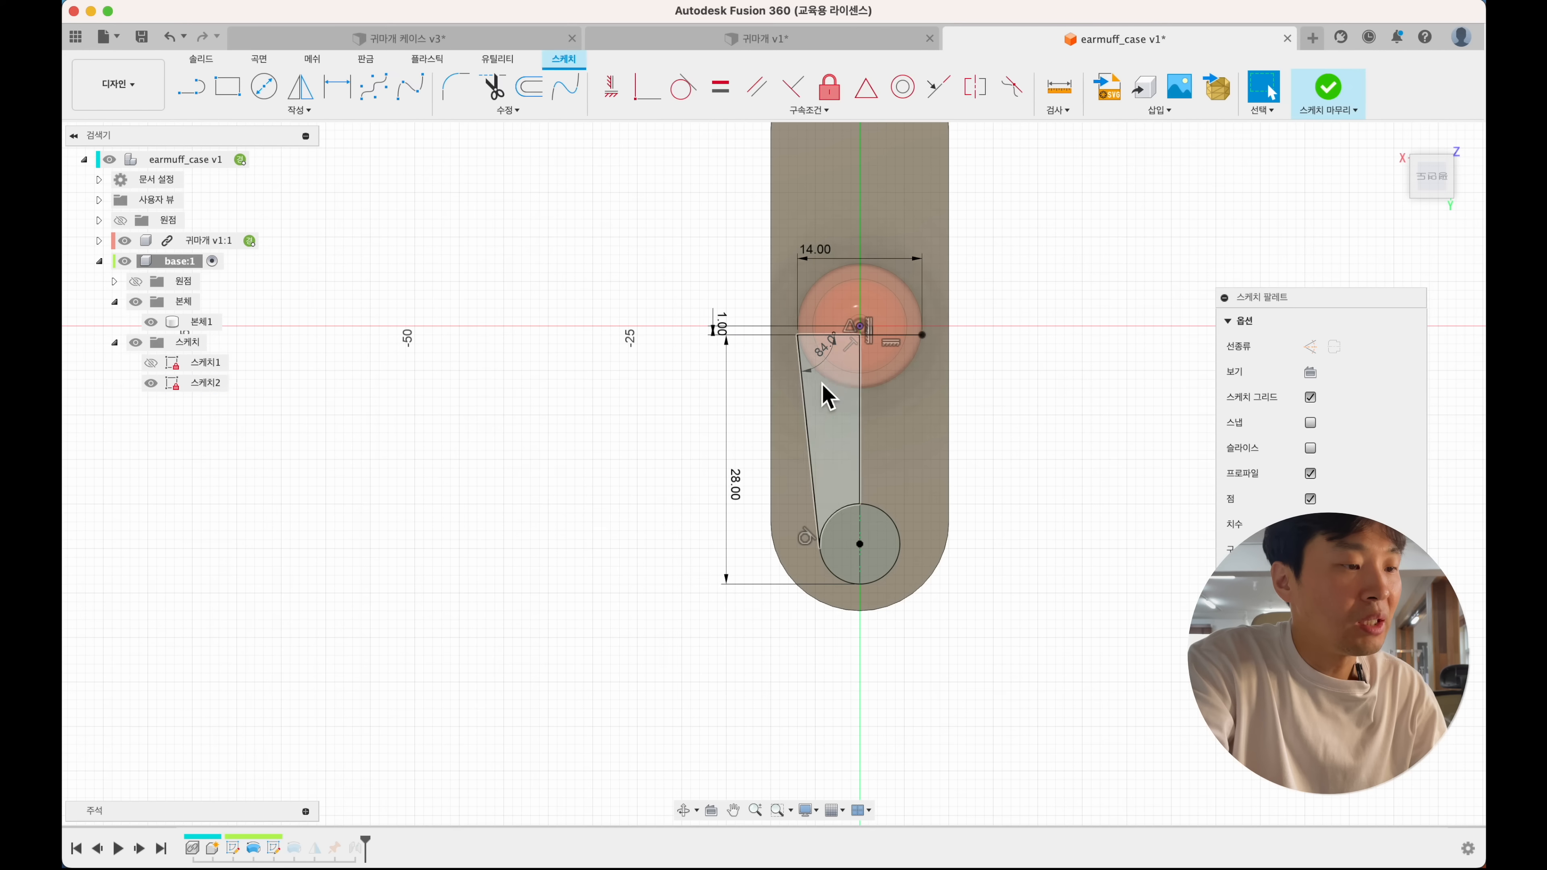
{"action": "double_click", "coordinate": [827, 366]}
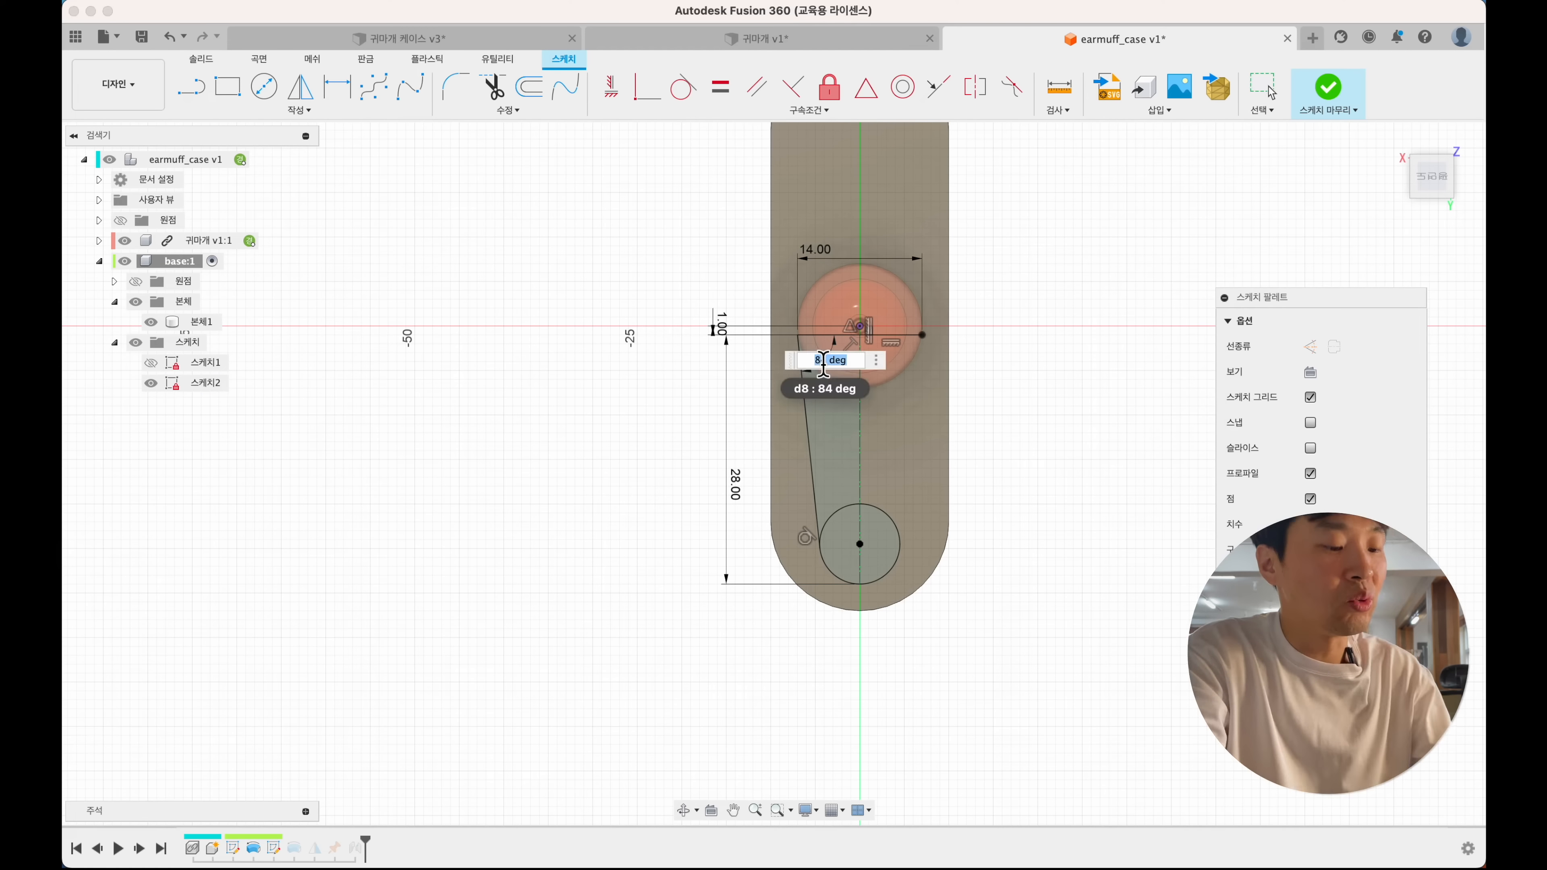
{"action": "key", "text": "Return"}
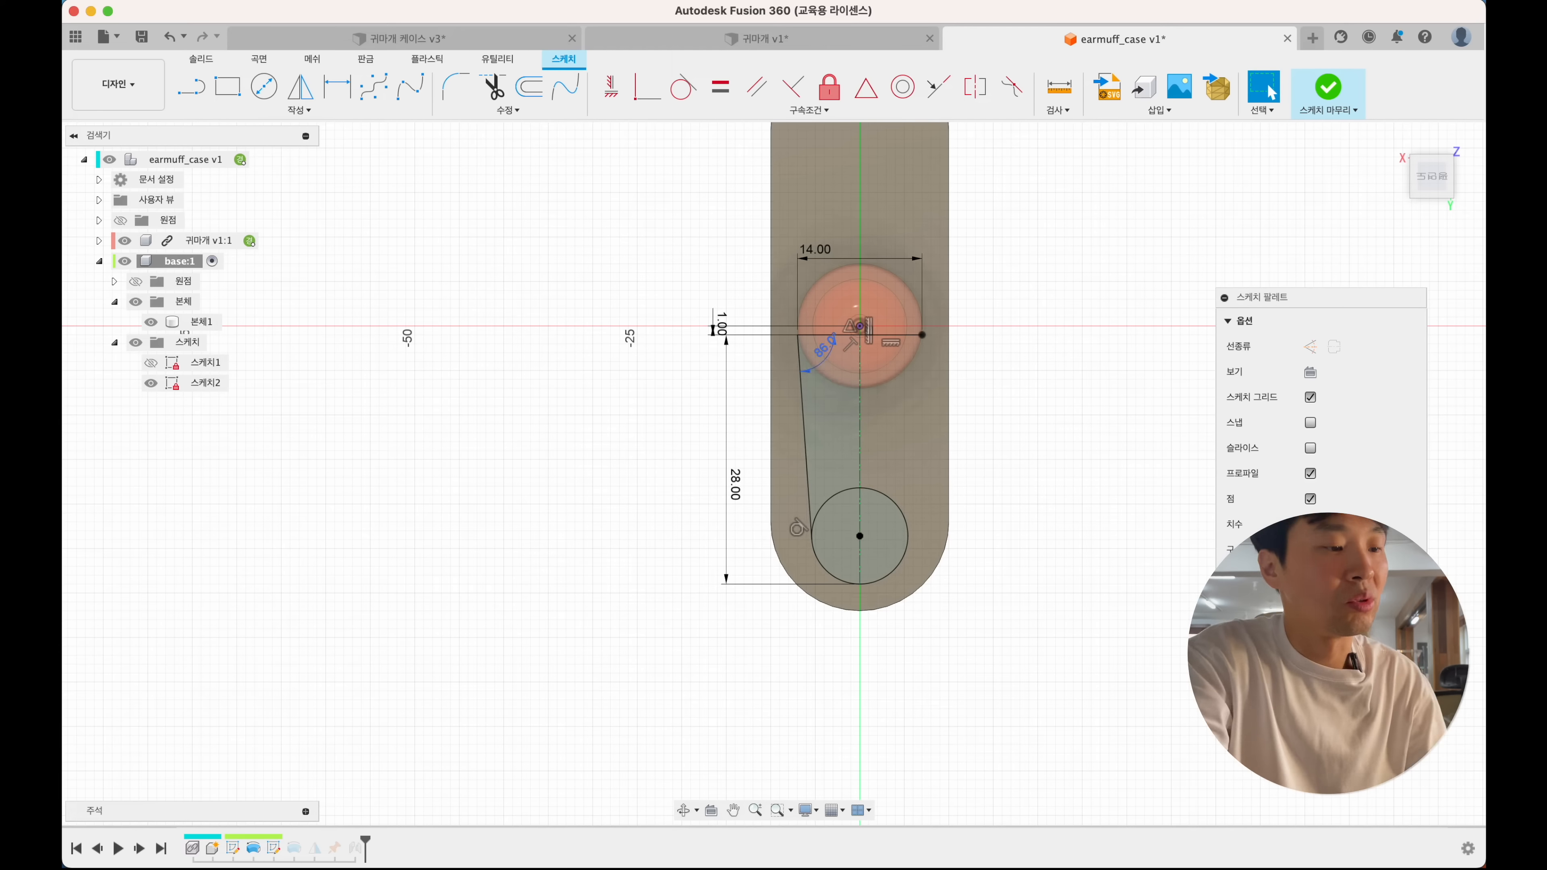
{"action": "left_click", "coordinate": [1327, 111]}
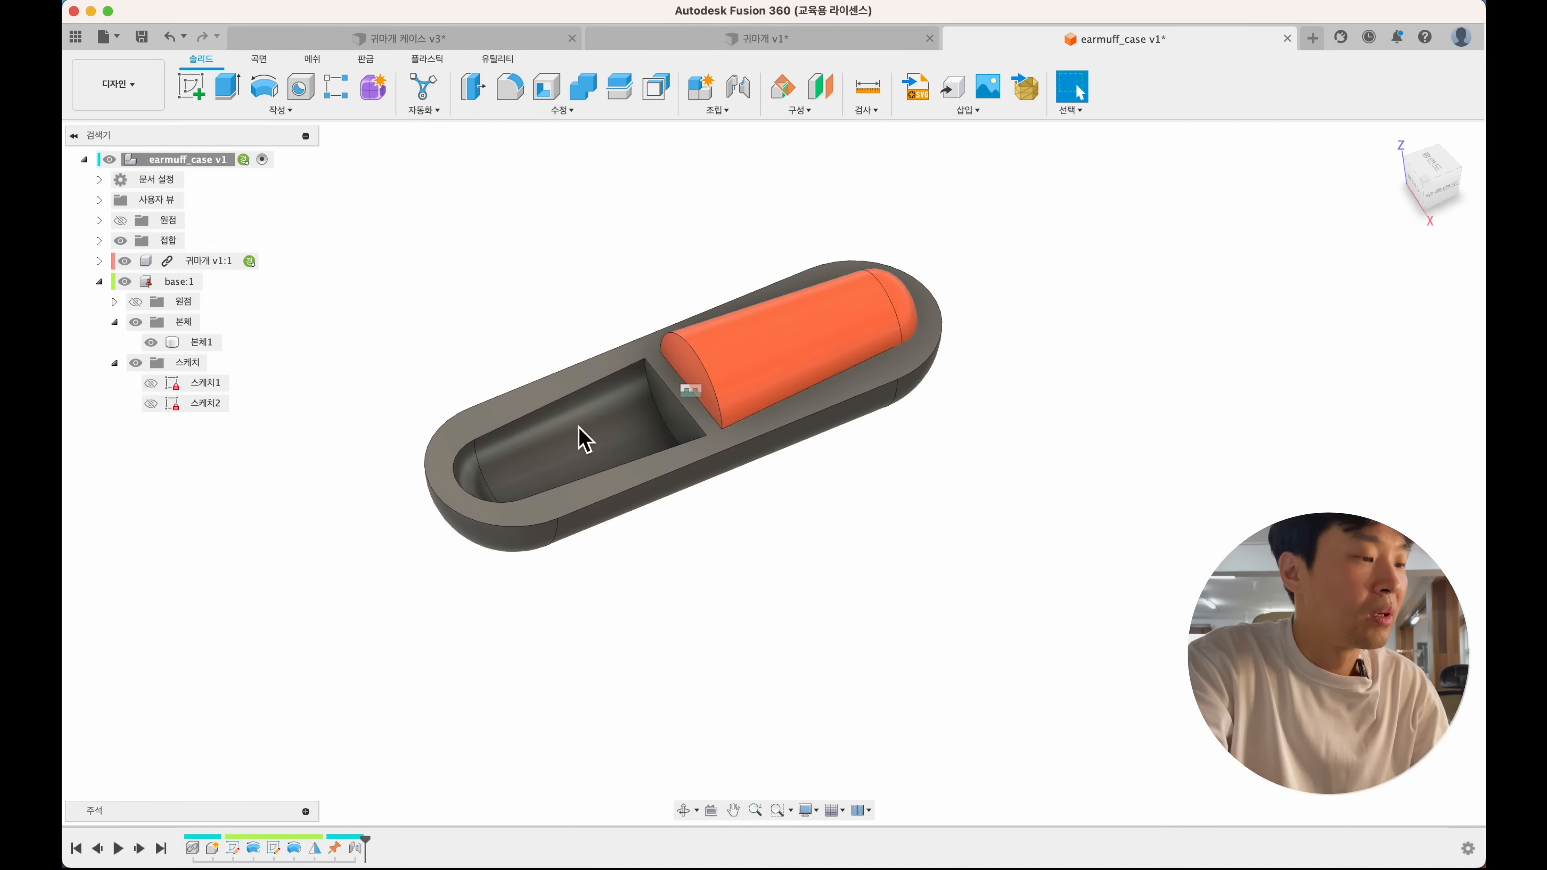
- Duplicate the 귀마개 earplug component in the earmuff_case assembly
{"action": "left_click", "coordinate": [201, 262]}
{"action": "left_click", "coordinate": [99, 282]}
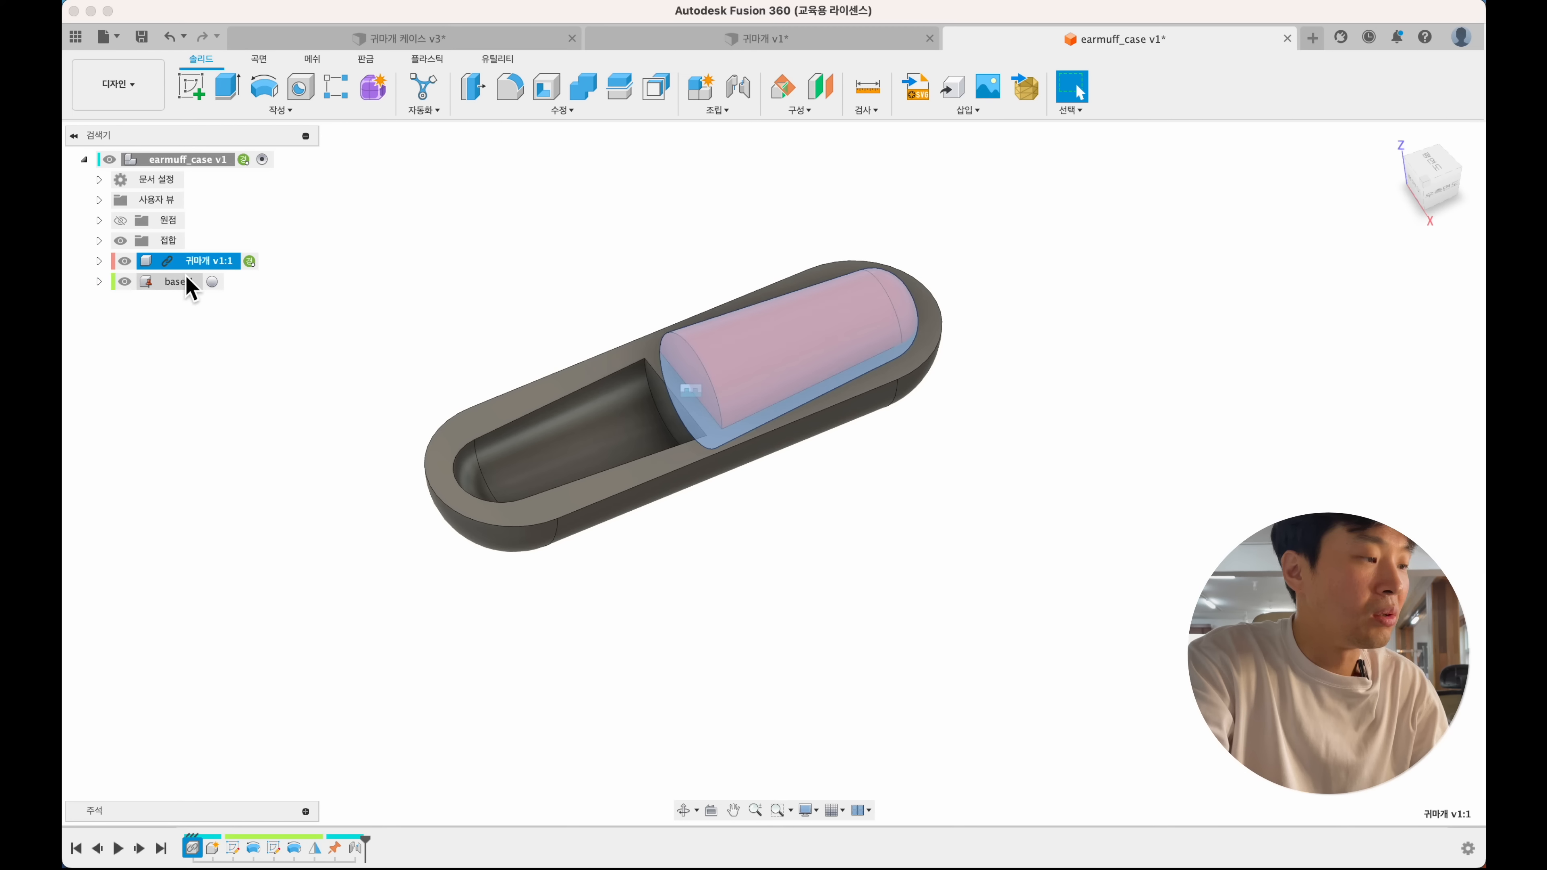
{"action": "key", "text": "super+c"}
{"action": "key", "text": "super+v"}
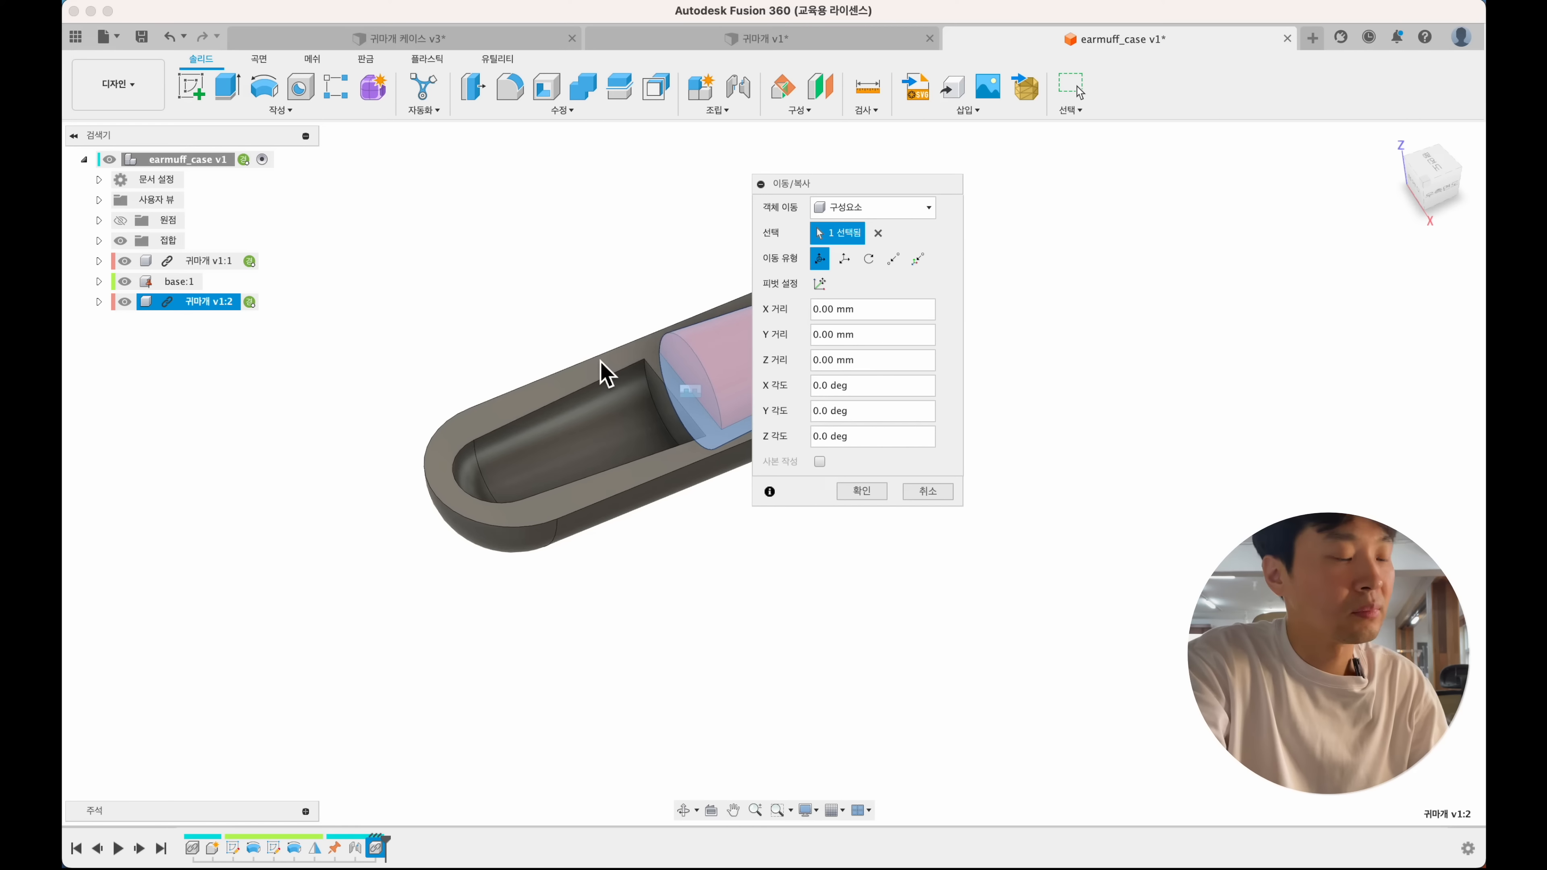
- Move the copied earplug beside the case, about -28.3 mm in X and -16.5 mm in Z, and rotate it -180 degrees about Y
{"action": "scroll", "coordinate": [600, 368], "scroll_direction": "up", "scroll_amount": 3}
{"action": "middle_click_drag", "start_coordinate": [597, 358], "coordinate": [588, 361], "text": "shift"}
{"action": "scroll", "coordinate": [590, 361], "scroll_direction": "down", "scroll_amount": 3}
{"action": "scroll", "coordinate": [610, 378], "scroll_direction": "right", "scroll_amount": 2}
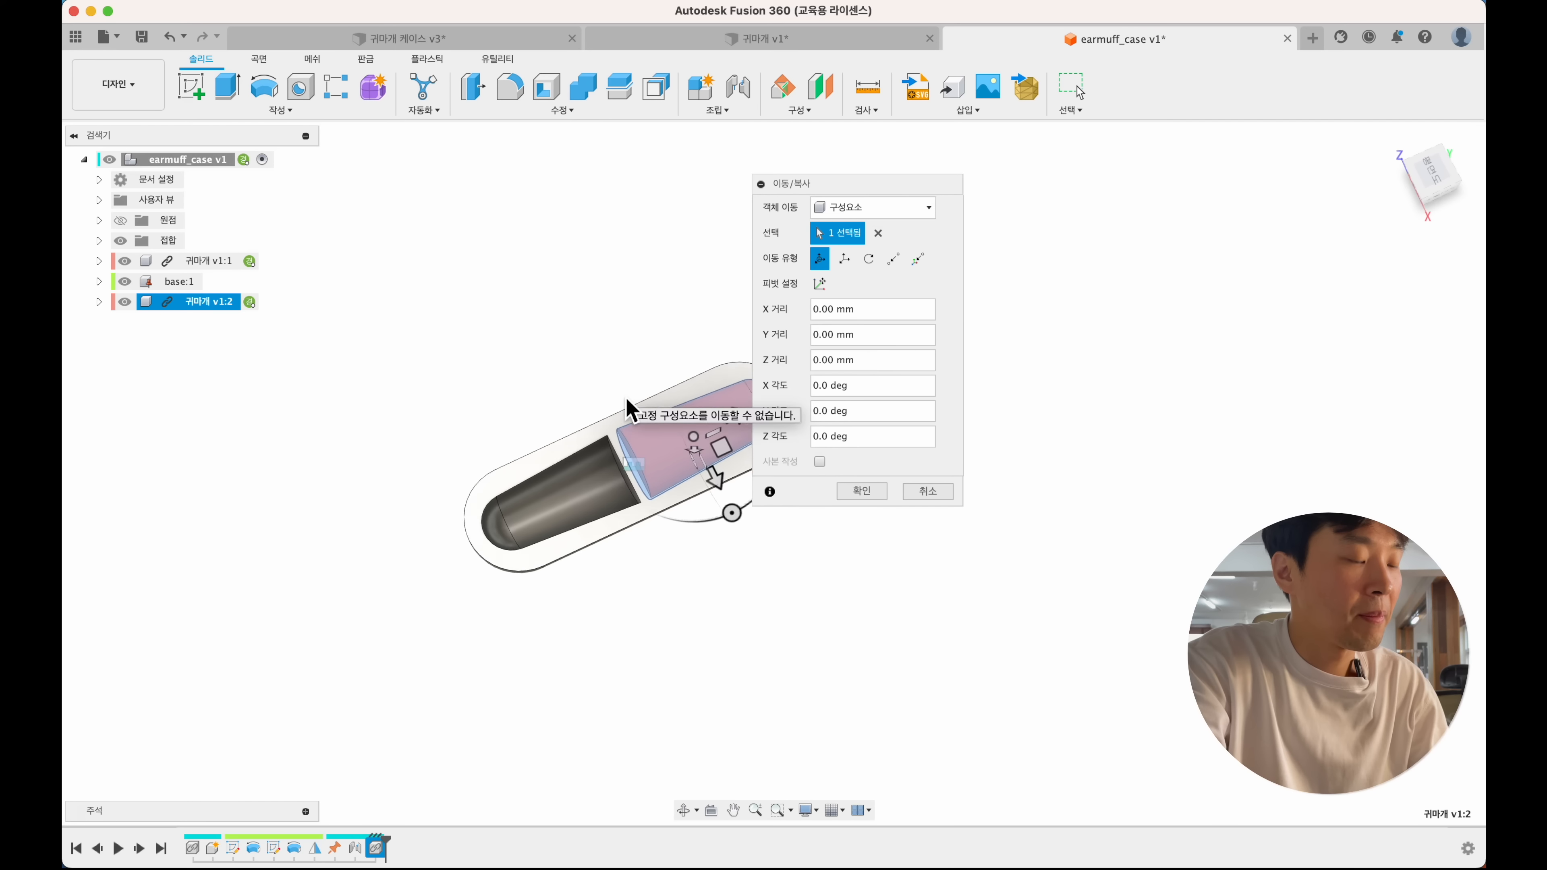
{"action": "left_click_drag", "start_coordinate": [687, 473], "coordinate": [551, 348]}
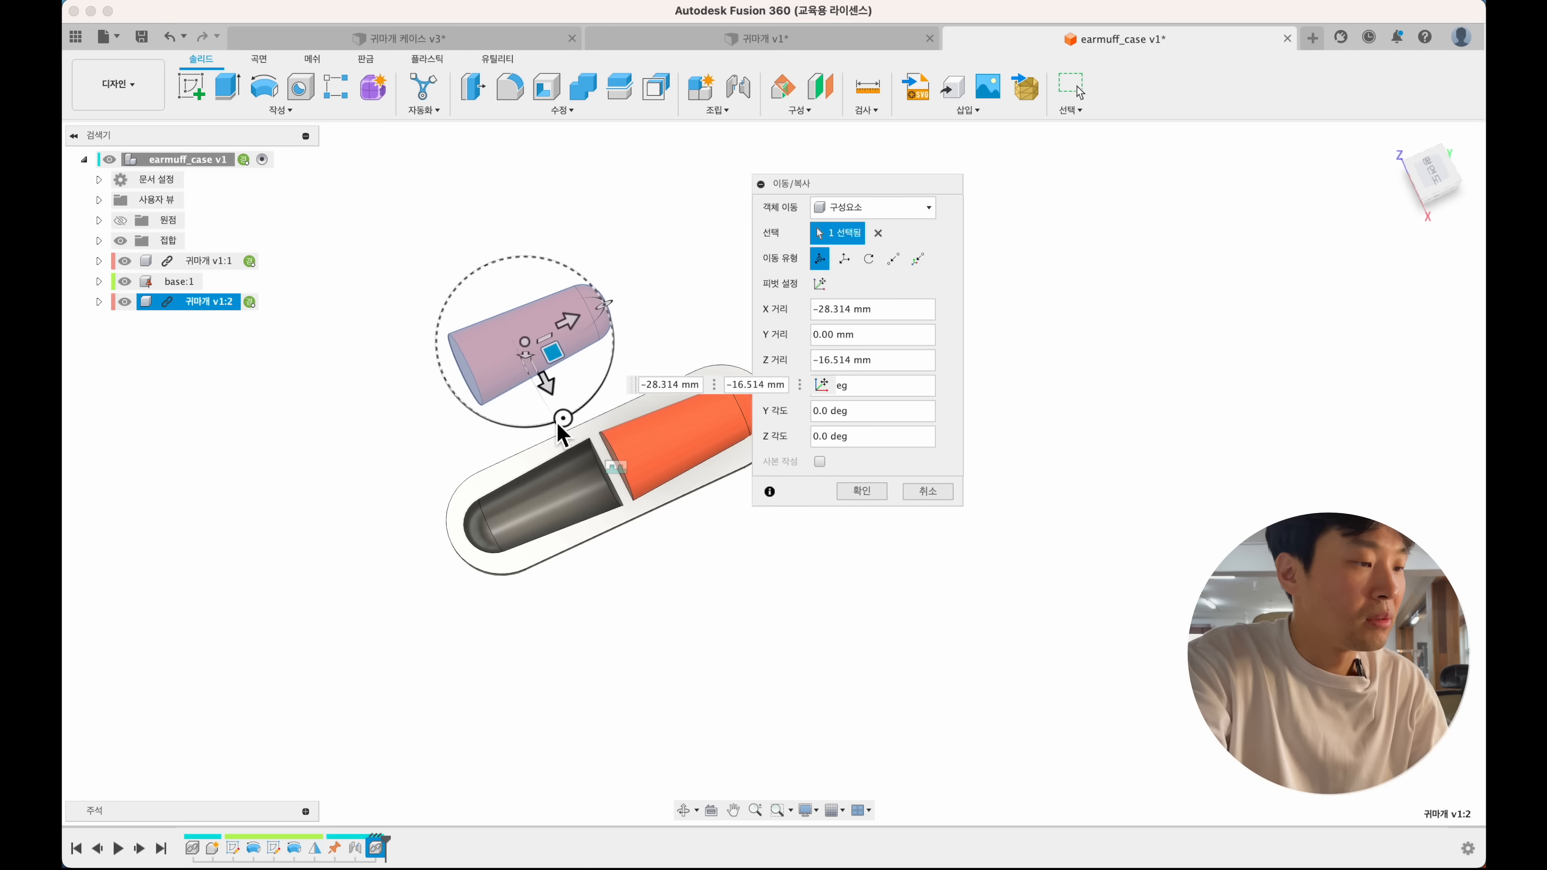
{"action": "left_click_drag", "start_coordinate": [576, 424], "coordinate": [524, 334]}
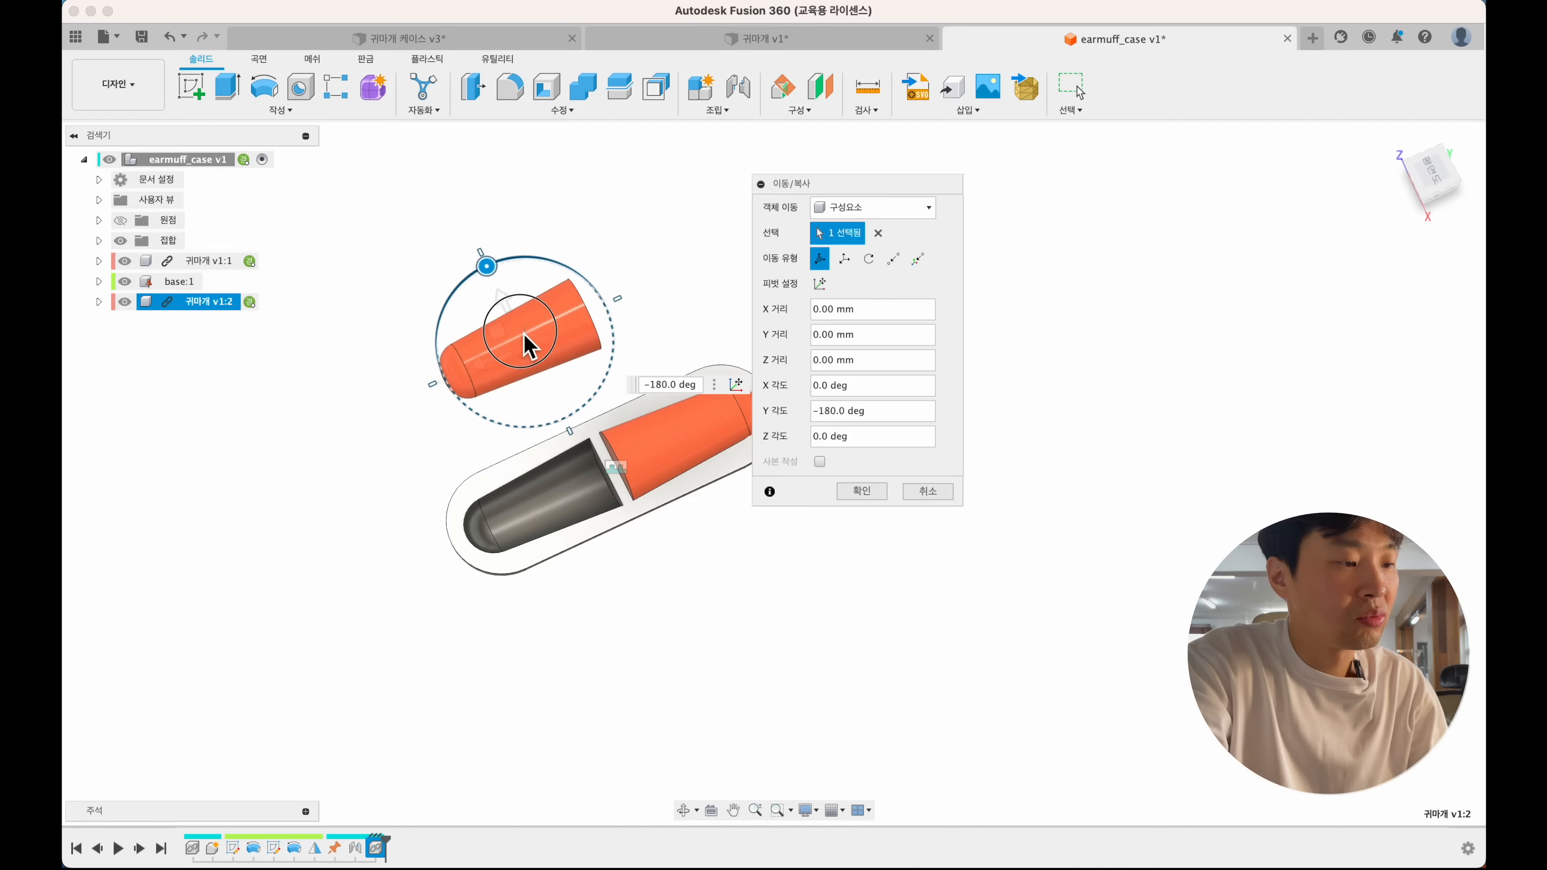
{"action": "left_click", "coordinate": [861, 487]}
- Join the center of the copied earplug's flat bottom to the empty cavity's flat end wall, at 180 degrees with zero offsets
{"action": "middle_click_drag", "start_coordinate": [741, 616], "coordinate": [744, 594], "text": "shift"}
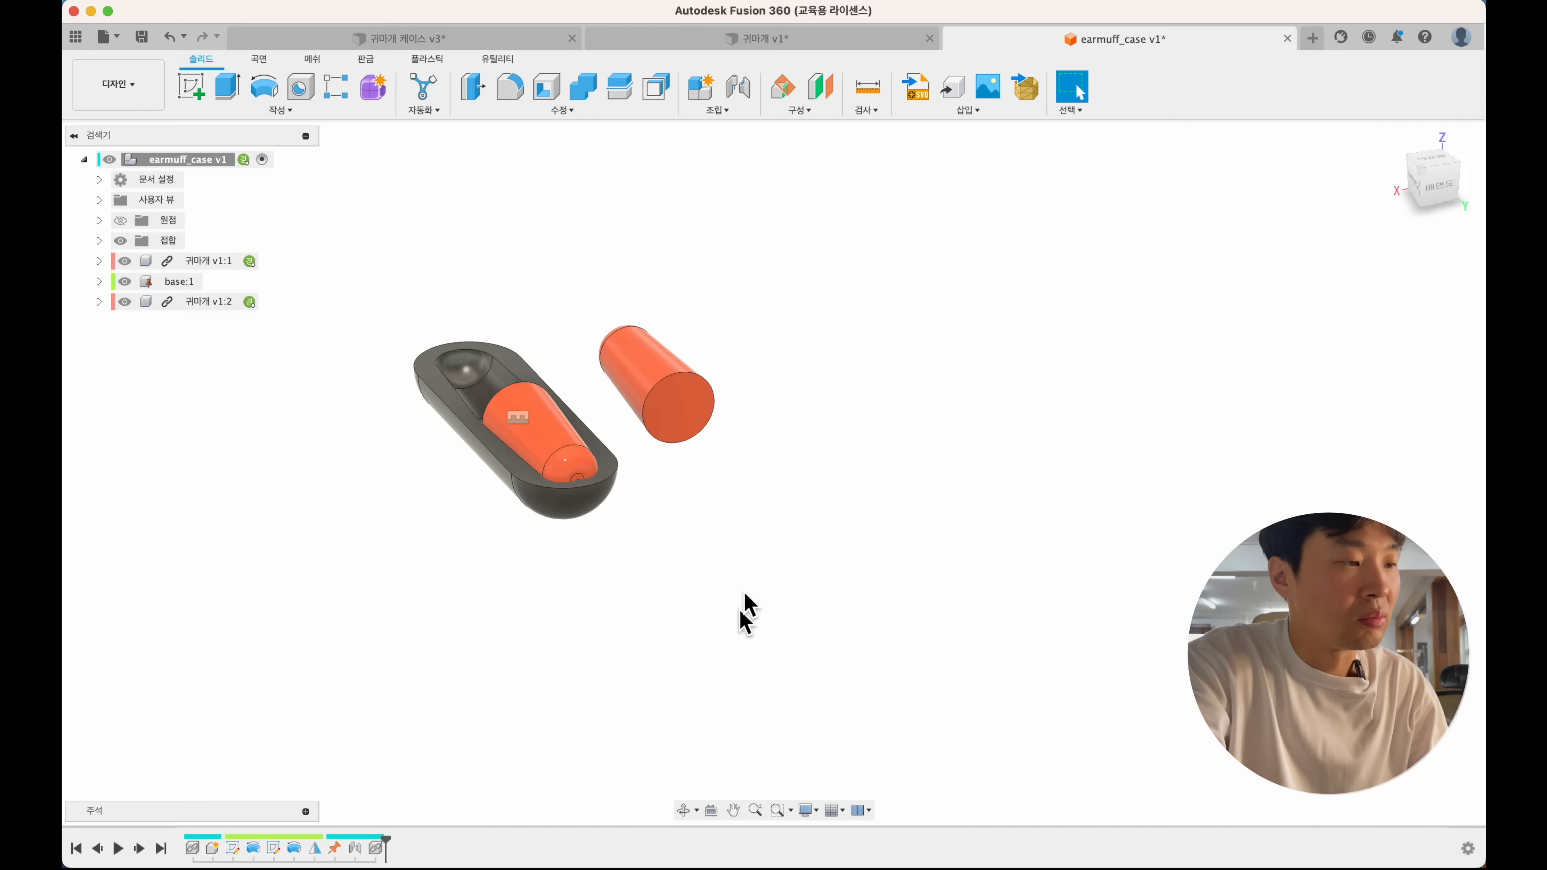
{"action": "left_click", "coordinate": [741, 91]}
{"action": "left_click", "coordinate": [690, 421]}
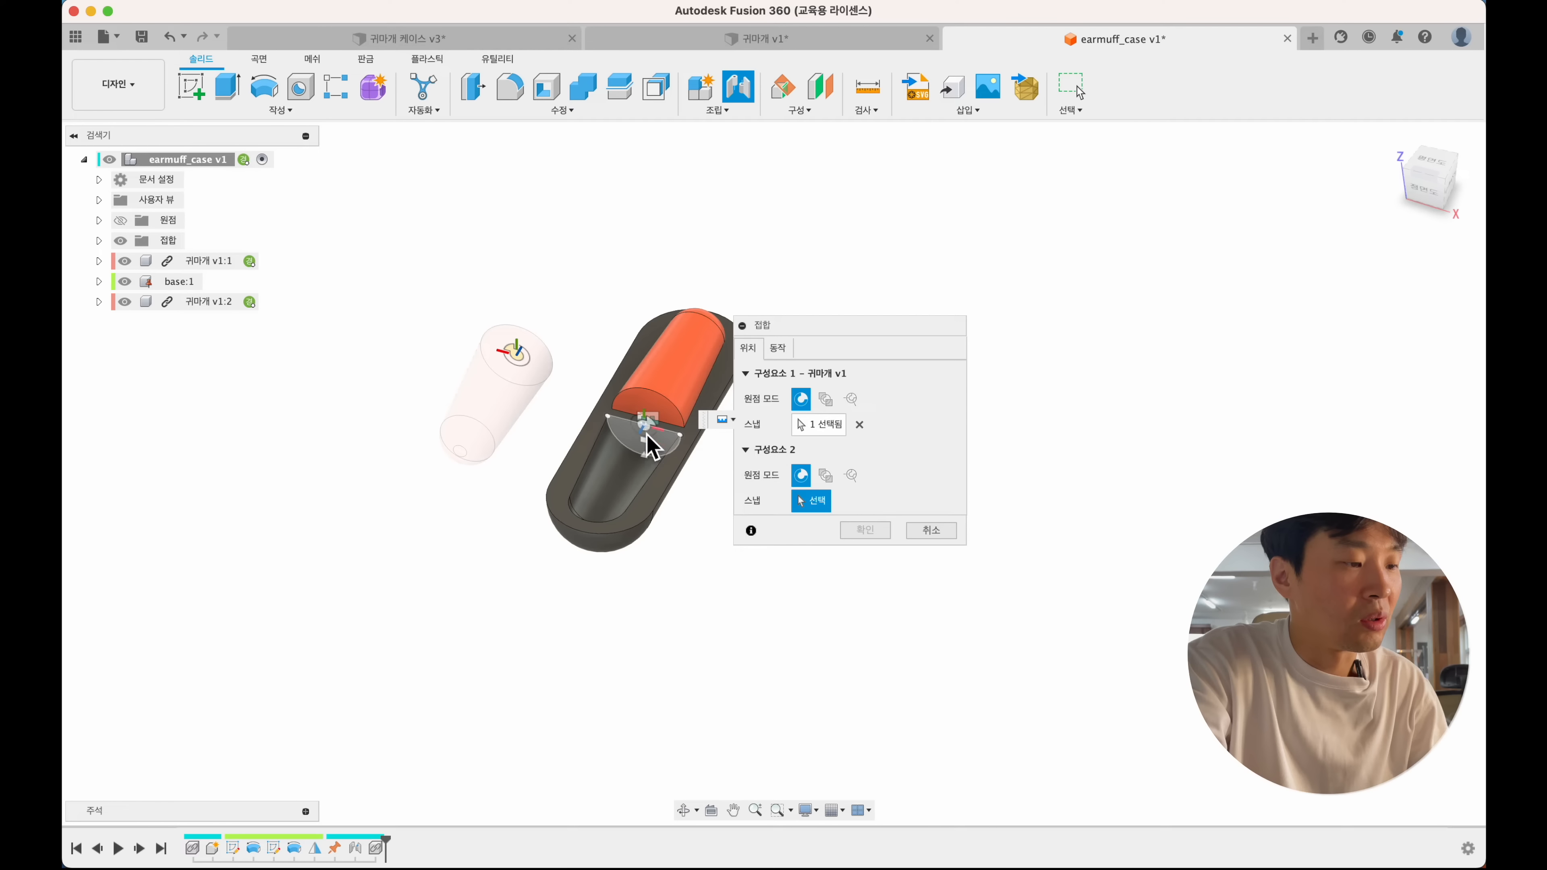
{"action": "left_click", "coordinate": [644, 430]}
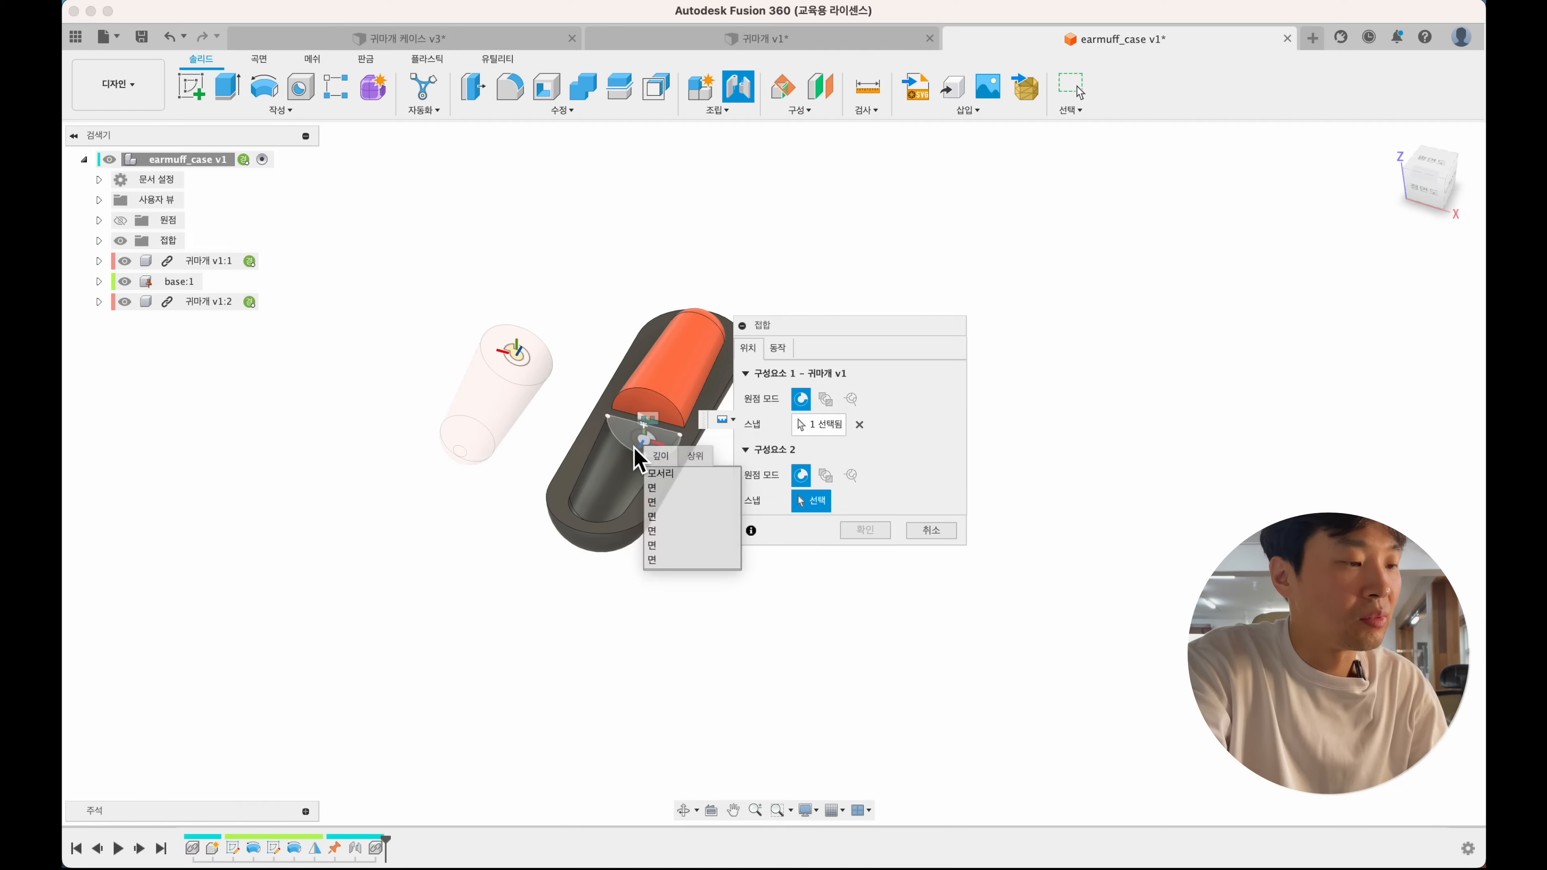
{"action": "scroll", "coordinate": [646, 443], "scroll_direction": "up", "scroll_amount": 5}
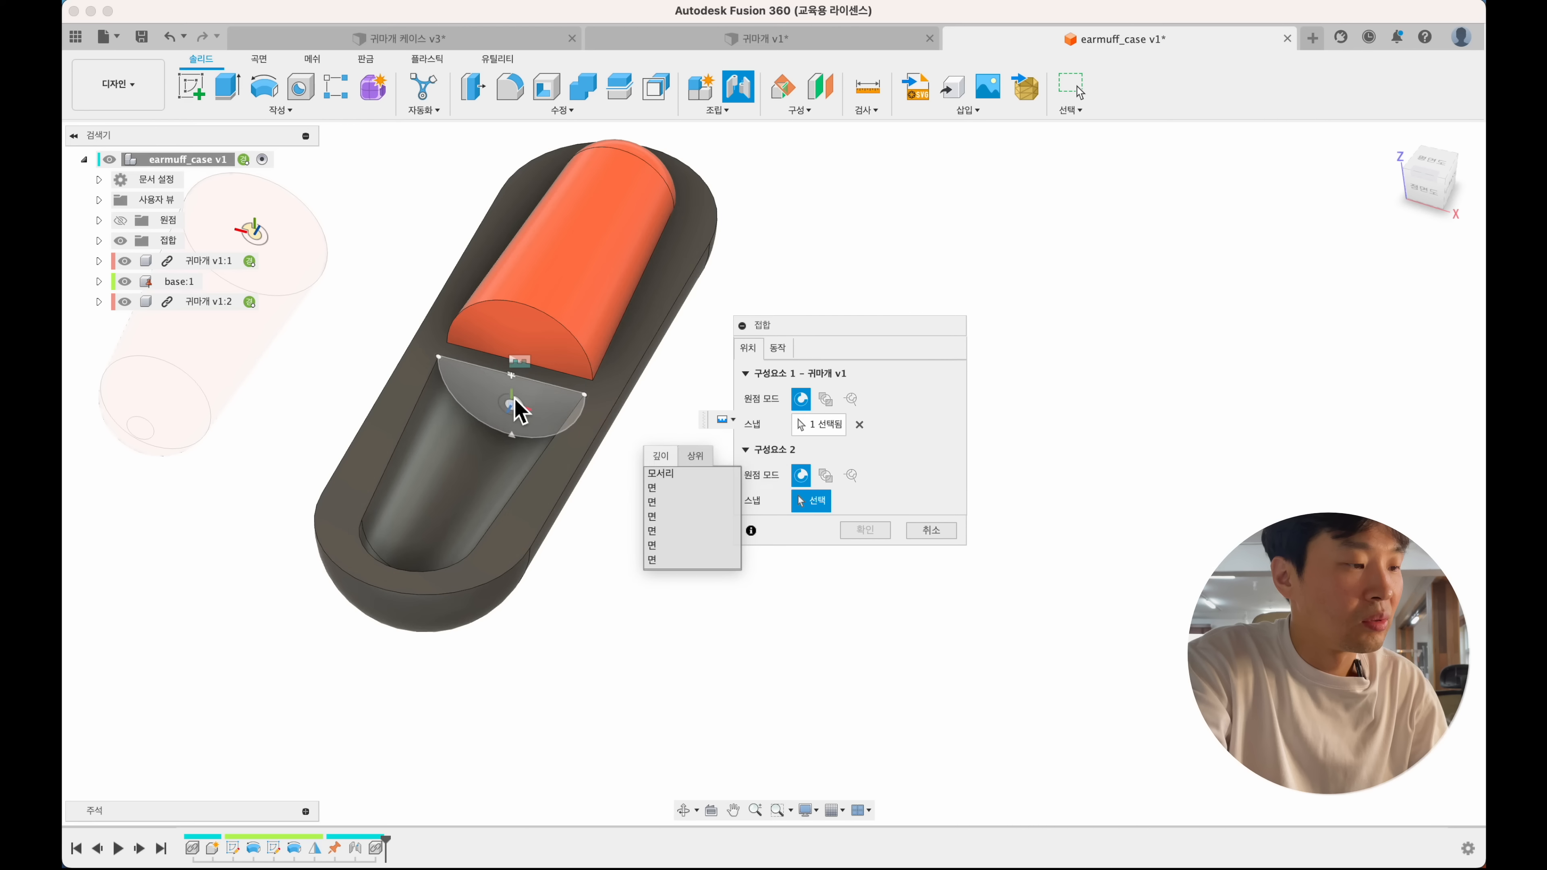
{"action": "left_click", "coordinate": [514, 390]}
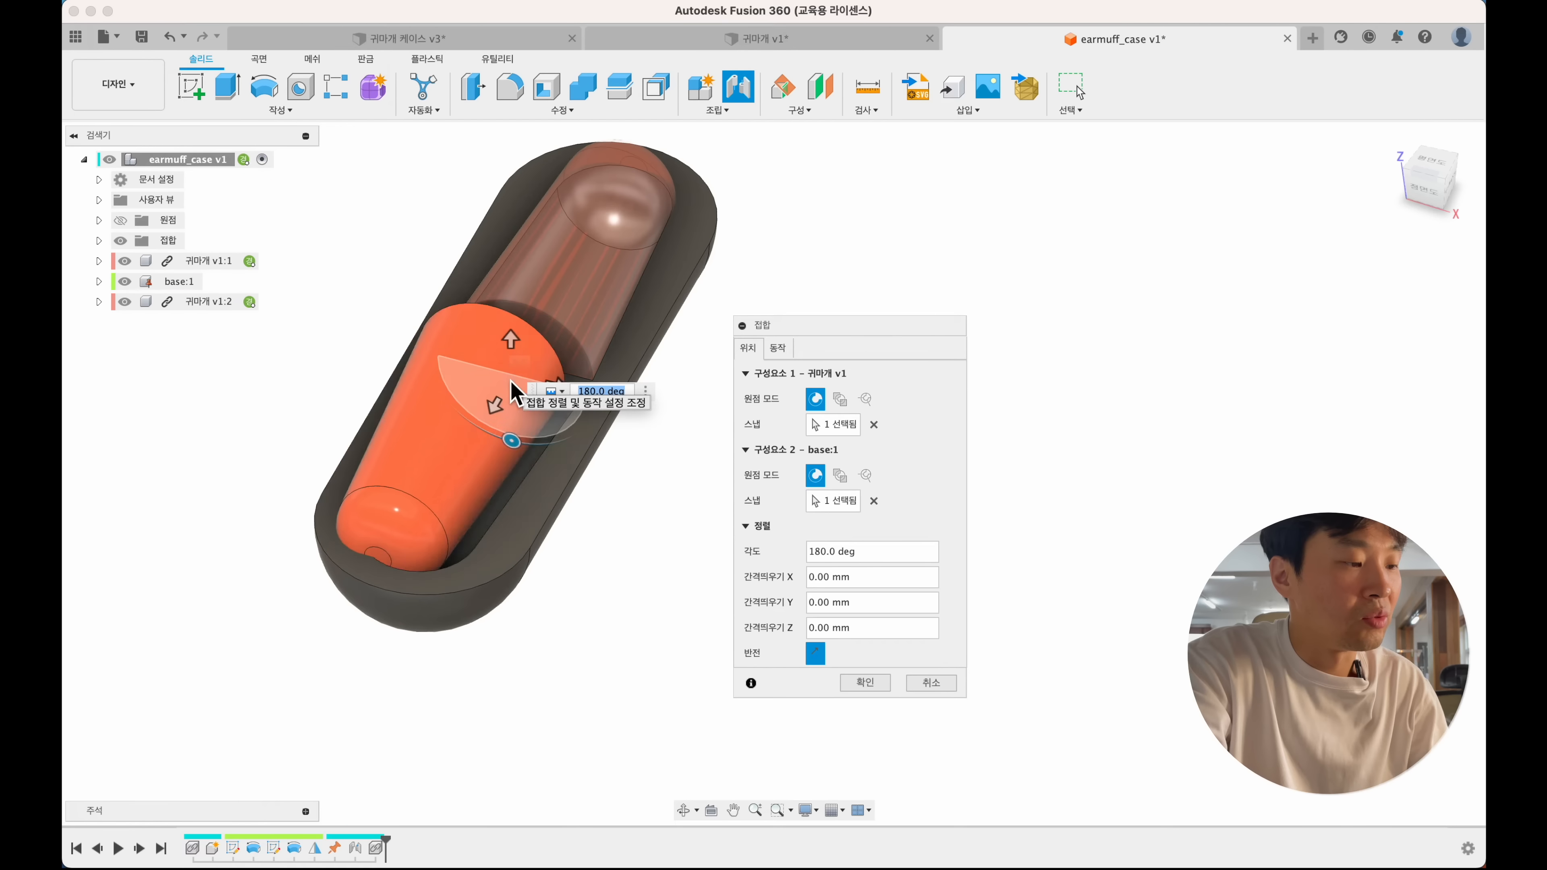
{"action": "left_click", "coordinate": [872, 685]}
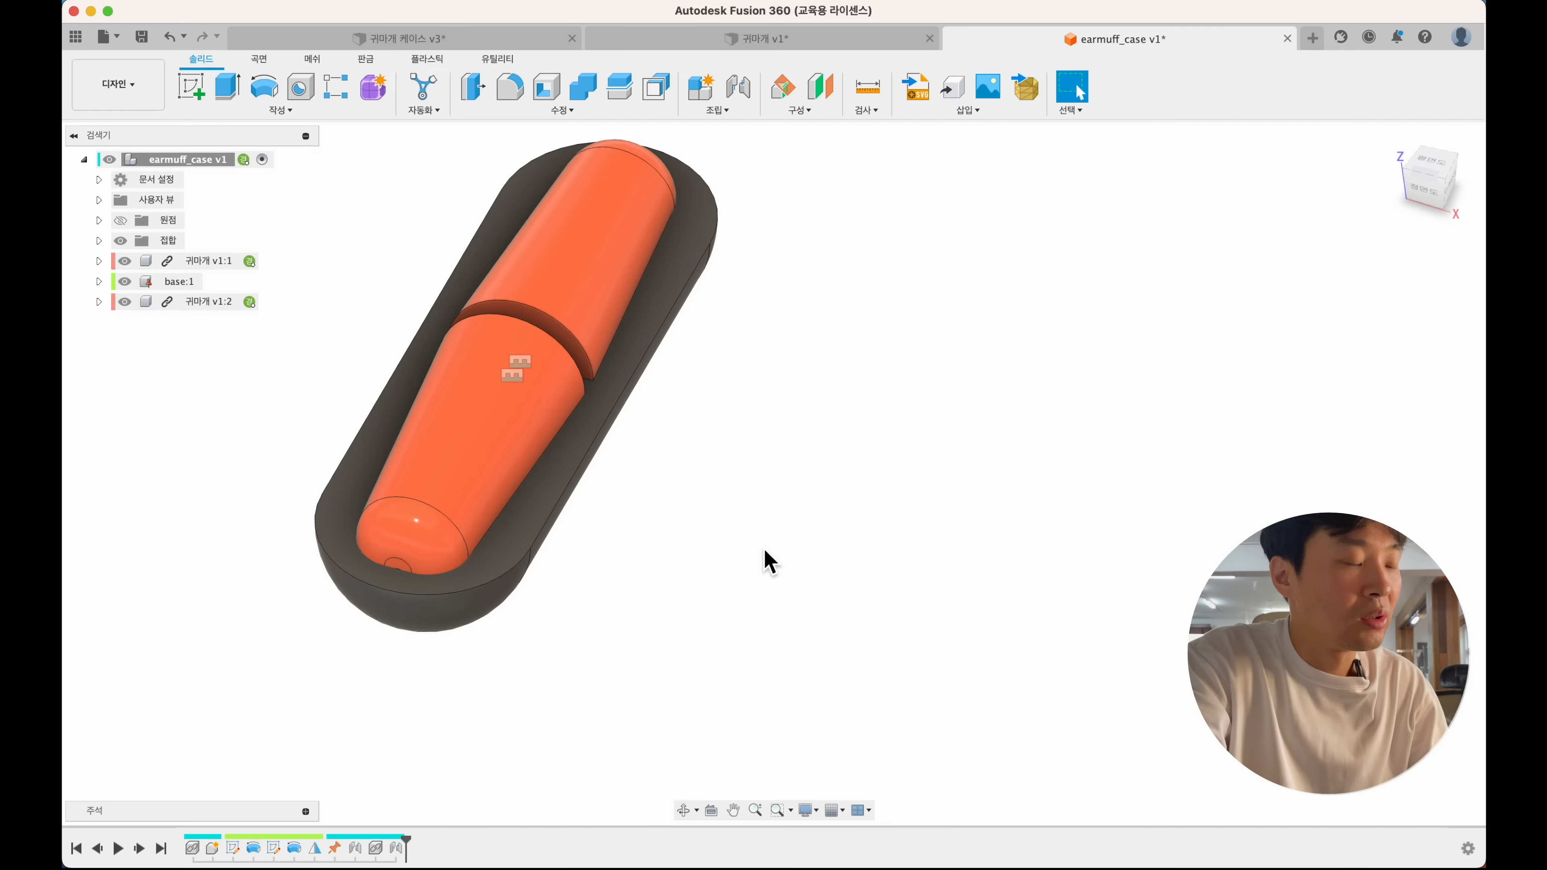
- Examine from the ends, the side and above how both earplugs sit in the base
{"action": "scroll", "coordinate": [763, 549], "scroll_direction": "left", "scroll_amount": 3}
{"action": "scroll", "coordinate": [761, 547], "scroll_direction": "right", "scroll_amount": 10, "text": "shift"}
{"action": "scroll", "coordinate": [761, 547], "scroll_direction": "down", "scroll_amount": 8, "text": "shift"}
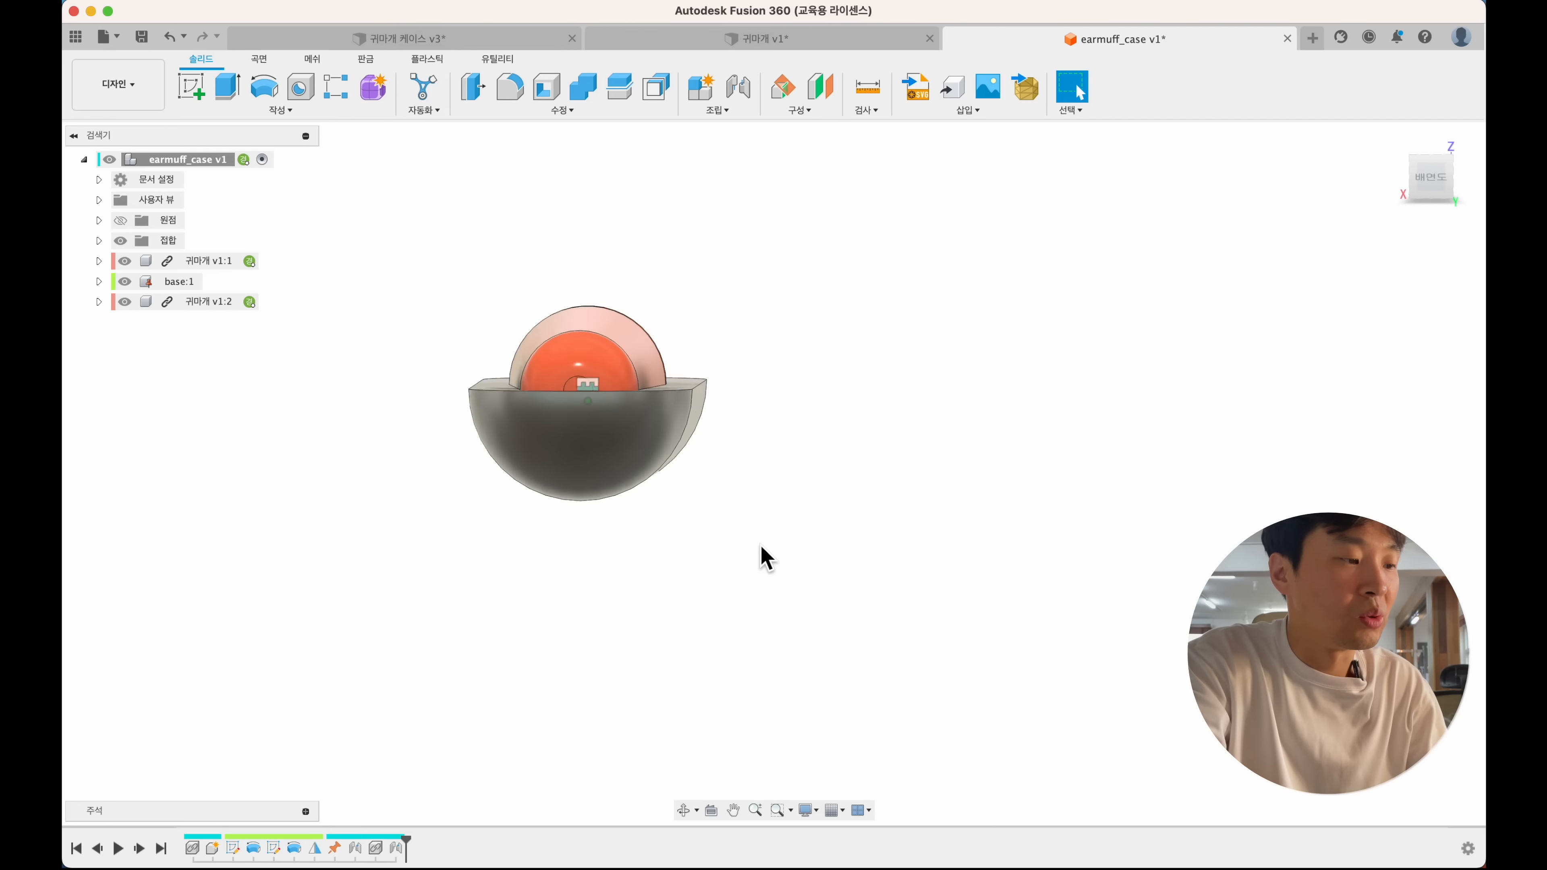
{"action": "scroll", "coordinate": [762, 547], "scroll_direction": "left", "scroll_amount": 5, "text": "shift"}
{"action": "scroll", "coordinate": [761, 546], "scroll_direction": "left", "scroll_amount": 15, "text": "shift"}
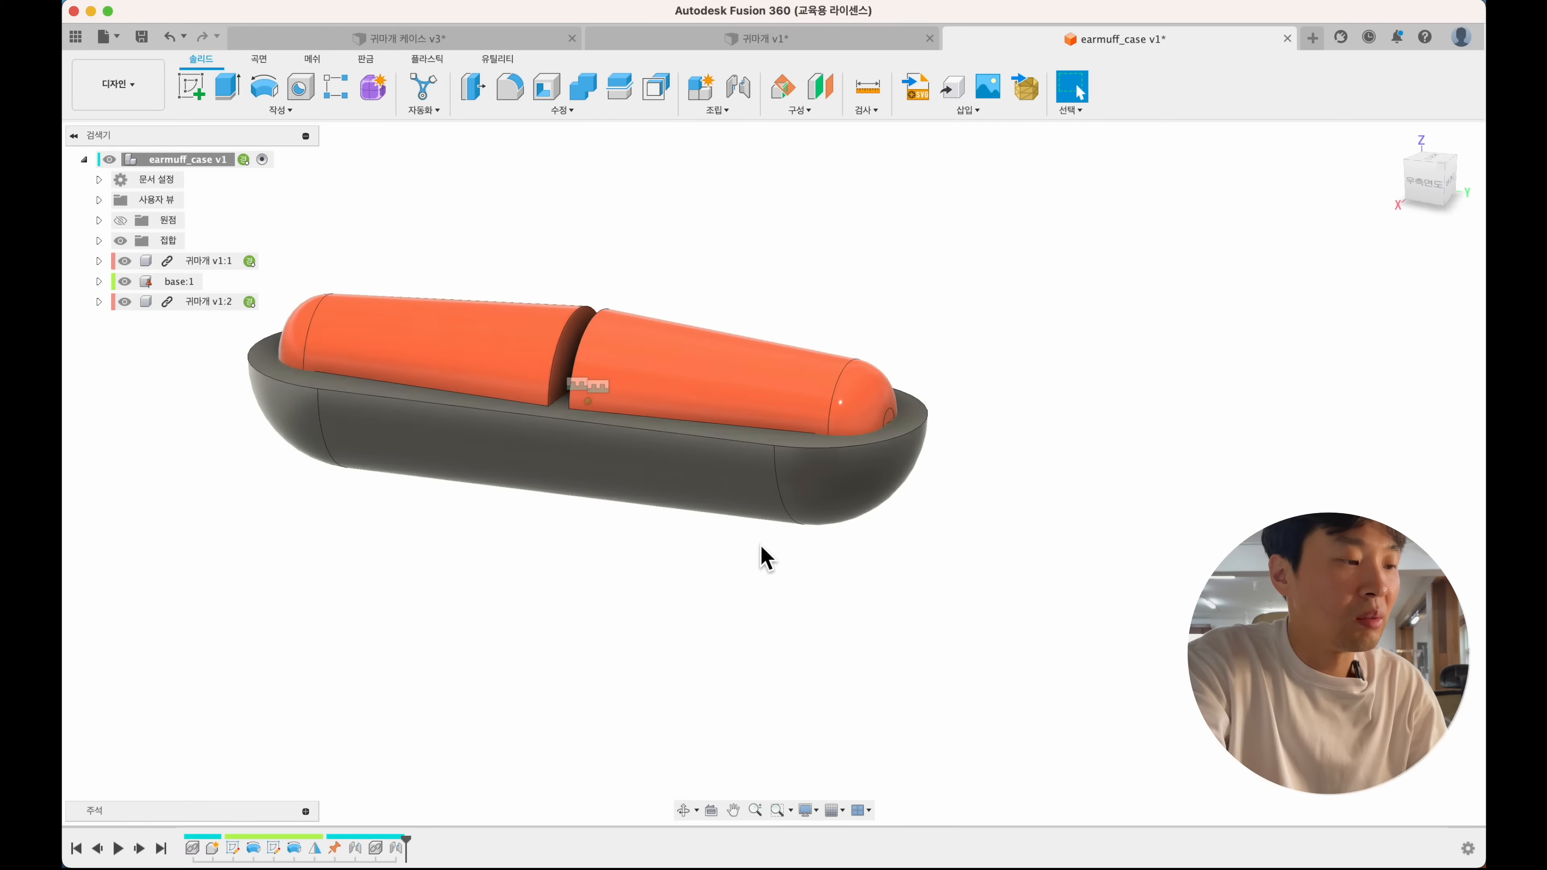
{"action": "scroll", "coordinate": [761, 546], "scroll_direction": "right", "scroll_amount": 10, "text": "shift"}
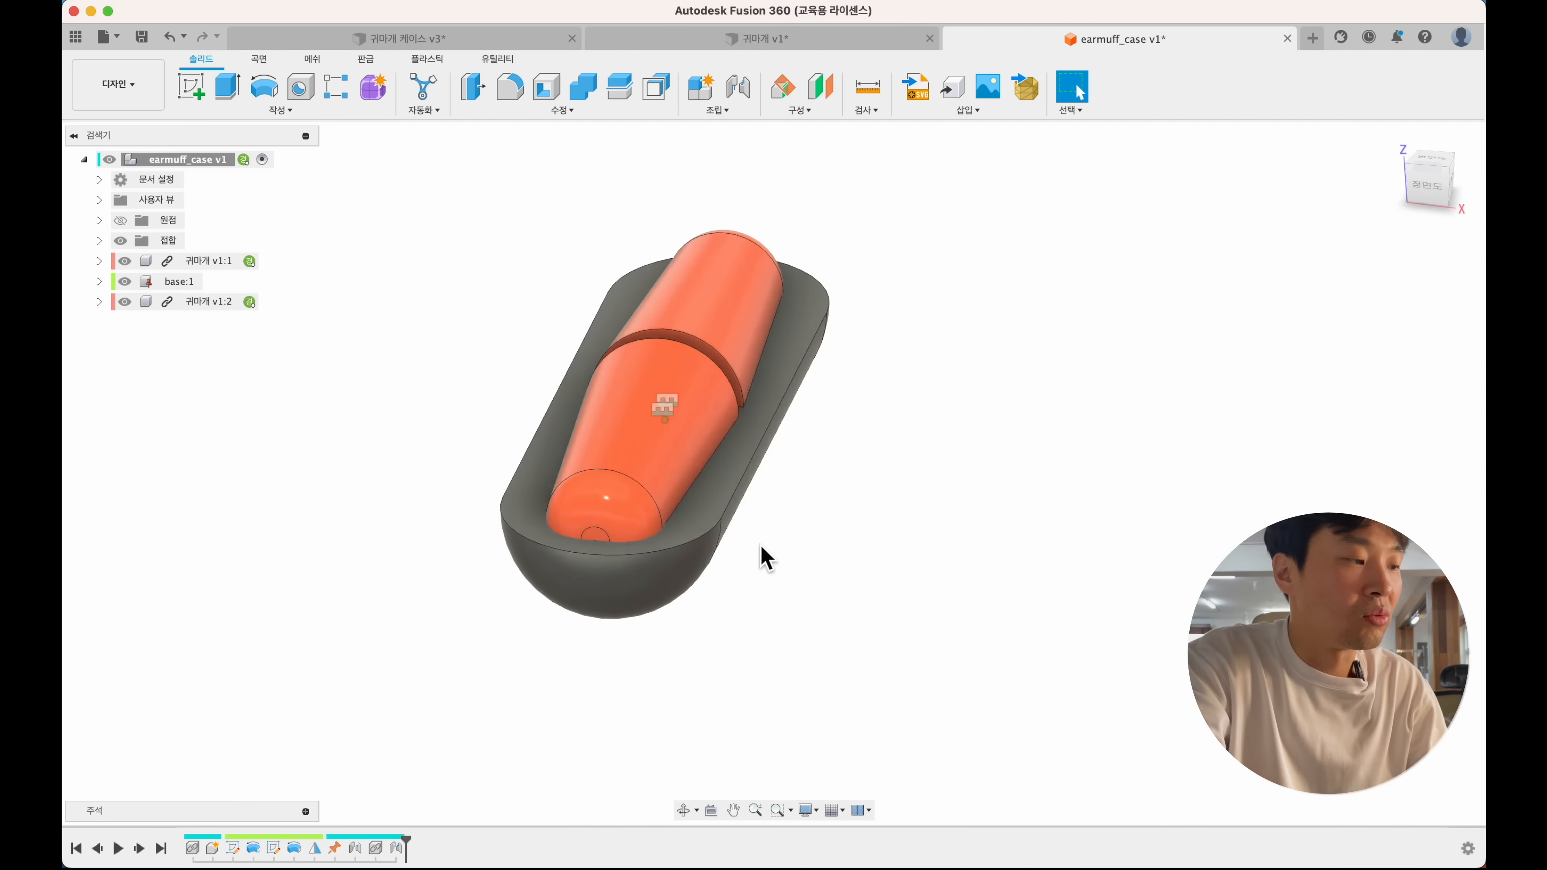
{"action": "scroll", "coordinate": [762, 545], "scroll_direction": "left", "scroll_amount": 12, "text": "shift"}
{"action": "scroll", "coordinate": [761, 546], "scroll_direction": "left", "scroll_amount": 8, "text": "shift"}
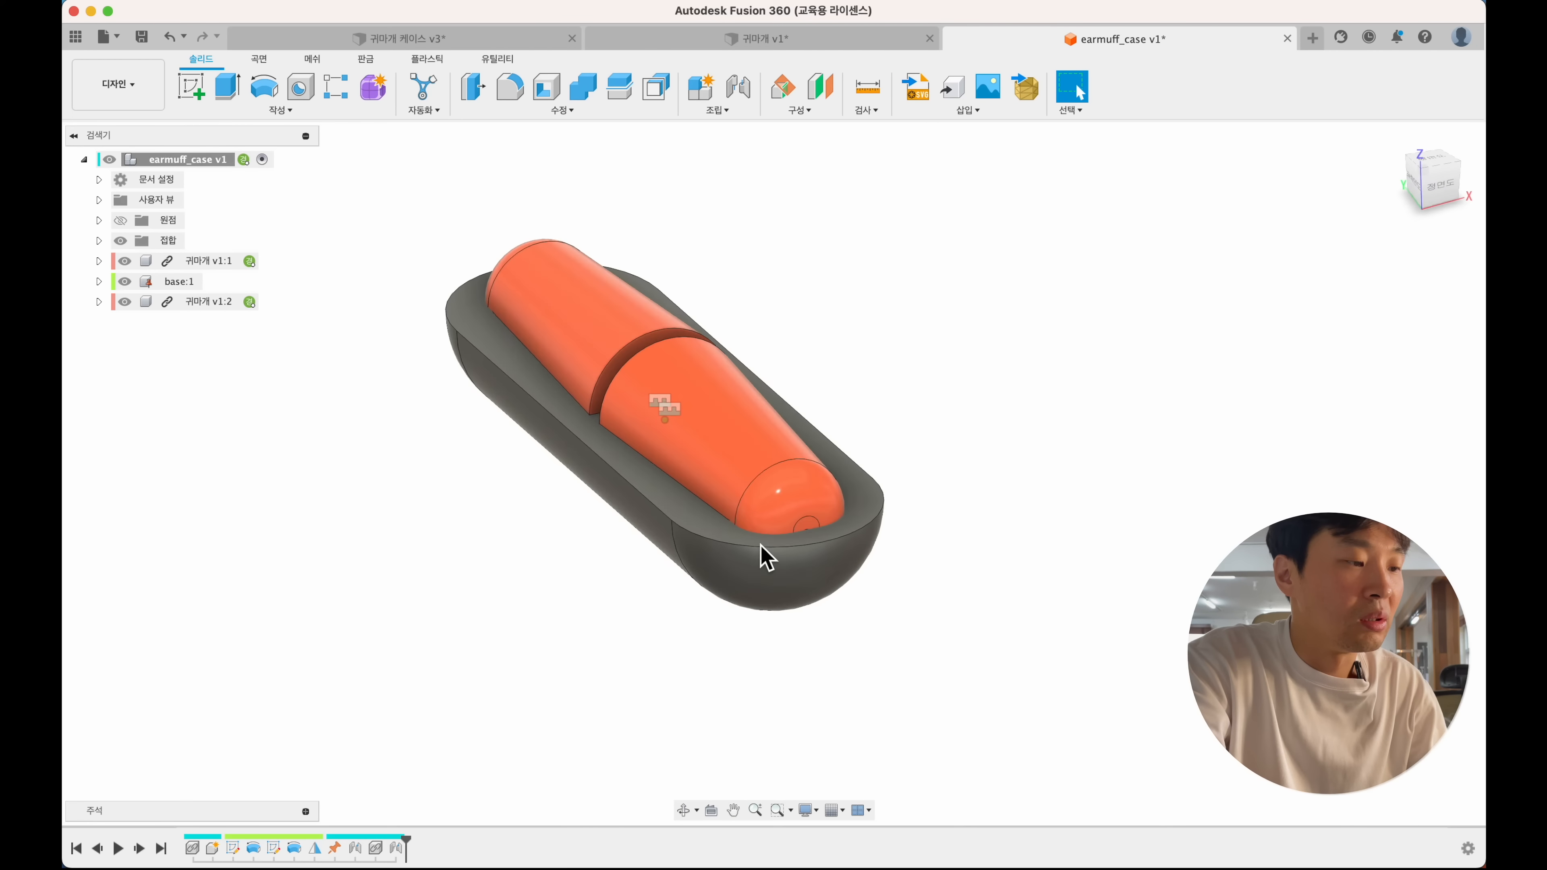
{"action": "scroll", "coordinate": [560, 402], "scroll_direction": "left", "scroll_amount": 3, "text": "shift"}
{"action": "scroll", "coordinate": [561, 405], "scroll_direction": "left", "scroll_amount": 8, "text": "shift"}
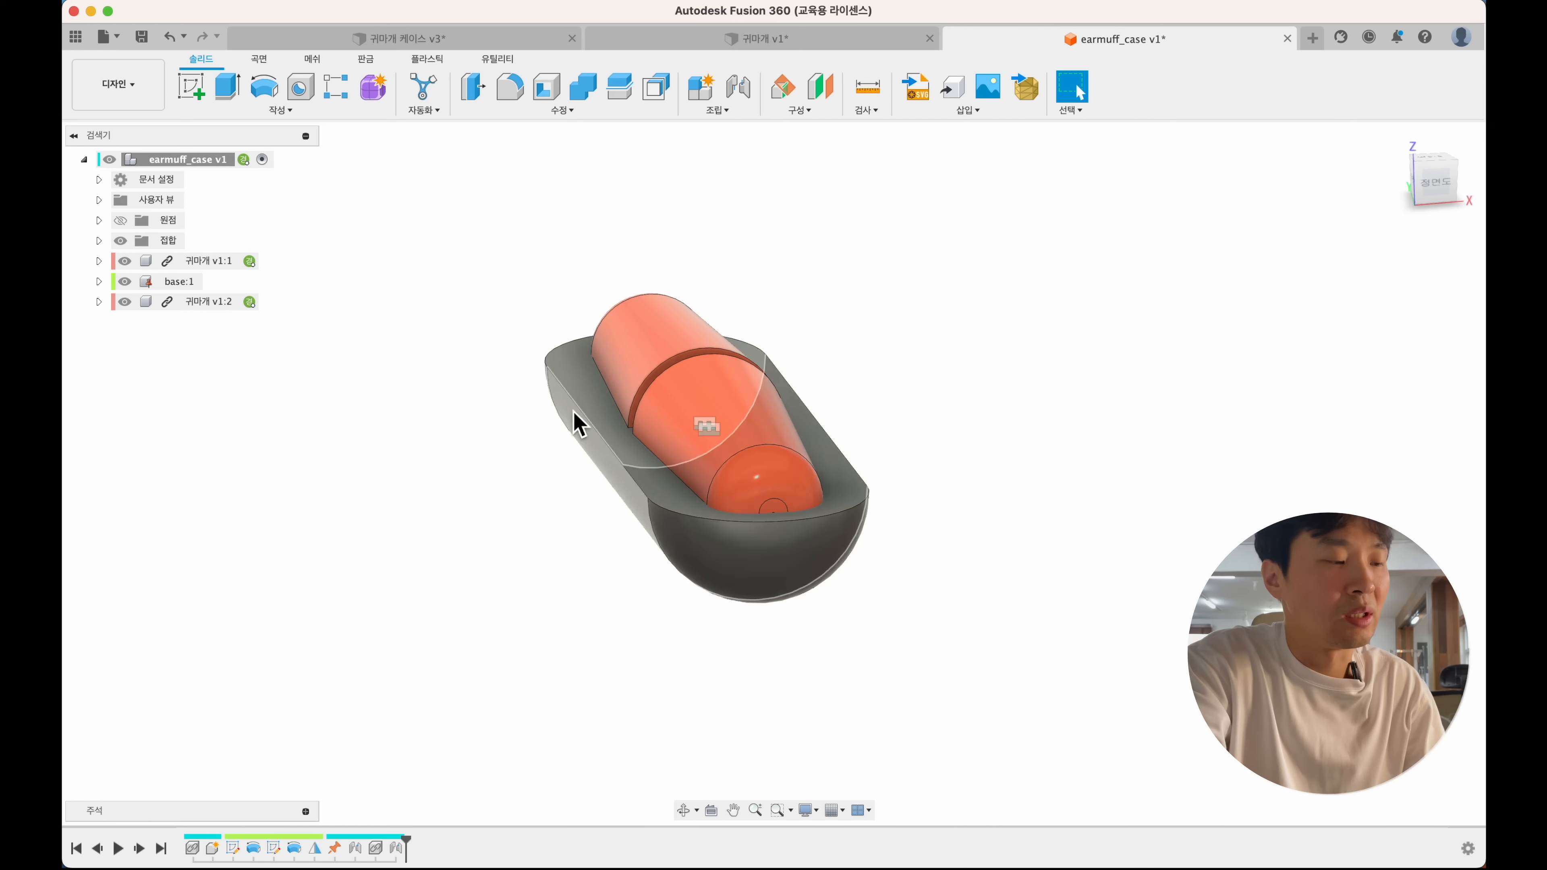
- Activate the base component and start a sketch on its front XZ plane, across the wall between the cavities
{"action": "left_click", "coordinate": [183, 281]}
{"action": "left_click", "coordinate": [211, 282]}
{"action": "left_click", "coordinate": [384, 344]}
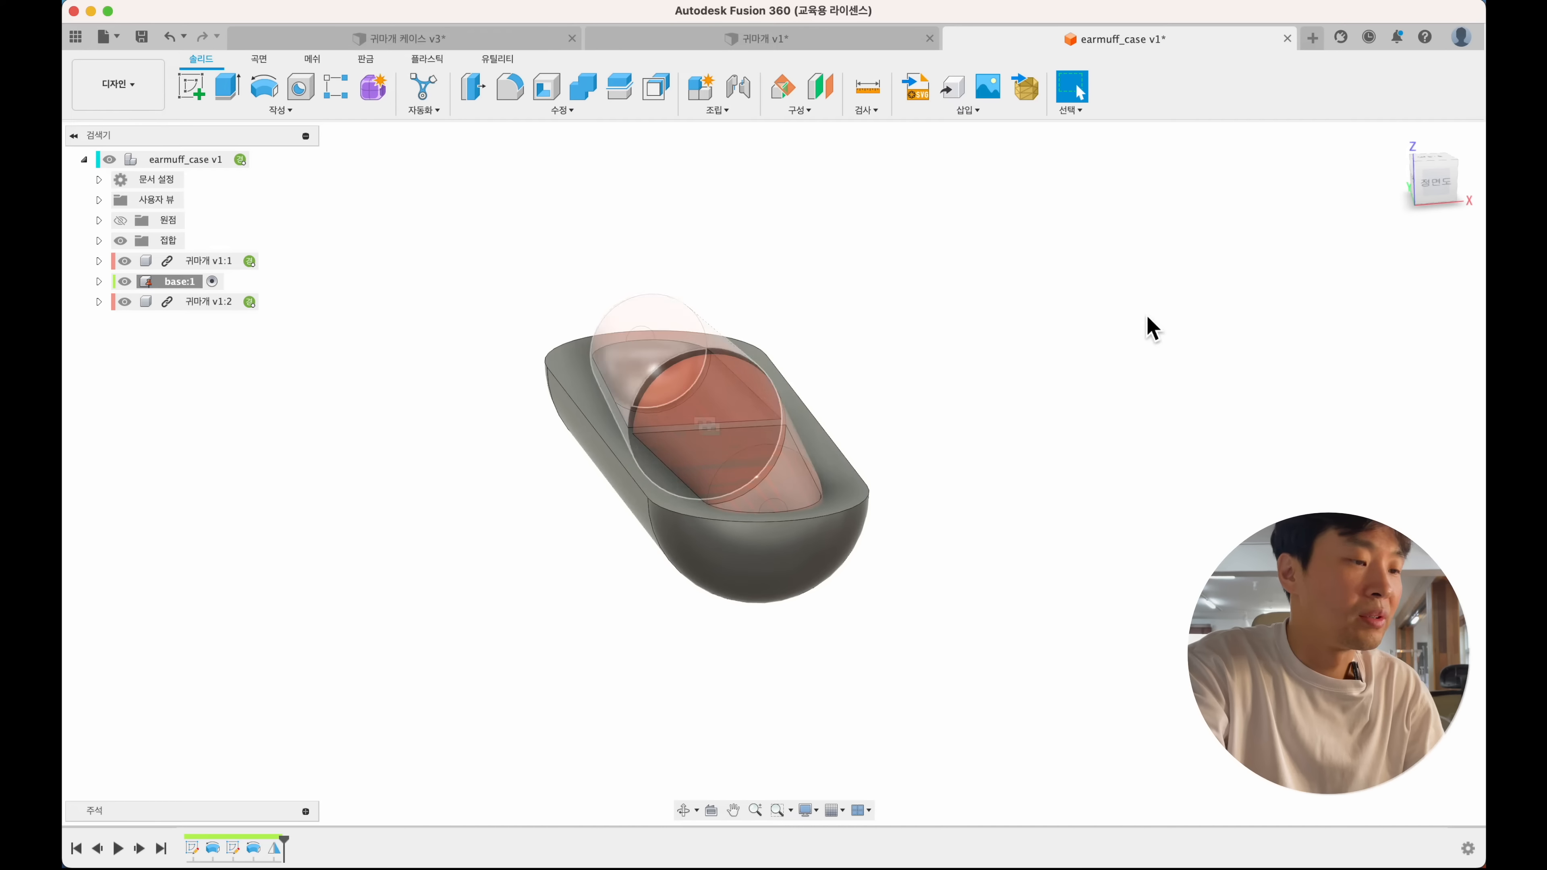
{"action": "left_click", "coordinate": [1438, 183]}
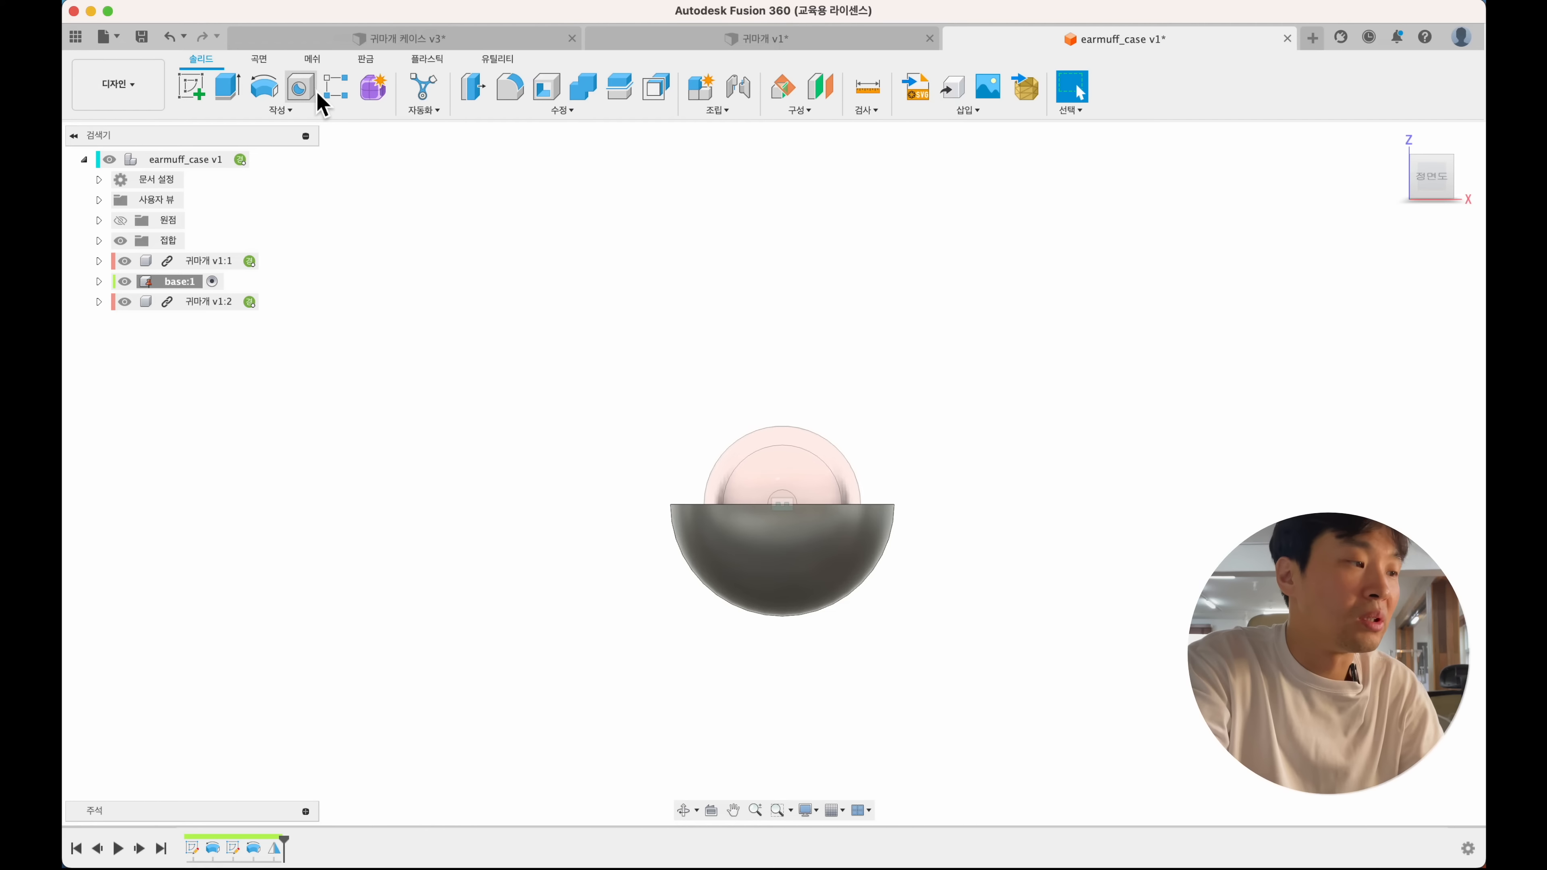
{"action": "left_click", "coordinate": [193, 88]}
{"action": "left_click", "coordinate": [853, 458]}
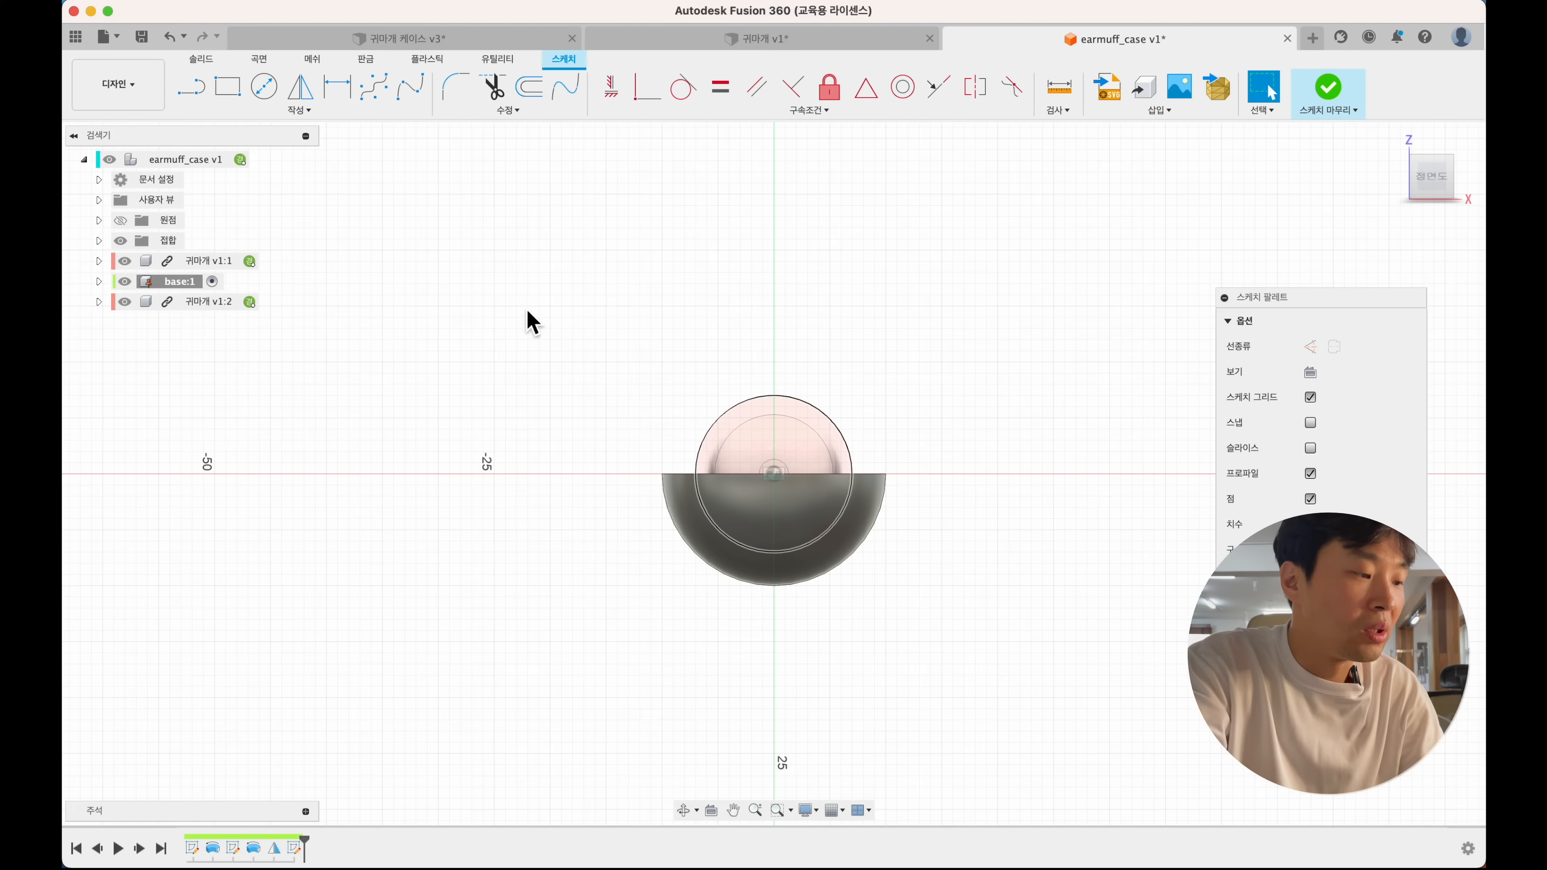
- Sketch a rectangle about 36.67 mm wide across the case and constrain the midpoint of its upper edge to the origin
{"action": "left_click", "coordinate": [227, 87]}
{"action": "left_click", "coordinate": [523, 466]}
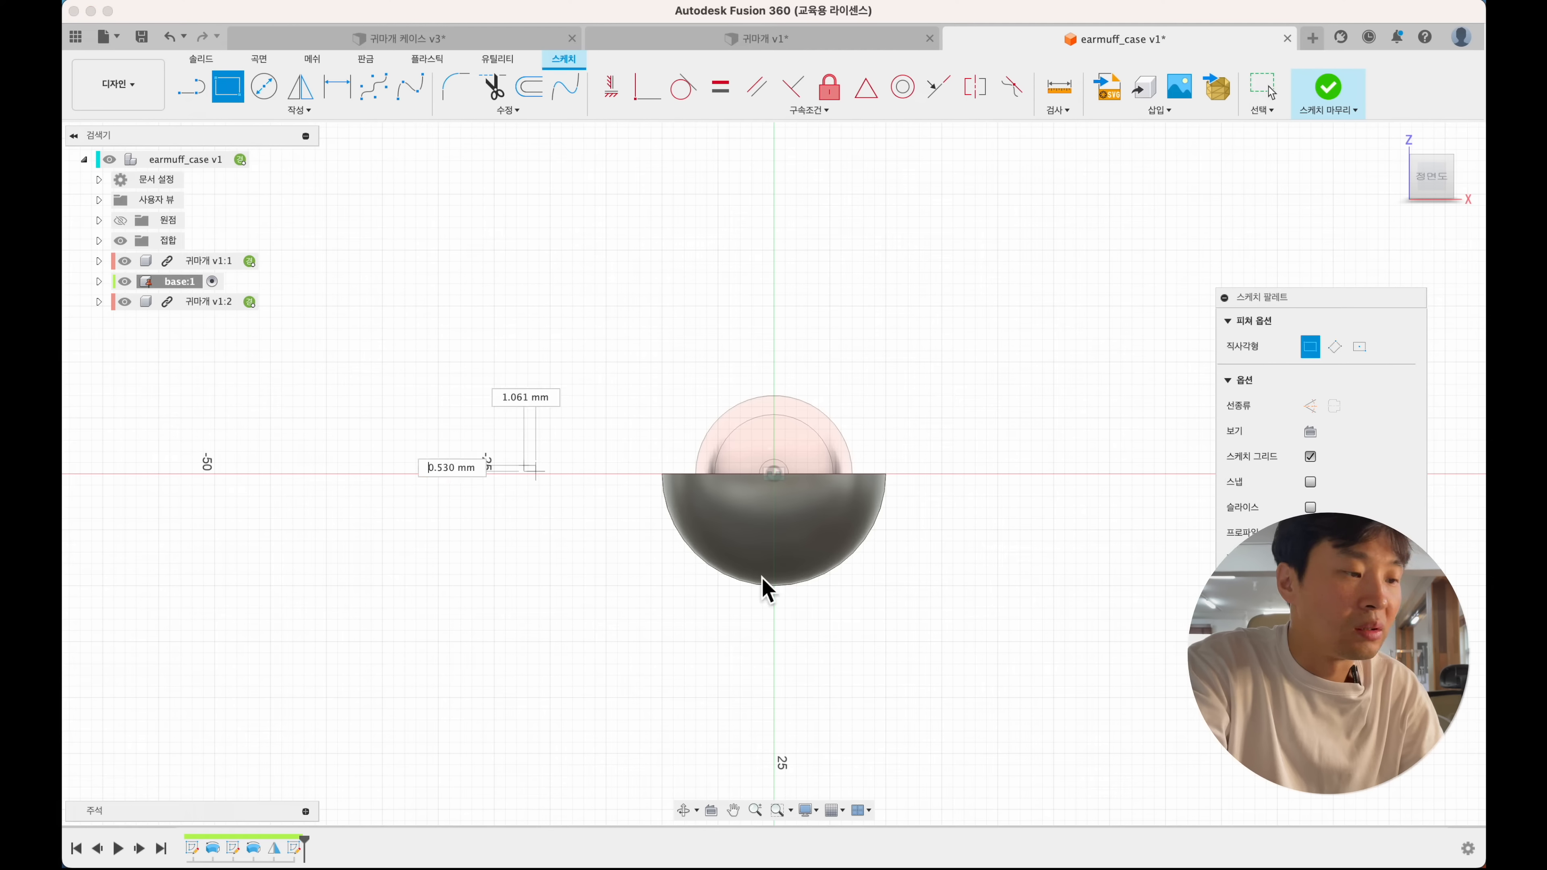
{"action": "left_click", "coordinate": [933, 638]}
{"action": "key", "text": "Escape"}
{"action": "left_click", "coordinate": [900, 467]}
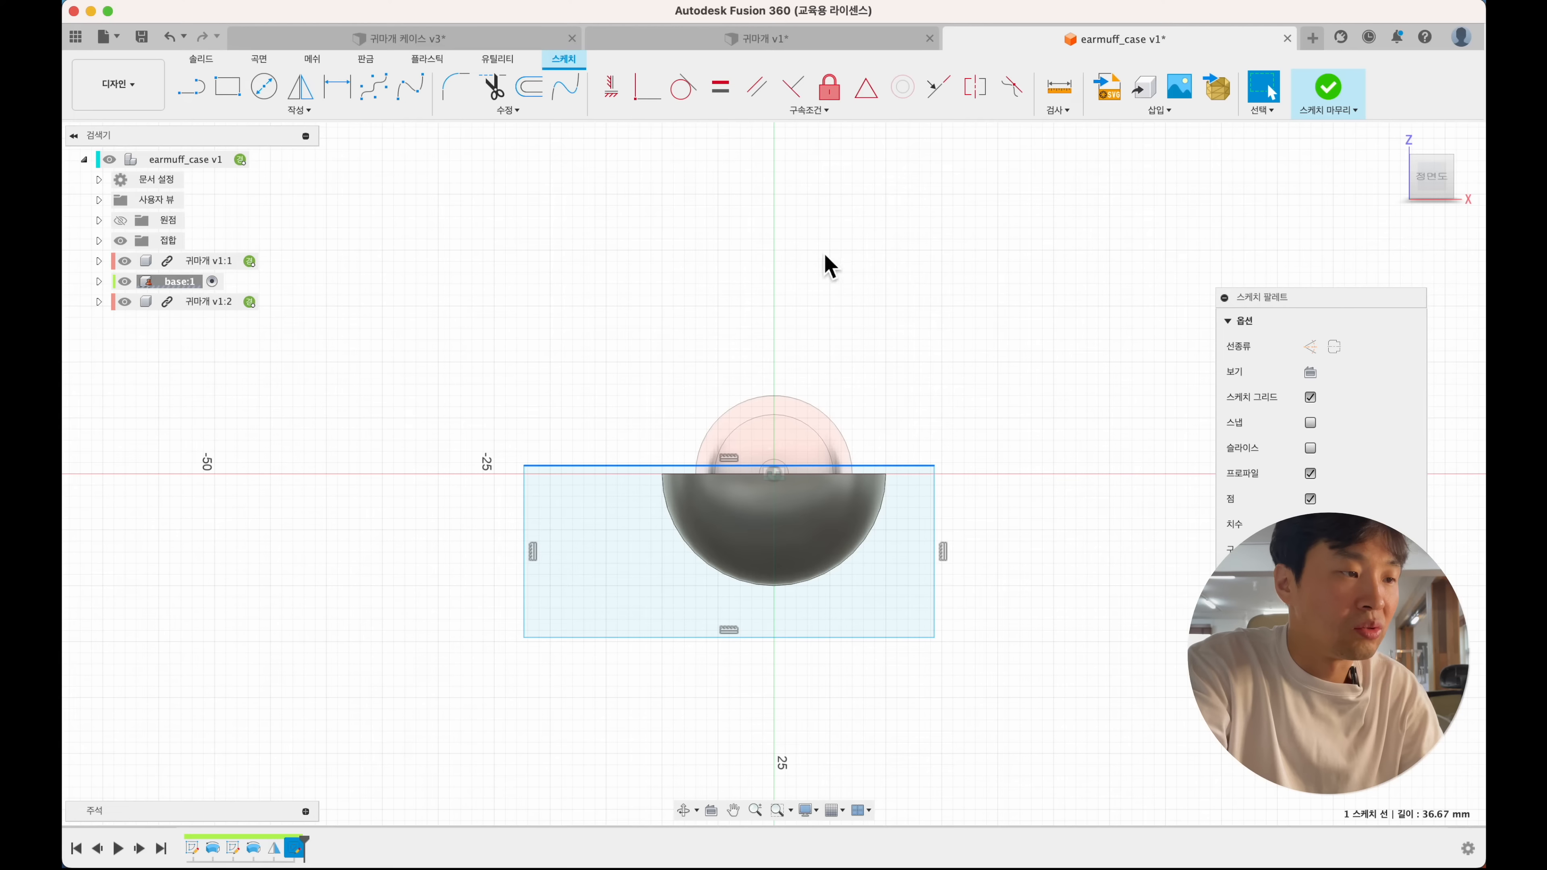
{"action": "left_click", "coordinate": [872, 93]}
{"action": "left_click", "coordinate": [773, 476]}
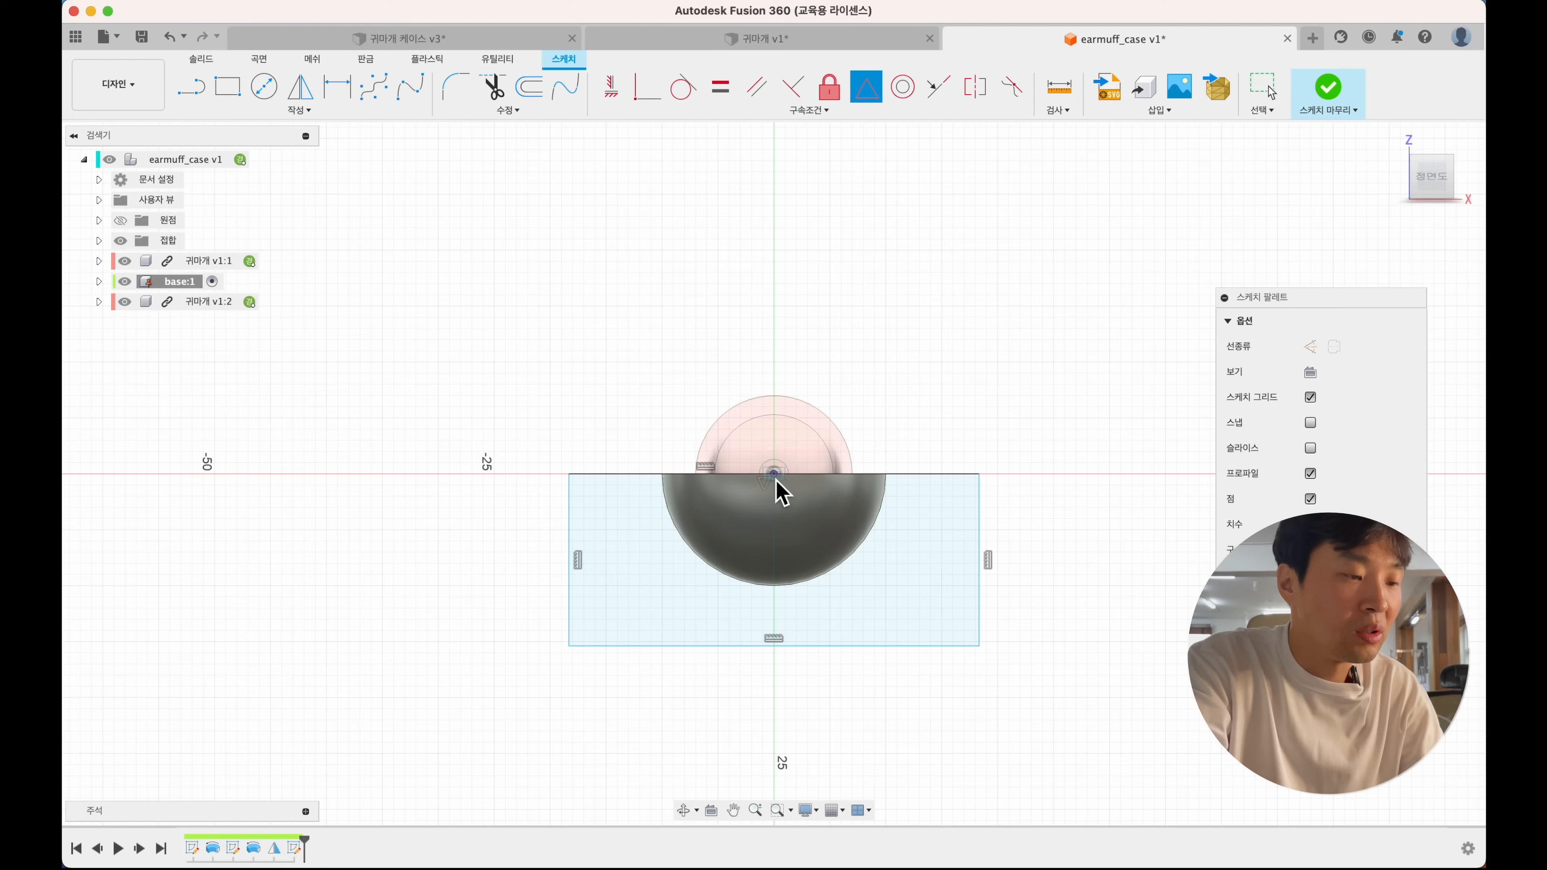
- Dimension the rectangle's upper edge to a width of 35 mm
{"action": "key", "text": "Escape"}
{"action": "key", "text": "d"}
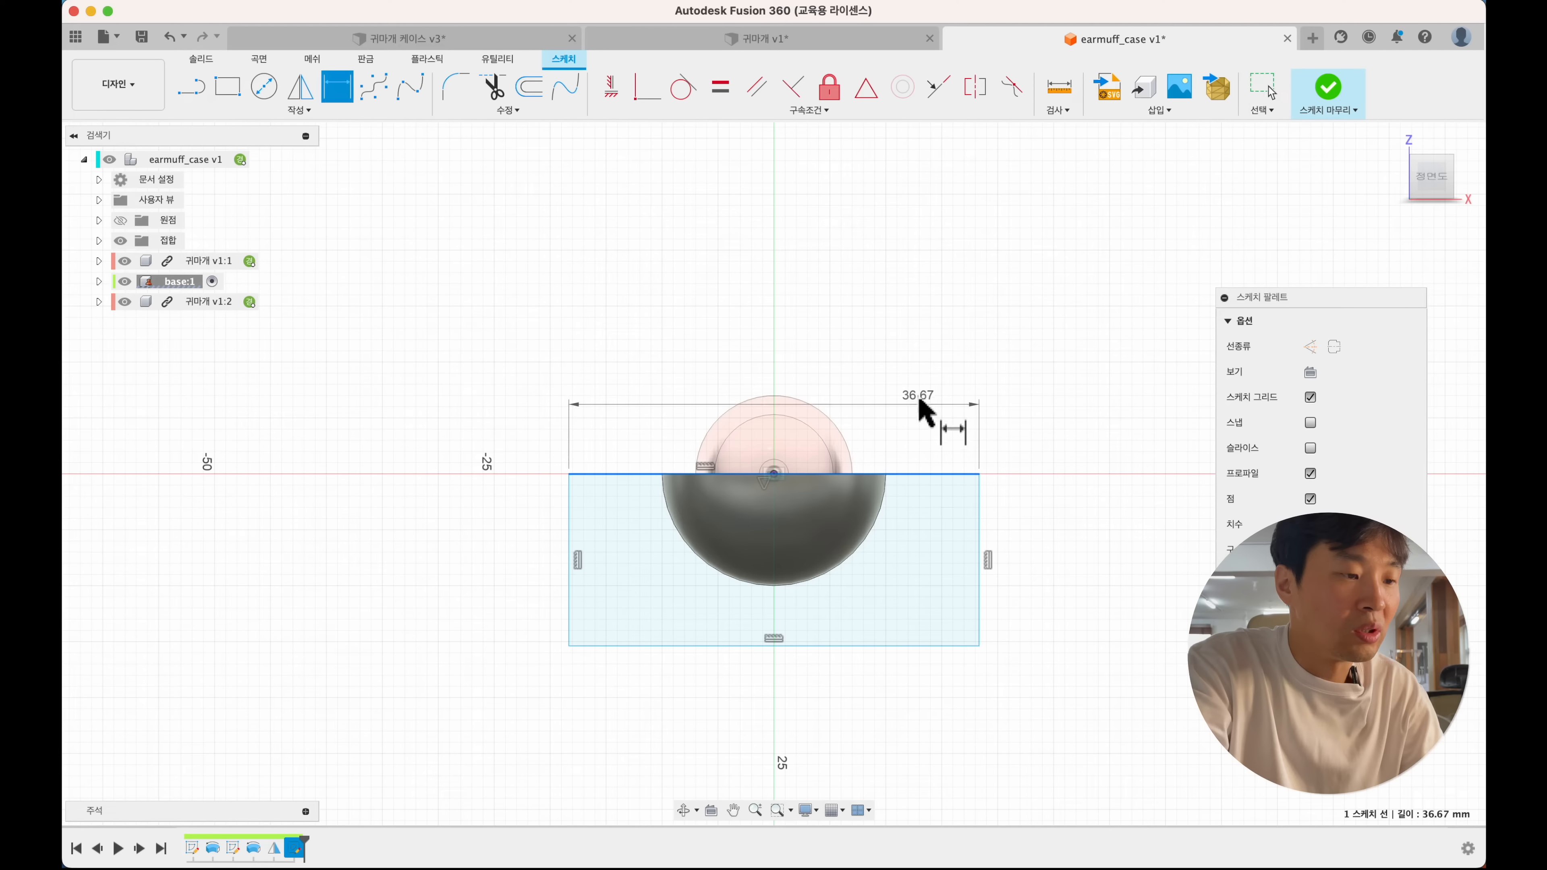
{"action": "left_click", "coordinate": [924, 371]}
{"action": "type", "text": "35"}
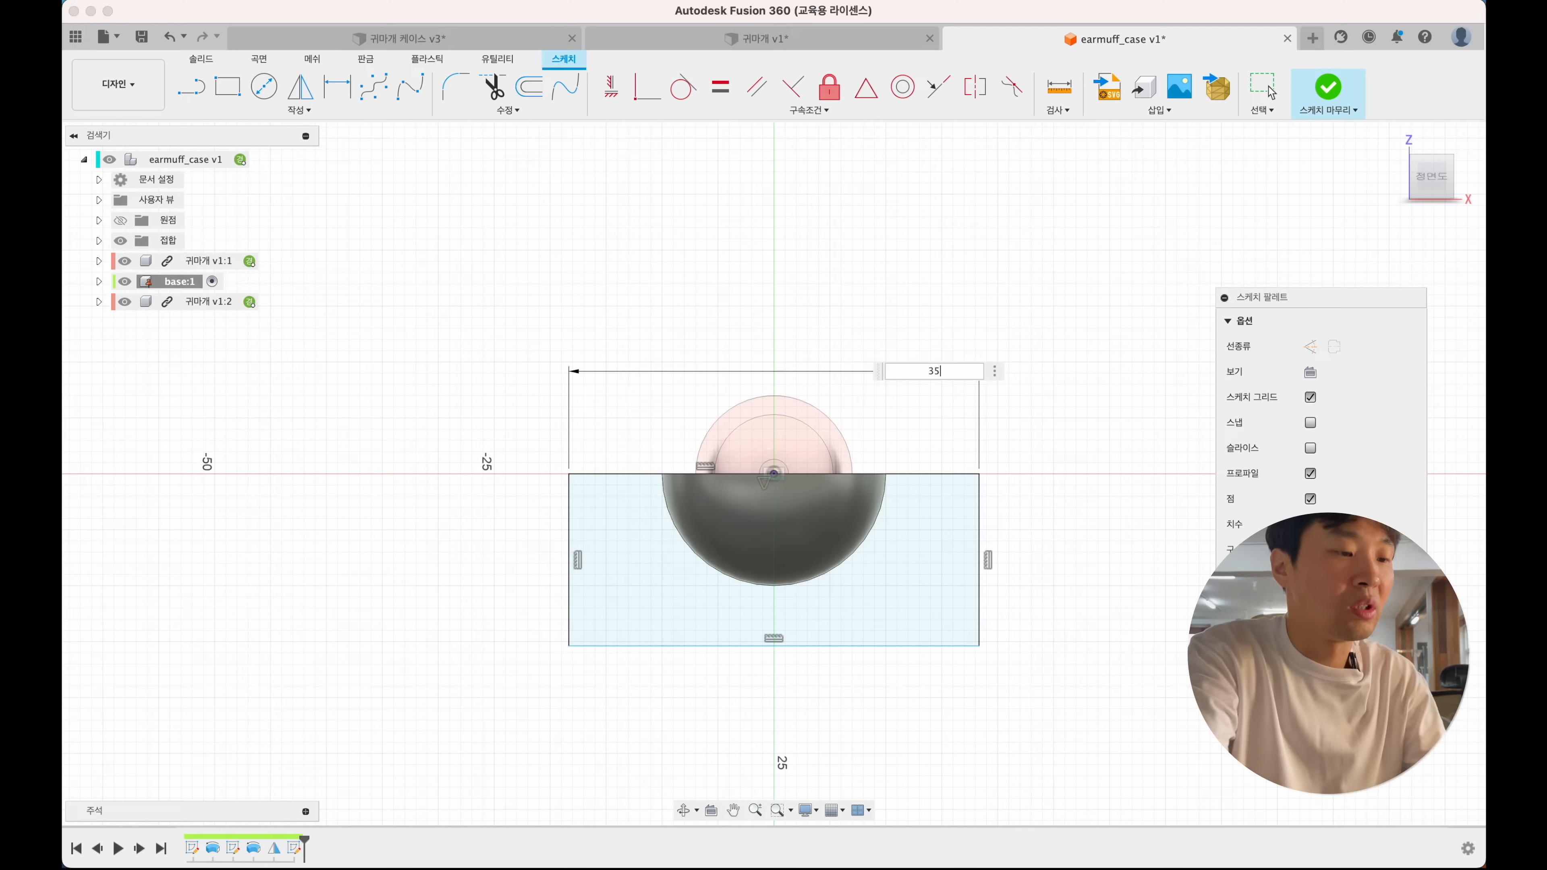
{"action": "key", "text": "Return"}
- Pull the rectangle's lower edge up and dimension the rectangle's height to 7 mm
{"action": "left_click_drag", "start_coordinate": [961, 663], "coordinate": [957, 576]}
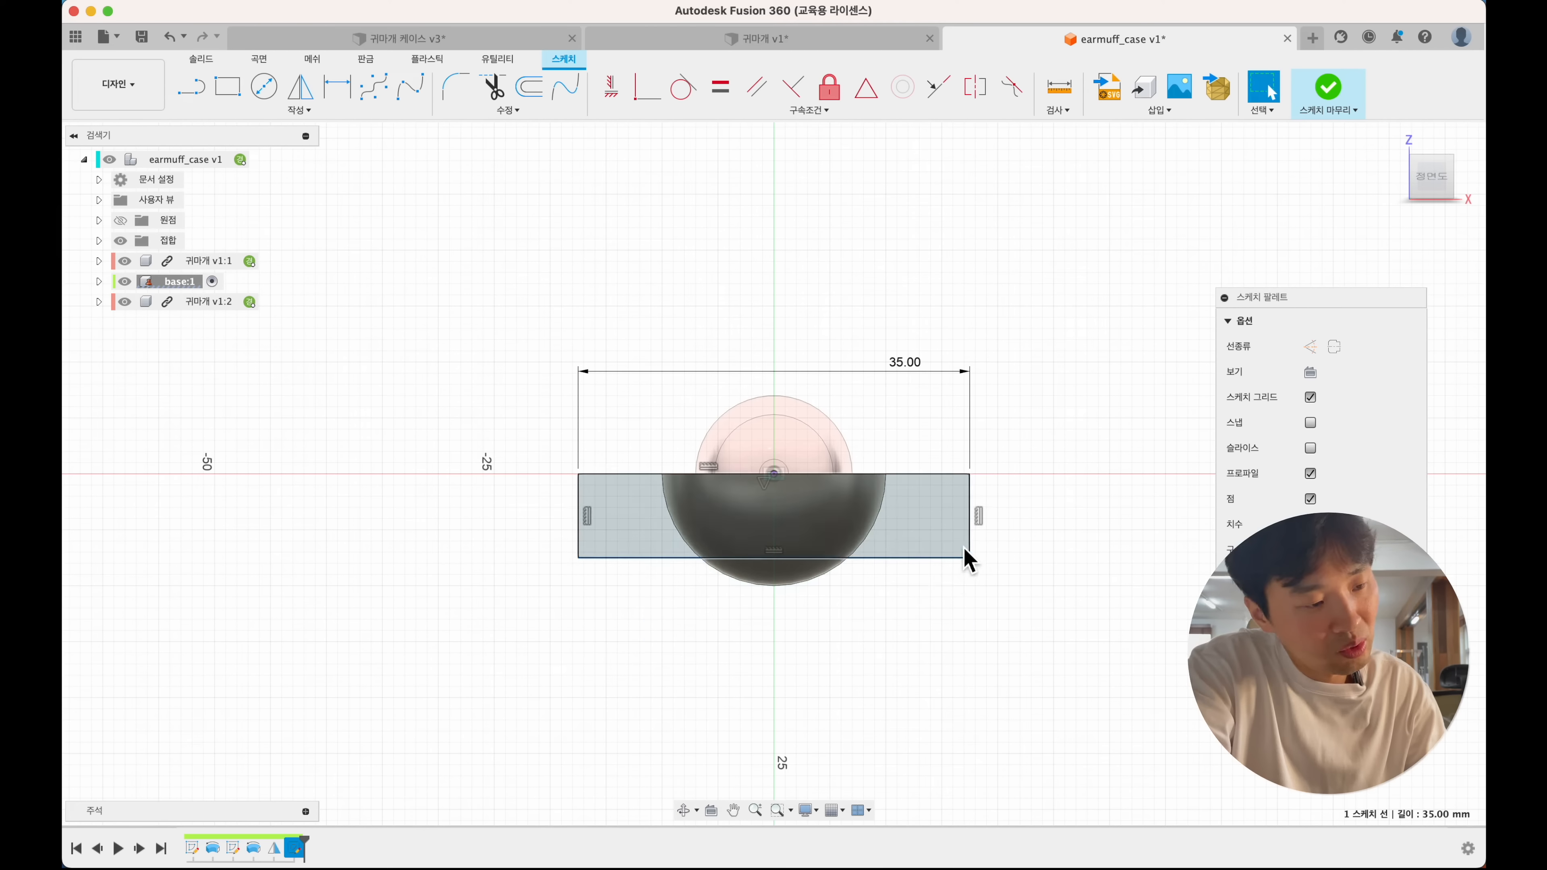
{"action": "key", "text": "d"}
{"action": "left_click", "coordinate": [974, 539]}
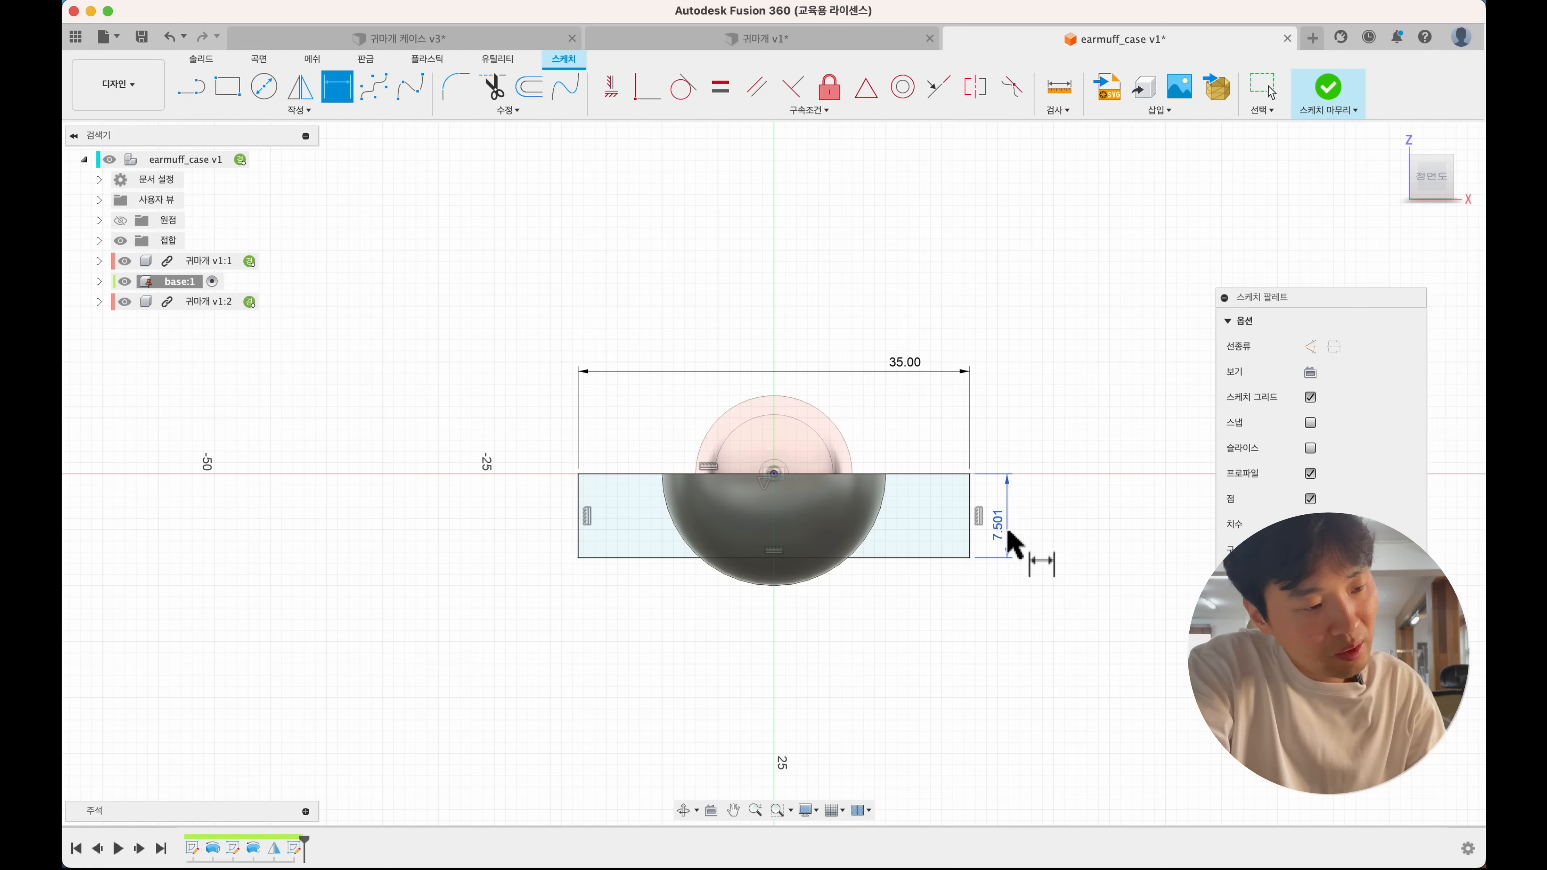
{"action": "left_click", "coordinate": [1008, 542]}
{"action": "type", "text": "7"}
{"action": "key", "text": "Return"}
{"action": "key", "text": "Escape"}
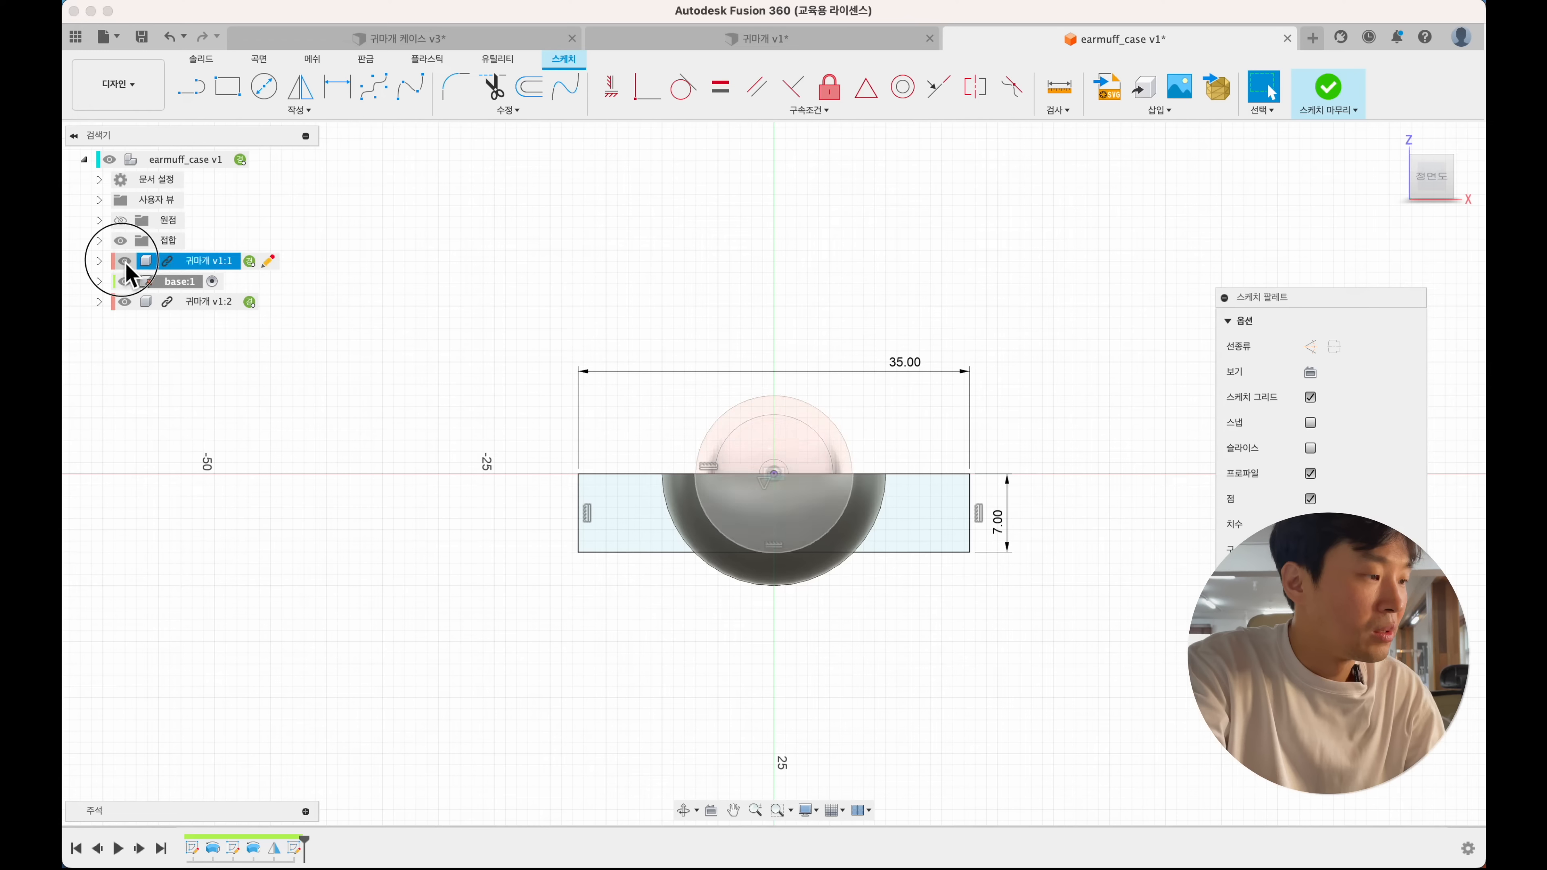
- Hide the base's 본체1 body to compare the rectangle with the earplugs, and change the rectangle's height to 8 mm
{"action": "left_click", "coordinate": [125, 282]}
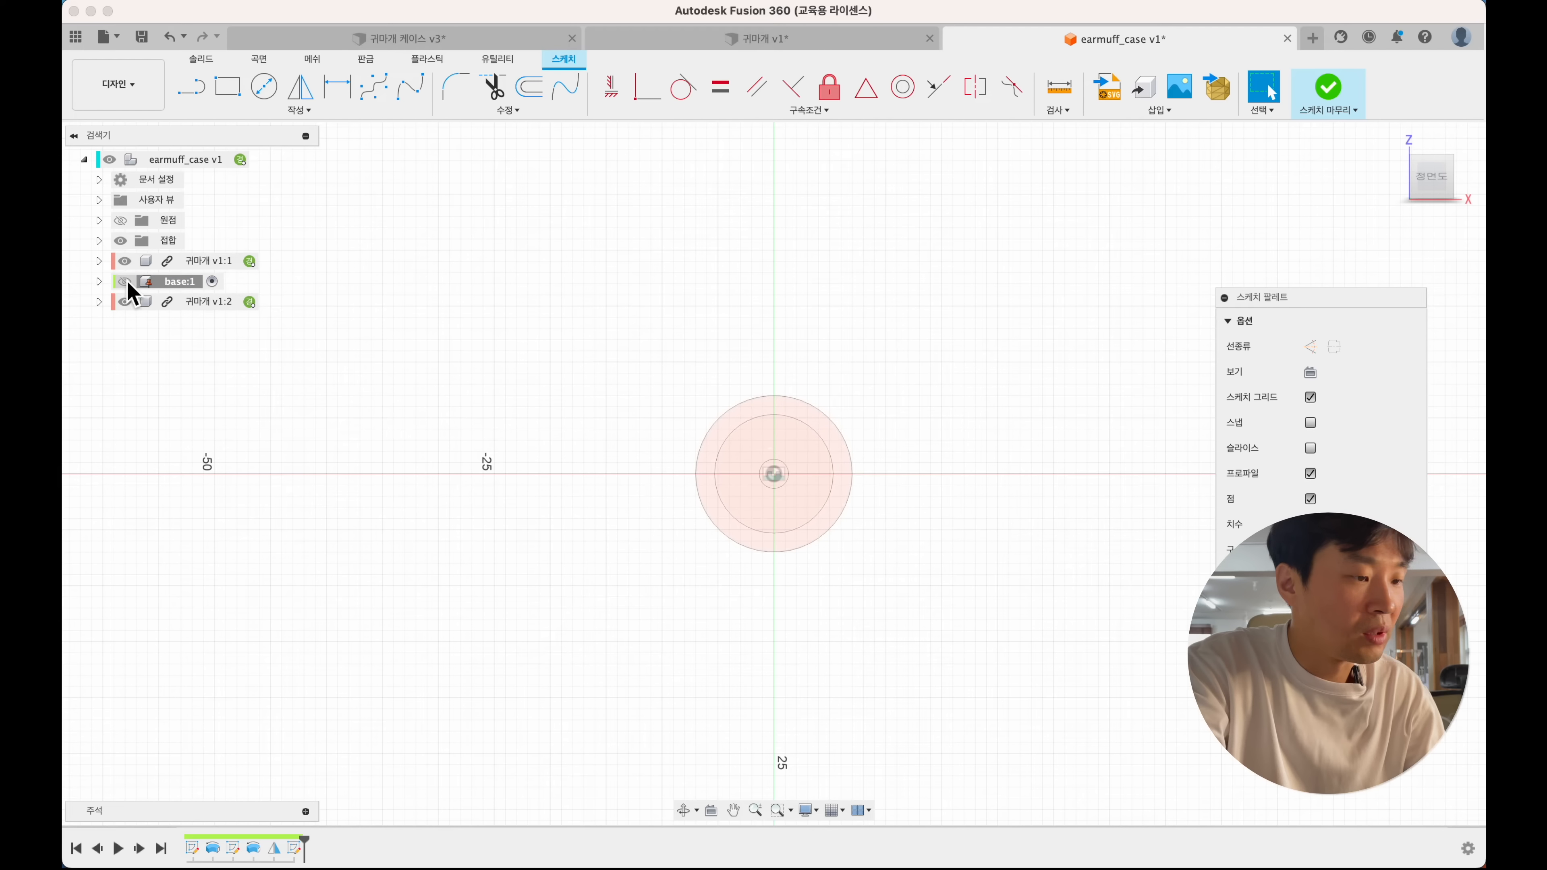
{"action": "left_click", "coordinate": [124, 282]}
{"action": "left_click", "coordinate": [99, 282]}
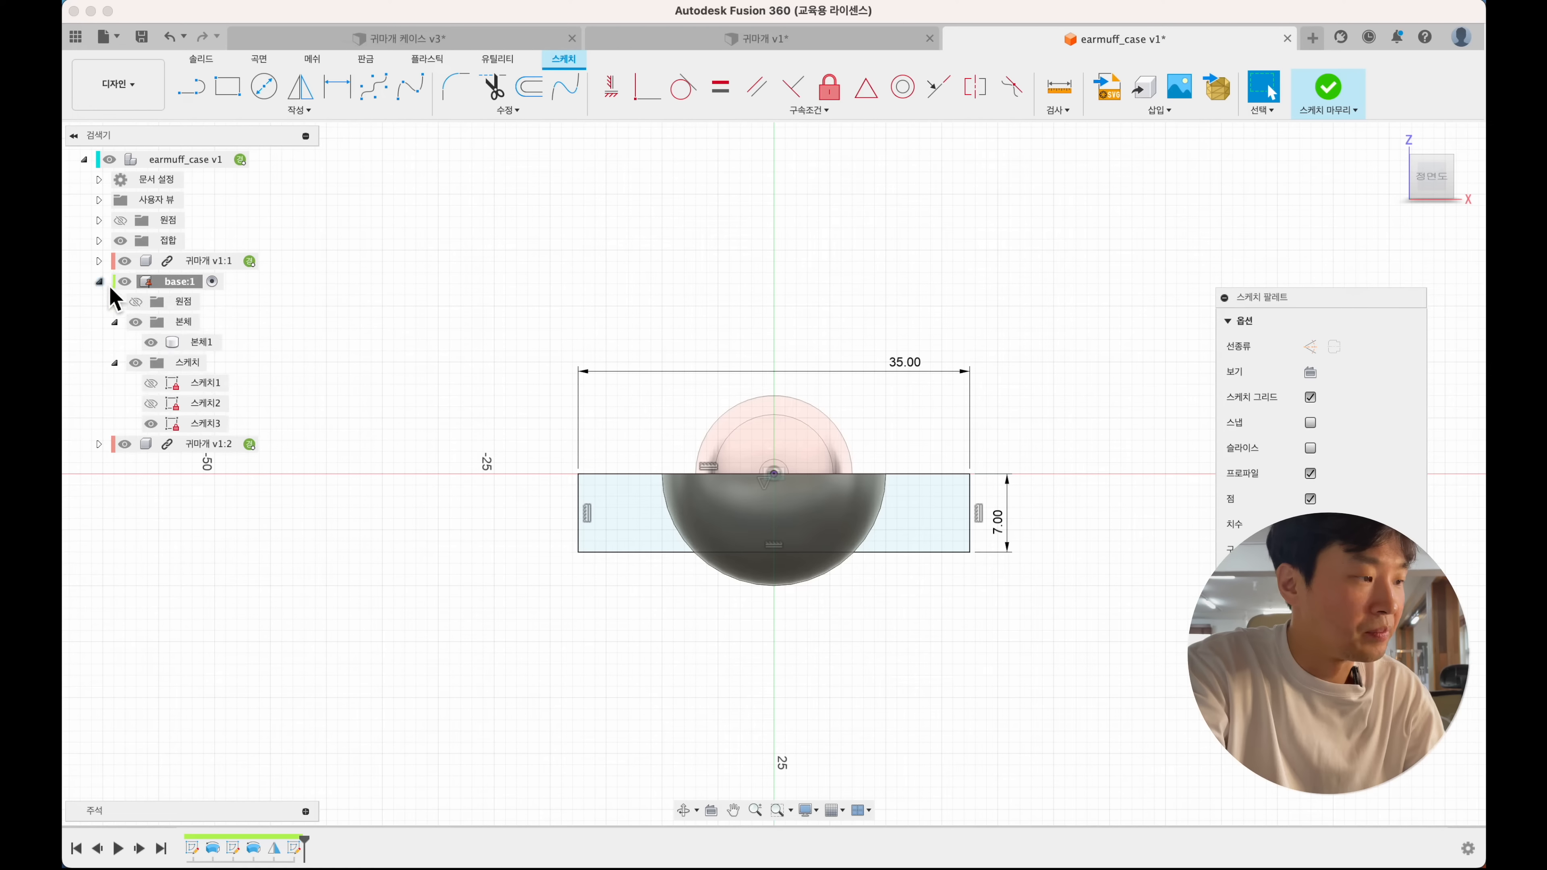
{"action": "left_click", "coordinate": [150, 342]}
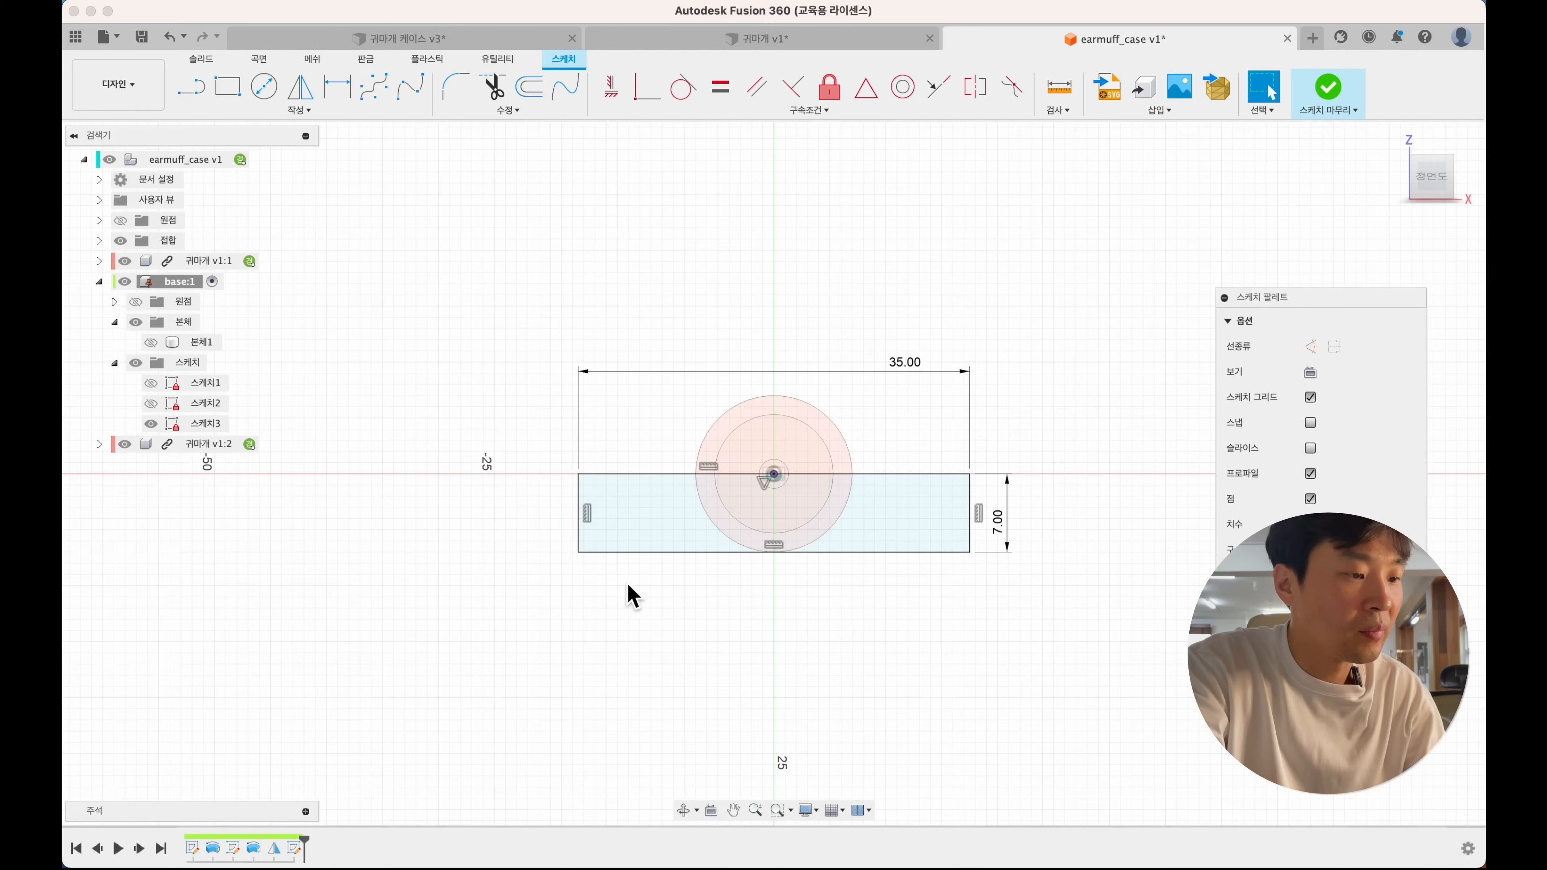
{"action": "double_click", "coordinate": [999, 524]}
{"action": "type", "text": "8"}
{"action": "key", "text": "Return"}
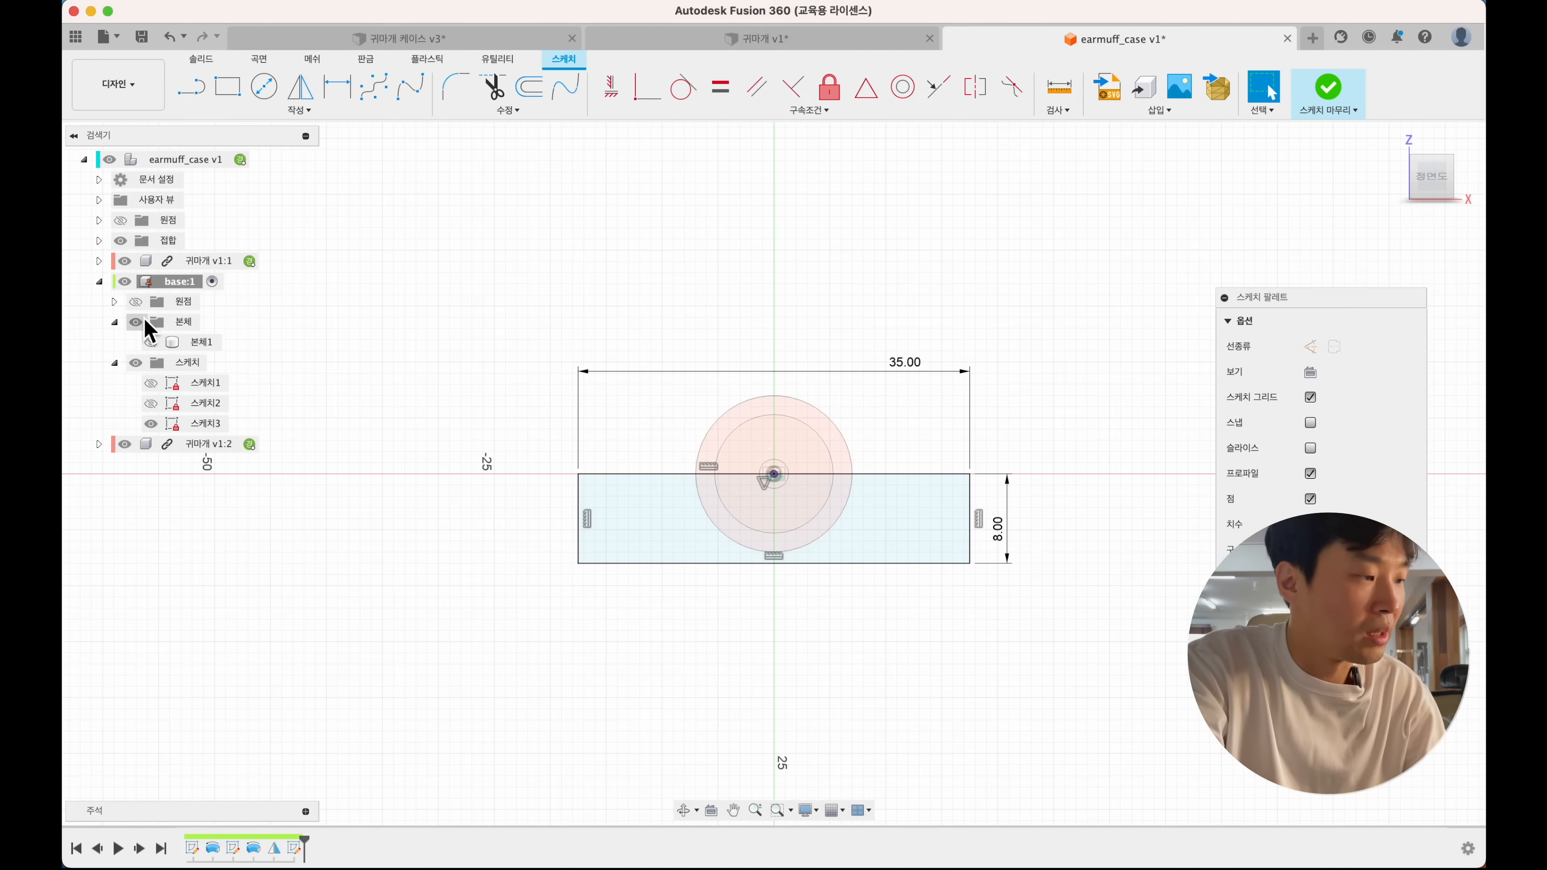
- Show the 본체1 body again, hide both earplug components, and finish the rectangle sketch
{"action": "left_click", "coordinate": [150, 342]}
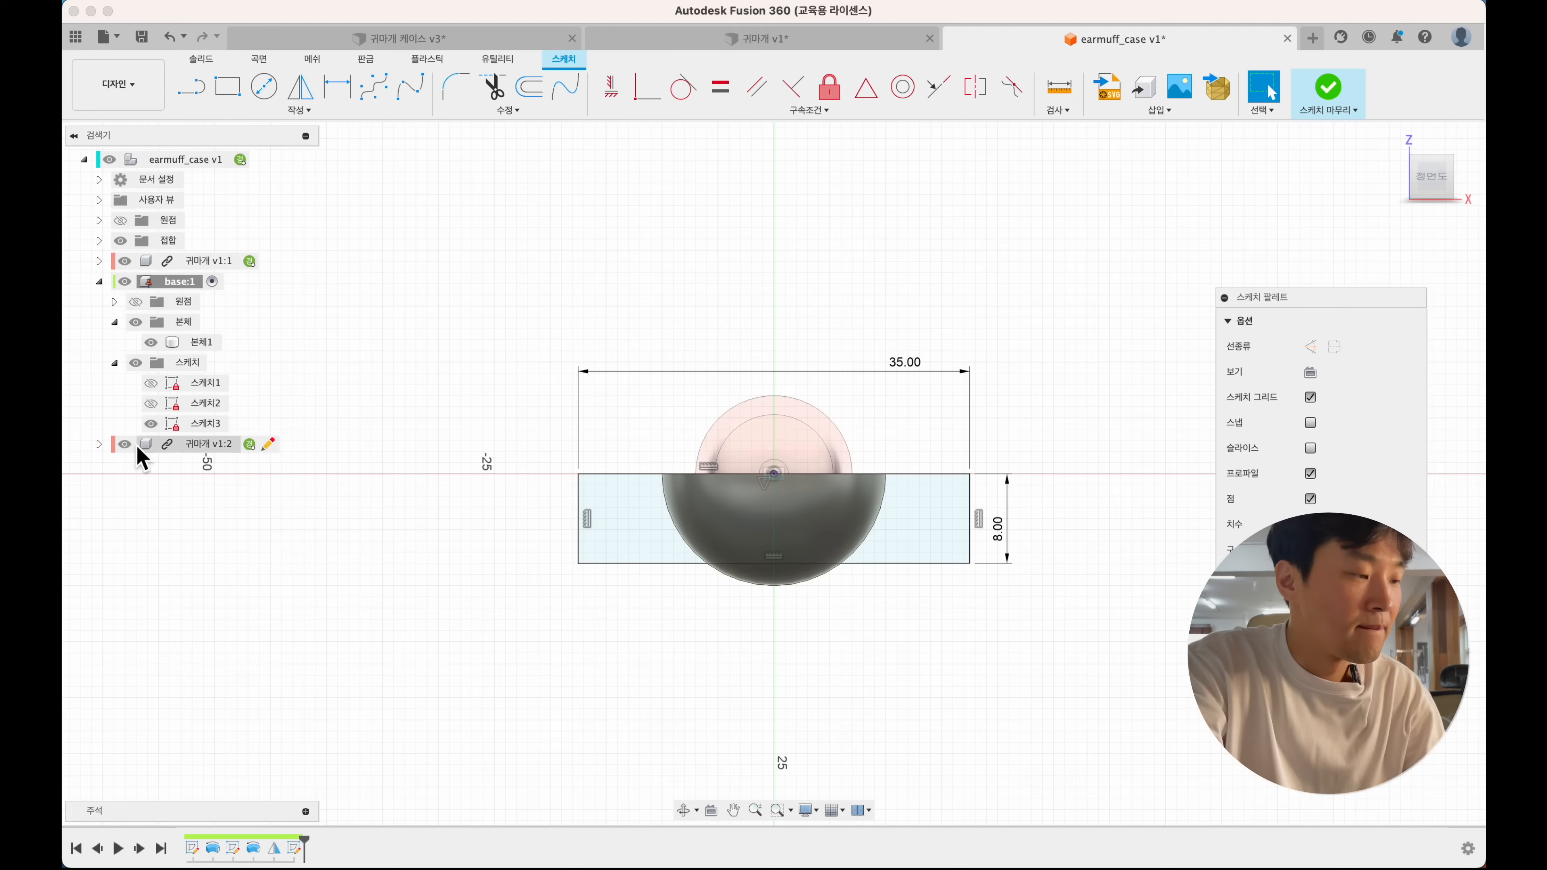
{"action": "left_click", "coordinate": [124, 261]}
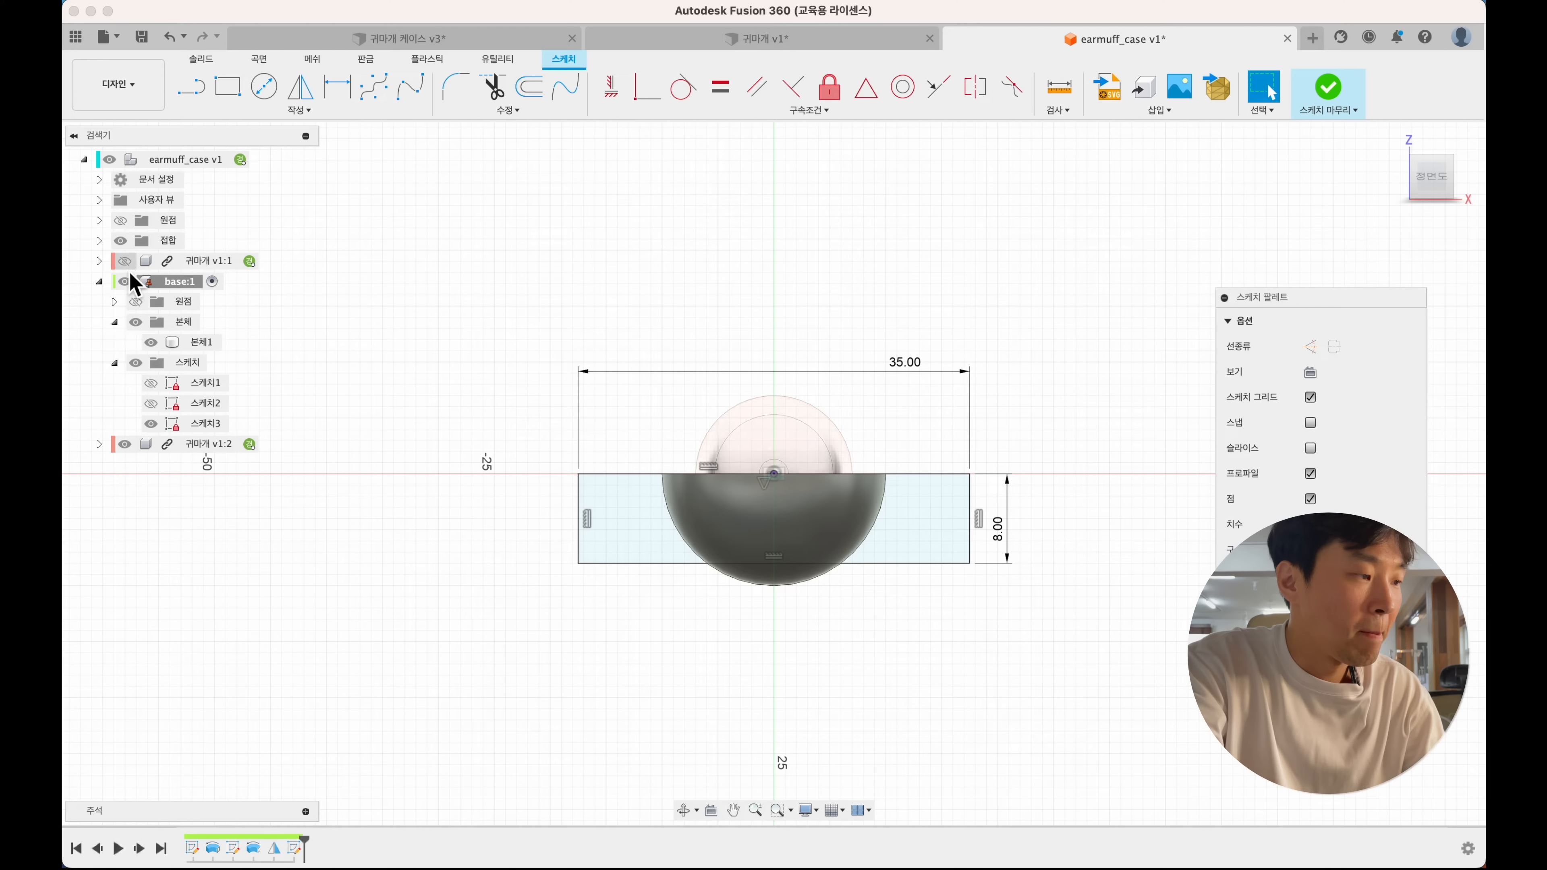
{"action": "left_click", "coordinate": [127, 443]}
{"action": "scroll", "coordinate": [495, 360], "scroll_direction": "right", "scroll_amount": 5, "text": "shift"}
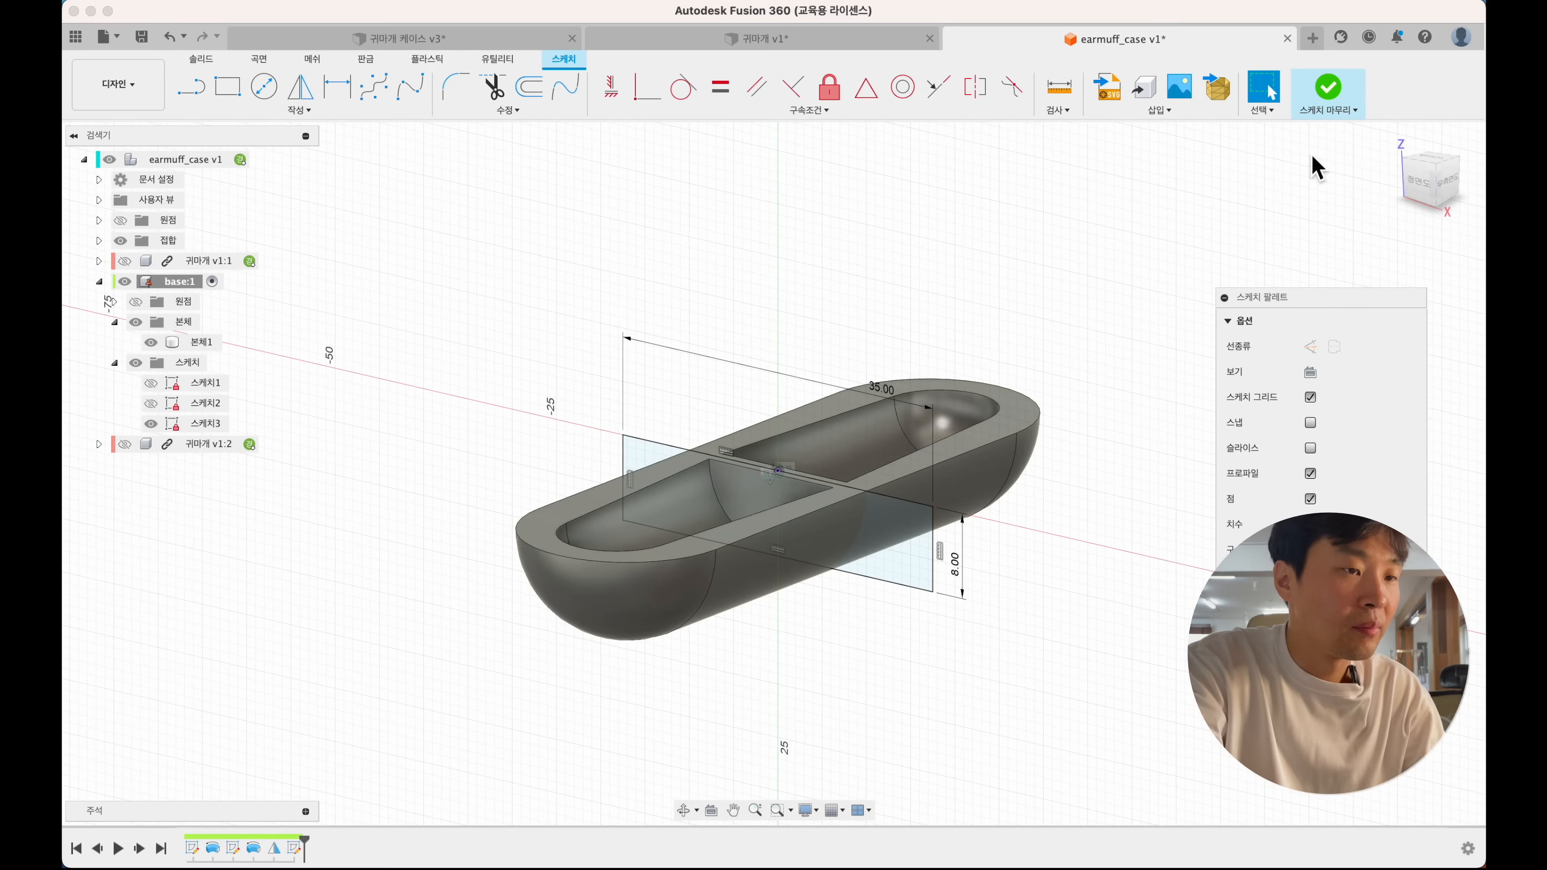
{"action": "left_click", "coordinate": [1328, 87]}
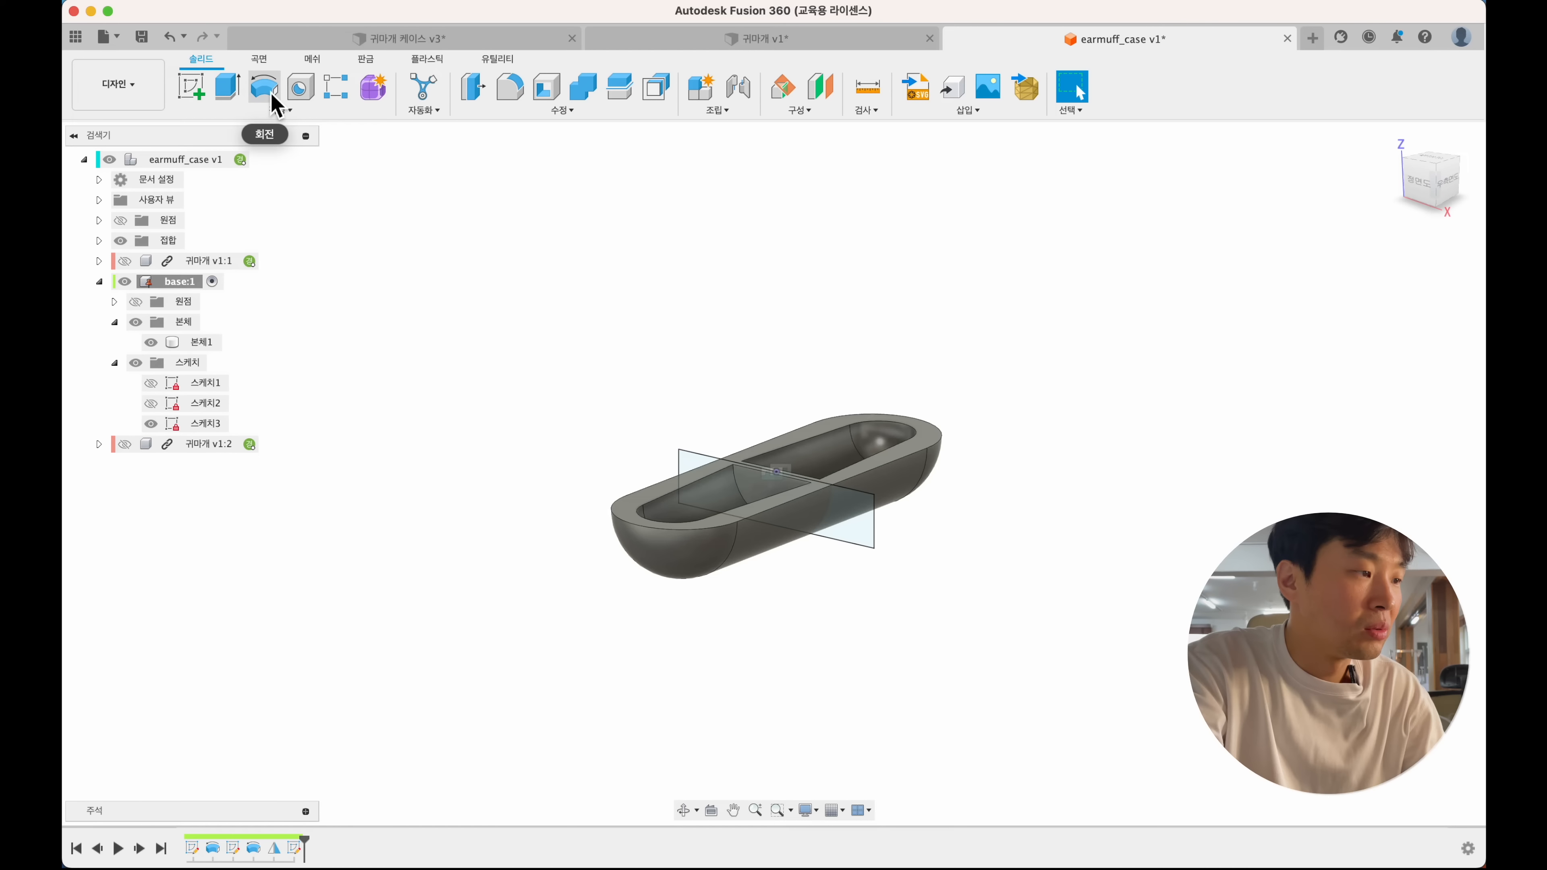
- Extrude the rectangle symmetrically about 52.62 mm to each side with the Intersect operation to trim the base's rounded underside
{"action": "left_click", "coordinate": [227, 94]}
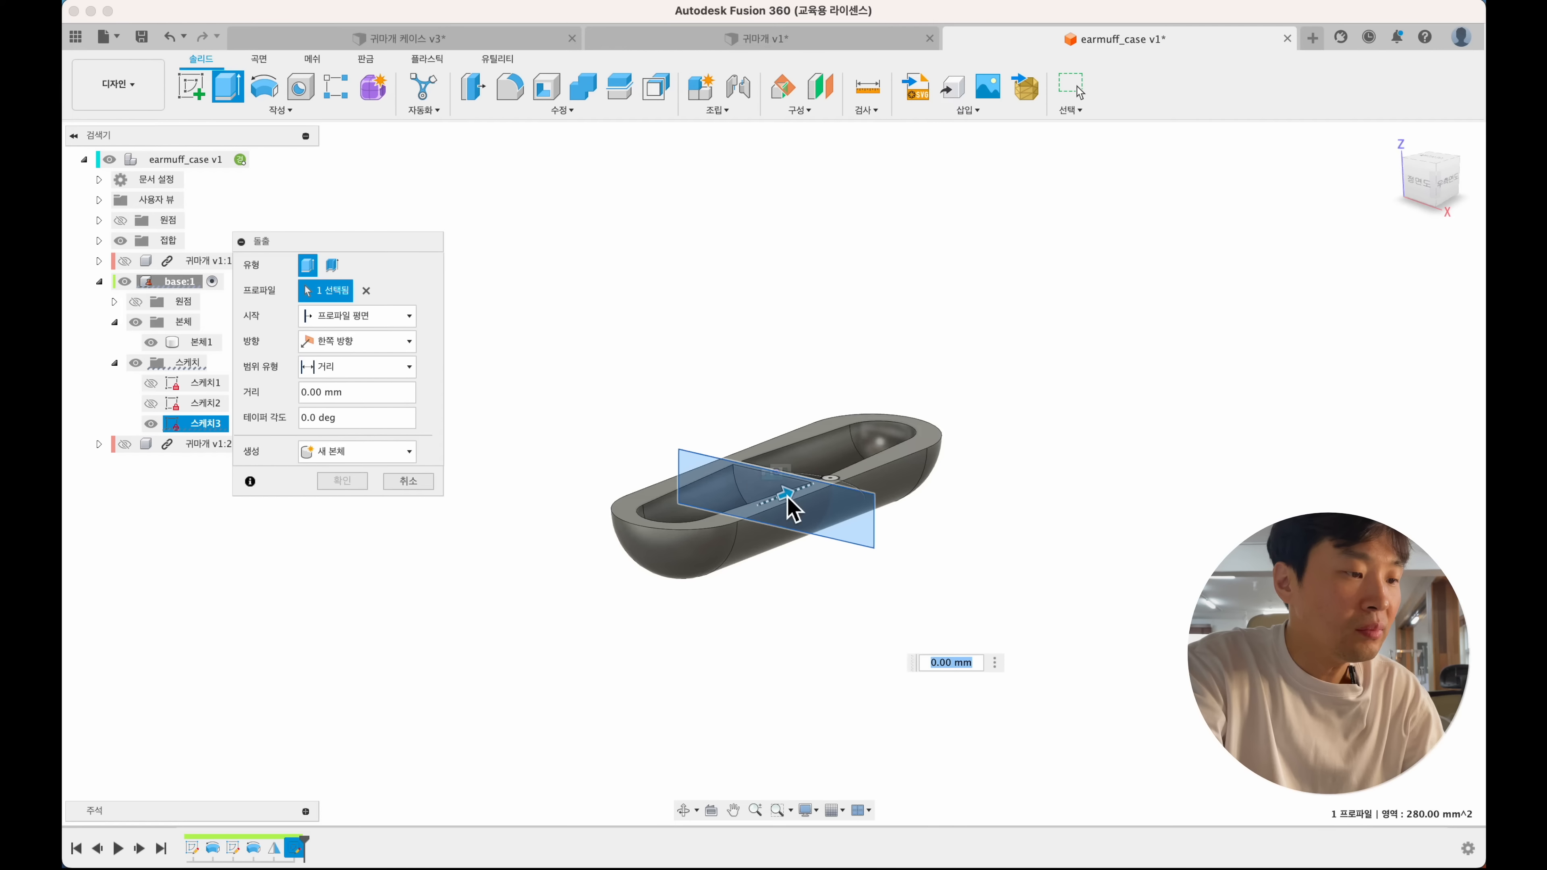
{"action": "mouse_move", "coordinate": [794, 508]}
{"action": "left_mouse_down"}
{"action": "mouse_move", "coordinate": [966, 460]}
{"action": "mouse_move", "coordinate": [975, 444]}
{"action": "left_mouse_up"}
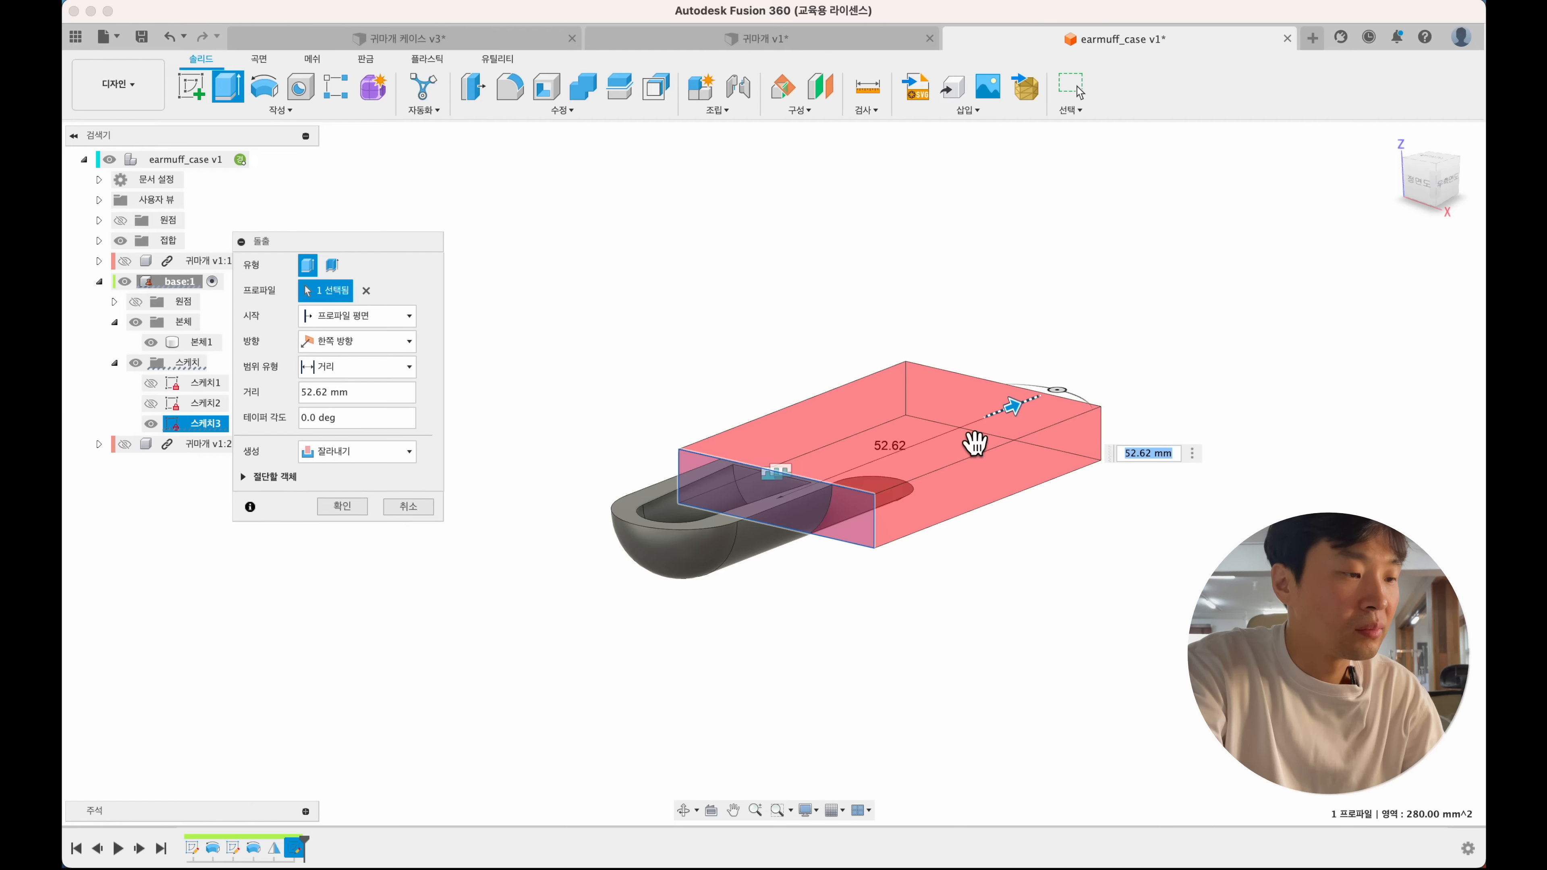
{"action": "left_click", "coordinate": [389, 354]}
{"action": "left_click", "coordinate": [365, 402]}
{"action": "left_click", "coordinate": [366, 477]}
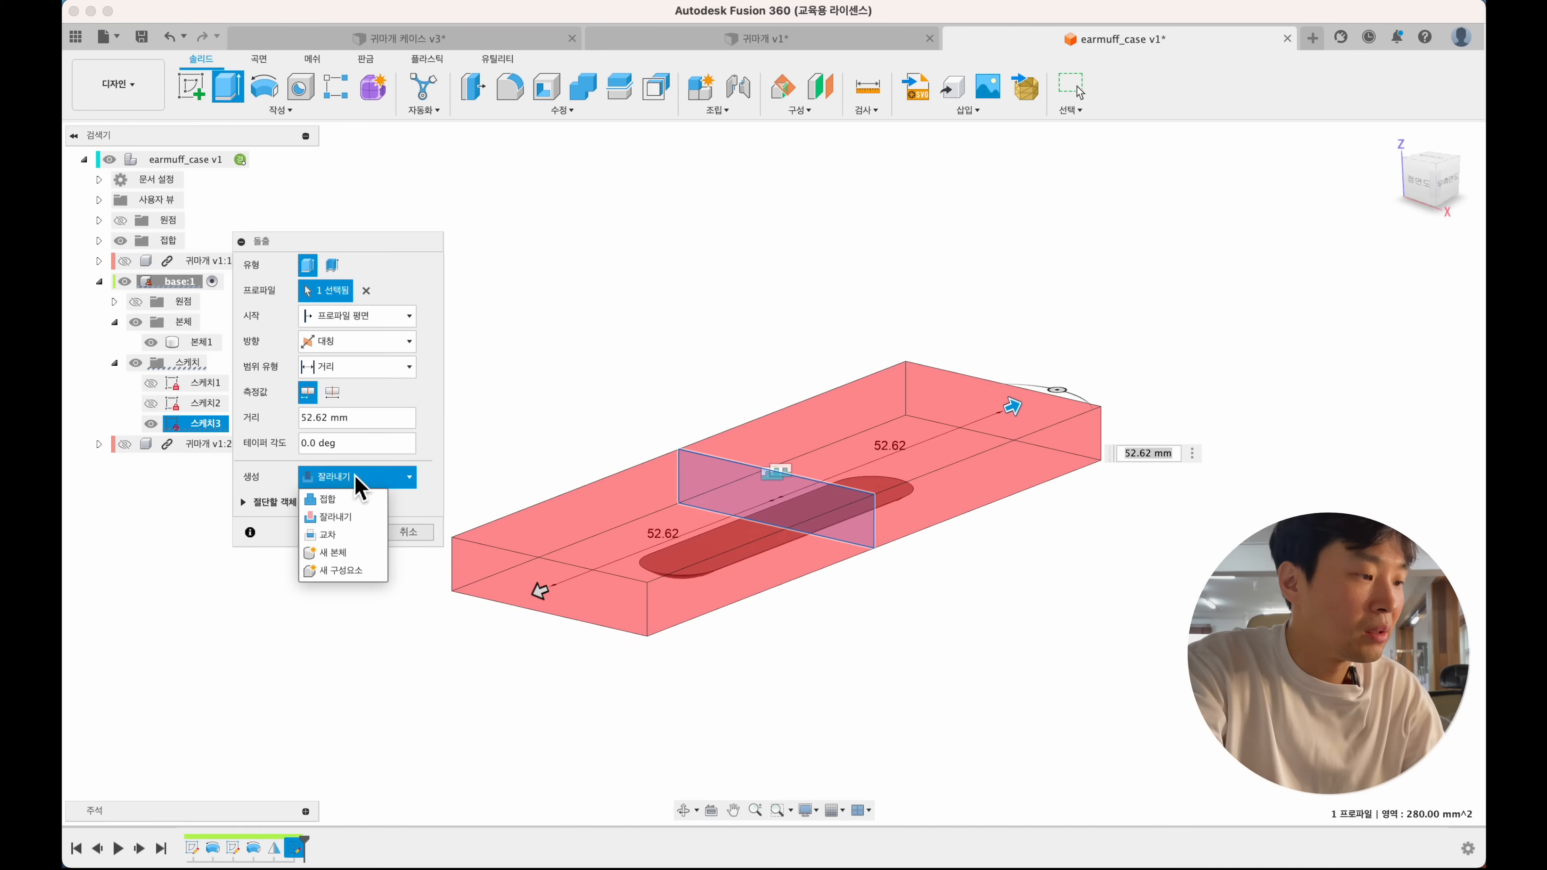
{"action": "left_click", "coordinate": [351, 538]}
{"action": "left_click", "coordinate": [359, 535]}
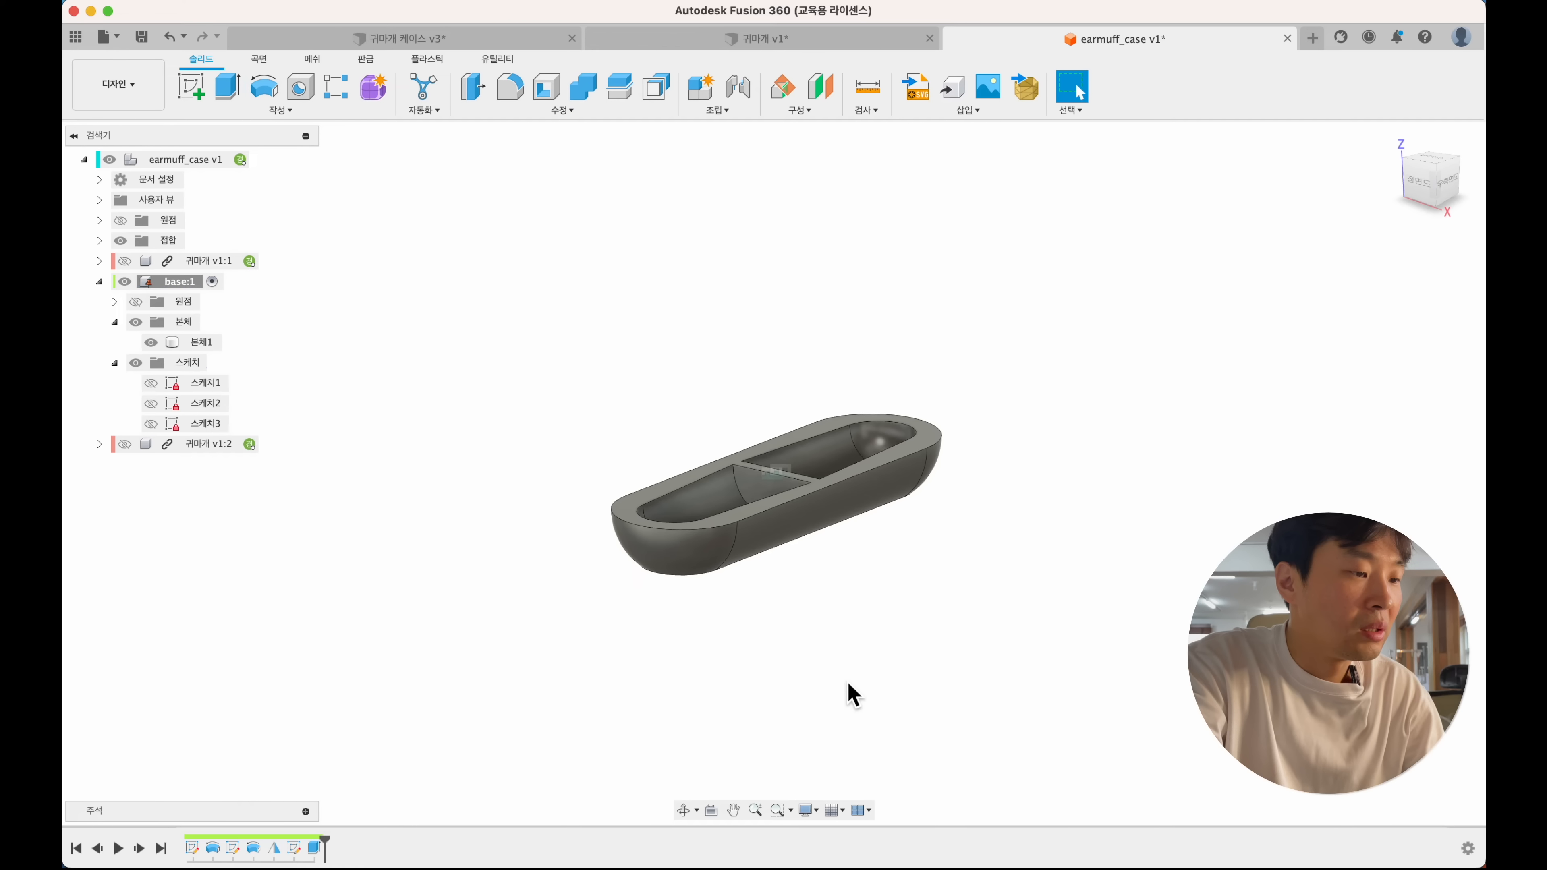
- Start a sketch on the base's front XZ origin plane and project the outer corner vertex of the rim on the negative X side
{"action": "scroll", "coordinate": [846, 682], "scroll_direction": "down", "scroll_amount": 10, "text": "shift"}
{"action": "scroll", "coordinate": [845, 680], "scroll_direction": "up", "scroll_amount": 10, "text": "shift"}
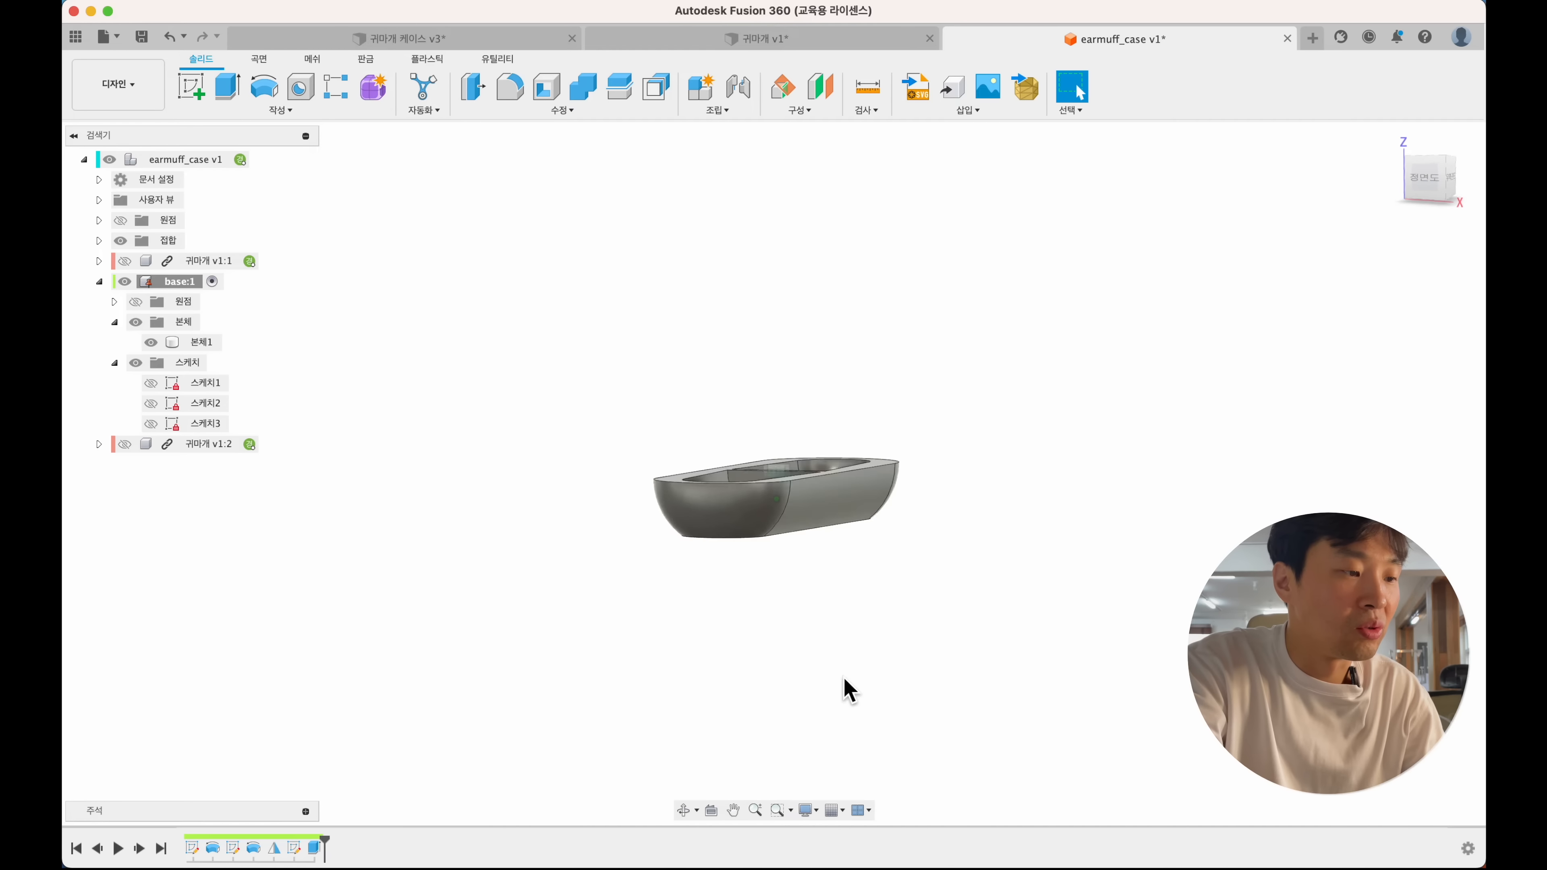
{"action": "left_click", "coordinate": [192, 90]}
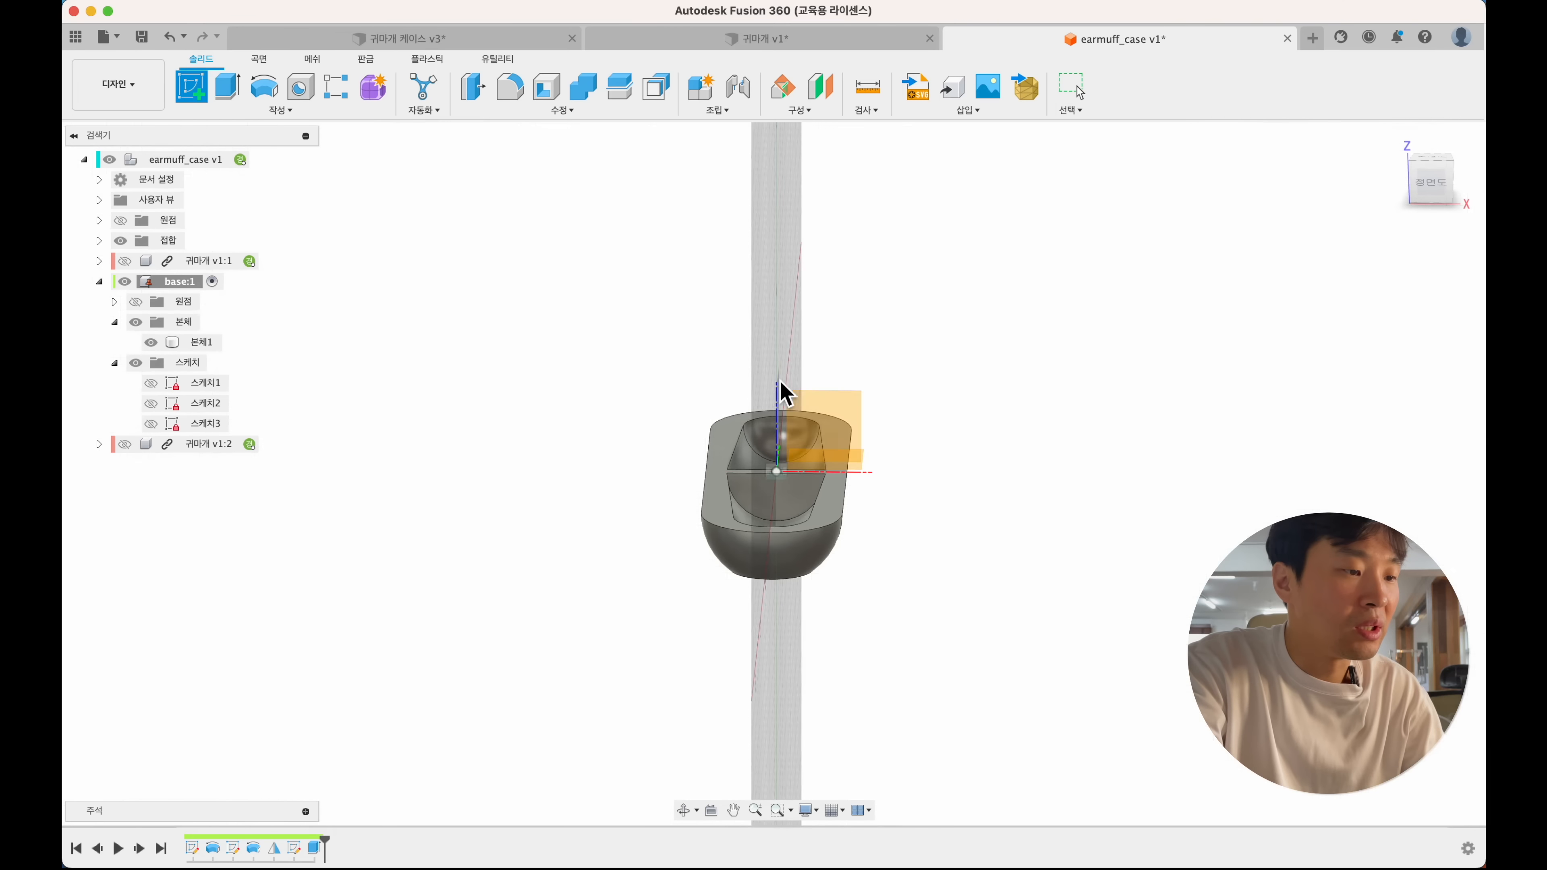
{"action": "left_click", "coordinate": [825, 412]}
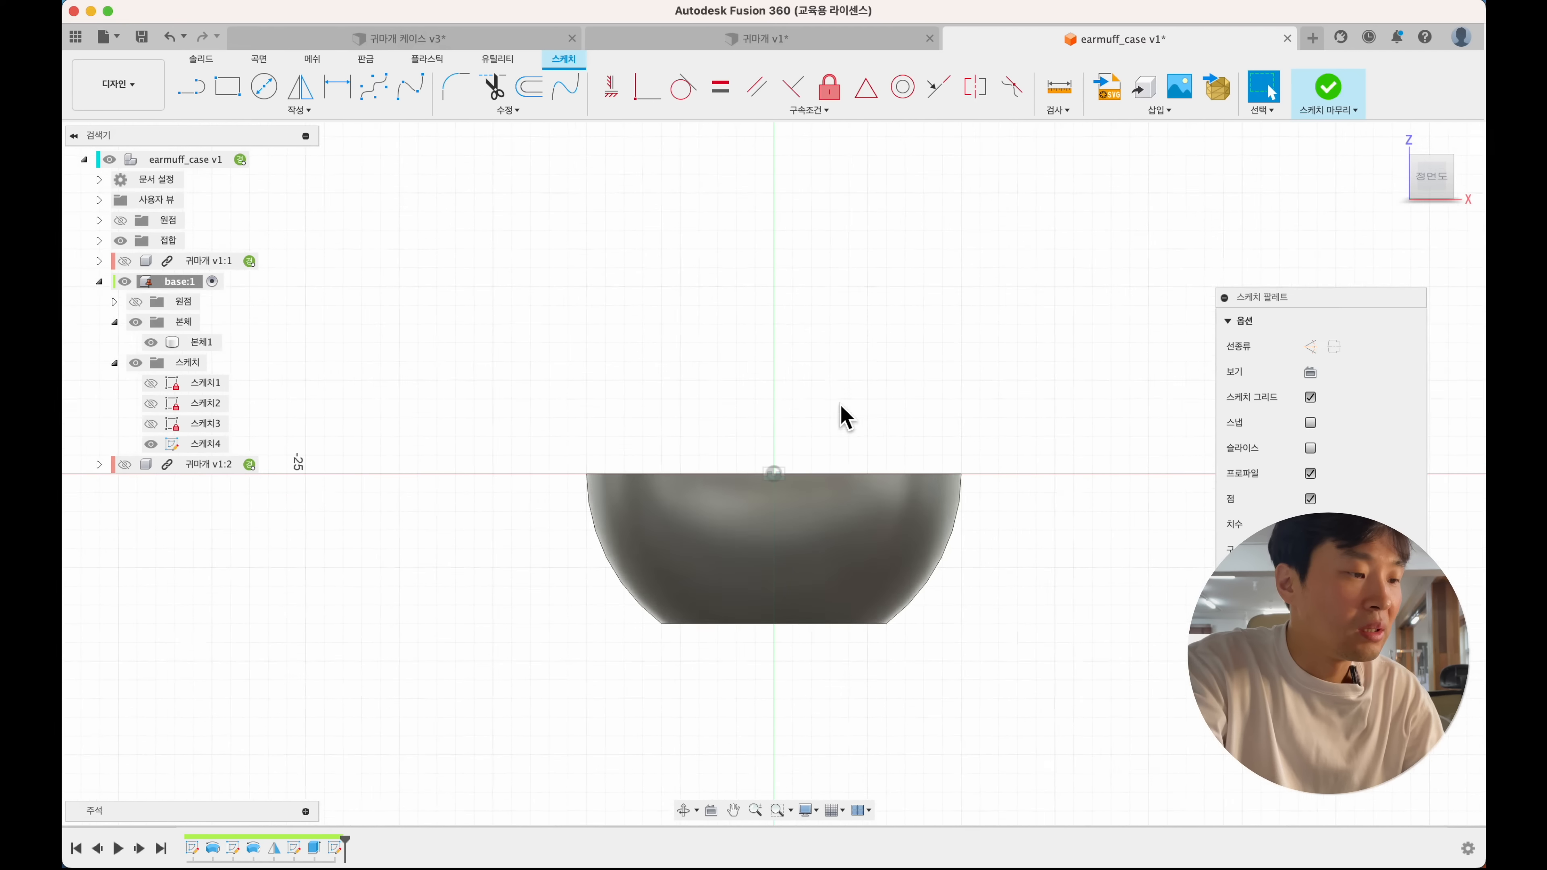
{"action": "scroll", "coordinate": [841, 407], "scroll_direction": "left", "scroll_amount": 2}
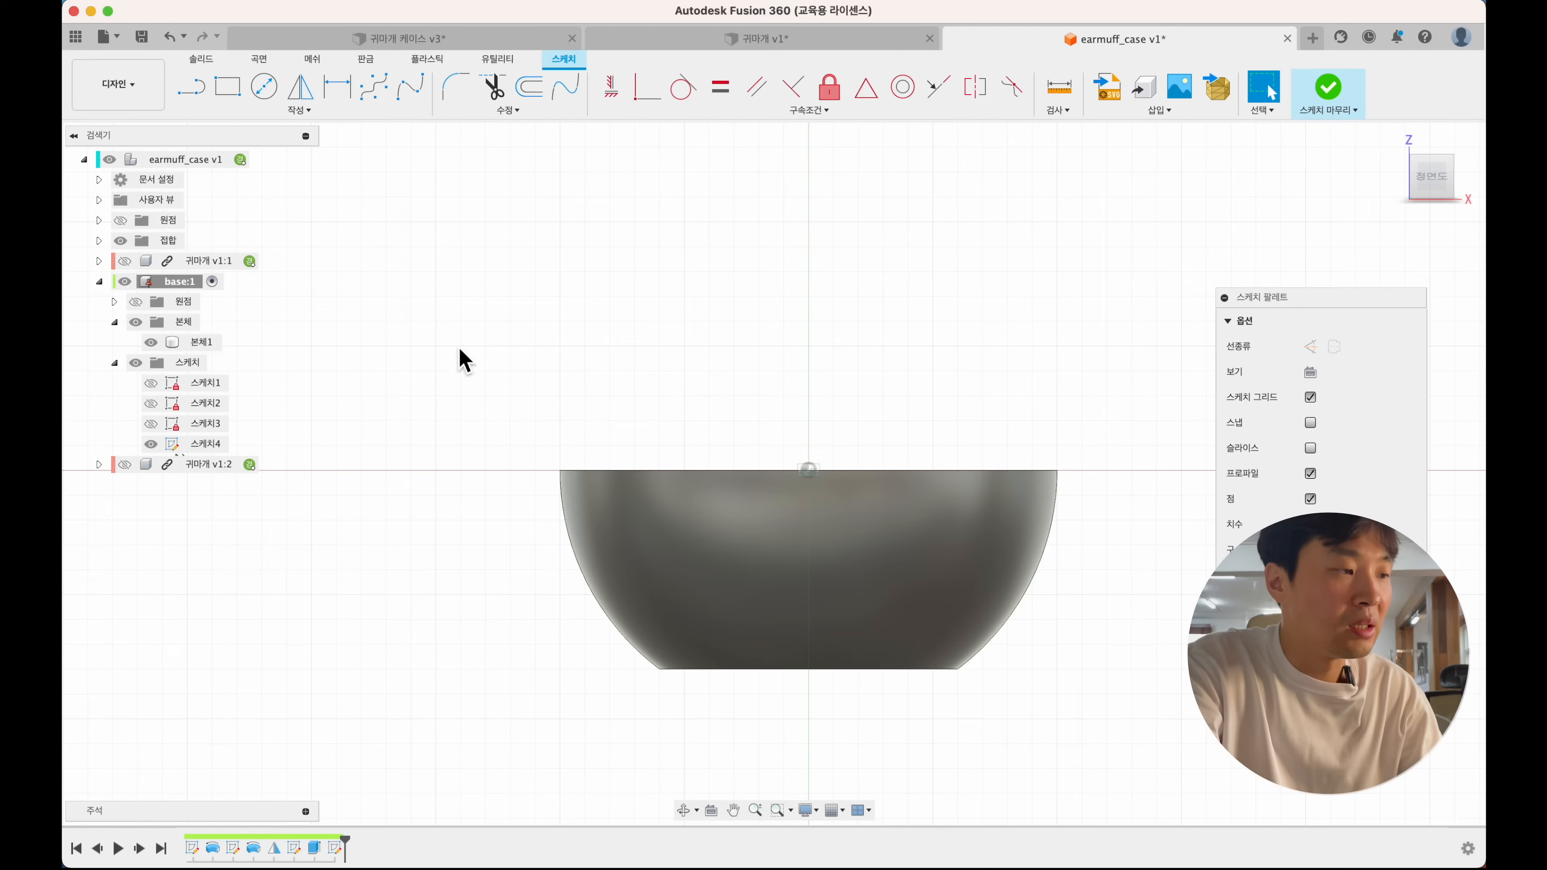
{"action": "left_click", "coordinate": [333, 111]}
{"action": "mouse_move", "coordinate": [244, 380]}
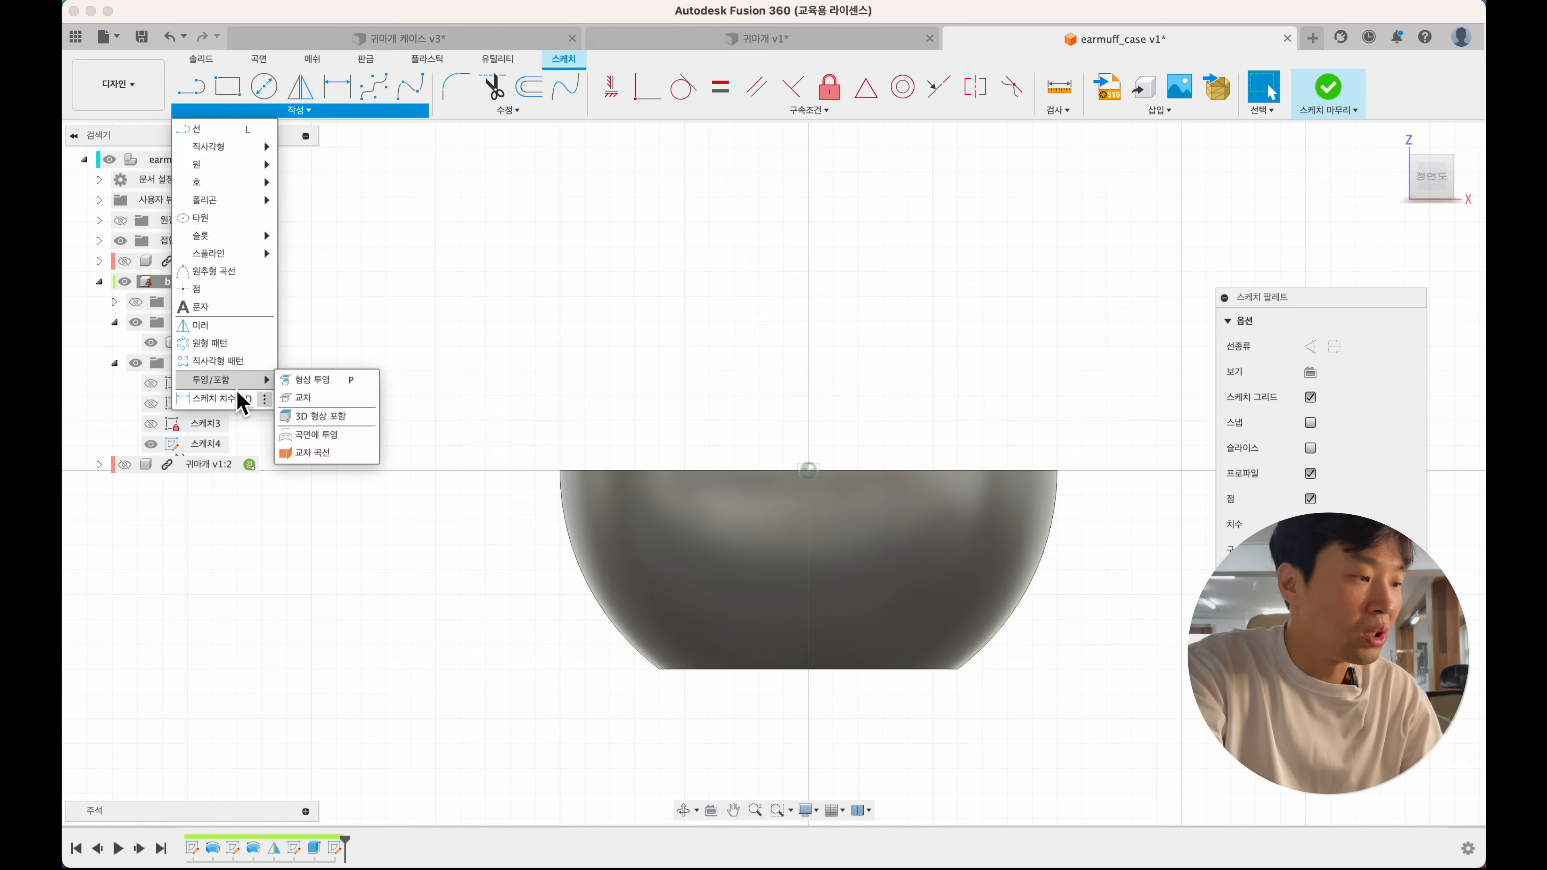
{"action": "left_click", "coordinate": [309, 384]}
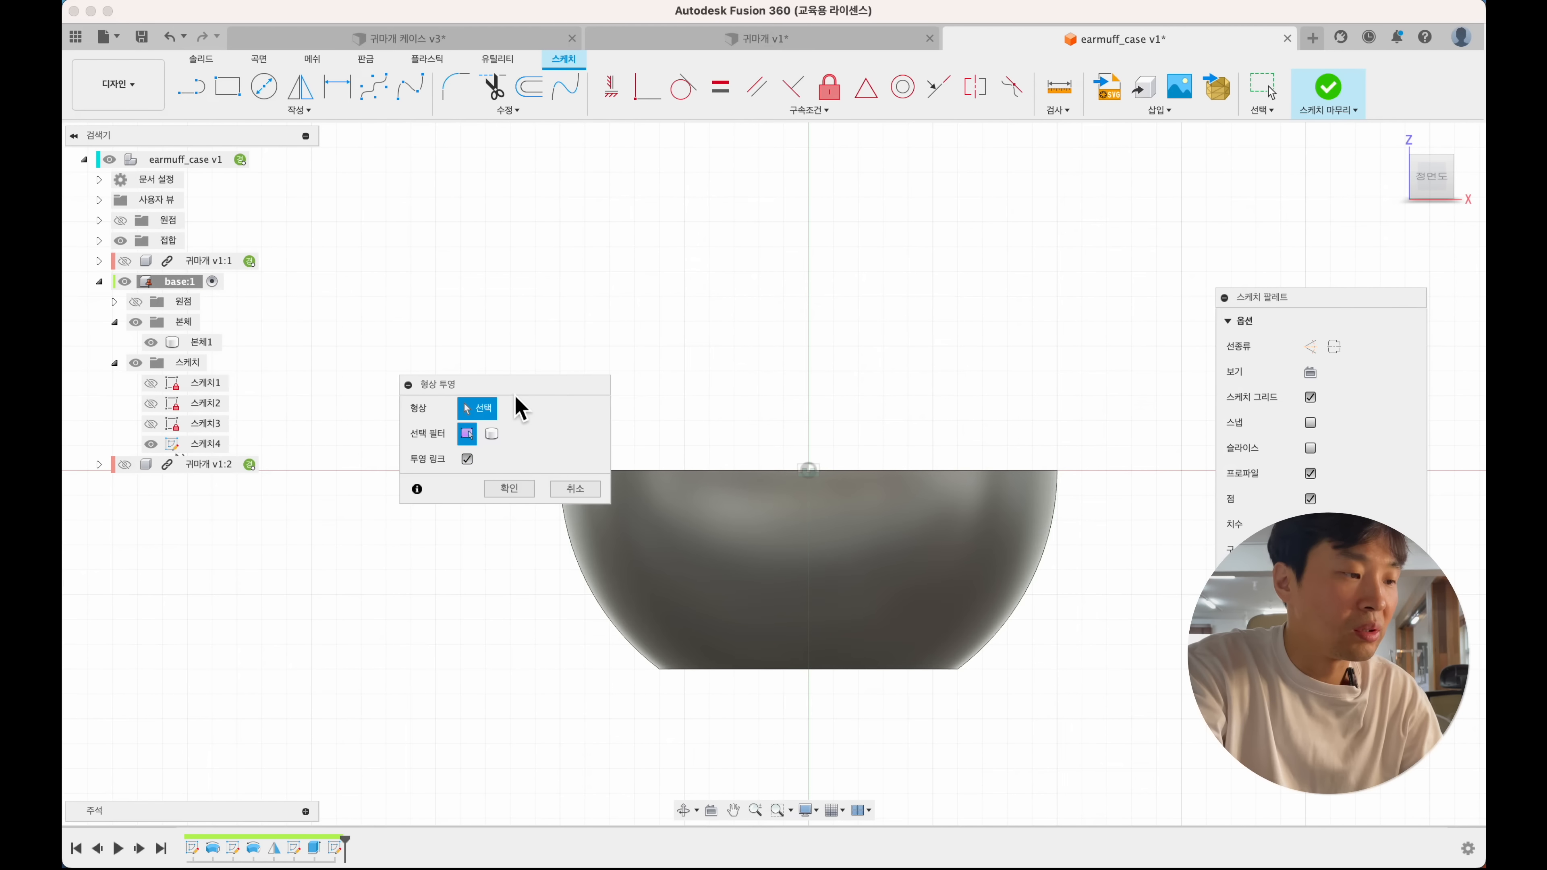
{"action": "left_click_drag", "start_coordinate": [512, 386], "coordinate": [591, 272]}
{"action": "left_click", "coordinate": [570, 484]}
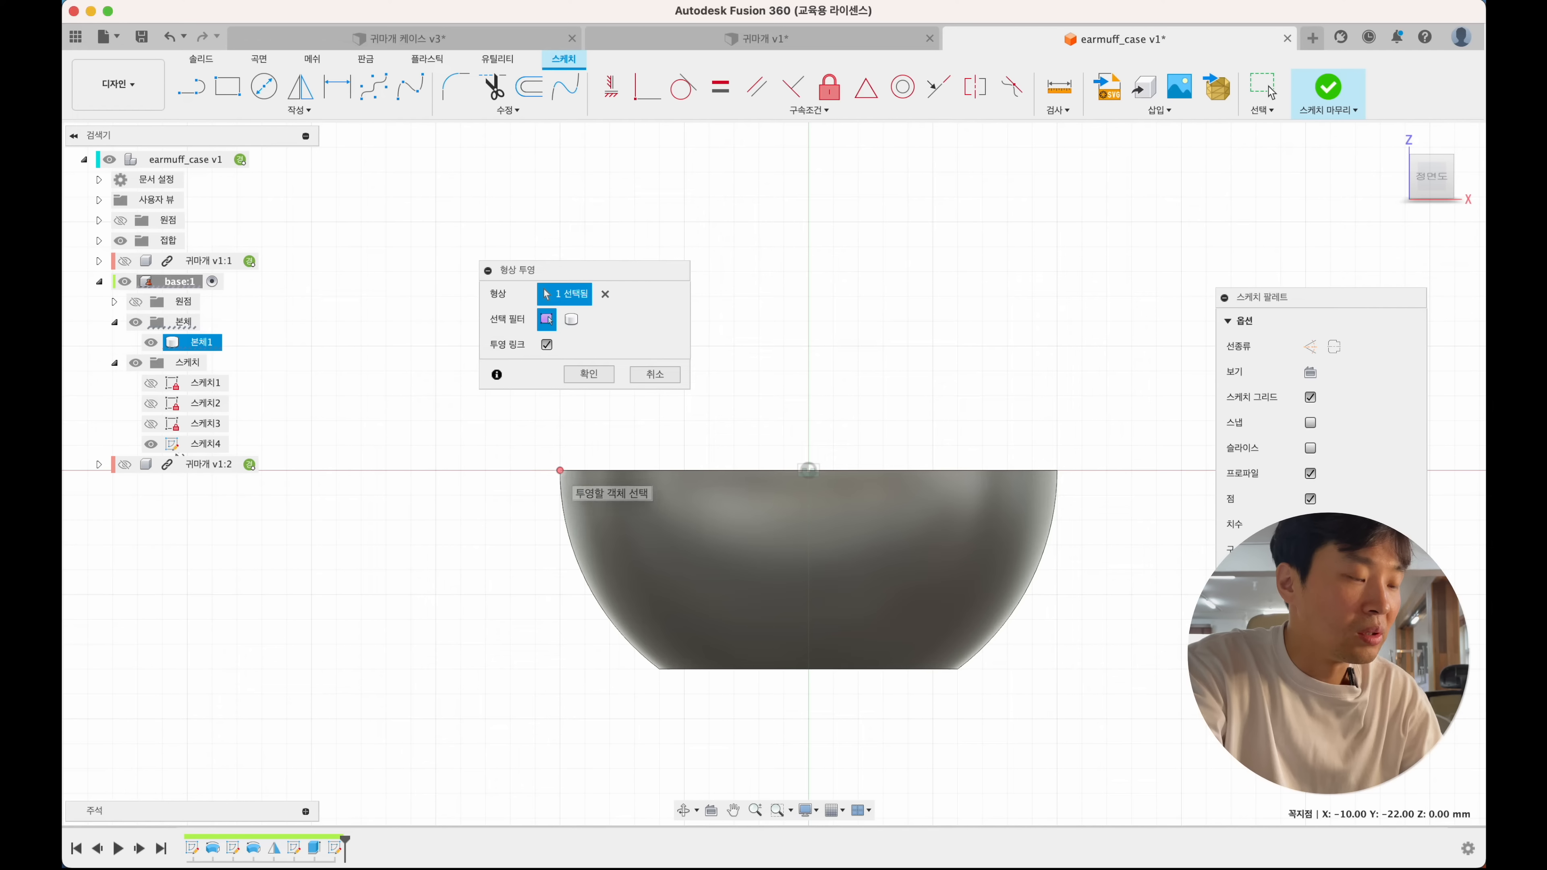
{"action": "left_click", "coordinate": [598, 381]}
- Draw two concentric circles centred on the projected rim vertex, the inner one about 1.6 mm in diameter
{"action": "key", "text": "c"}
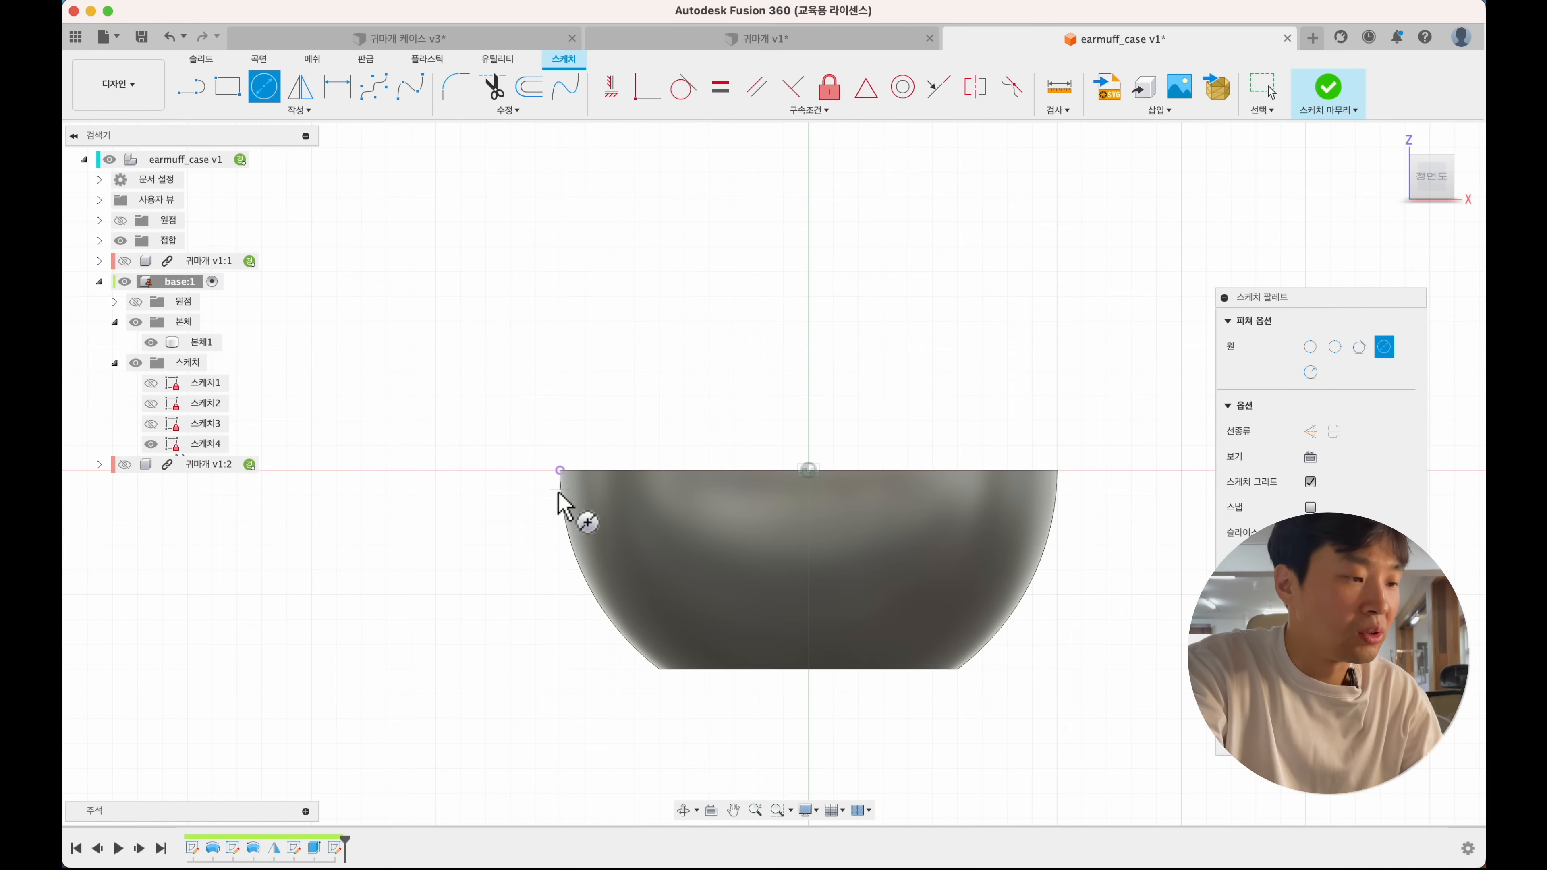
{"action": "left_click", "coordinate": [560, 471]}
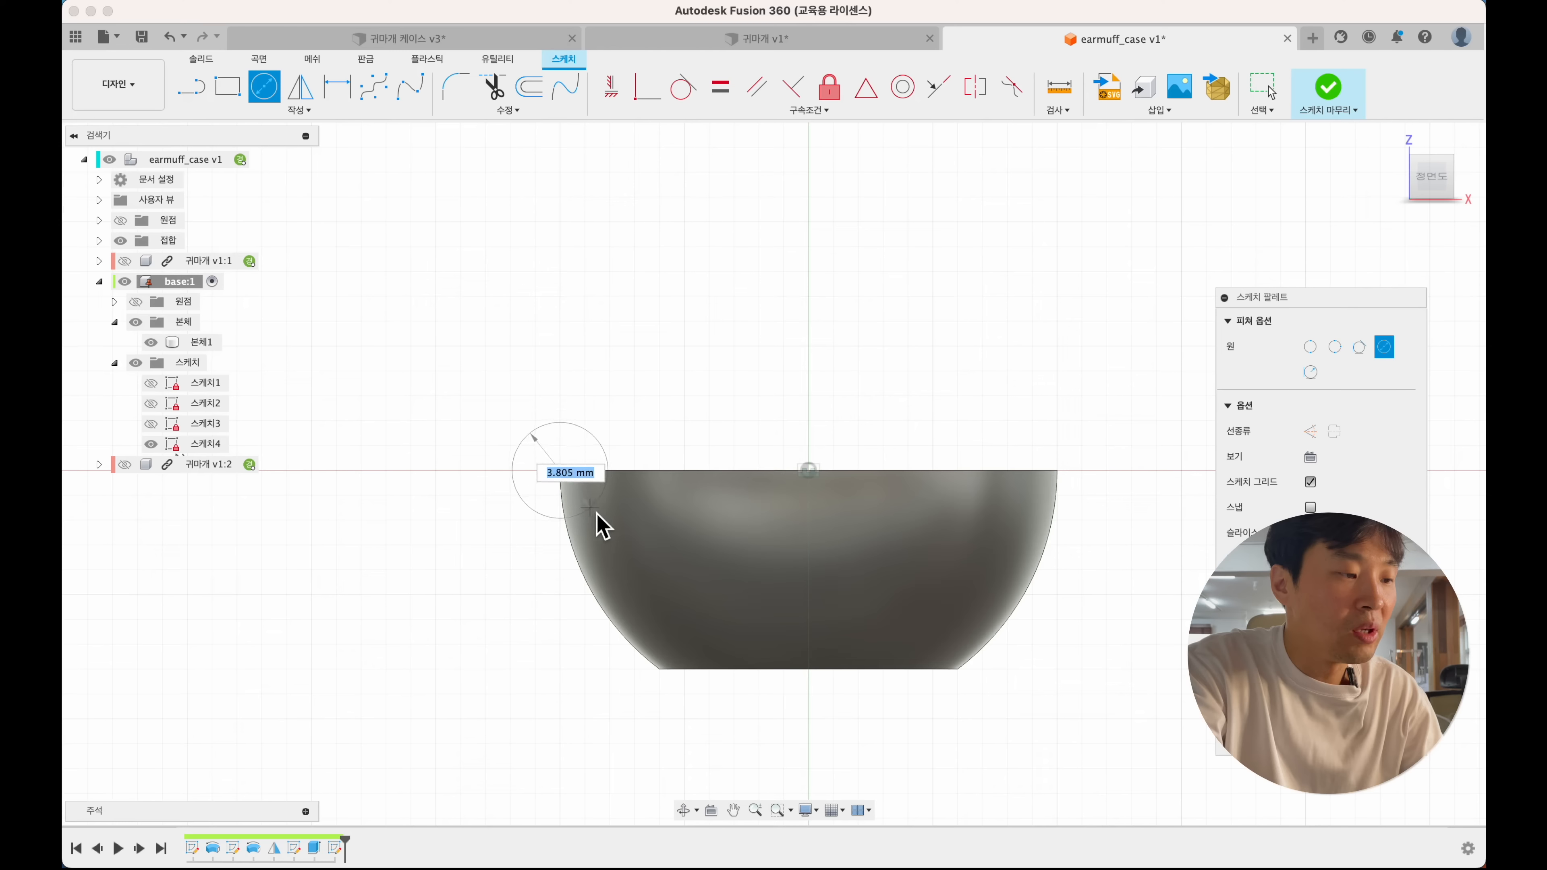
{"action": "left_click", "coordinate": [596, 515]}
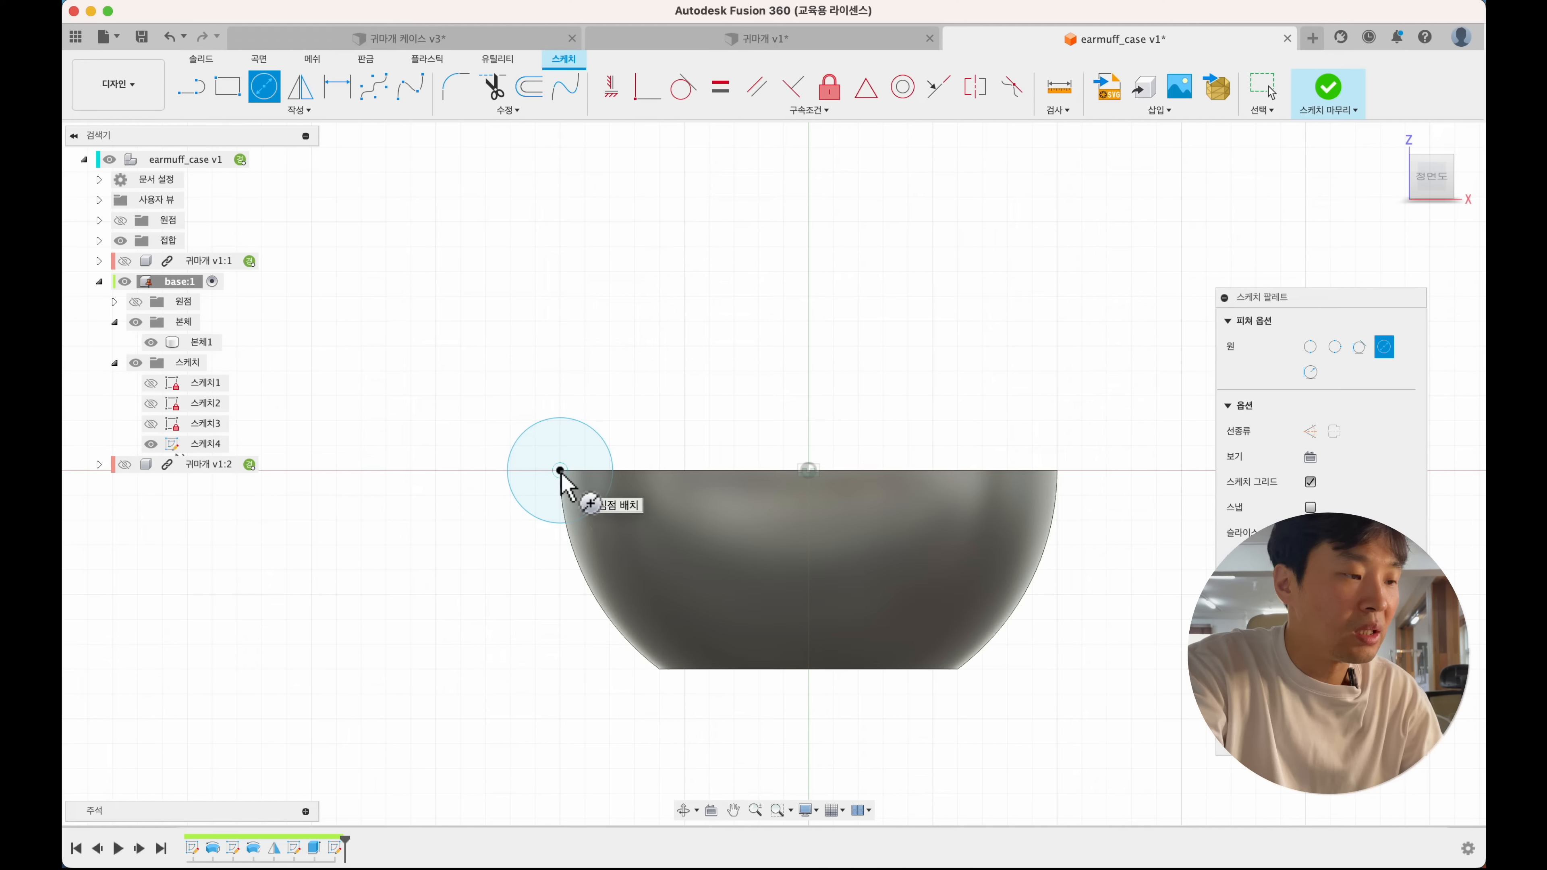
{"action": "left_click", "coordinate": [576, 501]}
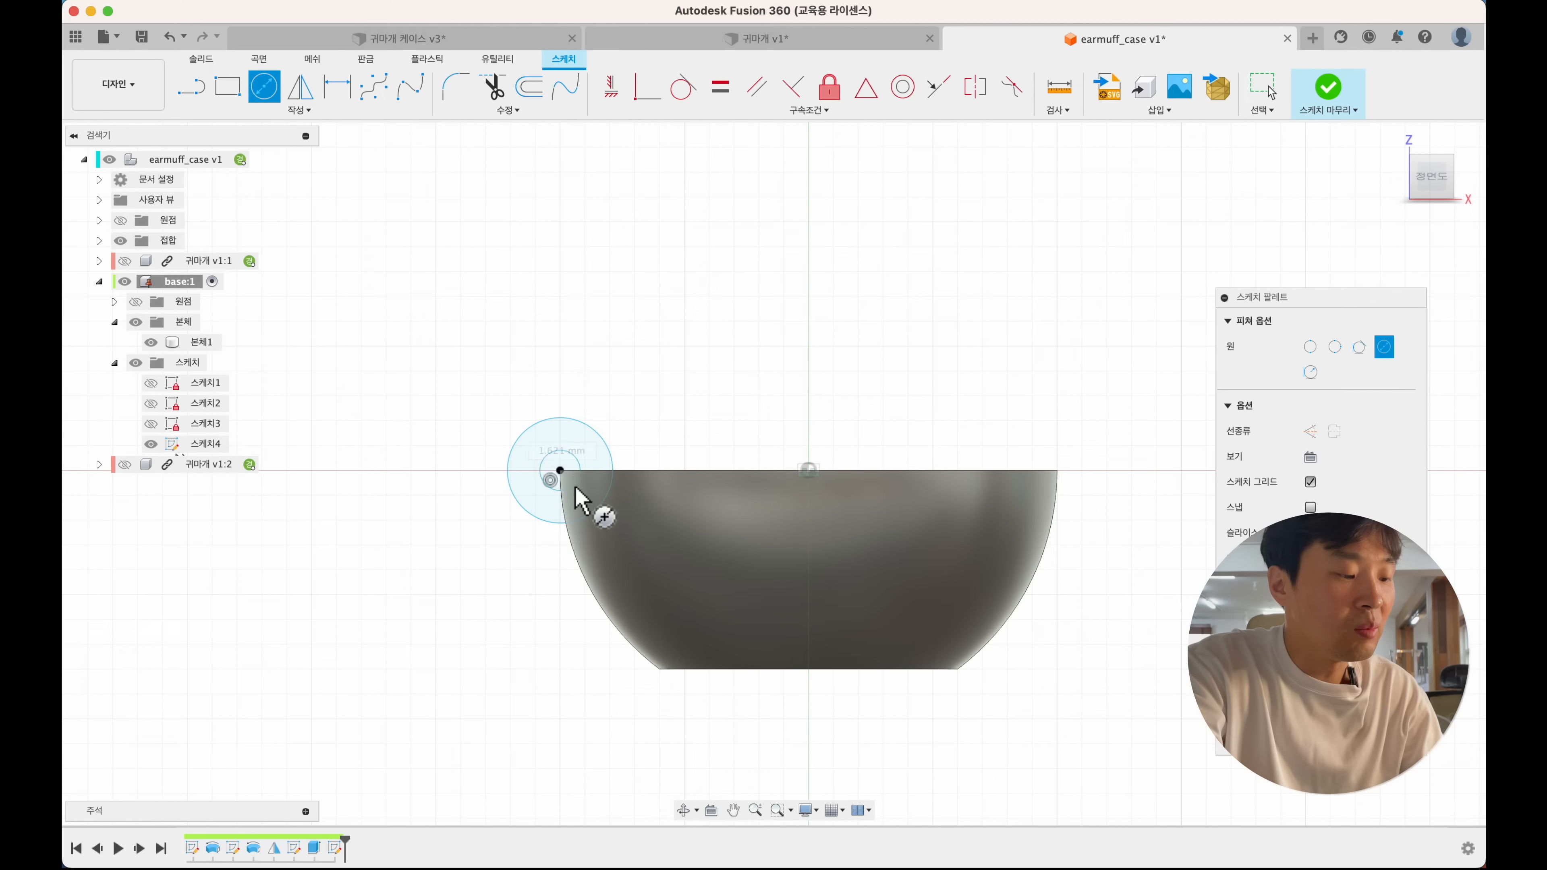
- Dimension the inner circle to 3 mm and the outer circle to 5 mm in diameter, and finish the sketch
{"action": "key", "text": "d"}
{"action": "left_click", "coordinate": [582, 464]}
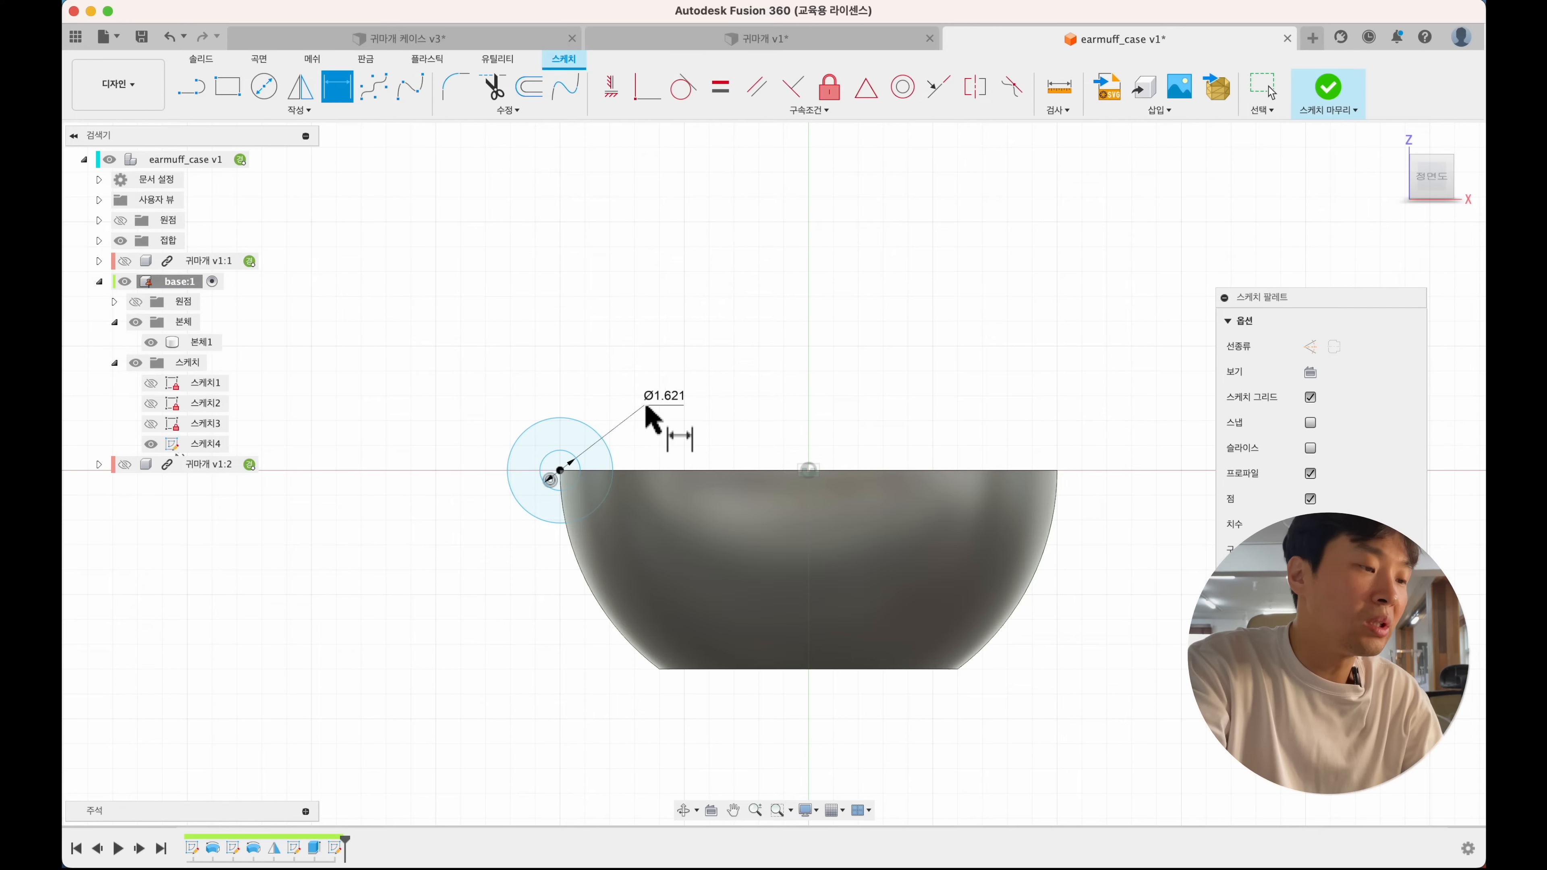
{"action": "left_click", "coordinate": [670, 402]}
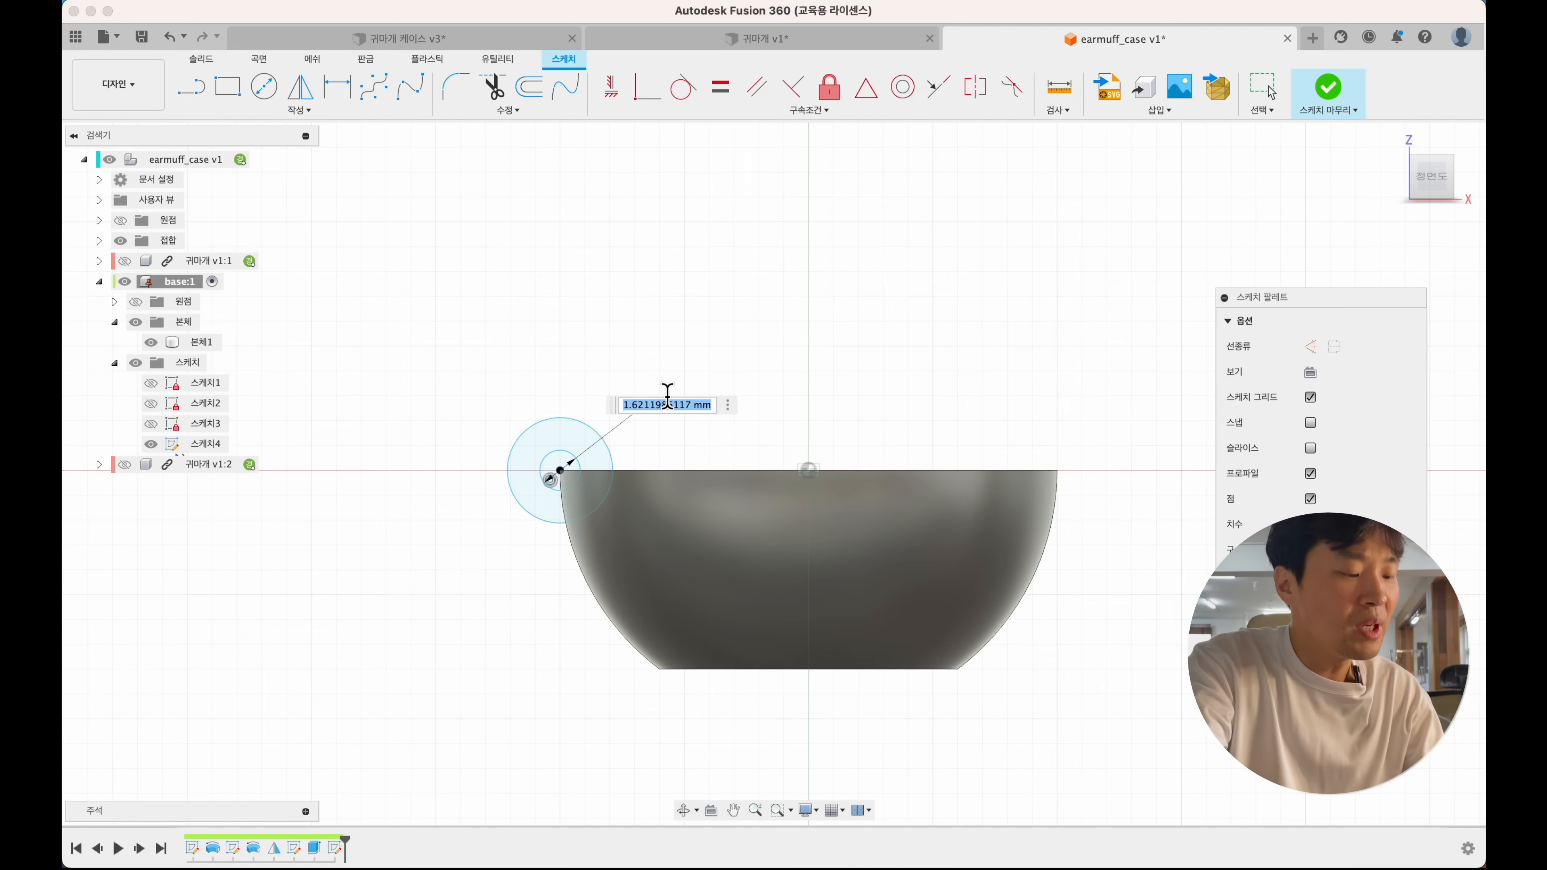
{"action": "type", "text": "3"}
{"action": "key", "text": "Return"}
{"action": "left_click", "coordinate": [620, 469]}
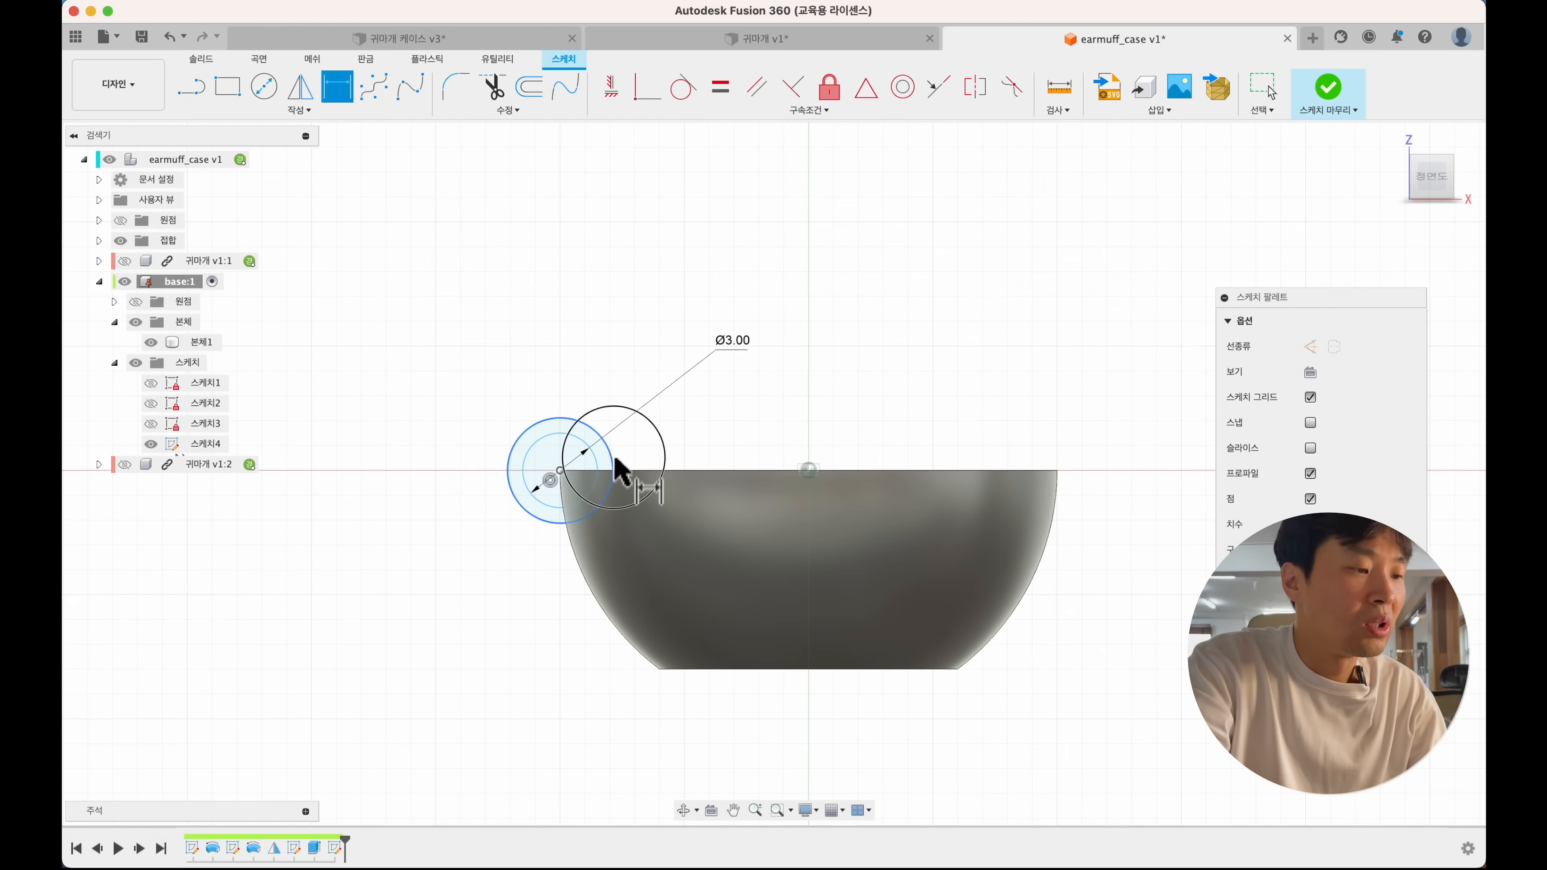
{"action": "left_click", "coordinate": [692, 447]}
{"action": "type", "text": "5"}
{"action": "key", "text": "Return"}
{"action": "key", "text": "Escape"}
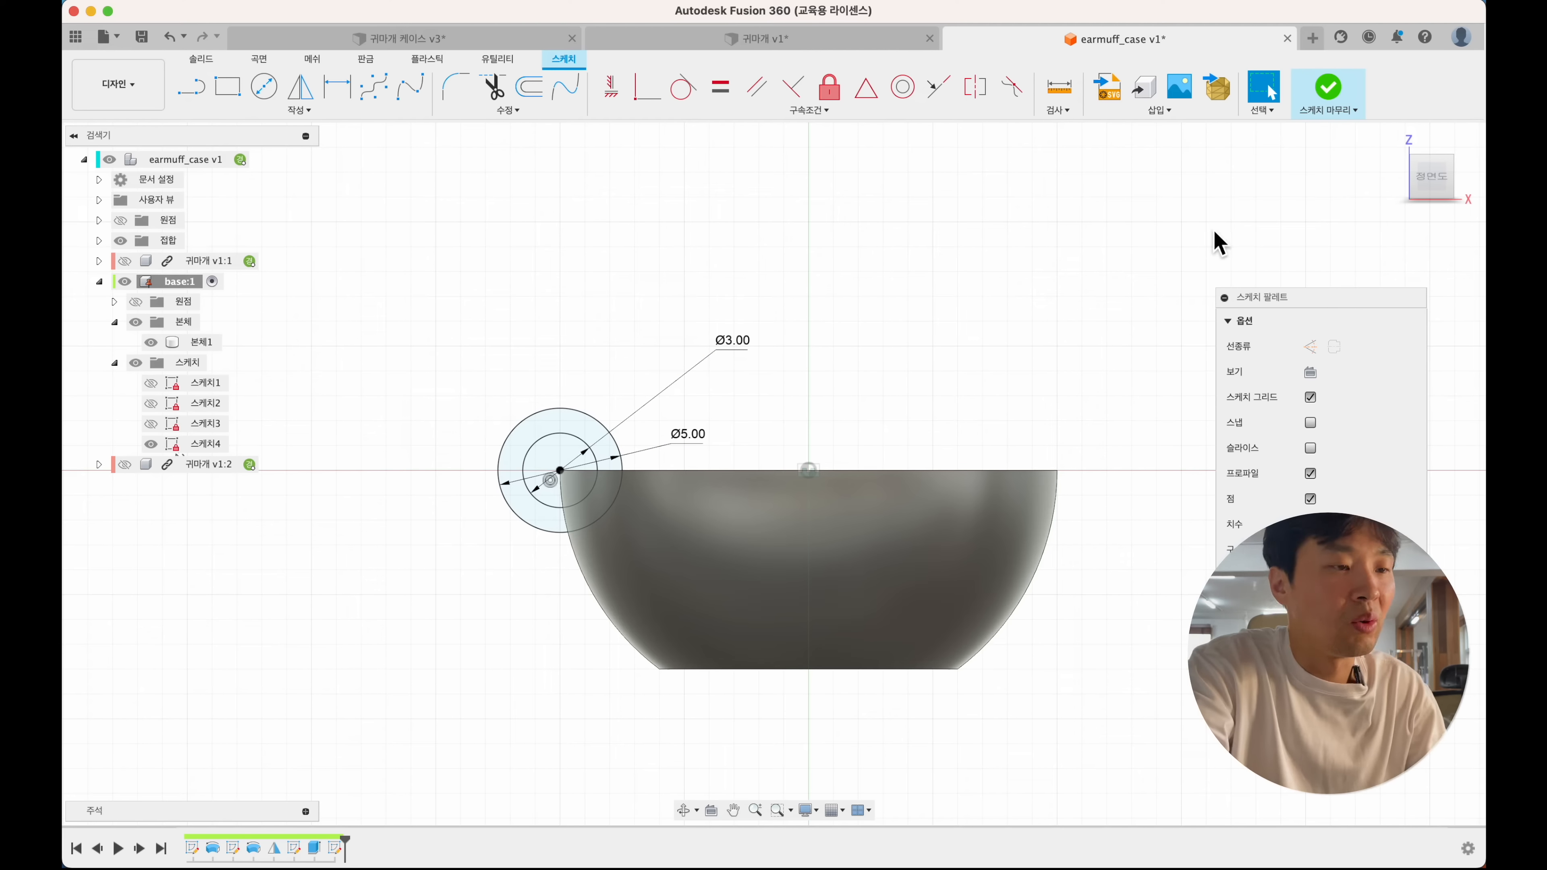
{"action": "left_click", "coordinate": [1326, 91]}
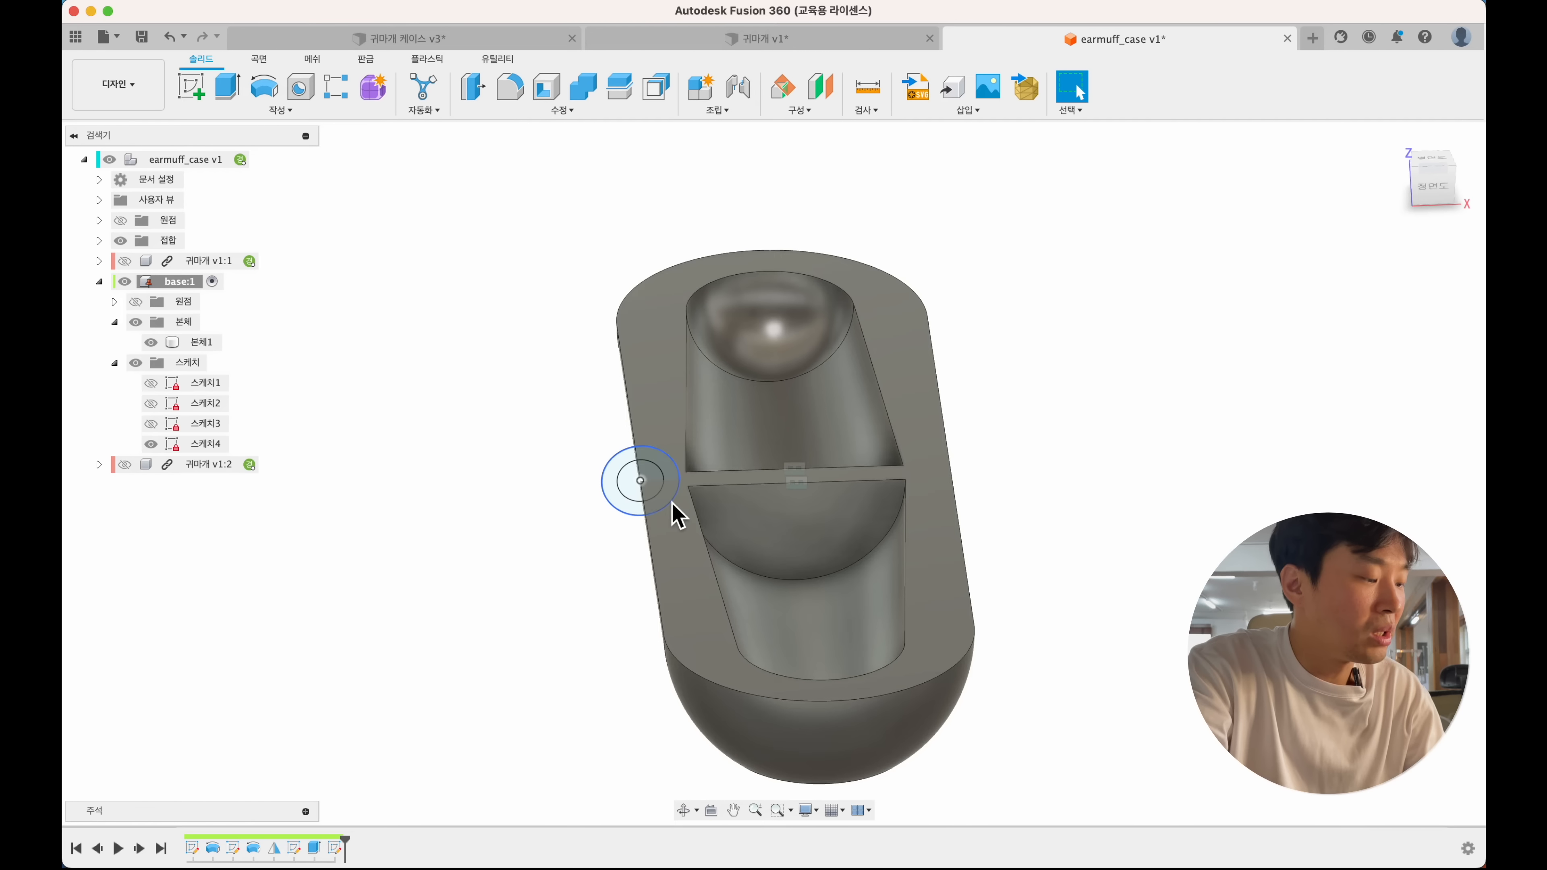
- Show 스케치1 with its dimensions and set the outline's end arc radius to 12 mm
{"action": "left_click", "coordinate": [151, 383]}
{"action": "right_click", "coordinate": [225, 393]}
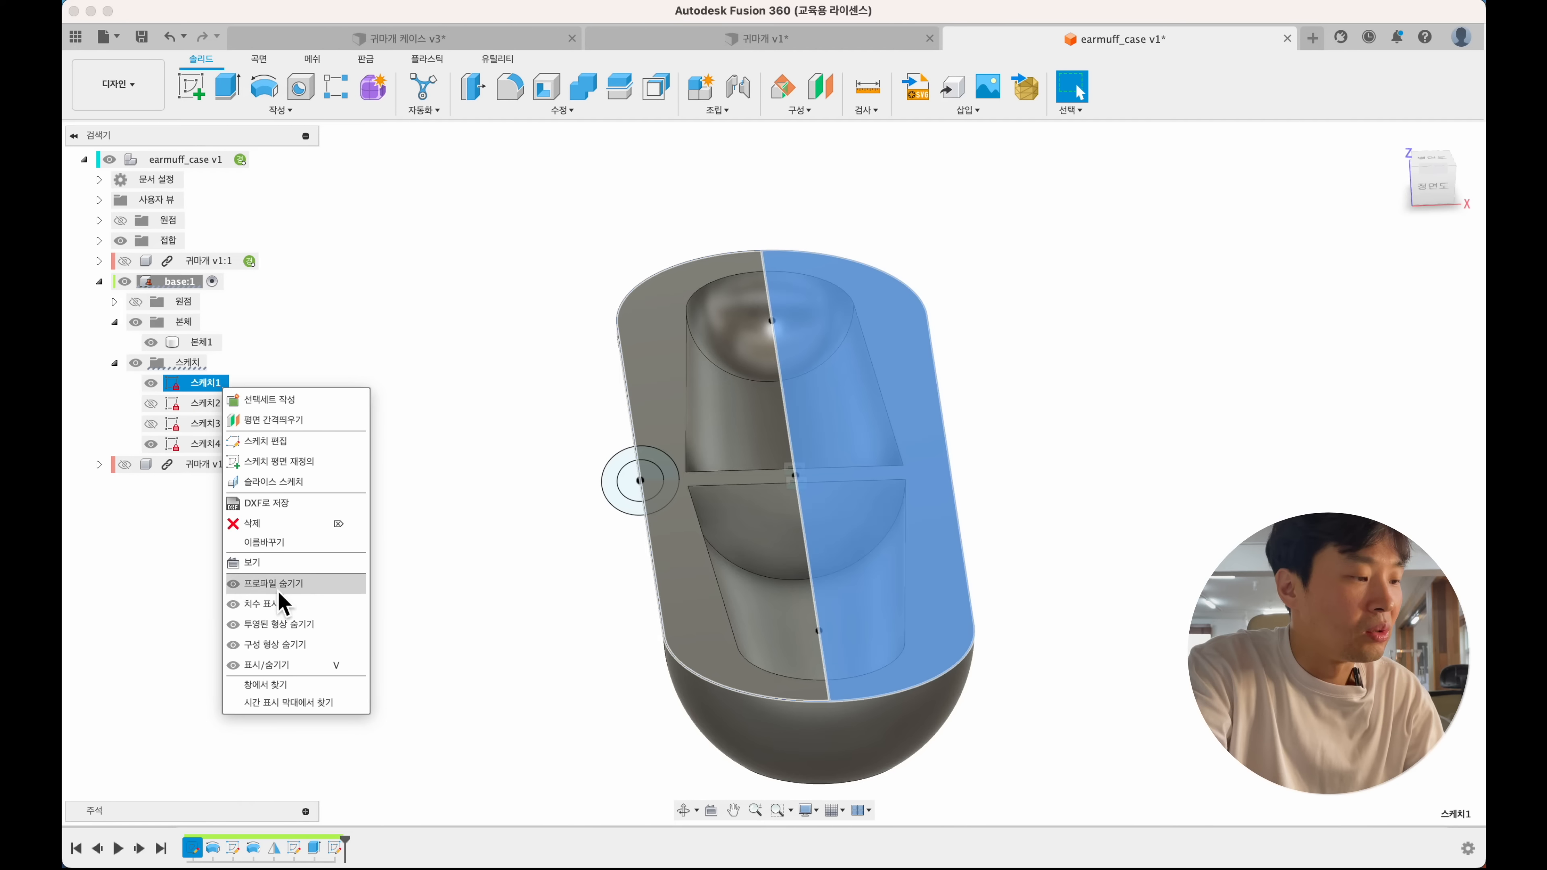
{"action": "left_click", "coordinate": [262, 603]}
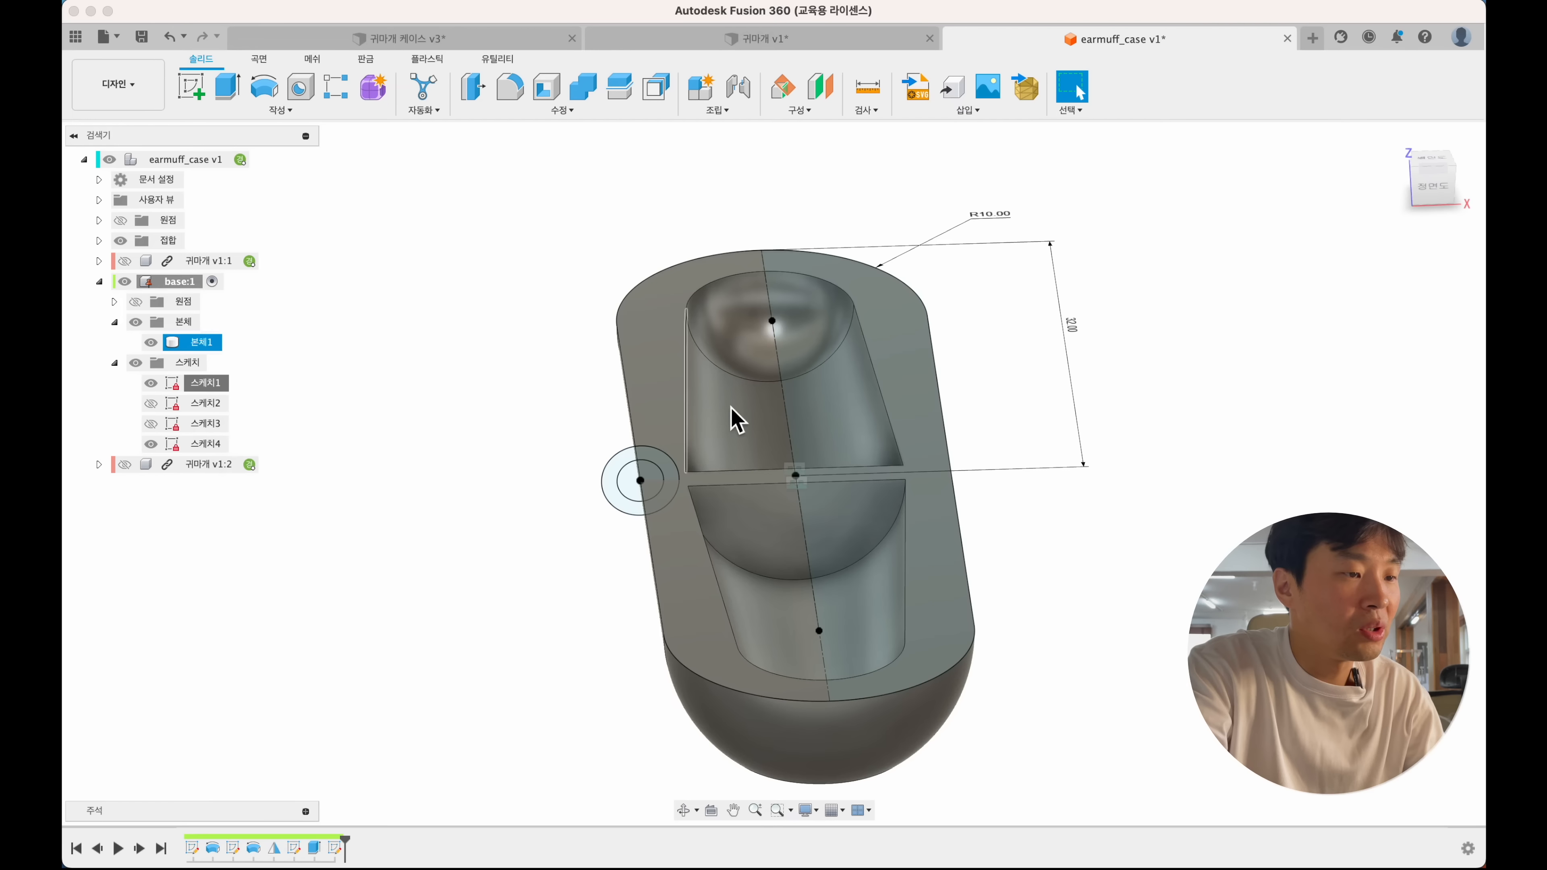
{"action": "double_click", "coordinate": [990, 214]}
{"action": "type", "text": "12"}
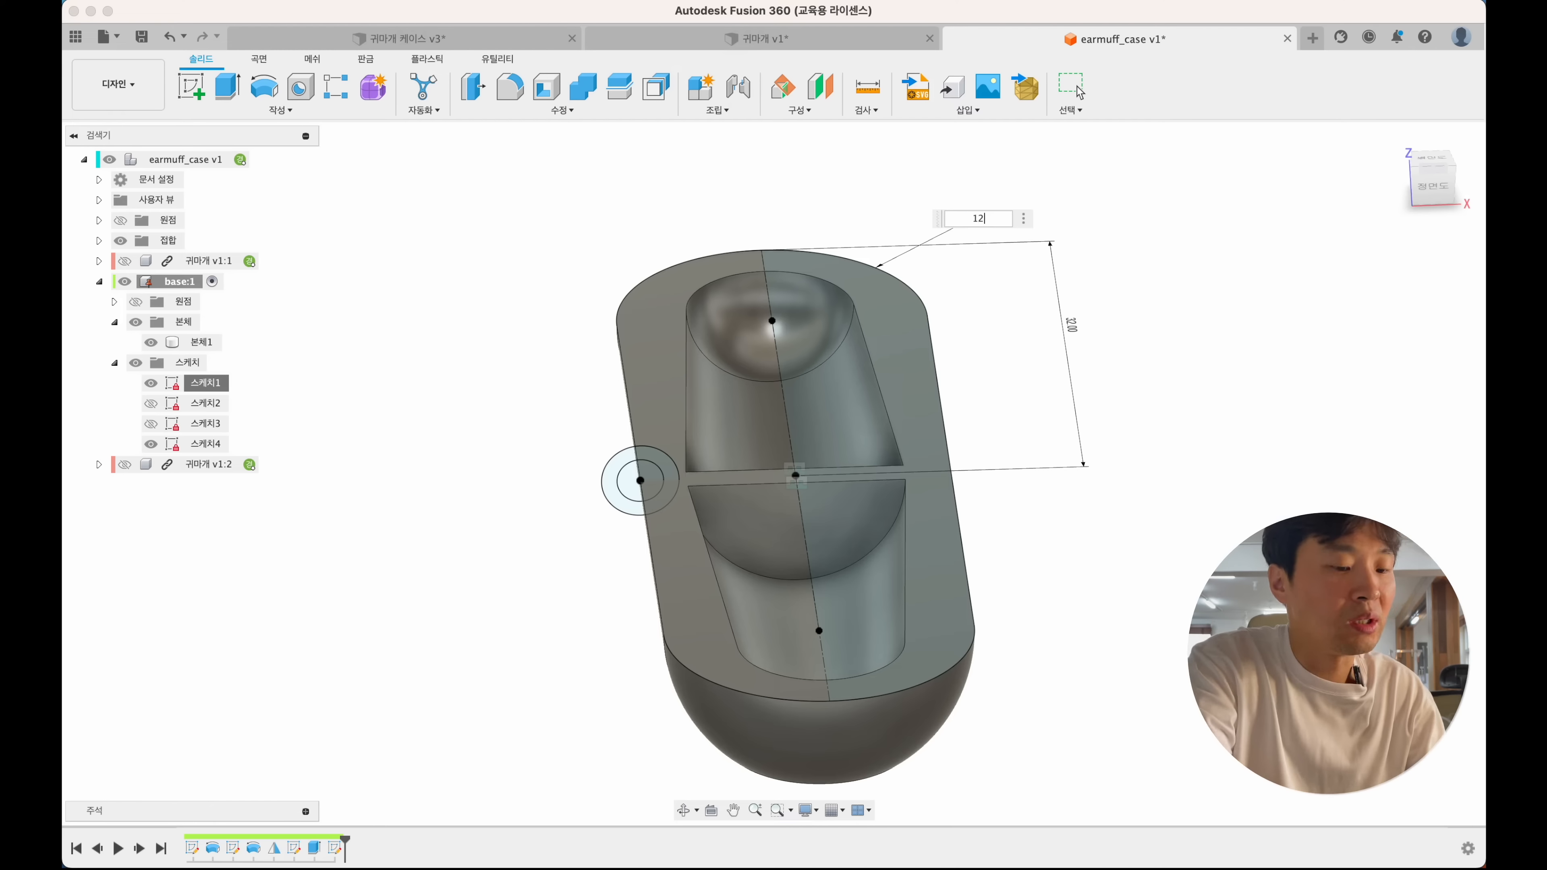
{"action": "key", "text": "Return"}
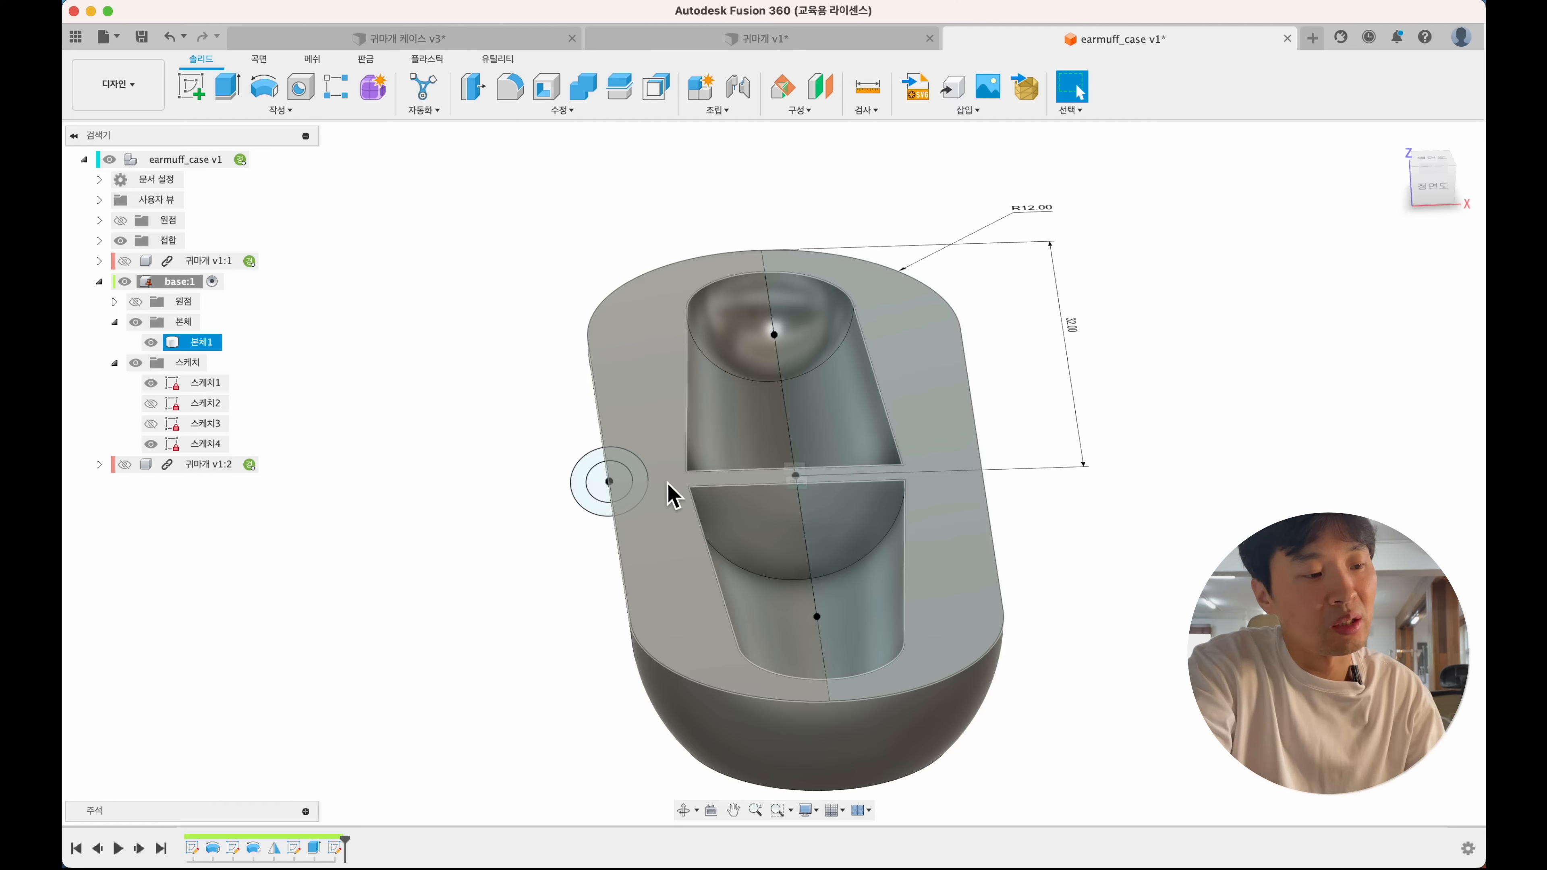
- Set up a symmetric extrude cut of both concentric circle profiles along the base's long edge, about 15.45 mm to each side
{"action": "scroll", "coordinate": [1166, 203], "scroll_direction": "down", "scroll_amount": 5}
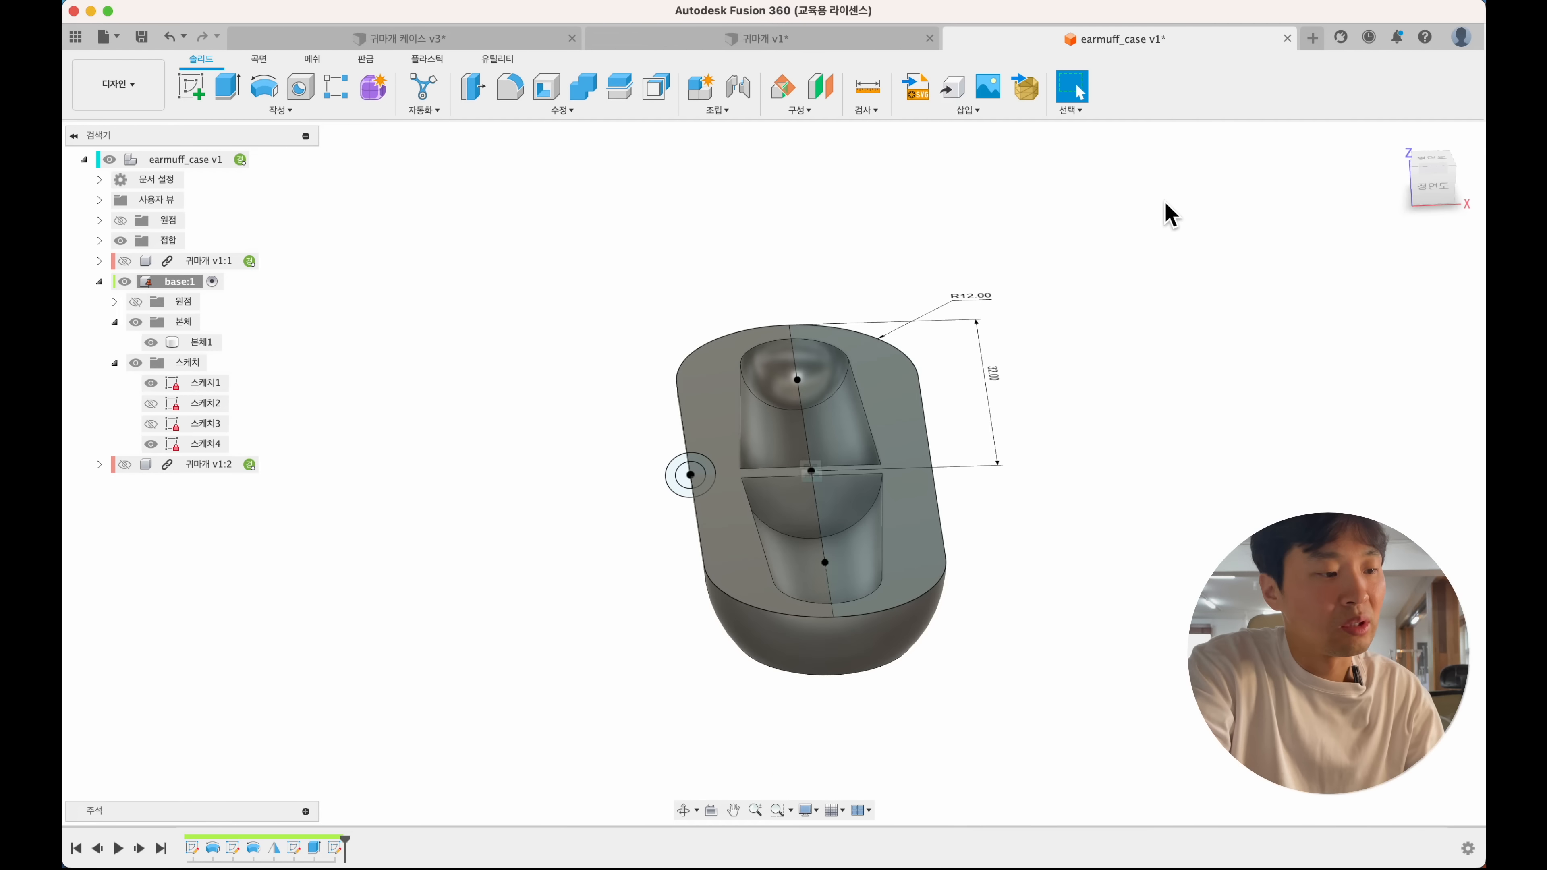
{"action": "scroll", "coordinate": [1165, 203], "scroll_direction": "left", "scroll_amount": 5, "text": "shift"}
{"action": "scroll", "coordinate": [1165, 202], "scroll_direction": "up", "scroll_amount": 4}
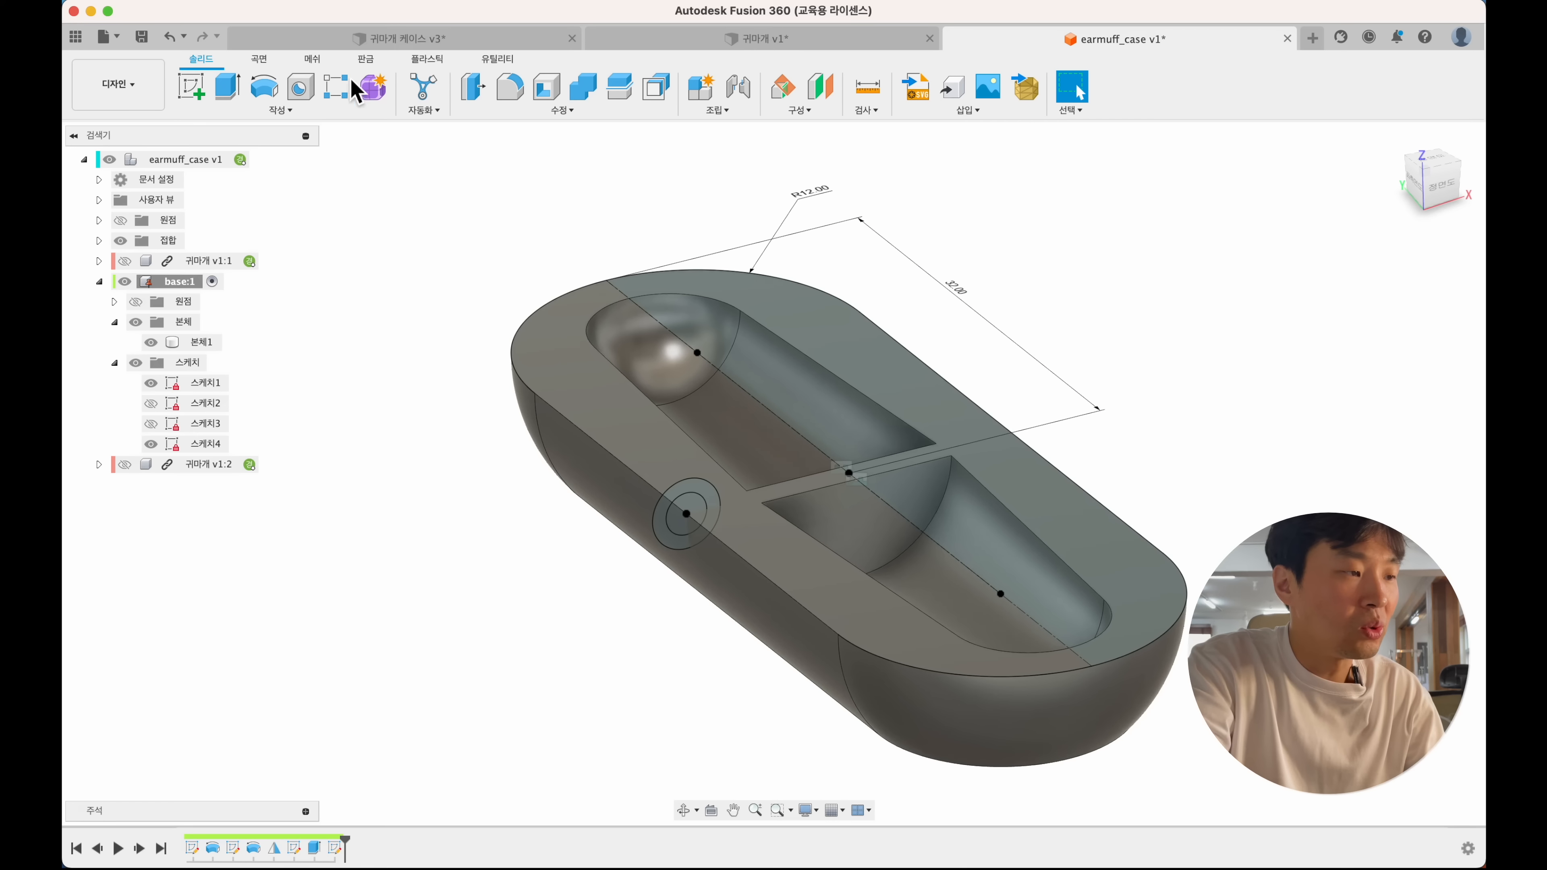
{"action": "left_click", "coordinate": [228, 87]}
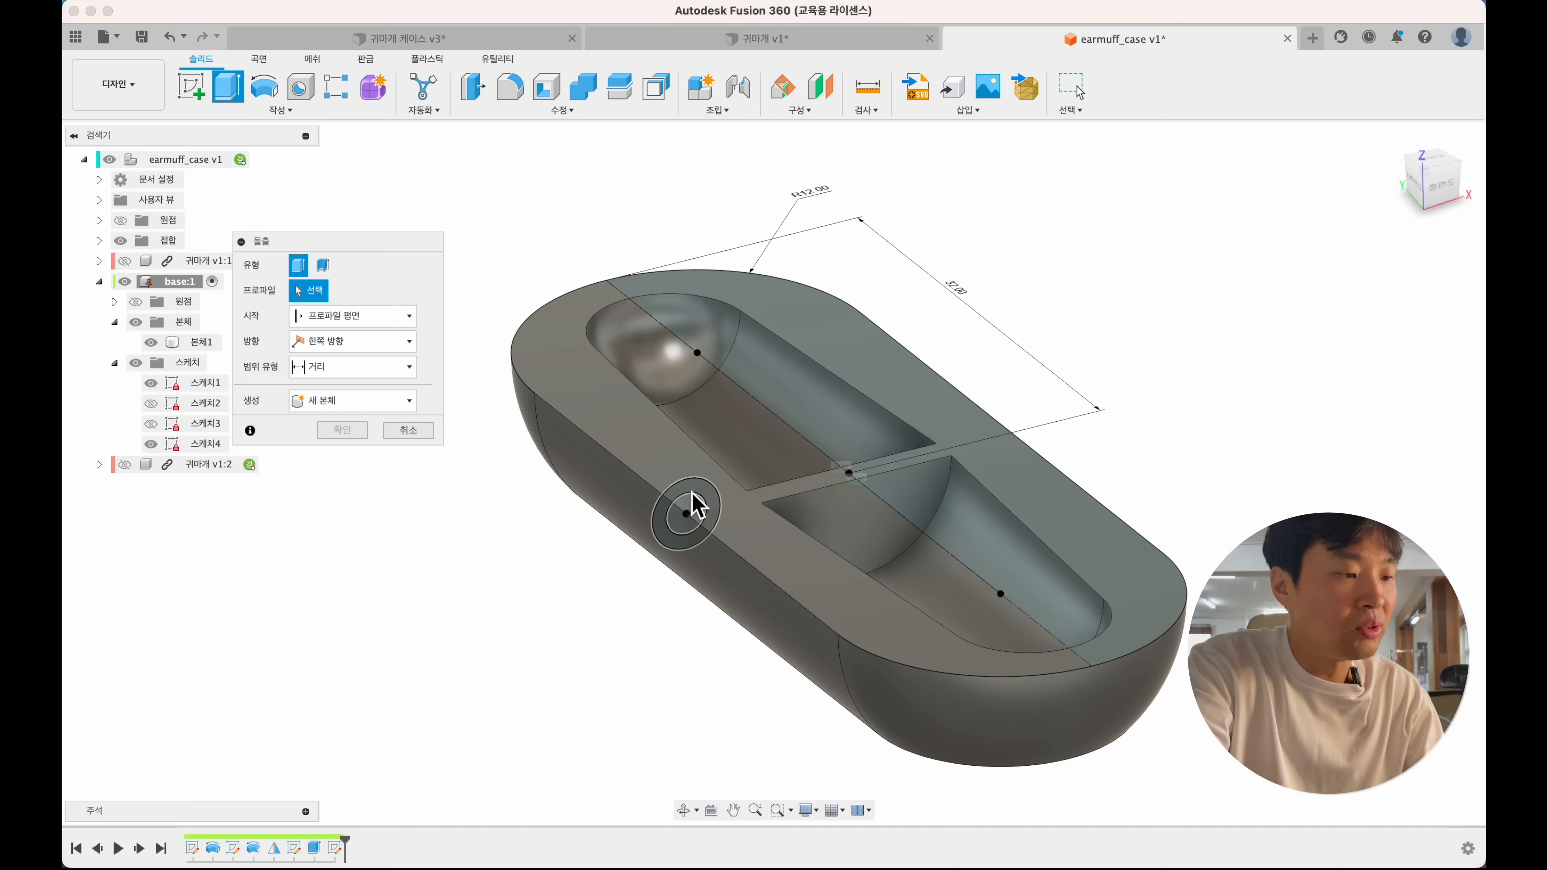
{"action": "left_click", "coordinate": [692, 516]}
{"action": "left_click", "coordinate": [667, 529]}
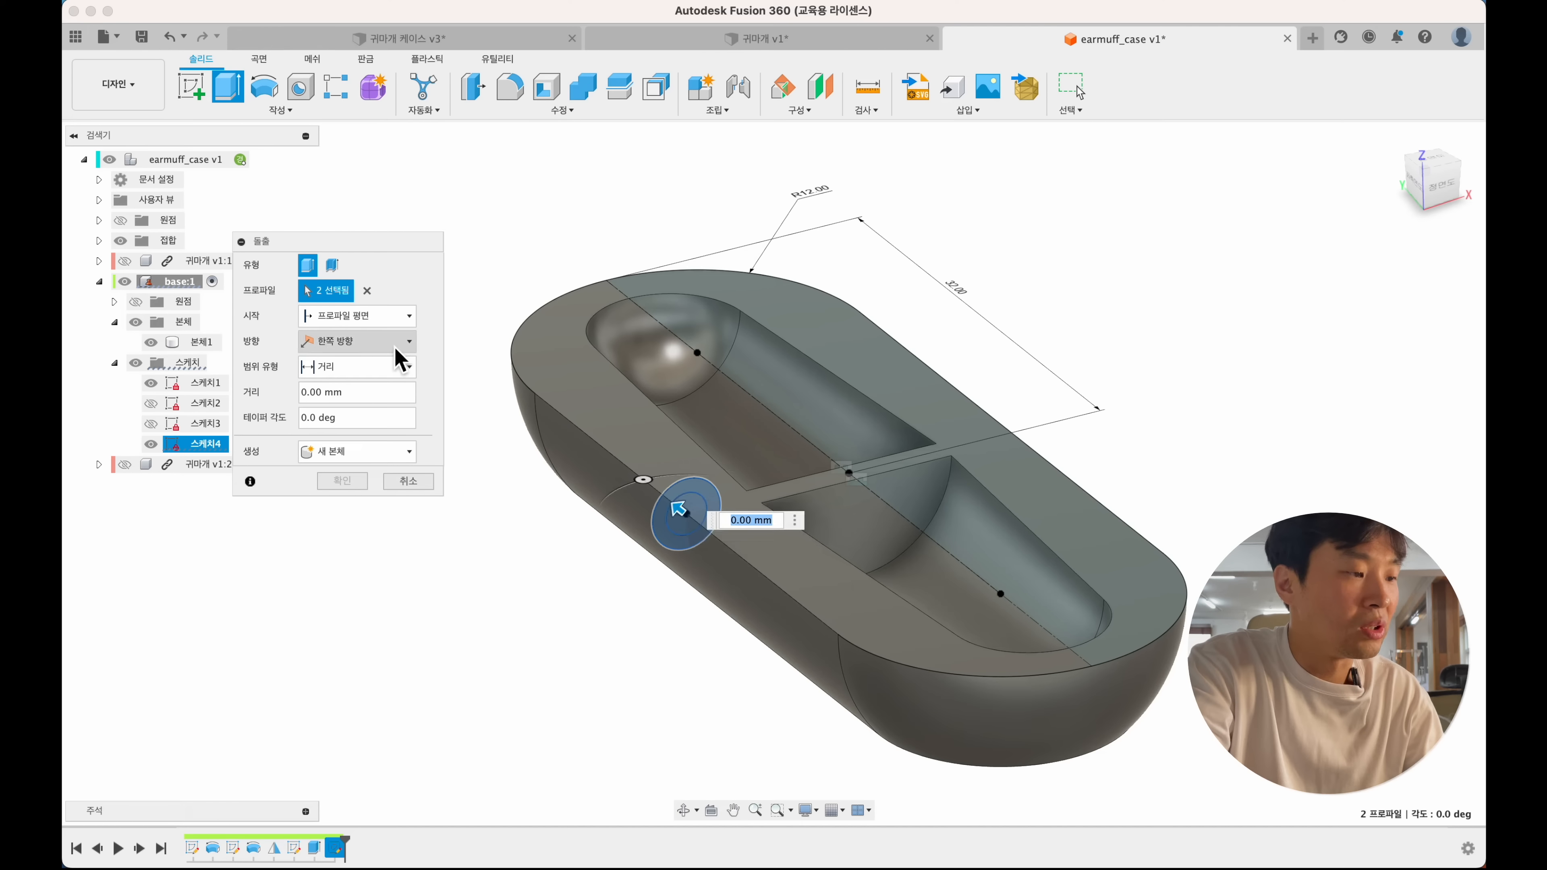
{"action": "left_click", "coordinate": [405, 342]}
{"action": "left_click", "coordinate": [329, 400]}
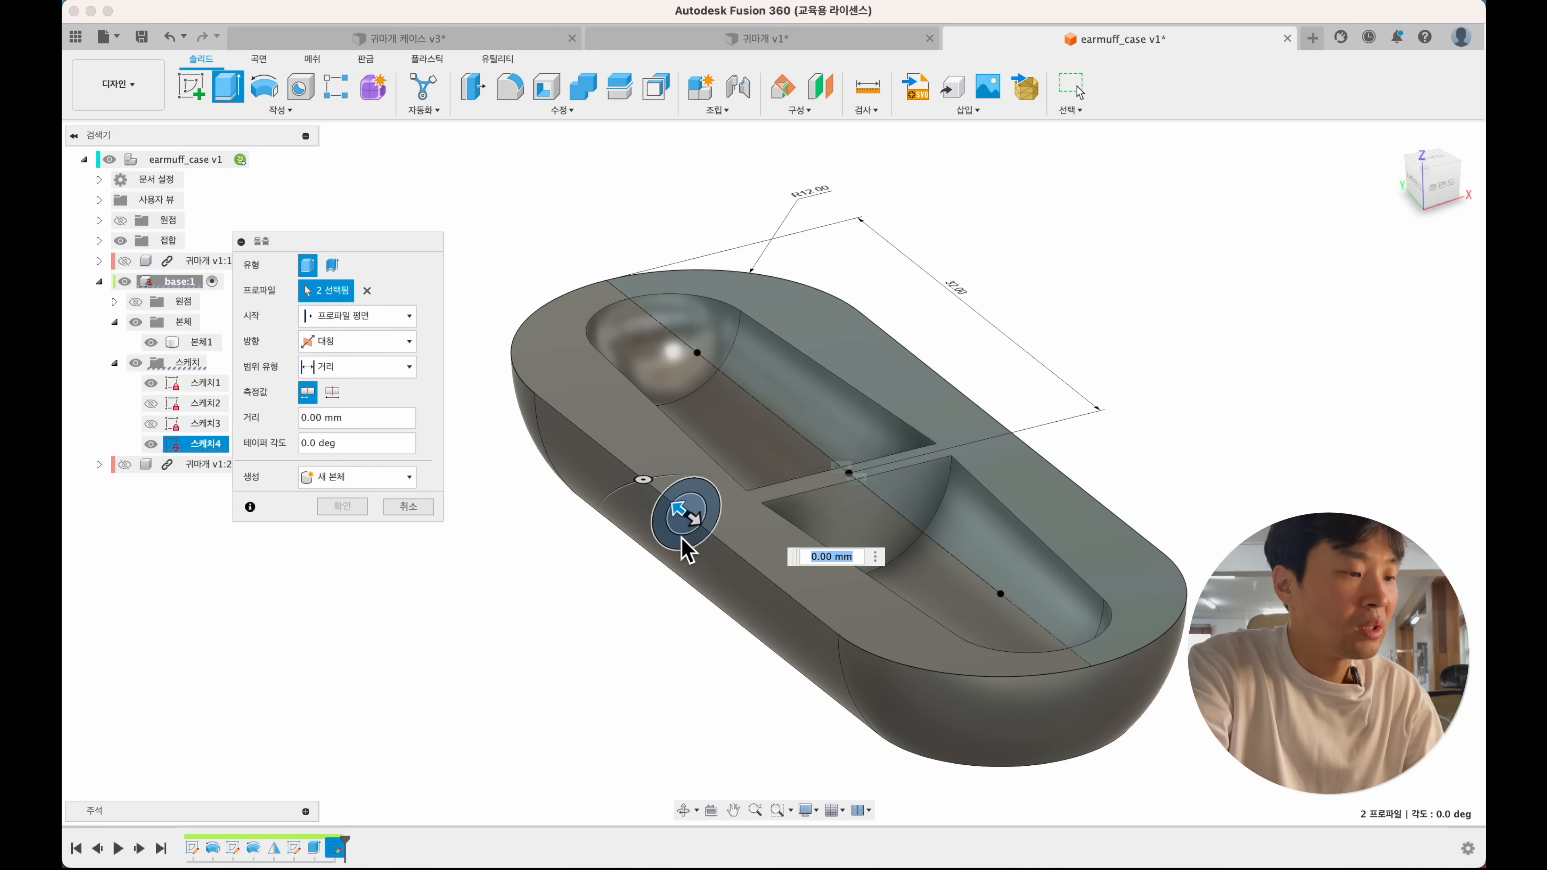
{"action": "left_click_drag", "start_coordinate": [699, 524], "coordinate": [814, 629]}
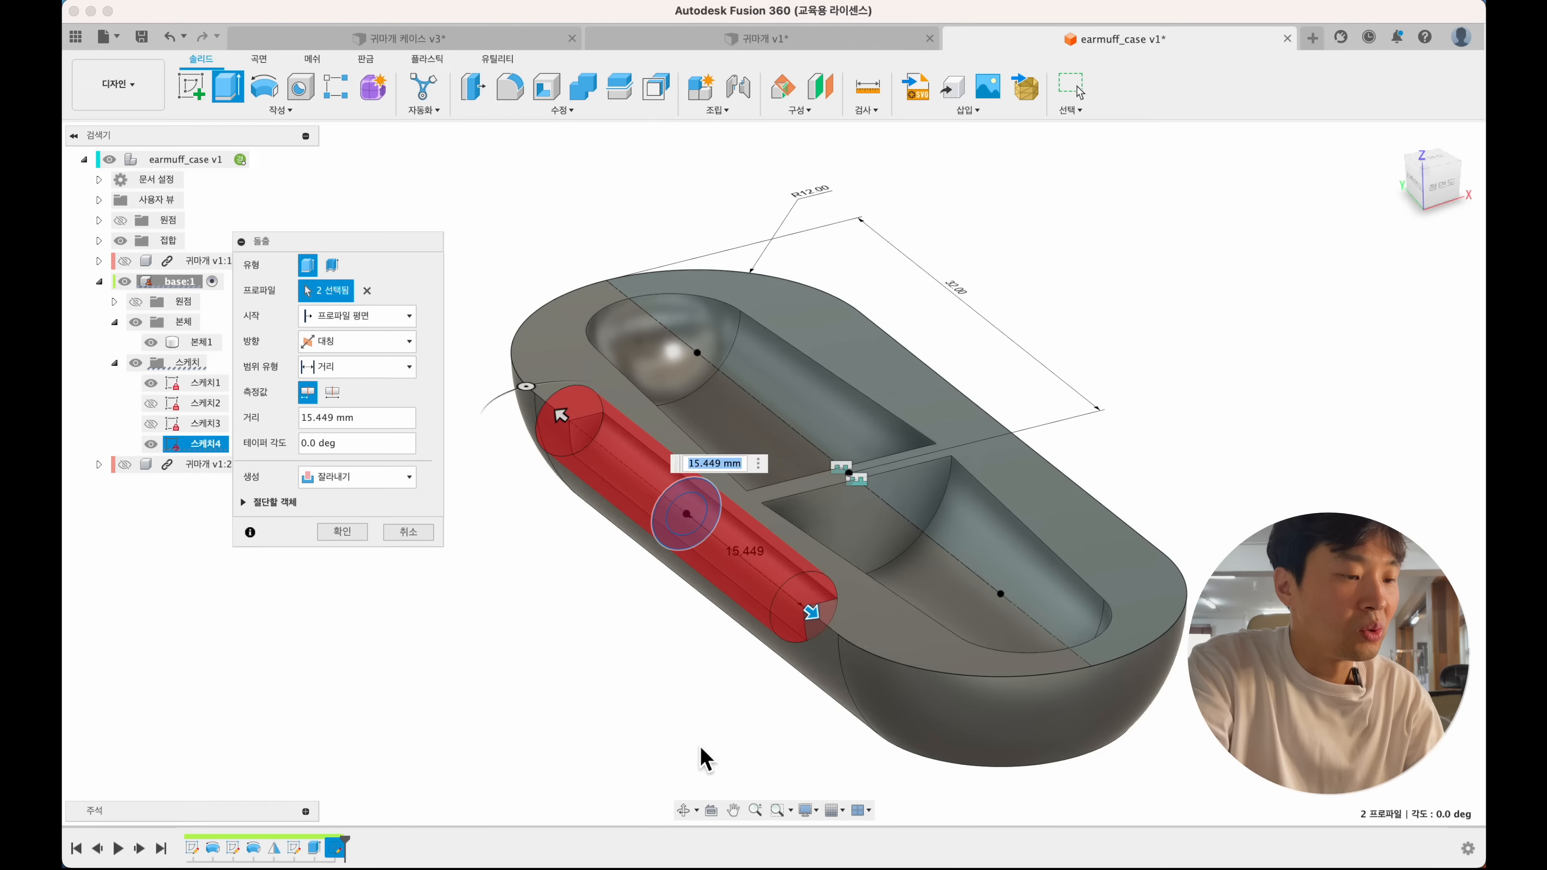
- Measure the symmetric cut by its whole length, set it to 35 mm and finish the hinge groove
{"action": "left_click", "coordinate": [292, 422]}
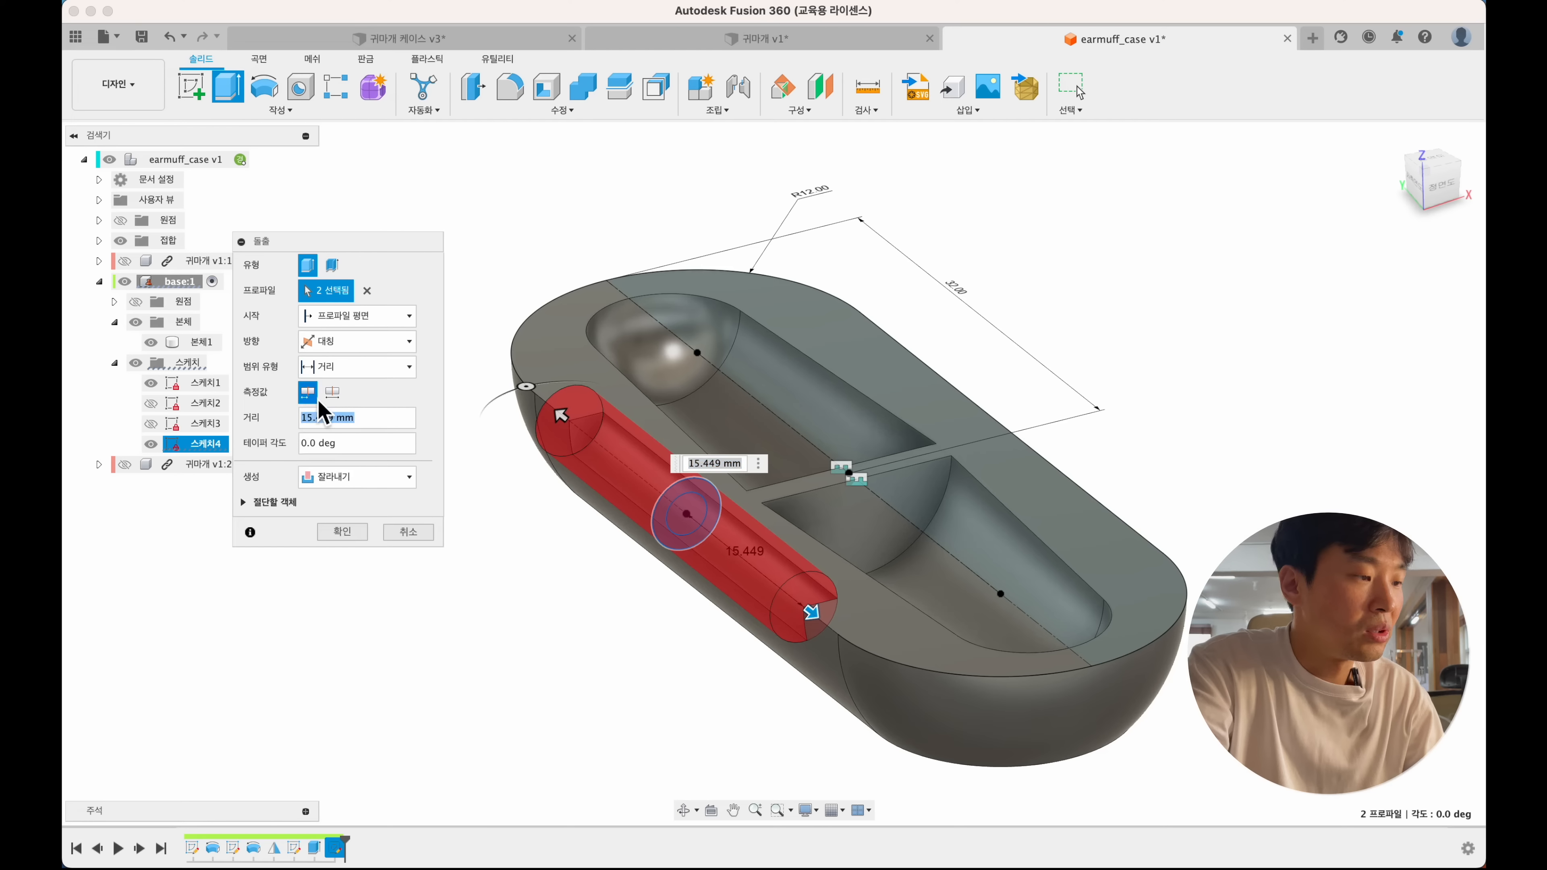
{"action": "left_click", "coordinate": [333, 395]}
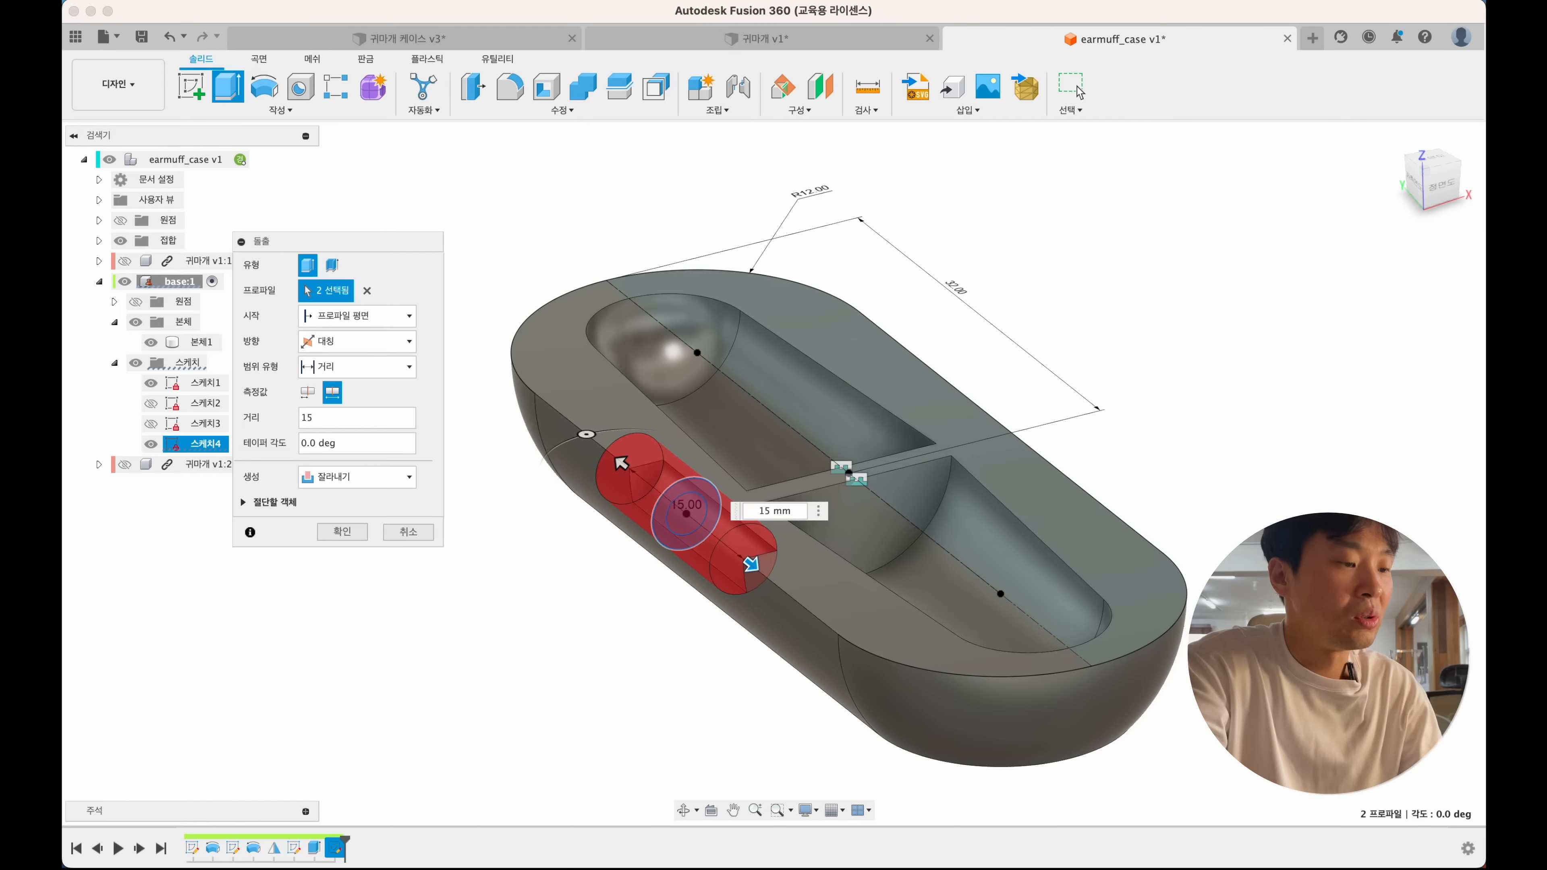
{"action": "left_click", "coordinate": [345, 420]}
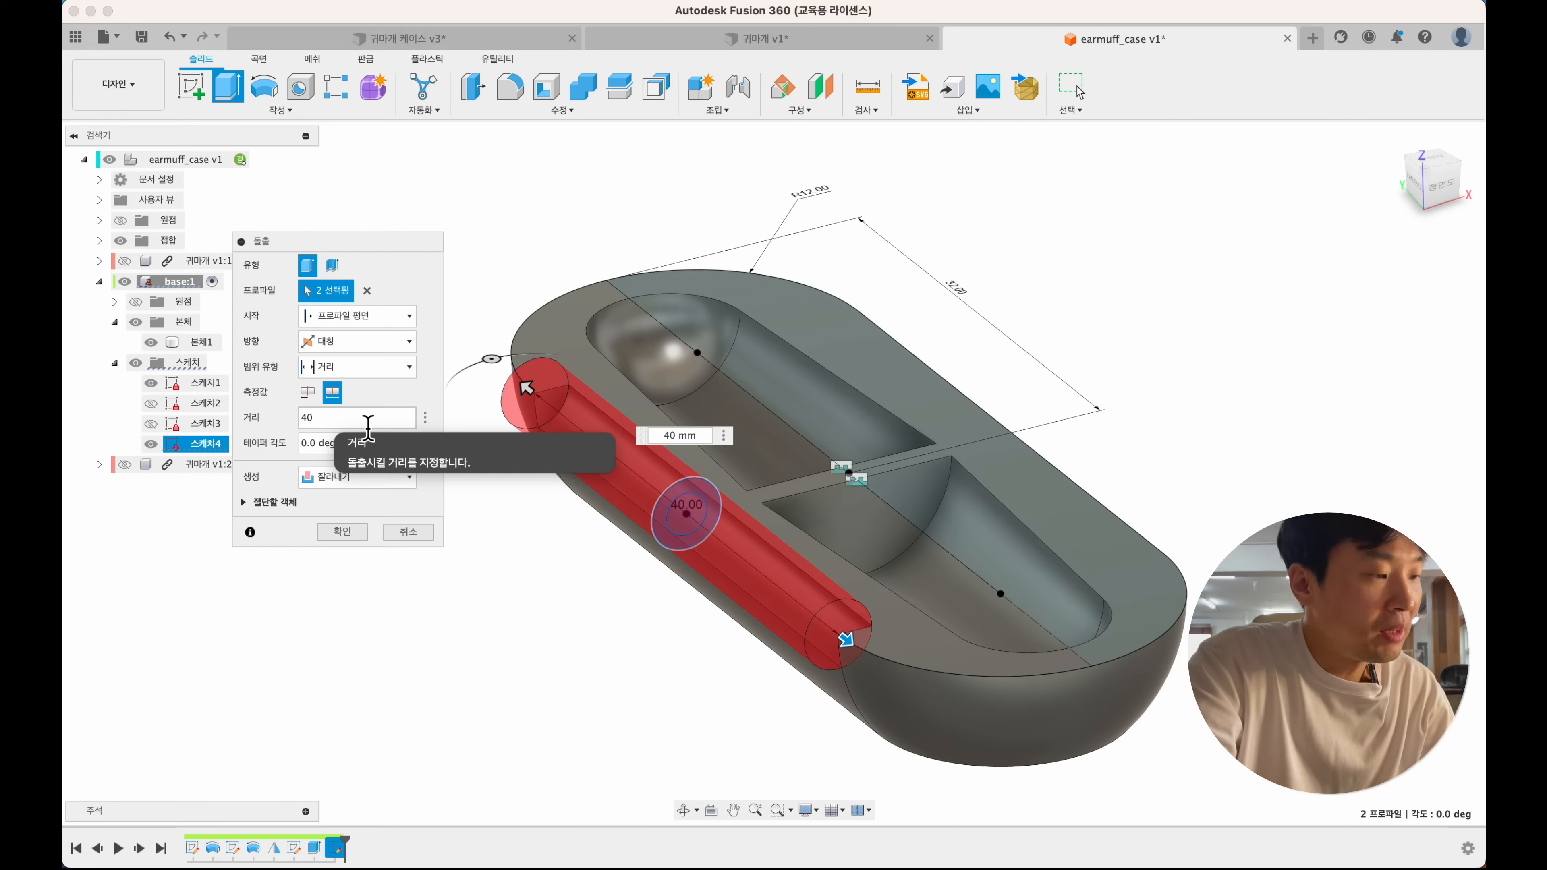
{"action": "type", "text": "38"}
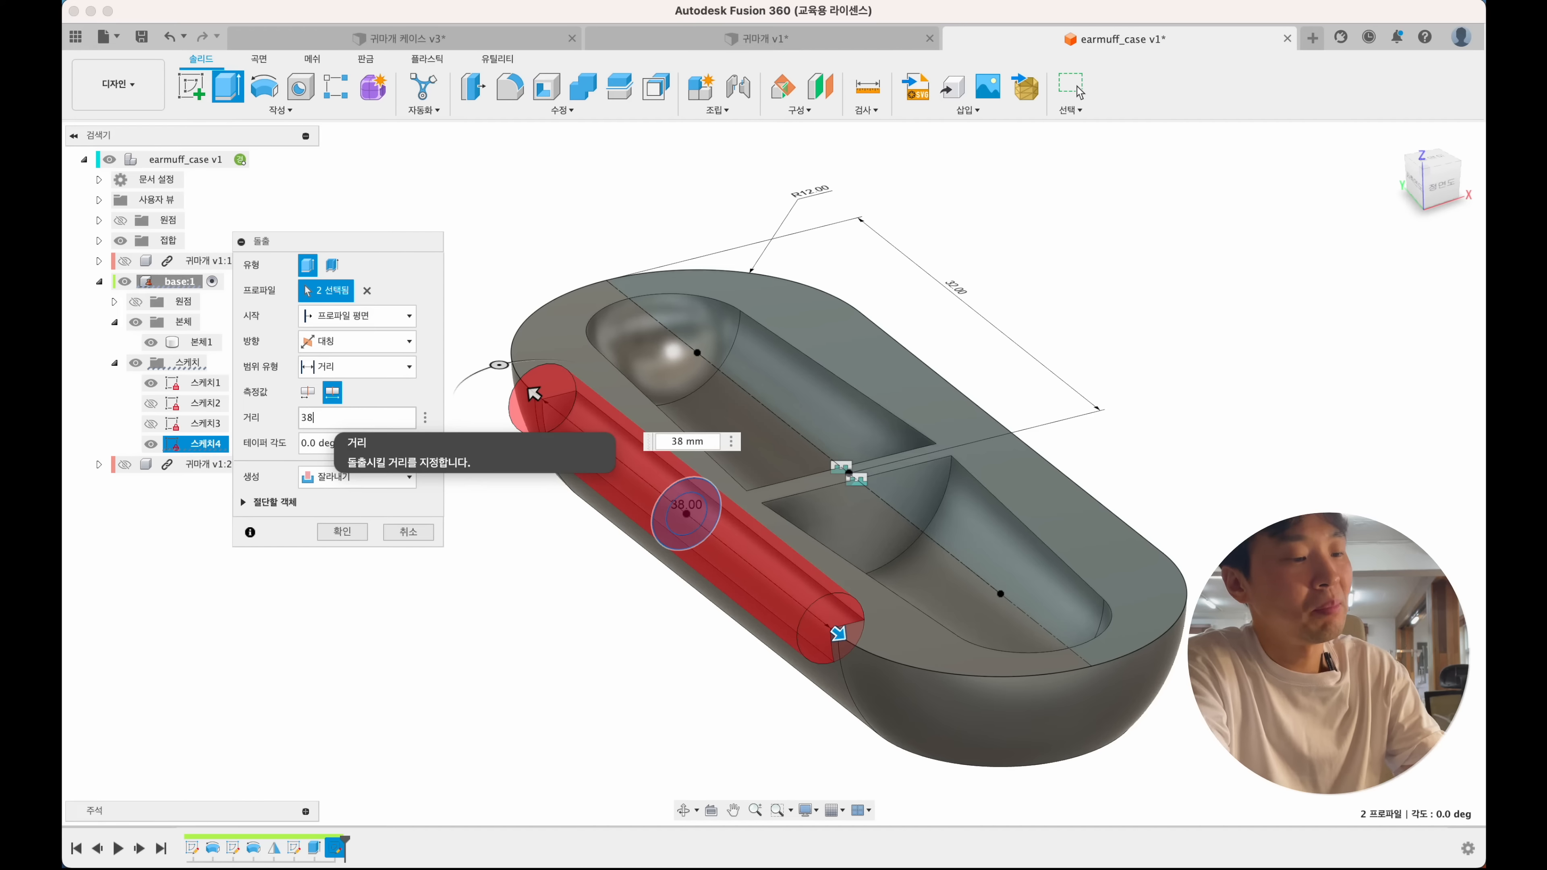
{"action": "key", "text": "BackSpace"}
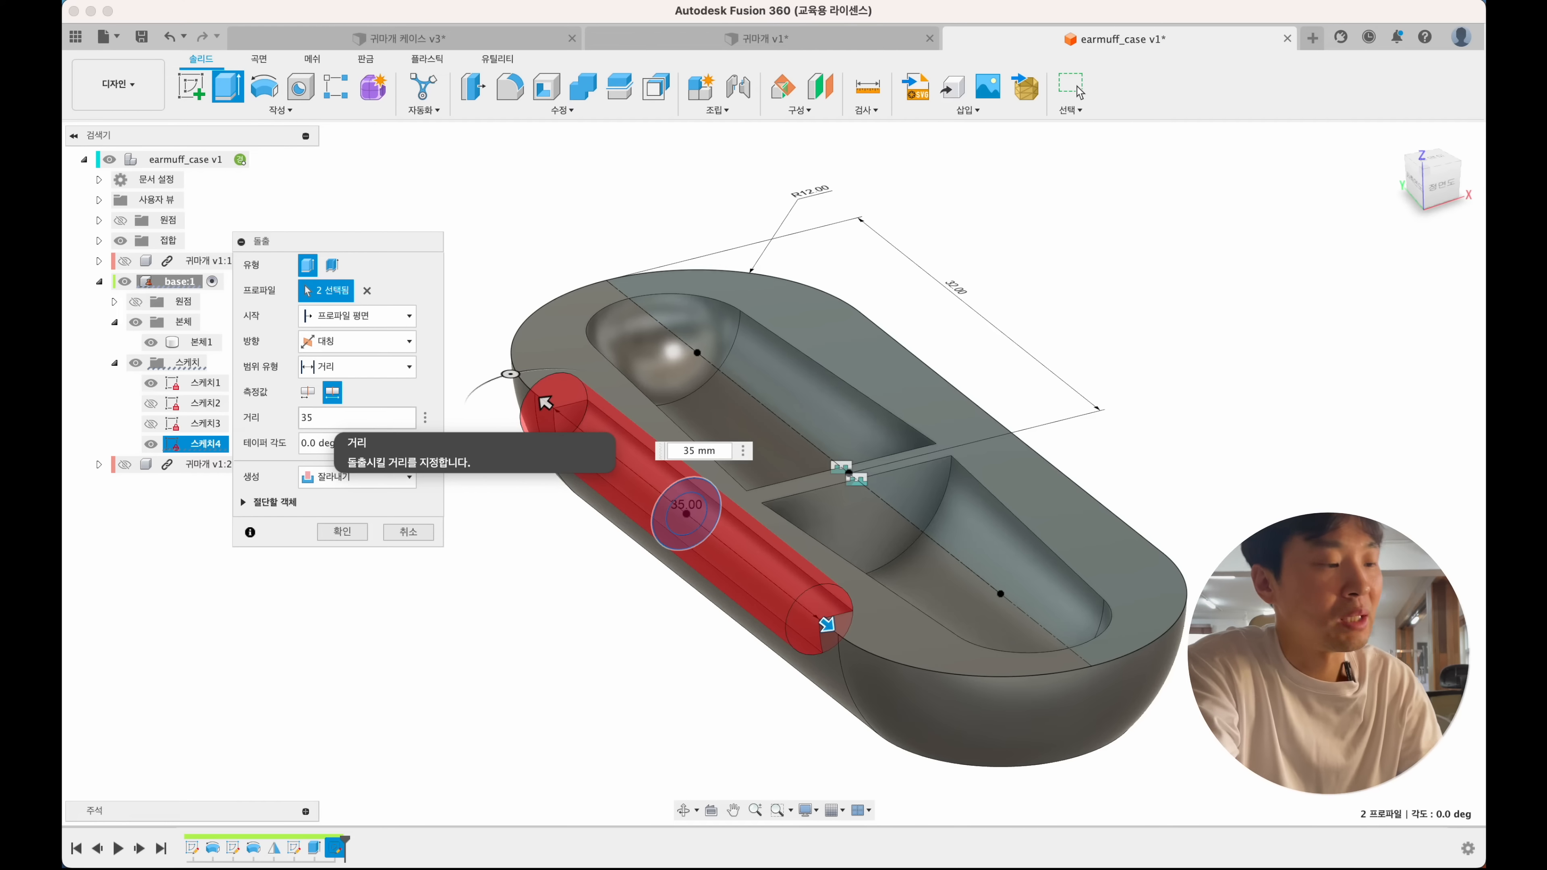
{"action": "key", "text": "Return"}
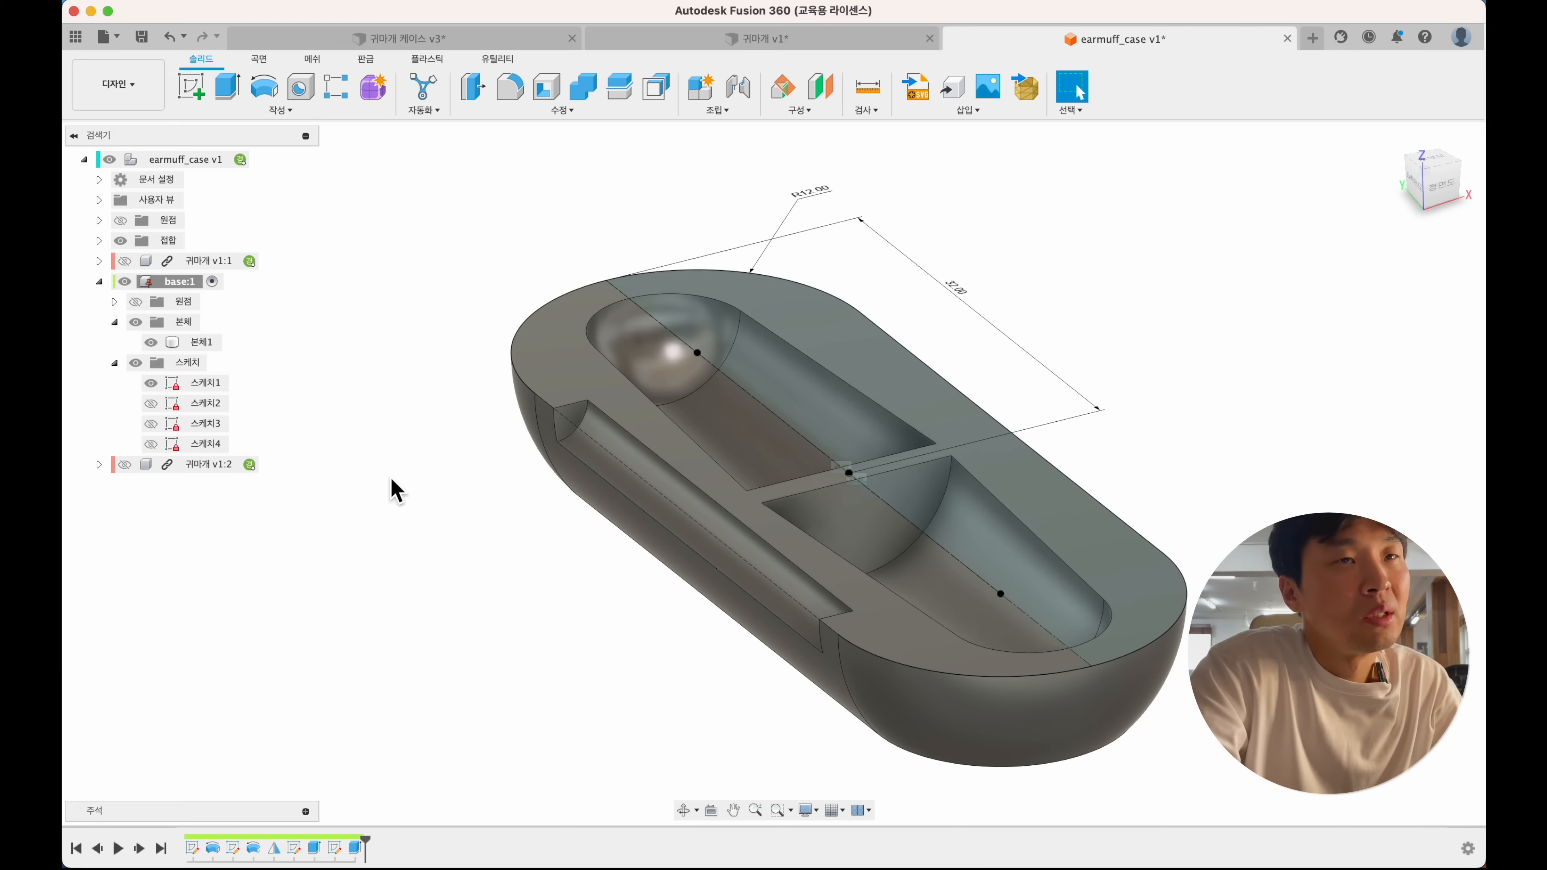
- Show 스케치4 with the concentric hinge circles and hide 스케치1
{"action": "scroll", "coordinate": [388, 474], "scroll_direction": "up", "scroll_amount": 5, "text": "shift"}
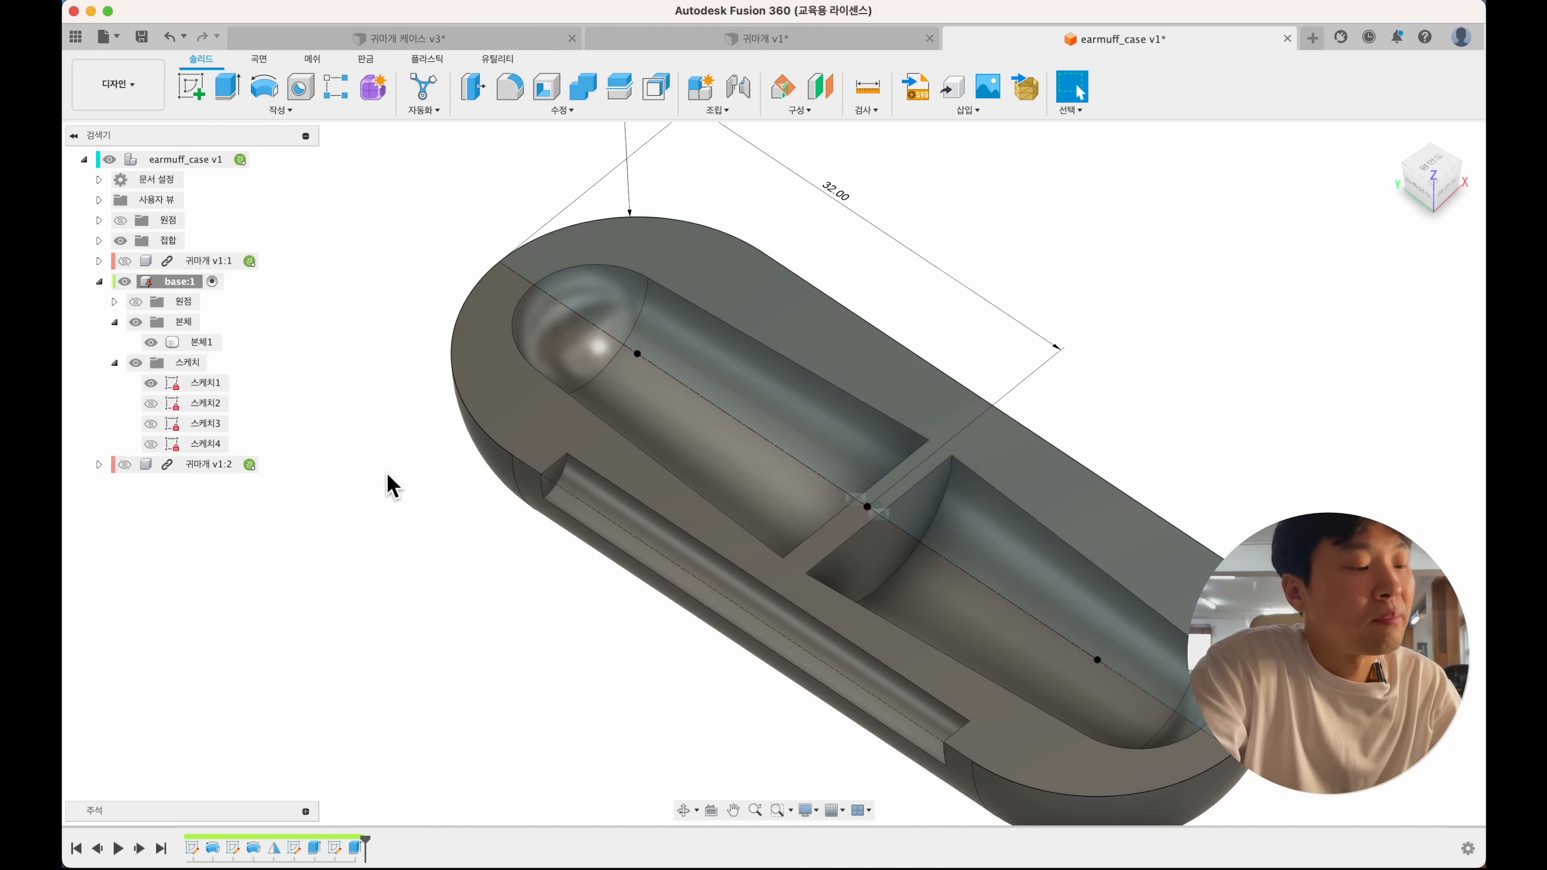
{"action": "left_click", "coordinate": [150, 408]}
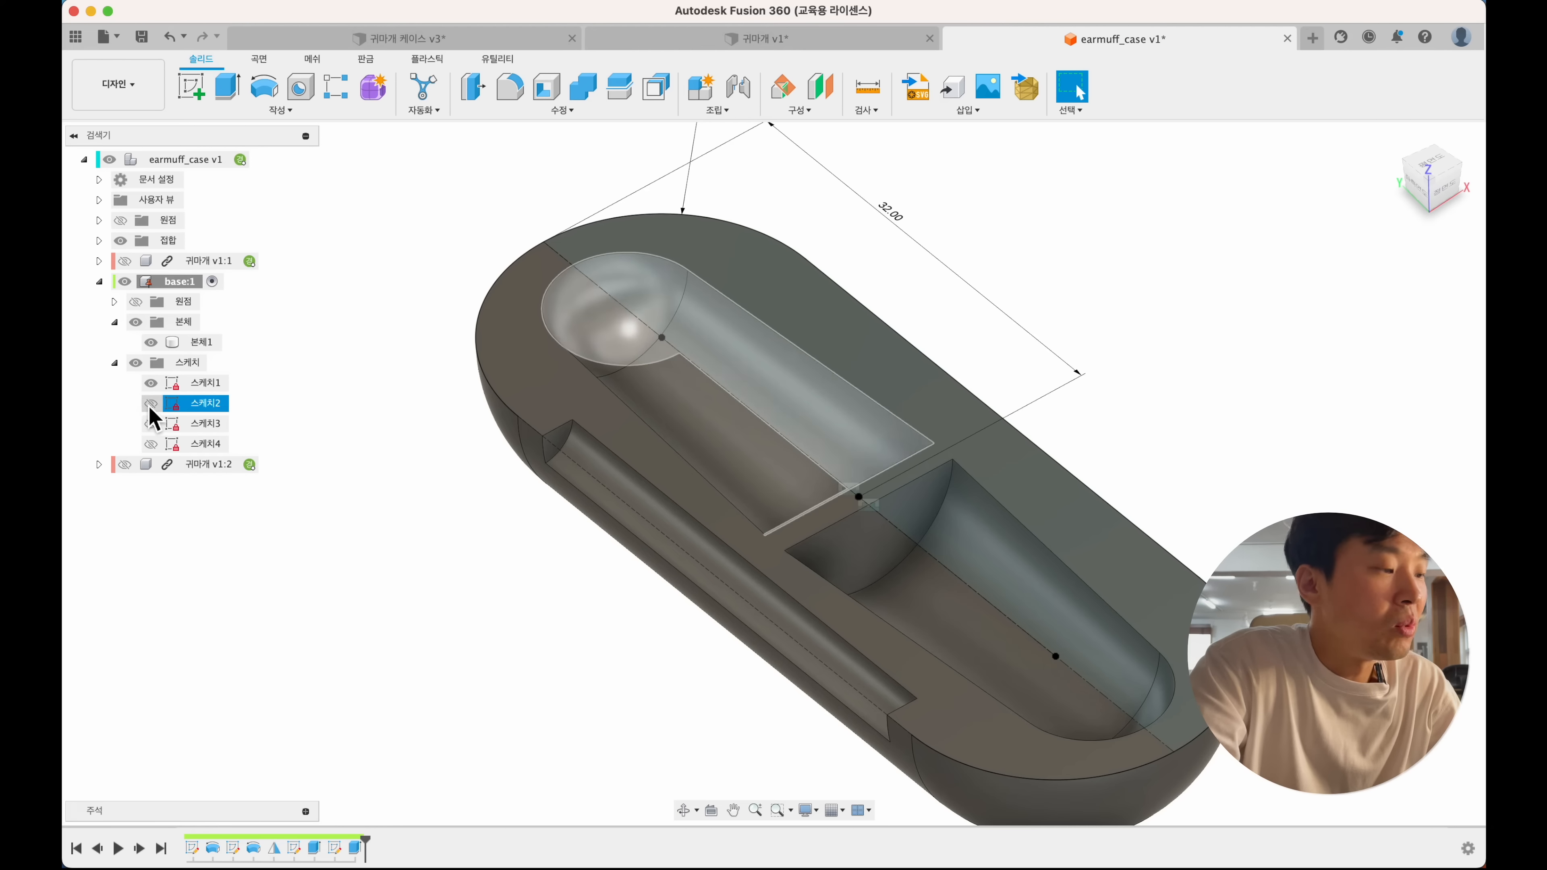
{"action": "left_click", "coordinate": [150, 423]}
{"action": "left_click", "coordinate": [150, 444]}
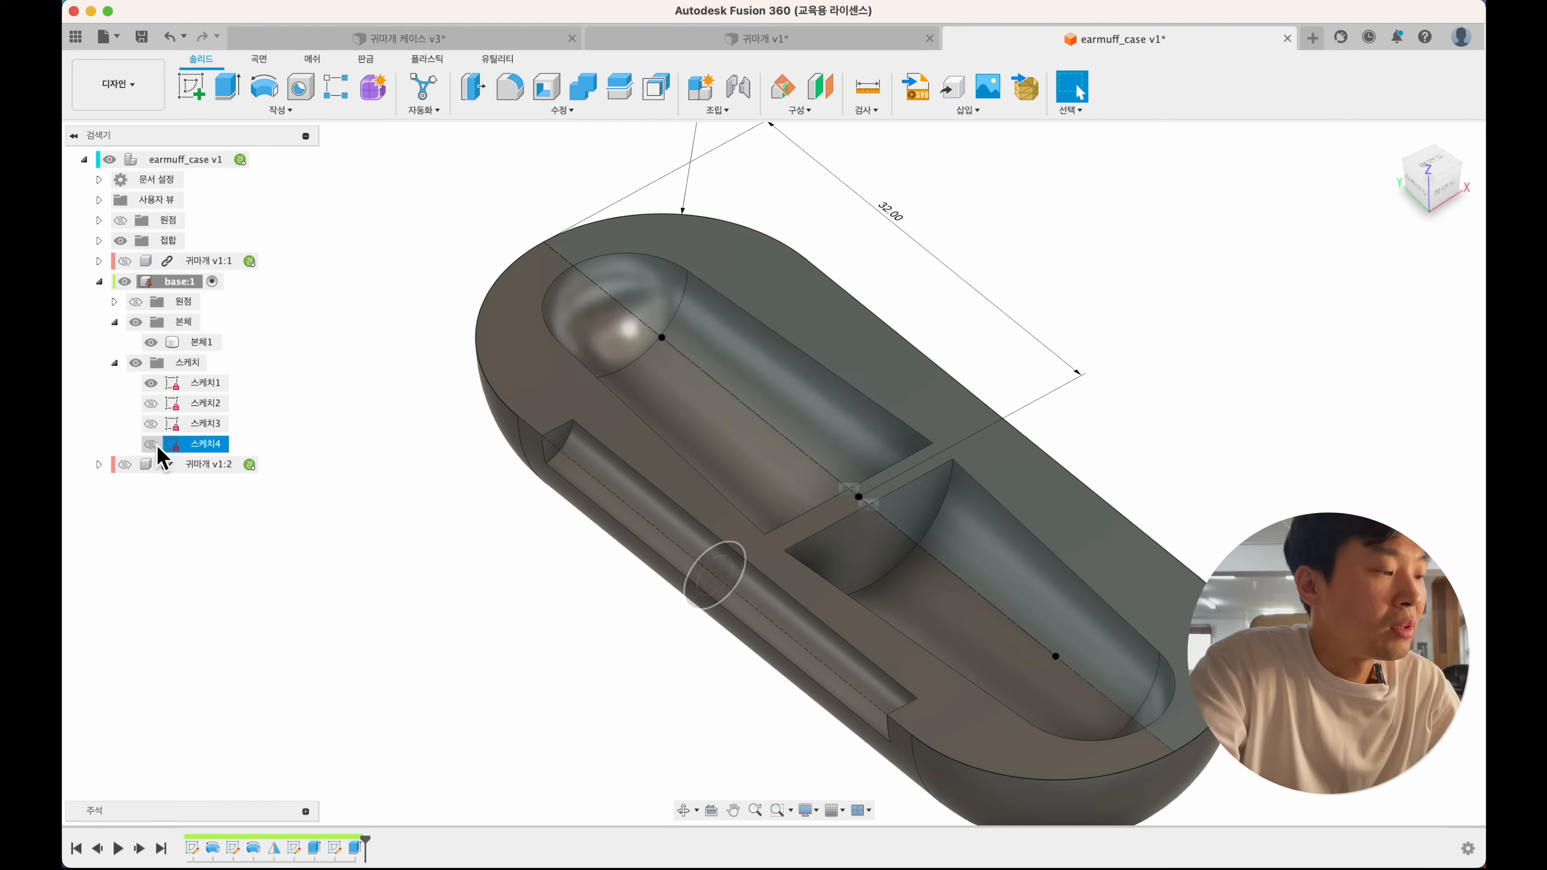
{"action": "left_click", "coordinate": [150, 382]}
{"action": "left_click", "coordinate": [535, 442]}
{"action": "scroll", "coordinate": [539, 442], "scroll_direction": "up", "scroll_amount": 5}
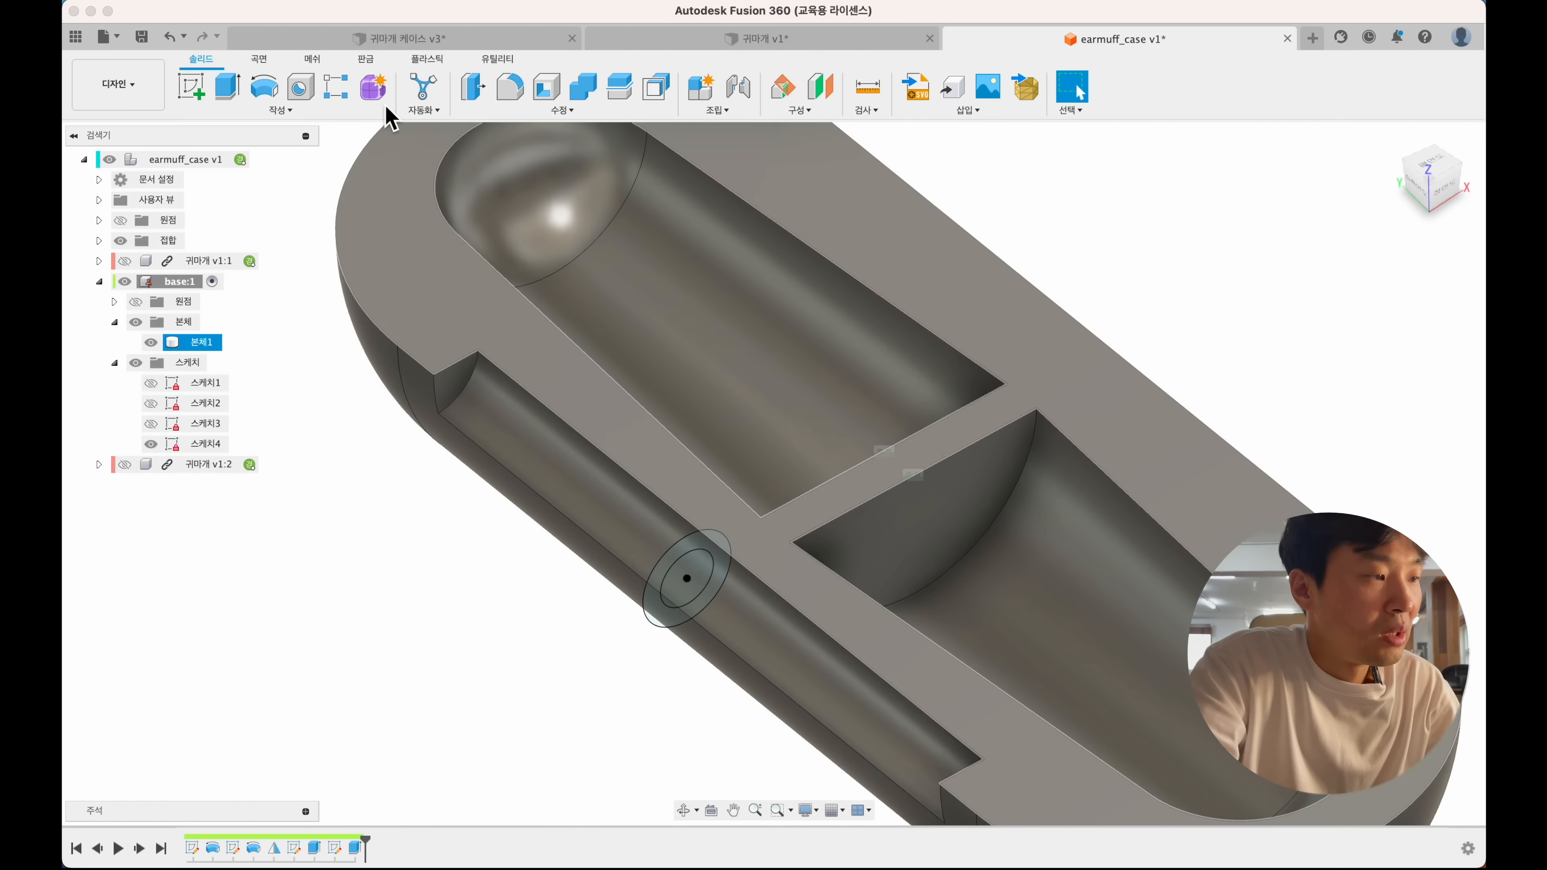
- Extrude both circle profiles -5 mm starting from the groove's end face, joined to the base as a solid hinge knuckle
{"action": "left_click", "coordinate": [227, 86]}
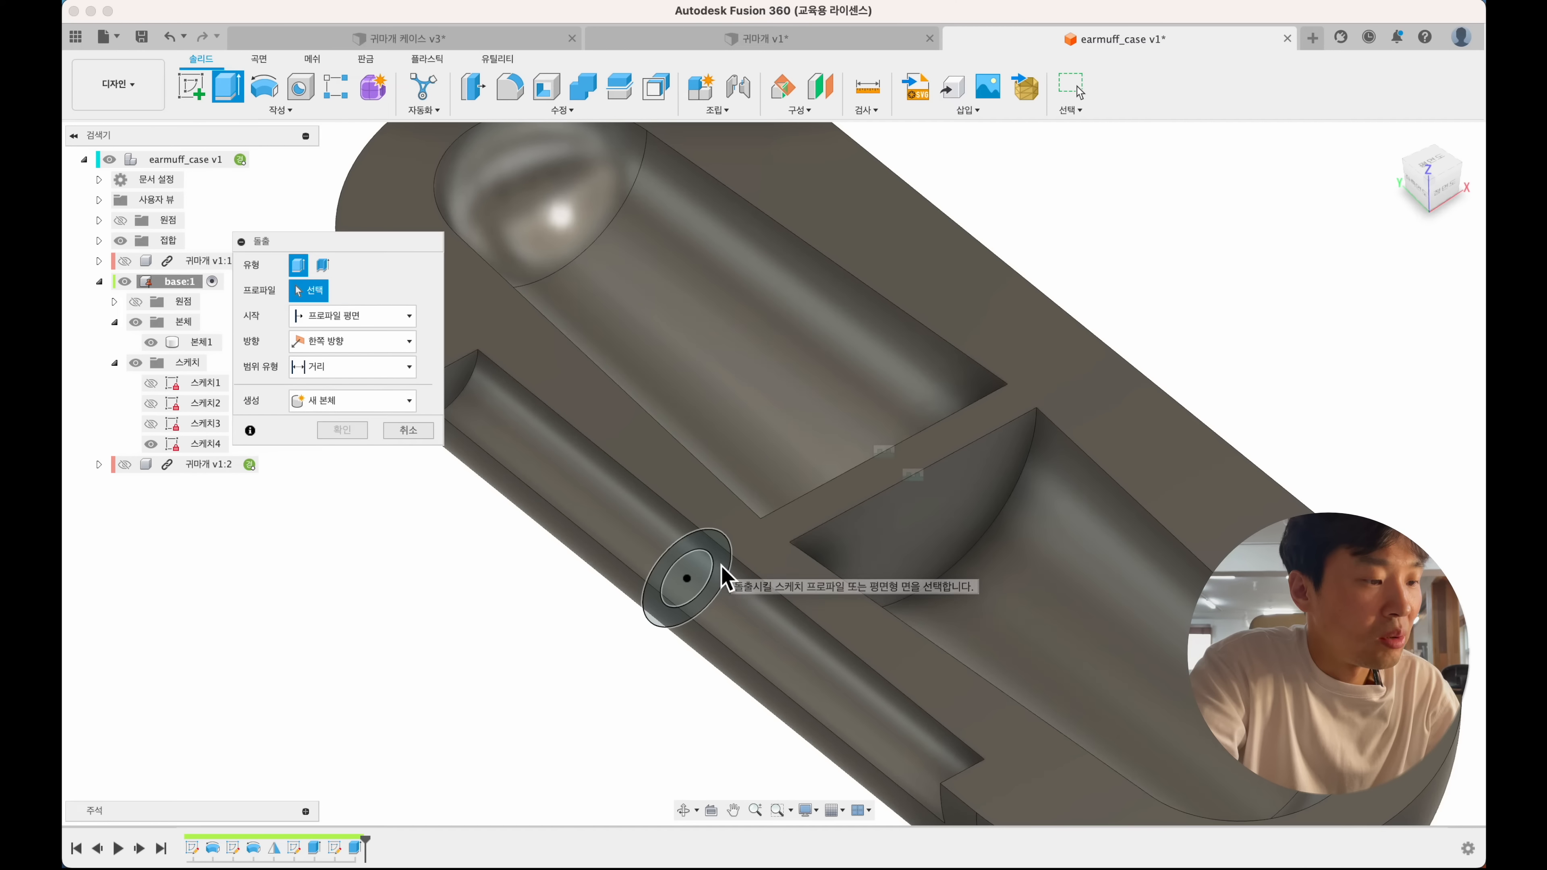
{"action": "left_click", "coordinate": [722, 565]}
{"action": "left_click", "coordinate": [703, 568]}
{"action": "scroll", "coordinate": [703, 568], "scroll_direction": "left", "scroll_amount": 2}
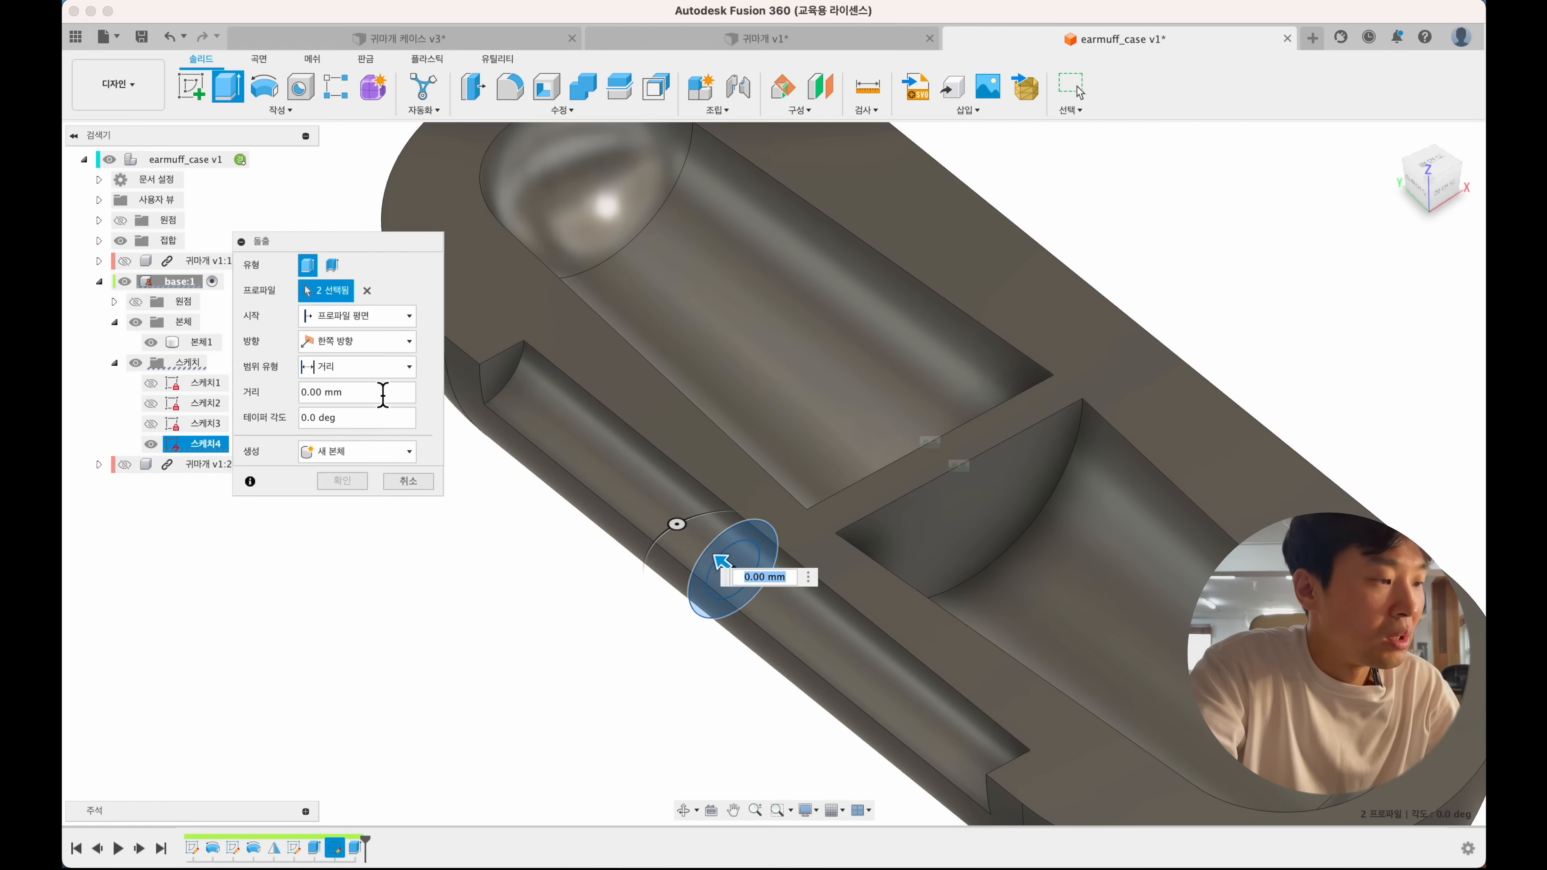
{"action": "left_click", "coordinate": [346, 324]}
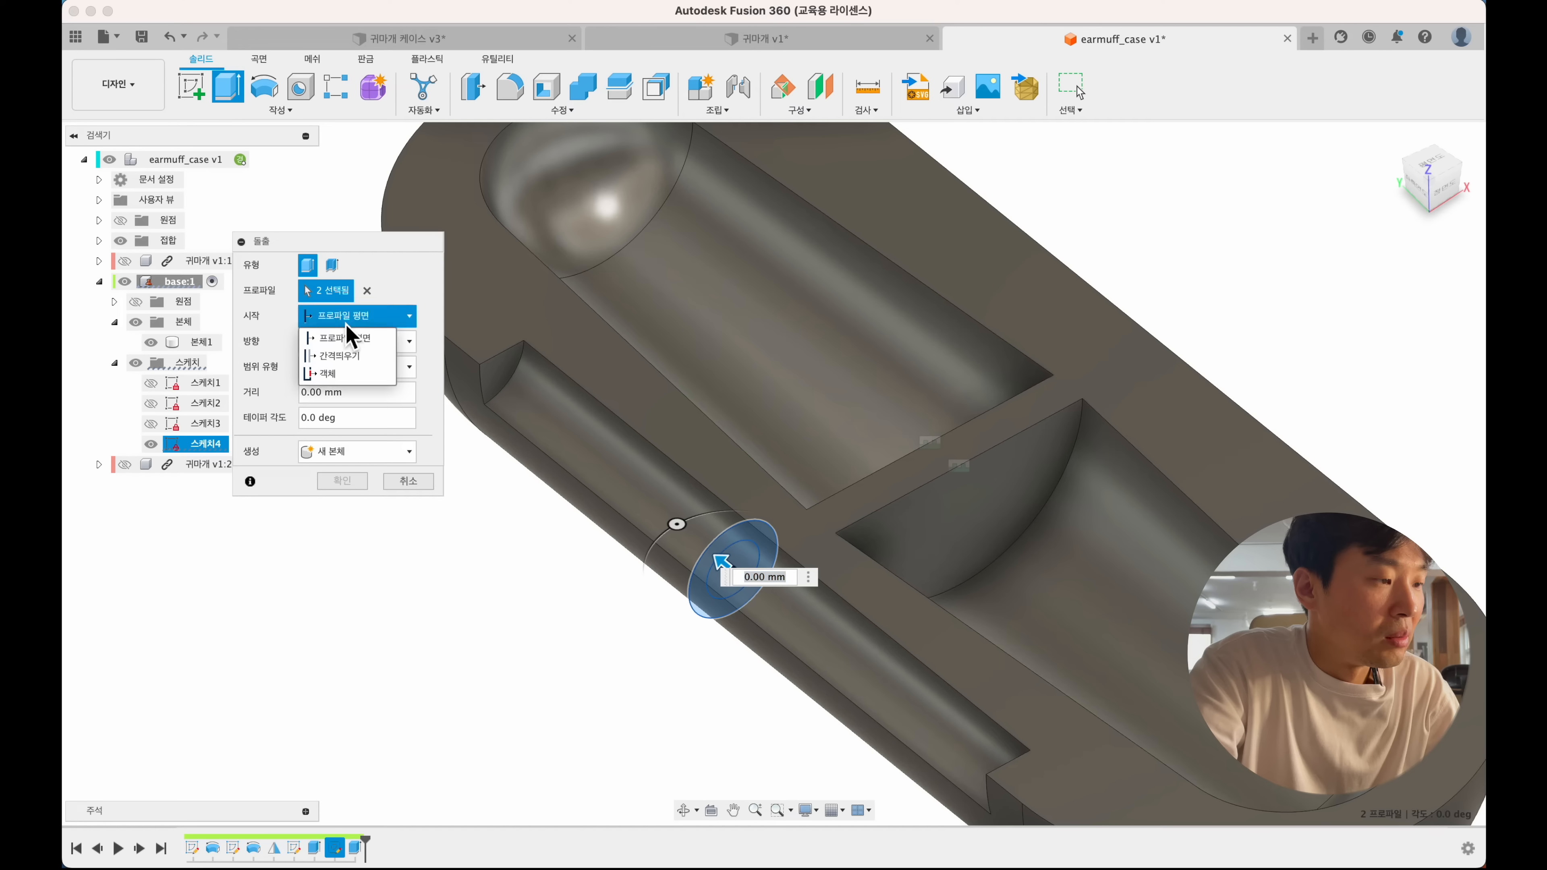
{"action": "left_click", "coordinate": [329, 373]}
{"action": "left_click", "coordinate": [493, 377]}
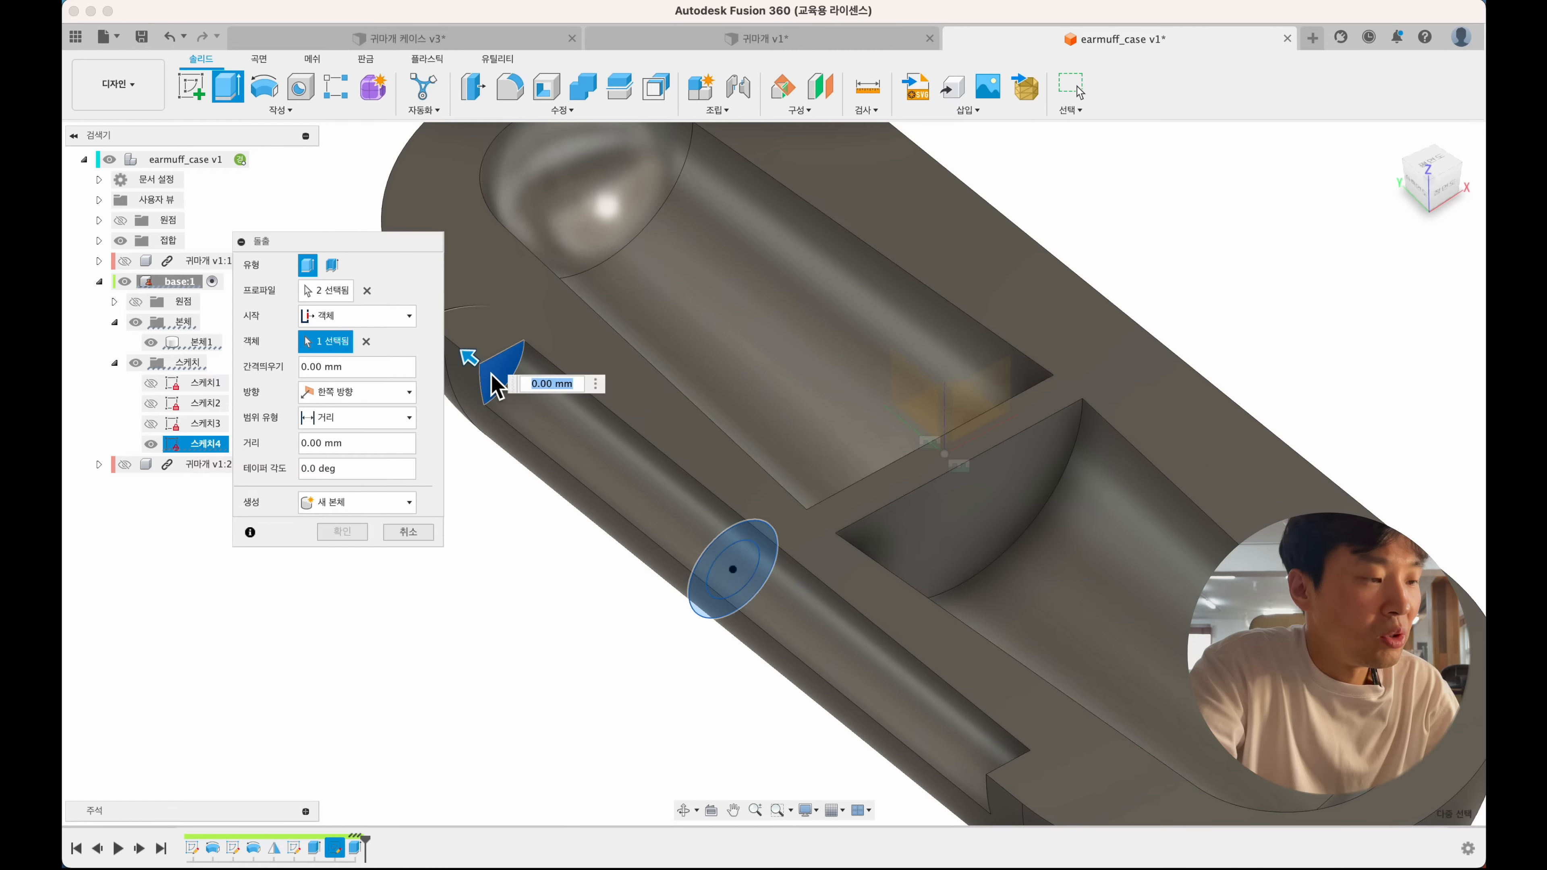
{"action": "middle_click_drag", "start_coordinate": [470, 358], "coordinate": [501, 352]}
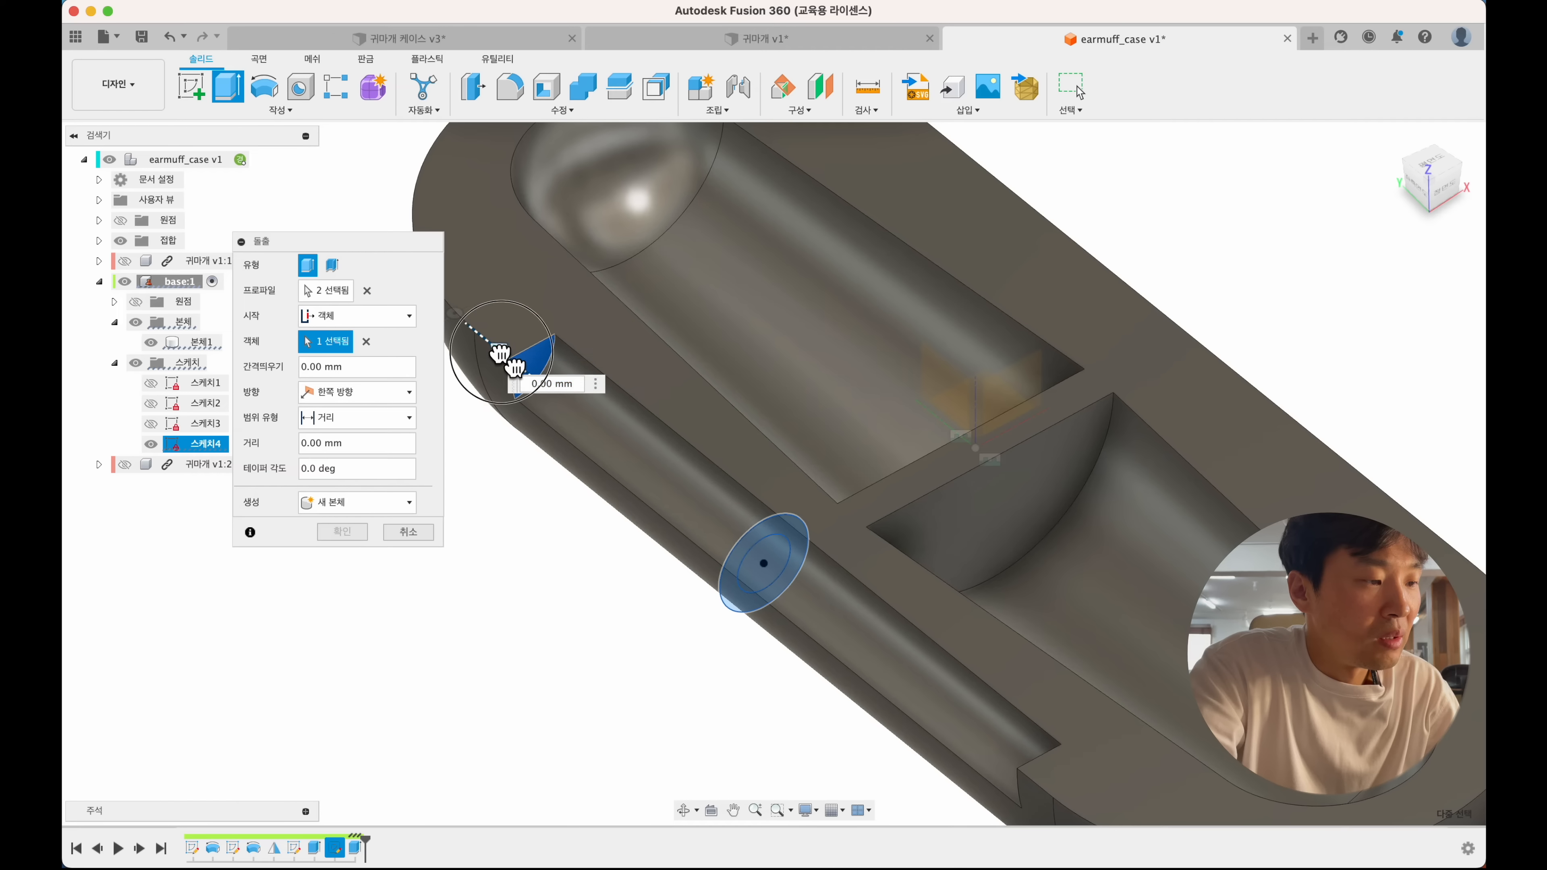
{"action": "left_click_drag", "start_coordinate": [500, 353], "coordinate": [554, 402]}
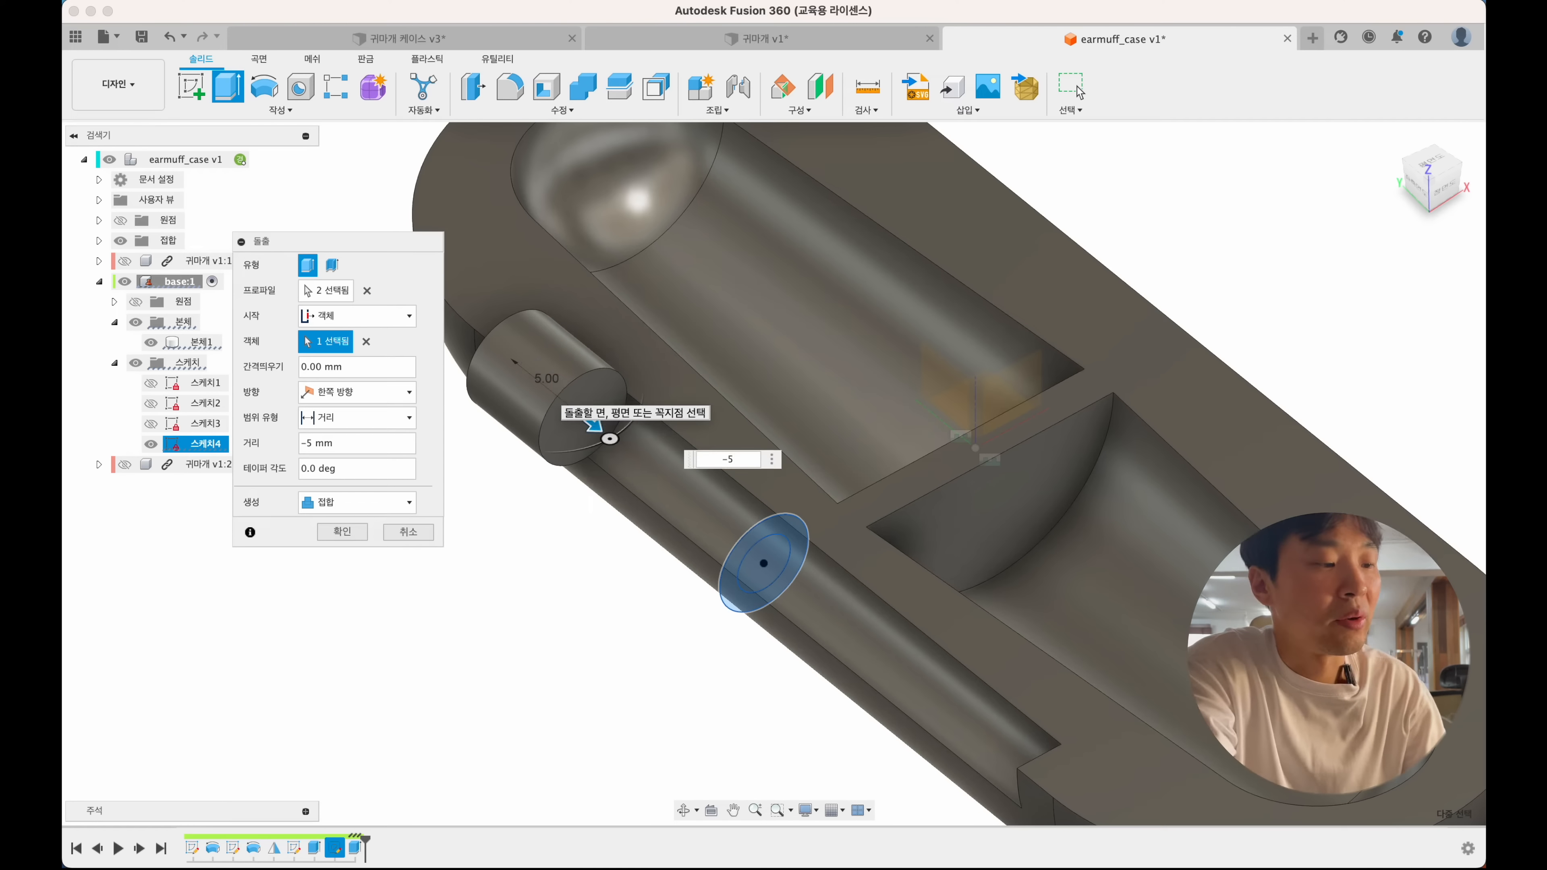
{"action": "key", "text": "Return"}
- Set up an extrude of the inner circle profile that starts from the knuckle's inner end face
{"action": "scroll", "coordinate": [459, 598], "scroll_direction": "down", "scroll_amount": 5}
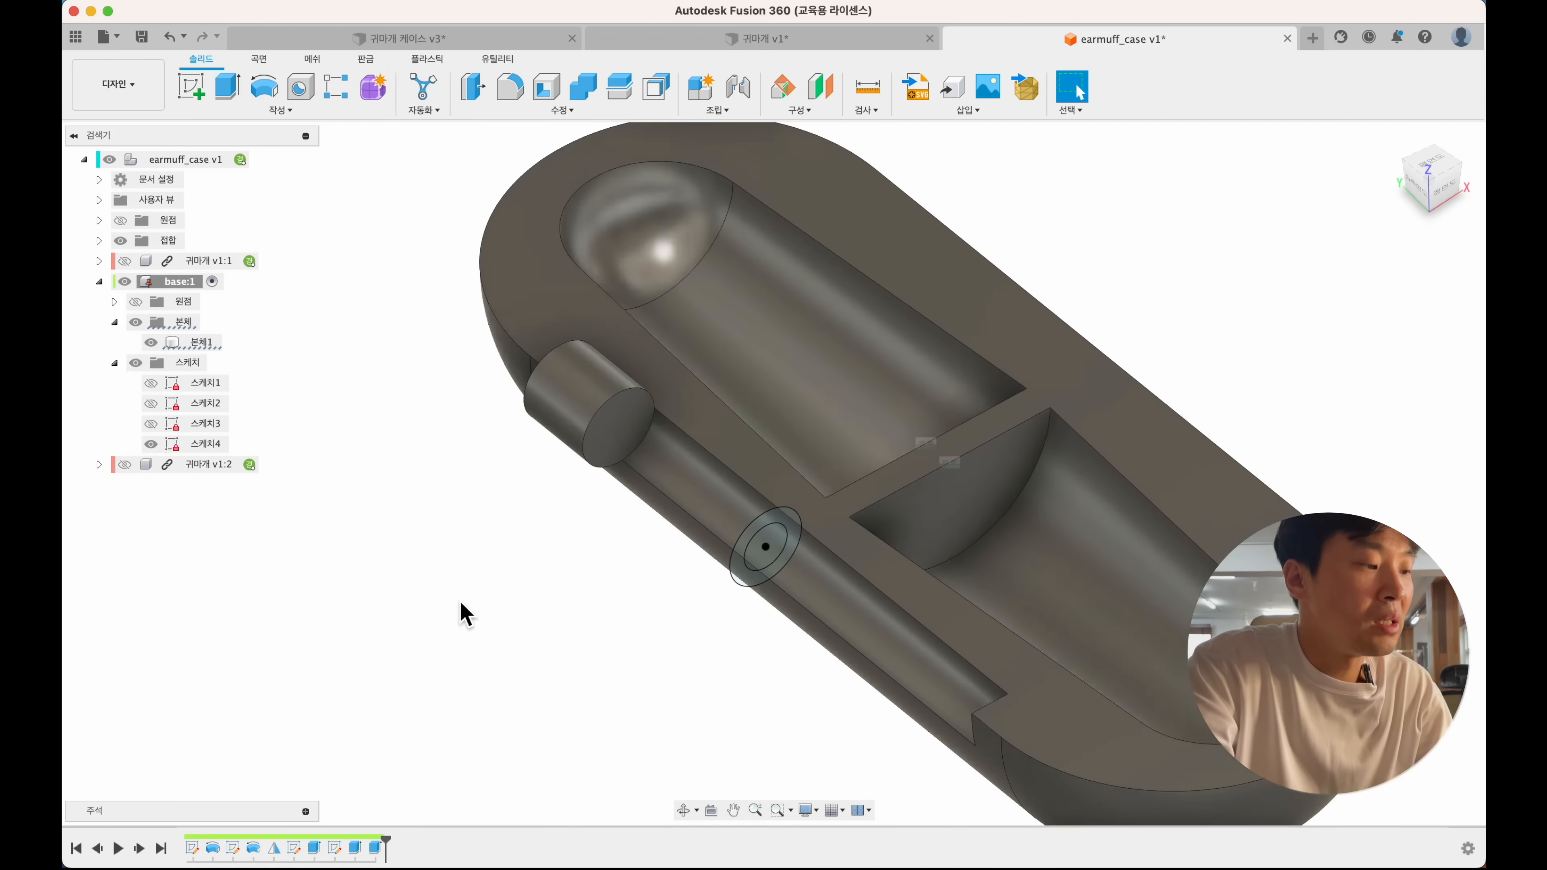
{"action": "scroll", "coordinate": [457, 597], "scroll_direction": "left", "scroll_amount": 5, "text": "shift"}
{"action": "scroll", "coordinate": [457, 598], "scroll_direction": "right", "scroll_amount": 2}
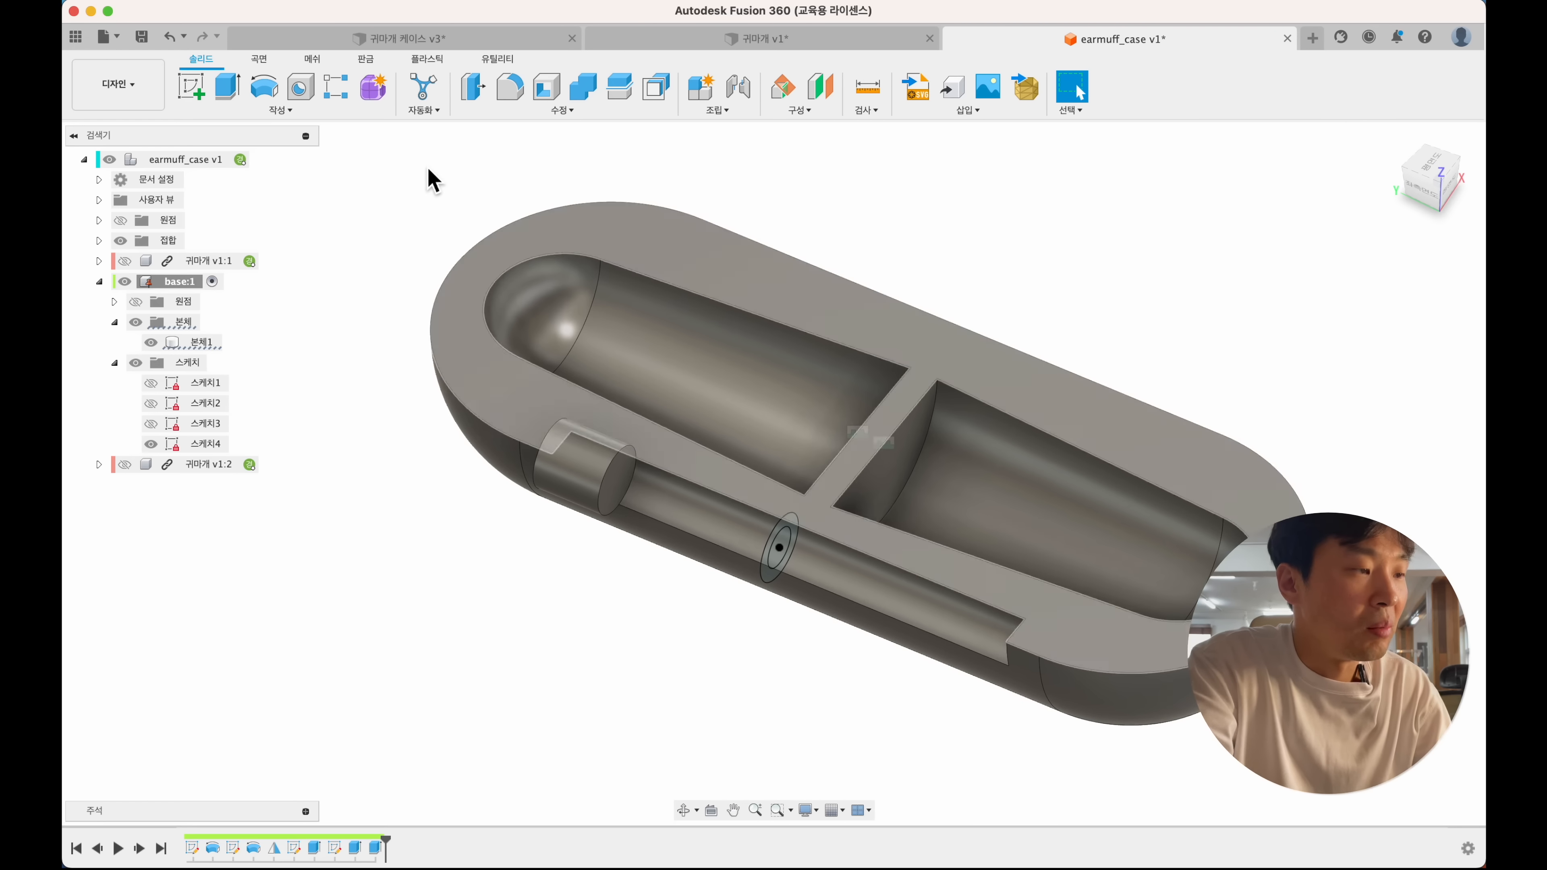
{"action": "left_click", "coordinate": [713, 493]}
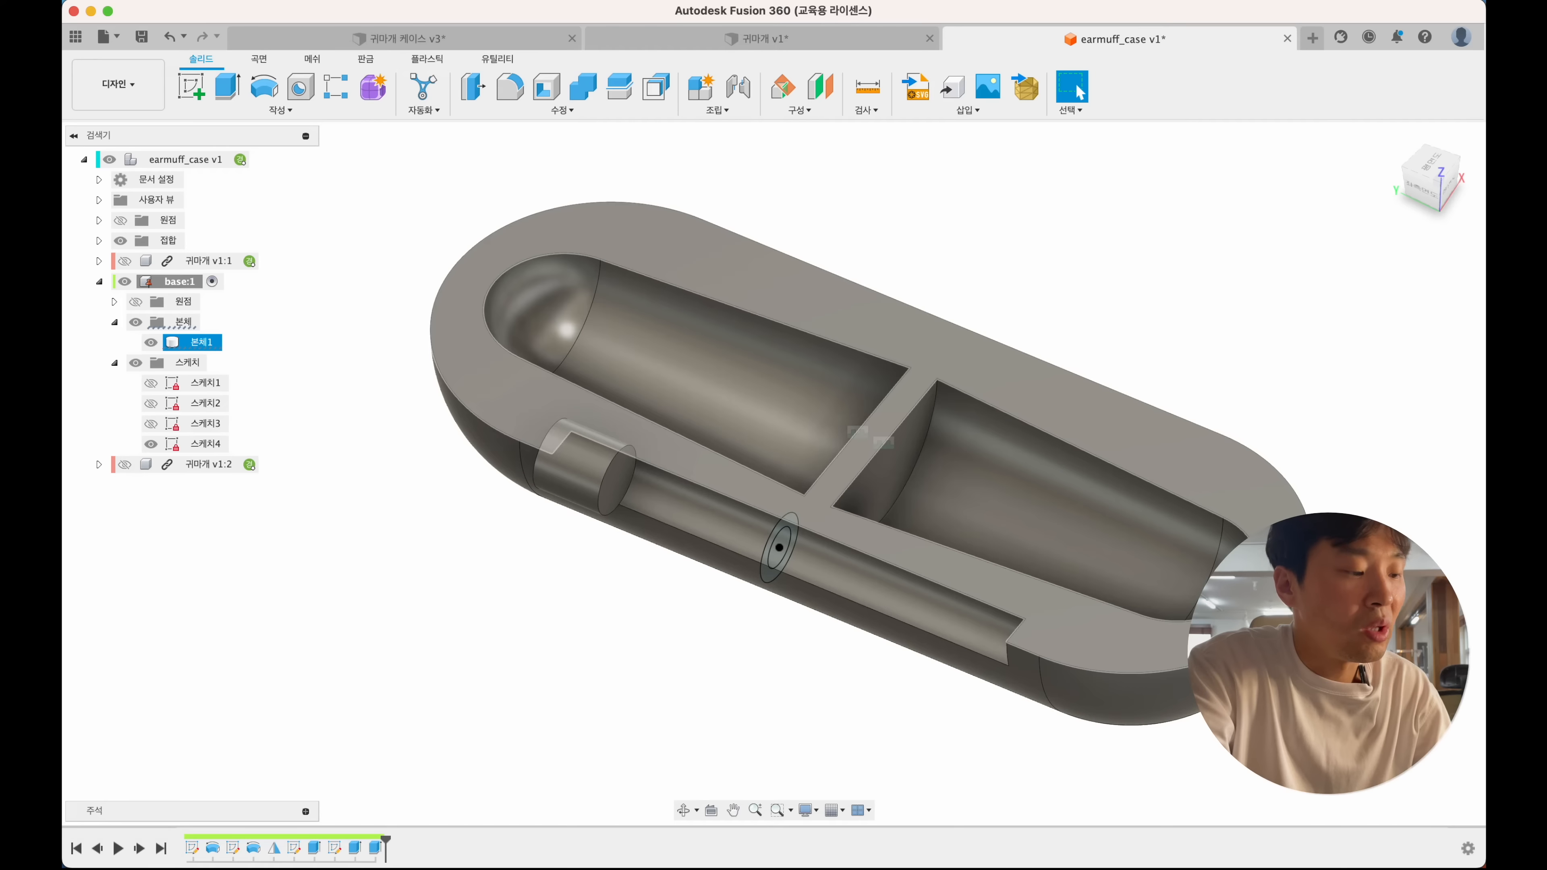
{"action": "scroll", "coordinate": [704, 488], "scroll_direction": "up", "scroll_amount": 5}
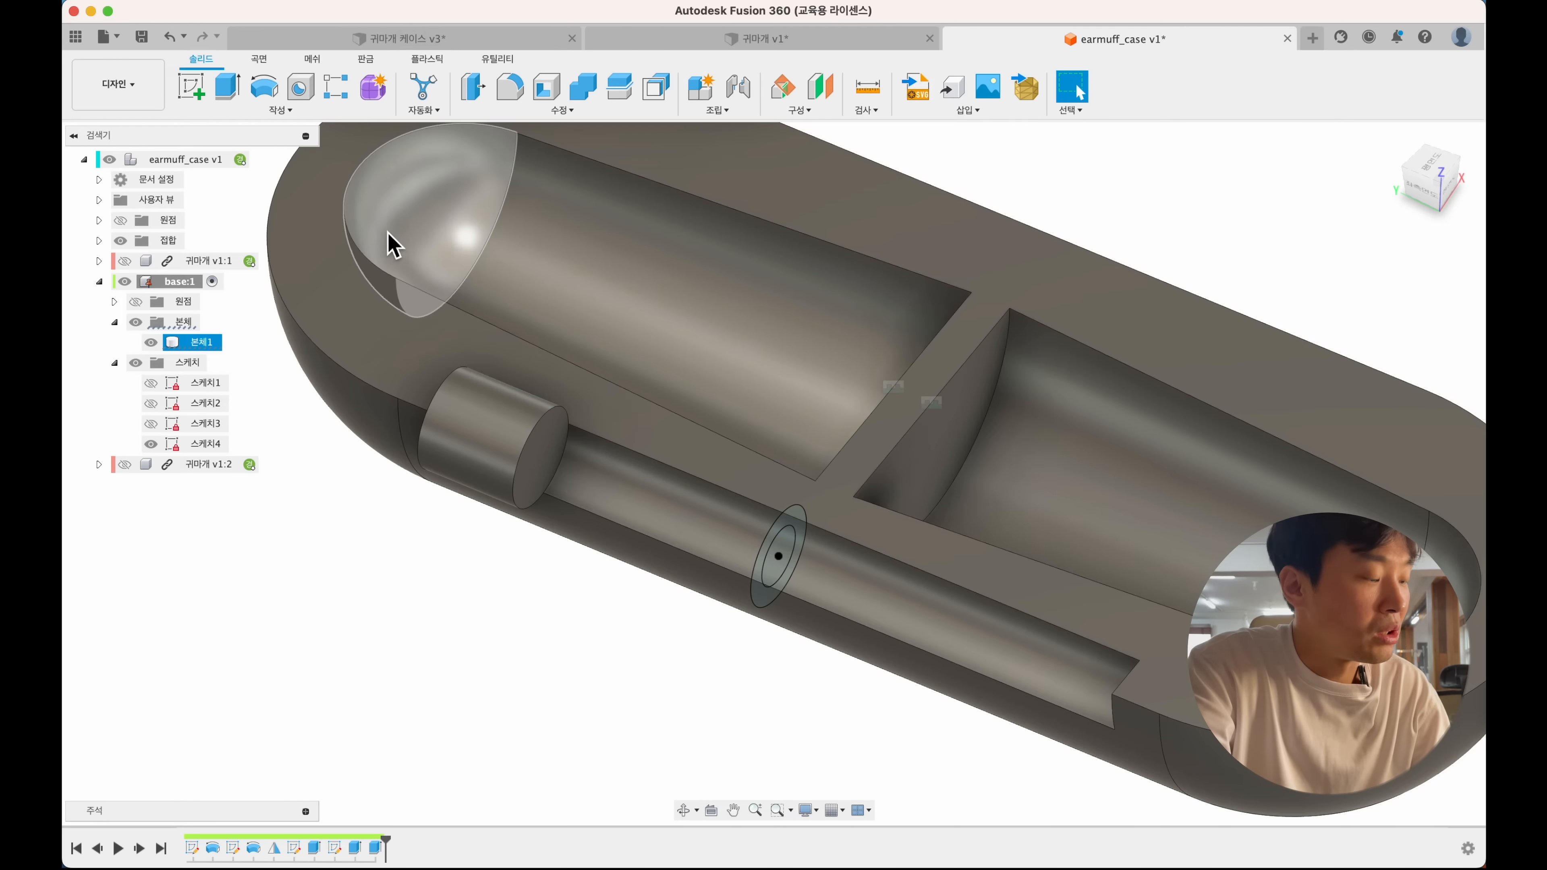
{"action": "key", "text": "Escape"}
{"action": "left_click", "coordinate": [242, 85]}
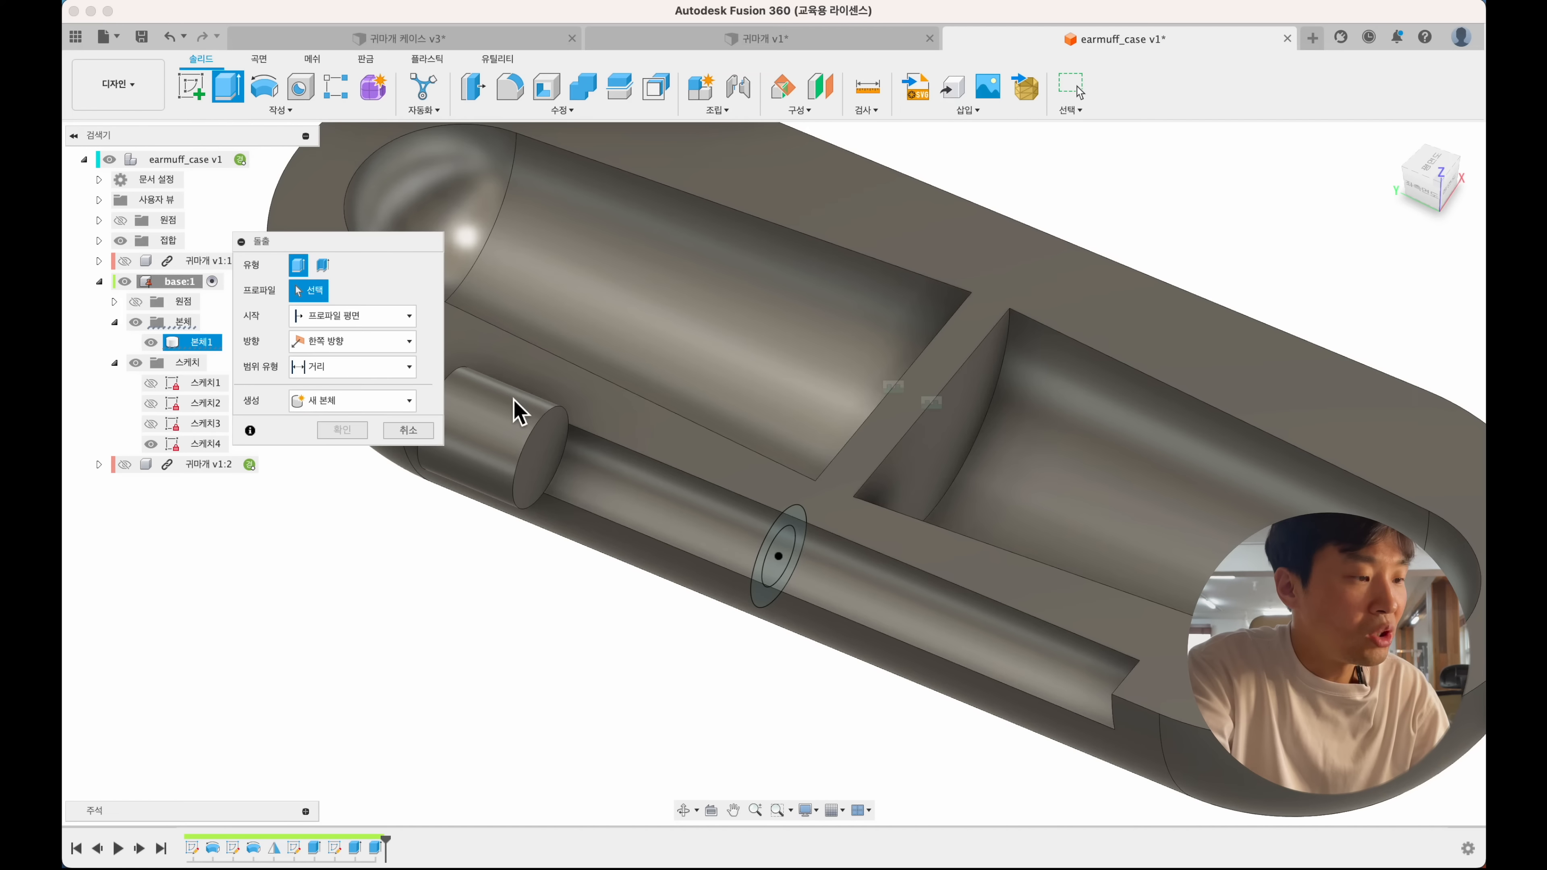
{"action": "scroll", "coordinate": [640, 613], "scroll_direction": "right", "scroll_amount": 5, "text": "shift"}
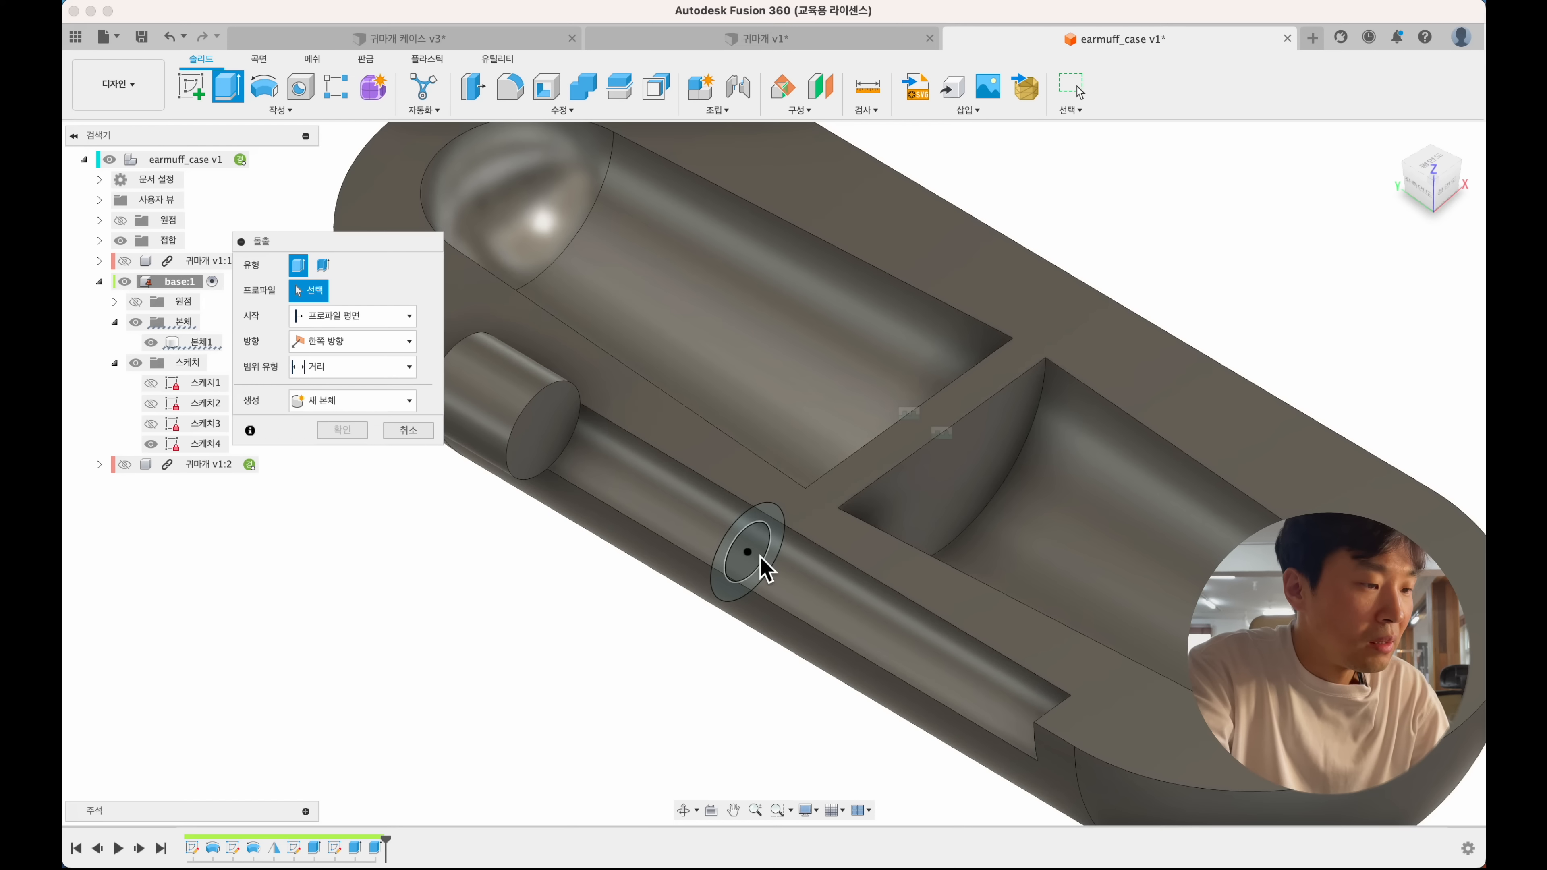
{"action": "left_click", "coordinate": [744, 552]}
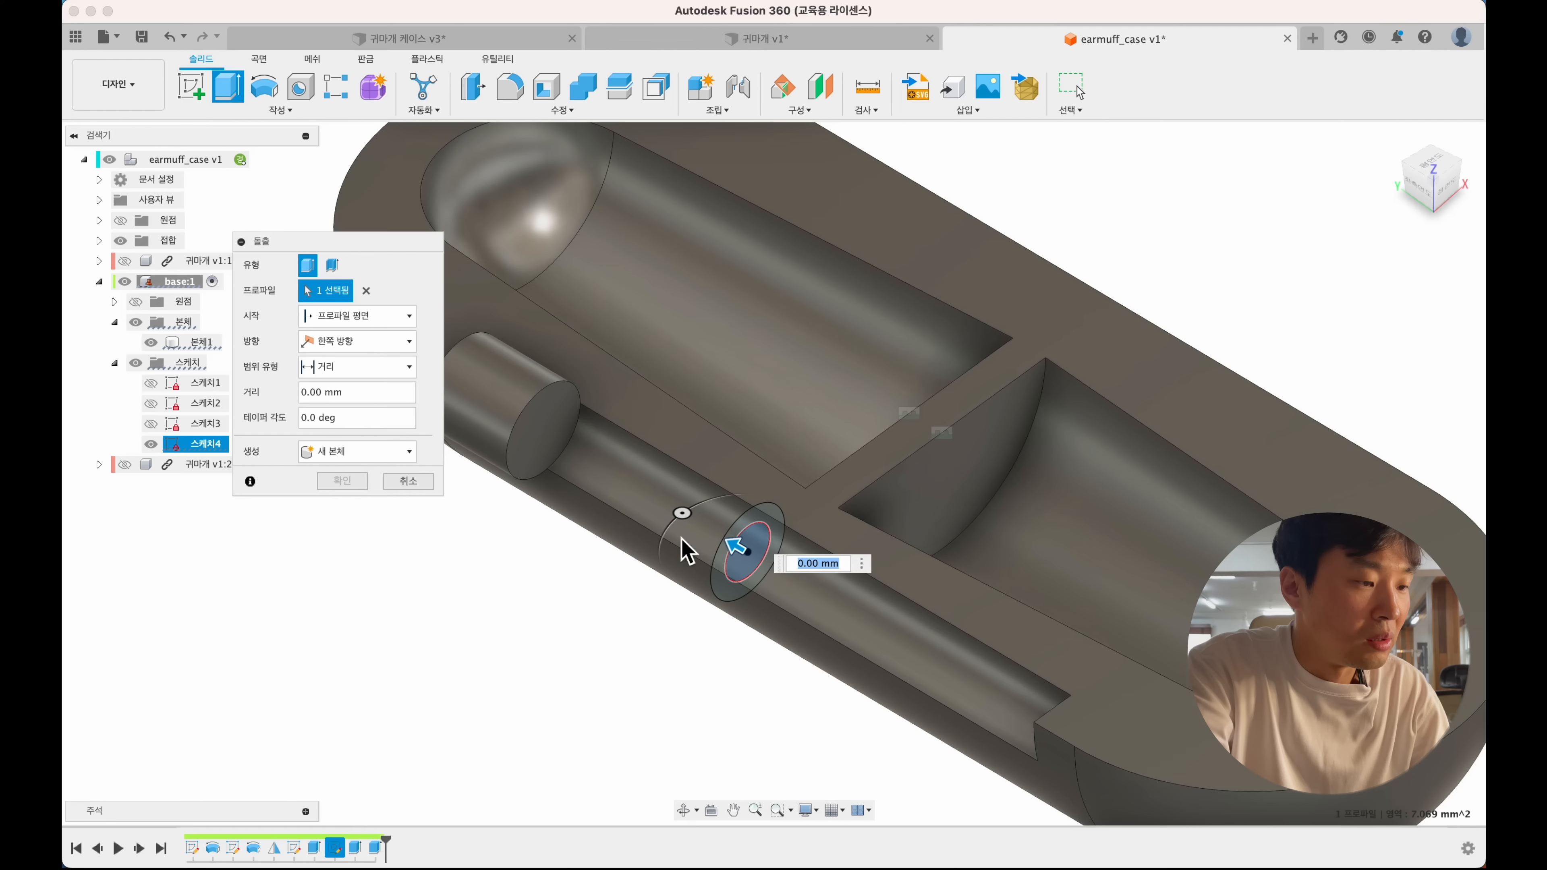
{"action": "left_click", "coordinate": [374, 323]}
{"action": "left_click", "coordinate": [362, 369]}
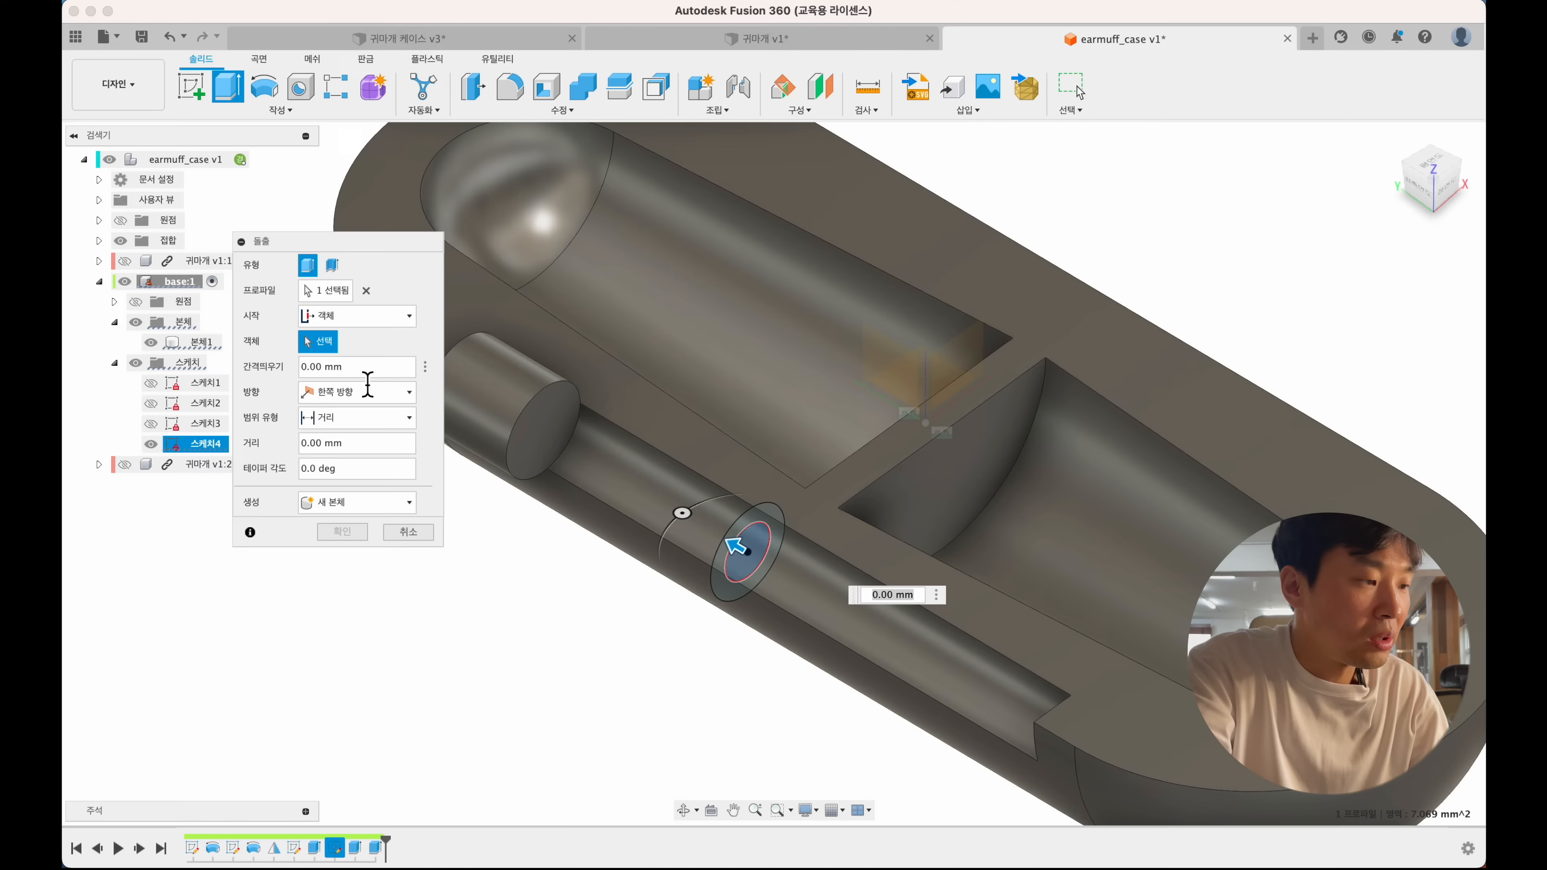
{"action": "left_click", "coordinate": [555, 439]}
{"action": "left_click", "coordinate": [529, 431]}
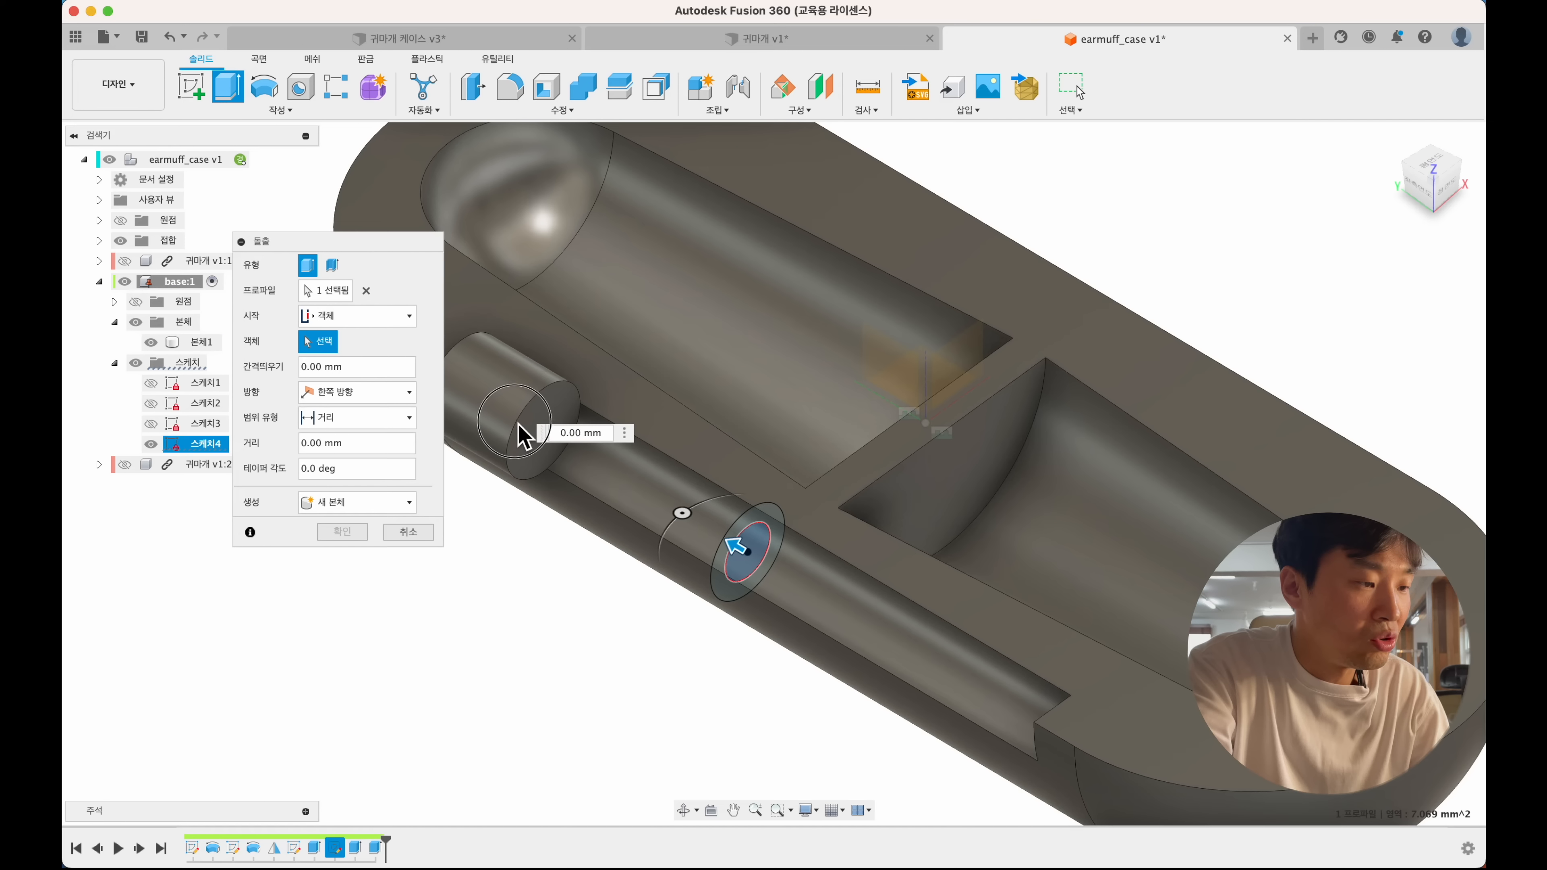
{"action": "left_click", "coordinate": [537, 436]}
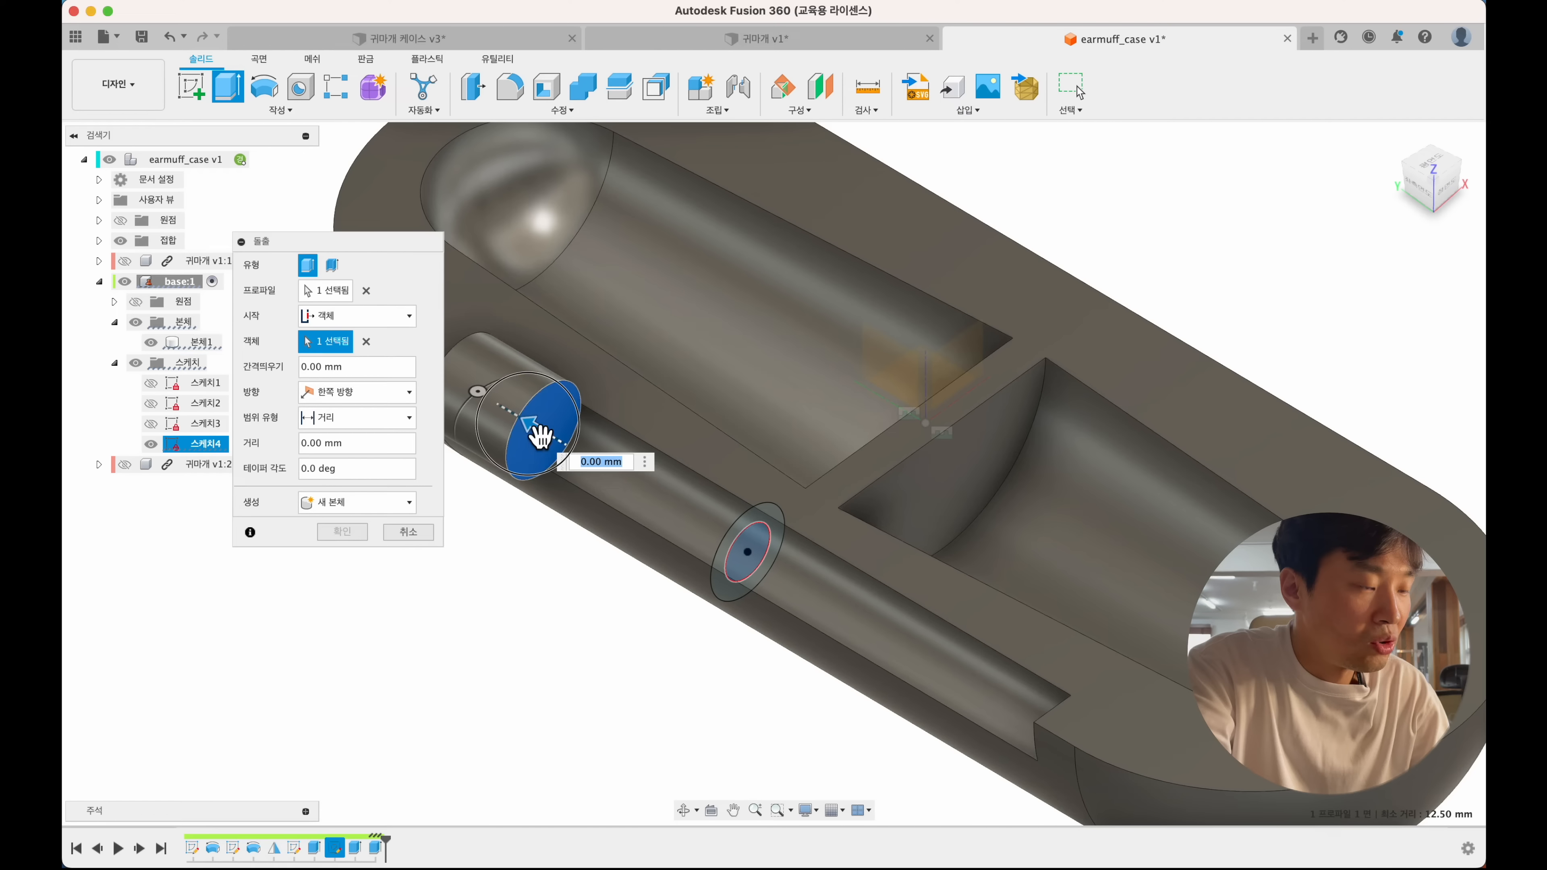
- Cut the inner circle 1.535 mm deep into the knuckle with a -45 deg taper angle to form a conical recess
{"action": "left_click_drag", "start_coordinate": [539, 436], "coordinate": [523, 447]}
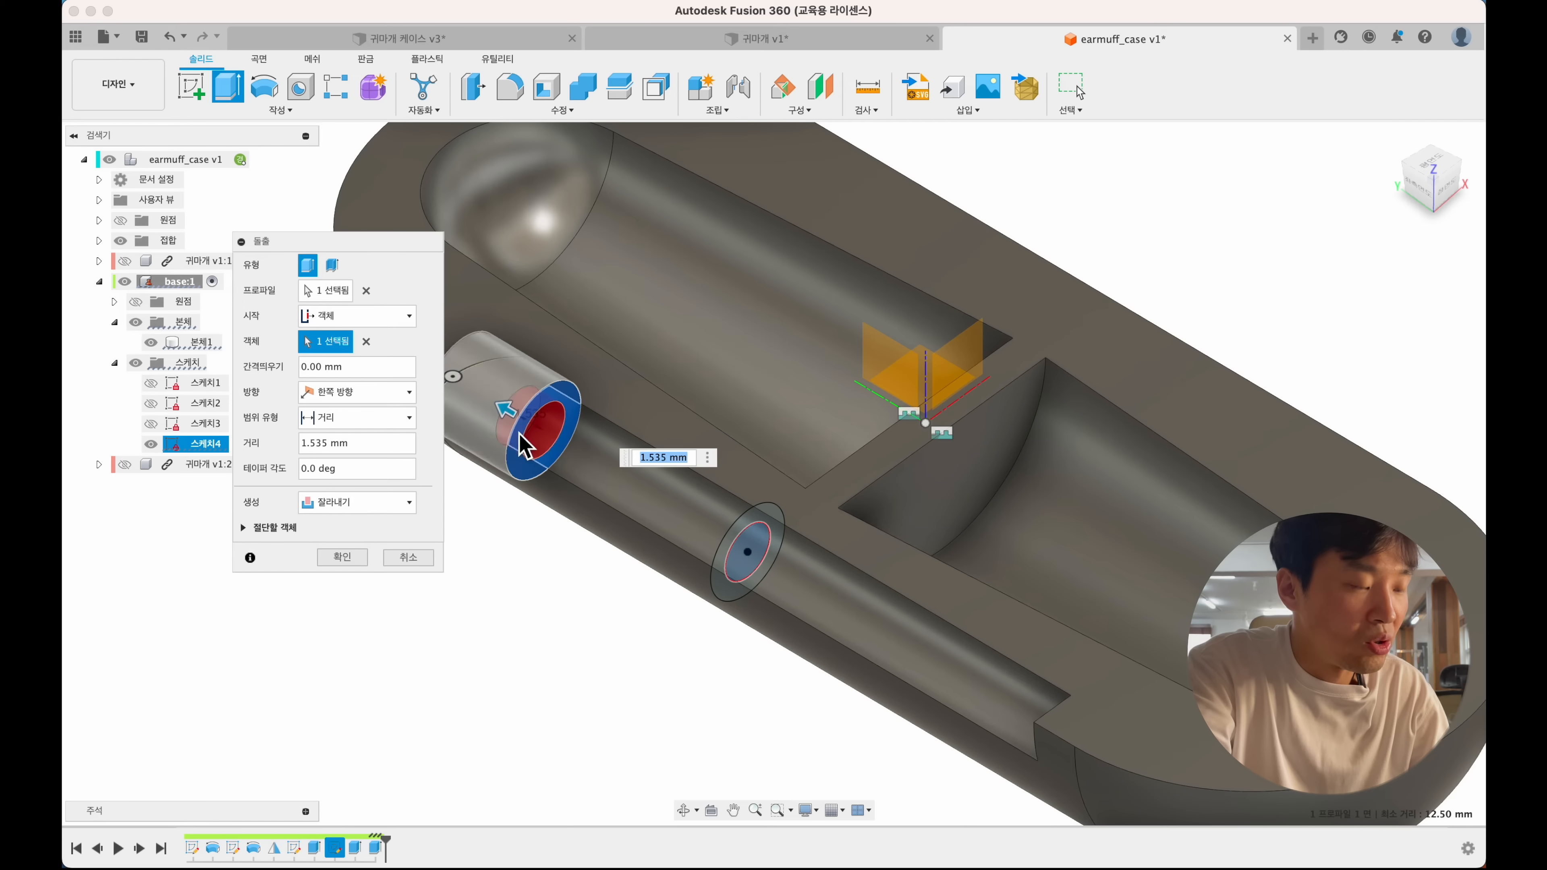
{"action": "scroll", "coordinate": [542, 448], "scroll_direction": "up", "scroll_amount": 3}
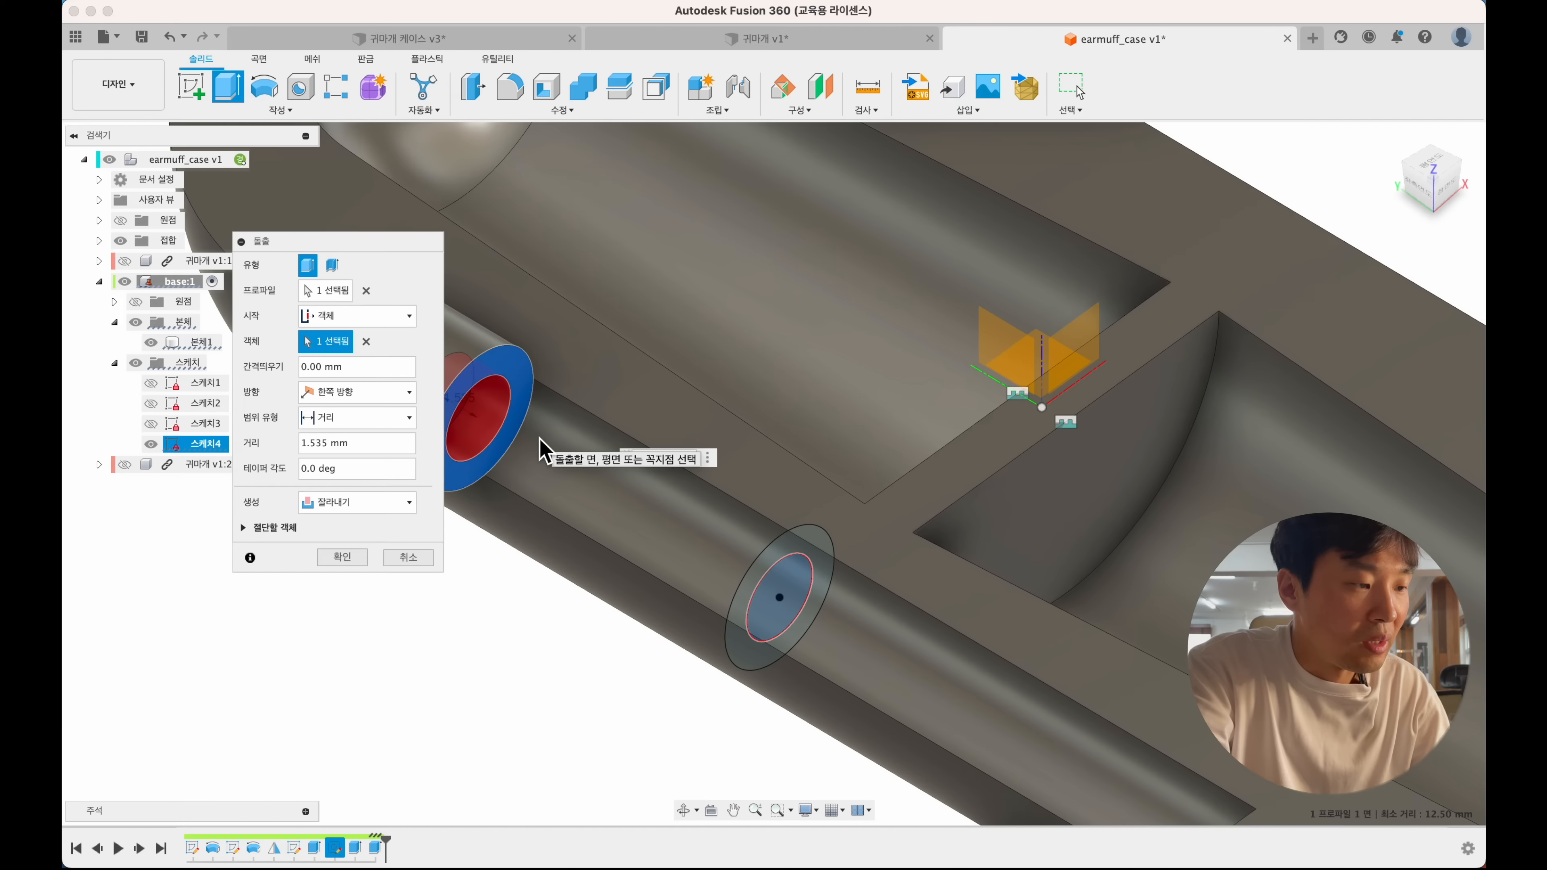
{"action": "scroll", "coordinate": [540, 437], "scroll_direction": "left", "scroll_amount": 4}
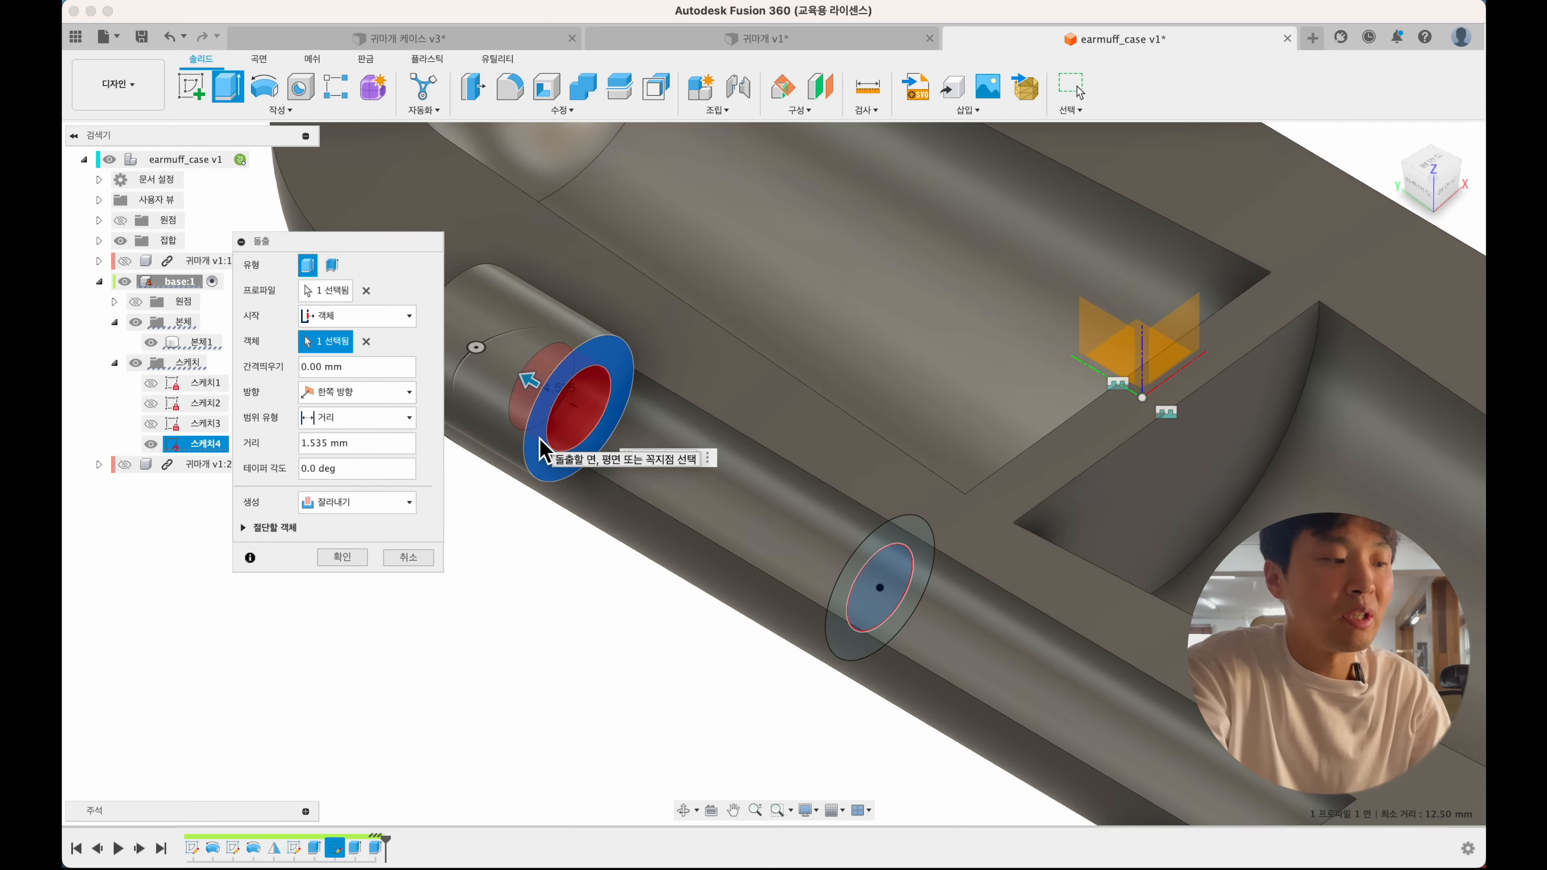
{"action": "left_click_drag", "start_coordinate": [383, 472], "coordinate": [157, 469]}
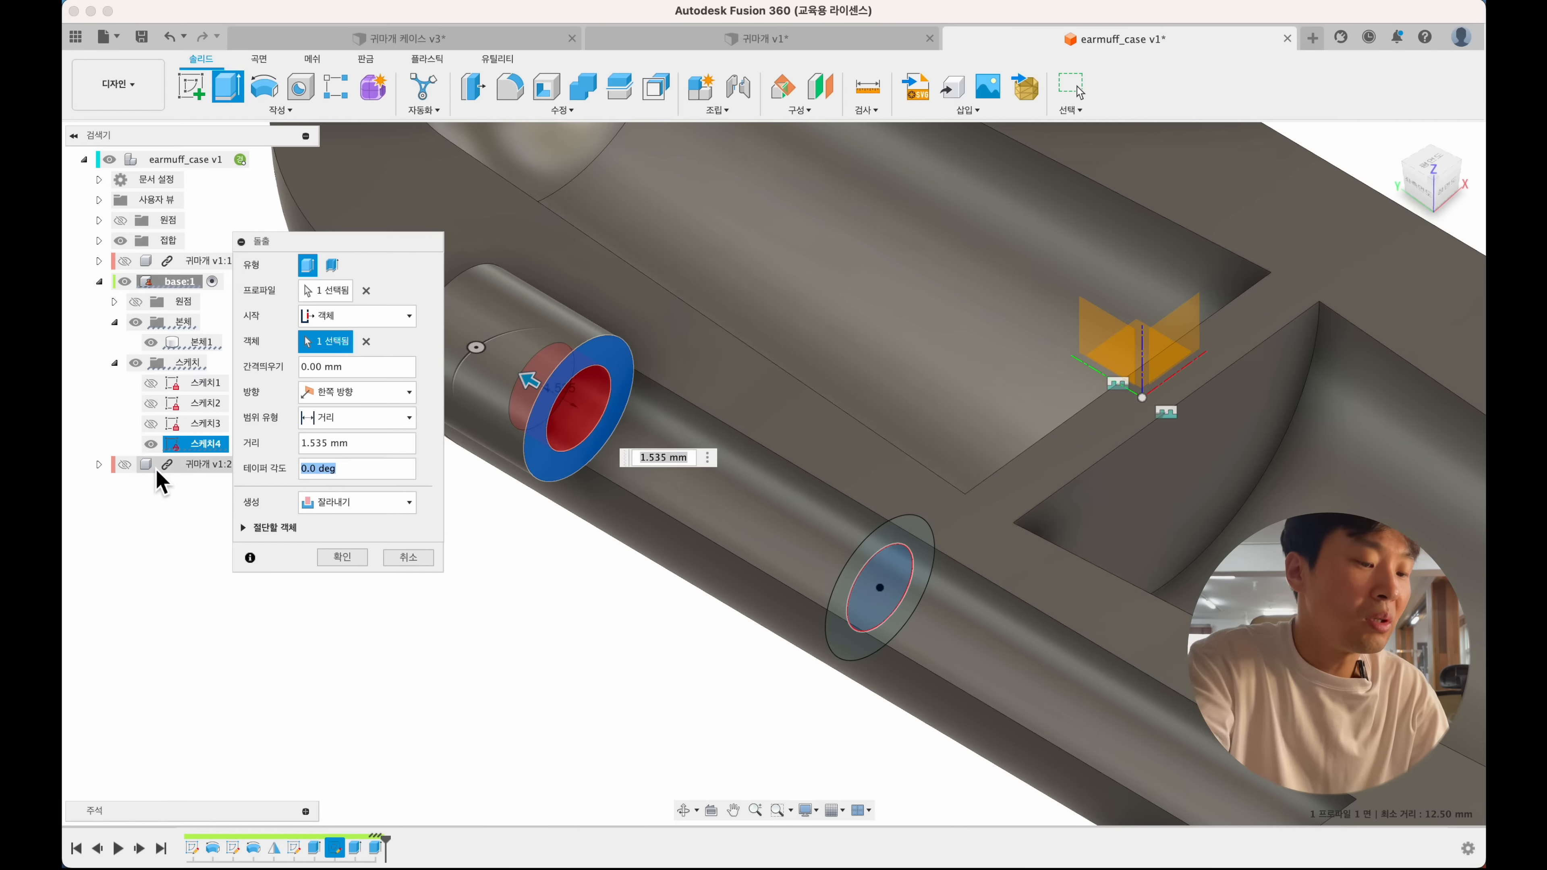
{"action": "type", "text": "-45"}
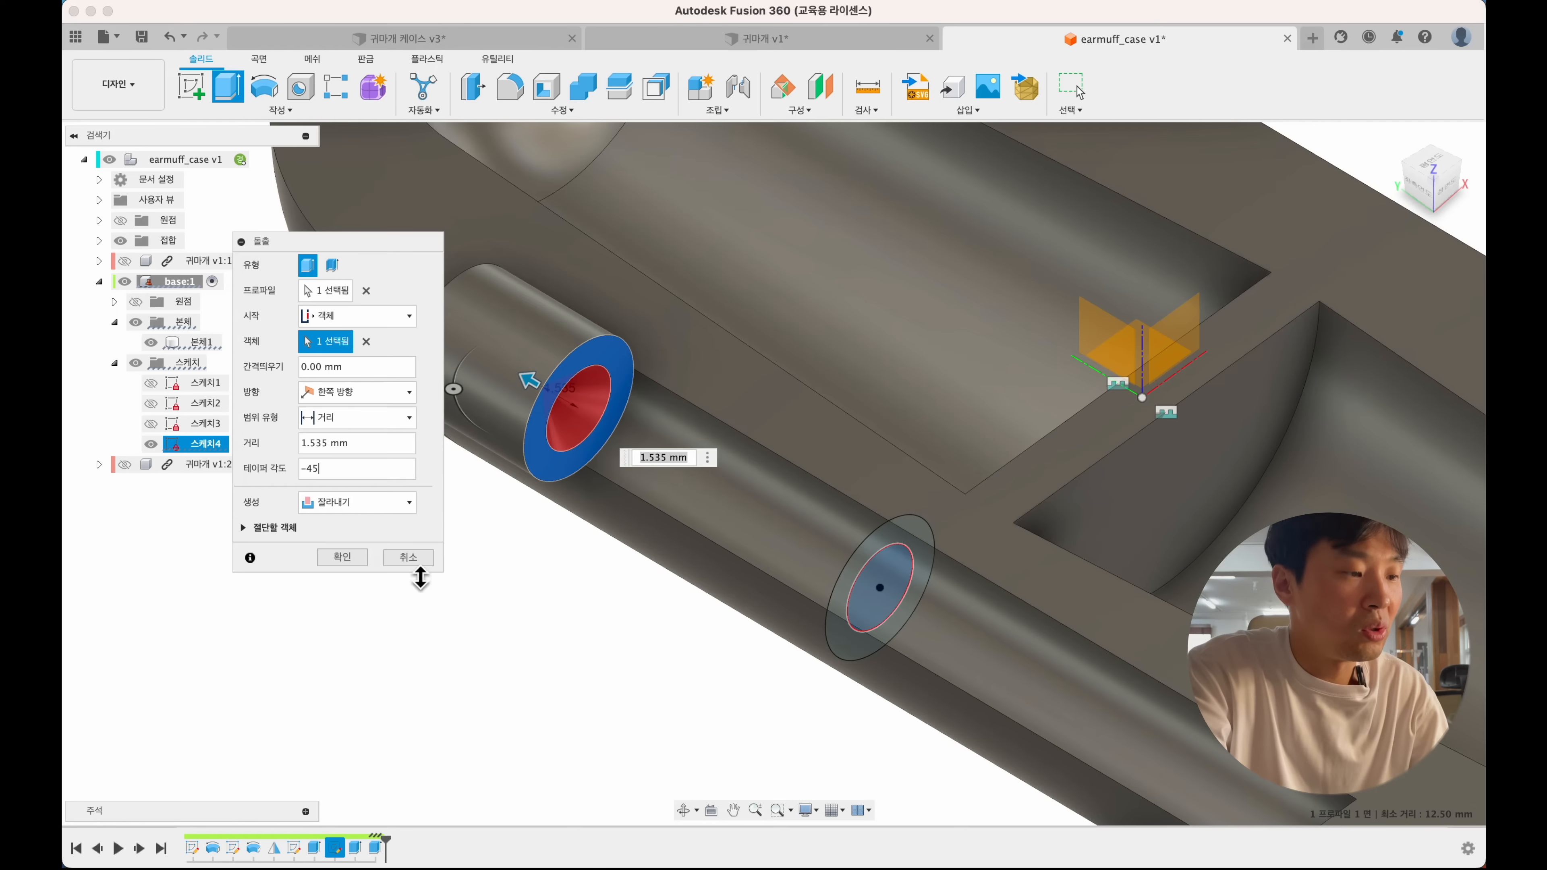
{"action": "scroll", "coordinate": [533, 720], "scroll_direction": "down", "scroll_amount": 5, "text": "shift"}
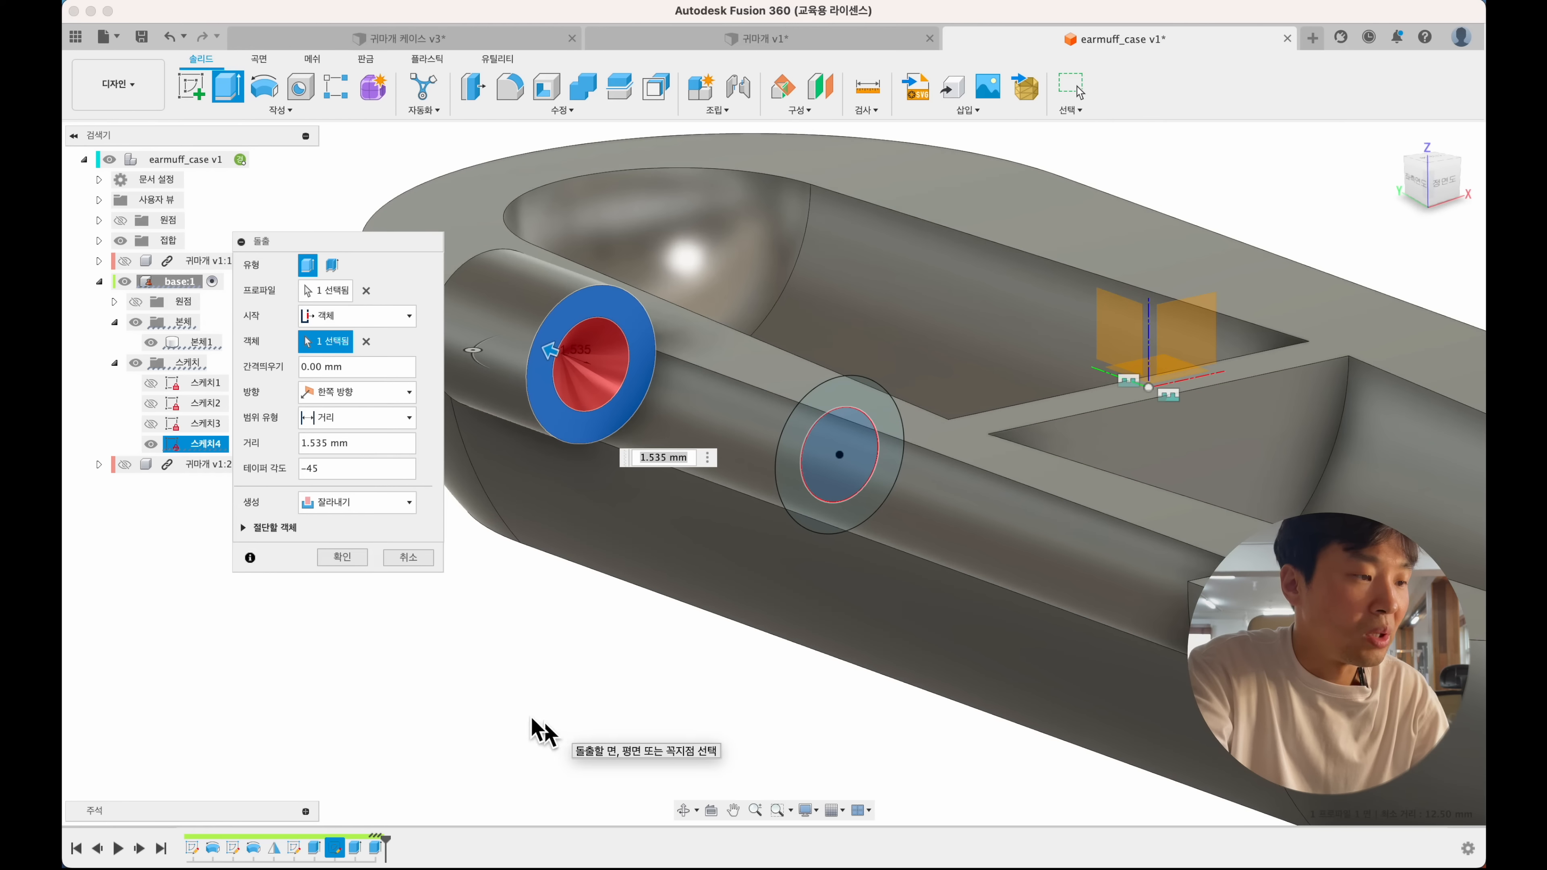
{"action": "left_click", "coordinate": [350, 562]}
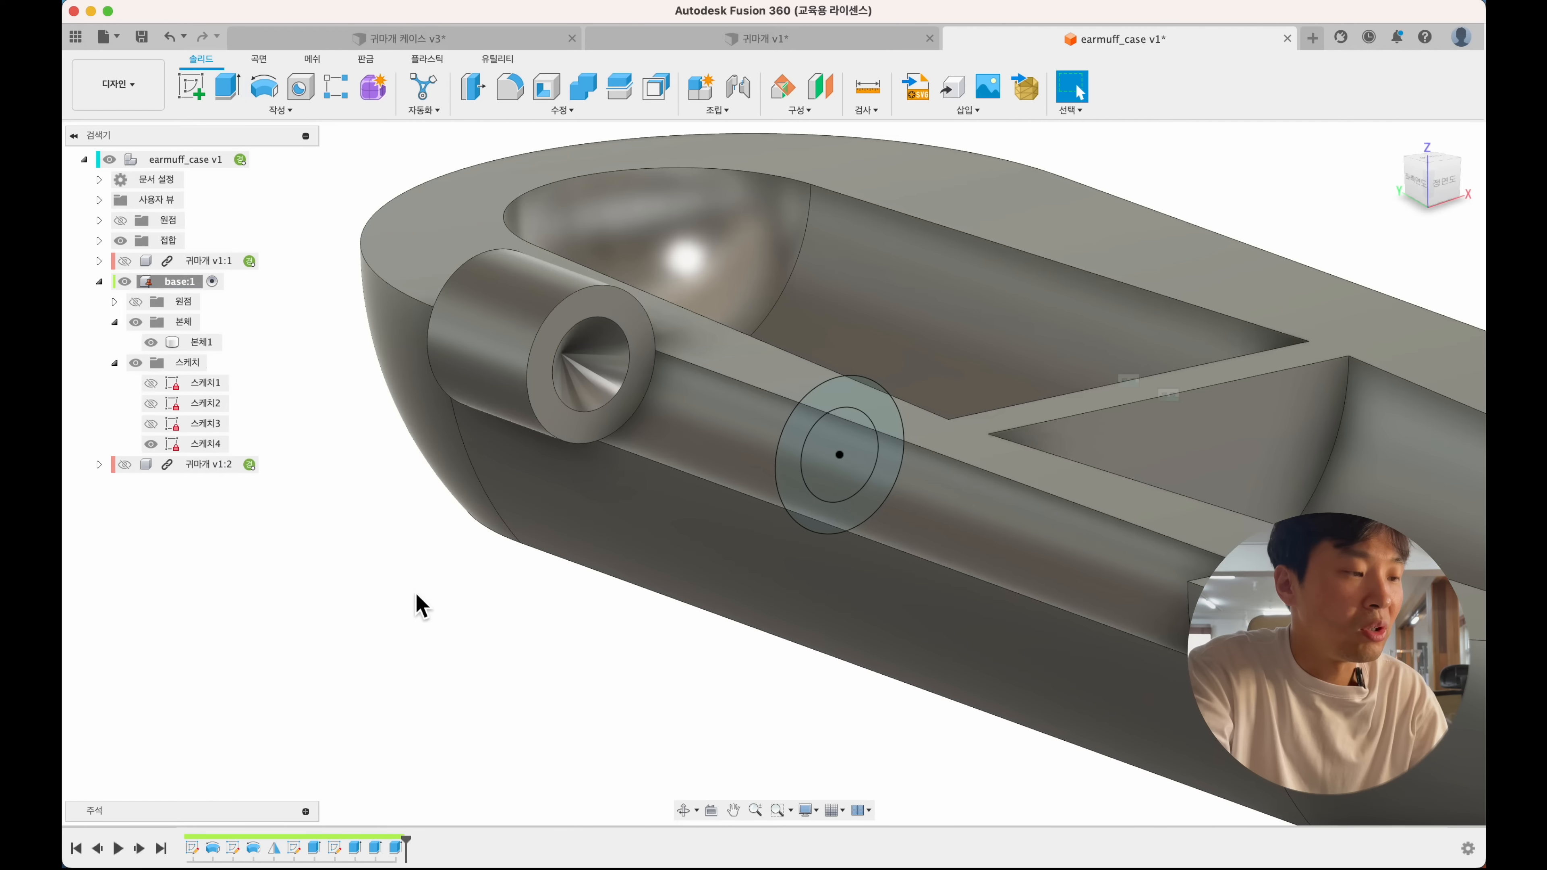
{"action": "scroll", "coordinate": [488, 617], "scroll_direction": "down", "scroll_amount": 5}
{"action": "scroll", "coordinate": [487, 615], "scroll_direction": "left", "scroll_amount": 10, "text": "shift"}
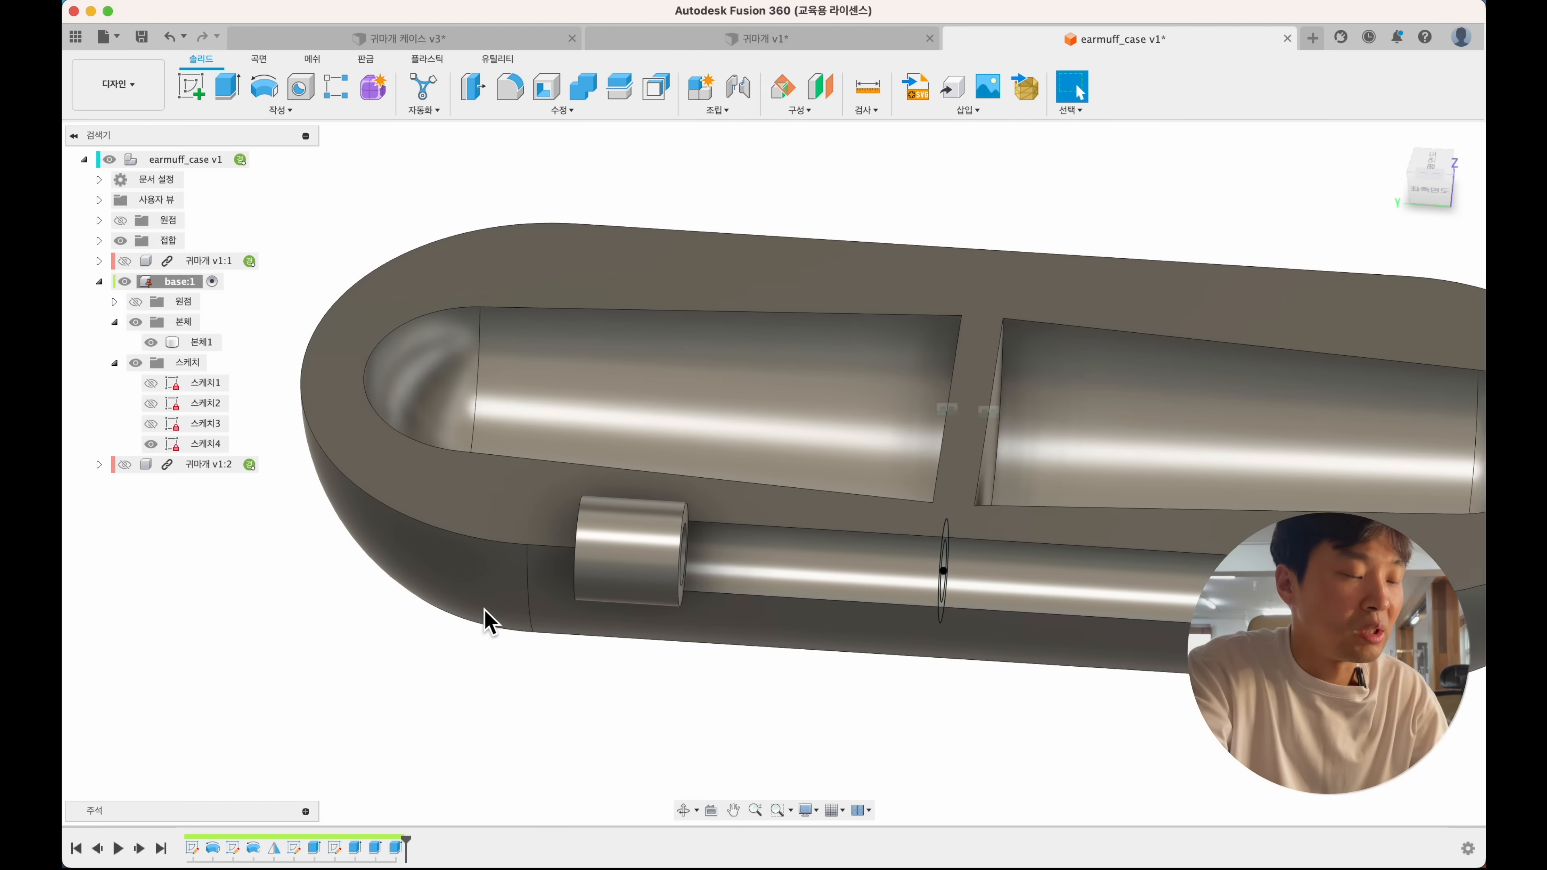
{"action": "scroll", "coordinate": [486, 617], "scroll_direction": "right", "scroll_amount": 3}
{"action": "scroll", "coordinate": [486, 617], "scroll_direction": "left", "scroll_amount": 10, "text": "shift"}
{"action": "scroll", "coordinate": [486, 617], "scroll_direction": "down", "scroll_amount": 2}
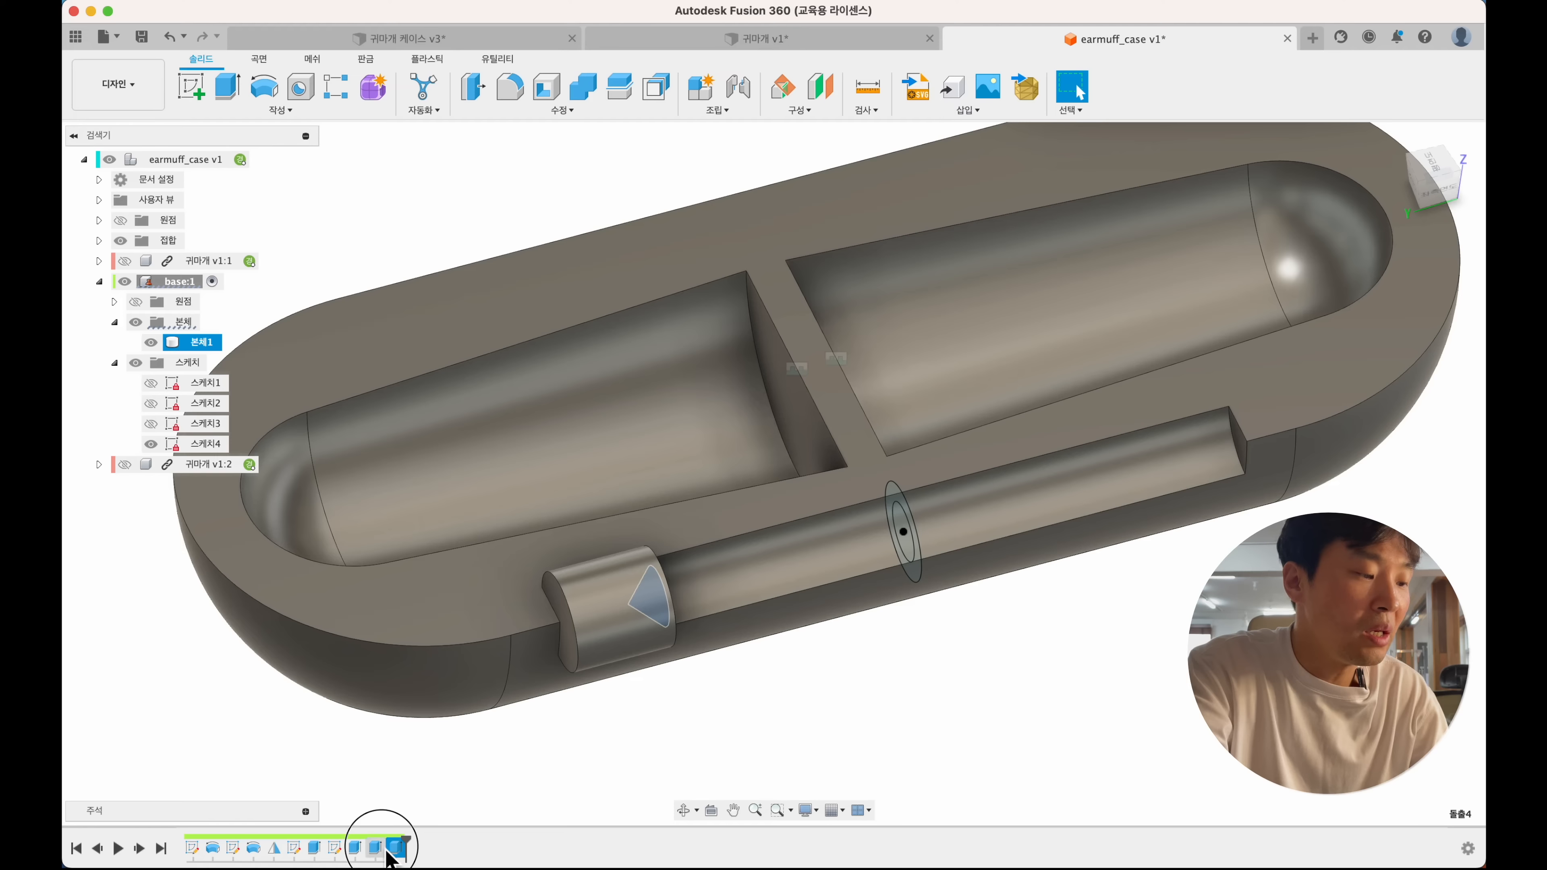
- Try to mirror the knuckle extrusion and its conical cut as features across the base's middle plane between the two cavities
{"action": "left_click", "coordinate": [356, 109]}
{"action": "left_click", "coordinate": [225, 487]}
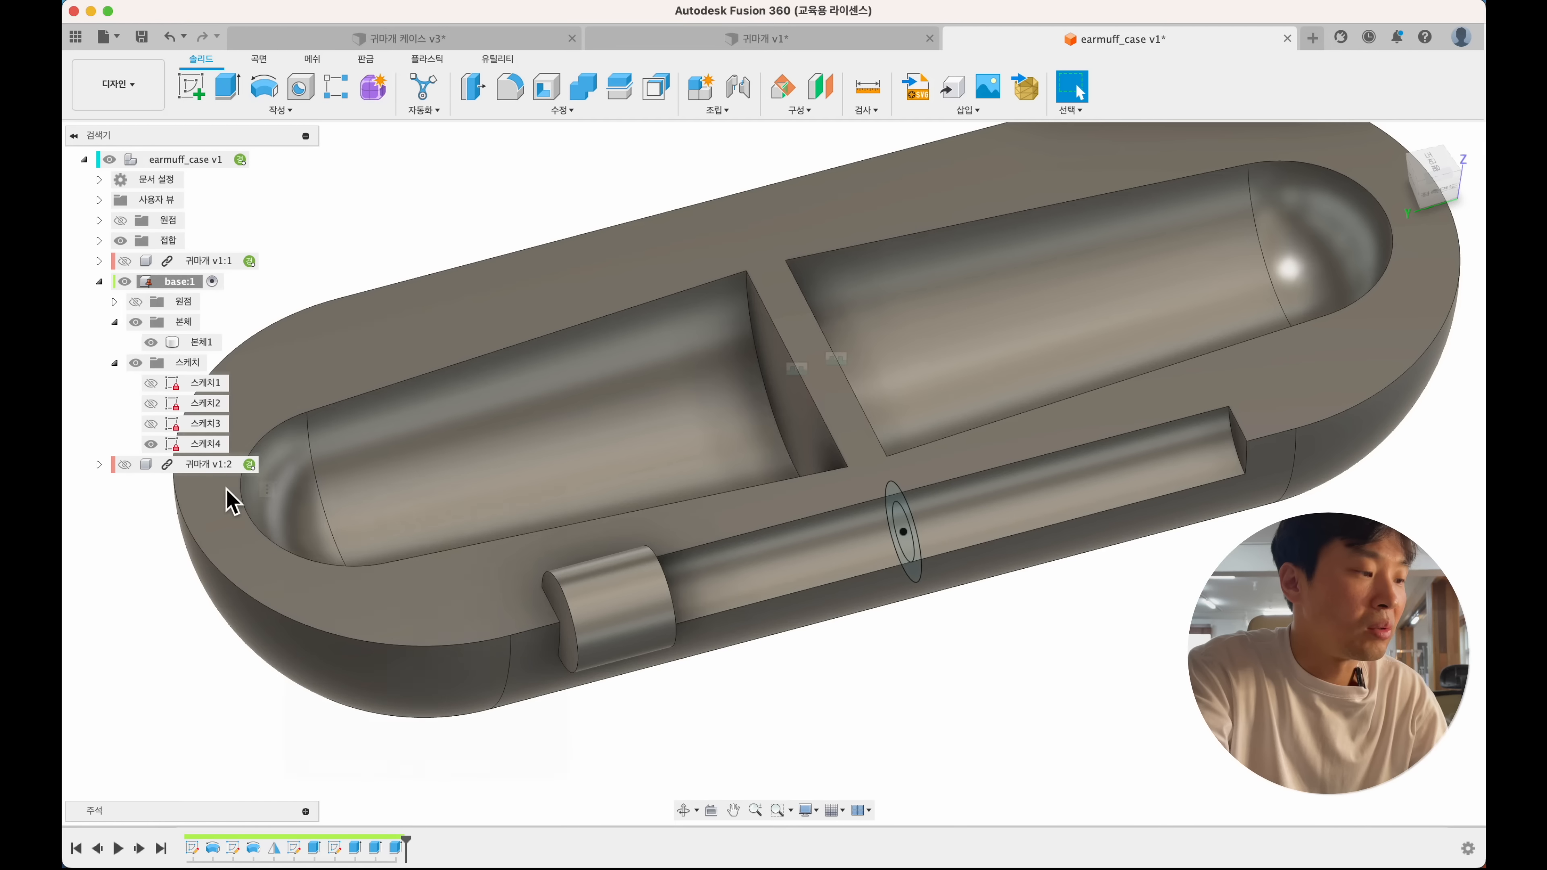
{"action": "left_click", "coordinate": [749, 199]}
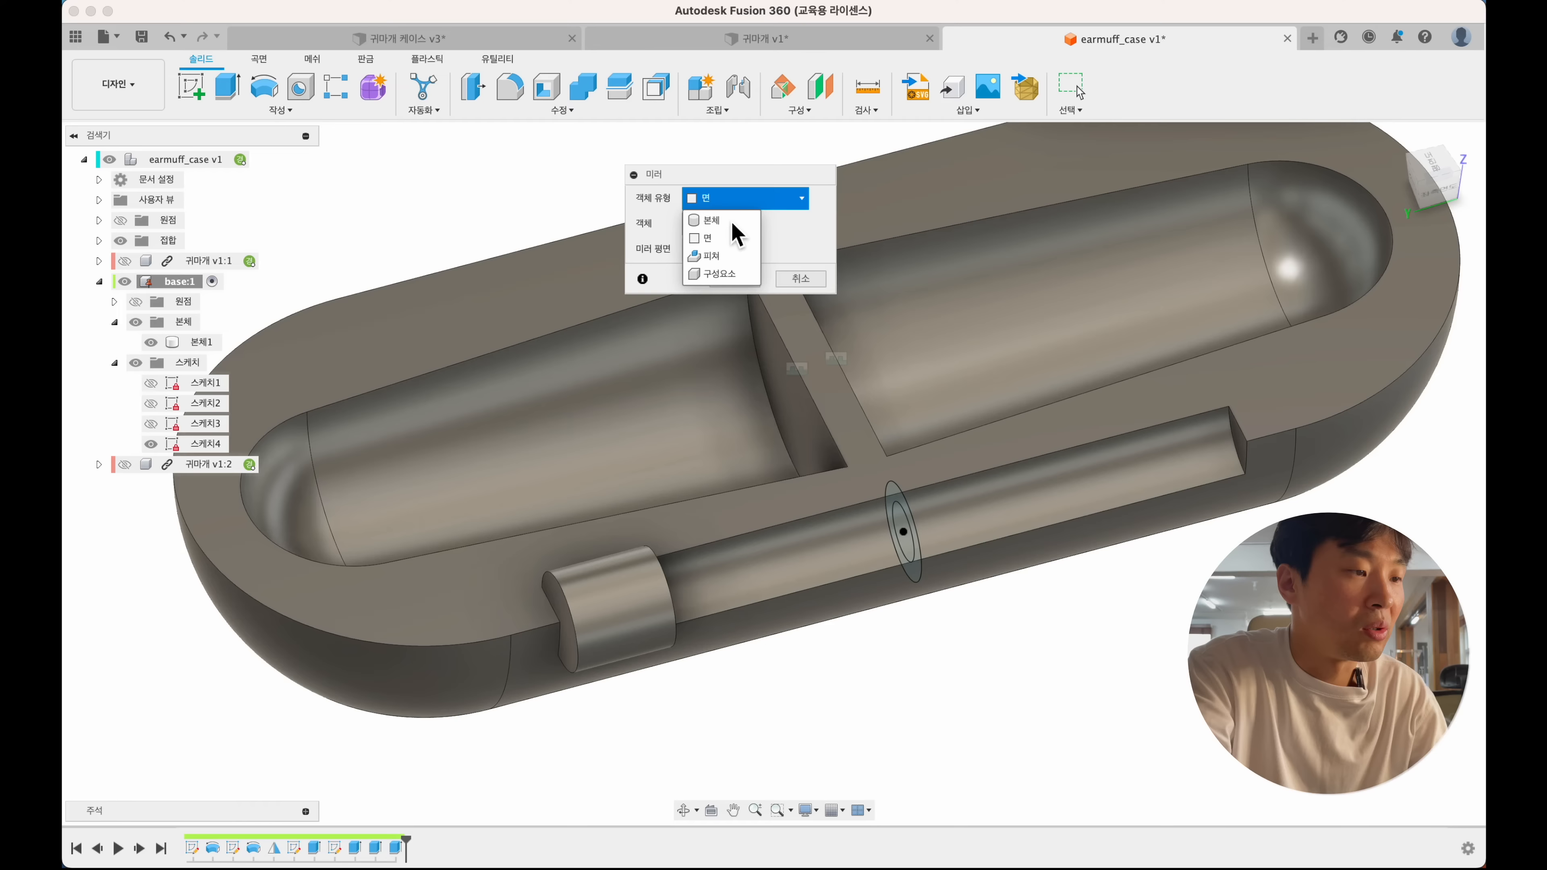
{"action": "left_click", "coordinate": [718, 257]}
{"action": "left_click", "coordinate": [377, 848]}
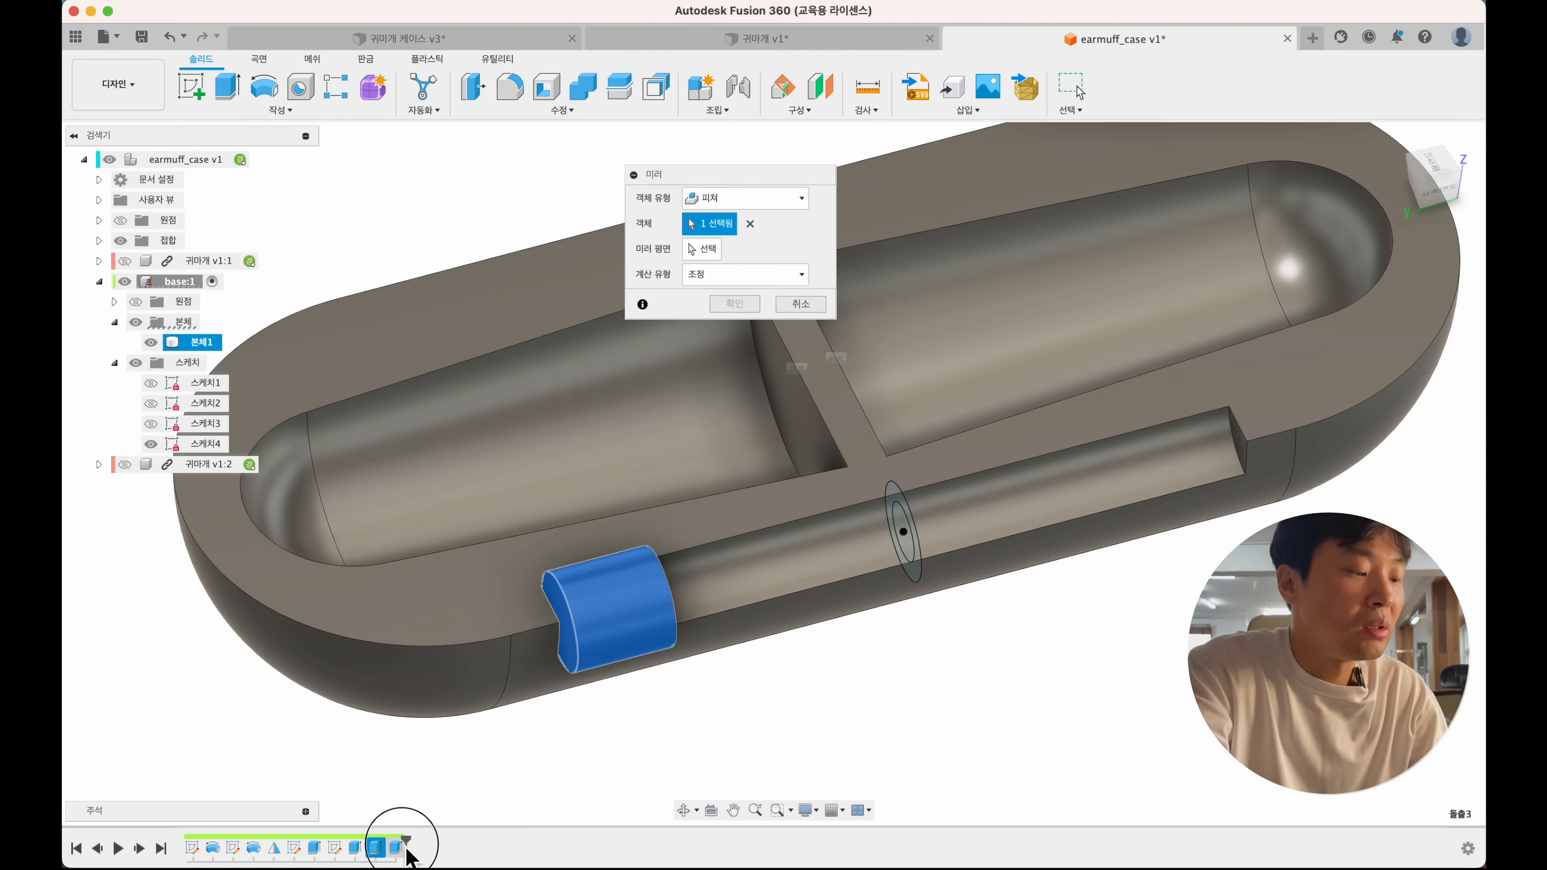
{"action": "scroll", "coordinate": [777, 676], "scroll_direction": "down", "scroll_amount": 5}
{"action": "scroll", "coordinate": [777, 676], "scroll_direction": "left", "scroll_amount": 8, "text": "shift"}
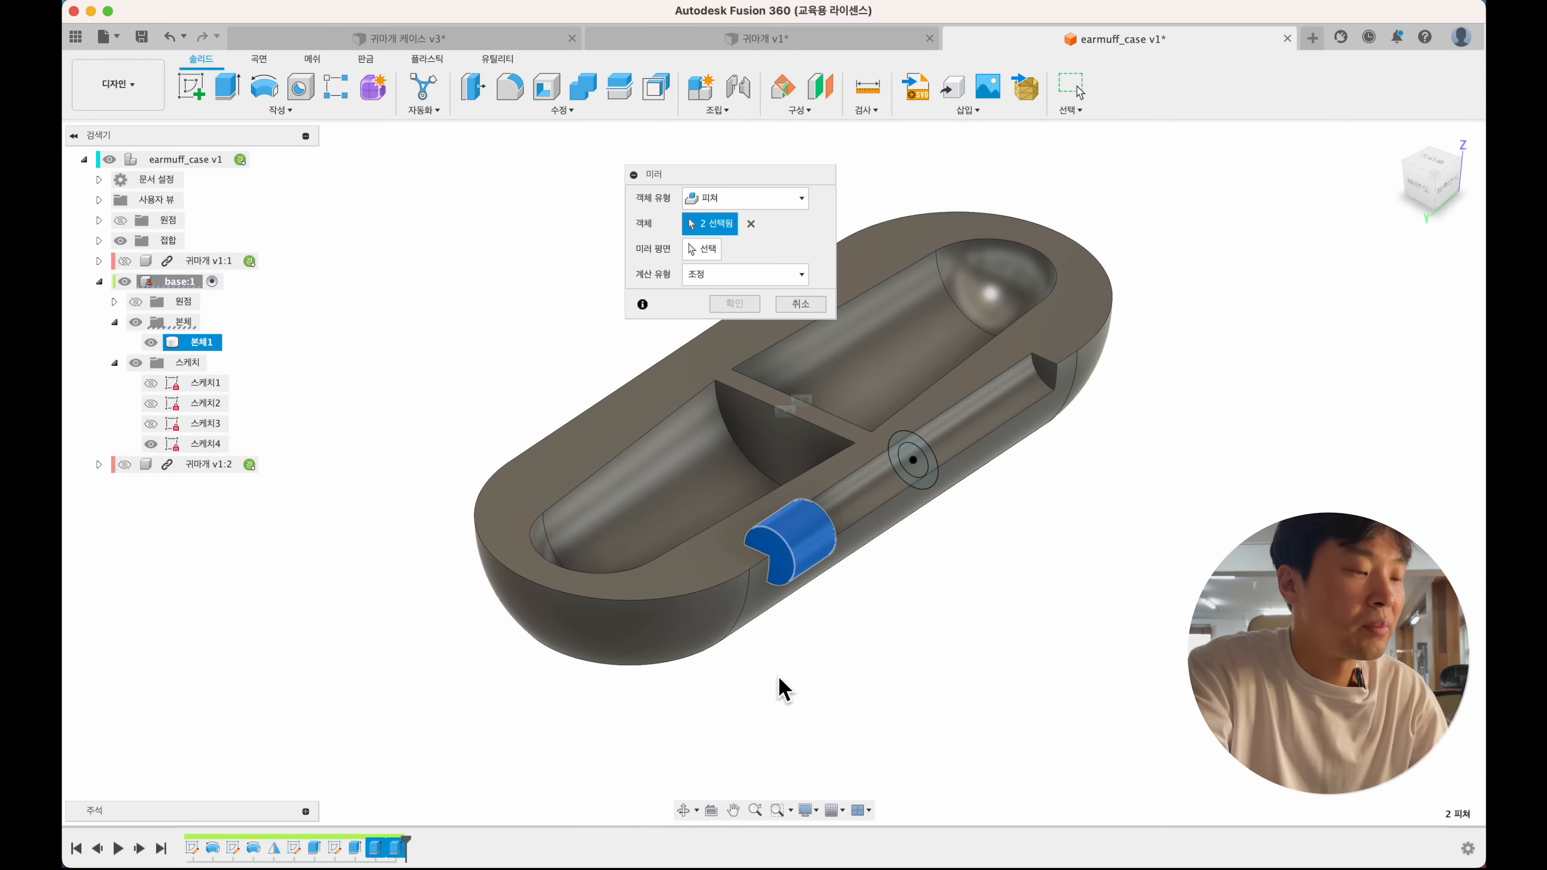
{"action": "left_click", "coordinate": [702, 249]}
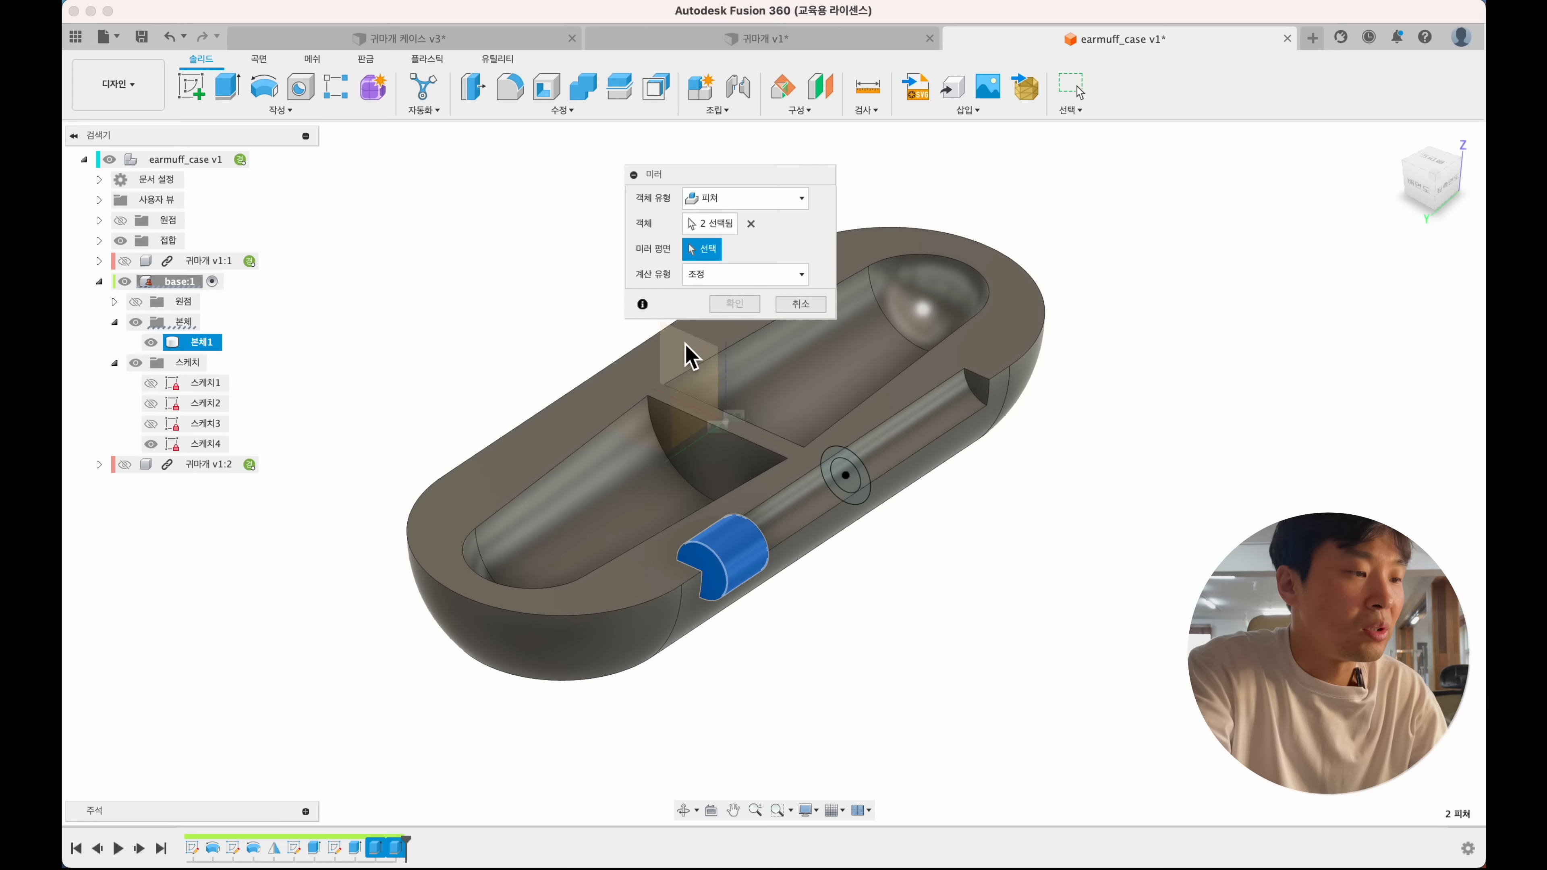
{"action": "left_click", "coordinate": [687, 356]}
{"action": "left_click", "coordinate": [734, 303]}
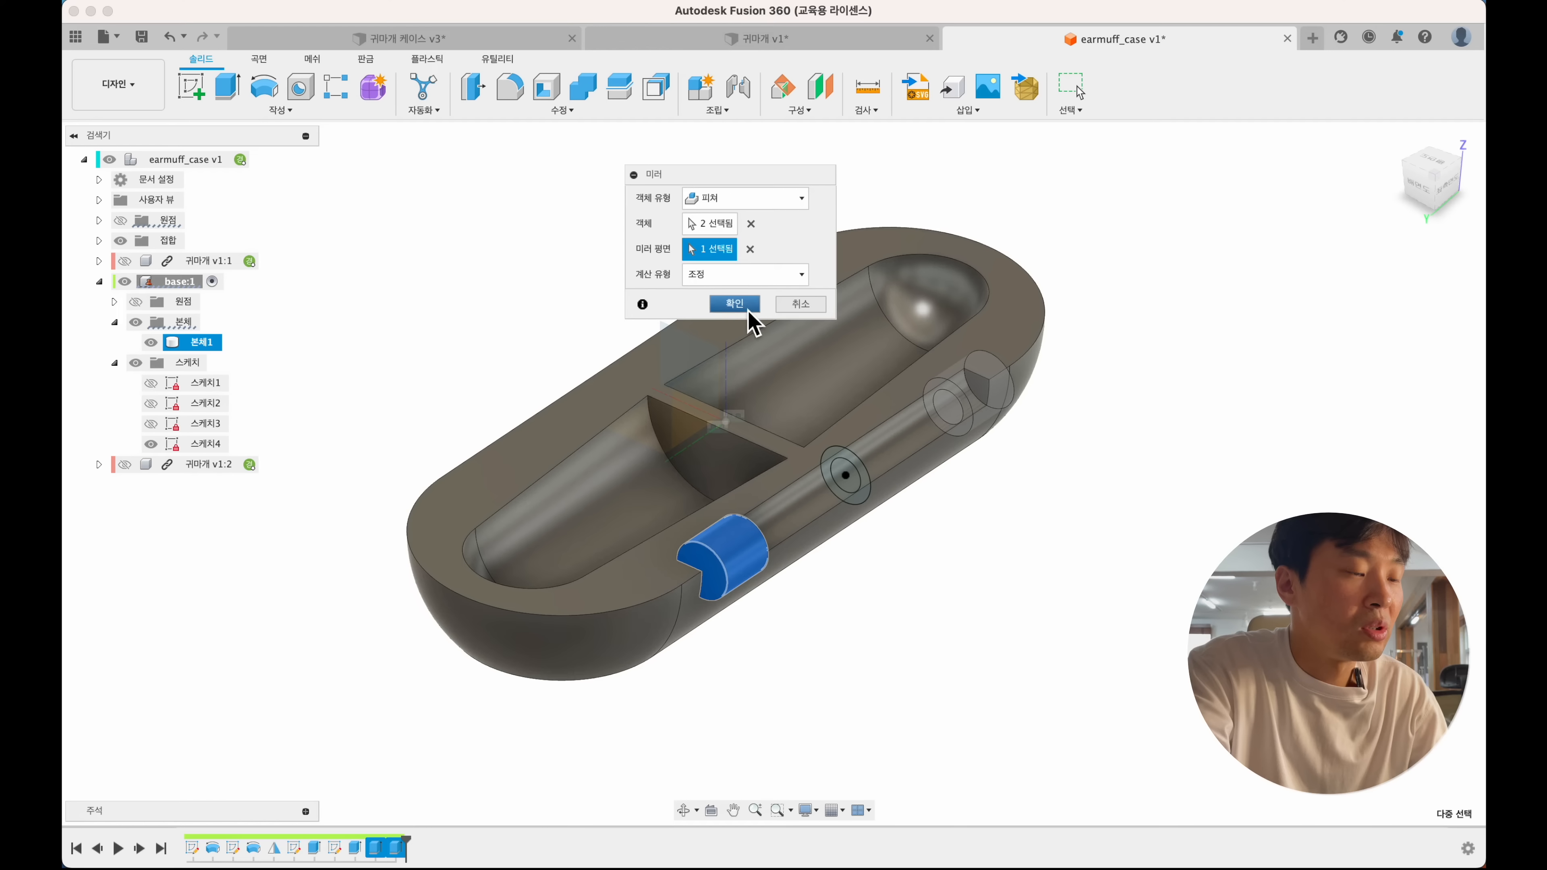
- Delete the feature-based knuckle mirror from the timeline
{"action": "left_click", "coordinate": [985, 598]}
{"action": "middle_click_drag", "start_coordinate": [895, 665], "coordinate": [891, 660], "text": "shift"}
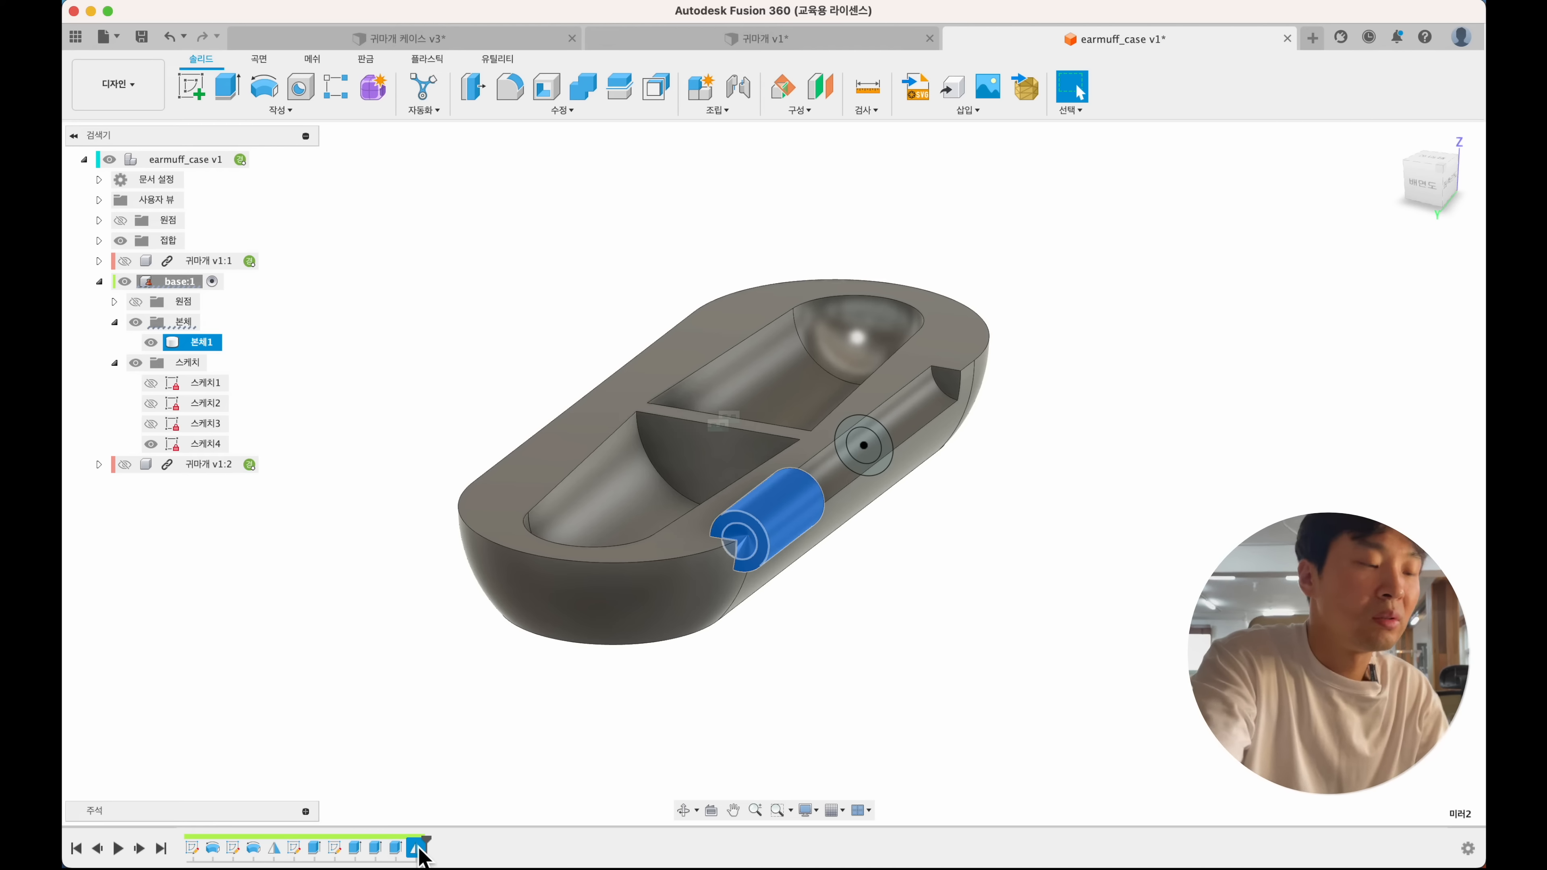
{"action": "left_click_drag", "start_coordinate": [427, 848], "coordinate": [406, 845]}
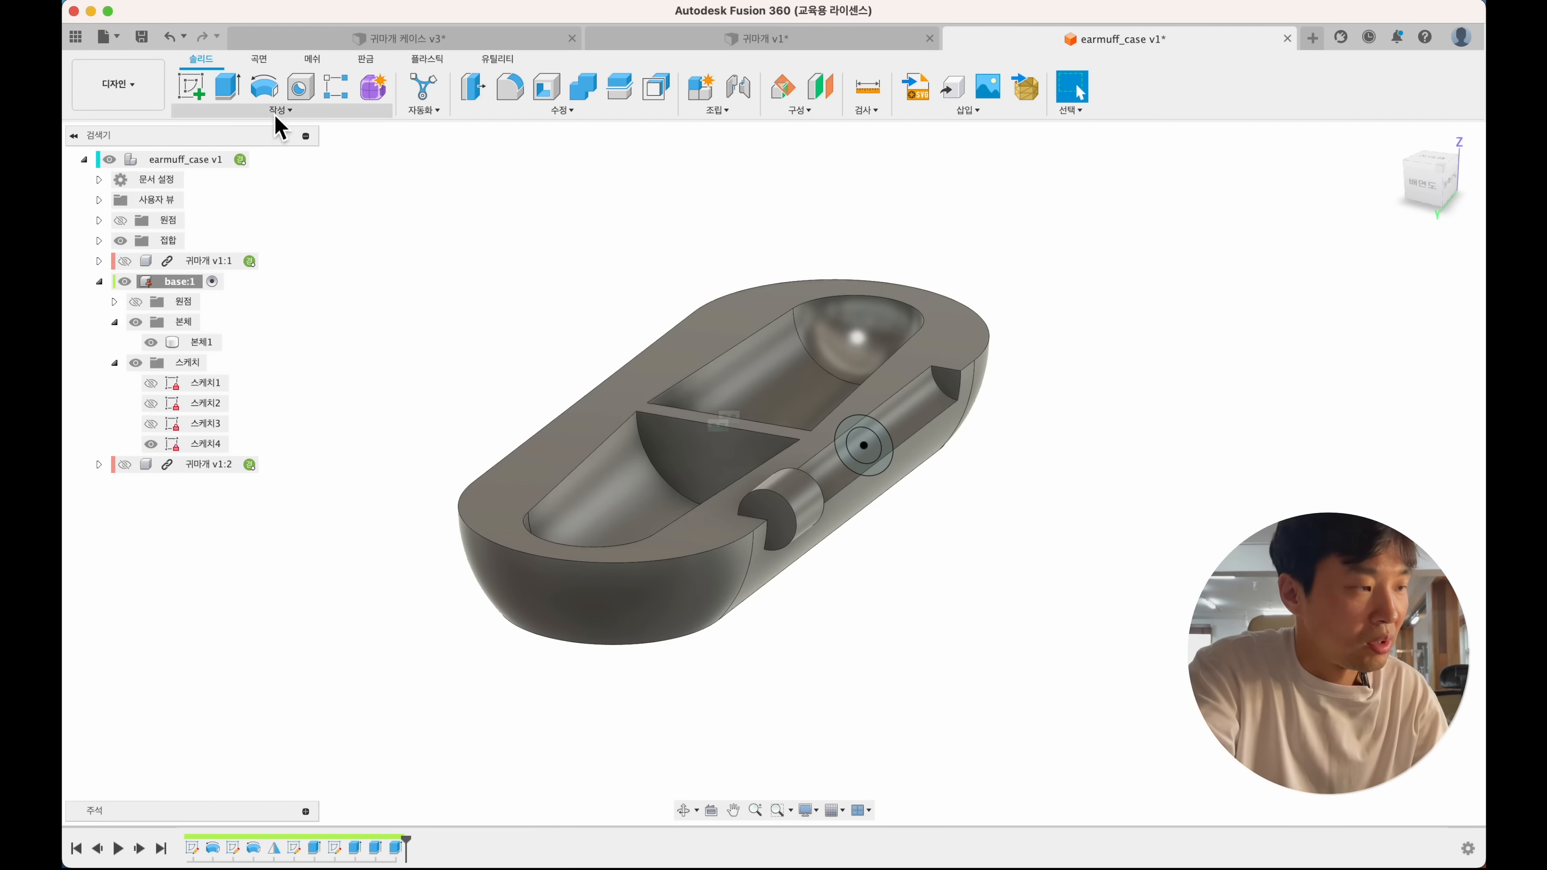
- Start a face mirror and select only the hinge knuckle's four faces, leaving out the cavity's rounded end face
{"action": "left_click", "coordinate": [281, 110]}
{"action": "left_click", "coordinate": [201, 488]}
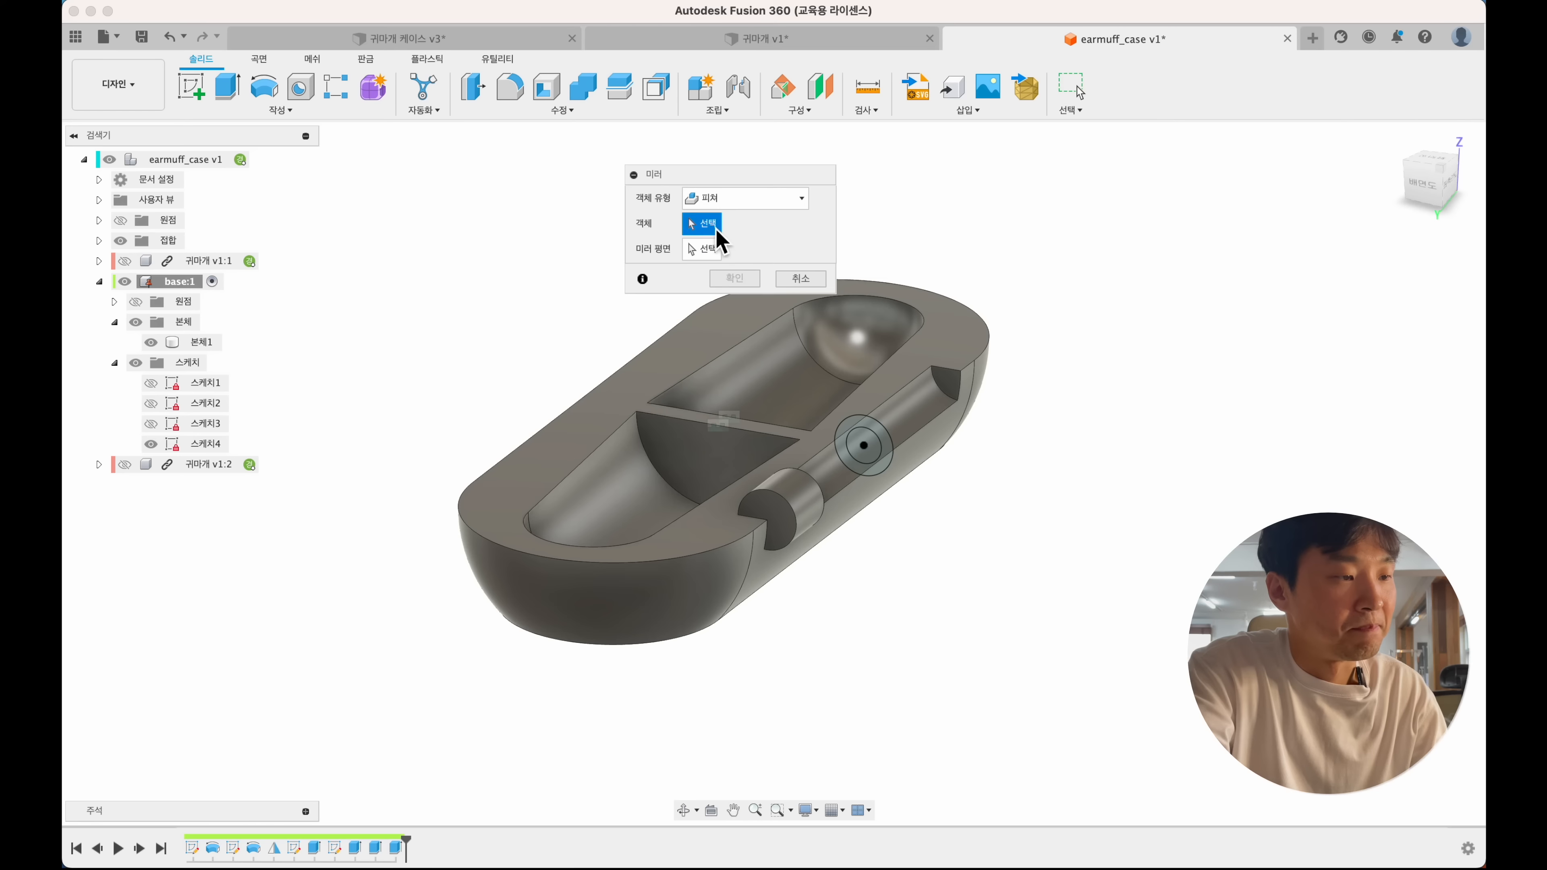
{"action": "left_click", "coordinate": [728, 201]}
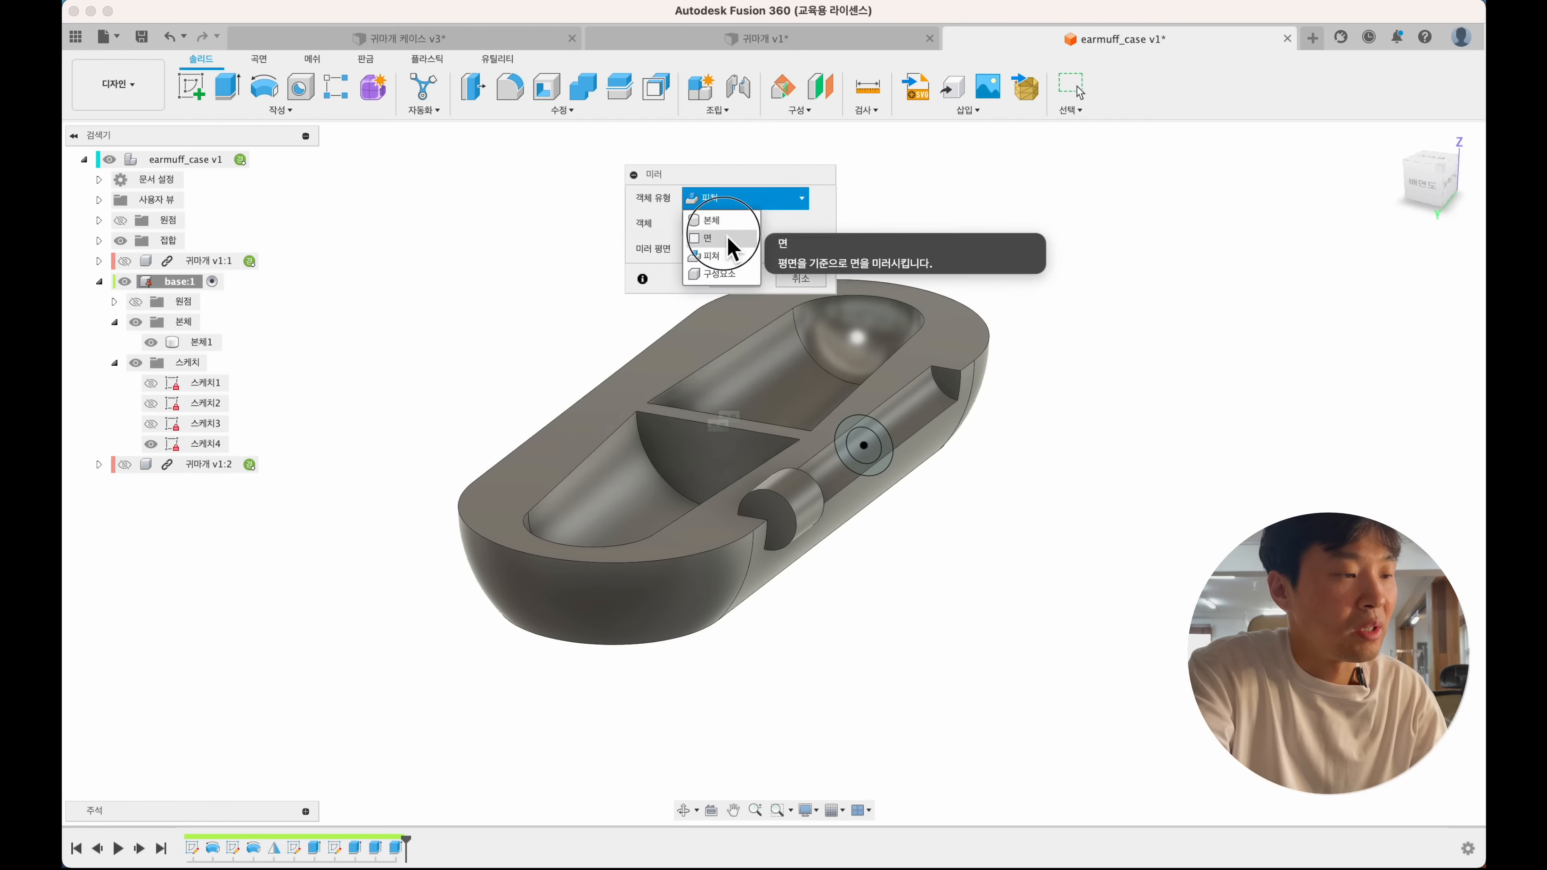
{"action": "left_click", "coordinate": [728, 236]}
{"action": "scroll", "coordinate": [759, 505], "scroll_direction": "right", "scroll_amount": 10, "text": "shift"}
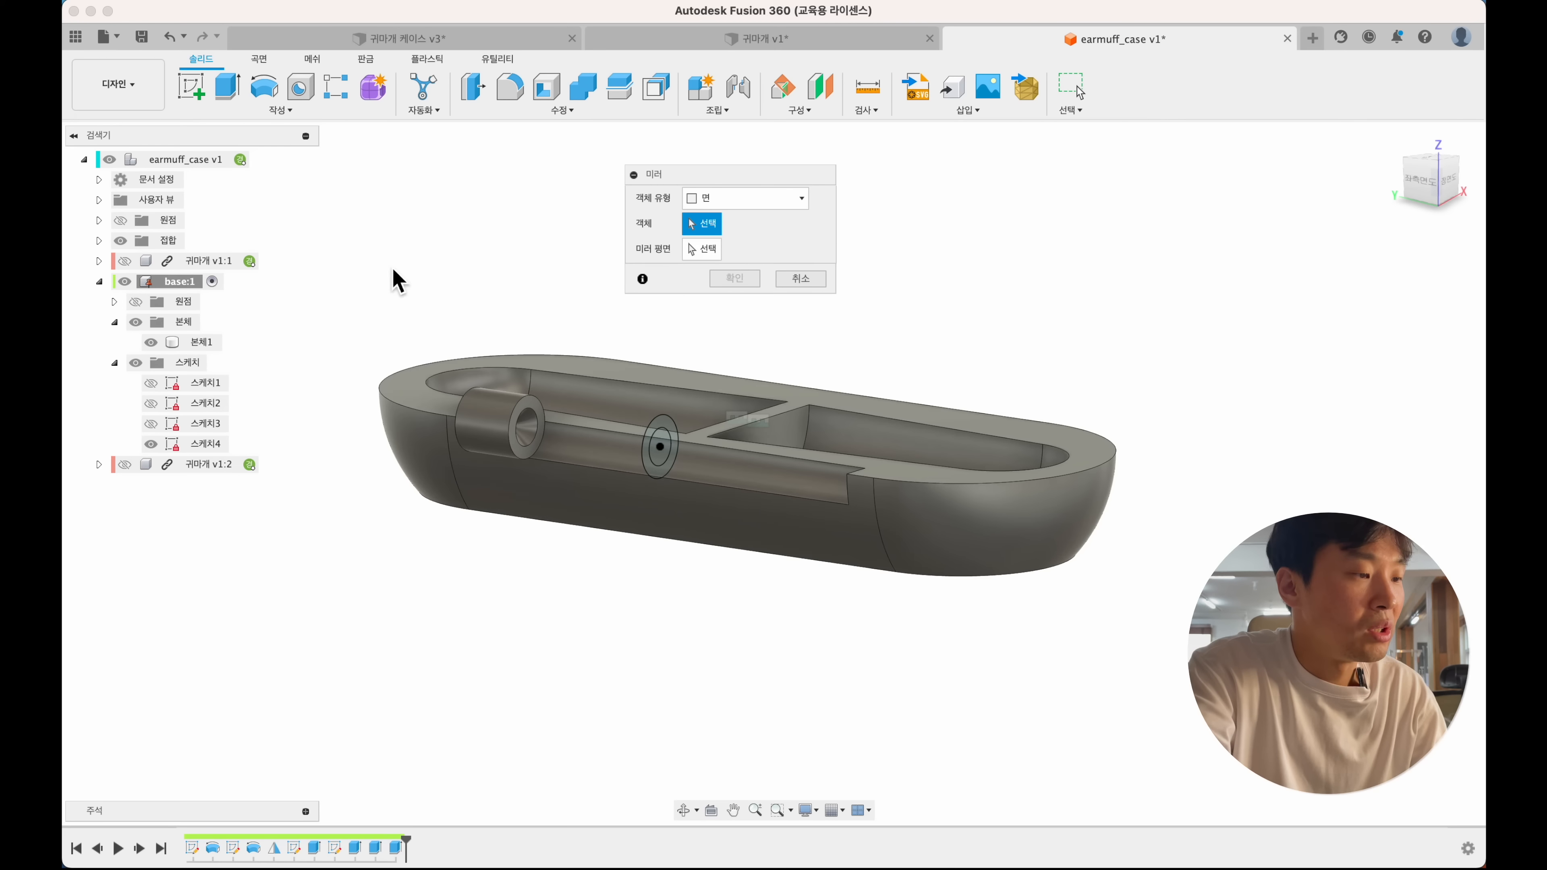
{"action": "left_click_drag", "start_coordinate": [429, 284], "coordinate": [576, 490]}
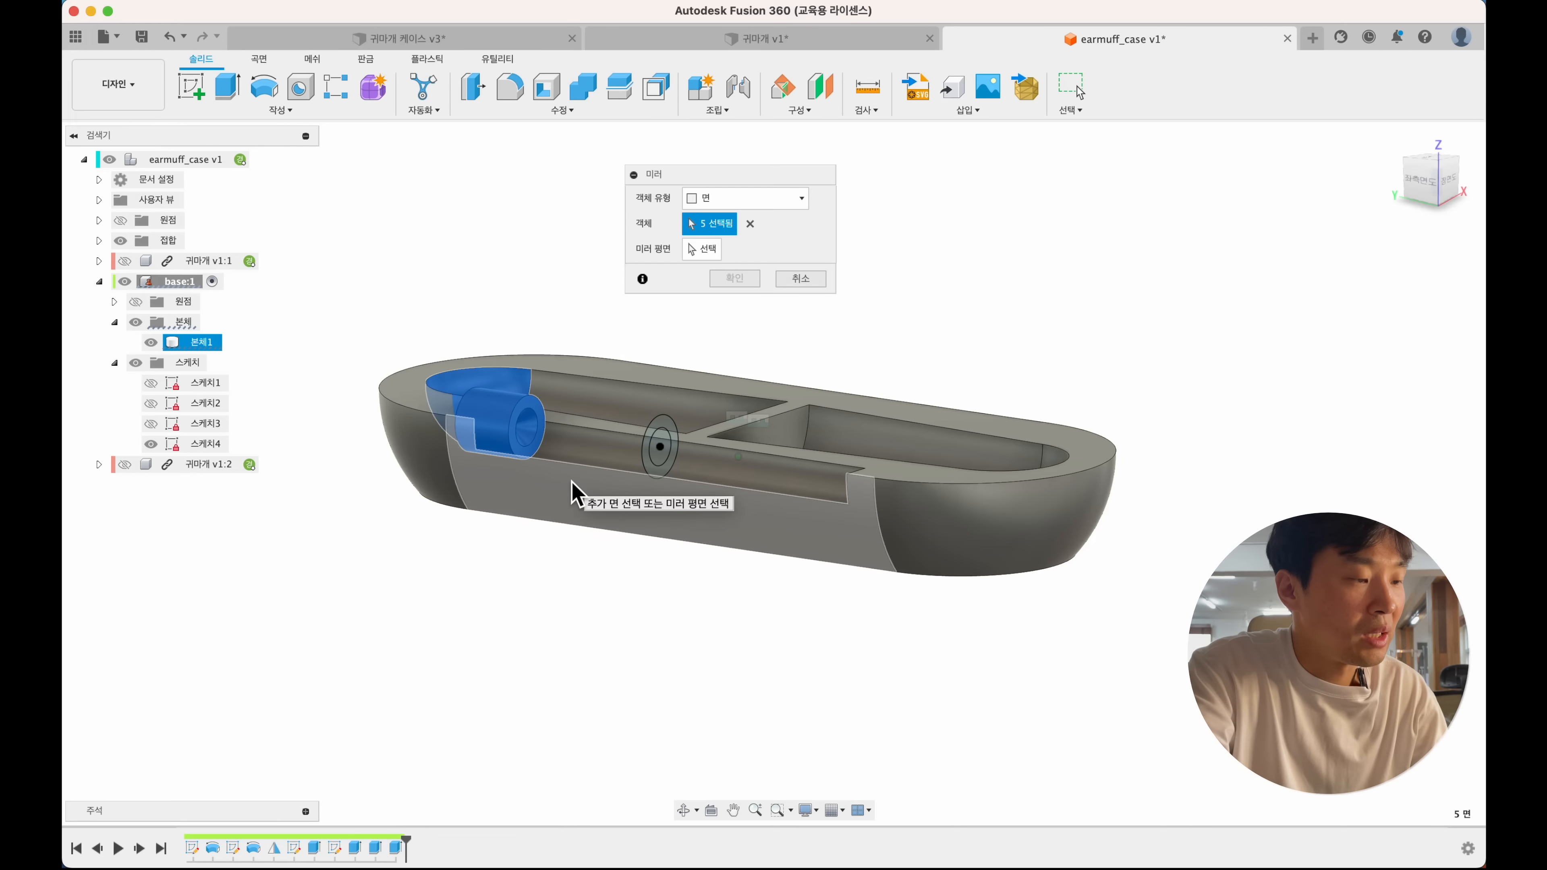
{"action": "scroll", "coordinate": [575, 492], "scroll_direction": "down", "scroll_amount": 5, "text": "shift"}
{"action": "left_click", "coordinate": [468, 302]}
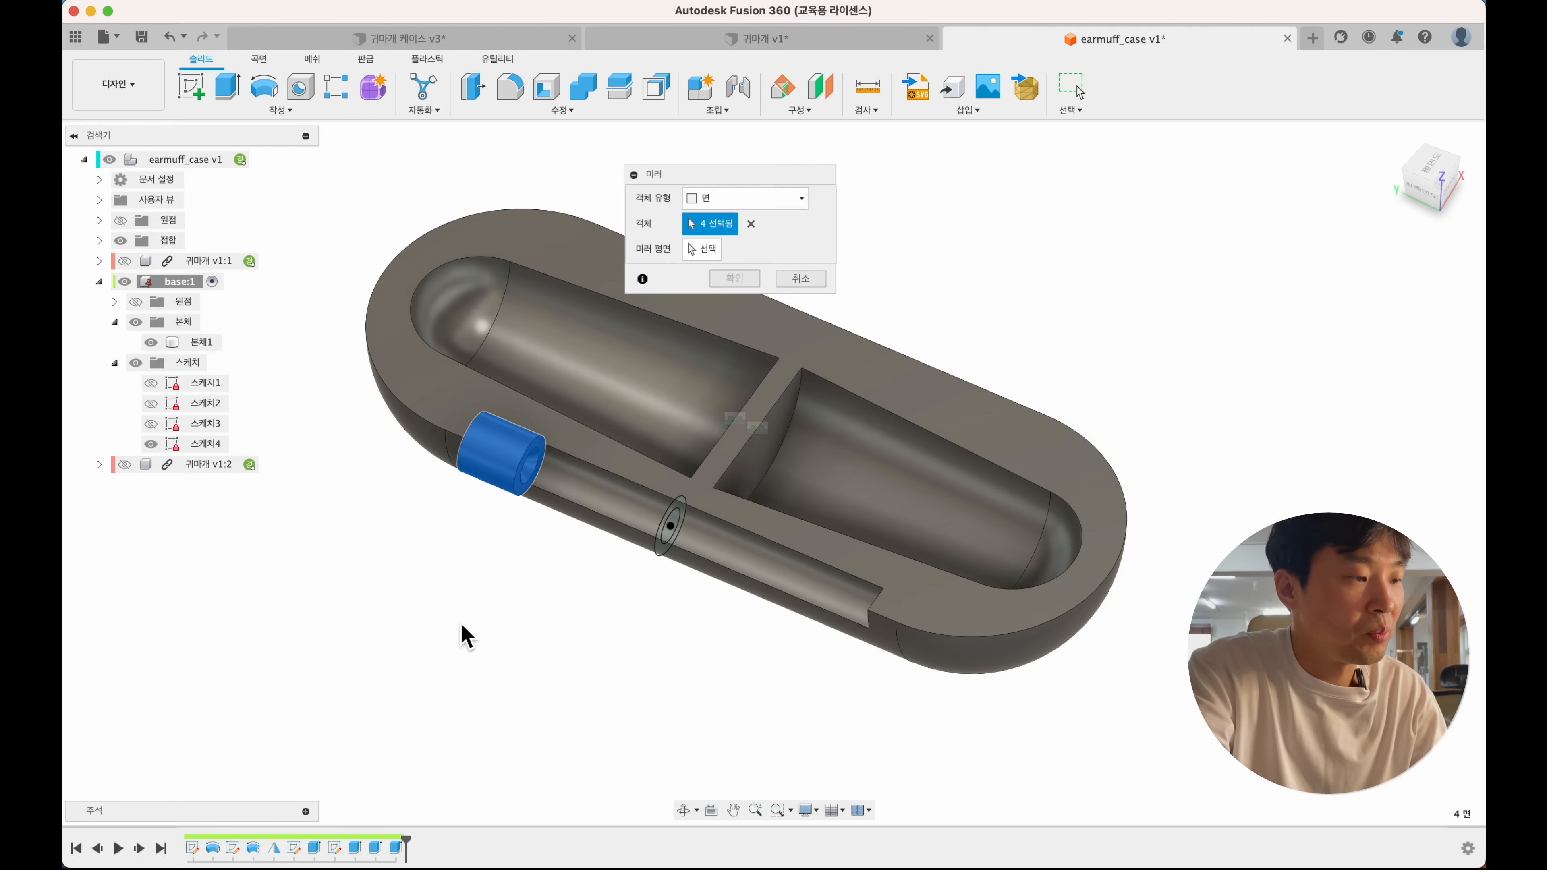
- Mirror the selected knuckle faces across the middle plane to the groove's other end, and hide 스케치4
{"action": "scroll", "coordinate": [460, 631], "scroll_direction": "right", "scroll_amount": 10, "text": "shift"}
{"action": "left_click", "coordinate": [705, 248]}
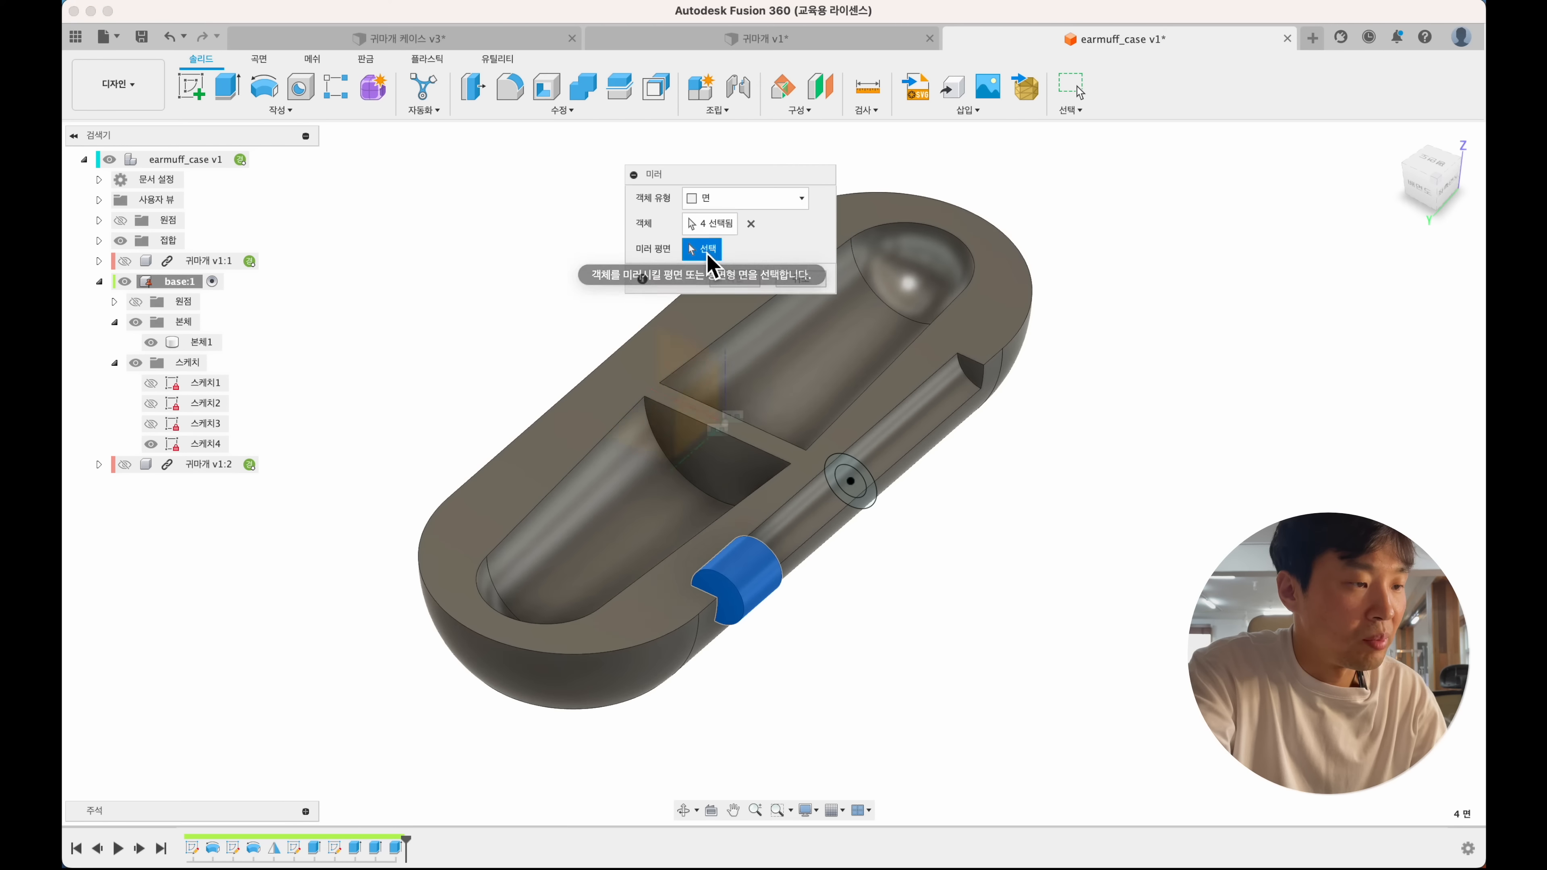
{"action": "left_click", "coordinate": [694, 362]}
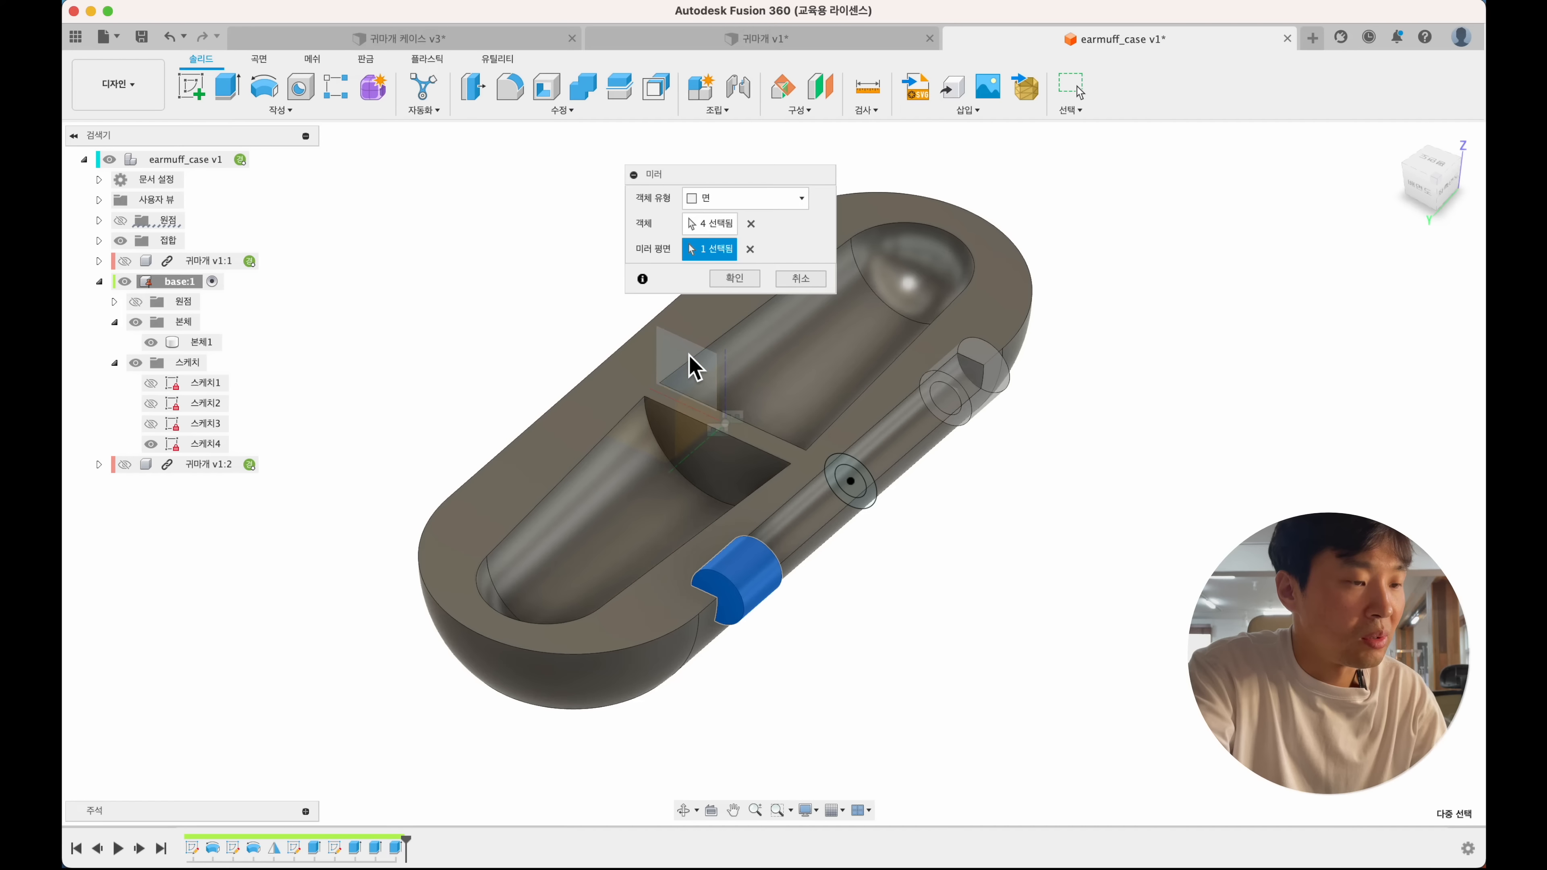
{"action": "left_click", "coordinate": [748, 278]}
{"action": "scroll", "coordinate": [1022, 570], "scroll_direction": "down", "scroll_amount": 10, "text": "shift"}
{"action": "scroll", "coordinate": [1022, 570], "scroll_direction": "up", "scroll_amount": 10, "text": "shift"}
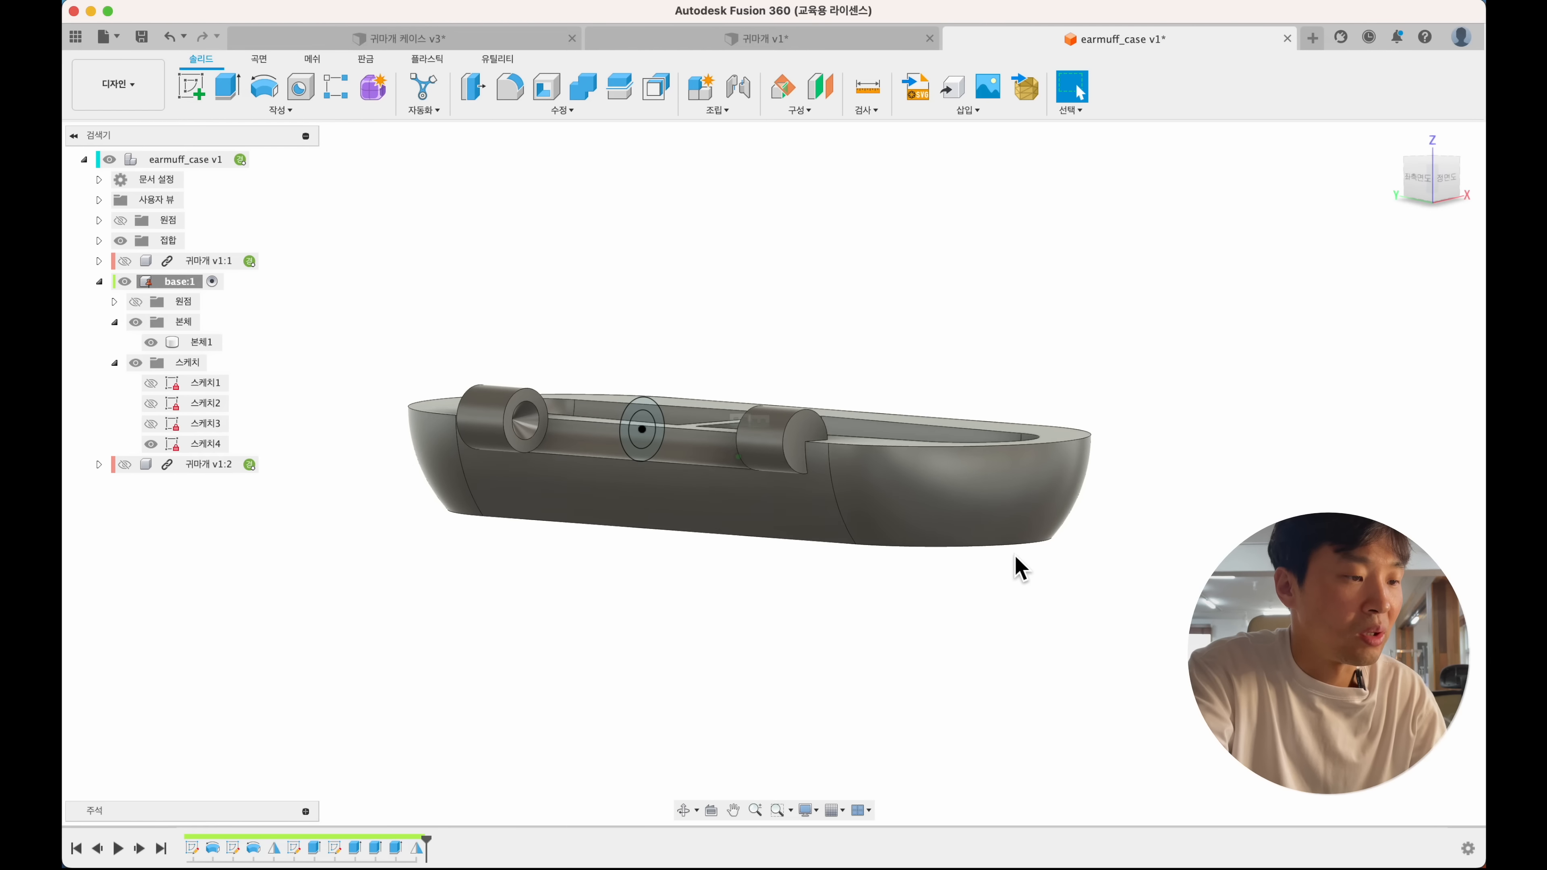
{"action": "scroll", "coordinate": [1016, 558], "scroll_direction": "right", "scroll_amount": 10, "text": "shift"}
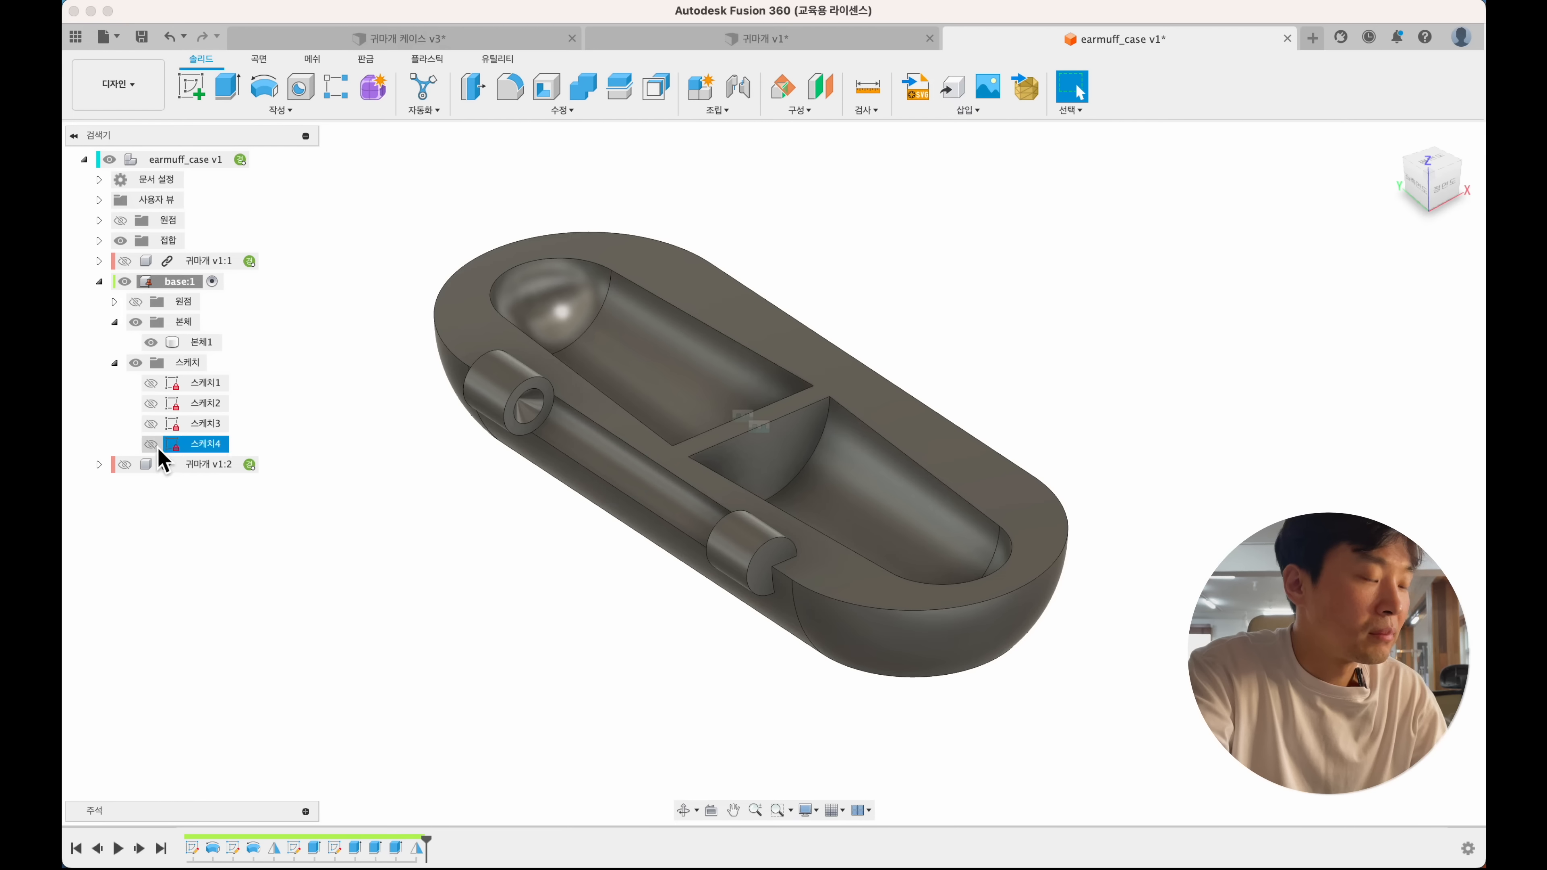
{"action": "scroll", "coordinate": [455, 582], "scroll_direction": "down", "scroll_amount": 5}
{"action": "scroll", "coordinate": [449, 578], "scroll_direction": "right", "scroll_amount": 10, "text": "shift"}
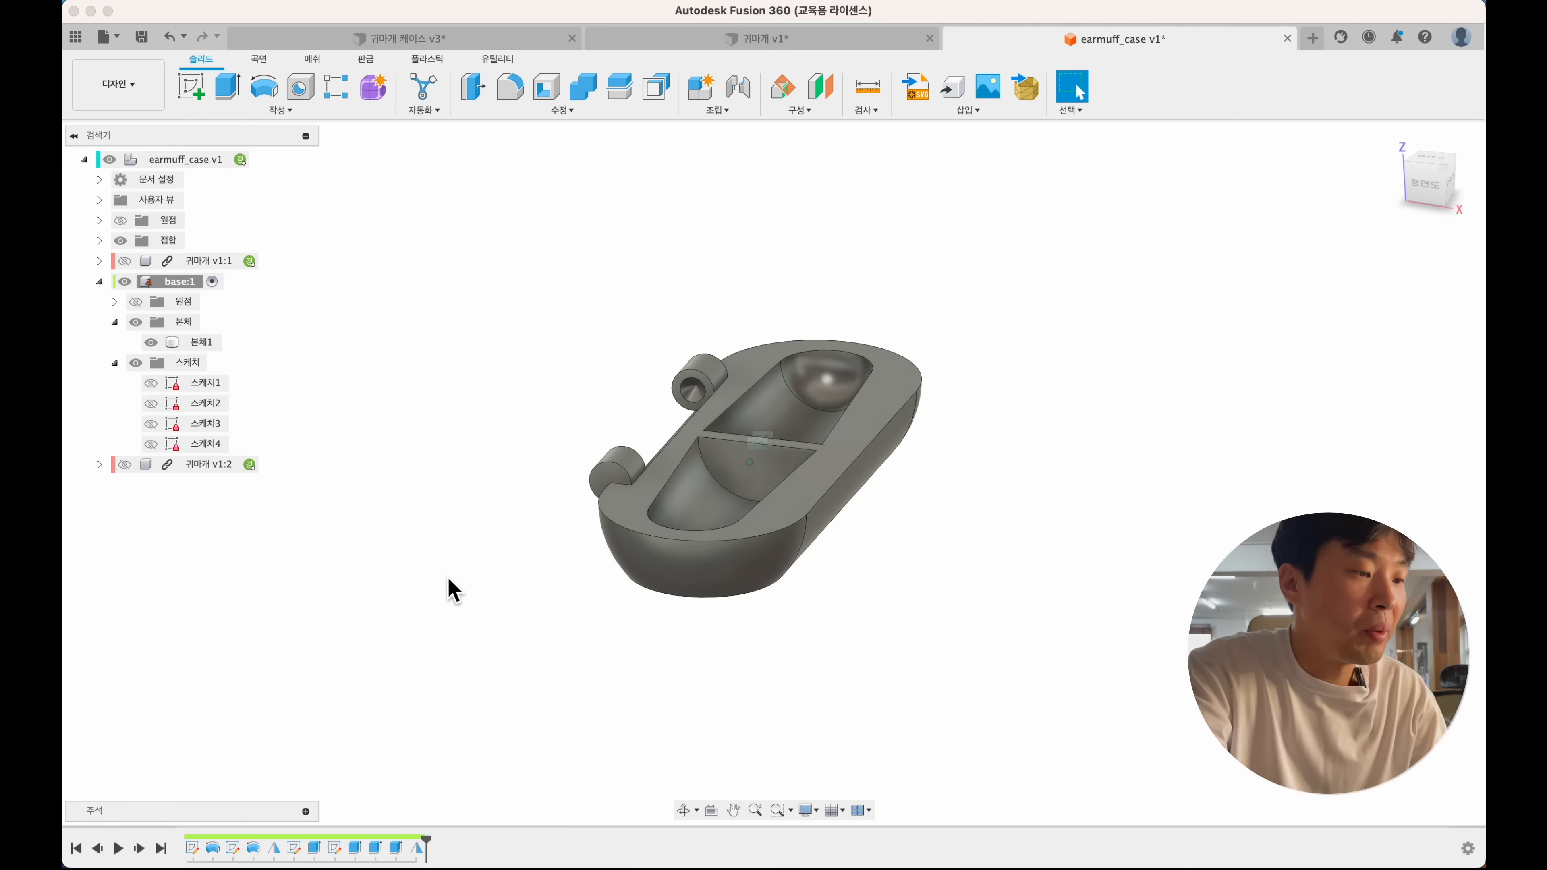
- Apply the opaque plastic appearance 플라스틱 - 광택(흰색) to the base body
{"action": "scroll", "coordinate": [449, 579], "scroll_direction": "up", "scroll_amount": 5, "text": "shift"}
{"action": "left_click", "coordinate": [711, 480]}
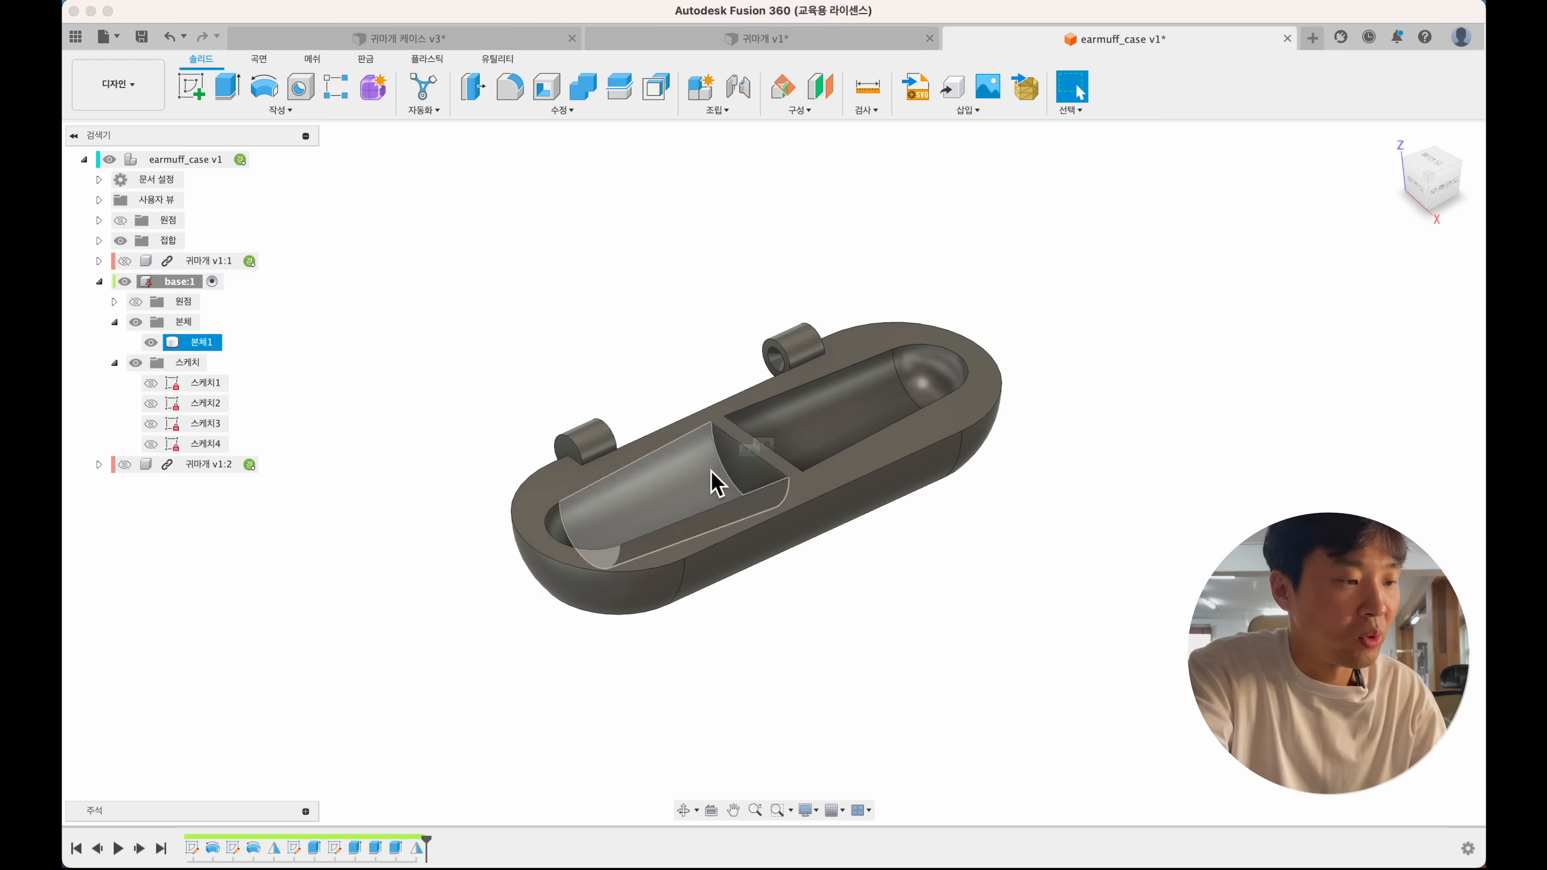
{"action": "key", "text": "a"}
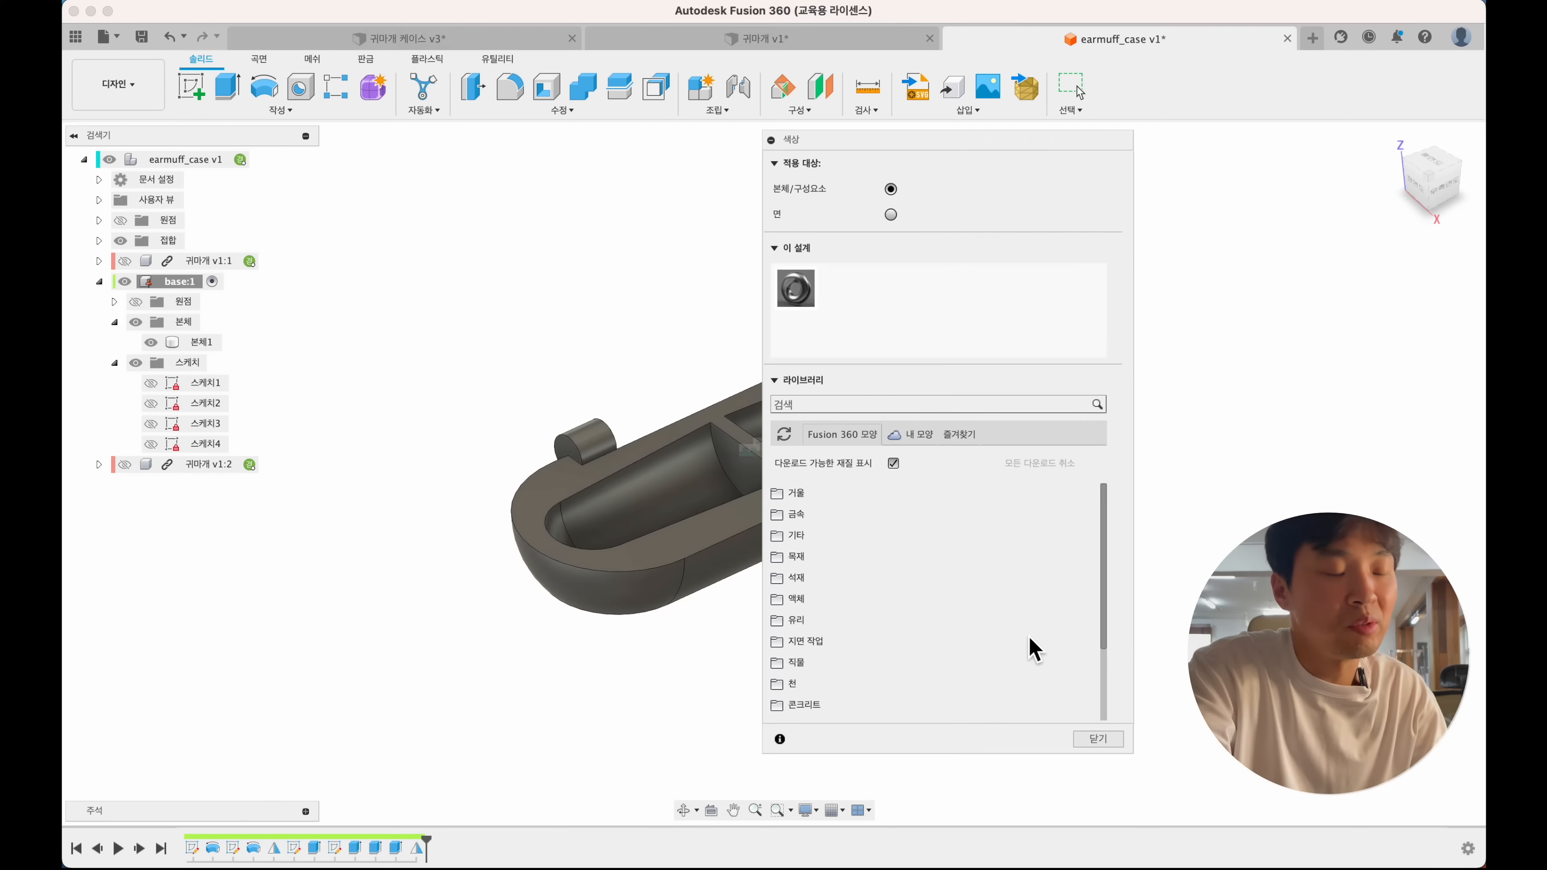
{"action": "left_click_drag", "start_coordinate": [904, 130], "coordinate": [1038, 131]}
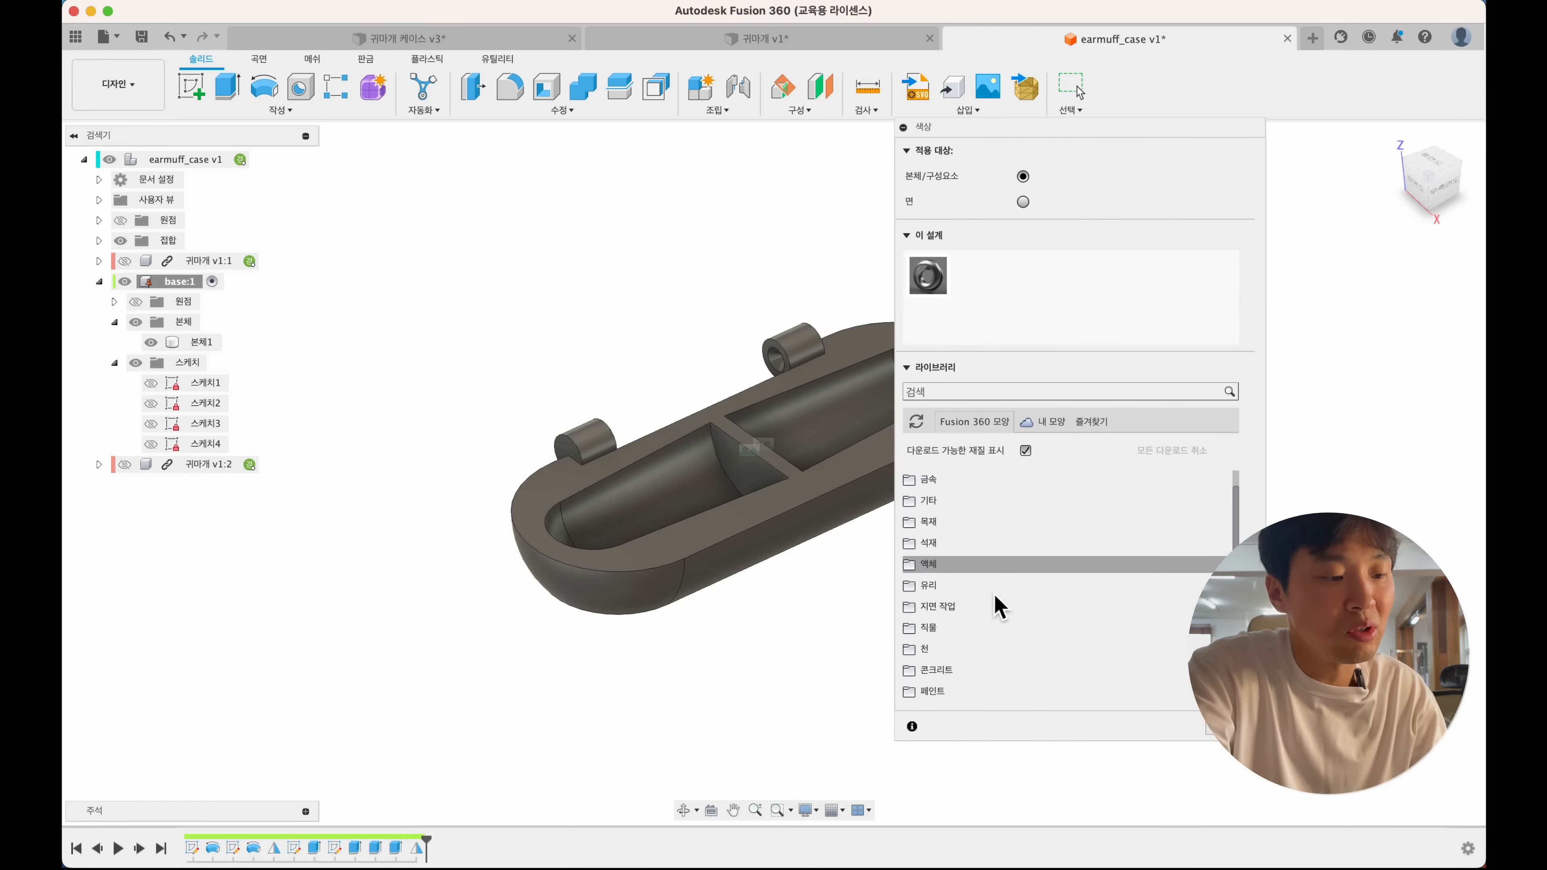
{"action": "scroll", "coordinate": [987, 615], "scroll_direction": "down", "scroll_amount": 3}
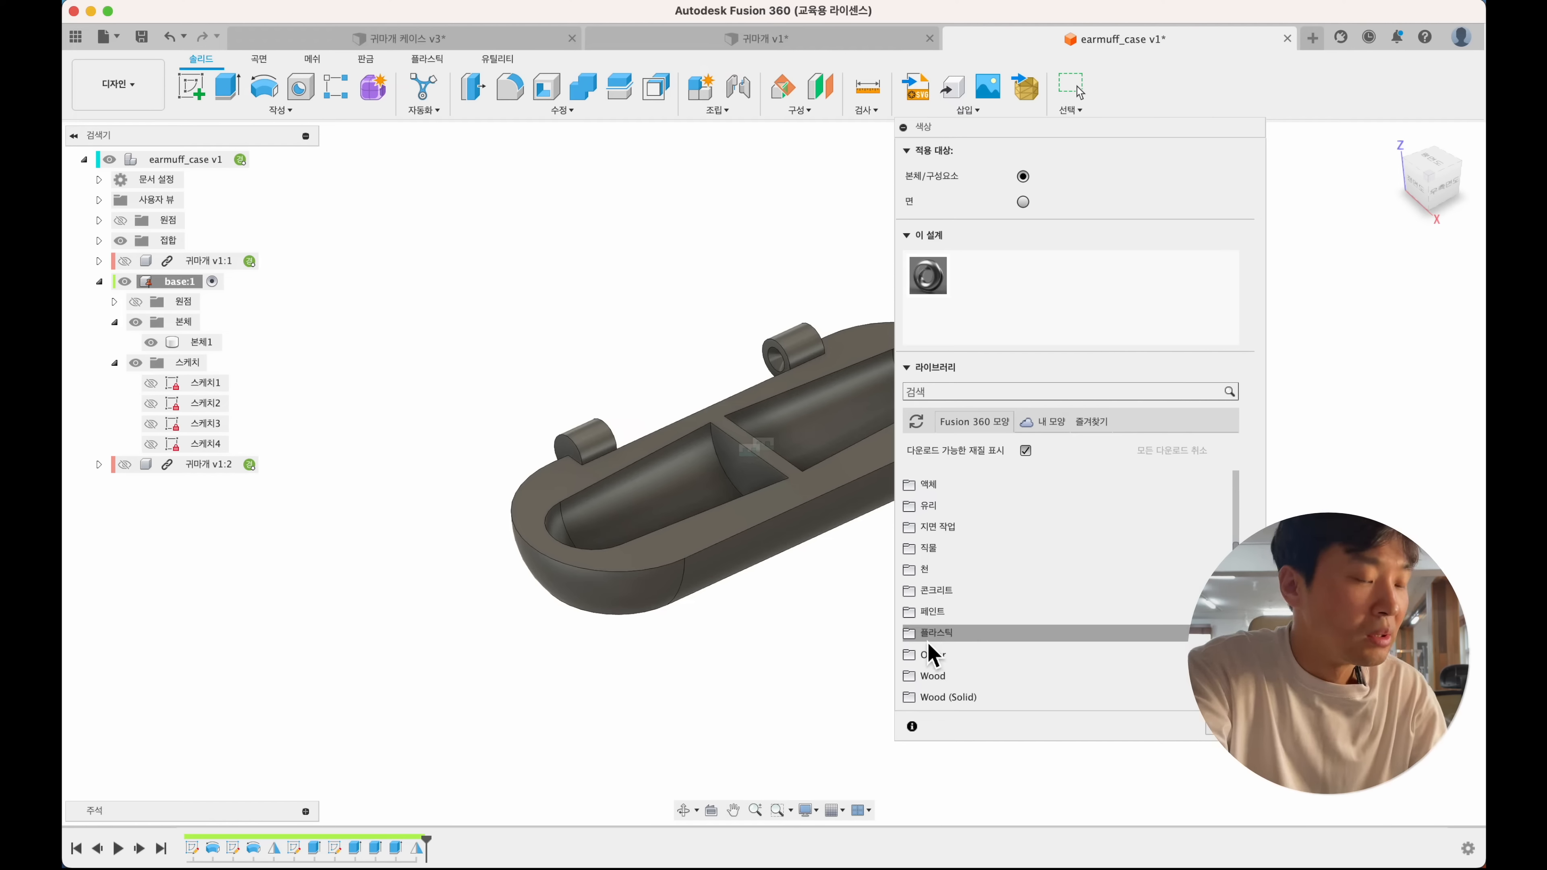
{"action": "left_click", "coordinate": [931, 636]}
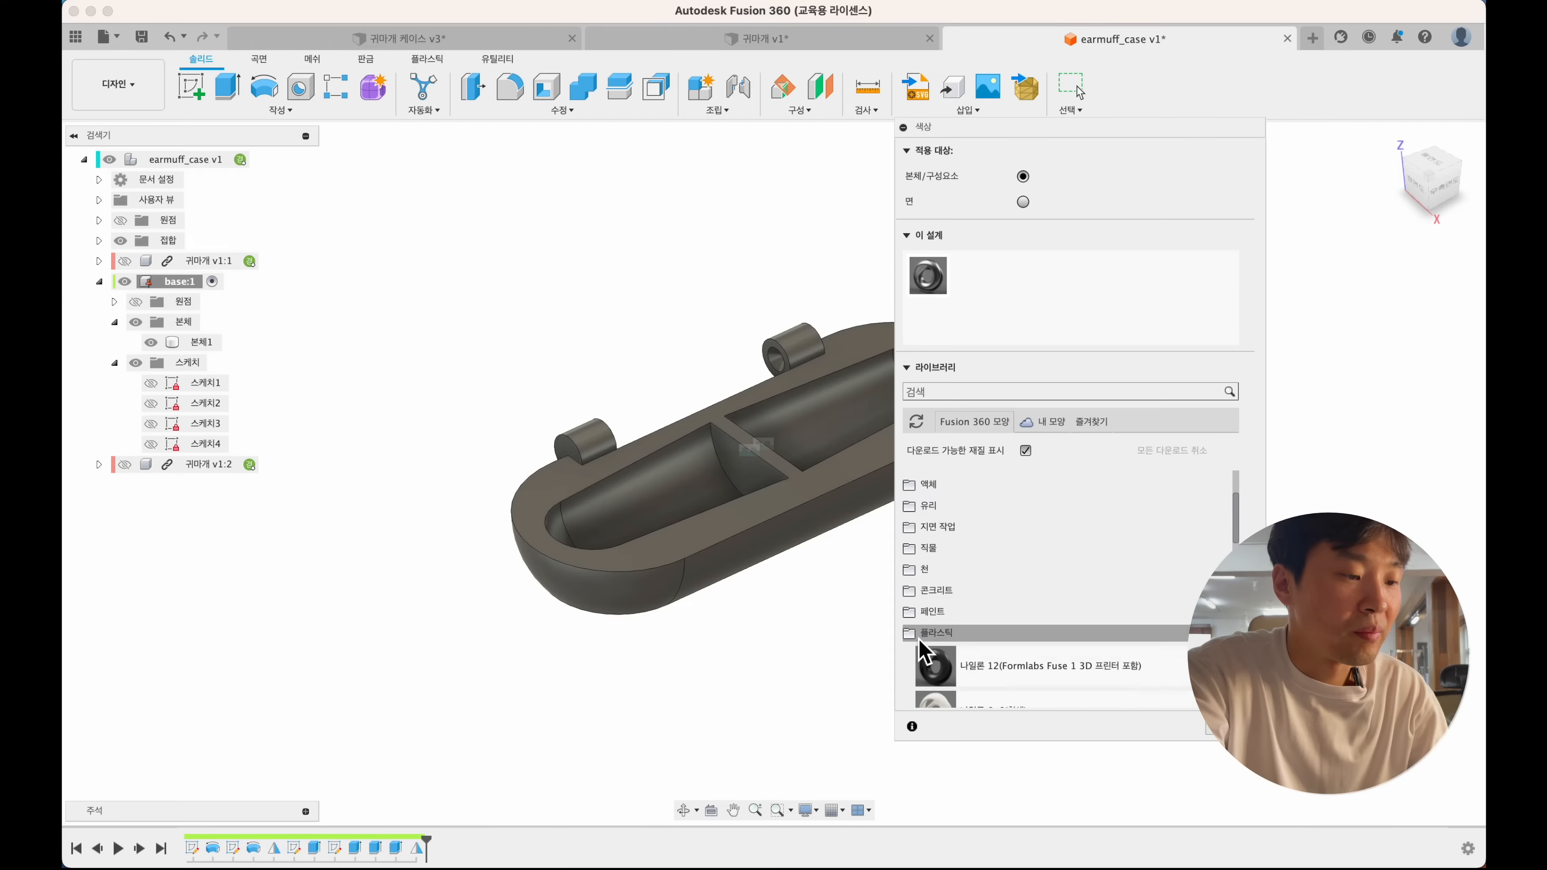
{"action": "scroll", "coordinate": [922, 643], "scroll_direction": "down", "scroll_amount": 3}
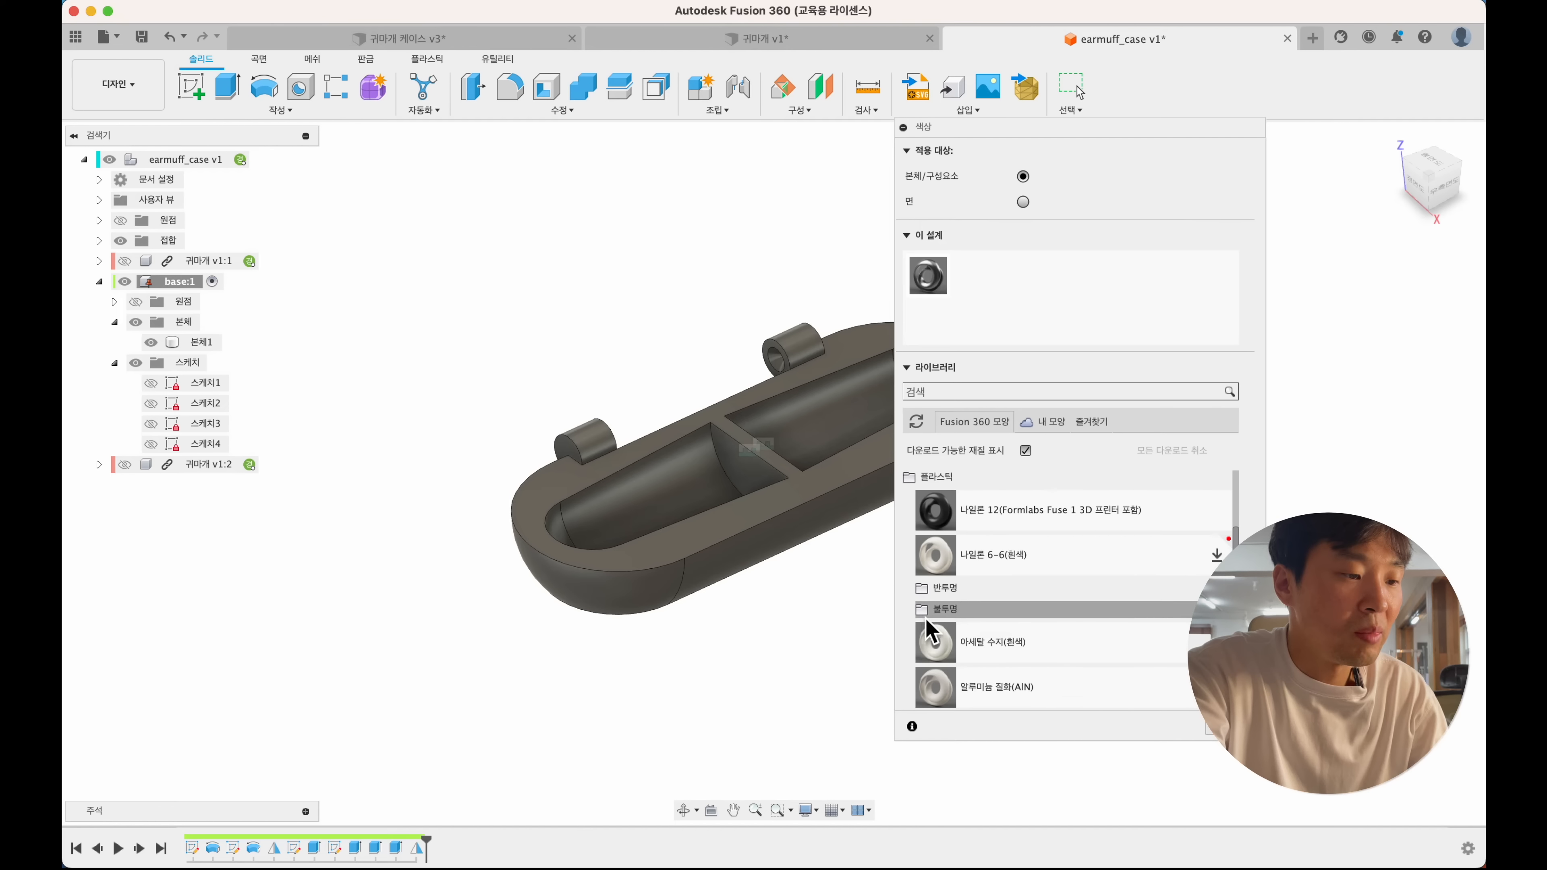
{"action": "left_click", "coordinate": [925, 609]}
{"action": "scroll", "coordinate": [926, 621], "scroll_direction": "down", "scroll_amount": 4}
{"action": "left_click_drag", "start_coordinate": [947, 658], "coordinate": [788, 546]}
{"action": "left_click", "coordinate": [1224, 730]}
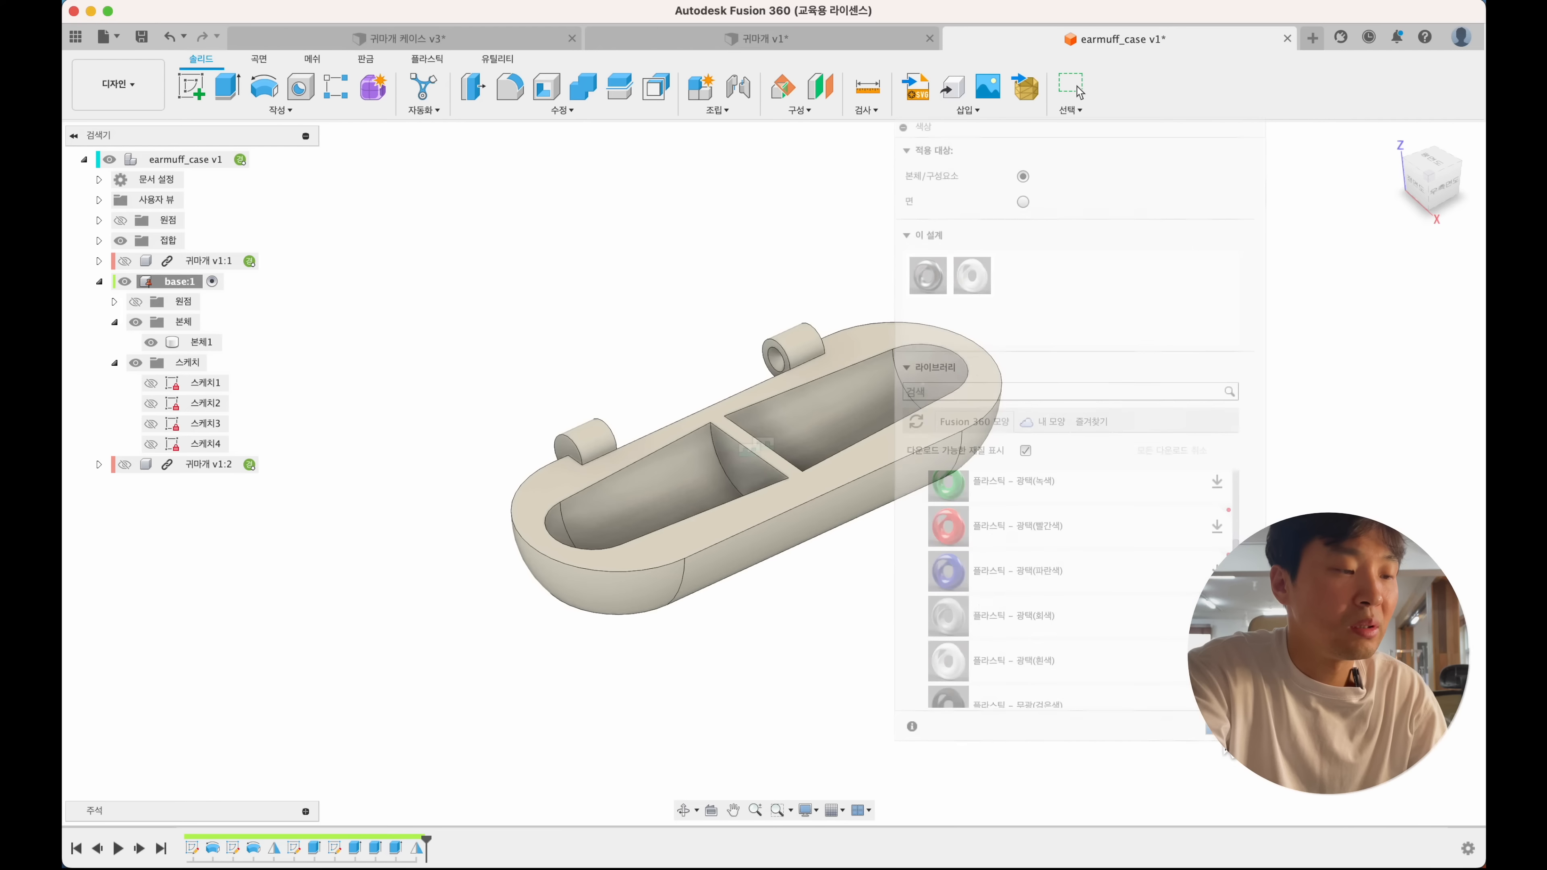
- Activate the top-level earmuff_case assembly and create an internal standard component named cap in it, set as active
{"action": "scroll", "coordinate": [932, 600], "scroll_direction": "left", "scroll_amount": 5, "text": "shift"}
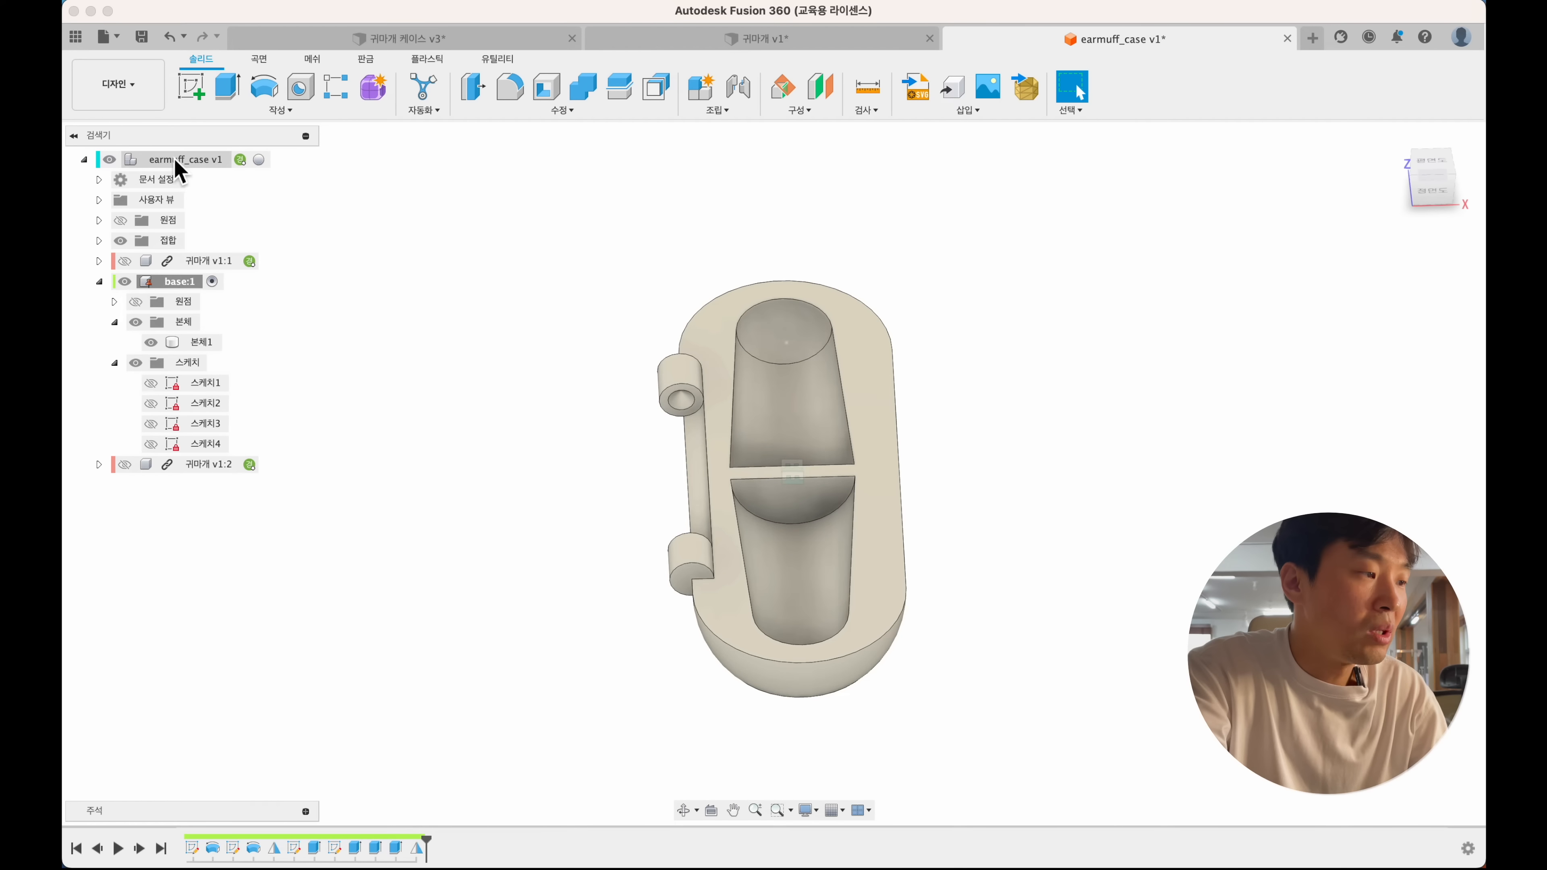
{"action": "left_click", "coordinate": [259, 159]}
{"action": "left_click", "coordinate": [704, 99]}
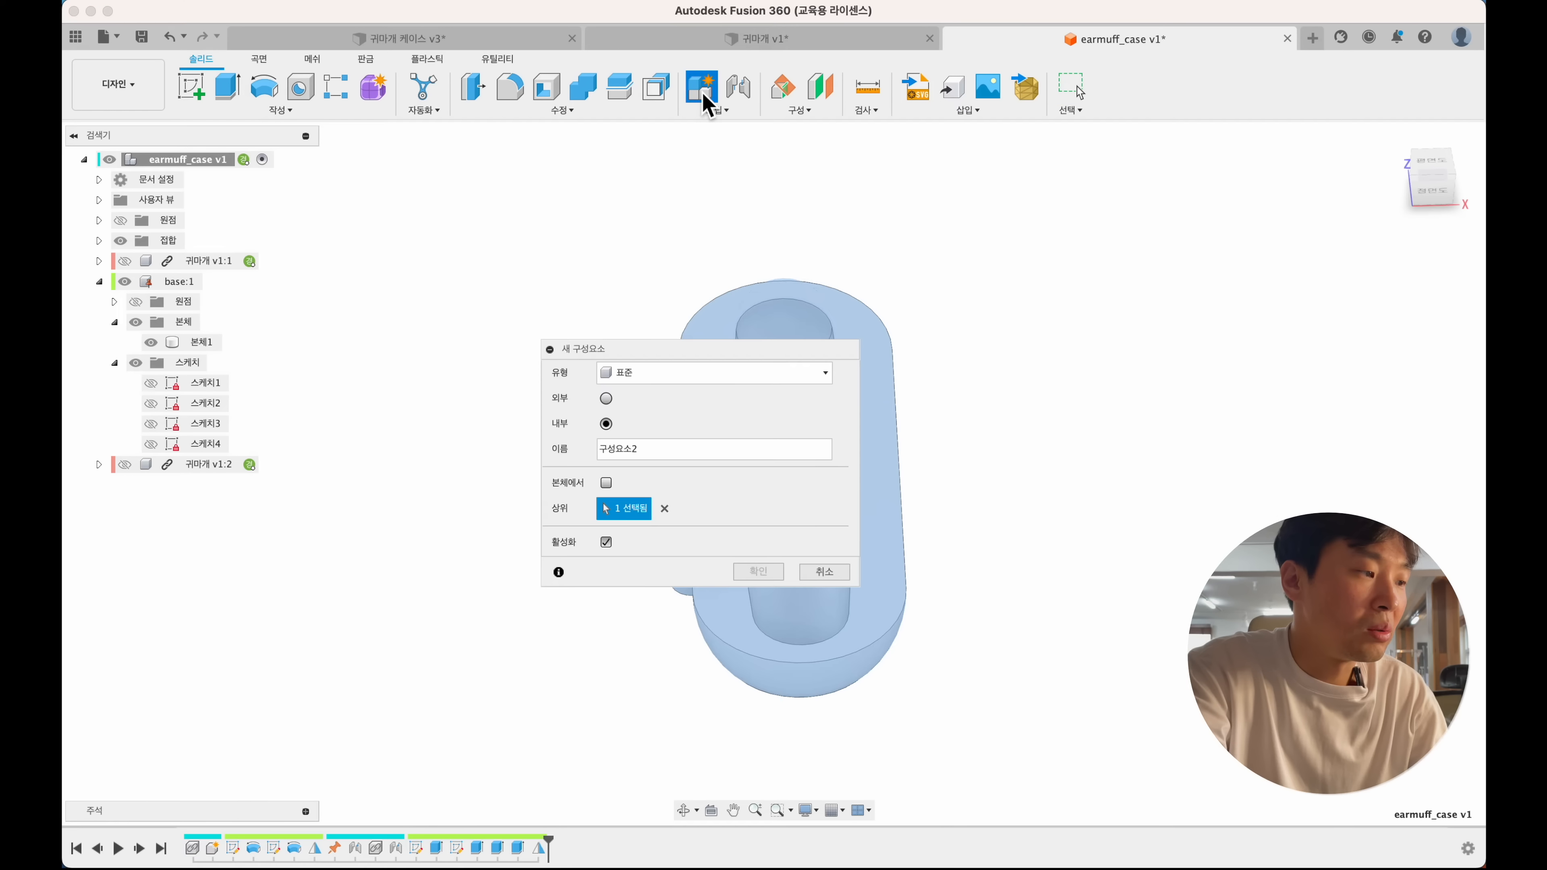
{"action": "double_click", "coordinate": [606, 448]}
{"action": "type", "text": "cap"}
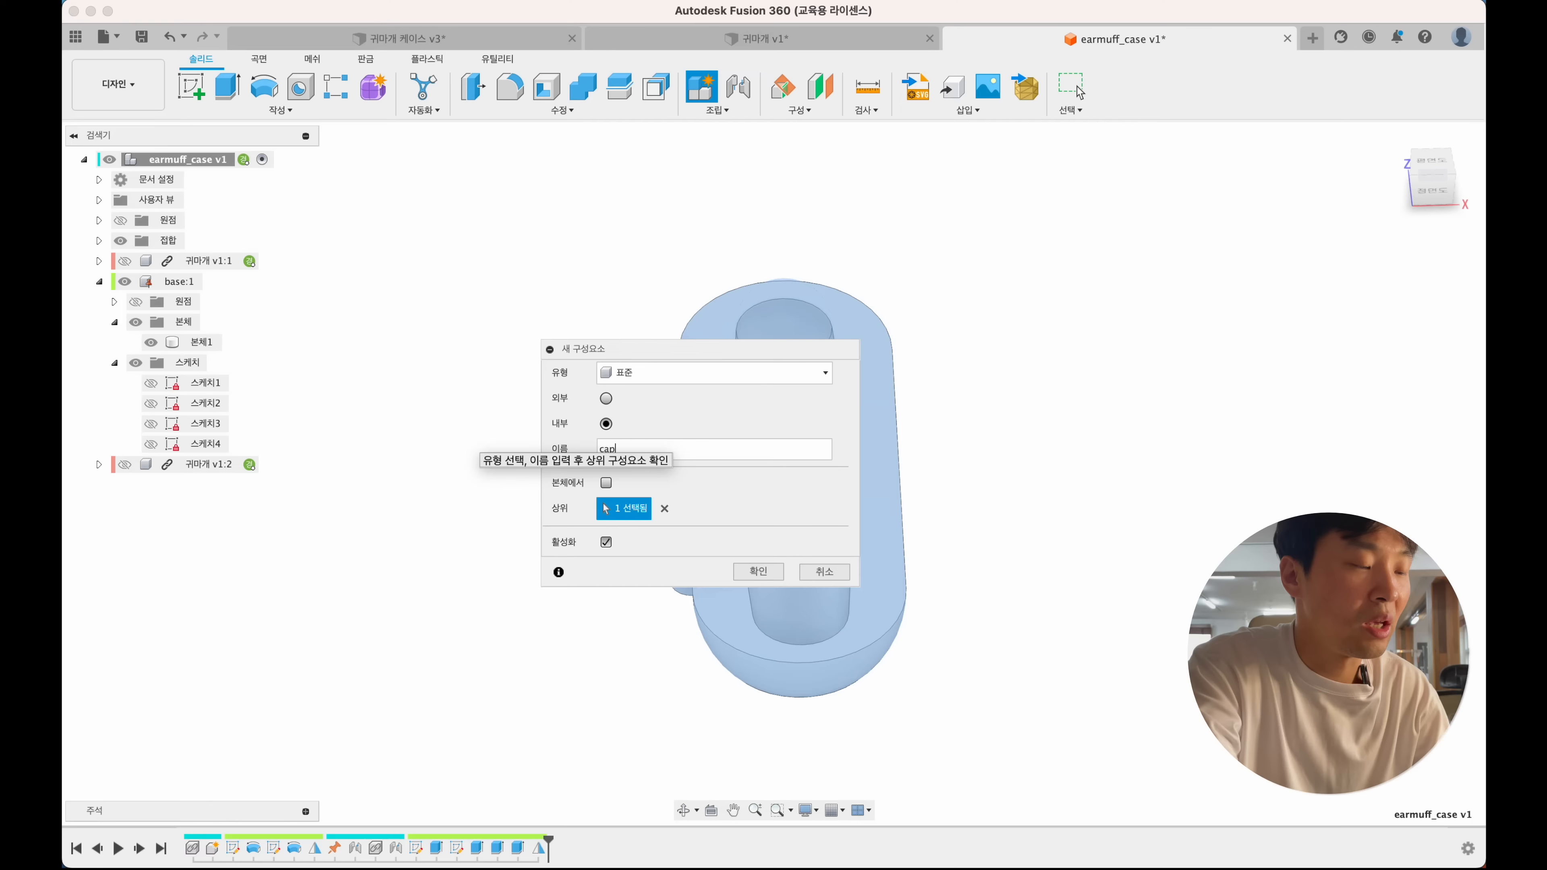
{"action": "key", "text": "Return"}
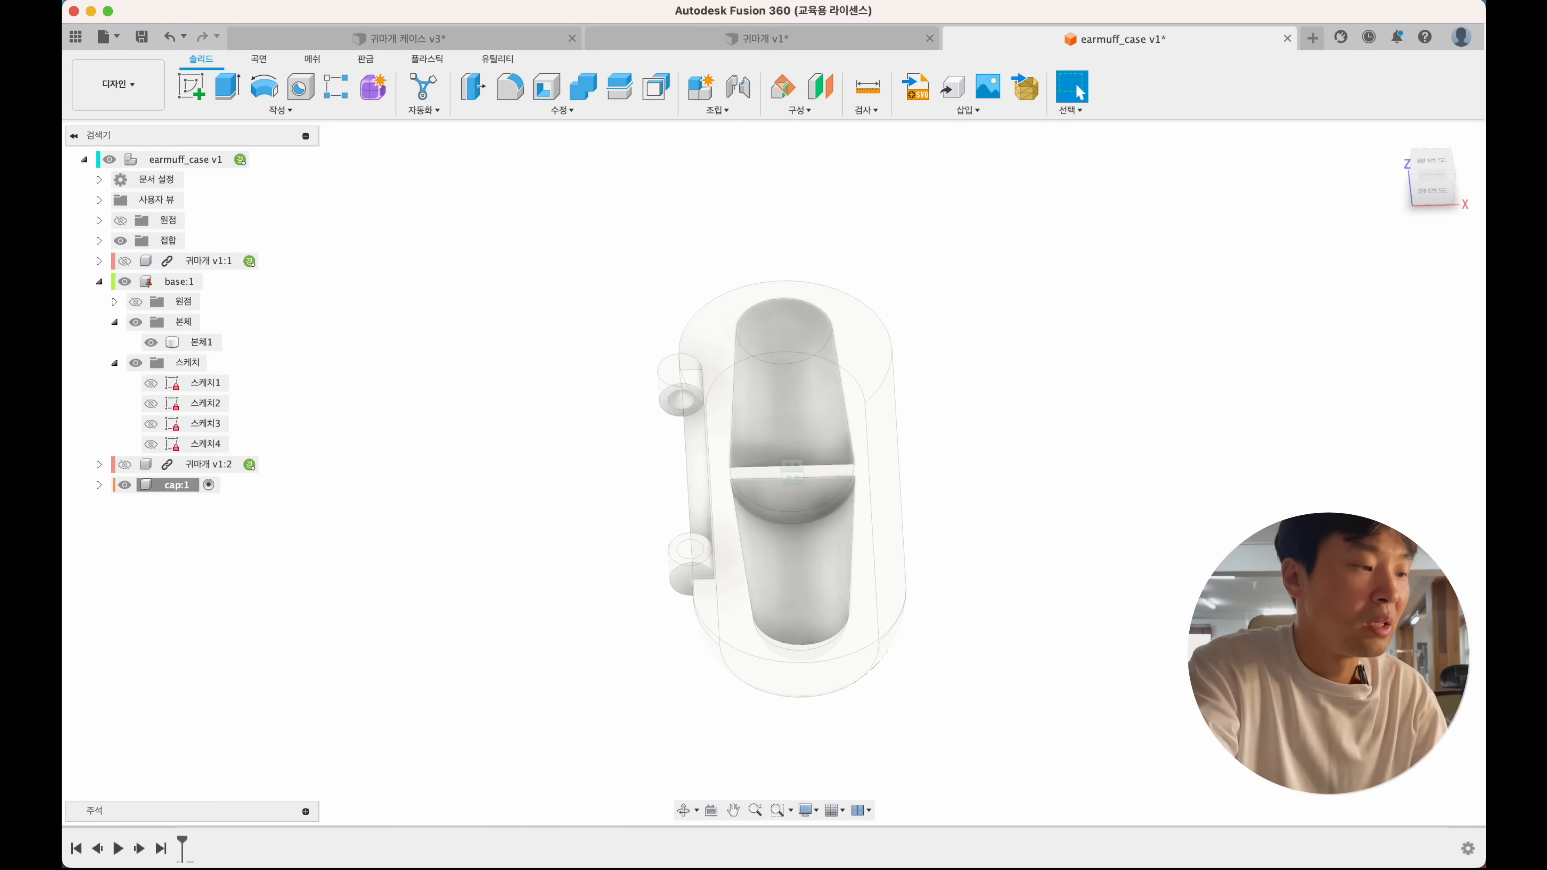
- Show the base's 스케치1 and revolve its half profile partially by 180 deg about its straight centre line as a new body in cap
{"action": "scroll", "coordinate": [463, 549], "scroll_direction": "right", "scroll_amount": 5, "text": "shift"}
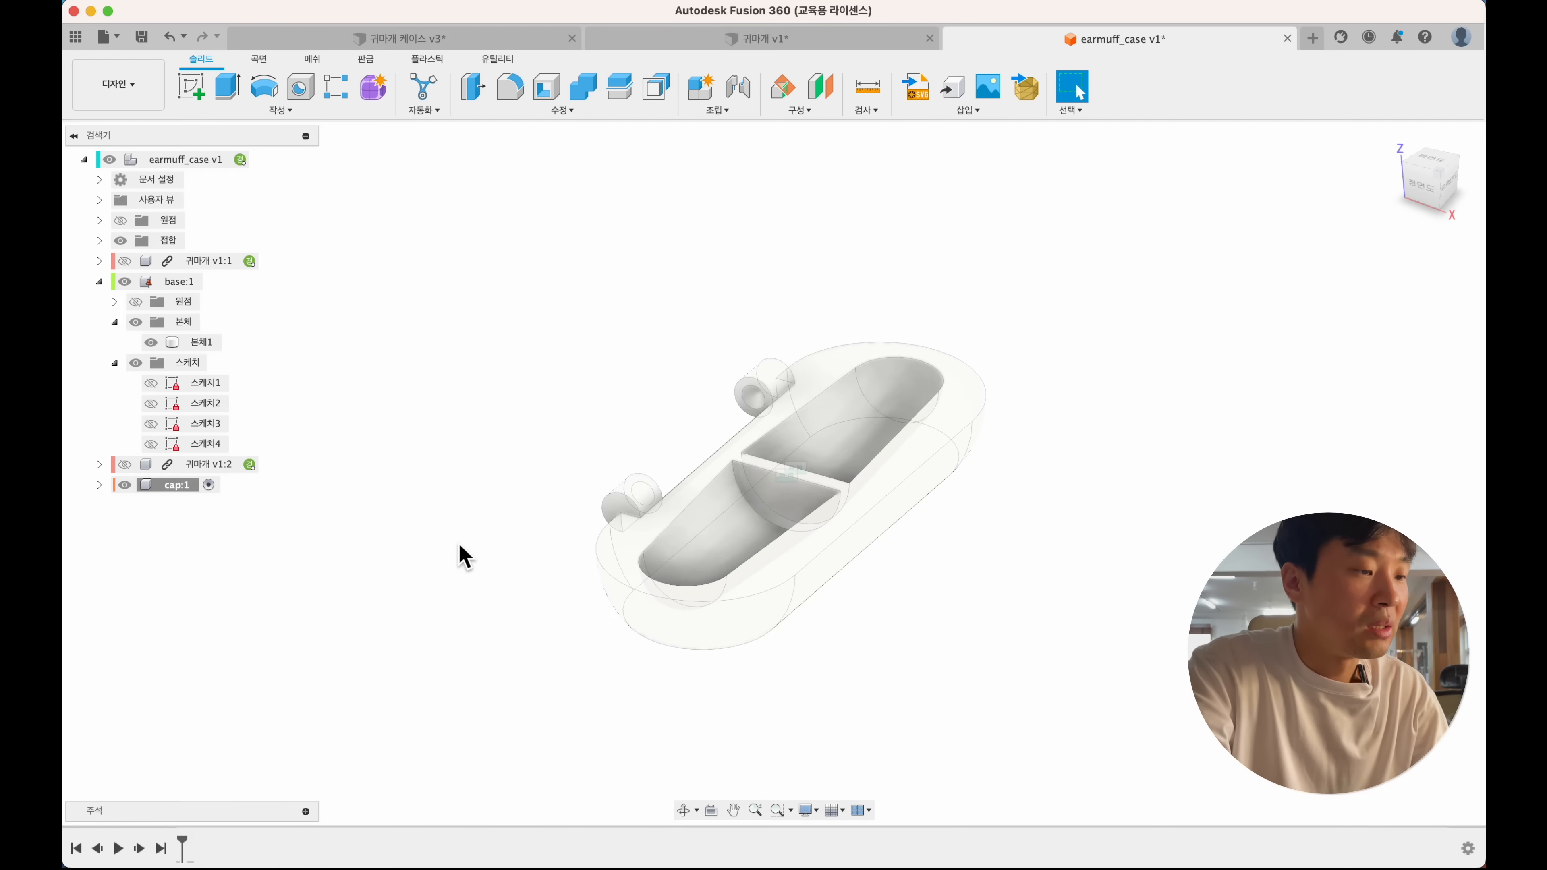
{"action": "scroll", "coordinate": [463, 548], "scroll_direction": "up", "scroll_amount": 3}
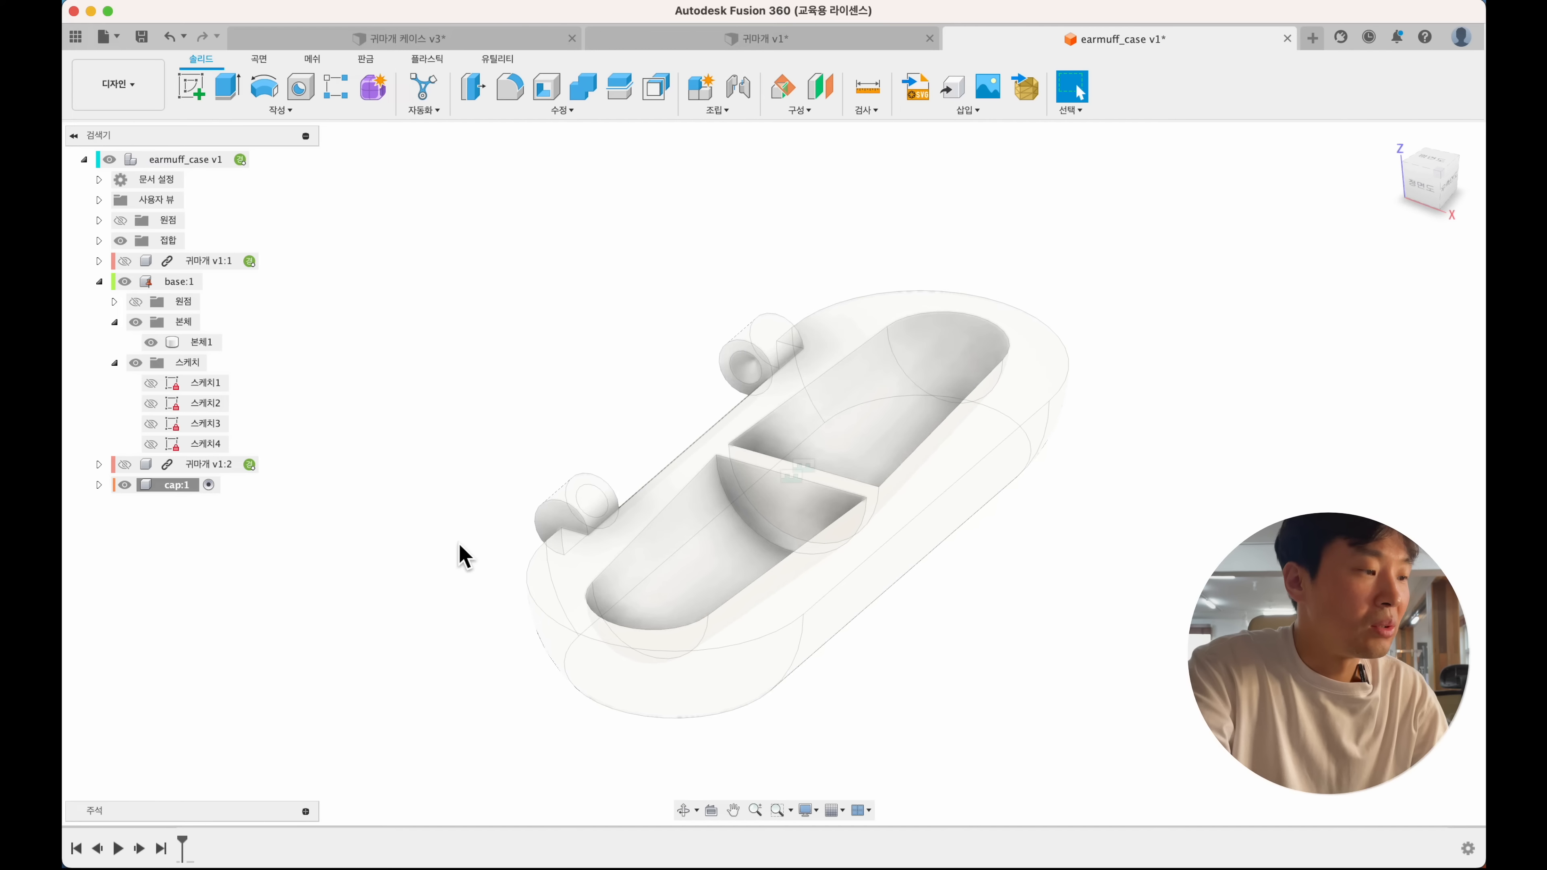
{"action": "left_click", "coordinate": [151, 383]}
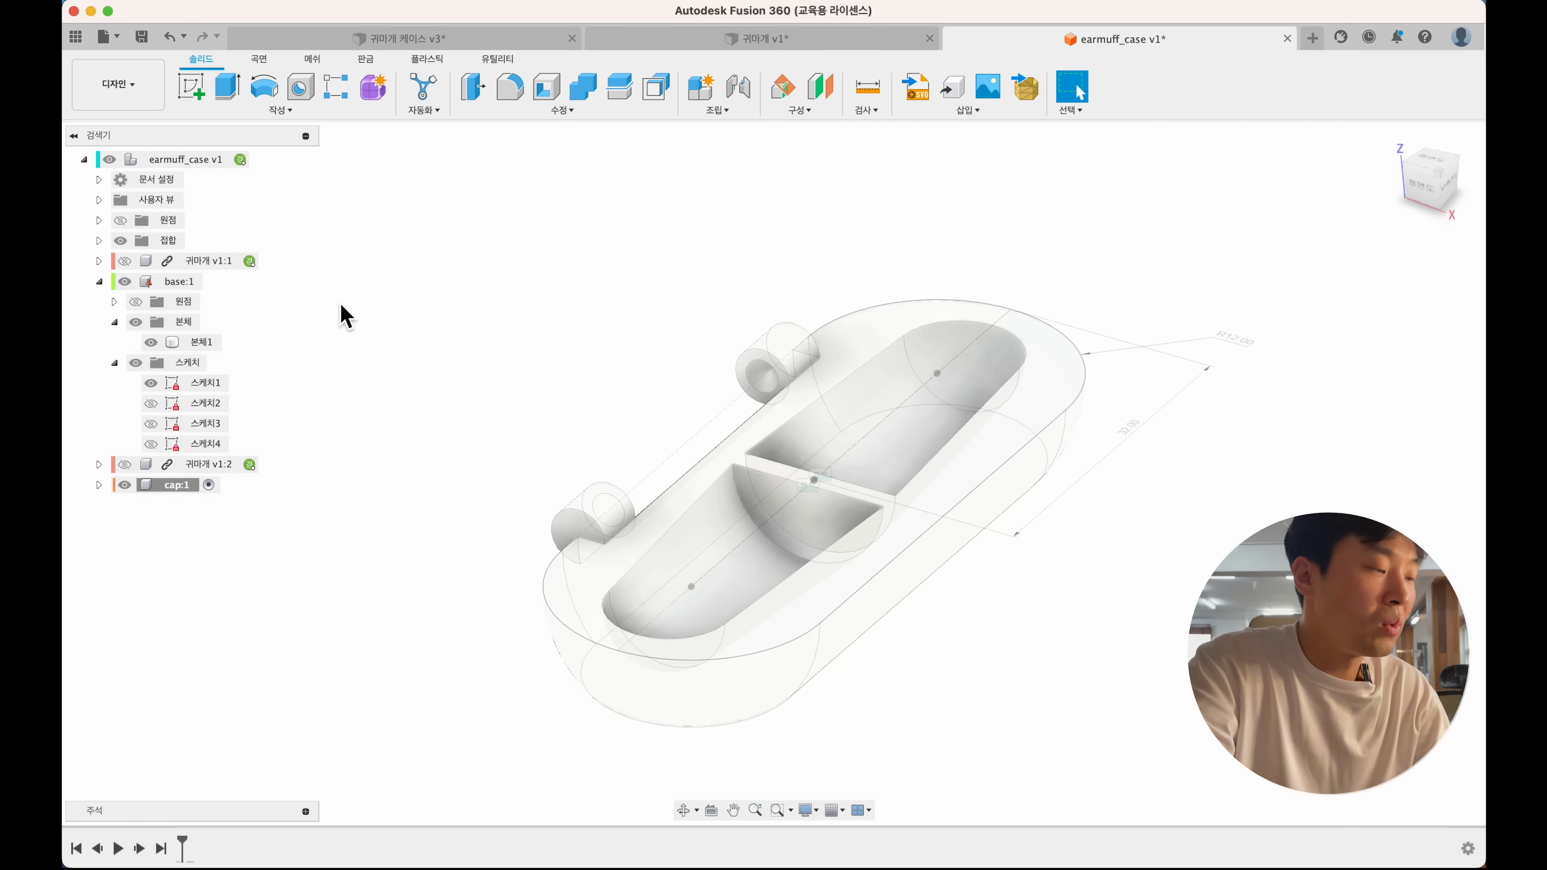
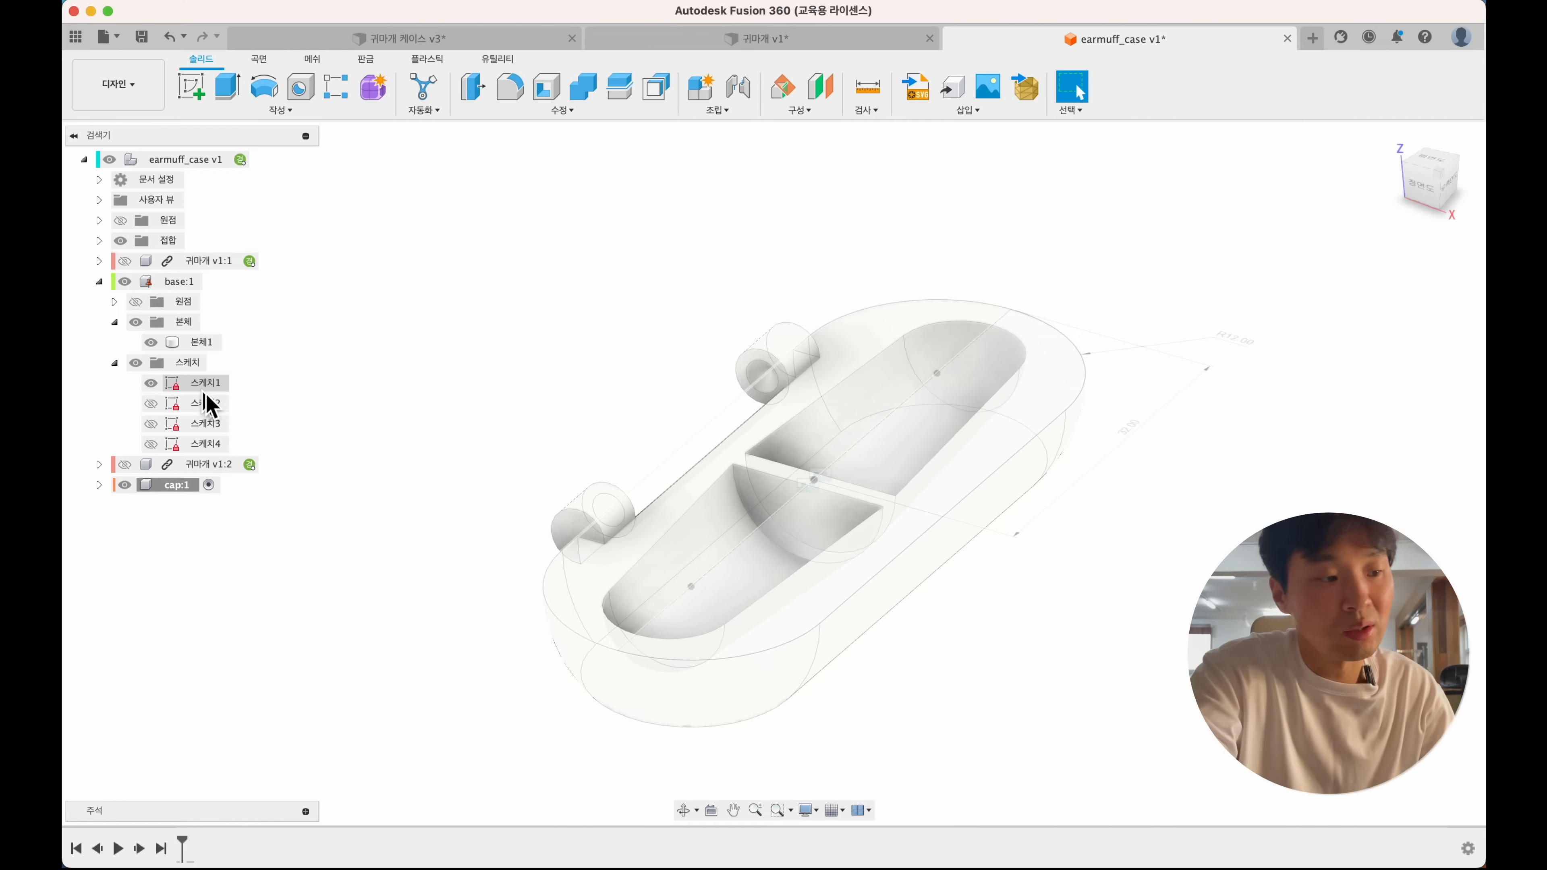
{"action": "left_click", "coordinate": [203, 390]}
{"action": "left_click", "coordinate": [228, 87]}
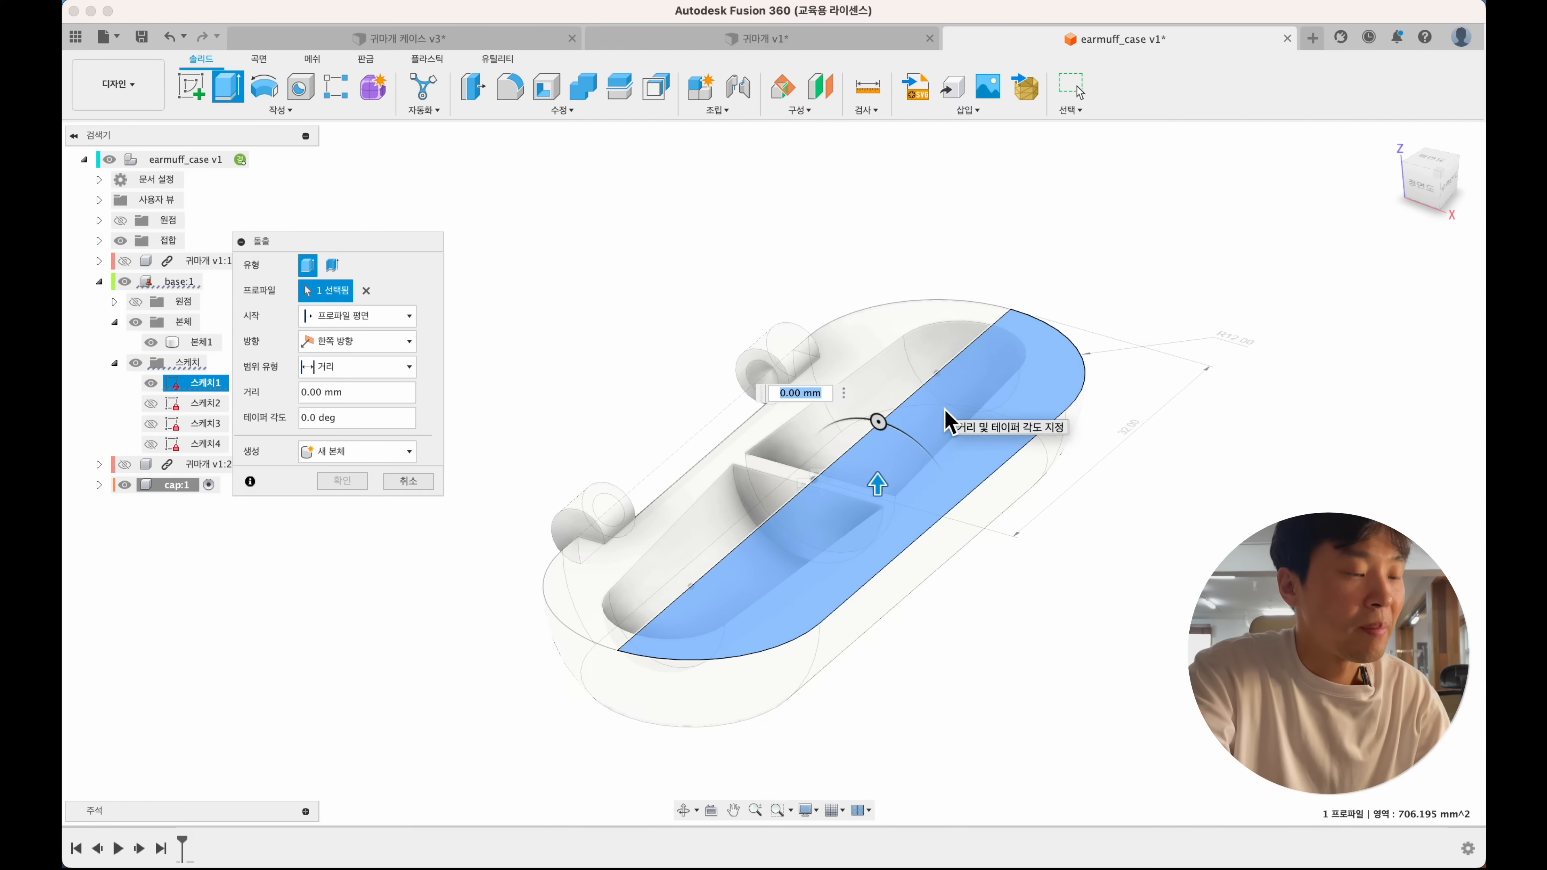
{"action": "left_click", "coordinate": [265, 88]}
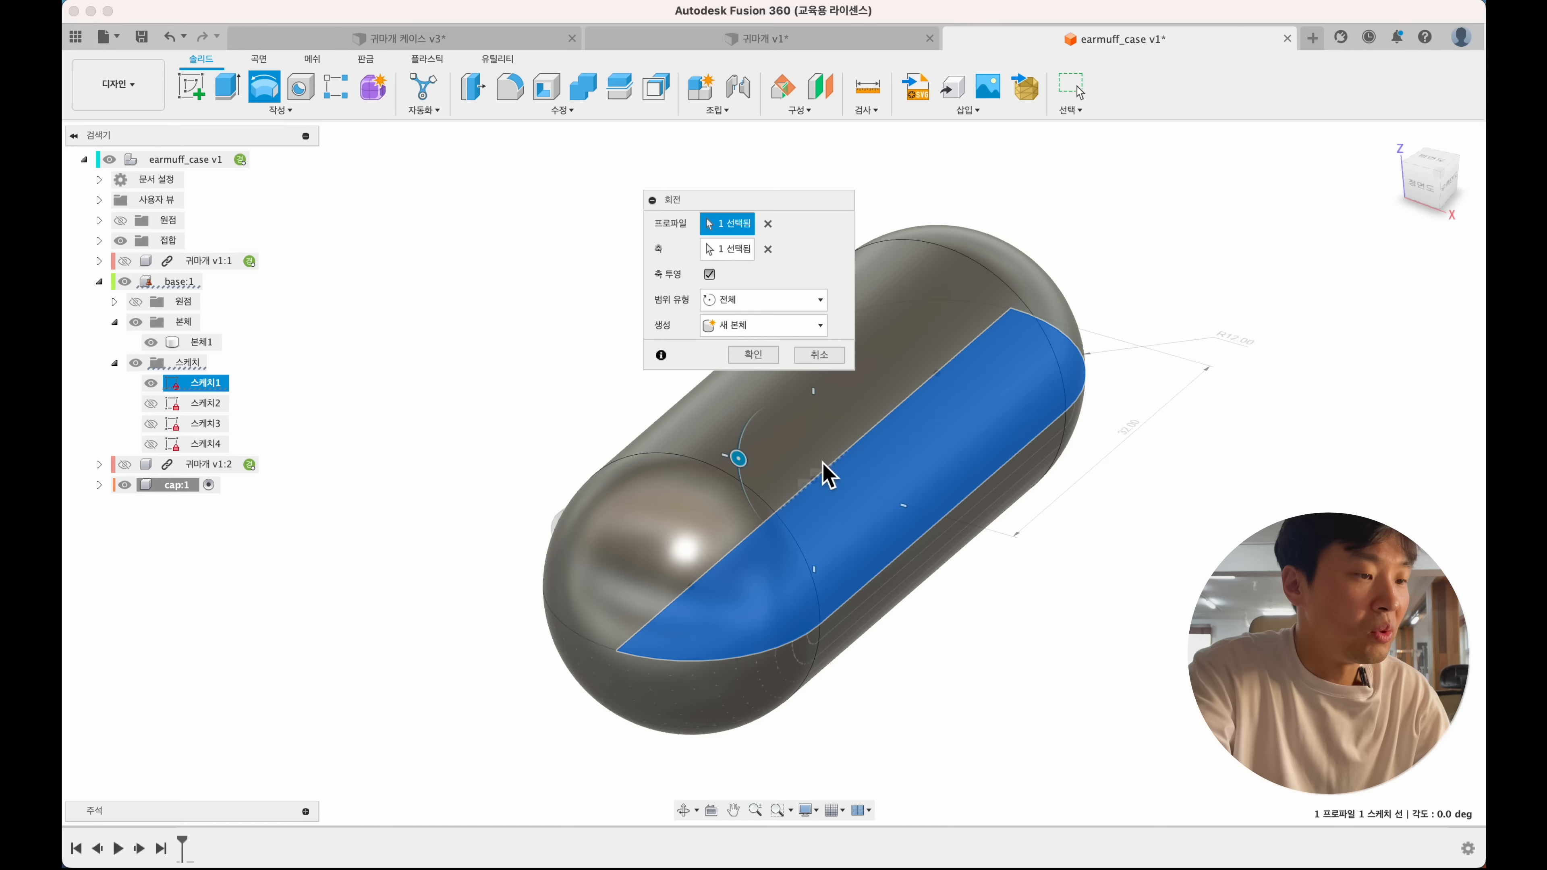
{"action": "left_click", "coordinate": [786, 300]}
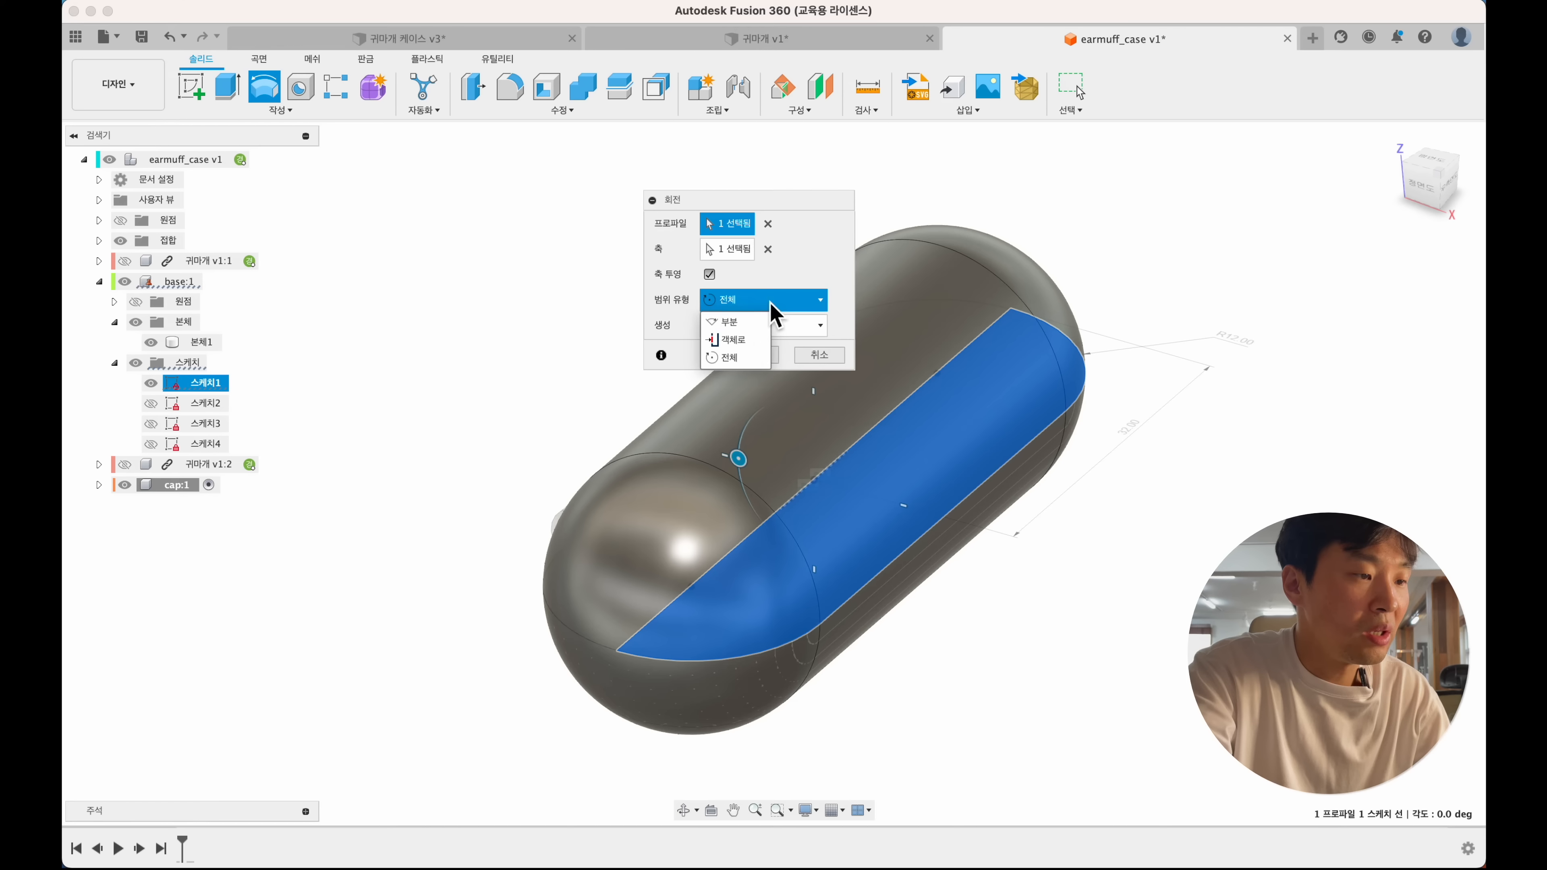
{"action": "left_click", "coordinate": [752, 334]}
{"action": "left_click", "coordinate": [751, 328]}
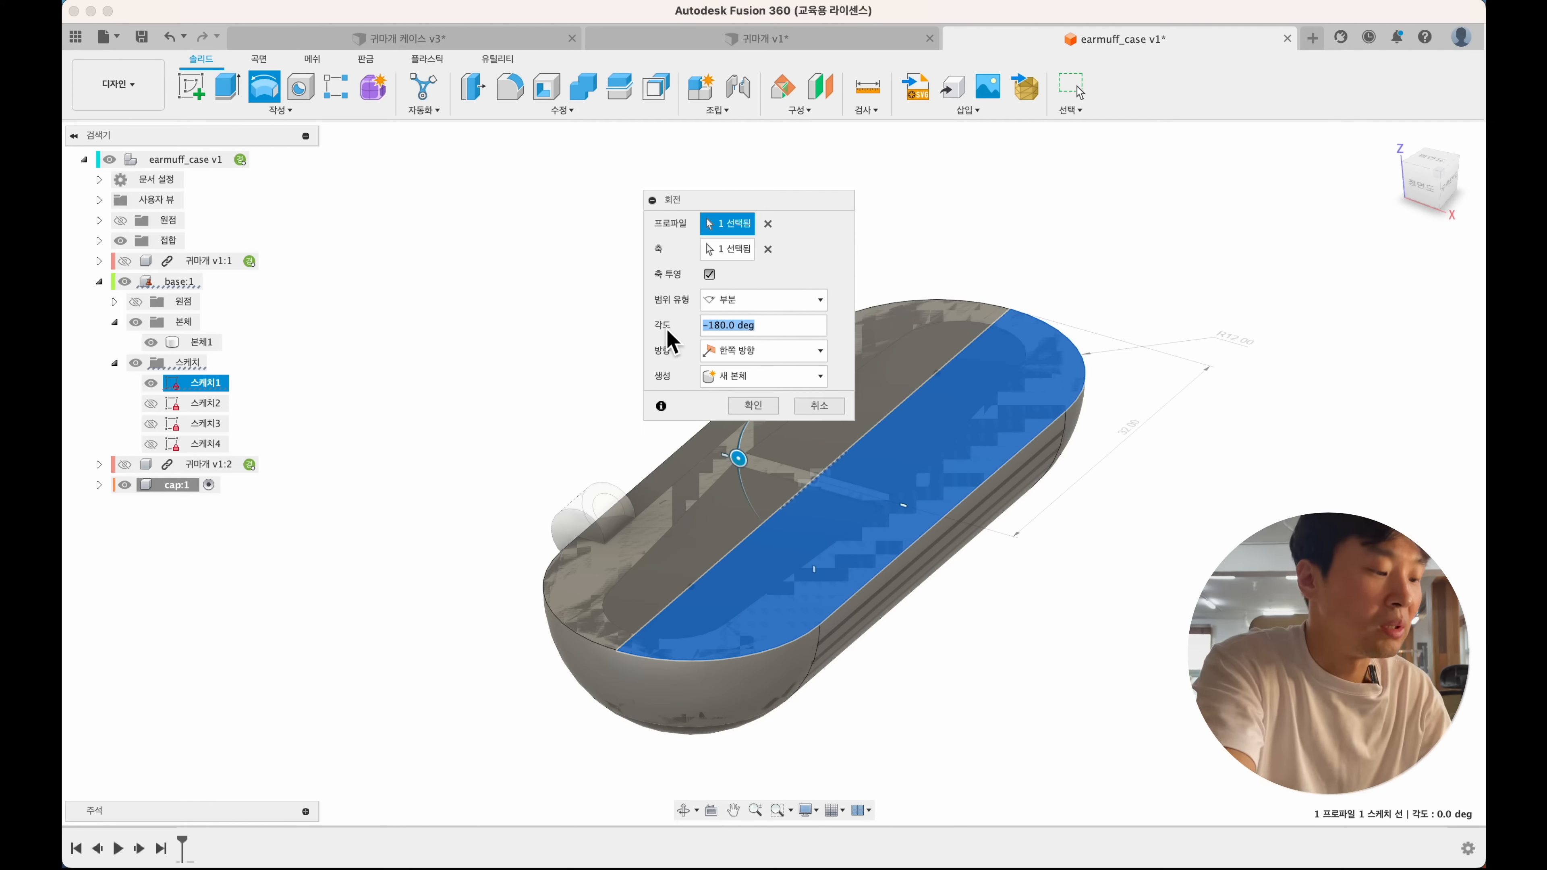
{"action": "type", "text": "180"}
{"action": "key", "text": "Return"}
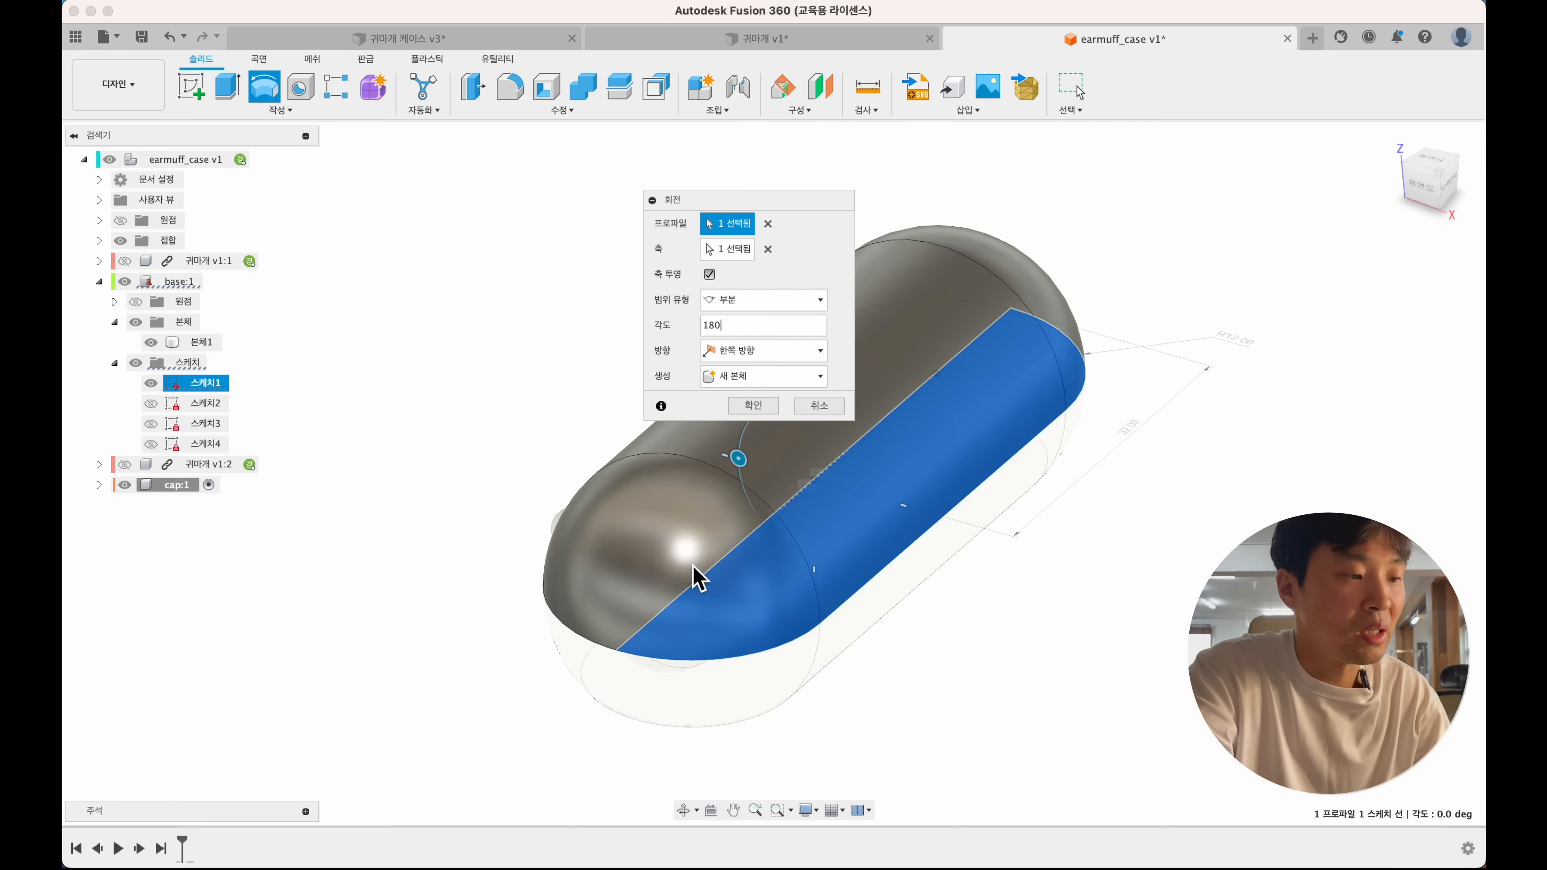
{"action": "left_click", "coordinate": [753, 405]}
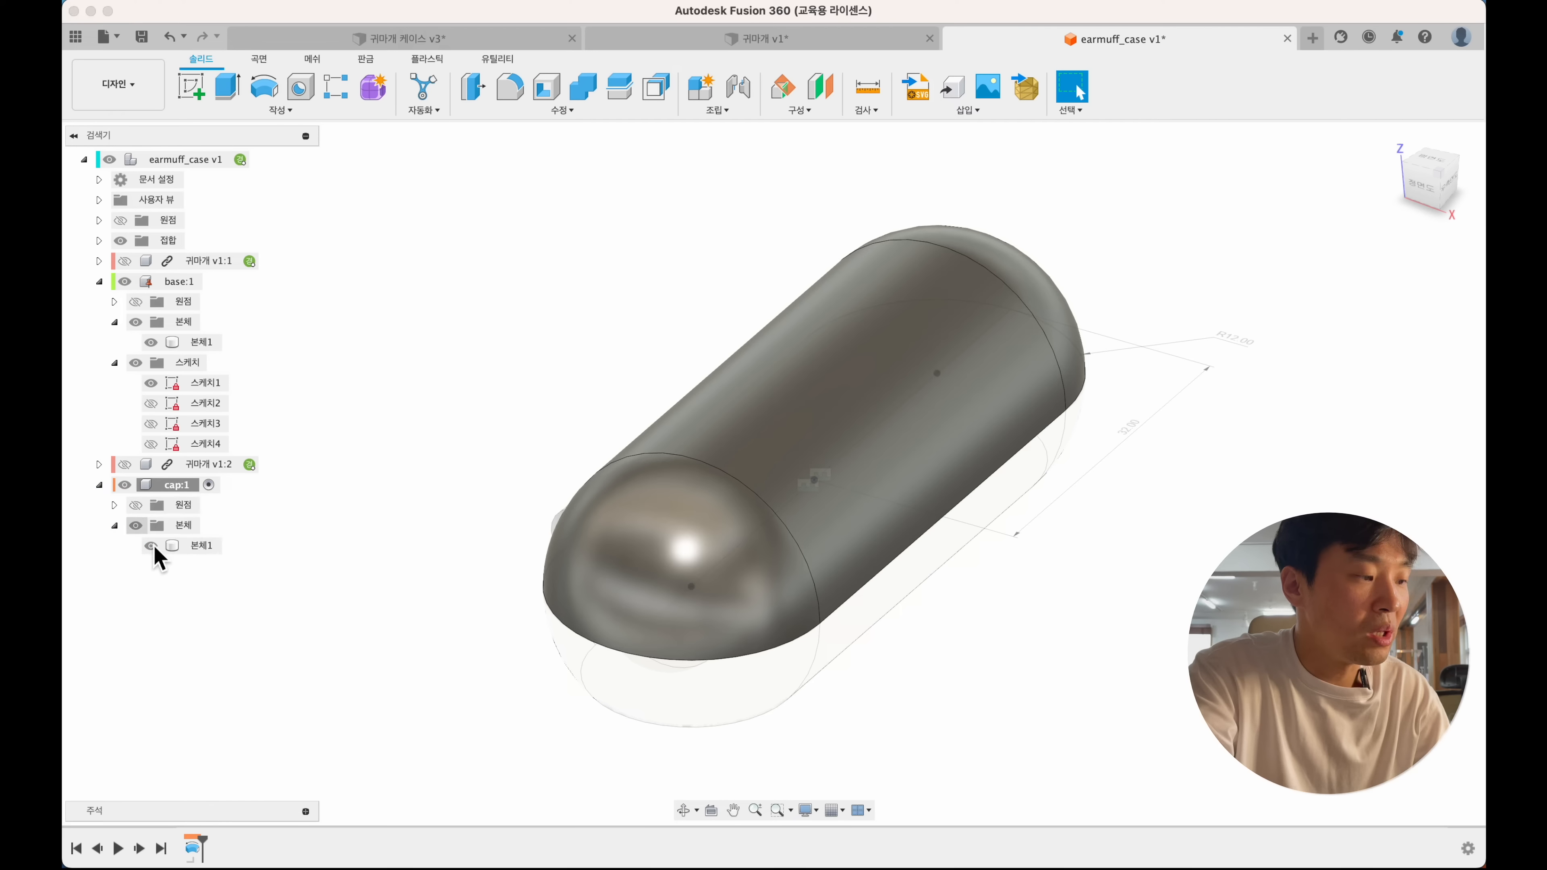
- Hide 스케치1 and the base body, and show 스케치2 against the flat underside of the cap
{"action": "scroll", "coordinate": [364, 555], "scroll_direction": "left", "scroll_amount": 10, "text": "shift"}
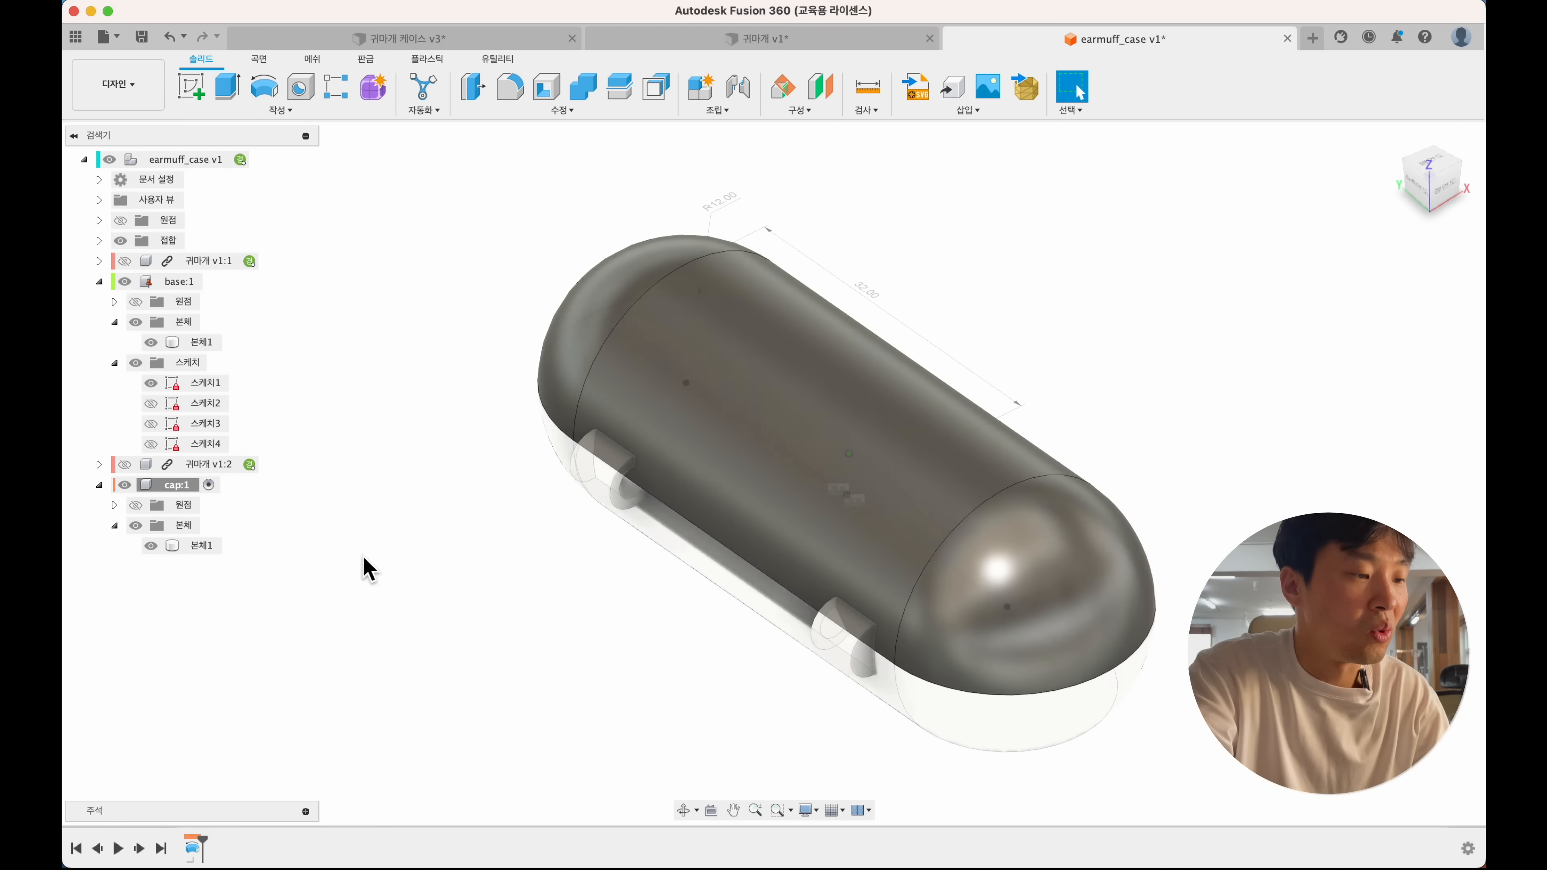
{"action": "scroll", "coordinate": [363, 555], "scroll_direction": "right", "scroll_amount": 5, "text": "shift"}
{"action": "scroll", "coordinate": [364, 555], "scroll_direction": "right", "scroll_amount": 5, "text": "shift"}
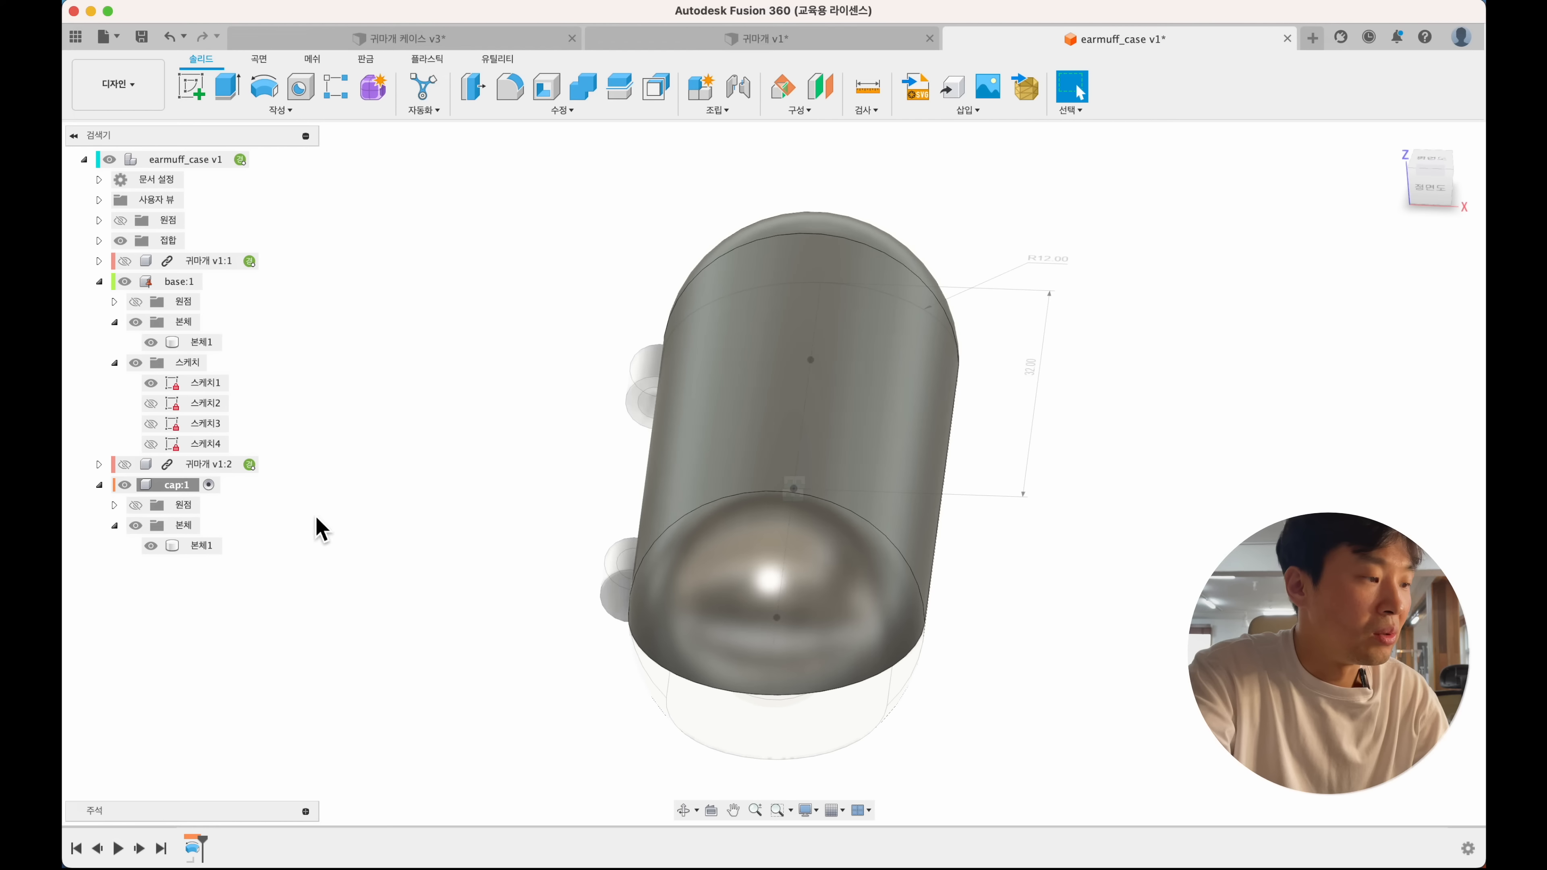
{"action": "left_click", "coordinate": [150, 383]}
{"action": "scroll", "coordinate": [402, 431], "scroll_direction": "right", "scroll_amount": 10, "text": "shift"}
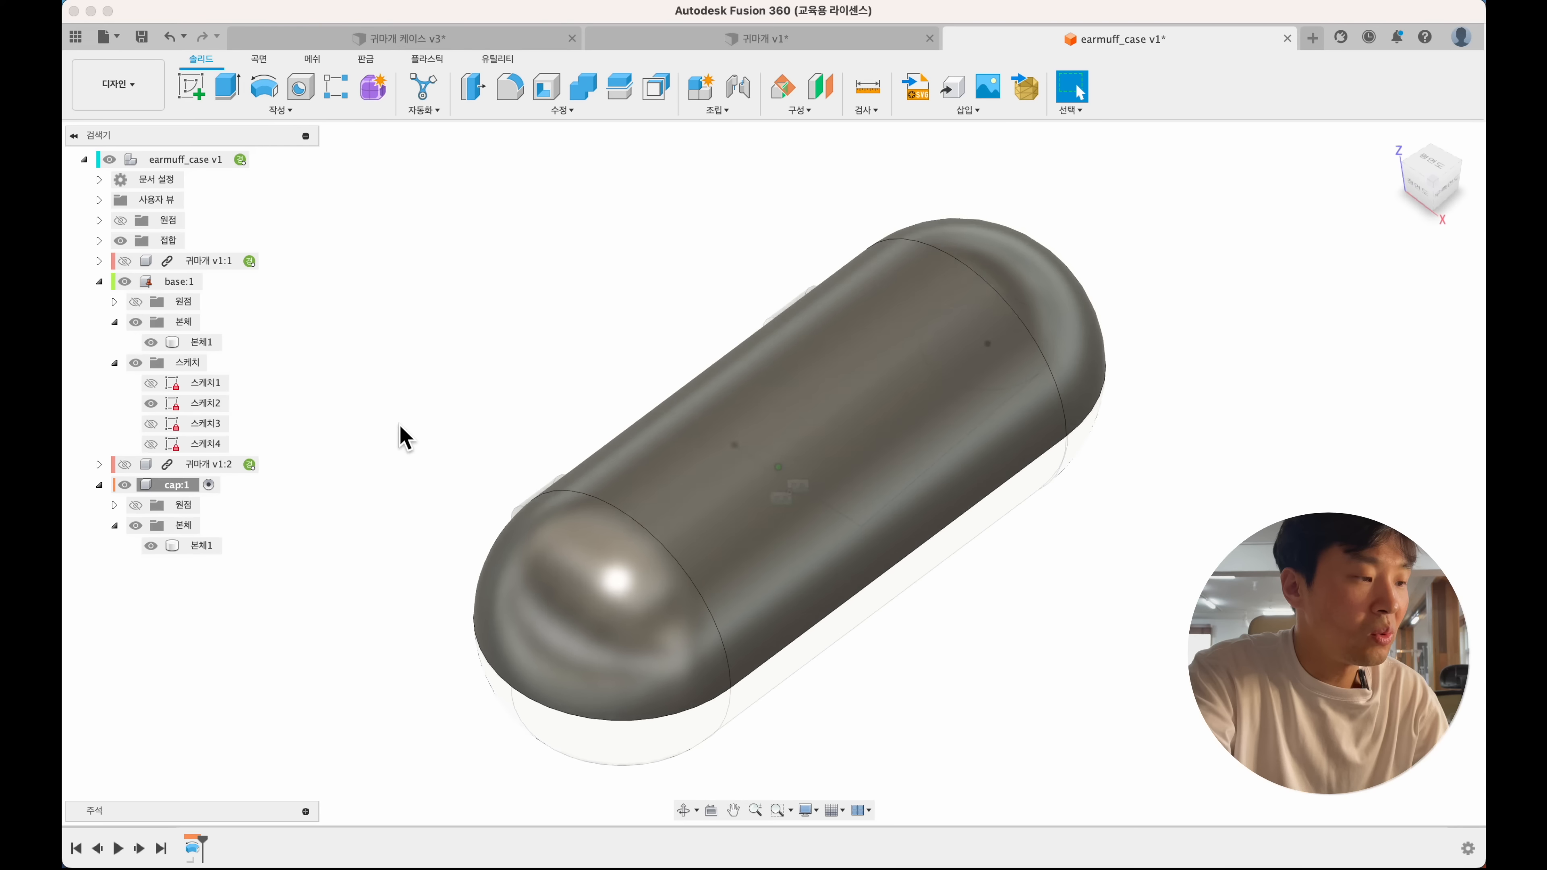
{"action": "left_click", "coordinate": [150, 342]}
{"action": "scroll", "coordinate": [528, 377], "scroll_direction": "down", "scroll_amount": 10, "text": "shift"}
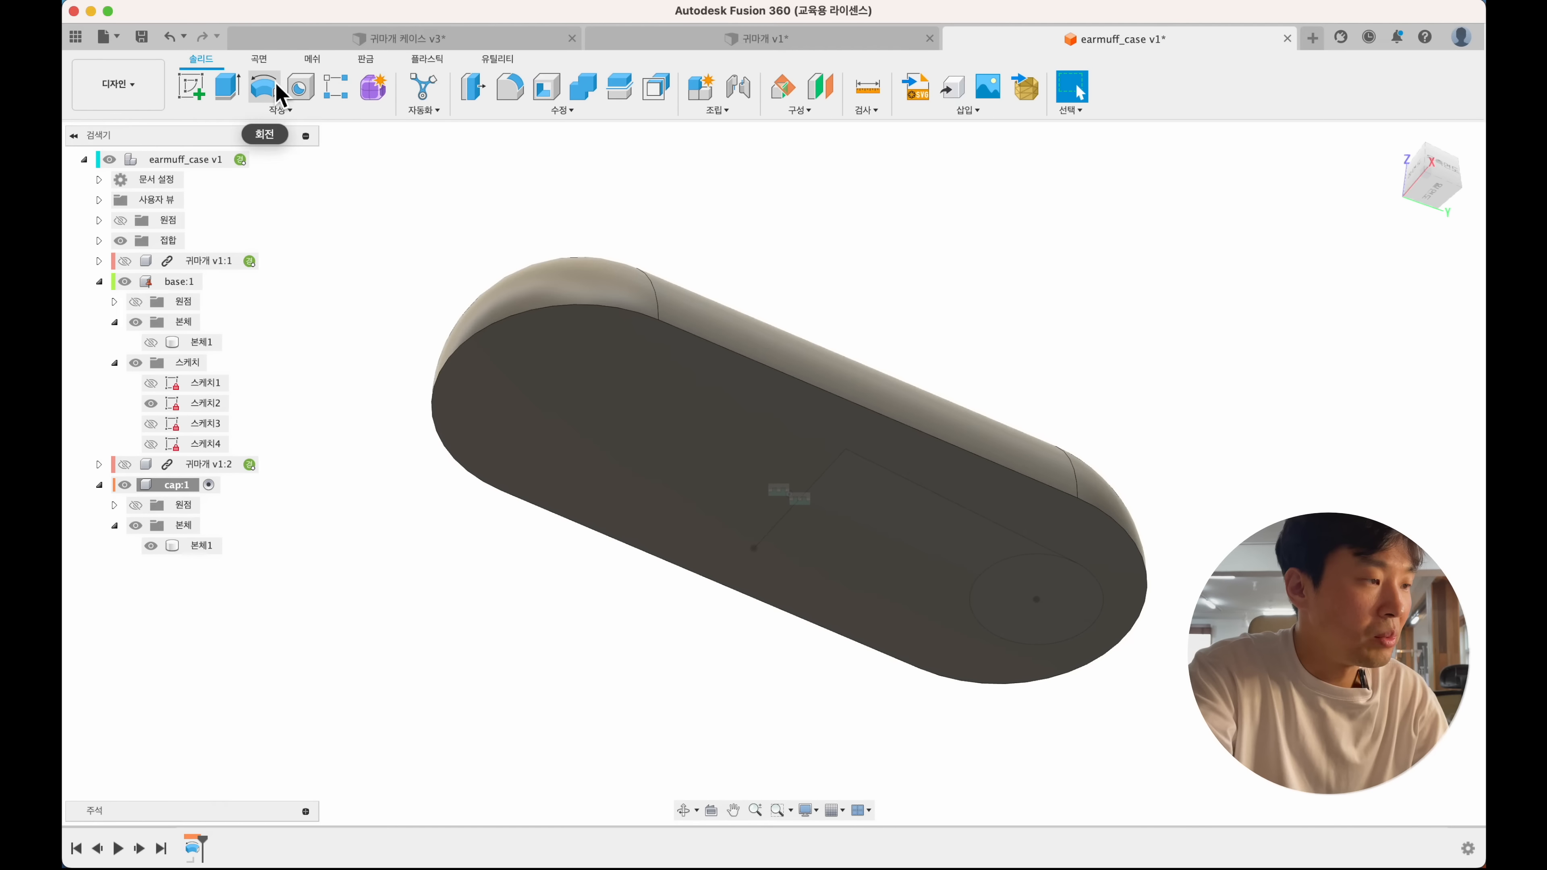
- Revolve both half-earplug profiles of 스케치2 about their straight centre edge to cut a cavity into one end of the cap
{"action": "left_click", "coordinate": [265, 87]}
{"action": "left_click", "coordinate": [937, 546]}
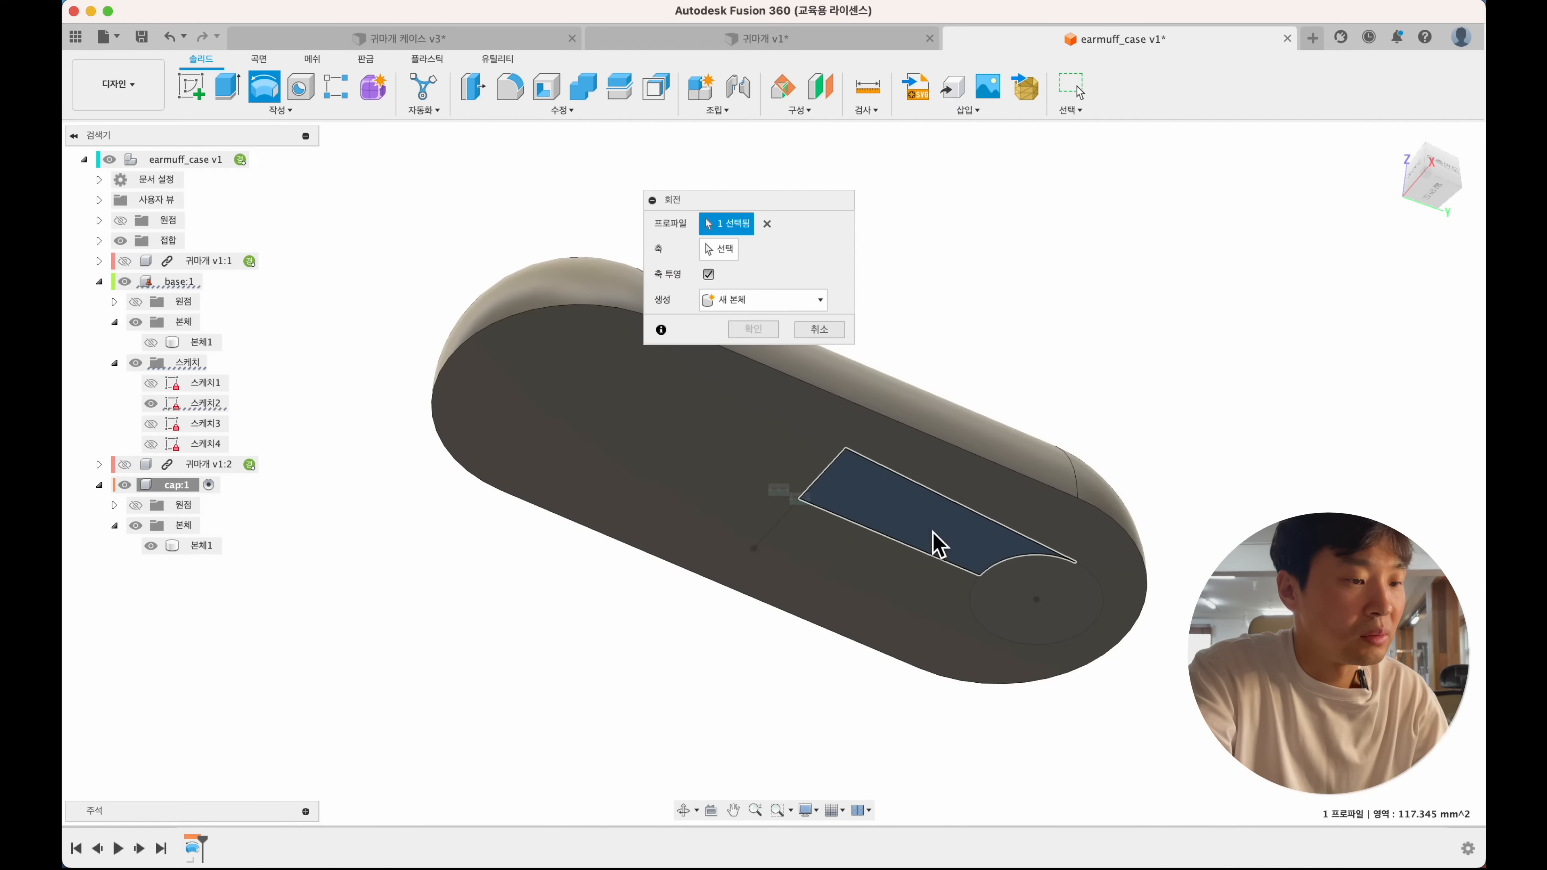
{"action": "left_click", "coordinate": [1036, 586]}
{"action": "left_click", "coordinate": [725, 253]}
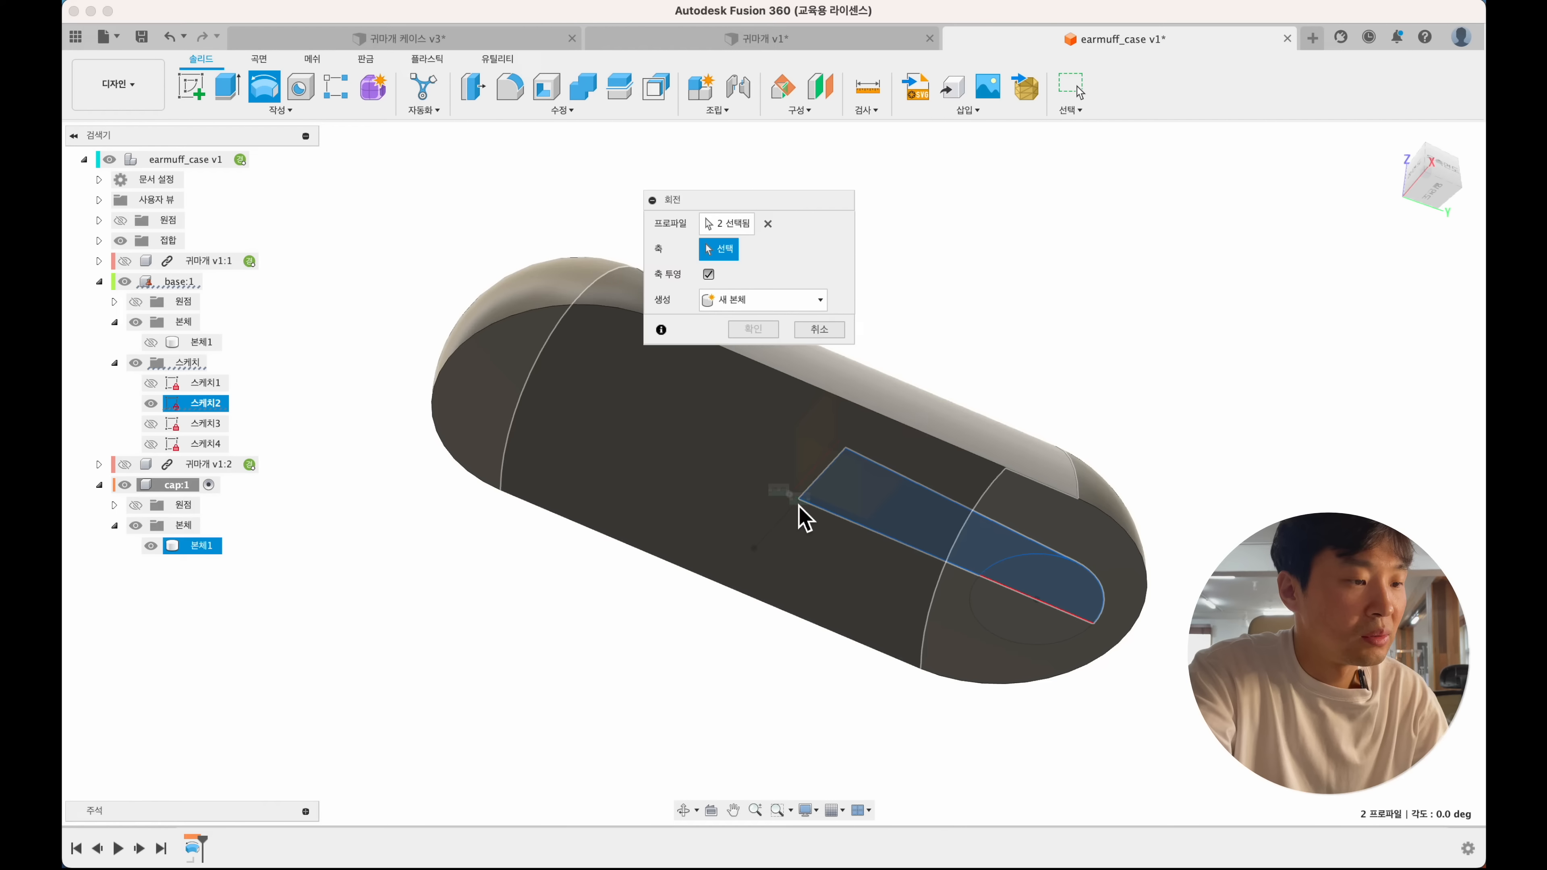
{"action": "left_click", "coordinate": [857, 526]}
{"action": "left_click", "coordinate": [754, 430]}
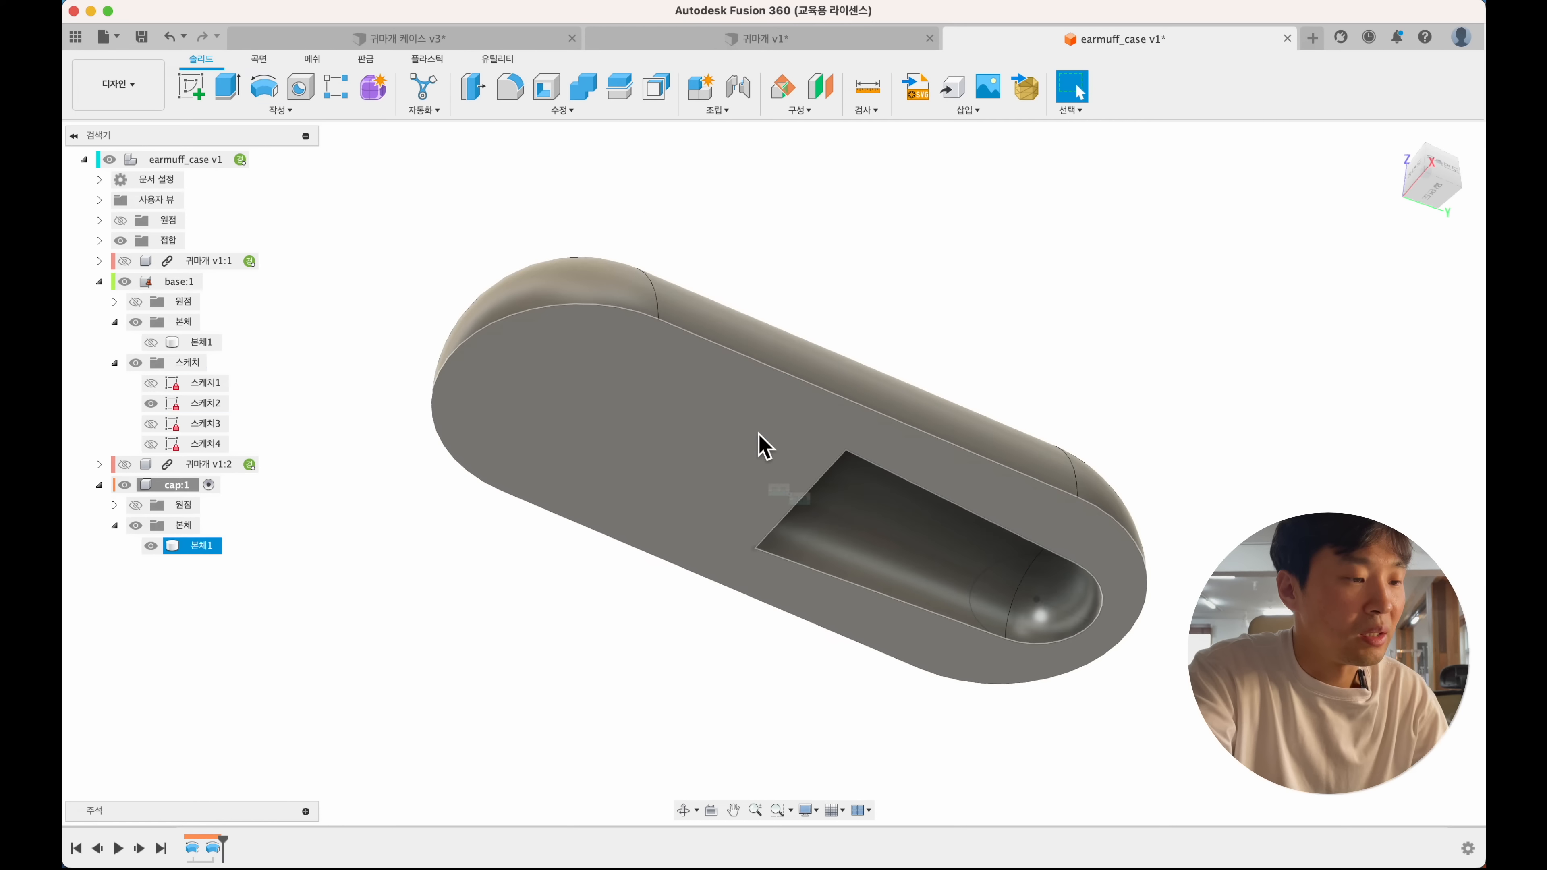
- Mirror the cavity's revolve feature across the middle origin plane to the cap's other end, with the object type set to features
{"action": "left_click", "coordinate": [282, 109]}
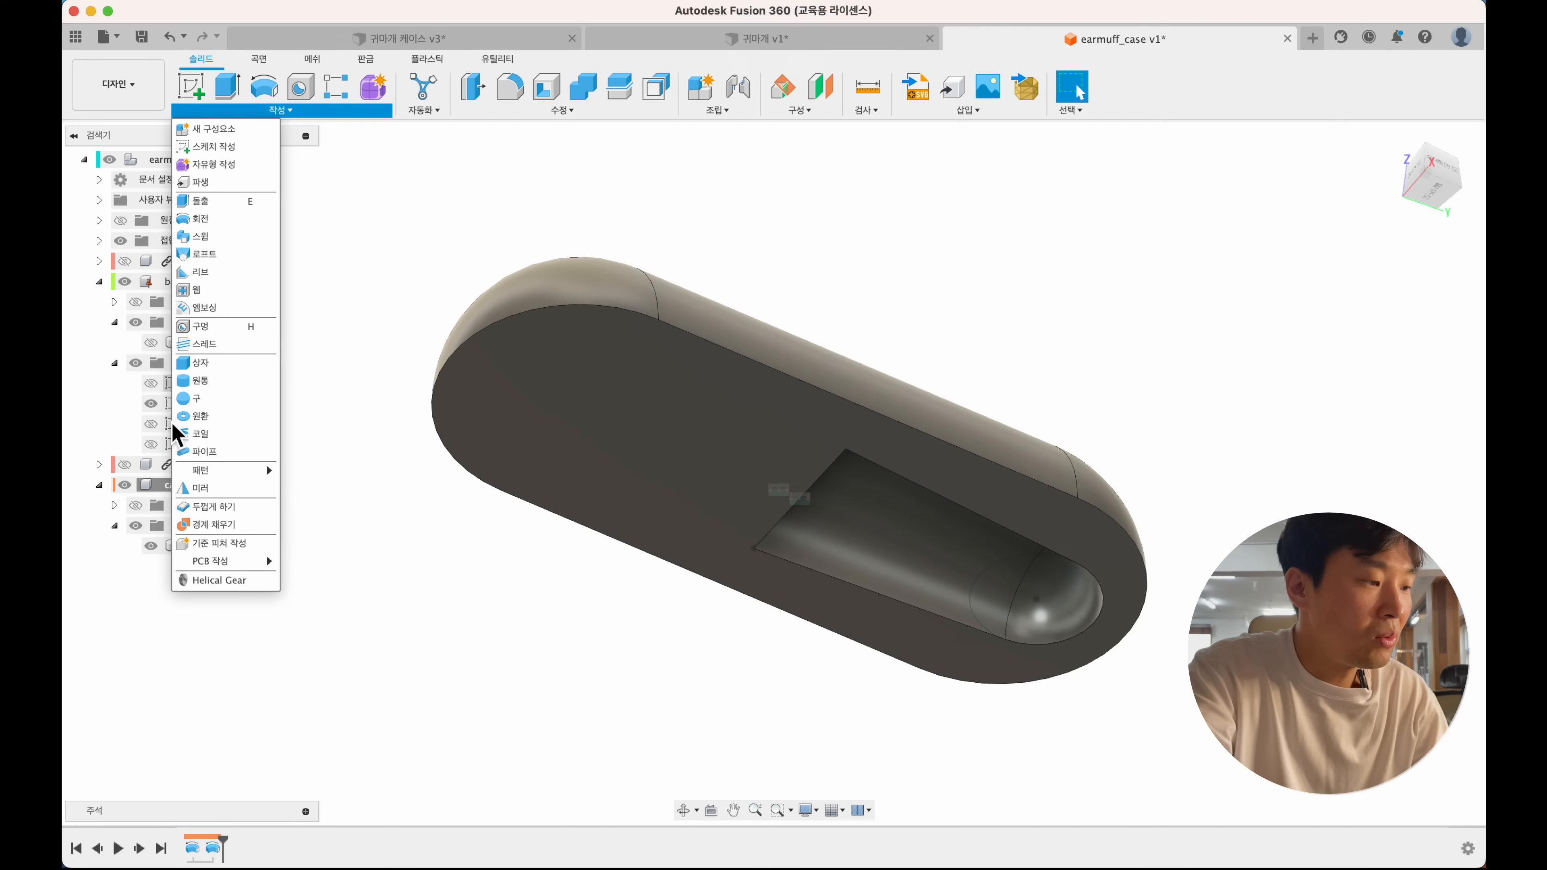
{"action": "left_click", "coordinate": [195, 498]}
{"action": "left_click", "coordinate": [734, 200]}
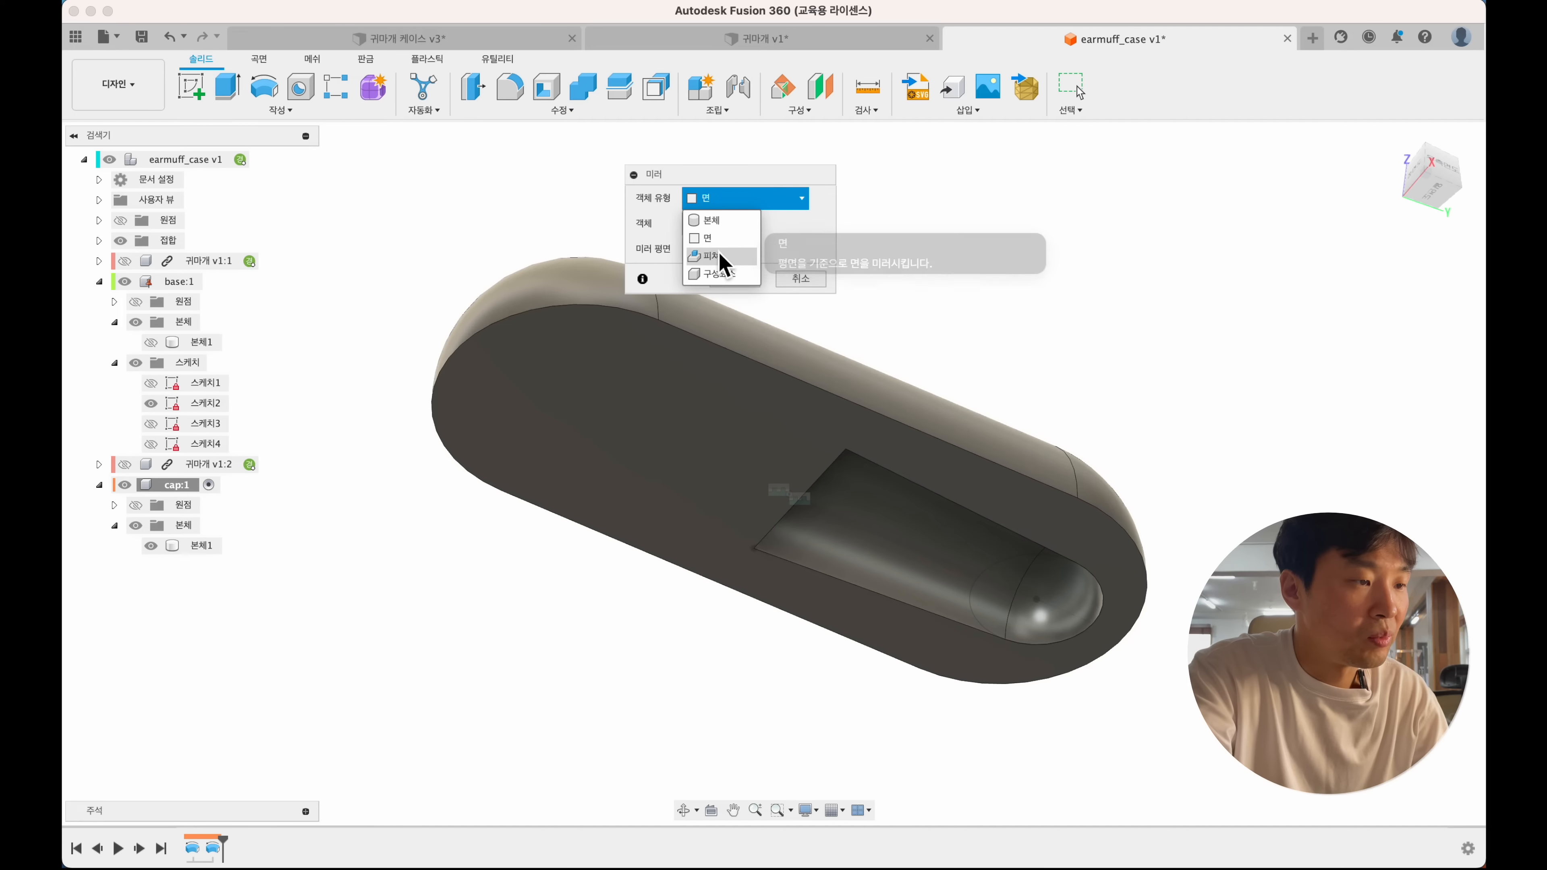
{"action": "left_click", "coordinate": [709, 235]}
{"action": "left_click", "coordinate": [213, 850]}
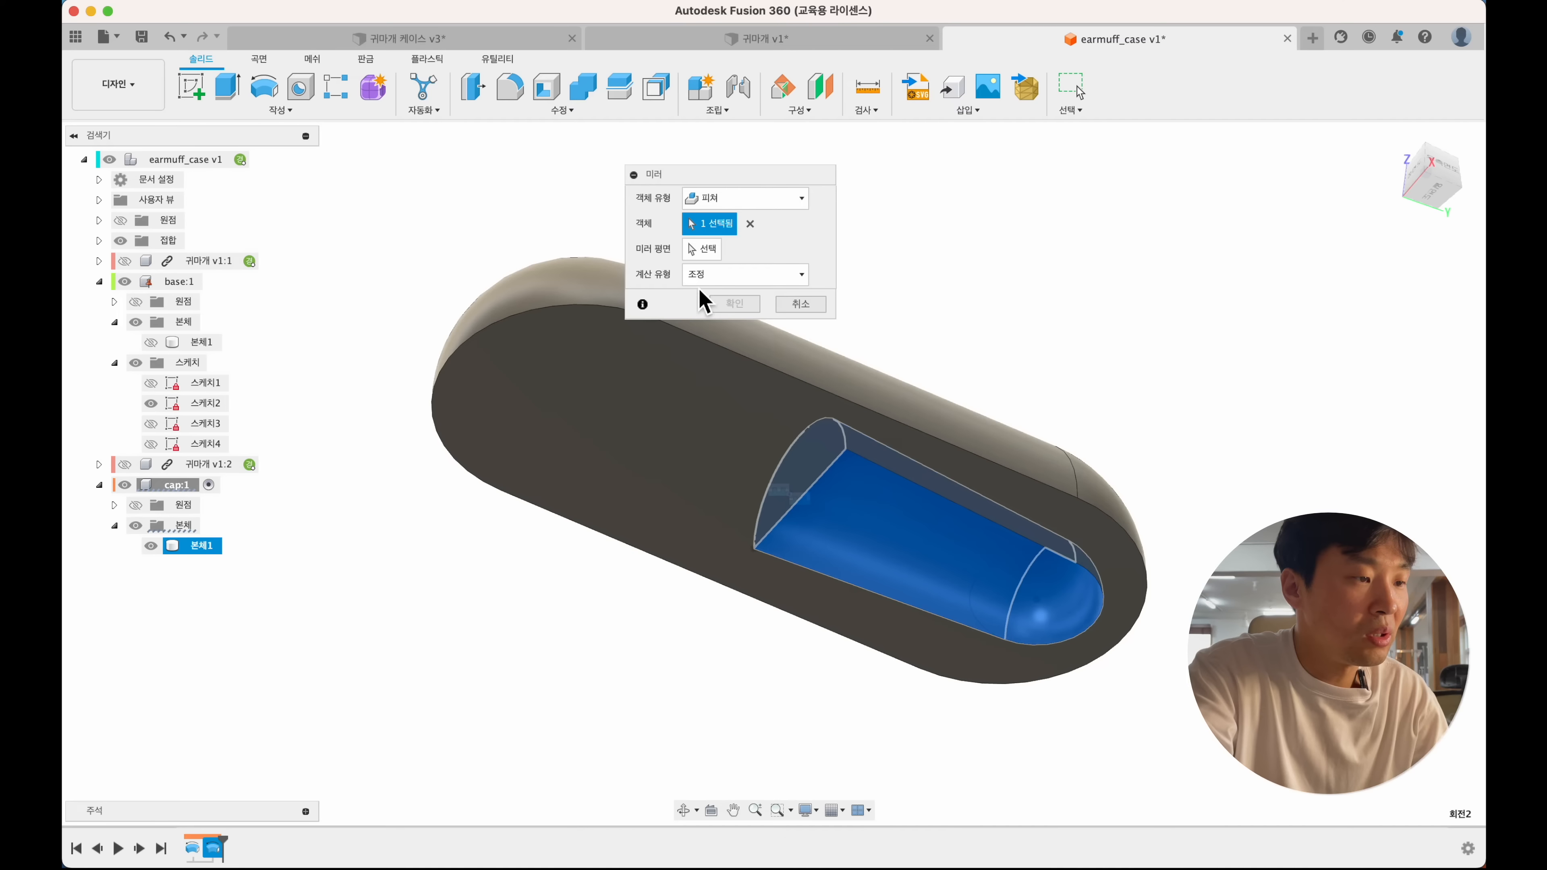
{"action": "scroll", "coordinate": [733, 541], "scroll_direction": "down", "scroll_amount": 5}
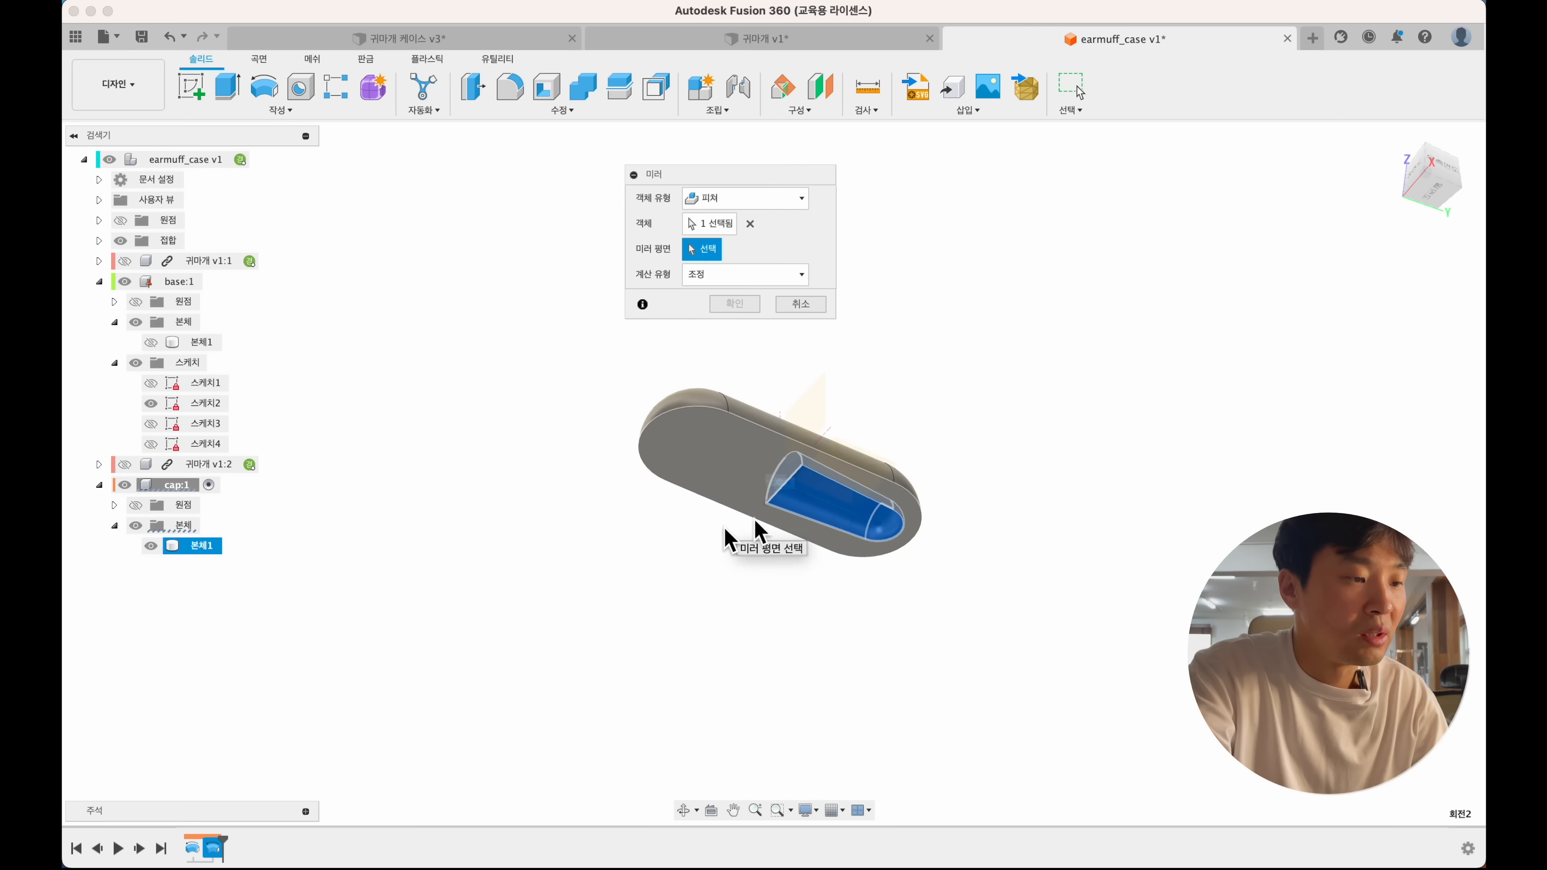
{"action": "left_click", "coordinate": [830, 405]}
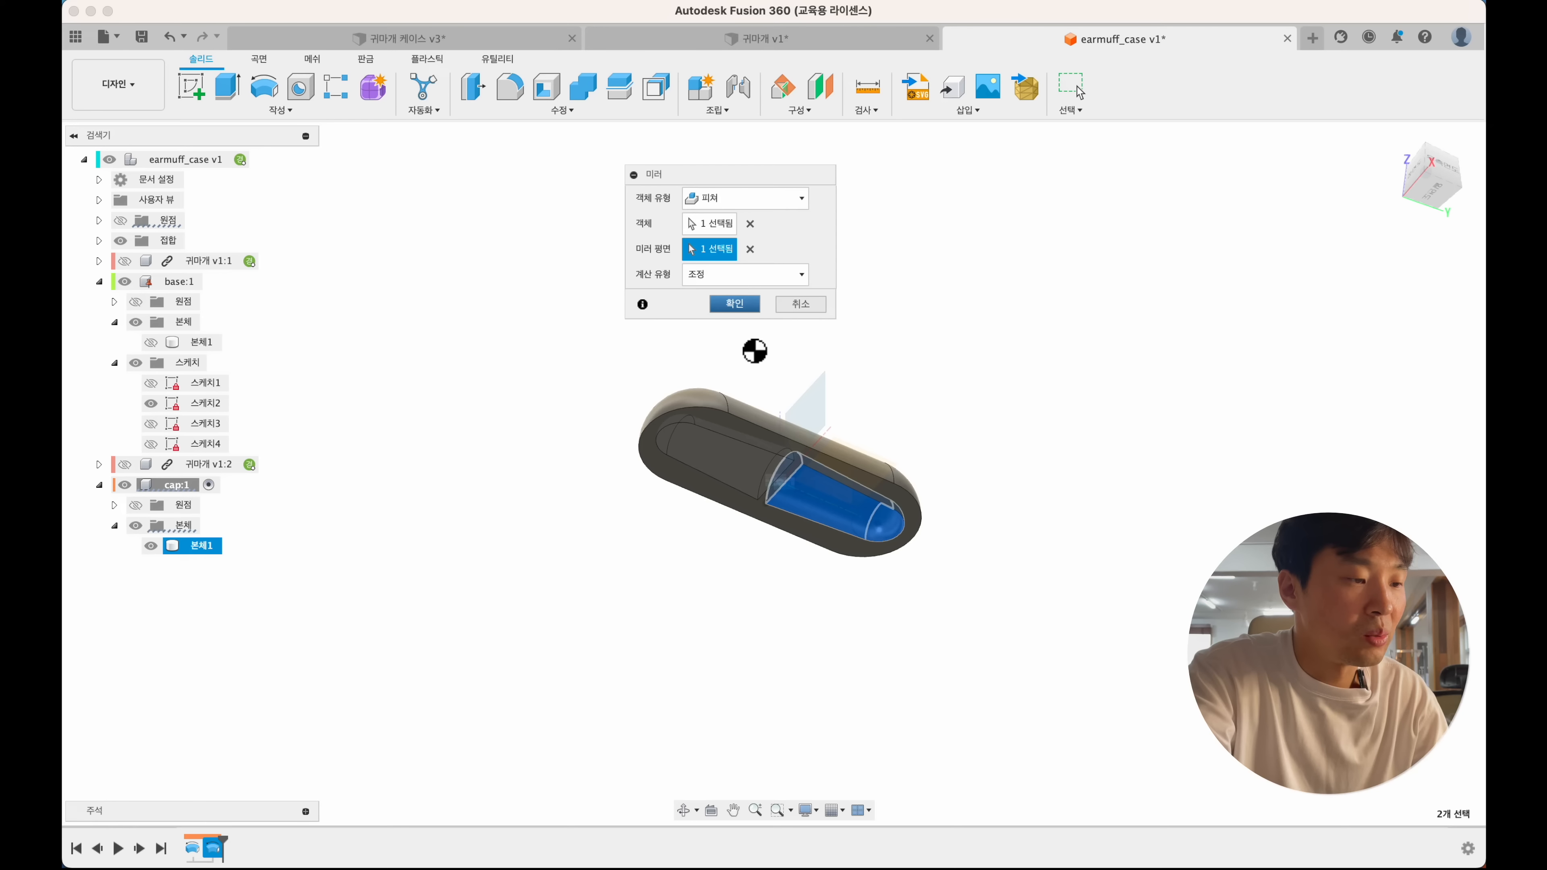
{"action": "scroll", "coordinate": [746, 342], "scroll_direction": "up", "scroll_amount": 5}
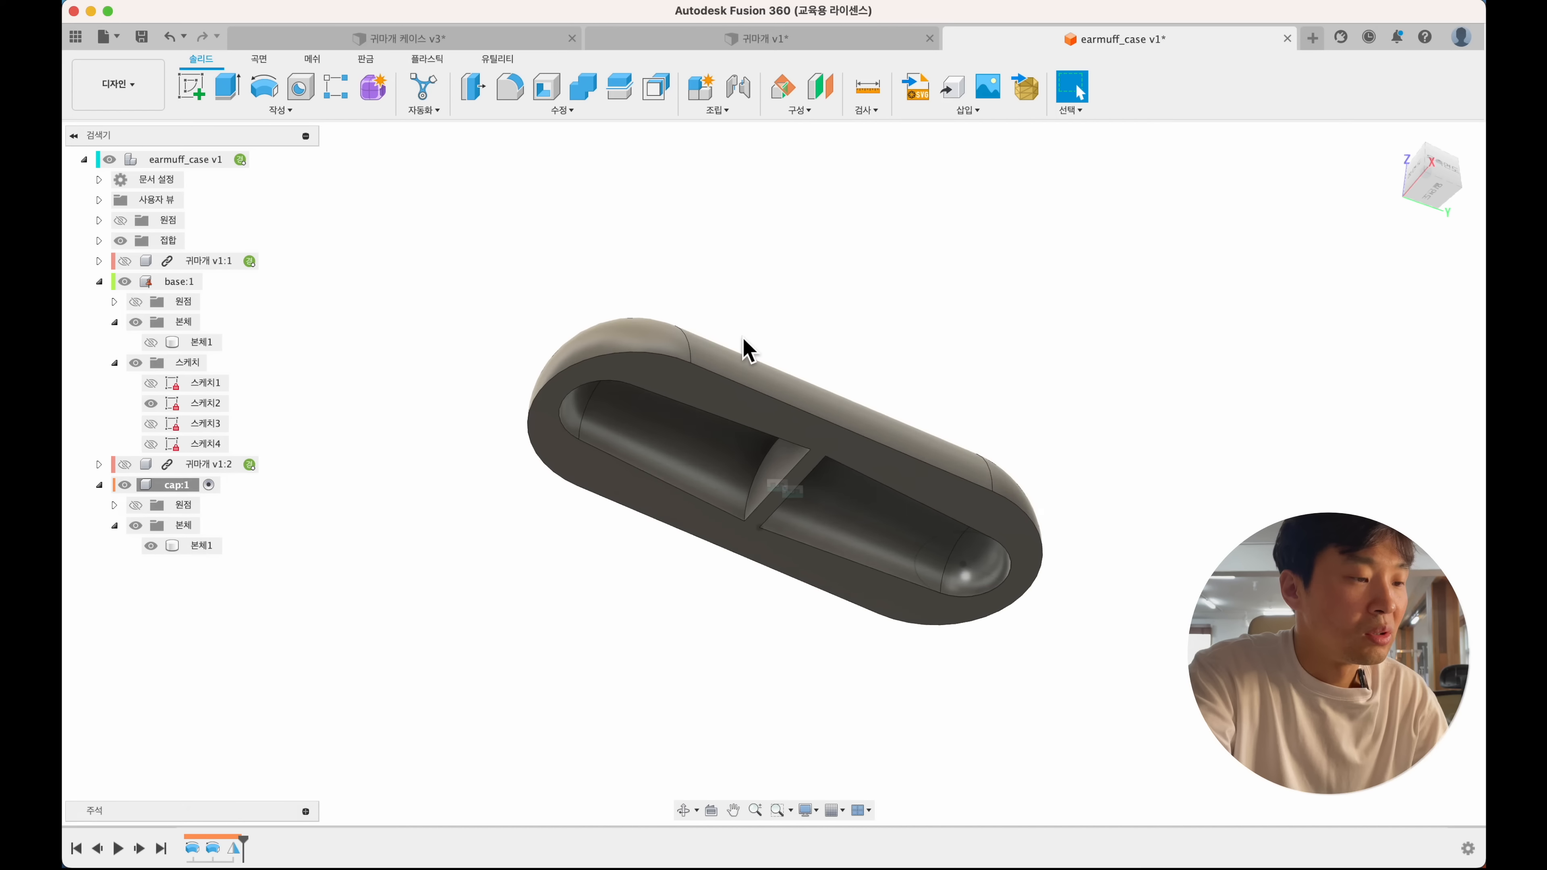
- Hide 스케치2, show 스케치3 and open 스케치3 for editing
{"action": "middle_click_drag", "start_coordinate": [743, 338], "coordinate": [743, 339], "text": "shift"}
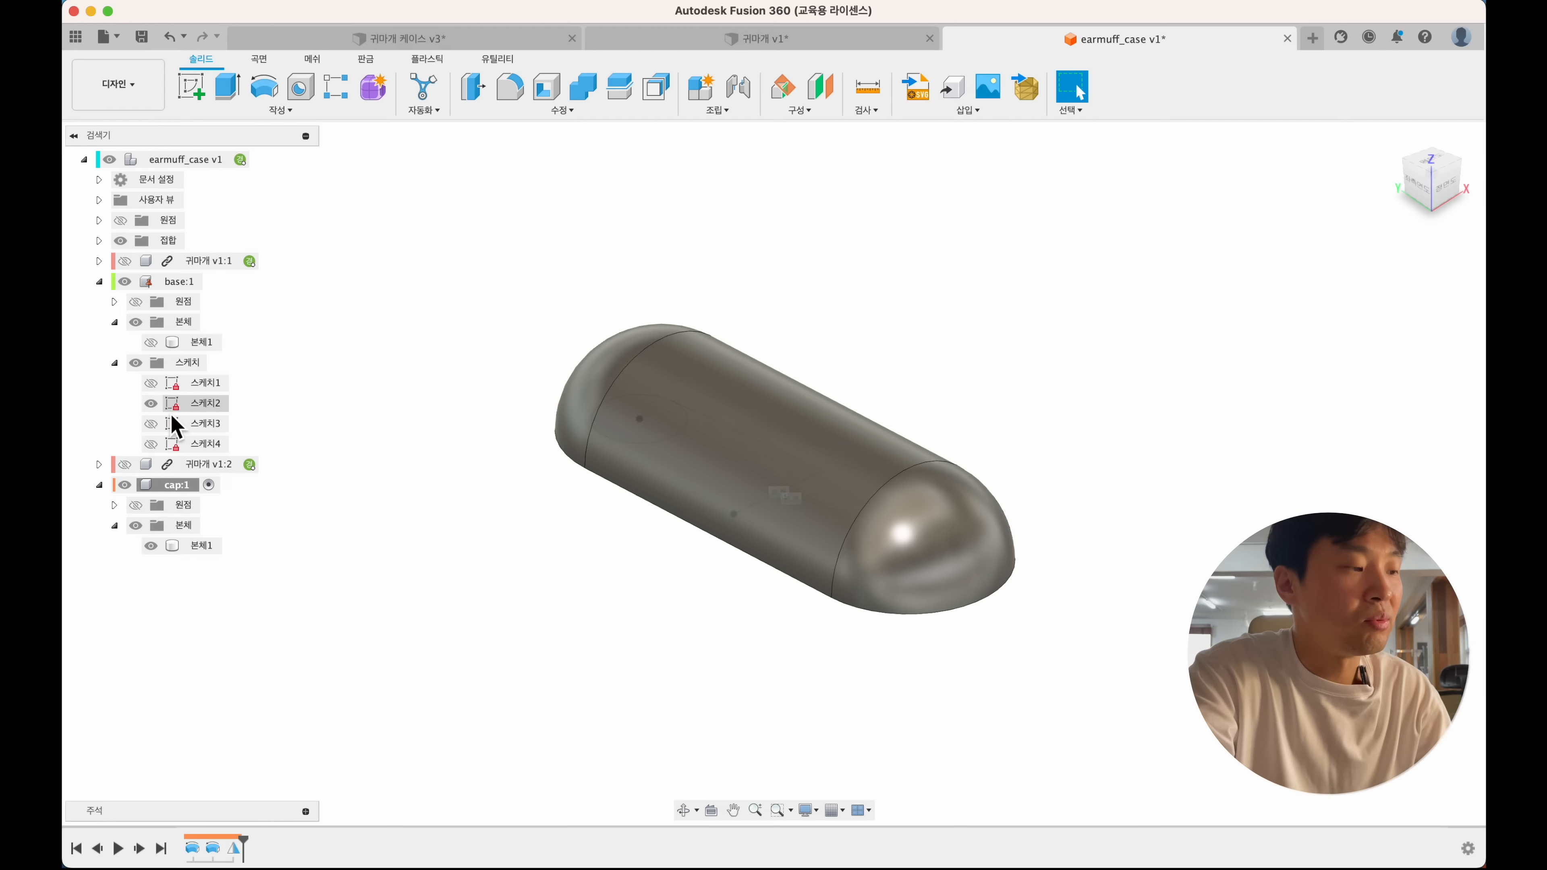
{"action": "left_click", "coordinate": [157, 404]}
{"action": "left_click", "coordinate": [157, 404]}
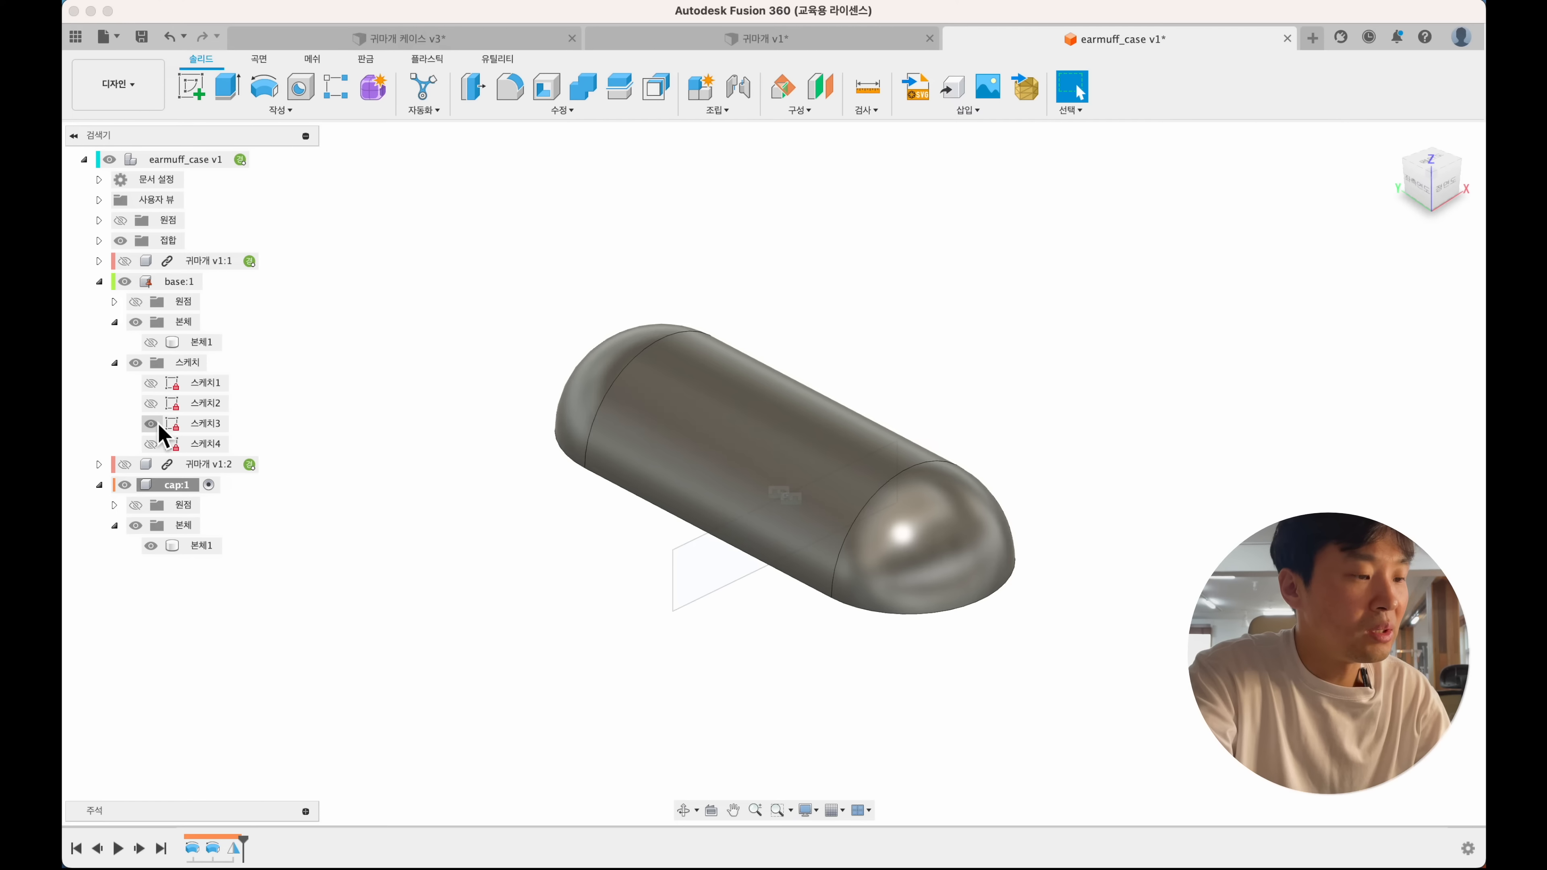
{"action": "middle_click_drag", "start_coordinate": [587, 499], "coordinate": [583, 494], "text": "shift"}
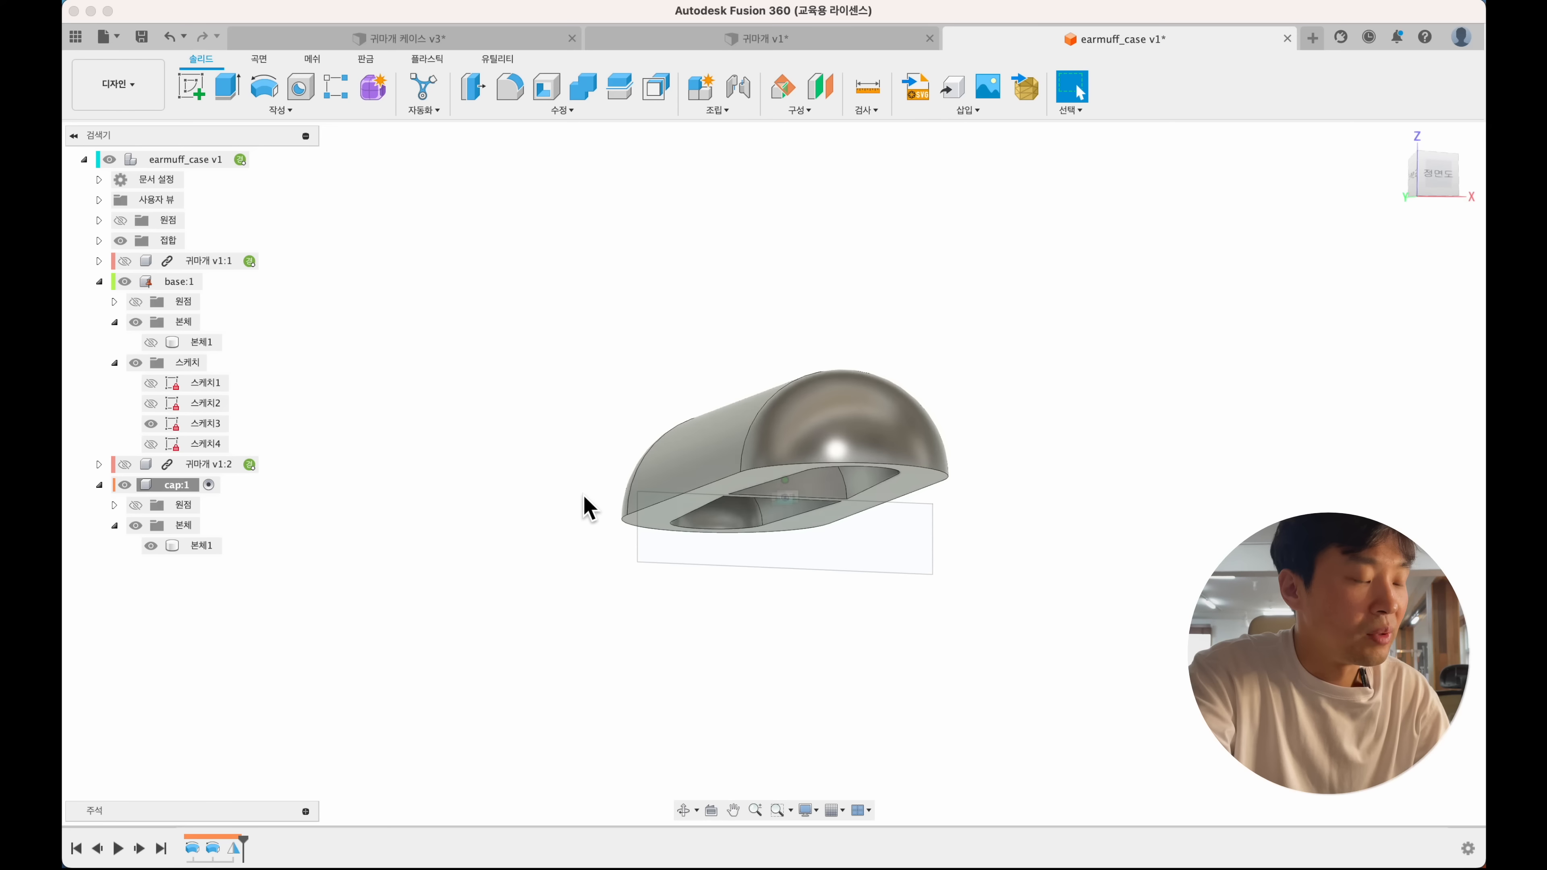
{"action": "double_click", "coordinate": [206, 427]}
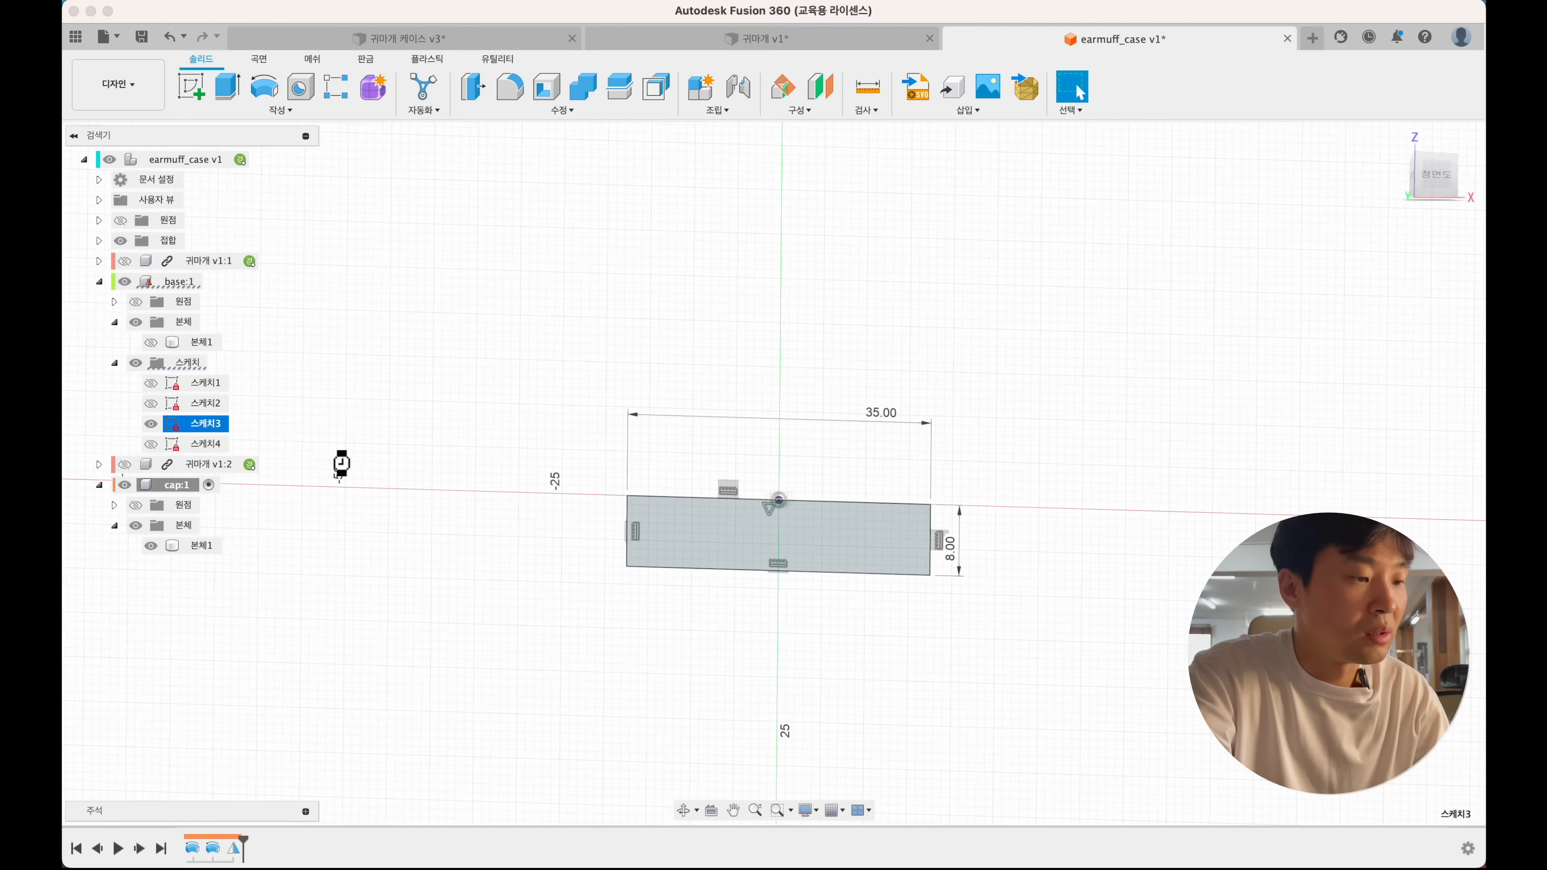
- Draw a rectangle about 24 by 4.4 mm above the existing one and constrain its lower edge's midpoint to the origin
{"action": "left_click", "coordinate": [227, 86]}
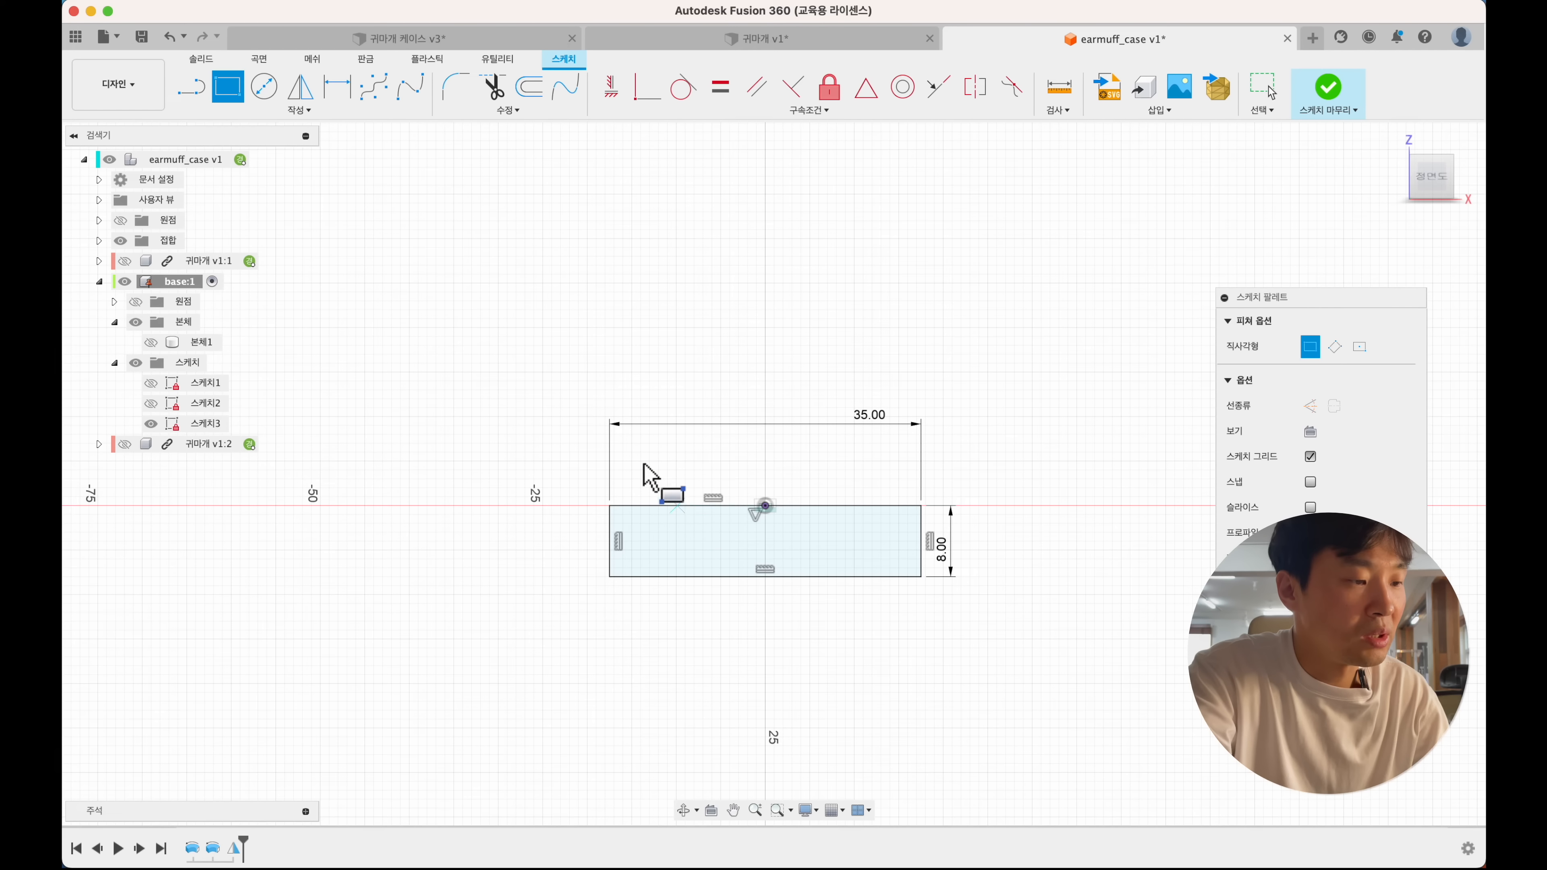
{"action": "left_click", "coordinate": [627, 452]}
{"action": "left_click", "coordinate": [843, 491]}
{"action": "key", "text": "Escape"}
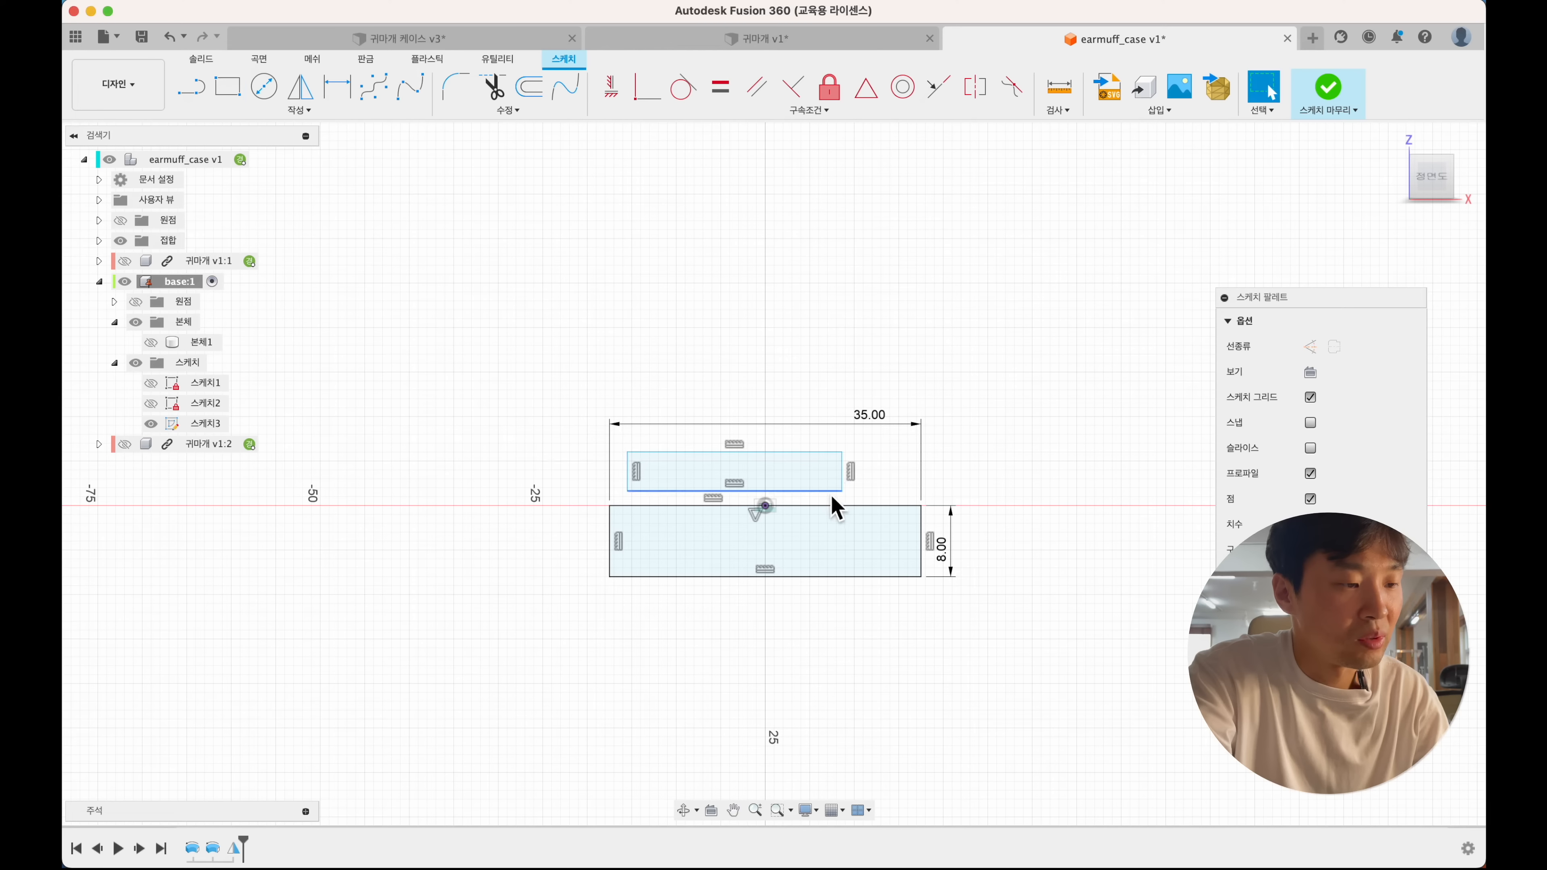
{"action": "left_click", "coordinate": [830, 491]}
{"action": "left_click", "coordinate": [866, 87]}
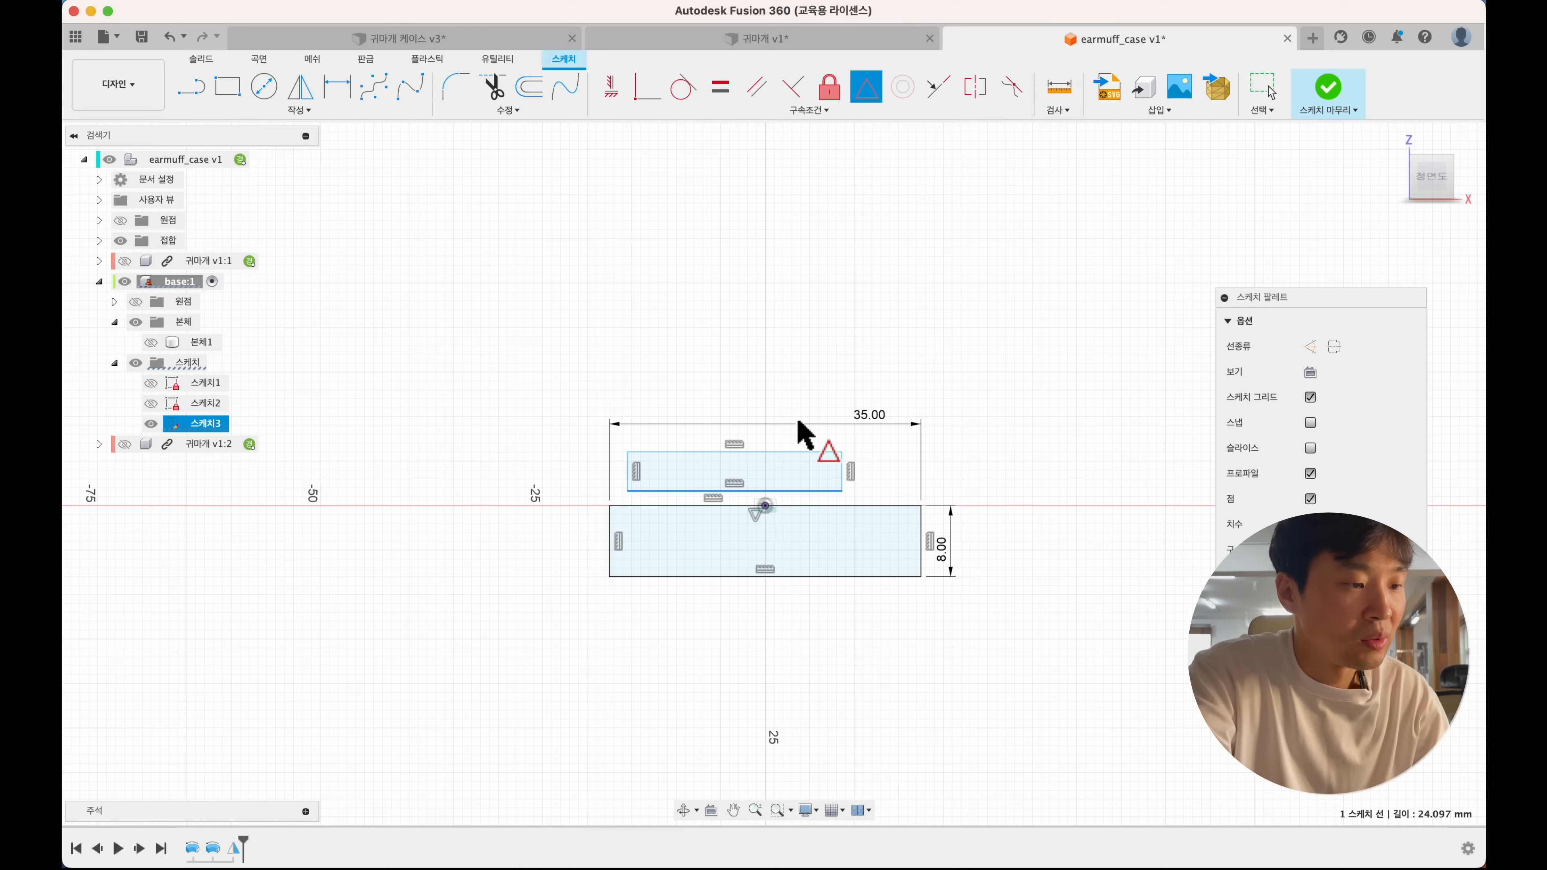
{"action": "left_click", "coordinate": [765, 505]}
{"action": "key", "text": "Escape"}
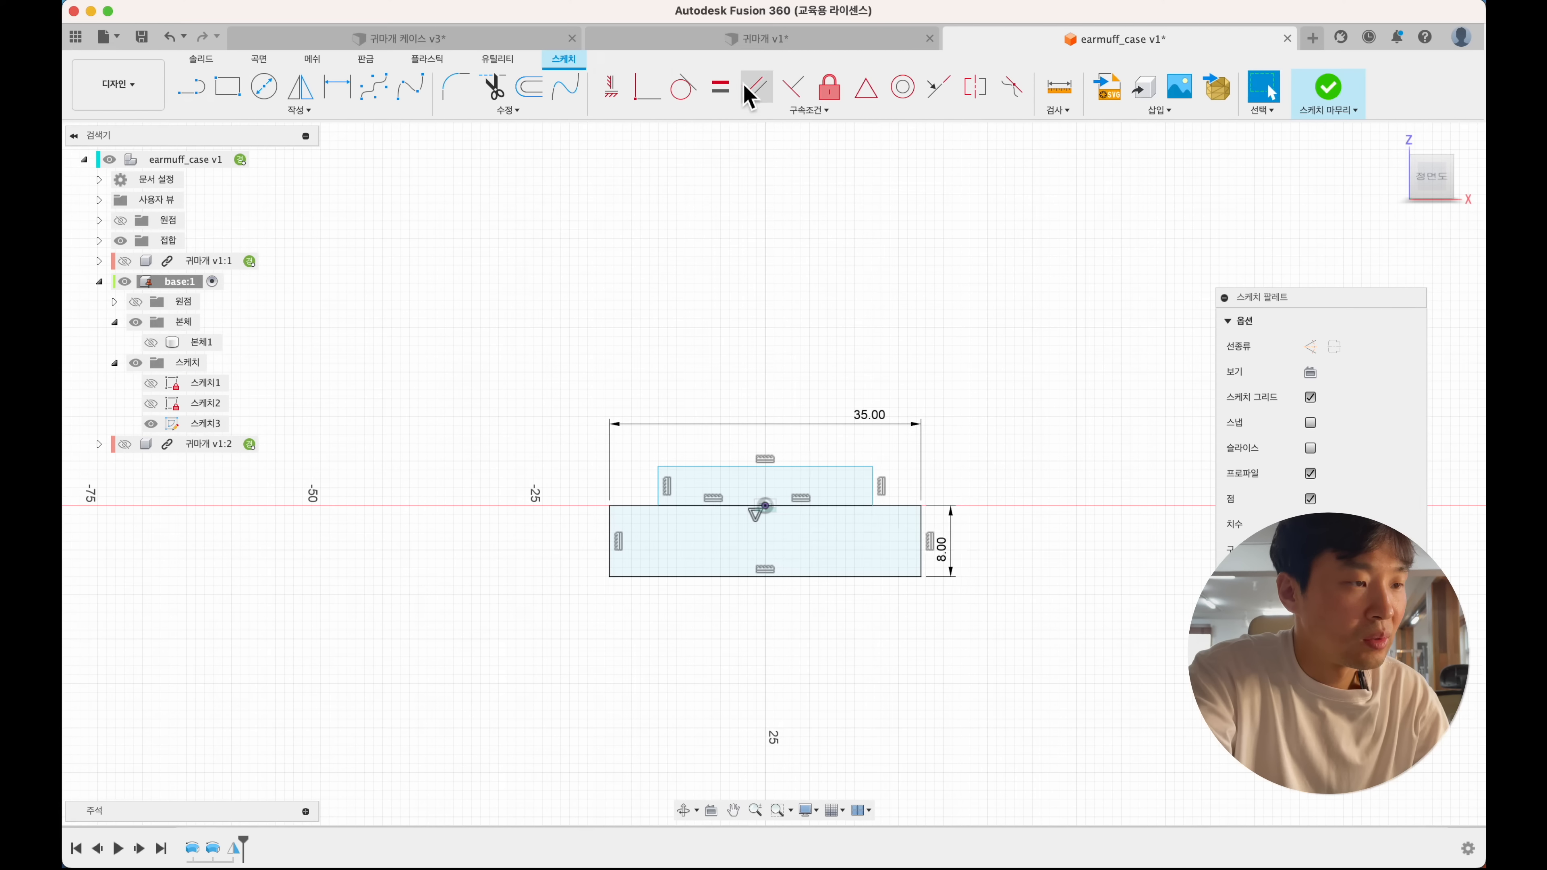
- Make the upper rectangle's width and height equal to those of the lower rectangle, and finish the sketch
{"action": "left_click", "coordinate": [731, 95]}
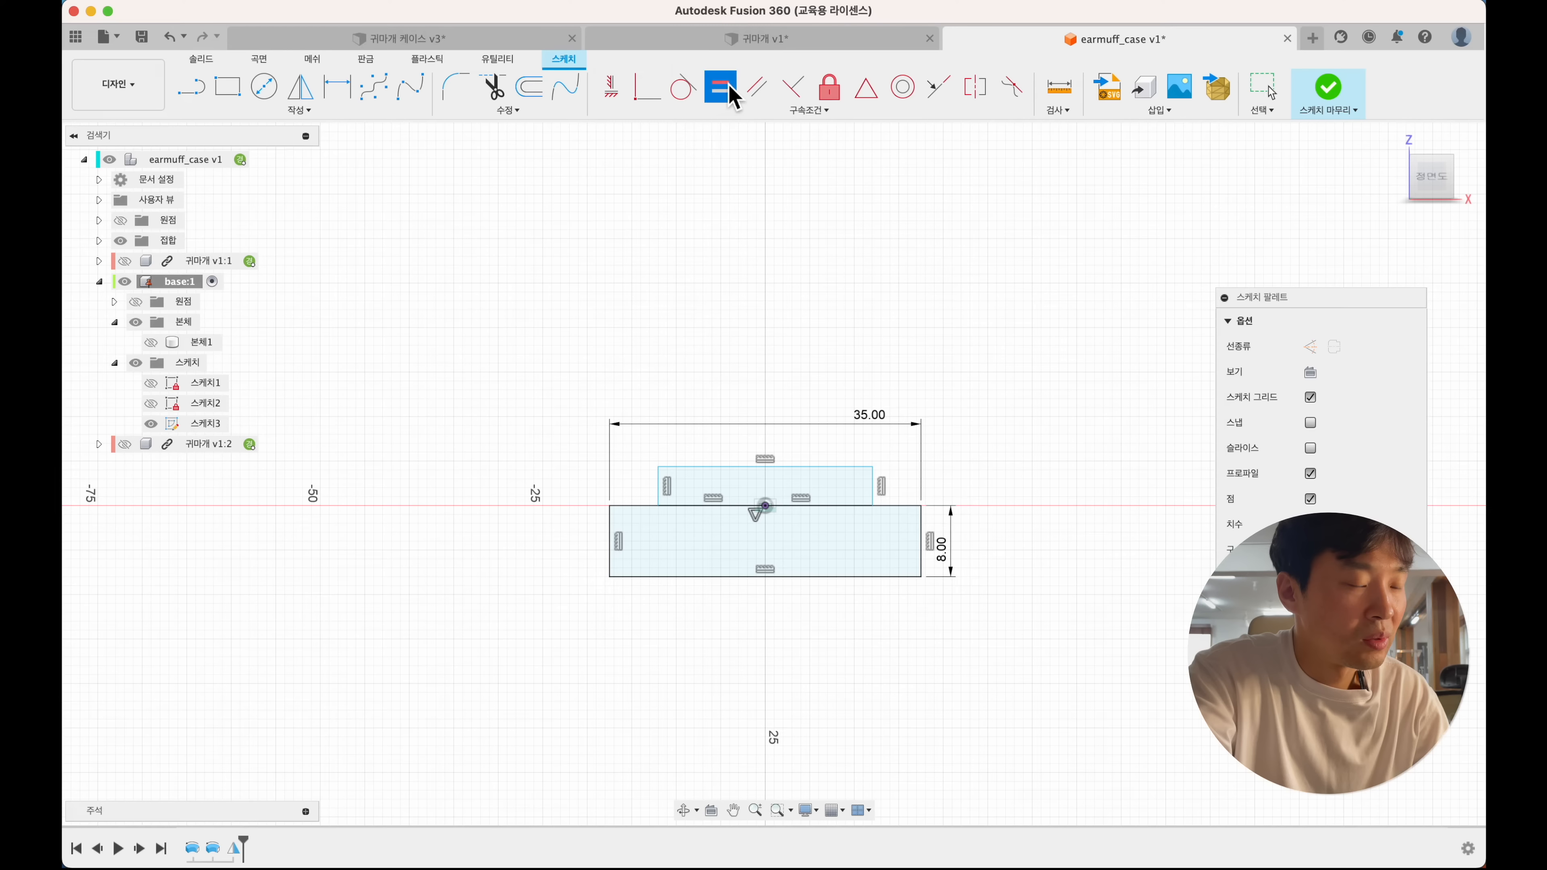
{"action": "left_click", "coordinate": [894, 506]}
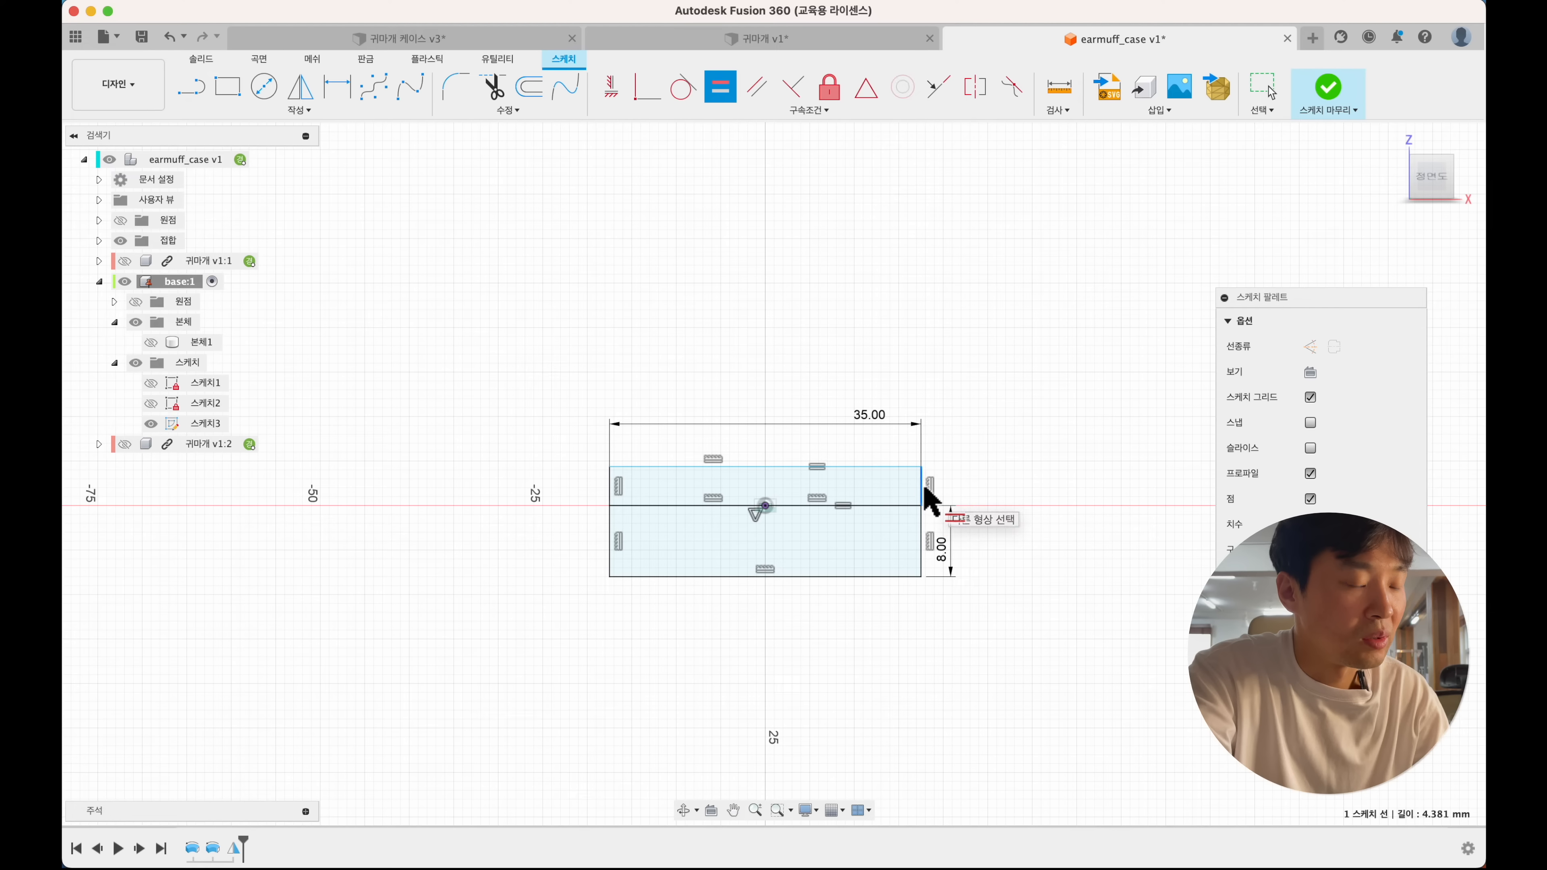
{"action": "left_click", "coordinate": [923, 536]}
{"action": "key", "text": "Escape"}
{"action": "left_click", "coordinate": [1349, 92]}
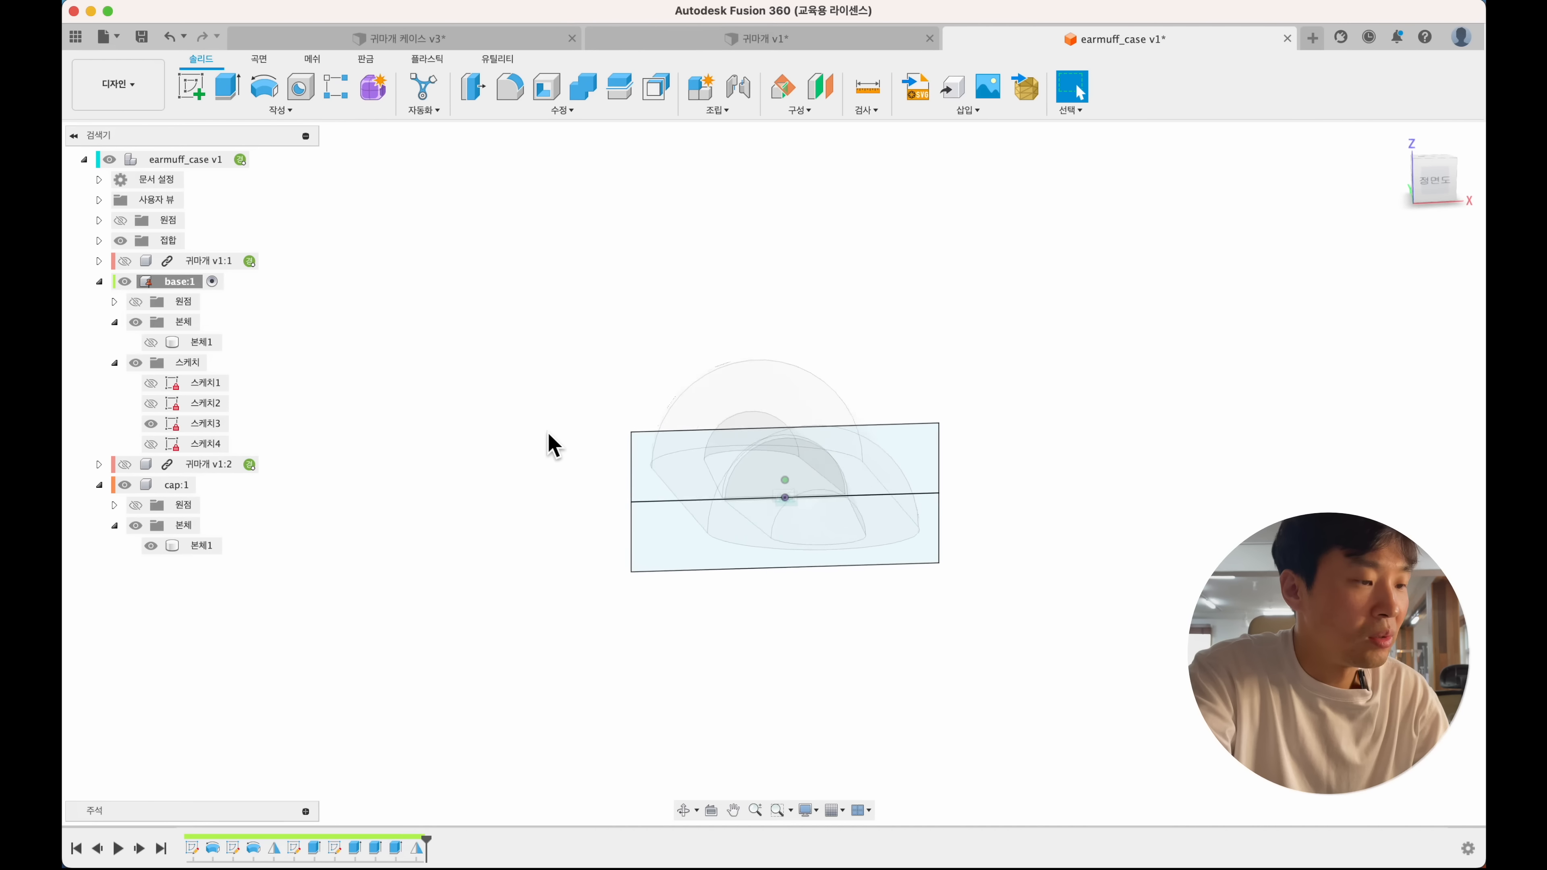
- Activate the cap component and extrude the upper rectangle of 스케치3 symmetrically by 37.58 mm, using the intersect operation on the cap
{"action": "key", "text": "e"}
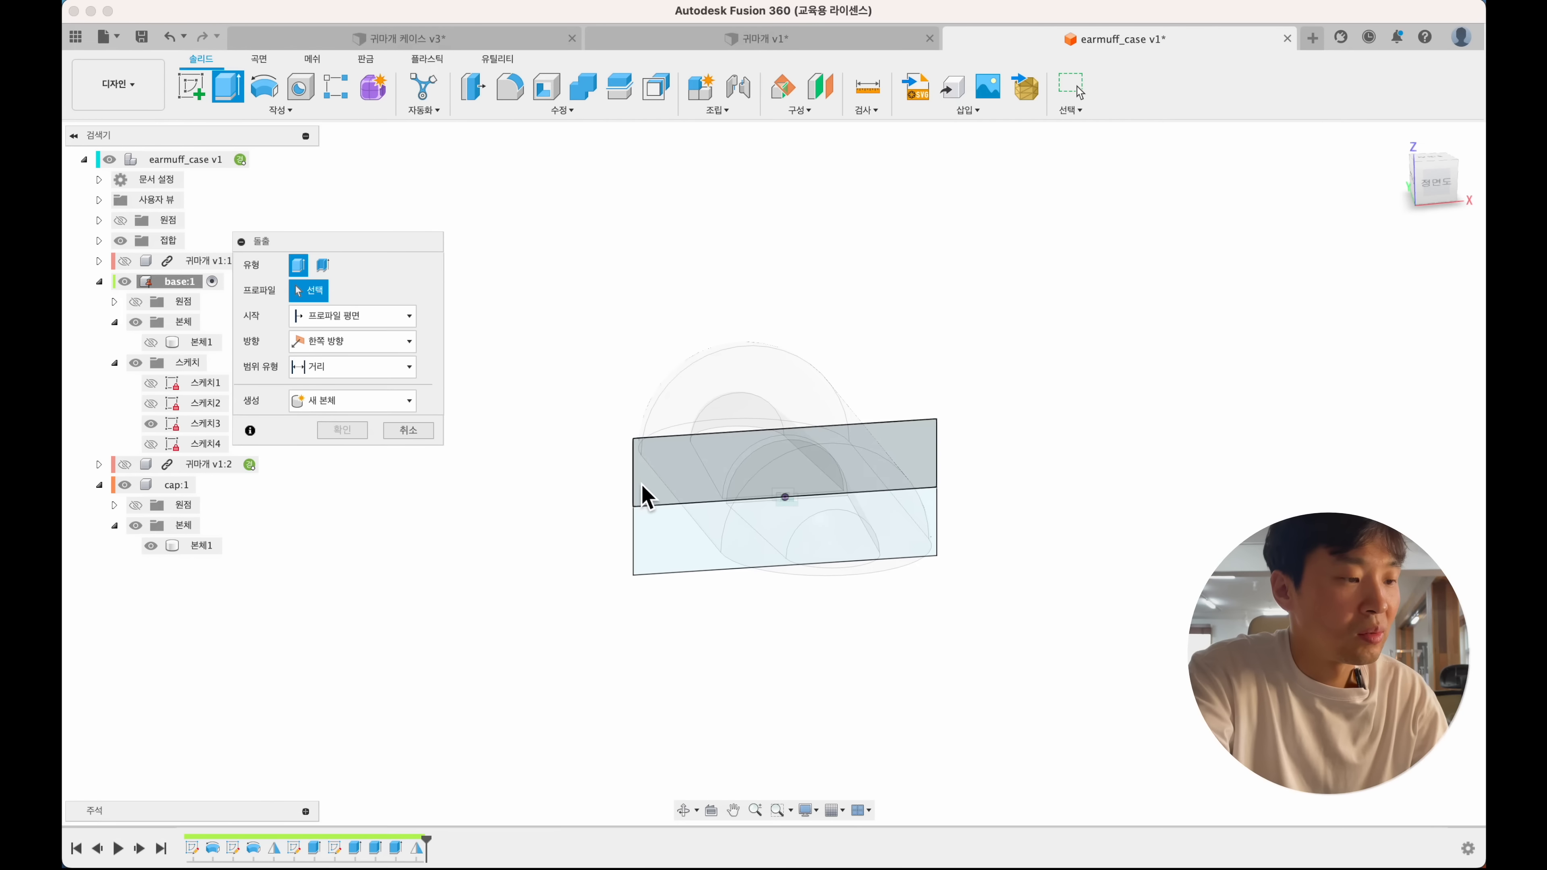
{"action": "left_click", "coordinate": [640, 483]}
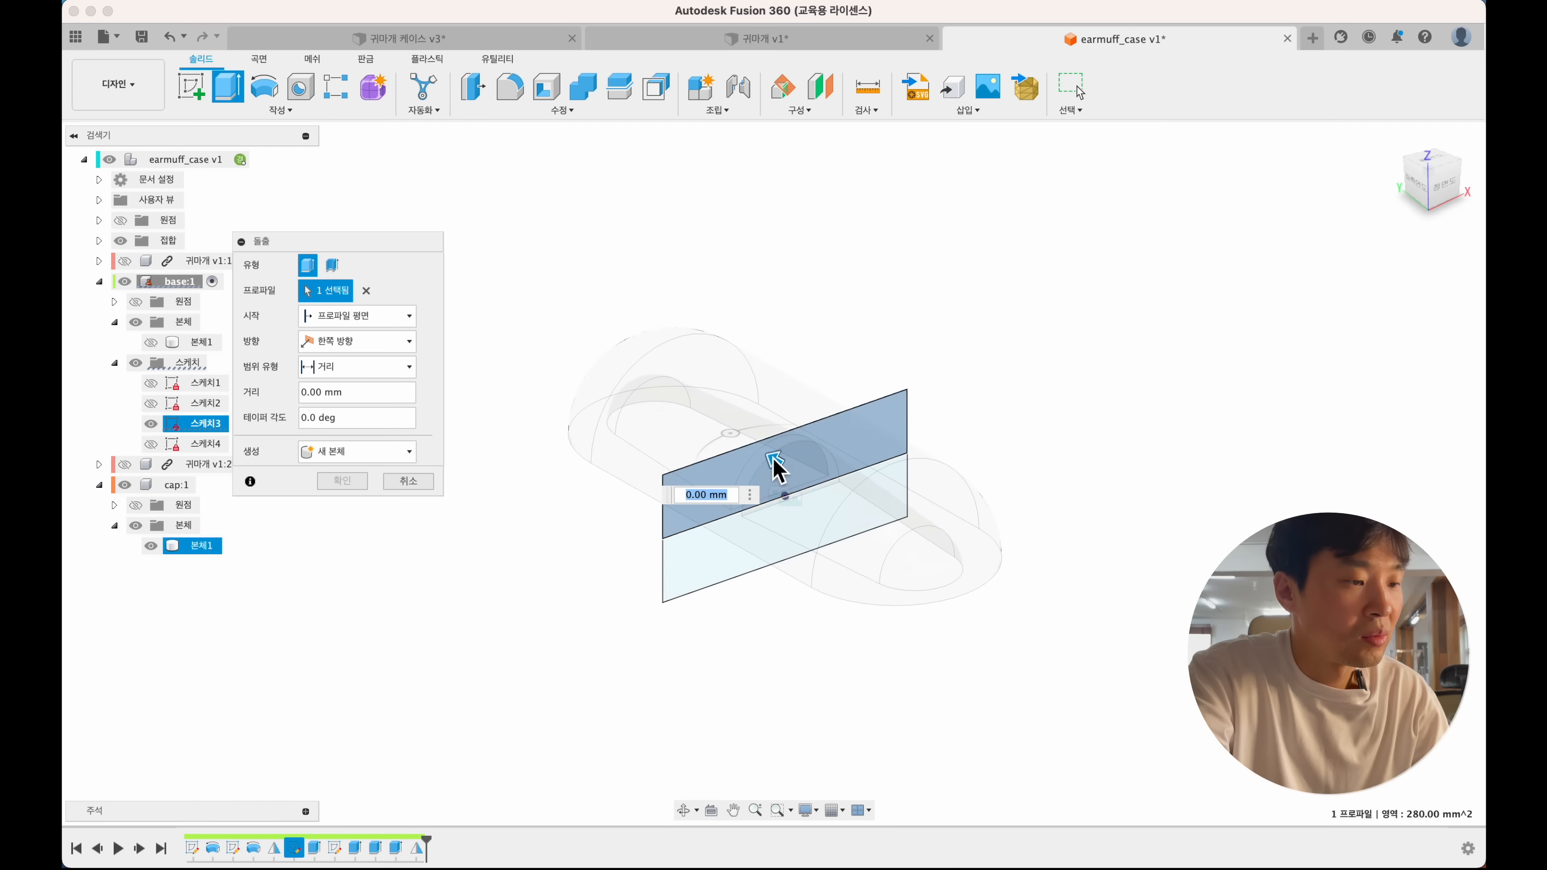
{"action": "left_click_drag", "start_coordinate": [773, 458], "coordinate": [603, 364]}
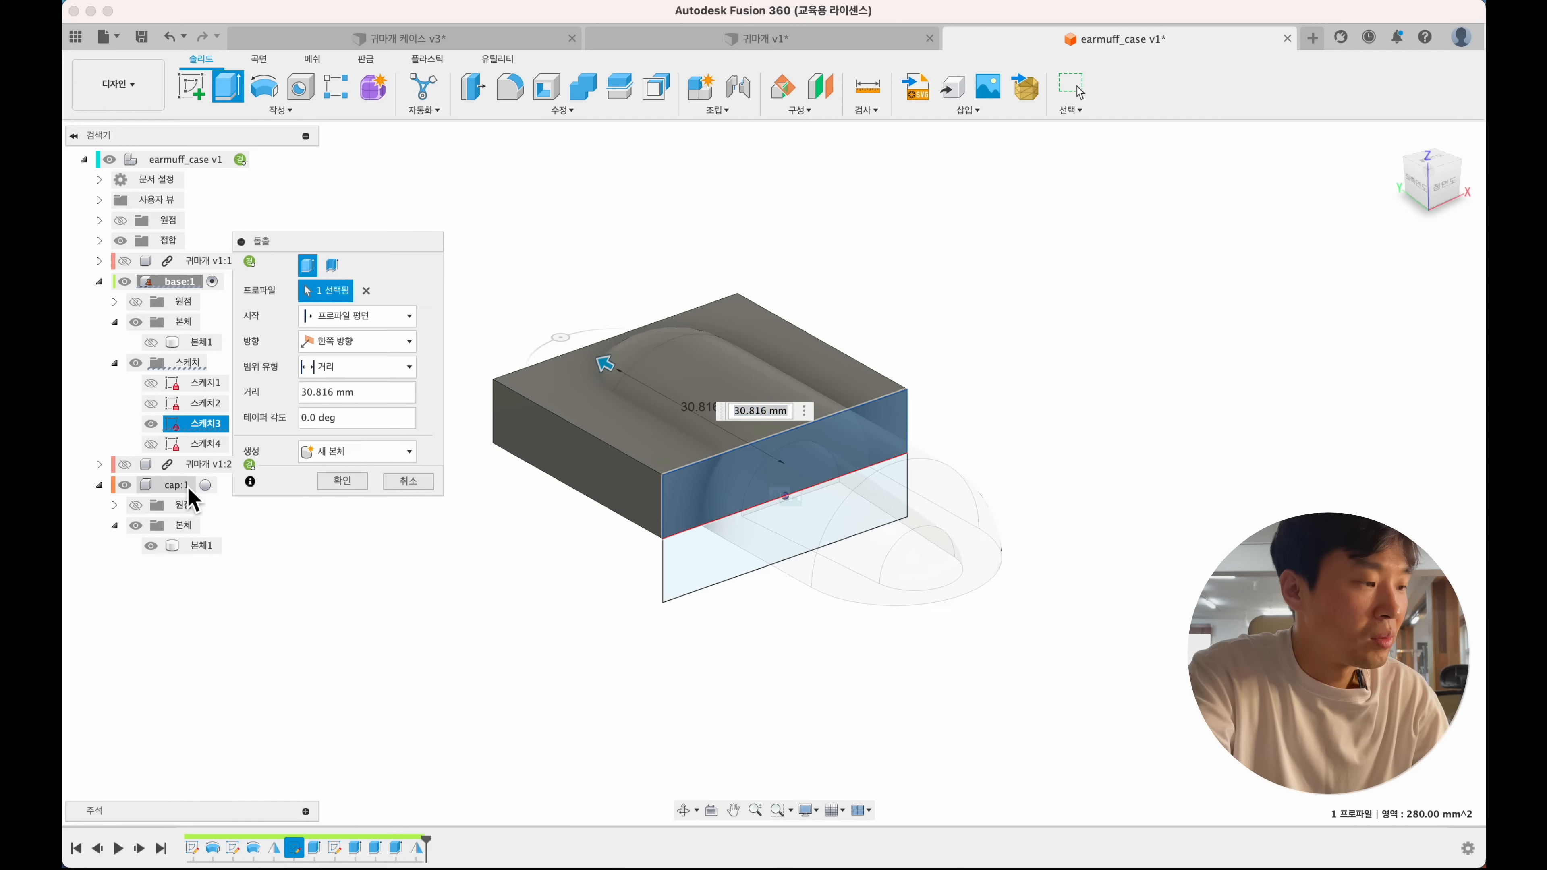
{"action": "left_click", "coordinate": [207, 486]}
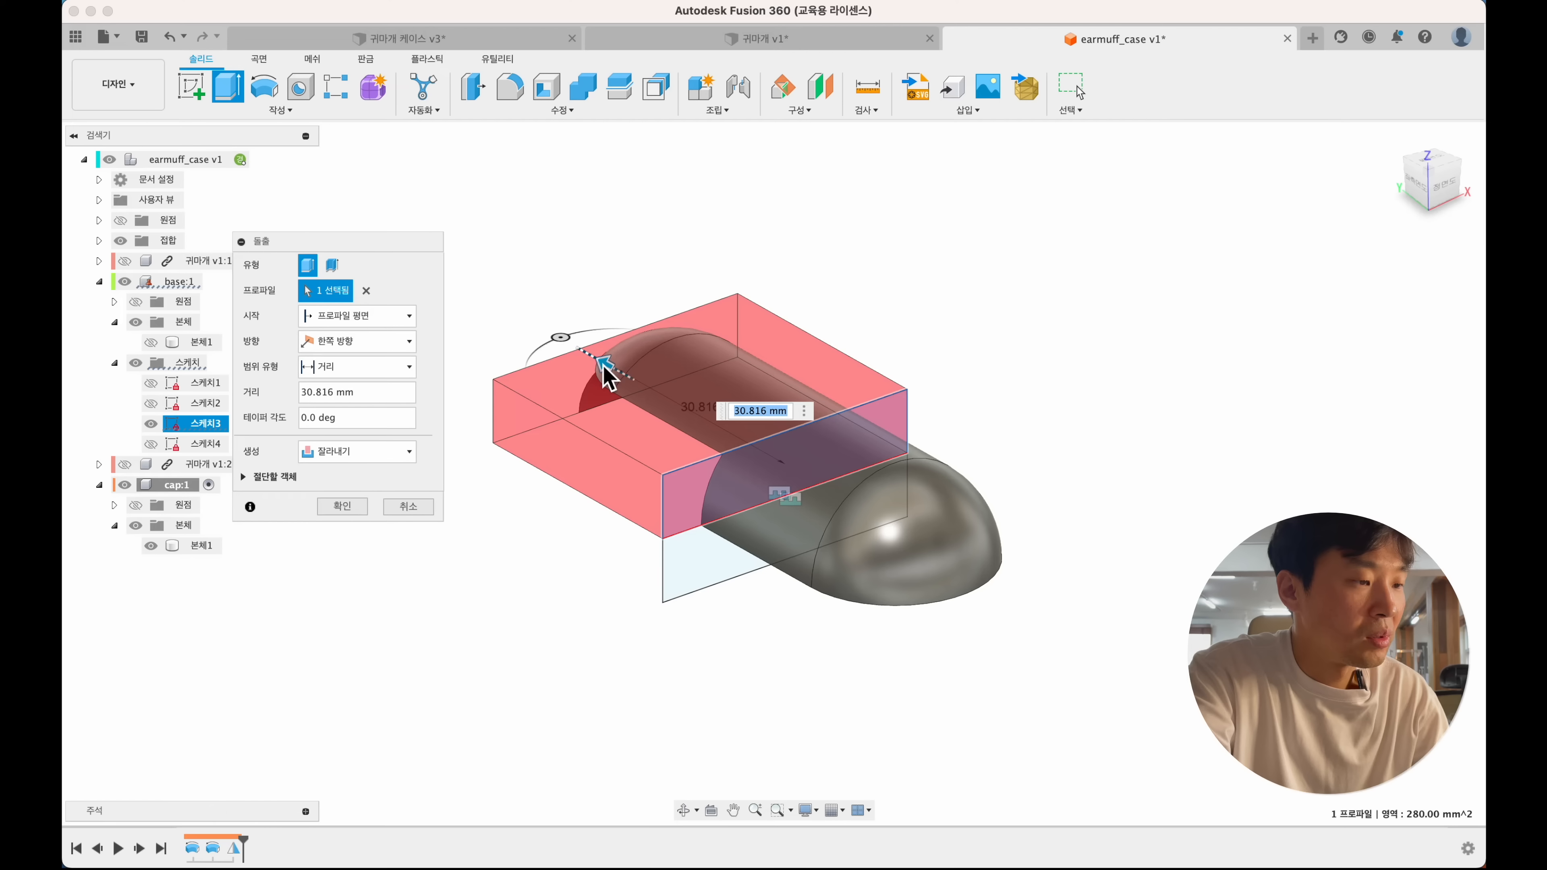
{"action": "left_click_drag", "start_coordinate": [604, 366], "coordinate": [568, 344]}
{"action": "left_click", "coordinate": [405, 347]}
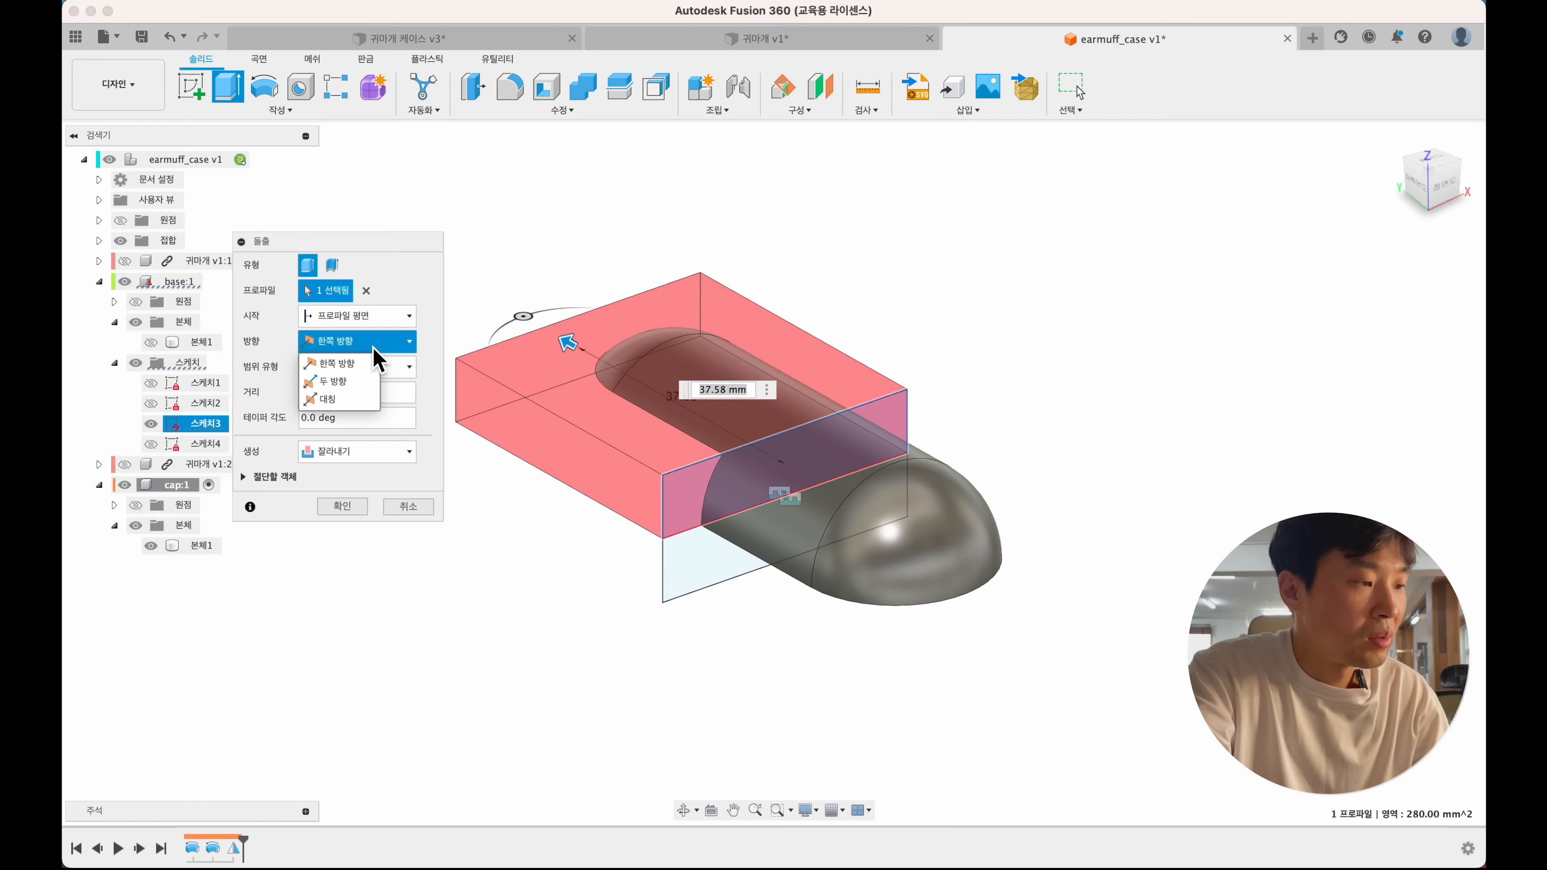
{"action": "left_click", "coordinate": [333, 403]}
{"action": "left_click", "coordinate": [352, 478]}
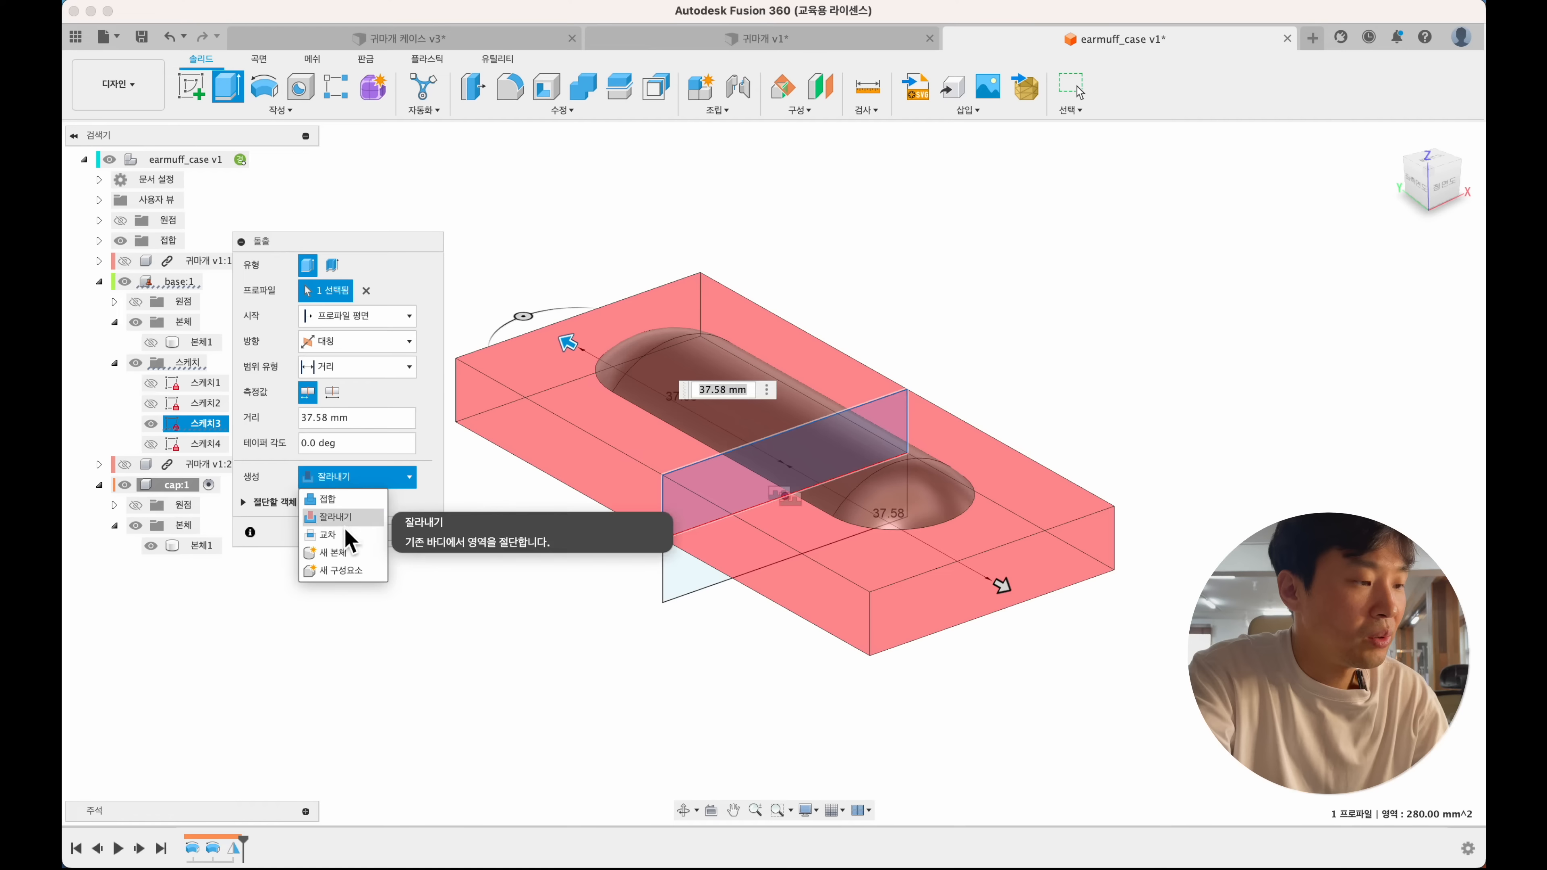
{"action": "left_click", "coordinate": [345, 533]}
{"action": "left_click", "coordinate": [343, 533]}
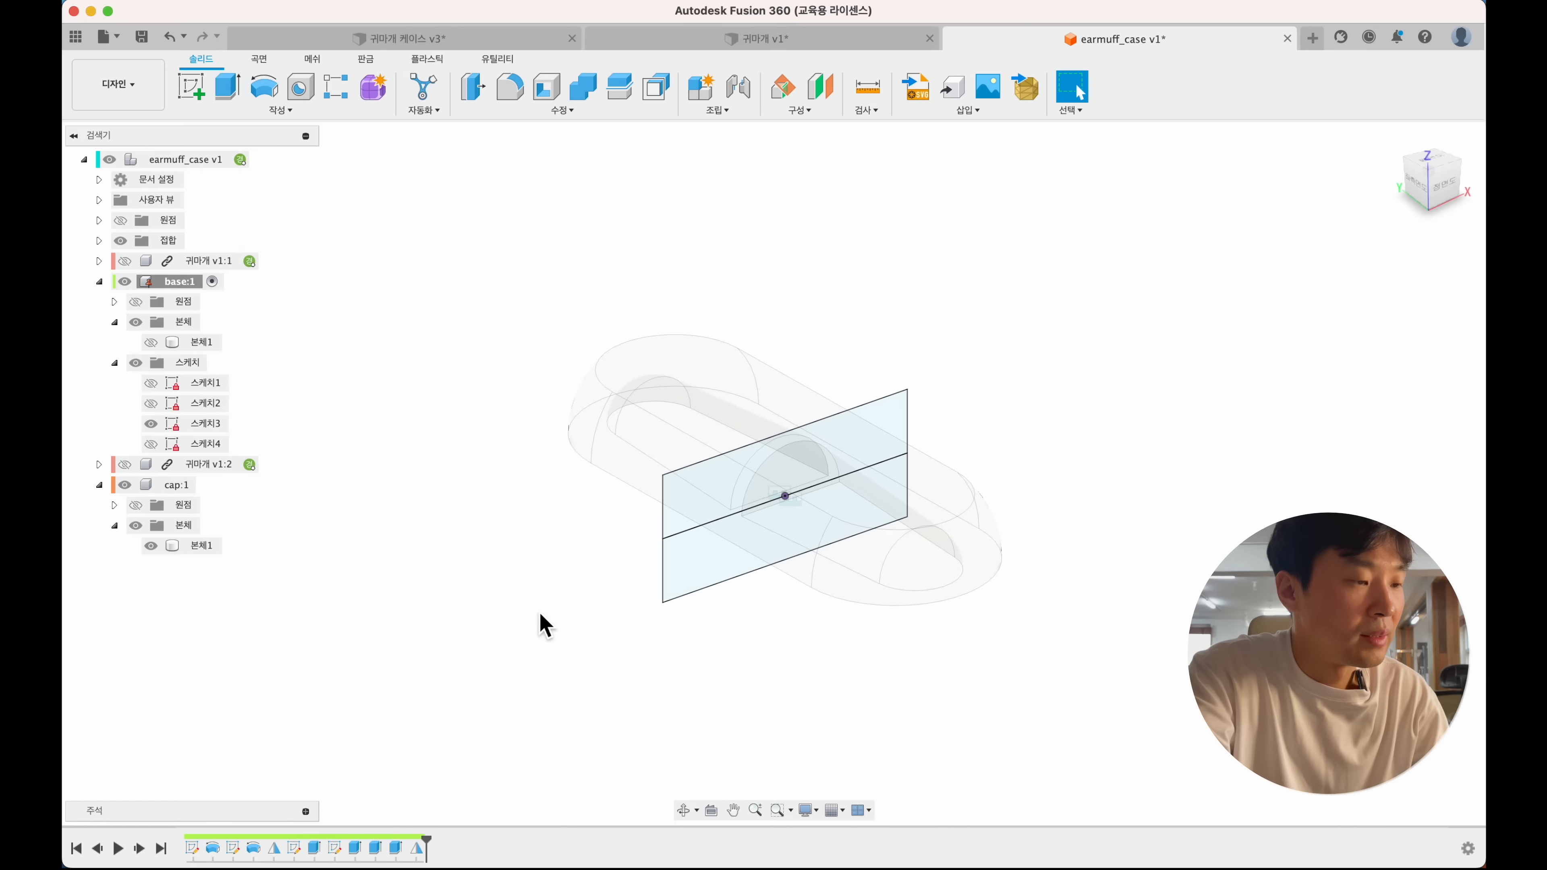
- Show the base body, hide 스케치3 and show 스케치4 with the hinge circles
{"action": "middle_click_drag", "start_coordinate": [545, 619], "coordinate": [541, 614], "text": "shift"}
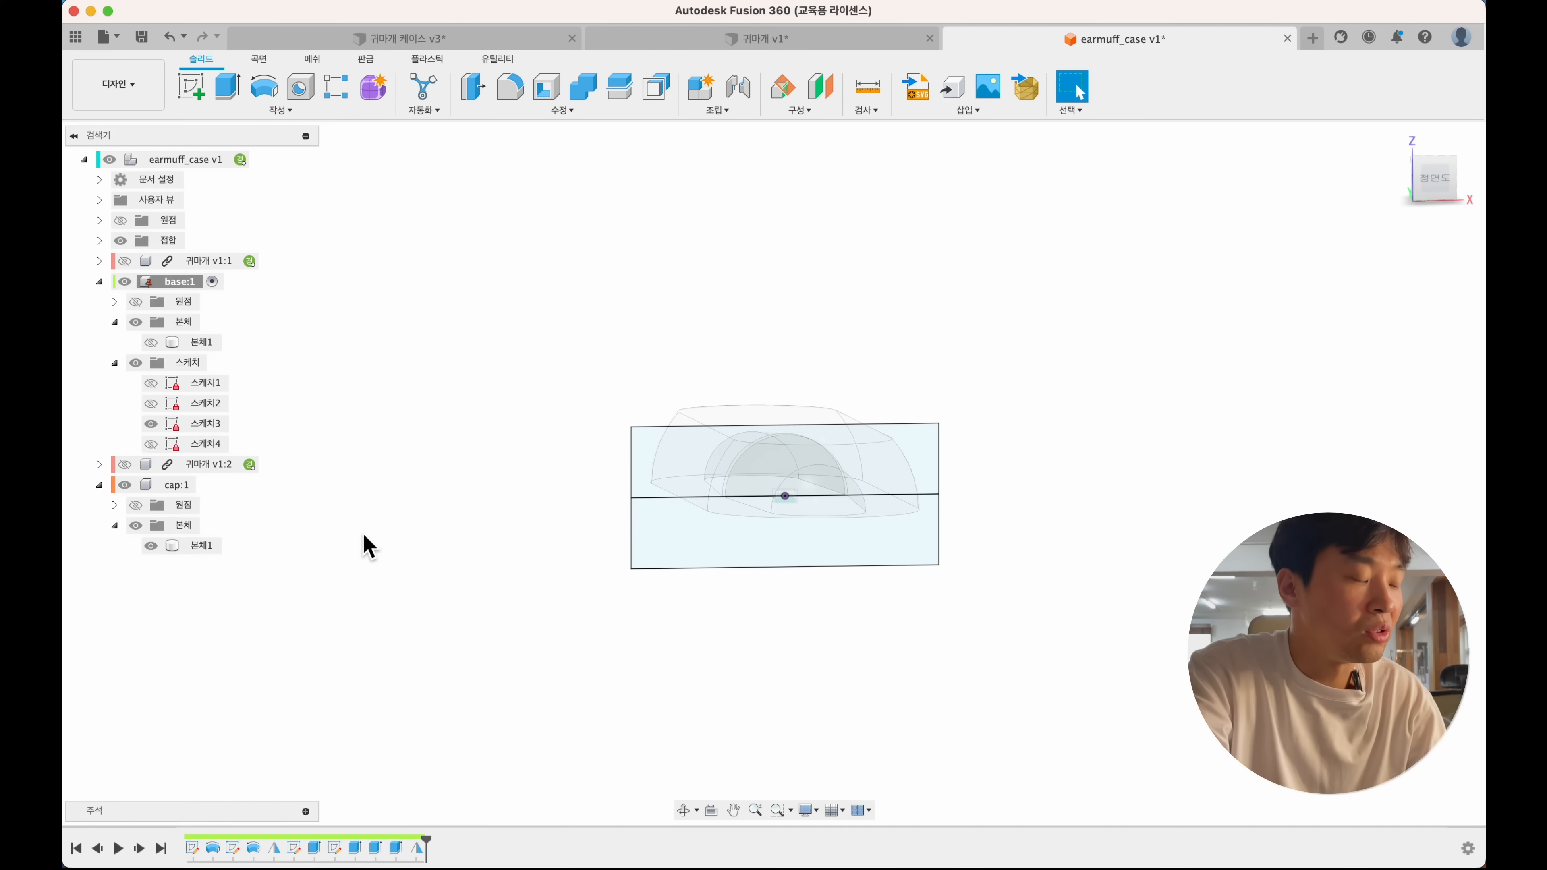
{"action": "left_click", "coordinate": [765, 423]}
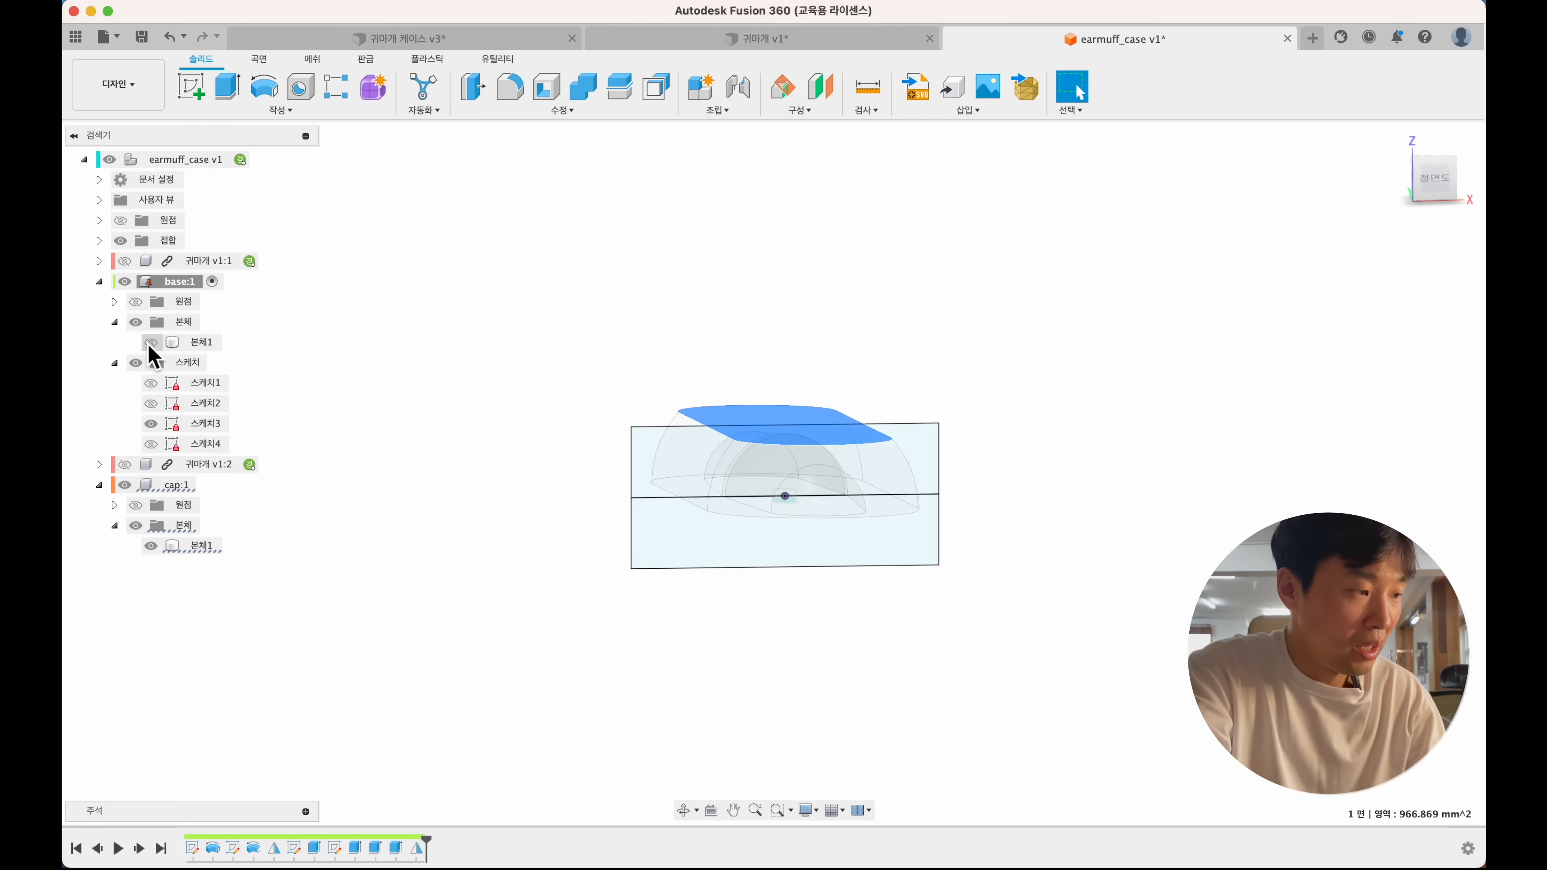
{"action": "left_click", "coordinate": [150, 342]}
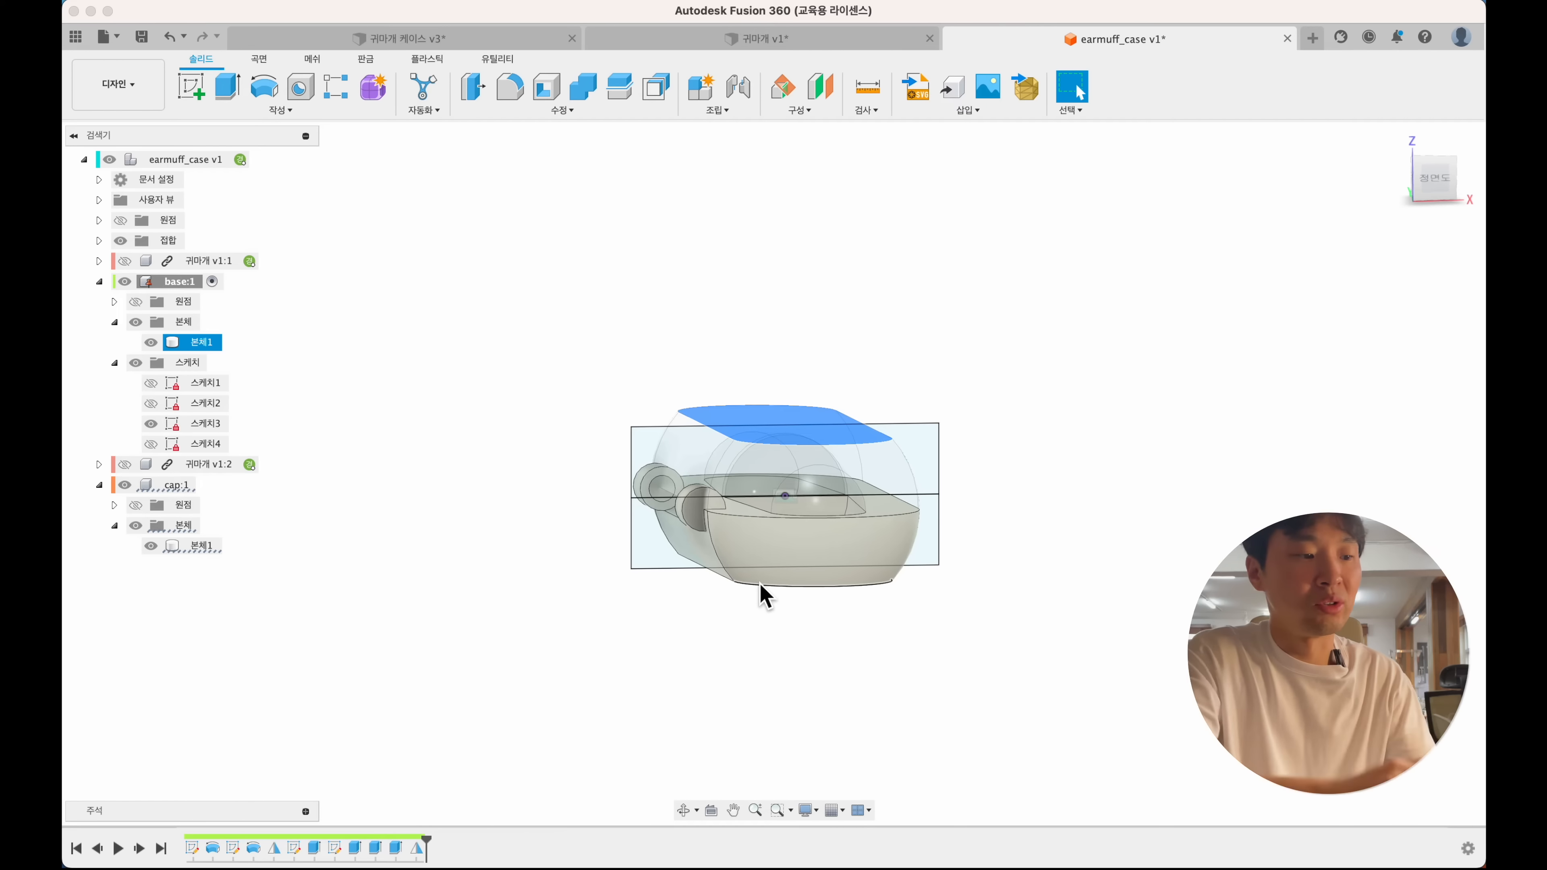
{"action": "key", "text": "Escape"}
{"action": "middle_click_drag", "start_coordinate": [548, 523], "coordinate": [541, 516], "text": "shift"}
{"action": "scroll", "coordinate": [542, 516], "scroll_direction": "up", "scroll_amount": 5}
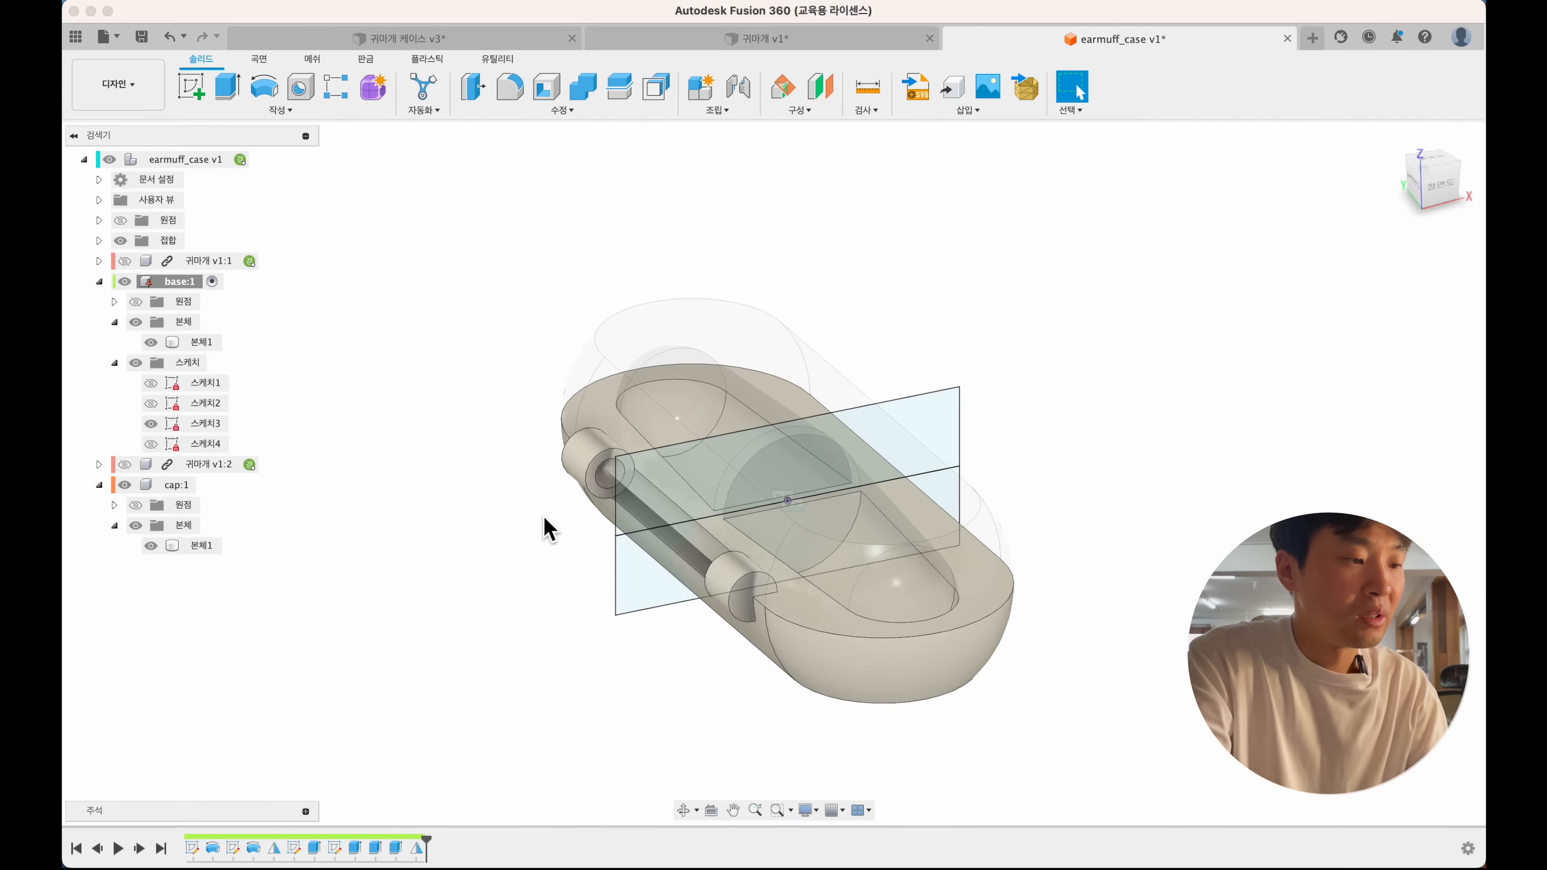
{"action": "left_click", "coordinate": [150, 423]}
{"action": "left_click", "coordinate": [150, 444]}
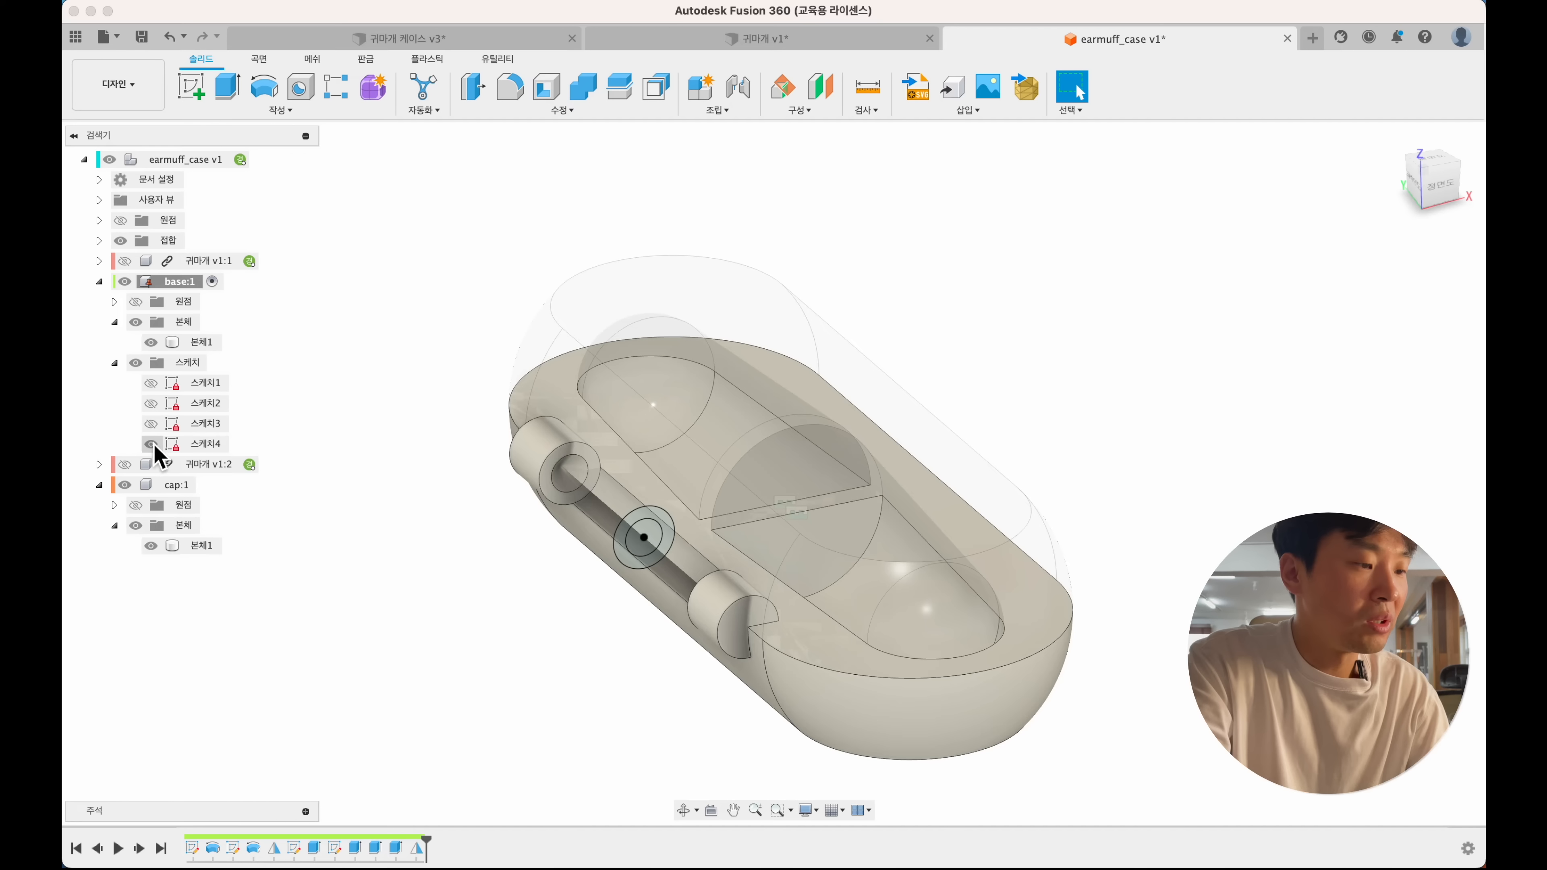
{"action": "scroll", "coordinate": [428, 535], "scroll_direction": "left", "scroll_amount": 2}
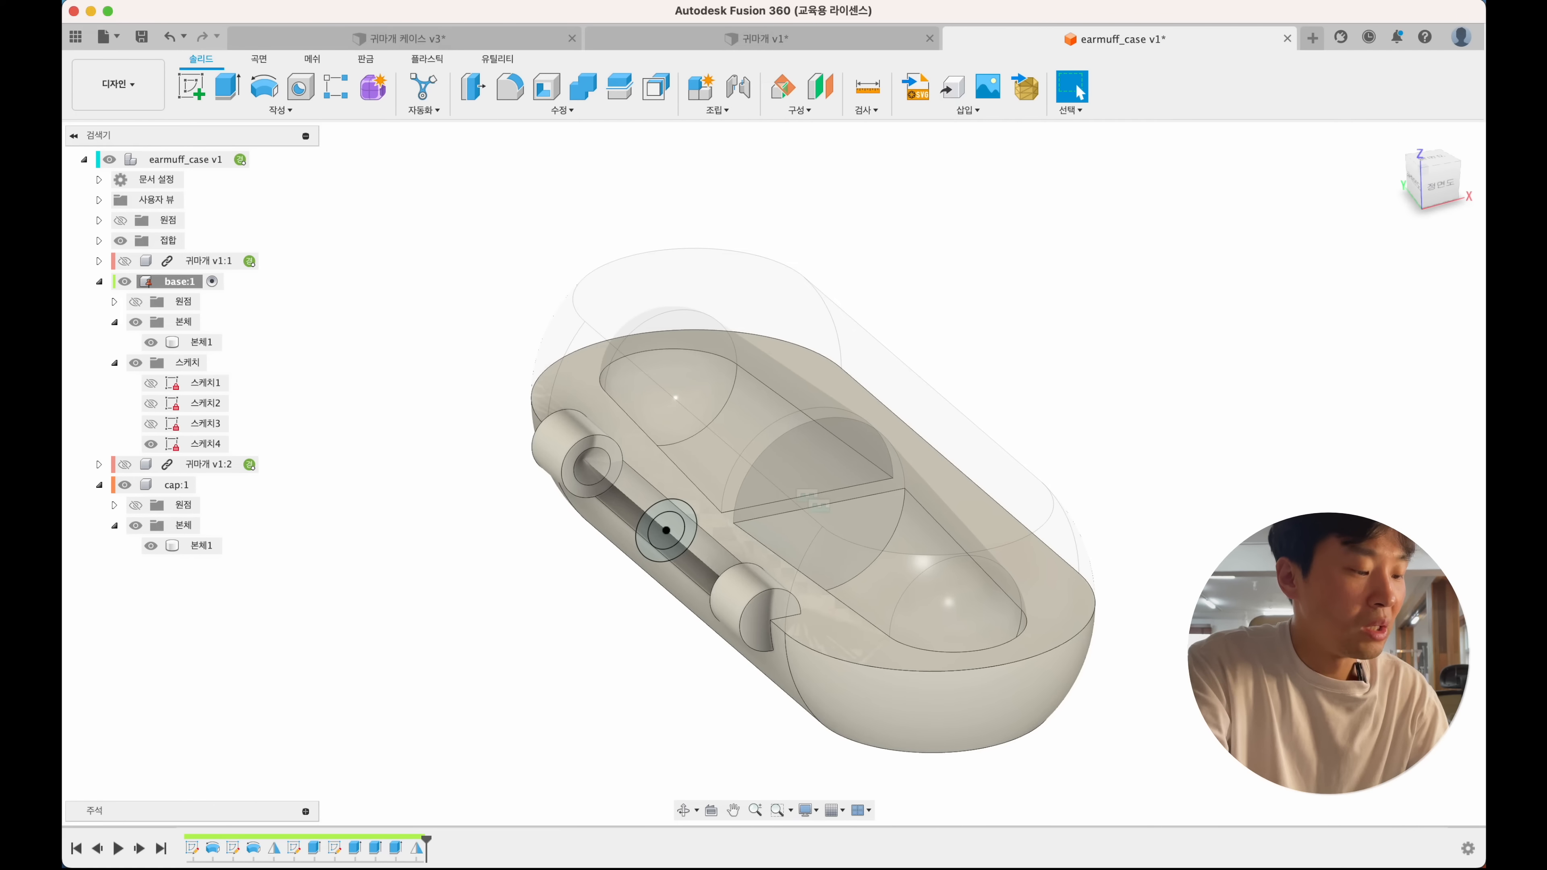
- With the cap active and the base body hidden, cut both 스케치4 hinge circle profiles symmetrically through the cap, 30 mm whole length
{"action": "left_click", "coordinate": [209, 485]}
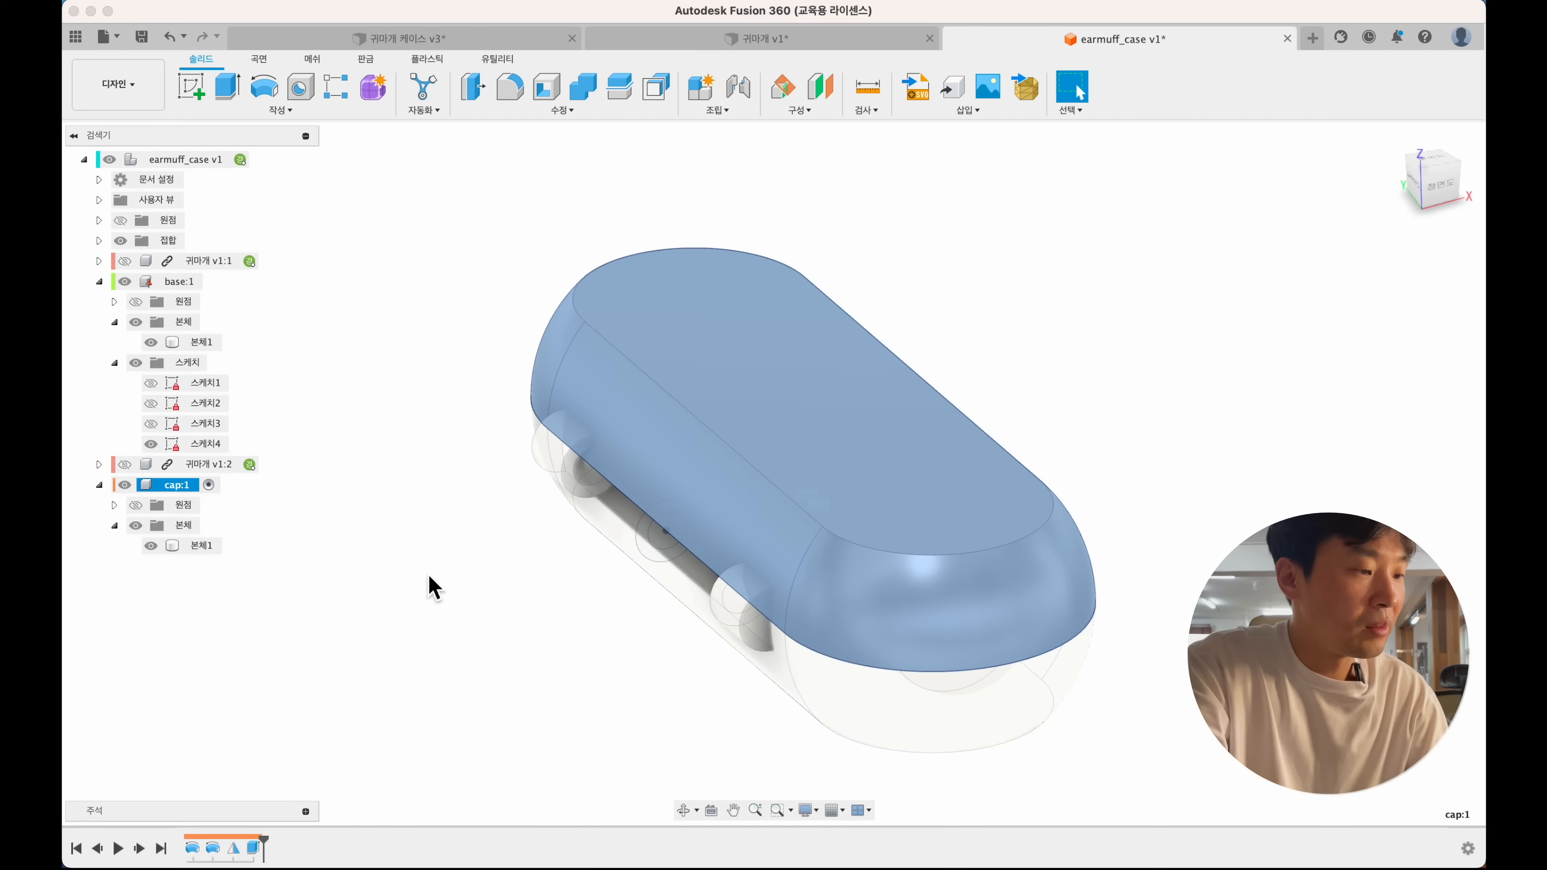
{"action": "left_click", "coordinate": [153, 344]}
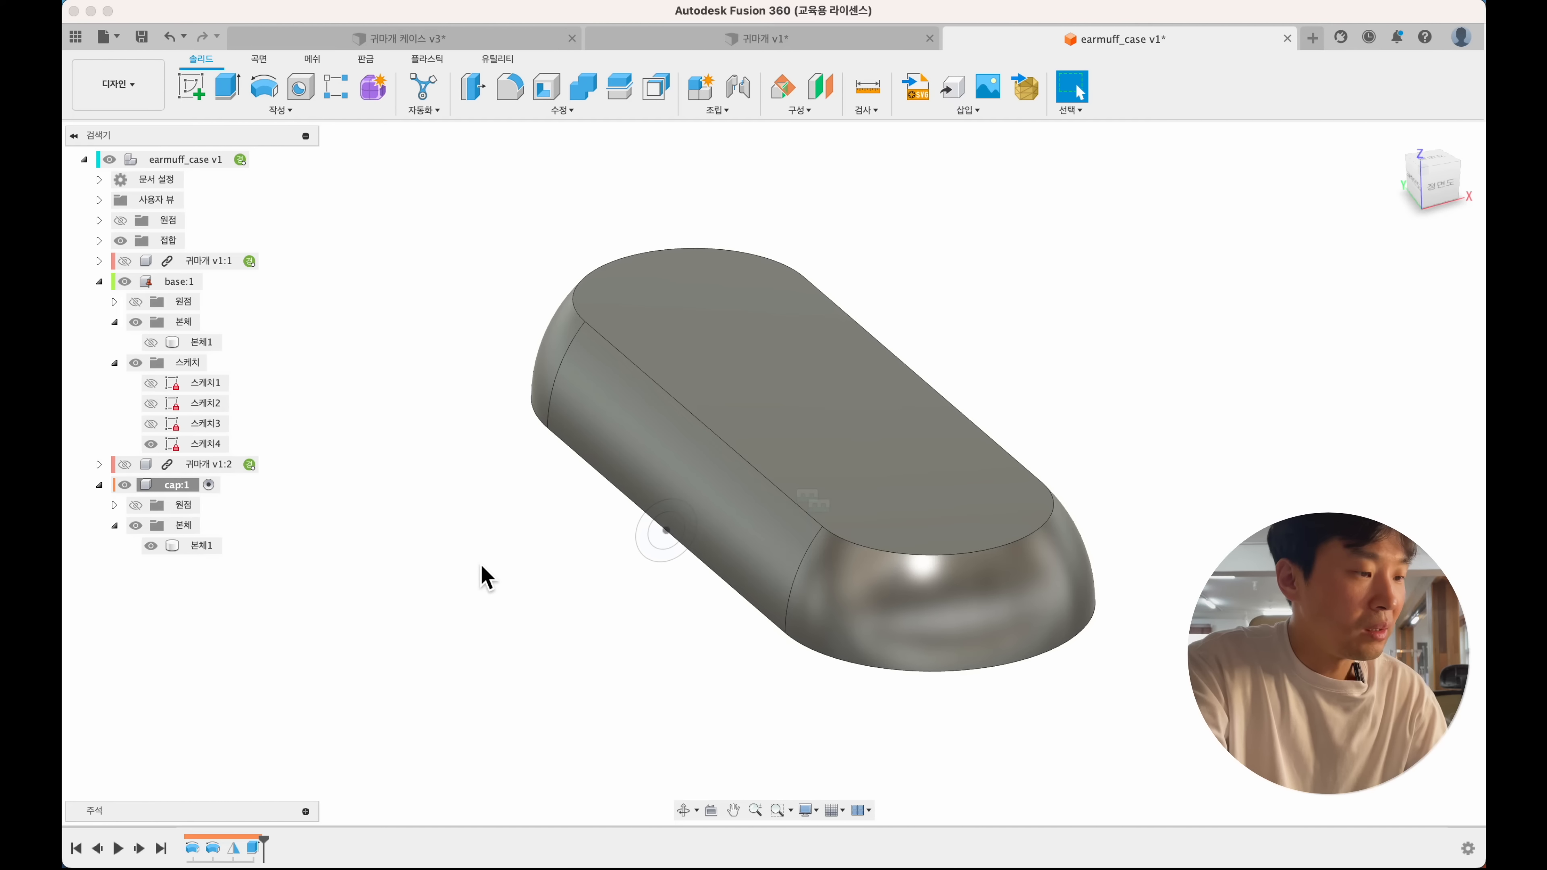
{"action": "key", "text": "e"}
{"action": "left_click", "coordinate": [647, 561]}
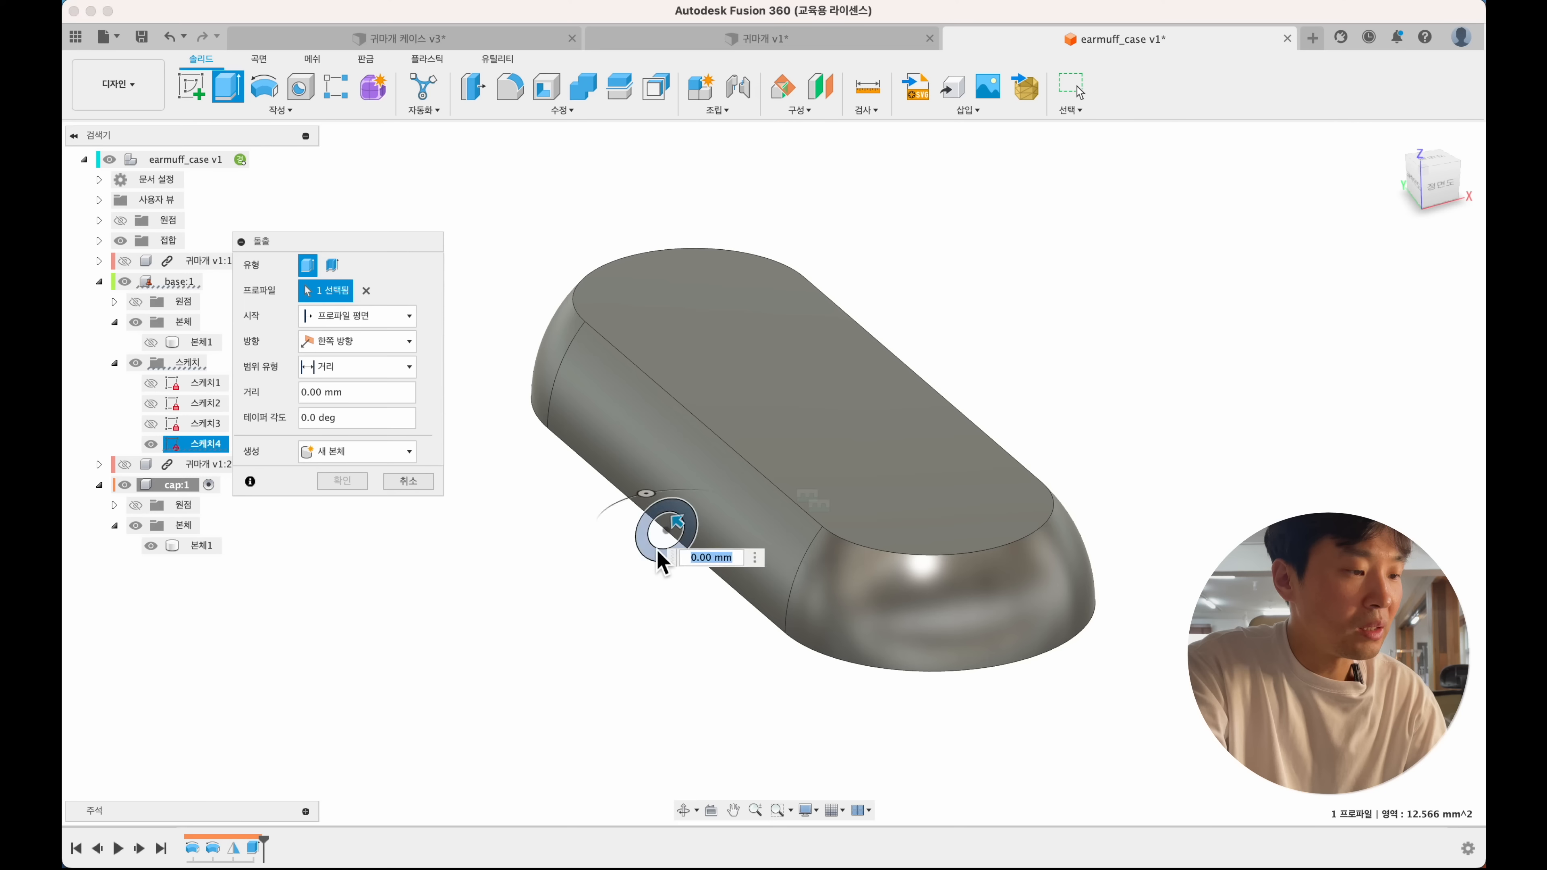
{"action": "left_click", "coordinate": [390, 341]}
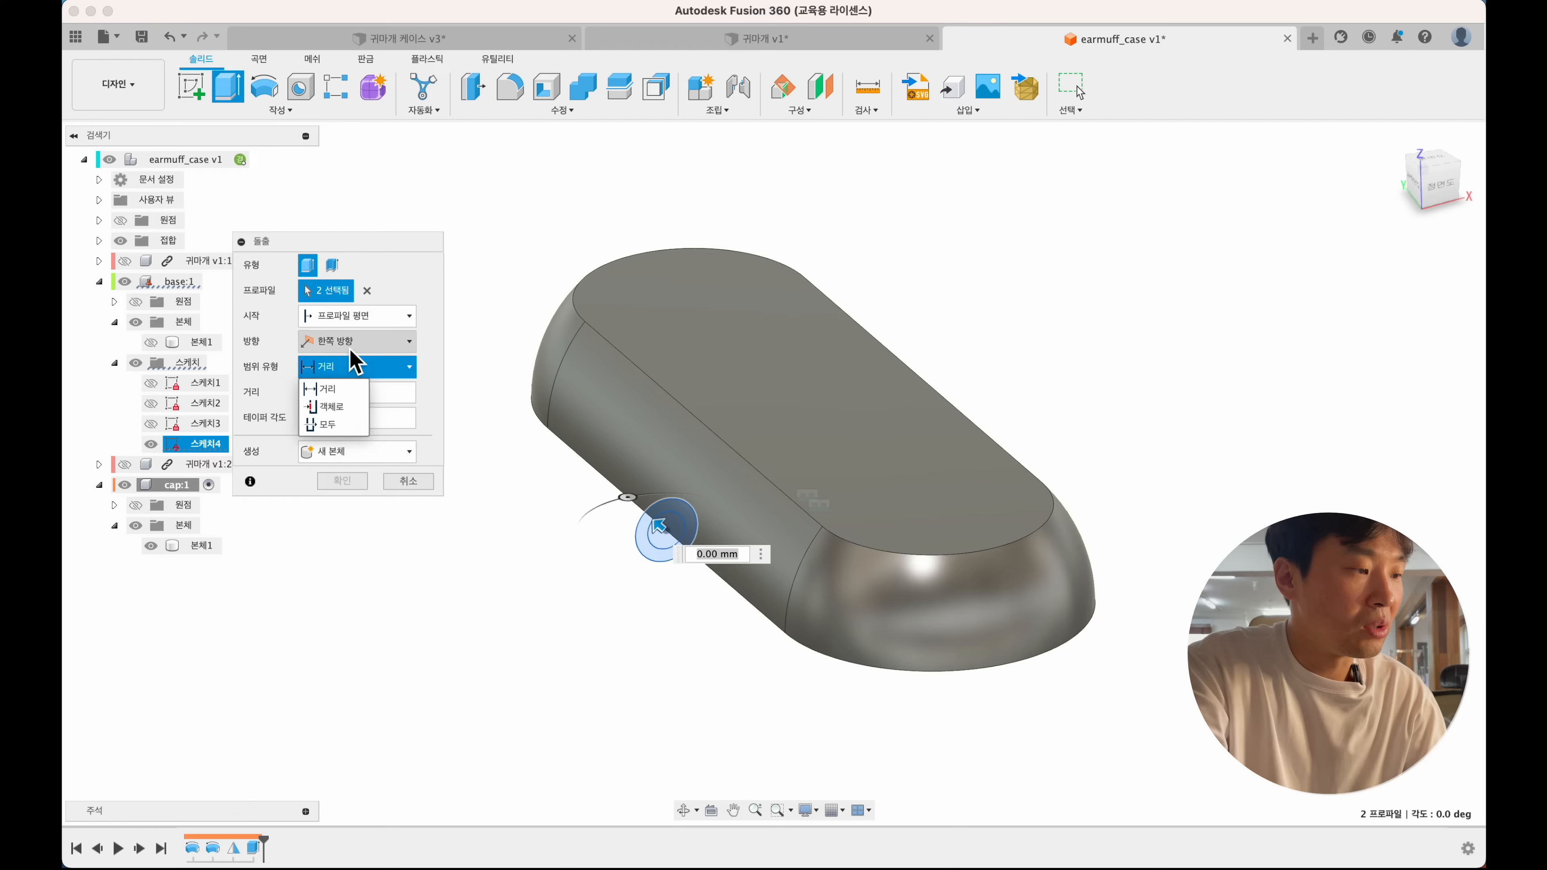
{"action": "left_click", "coordinate": [345, 401]}
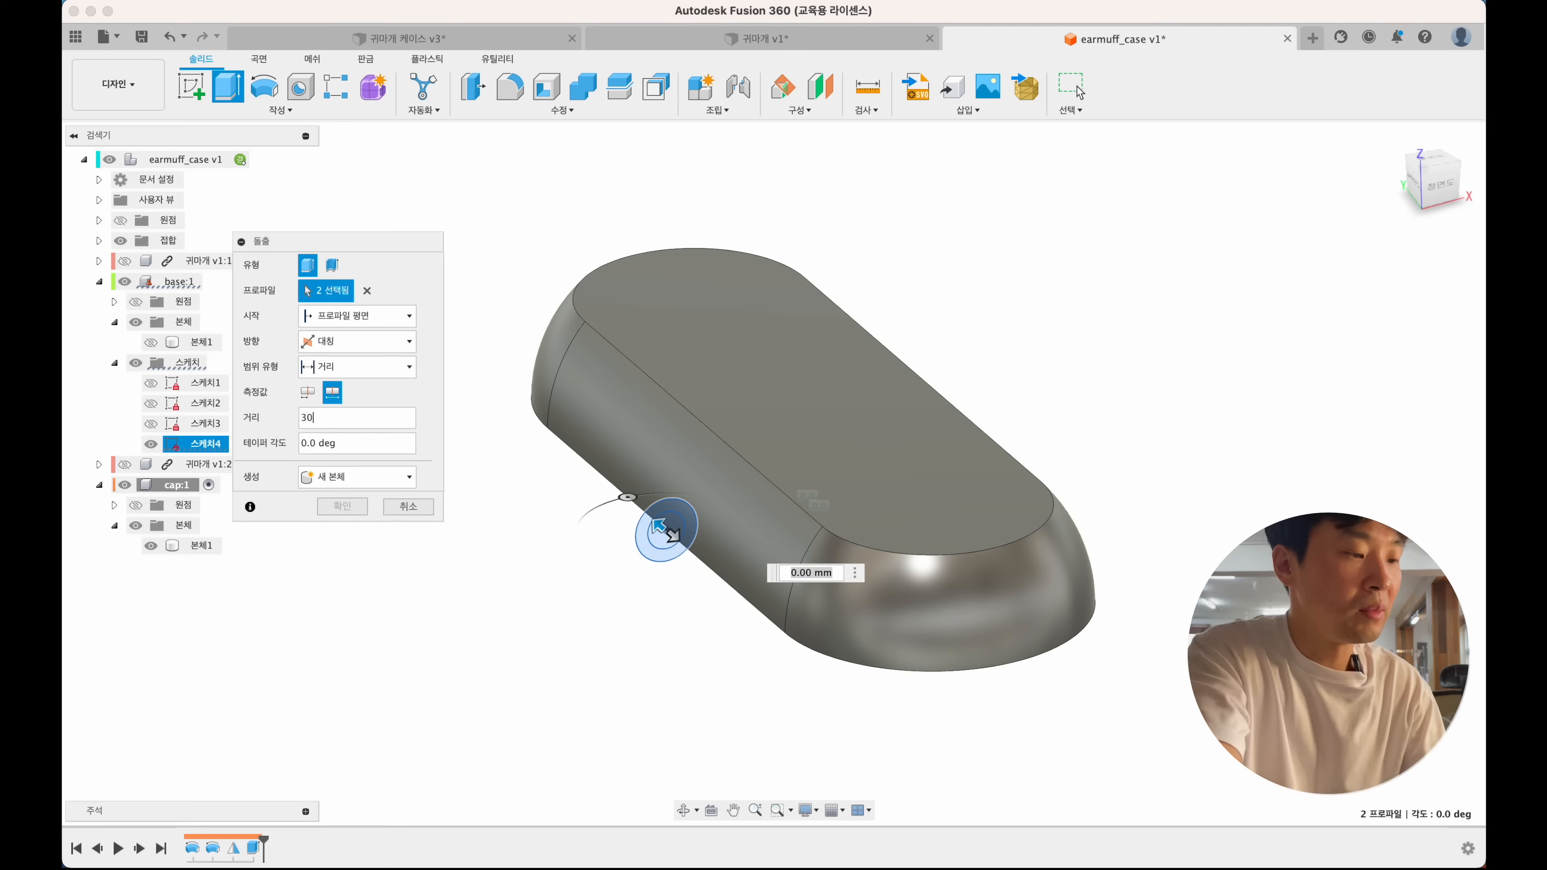
{"action": "type", "text": "30"}
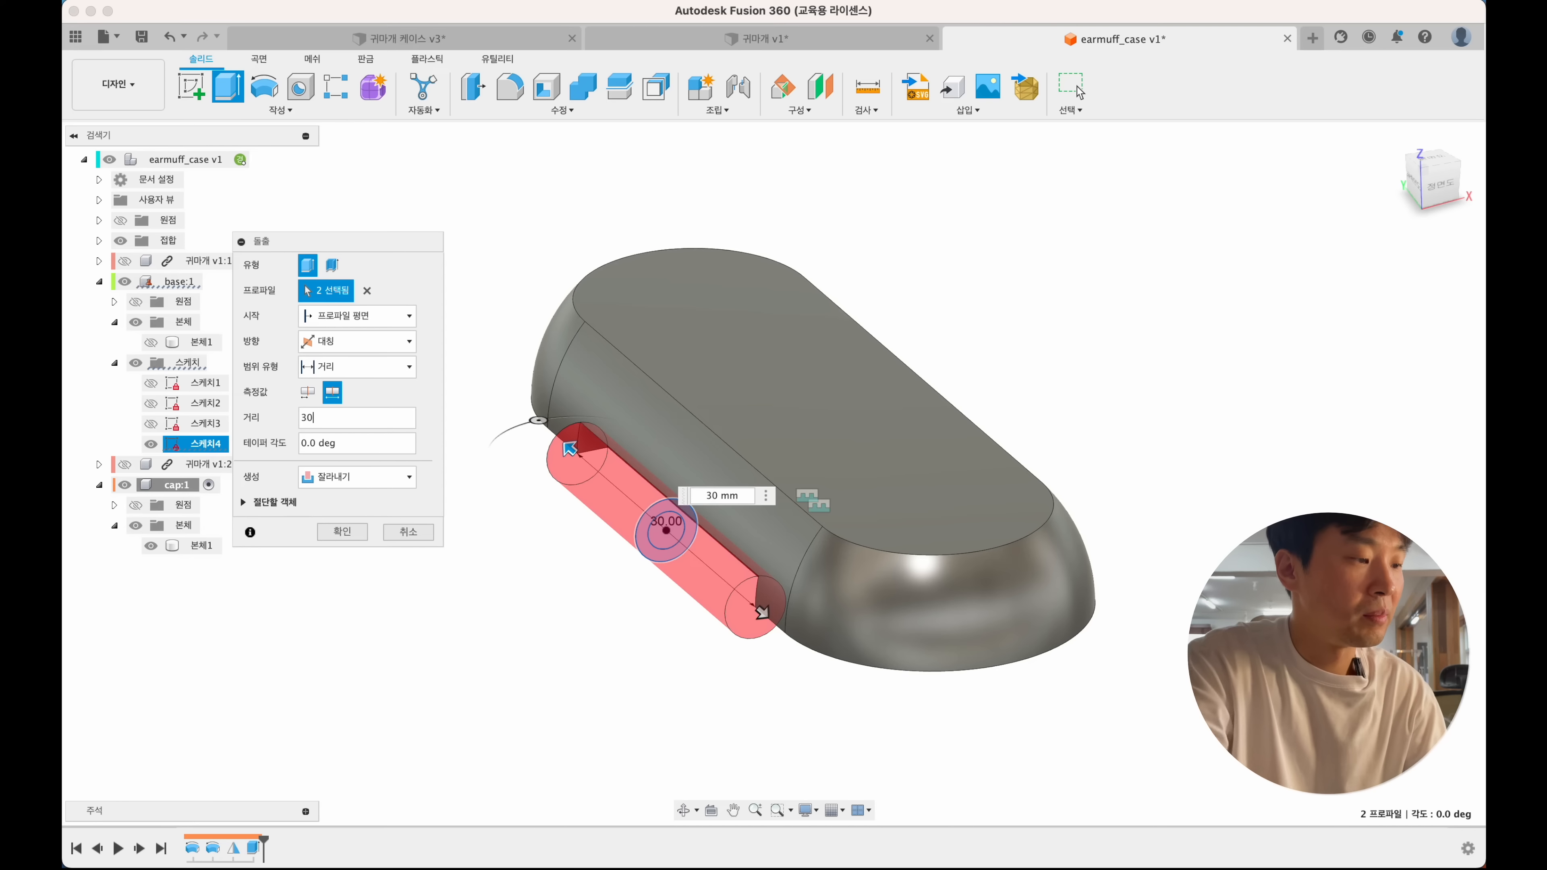
{"action": "left_click", "coordinate": [343, 531]}
- Show the base body and measure the distance between the outer edges of its two hinge knuckles
{"action": "left_click", "coordinate": [153, 344]}
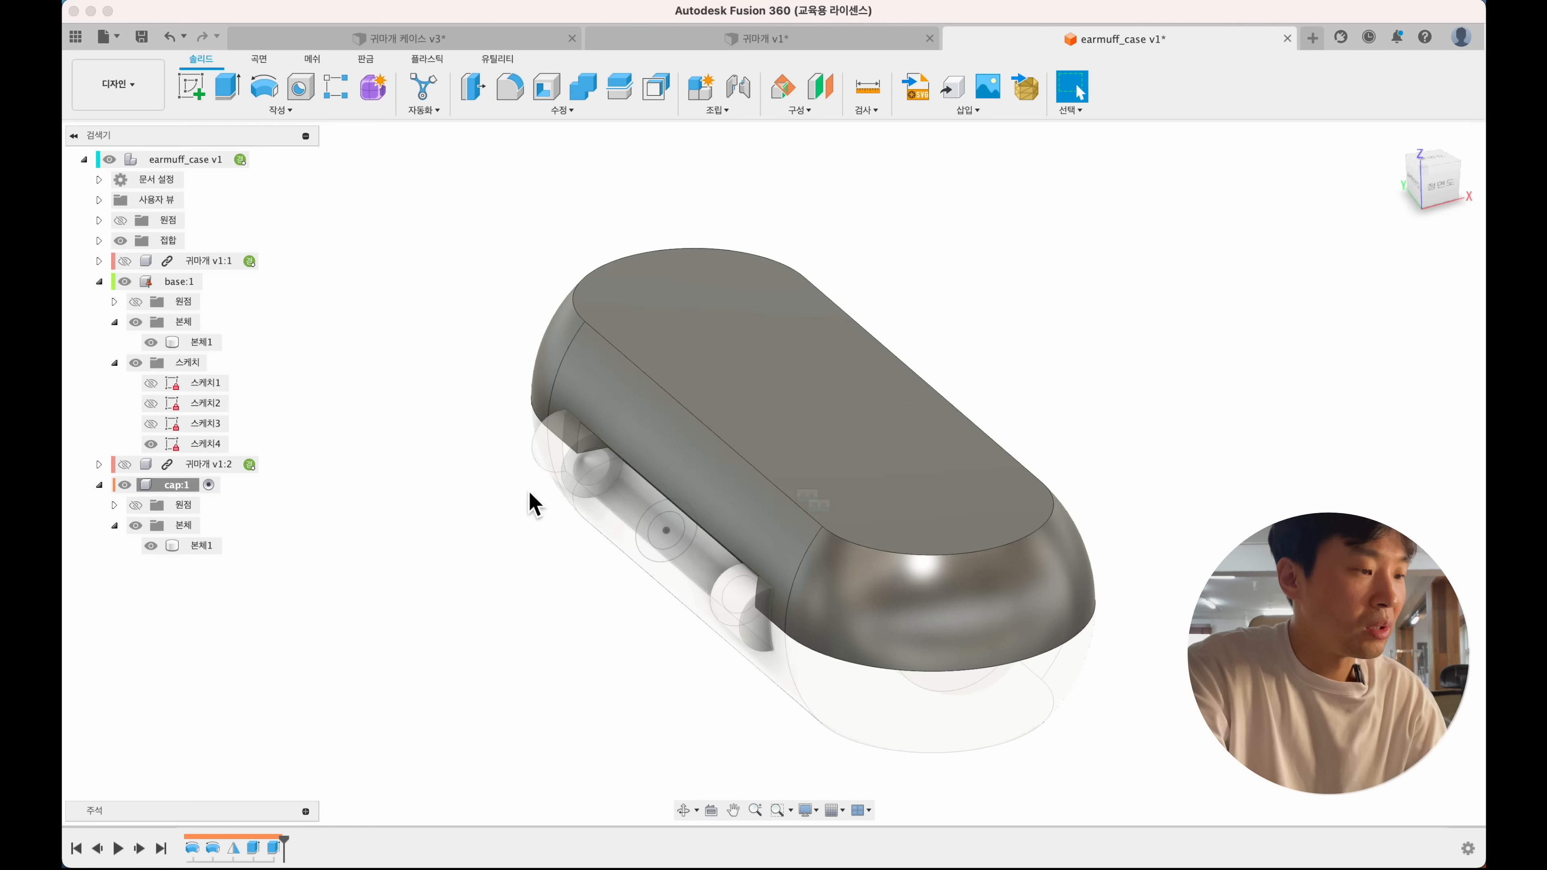
{"action": "scroll", "coordinate": [526, 489], "scroll_direction": "up", "scroll_amount": 5}
{"action": "scroll", "coordinate": [525, 487], "scroll_direction": "left", "scroll_amount": 10, "text": "shift"}
{"action": "scroll", "coordinate": [525, 487], "scroll_direction": "left", "scroll_amount": 10, "text": "shift"}
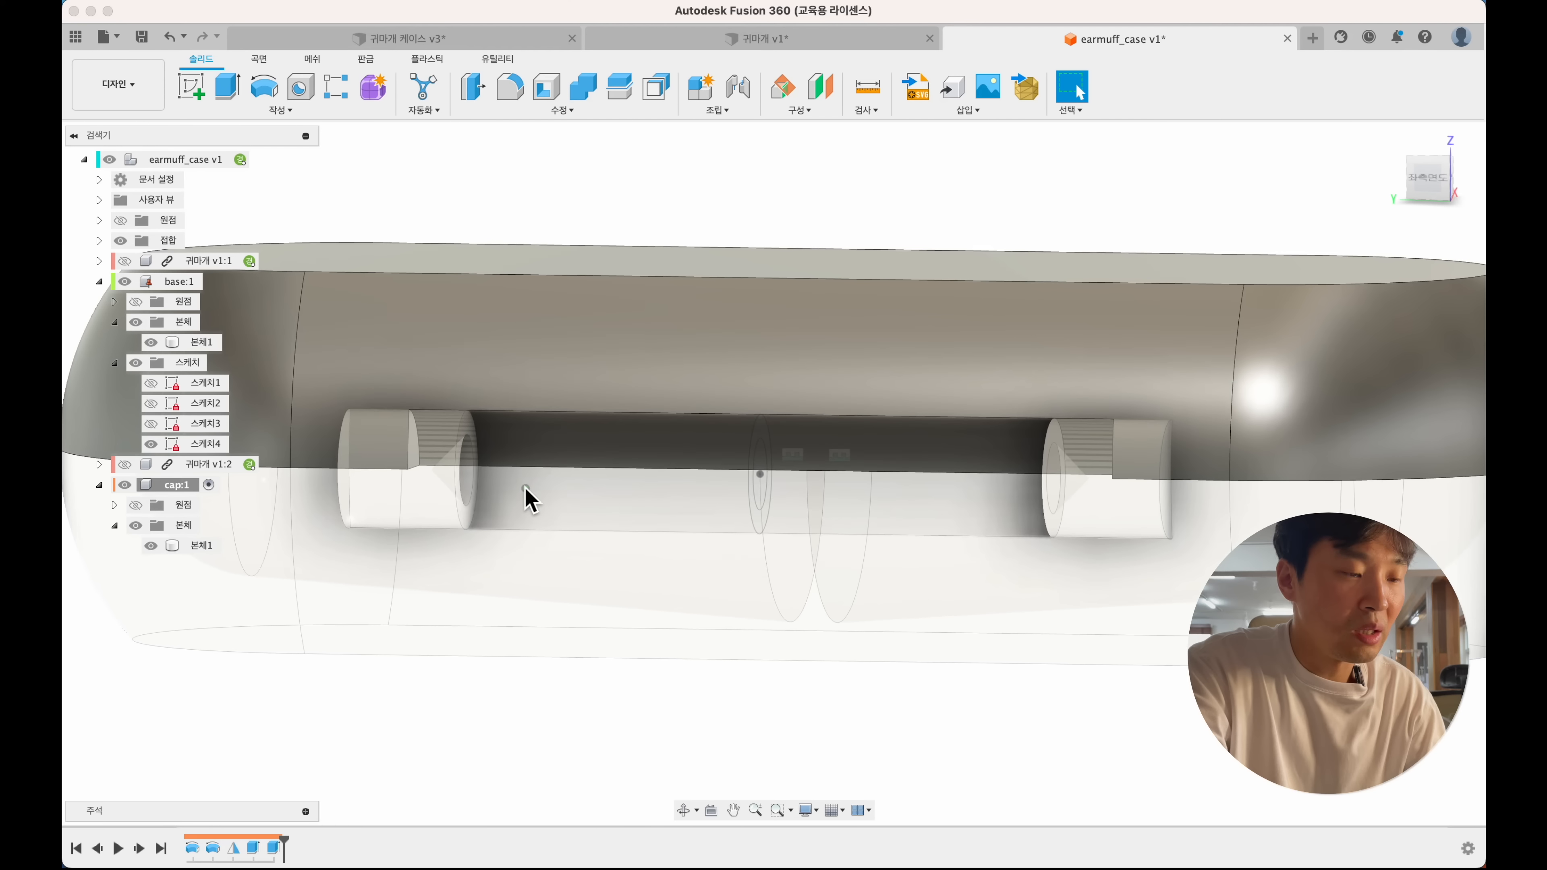
{"action": "scroll", "coordinate": [528, 501], "scroll_direction": "left", "scroll_amount": 3, "text": "shift"}
{"action": "left_click", "coordinate": [525, 501]}
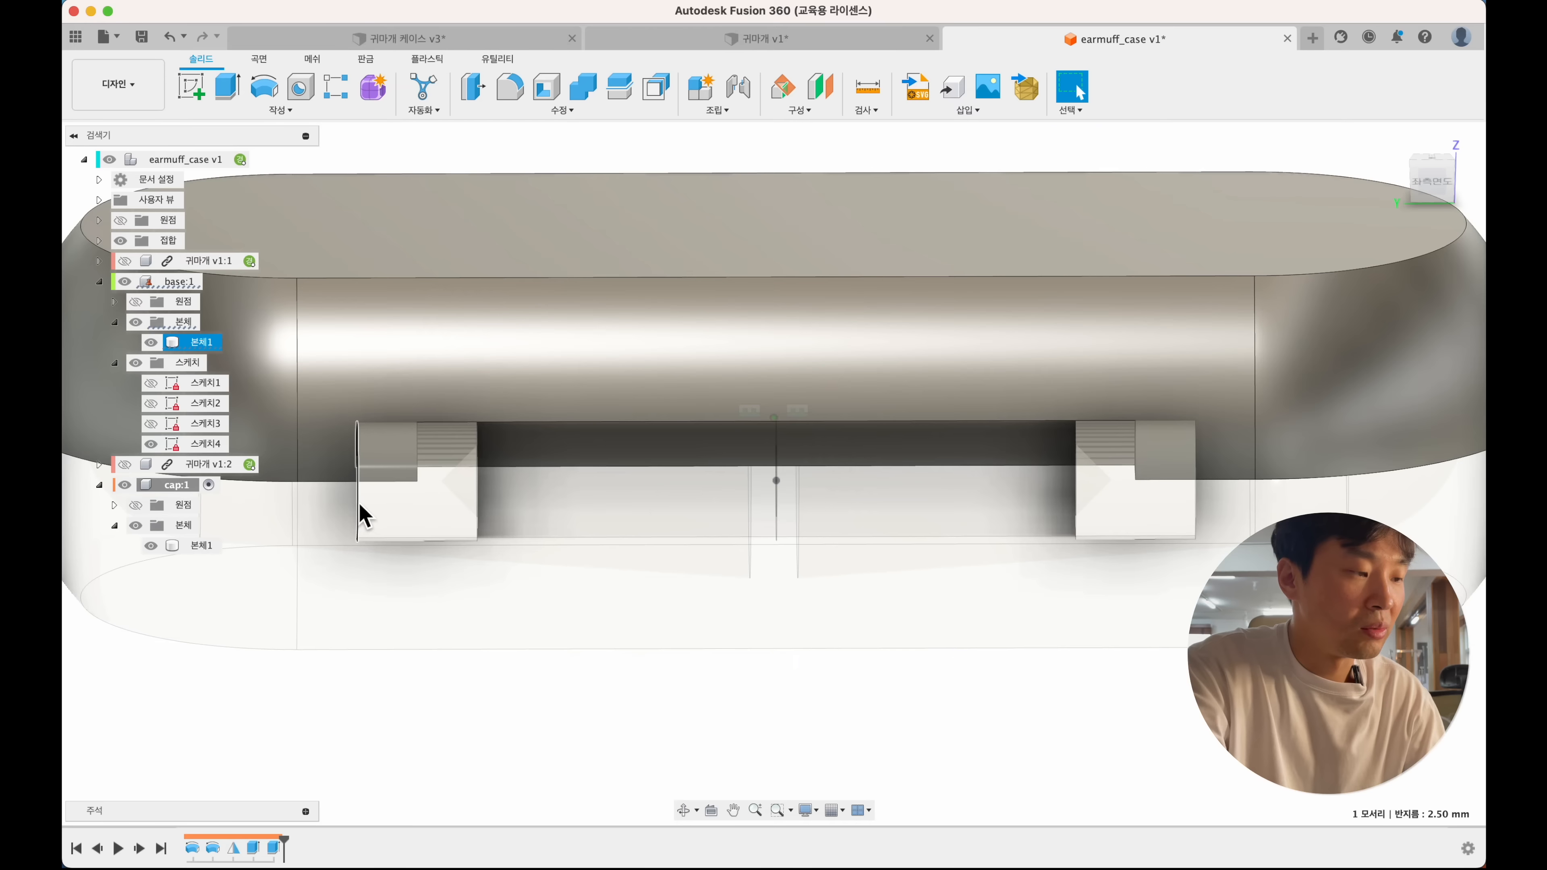
{"action": "scroll", "coordinate": [359, 504], "scroll_direction": "right", "scroll_amount": 10, "text": "shift"}
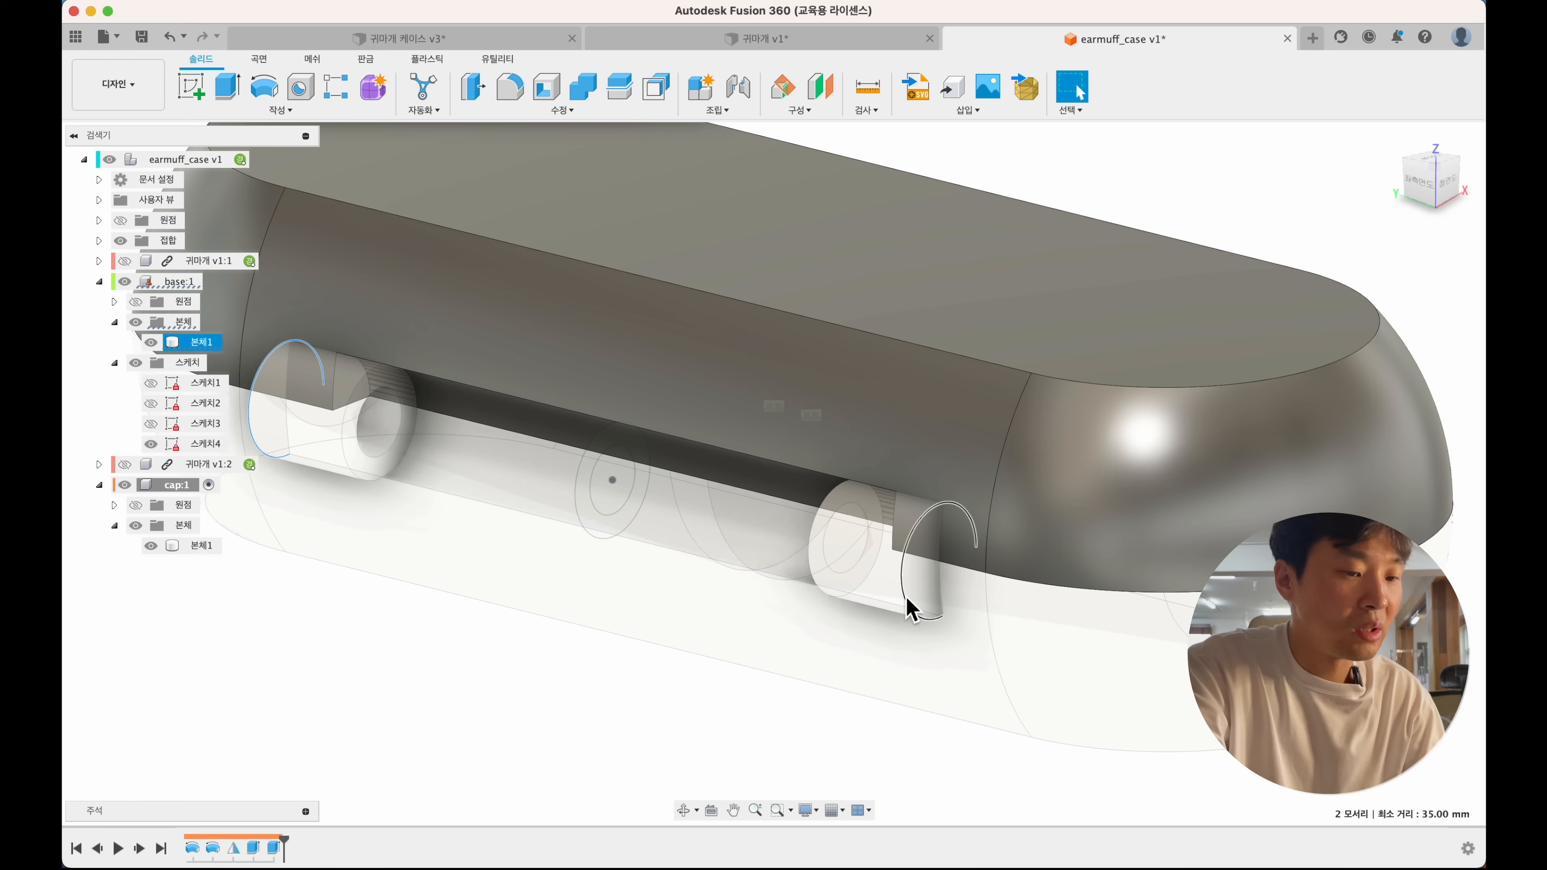
- Edit the cap's hinge cut and set its symmetric whole length to 35 mm
{"action": "double_click", "coordinate": [274, 847]}
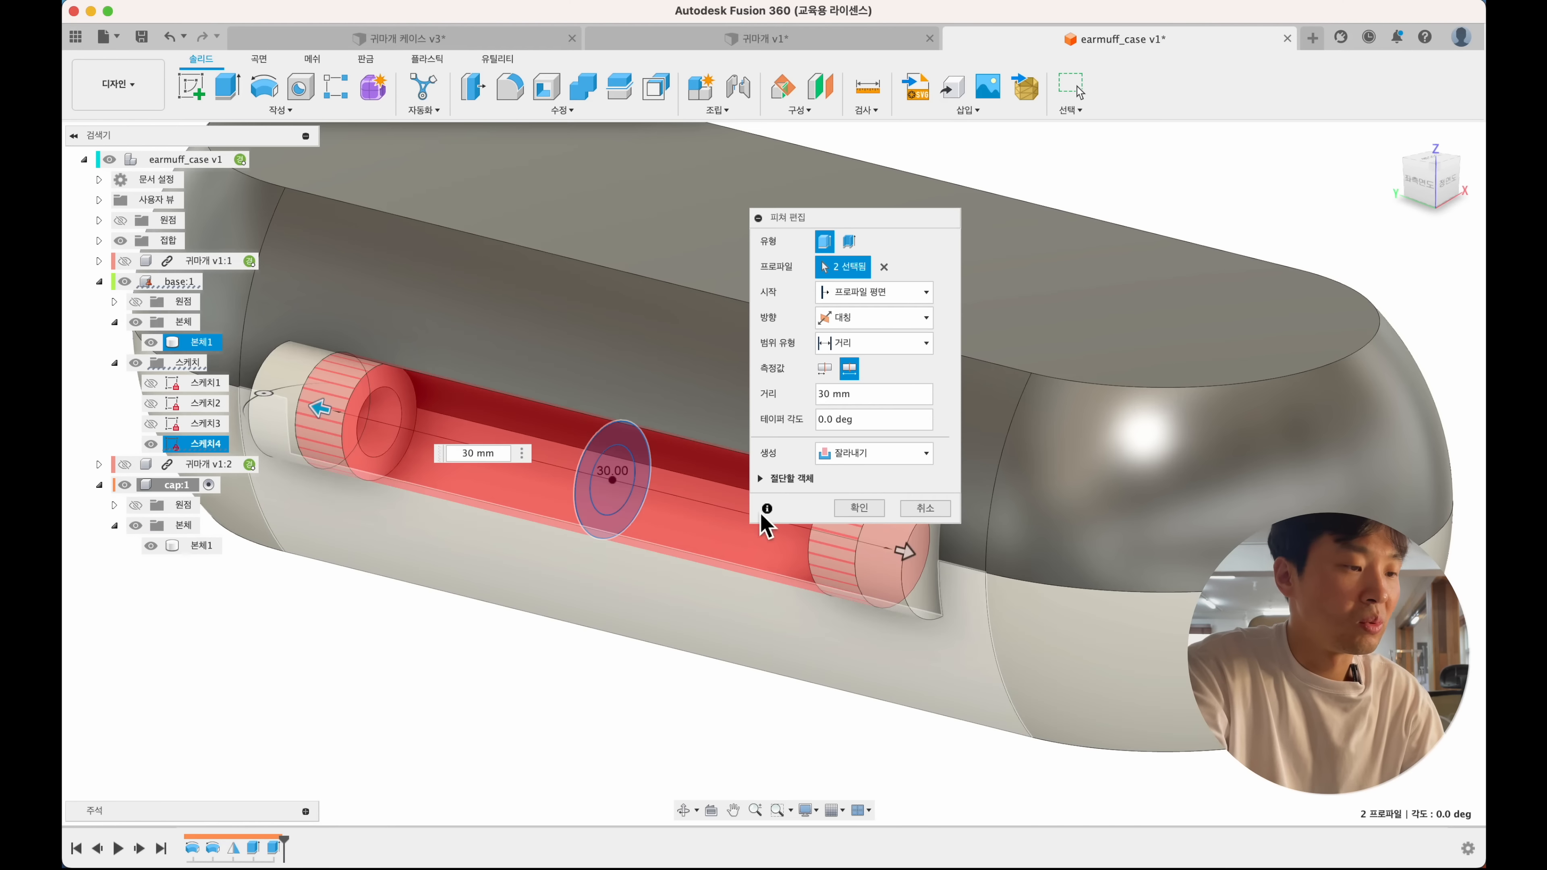
{"action": "triple_click", "coordinate": [869, 393]}
{"action": "type", "text": "35"}
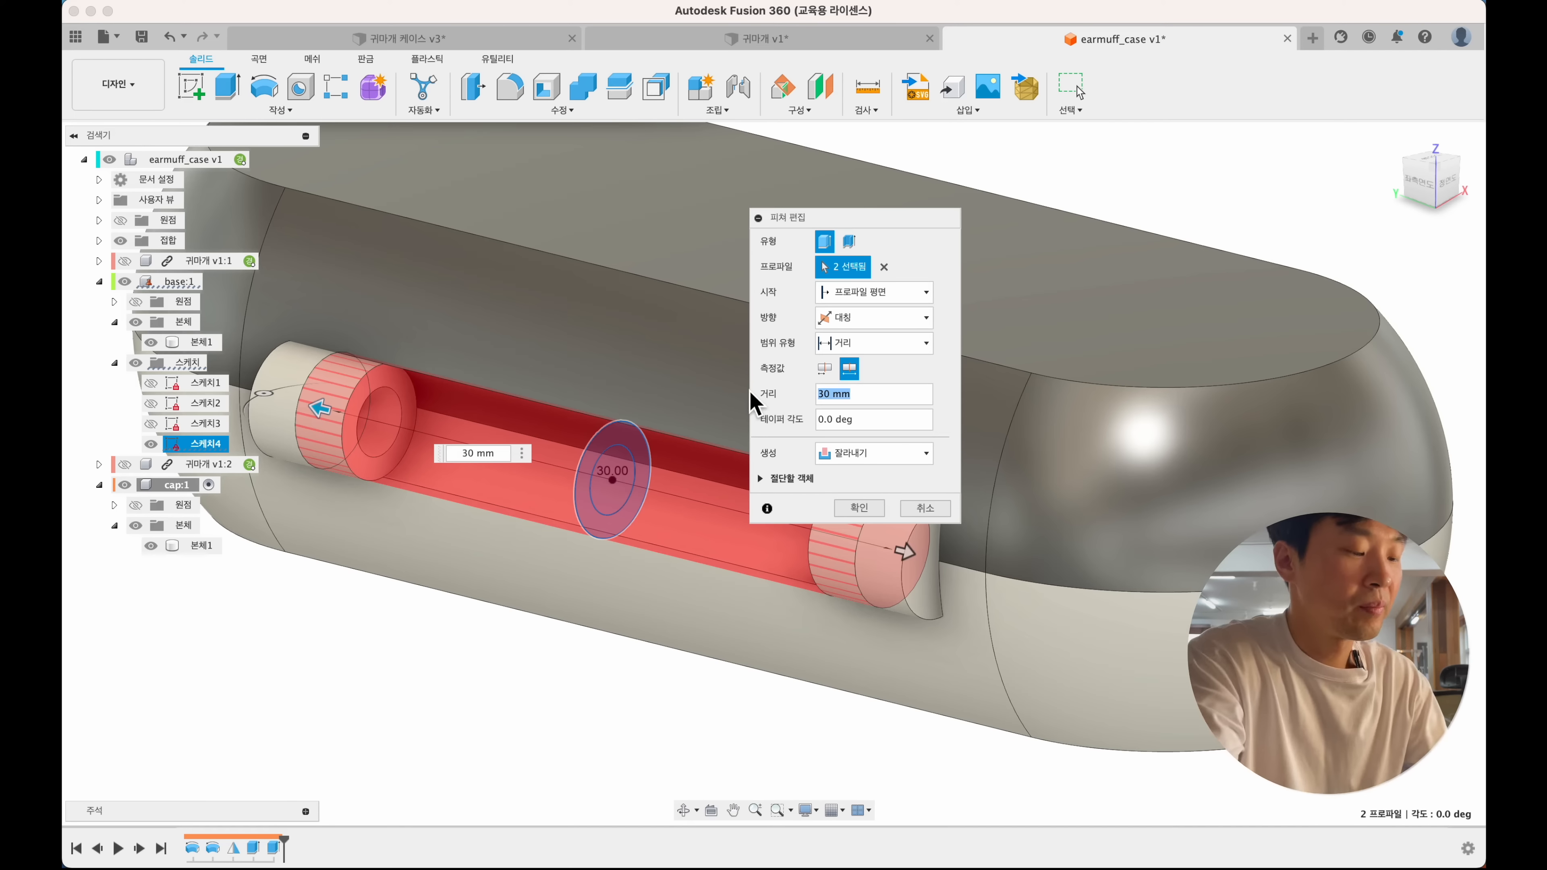
{"action": "key", "text": "Return"}
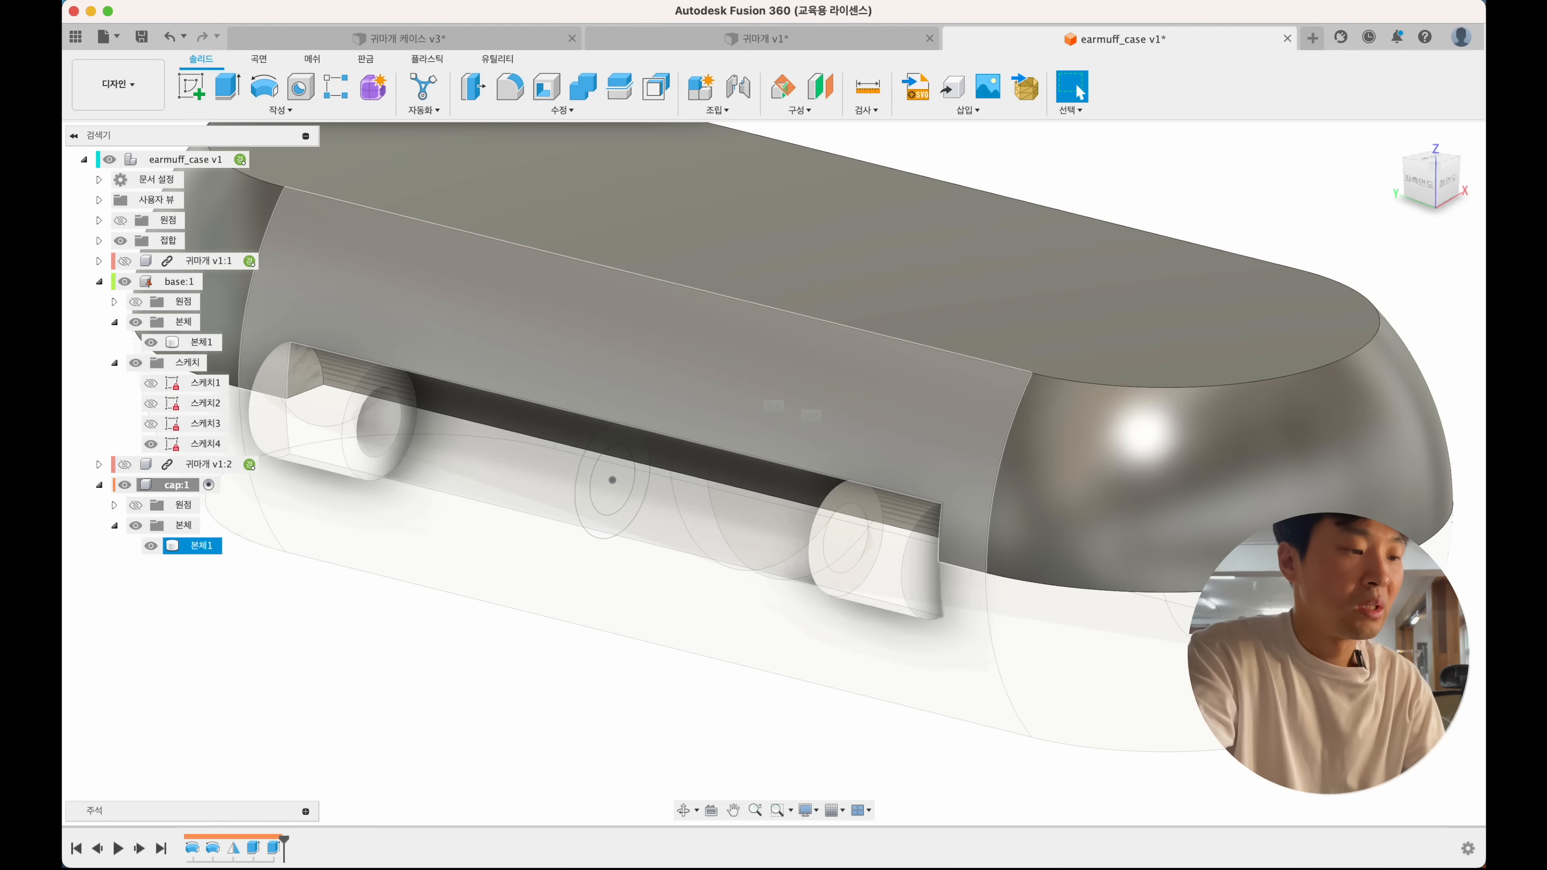
- Extrude both 스케치4 circle profiles symmetrically to a 25 mm whole length, joined to the cap, and hide the base body
{"action": "scroll", "coordinate": [805, 491], "scroll_direction": "left", "scroll_amount": 5, "text": "shift"}
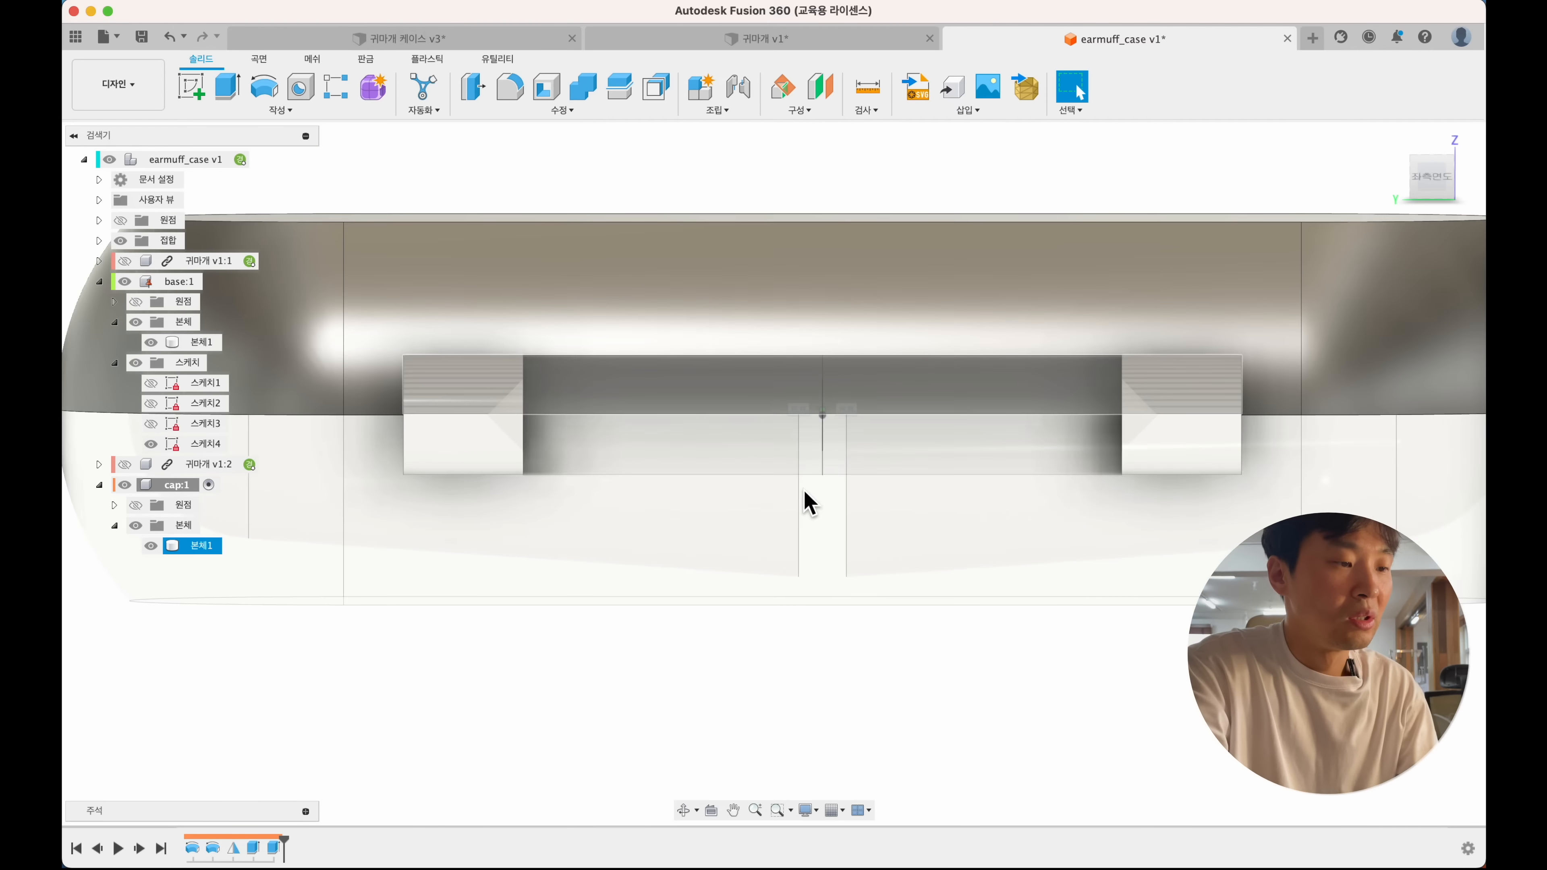
{"action": "scroll", "coordinate": [805, 490], "scroll_direction": "right", "scroll_amount": 5, "text": "shift"}
{"action": "key", "text": "e"}
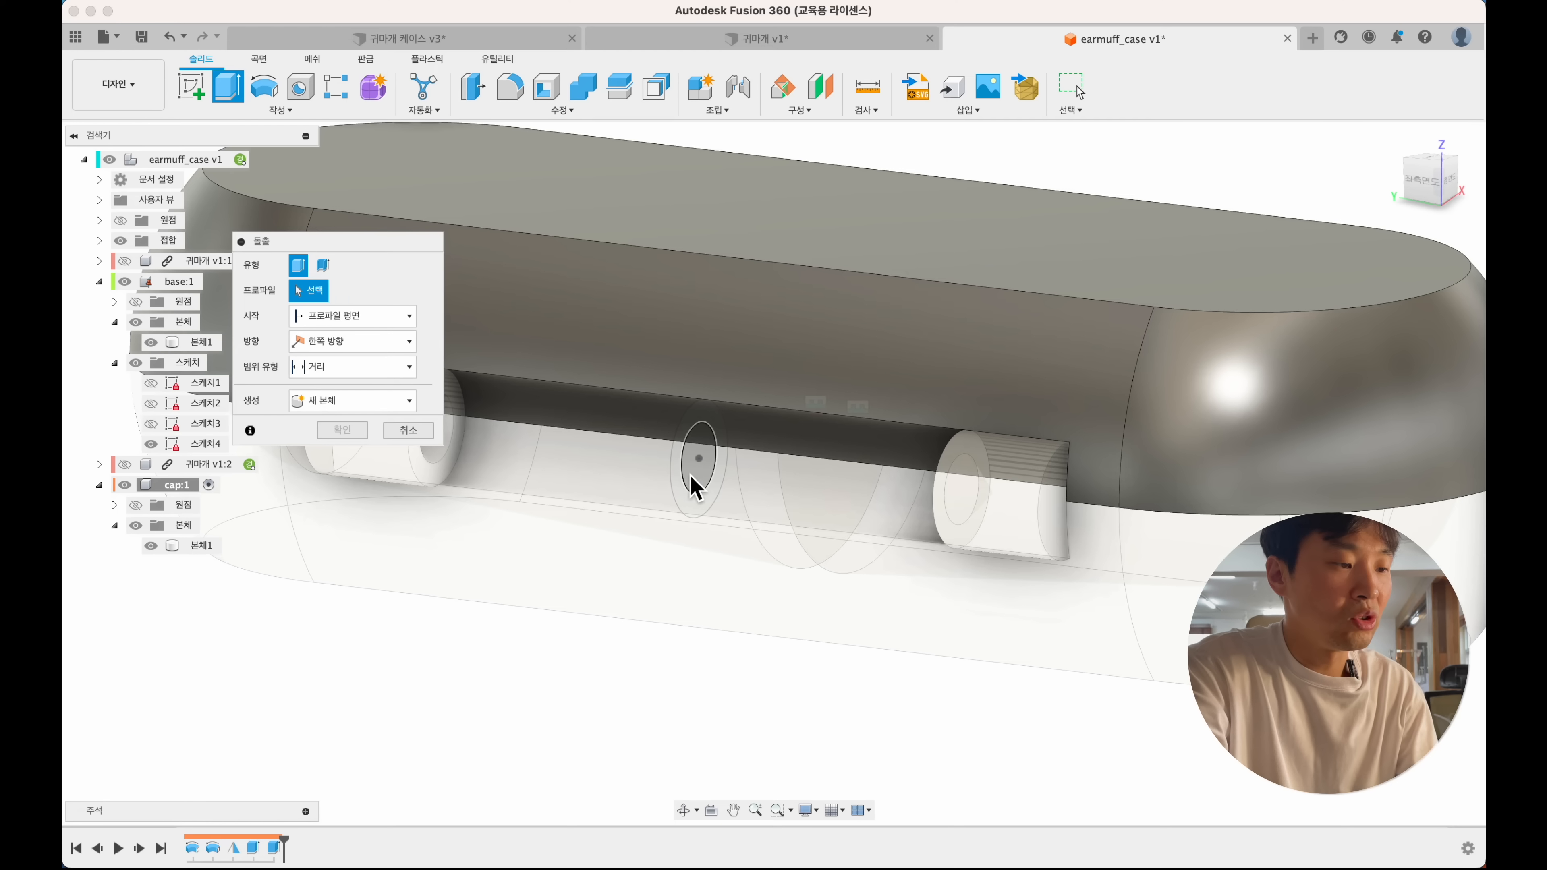
{"action": "left_click", "coordinate": [693, 480]}
{"action": "left_click", "coordinate": [687, 501]}
{"action": "scroll", "coordinate": [684, 500], "scroll_direction": "left", "scroll_amount": 3}
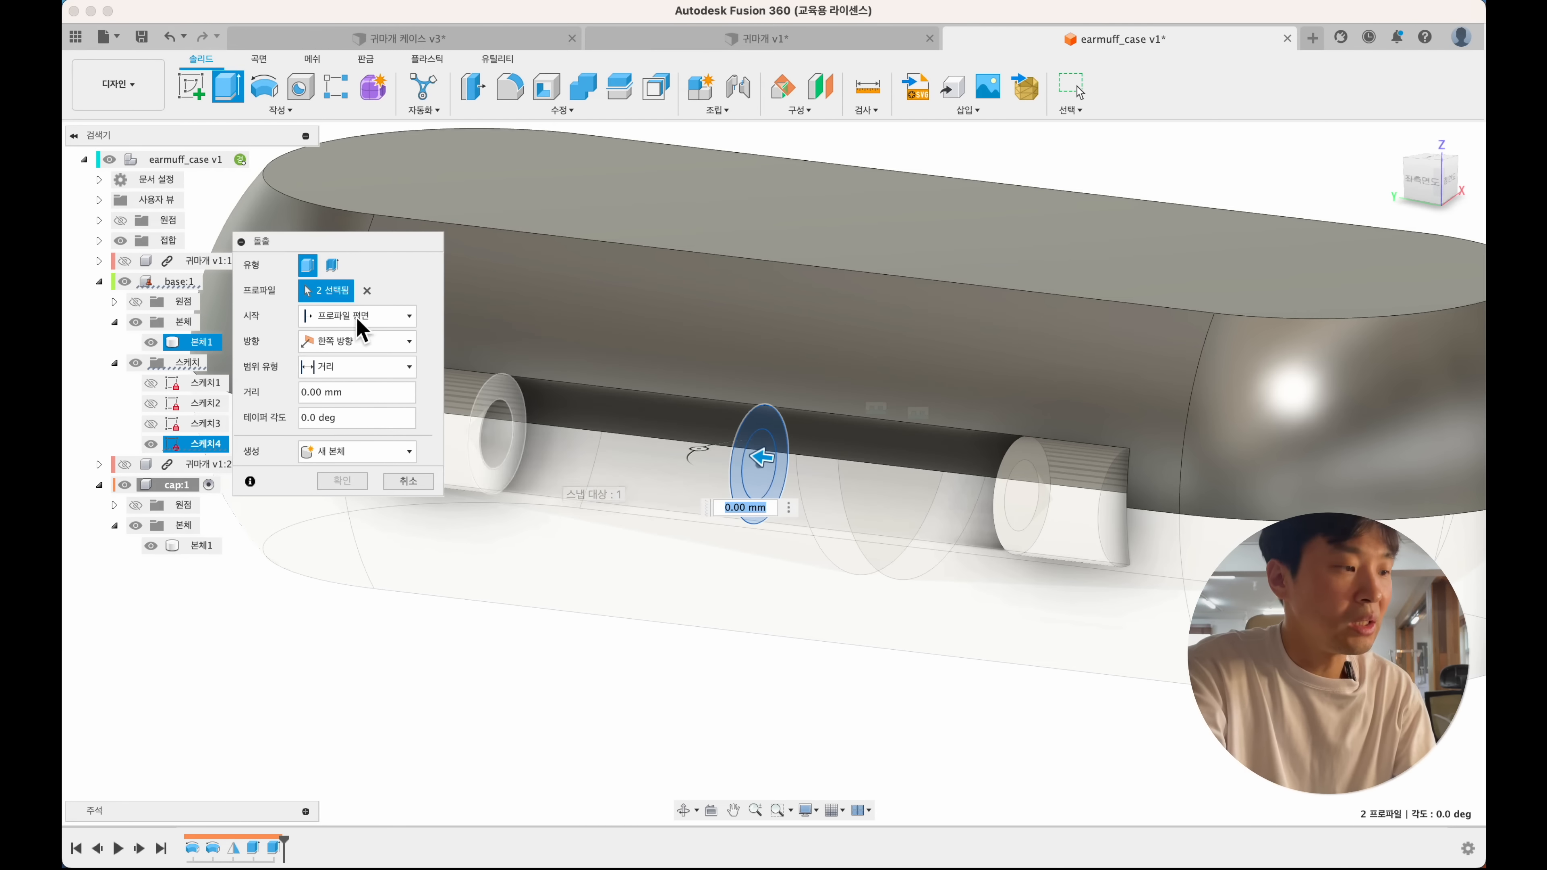
{"action": "left_click", "coordinate": [356, 341]}
{"action": "left_click", "coordinate": [339, 400]}
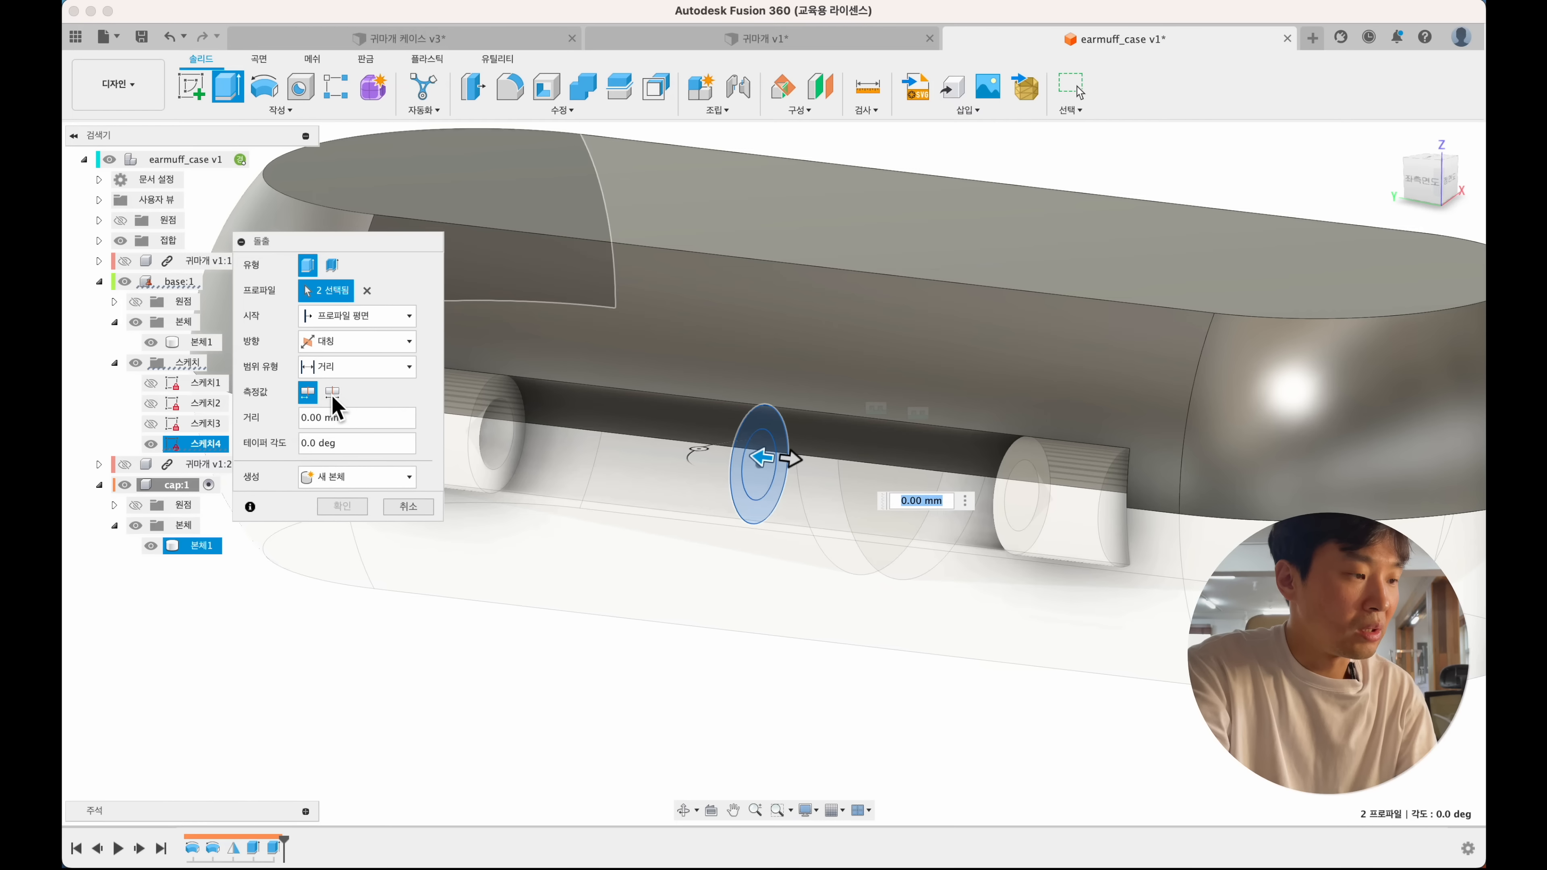
{"action": "left_click_drag", "start_coordinate": [360, 426], "coordinate": [251, 434]}
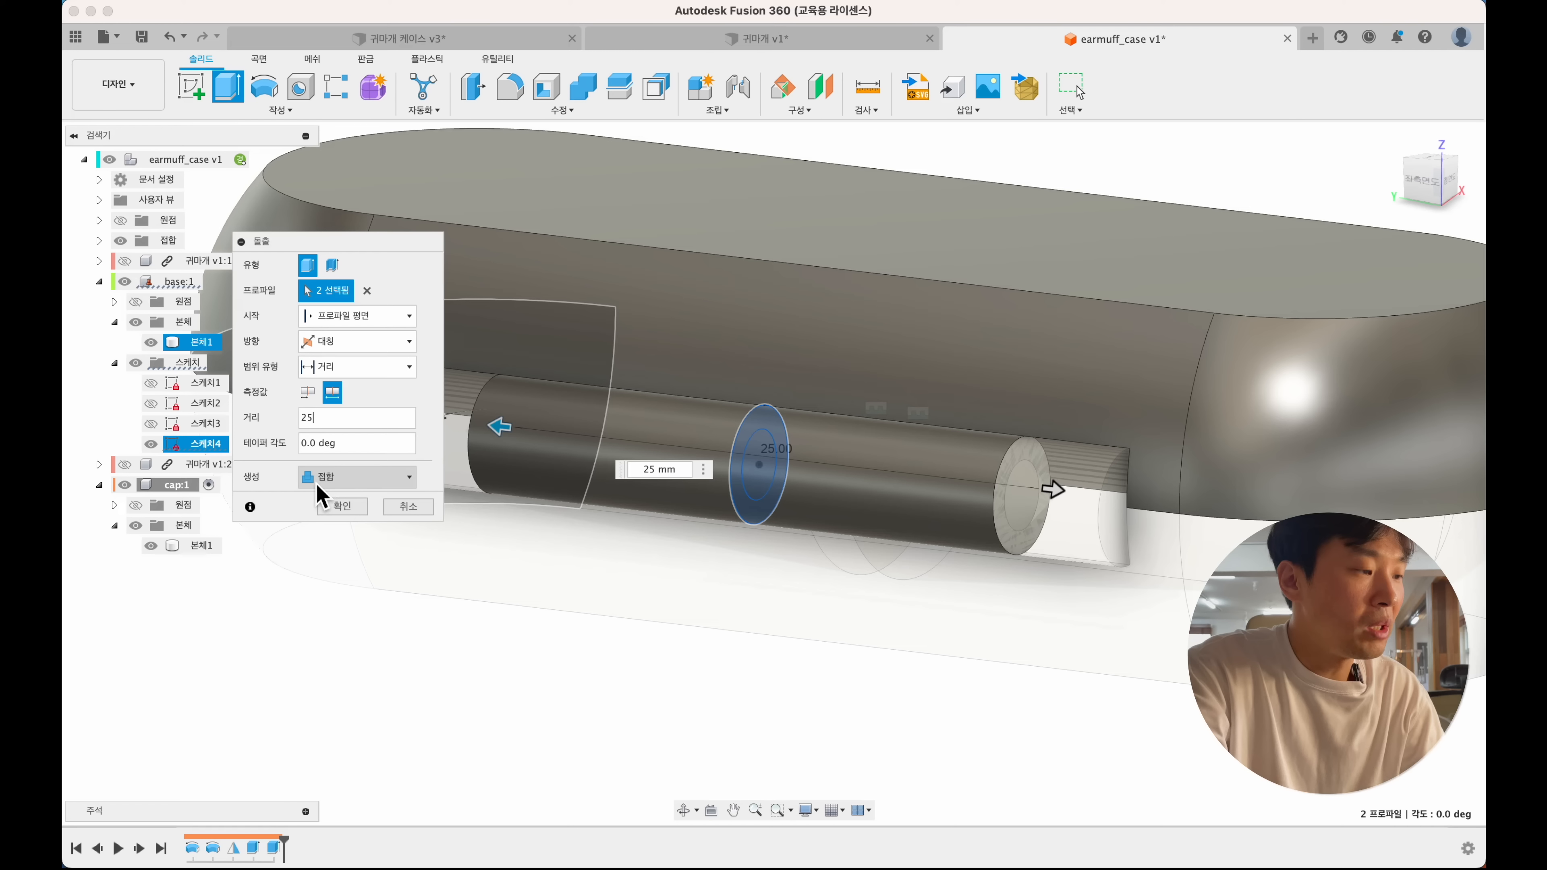
{"action": "scroll", "coordinate": [726, 650], "scroll_direction": "left", "scroll_amount": 2}
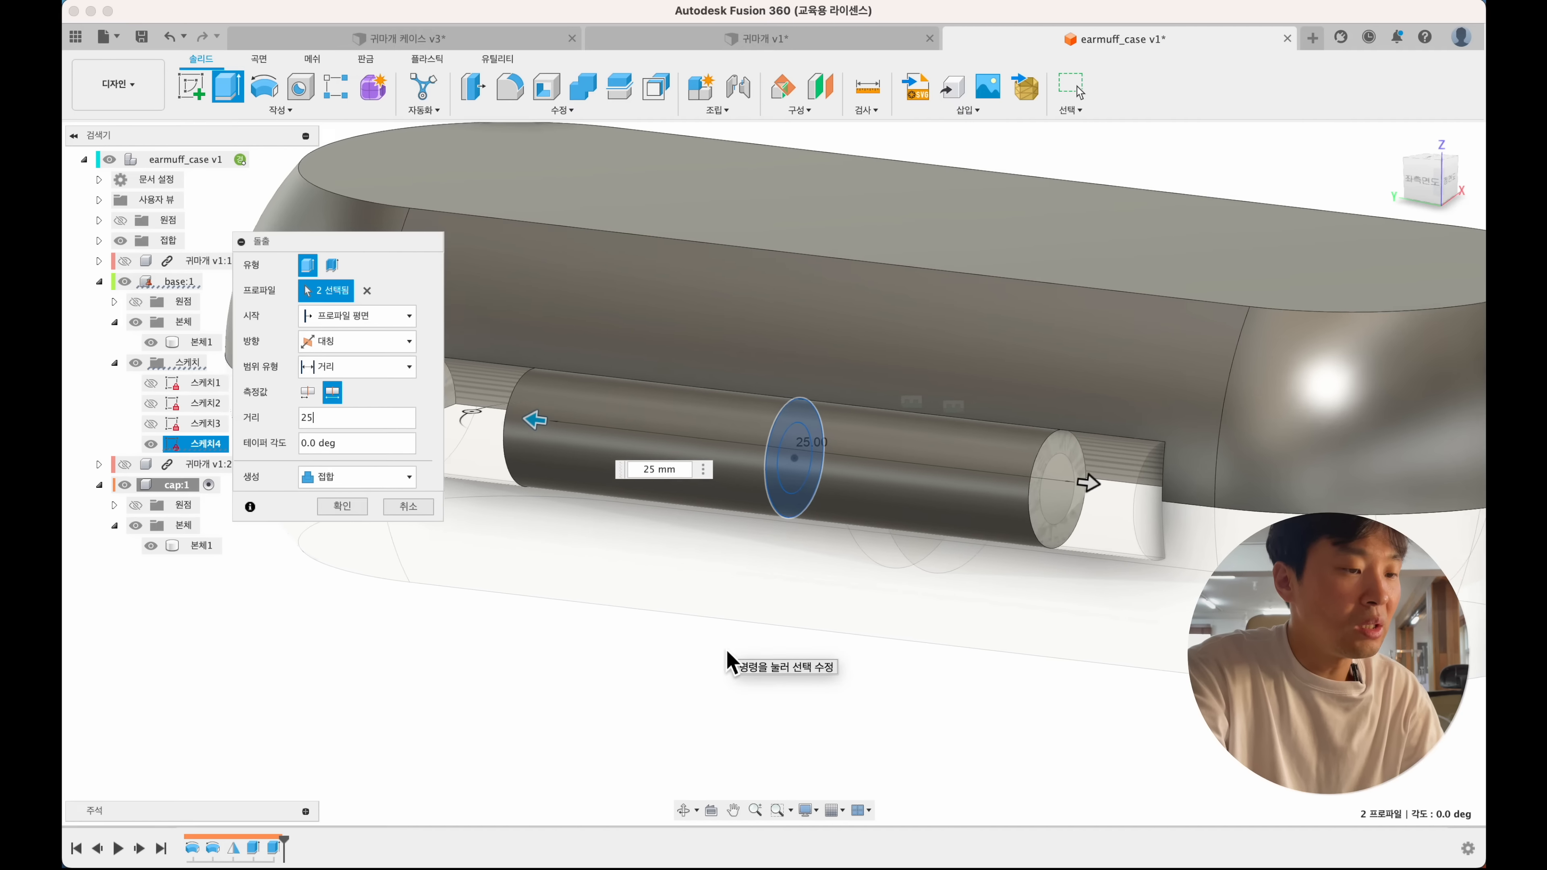
{"action": "scroll", "coordinate": [725, 650], "scroll_direction": "down", "scroll_amount": 3}
{"action": "scroll", "coordinate": [694, 540], "scroll_direction": "down", "scroll_amount": 2}
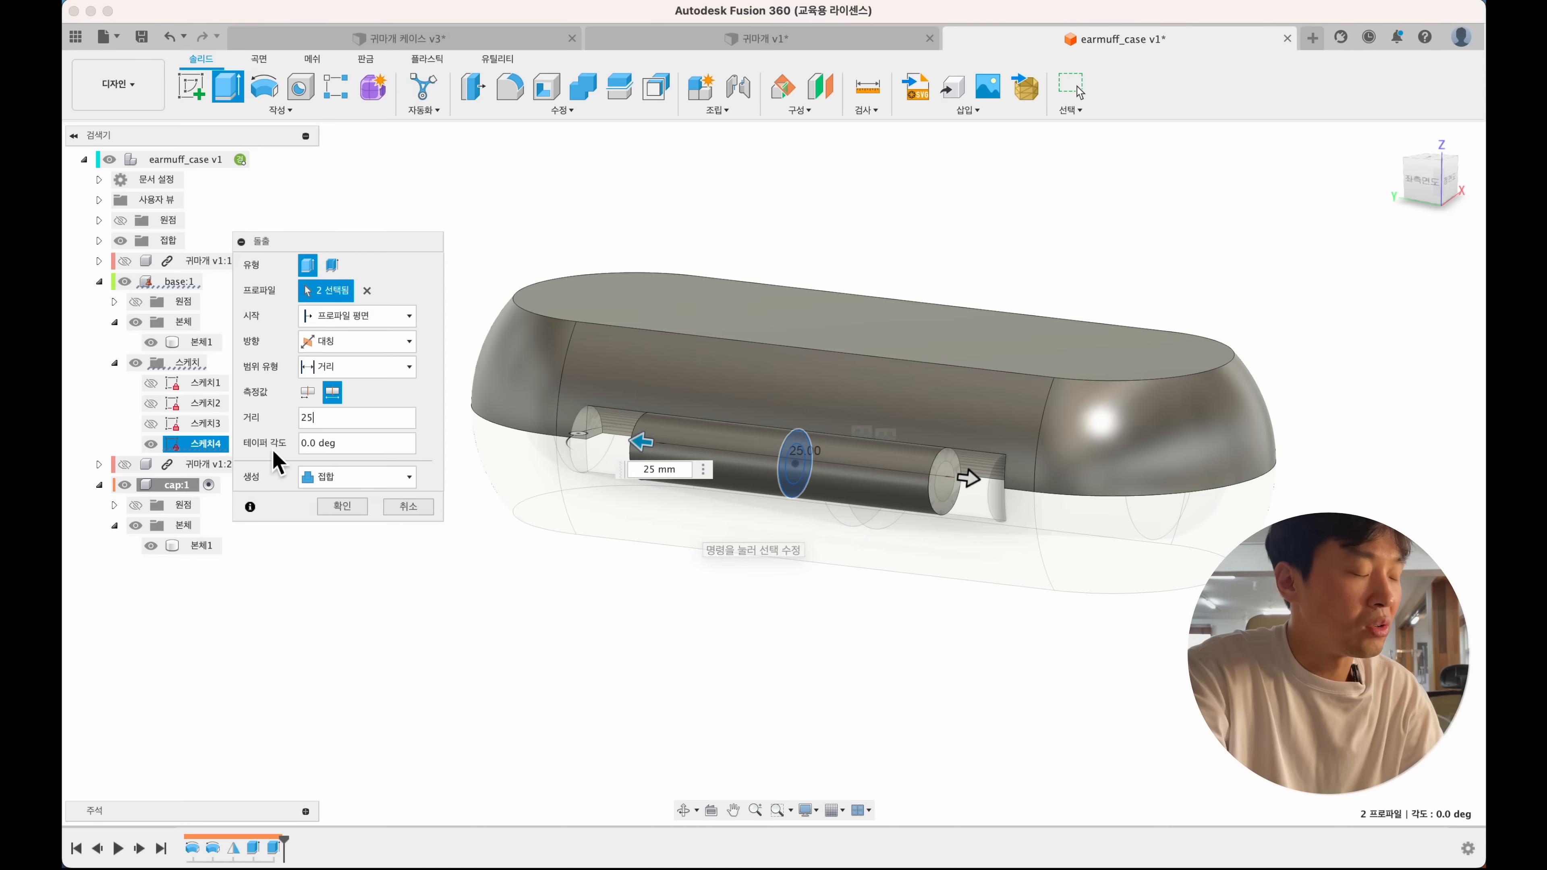
{"action": "left_click", "coordinate": [153, 342]}
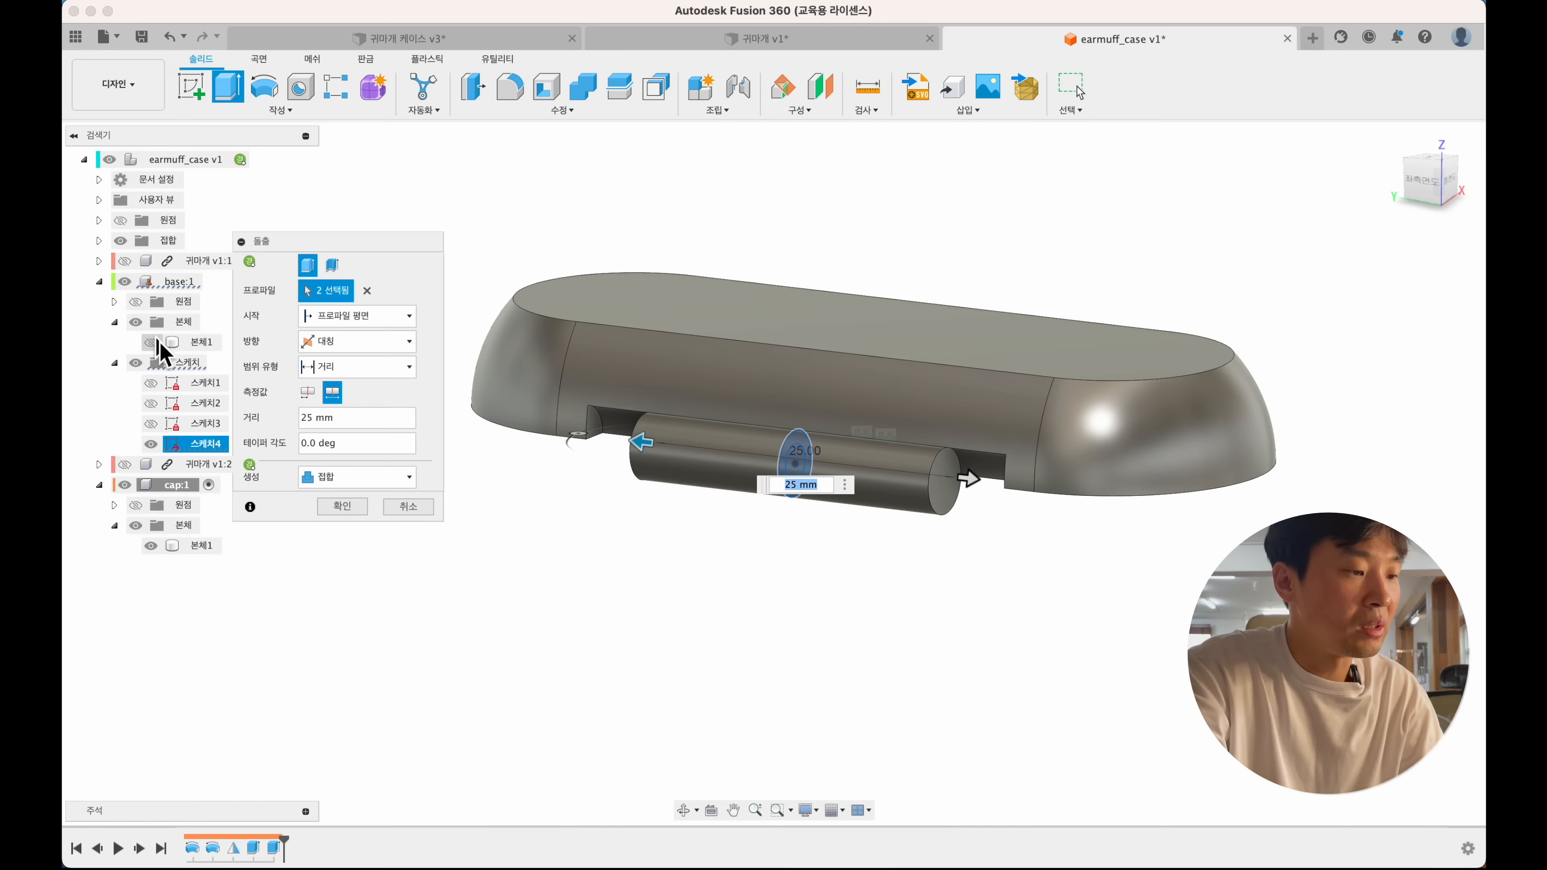
{"action": "left_click", "coordinate": [343, 506]}
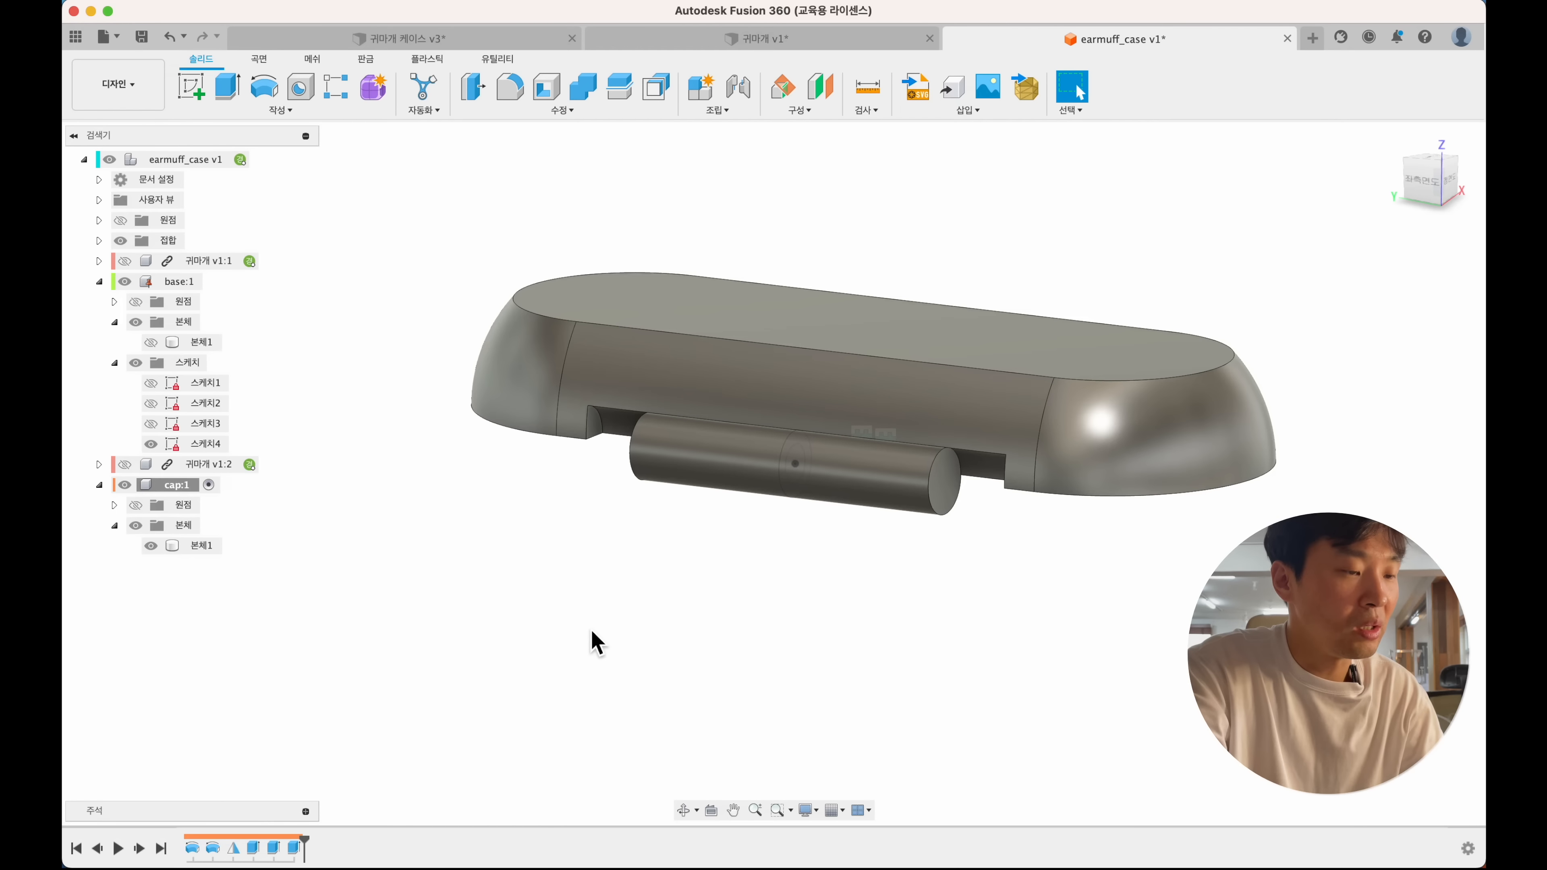
- Extrude the inner 스케치4 circle from the cap hinge barrel's end face, distance -1.2 mm with -45° taper, joined as a cone
{"action": "scroll", "coordinate": [595, 641], "scroll_direction": "up", "scroll_amount": 3}
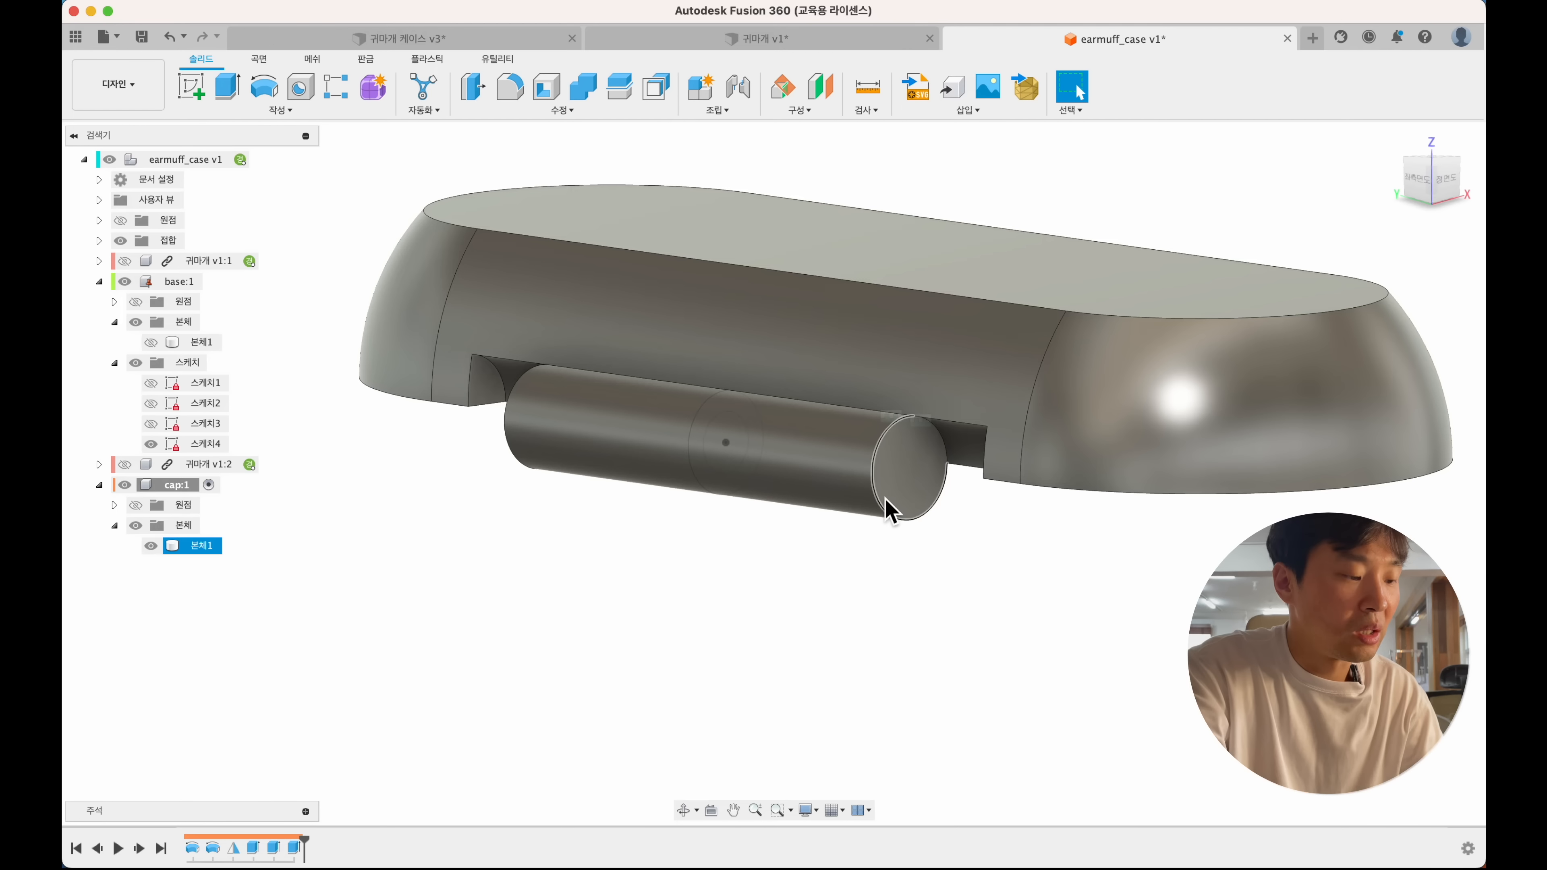
{"action": "middle_click_drag", "start_coordinate": [885, 497], "coordinate": [1029, 502], "text": "shift"}
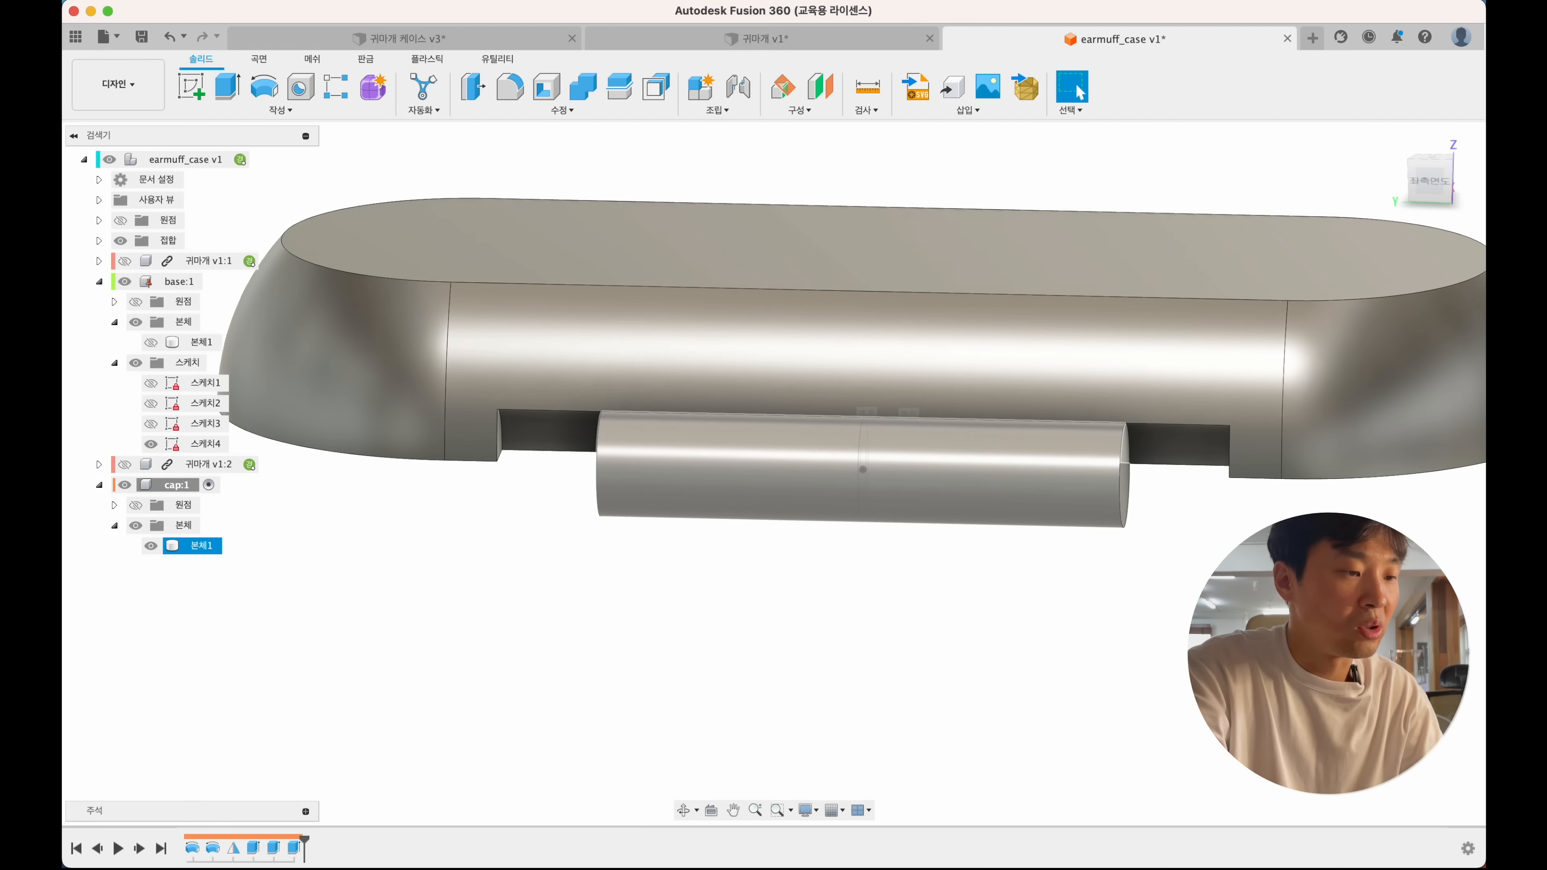
{"action": "scroll", "coordinate": [649, 499], "scroll_direction": "down", "scroll_amount": 2}
{"action": "scroll", "coordinate": [650, 500], "scroll_direction": "right", "scroll_amount": 5, "text": "shift"}
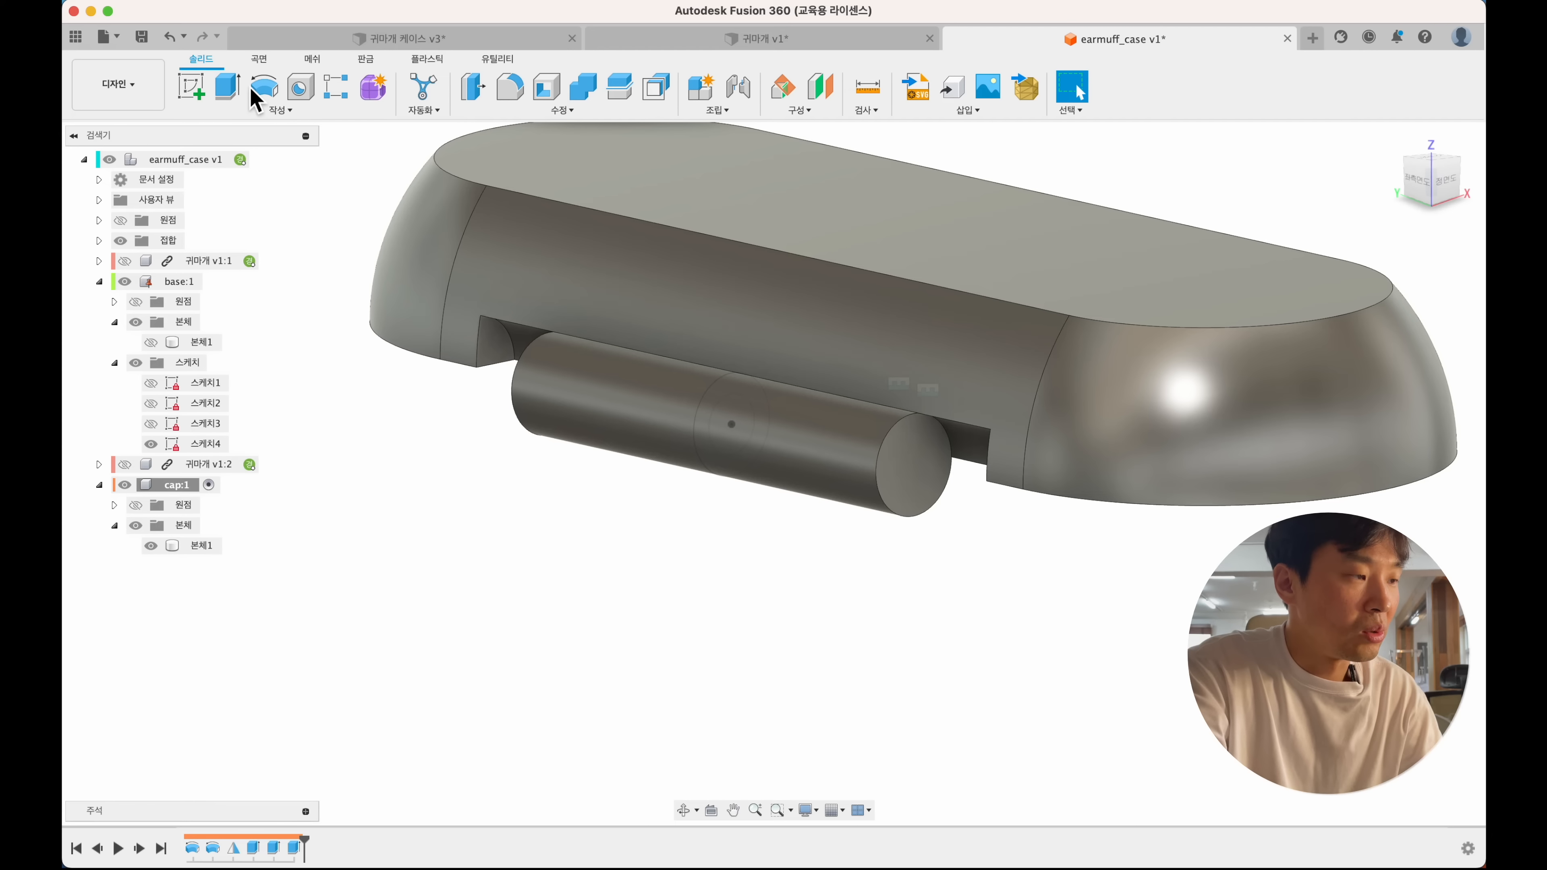
{"action": "left_click", "coordinate": [227, 88]}
{"action": "left_click", "coordinate": [751, 440]}
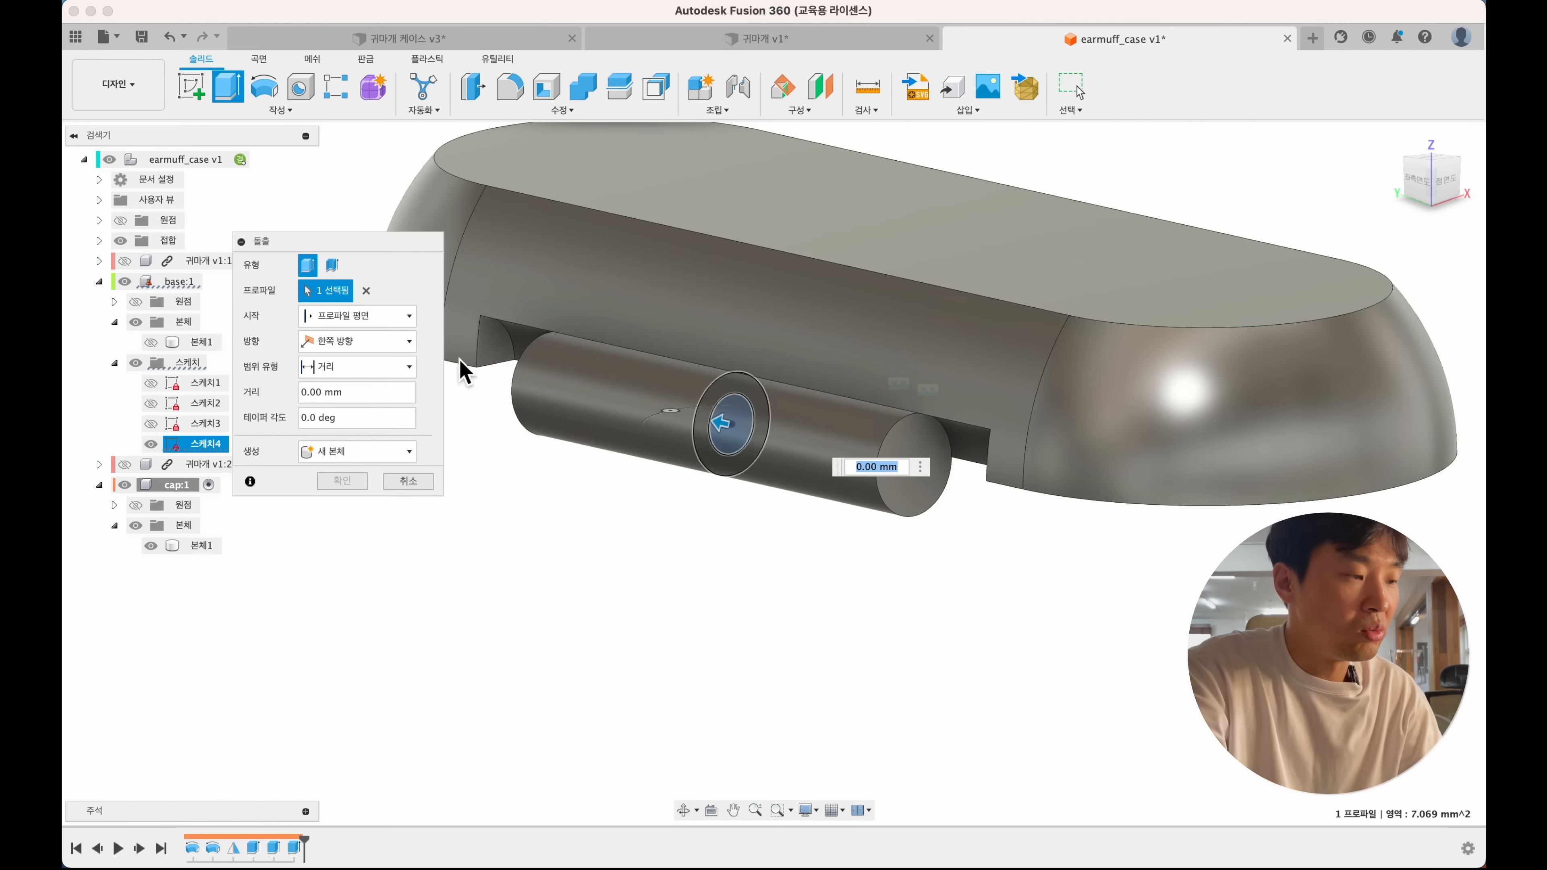
{"action": "left_click", "coordinate": [397, 318]}
{"action": "left_click", "coordinate": [342, 373]}
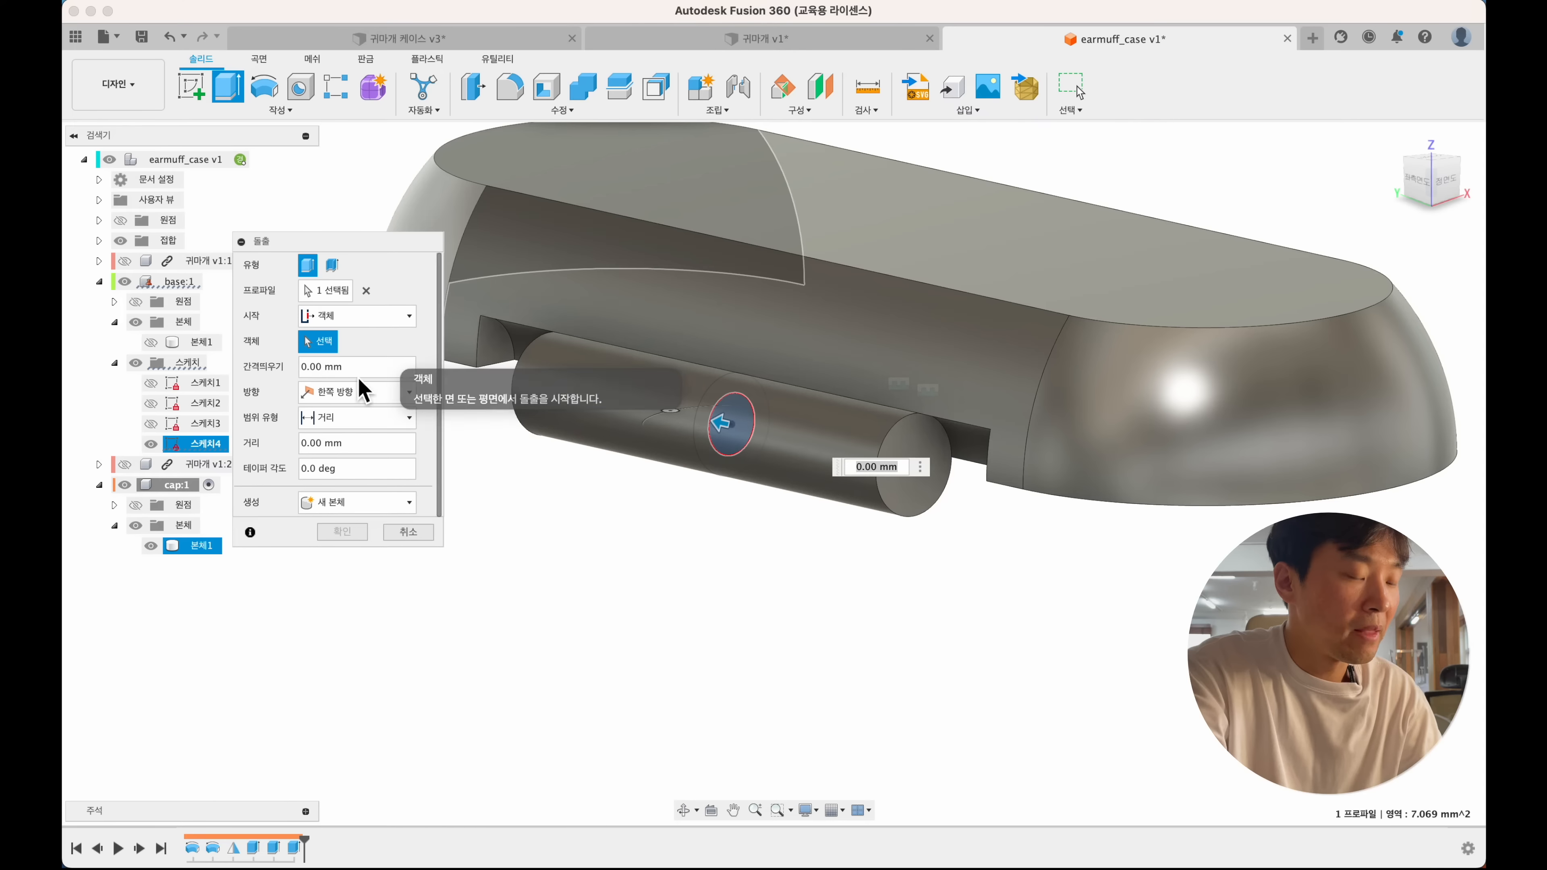
{"action": "left_click", "coordinate": [920, 494]}
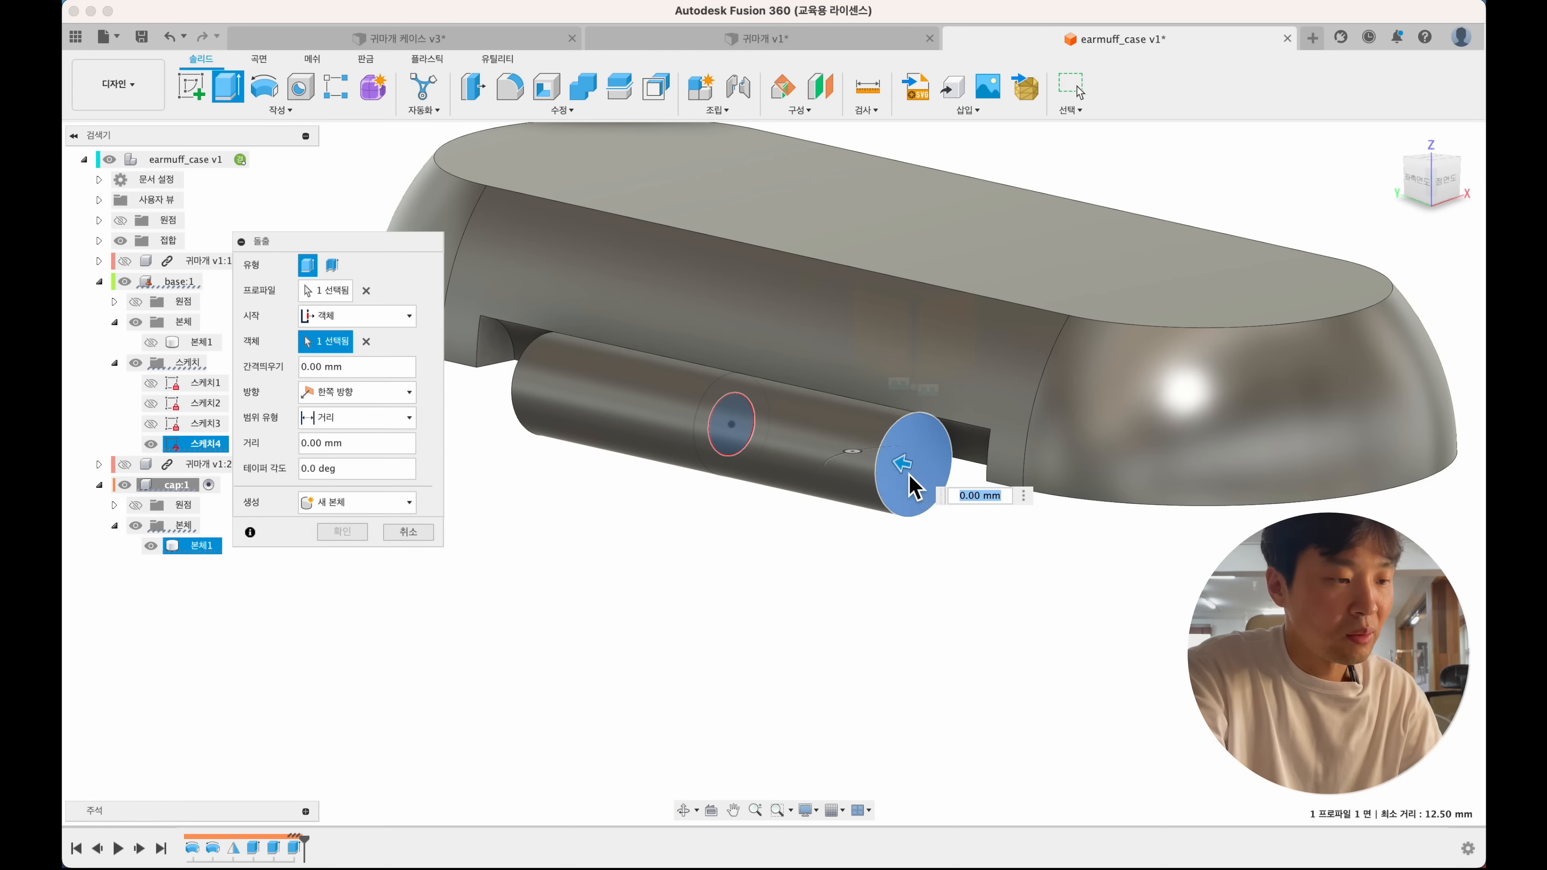
{"action": "left_click_drag", "start_coordinate": [909, 473], "coordinate": [936, 479]}
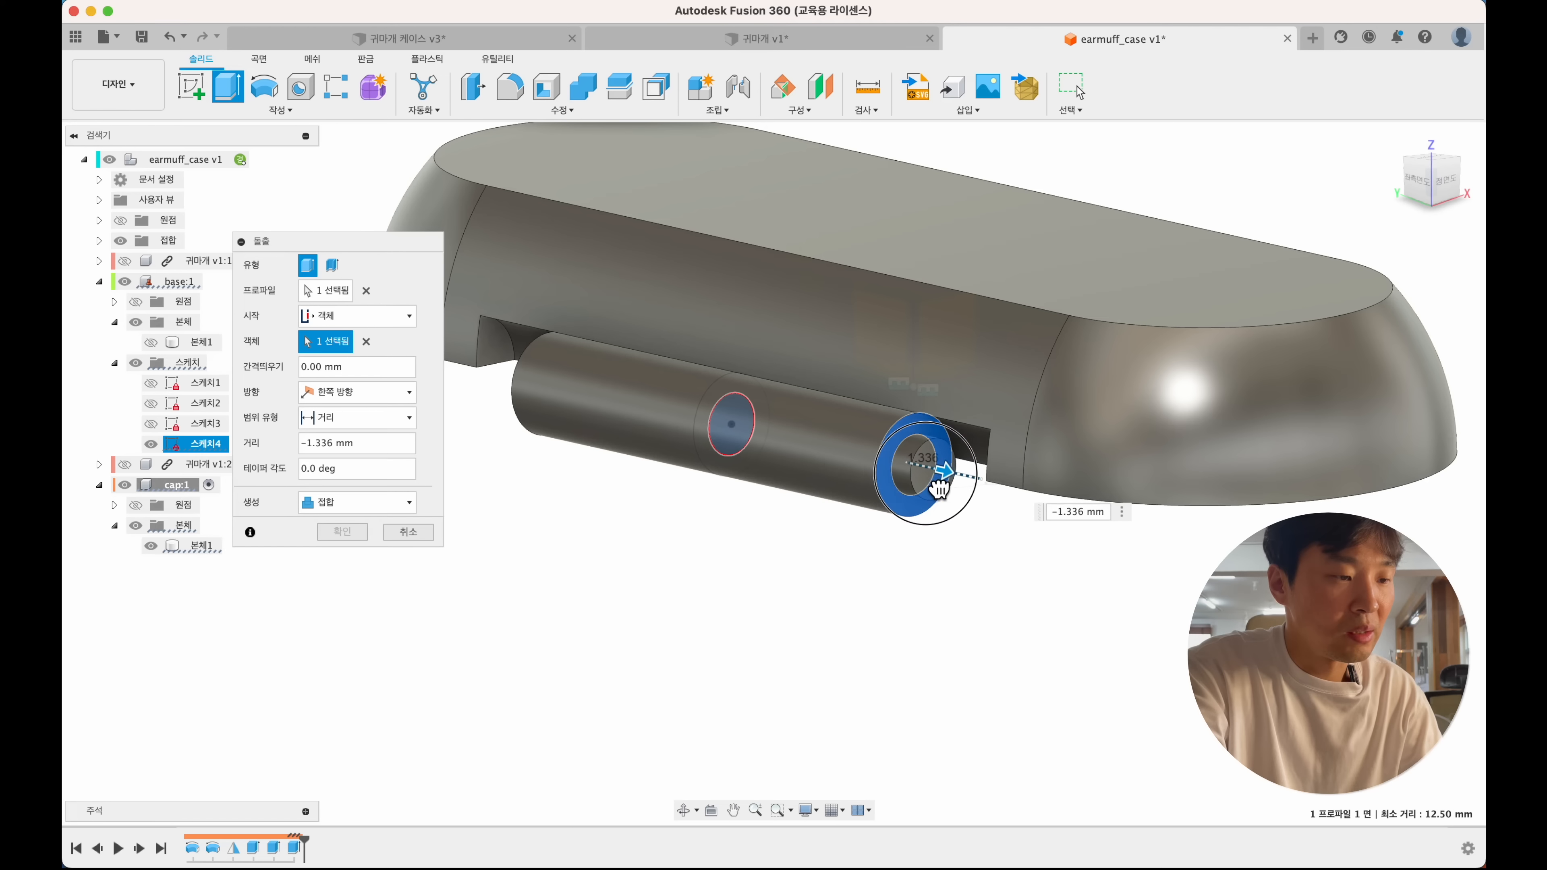
{"action": "left_click", "coordinate": [384, 468]}
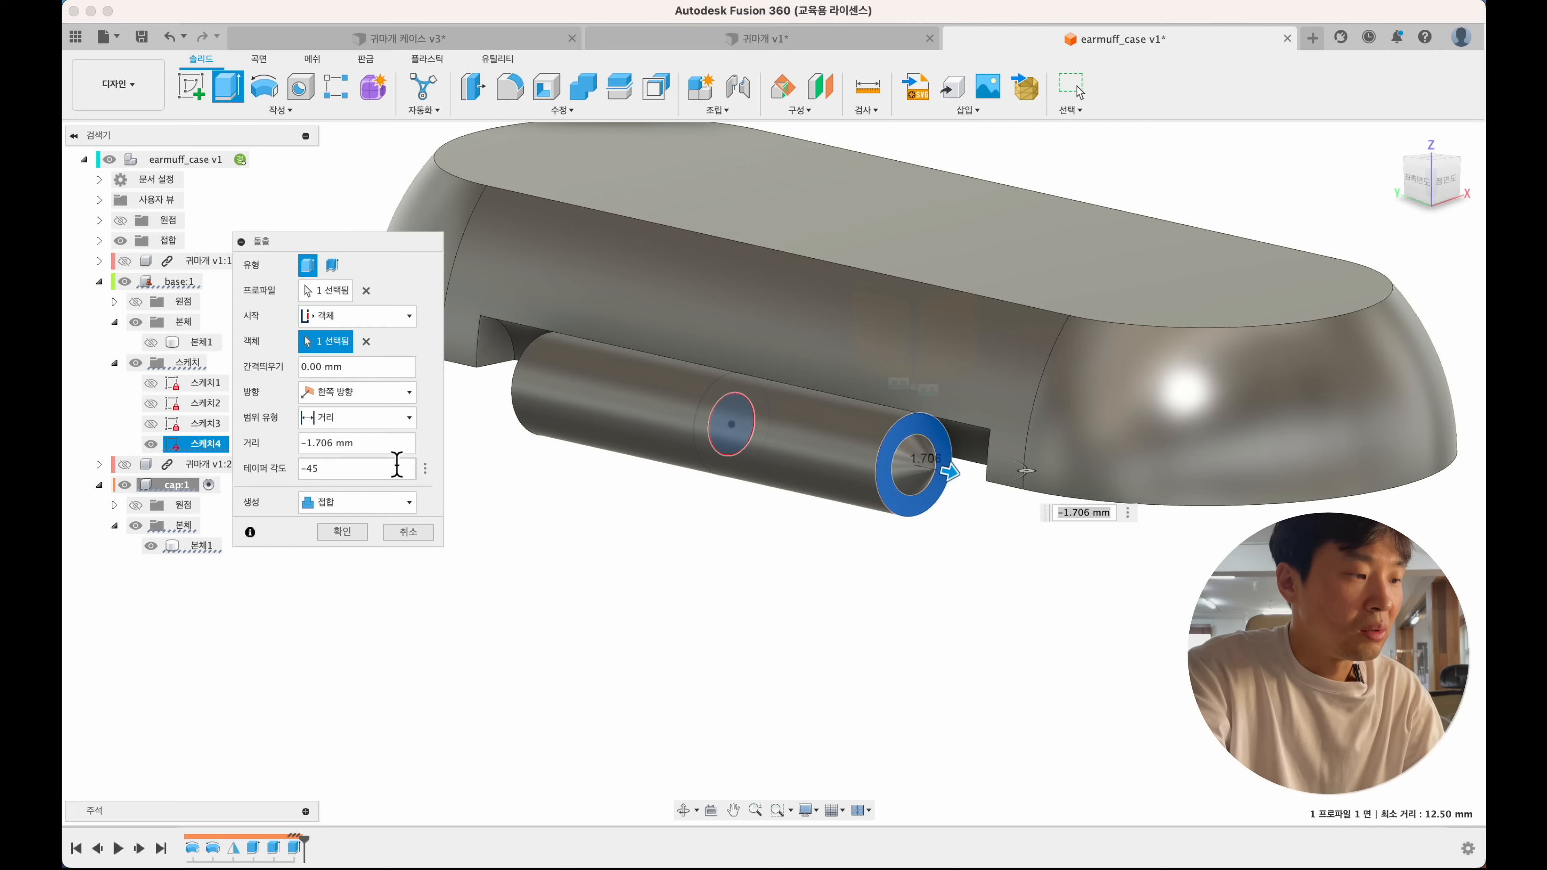
{"action": "type", "text": "-1"}
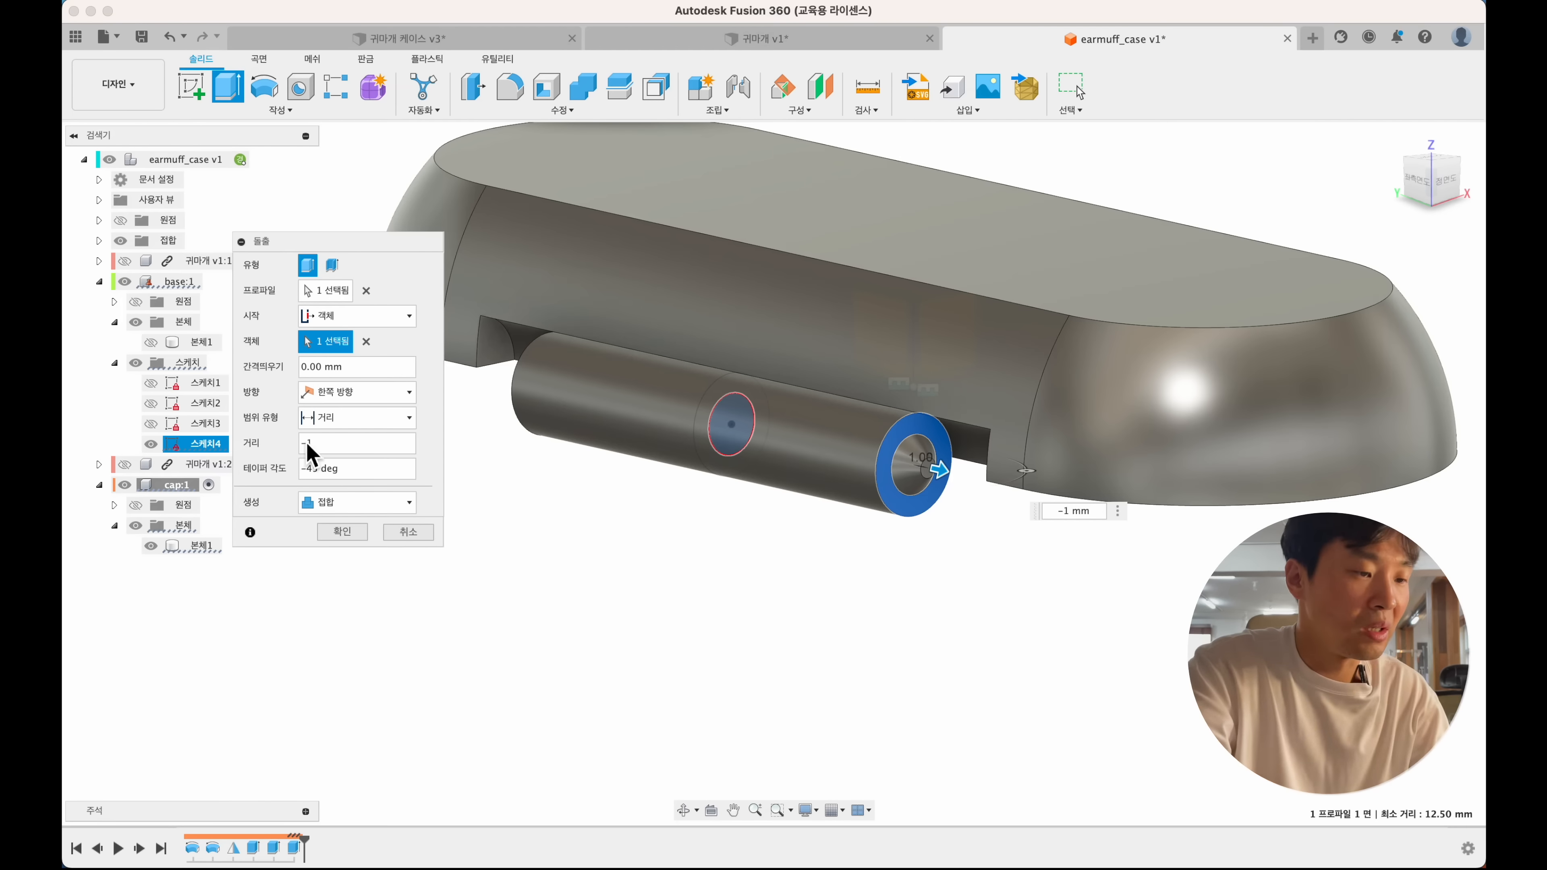
{"action": "scroll", "coordinate": [836, 524], "scroll_direction": "up", "scroll_amount": 3}
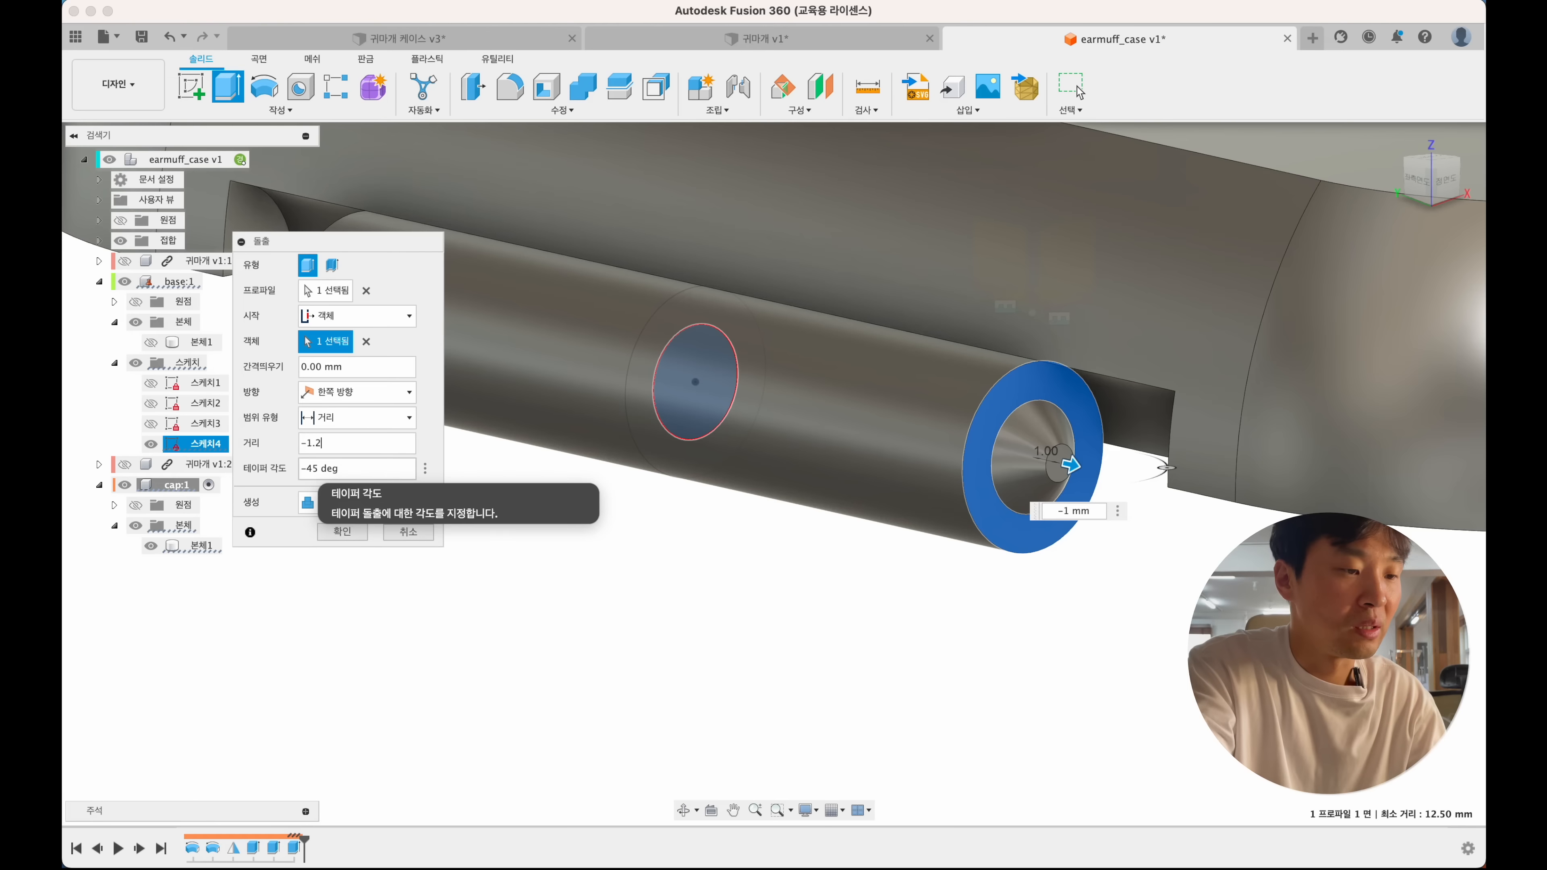
{"action": "key", "text": "Return"}
{"action": "scroll", "coordinate": [364, 671], "scroll_direction": "down", "scroll_amount": 5}
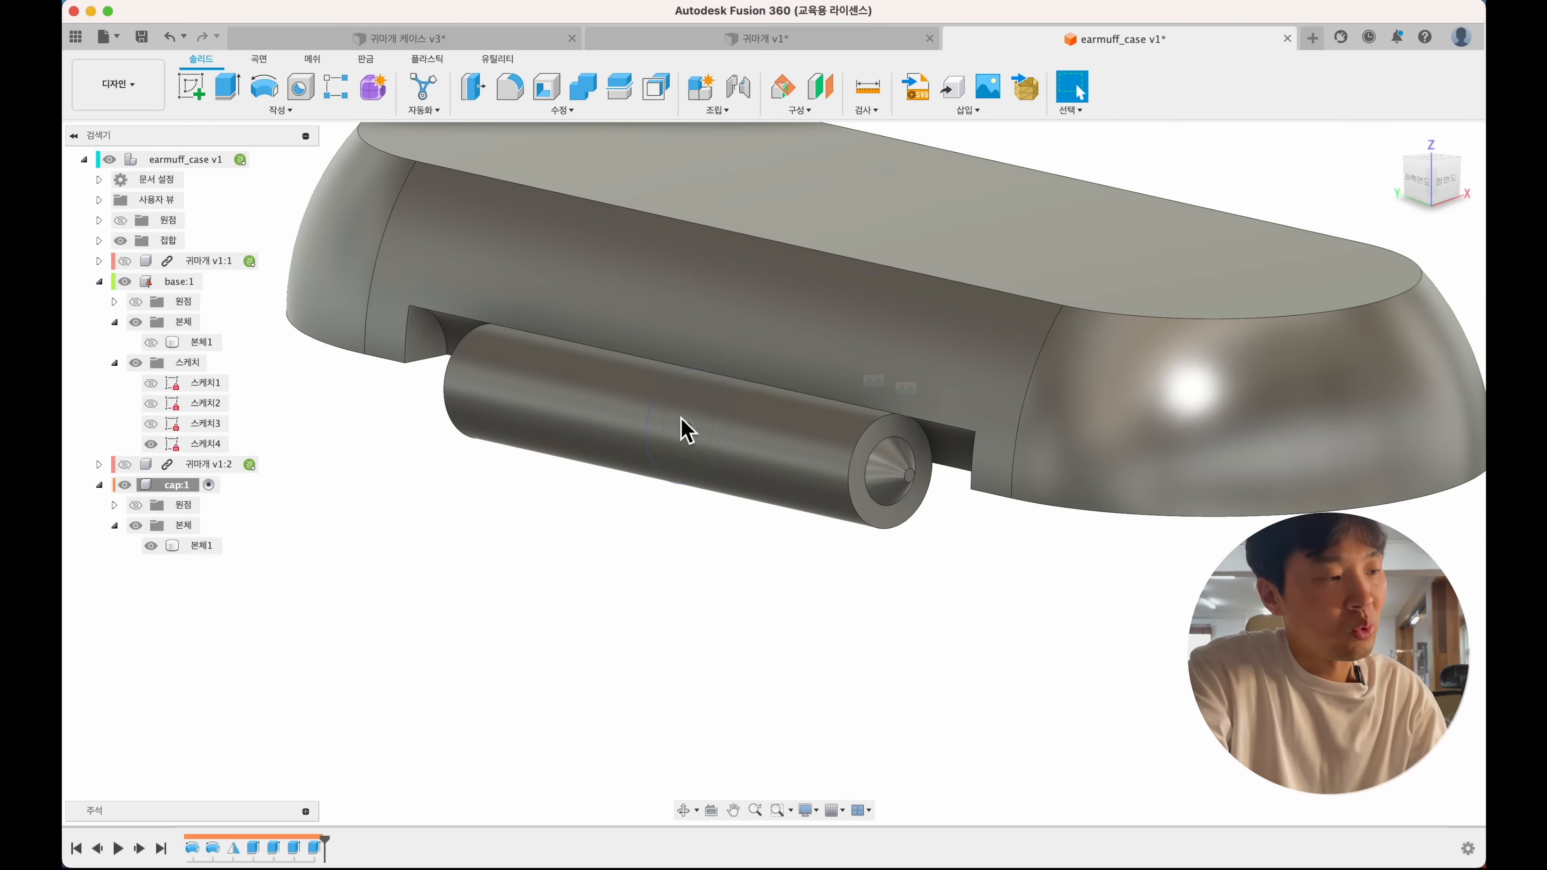
- Try to mirror the cone extrusion as a feature across the cap's mid-plane to the barrel's other end
{"action": "left_click", "coordinate": [281, 109]}
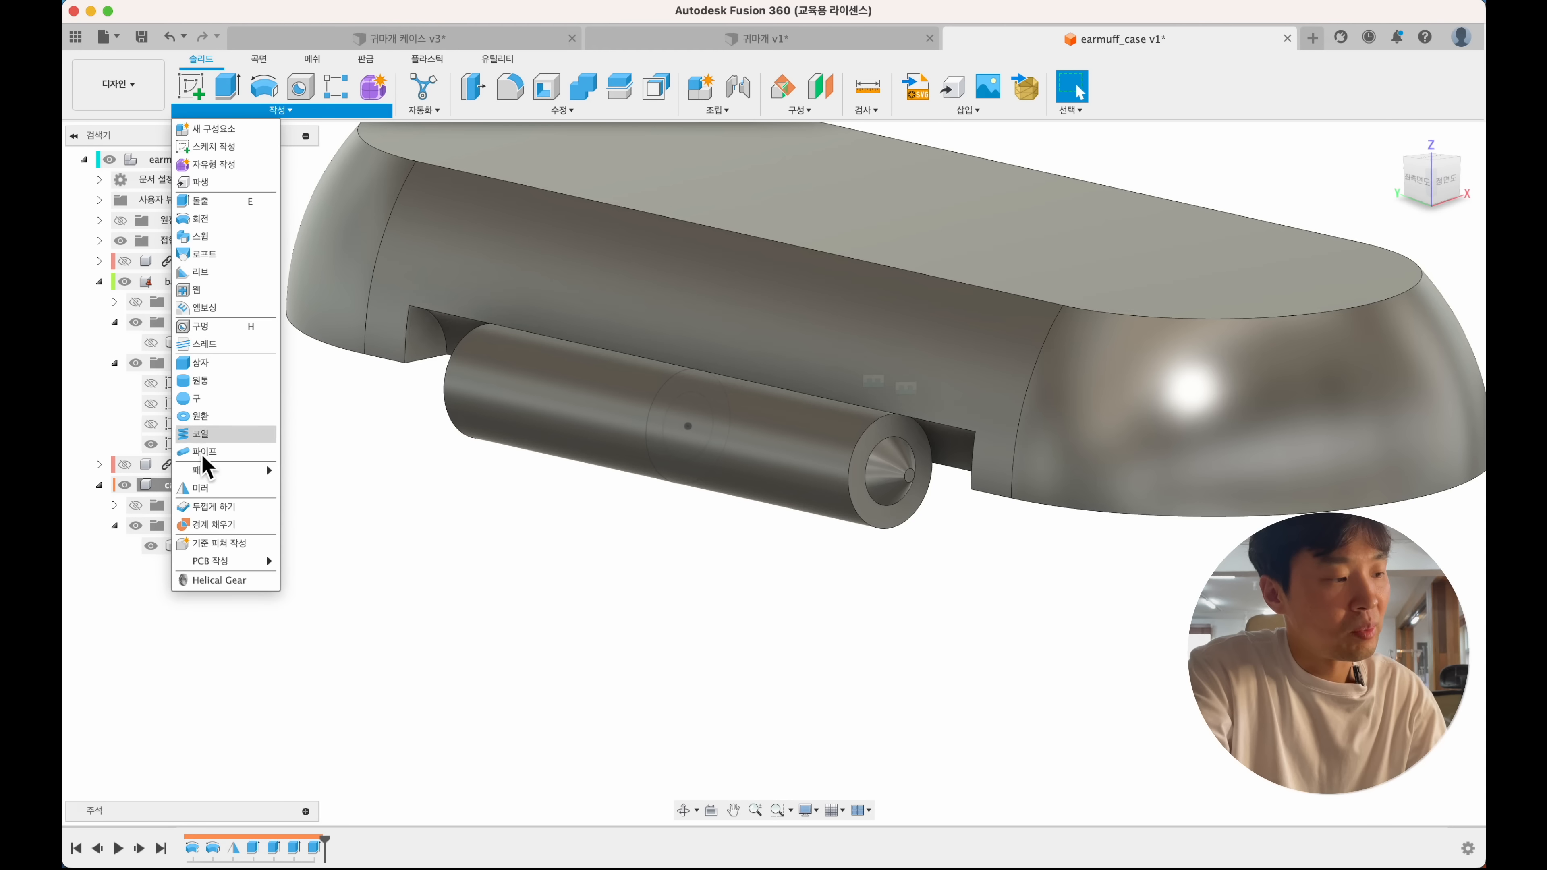
{"action": "left_click", "coordinate": [204, 487]}
{"action": "left_click", "coordinate": [754, 200]}
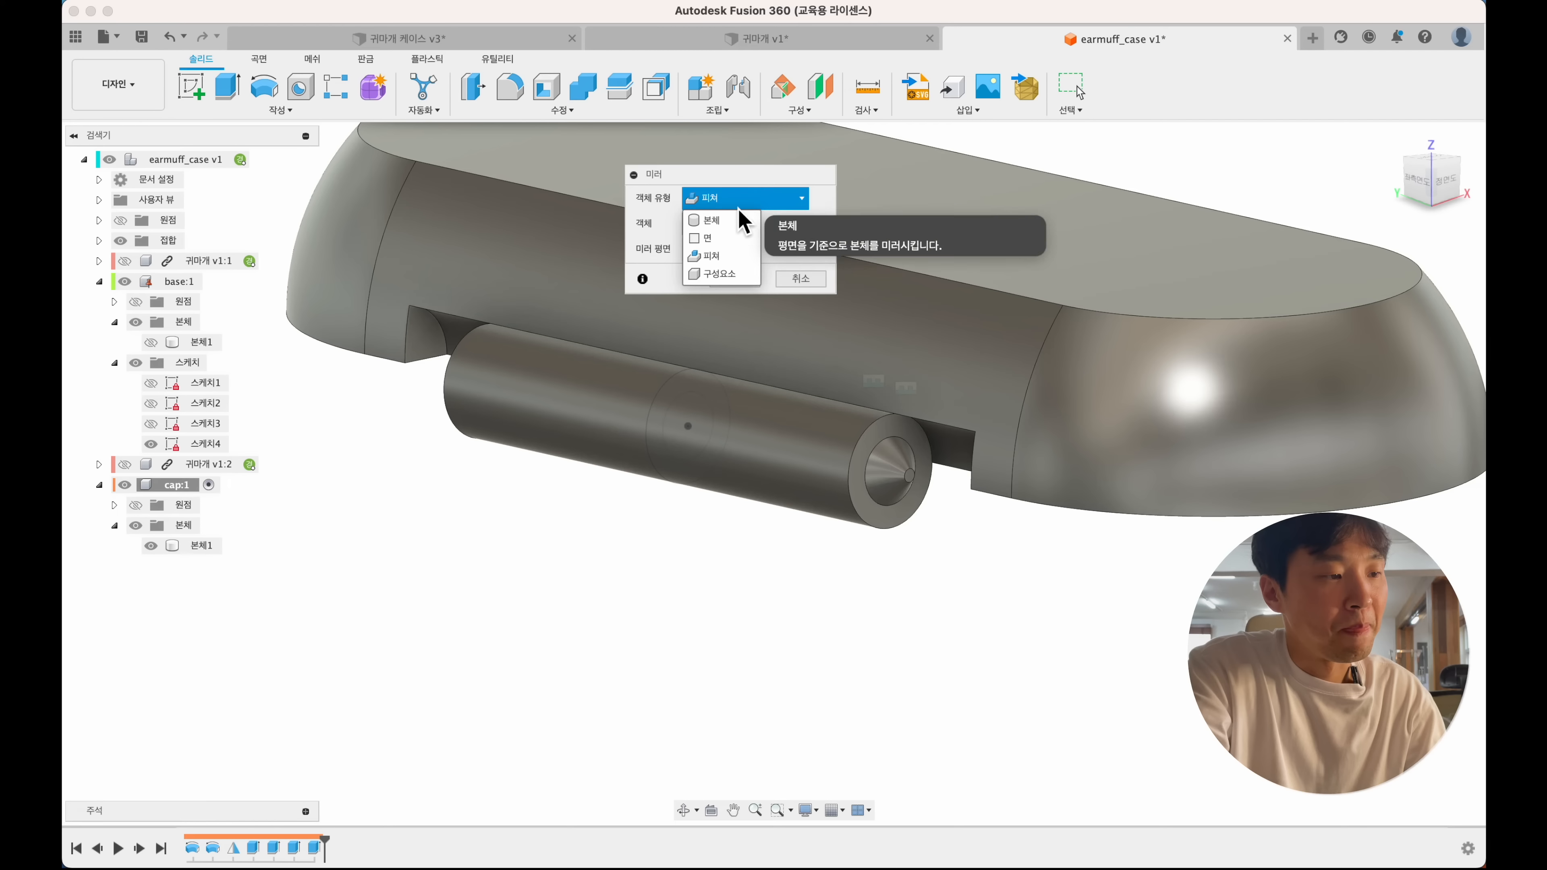
{"action": "left_click", "coordinate": [714, 254]}
{"action": "left_click", "coordinate": [665, 393]}
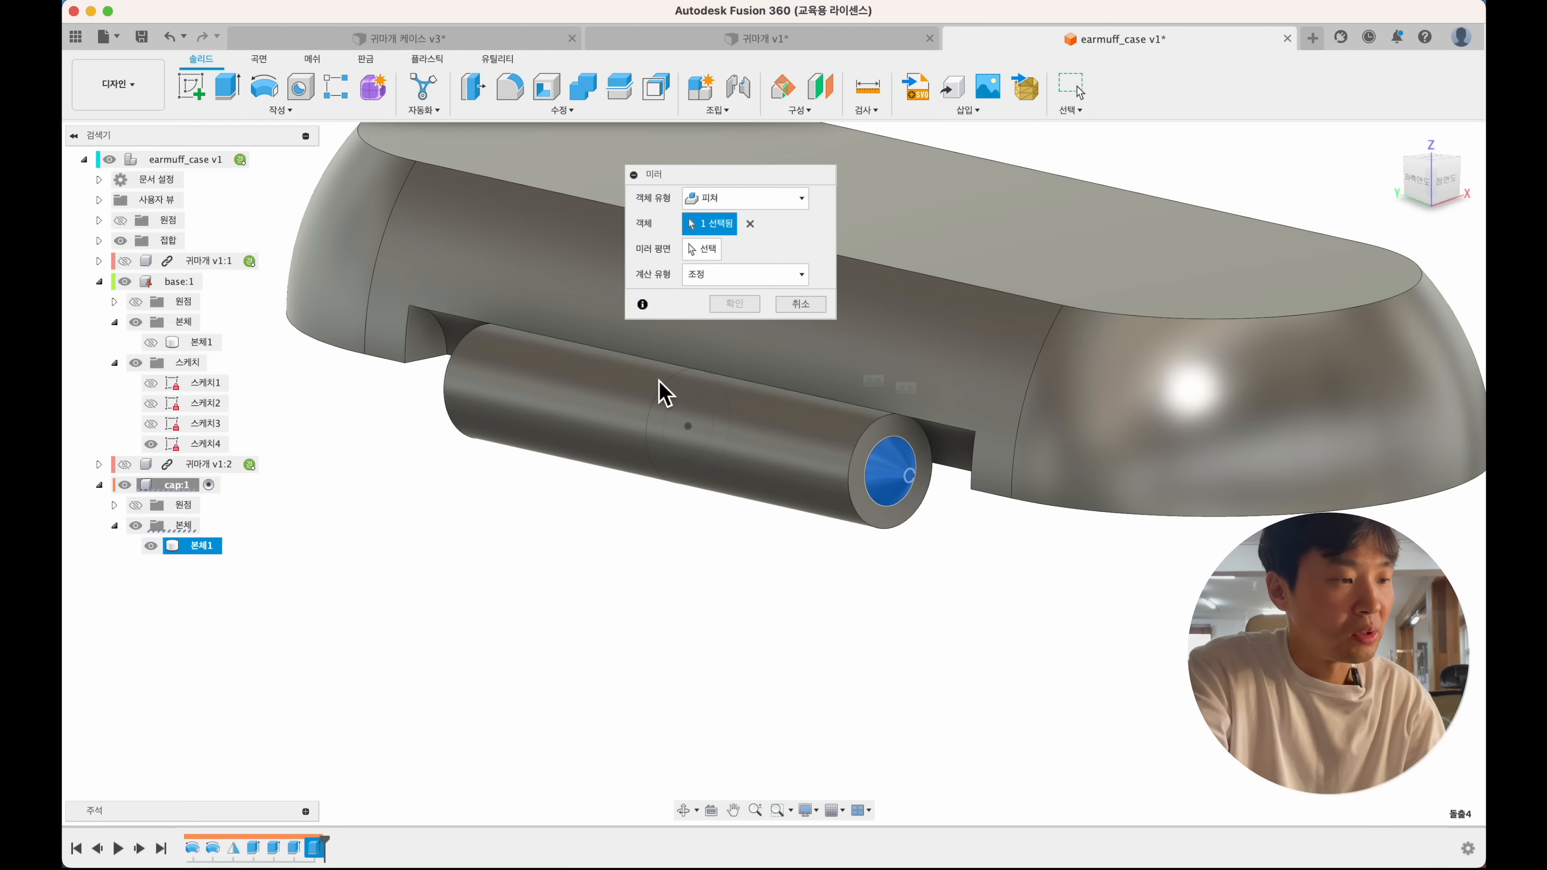
{"action": "left_click", "coordinate": [714, 256]}
{"action": "scroll", "coordinate": [652, 504], "scroll_direction": "down", "scroll_amount": 5}
{"action": "scroll", "coordinate": [647, 499], "scroll_direction": "right", "scroll_amount": 5, "text": "shift"}
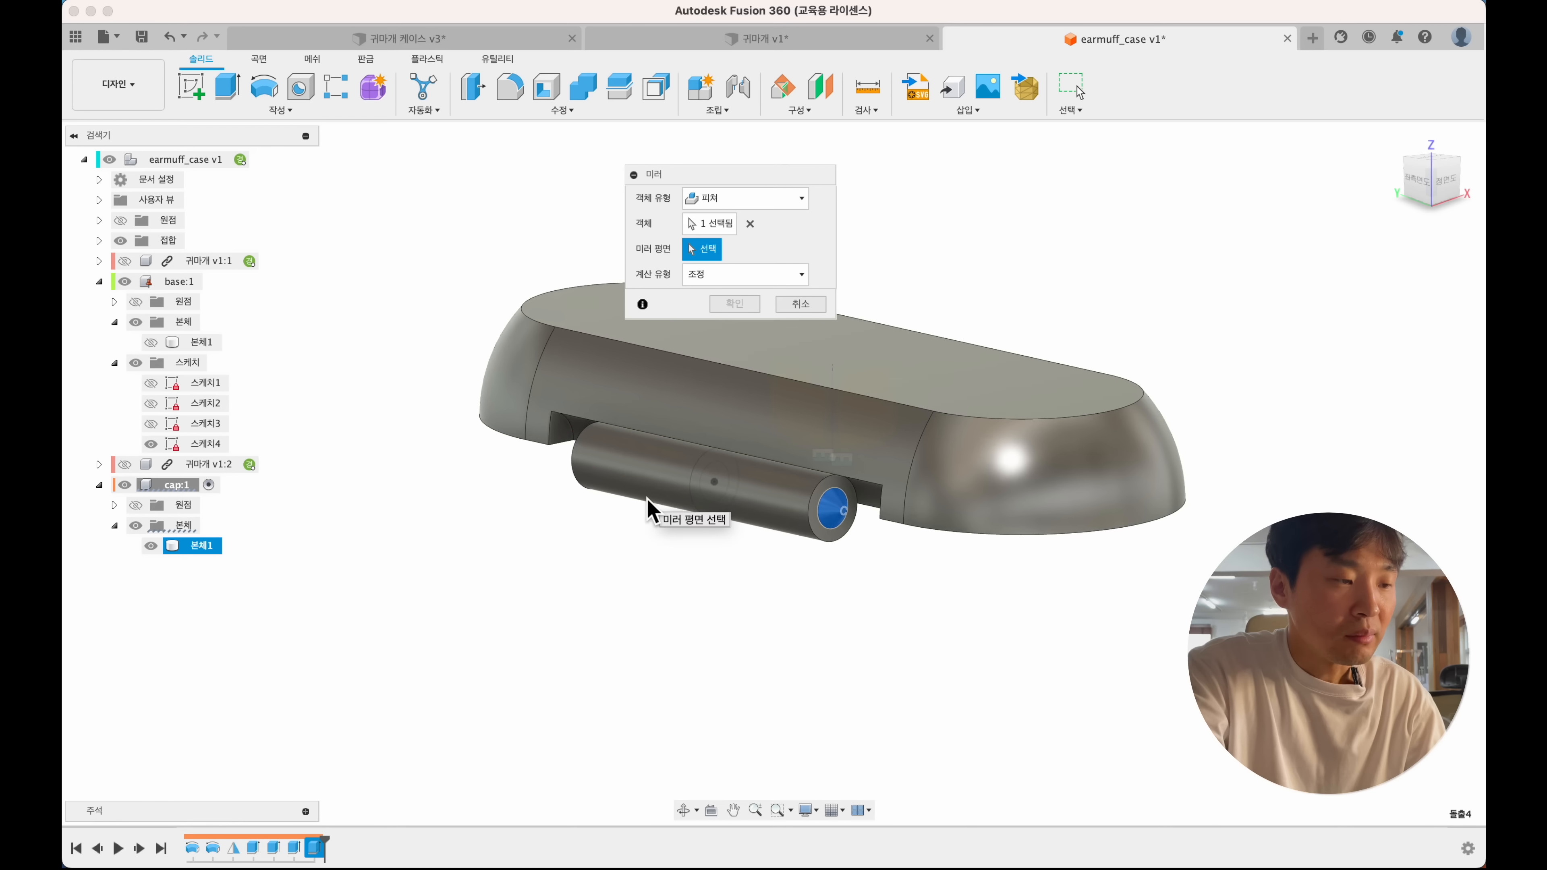
{"action": "scroll", "coordinate": [648, 500], "scroll_direction": "right", "scroll_amount": 2, "text": "shift"}
{"action": "scroll", "coordinate": [649, 501], "scroll_direction": "down", "scroll_amount": 4}
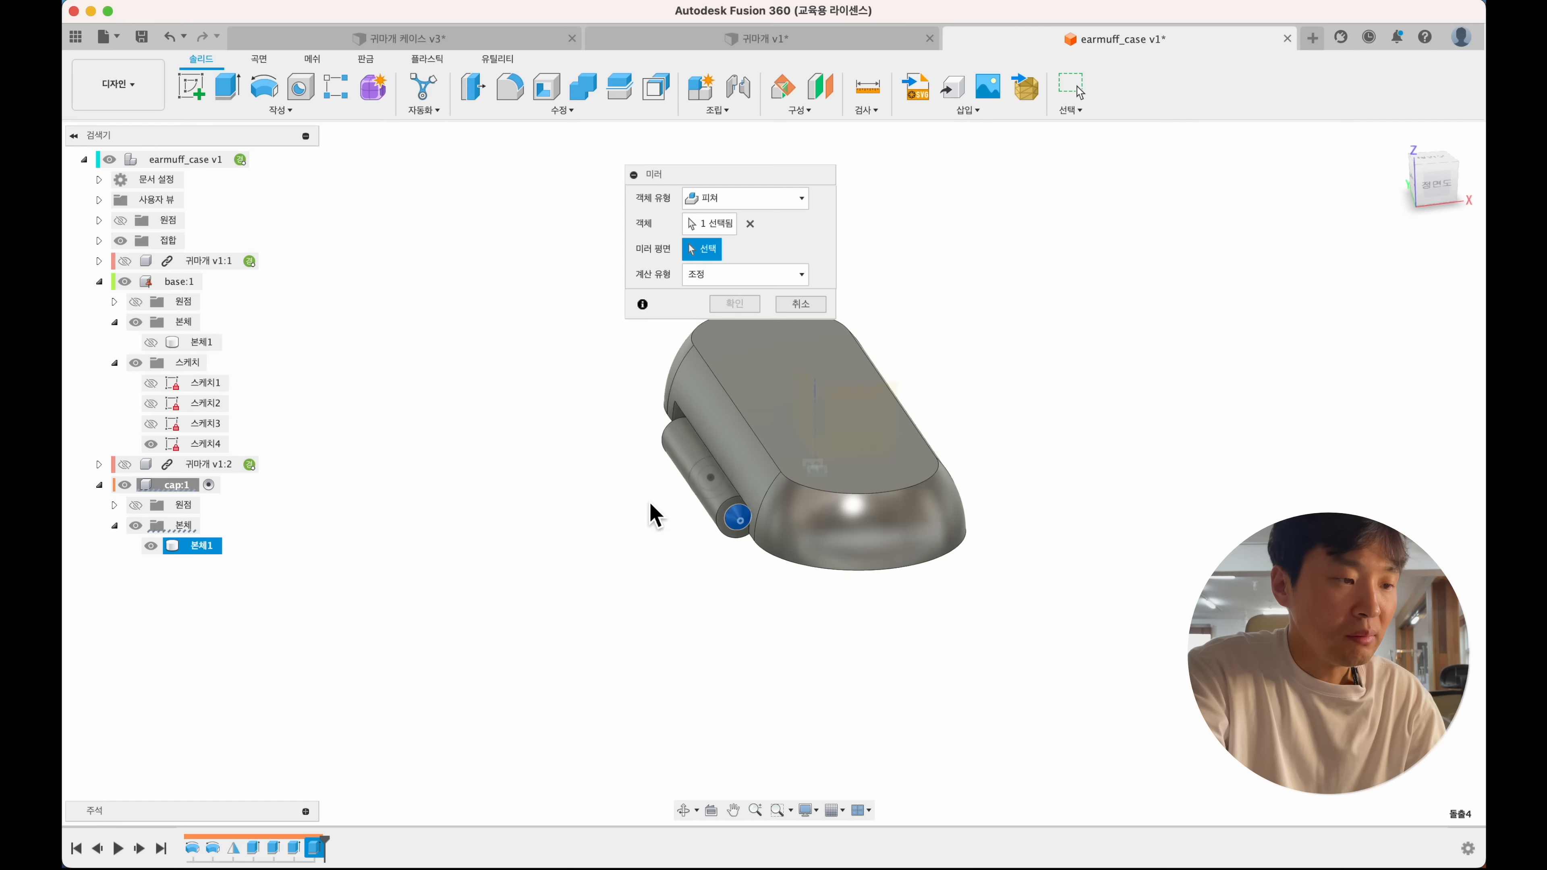
{"action": "left_click", "coordinate": [892, 390]}
{"action": "left_click", "coordinate": [744, 307]}
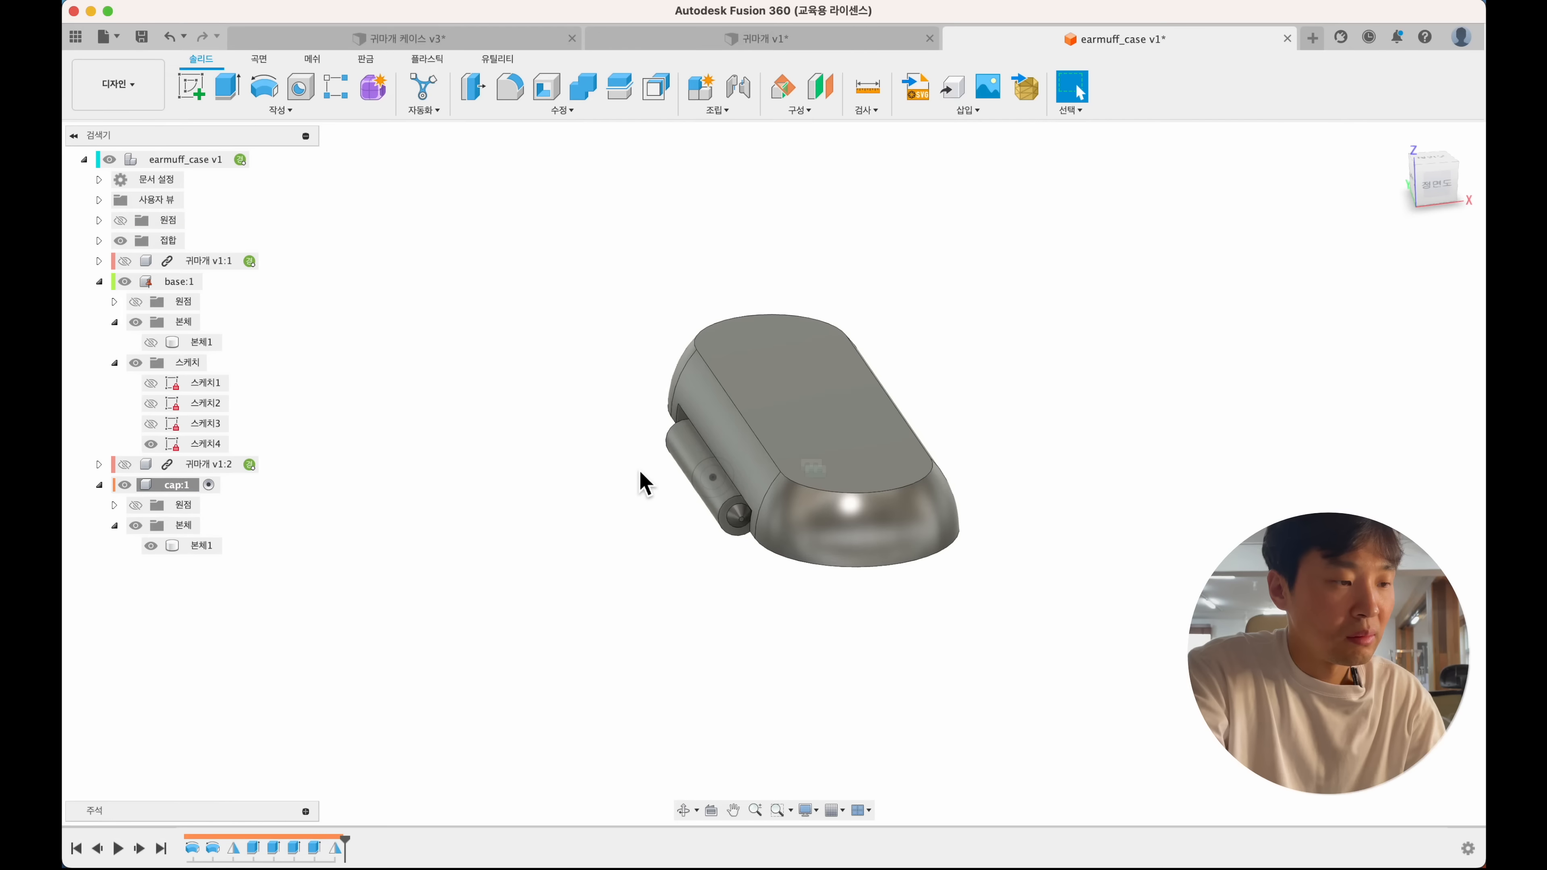
{"action": "scroll", "coordinate": [643, 481], "scroll_direction": "right", "scroll_amount": 5, "text": "shift"}
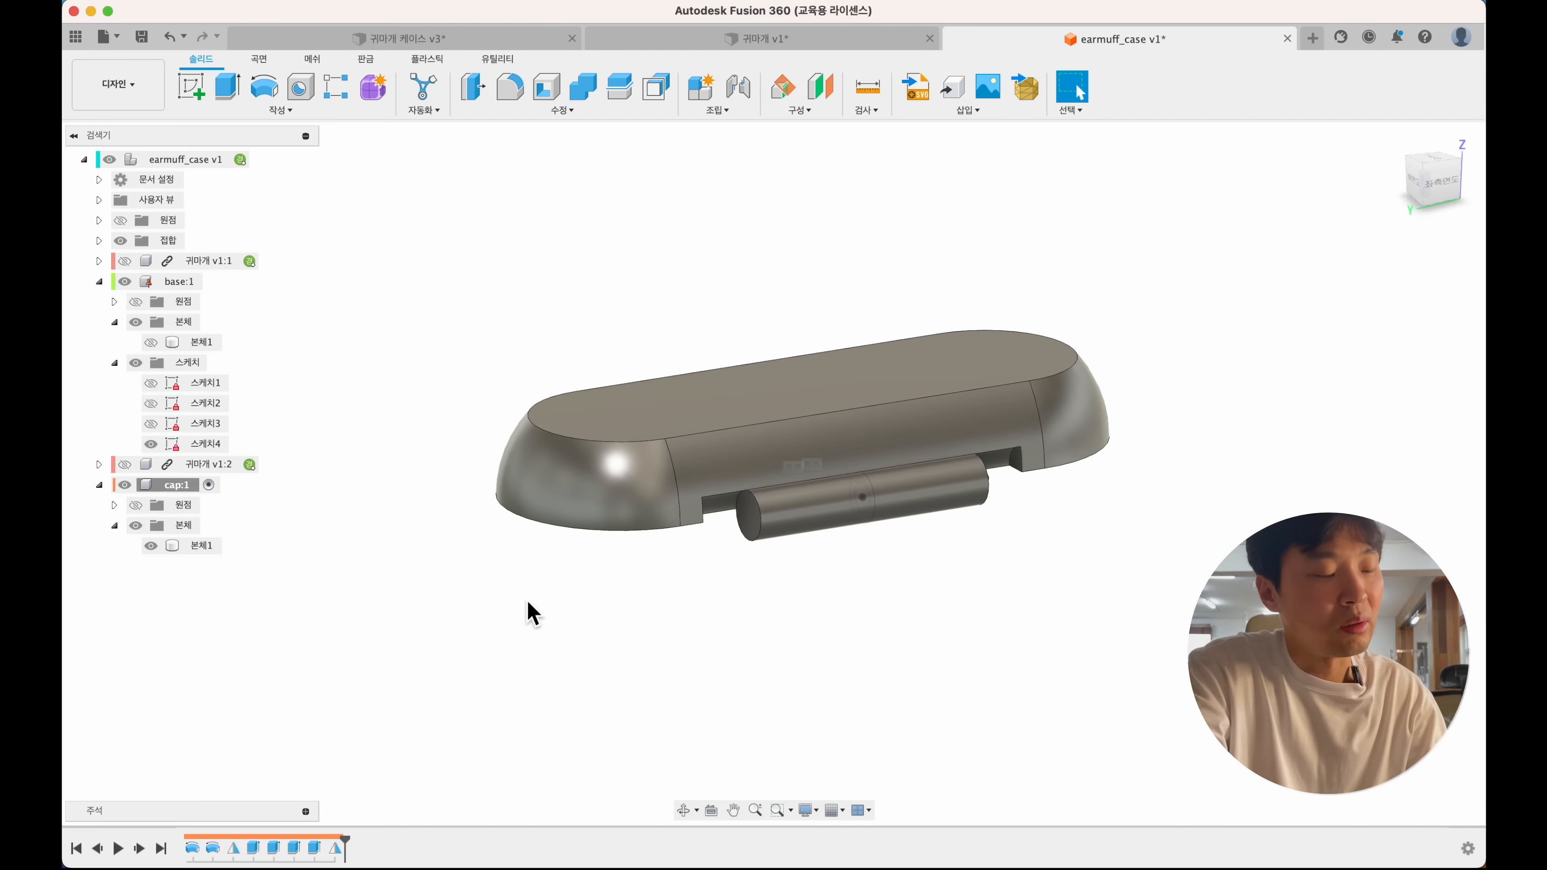
{"action": "scroll", "coordinate": [528, 610], "scroll_direction": "up", "scroll_amount": 5}
{"action": "scroll", "coordinate": [529, 610], "scroll_direction": "left", "scroll_amount": 5, "text": "shift"}
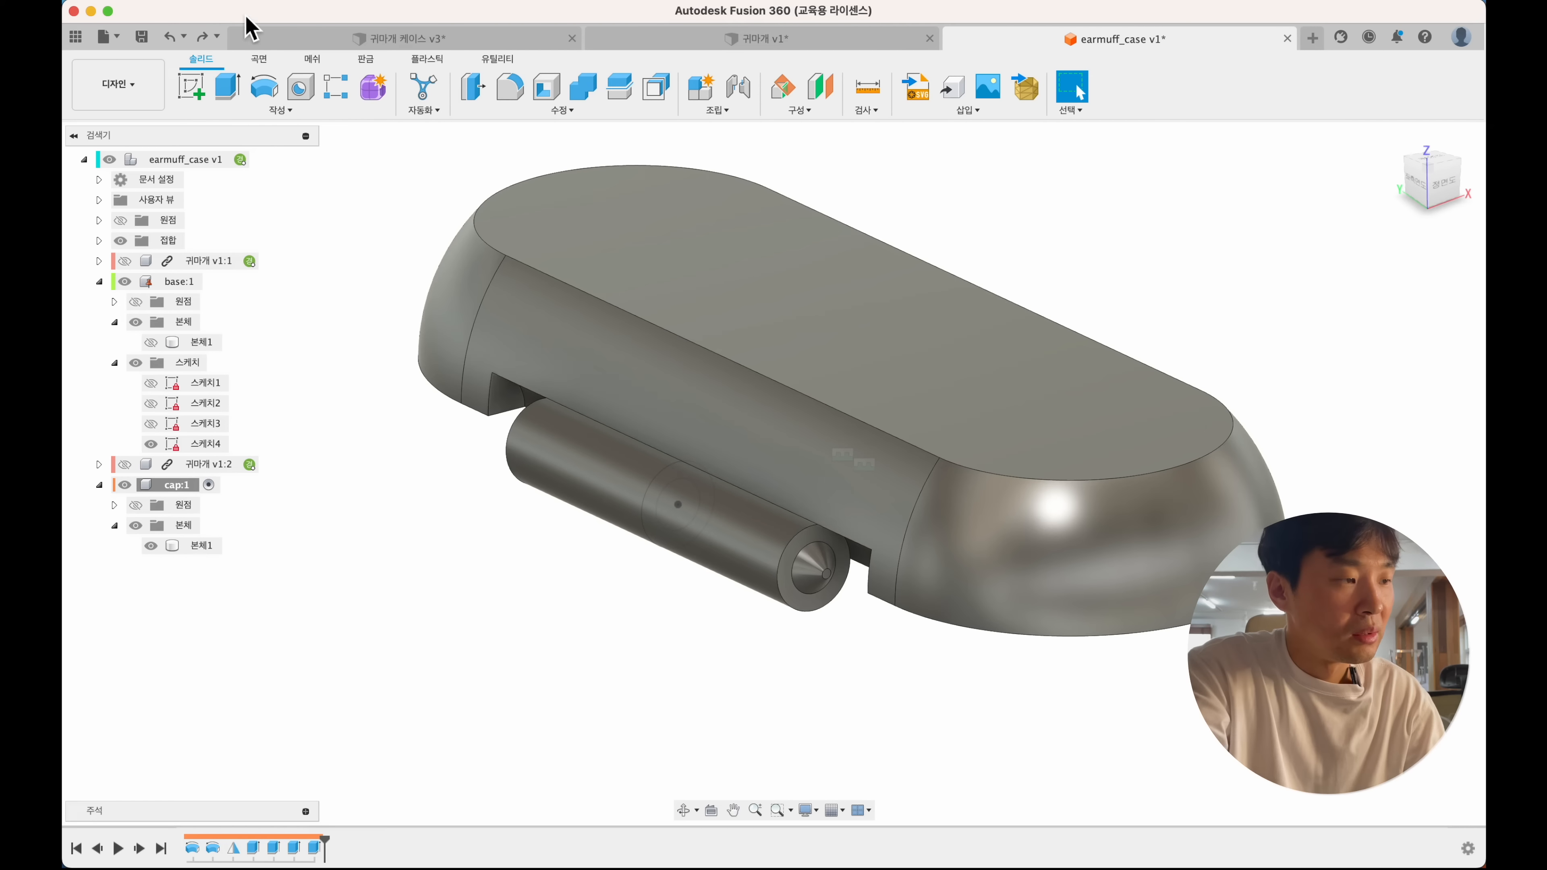
- Mirror the cone's two faces across the cap's mid-plane onto the opposite end of the hinge barrel
{"action": "left_click", "coordinate": [279, 109]}
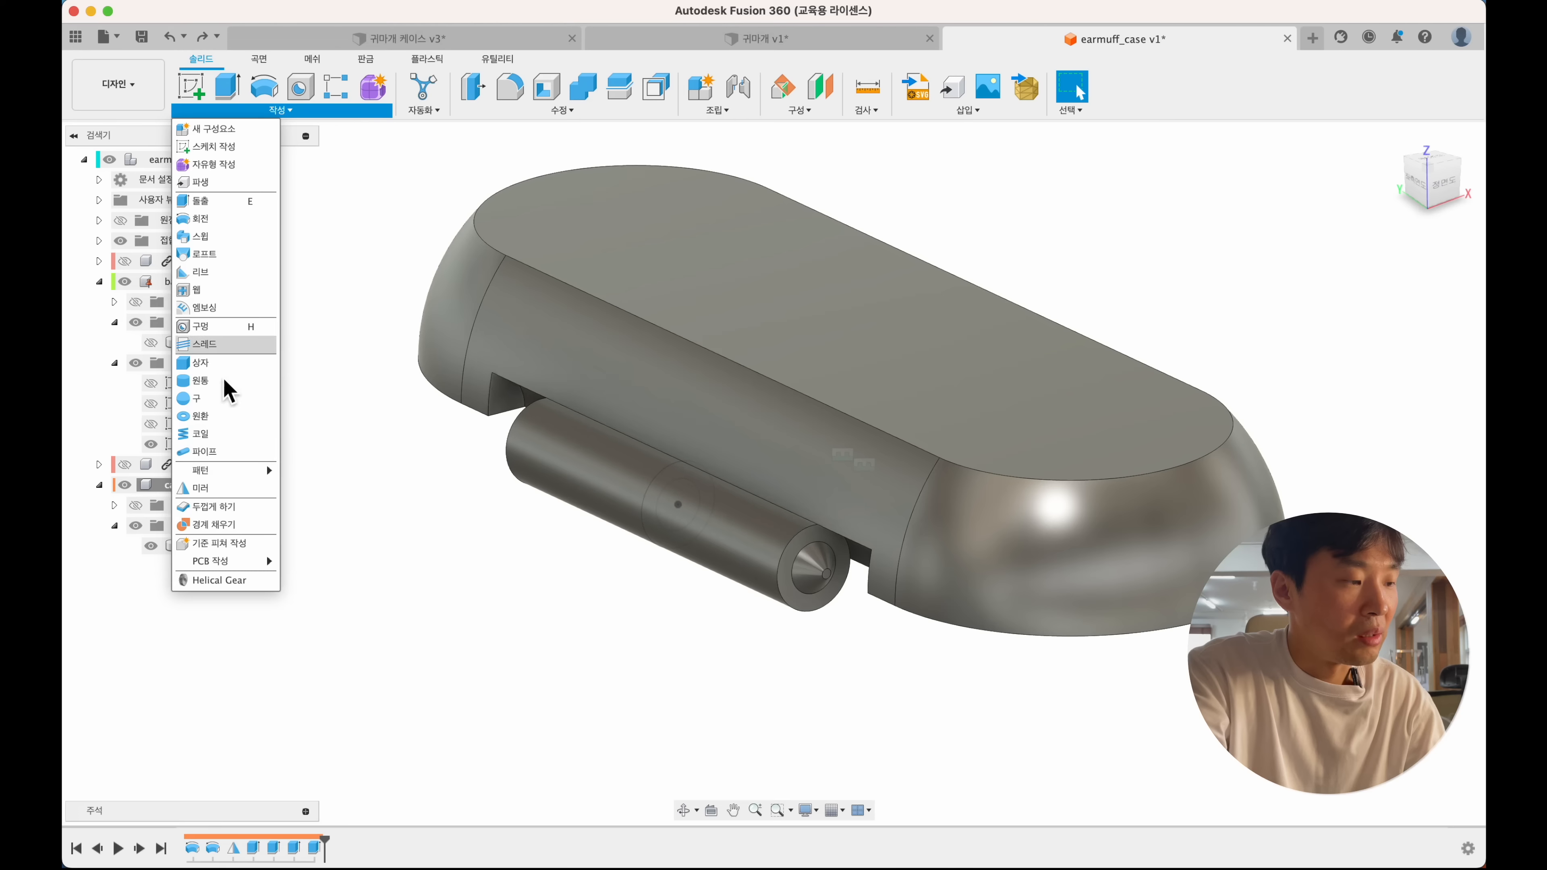
{"action": "left_click", "coordinate": [241, 486]}
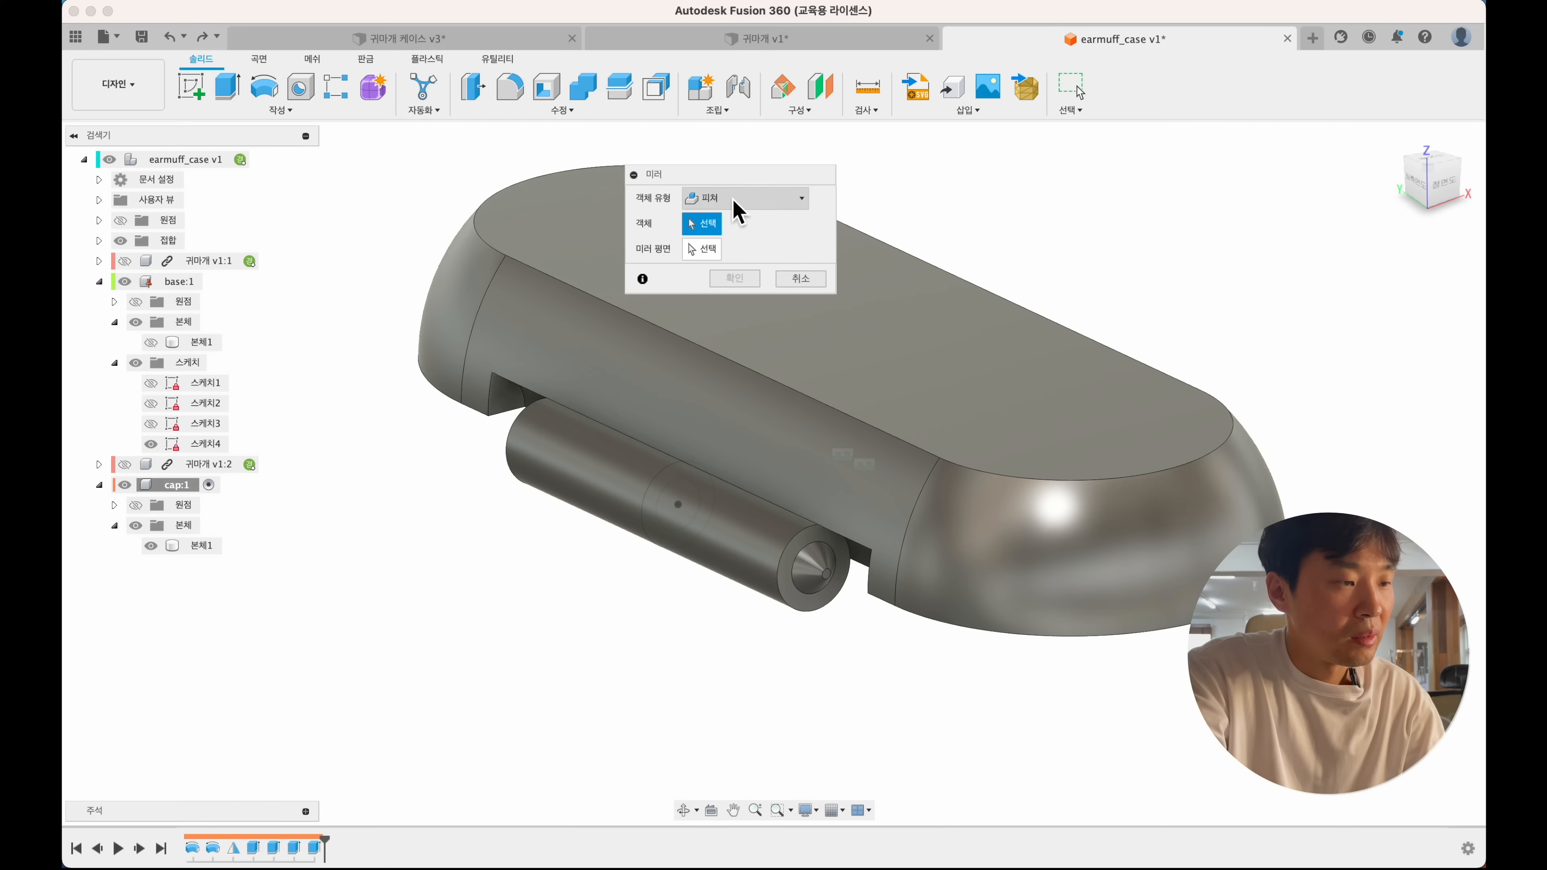
{"action": "left_click", "coordinate": [734, 199]}
{"action": "left_click", "coordinate": [707, 216]}
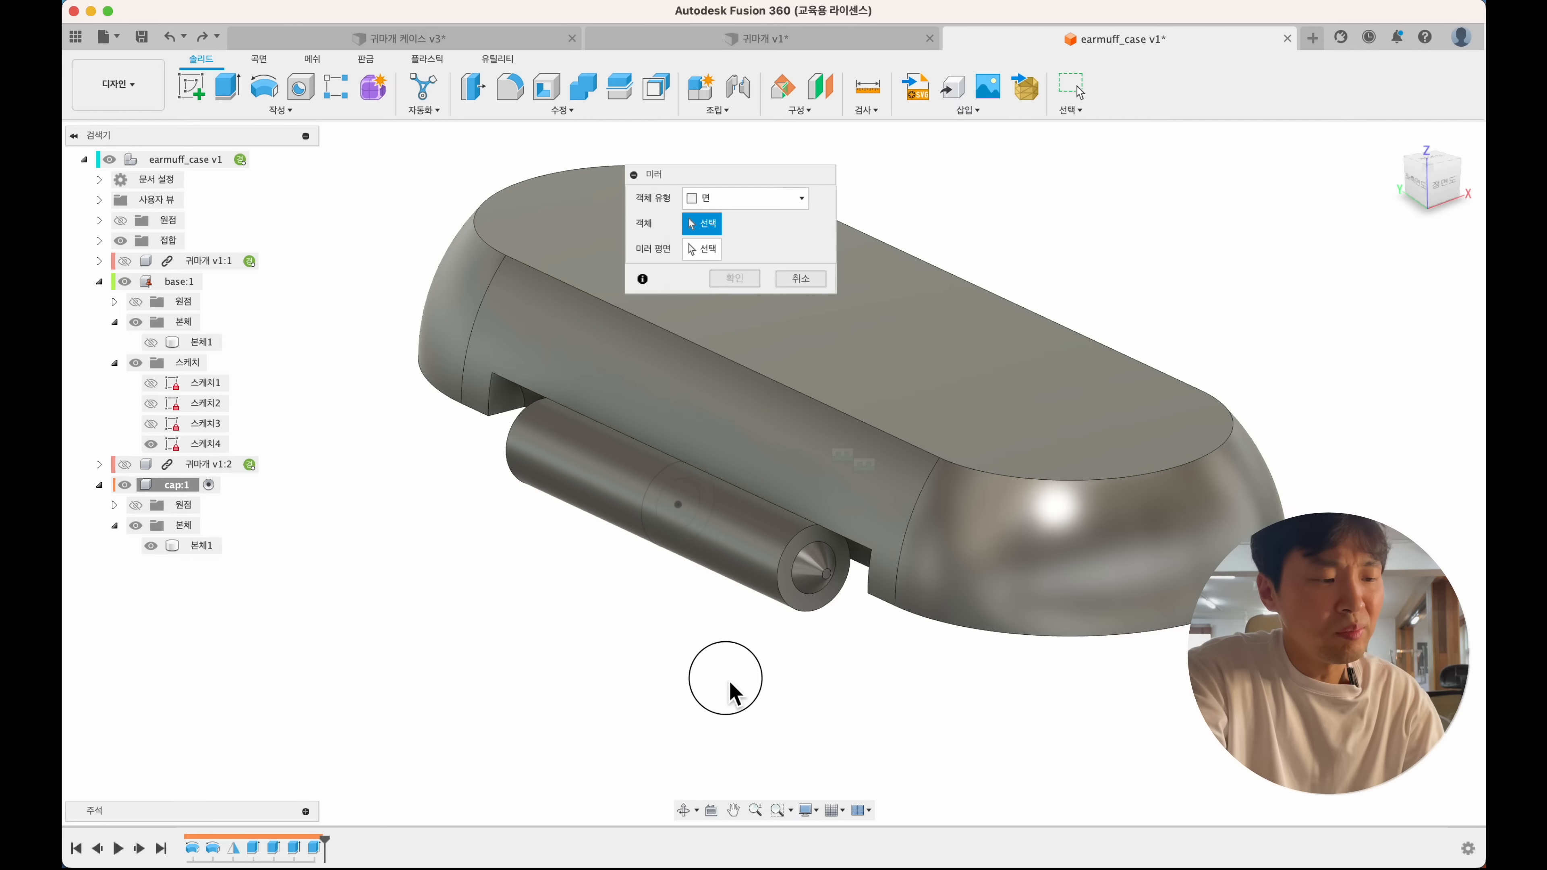
{"action": "left_click_drag", "start_coordinate": [727, 680], "coordinate": [844, 541]}
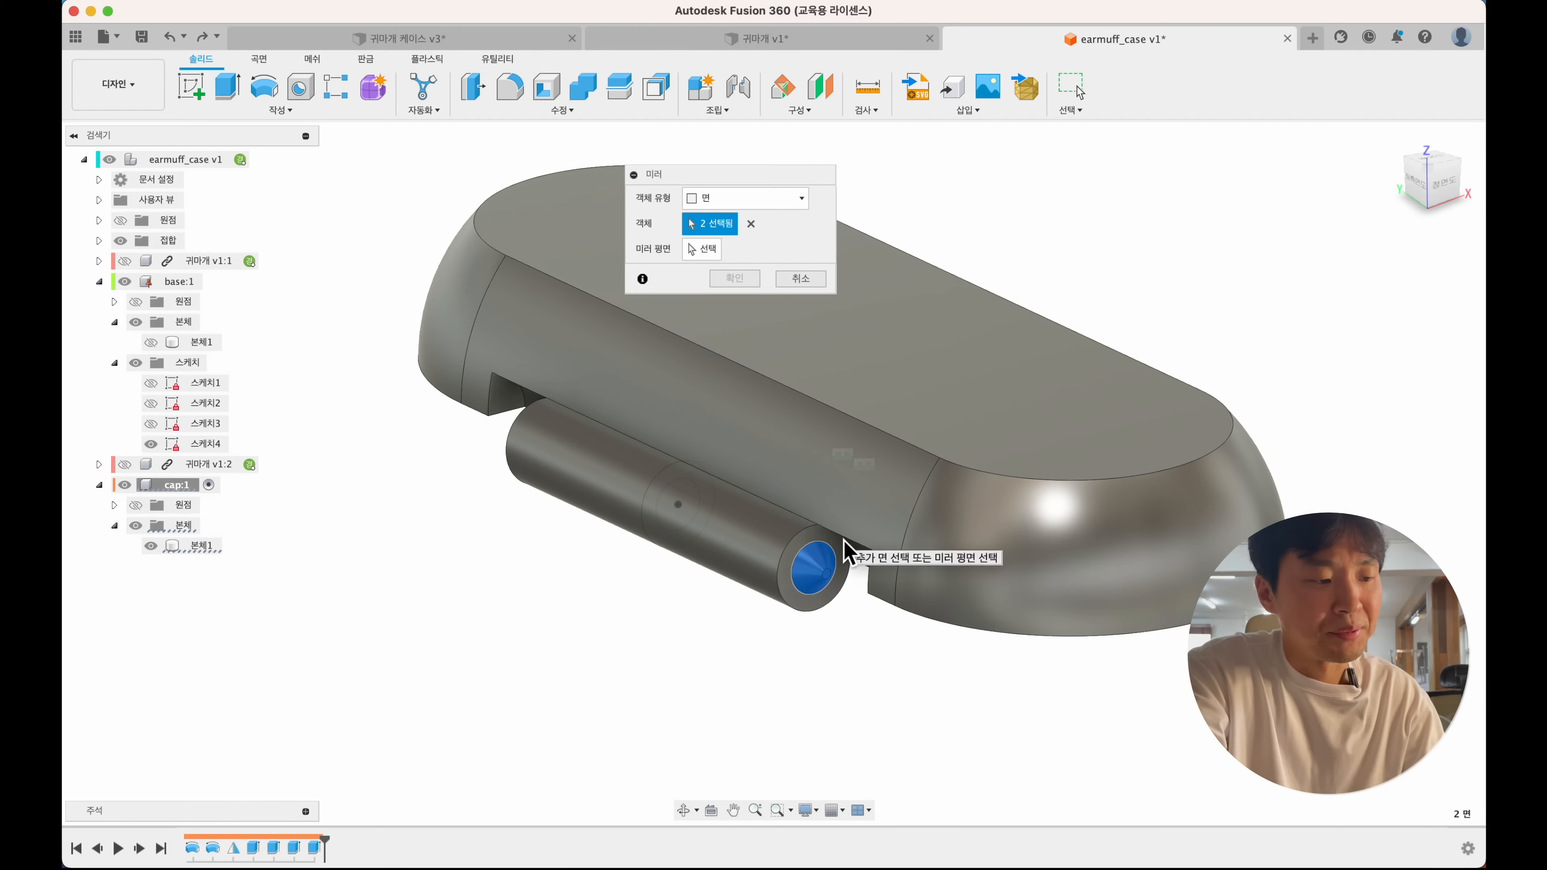
{"action": "left_click", "coordinate": [704, 249]}
{"action": "scroll", "coordinate": [965, 252], "scroll_direction": "down", "scroll_amount": 5}
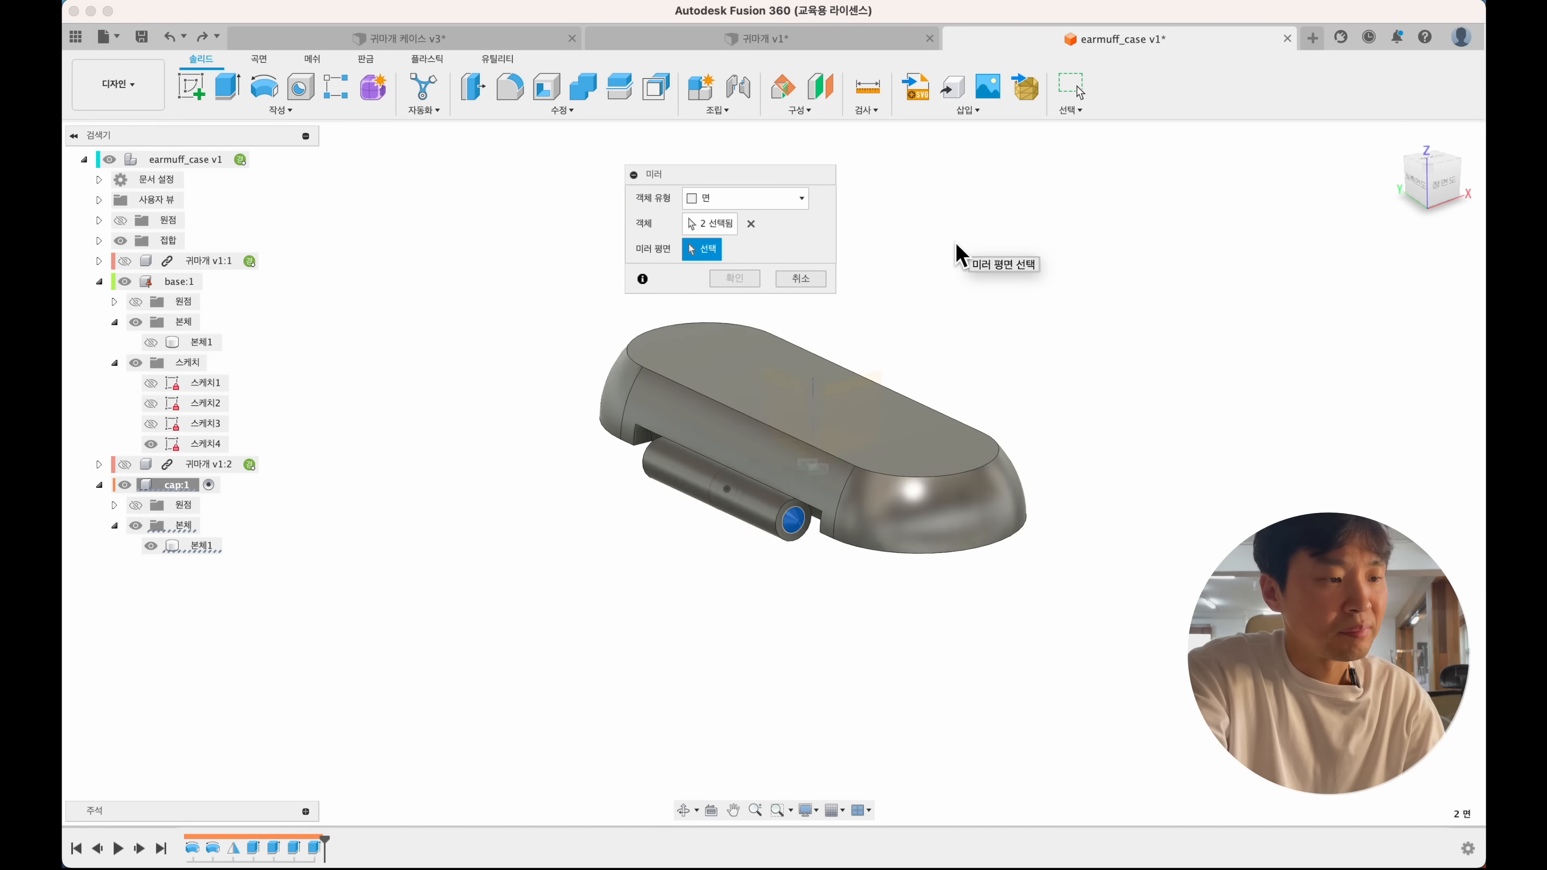
{"action": "left_click", "coordinate": [843, 385]}
{"action": "left_click", "coordinate": [753, 281]}
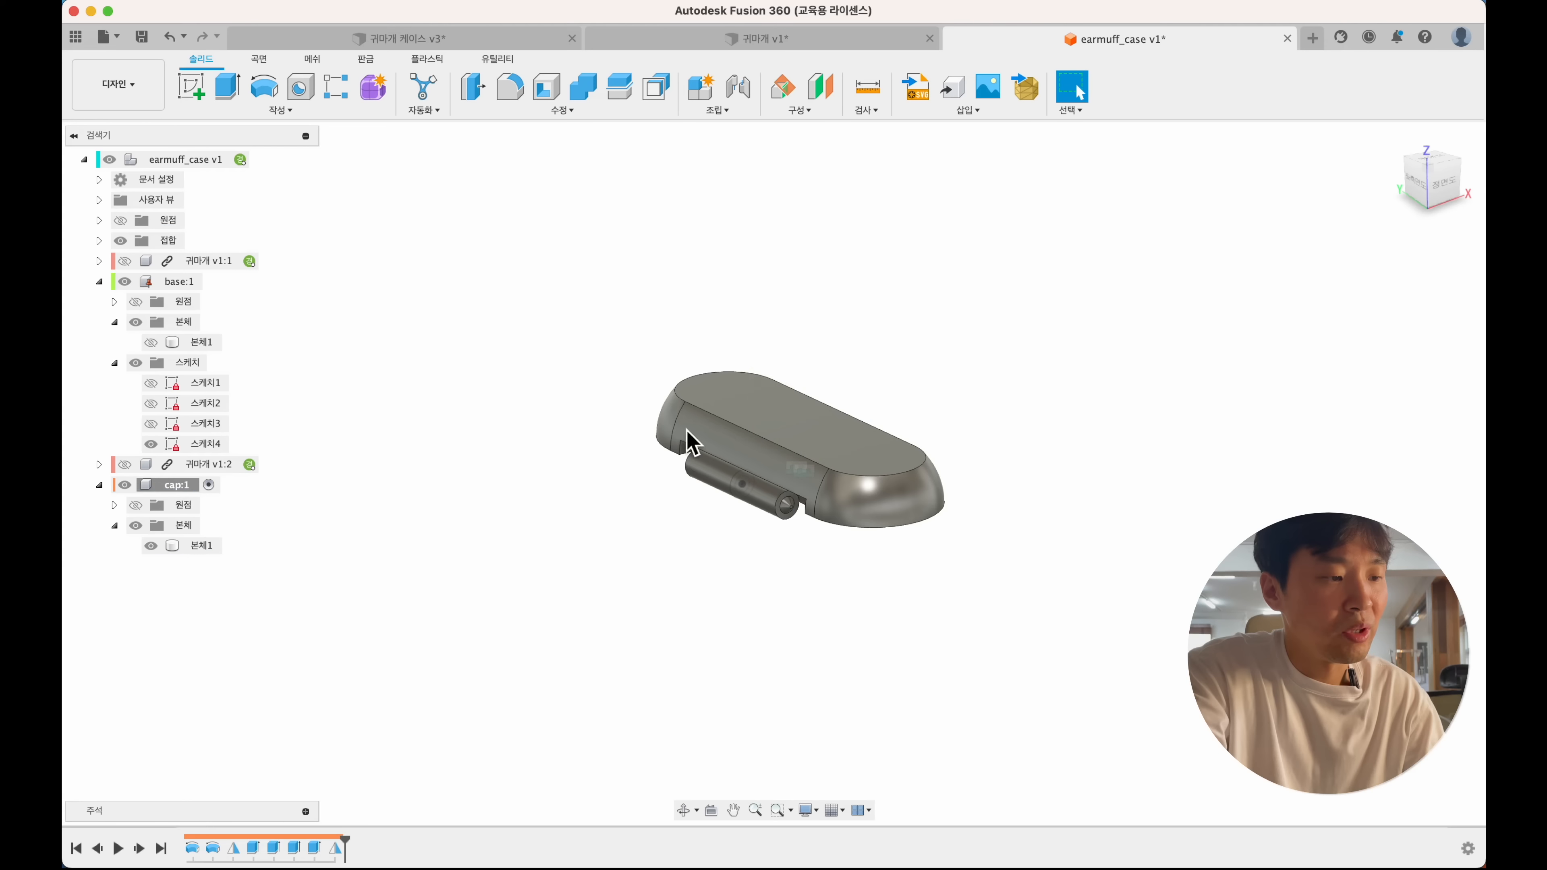
{"action": "scroll", "coordinate": [654, 522], "scroll_direction": "up", "scroll_amount": 5}
{"action": "scroll", "coordinate": [652, 518], "scroll_direction": "left", "scroll_amount": 10, "text": "shift"}
{"action": "scroll", "coordinate": [651, 515], "scroll_direction": "up", "scroll_amount": 5}
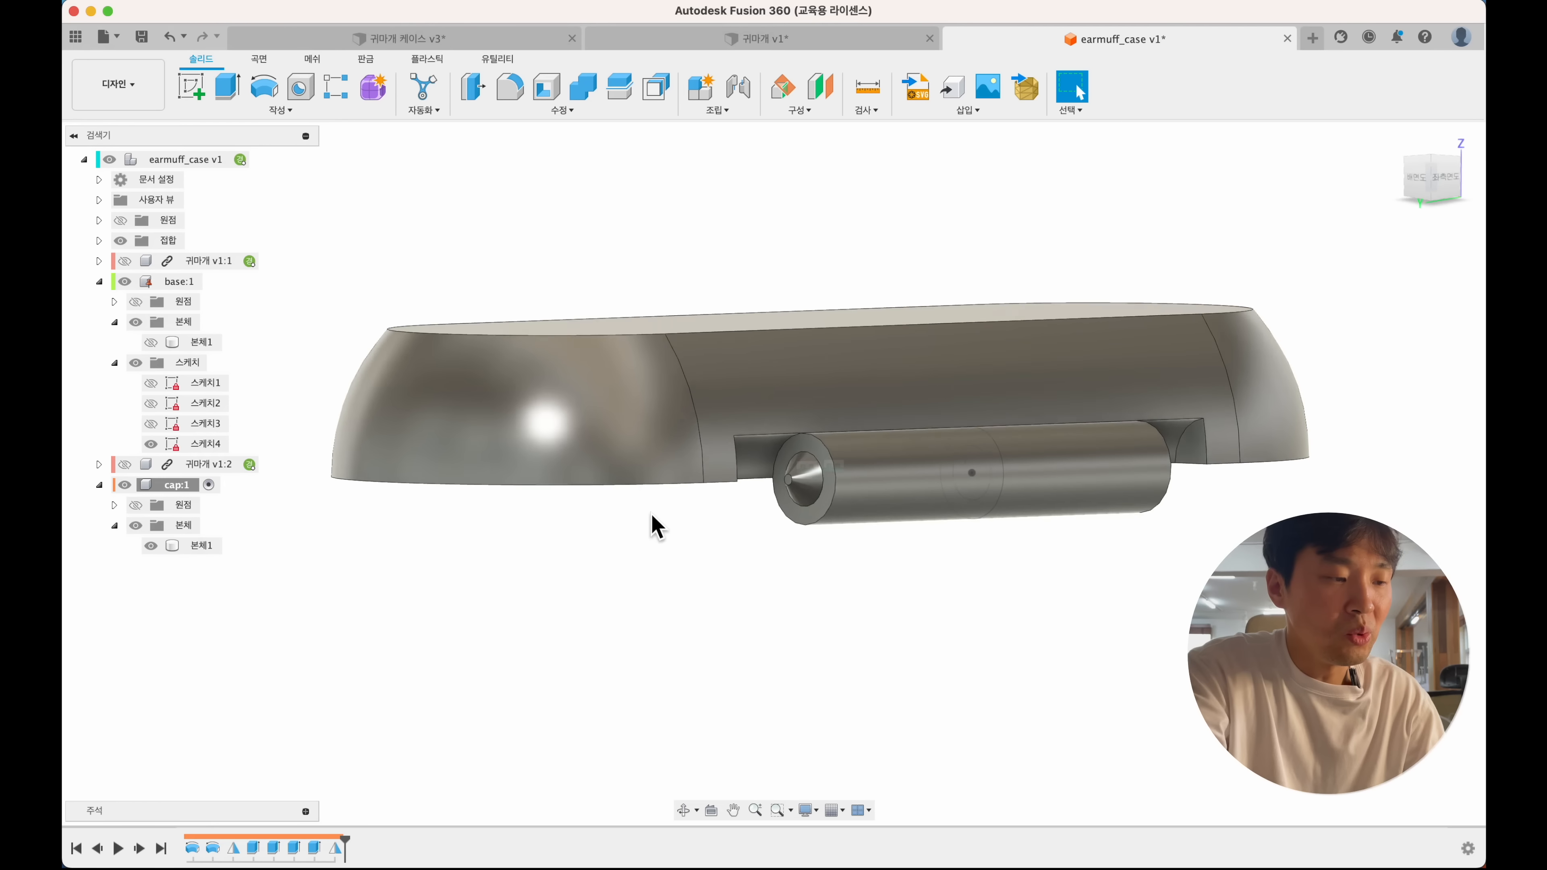
- Show both 귀마개 v1 components and the base body, and activate the top-level earmuff_case component
{"action": "left_click", "coordinate": [125, 261]}
{"action": "scroll", "coordinate": [512, 680], "scroll_direction": "down", "scroll_amount": 3}
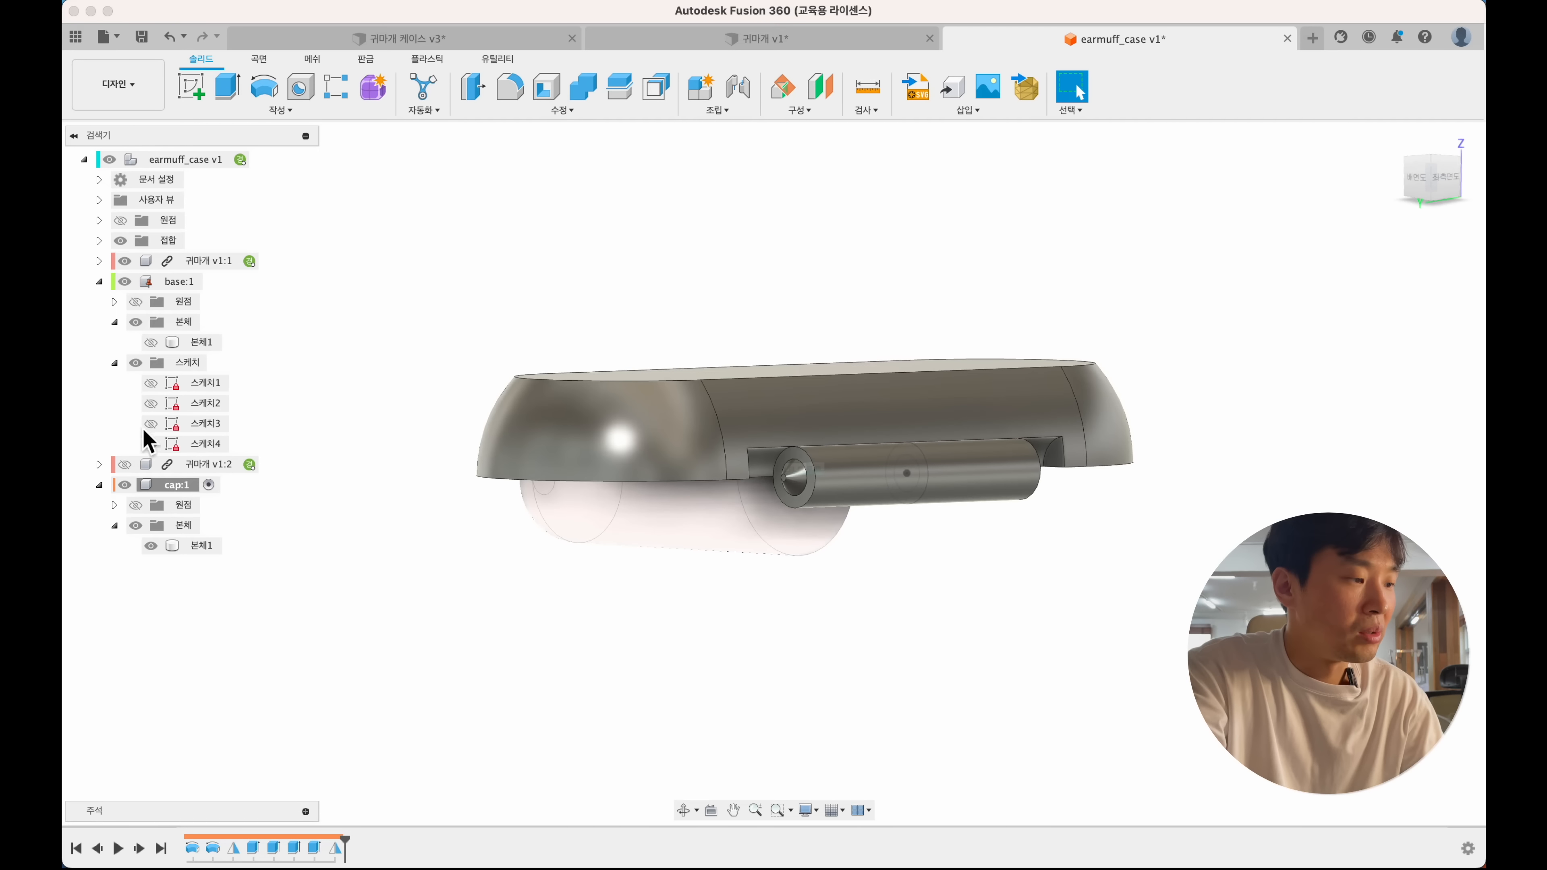
{"action": "left_click", "coordinate": [151, 444]}
{"action": "left_click", "coordinate": [150, 342]}
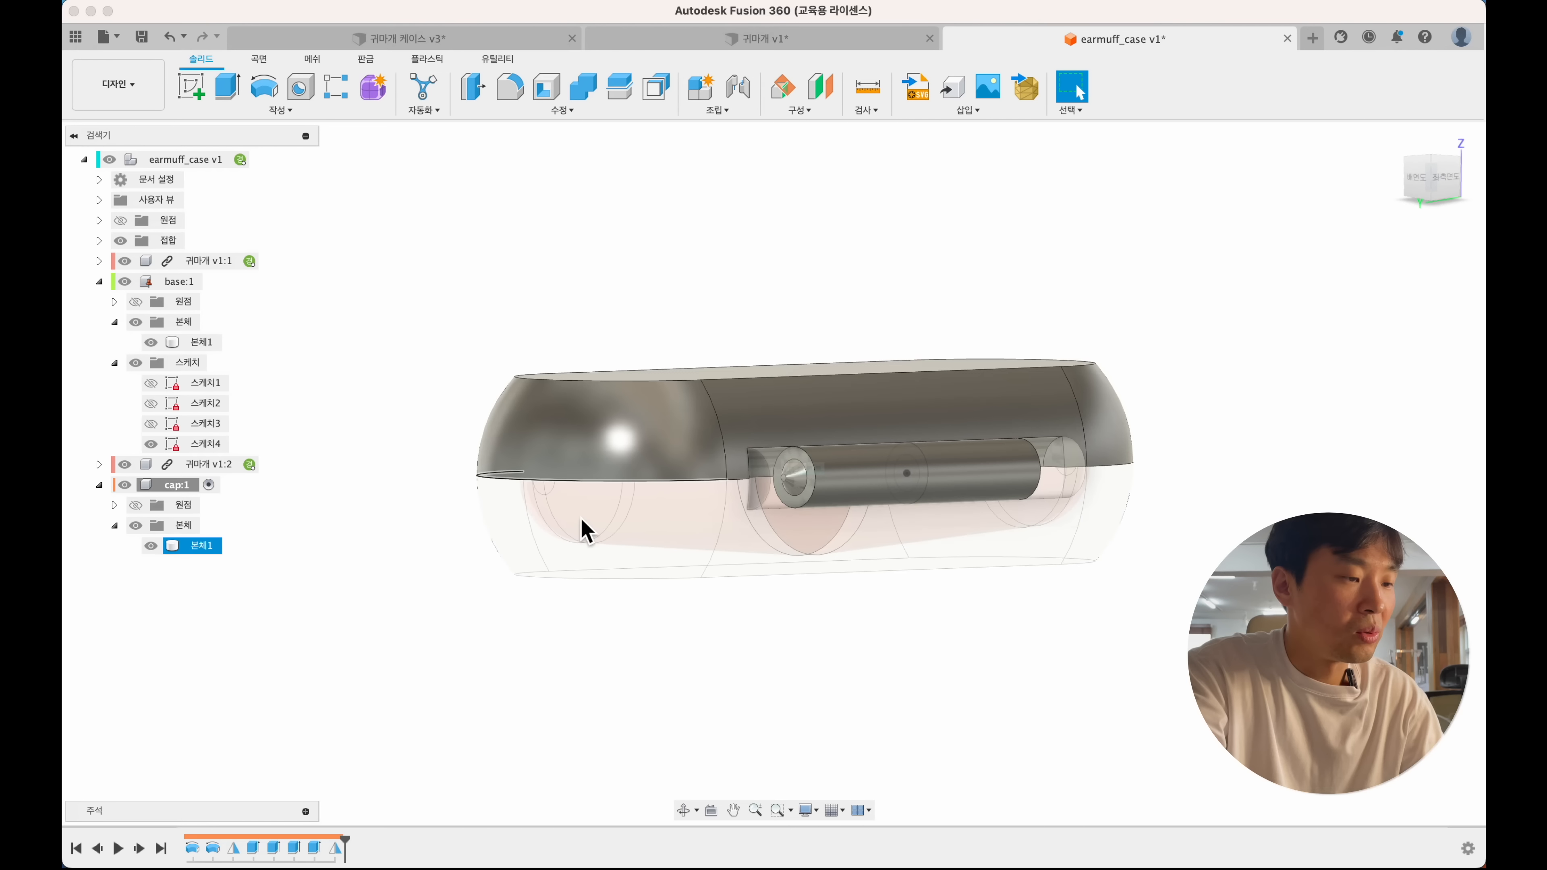
{"action": "scroll", "coordinate": [580, 525], "scroll_direction": "up", "scroll_amount": 10, "text": "shift"}
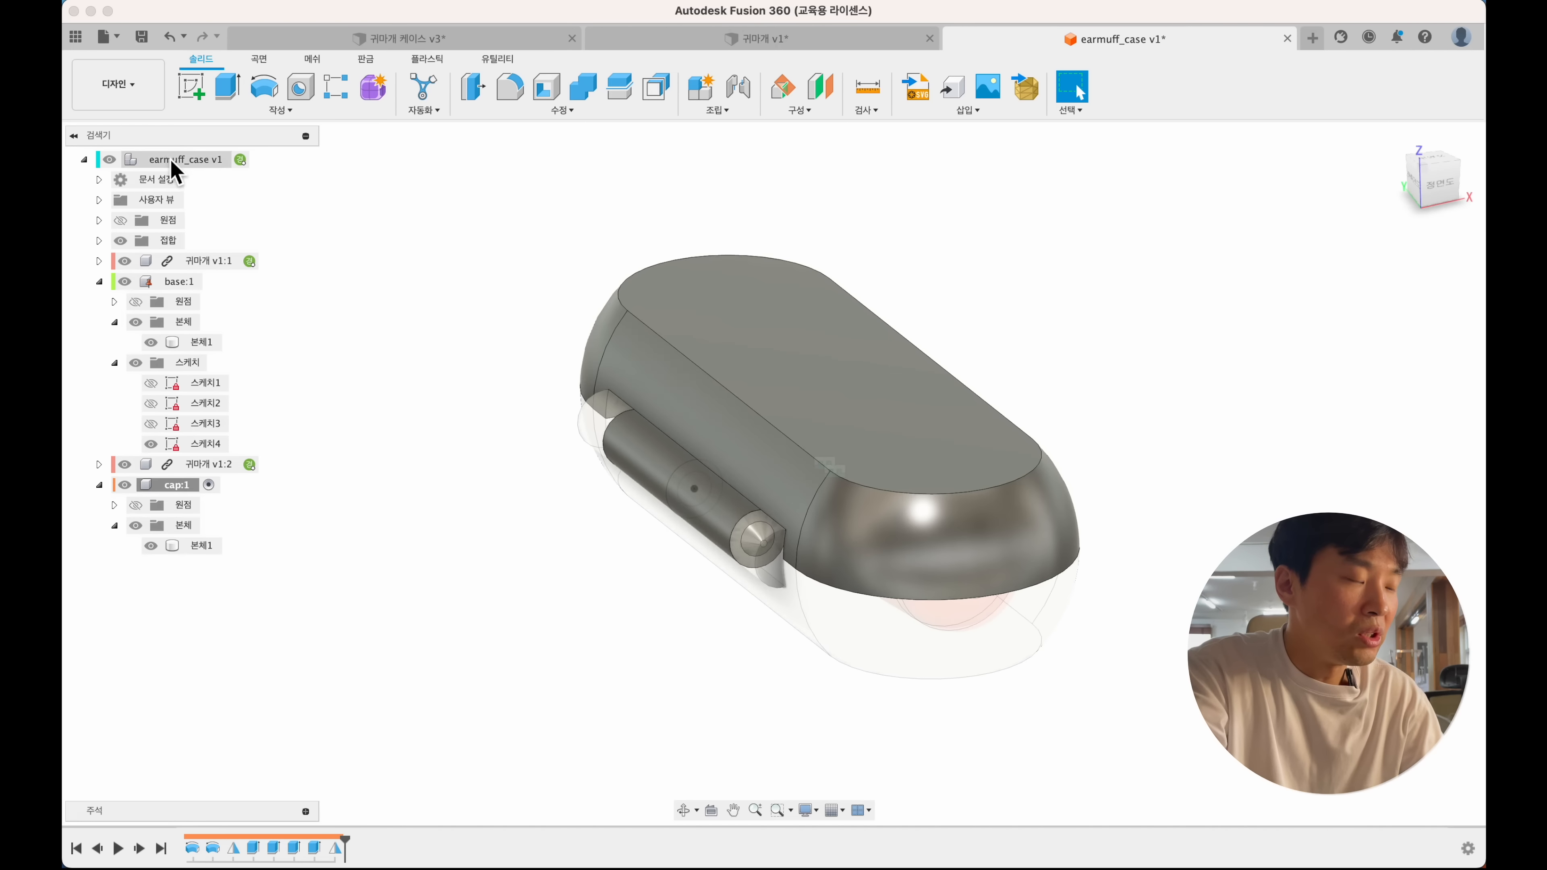
{"action": "left_click", "coordinate": [262, 160]}
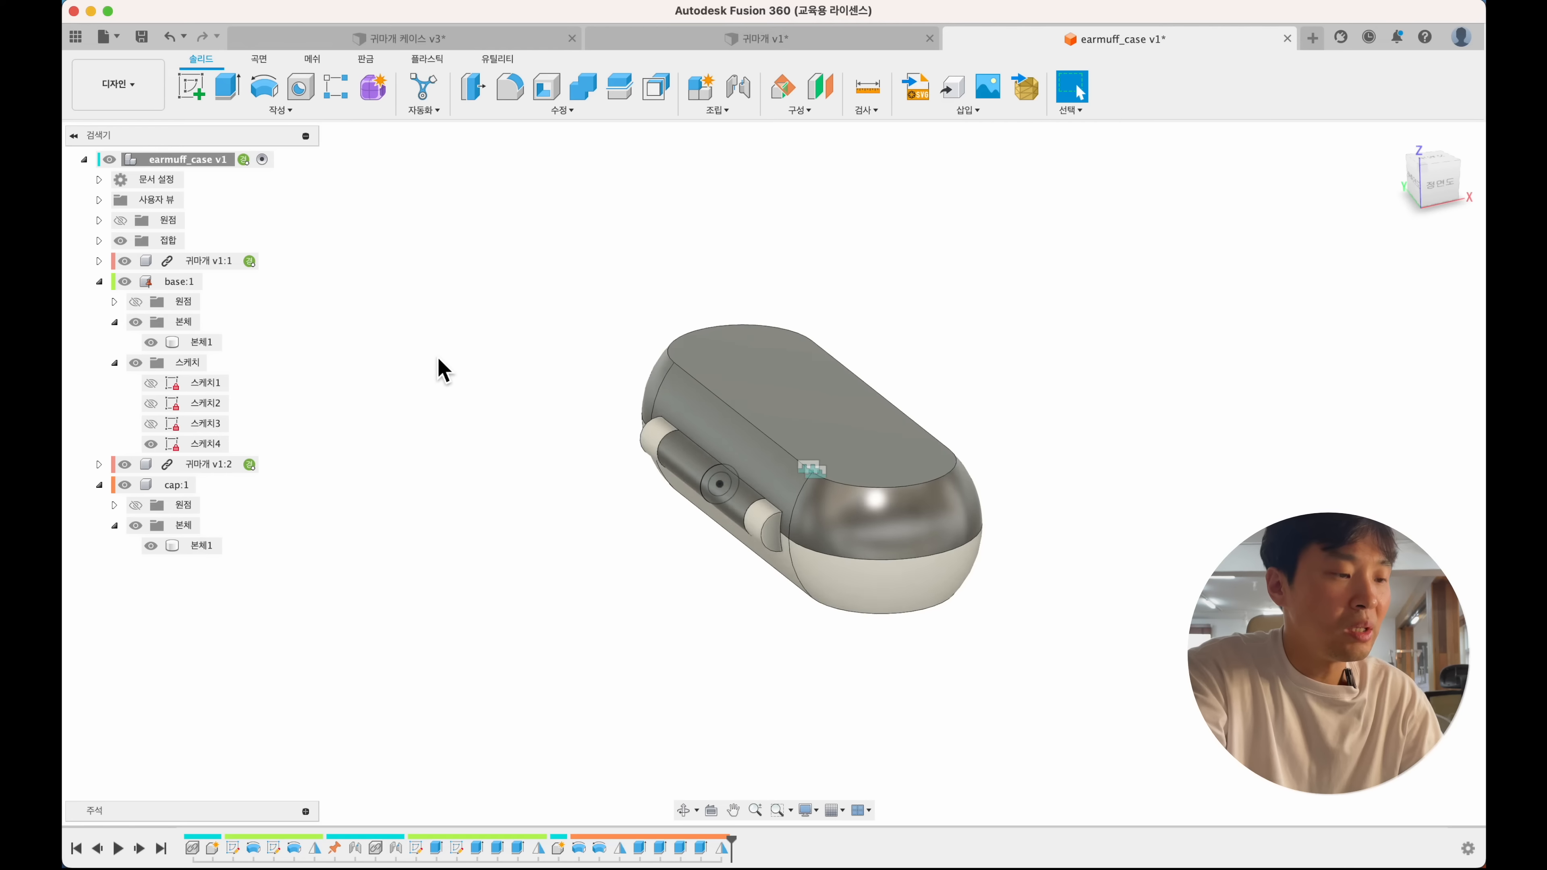
- Apply the 플라스틱 - 광택(회색) appearance to the cap body
{"action": "scroll", "coordinate": [439, 359], "scroll_direction": "down", "scroll_amount": 2}
{"action": "key", "text": "a"}
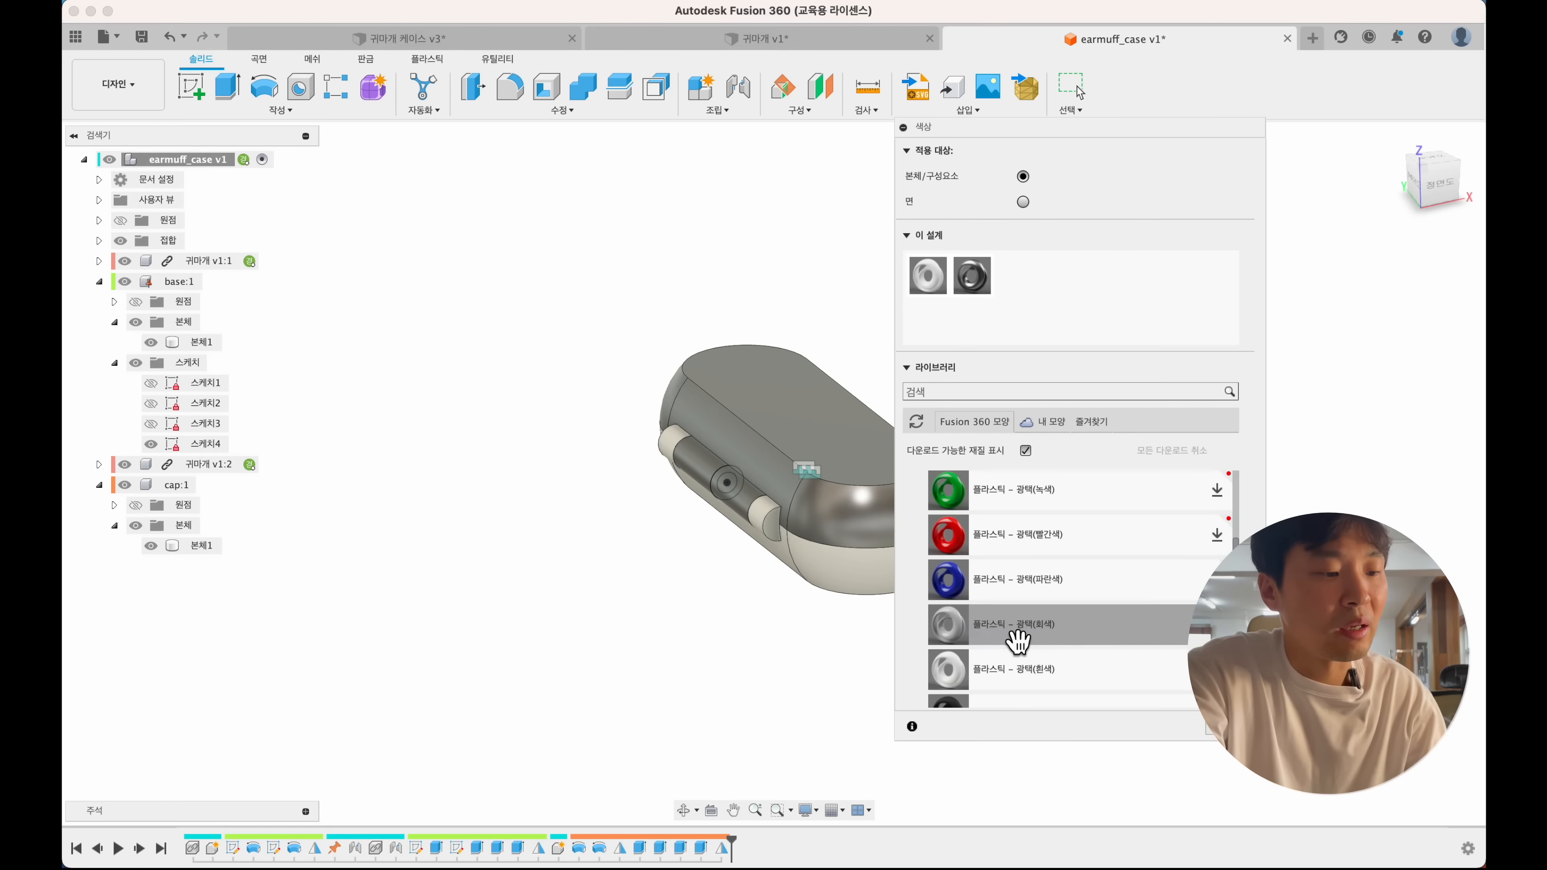
{"action": "left_click_drag", "start_coordinate": [966, 651], "coordinate": [890, 518]}
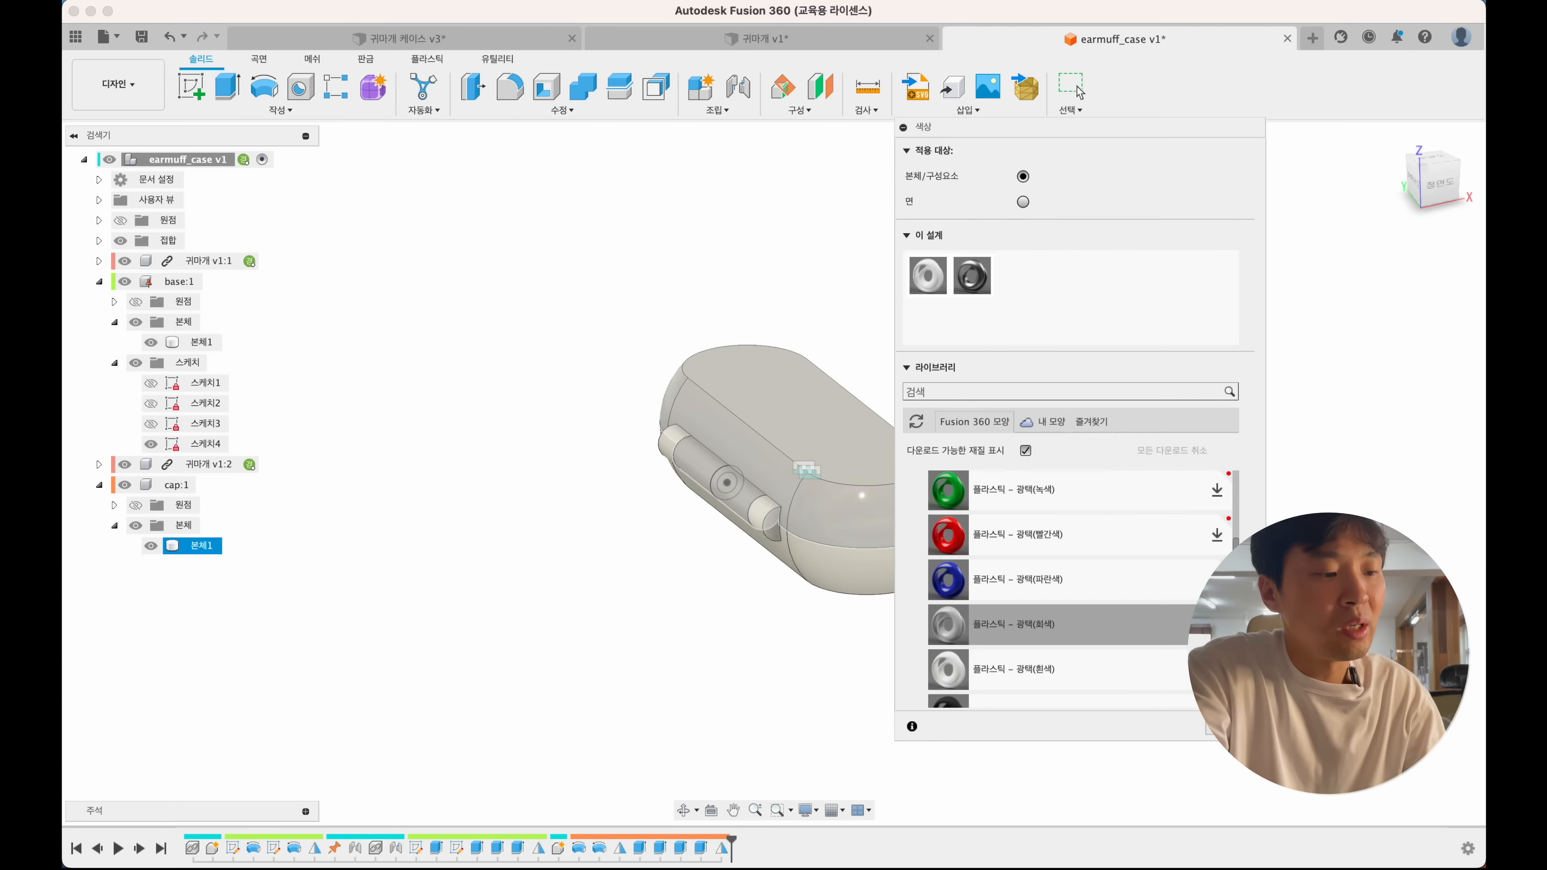
{"action": "left_click", "coordinate": [1212, 731]}
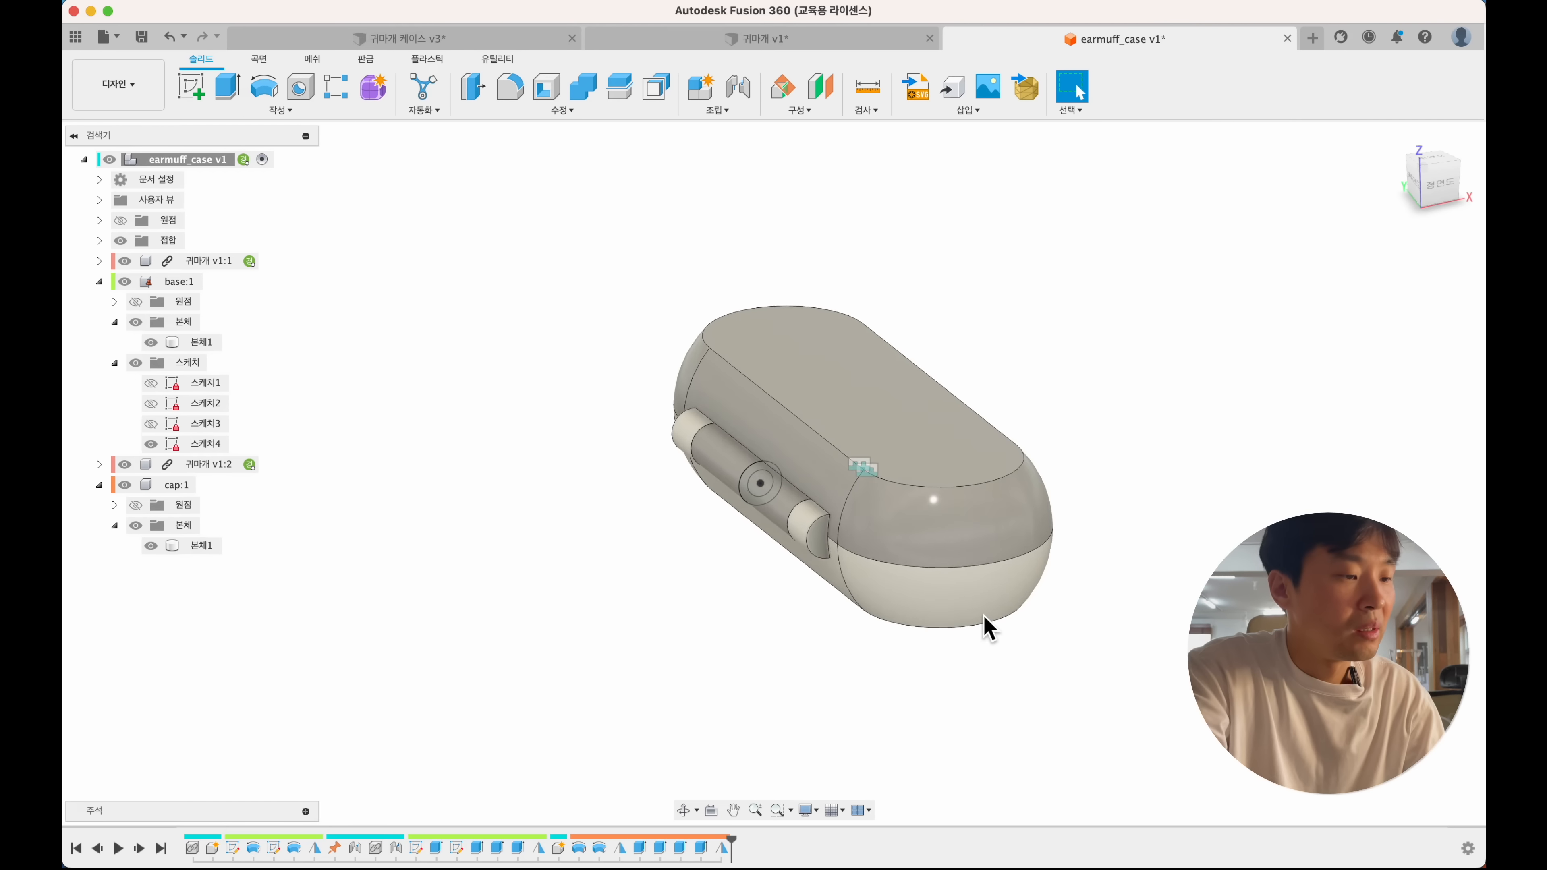
- Create an as-built revolute (회전) joint between the cap and base, centred on the end of the hinge knuckle
{"action": "left_click_drag", "start_coordinate": [939, 511], "coordinate": [917, 400]}
{"action": "left_click", "coordinate": [1197, 287]}
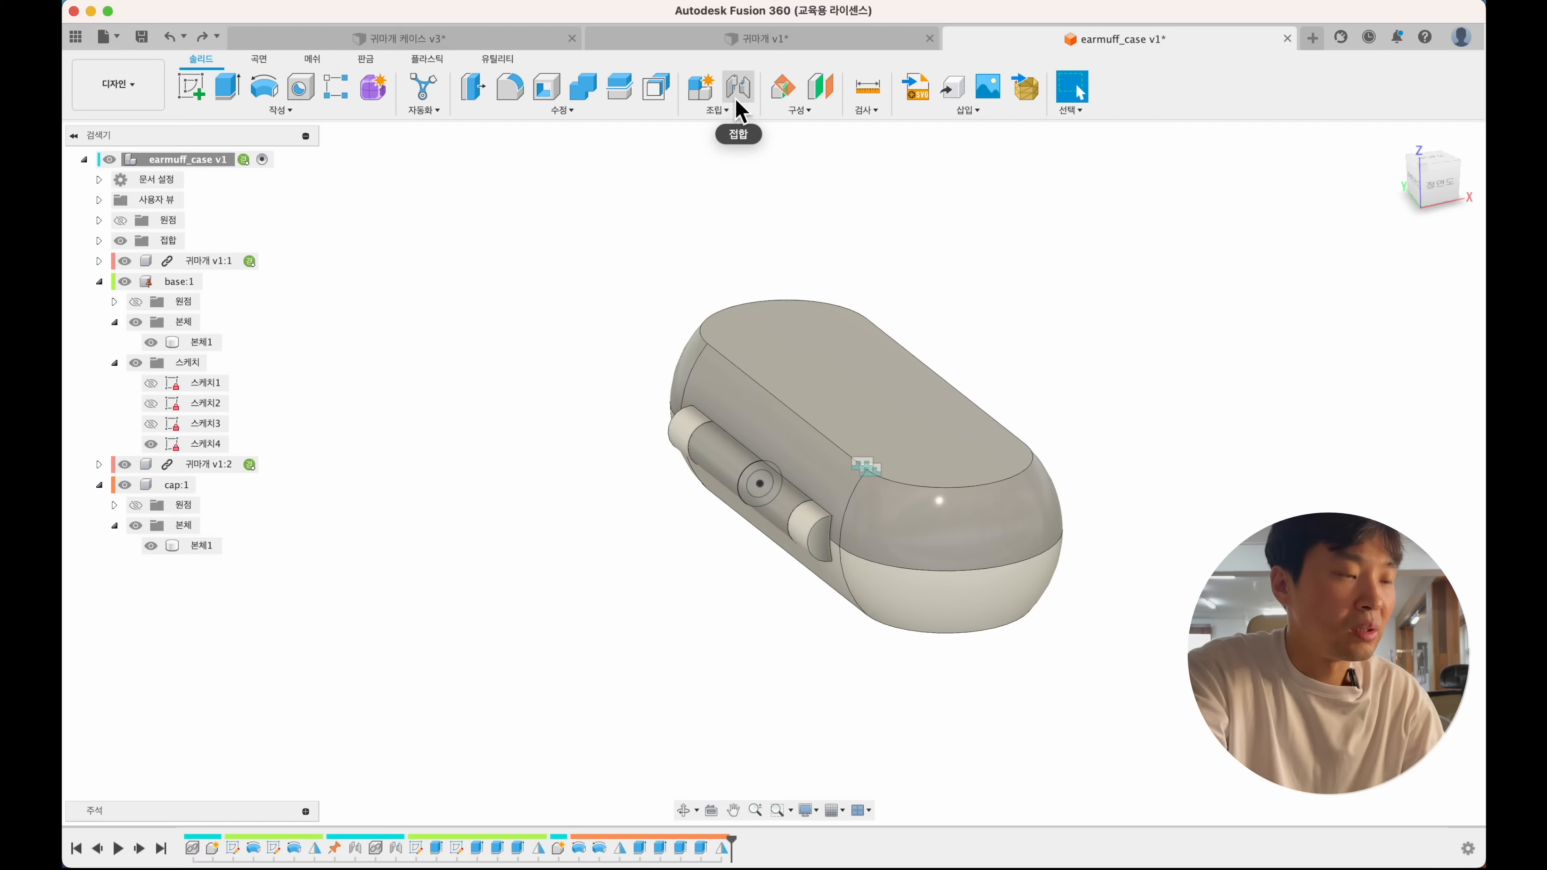
{"action": "left_click", "coordinate": [717, 111]}
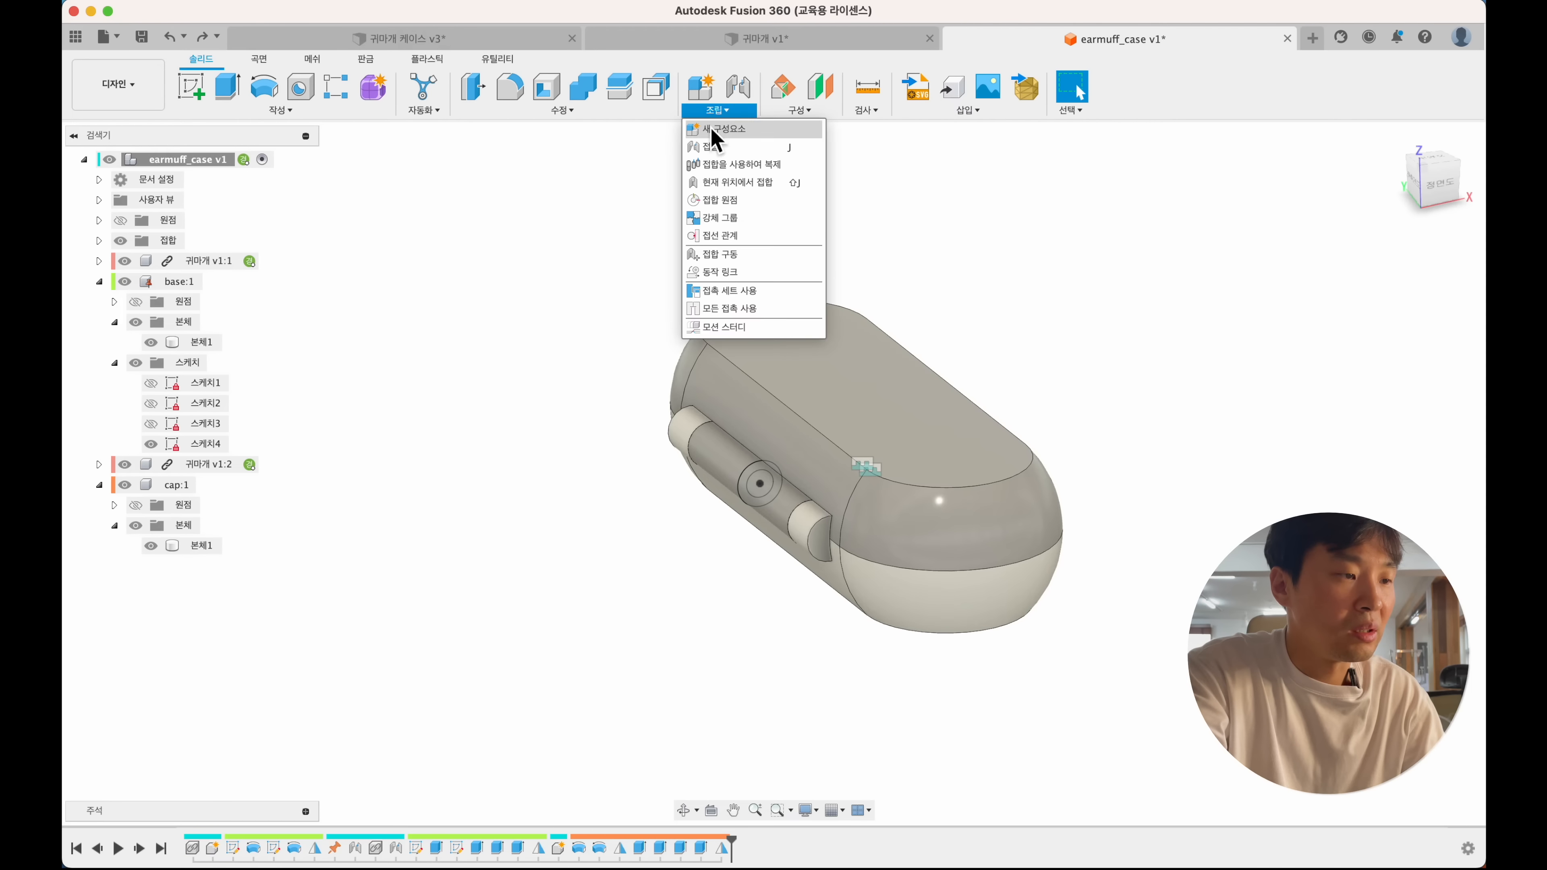
{"action": "left_click", "coordinate": [713, 183]}
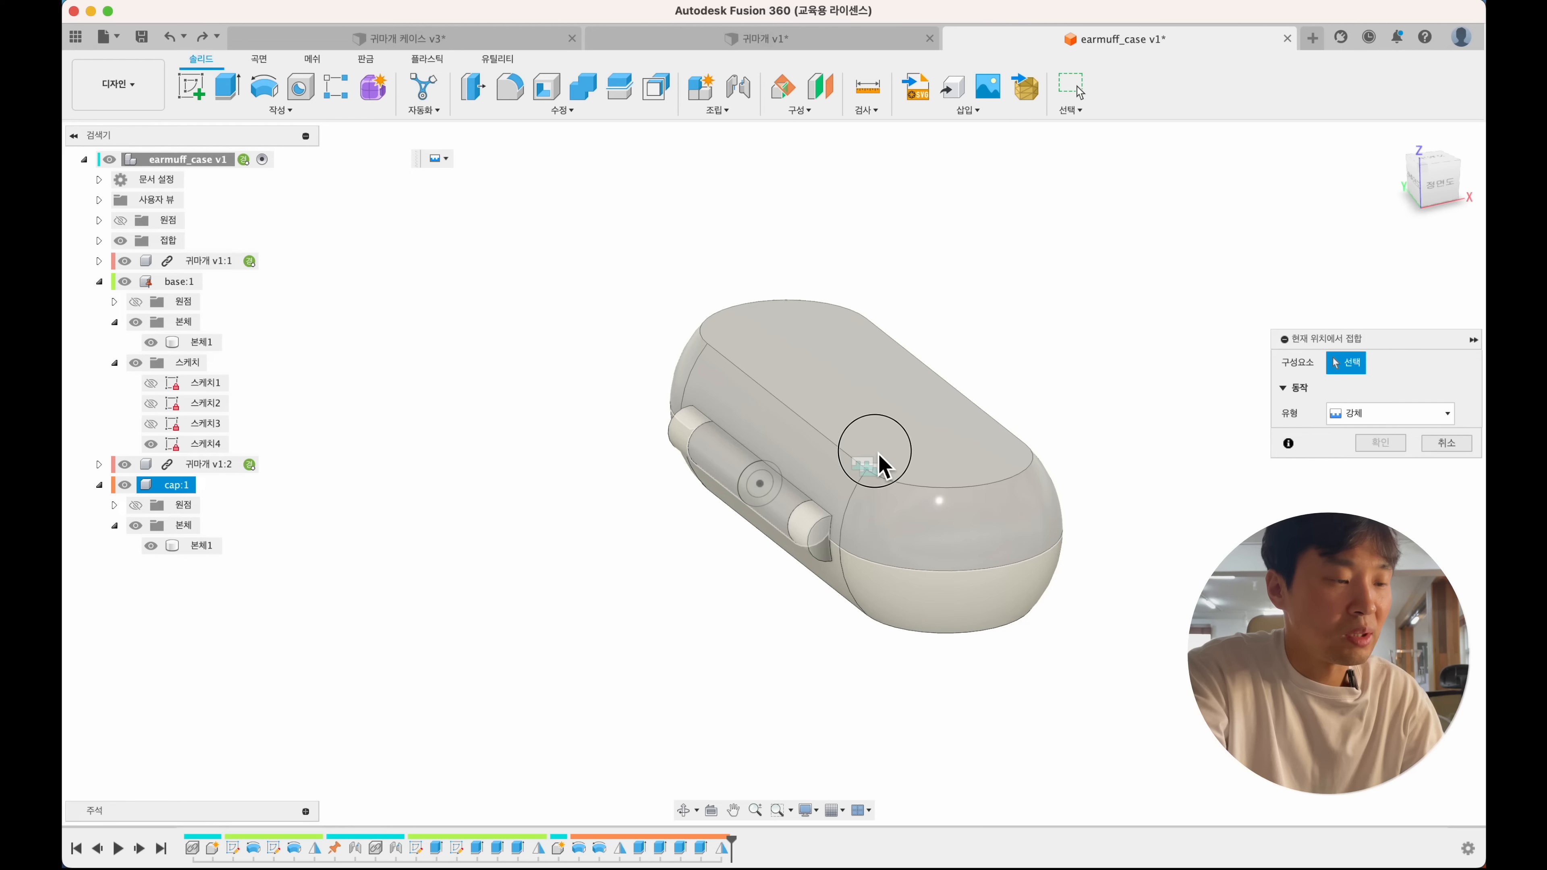
{"action": "left_click", "coordinate": [879, 466]}
{"action": "left_click", "coordinate": [911, 609]}
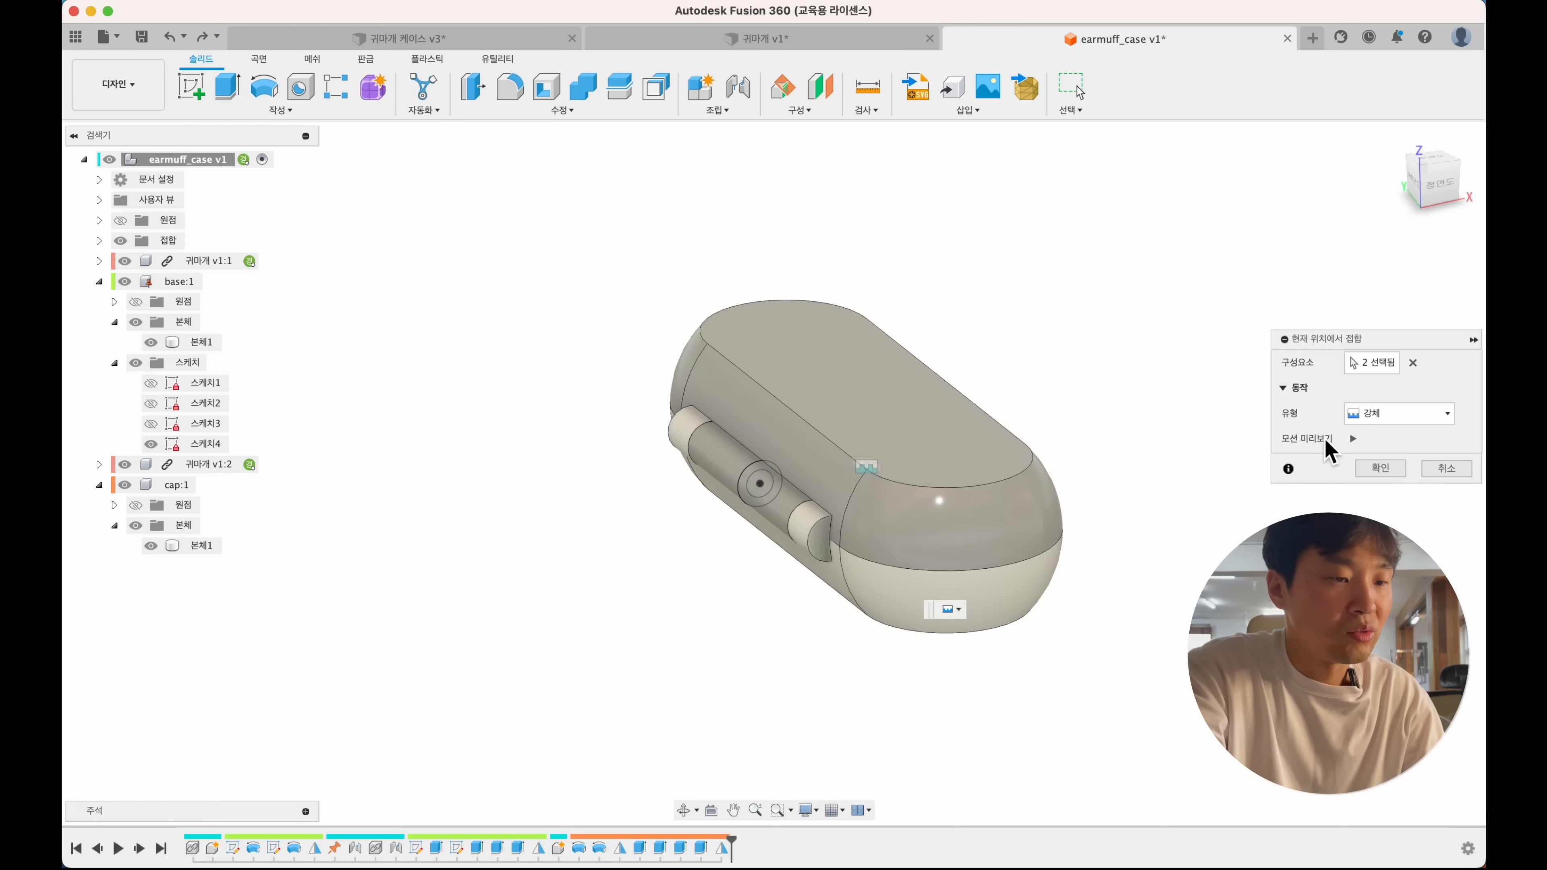
{"action": "left_click", "coordinate": [1375, 430]}
{"action": "left_click", "coordinate": [1373, 434]}
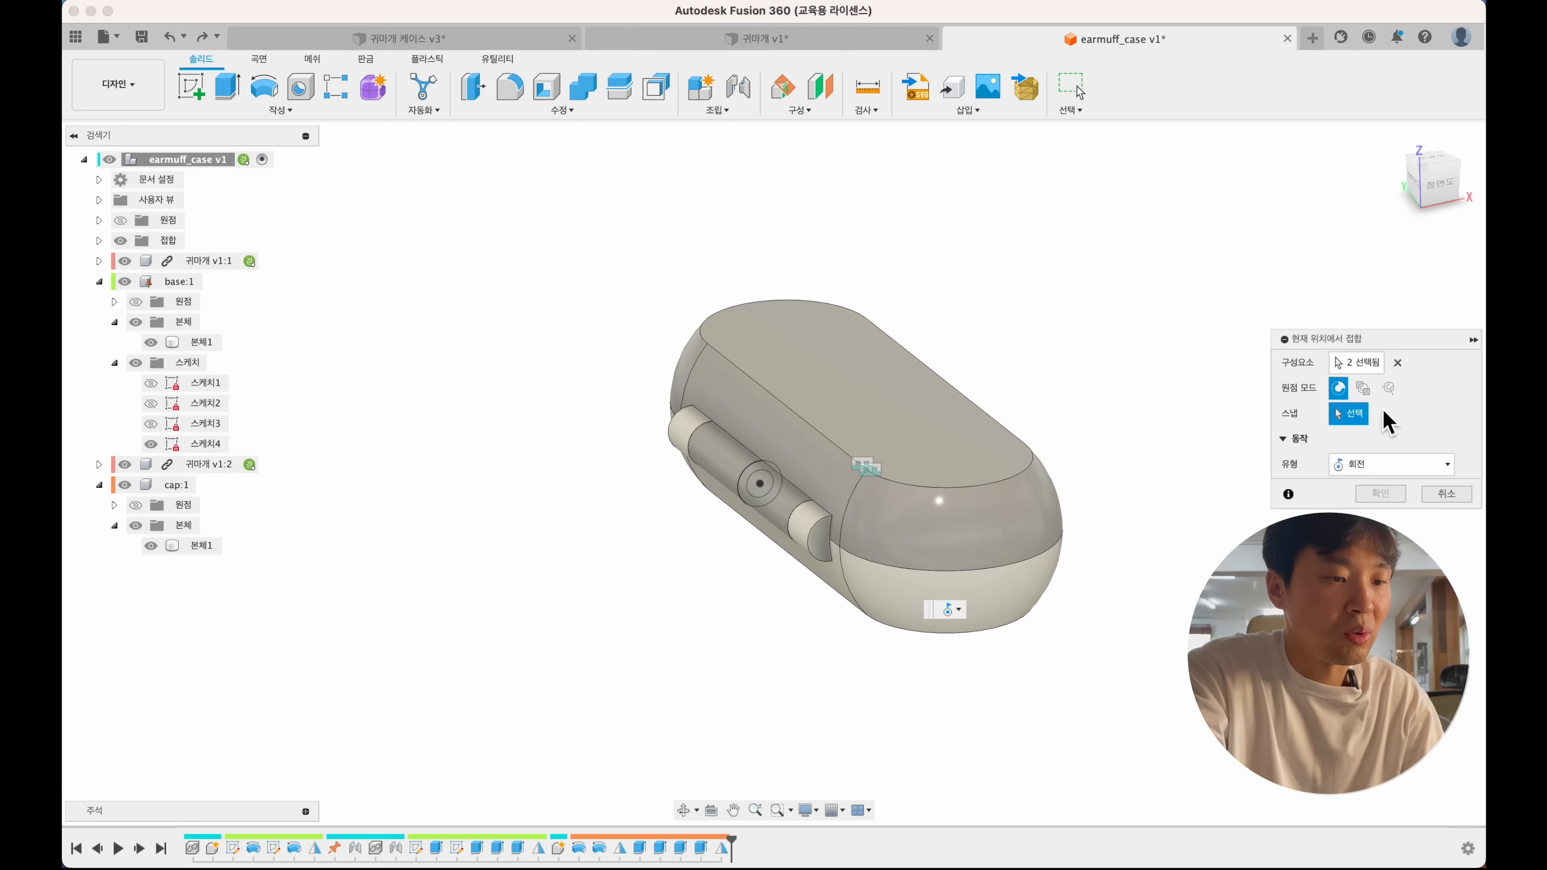
{"action": "left_click", "coordinate": [814, 549]}
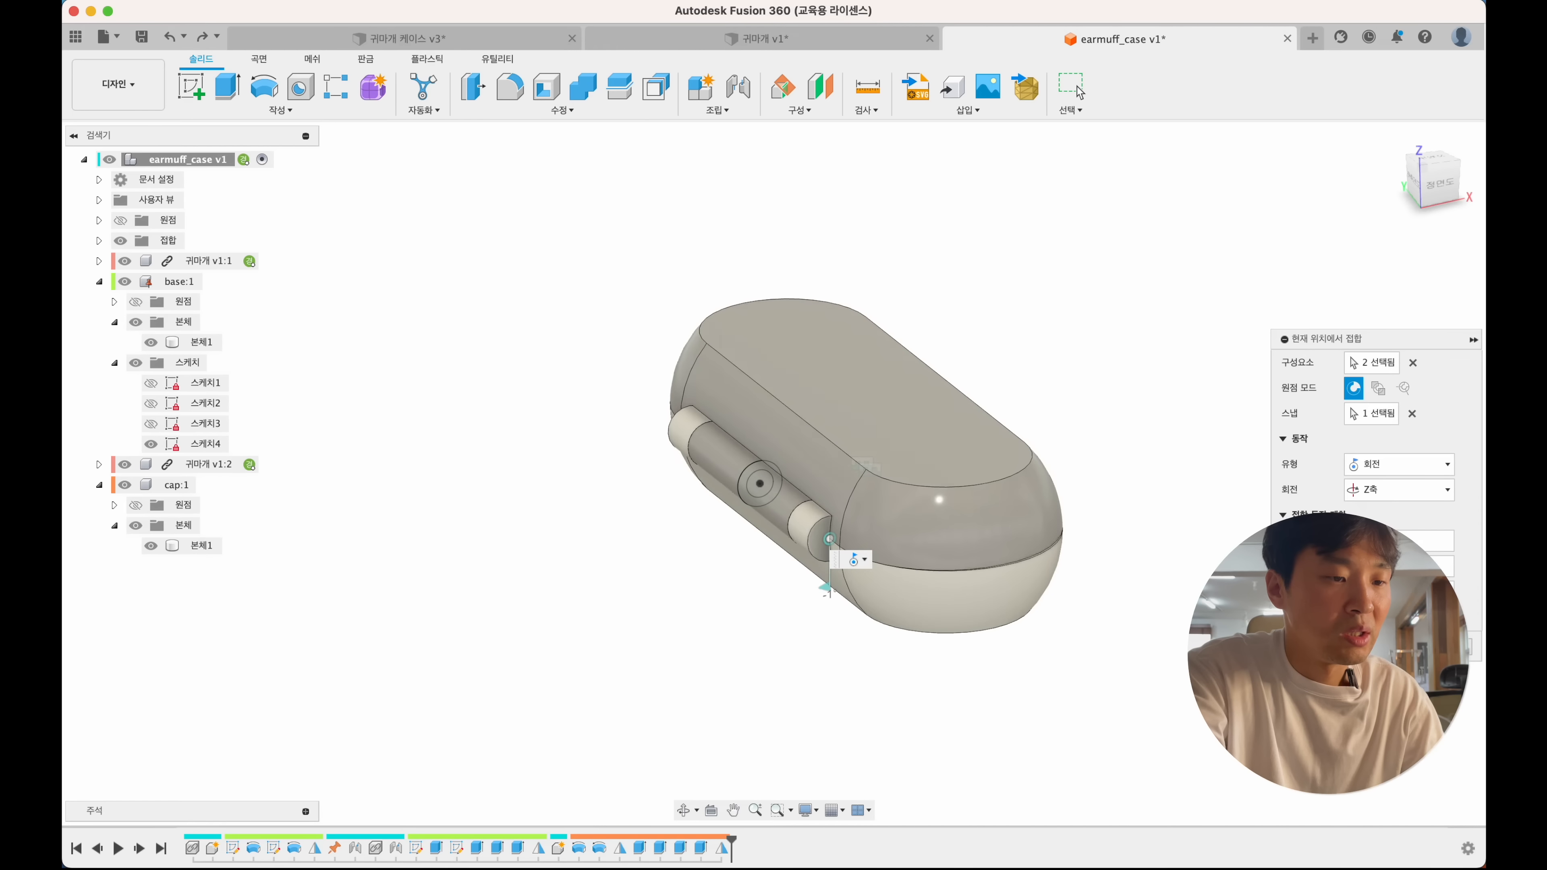
{"action": "left_click", "coordinate": [1387, 647]}
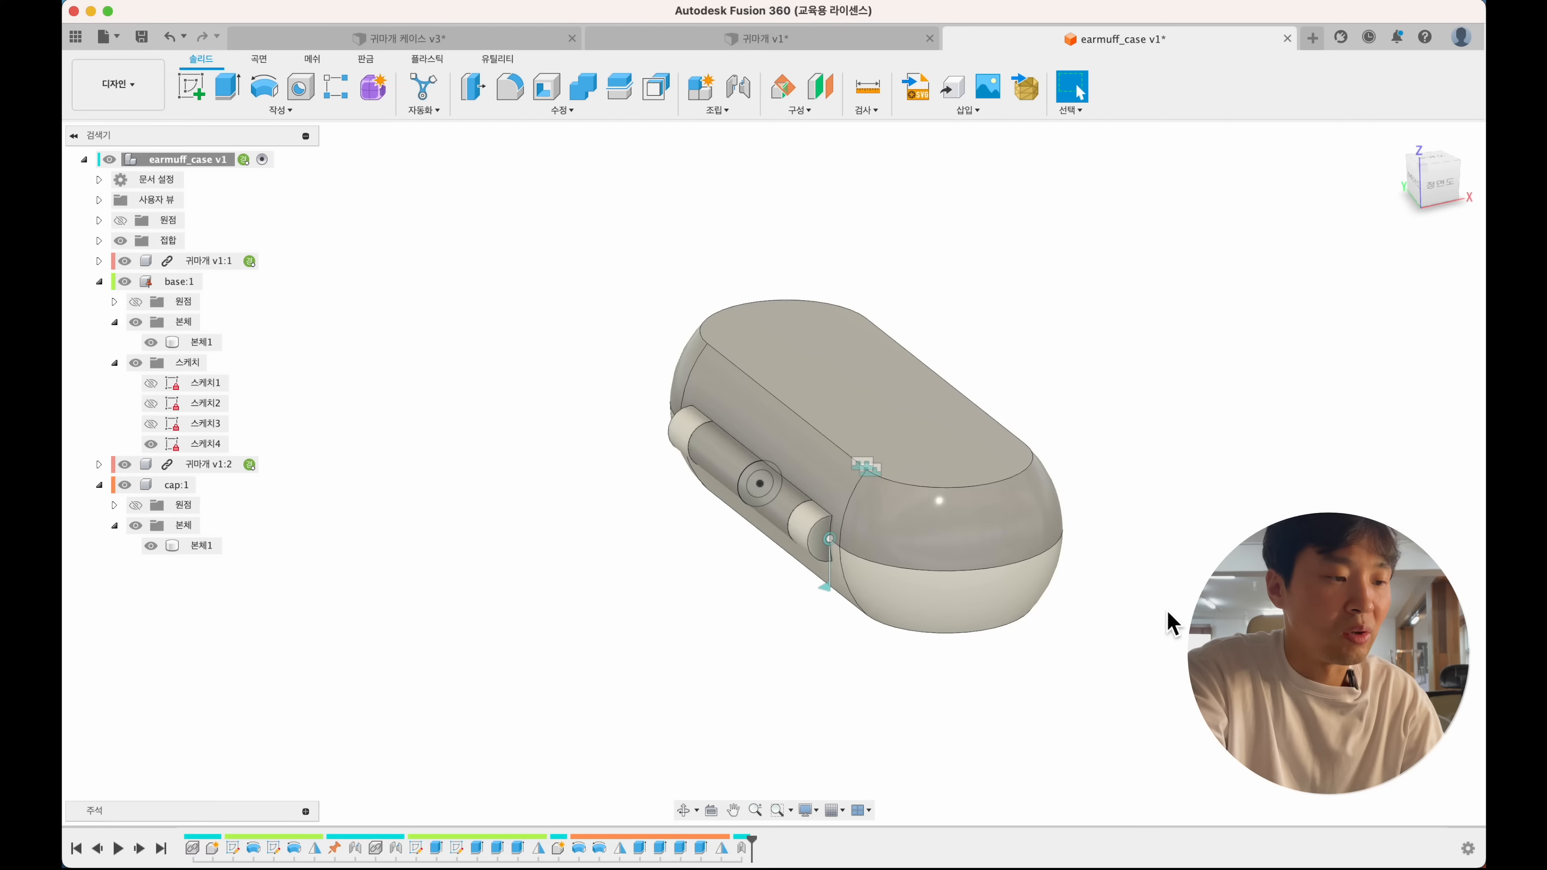
- Swing the cap open about the hinge and drive the revolute joint until the cap lies flat beside the base
{"action": "scroll", "coordinate": [1130, 613], "scroll_direction": "down", "scroll_amount": 8, "text": "shift"}
{"action": "left_click_drag", "start_coordinate": [971, 475], "coordinate": [712, 429]}
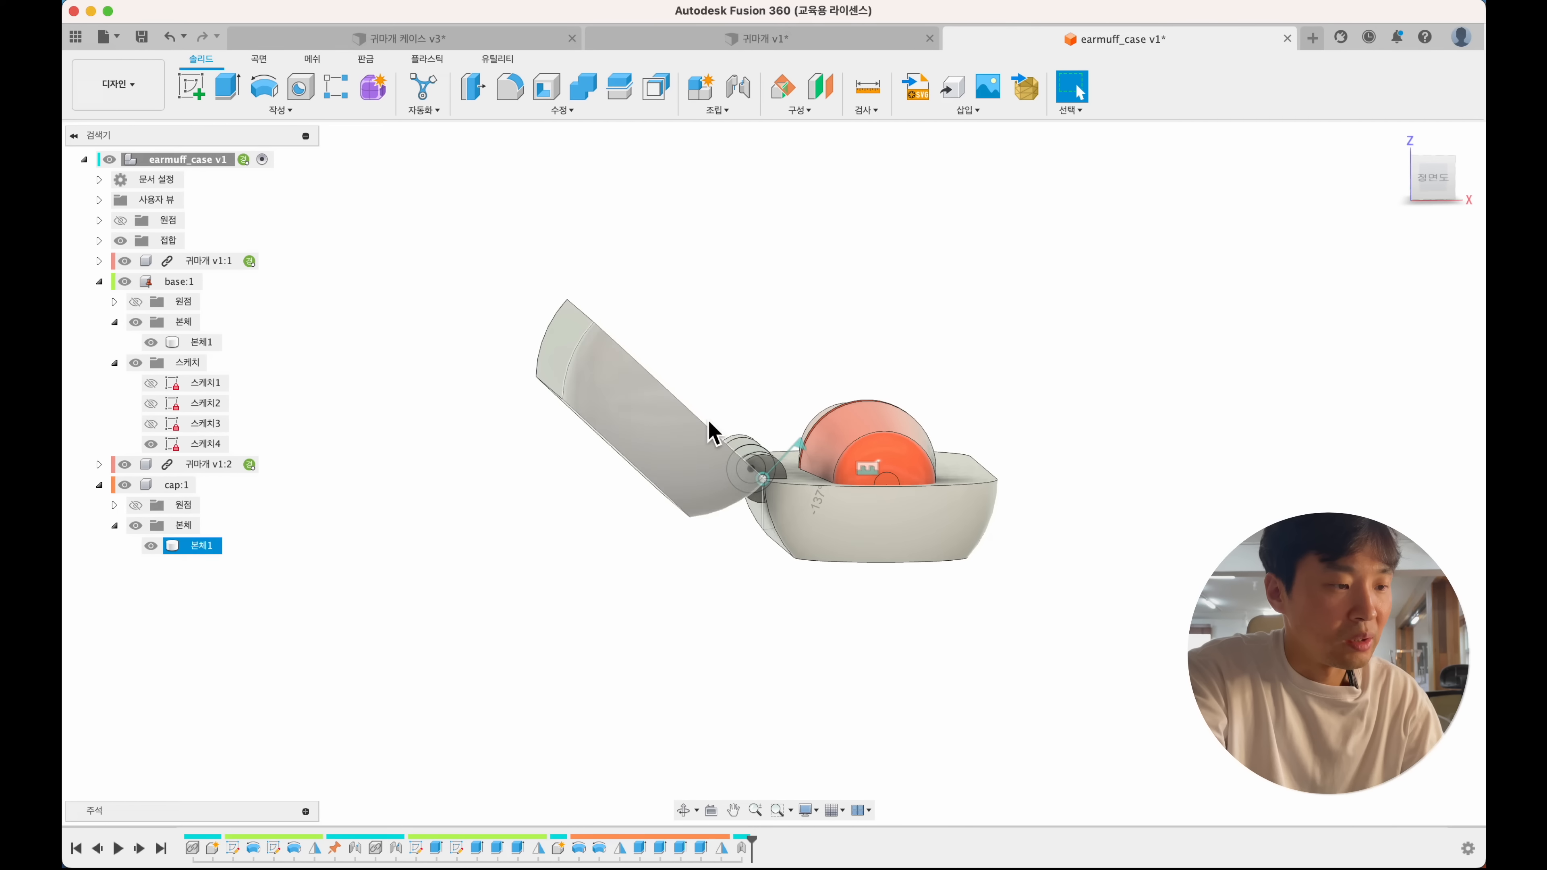
{"action": "right_click", "coordinate": [765, 484]}
{"action": "left_click", "coordinate": [829, 201]}
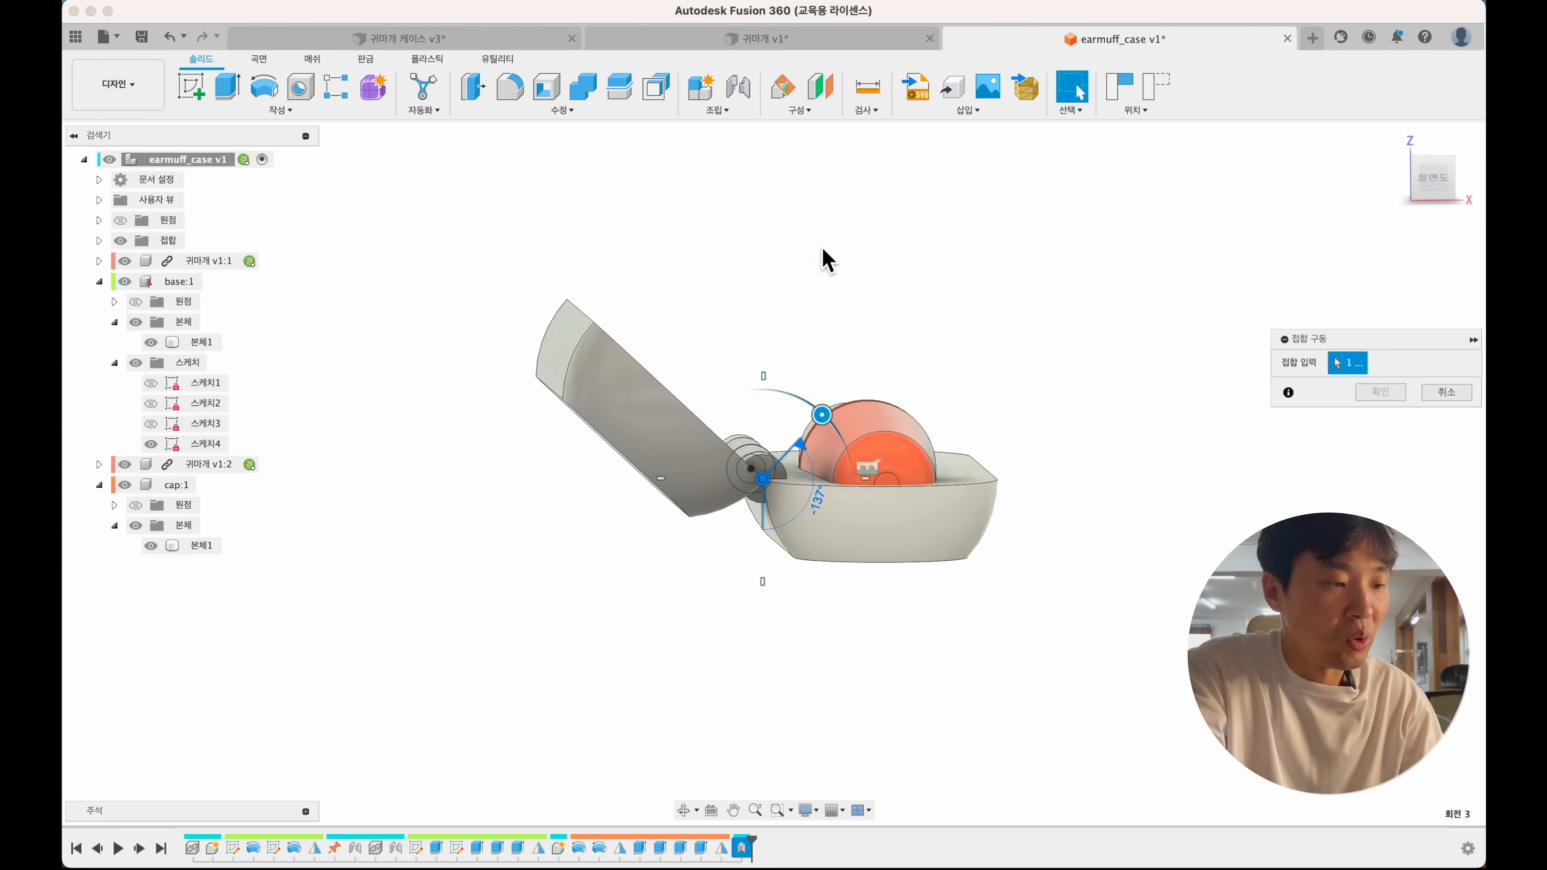
{"action": "left_click_drag", "start_coordinate": [824, 417], "coordinate": [778, 419]}
{"action": "left_click", "coordinate": [1381, 419]}
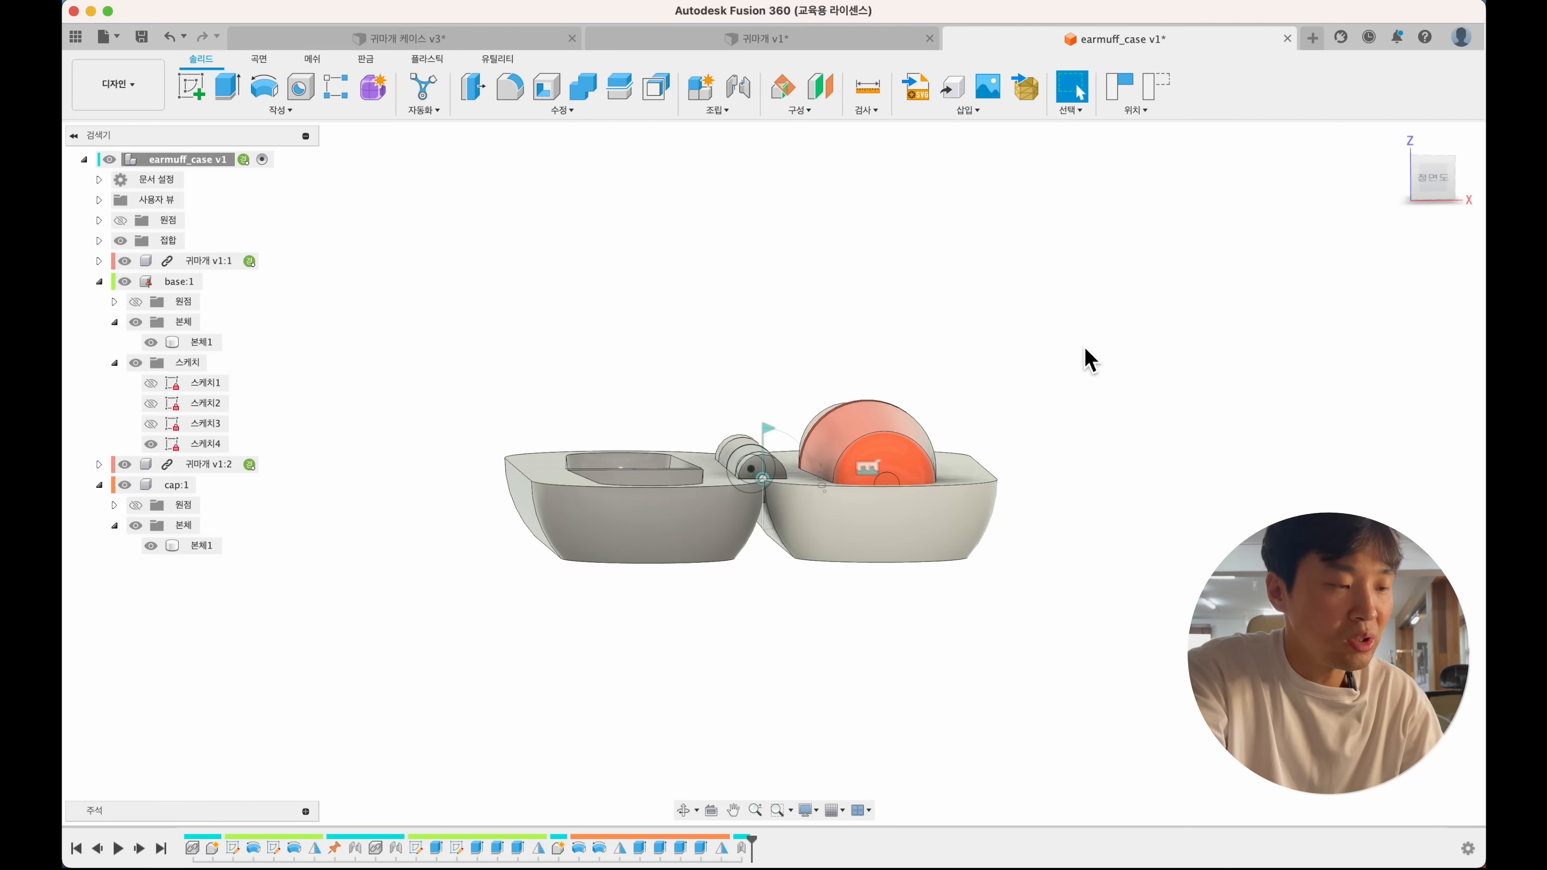
- Inspect the opened case from above and capture the current position of the components
{"action": "scroll", "coordinate": [1082, 346], "scroll_direction": "up", "scroll_amount": 10, "text": "shift"}
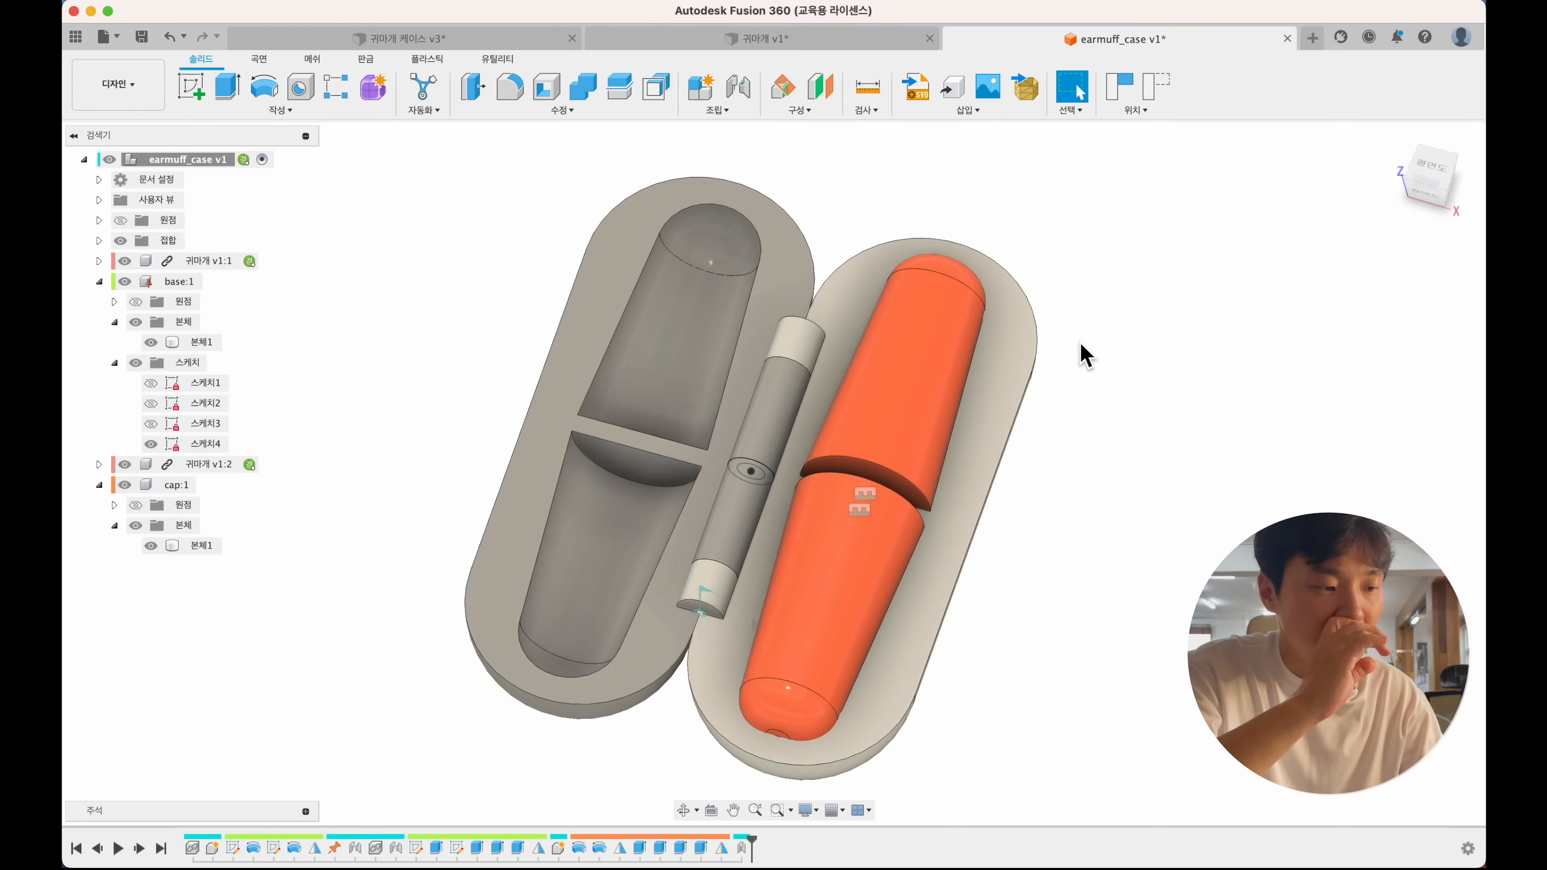
{"action": "scroll", "coordinate": [1082, 355], "scroll_direction": "up", "scroll_amount": 5, "text": "shift"}
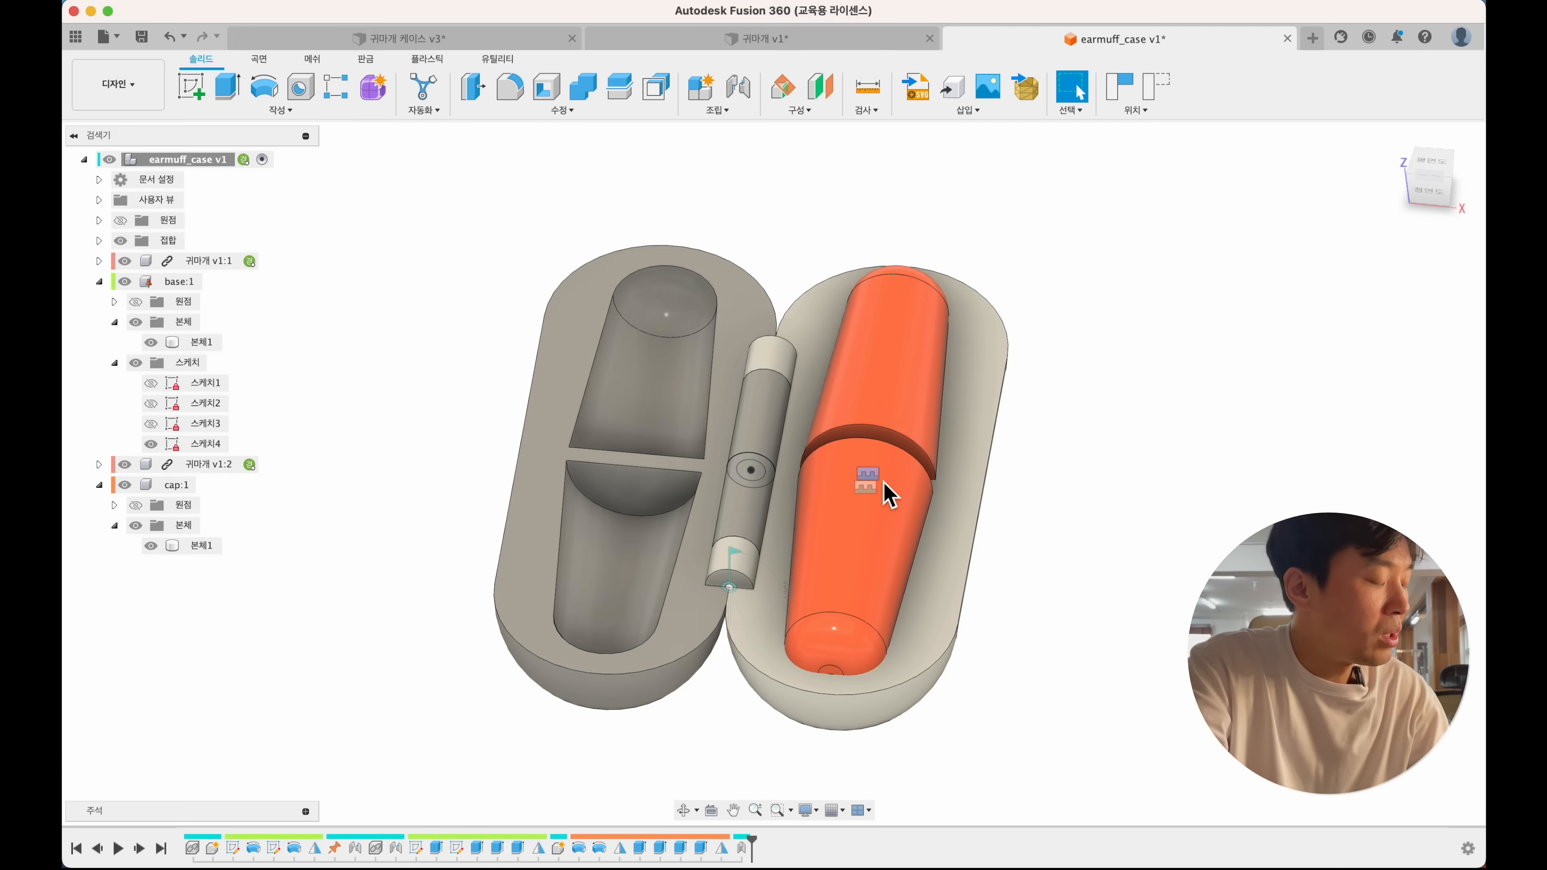
{"action": "scroll", "coordinate": [881, 479], "scroll_direction": "down", "scroll_amount": 1}
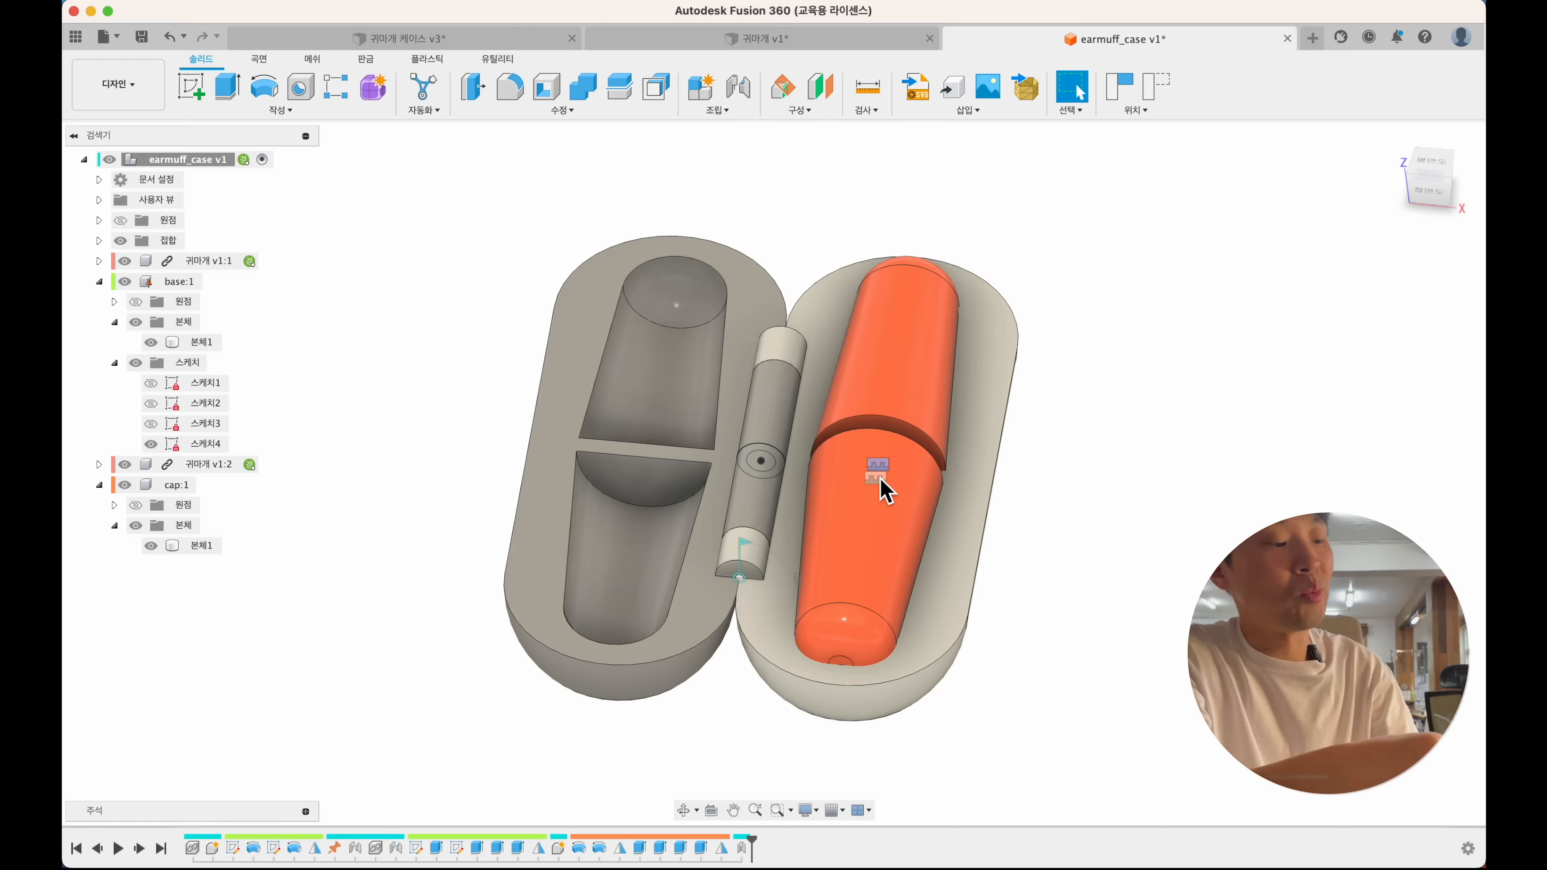
{"action": "left_click", "coordinate": [1120, 92]}
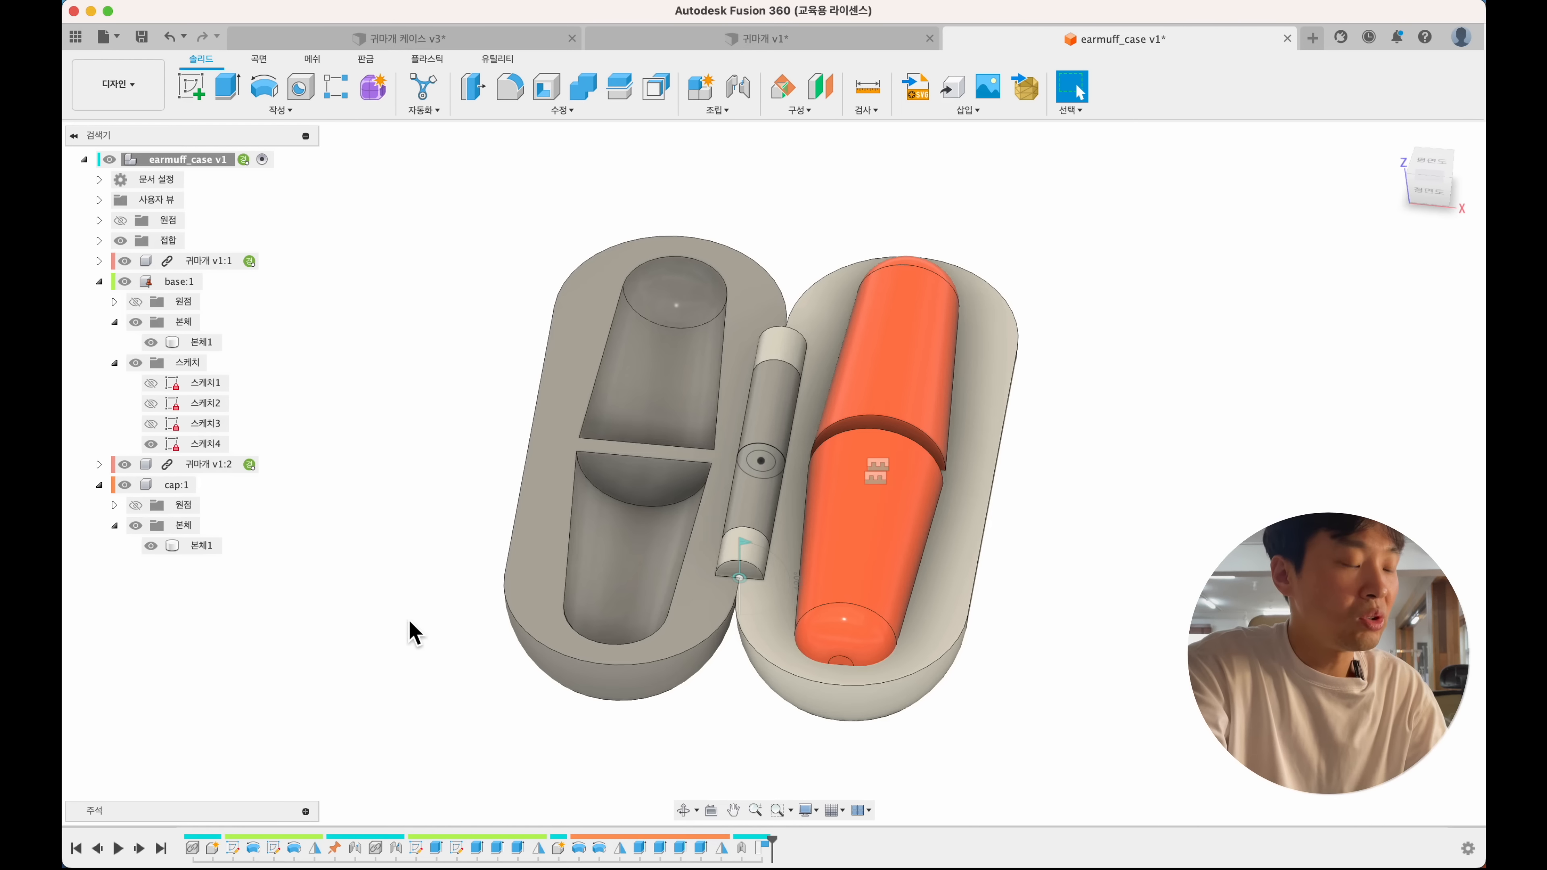
- Roll the timeline back to just before the captured position and view the closed case from the side opposite the hinge
{"action": "middle_click_drag", "start_coordinate": [417, 617], "coordinate": [405, 616]}
{"action": "left_click_drag", "start_coordinate": [779, 848], "coordinate": [753, 849]}
{"action": "scroll", "coordinate": [714, 746], "scroll_direction": "right", "scroll_amount": 10, "text": "shift"}
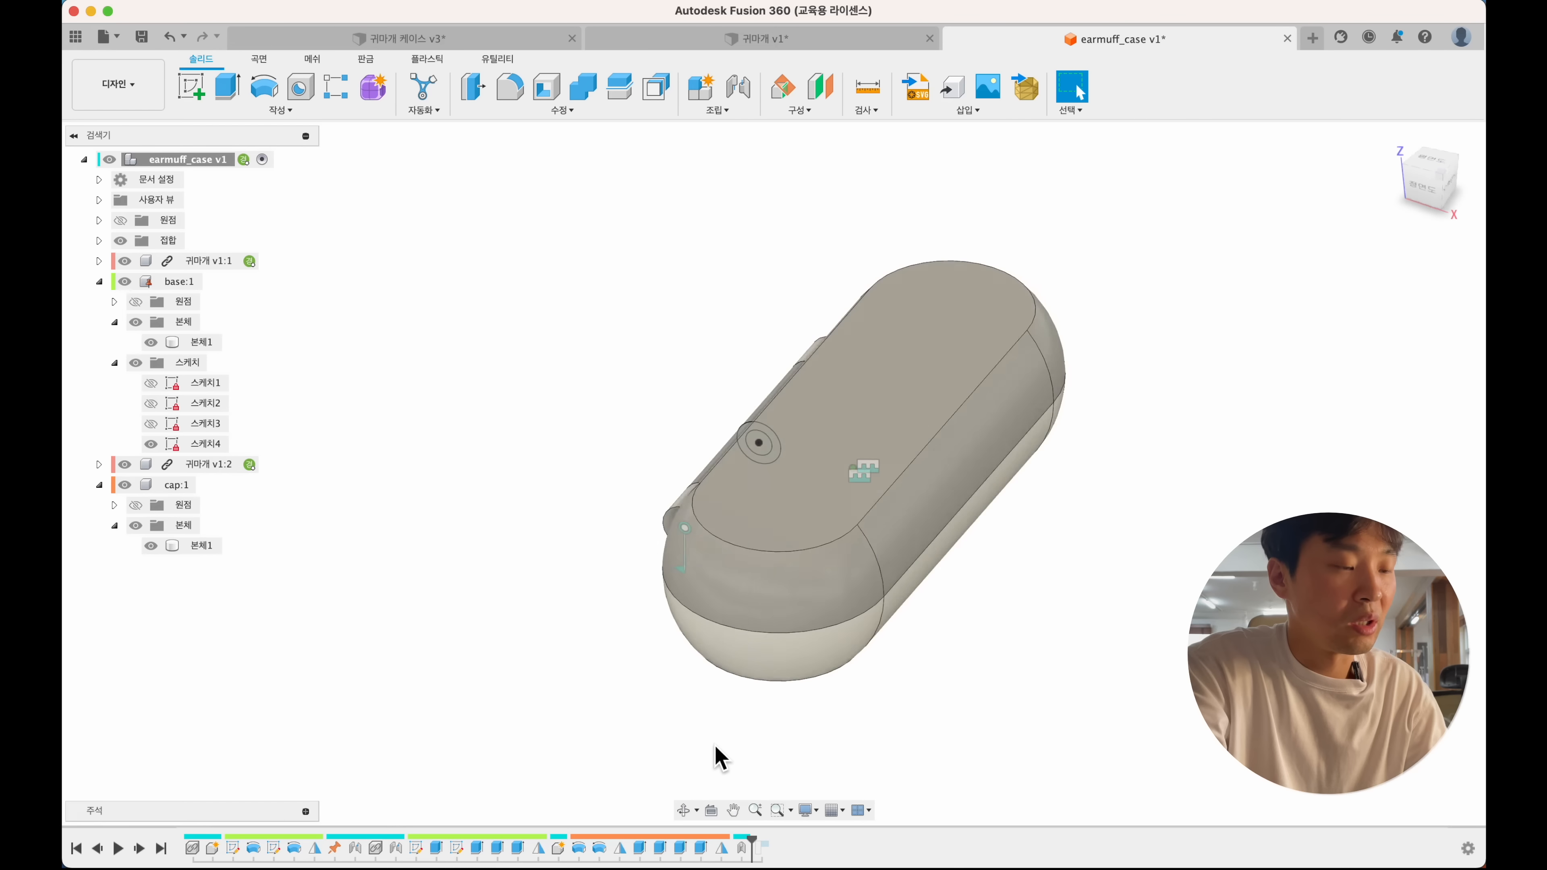
{"action": "scroll", "coordinate": [714, 745], "scroll_direction": "left", "scroll_amount": 8, "text": "shift"}
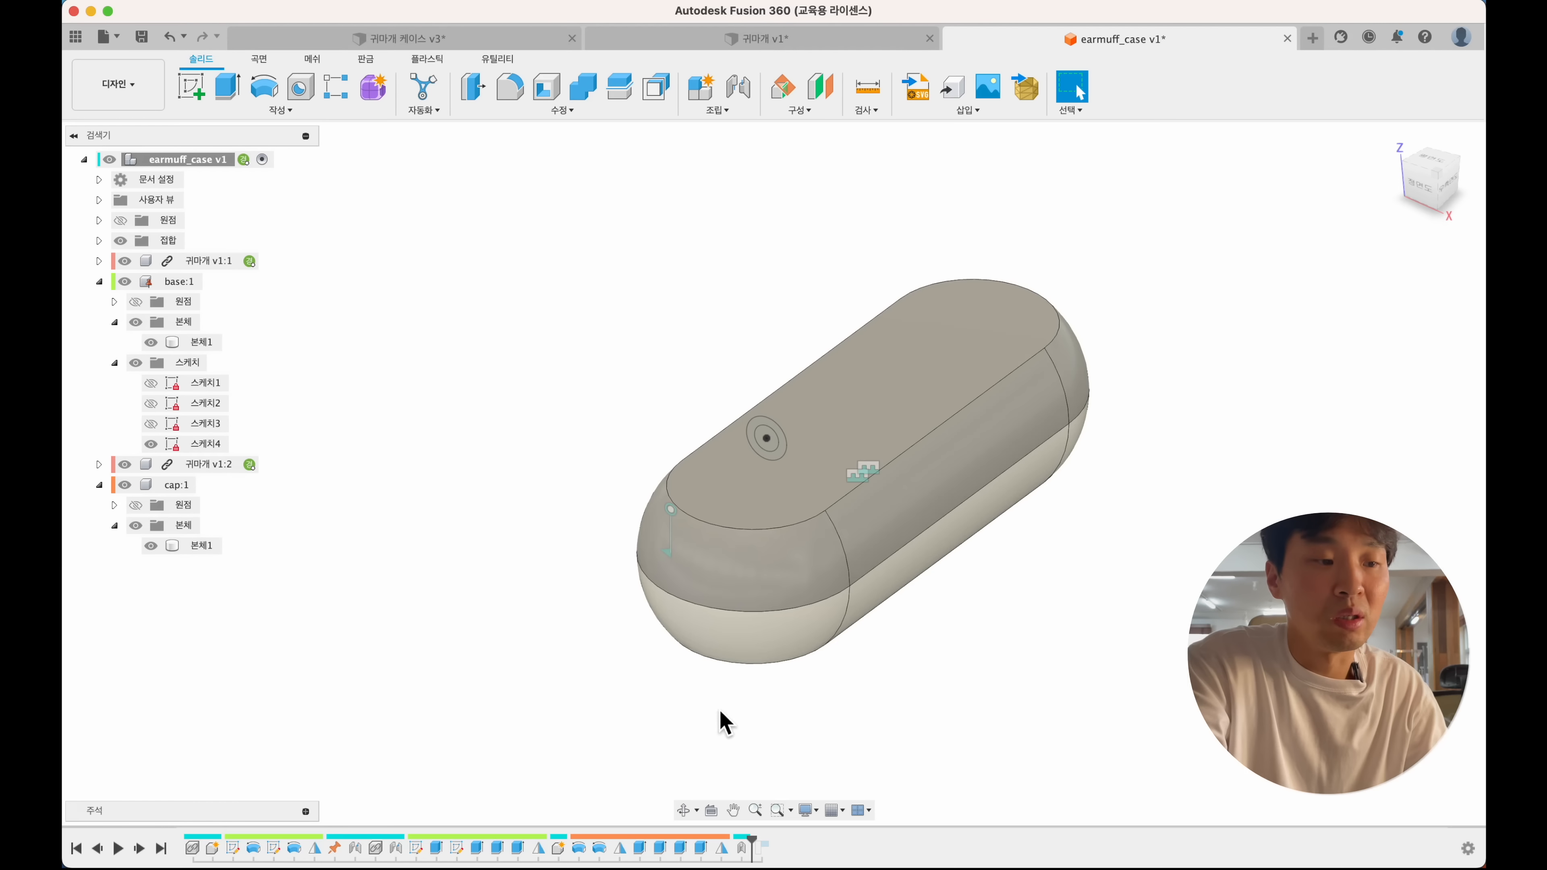
- Activate the base component and hide 스케치4, both 귀마개 earplug components and the cap so only the base body shows
{"action": "left_click", "coordinate": [732, 580]}
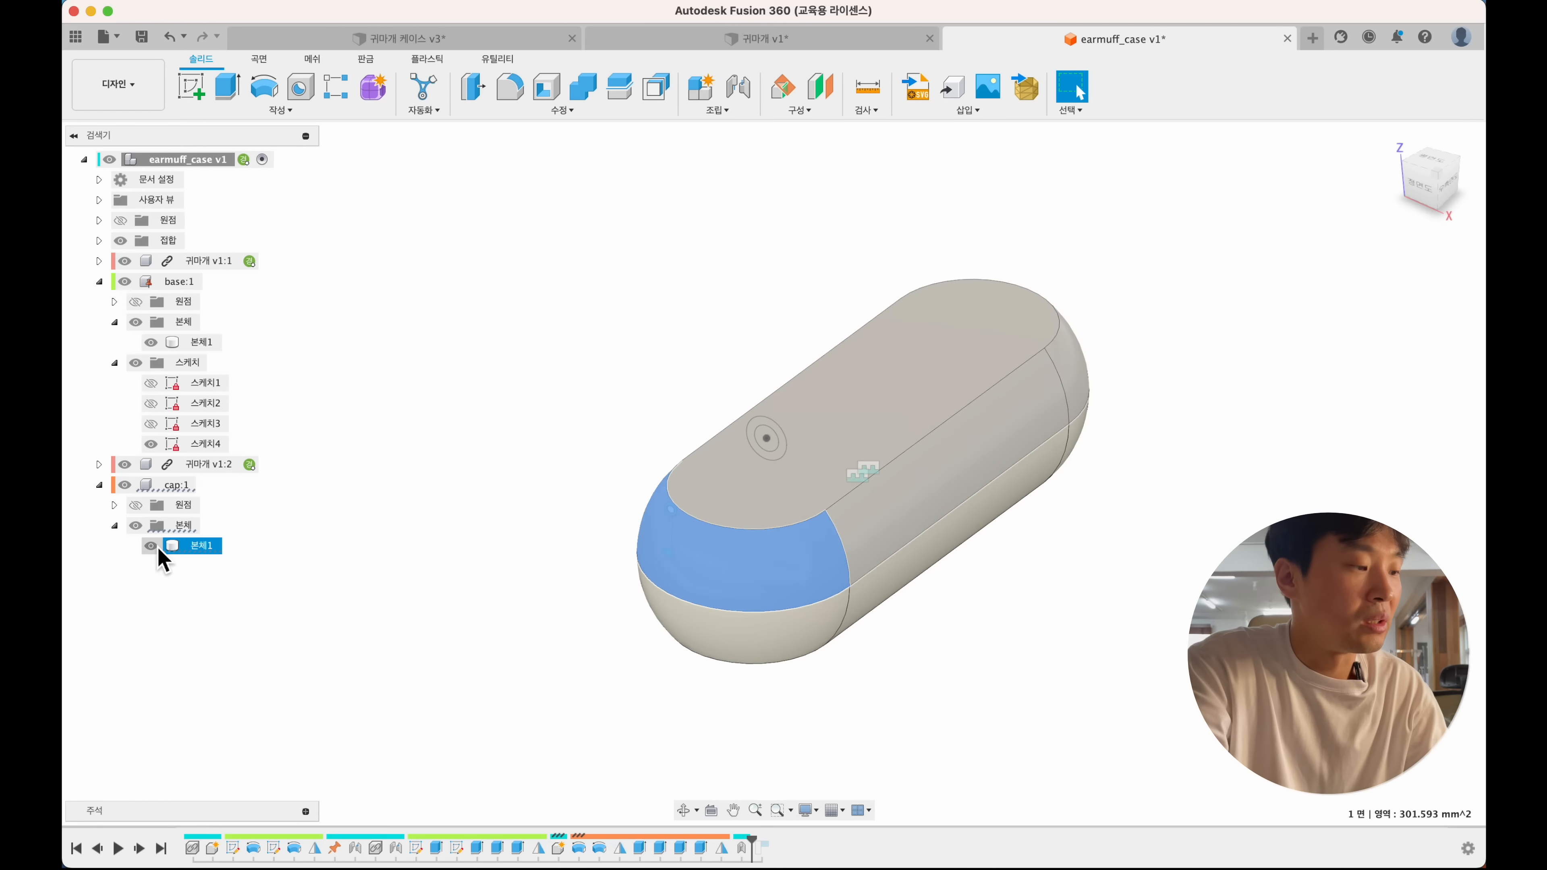
{"action": "double_click", "coordinate": [193, 280]}
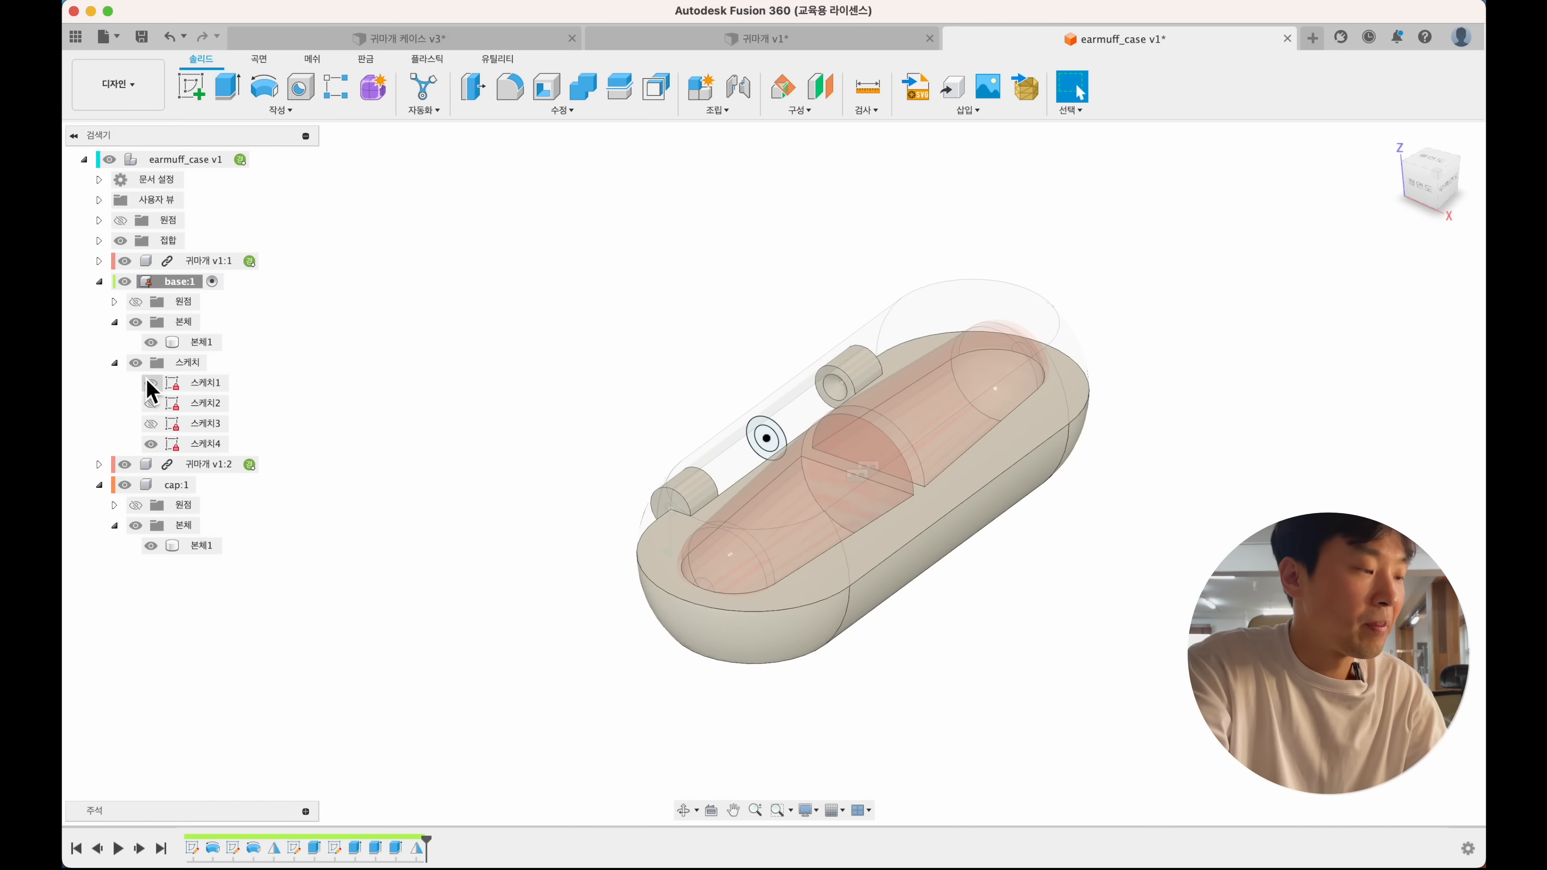
{"action": "left_click", "coordinate": [150, 445]}
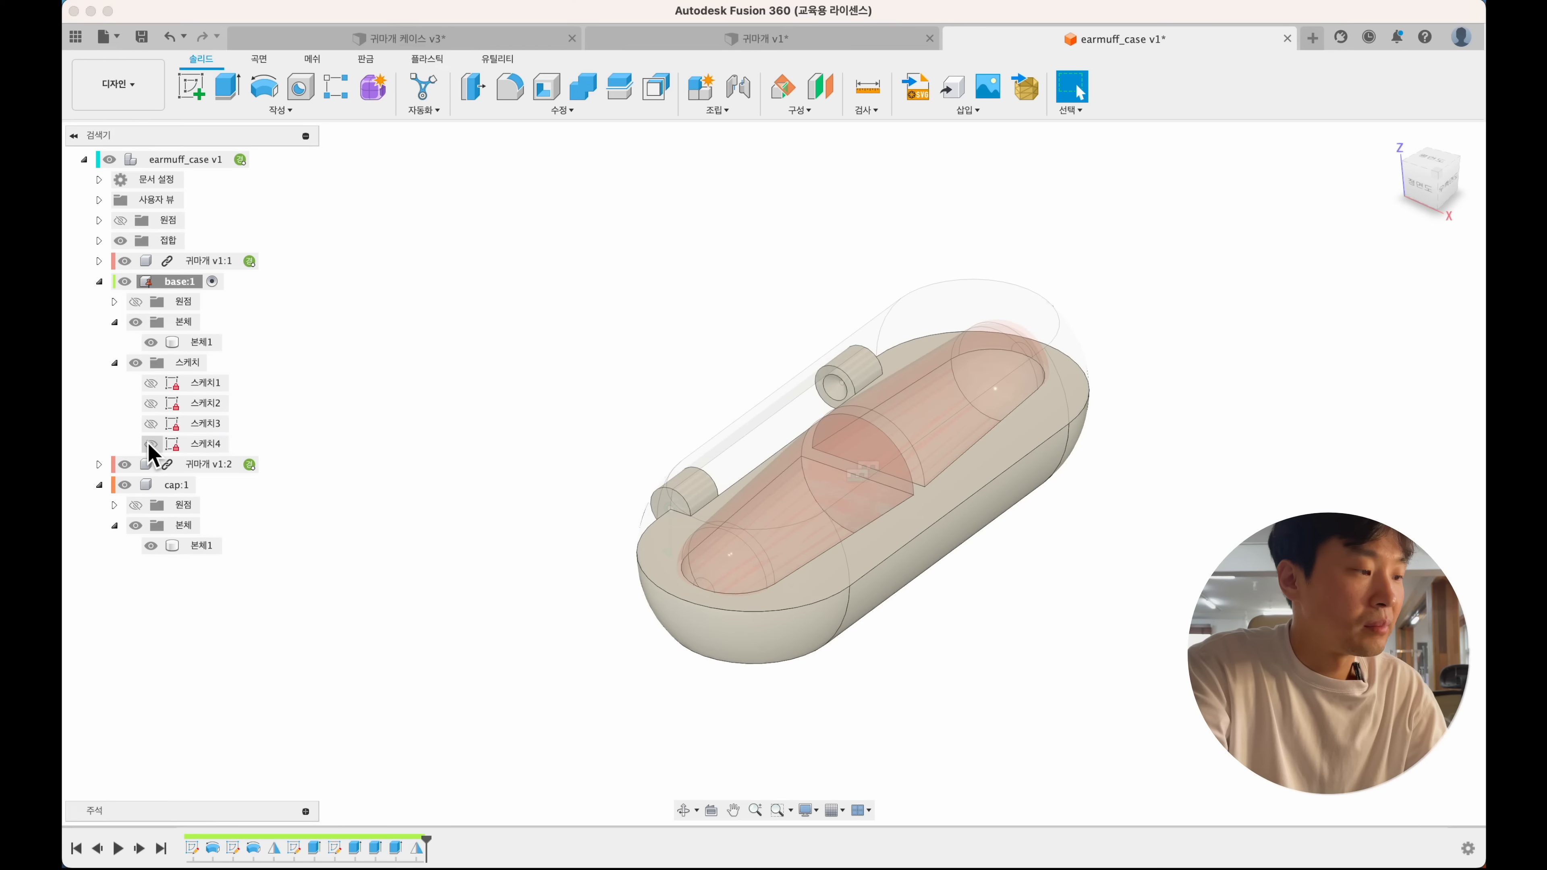
{"action": "left_click", "coordinate": [125, 260]}
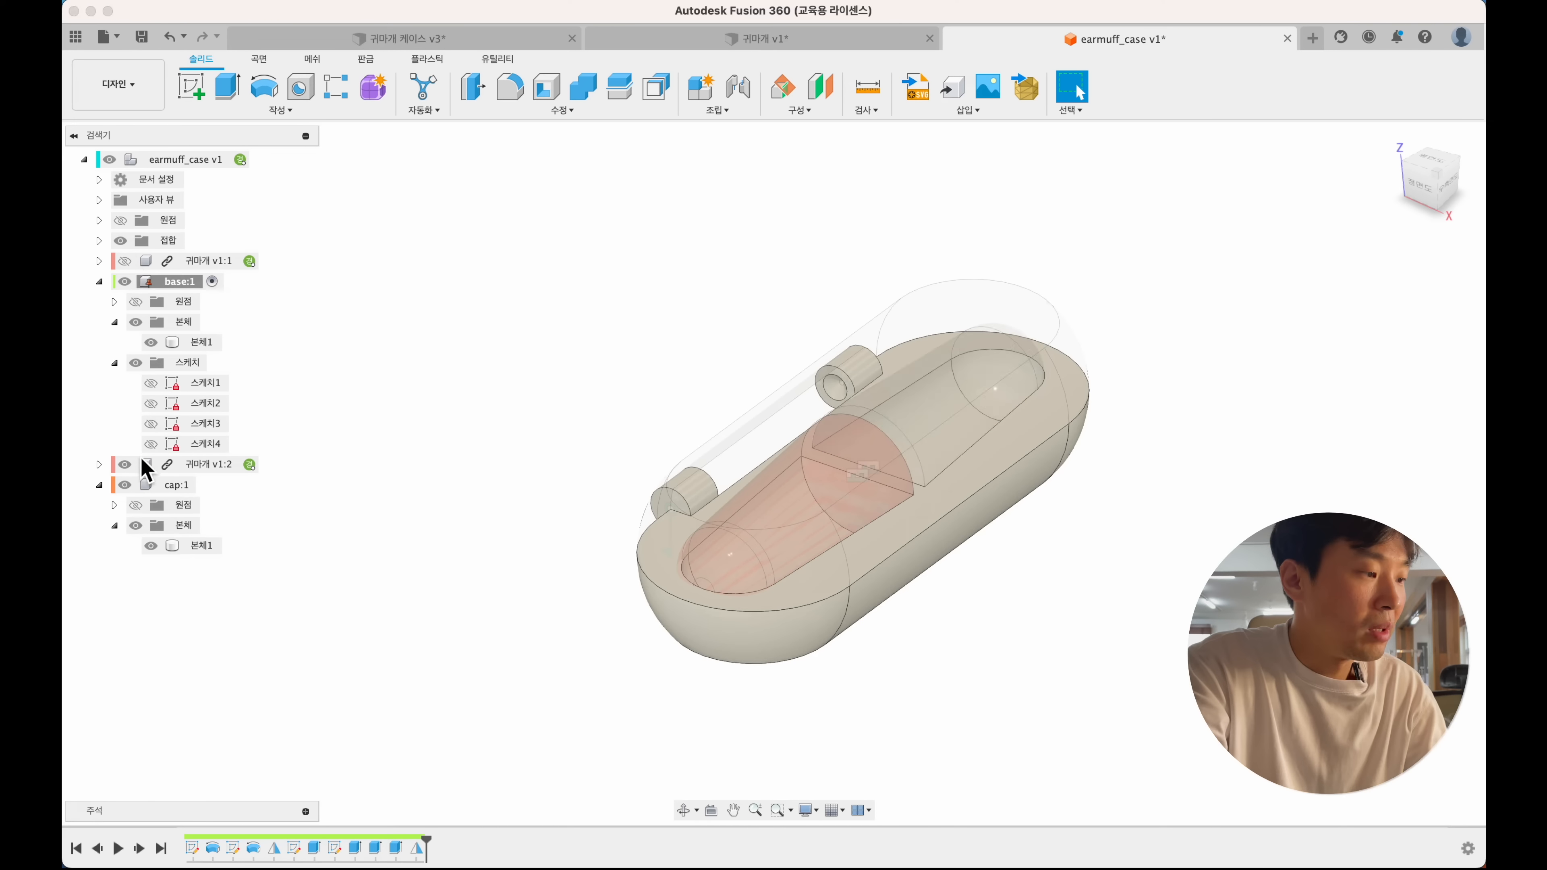
{"action": "left_click", "coordinate": [125, 465]}
{"action": "left_click", "coordinate": [124, 485]}
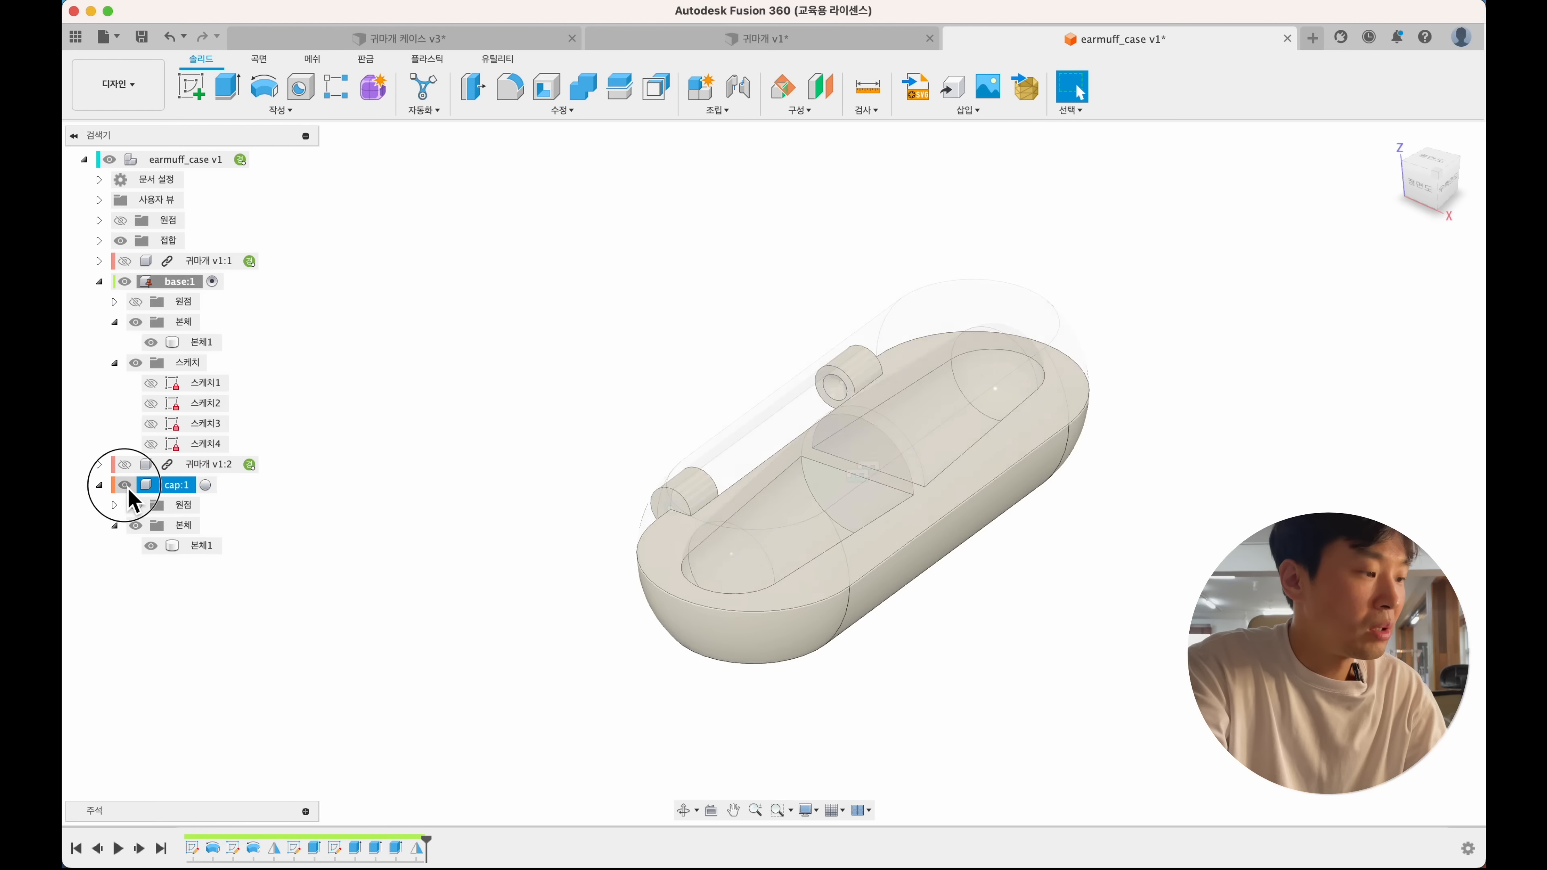
{"action": "left_click", "coordinate": [1435, 166]}
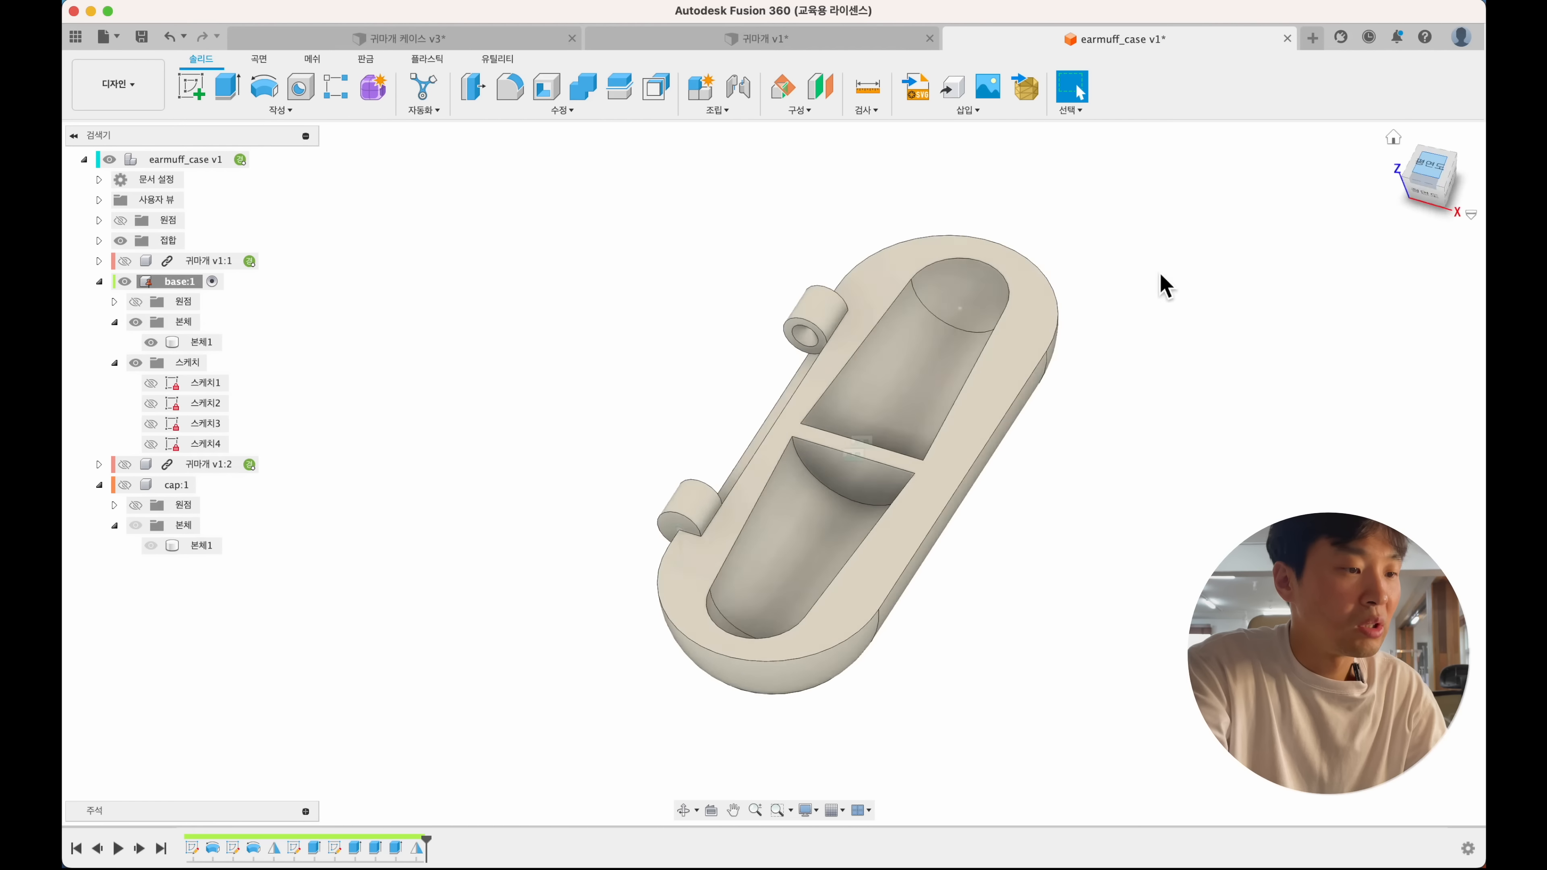
- Project the base's flat top face into a new sketch on it and delete the projected outer outline, keeping both cavity outlines
{"action": "left_click", "coordinate": [201, 88]}
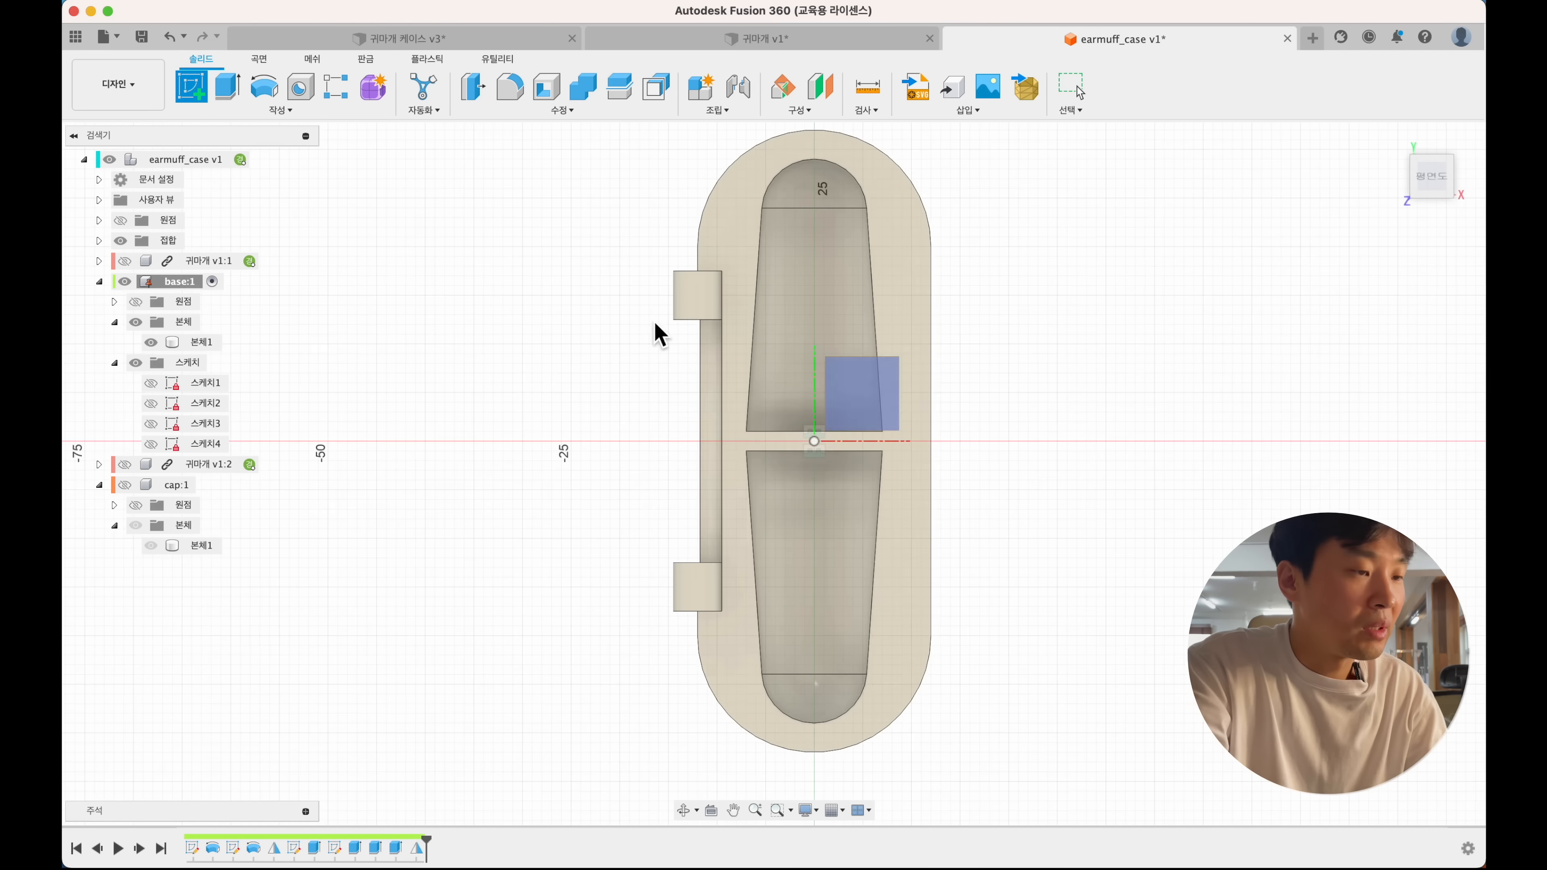
{"action": "left_click", "coordinate": [883, 302]}
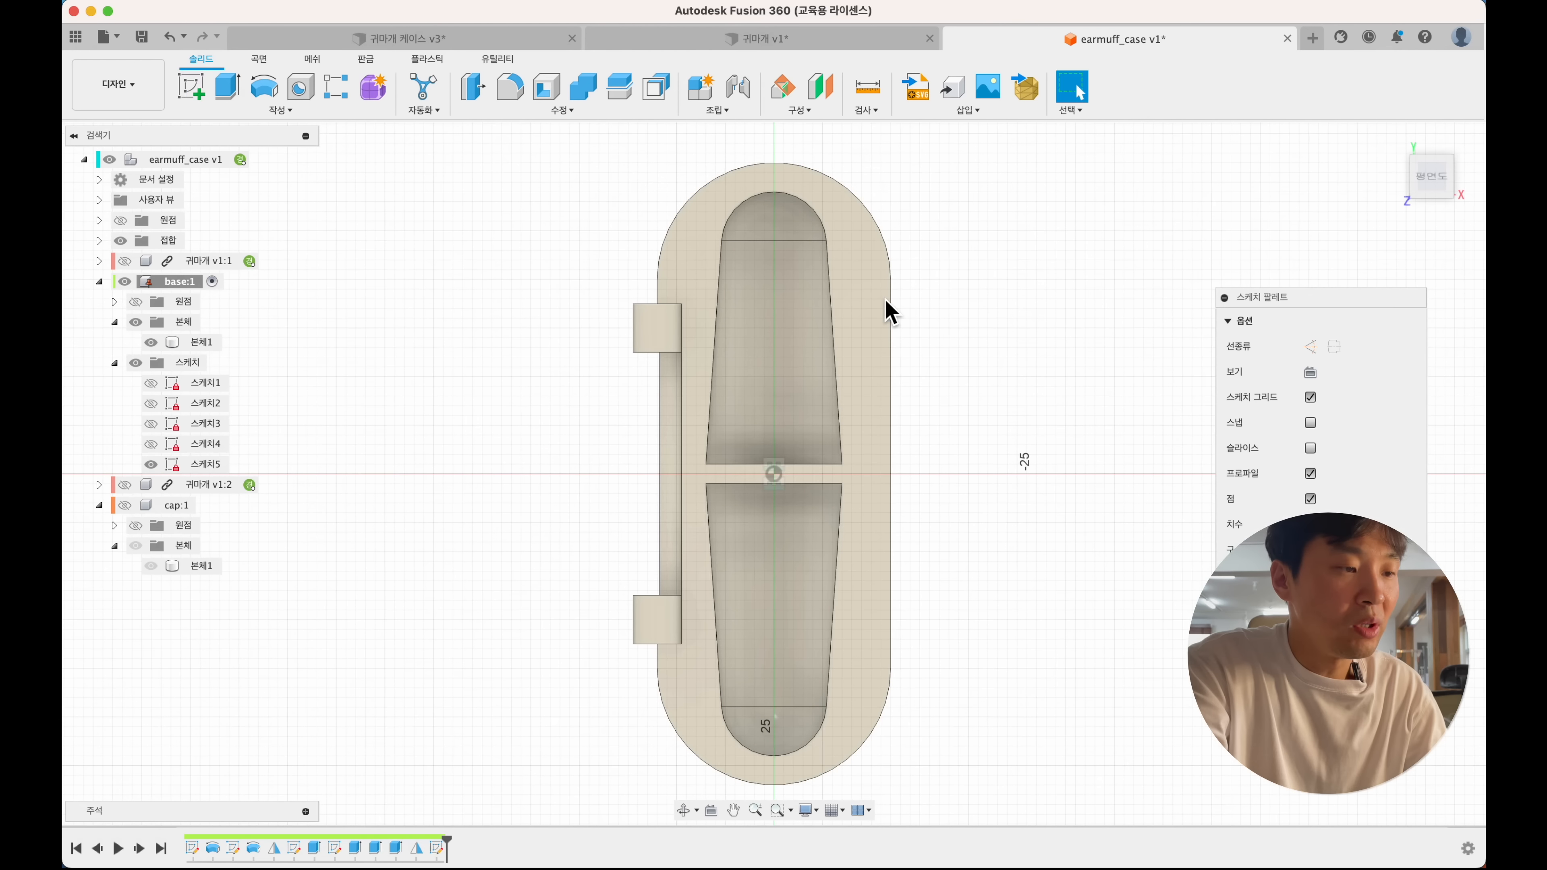
{"action": "key", "text": "p"}
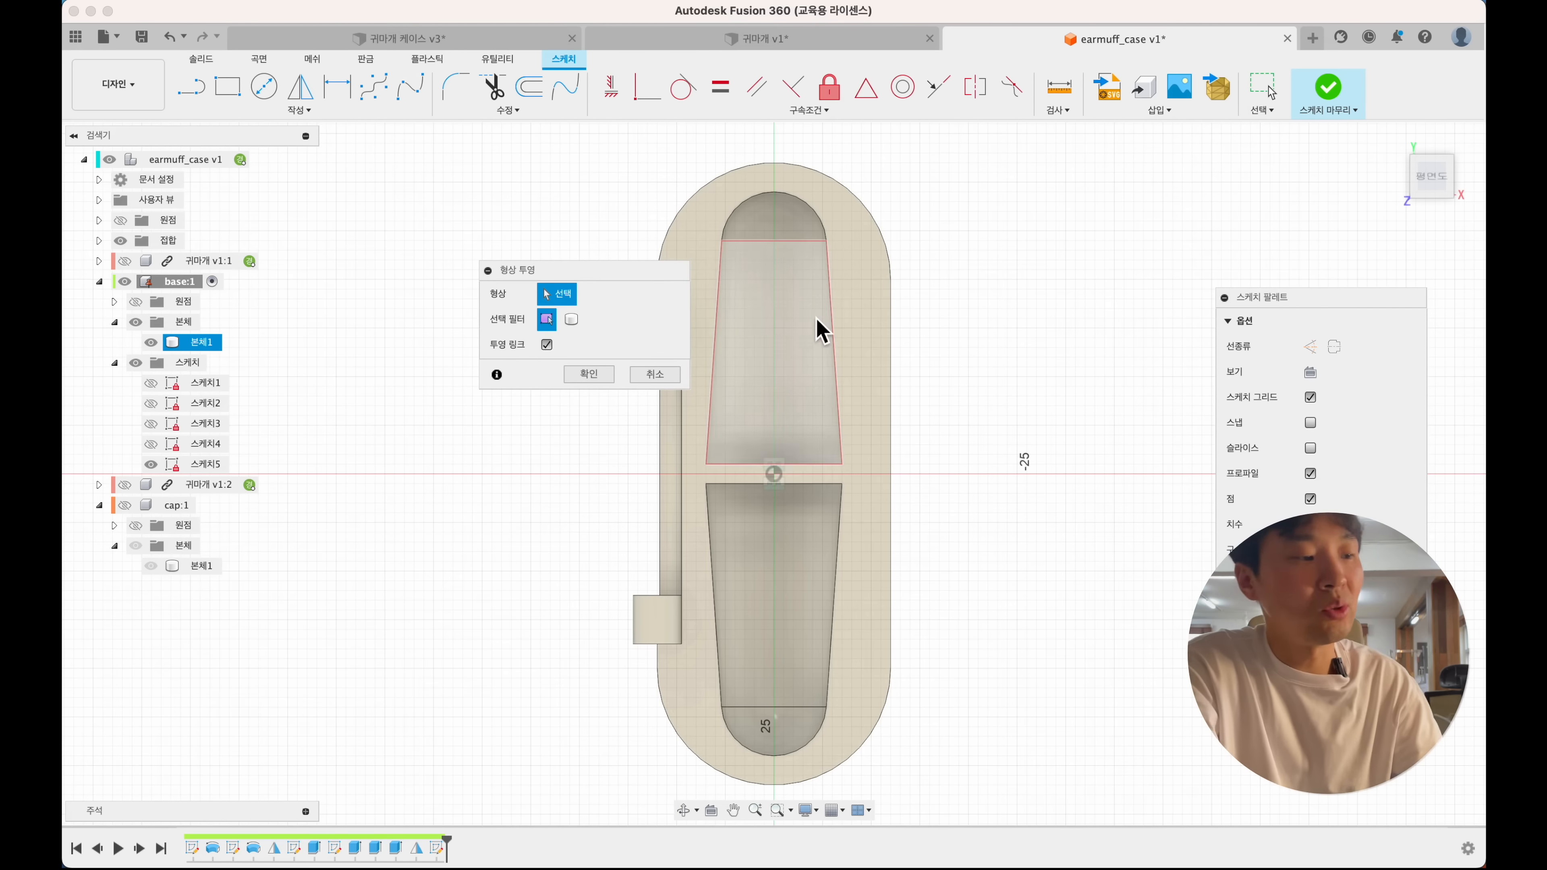
{"action": "left_click", "coordinate": [850, 281]}
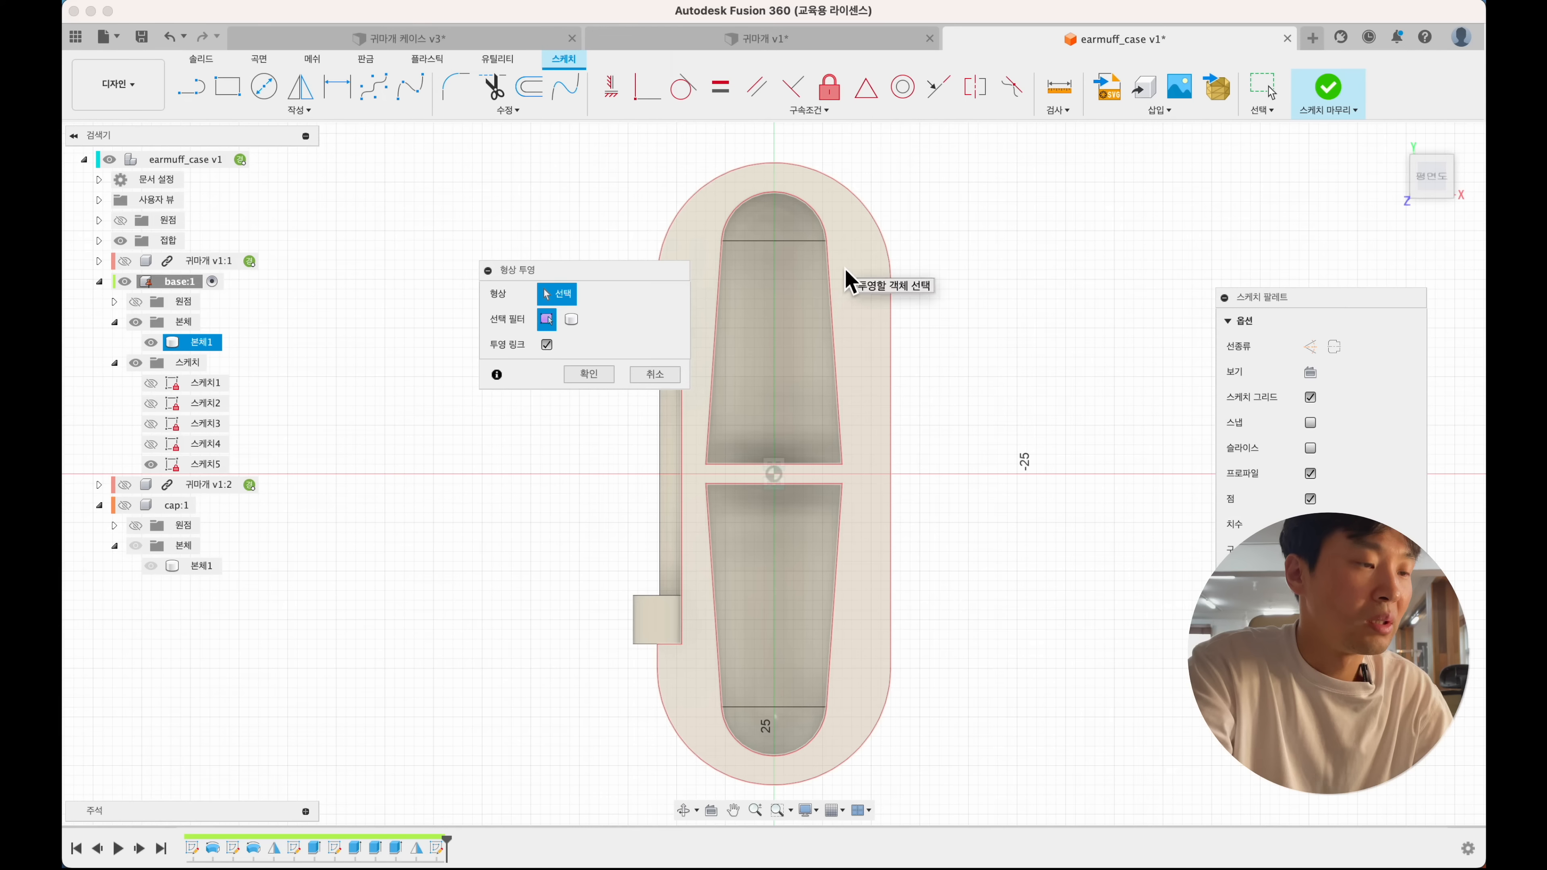
{"action": "left_click", "coordinate": [846, 285]}
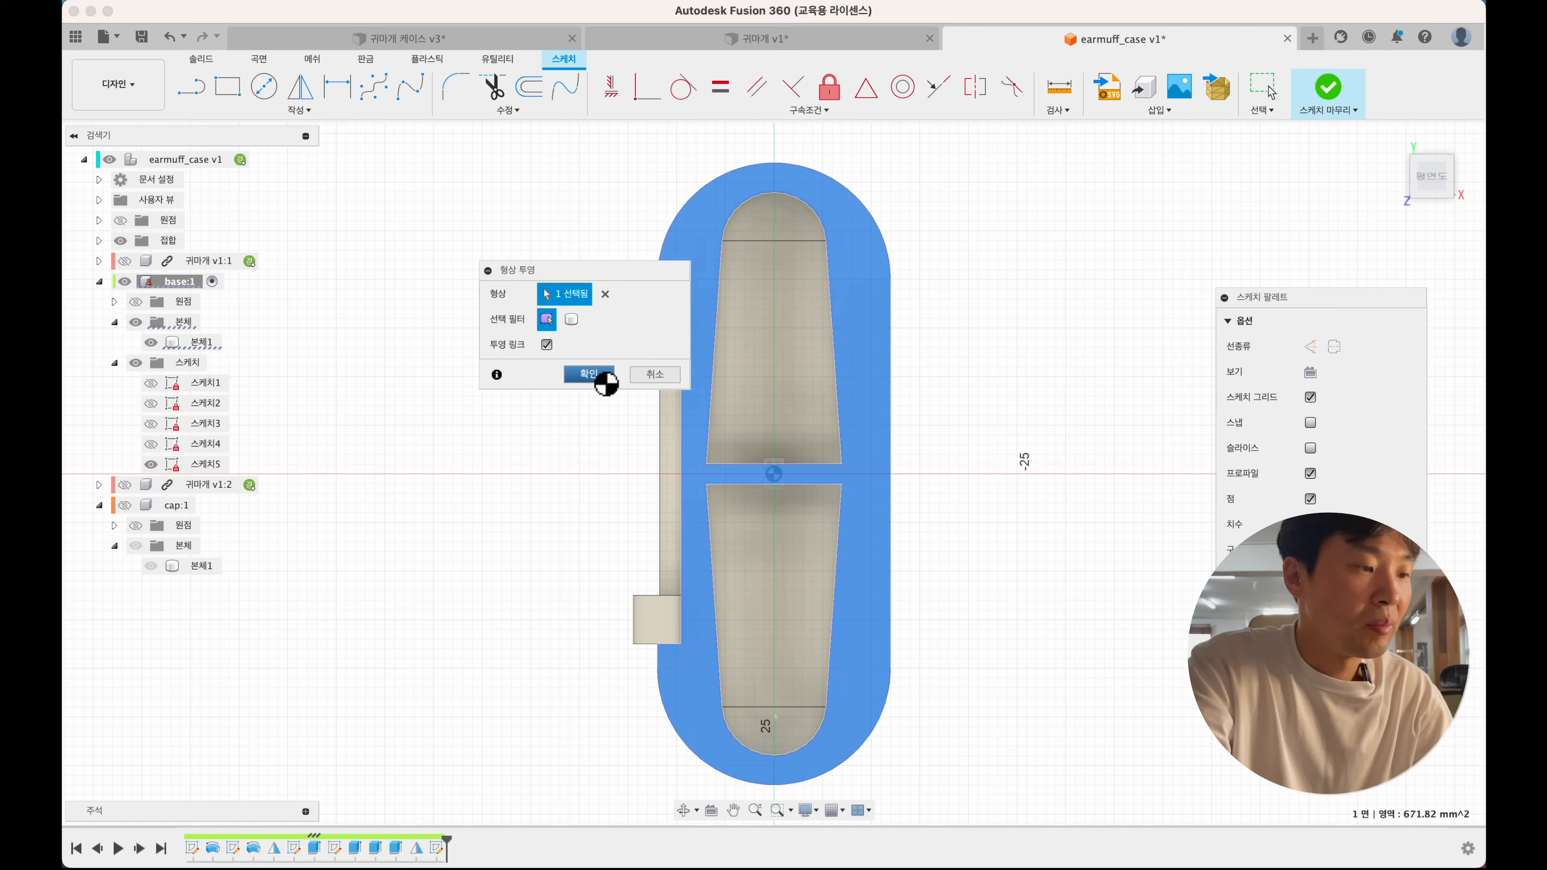
{"action": "double_click", "coordinate": [663, 236]}
{"action": "key", "text": "Delete"}
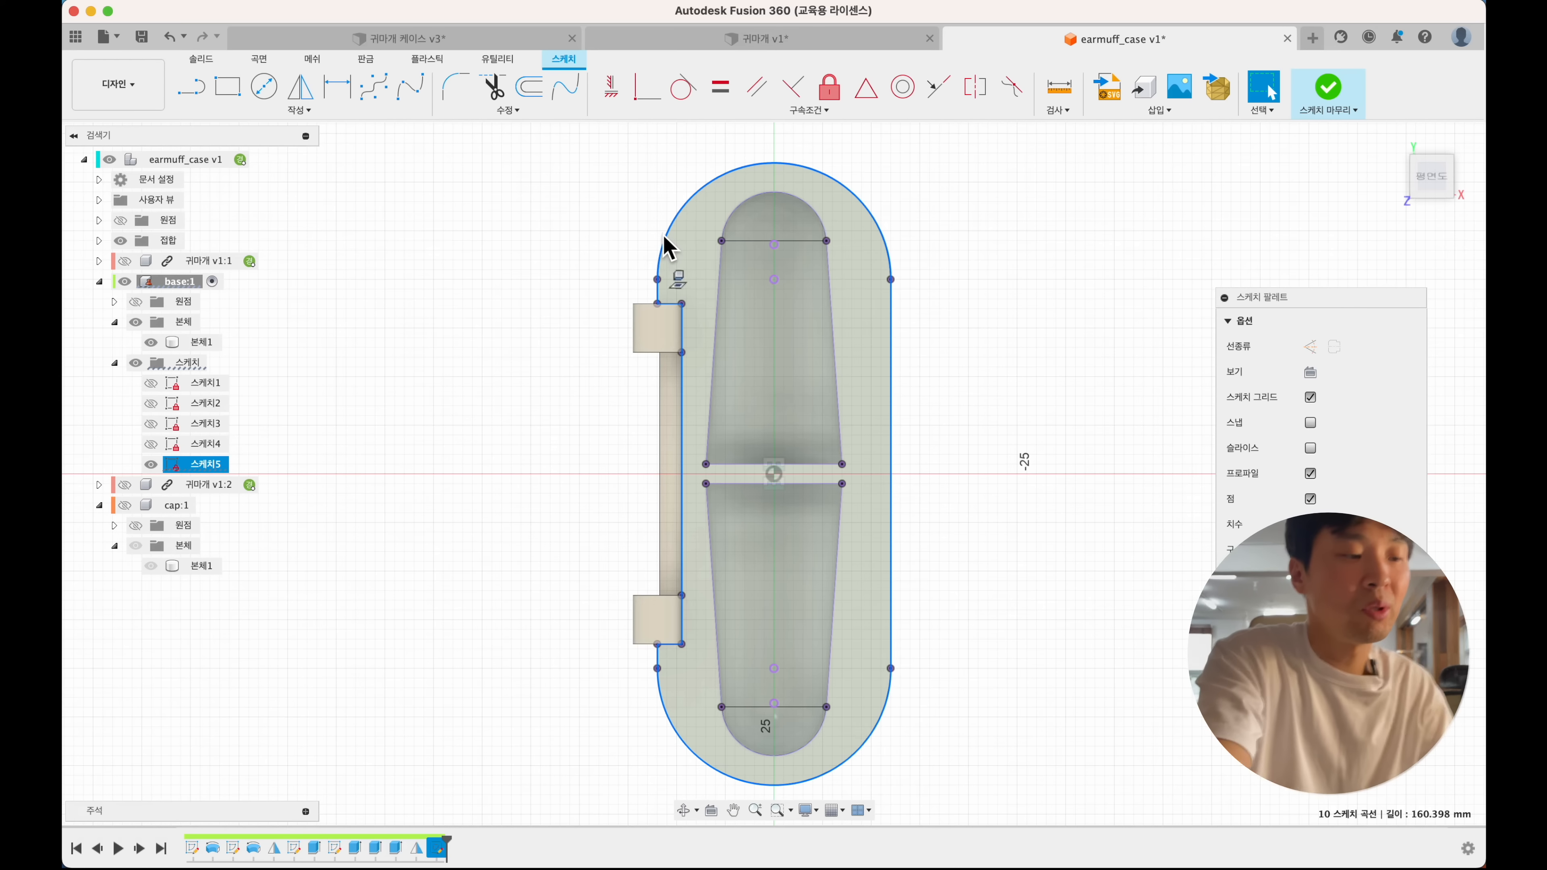
- Offset each of the two cavity outlines outward by 1 mm and finish the sketch
{"action": "key", "text": "o"}
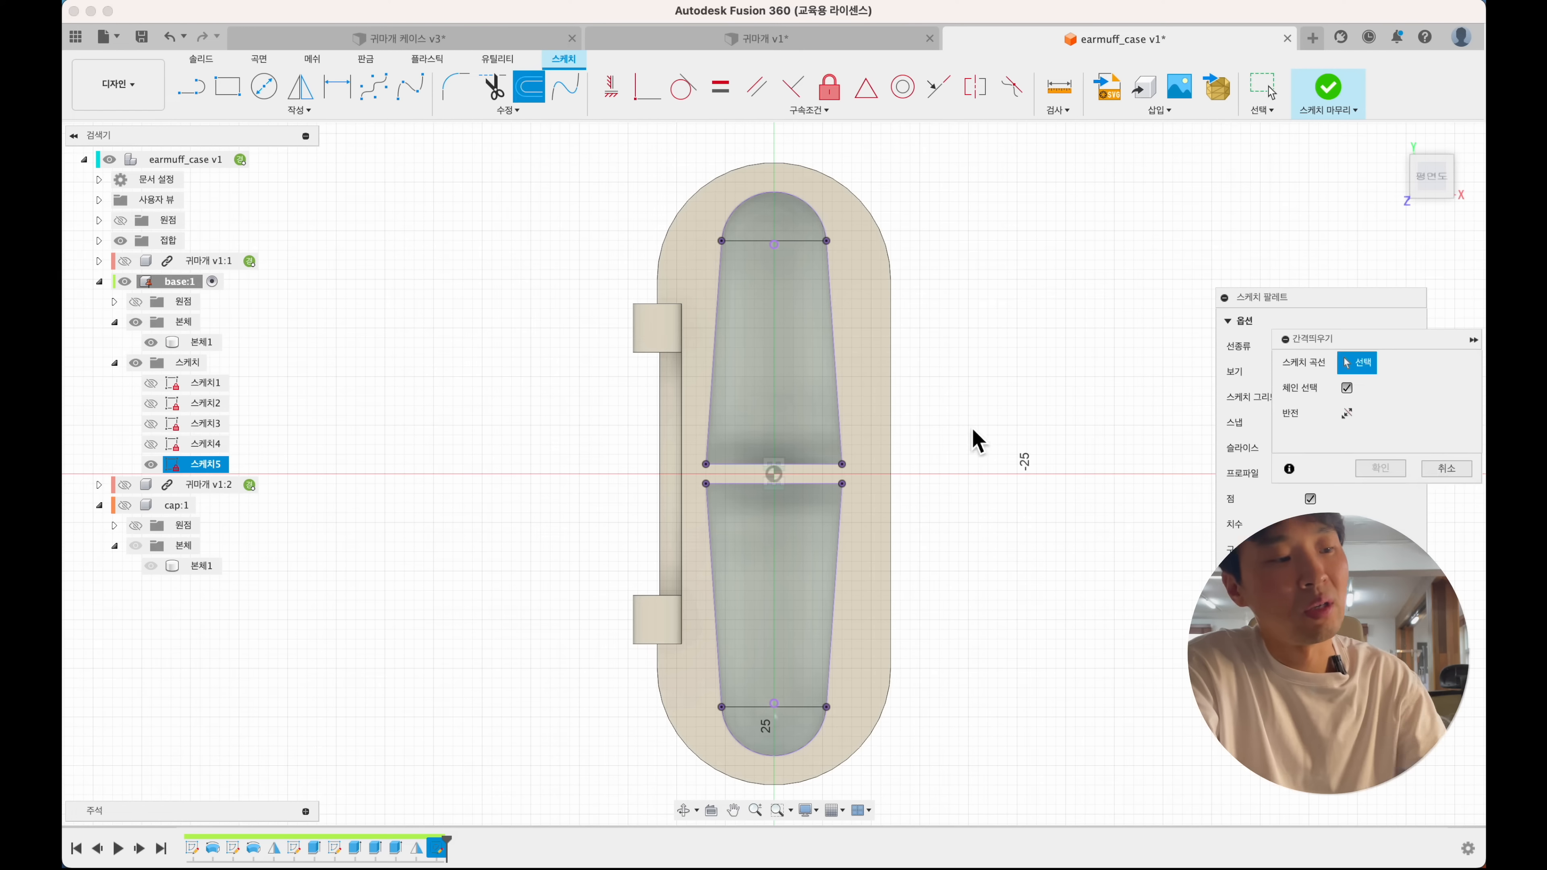
{"action": "left_click", "coordinate": [836, 343]}
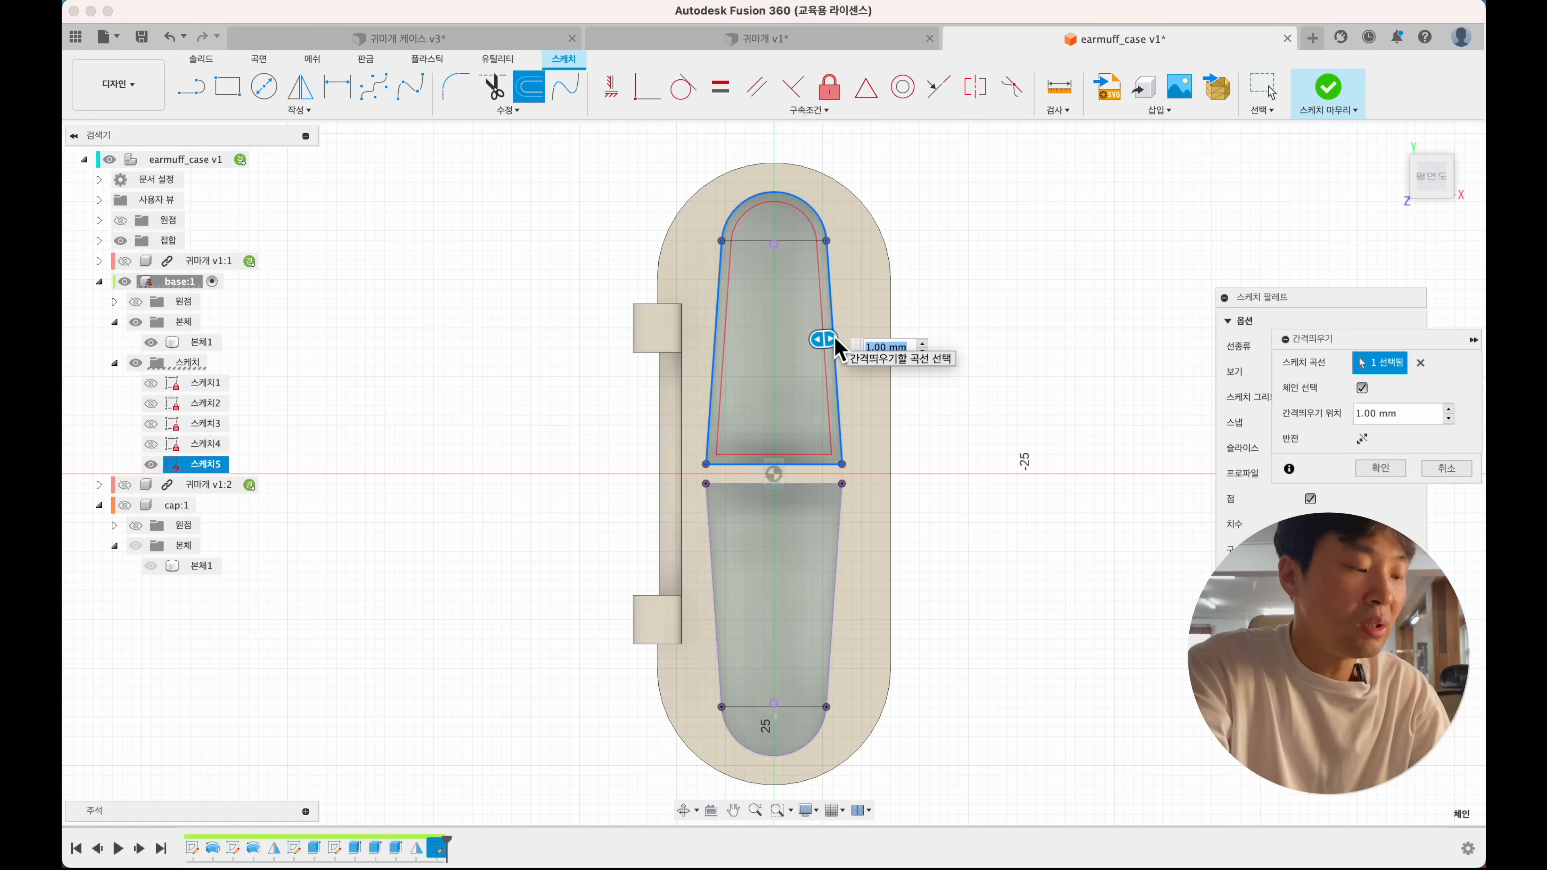
{"action": "type", "text": "-1"}
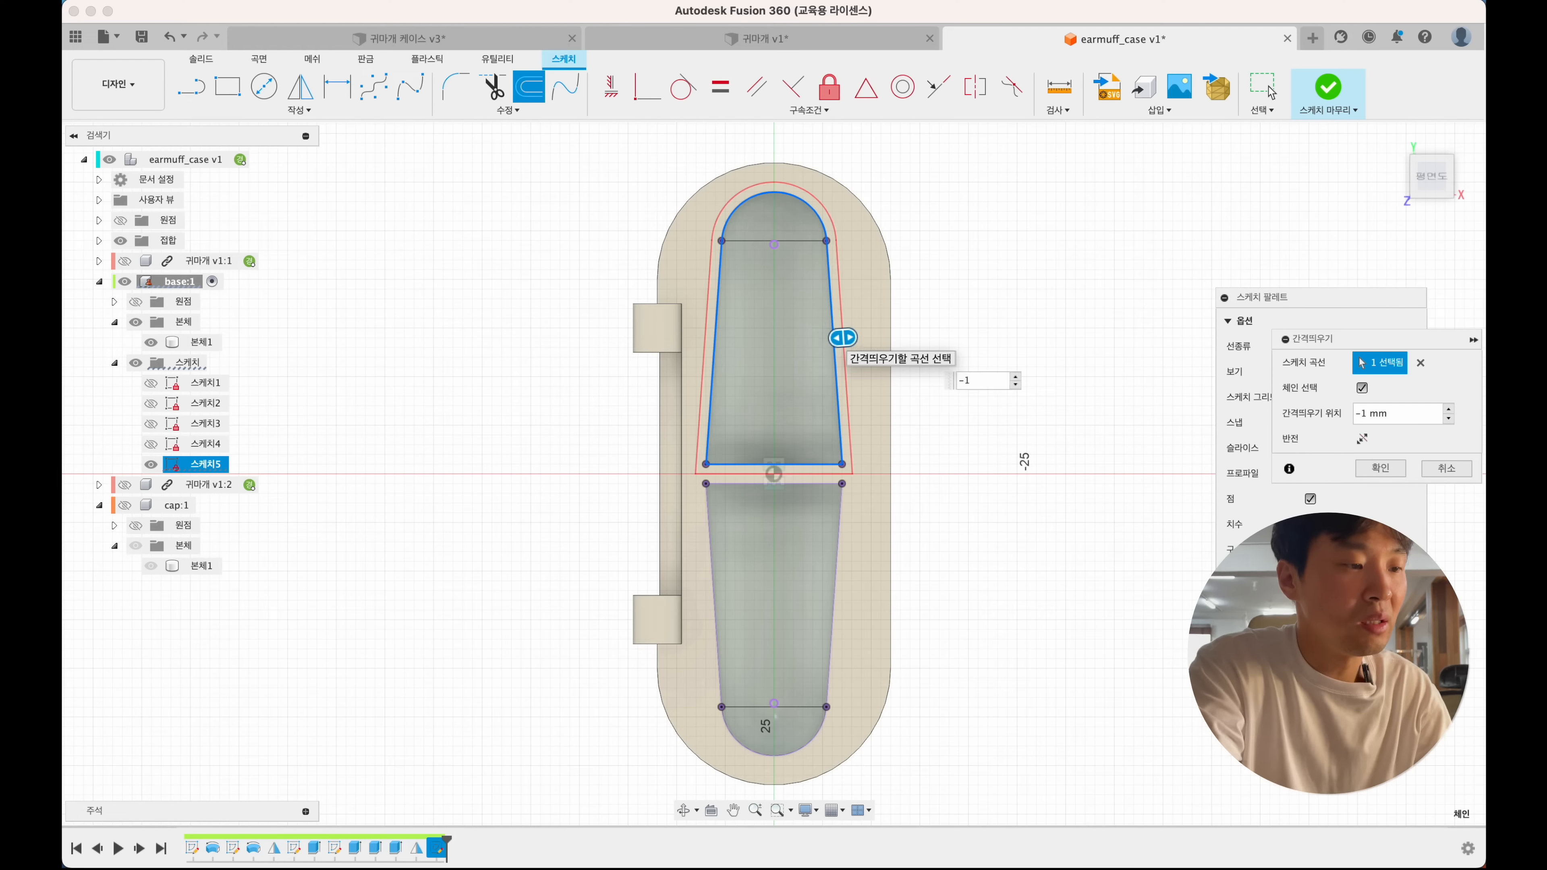
{"action": "key", "text": "Return"}
{"action": "key", "text": "o"}
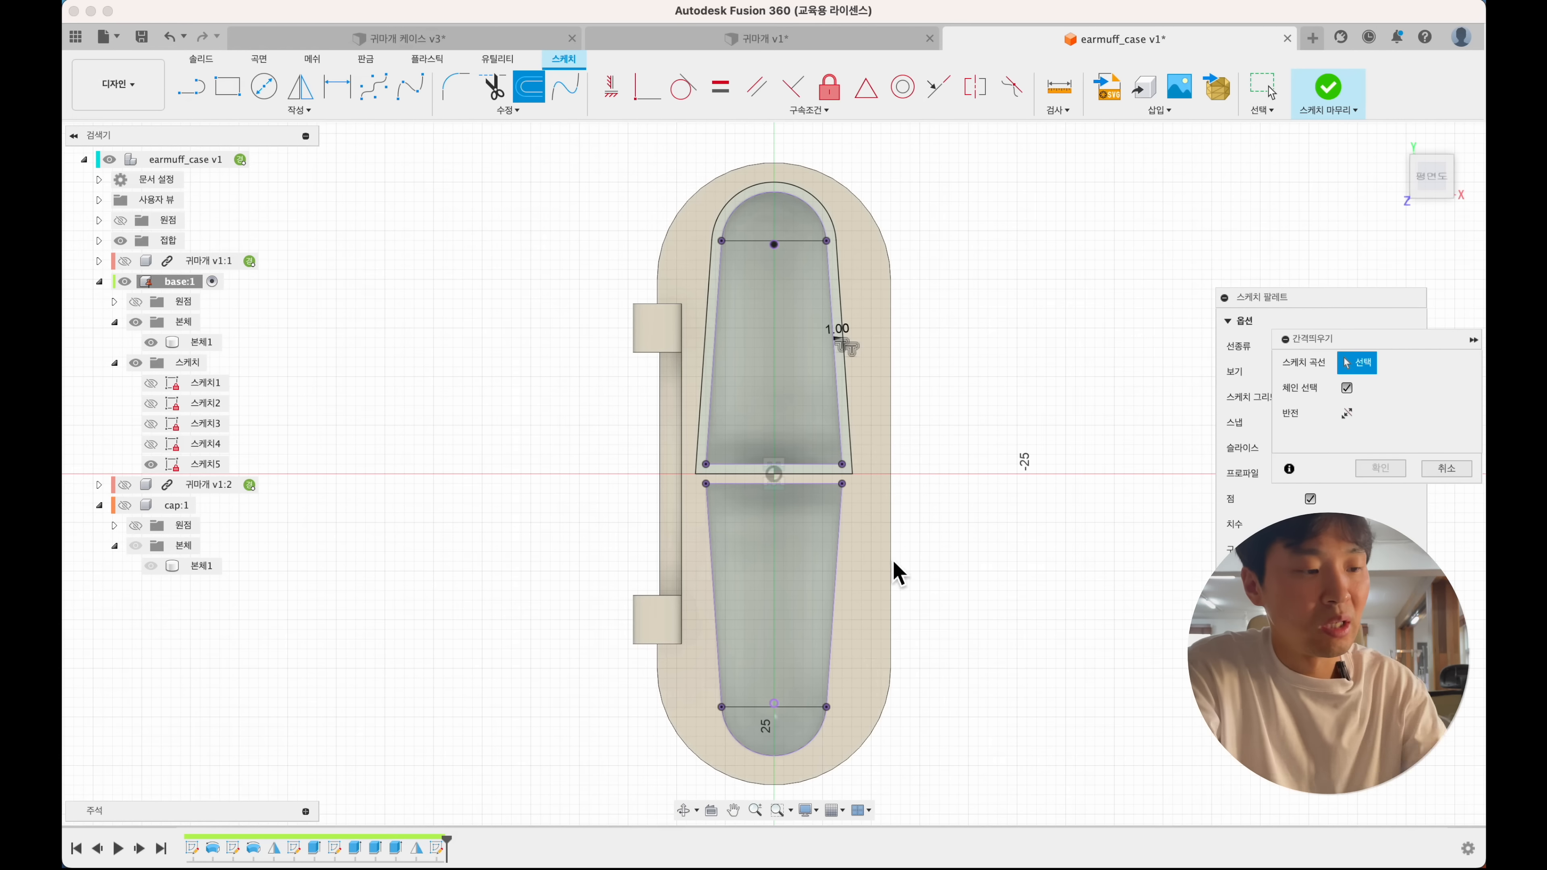
{"action": "left_click", "coordinate": [841, 544]}
{"action": "type", "text": "-1"}
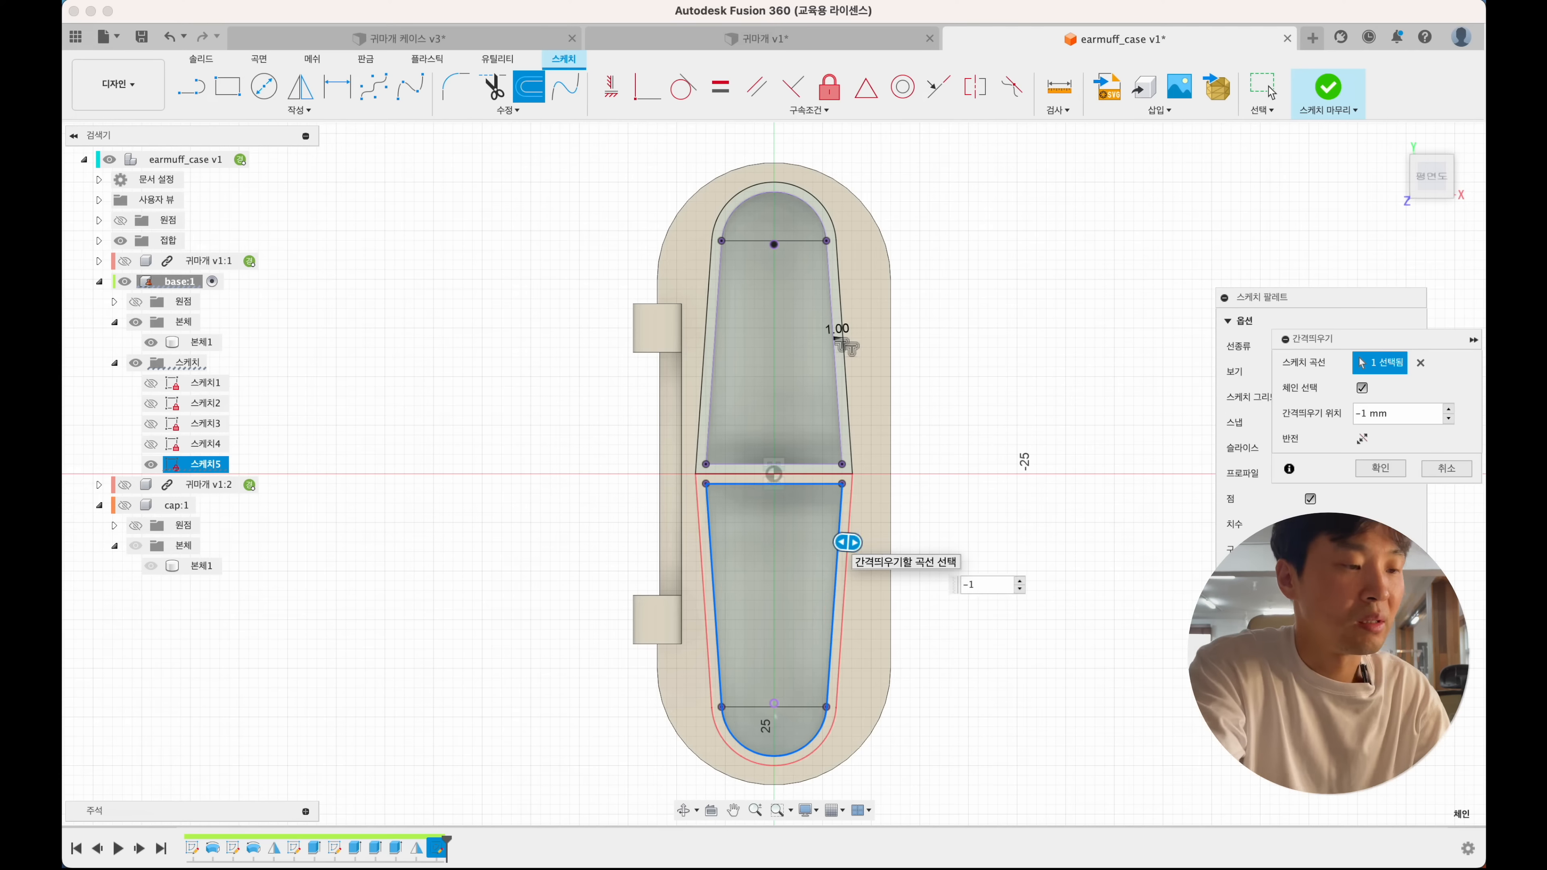
{"action": "key", "text": "Return"}
{"action": "middle_click_drag", "start_coordinate": [984, 594], "coordinate": [973, 566], "text": "shift"}
{"action": "left_click", "coordinate": [1328, 92]}
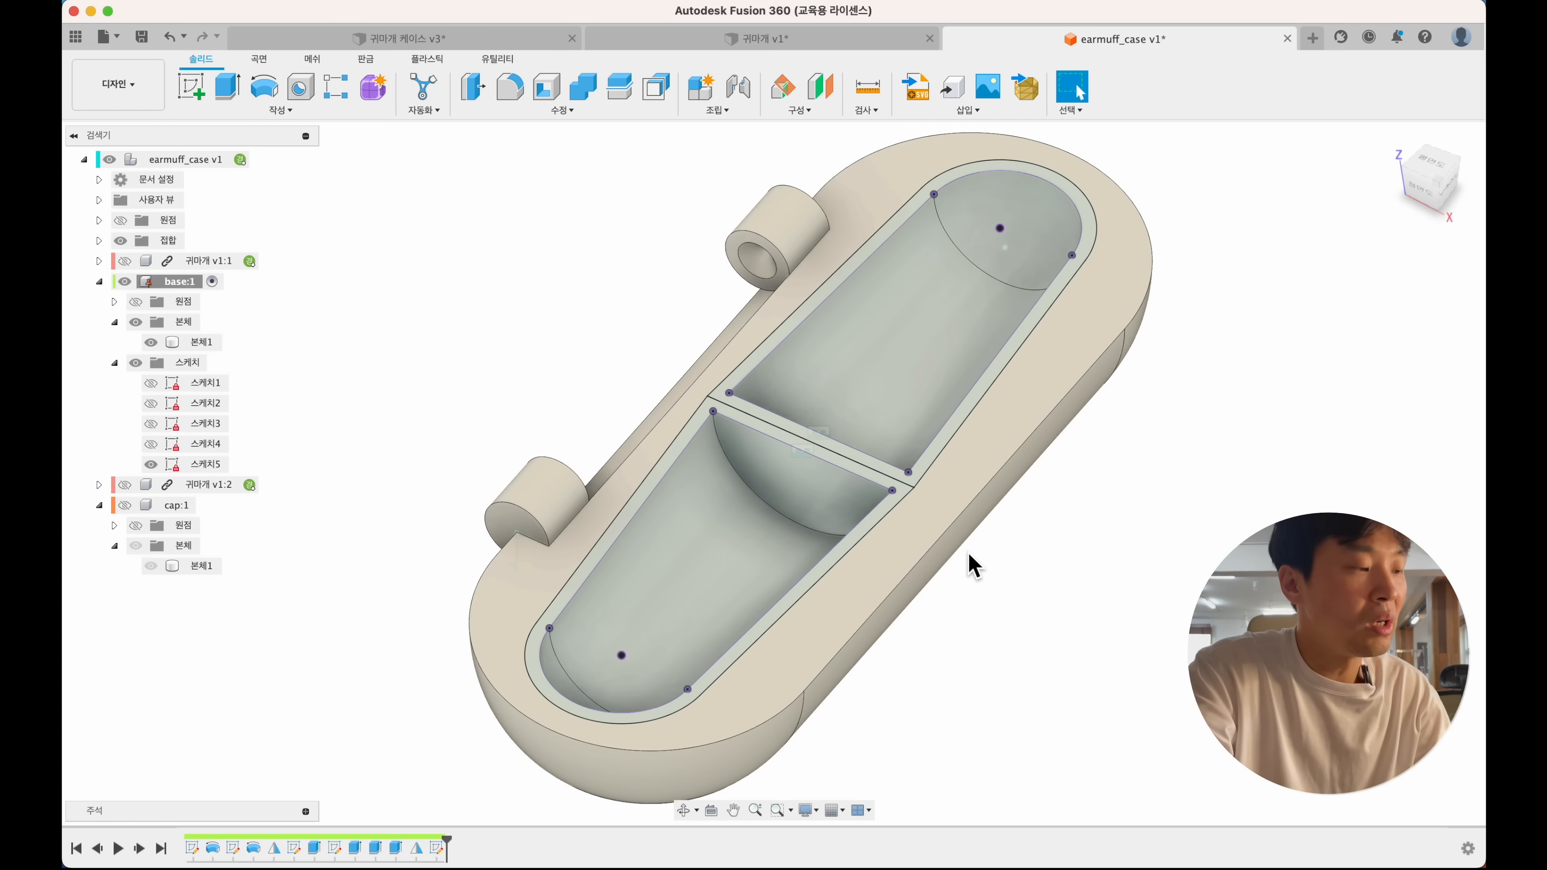
- Extrude the two narrow rim profiles around the base's cavities 1 mm upward, joined to the base body
{"action": "key", "text": "e"}
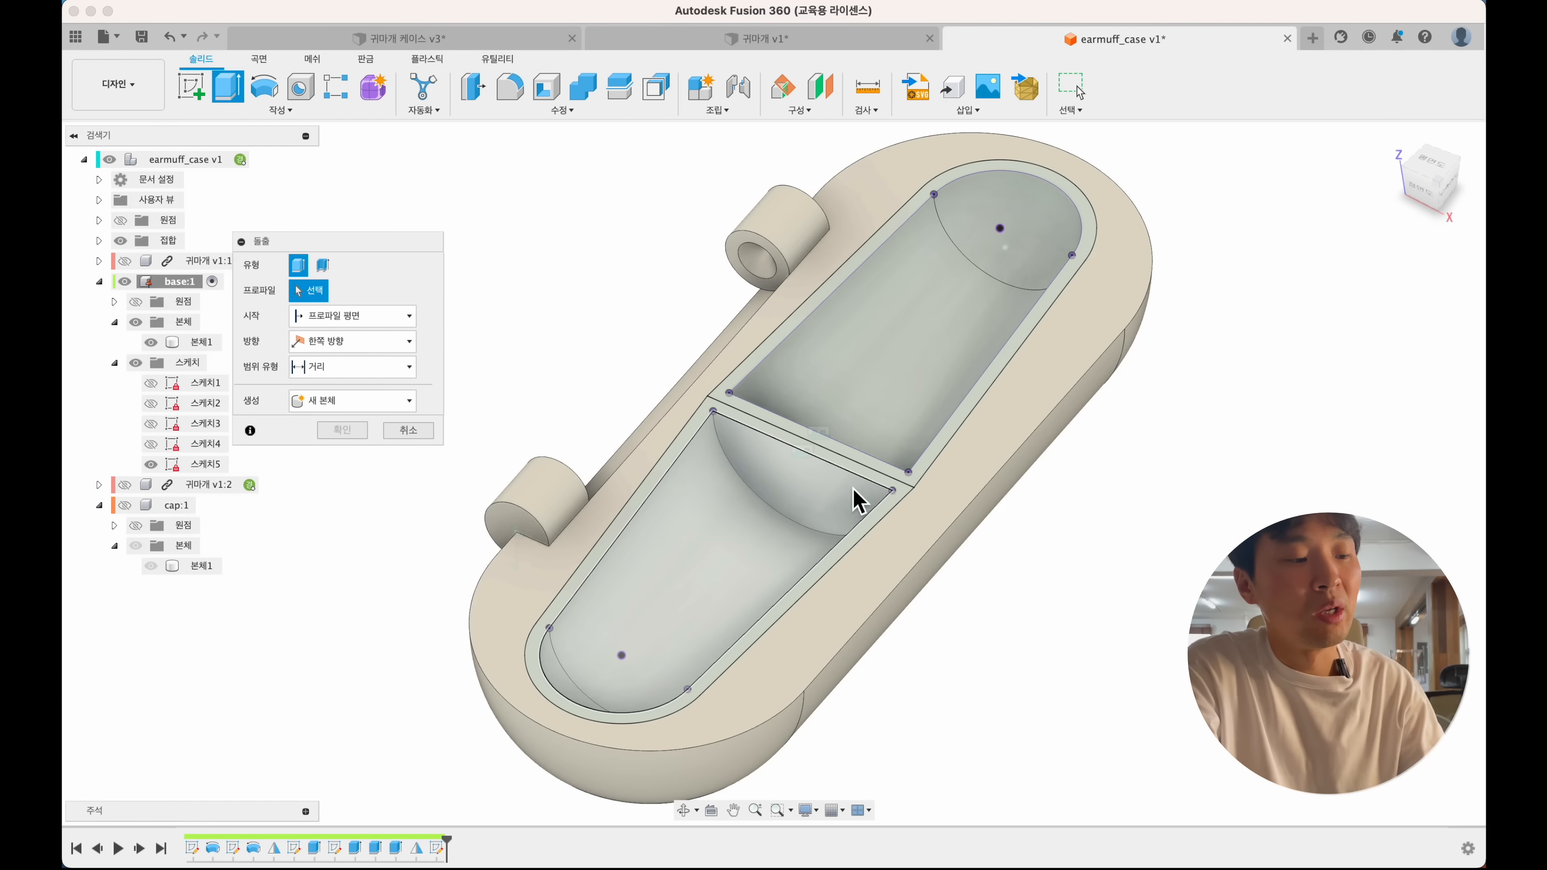
{"action": "left_click", "coordinate": [882, 483]}
{"action": "left_click", "coordinate": [886, 479]}
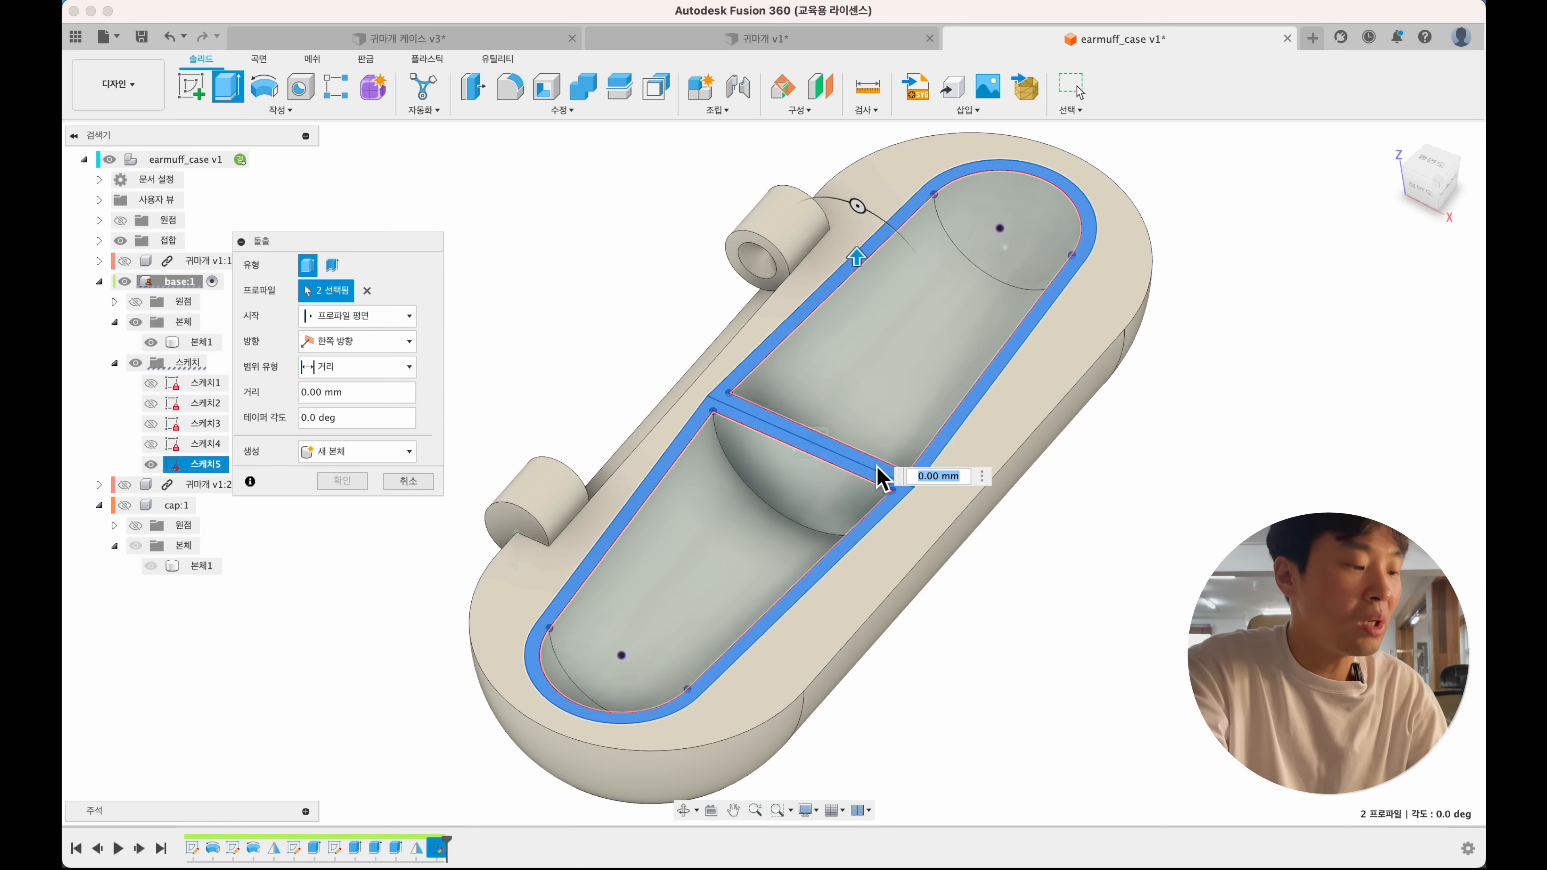
{"action": "type", "text": "1"}
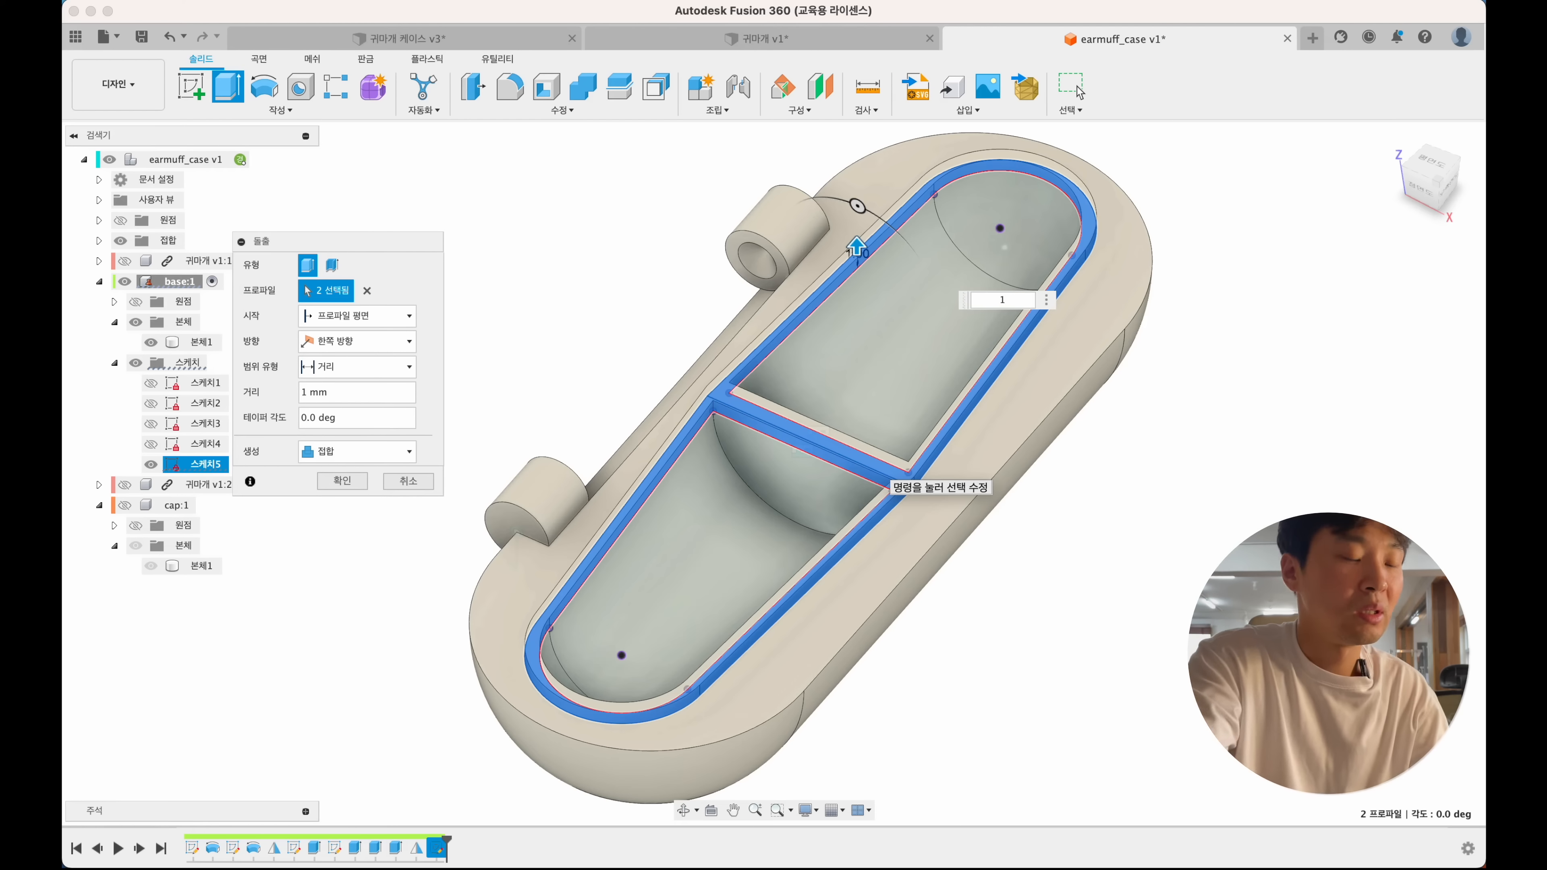
{"action": "key", "text": "Return"}
{"action": "middle_click_drag", "start_coordinate": [829, 511], "coordinate": [882, 499]}
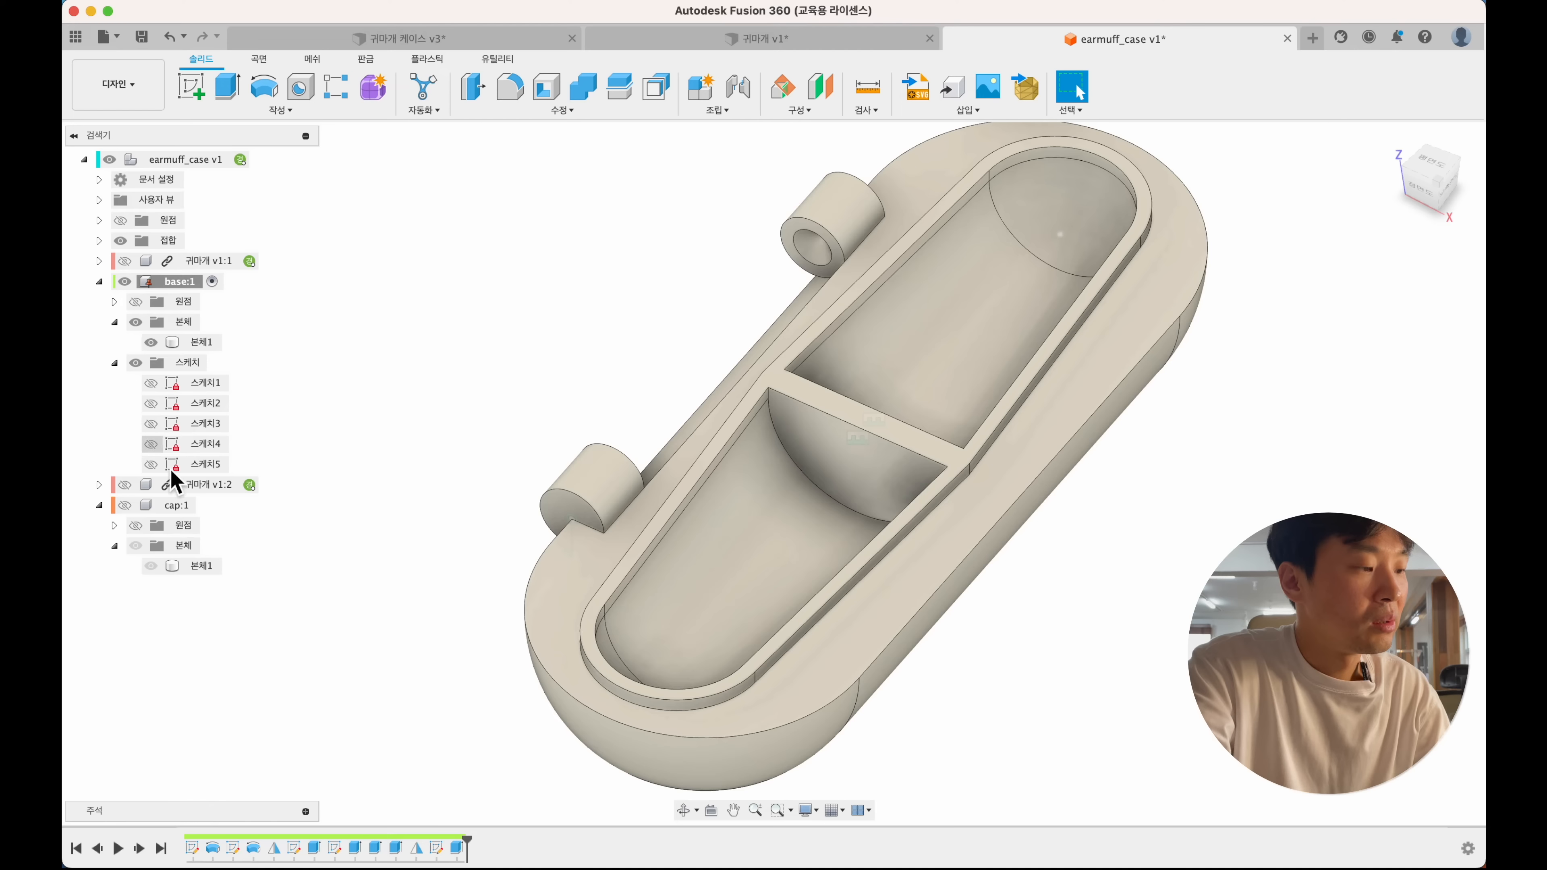
- Show and activate the cap component, hide the base body, and show the rim sketch 스케치5
{"action": "left_click", "coordinate": [125, 505]}
{"action": "left_click", "coordinate": [208, 505]}
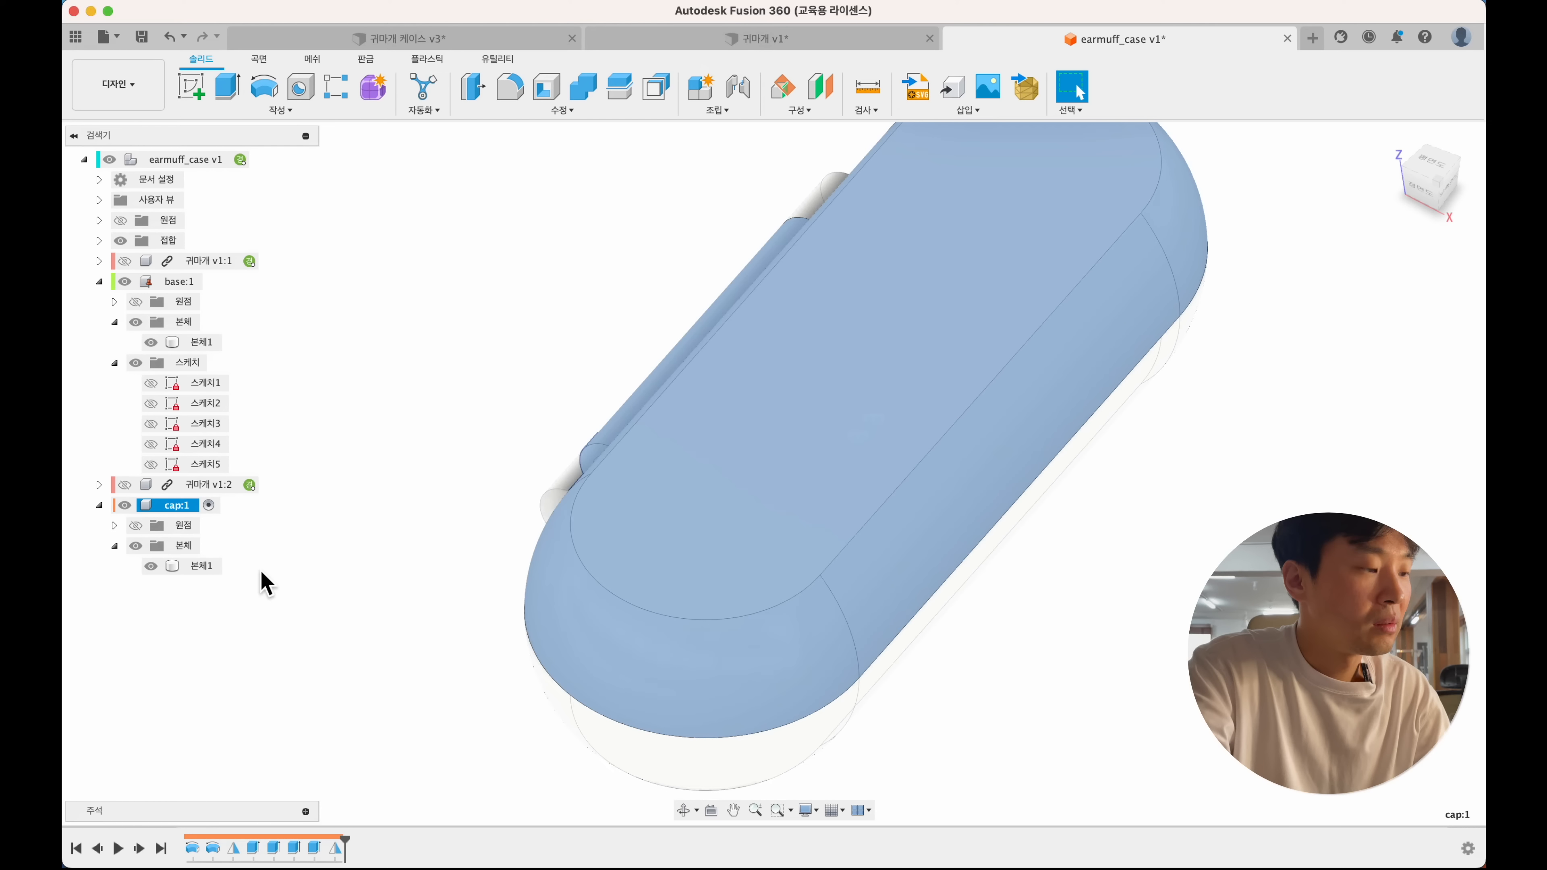
{"action": "middle_click_drag", "start_coordinate": [408, 648], "coordinate": [408, 643], "text": "shift"}
{"action": "scroll", "coordinate": [389, 632], "scroll_direction": "down", "scroll_amount": 2}
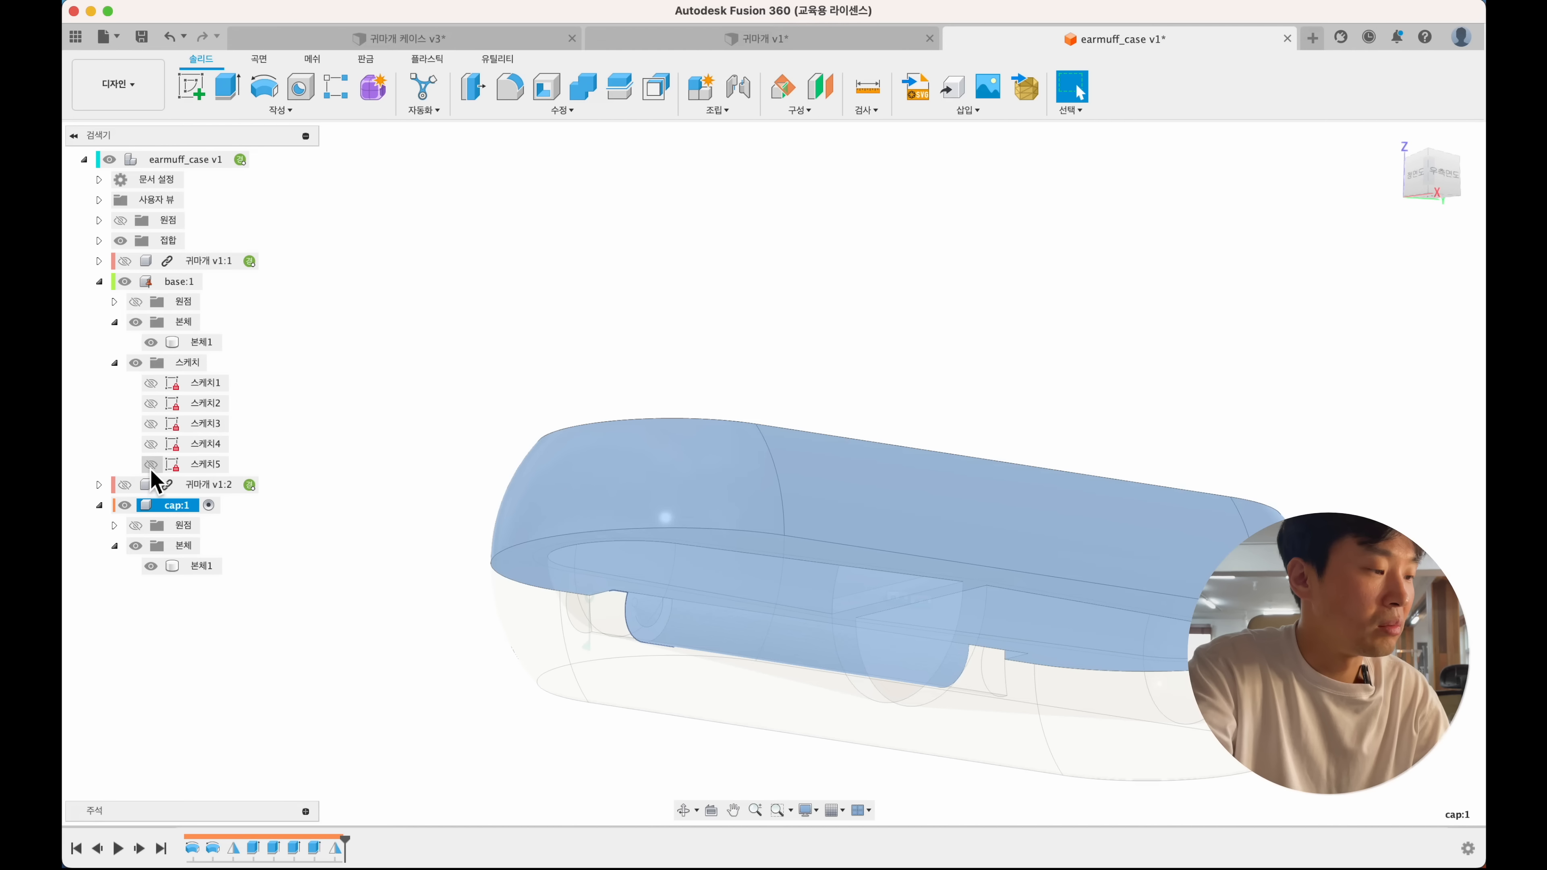
{"action": "left_click", "coordinate": [152, 339]}
{"action": "middle_click_drag", "start_coordinate": [381, 508], "coordinate": [382, 518], "text": "shift"}
- Extrude the two rim profiles 1.2 mm into the cap's underside as a cut
{"action": "key", "text": "e"}
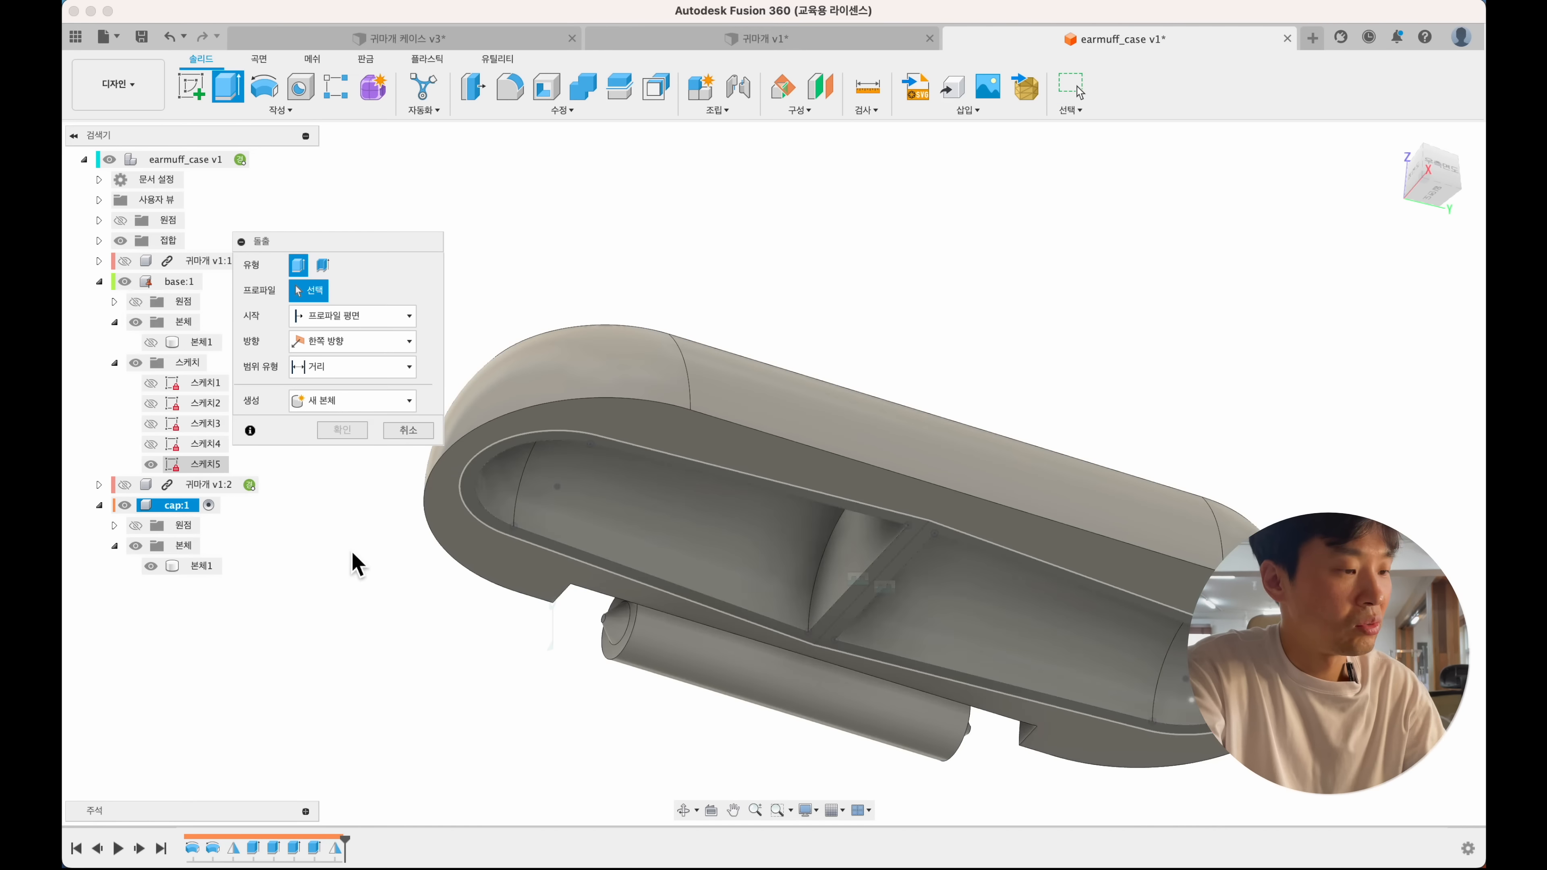
{"action": "left_click", "coordinate": [501, 536]}
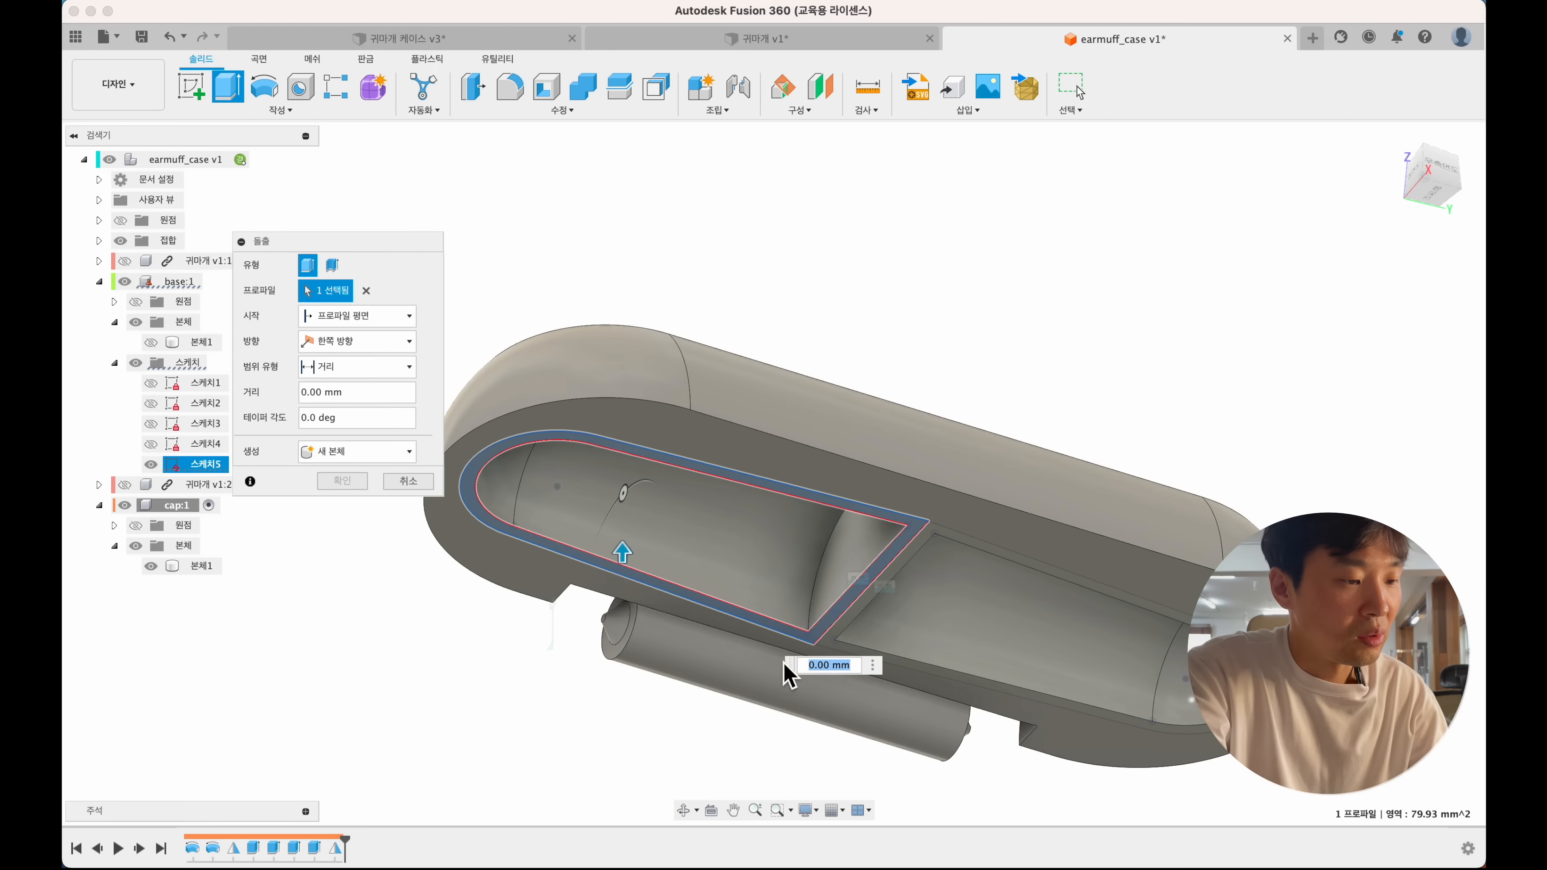
{"action": "left_click", "coordinate": [835, 643]}
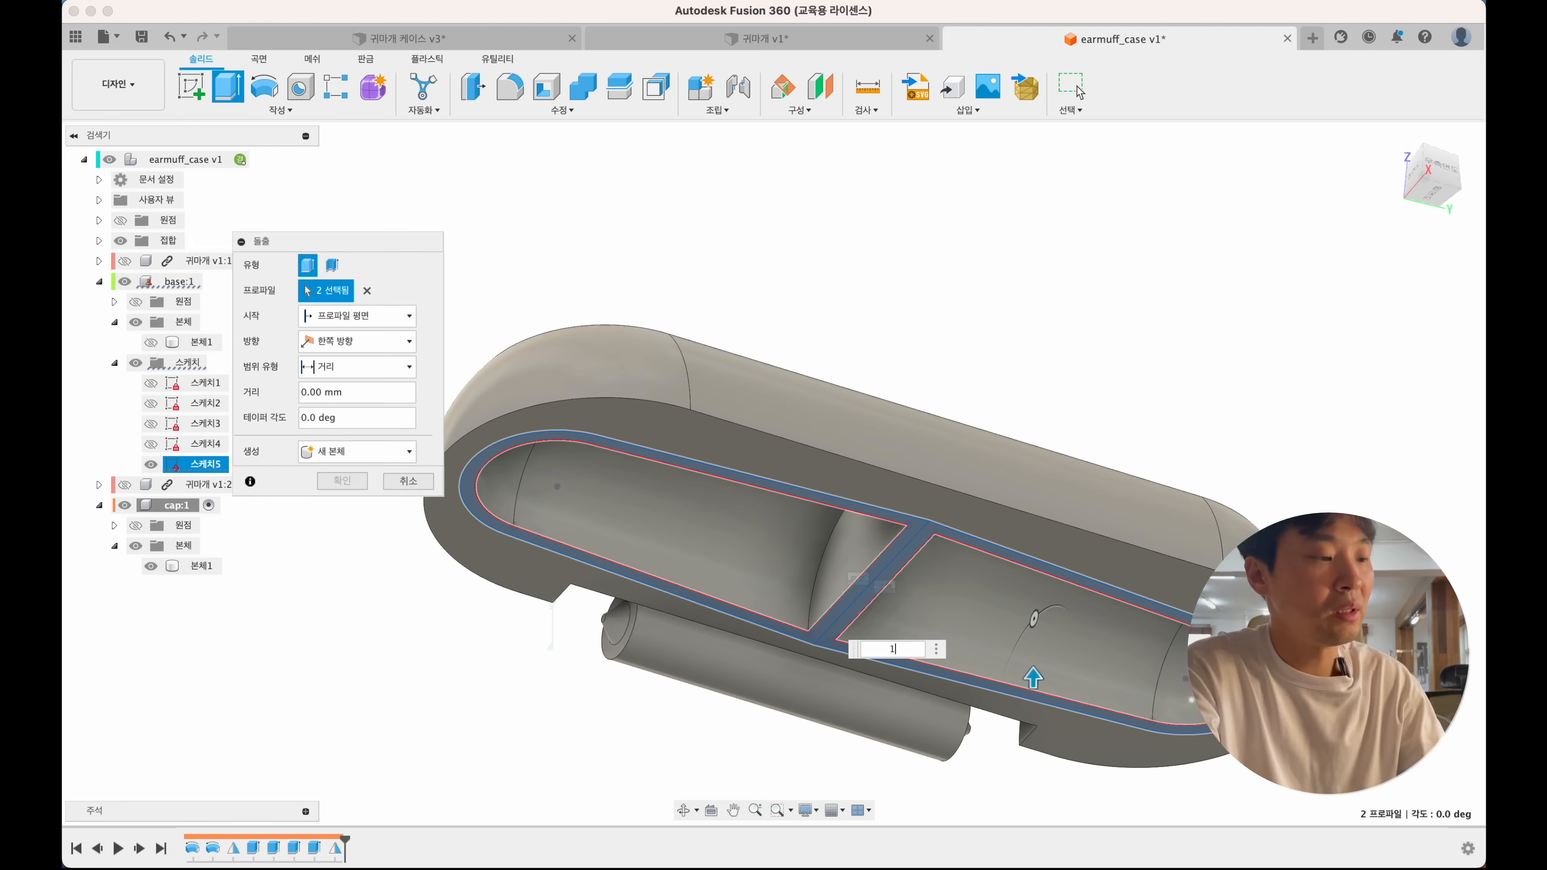
{"action": "key", "text": "Return"}
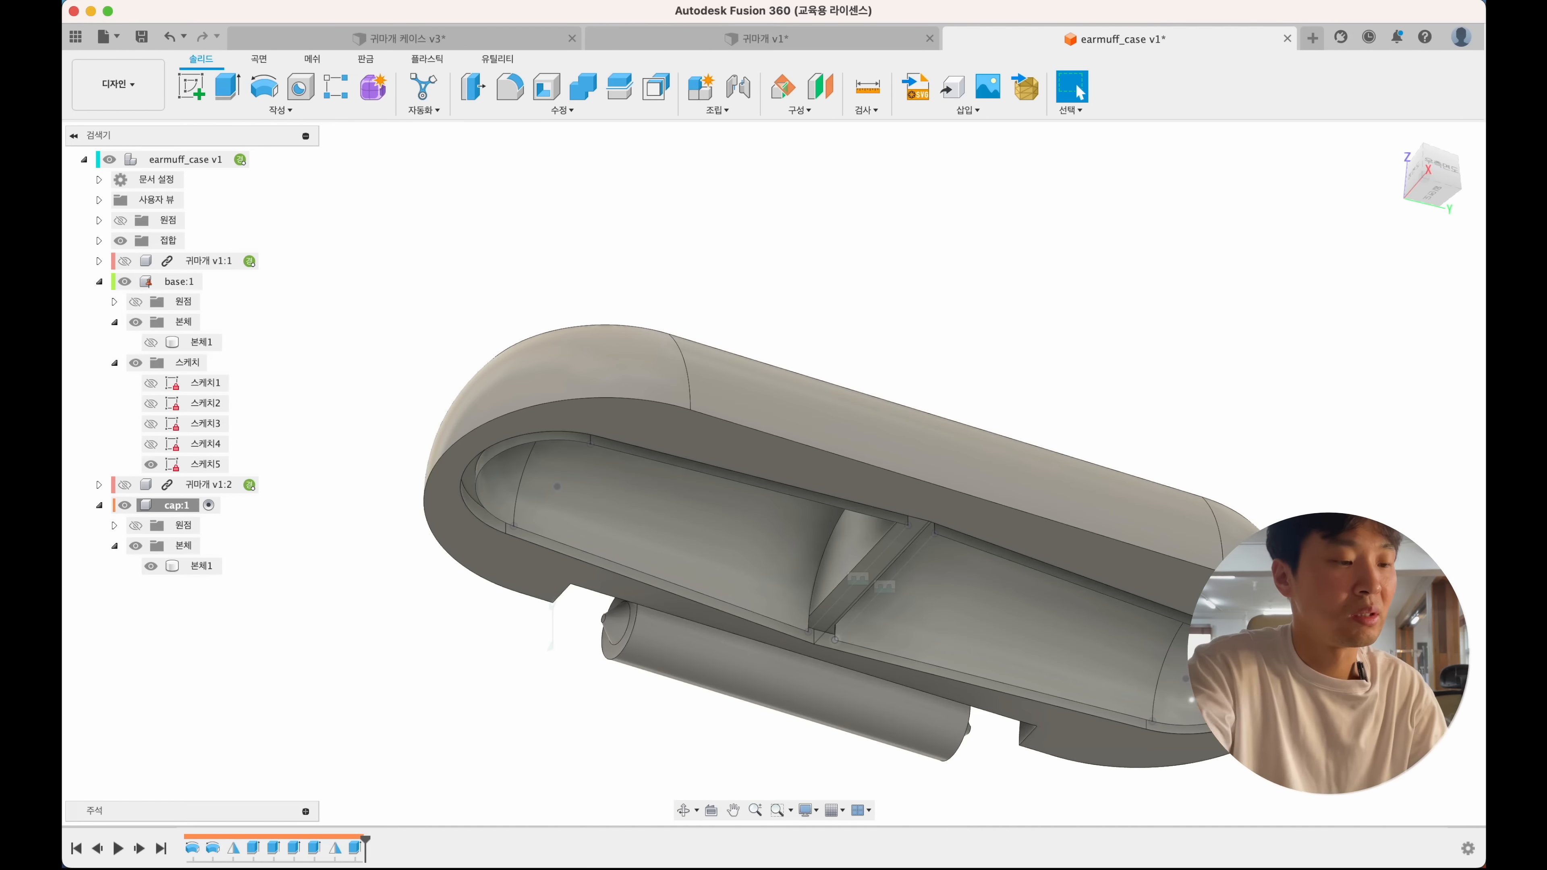
- Edit the cap's rim cut to also include the two inner cavity profiles, keeping the 1.2 mm cut distance
{"action": "middle_click_drag", "start_coordinate": [988, 637], "coordinate": [714, 622], "text": "shift"}
{"action": "scroll", "coordinate": [714, 621], "scroll_direction": "up", "scroll_amount": 5}
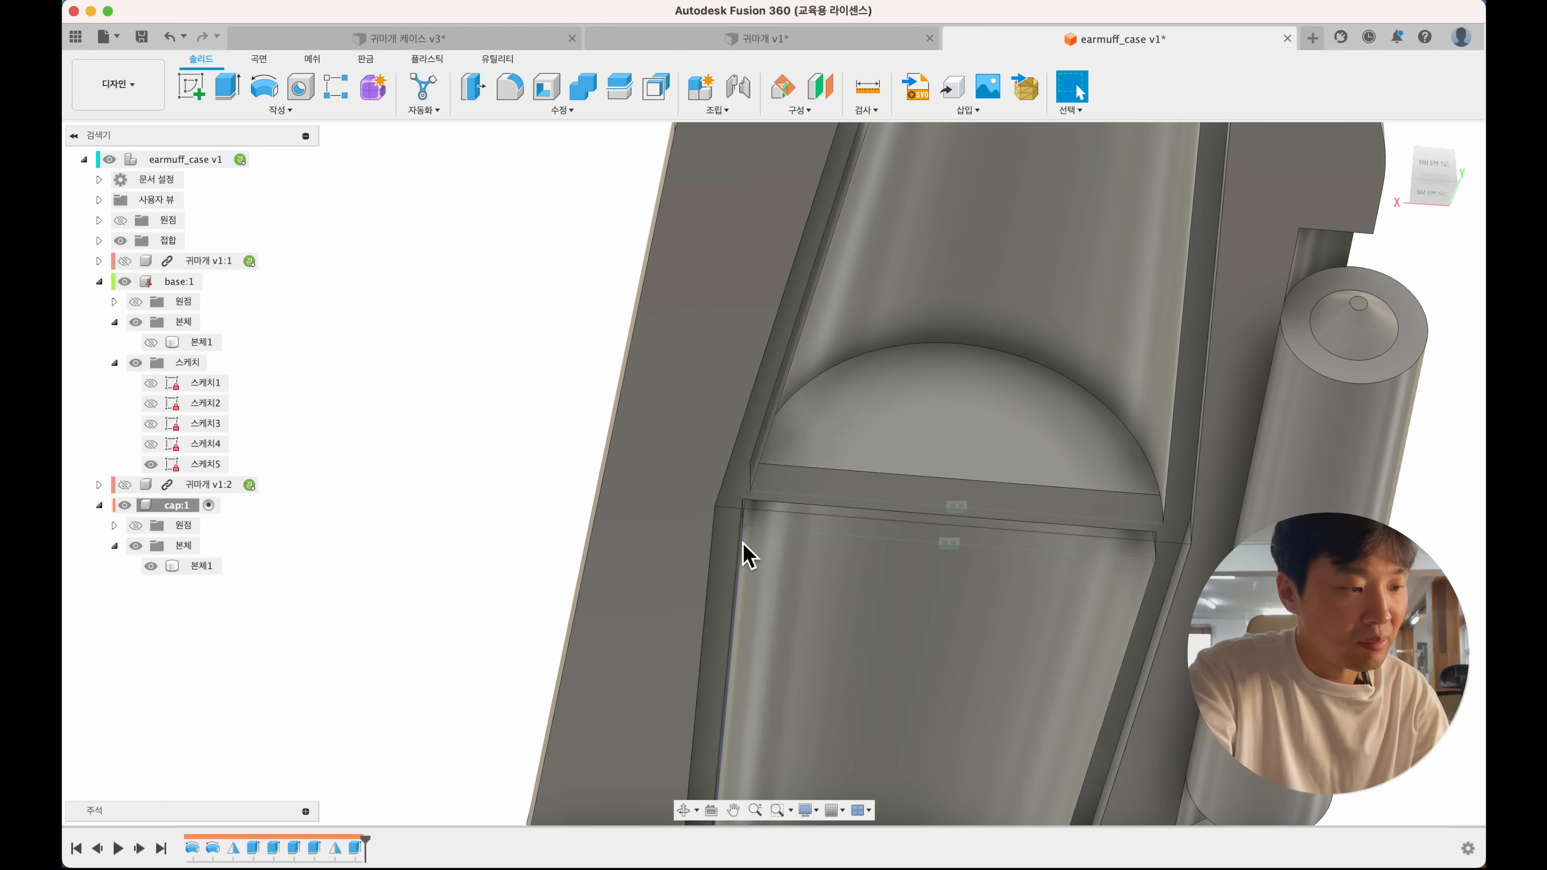
{"action": "scroll", "coordinate": [753, 526], "scroll_direction": "down", "scroll_amount": 5}
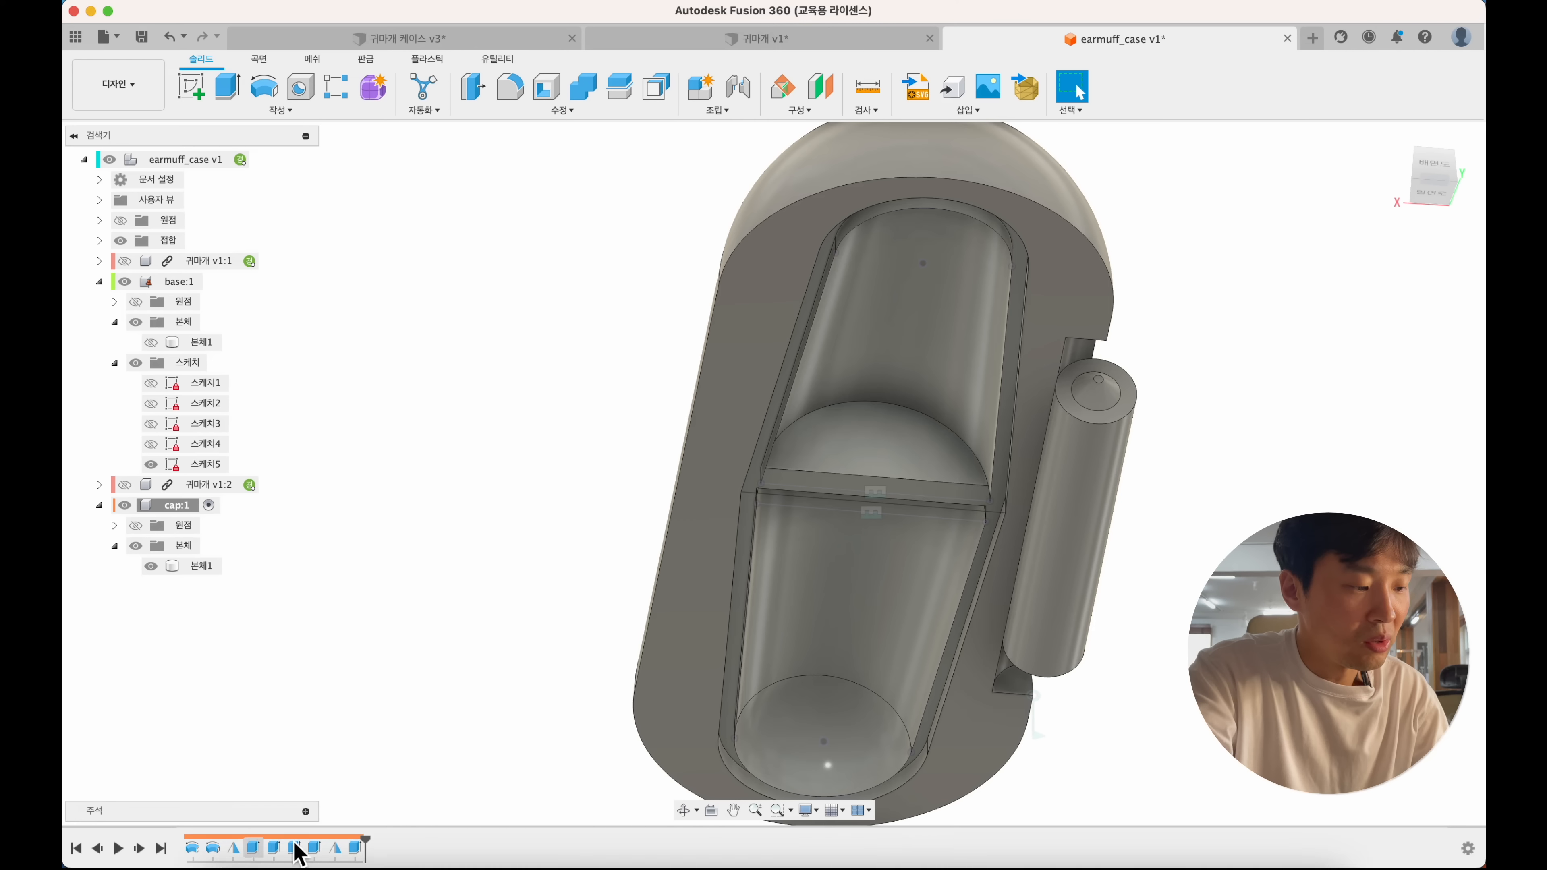
{"action": "double_click", "coordinate": [355, 848]}
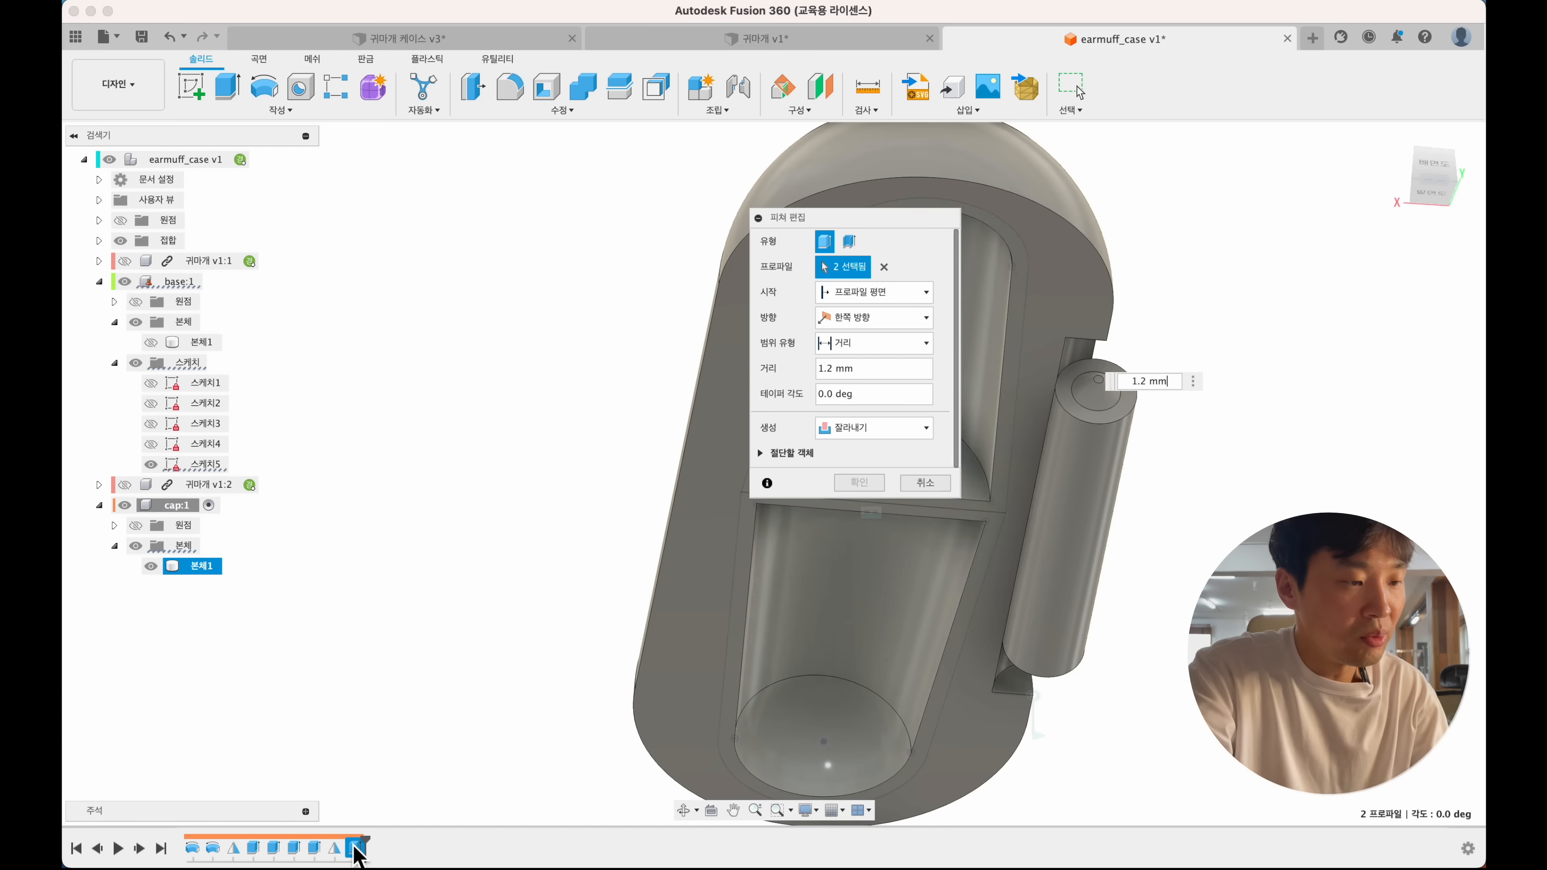
{"action": "left_click", "coordinate": [991, 389]}
{"action": "left_click", "coordinate": [905, 609]}
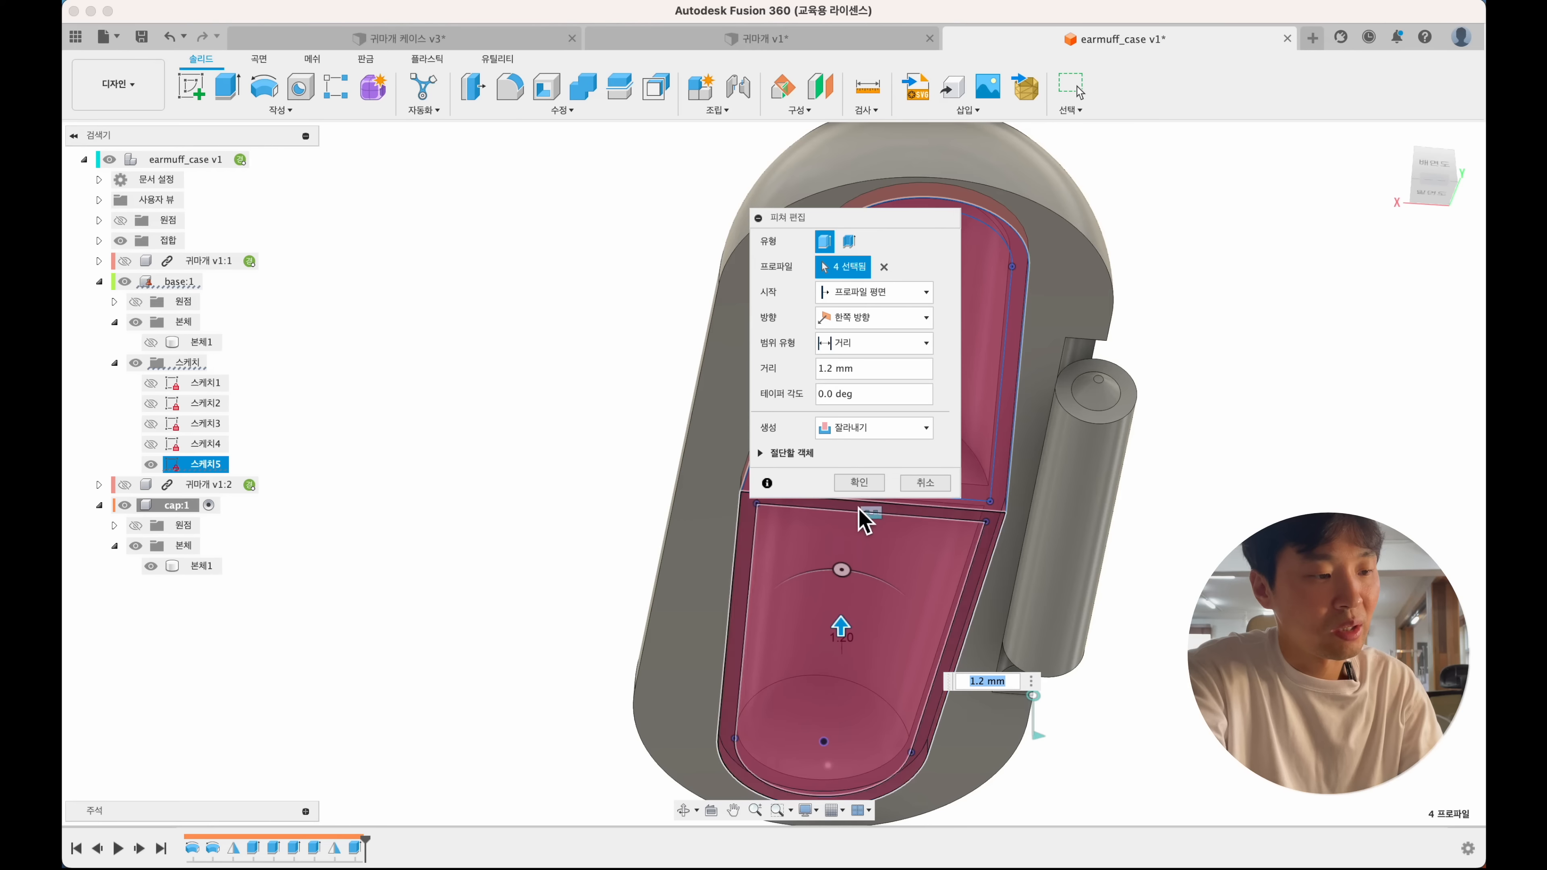
{"action": "left_click", "coordinate": [860, 483]}
- Activate the base component, show its body, and hide the cap component
{"action": "middle_click_drag", "start_coordinate": [587, 507], "coordinate": [579, 494], "text": "shift"}
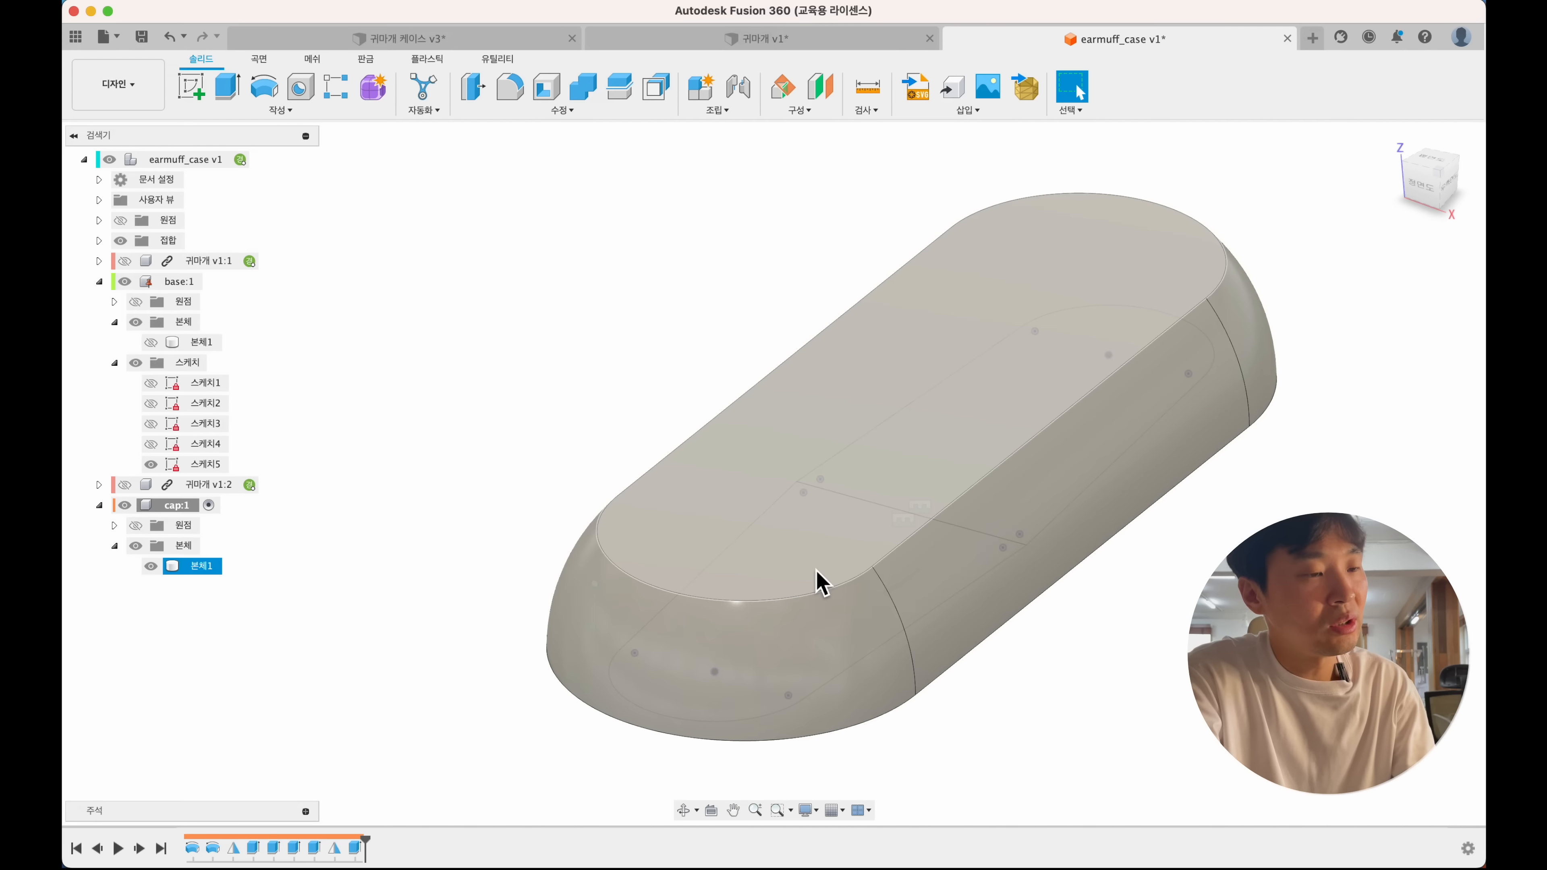
{"action": "scroll", "coordinate": [817, 582], "scroll_direction": "down", "scroll_amount": 5}
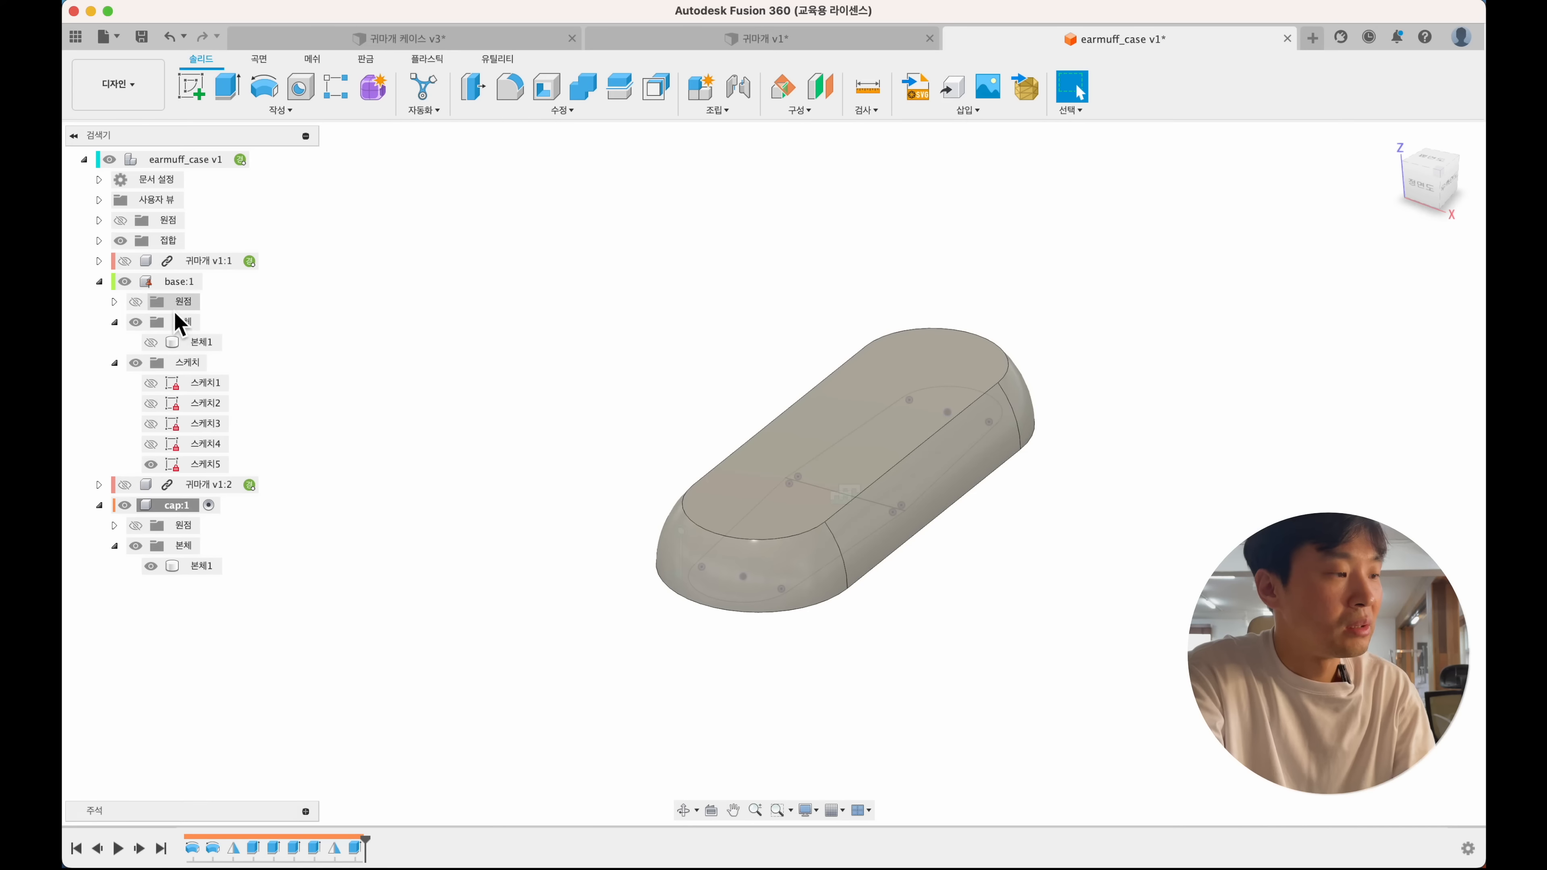
{"action": "double_click", "coordinate": [179, 281]}
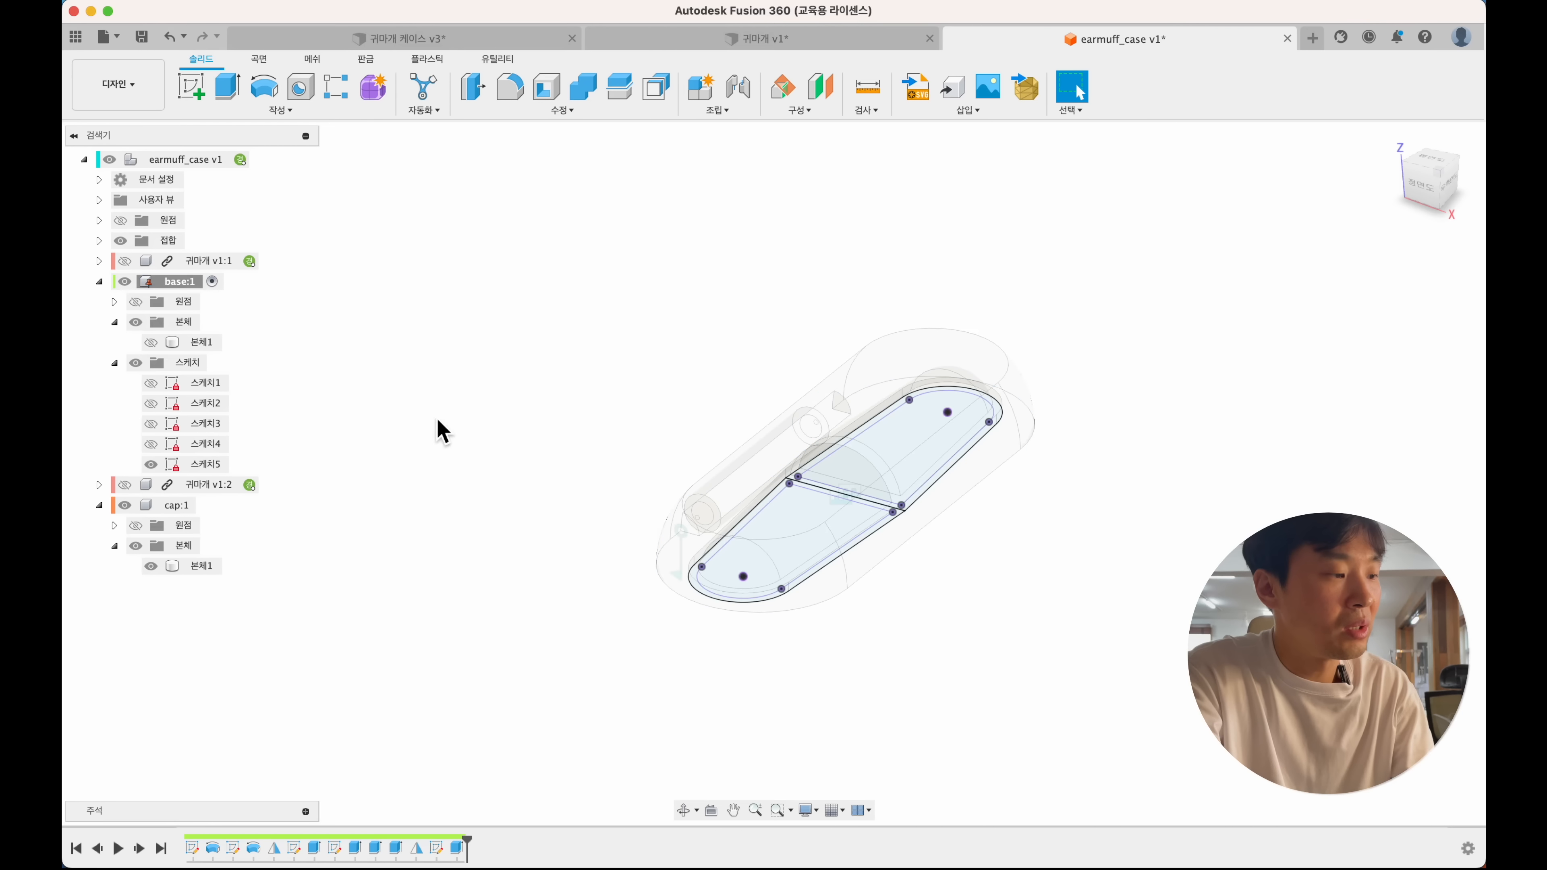
{"action": "left_click", "coordinate": [150, 342]}
{"action": "left_click", "coordinate": [124, 504]}
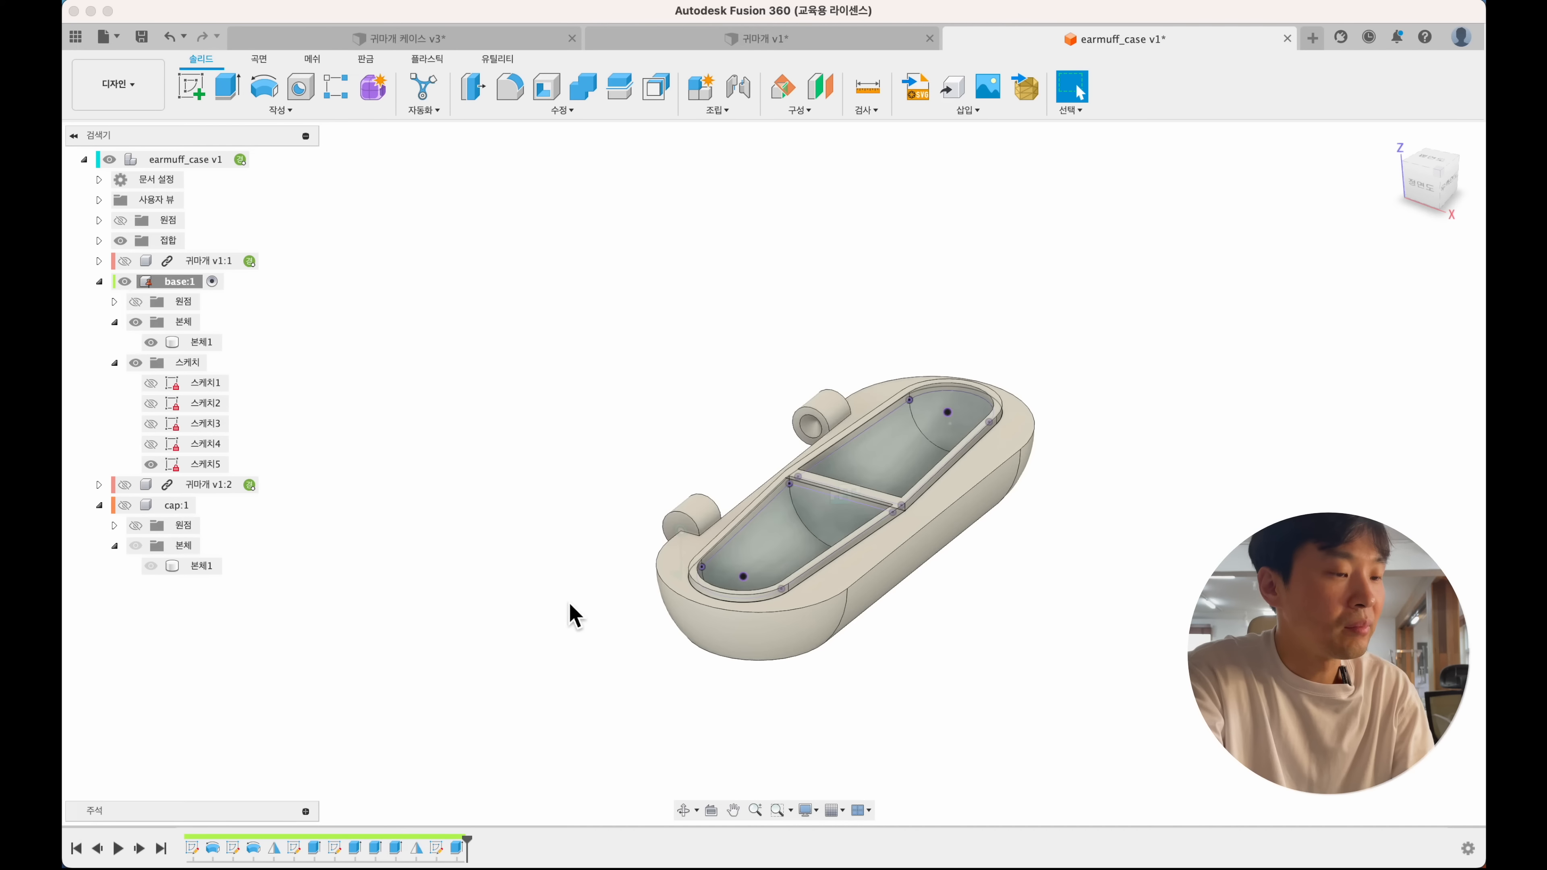
- In sketch 스케치5, draw a rectangle about 2 mm wide and 11 mm long on the base's flat edge beside the cavities, opposite the hinge
{"action": "middle_click_drag", "start_coordinate": [603, 621], "coordinate": [598, 614], "text": "shift"}
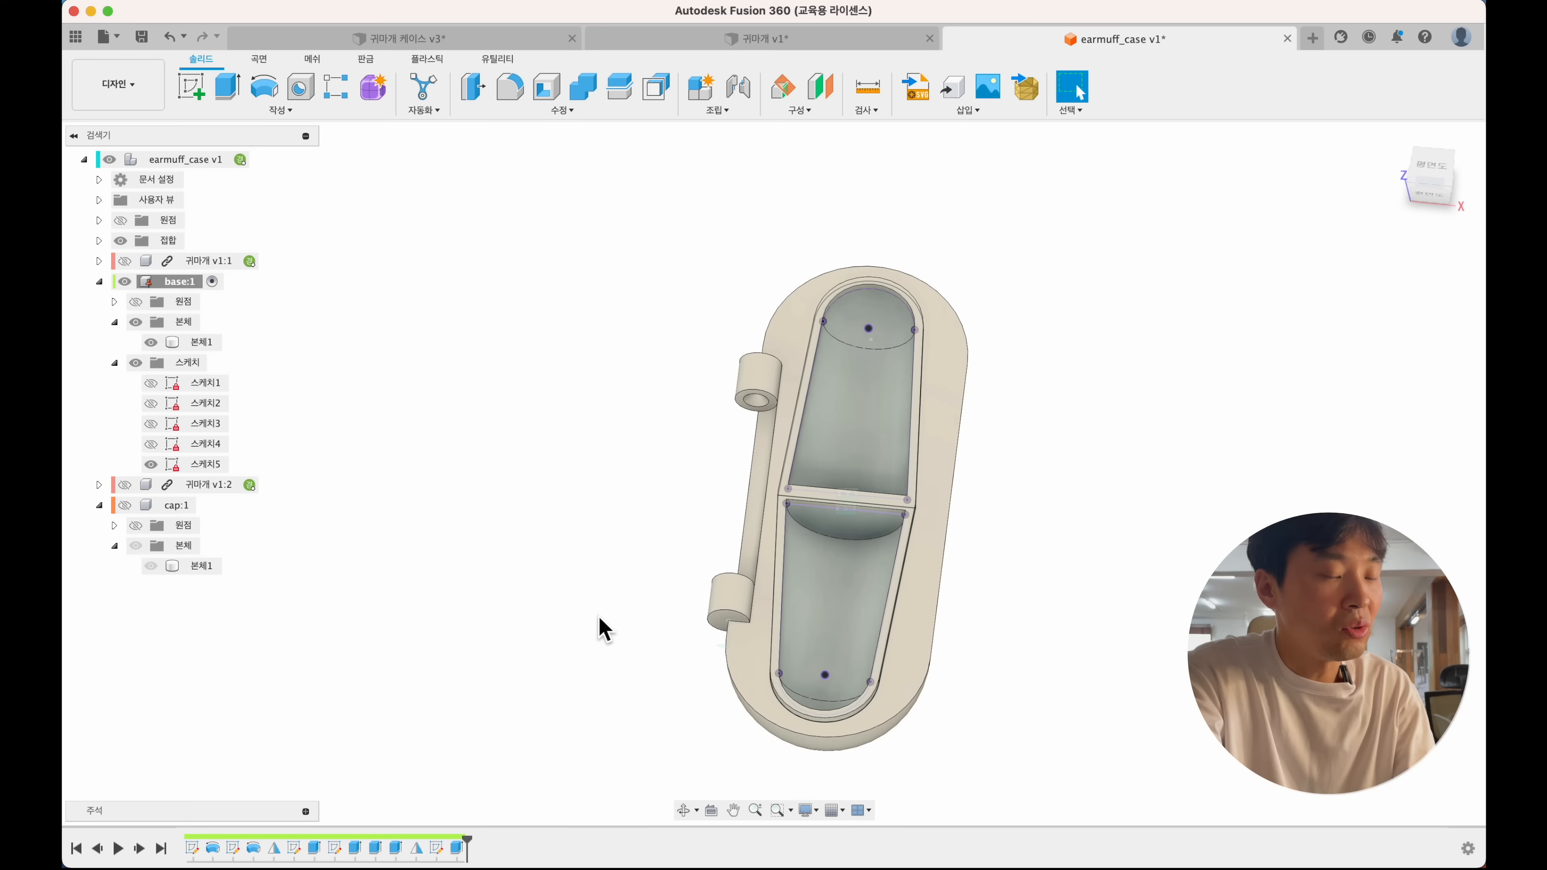
{"action": "left_click", "coordinate": [1438, 179]}
{"action": "scroll", "coordinate": [946, 562], "scroll_direction": "up", "scroll_amount": 3}
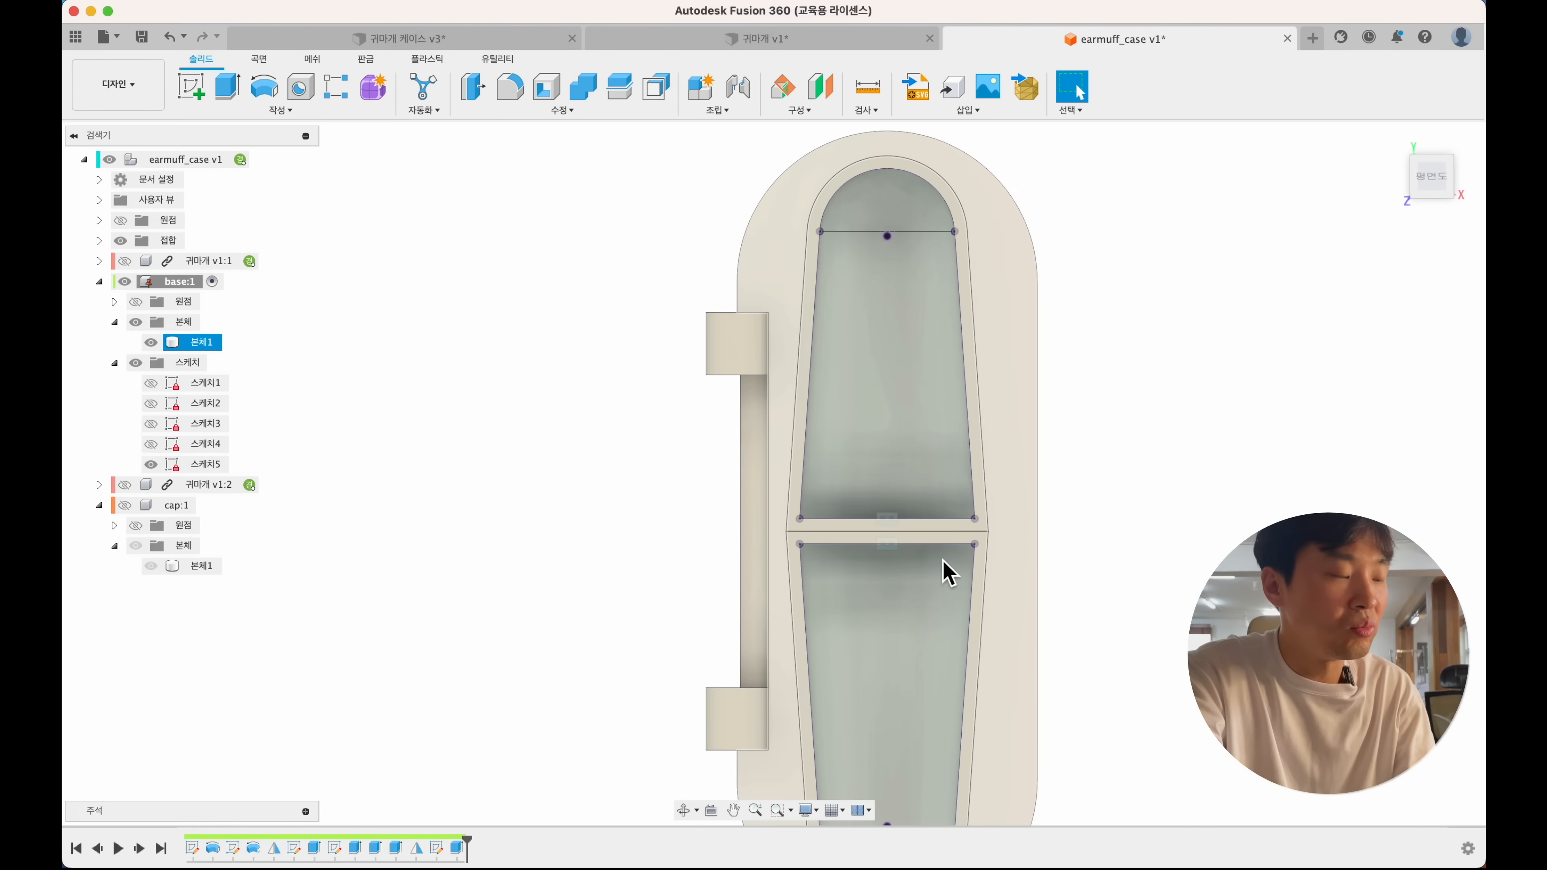
{"action": "middle_click_drag", "start_coordinate": [943, 561], "coordinate": [874, 527]}
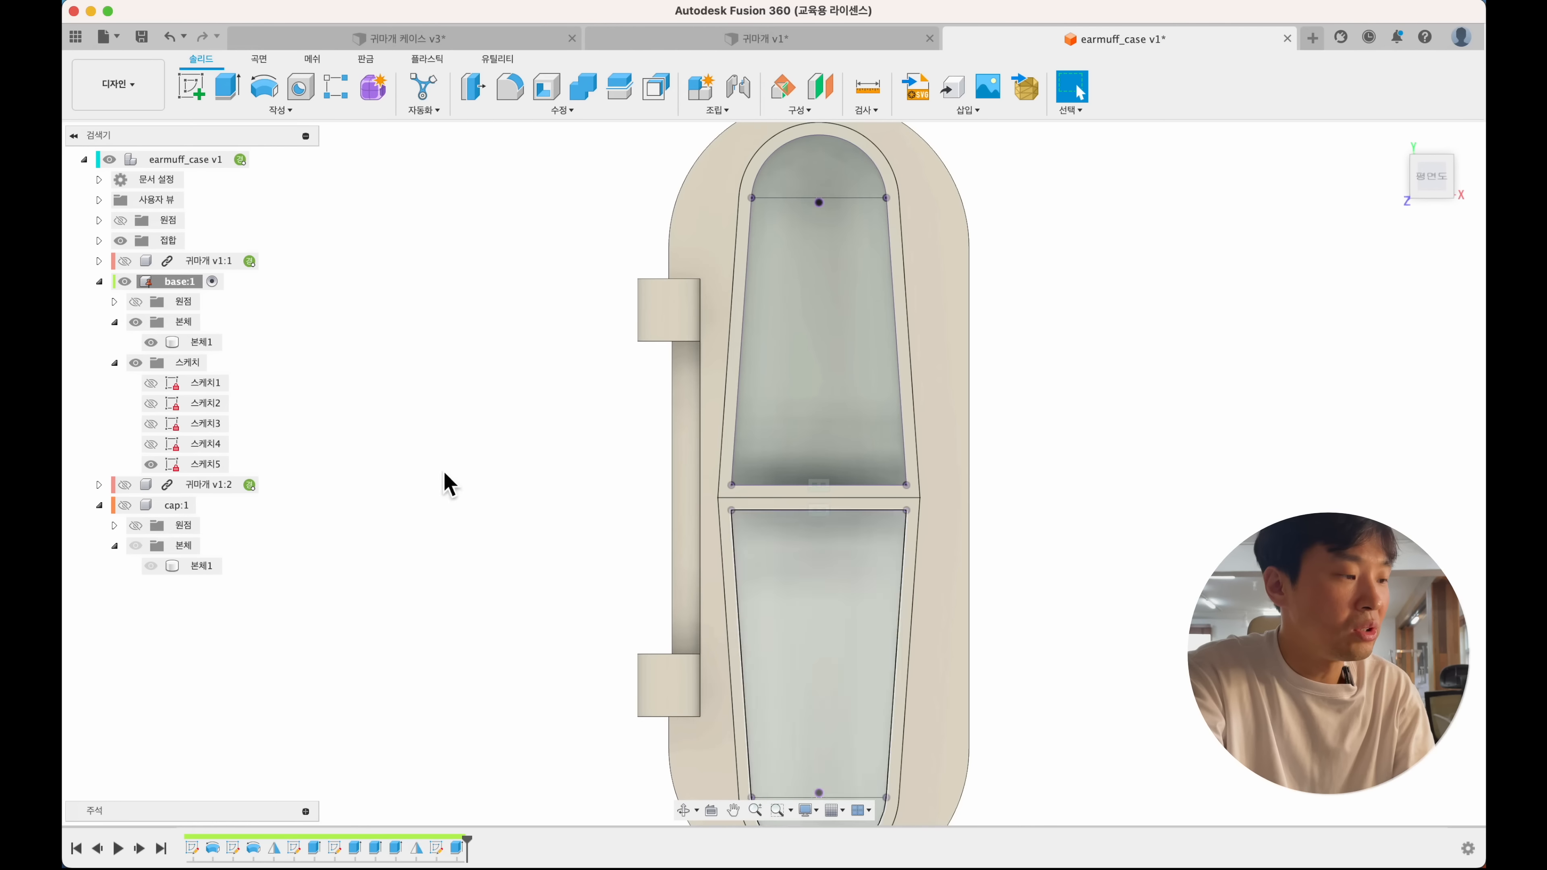
{"action": "double_click", "coordinate": [196, 469]}
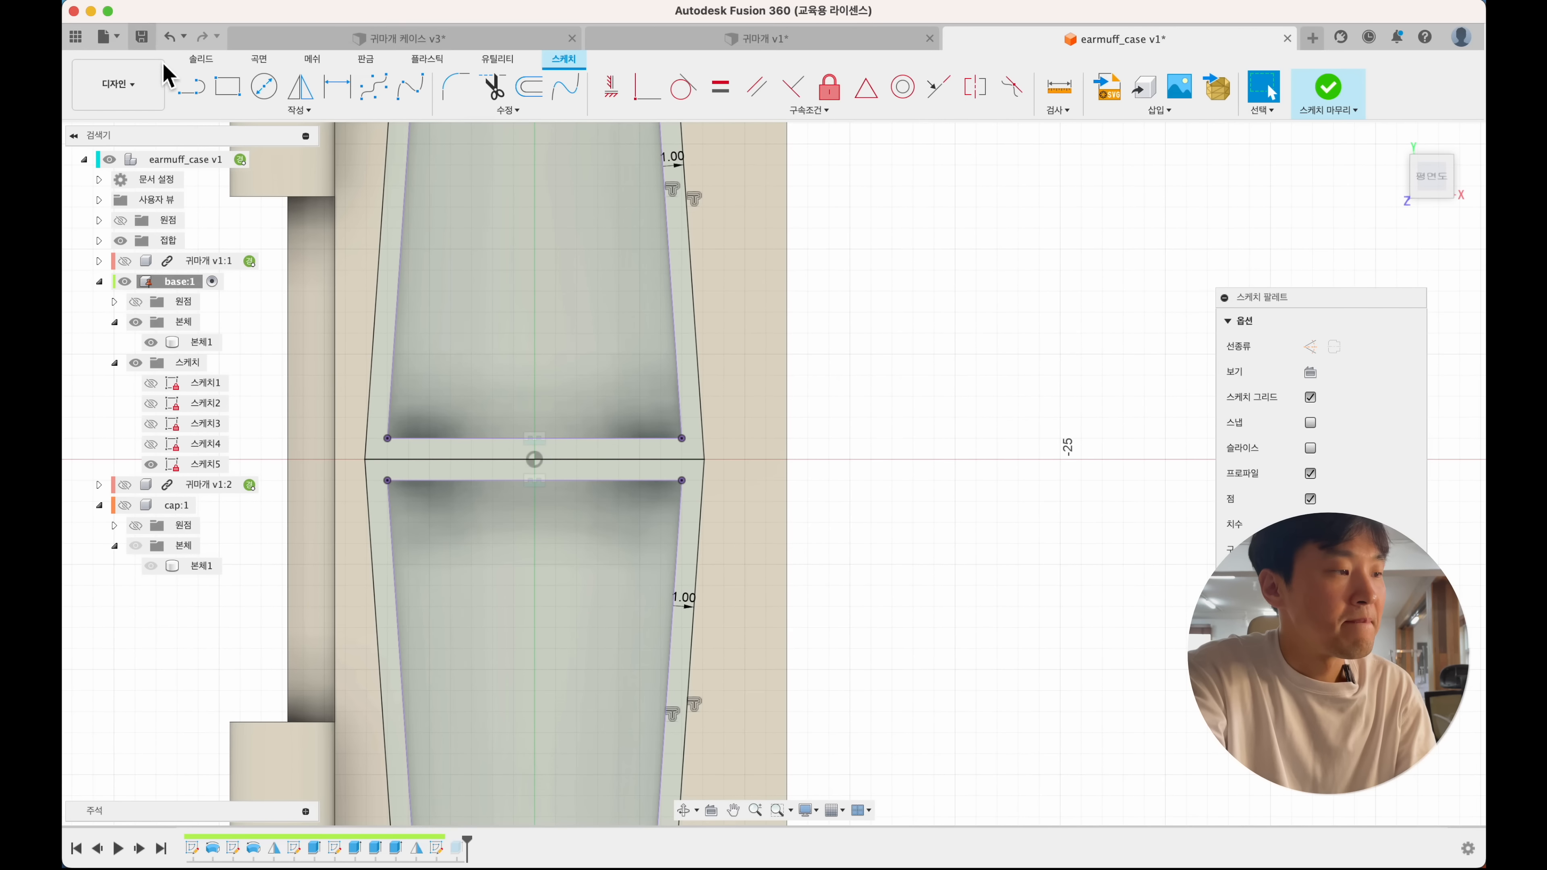
{"action": "left_click", "coordinate": [228, 86]}
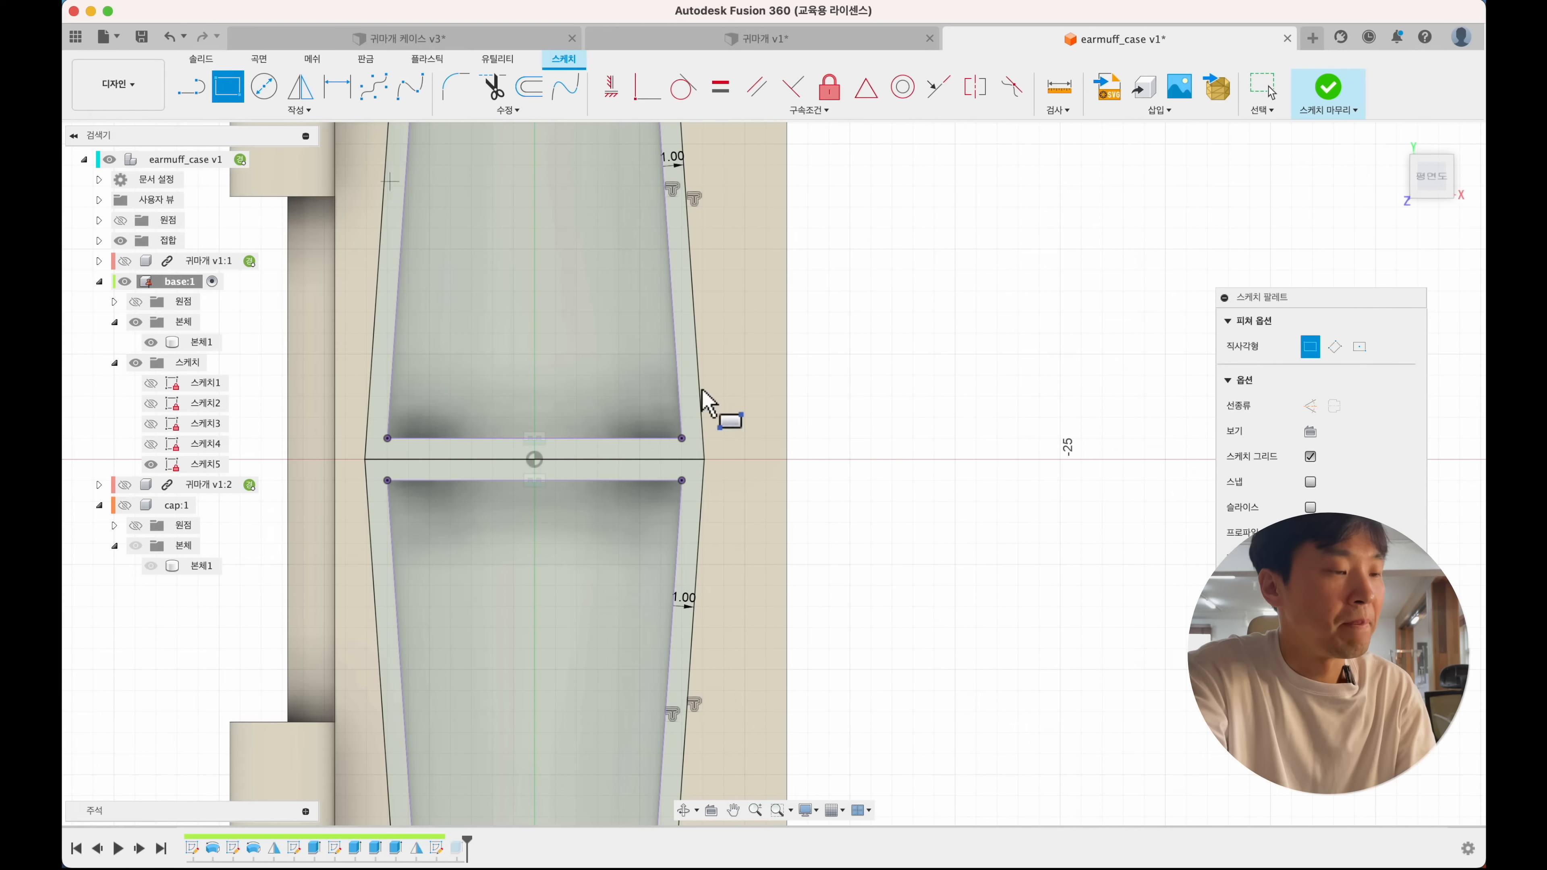
{"action": "left_click", "coordinate": [729, 345]}
{"action": "left_click", "coordinate": [772, 579]}
{"action": "key", "text": "Escape"}
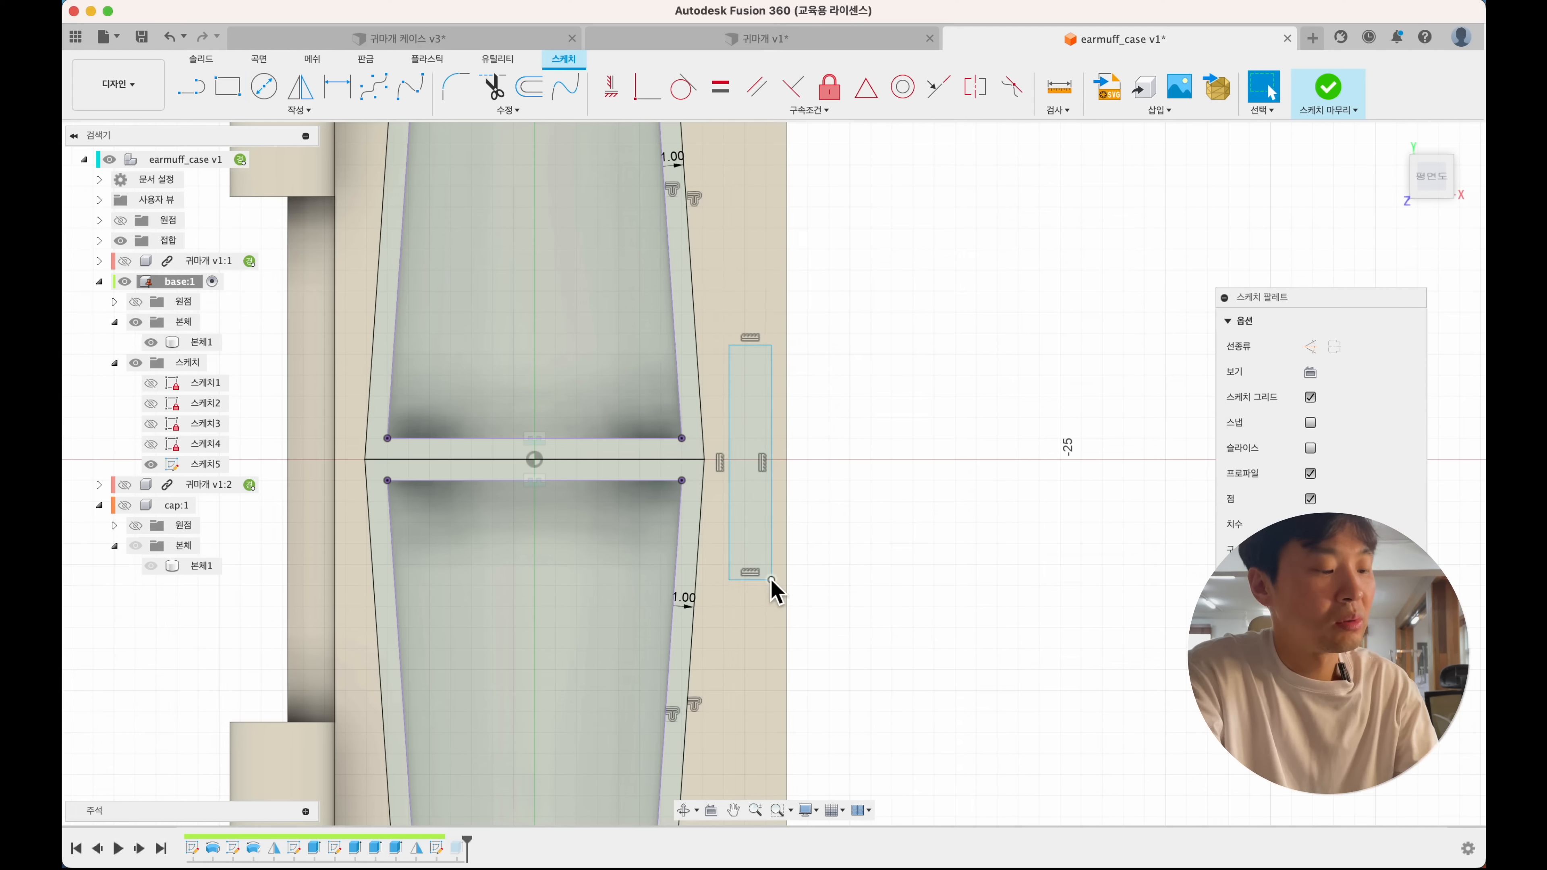
- Dimension the new rectangle's width as 3 mm
{"action": "key", "text": "d"}
{"action": "left_click", "coordinate": [749, 346]}
{"action": "left_click", "coordinate": [753, 298]}
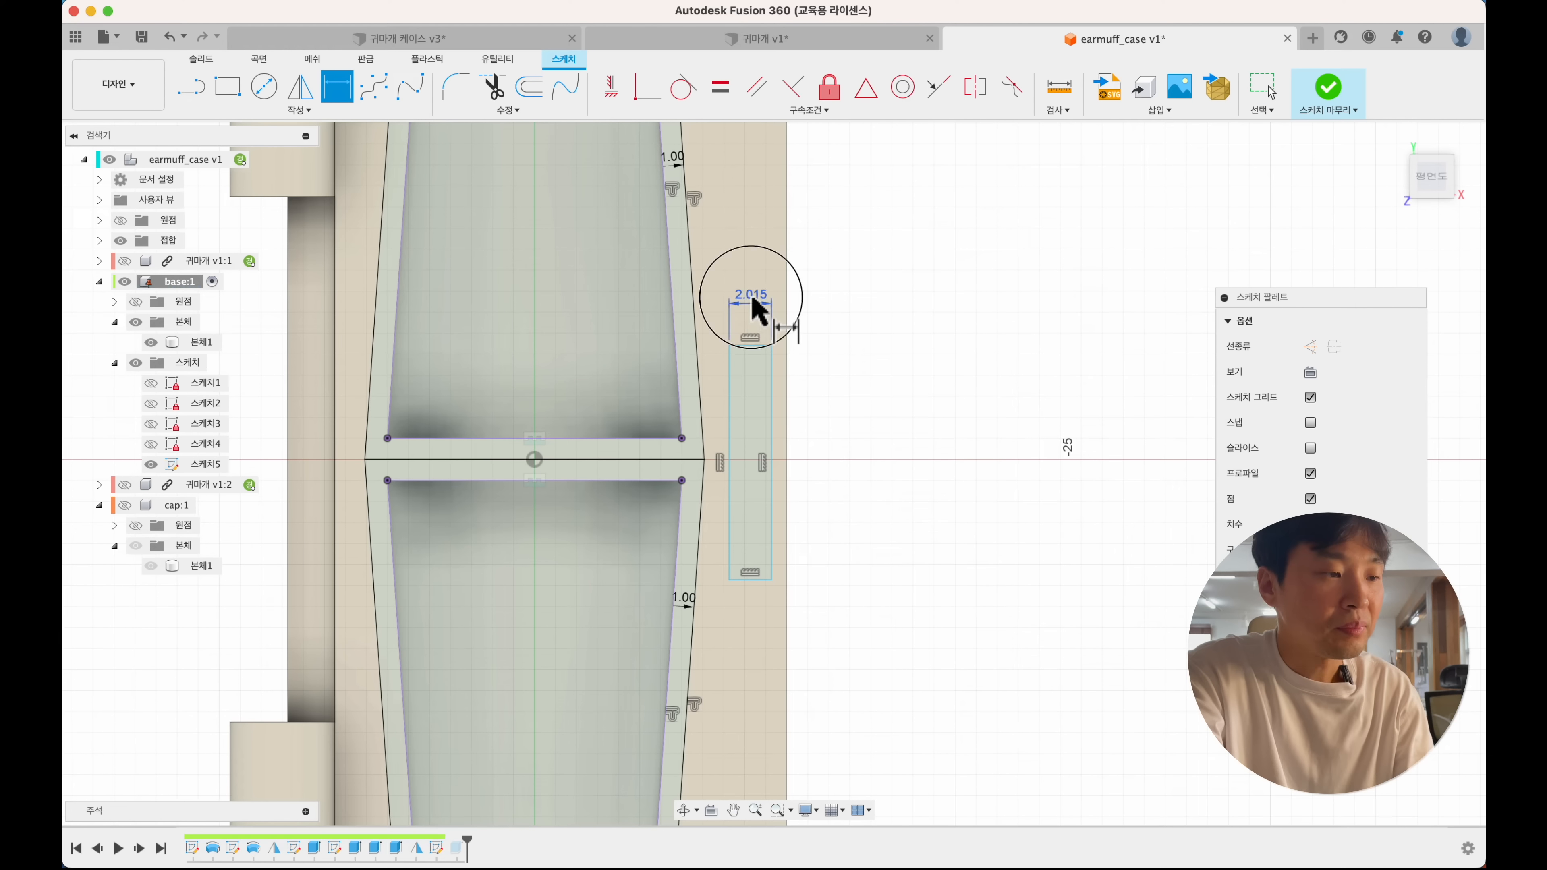
{"action": "left_click", "coordinate": [755, 307]}
{"action": "type", "text": "3"}
{"action": "key", "text": "Return"}
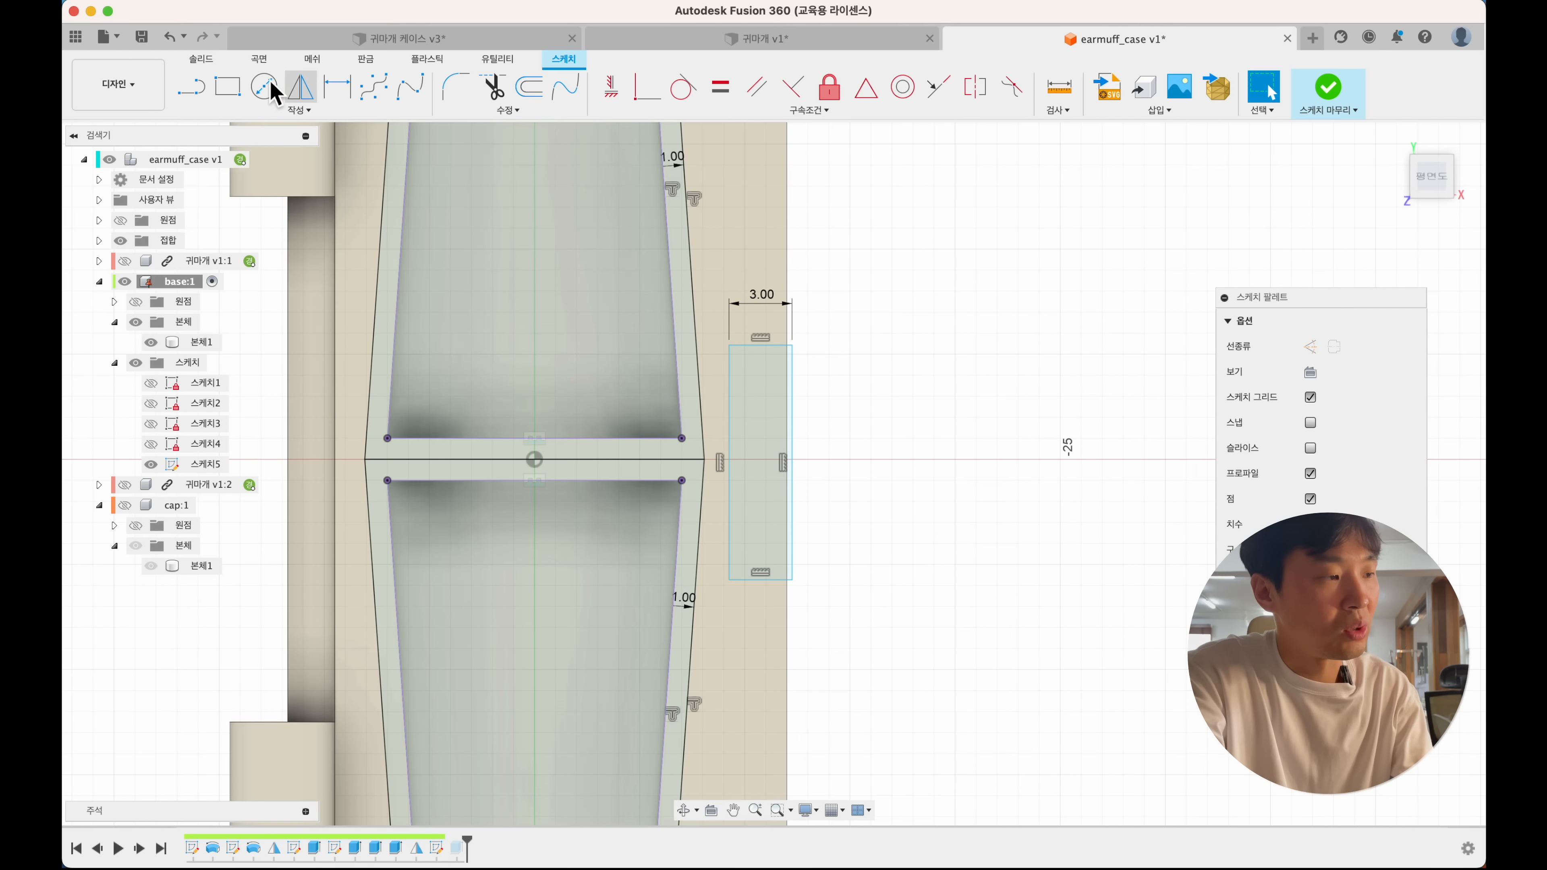
- Draw a line from the sketch origin to the midpoint of the rectangle's inner long side and constrain it horizontal
{"action": "left_click", "coordinate": [192, 88]}
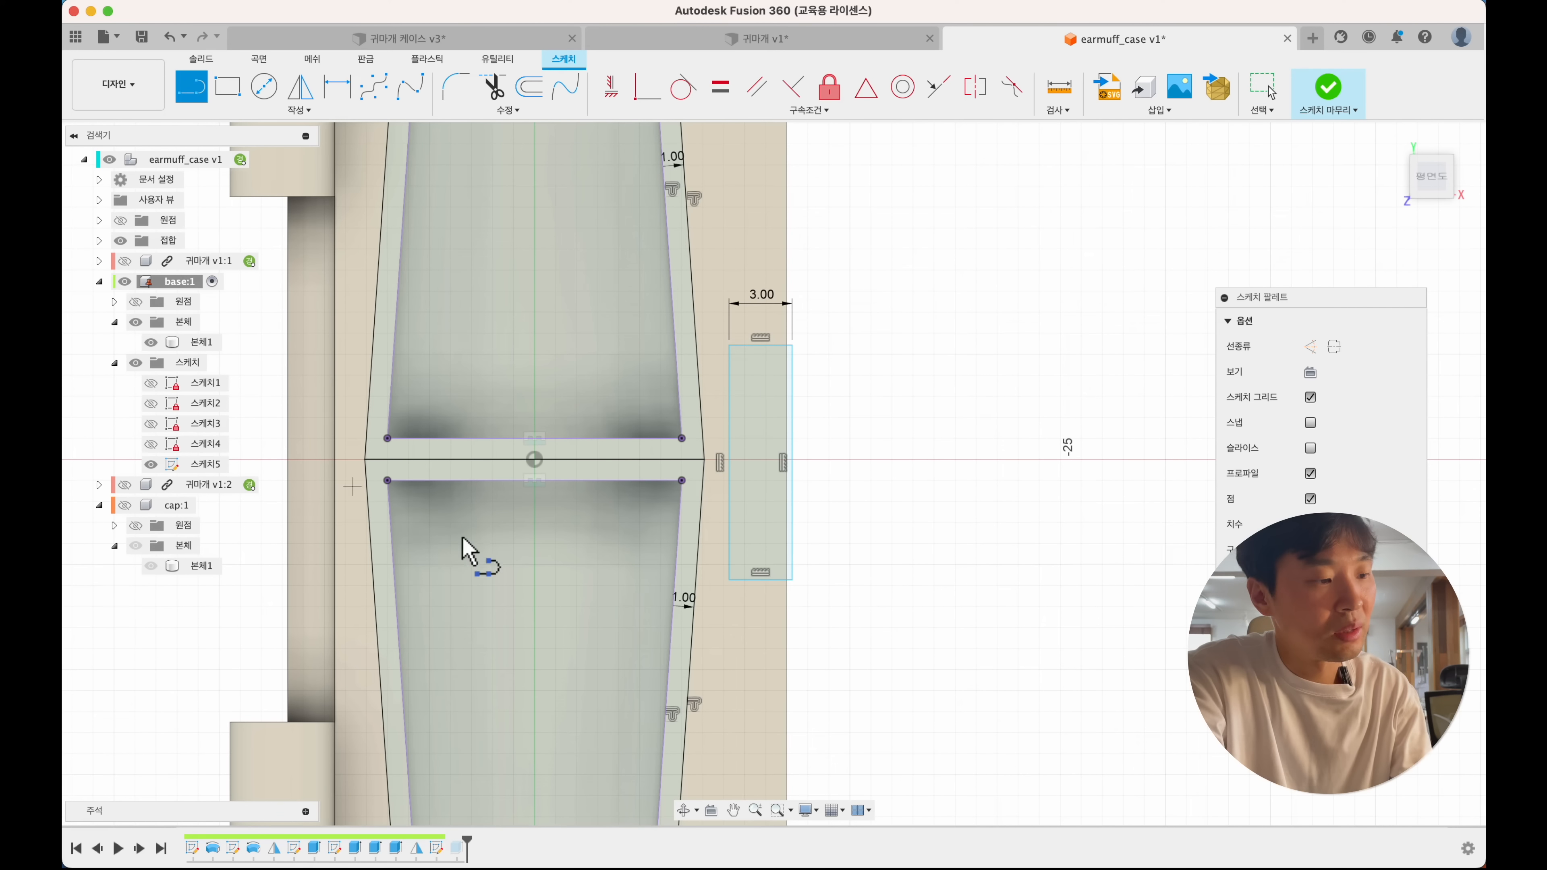
{"action": "left_click", "coordinate": [535, 460]}
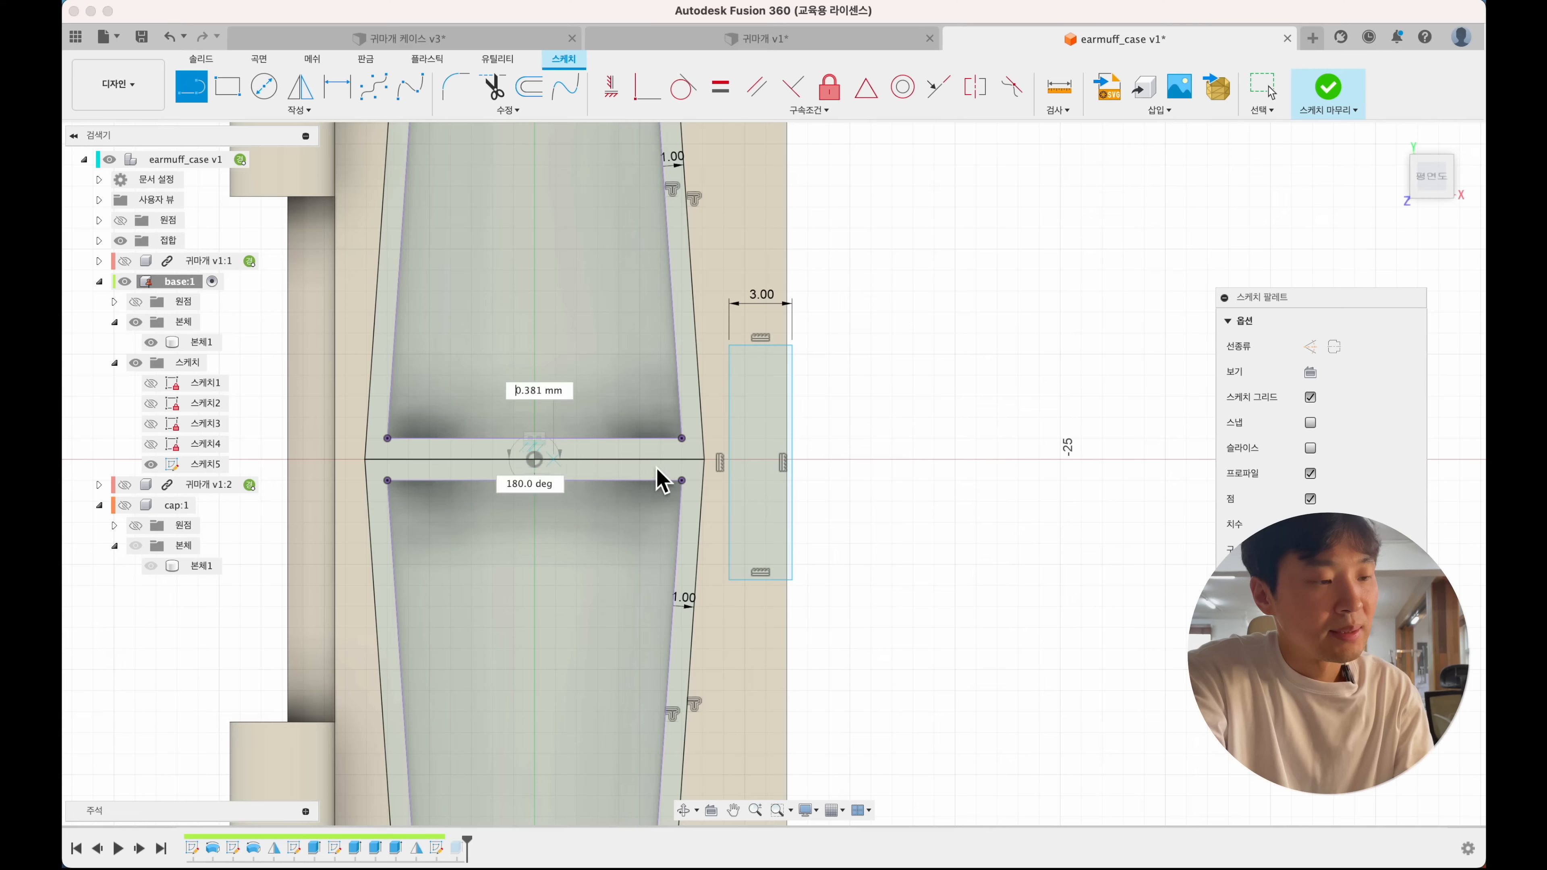
{"action": "left_click", "coordinate": [730, 463]}
{"action": "key", "text": "Escape"}
{"action": "left_click", "coordinate": [719, 462]}
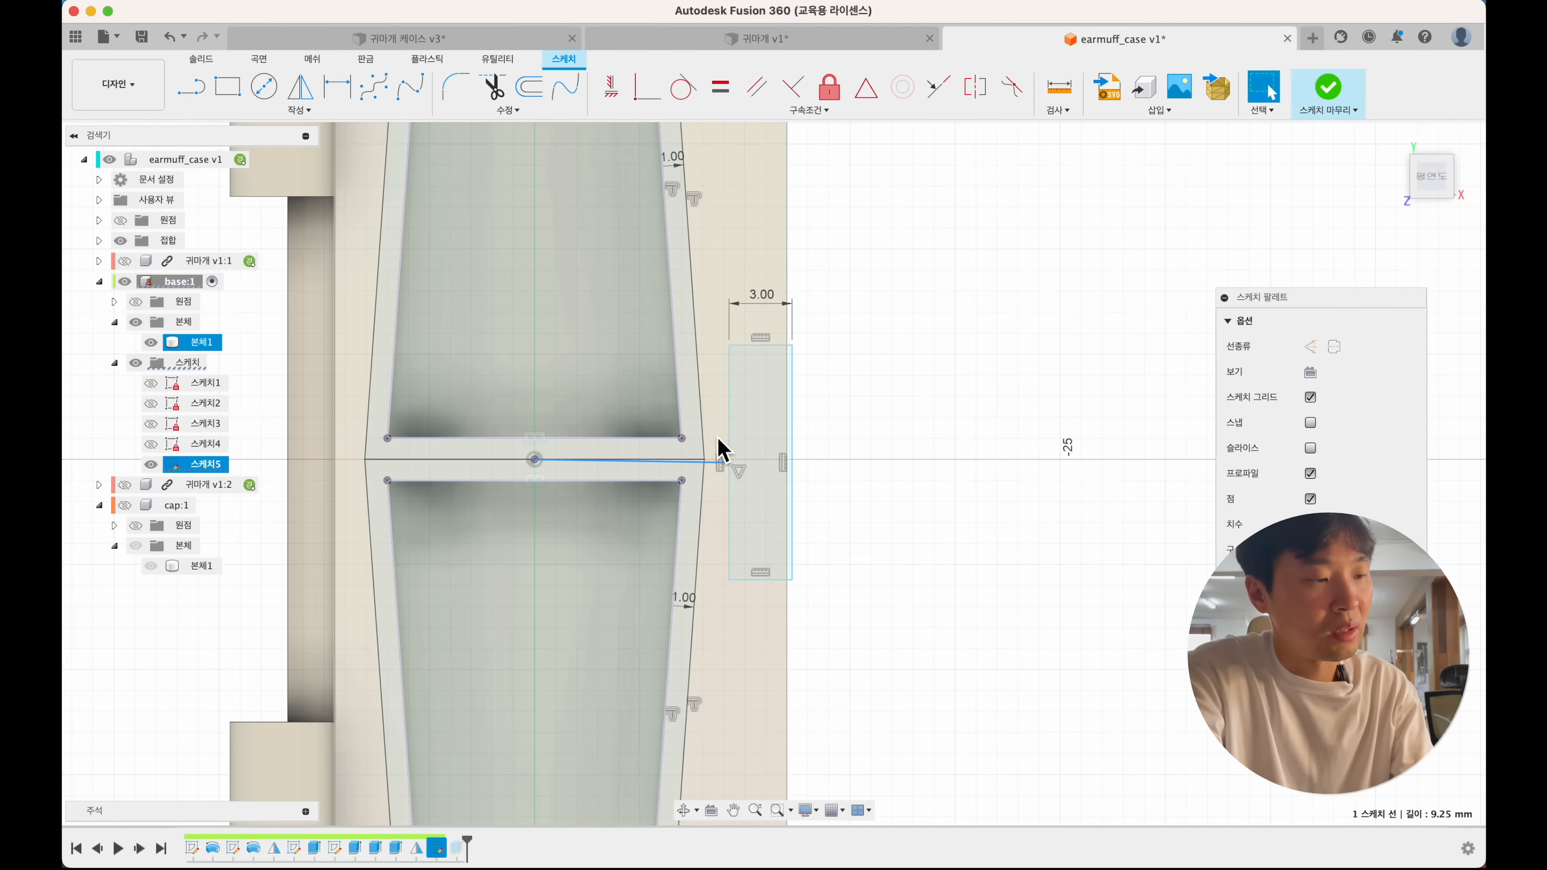
{"action": "left_click", "coordinate": [625, 95]}
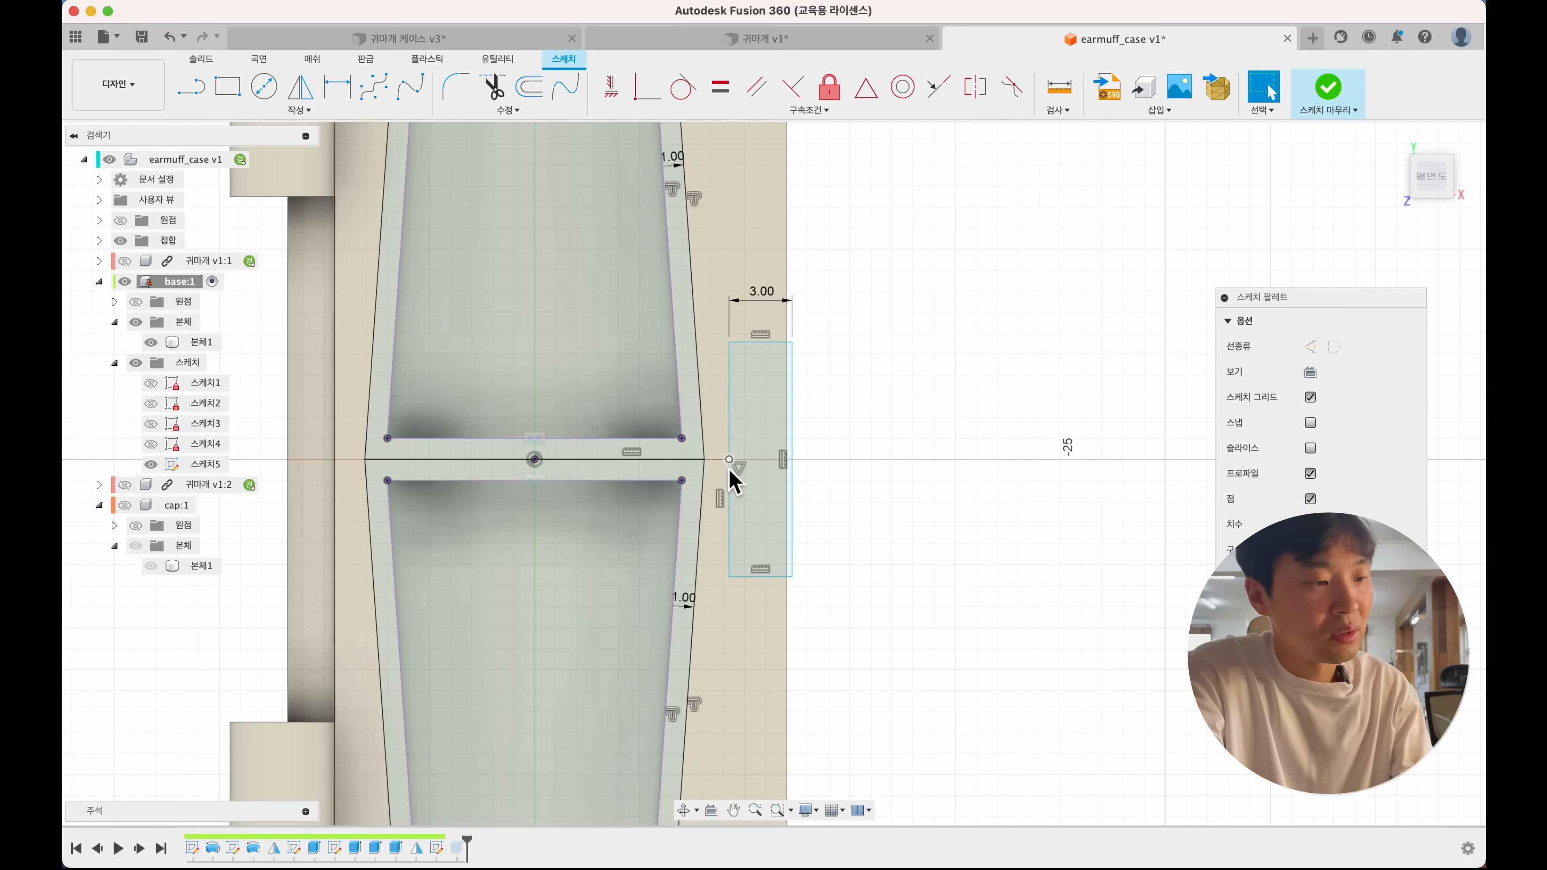
- Shift the rectangle slightly toward the cavity rim and try to dimension its outer long side
{"action": "left_click_drag", "start_coordinate": [736, 487], "coordinate": [720, 487]}
{"action": "left_click", "coordinate": [779, 388]}
{"action": "key", "text": "d"}
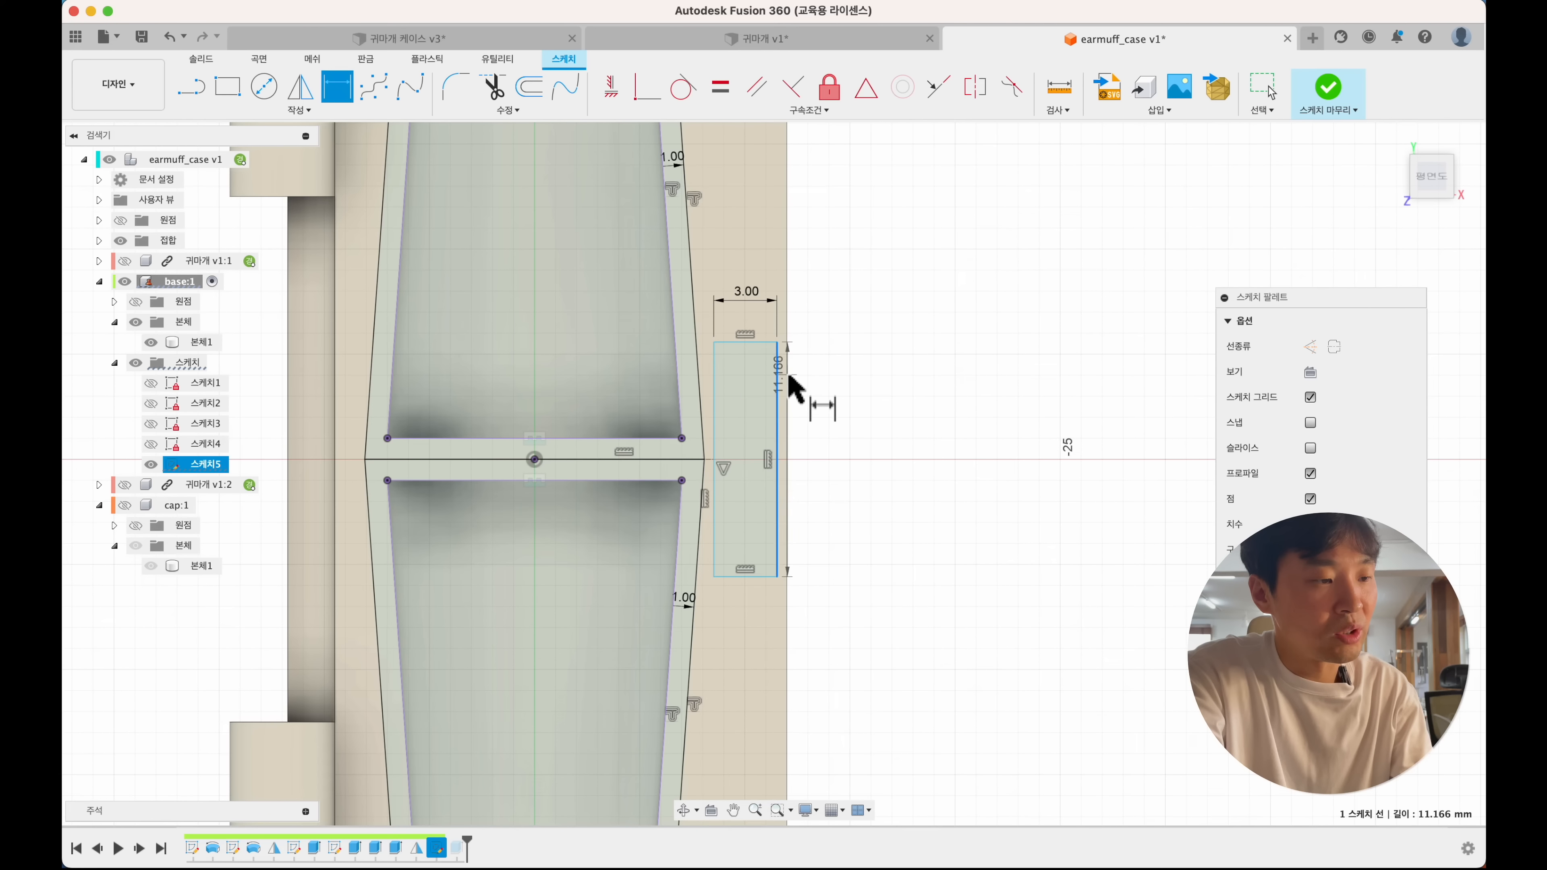
{"action": "key", "text": "Escape"}
- Show sketch 스케치1 and set the radius of the base outline's end arc to 14 mm
{"action": "scroll", "coordinate": [790, 388], "scroll_direction": "down", "scroll_amount": 3}
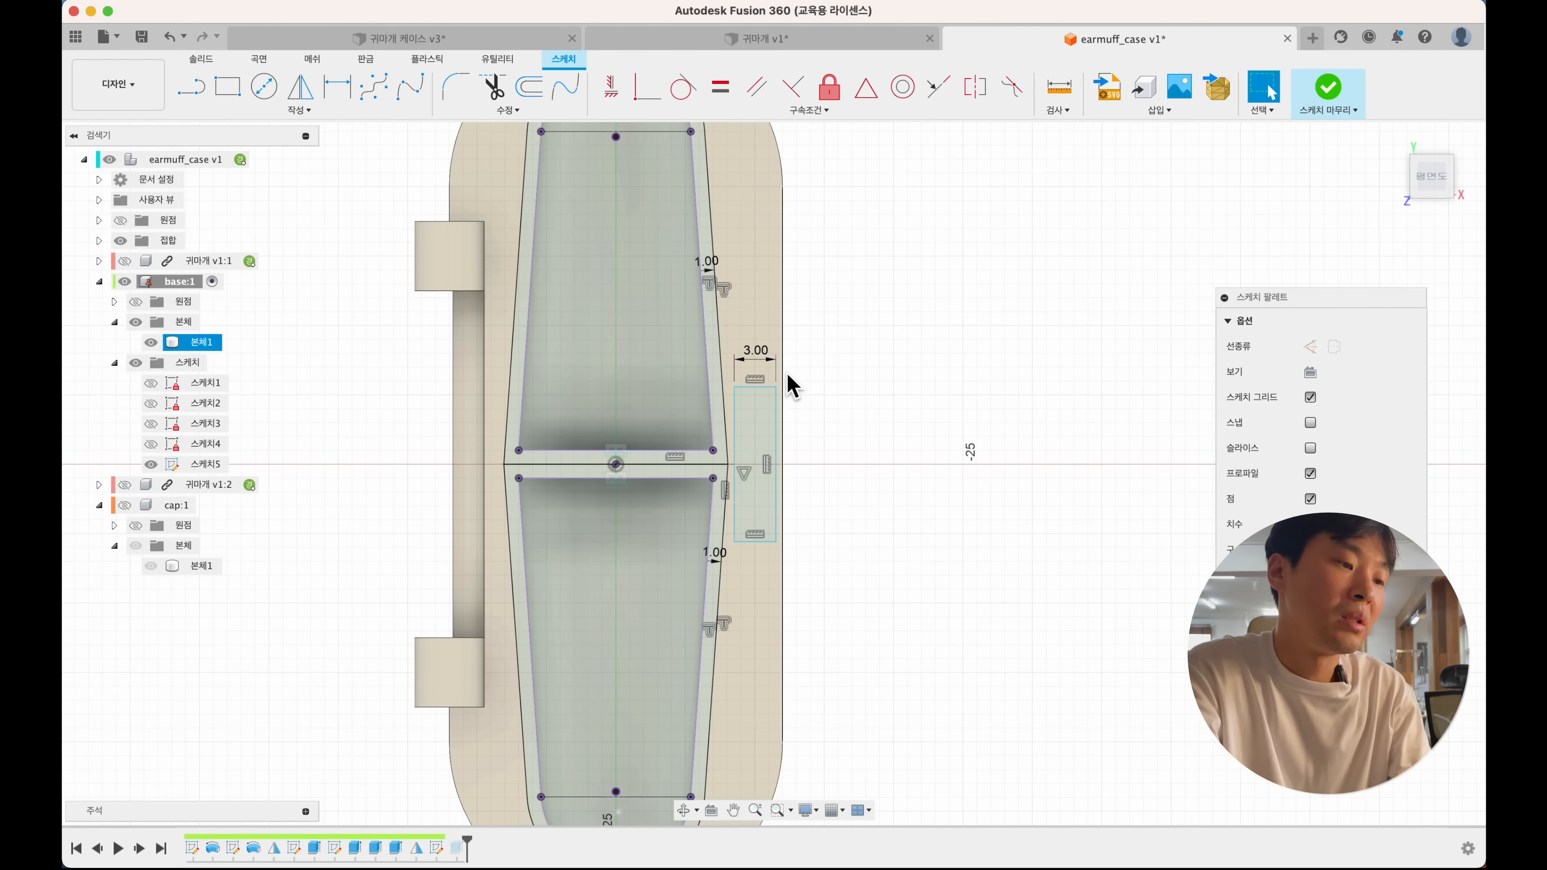
{"action": "scroll", "coordinate": [790, 387], "scroll_direction": "down", "scroll_amount": 2}
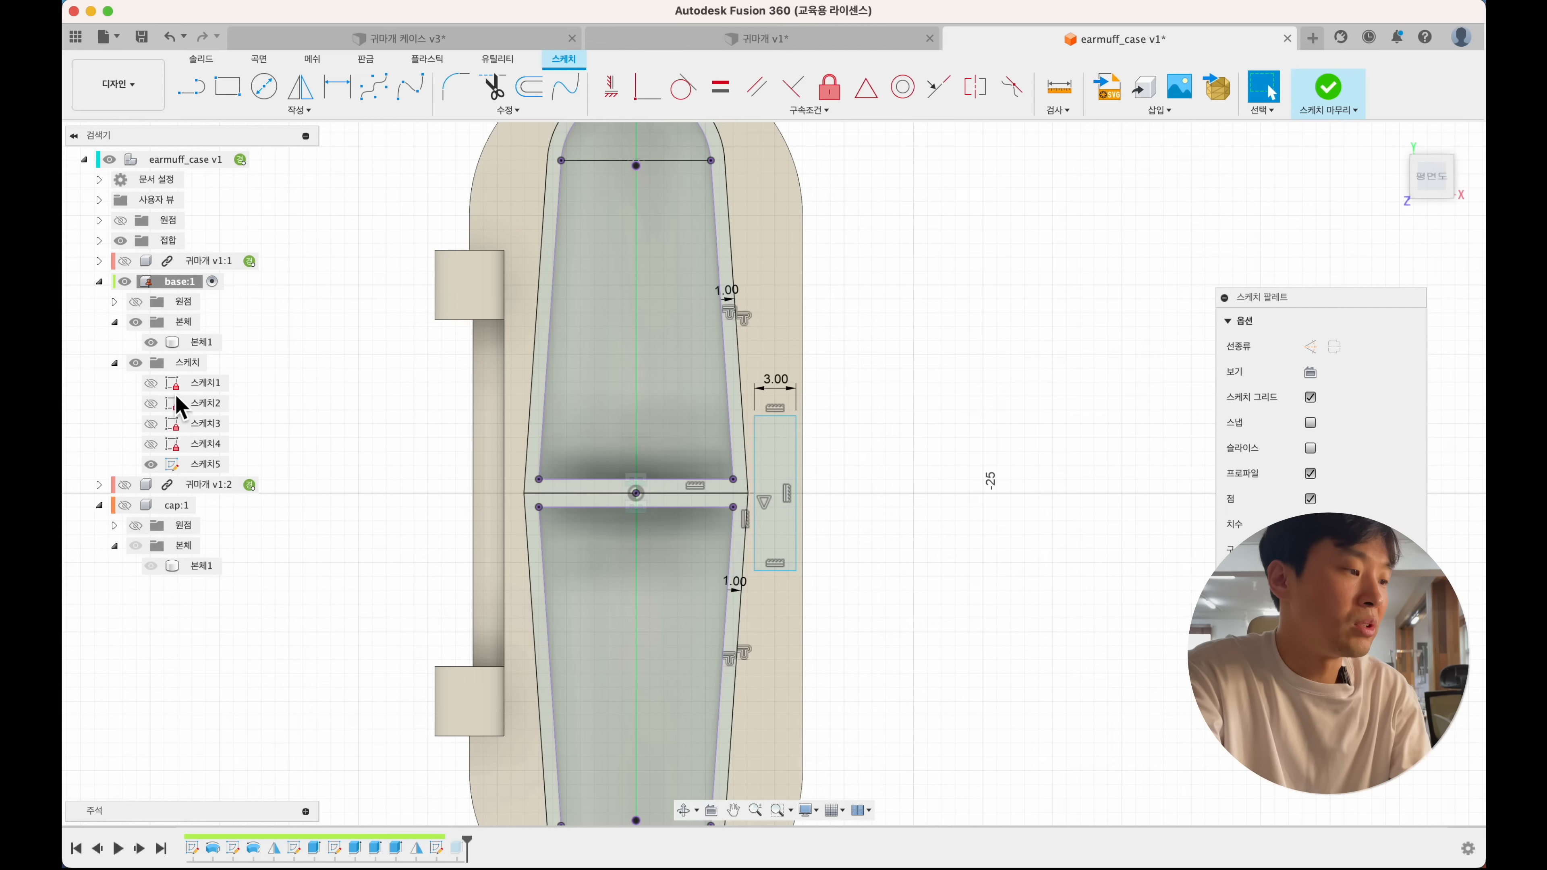
{"action": "left_click", "coordinate": [151, 382]}
{"action": "scroll", "coordinate": [402, 421], "scroll_direction": "down", "scroll_amount": 3}
{"action": "middle_click_drag", "start_coordinate": [402, 398], "coordinate": [397, 447]}
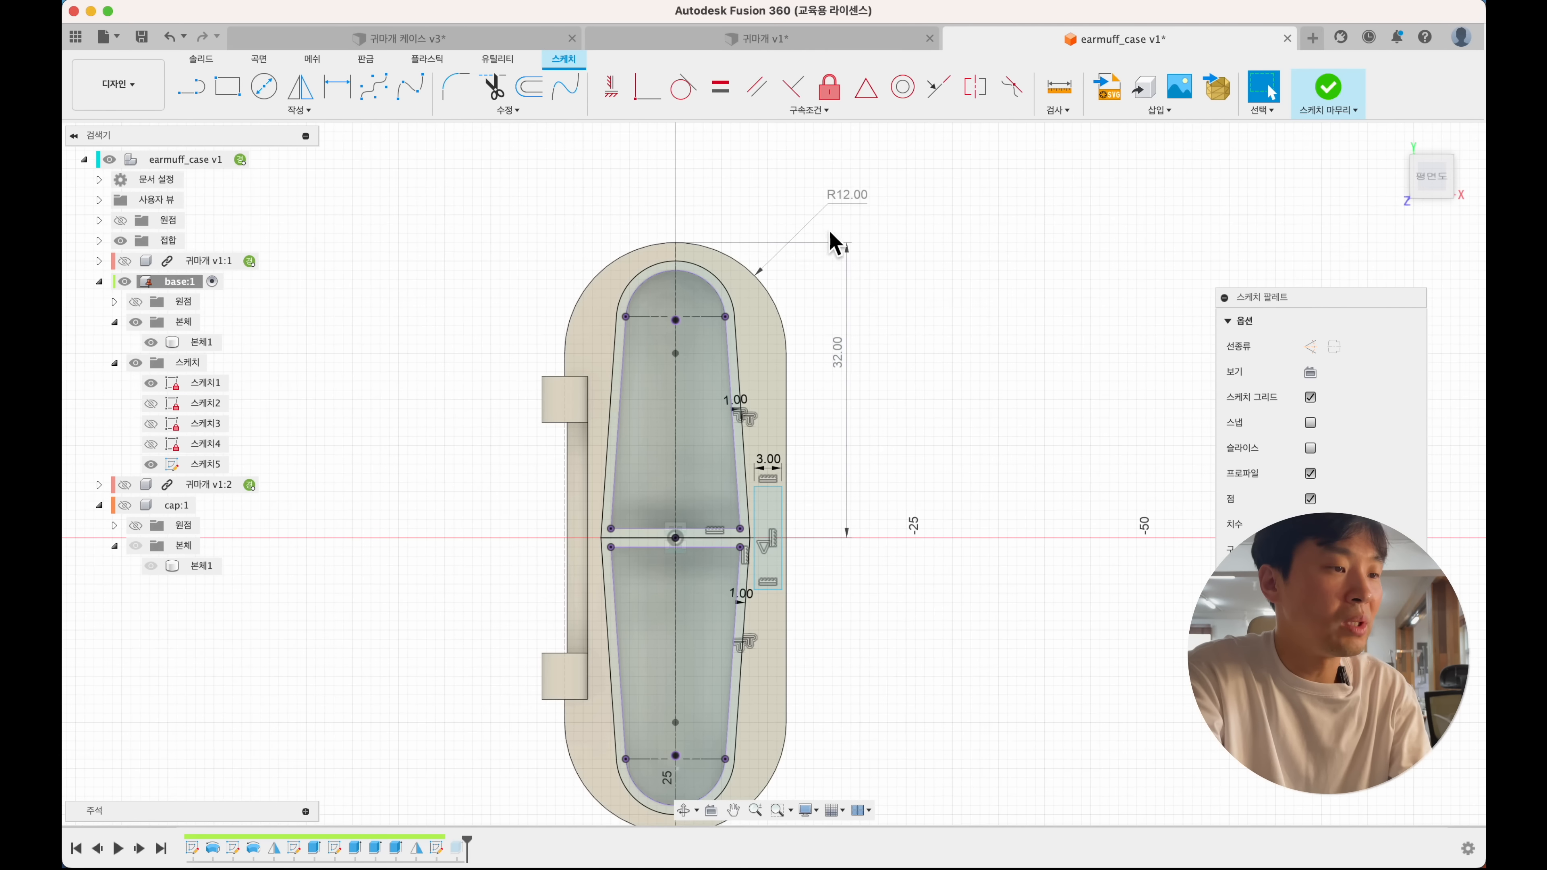
{"action": "double_click", "coordinate": [866, 208]}
{"action": "type", "text": "14"}
{"action": "key", "text": "Return"}
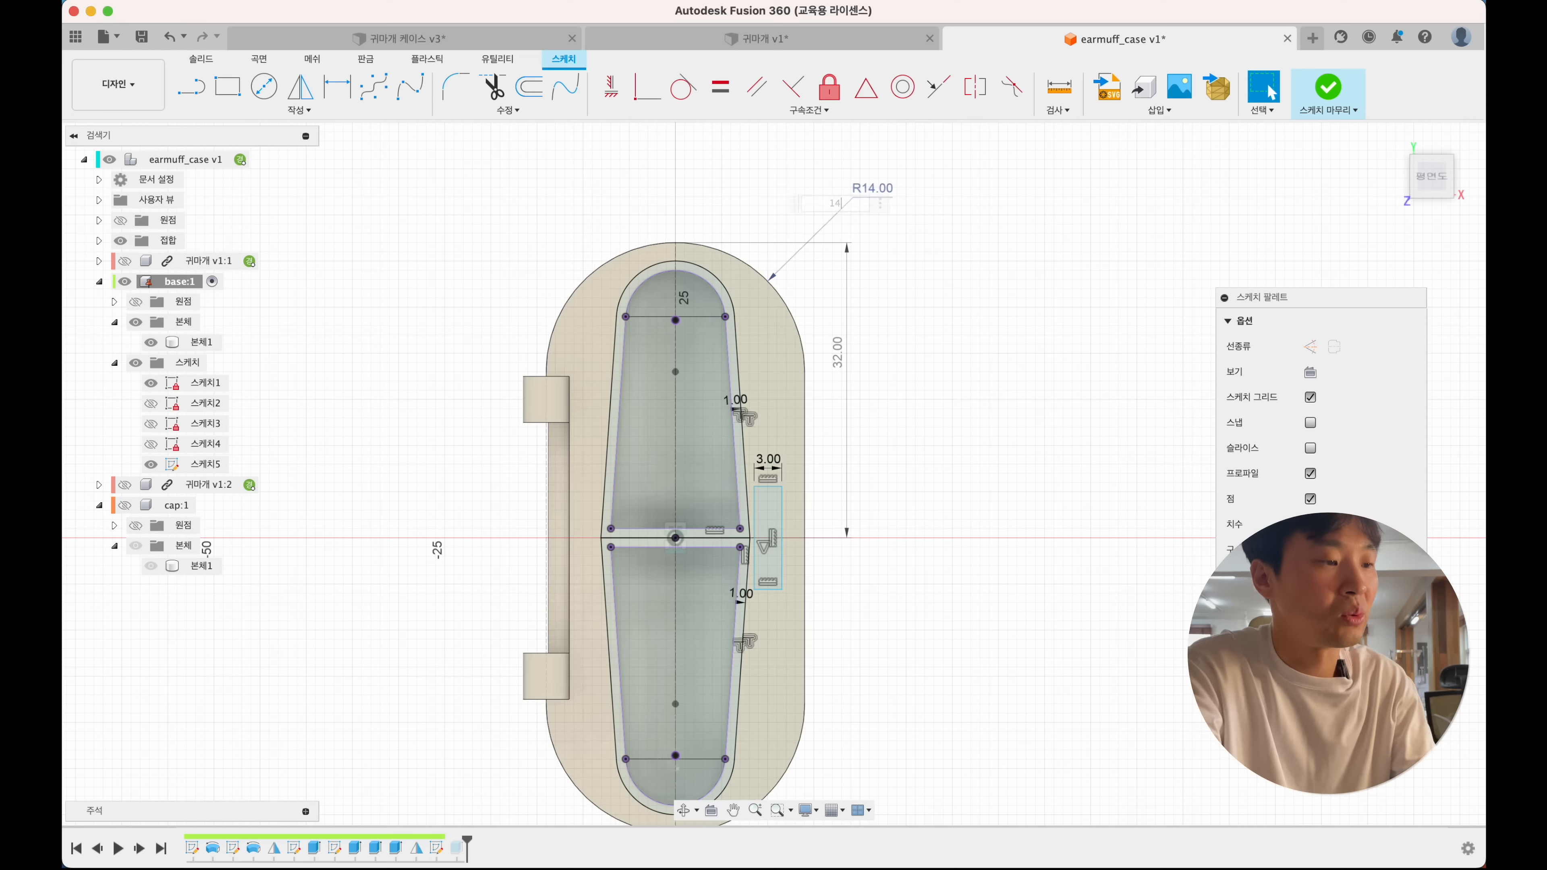
{"action": "middle_click_drag", "start_coordinate": [907, 581], "coordinate": [911, 560]}
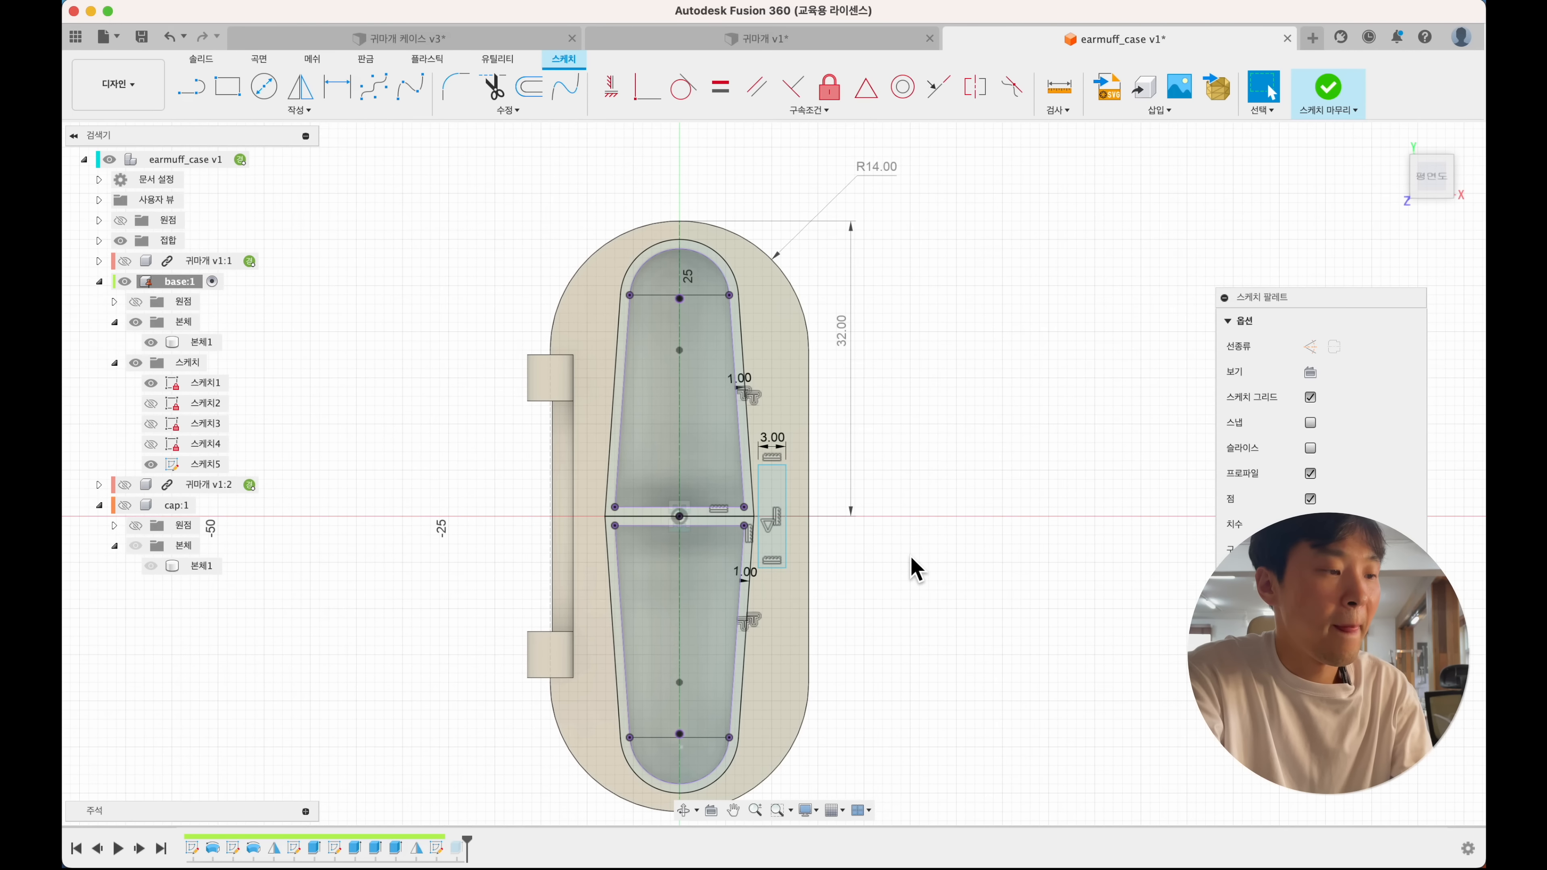
- Move the rectangle outward from the rim and dimension the line from the origin to its inner side as 9.5 mm
{"action": "scroll", "coordinate": [913, 570], "scroll_direction": "up", "scroll_amount": 3}
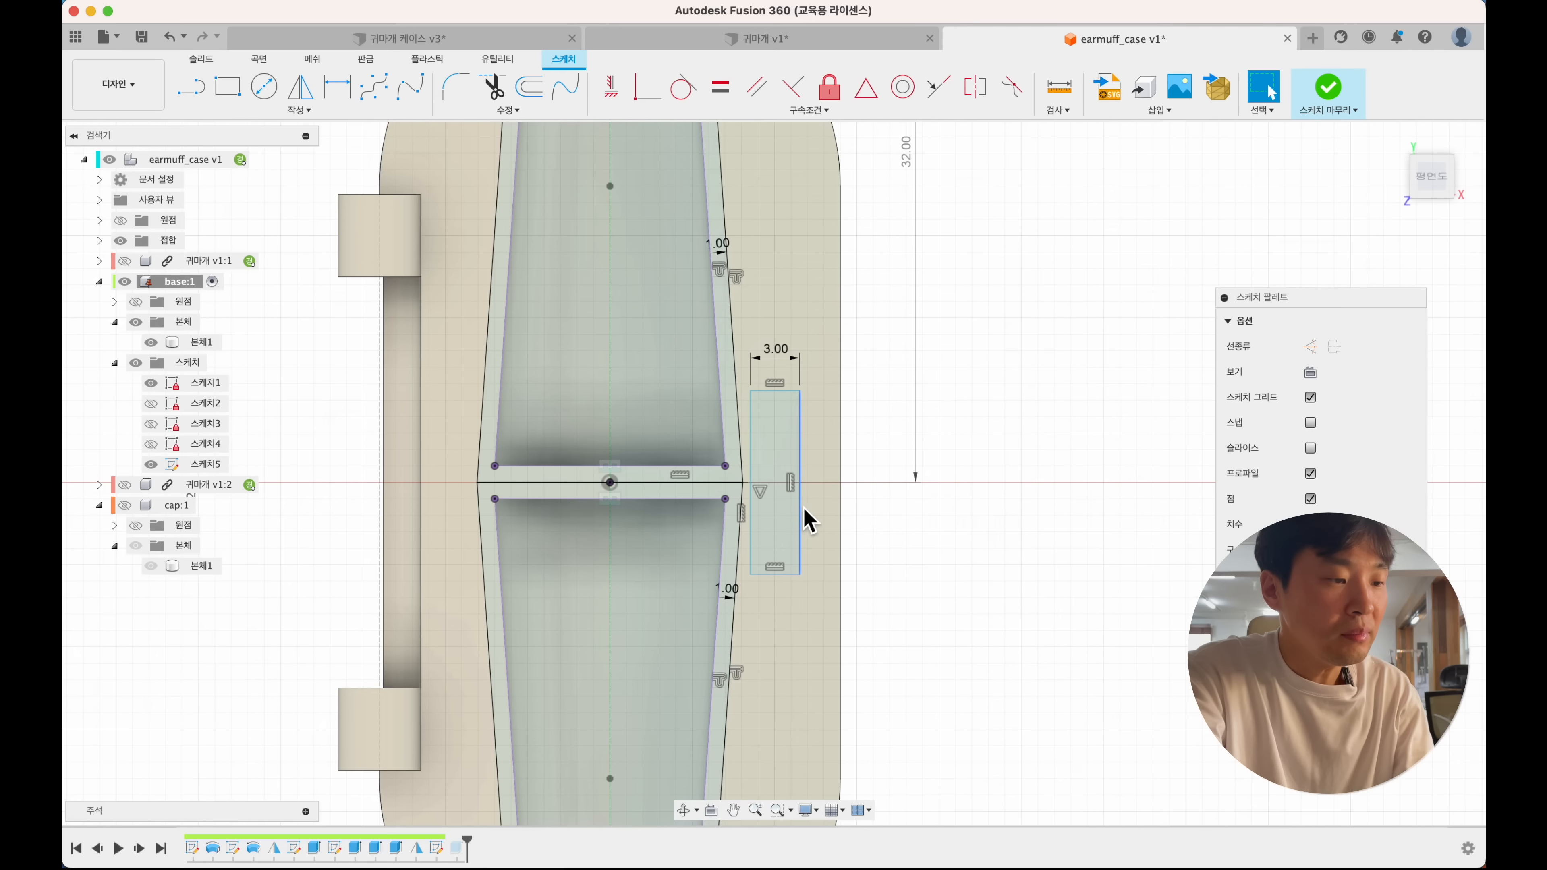
{"action": "left_click_drag", "start_coordinate": [802, 508], "coordinate": [818, 508]}
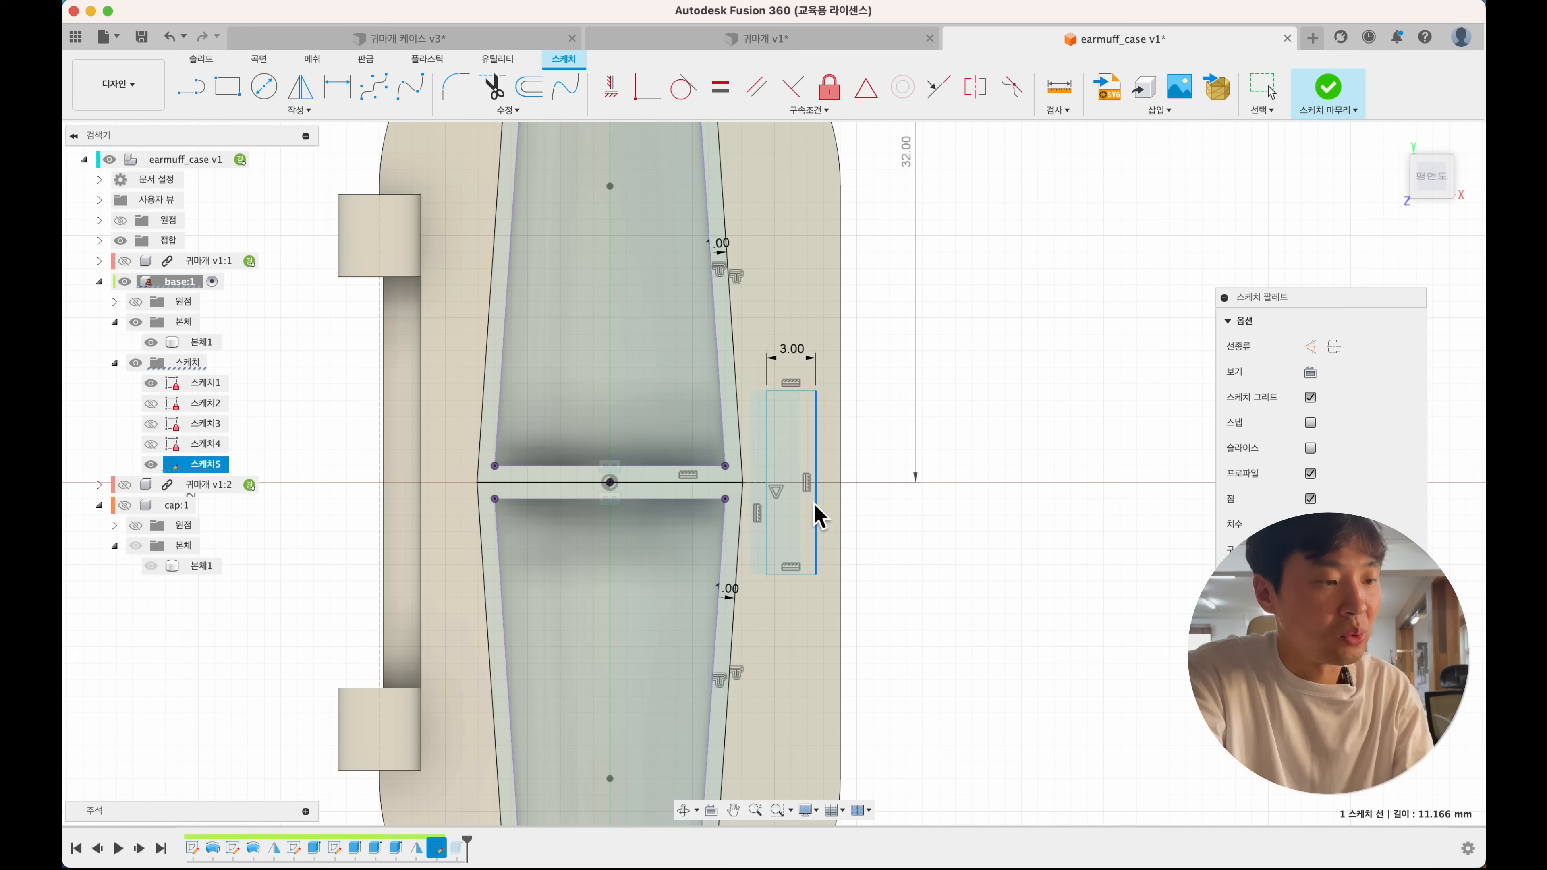
{"action": "key", "text": "Escape"}
{"action": "key", "text": "d"}
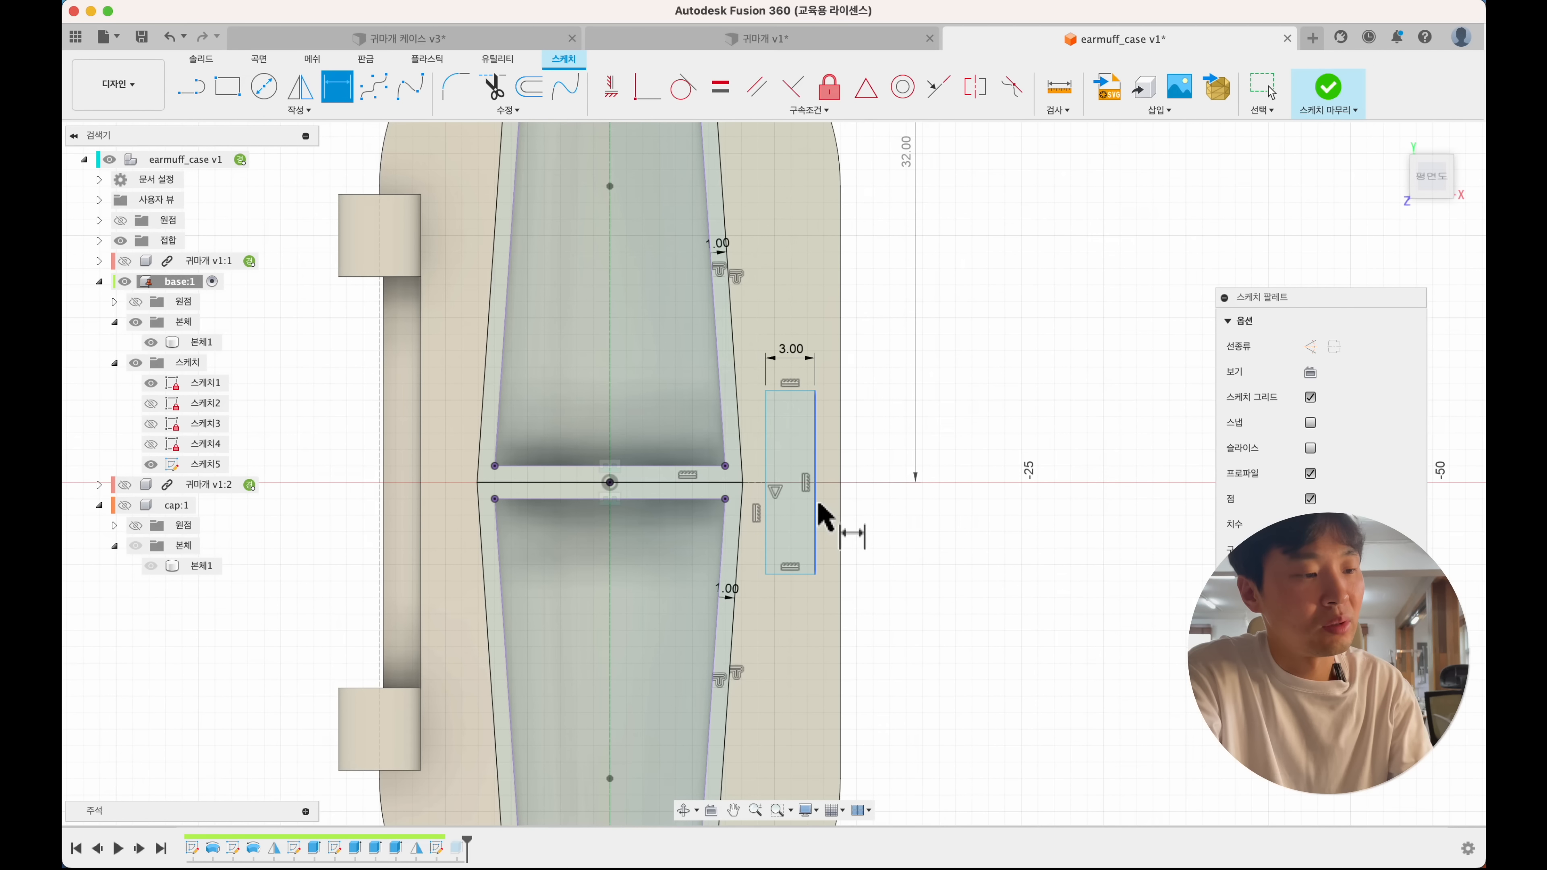
{"action": "left_click", "coordinate": [757, 483]}
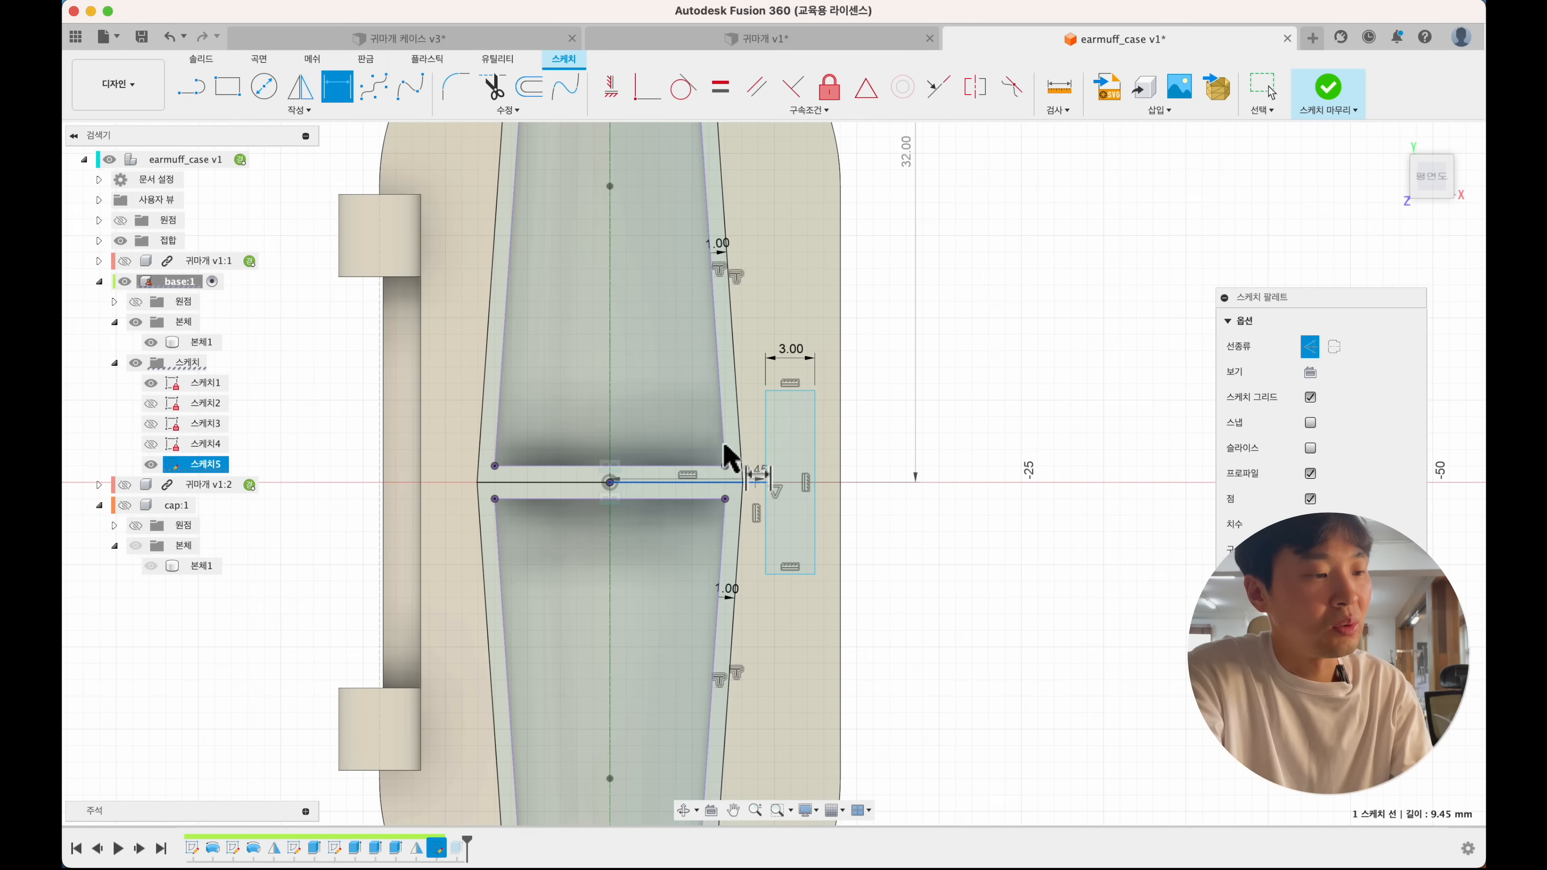
{"action": "left_click", "coordinate": [694, 421]}
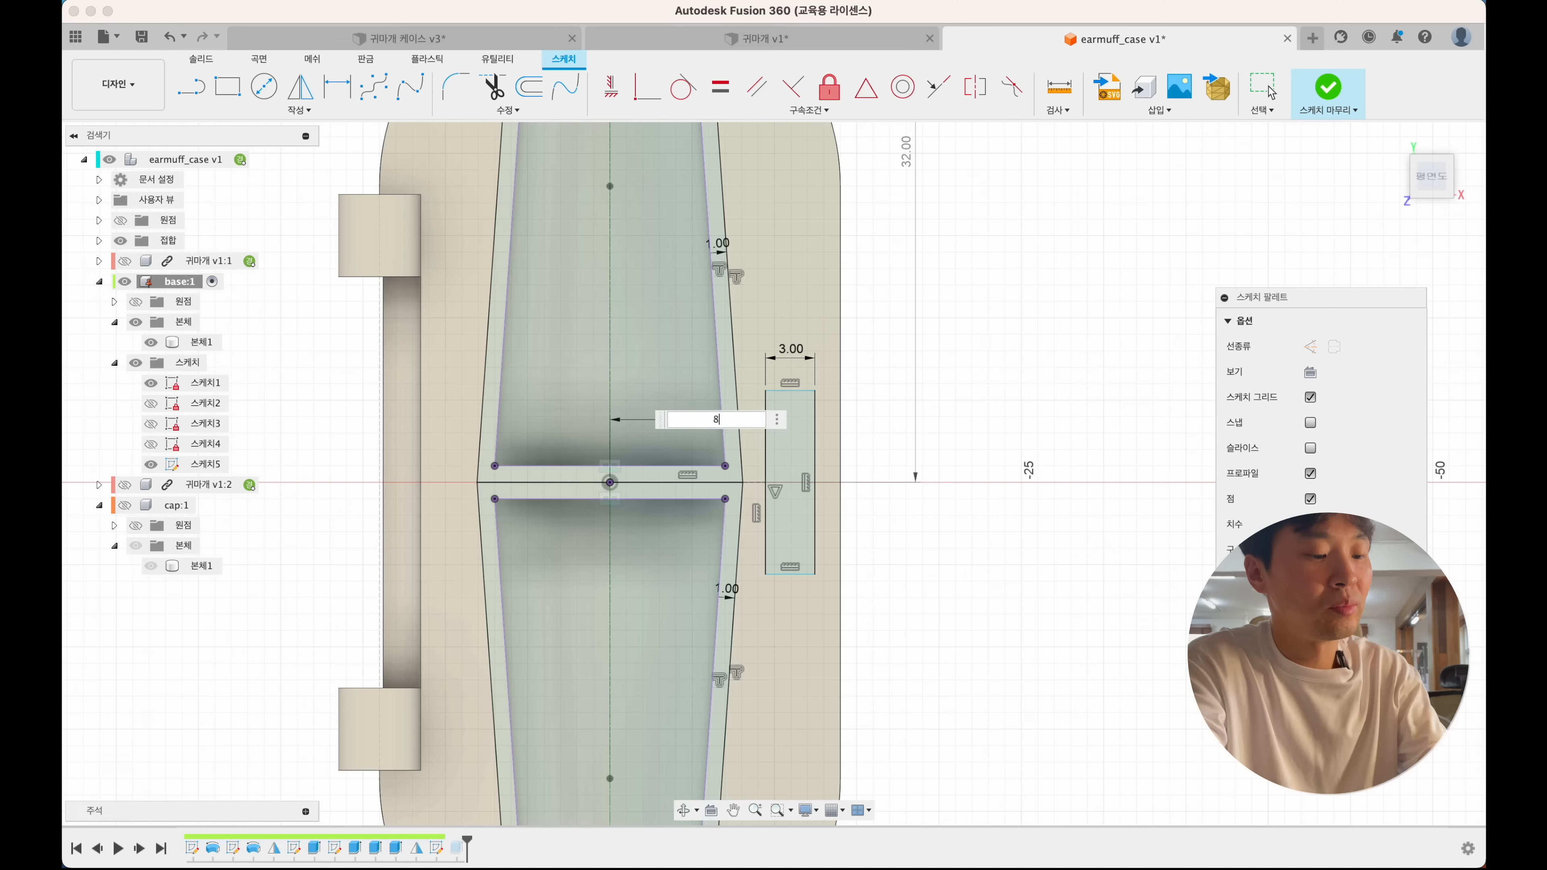
{"action": "type", "text": "9.5"}
{"action": "key", "text": "Return"}
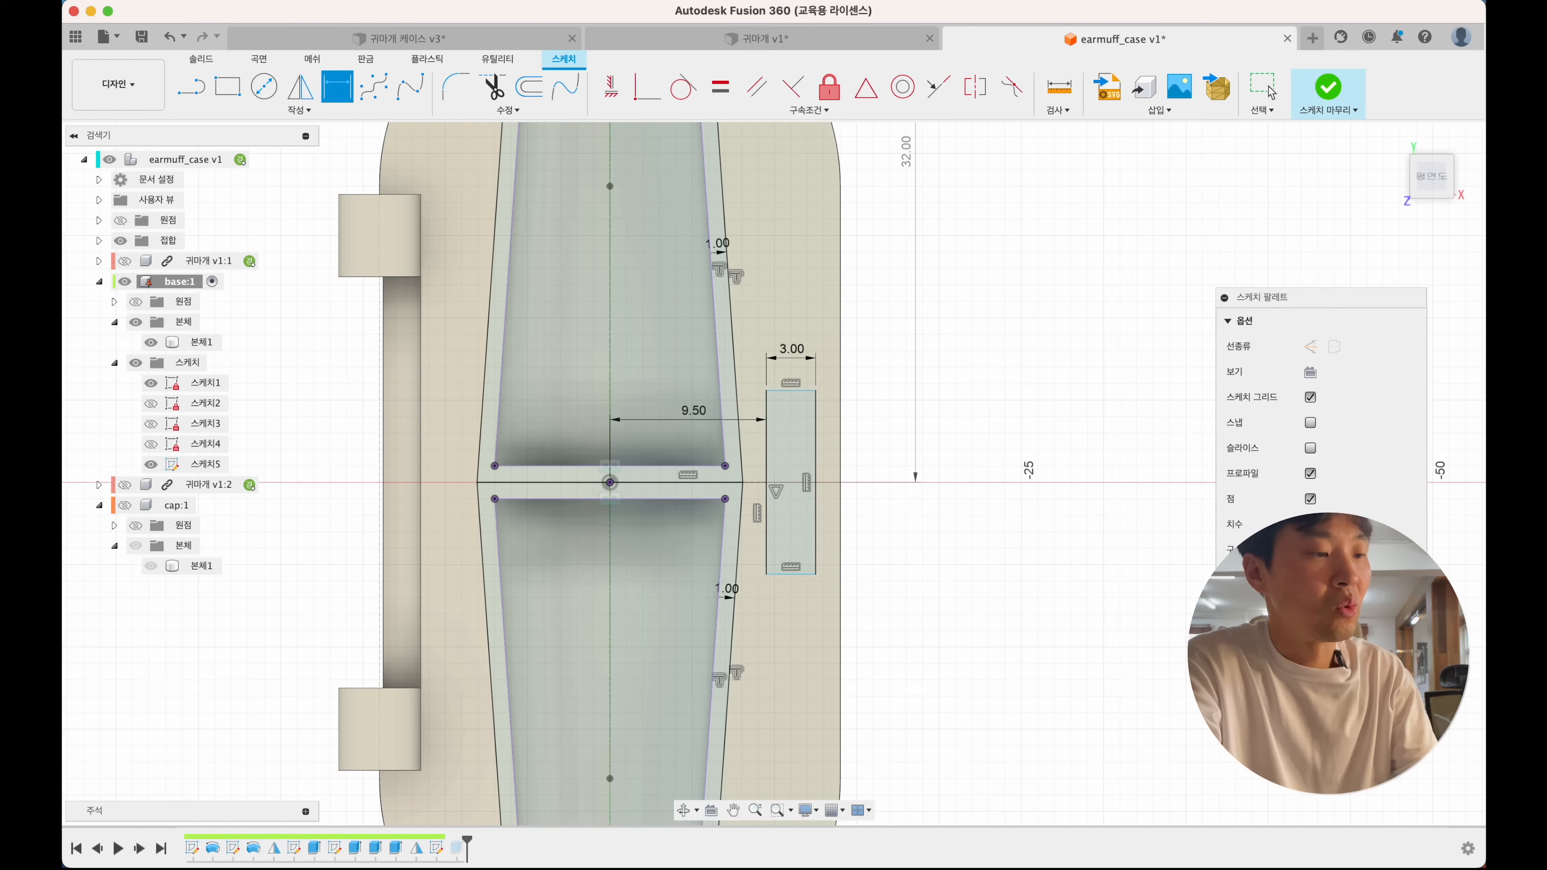
- Dimension the rectangle's long side as 10 mm and finish the sketch
{"action": "left_click", "coordinate": [816, 449]}
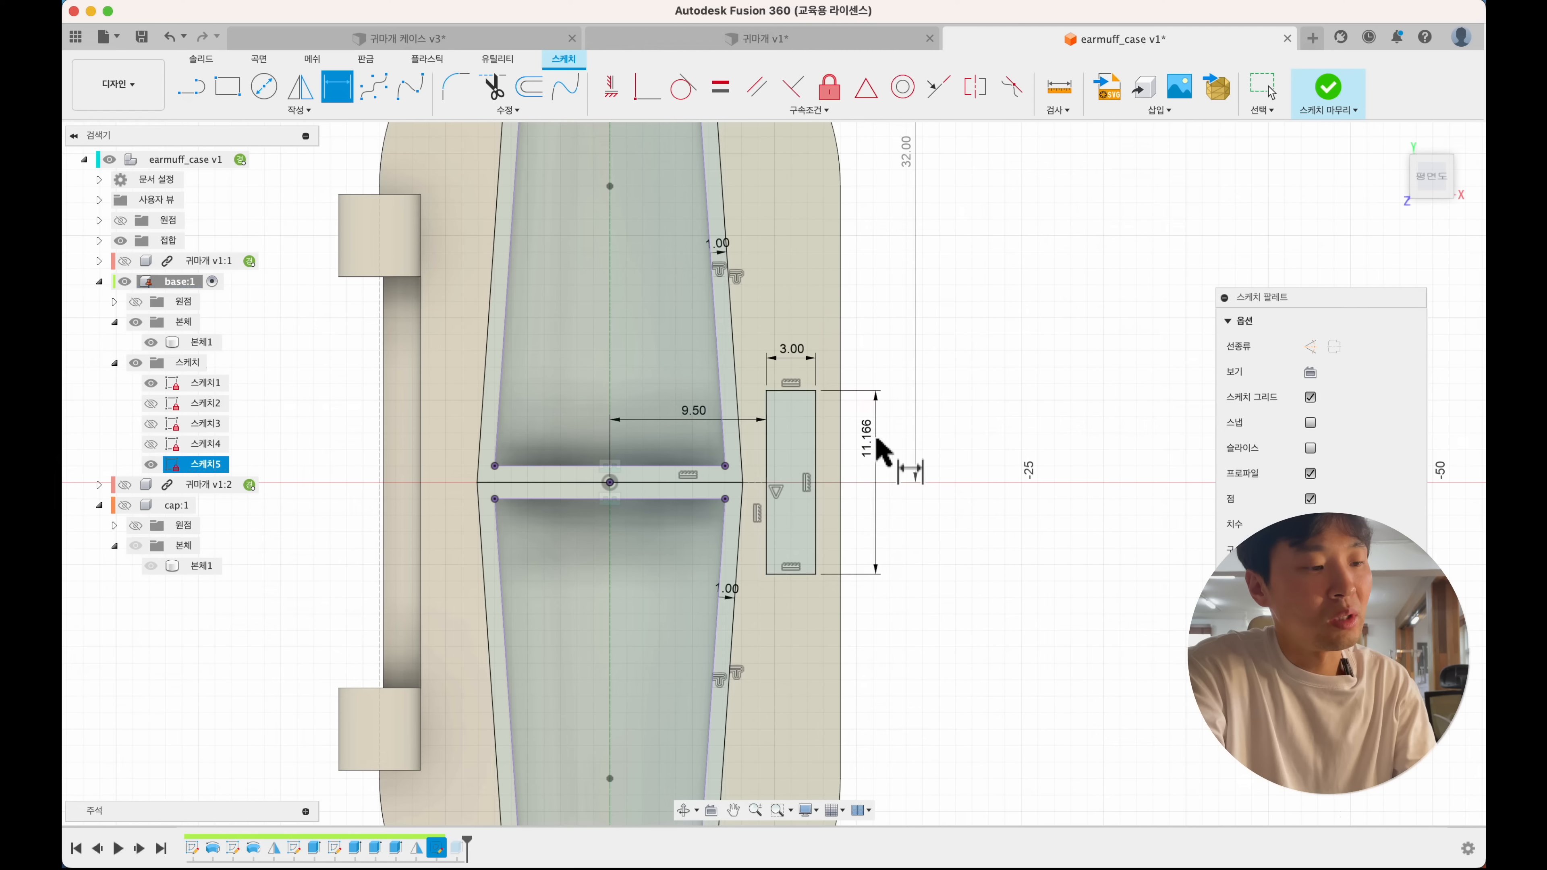
{"action": "left_click", "coordinate": [877, 448]}
{"action": "key", "text": "Return"}
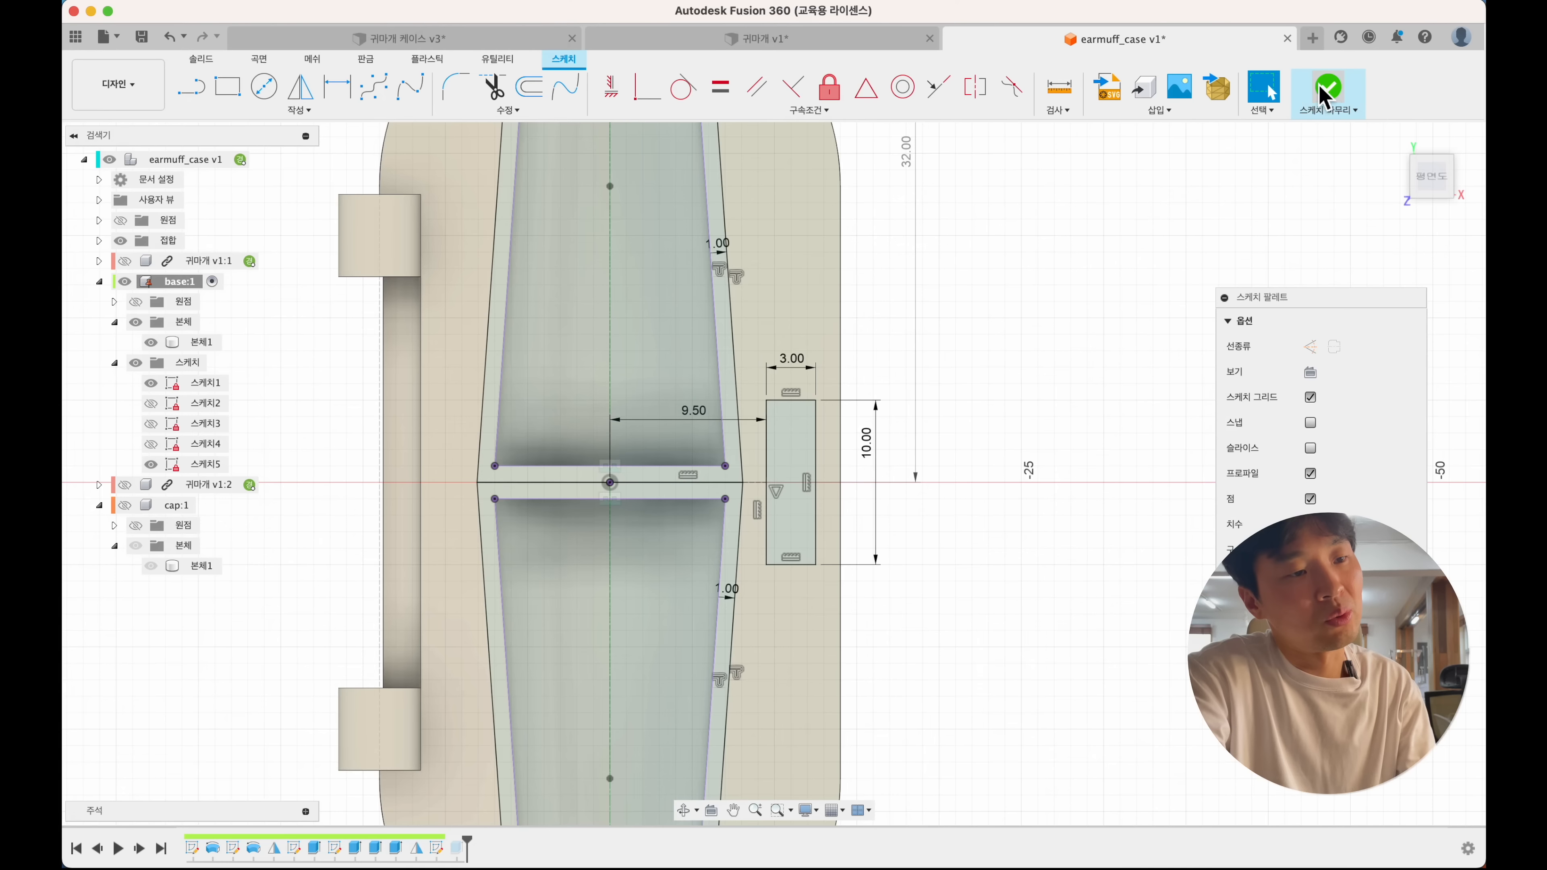
{"action": "left_click", "coordinate": [1323, 97]}
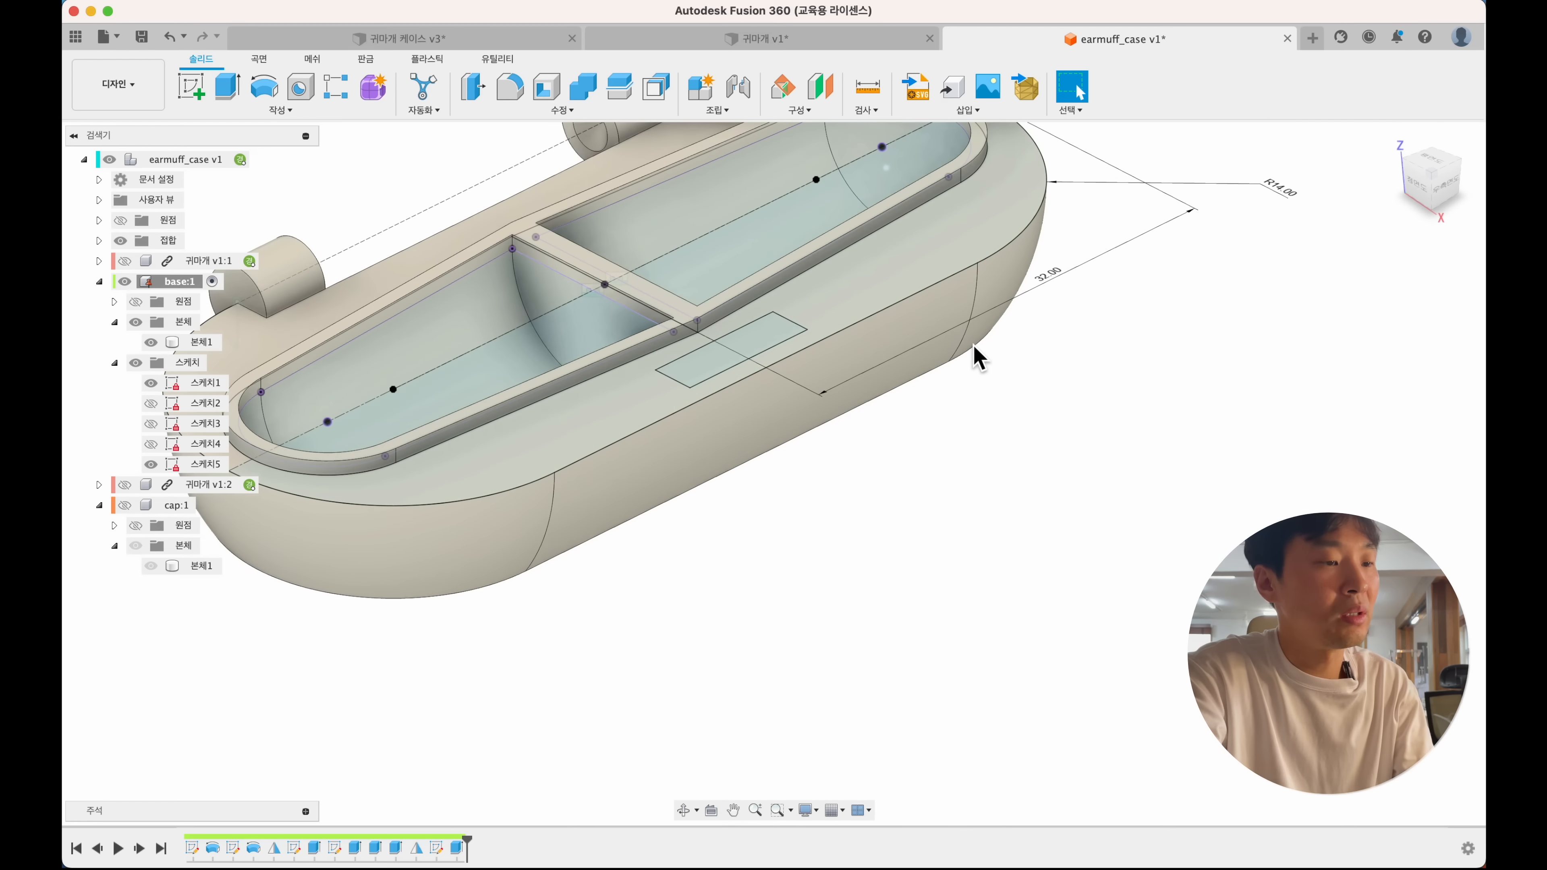
- Extrude the rectangle downward as a cut to form a pocket in the base, and hide sketch 스케치5
{"action": "left_click", "coordinate": [721, 396]}
{"action": "key", "text": "e"}
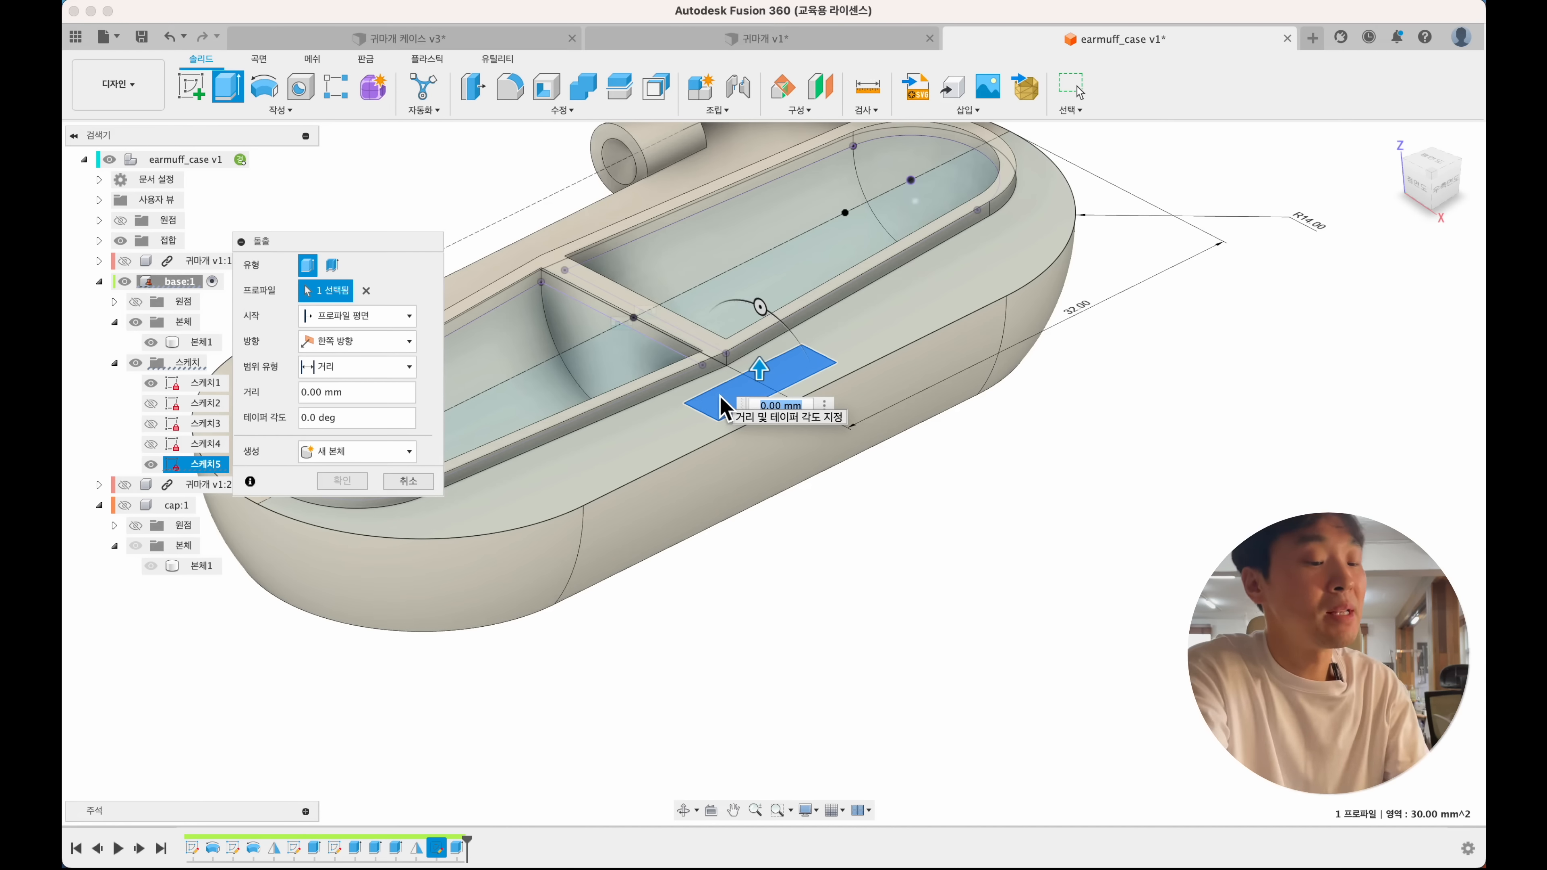
{"action": "key", "text": "Return"}
{"action": "key", "text": "Return"}
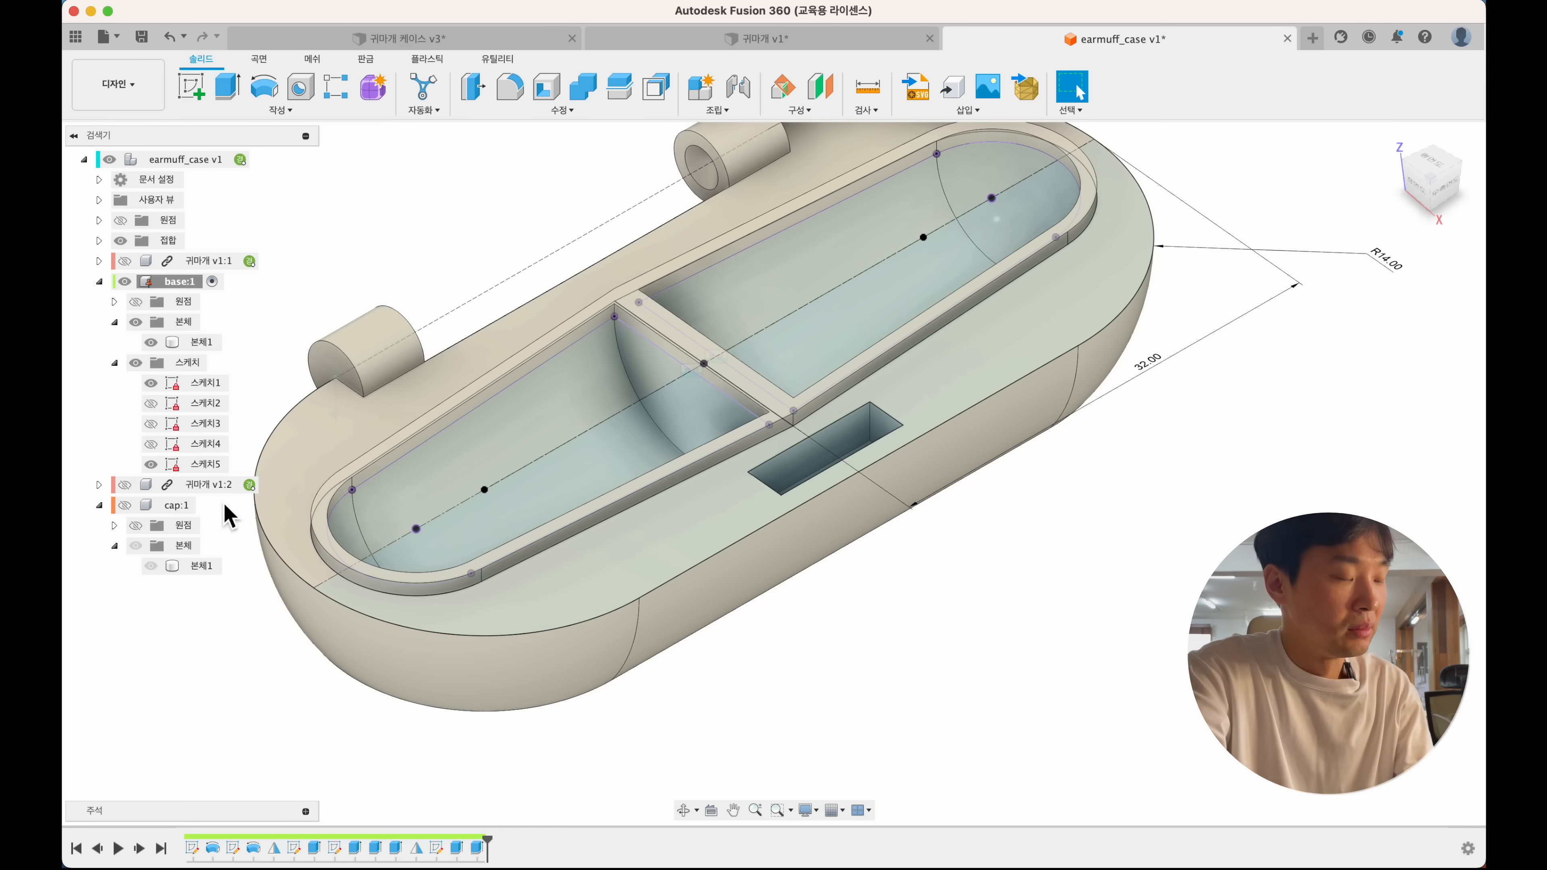
{"action": "left_click", "coordinate": [169, 466]}
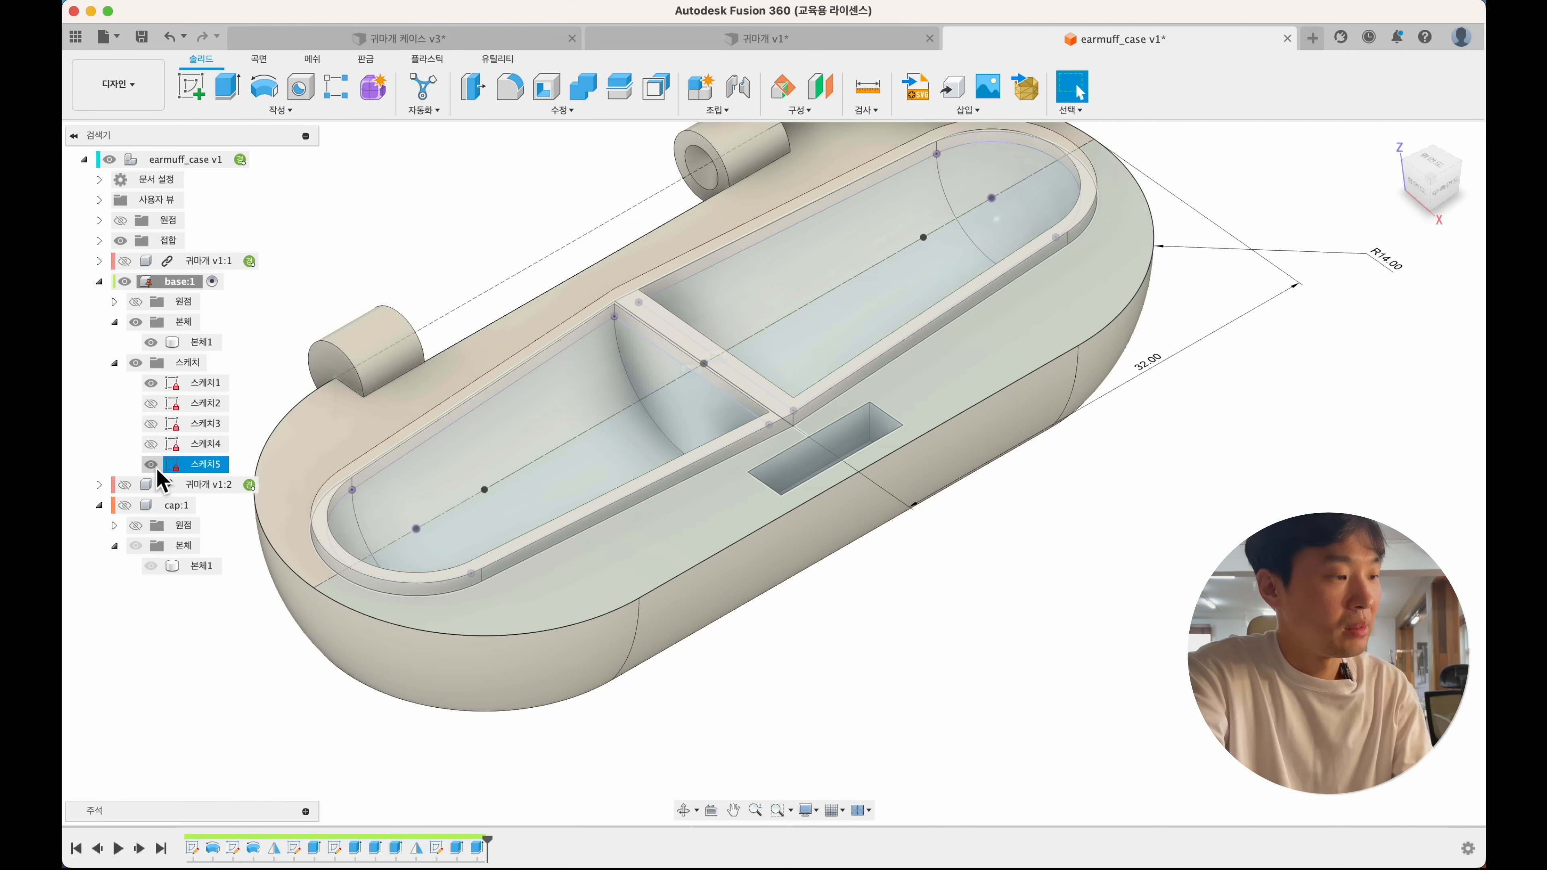
{"action": "left_click", "coordinate": [151, 465]}
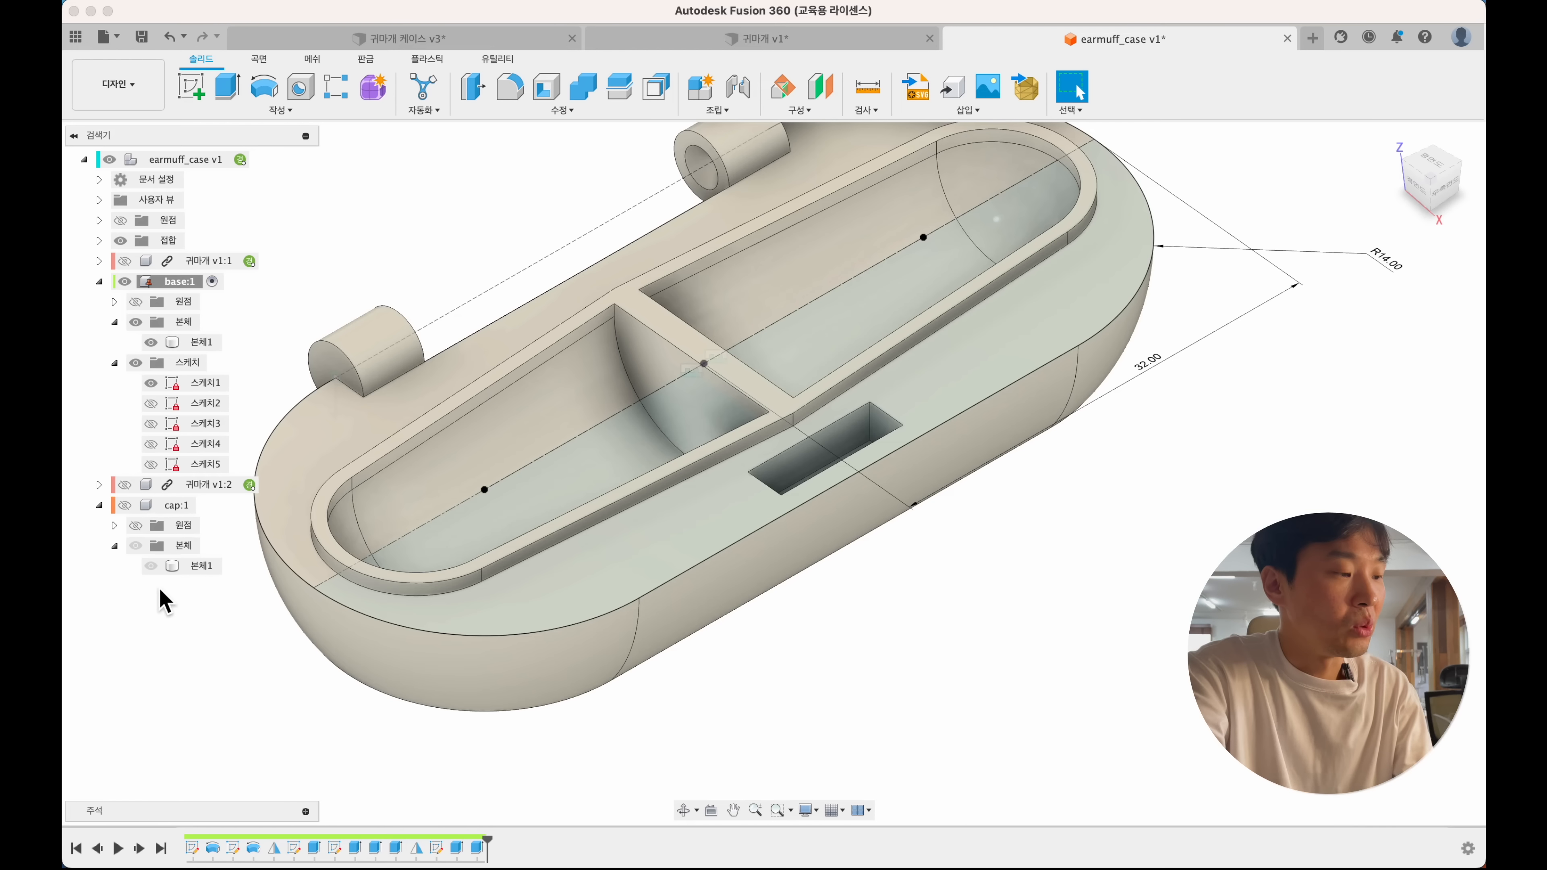
- Show the cap component and make it the active component
{"action": "left_click", "coordinate": [125, 506]}
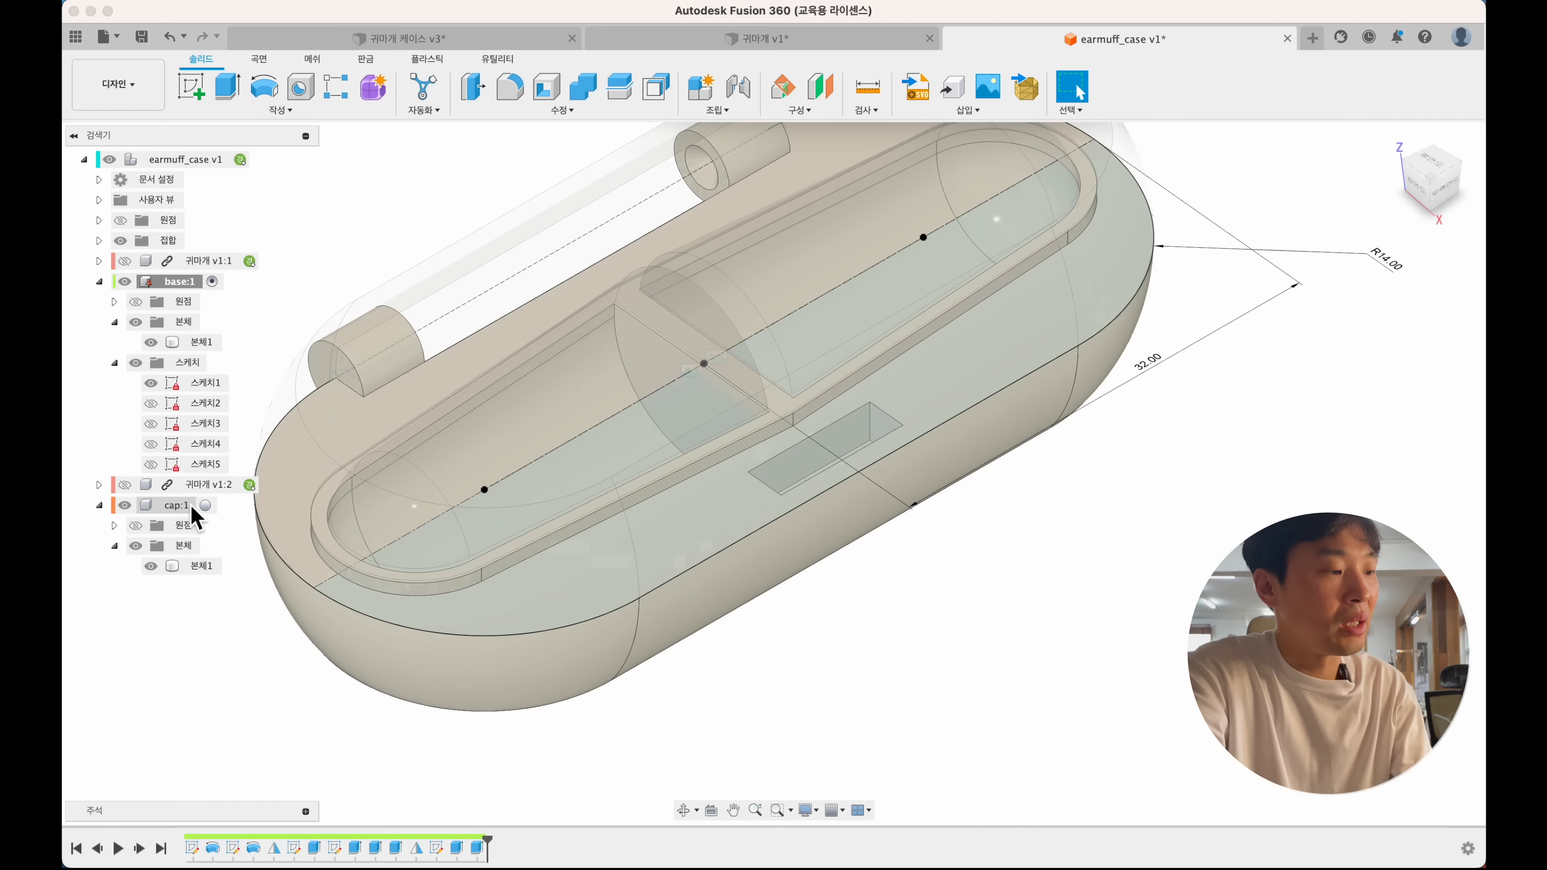
{"action": "left_click", "coordinate": [207, 506]}
{"action": "left_click", "coordinate": [272, 649]}
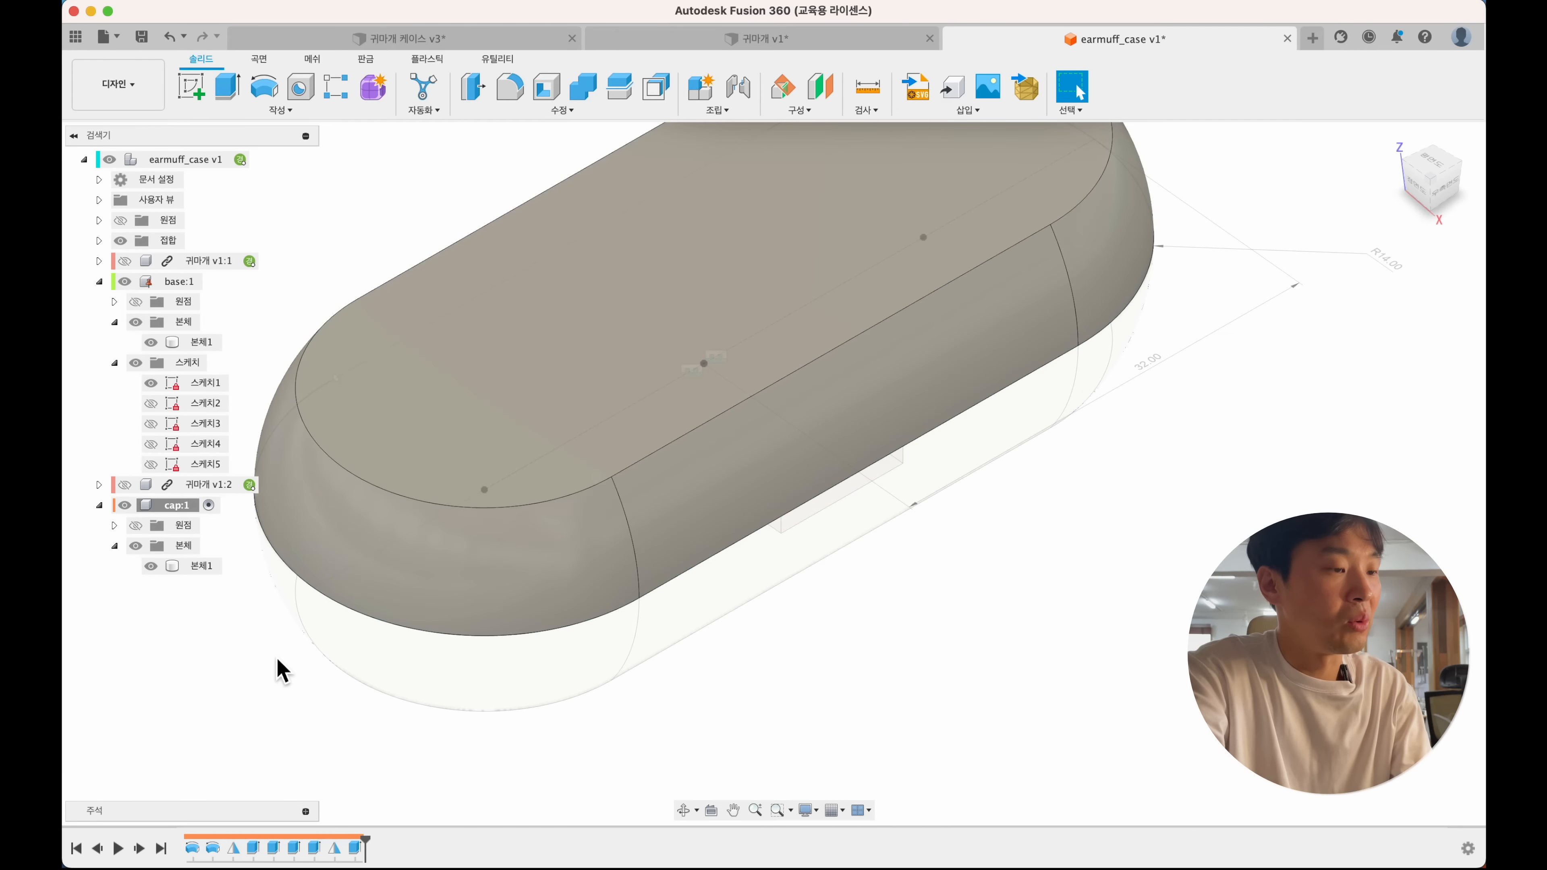
- Start a sketch on the XZ plane and draw an origin-centred circle about 25 mm in diameter, reaching the pocket's outer side
{"action": "scroll", "coordinate": [274, 655], "scroll_direction": "left", "scroll_amount": 2}
{"action": "scroll", "coordinate": [273, 654], "scroll_direction": "left", "scroll_amount": 8, "text": "shift"}
{"action": "scroll", "coordinate": [274, 658], "scroll_direction": "left", "scroll_amount": 5}
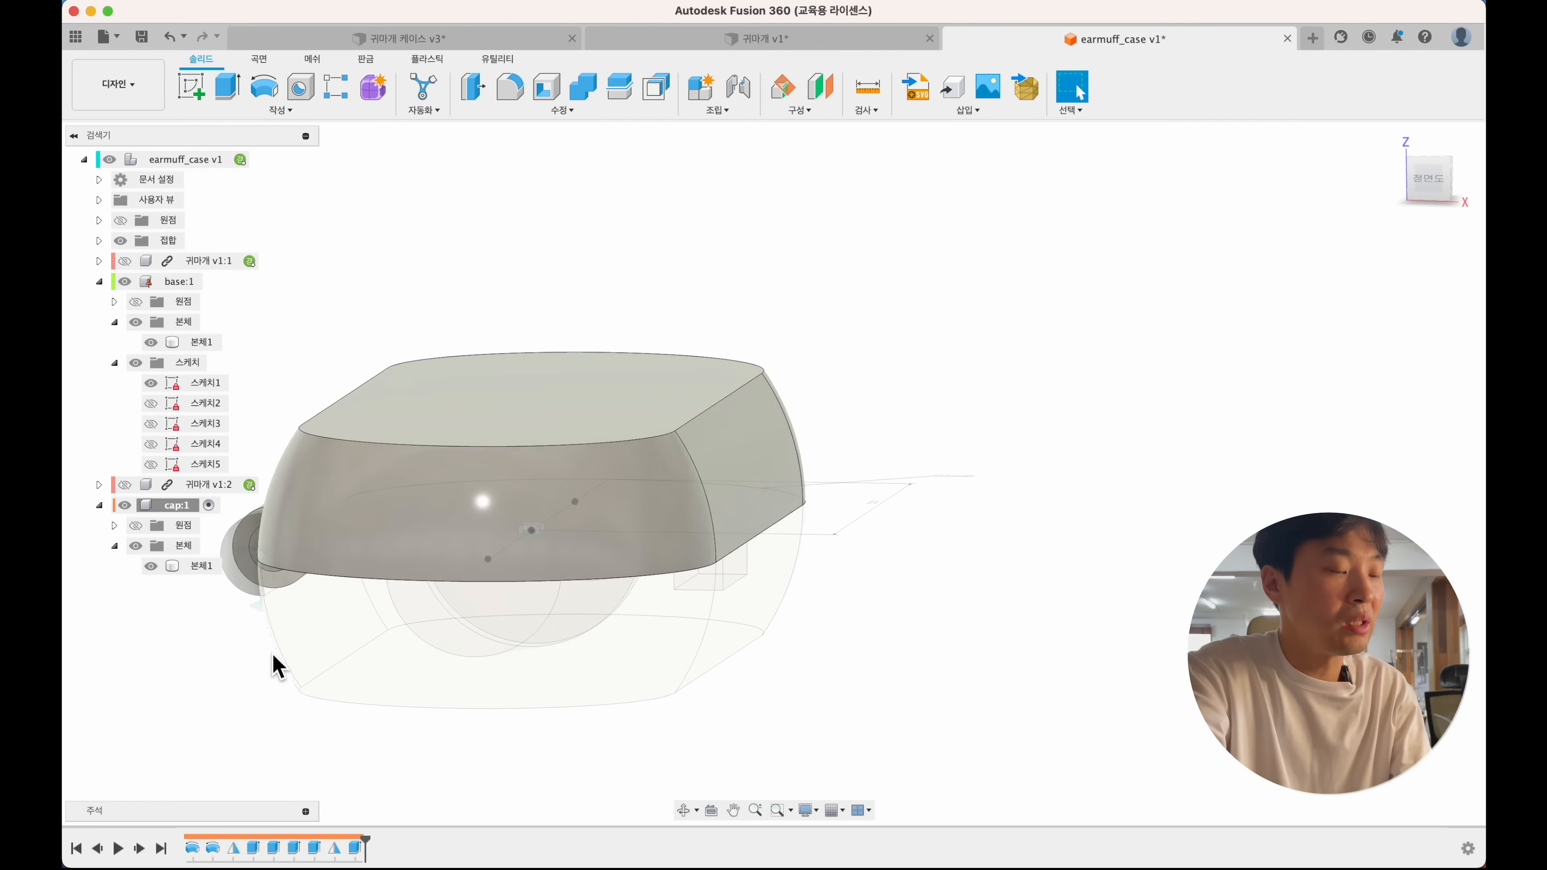
{"action": "left_click", "coordinate": [1423, 193]}
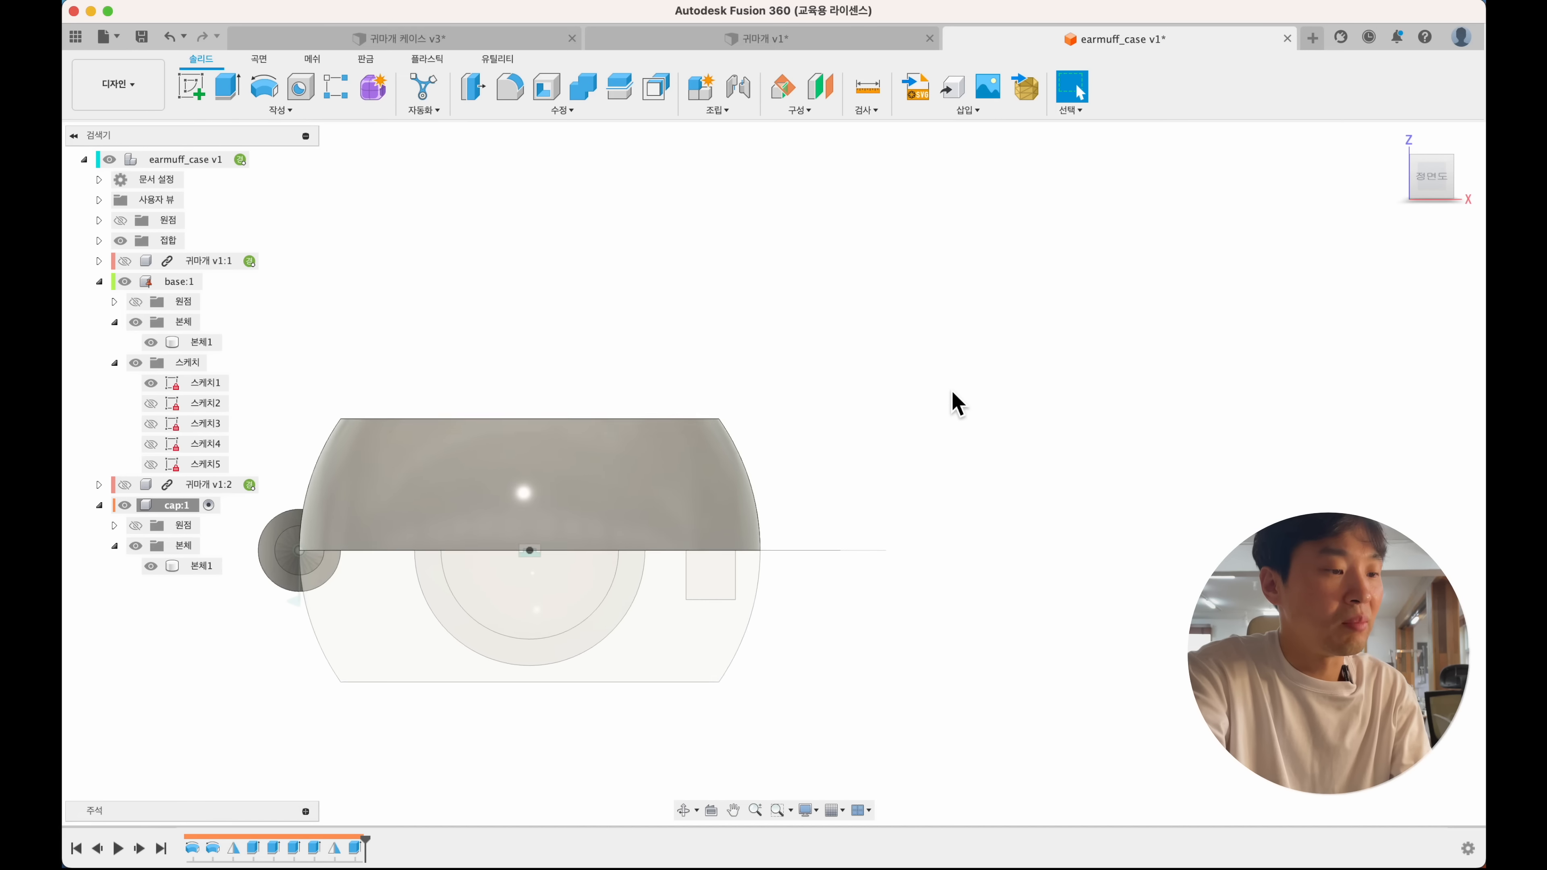
{"action": "left_click", "coordinate": [599, 491]}
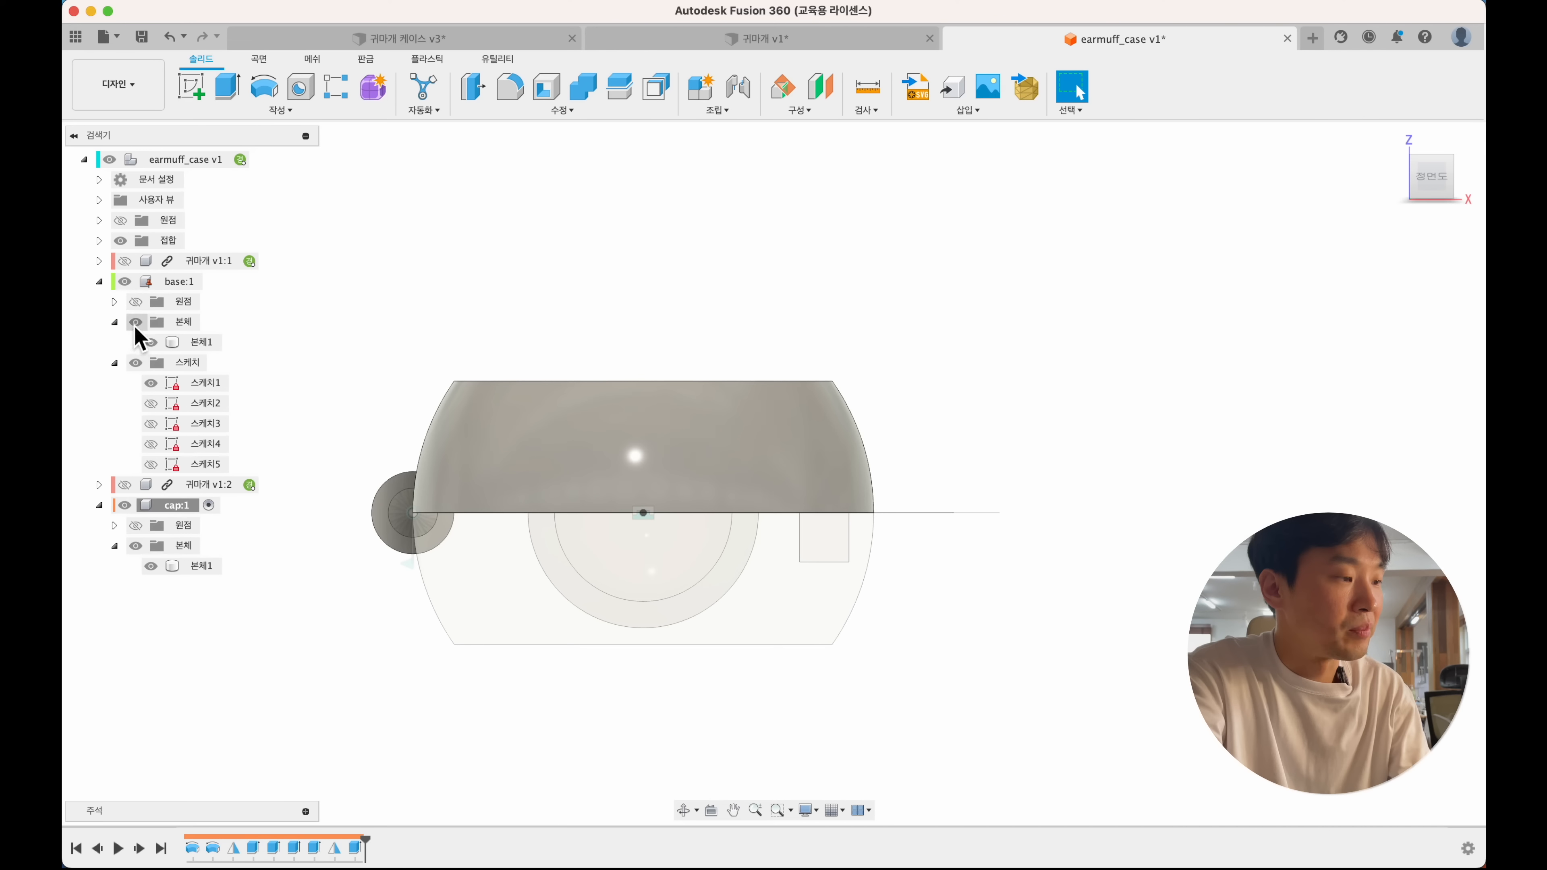
{"action": "left_click", "coordinate": [201, 95]}
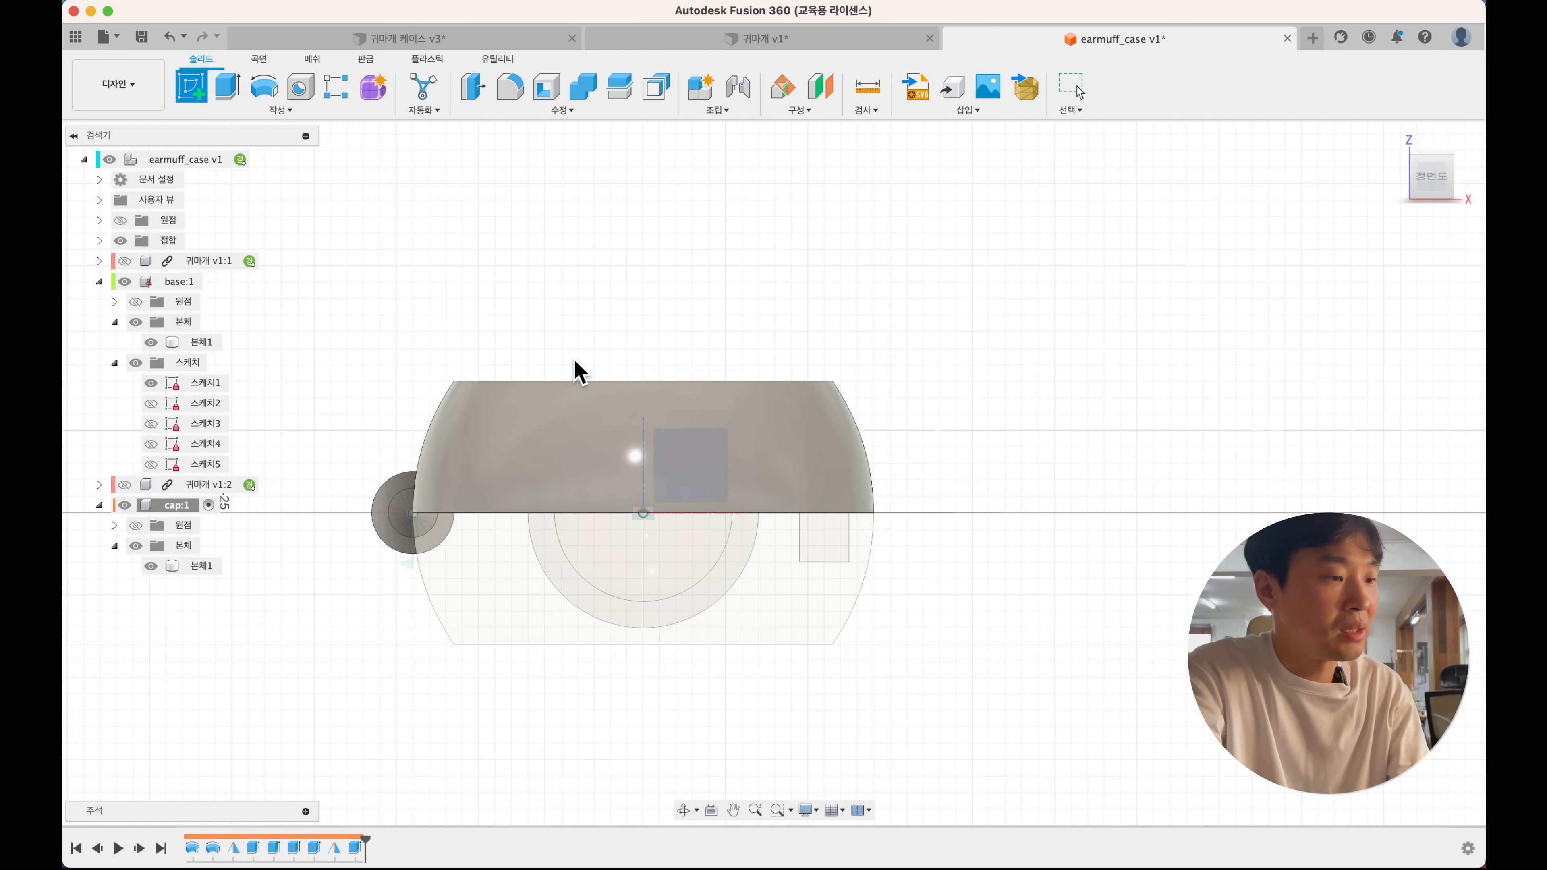
{"action": "left_click", "coordinate": [574, 369]}
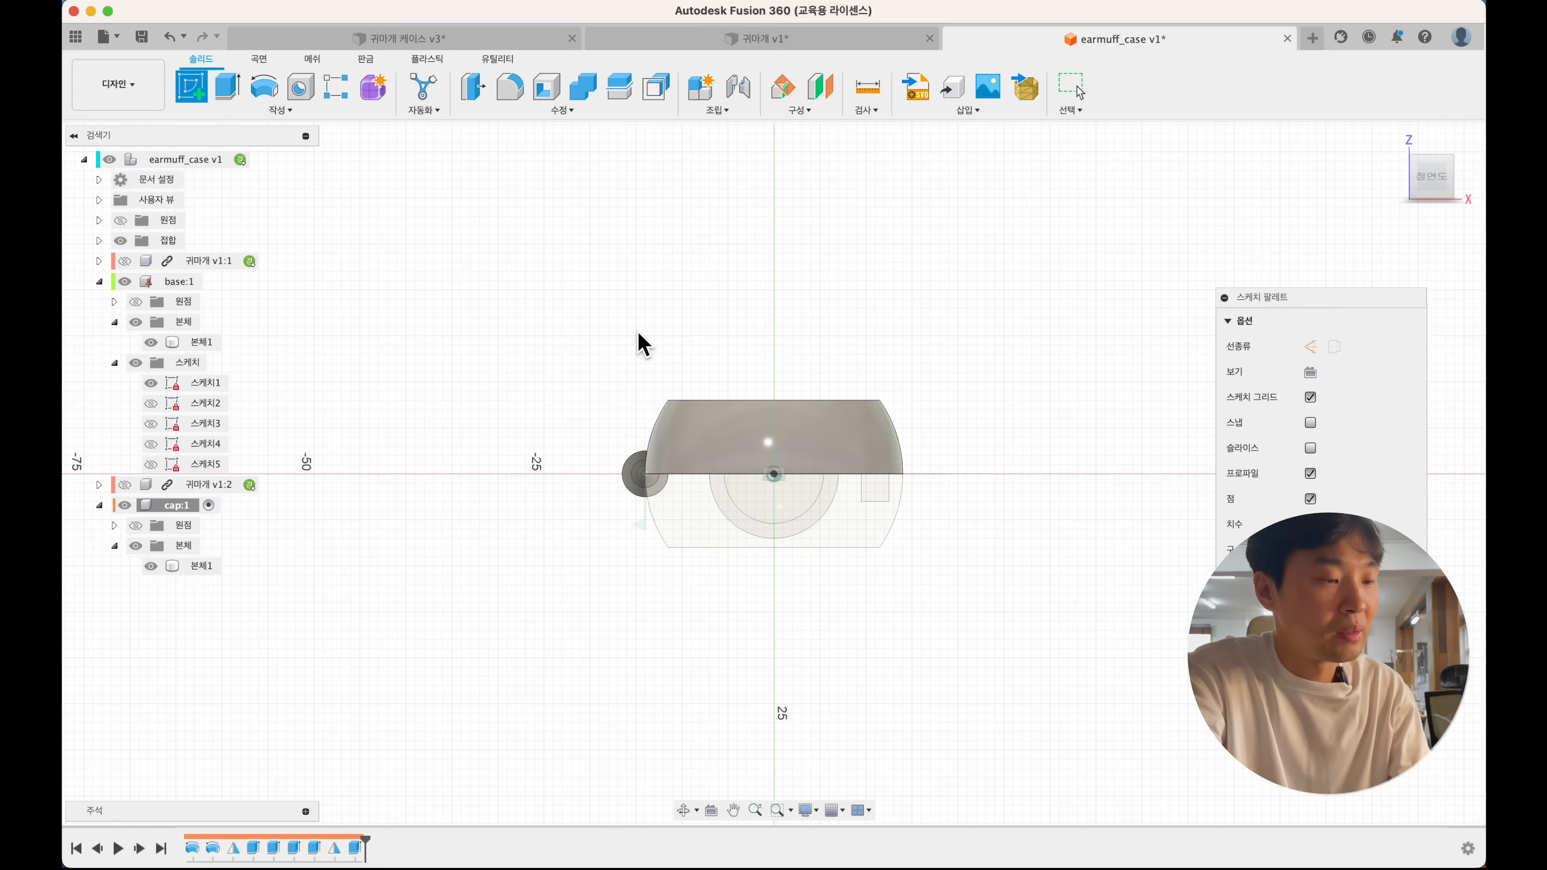
{"action": "key", "text": "c"}
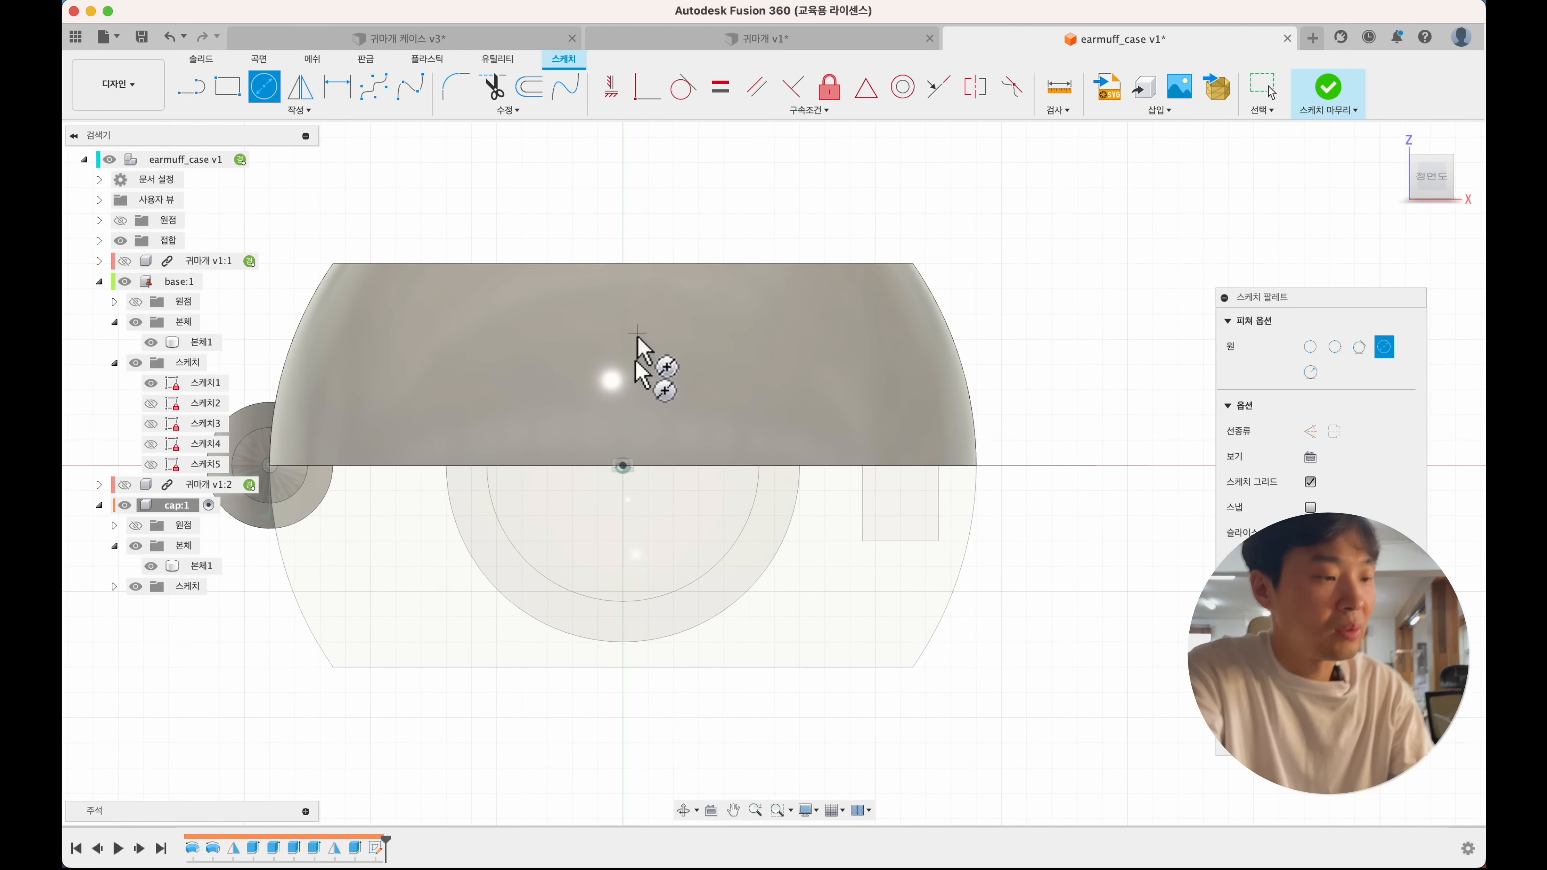
{"action": "left_click", "coordinate": [622, 467]}
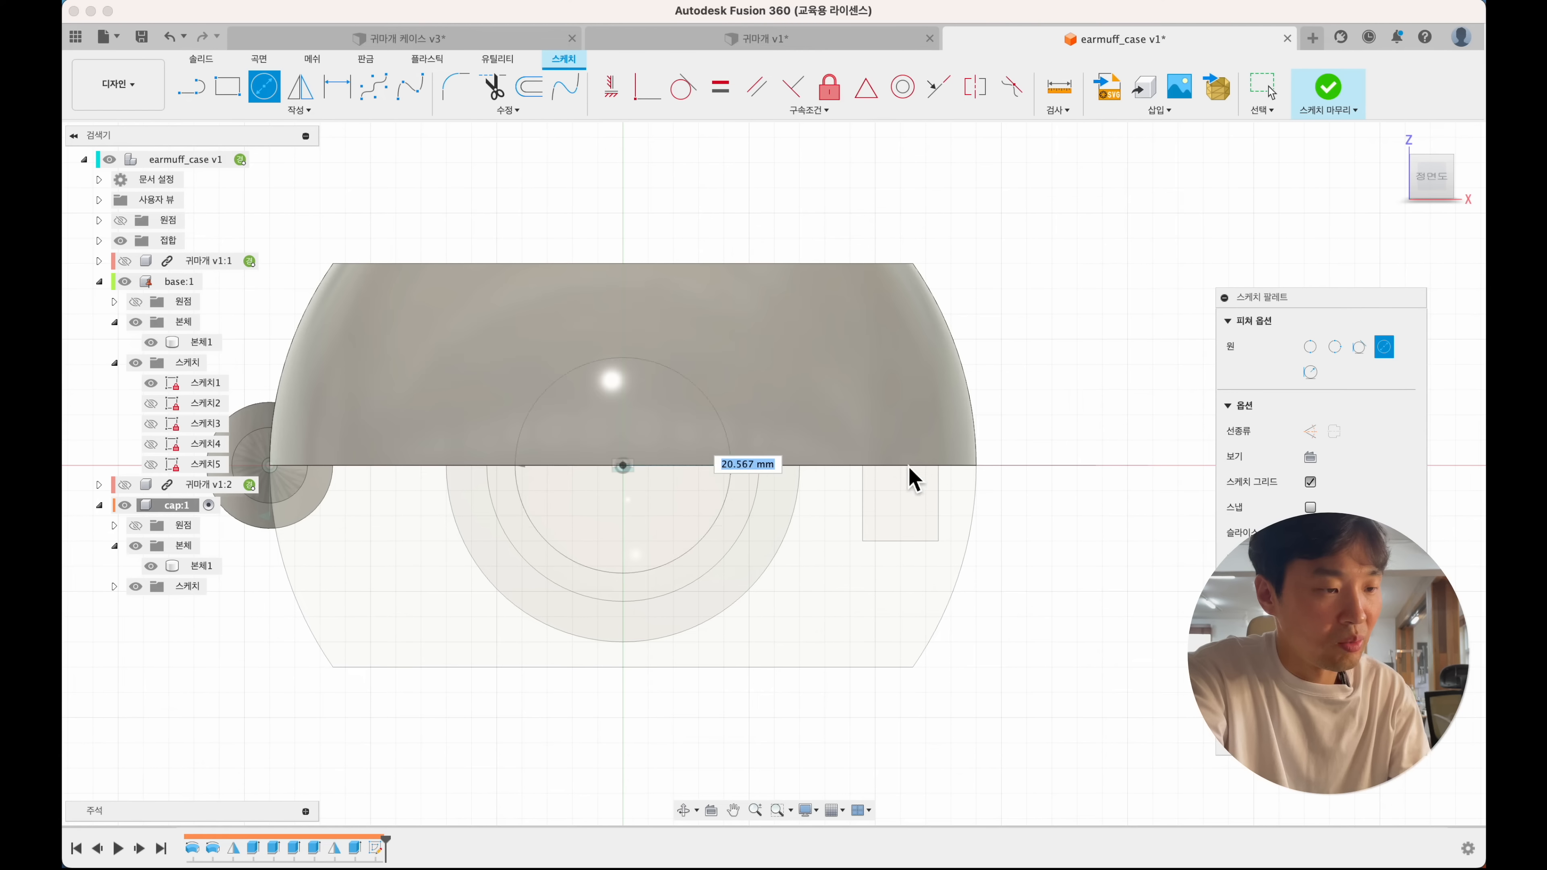
{"action": "left_click", "coordinate": [938, 470]}
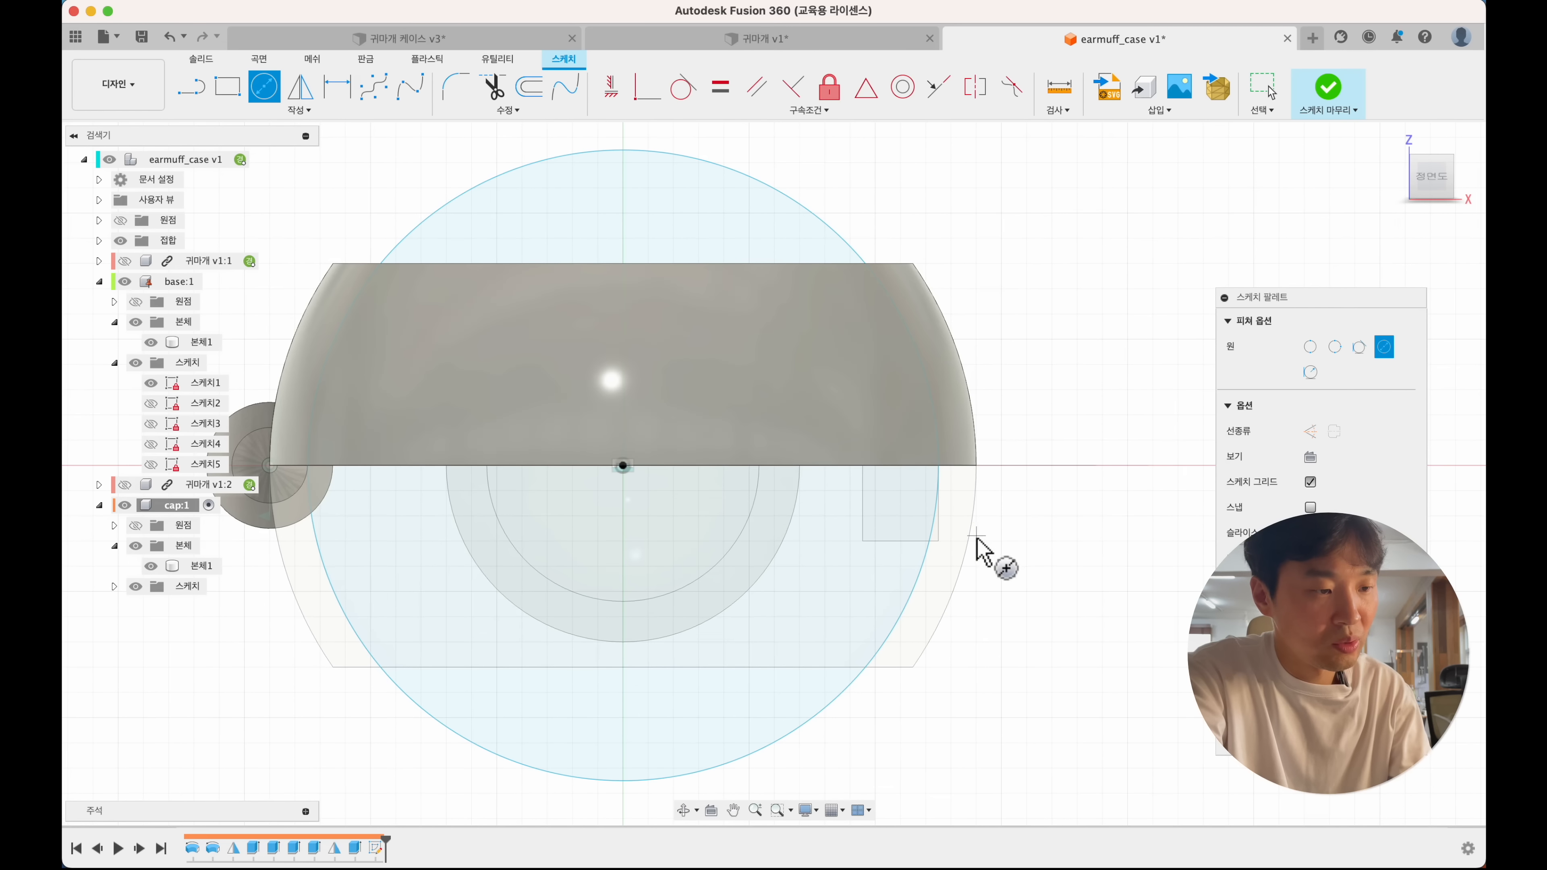
- Dimension the circle's diameter as 25 mm
{"action": "key", "text": "d"}
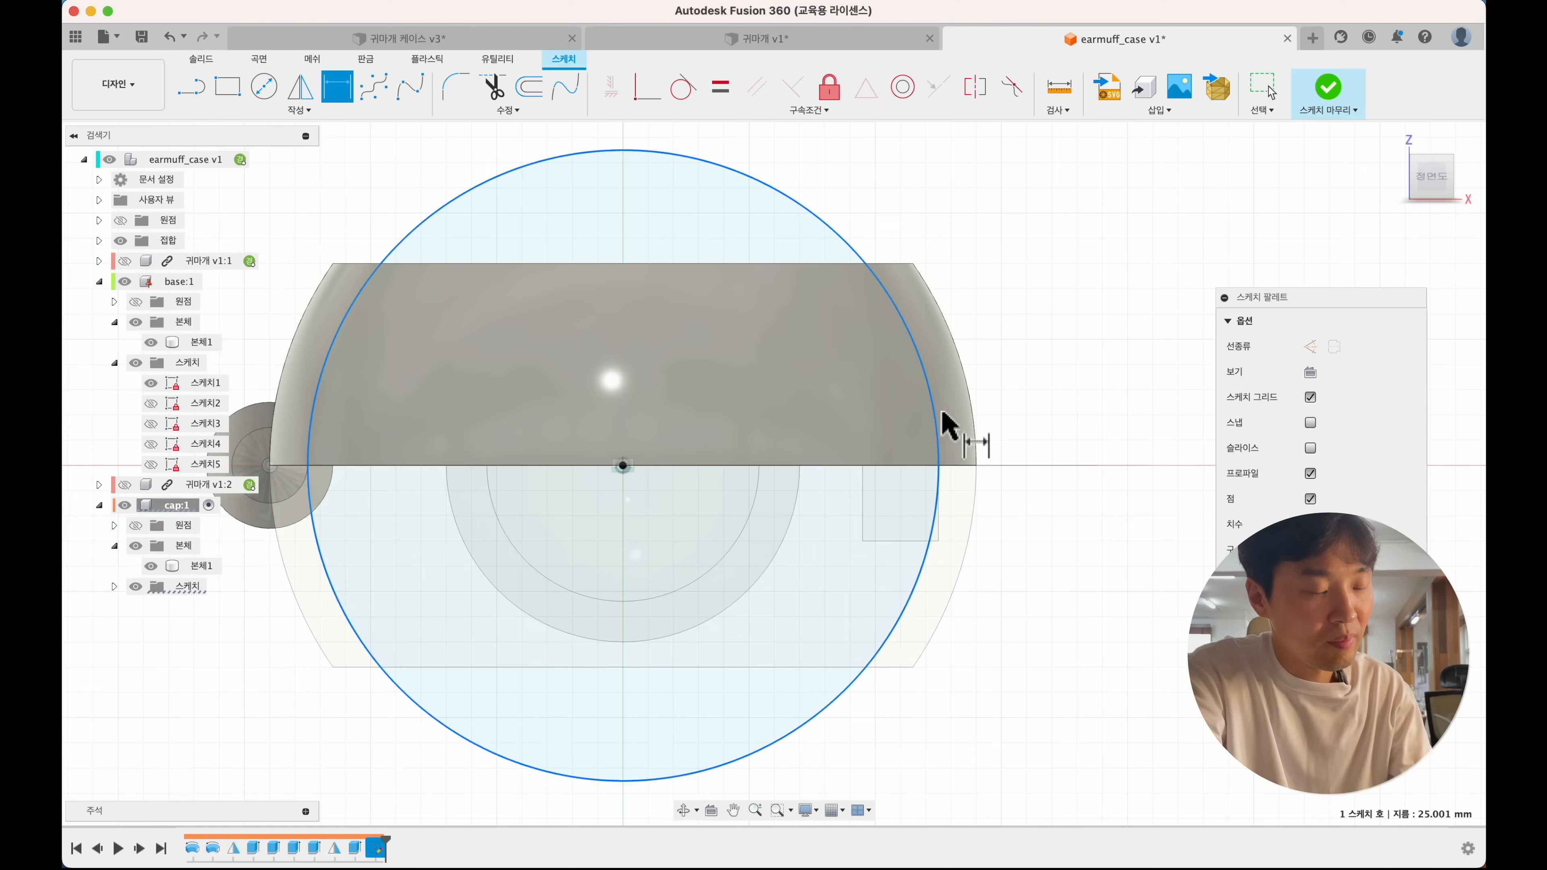
{"action": "left_click", "coordinate": [944, 425]}
{"action": "left_click", "coordinate": [1036, 372]}
{"action": "type", "text": "25"}
{"action": "key", "text": "Return"}
{"action": "key", "text": "Escape"}
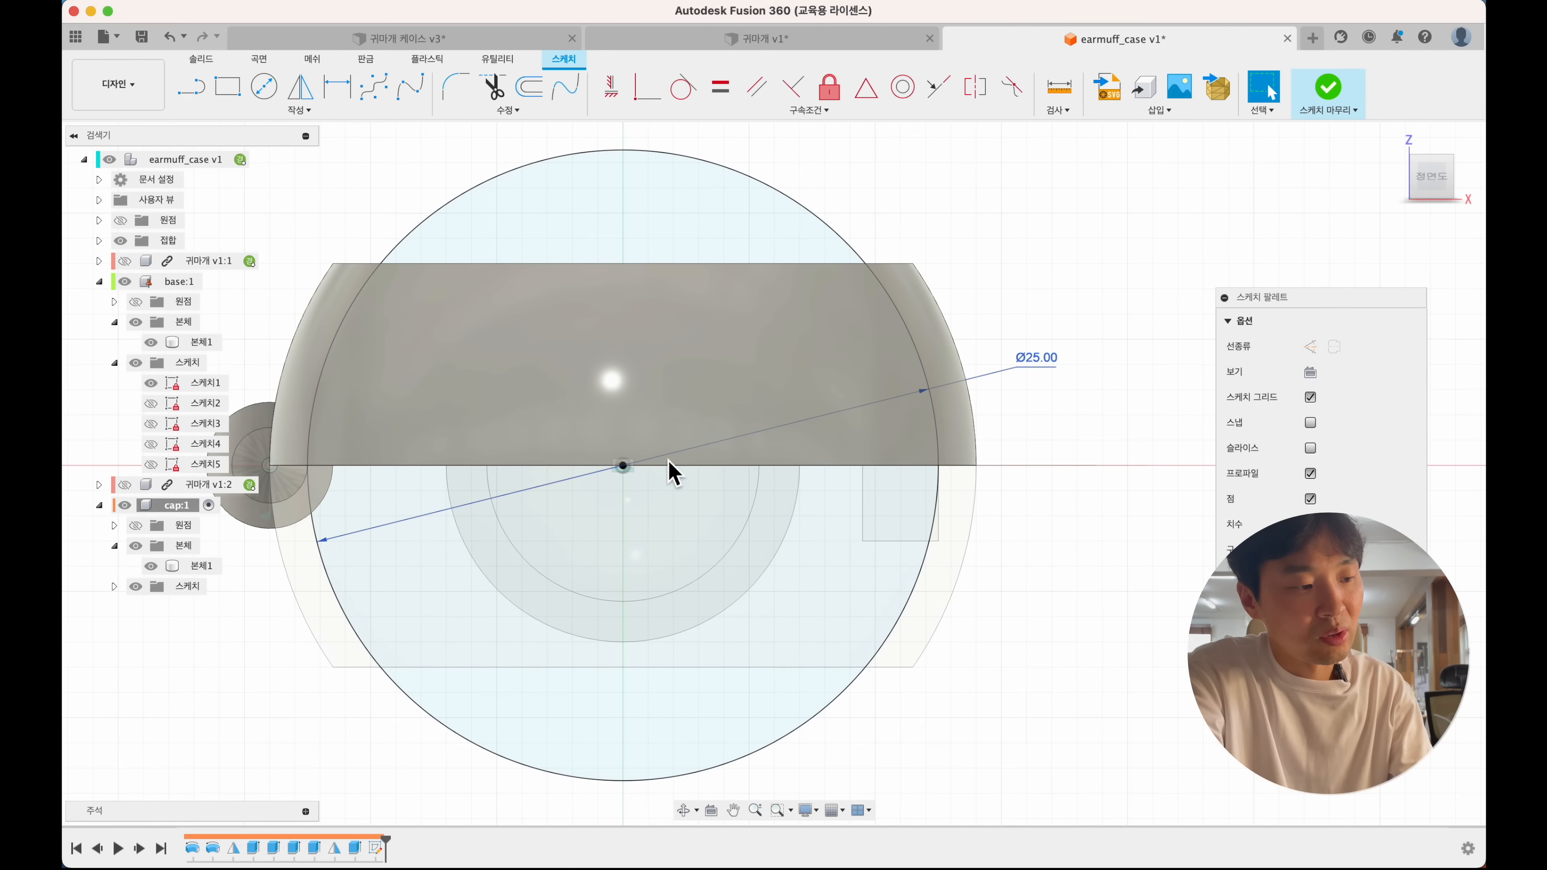
- Draw a second circle centred on the origin near the pocket's inner side and dimension its diameter as 19 mm
{"action": "key", "text": "c"}
{"action": "left_click", "coordinate": [622, 467]}
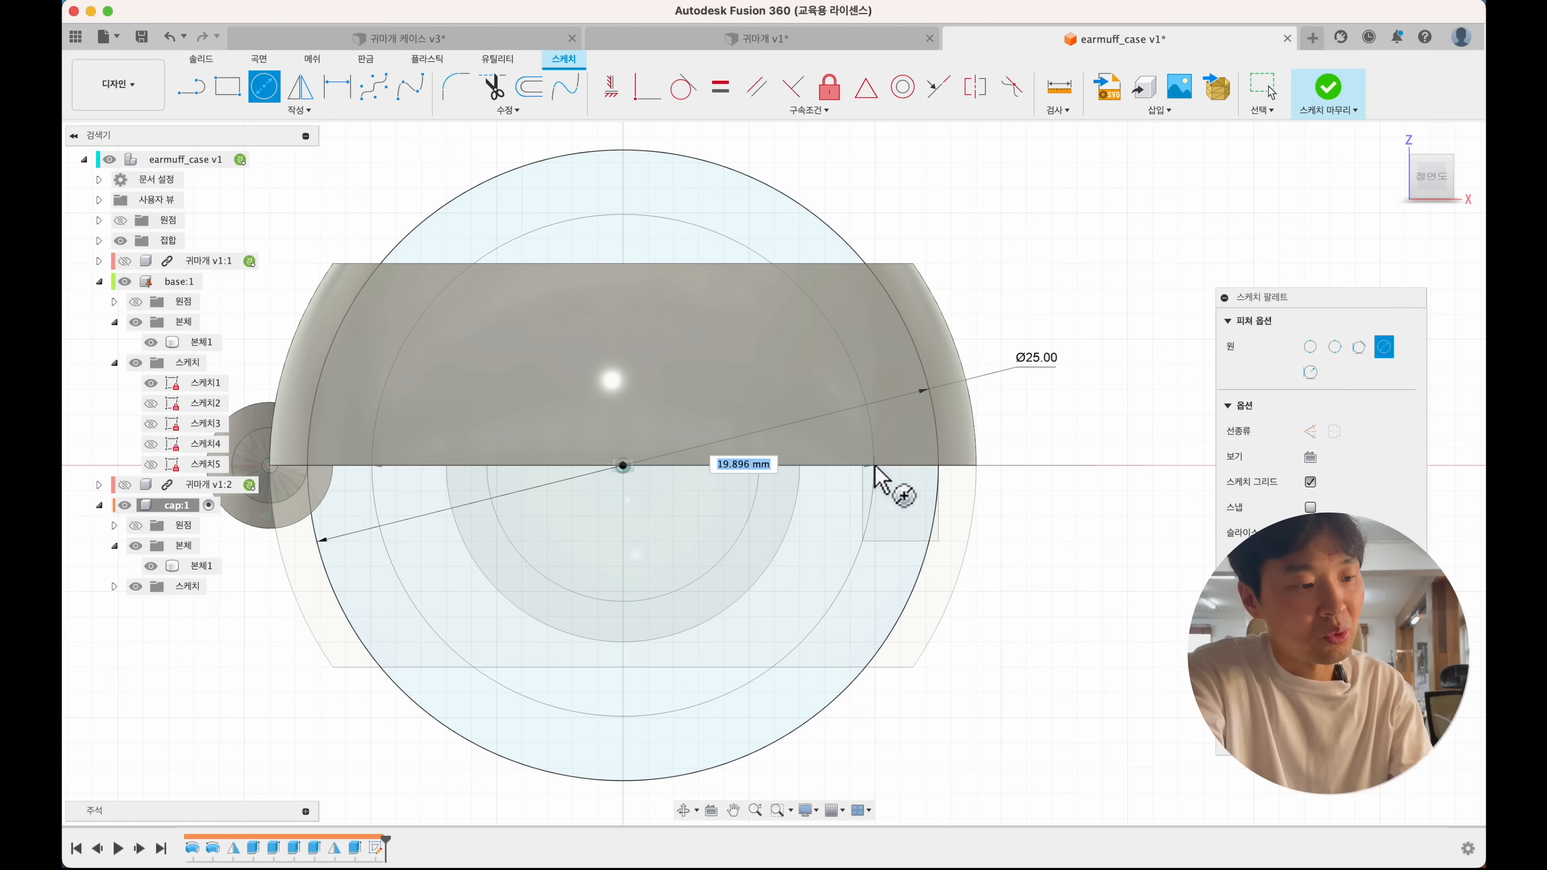
{"action": "left_click", "coordinate": [877, 483]}
{"action": "key", "text": "d"}
{"action": "left_click", "coordinate": [874, 506]}
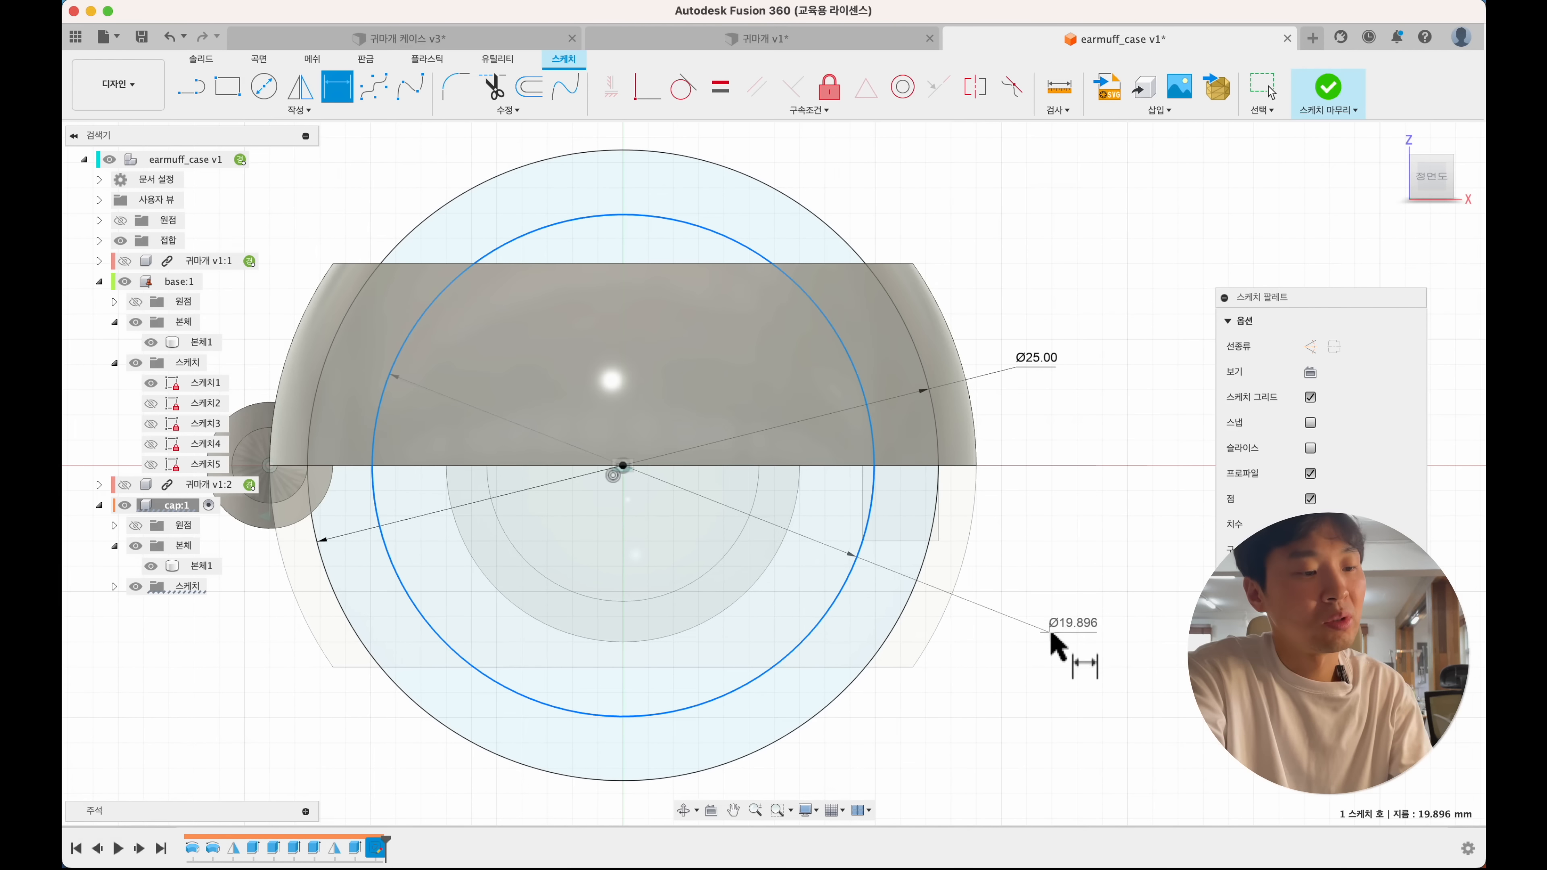
{"action": "left_click", "coordinate": [1059, 636]}
{"action": "type", "text": "19"}
{"action": "key", "text": "Return"}
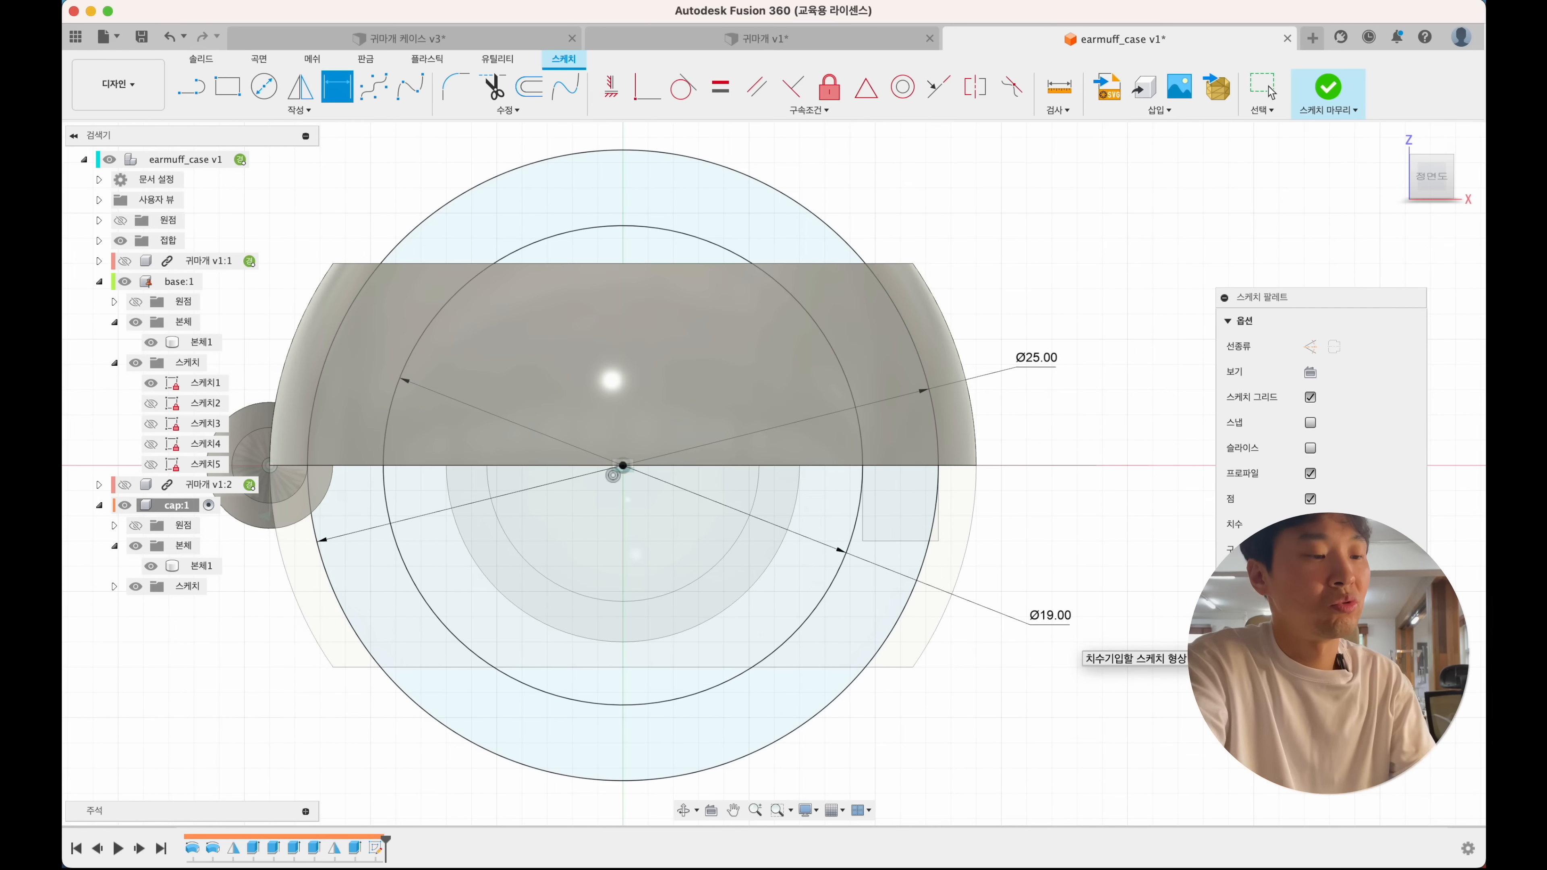
- Set the inner concentric circle's diameter to 20 mm
{"action": "double_click", "coordinate": [1042, 617]}
{"action": "type", "text": "20"}
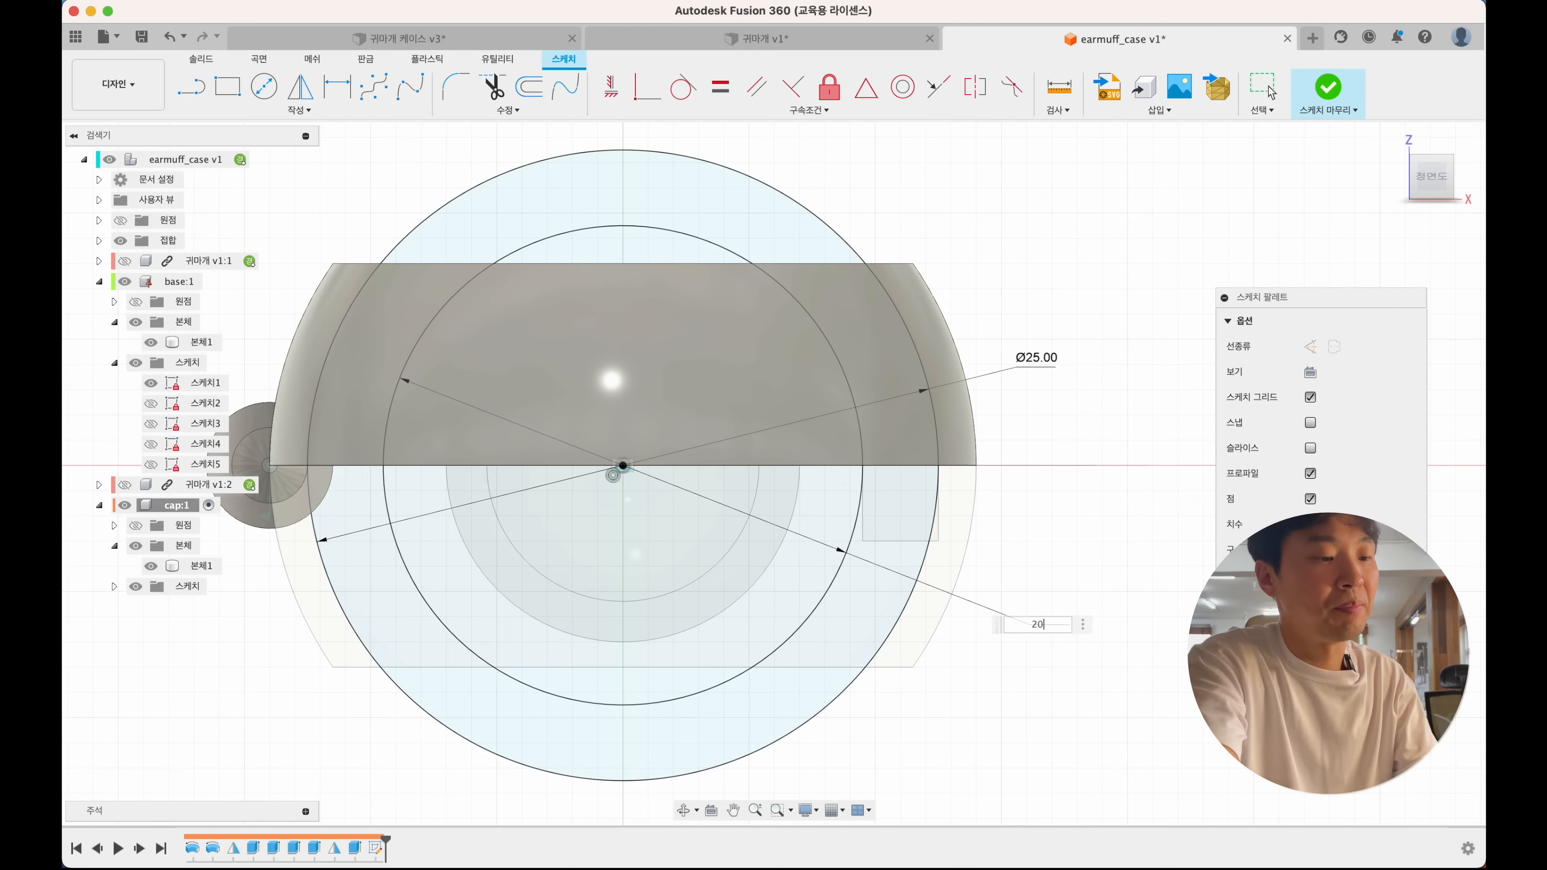
{"action": "key", "text": "Return"}
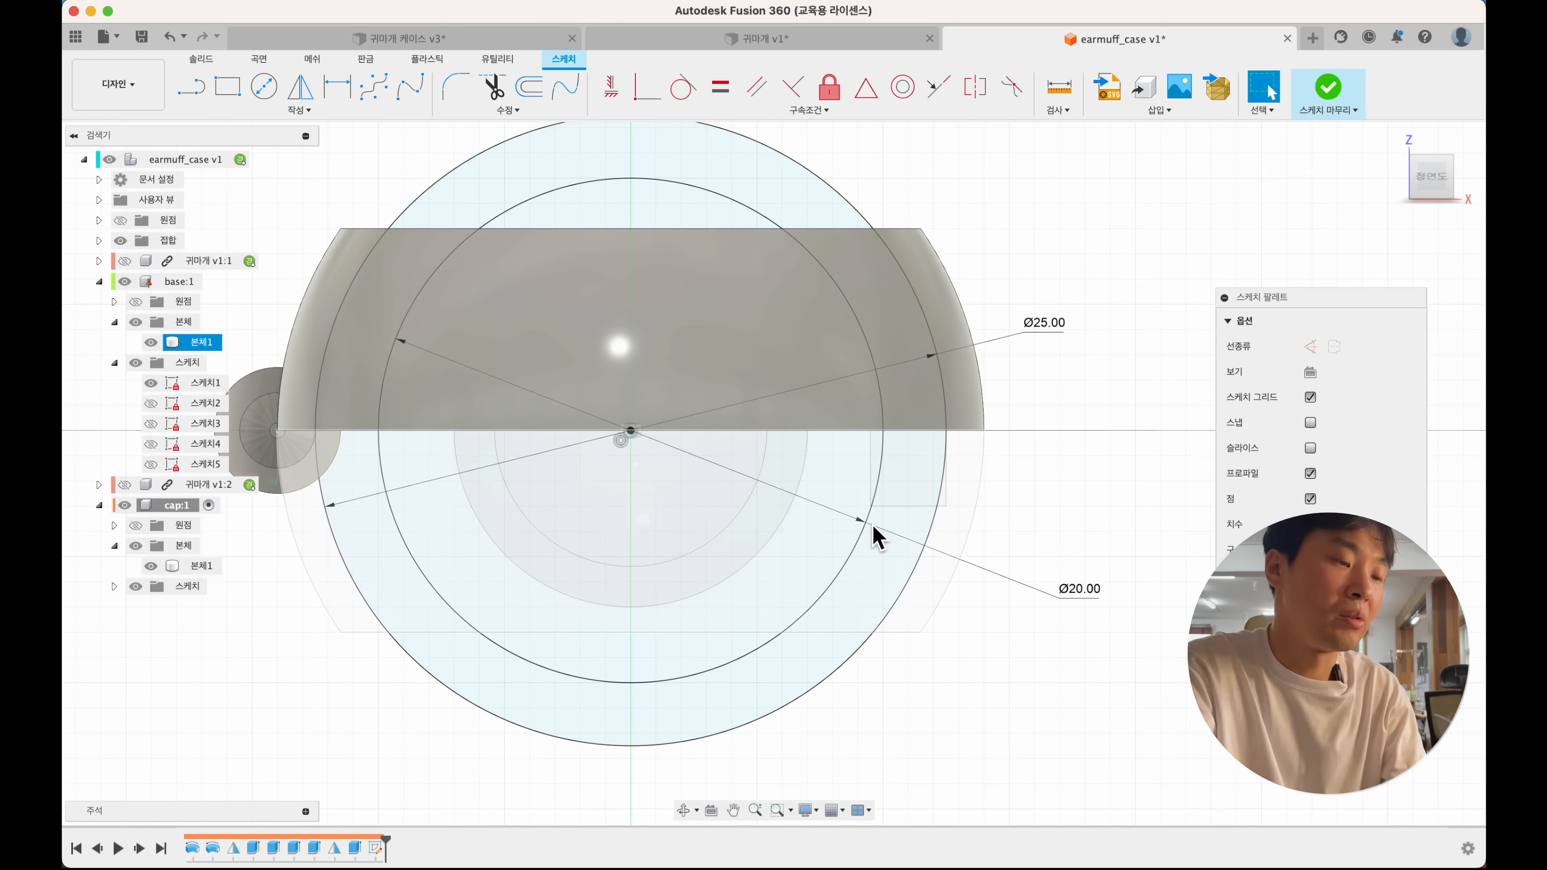
- Draw a small circle about 1.4 mm in diameter inside the pocket's outline
{"action": "scroll", "coordinate": [901, 505], "scroll_direction": "up", "scroll_amount": 3}
{"action": "key", "text": "c"}
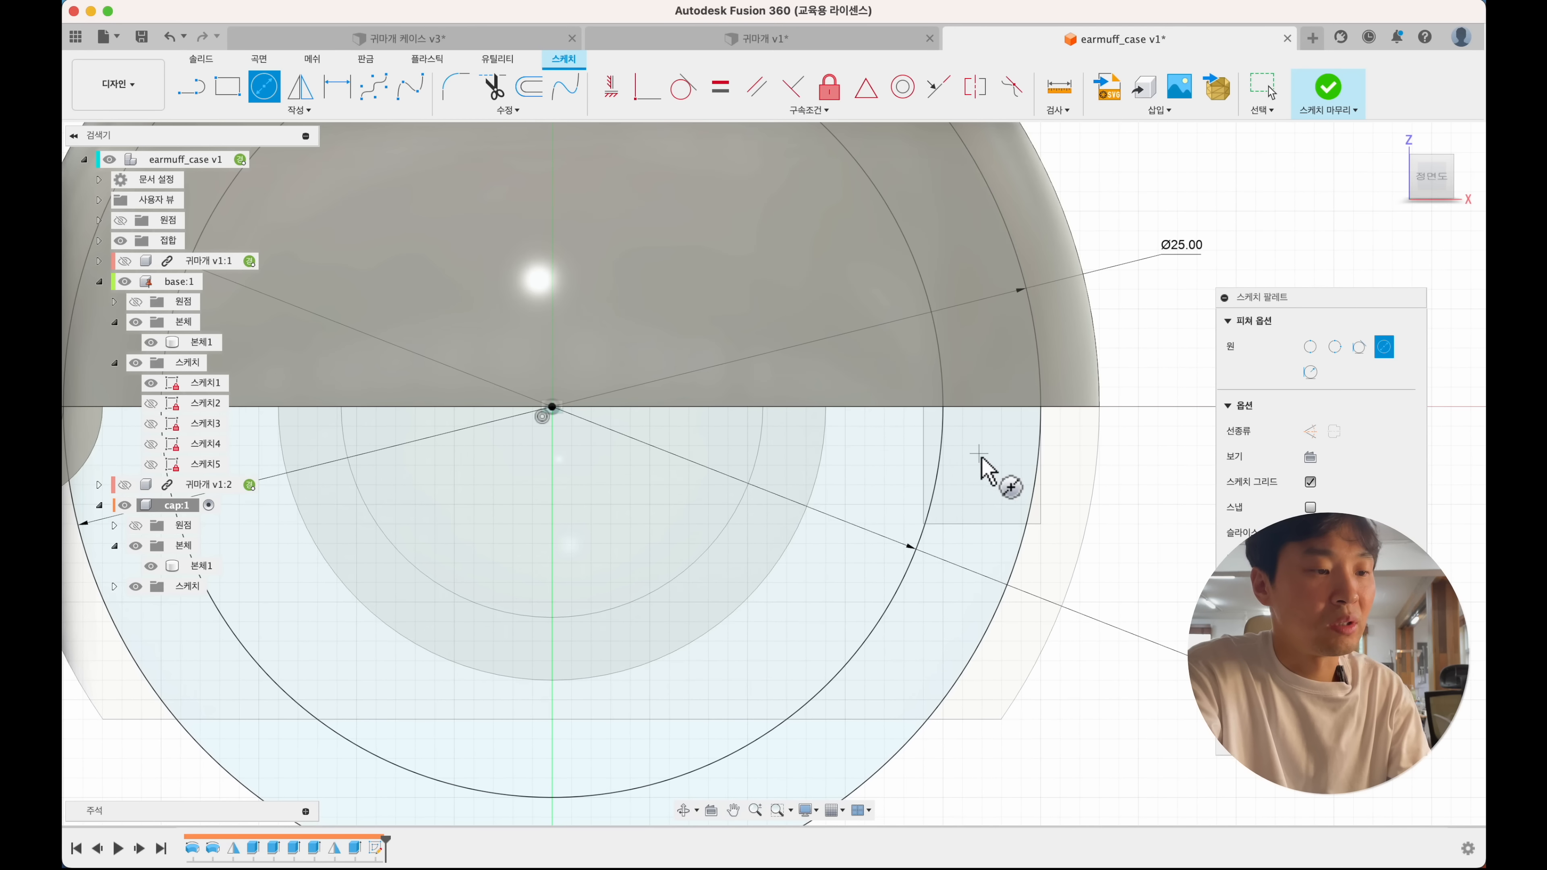
{"action": "left_click", "coordinate": [977, 461]}
{"action": "left_click", "coordinate": [999, 476]}
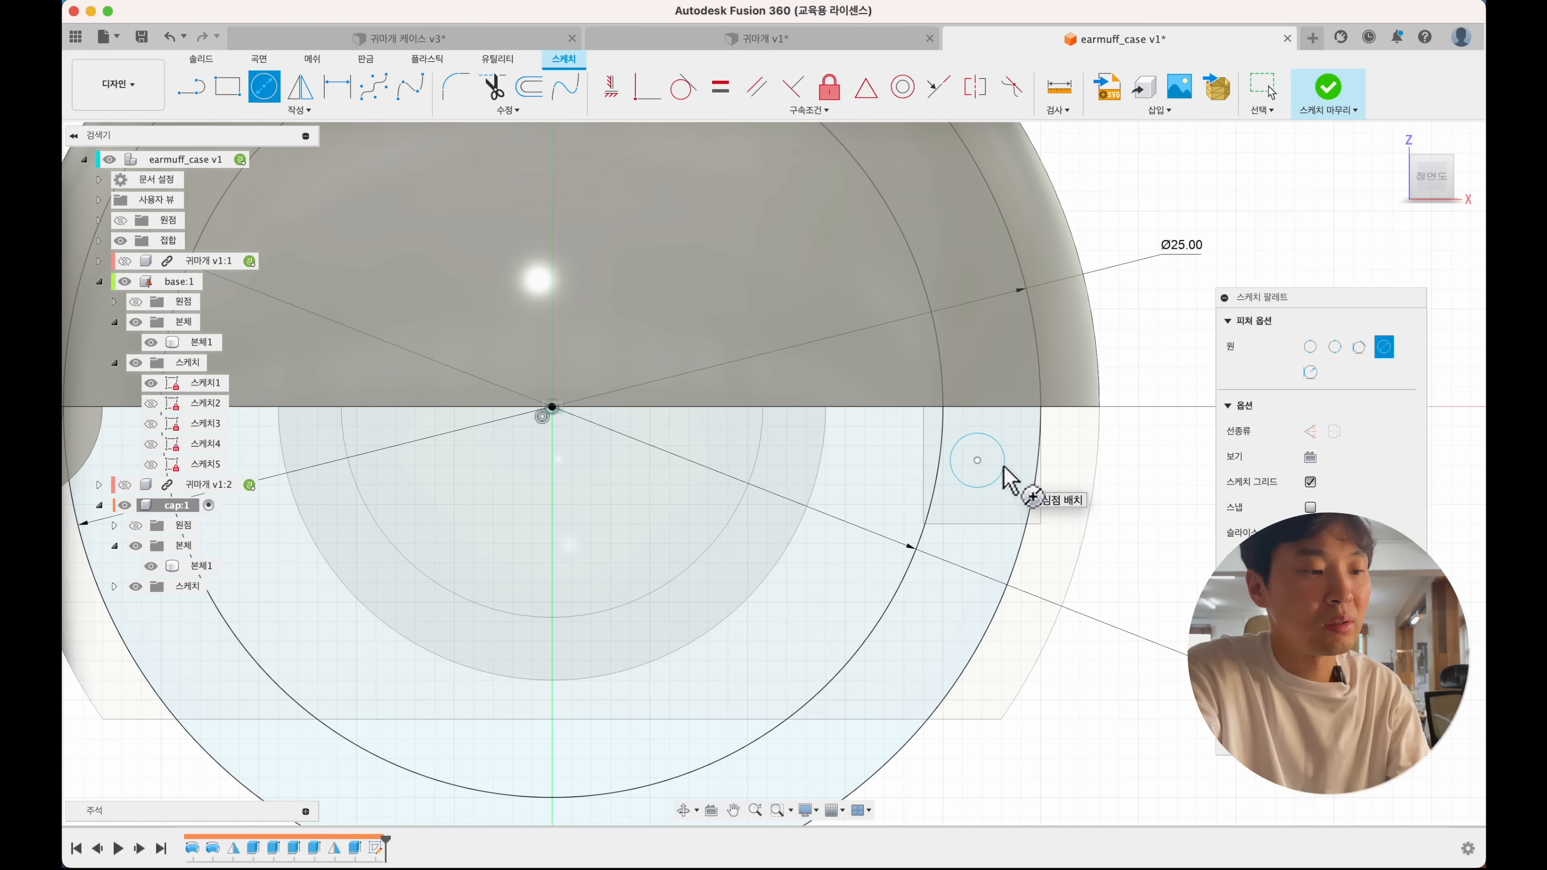
- Delete the inner concentric circle passing near the pocket's inner side
{"action": "key", "text": "Escape"}
{"action": "left_click", "coordinate": [932, 496]}
{"action": "key", "text": "Delete"}
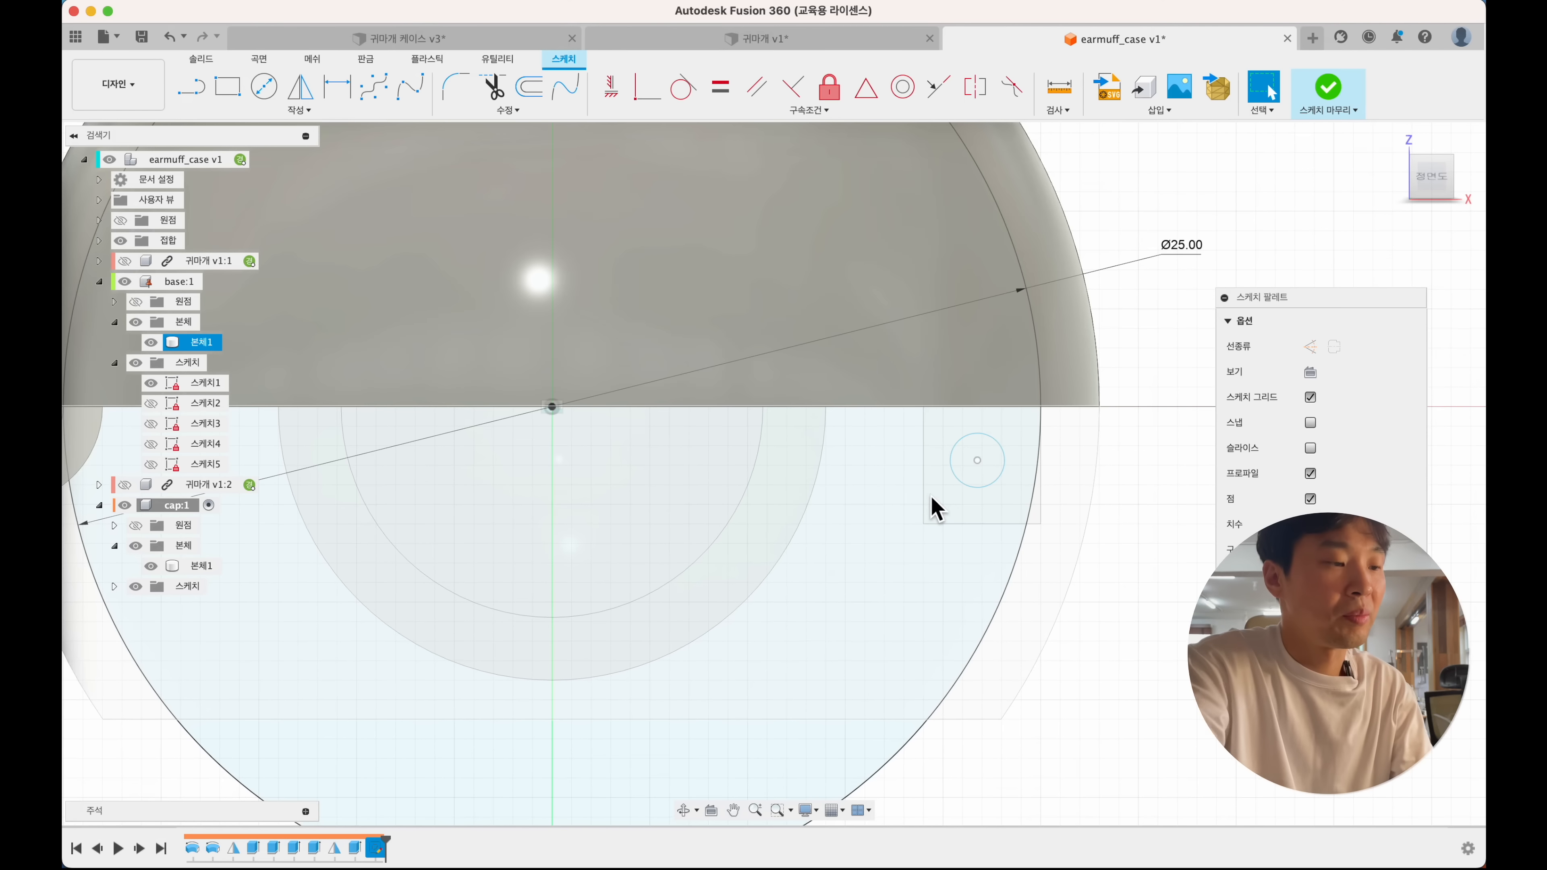
- Draw a rectangle about 2.9 by 3.1 mm over the pocket's outline, starting on the parting line at the 25 mm circle
{"action": "scroll", "coordinate": [932, 494], "scroll_direction": "down", "scroll_amount": 3}
{"action": "left_click", "coordinate": [228, 86]}
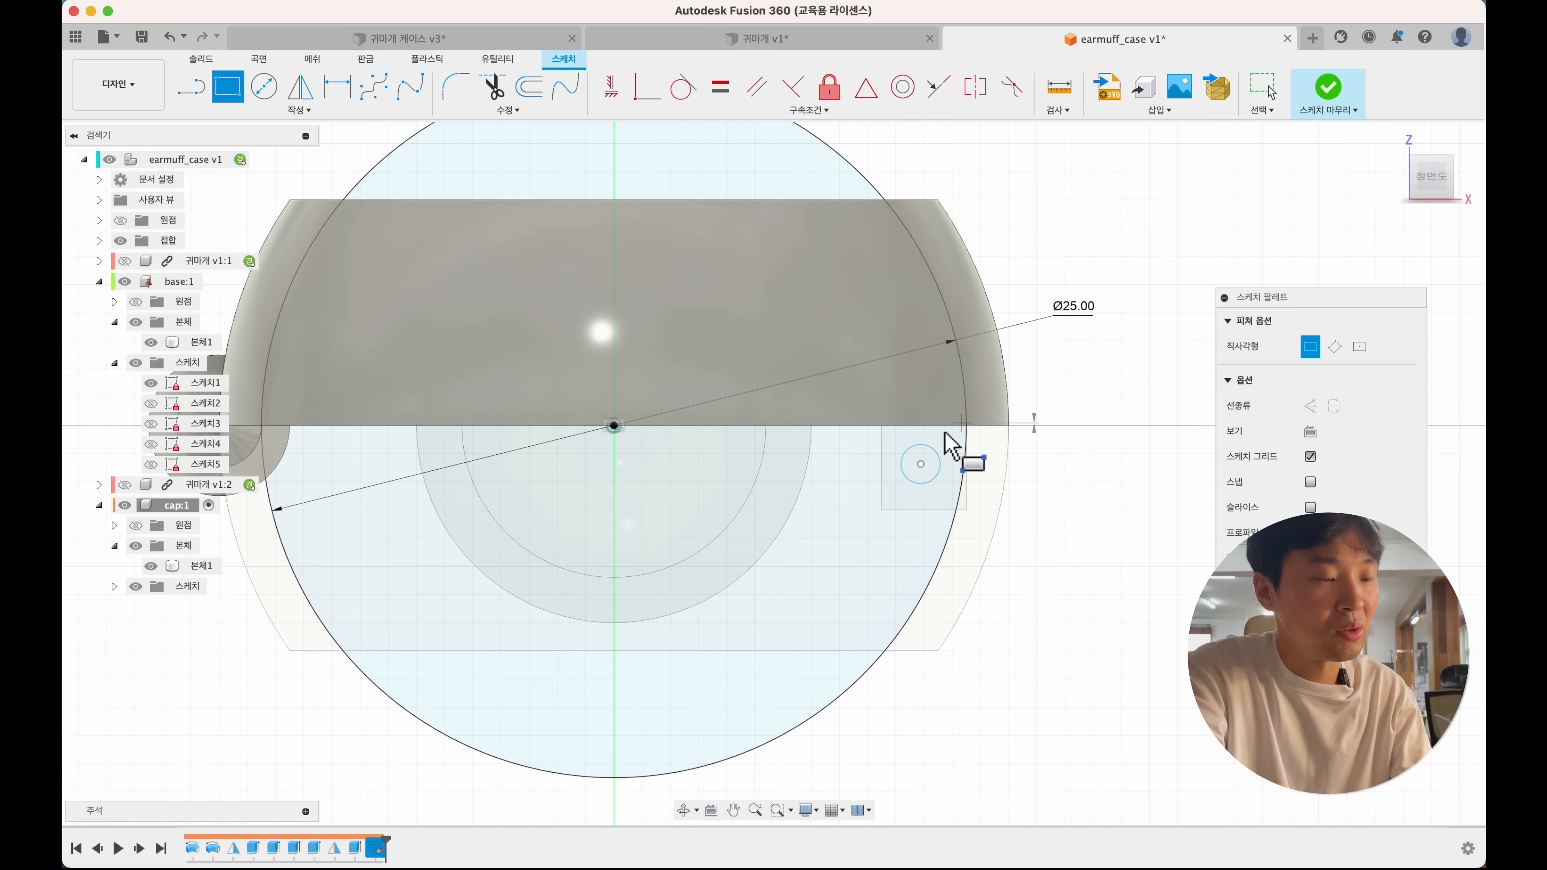
{"action": "left_click", "coordinate": [966, 424]}
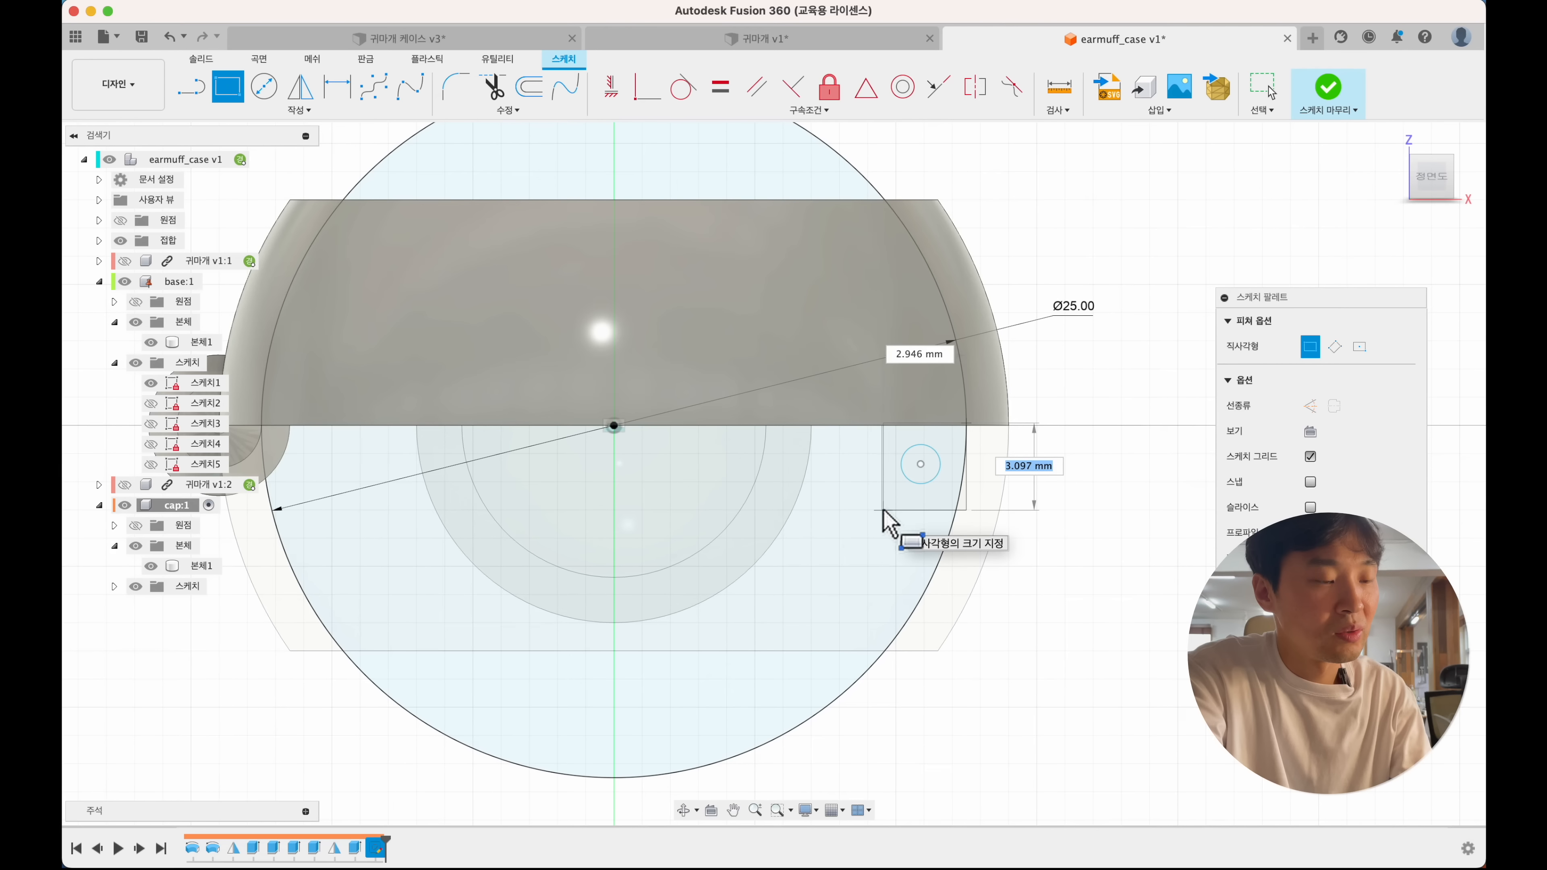
{"action": "left_click", "coordinate": [889, 521]}
- Dimension the rectangle's height and width as 3 mm each
{"action": "scroll", "coordinate": [891, 525], "scroll_direction": "up", "scroll_amount": 2}
{"action": "key", "text": "d"}
{"action": "left_click", "coordinate": [937, 489]}
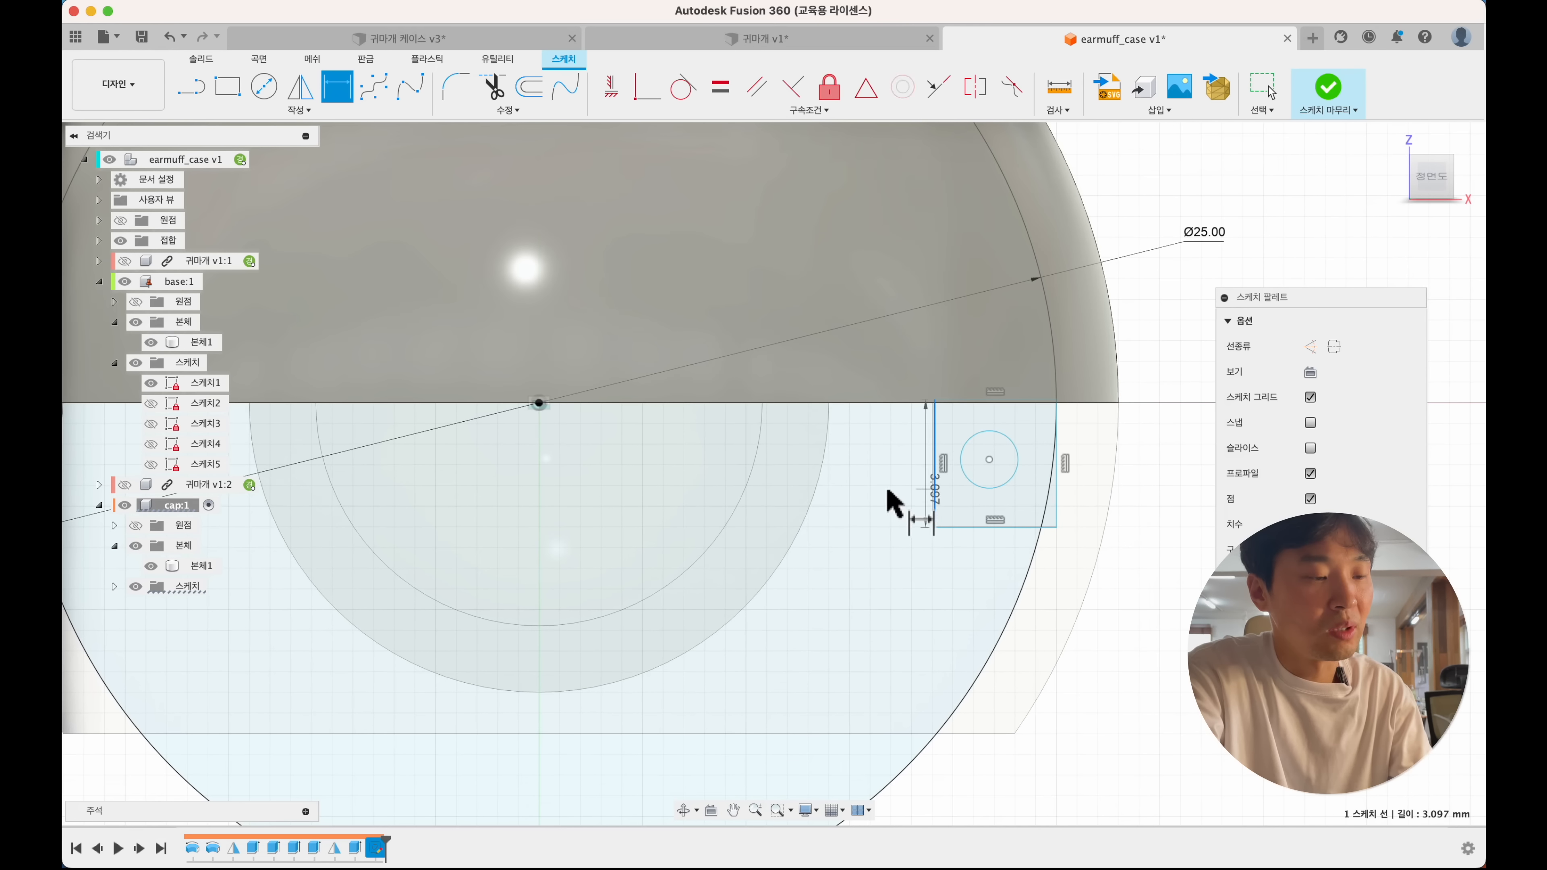
{"action": "left_click", "coordinate": [890, 491]}
{"action": "type", "text": "3.0968222788"}
{"action": "key", "text": "Return"}
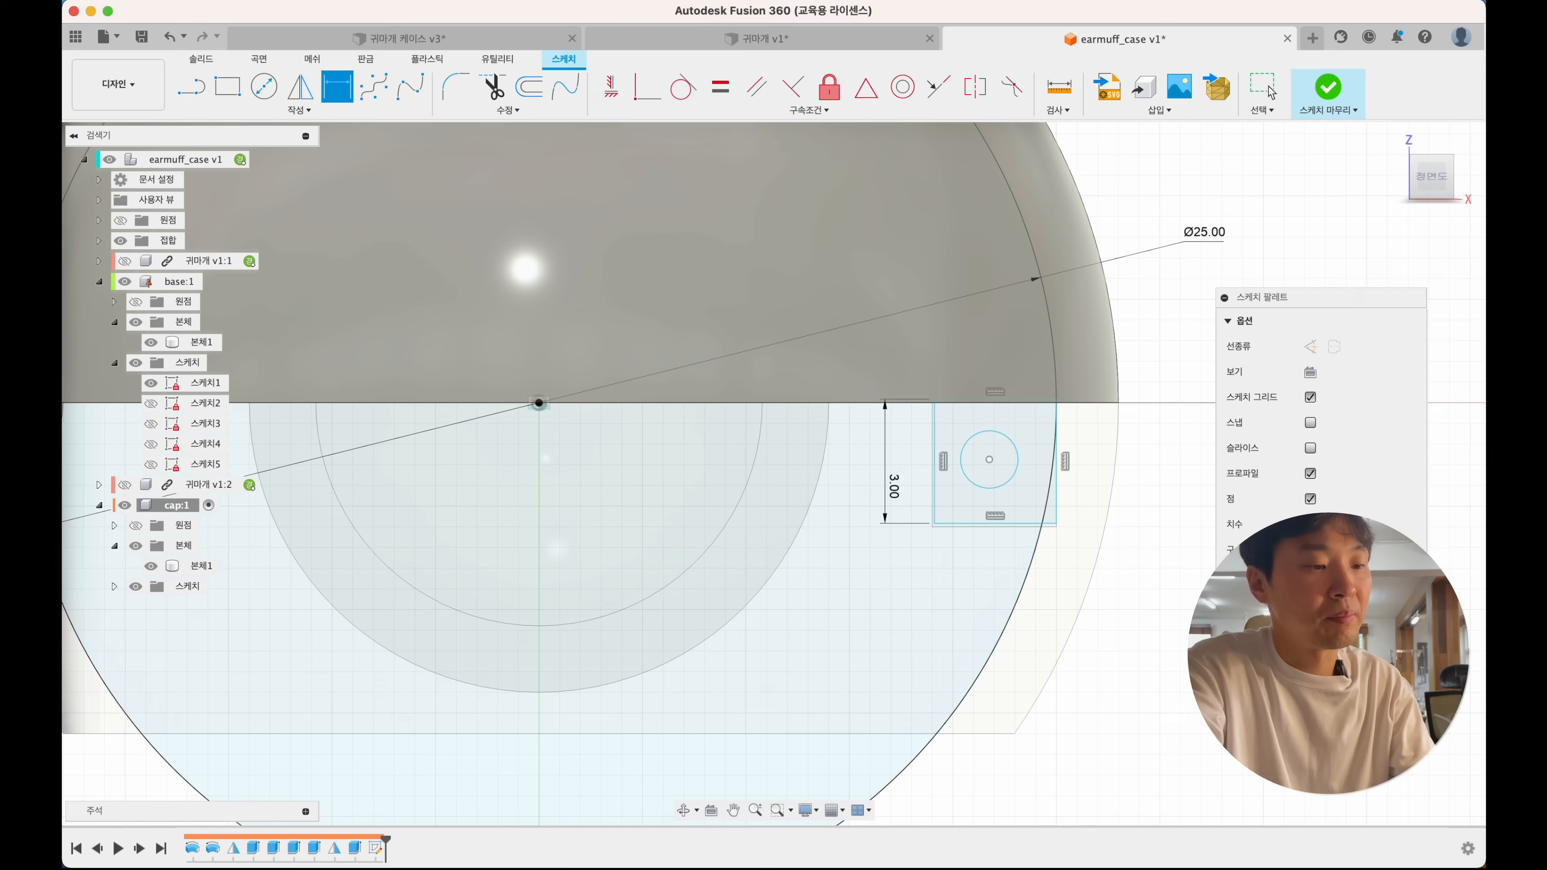
{"action": "left_click", "coordinate": [1020, 527]}
{"action": "left_click", "coordinate": [1008, 557]}
{"action": "type", "text": "3"}
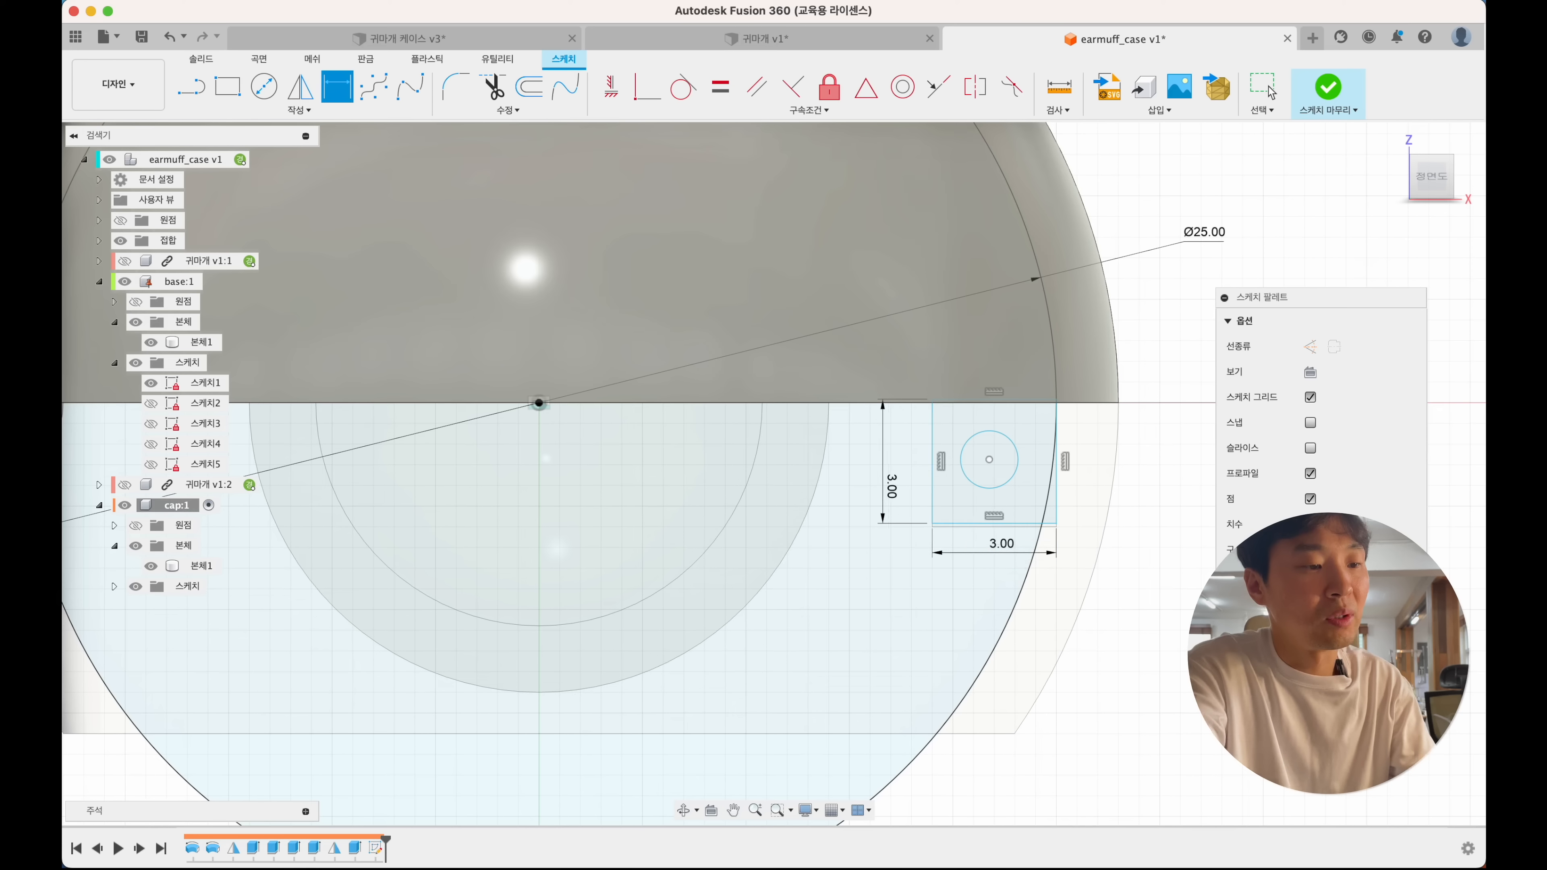
{"action": "key", "text": "Return"}
- Move the rectangle slightly below the parting line and constrain its upper inner corner horizontally to the origin
{"action": "mouse_move", "coordinate": [991, 526]}
{"action": "left_mouse_down"}
{"action": "mouse_move", "coordinate": [991, 551]}
{"action": "mouse_move", "coordinate": [983, 539]}
{"action": "left_mouse_up"}
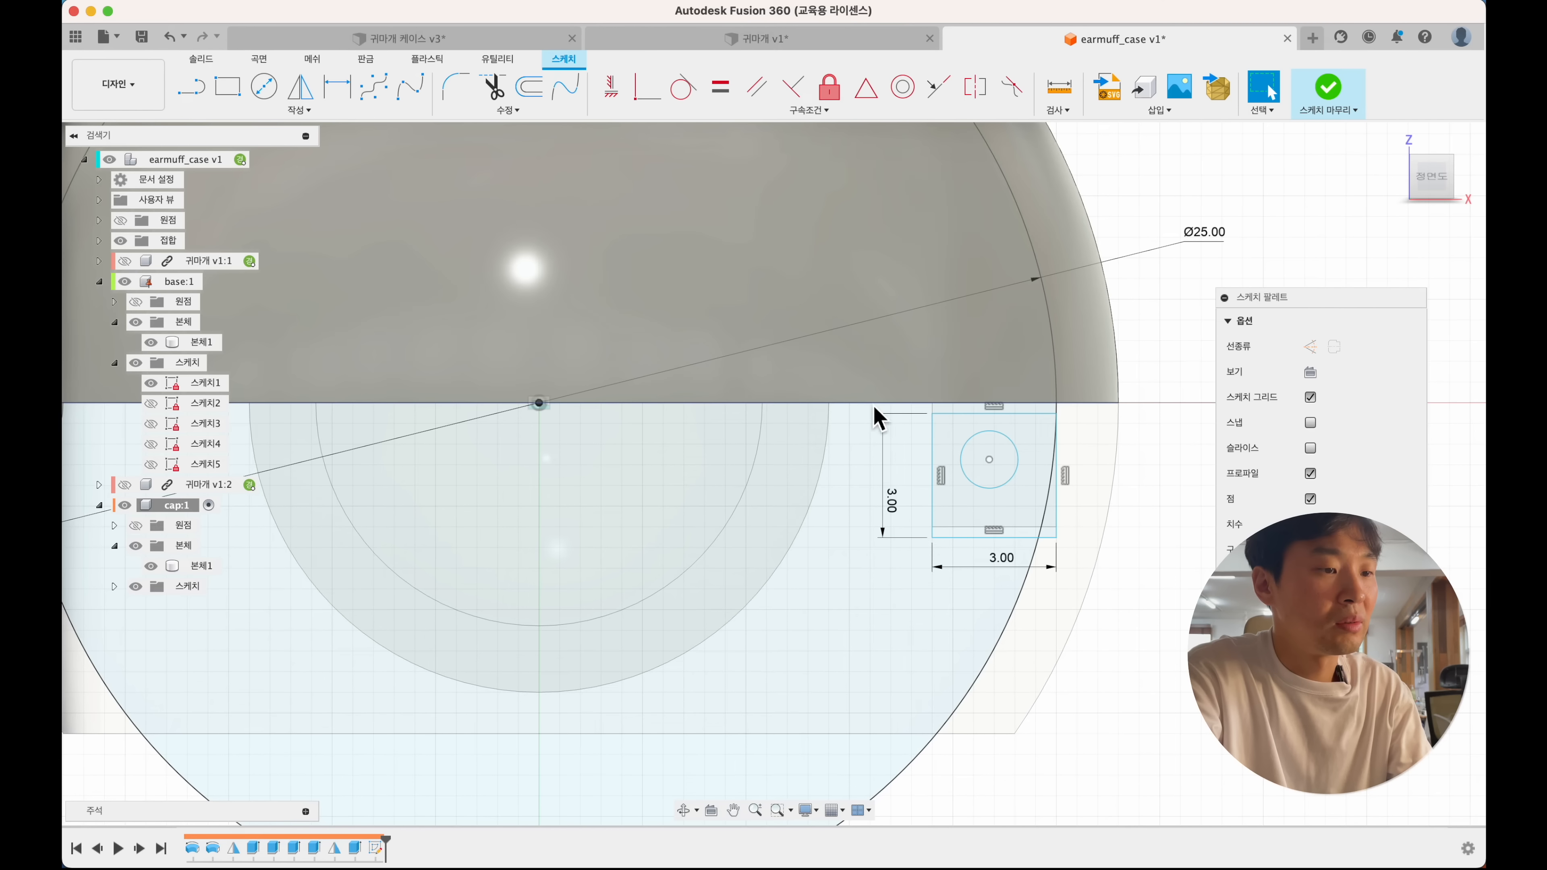
{"action": "left_click", "coordinate": [617, 86]}
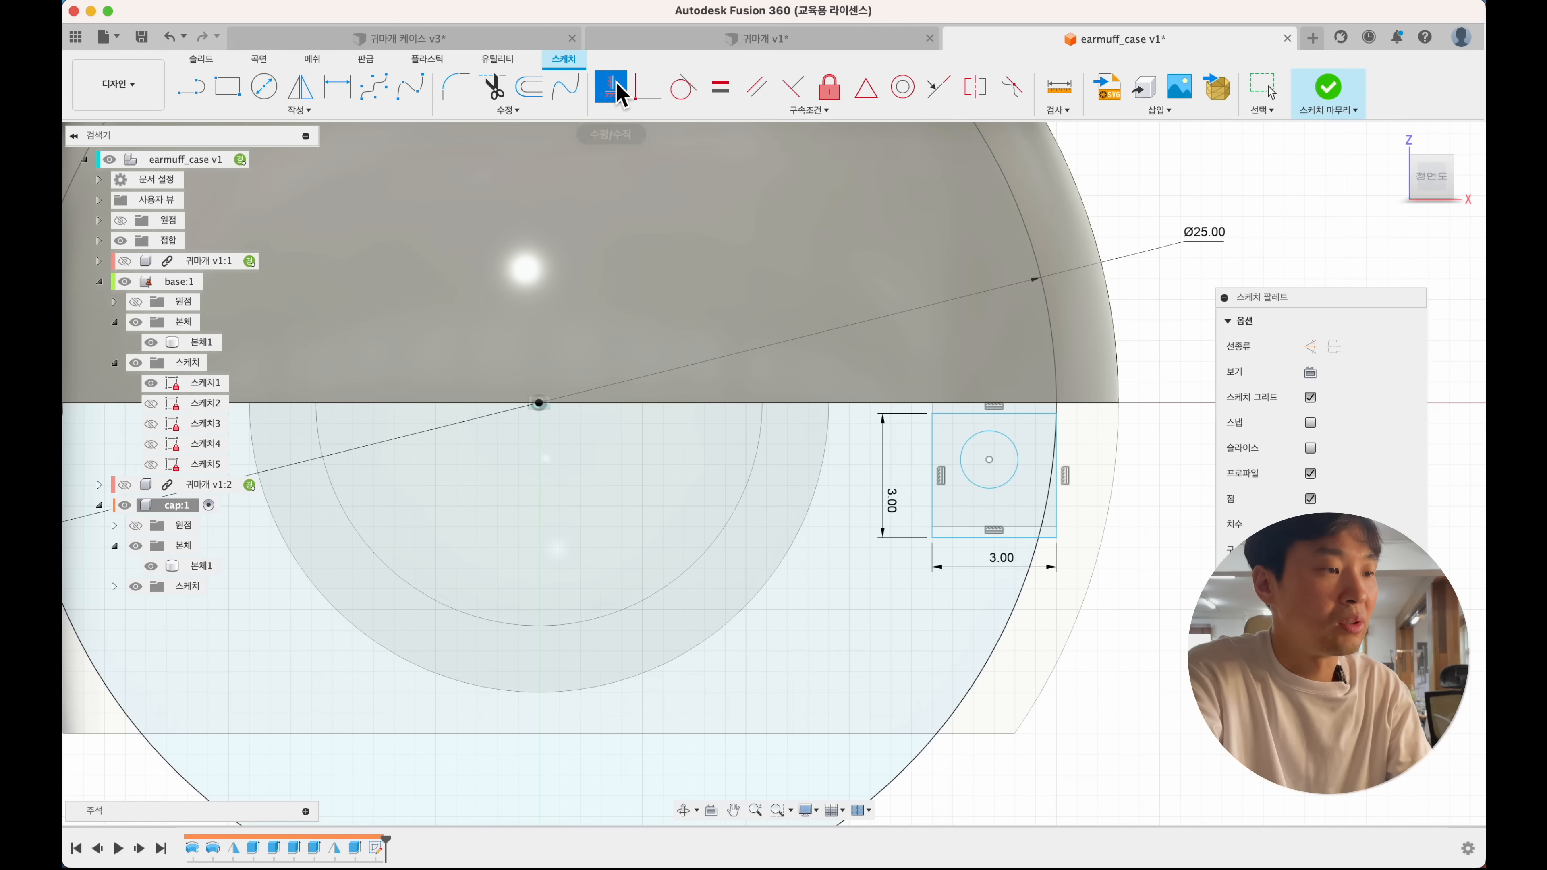
{"action": "left_click", "coordinate": [932, 414]}
{"action": "left_click", "coordinate": [536, 405]}
{"action": "key", "text": "Escape"}
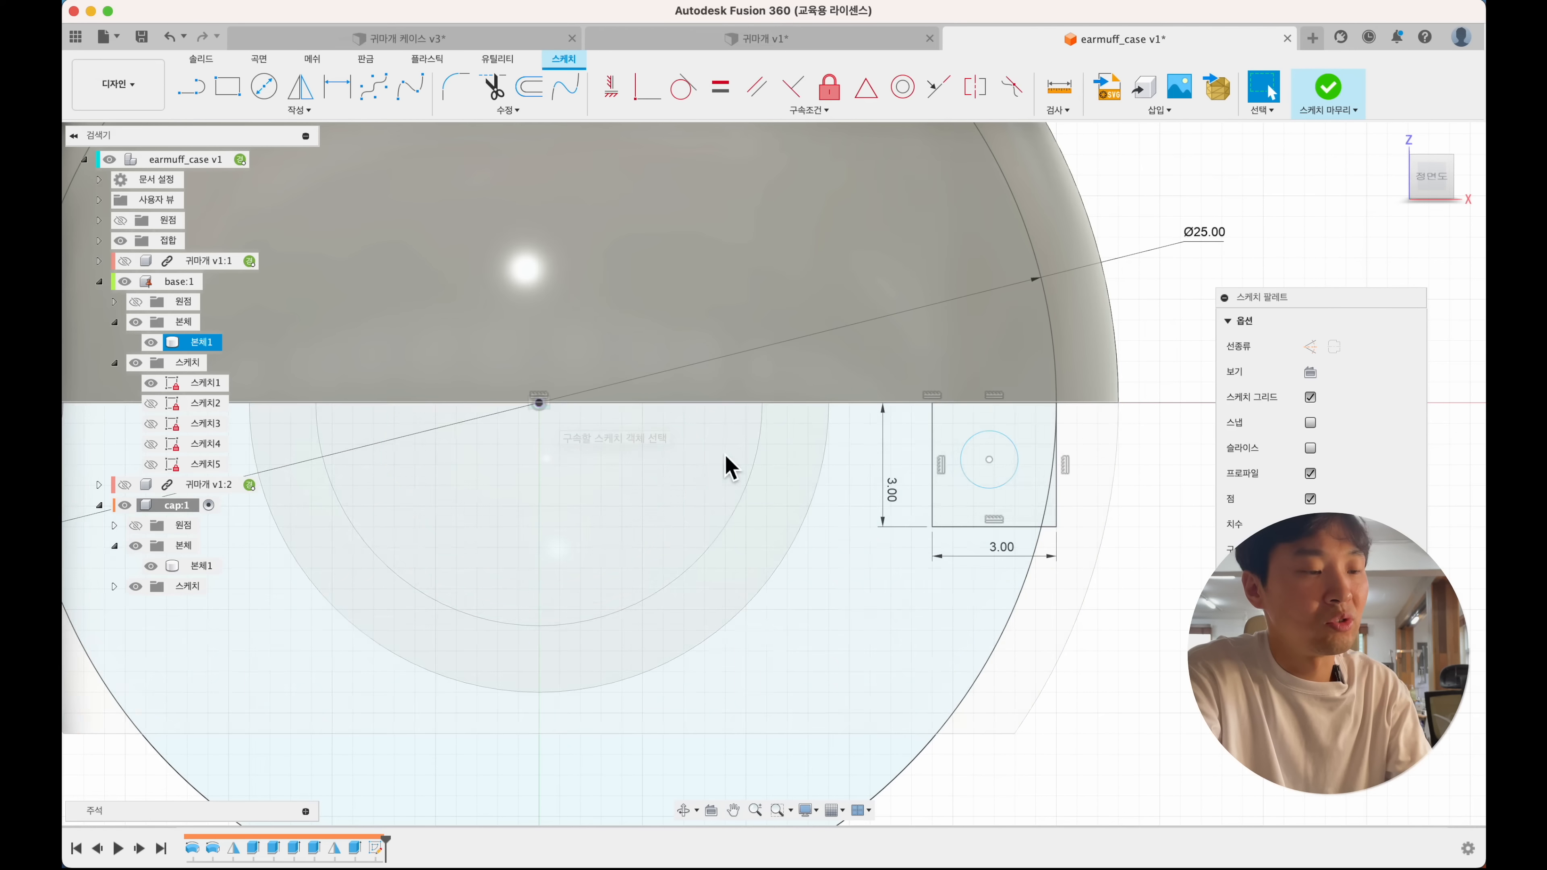
- Dimension the diameter of the small circle inside the rectangle as 2 mm
{"action": "scroll", "coordinate": [1031, 519], "scroll_direction": "right", "scroll_amount": 2}
{"action": "scroll", "coordinate": [1029, 525], "scroll_direction": "up", "scroll_amount": 3}
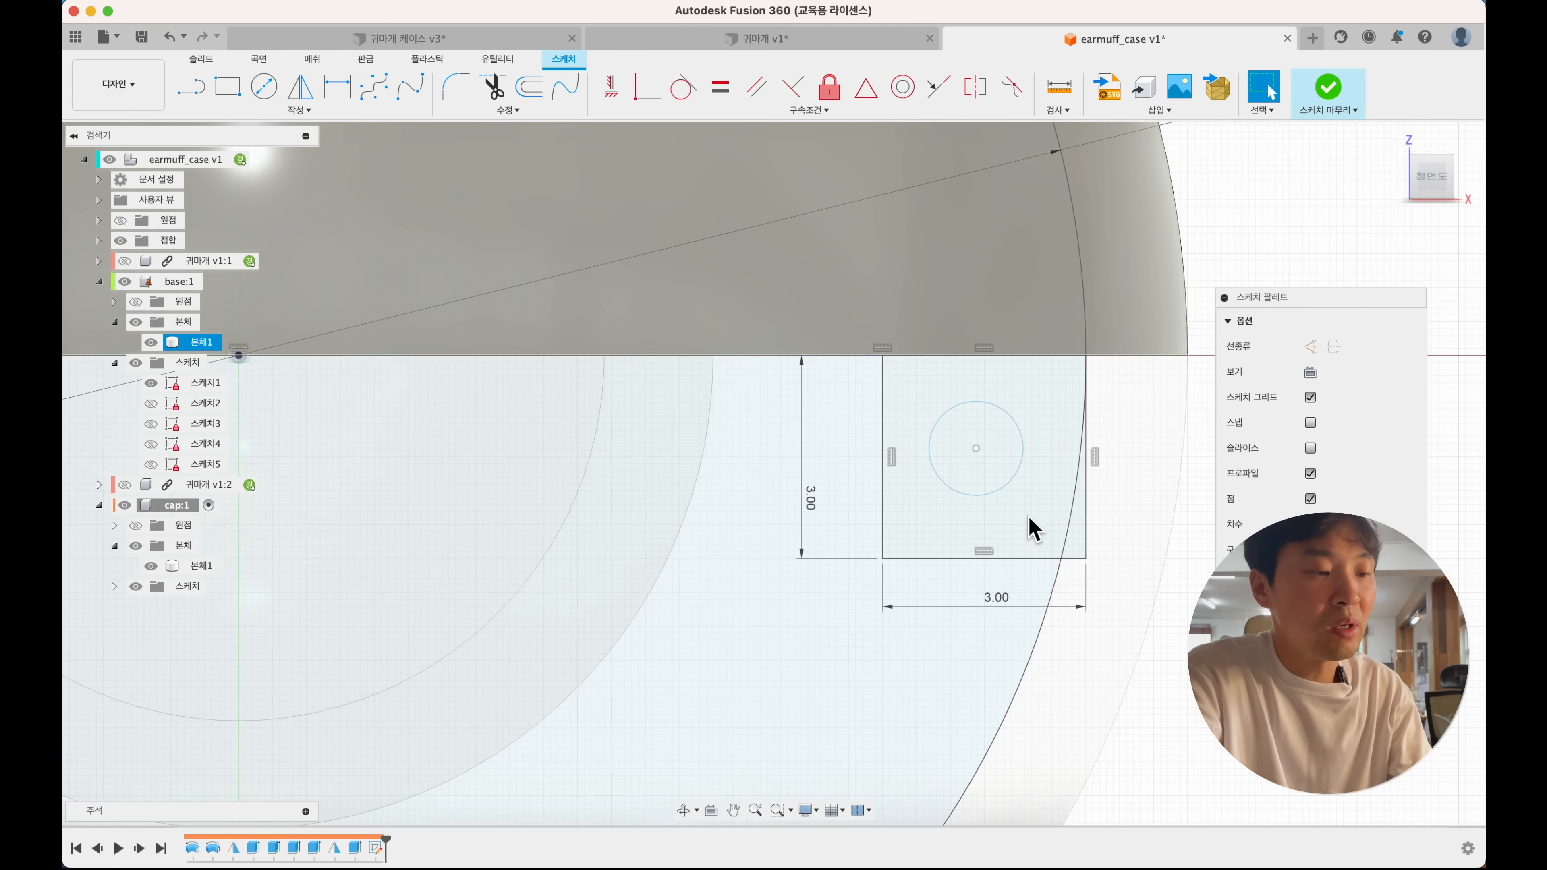
{"action": "key", "text": "d"}
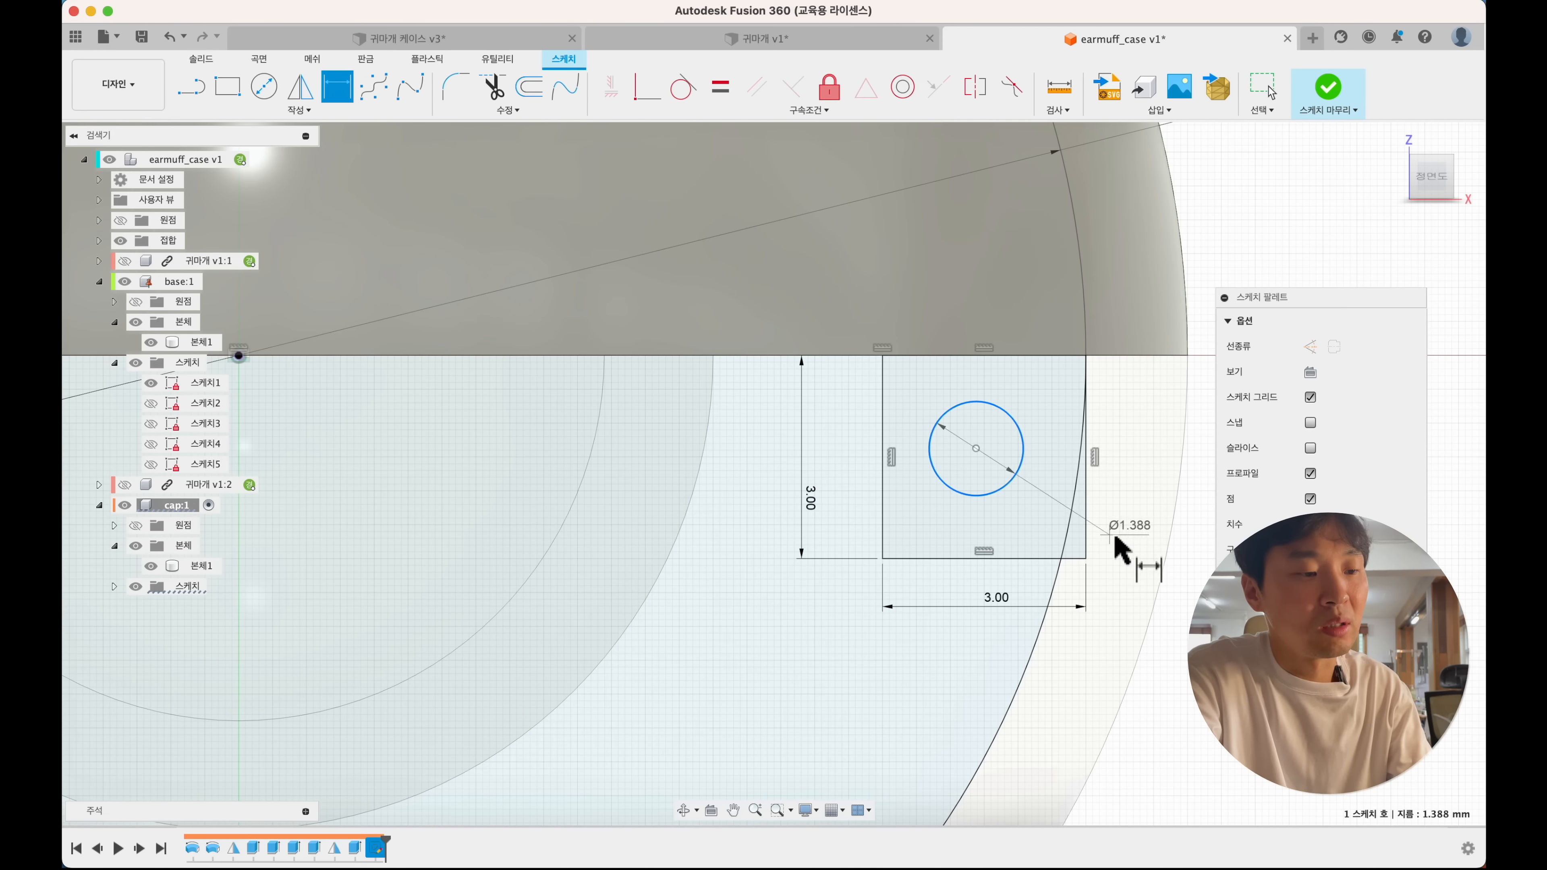
{"action": "left_click", "coordinate": [1128, 541]}
{"action": "type", "text": "2"}
{"action": "key", "text": "Return"}
{"action": "key", "text": "Escape"}
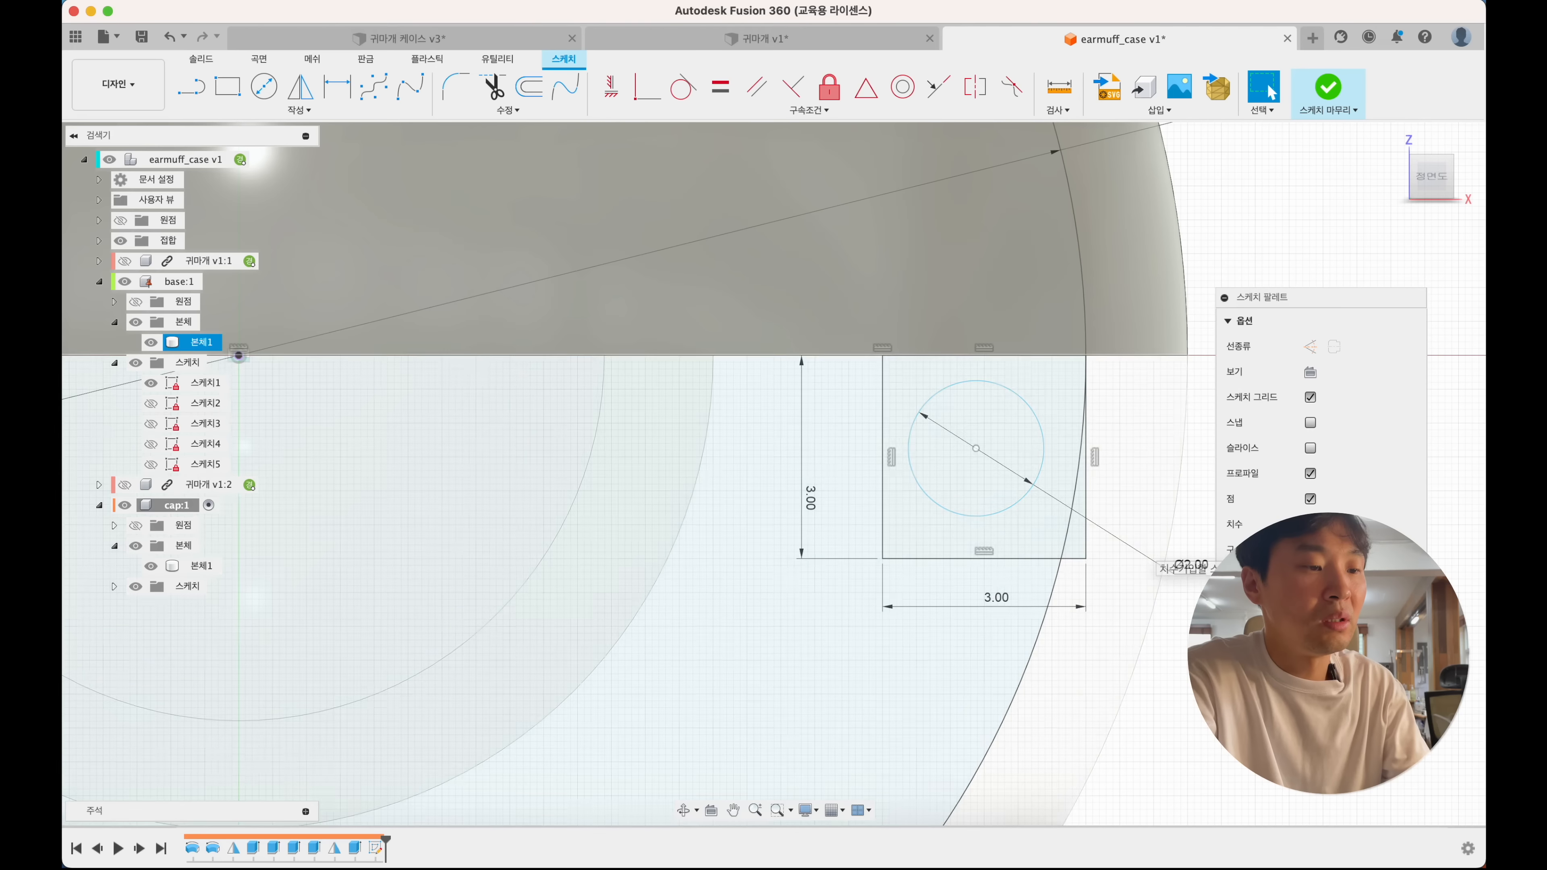
- Move the small circle toward the rectangle's centre and draw a line across the rectangle from its inner side's midpoint
{"action": "left_click_drag", "start_coordinate": [976, 448], "coordinate": [983, 451]}
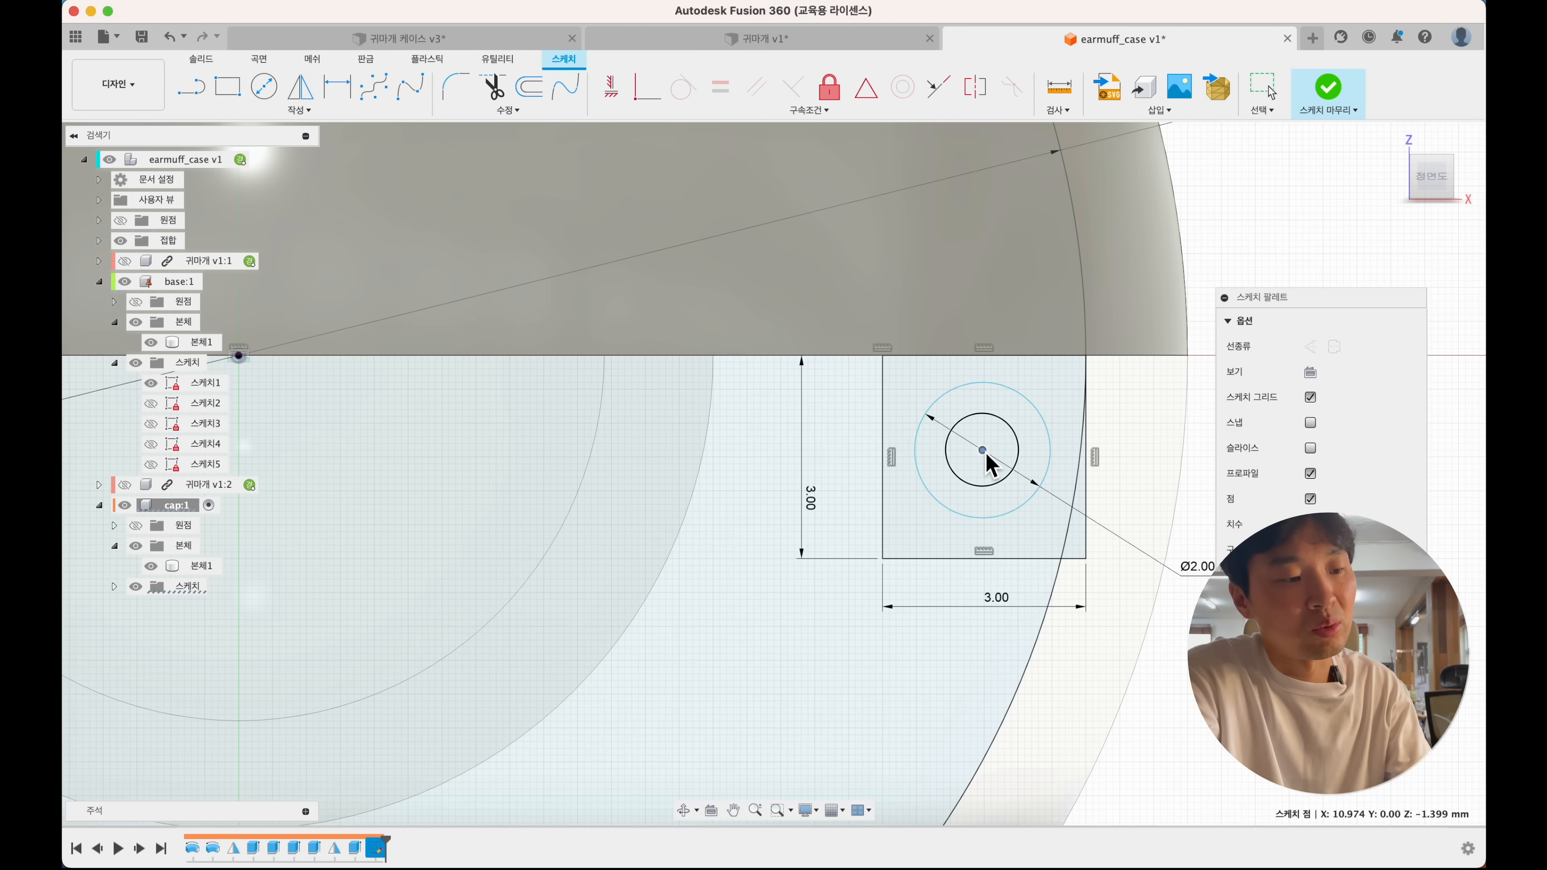
{"action": "key", "text": "d"}
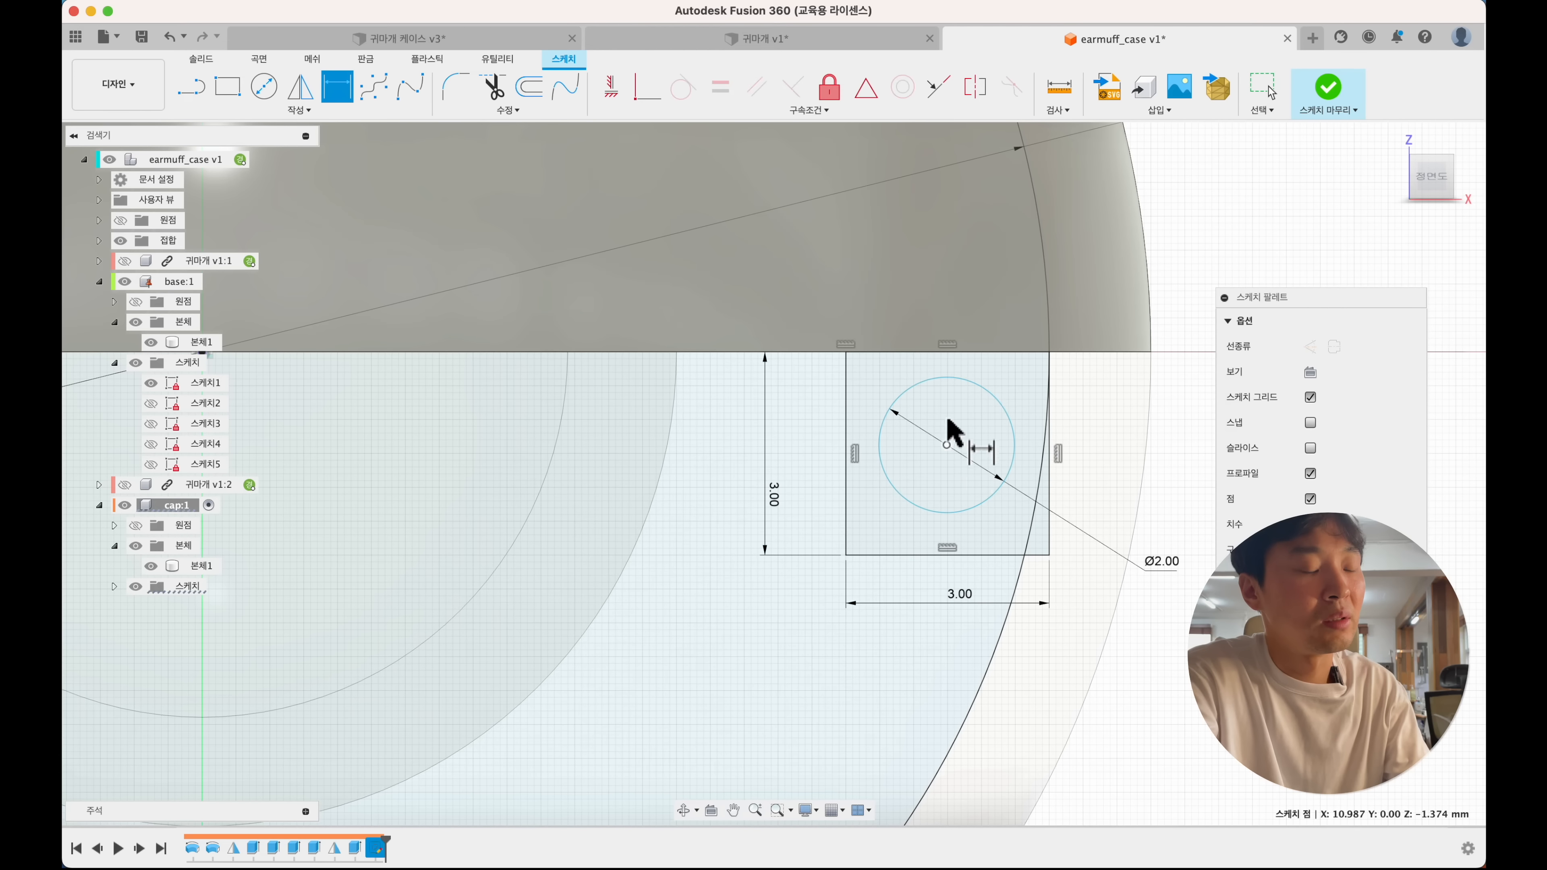
{"action": "left_click", "coordinate": [203, 90]}
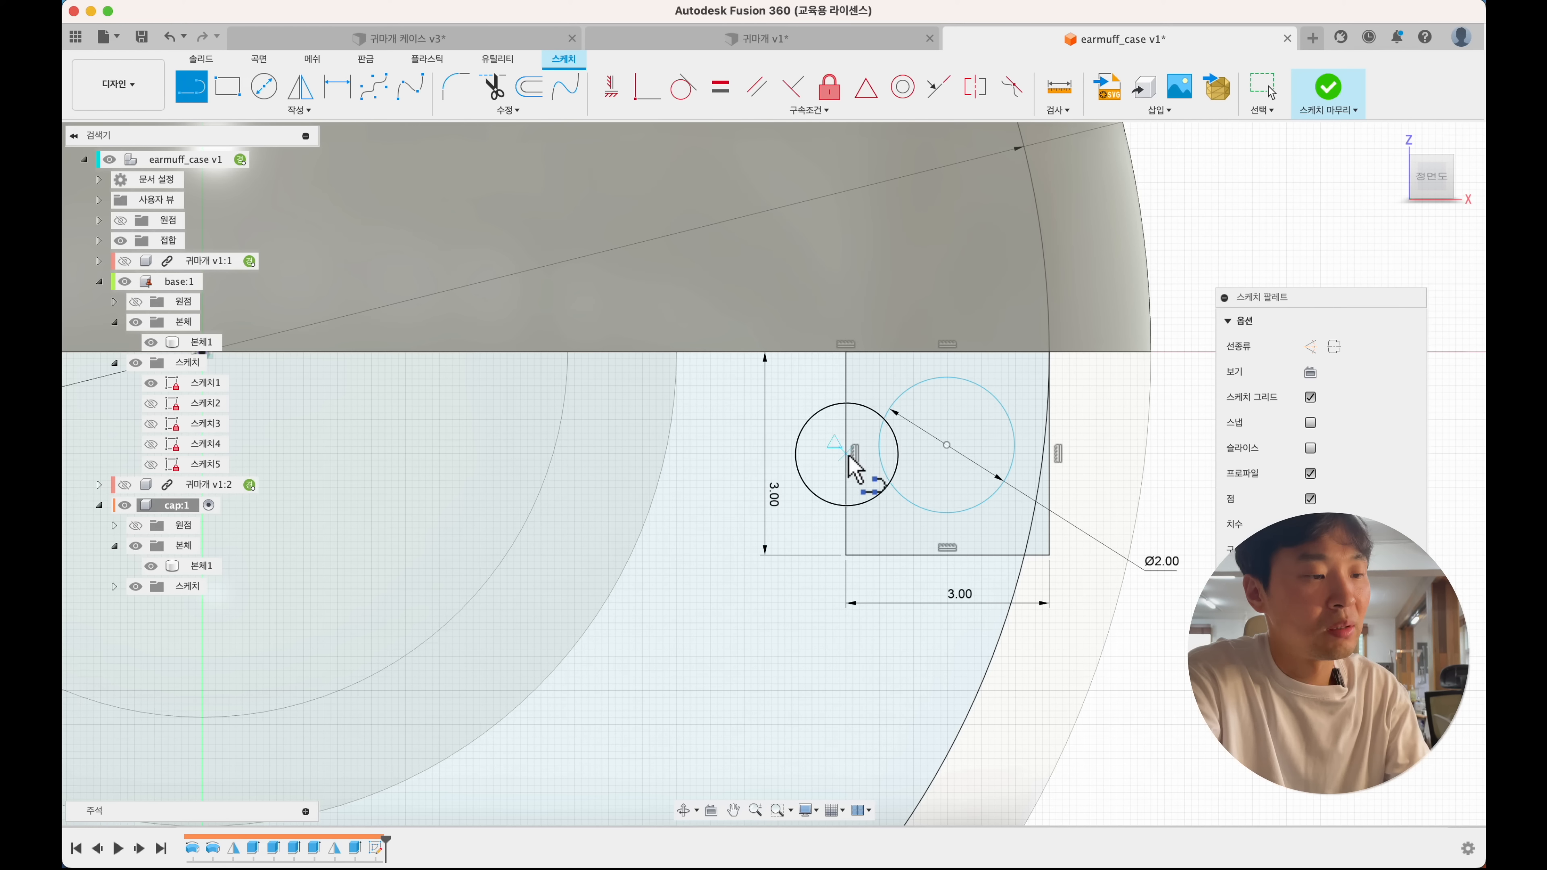
{"action": "left_click", "coordinate": [1044, 453]}
{"action": "key", "text": "Escape"}
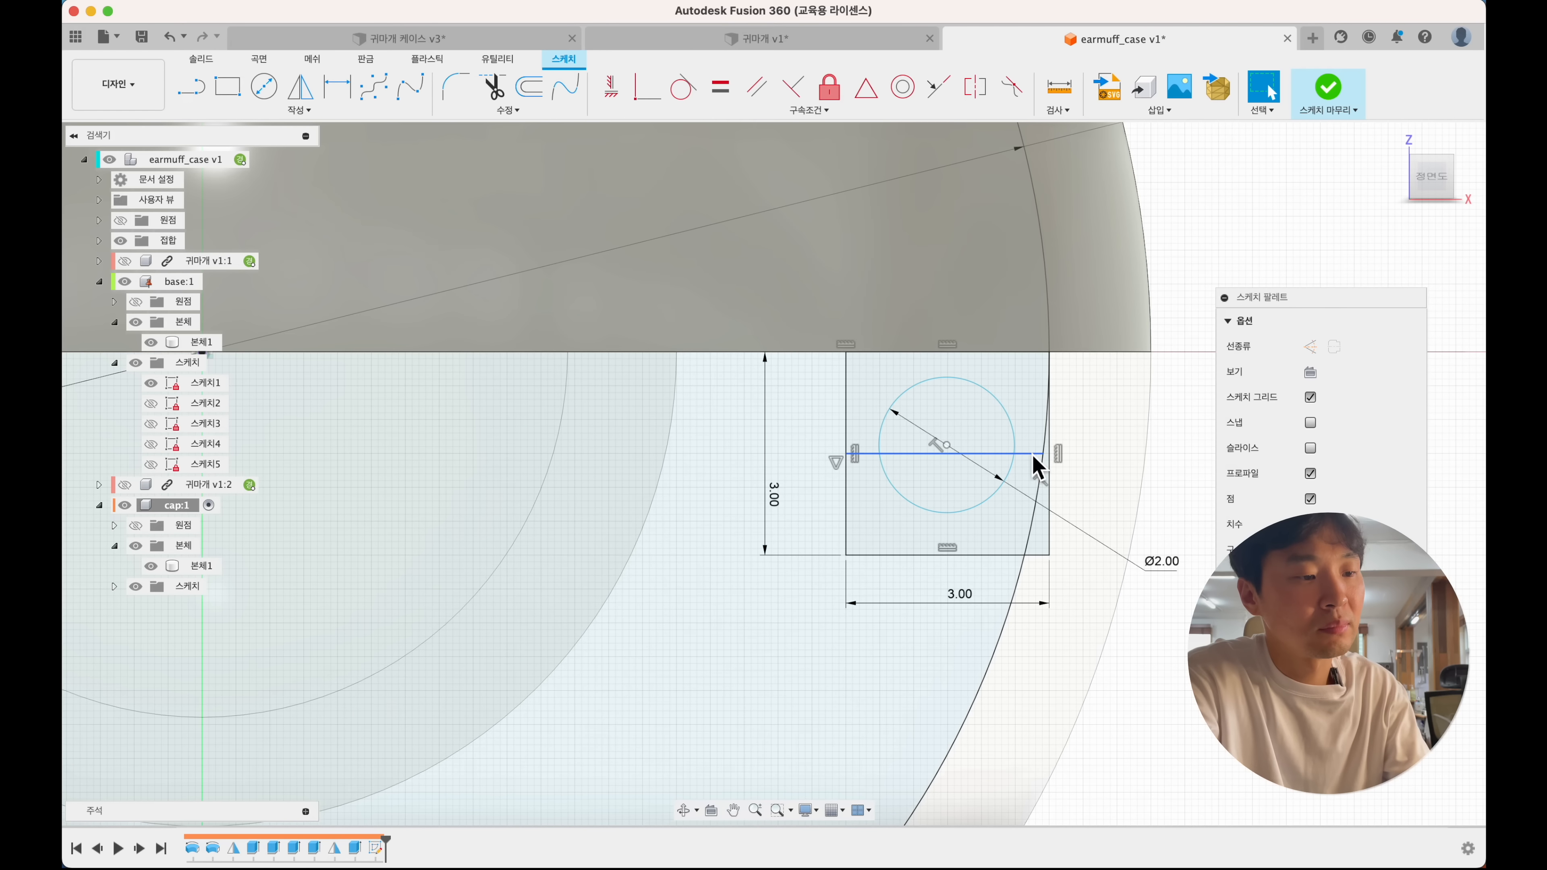
- Constrain the 2 mm circle's centre to the midpoint of the line across the rectangle and finish the sketch
{"action": "left_click", "coordinate": [1015, 434]}
{"action": "left_click", "coordinate": [866, 87]}
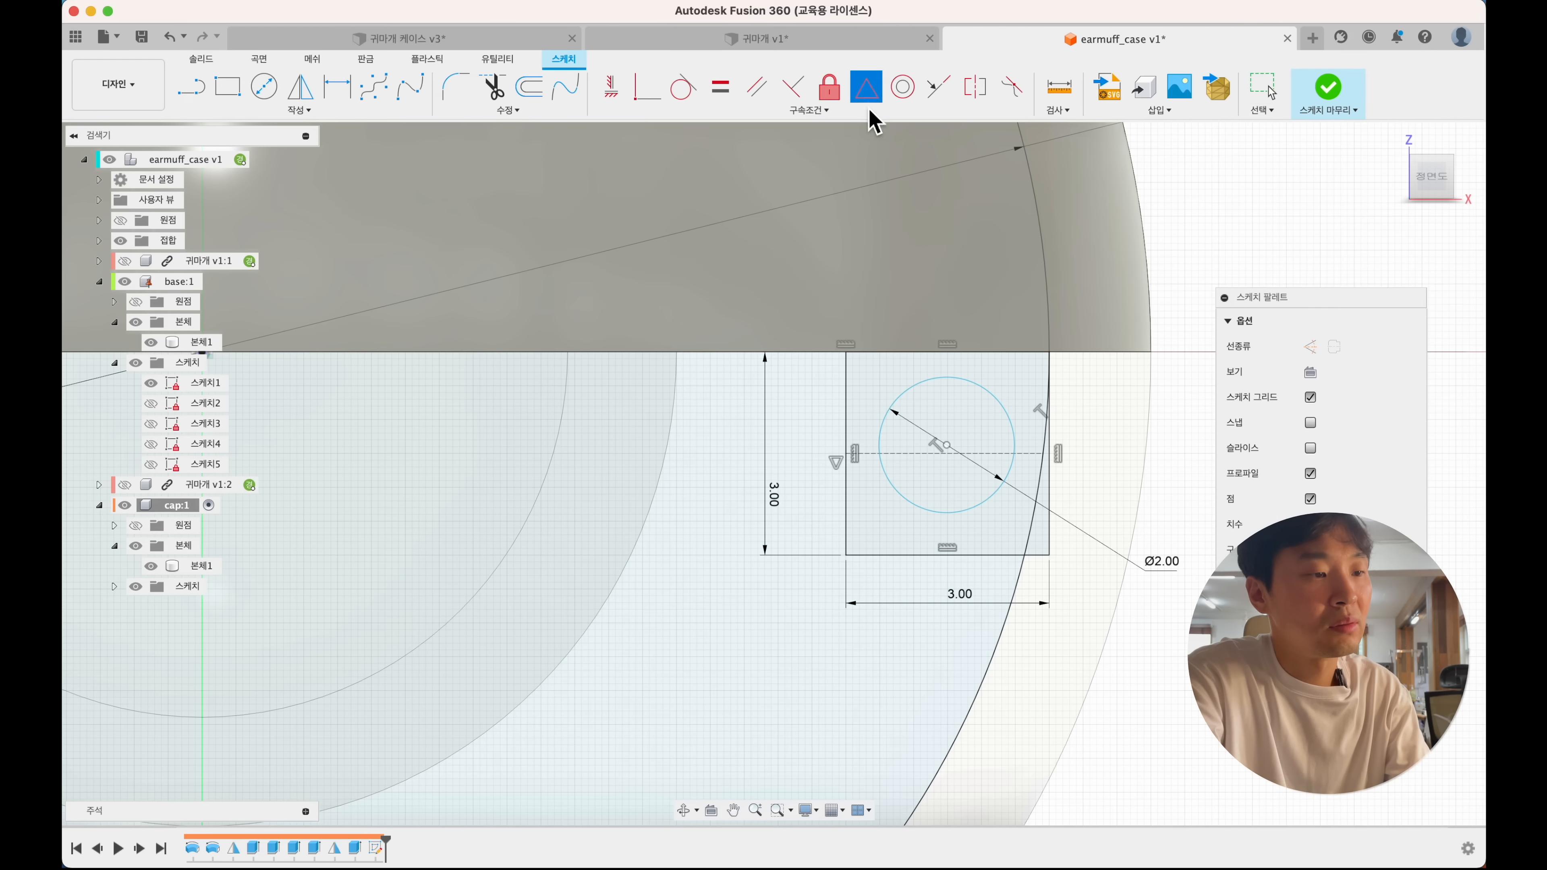
{"action": "left_click", "coordinate": [947, 443]}
{"action": "left_click", "coordinate": [977, 456]}
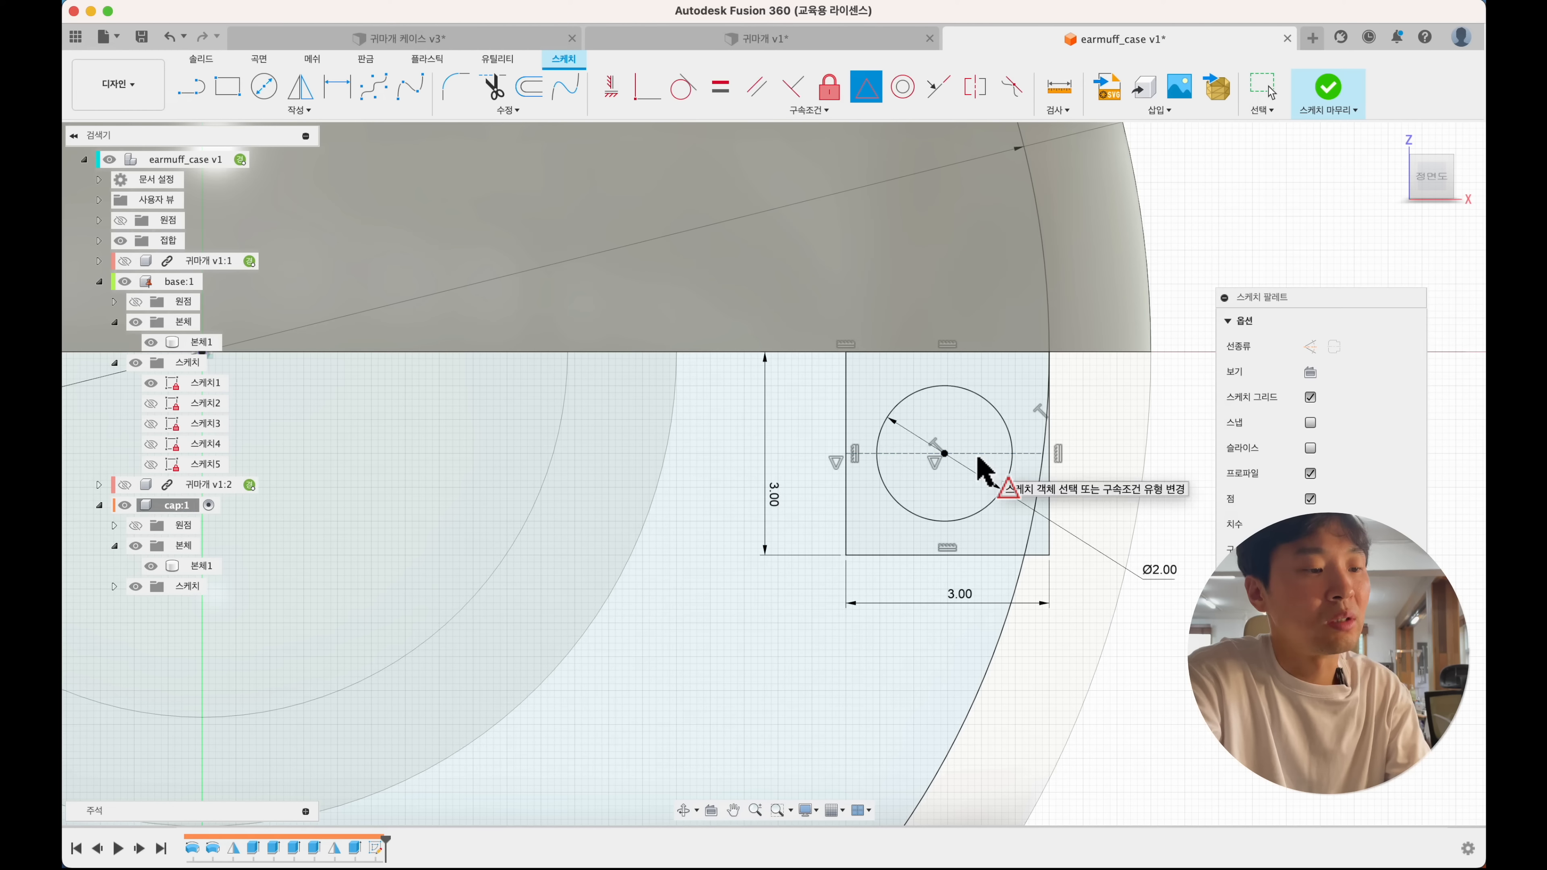
{"action": "key", "text": "Escape"}
{"action": "scroll", "coordinate": [1050, 540], "scroll_direction": "down", "scroll_amount": 5}
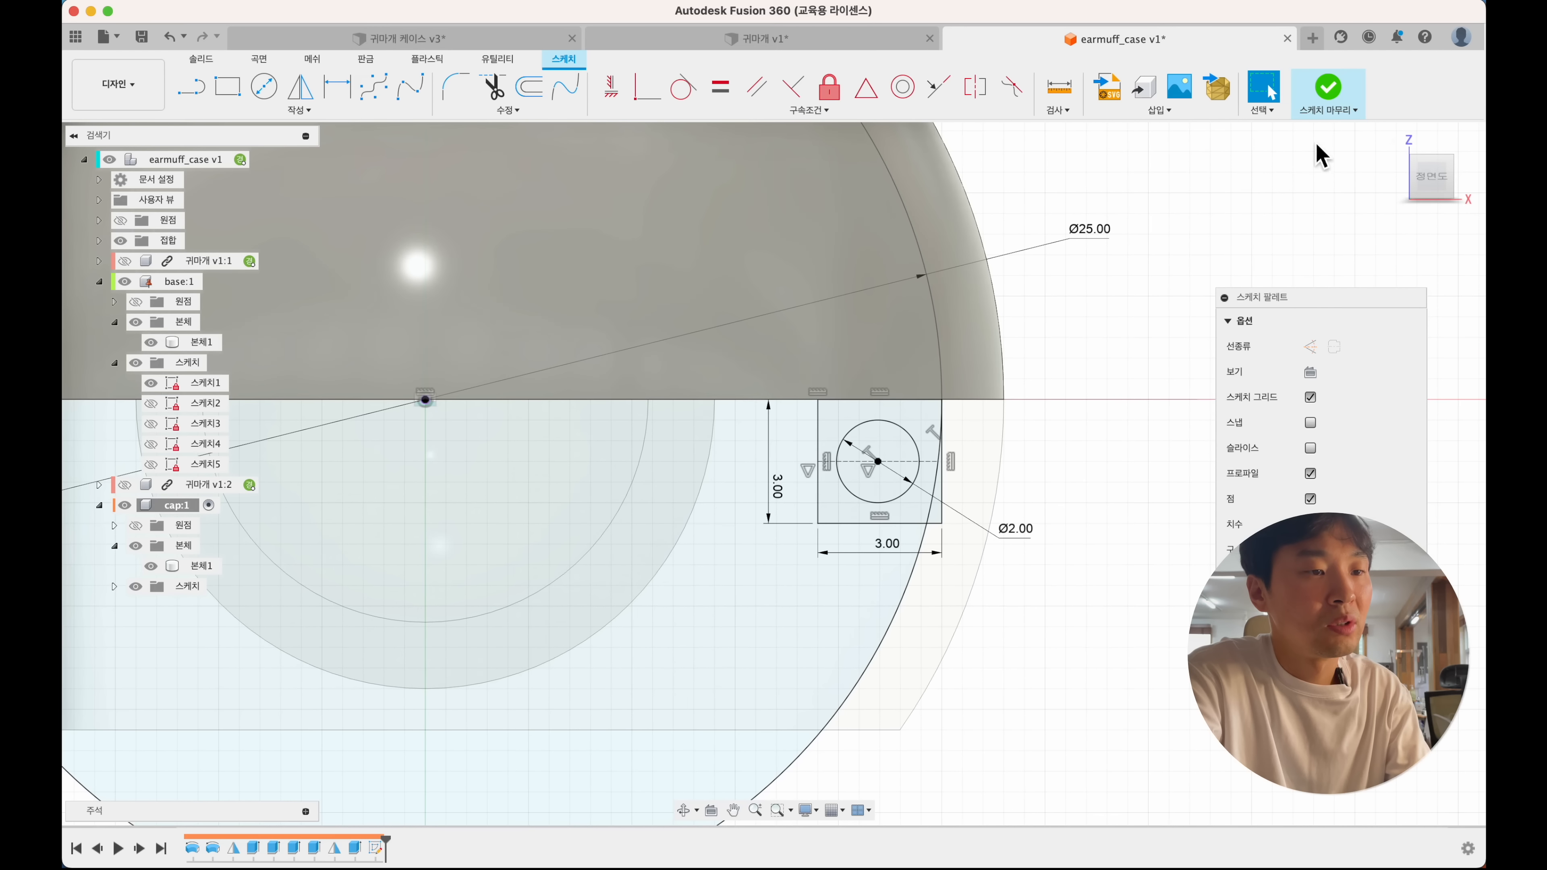
{"action": "left_click", "coordinate": [1328, 87]}
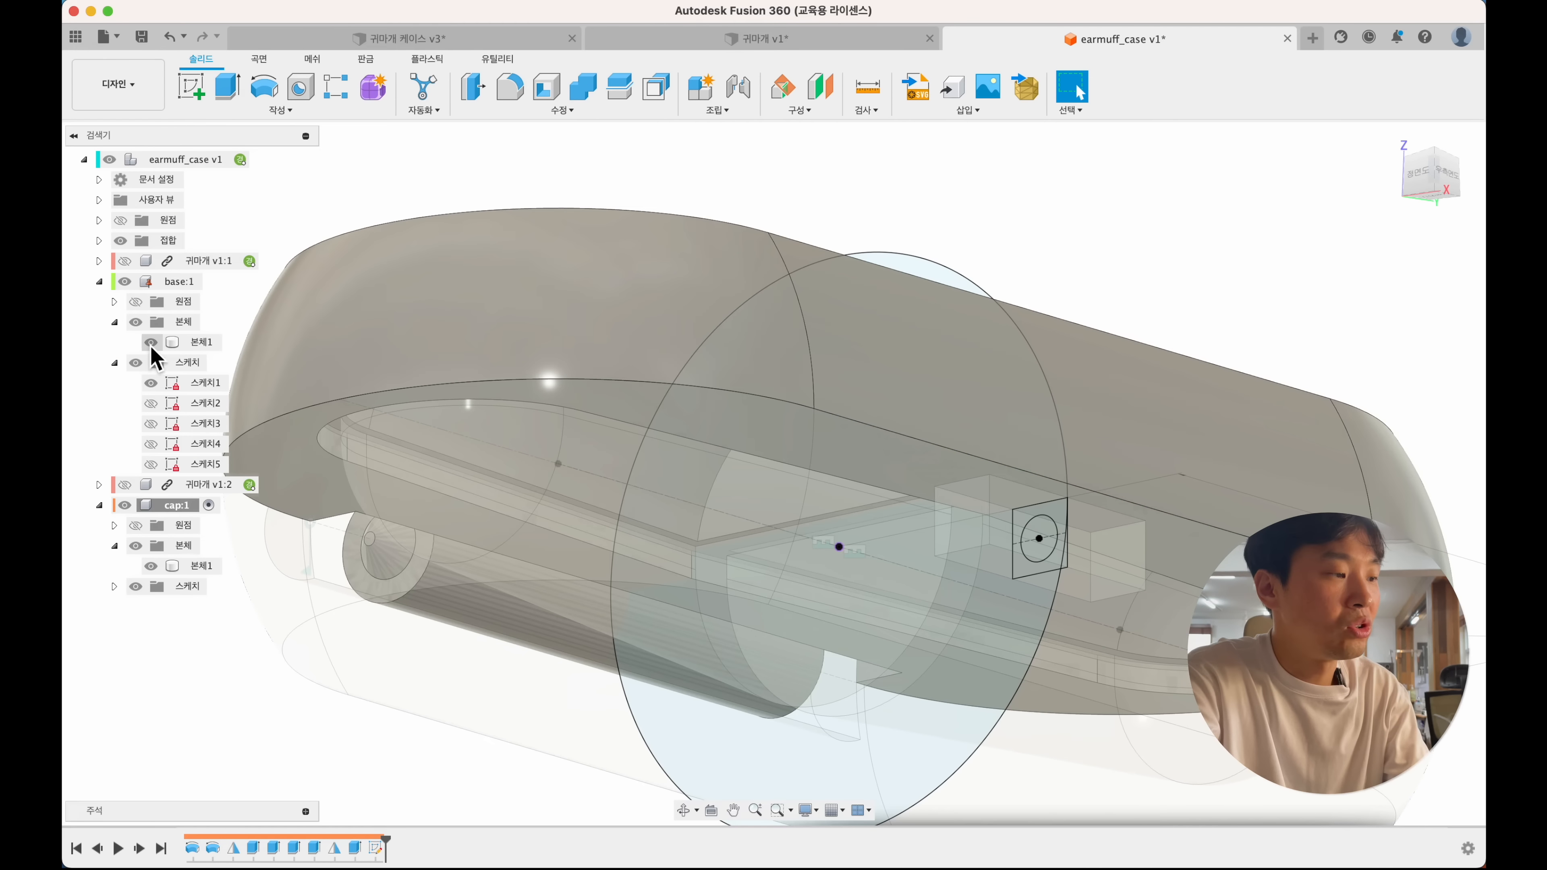
- Hide the body of the base component so only the cap's body stays shown
{"action": "left_click", "coordinate": [176, 343]}
{"action": "left_click", "coordinate": [226, 320]}
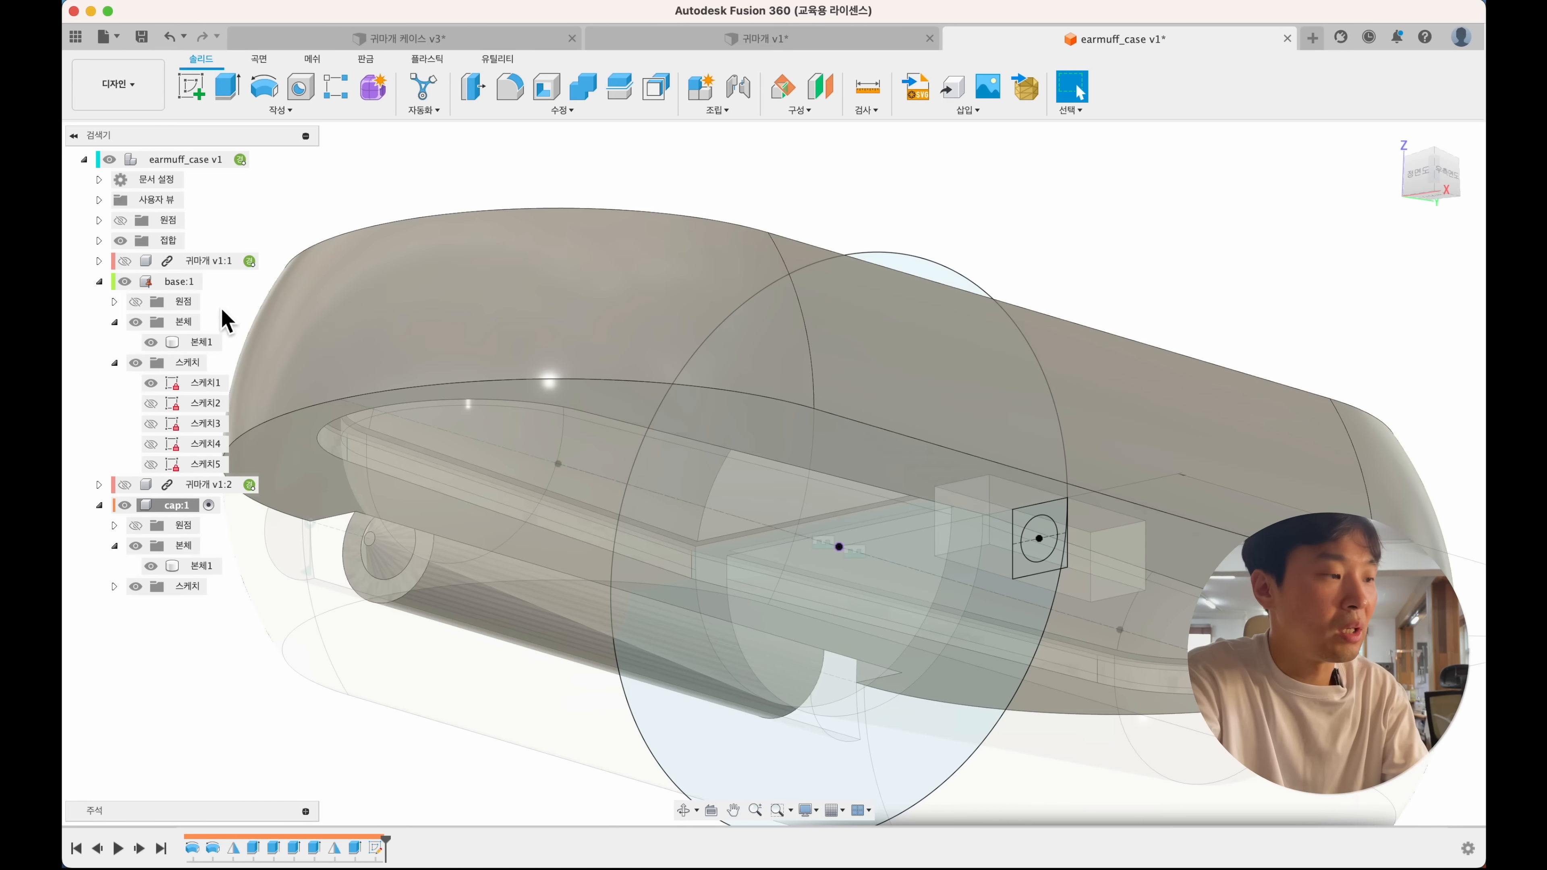
{"action": "left_click", "coordinate": [160, 345]}
{"action": "left_click", "coordinate": [151, 342]}
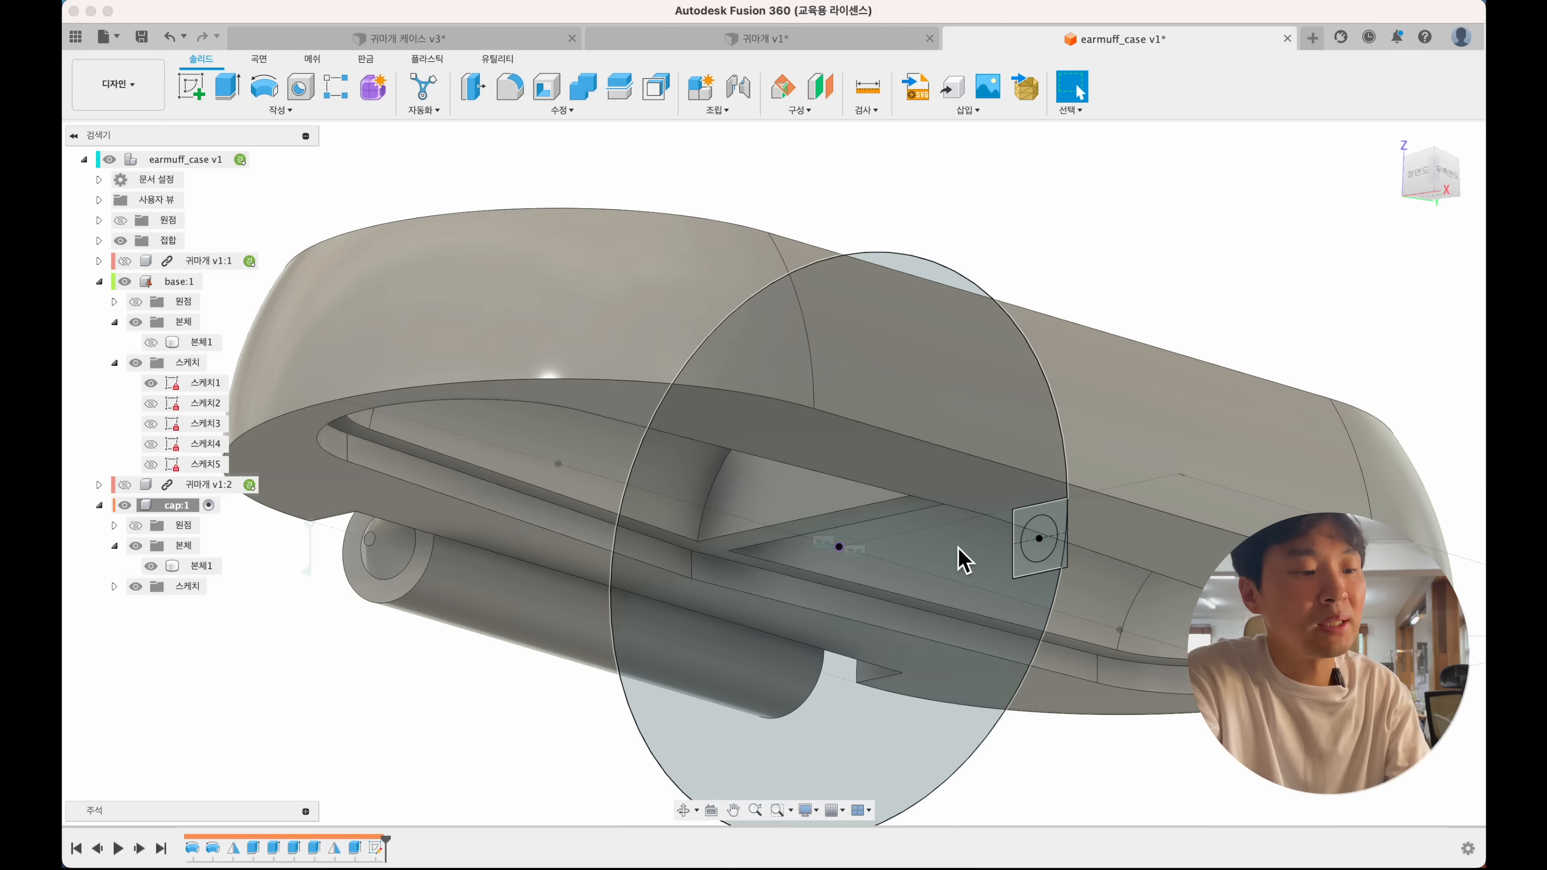
- Extrude the square profile including its circle symmetrically to a 10 mm whole length, joined to the cap
{"action": "key", "text": "e"}
{"action": "left_click", "coordinate": [1046, 544]}
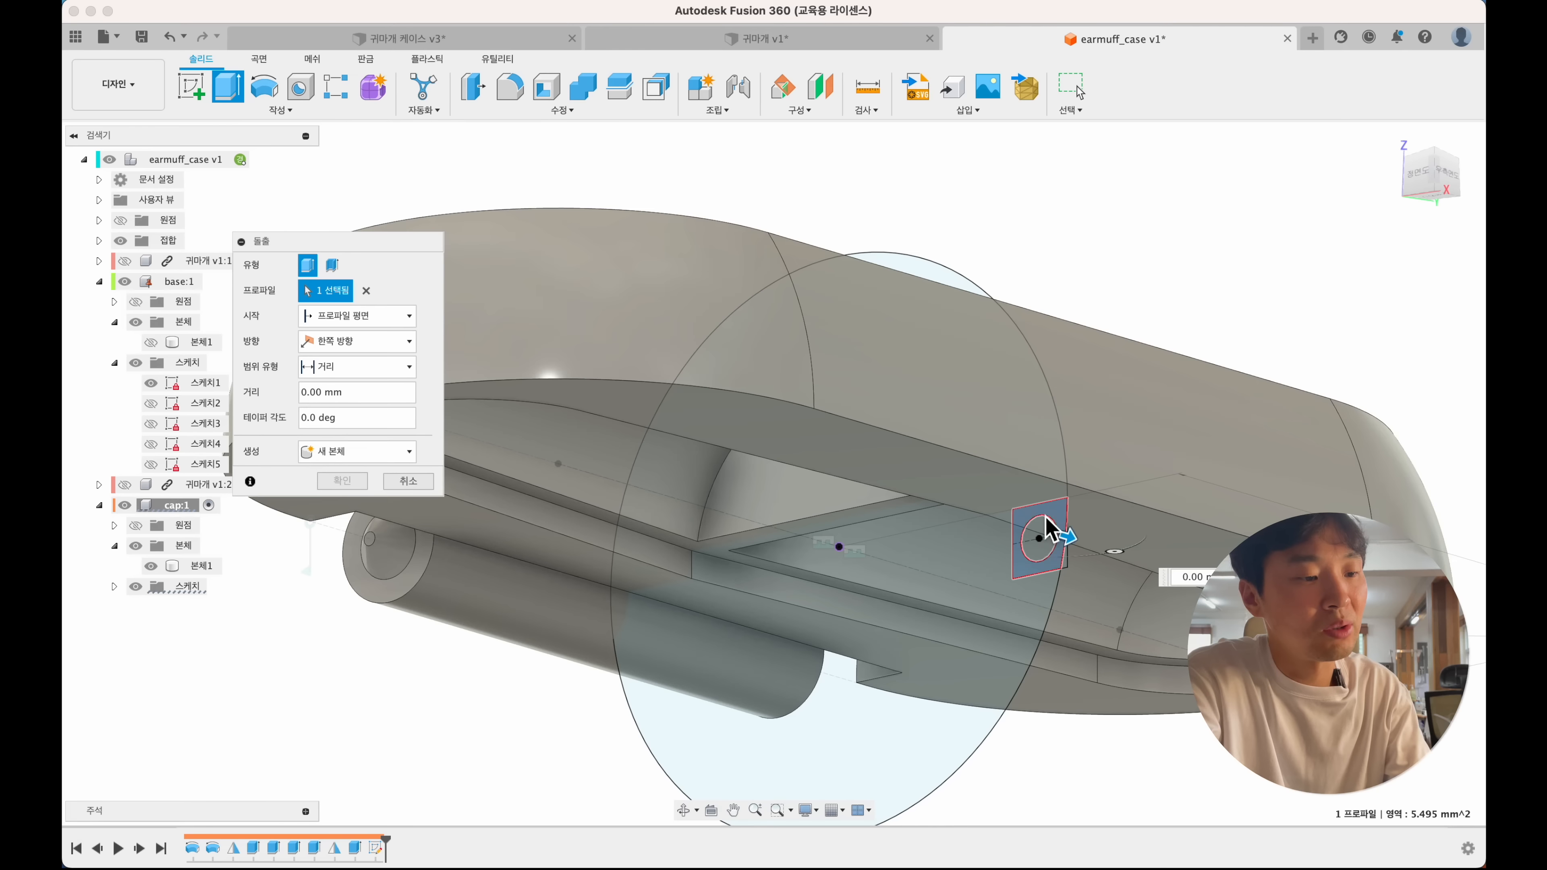
{"action": "left_click", "coordinate": [1043, 540]}
{"action": "scroll", "coordinate": [1041, 535], "scroll_direction": "down", "scroll_amount": 2}
{"action": "scroll", "coordinate": [1041, 535], "scroll_direction": "right", "scroll_amount": 8, "text": "shift"}
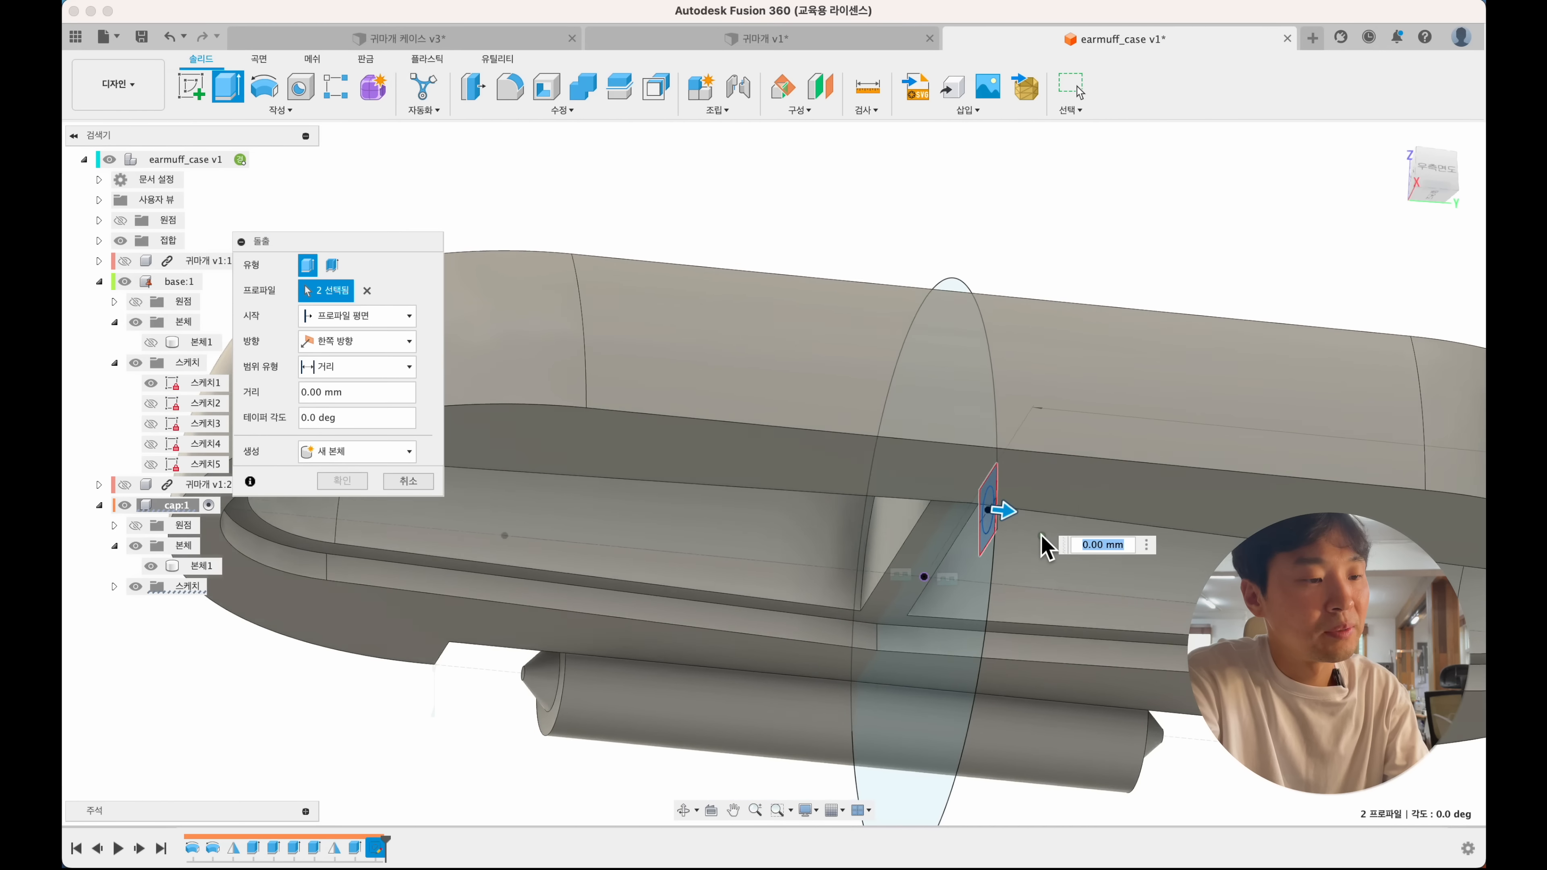
{"action": "left_click", "coordinate": [396, 341]}
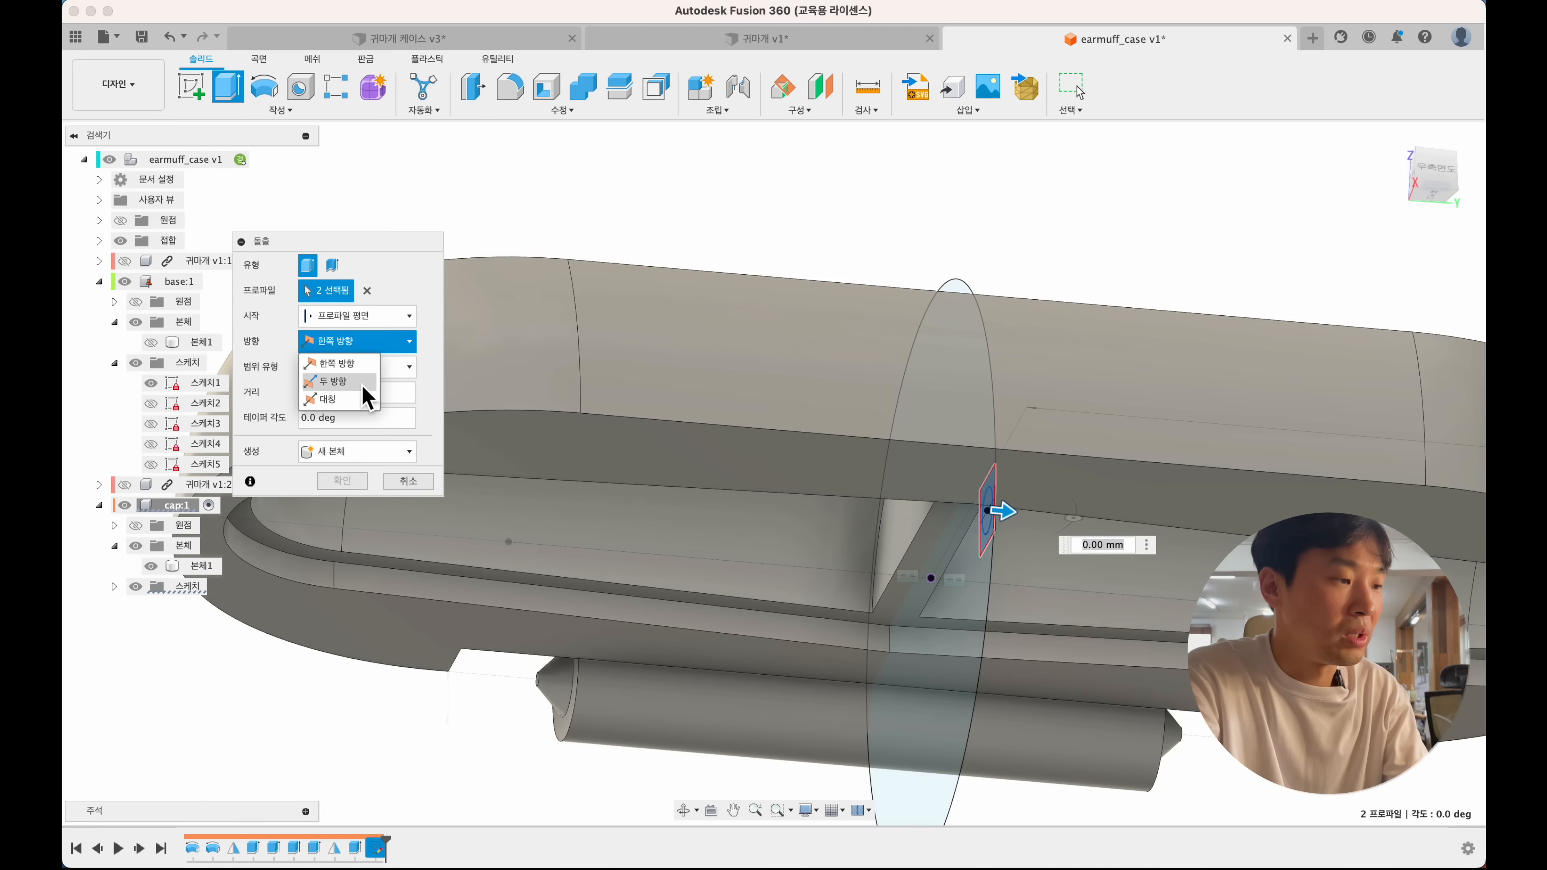
{"action": "left_click", "coordinate": [352, 408]}
{"action": "triple_click", "coordinate": [364, 419]}
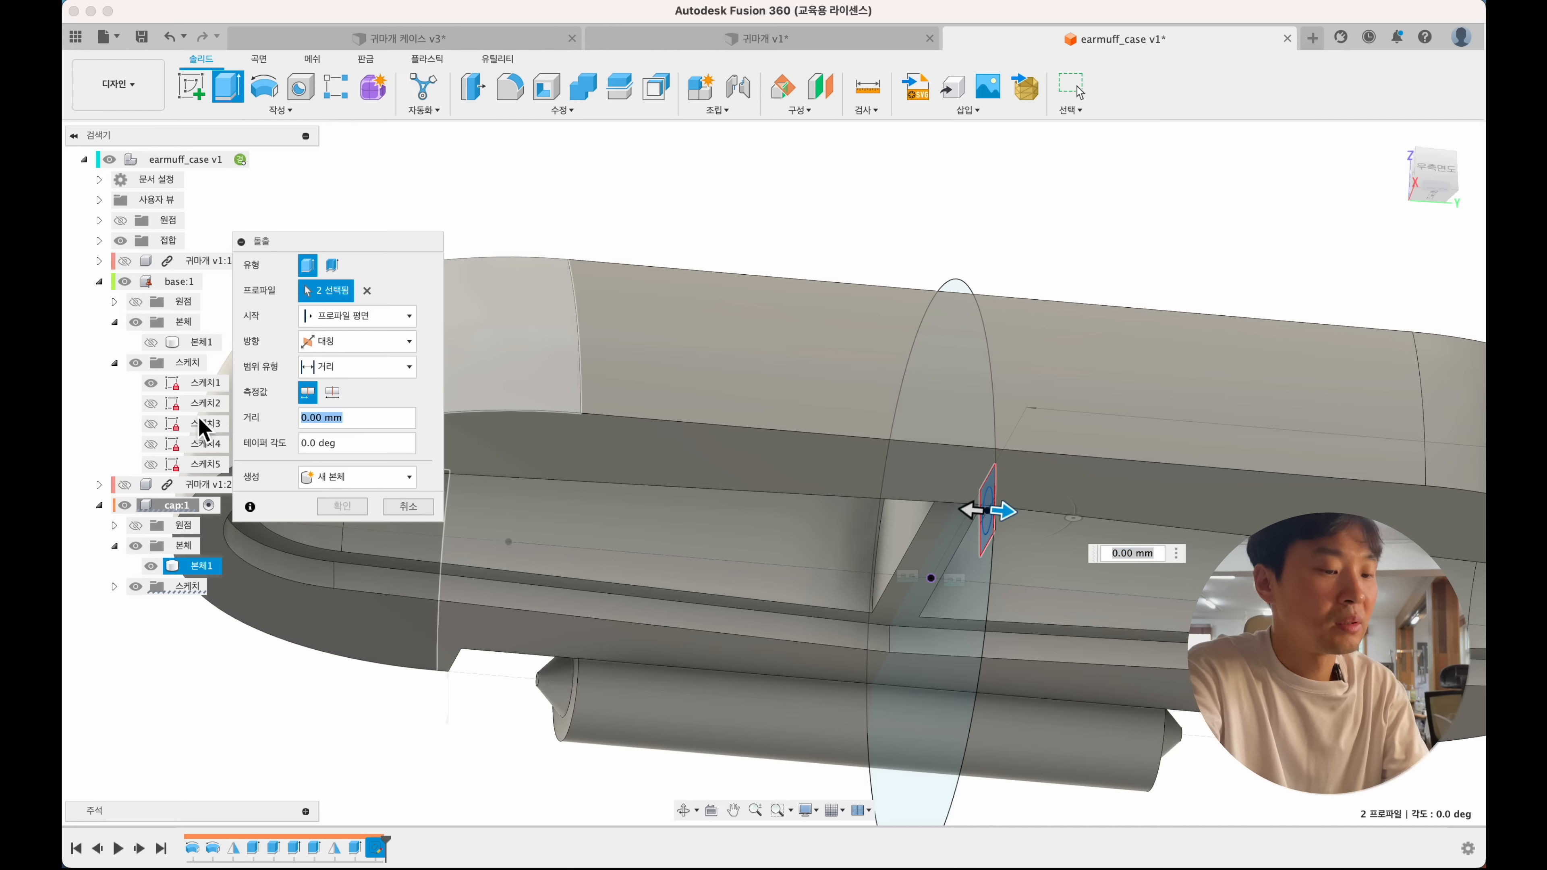
{"action": "type", "text": "10"}
{"action": "left_click", "coordinate": [332, 393]}
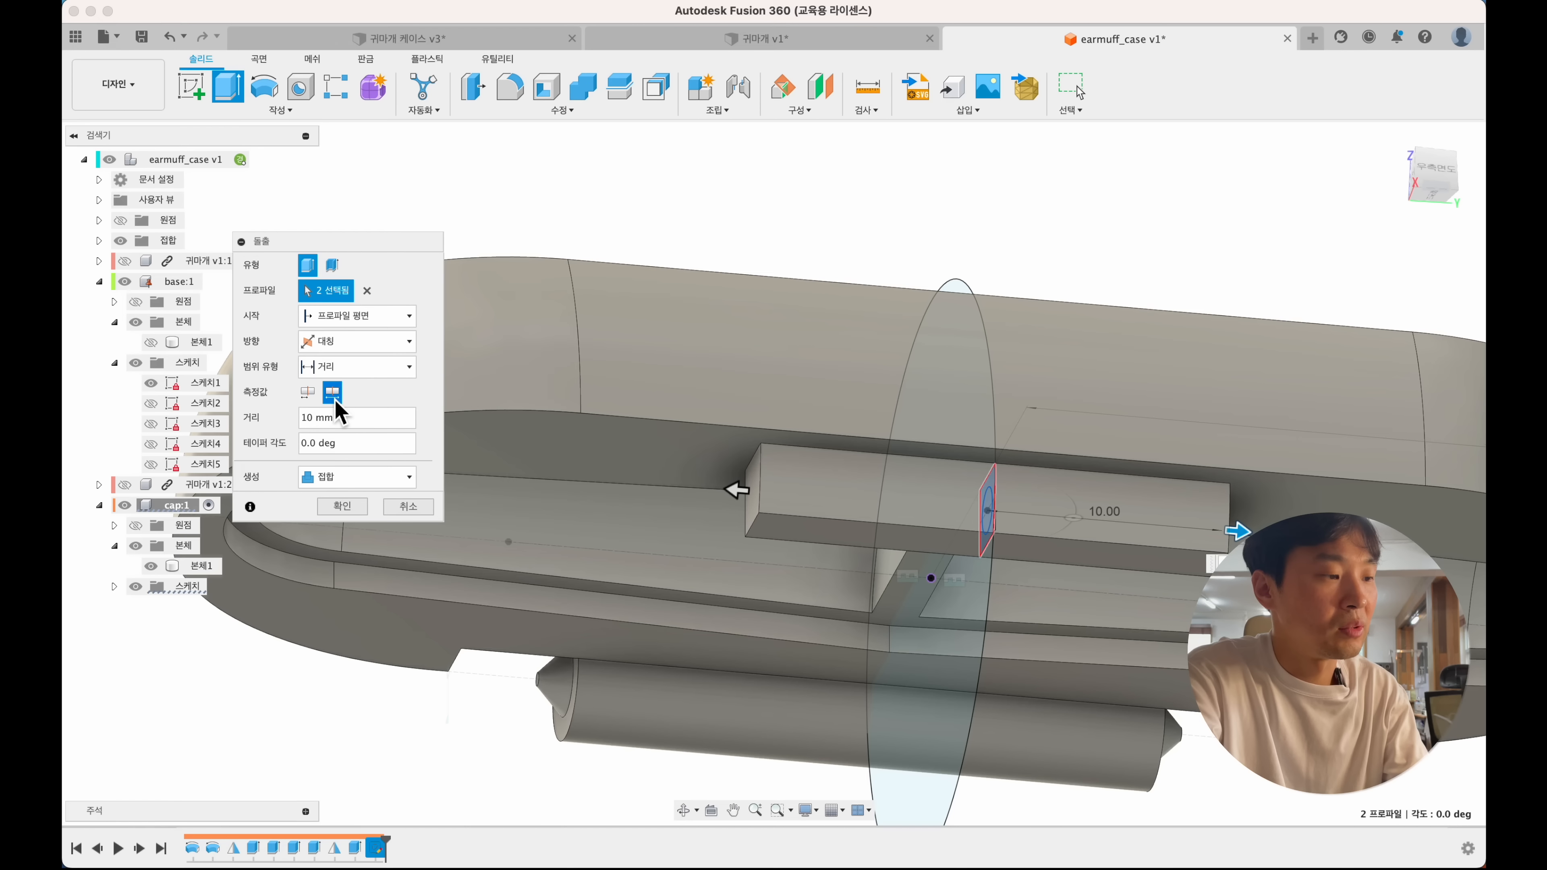
{"action": "left_click", "coordinate": [352, 507]}
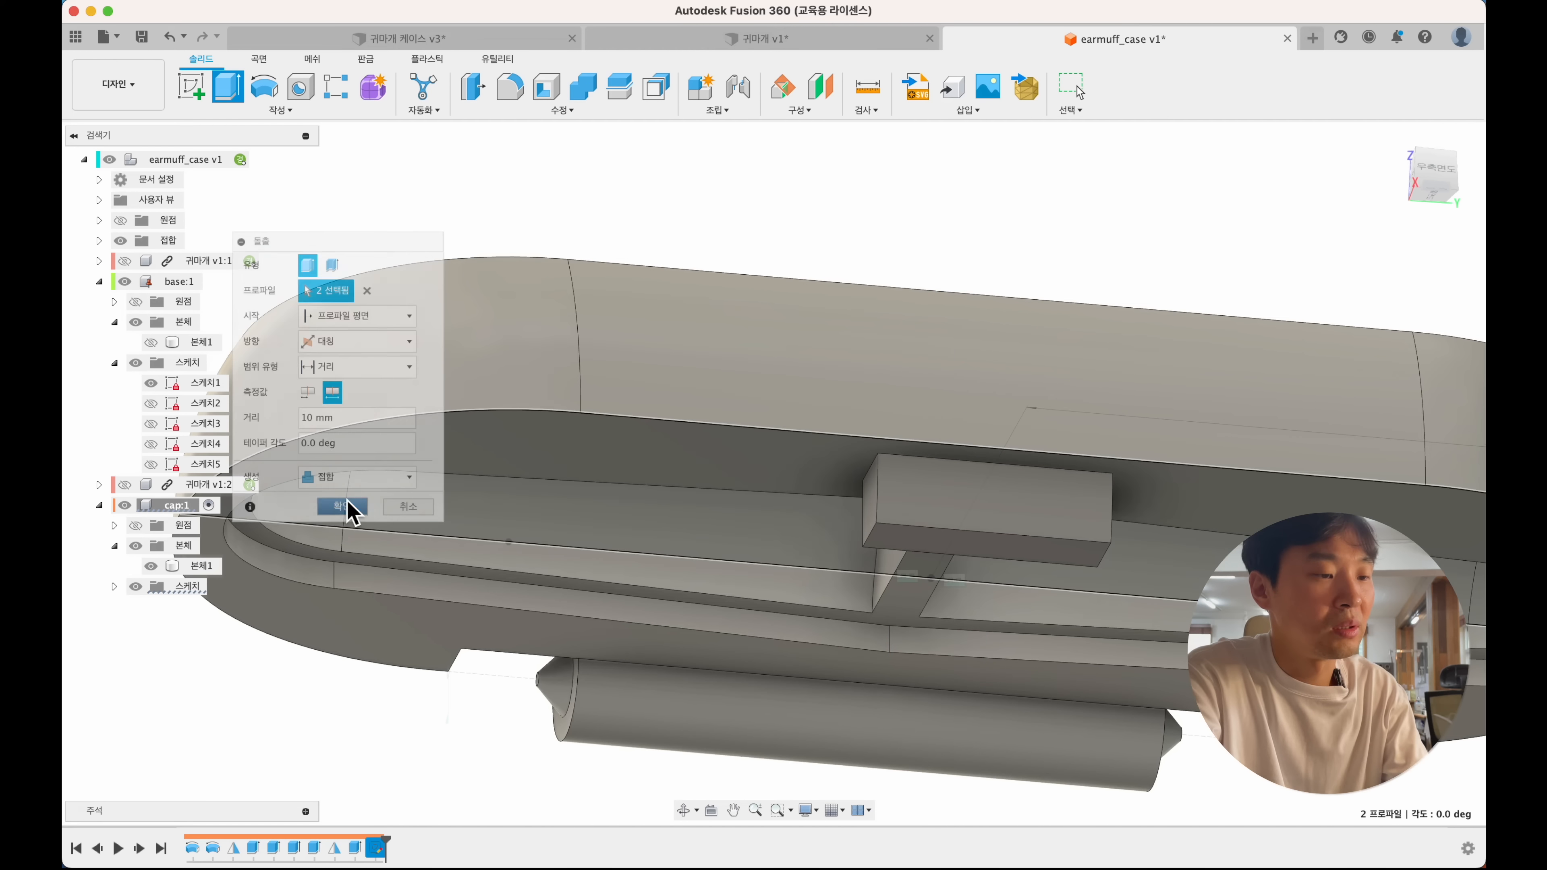
- Show the cap's sketch again and select the small circle as the profile for a new extrusion
{"action": "middle_click_drag", "start_coordinate": [666, 525], "coordinate": [664, 517], "text": "shift"}
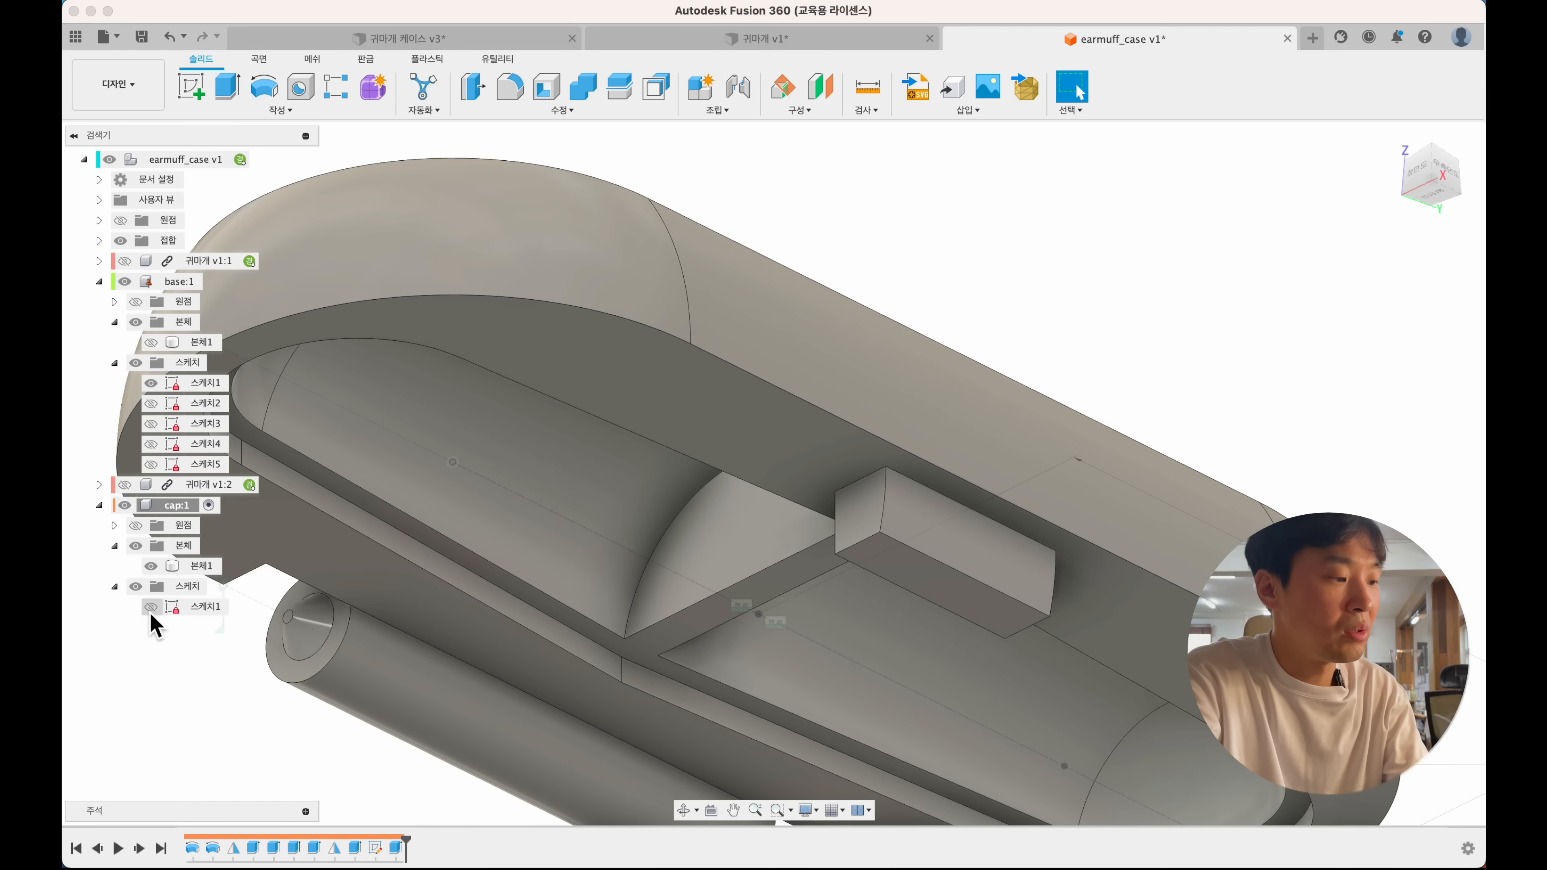
{"action": "left_click", "coordinate": [150, 608]}
{"action": "key", "text": "e"}
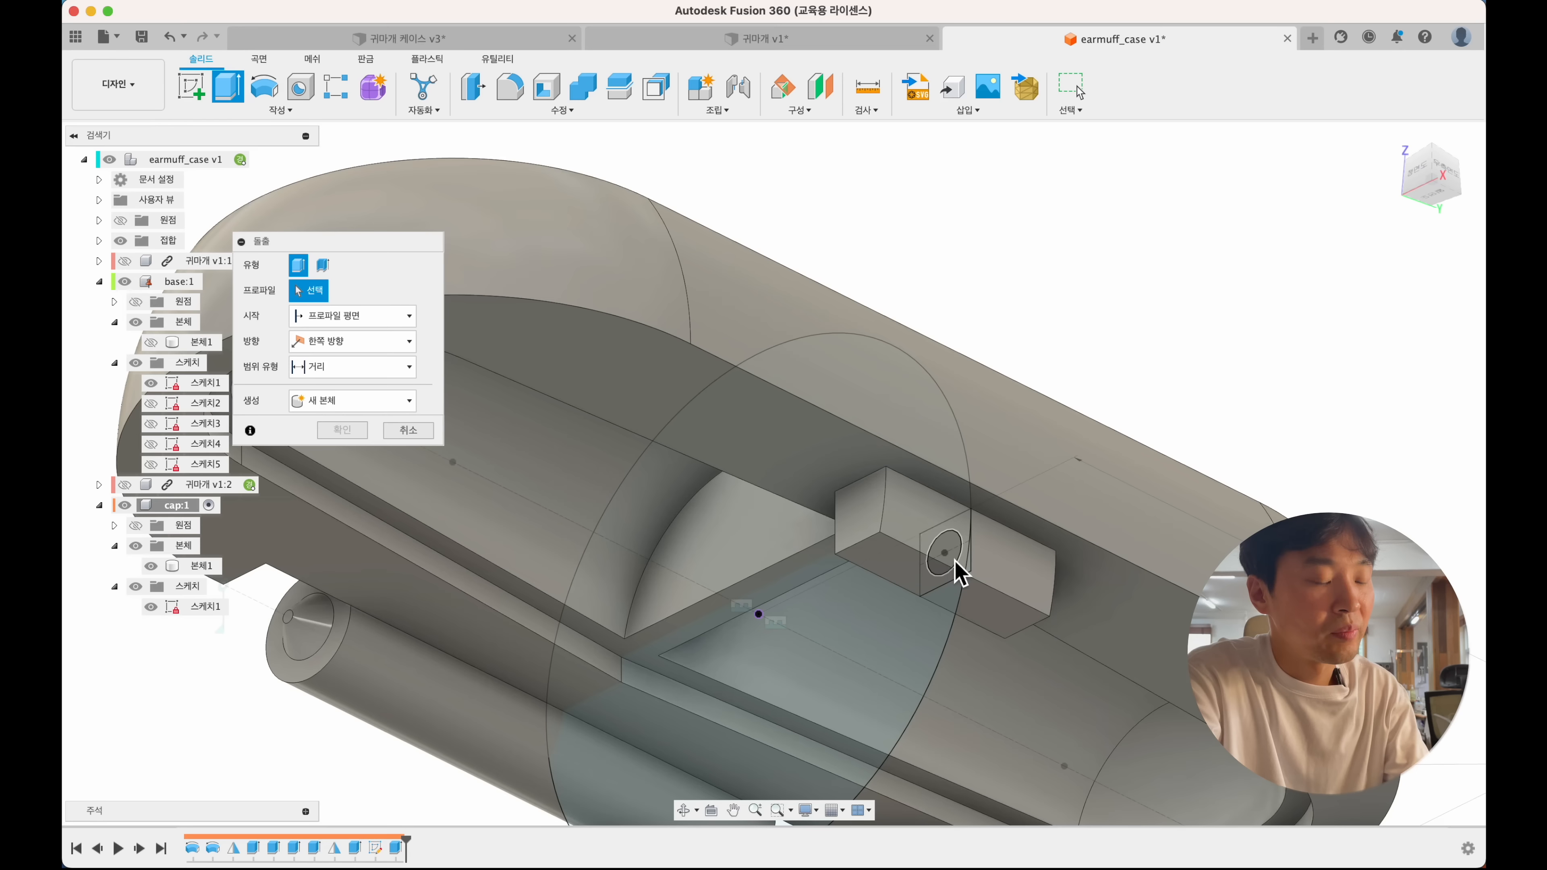
{"action": "left_click", "coordinate": [960, 573]}
{"action": "left_click", "coordinate": [365, 341]}
{"action": "left_click", "coordinate": [344, 402]}
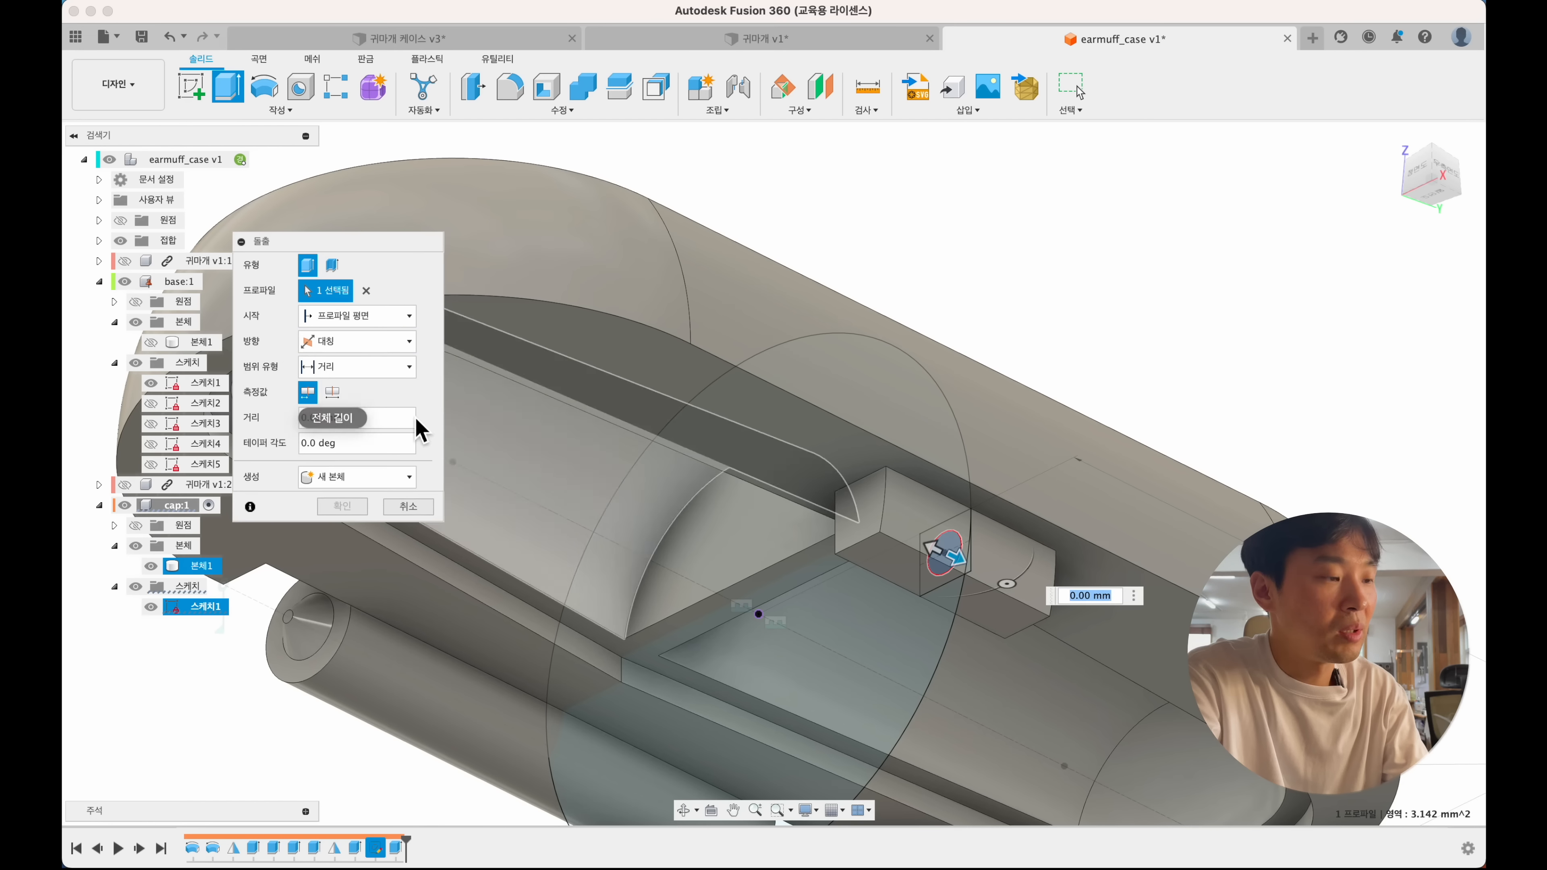
{"action": "left_click", "coordinate": [365, 341]}
{"action": "left_click", "coordinate": [354, 360]}
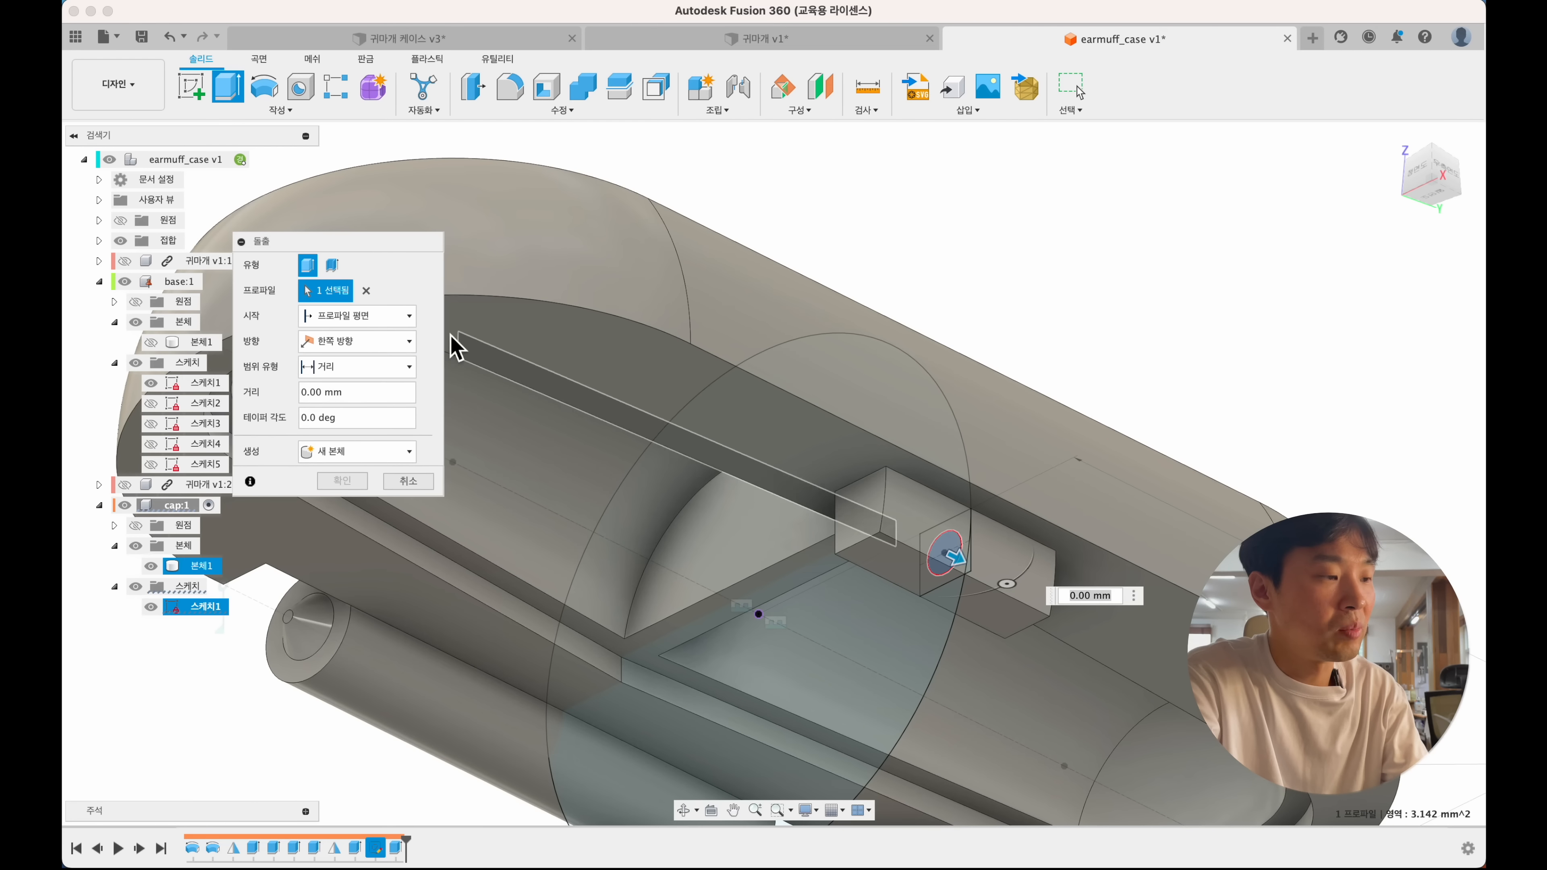
- Extrude the circle from the latch block's end face by -1 mm with a -45 degree taper, joined to the cap
{"action": "left_click", "coordinate": [397, 317]}
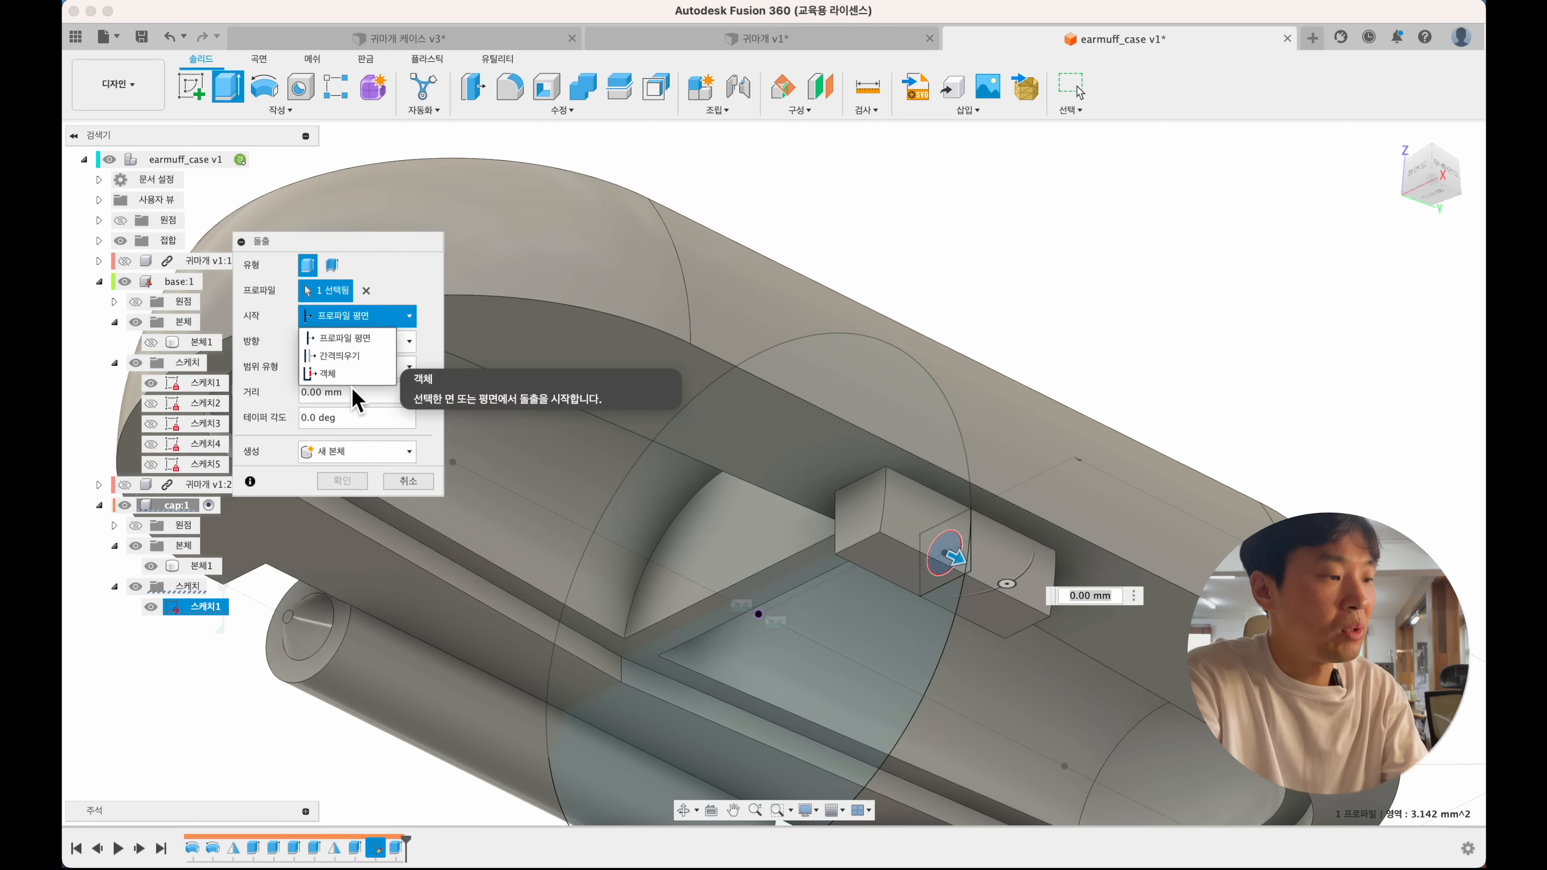
{"action": "left_click", "coordinate": [329, 373]}
{"action": "left_click", "coordinate": [877, 521]}
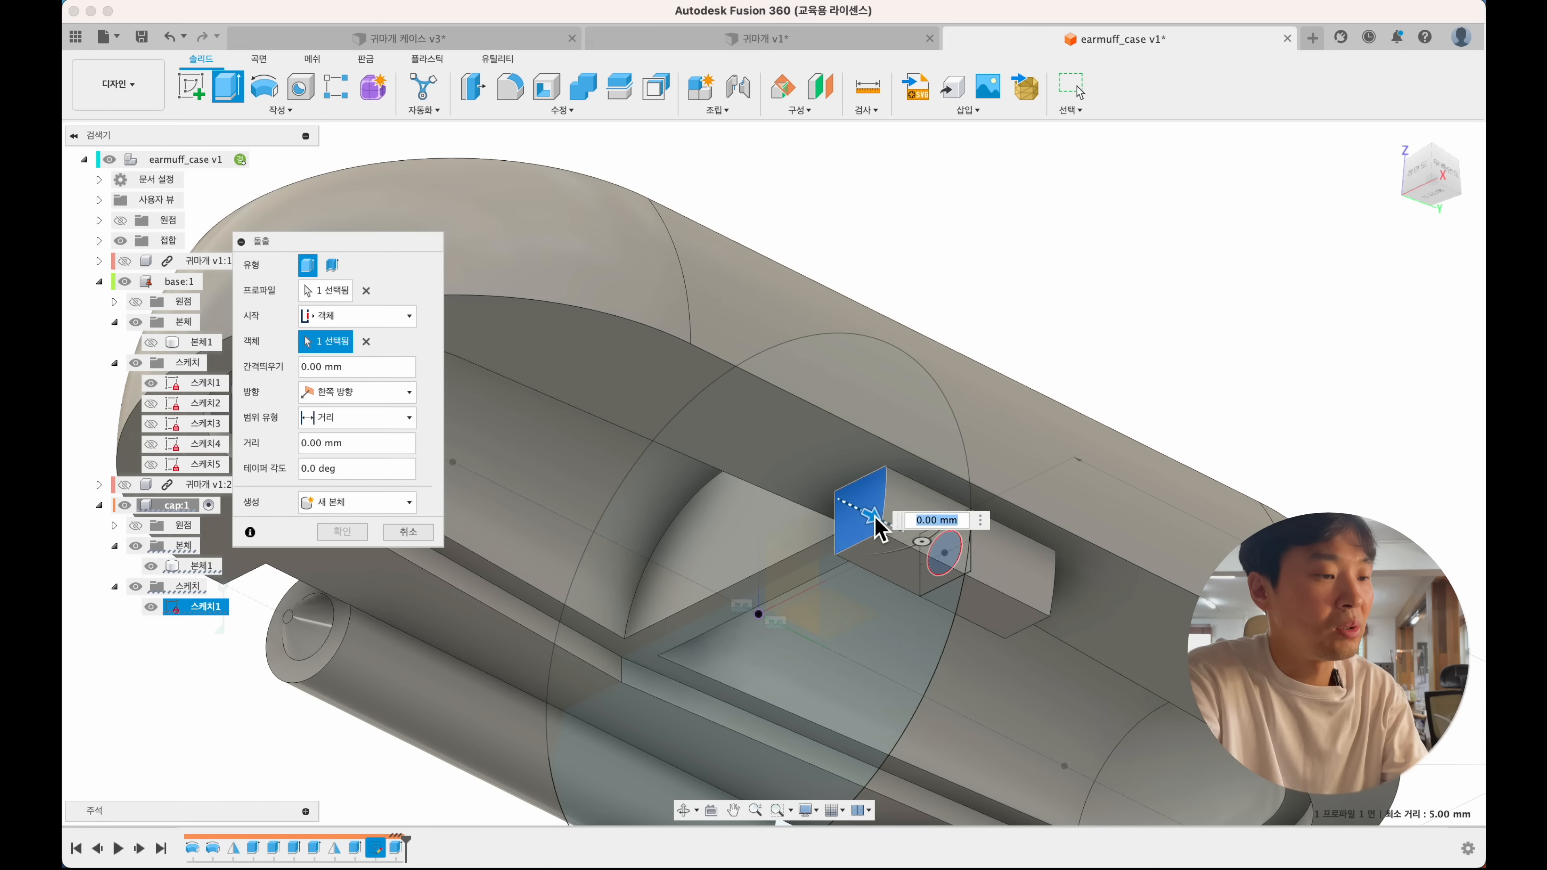
{"action": "type", "text": "-1"}
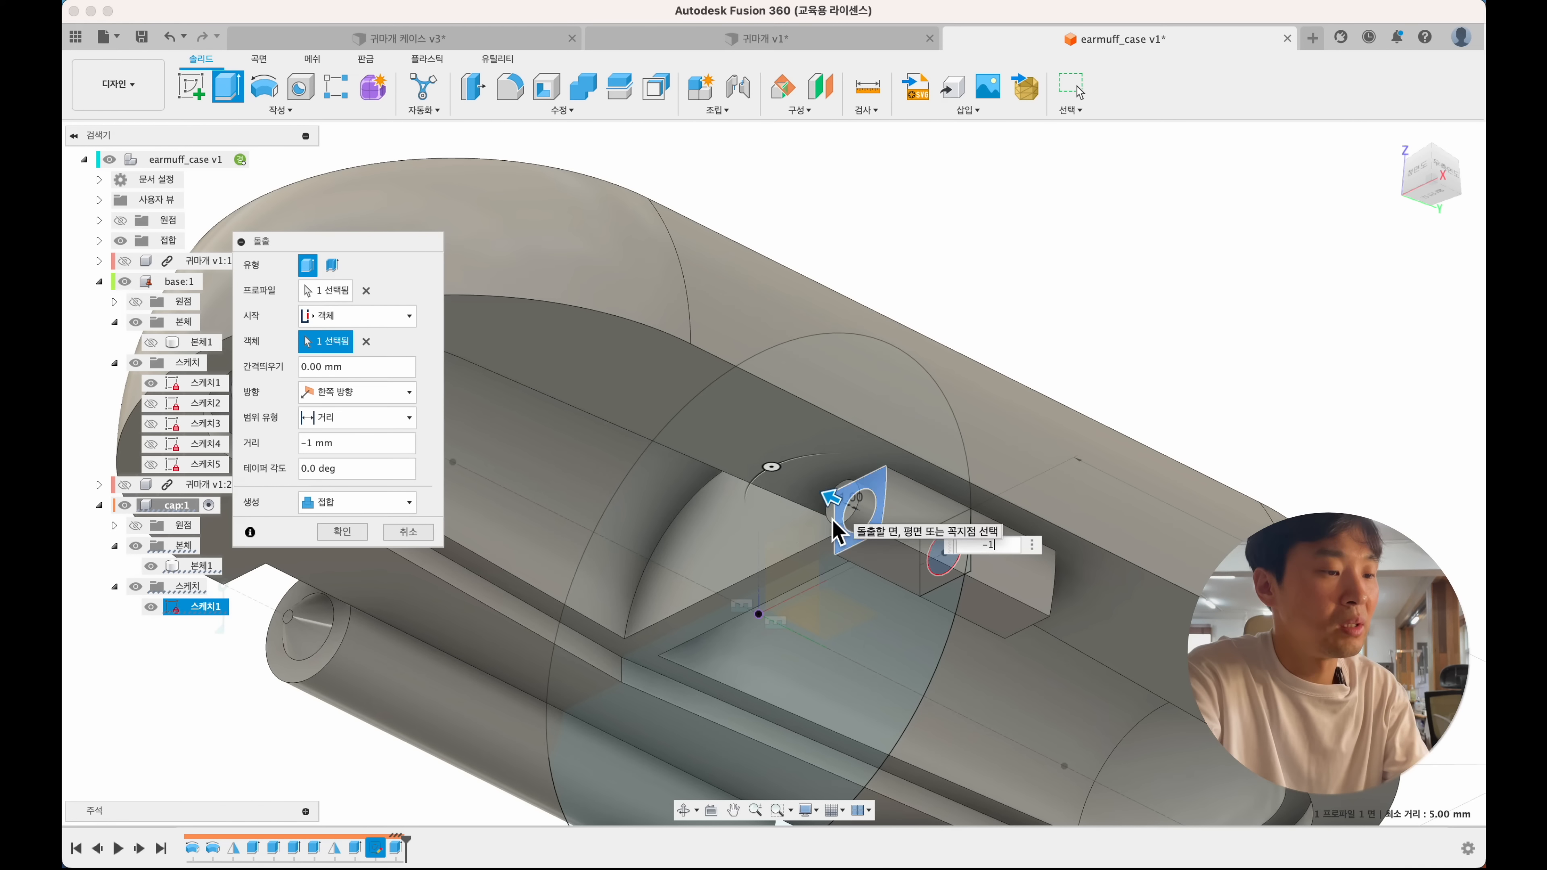
{"action": "key", "text": "Tab"}
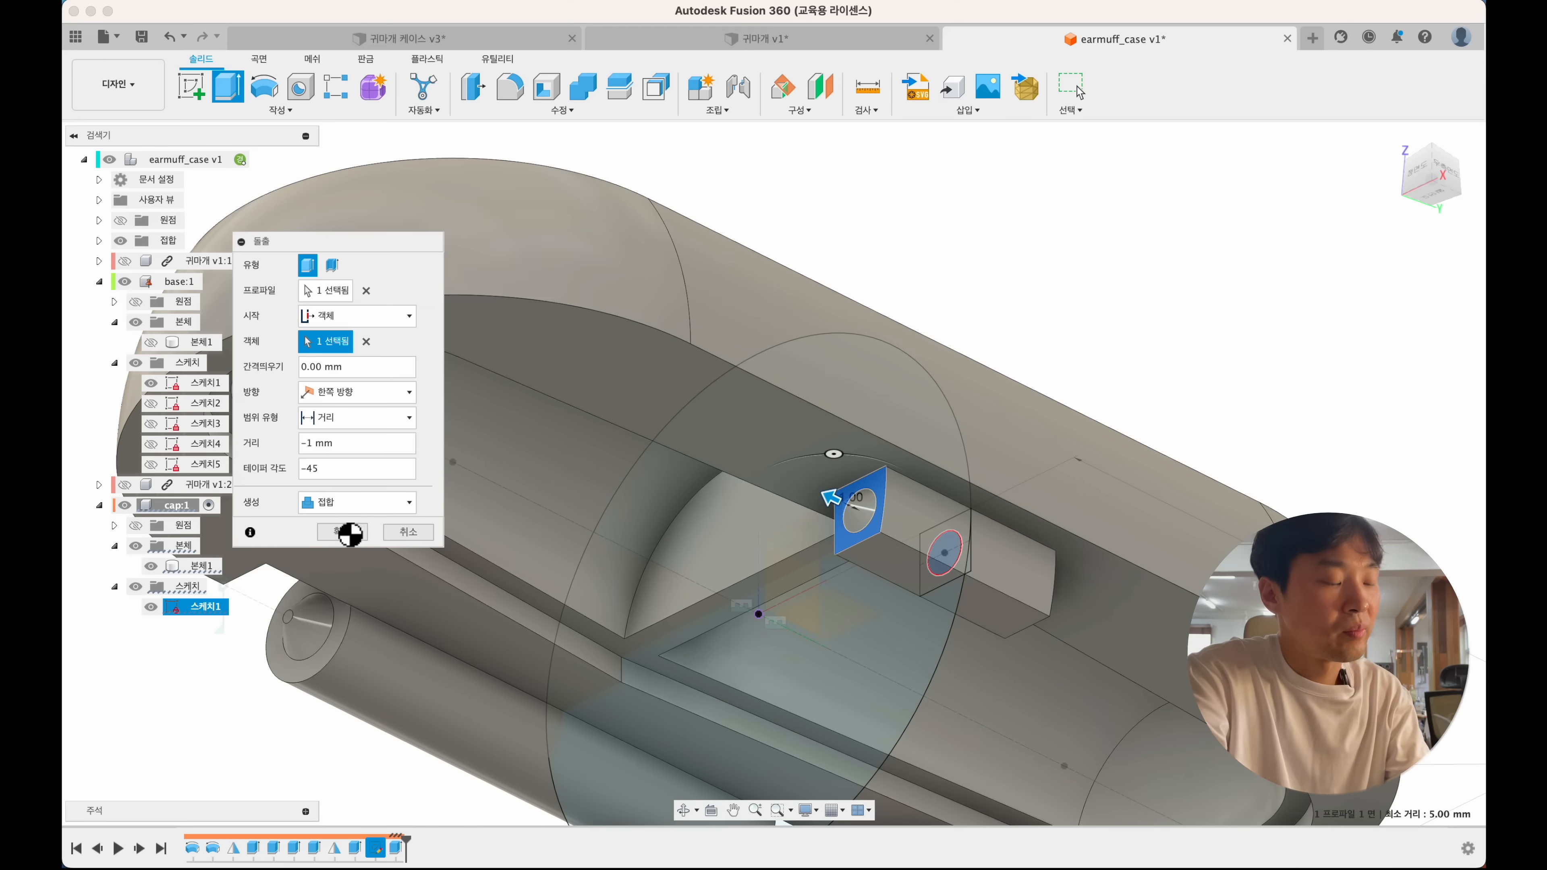
{"action": "key", "text": "Return"}
- Edit the conical bump's extrusion and set its distance to -0.8 mm
{"action": "middle_click_drag", "start_coordinate": [954, 426], "coordinate": [792, 504], "text": "shift"}
{"action": "double_click", "coordinate": [416, 847]}
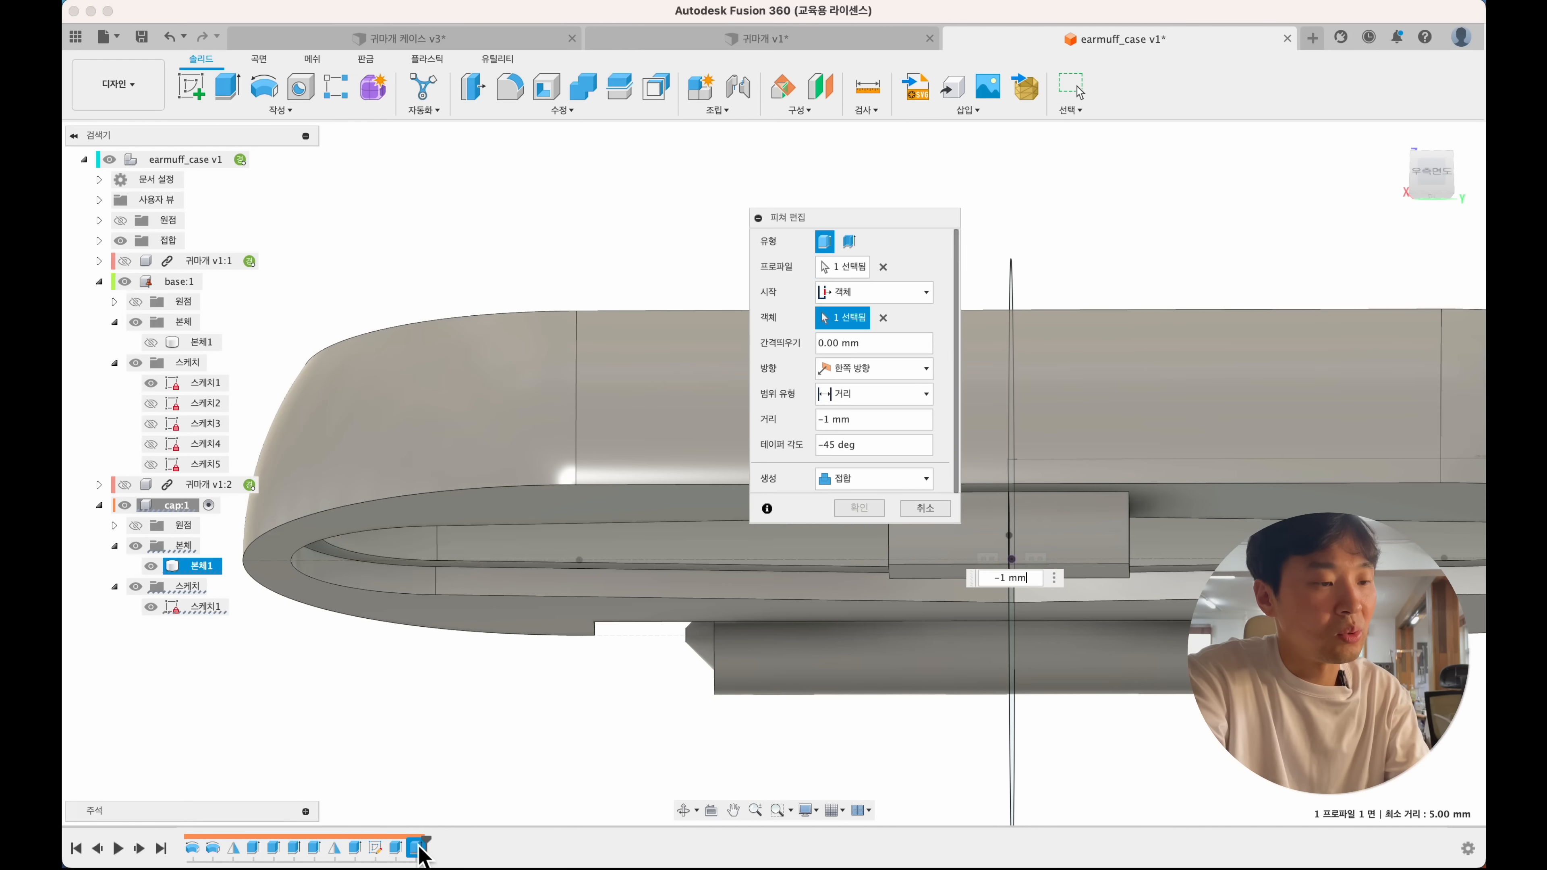
{"action": "left_click_drag", "start_coordinate": [859, 419], "coordinate": [829, 421]}
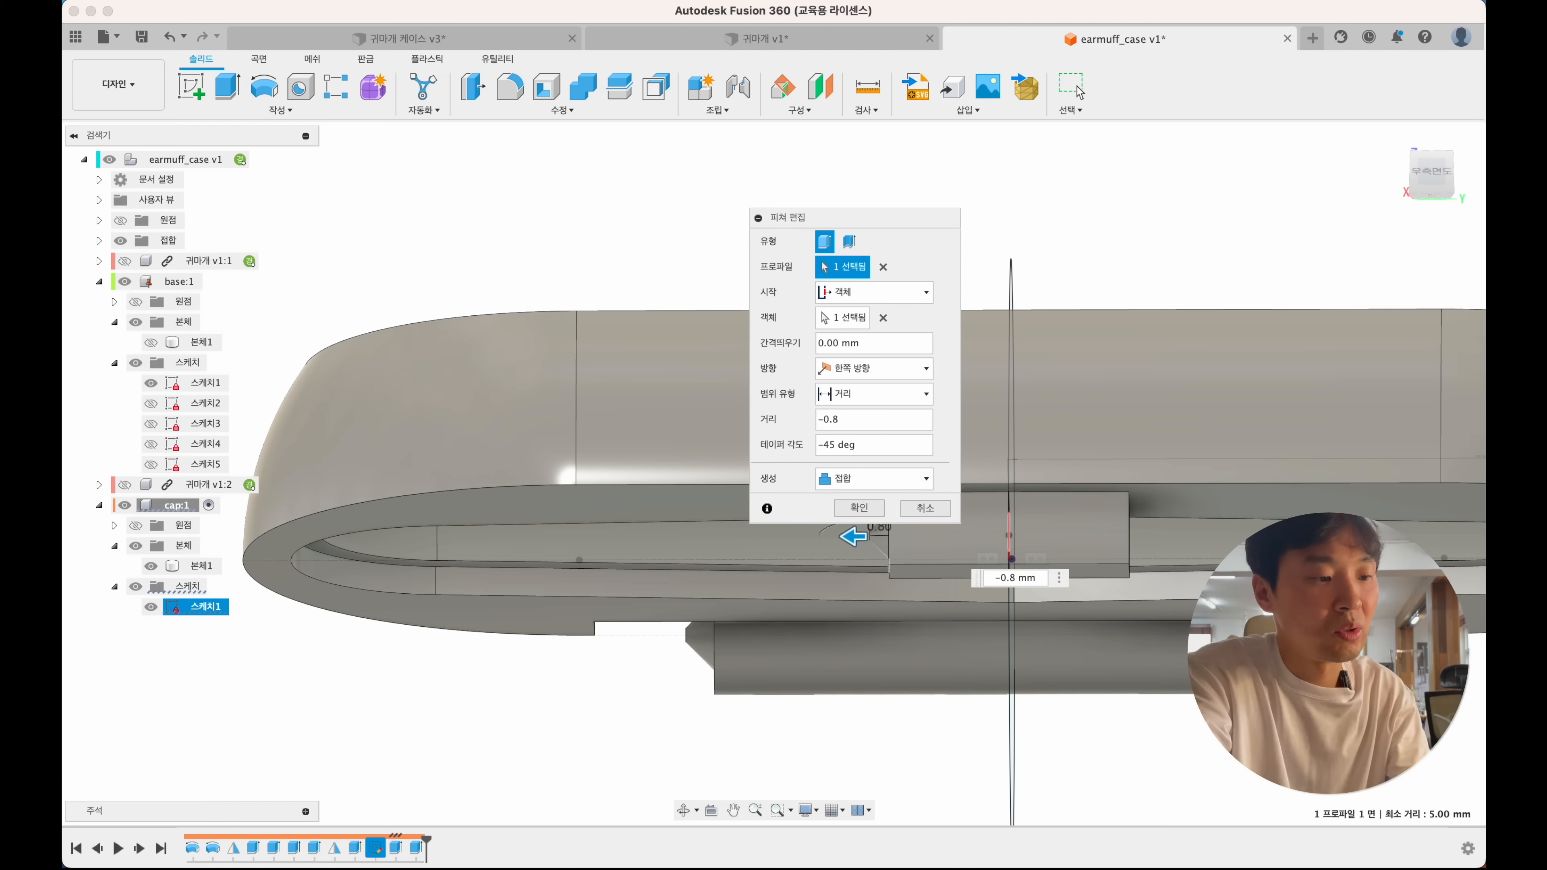
{"action": "key", "text": "Return"}
- Mirror the conical bump's two faces across the cap's central plane onto the latch block's opposite end
{"action": "scroll", "coordinate": [959, 545], "scroll_direction": "down", "scroll_amount": 10, "text": "shift"}
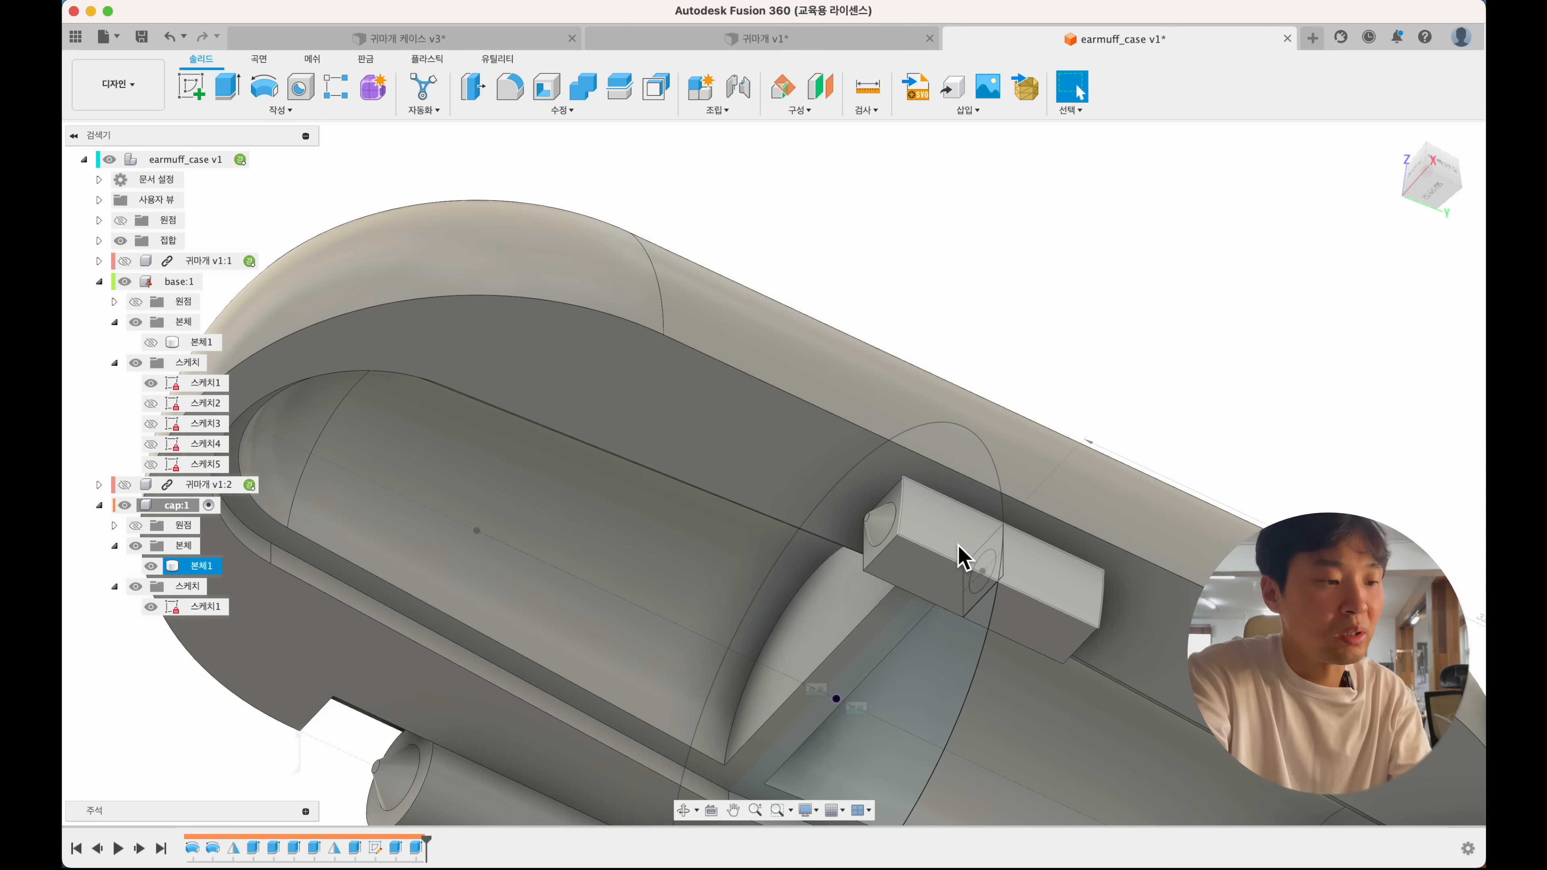
{"action": "scroll", "coordinate": [959, 546], "scroll_direction": "right", "scroll_amount": 5}
{"action": "scroll", "coordinate": [919, 542], "scroll_direction": "up", "scroll_amount": 10, "text": "shift"}
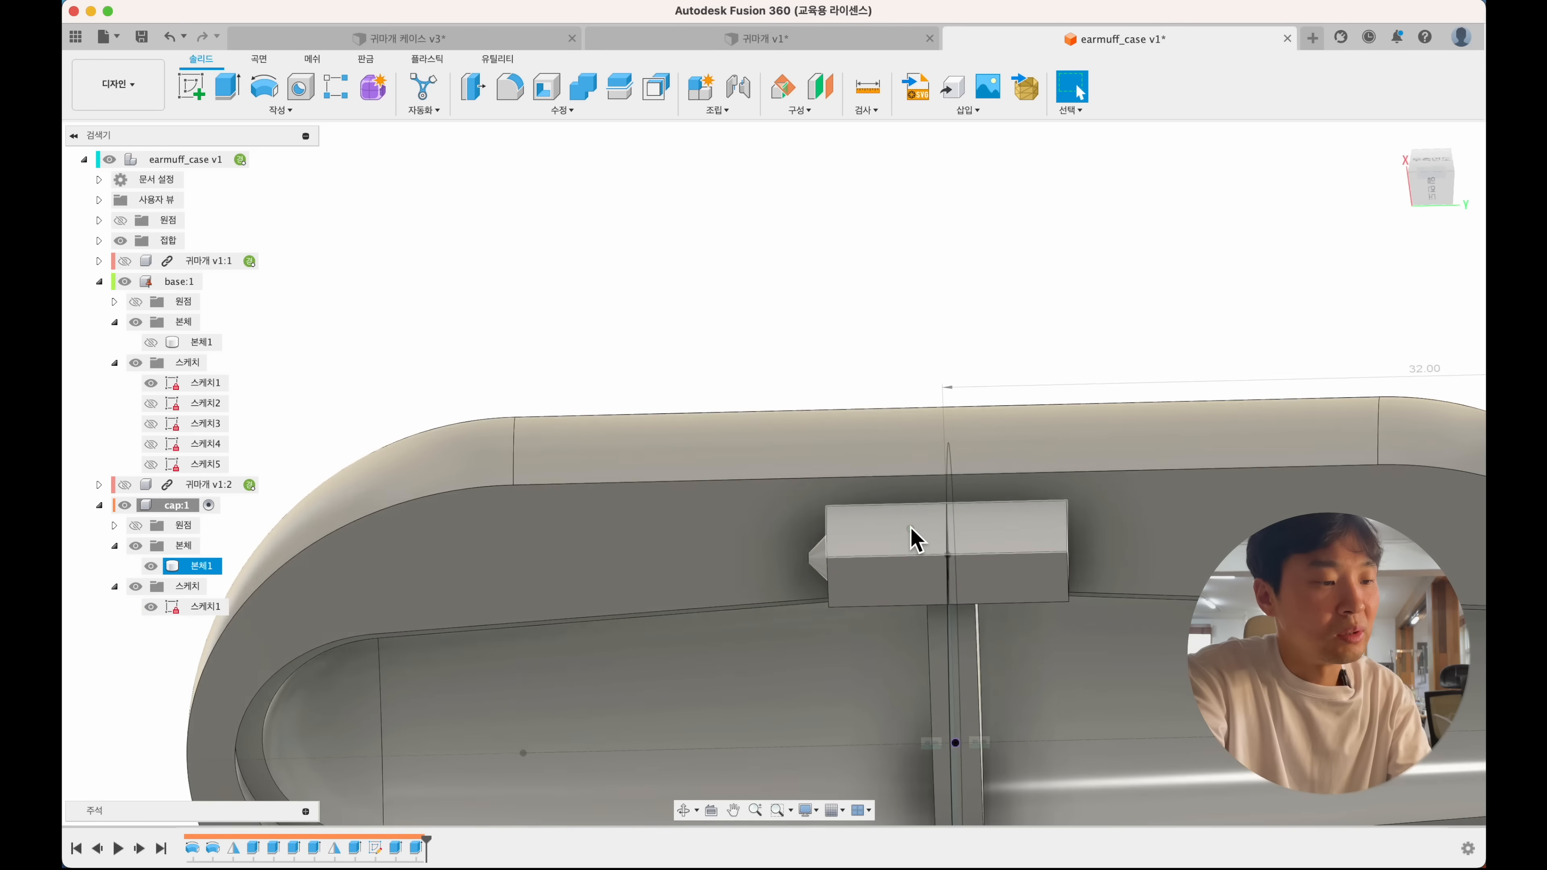
{"action": "left_click", "coordinate": [284, 109]}
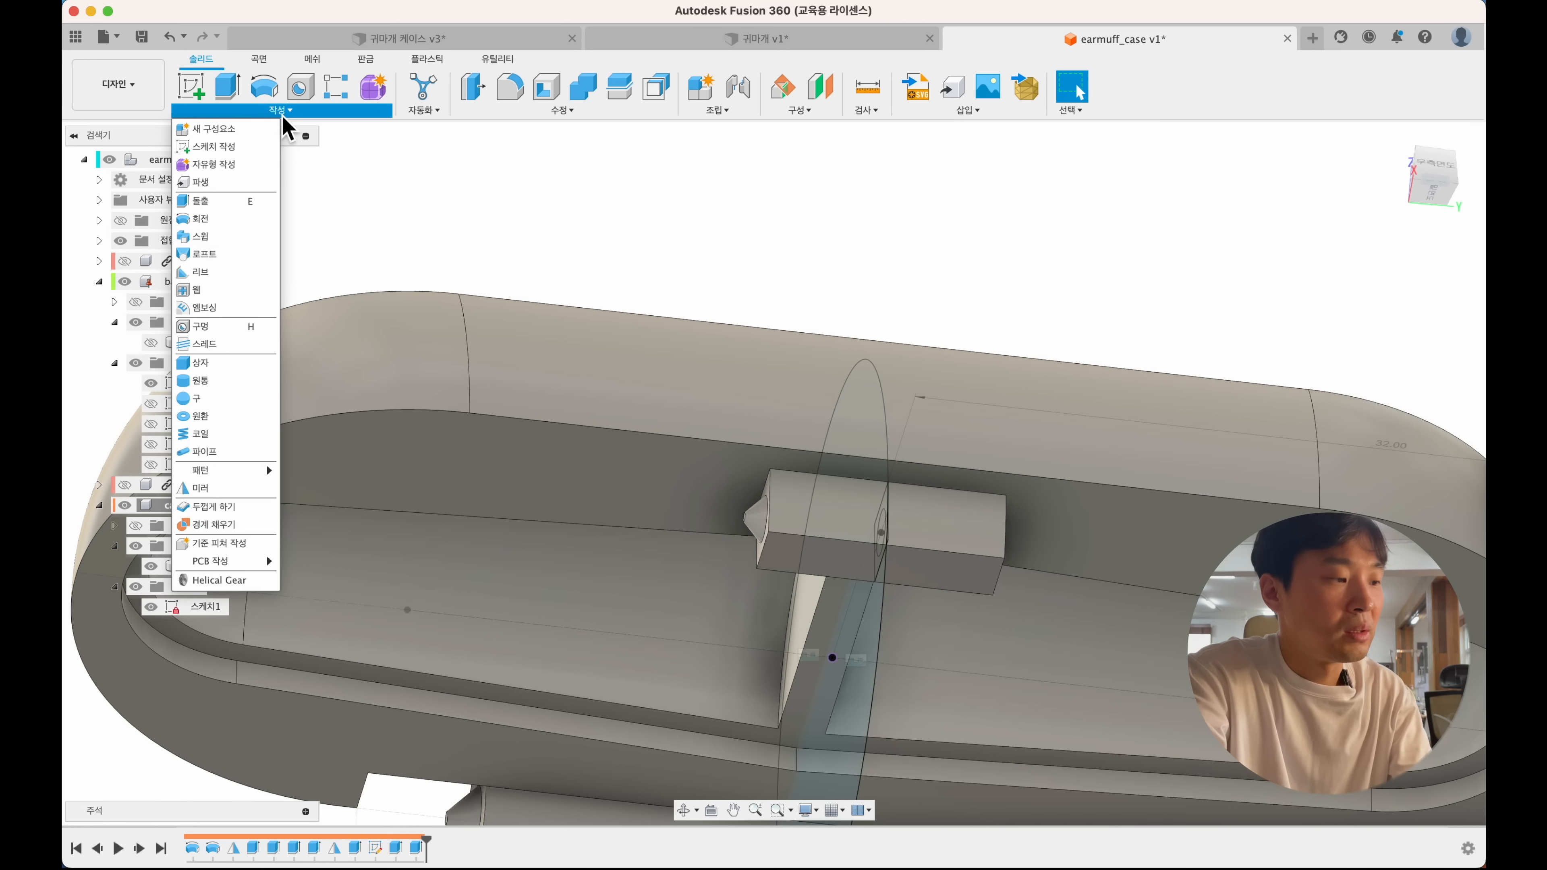
{"action": "left_click", "coordinate": [218, 496]}
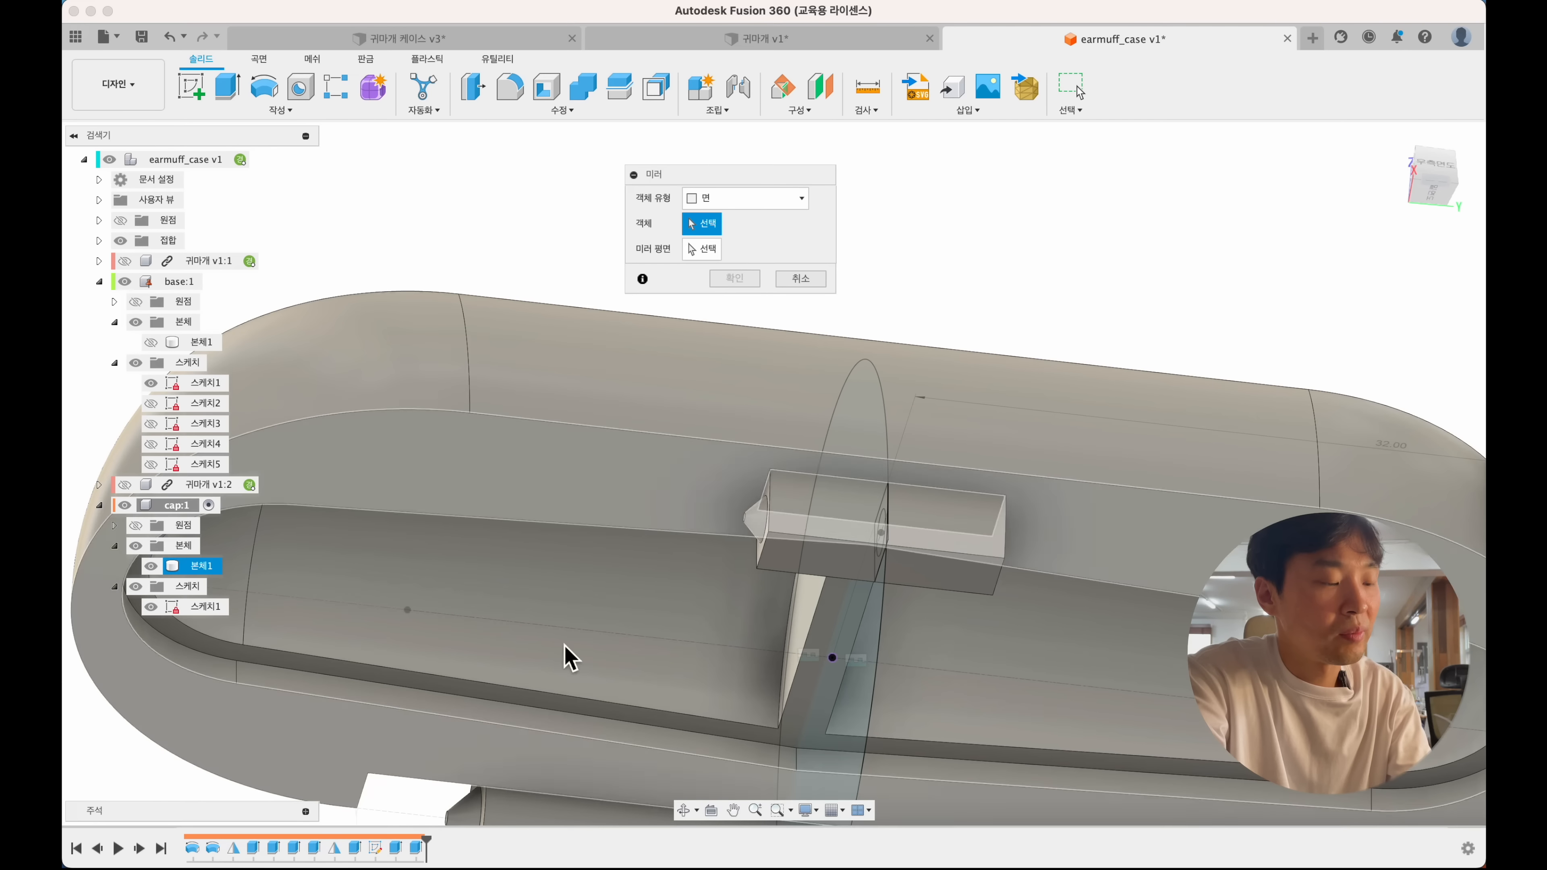
{"action": "left_click_drag", "start_coordinate": [708, 306], "coordinate": [787, 585]}
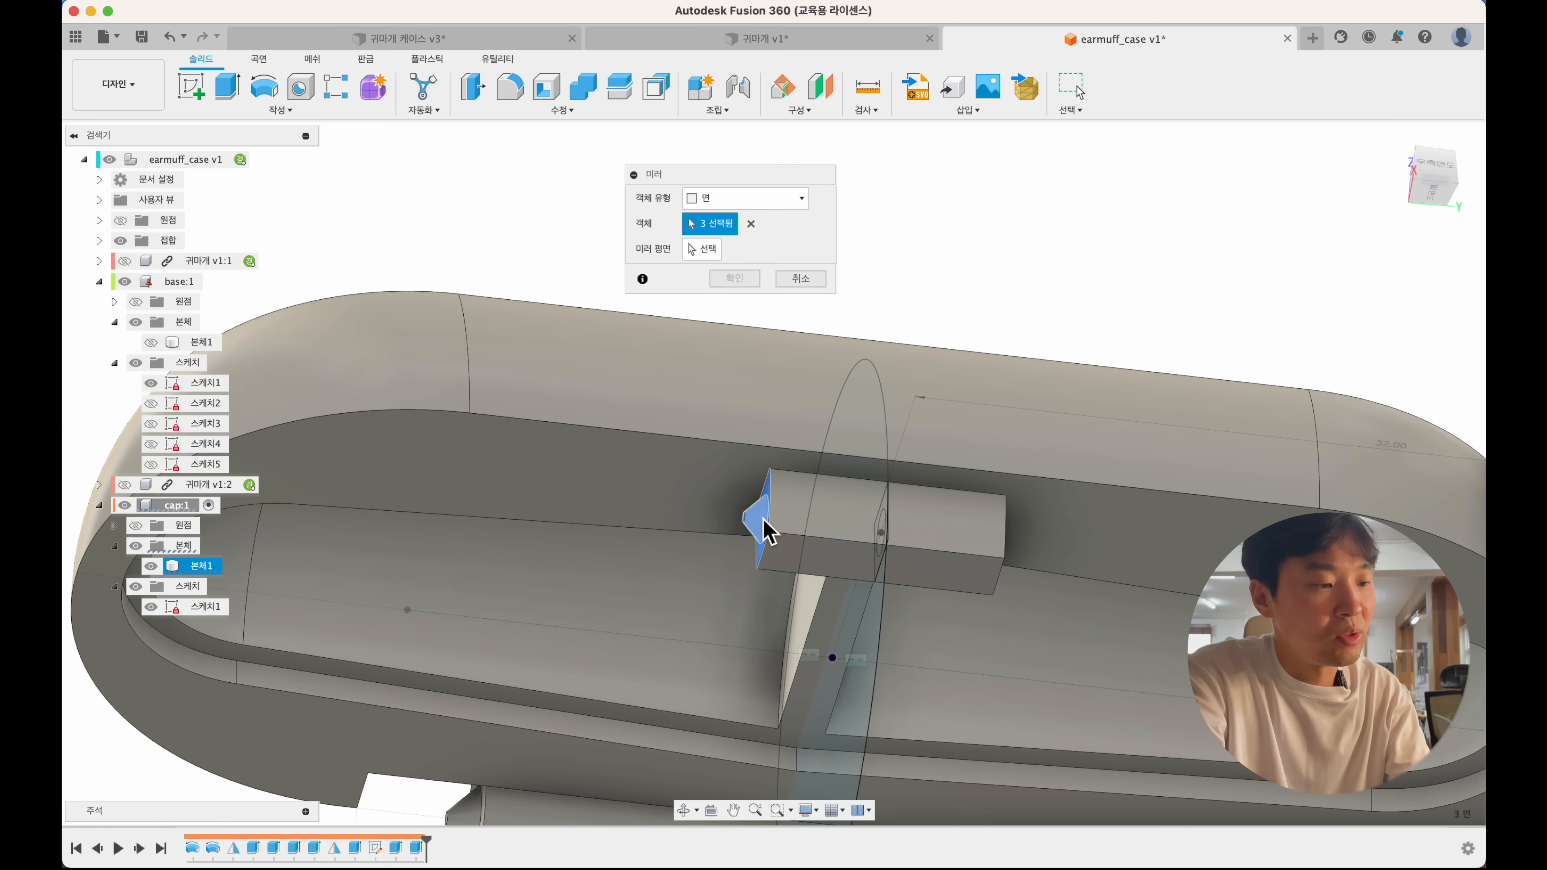
{"action": "left_click", "coordinate": [762, 565]}
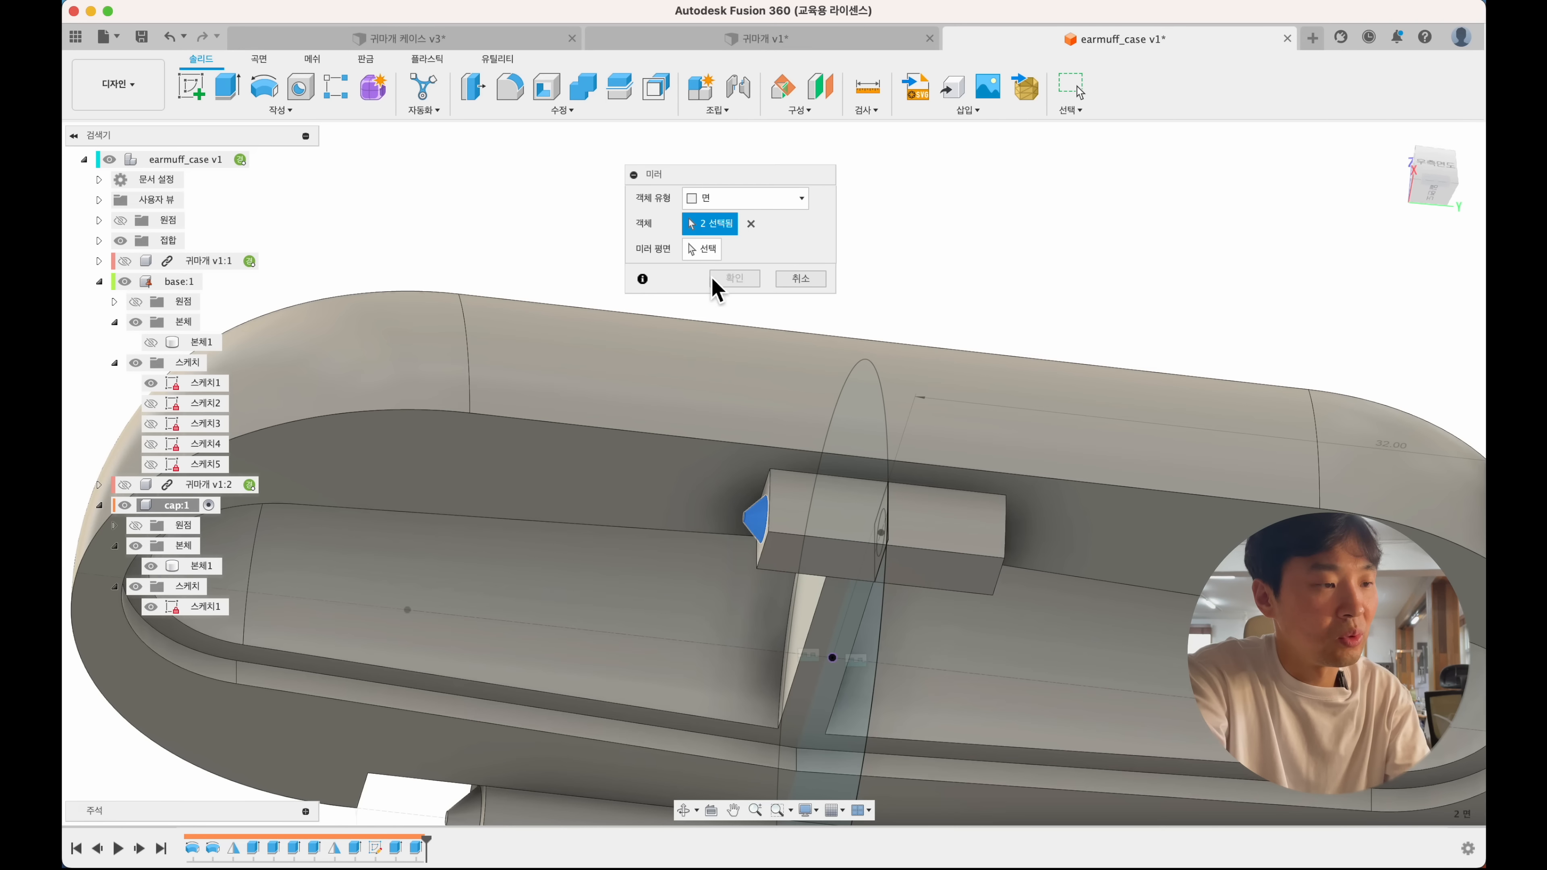
{"action": "left_click", "coordinate": [706, 250]}
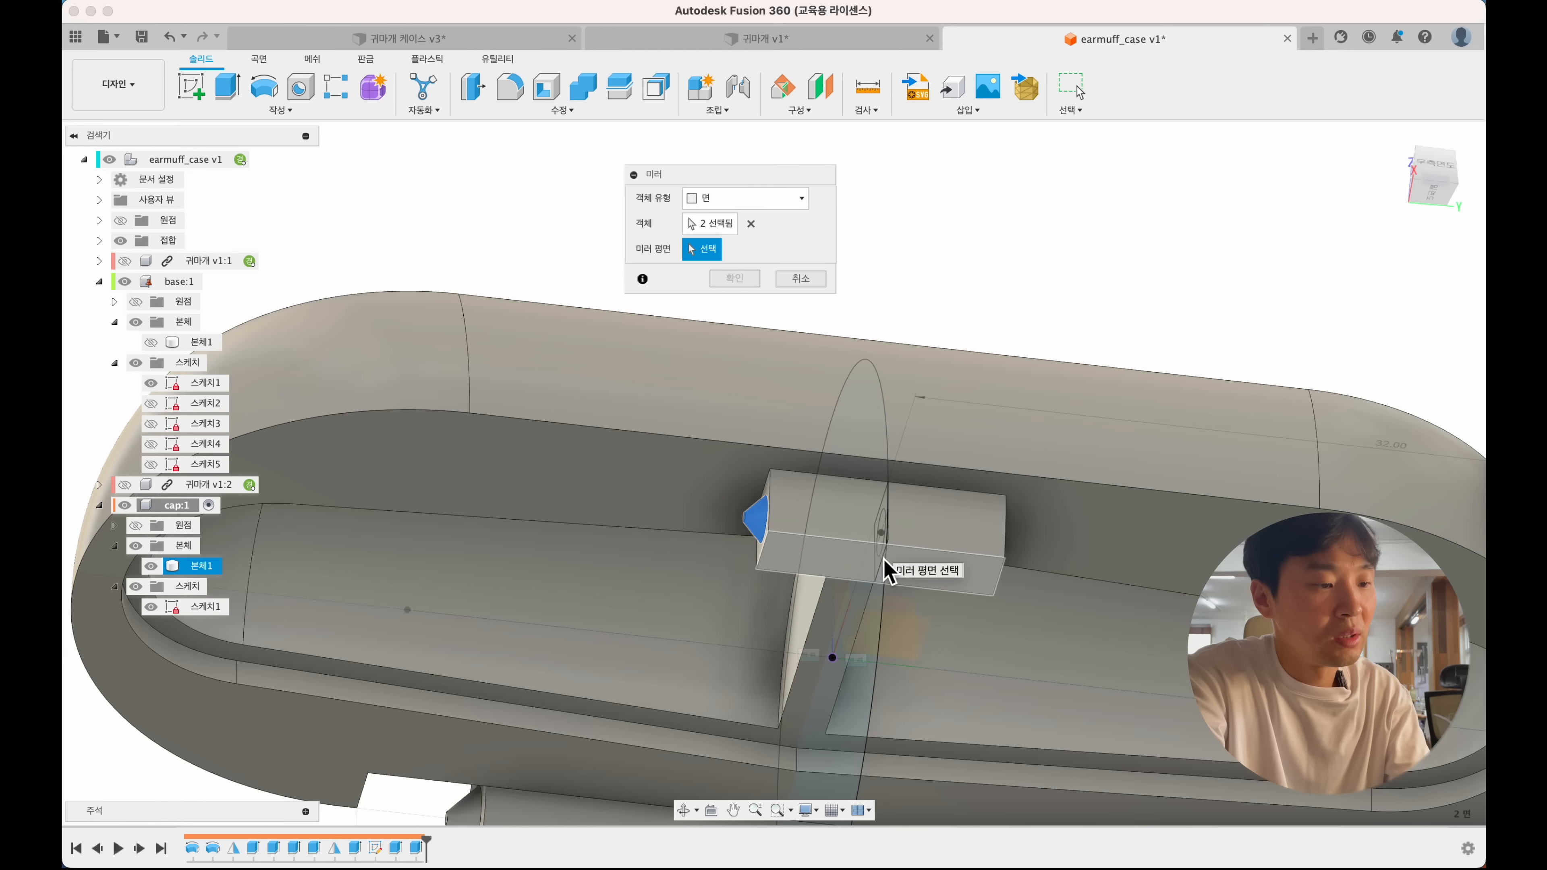
{"action": "left_click", "coordinate": [852, 602]}
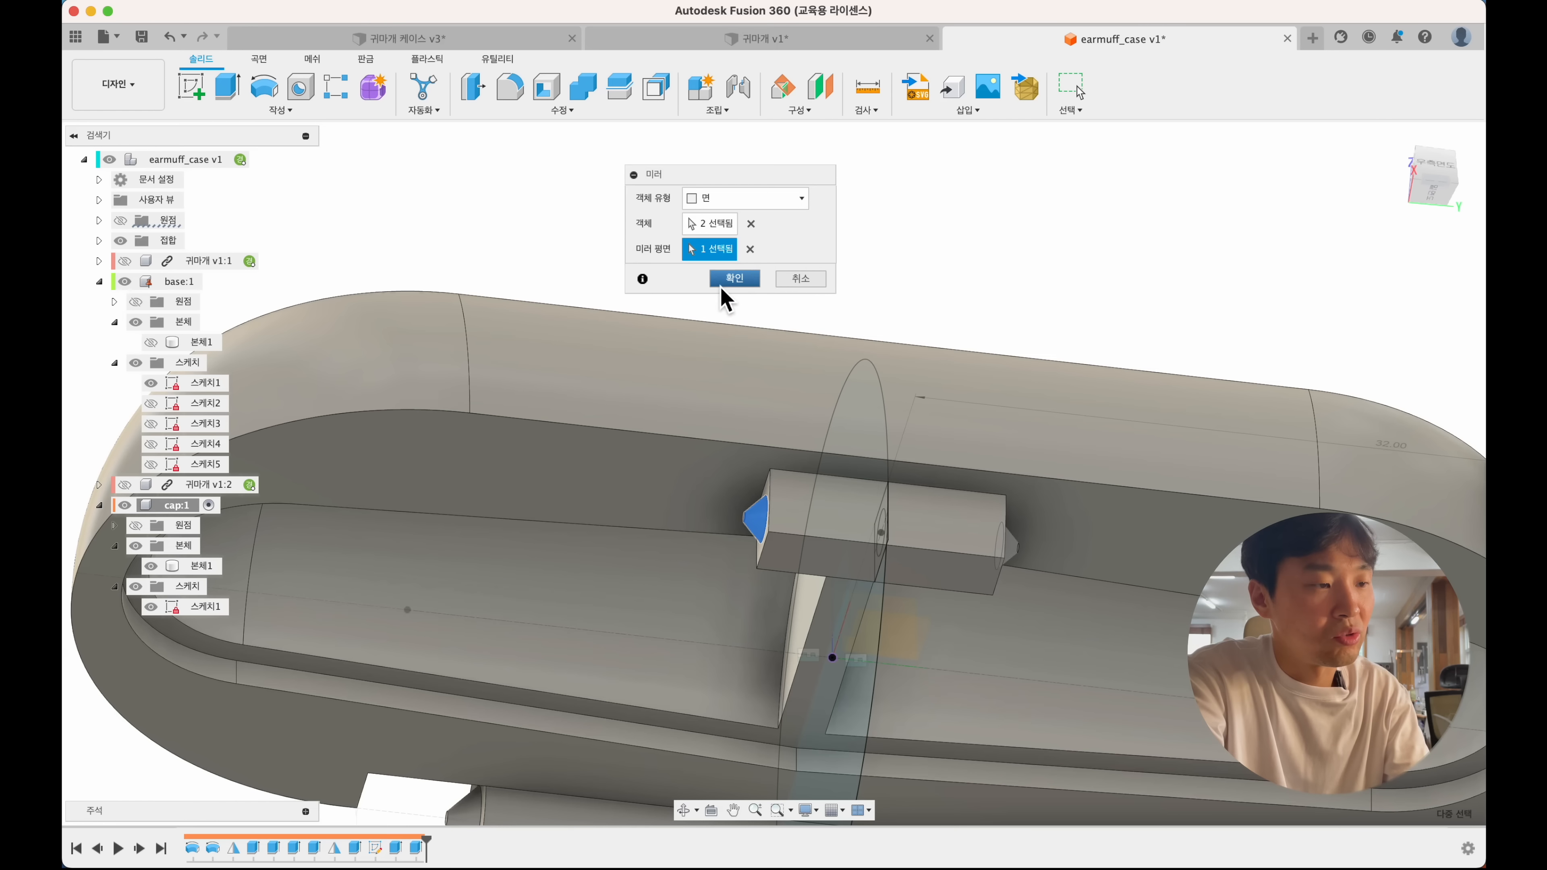
{"action": "left_click", "coordinate": [728, 279]}
- Fillet the two long outer edges of the cap's latch block with a 1.4 mm constant radius
{"action": "scroll", "coordinate": [945, 246], "scroll_direction": "down", "scroll_amount": 5}
{"action": "scroll", "coordinate": [942, 244], "scroll_direction": "up", "scroll_amount": 5, "text": "shift"}
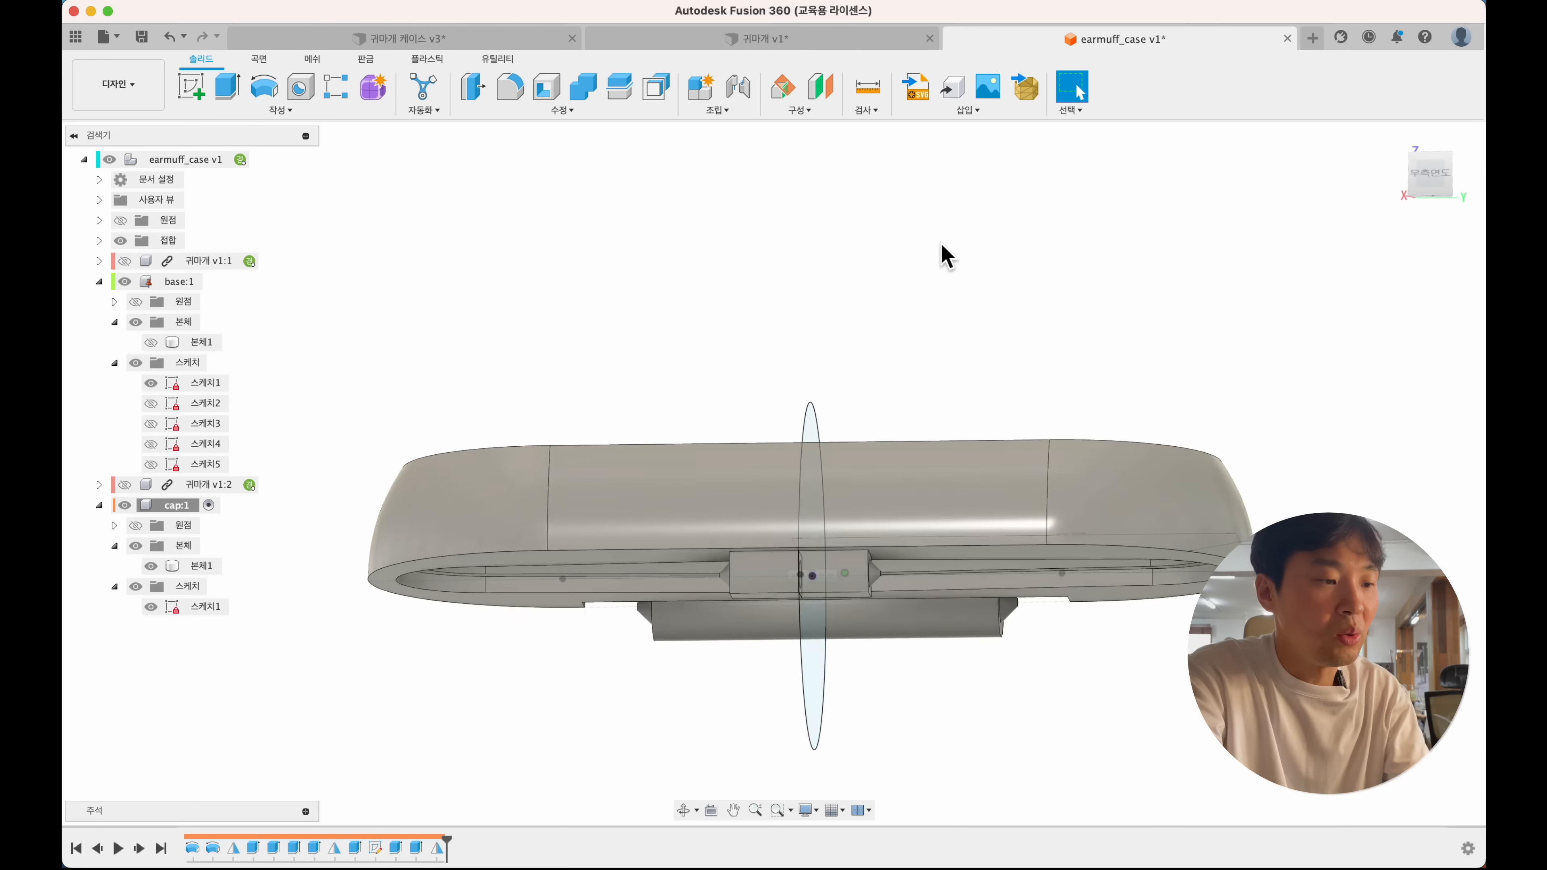
{"action": "scroll", "coordinate": [942, 243], "scroll_direction": "down", "scroll_amount": 10, "text": "shift"}
{"action": "scroll", "coordinate": [941, 243], "scroll_direction": "down", "scroll_amount": 10, "text": "shift"}
{"action": "scroll", "coordinate": [942, 243], "scroll_direction": "left", "scroll_amount": 10, "text": "shift"}
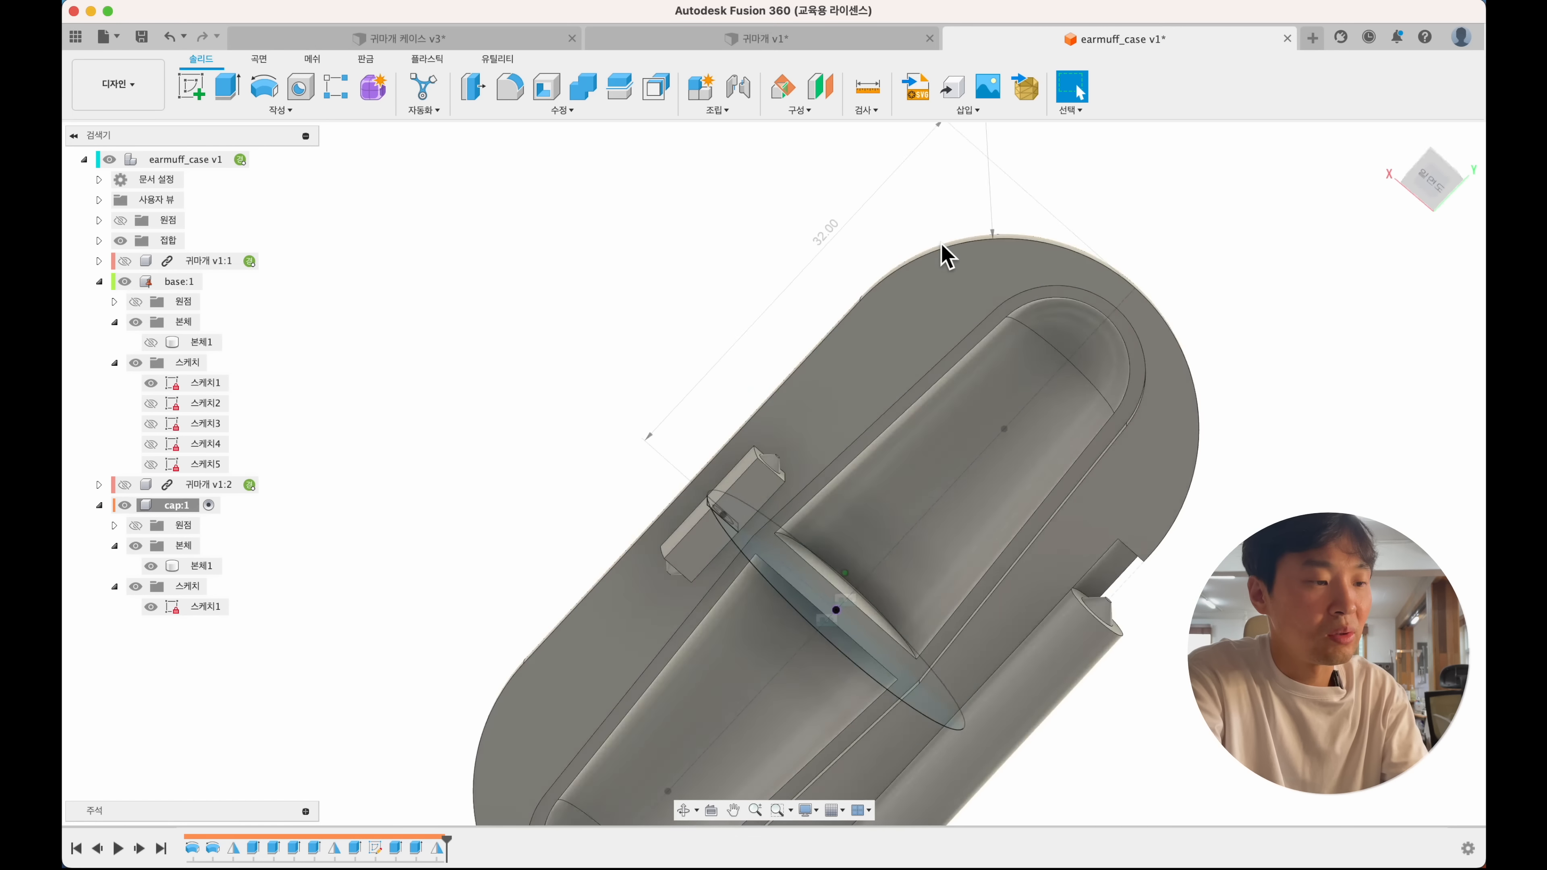
{"action": "scroll", "coordinate": [718, 449], "scroll_direction": "up", "scroll_amount": 5}
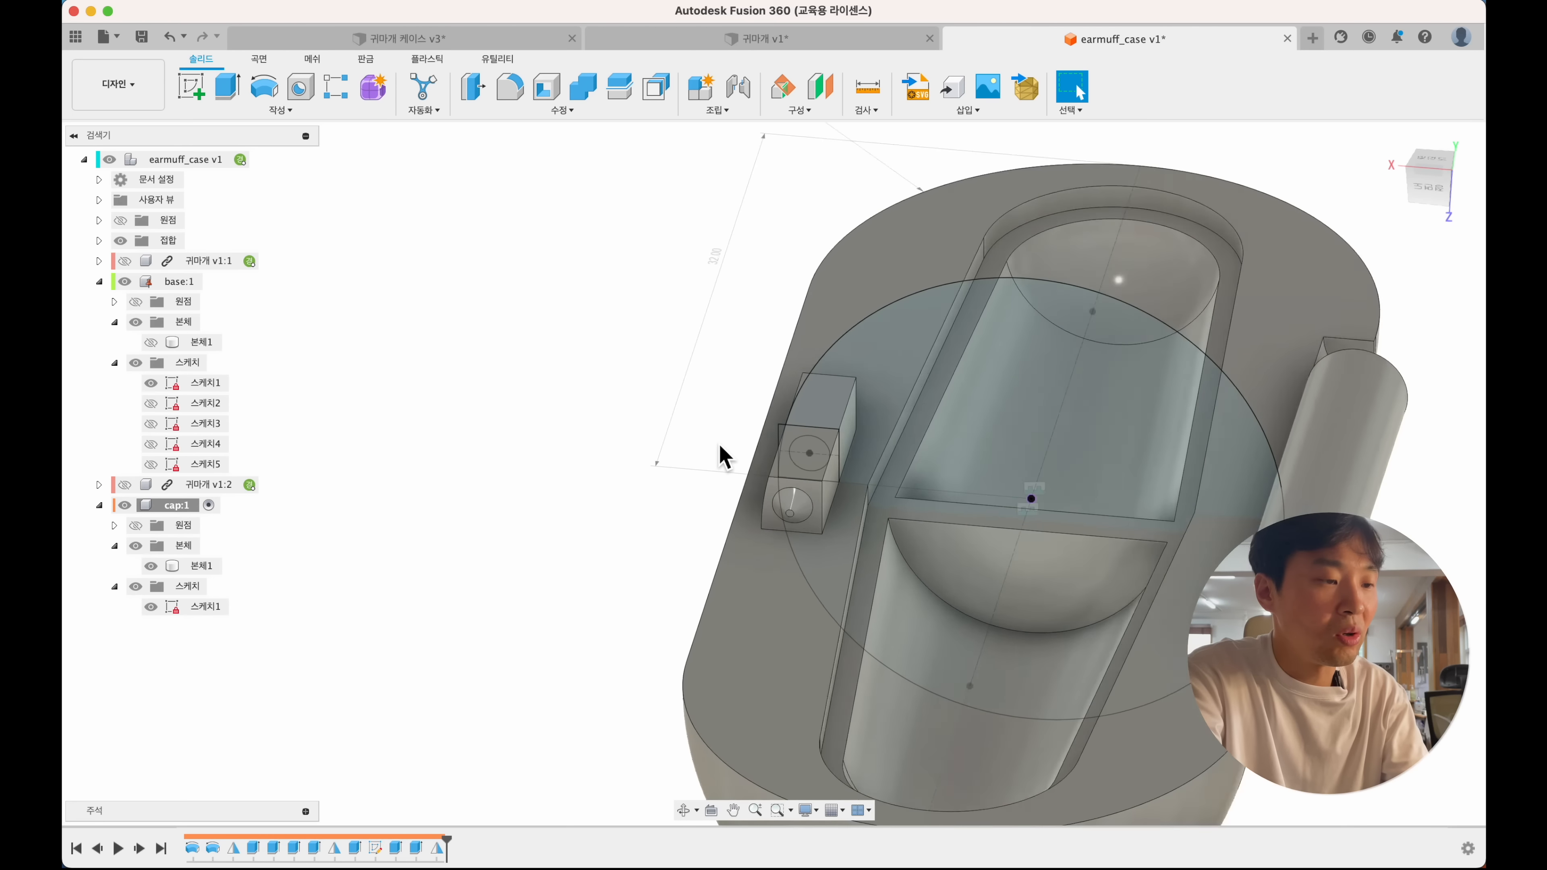
{"action": "left_click", "coordinate": [510, 91]}
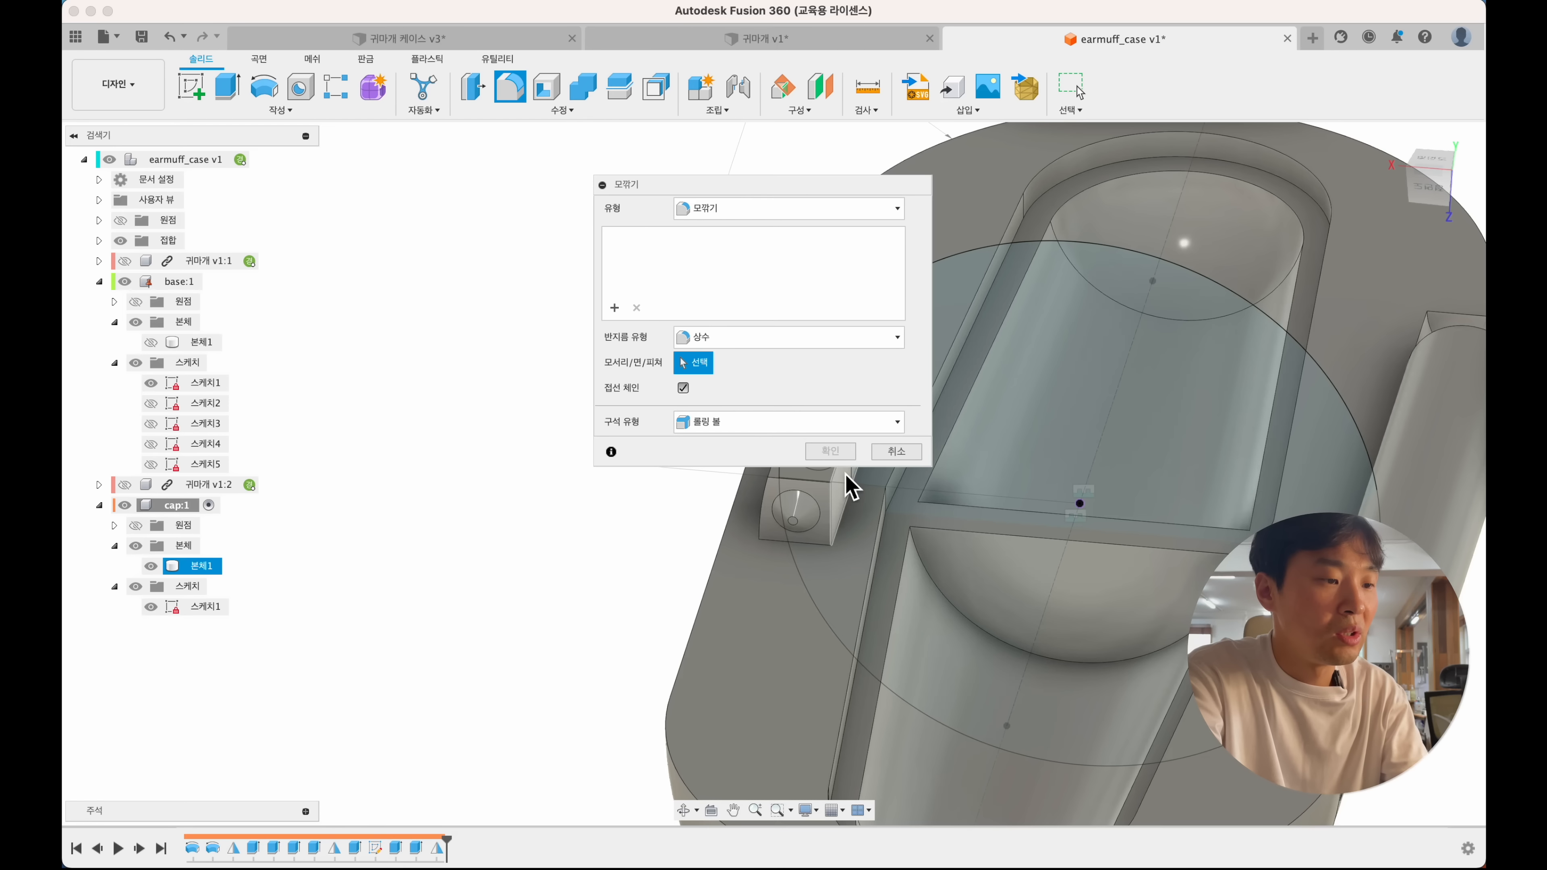
{"action": "left_click", "coordinate": [829, 481]}
{"action": "left_click_drag", "start_coordinate": [735, 203], "coordinate": [478, 276]}
{"action": "left_click", "coordinate": [778, 483]}
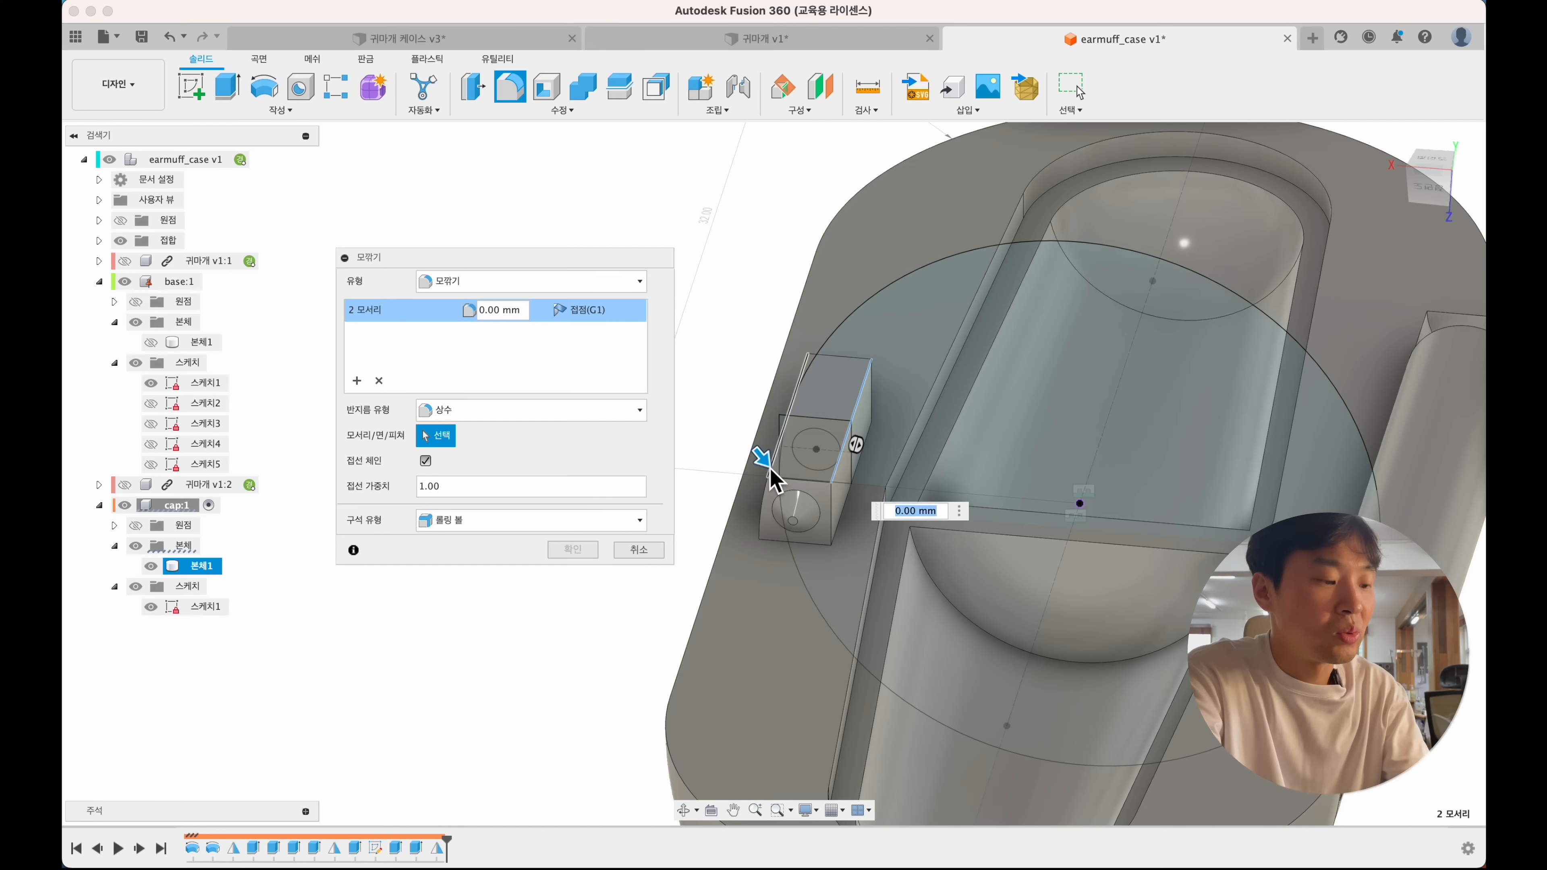
{"action": "key", "text": "Return"}
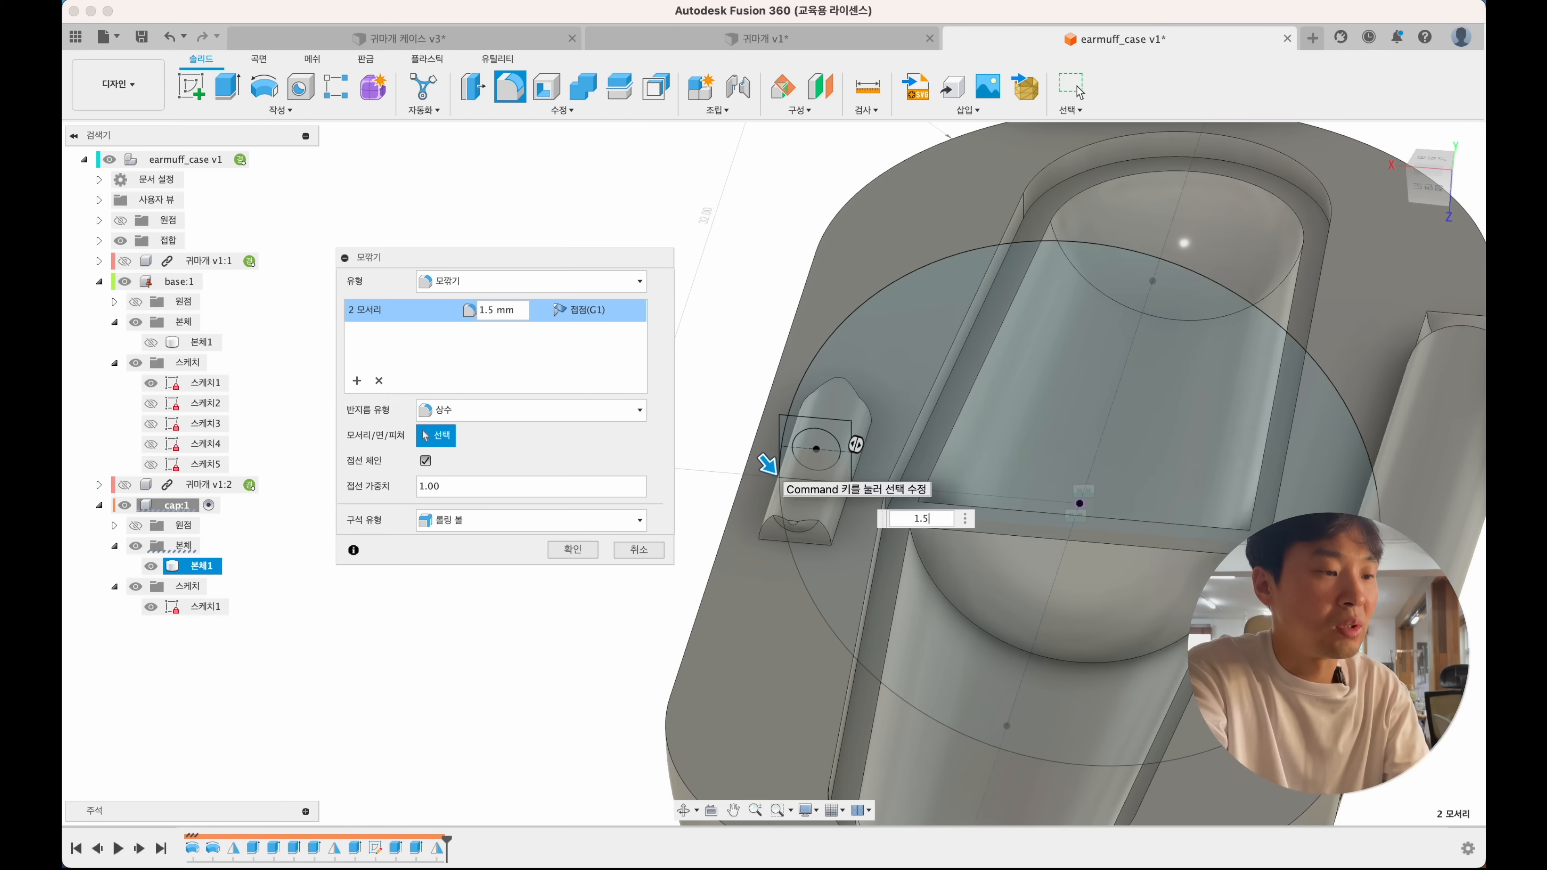
{"action": "key", "text": "BackSpace"}
{"action": "key", "text": "Return"}
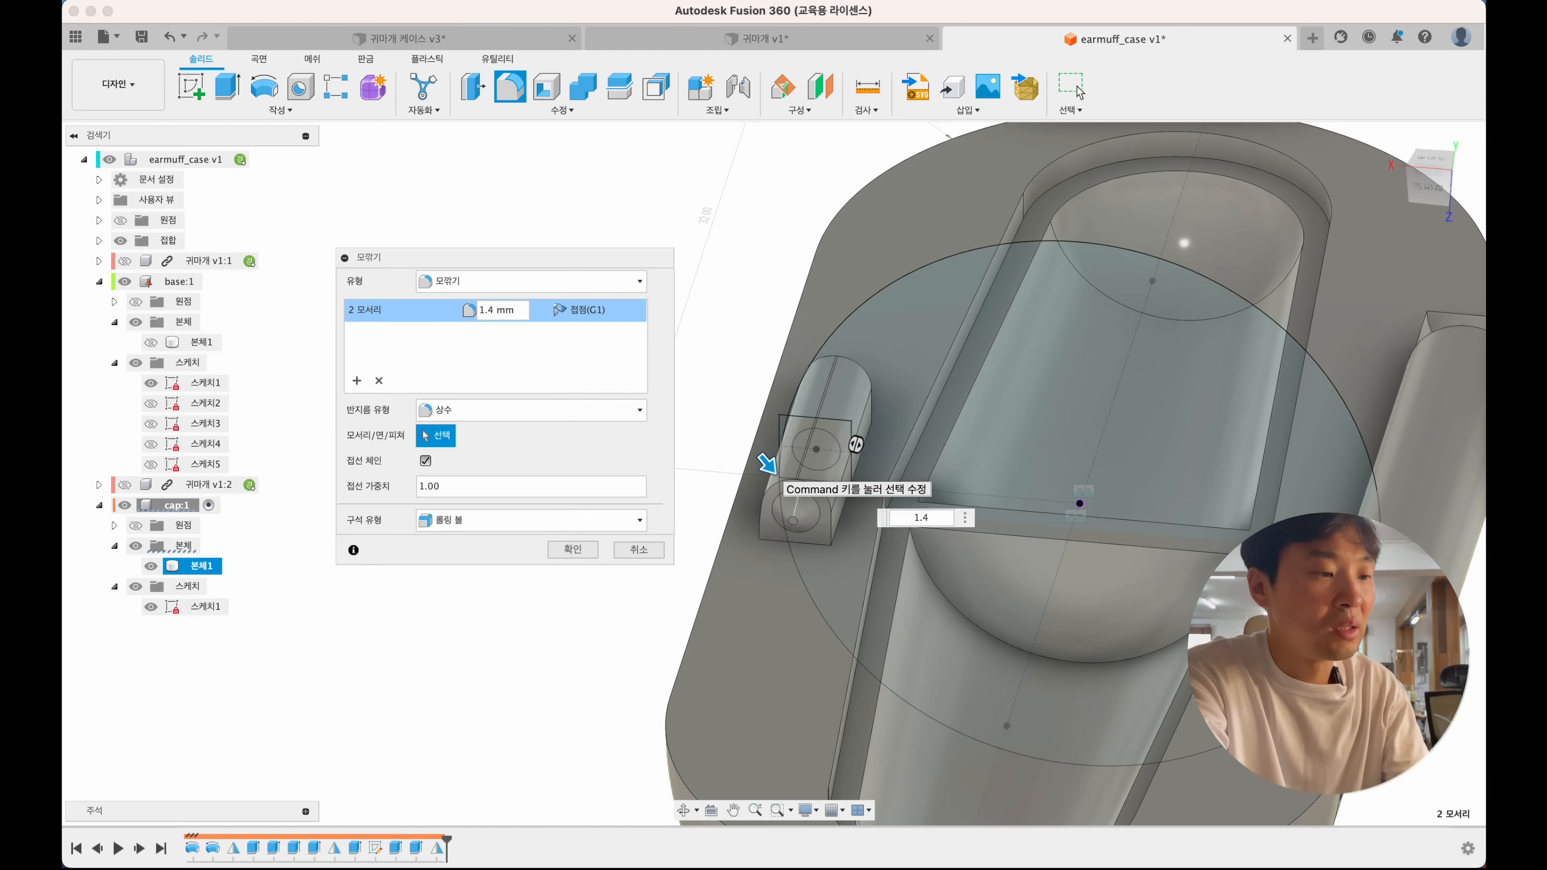
{"action": "key", "text": "Return"}
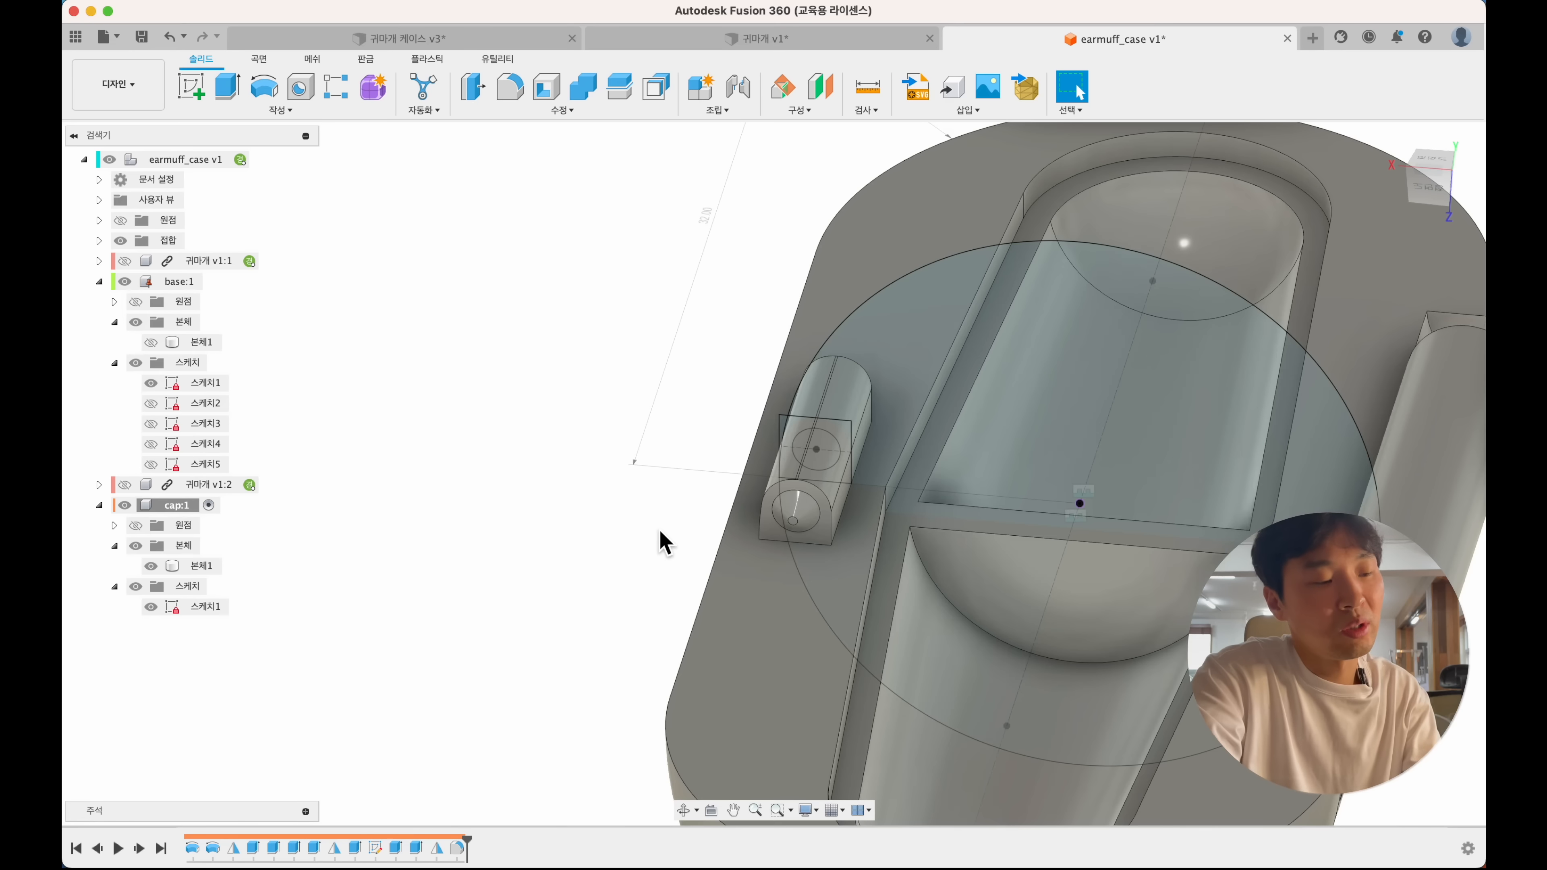
- Activate the base component, show its body and hide the cap component
{"action": "scroll", "coordinate": [656, 526], "scroll_direction": "up", "scroll_amount": 10, "text": "shift"}
{"action": "scroll", "coordinate": [656, 525], "scroll_direction": "down", "scroll_amount": 3}
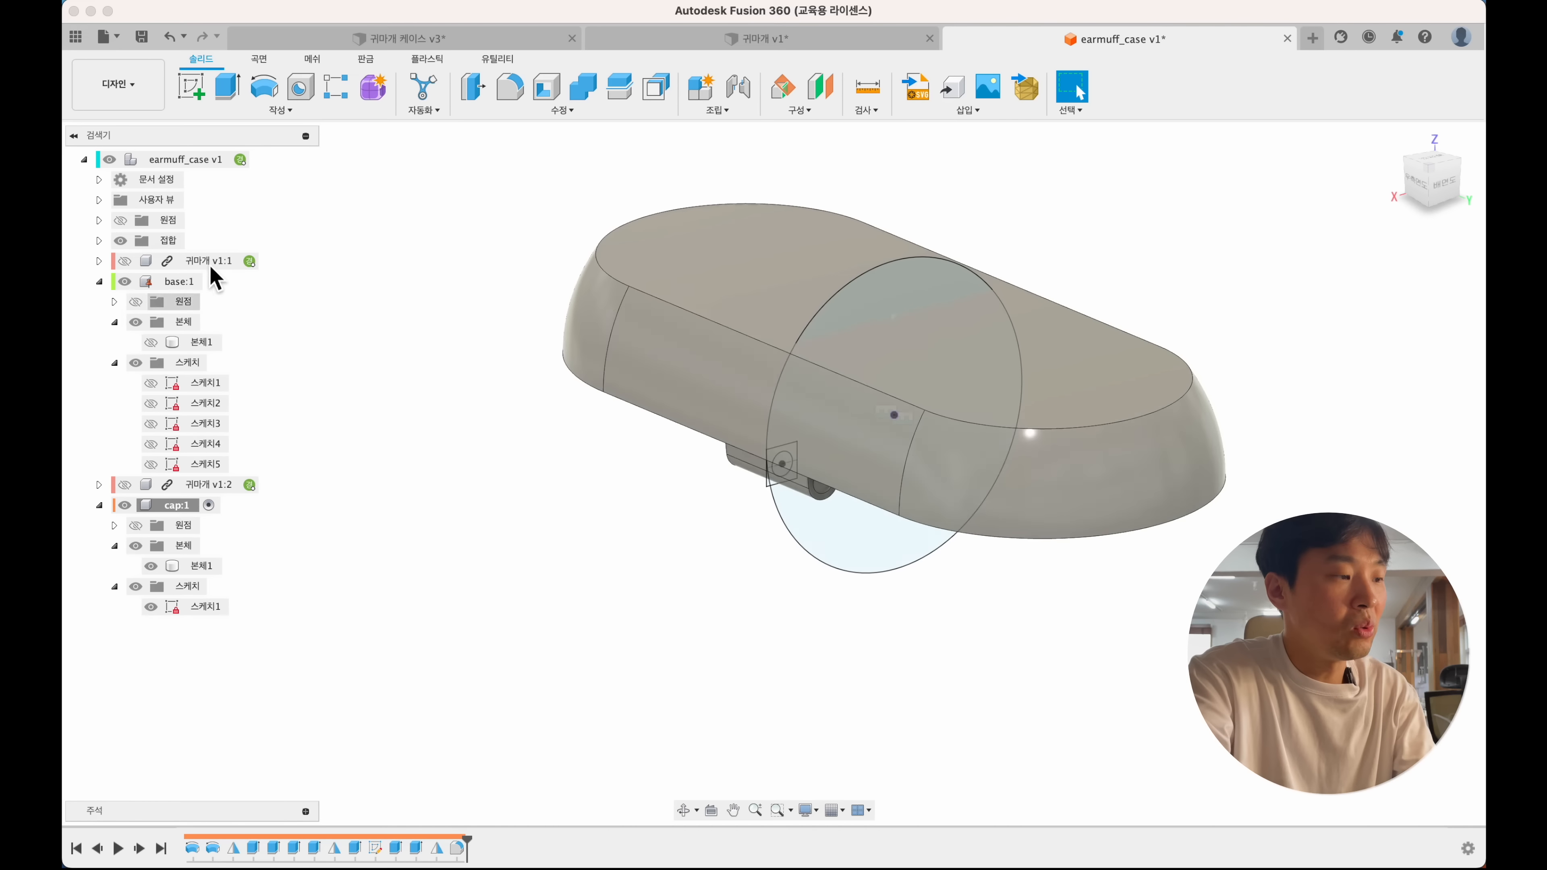
{"action": "left_click", "coordinate": [201, 281]}
{"action": "left_click", "coordinate": [212, 281]}
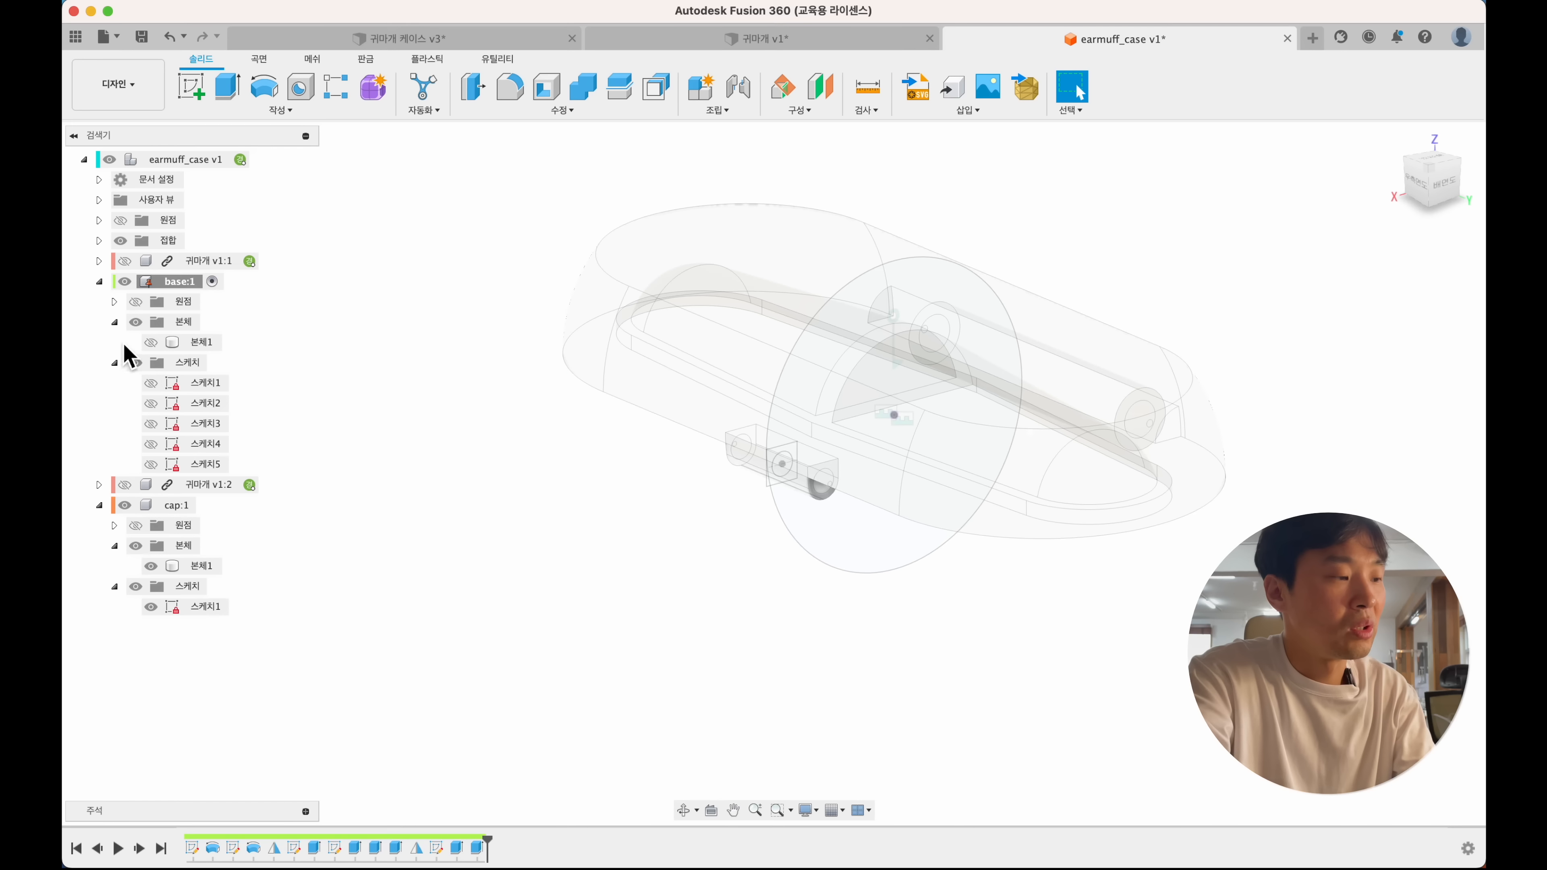
{"action": "left_click", "coordinate": [150, 342]}
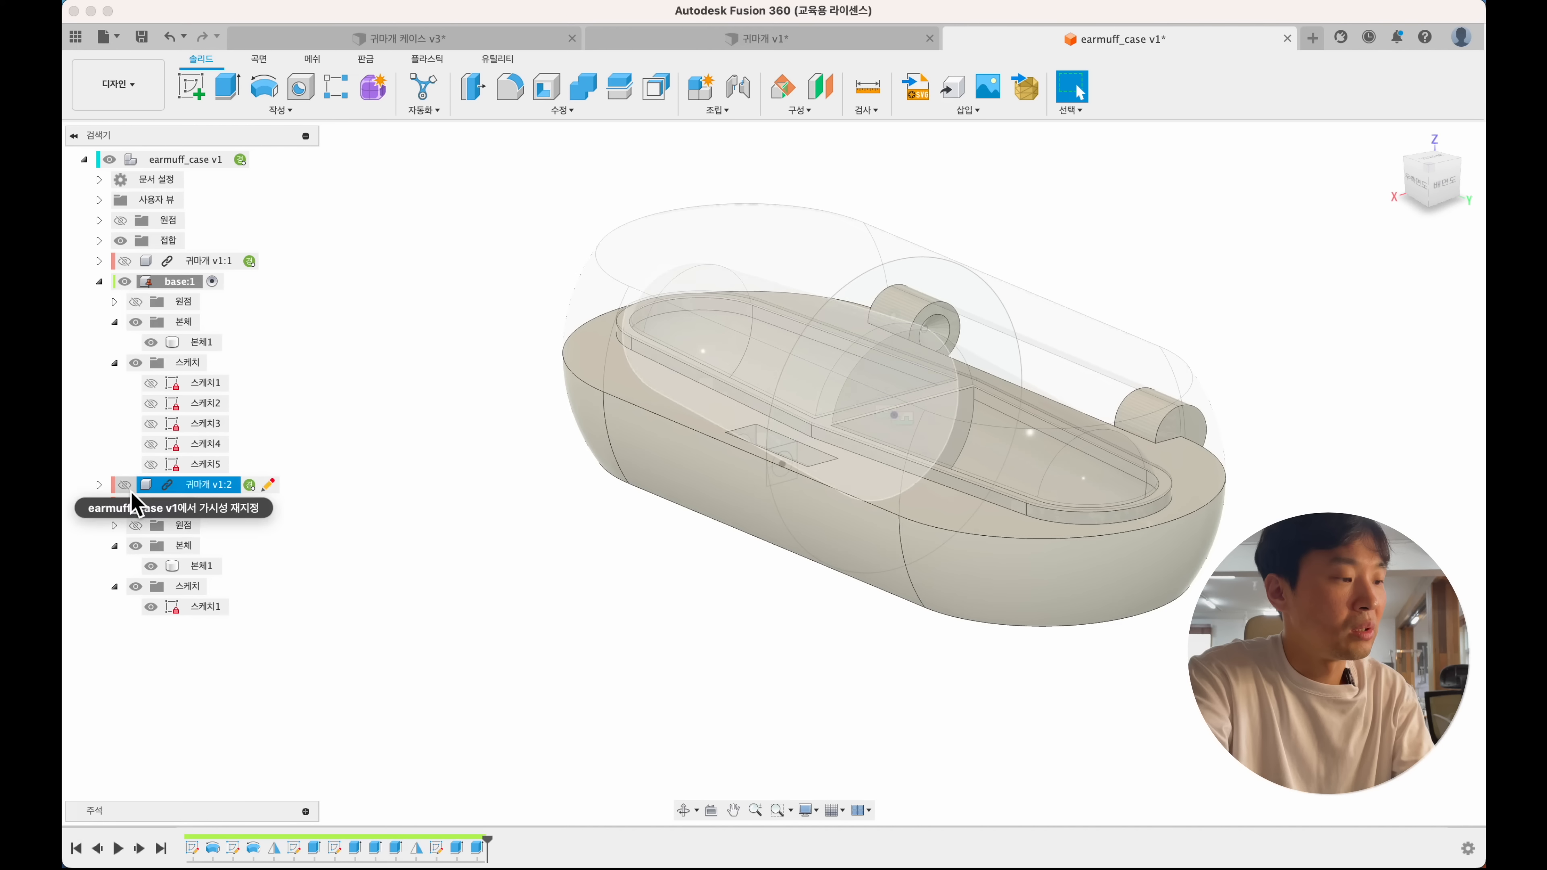
{"action": "left_click", "coordinate": [124, 505]}
{"action": "left_click", "coordinate": [518, 604]}
{"action": "middle_click_drag", "start_coordinate": [519, 606], "coordinate": [516, 601], "text": "shift"}
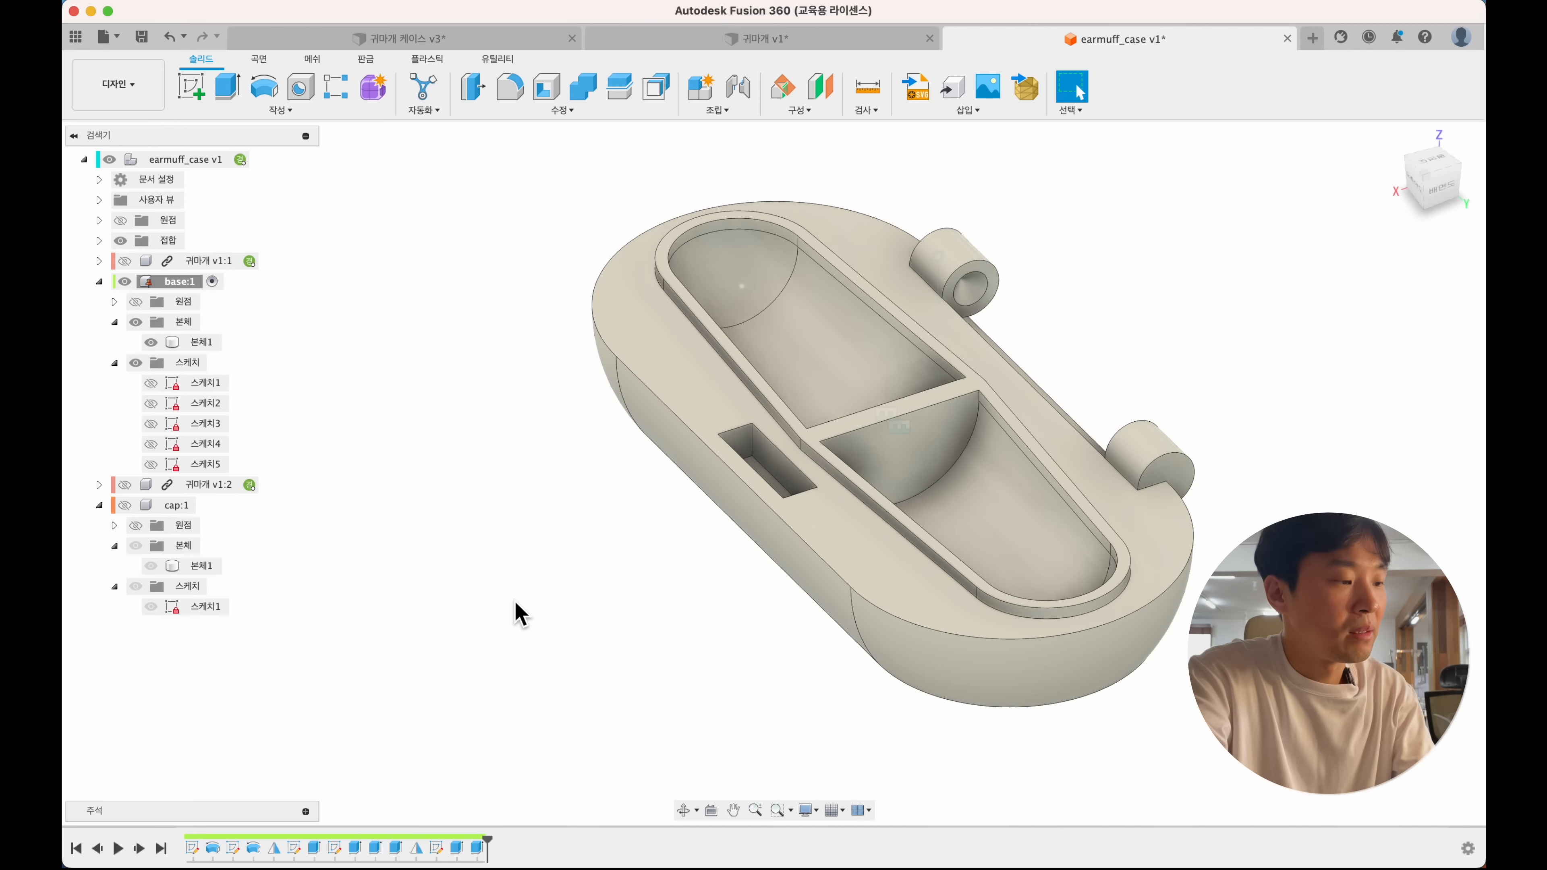
- Show the cap component again with its body hidden and its sketch visible over the base pocket
{"action": "left_click", "coordinate": [150, 607]}
{"action": "scroll", "coordinate": [470, 565], "scroll_direction": "up", "scroll_amount": 3}
{"action": "scroll", "coordinate": [472, 575], "scroll_direction": "up", "scroll_amount": 3}
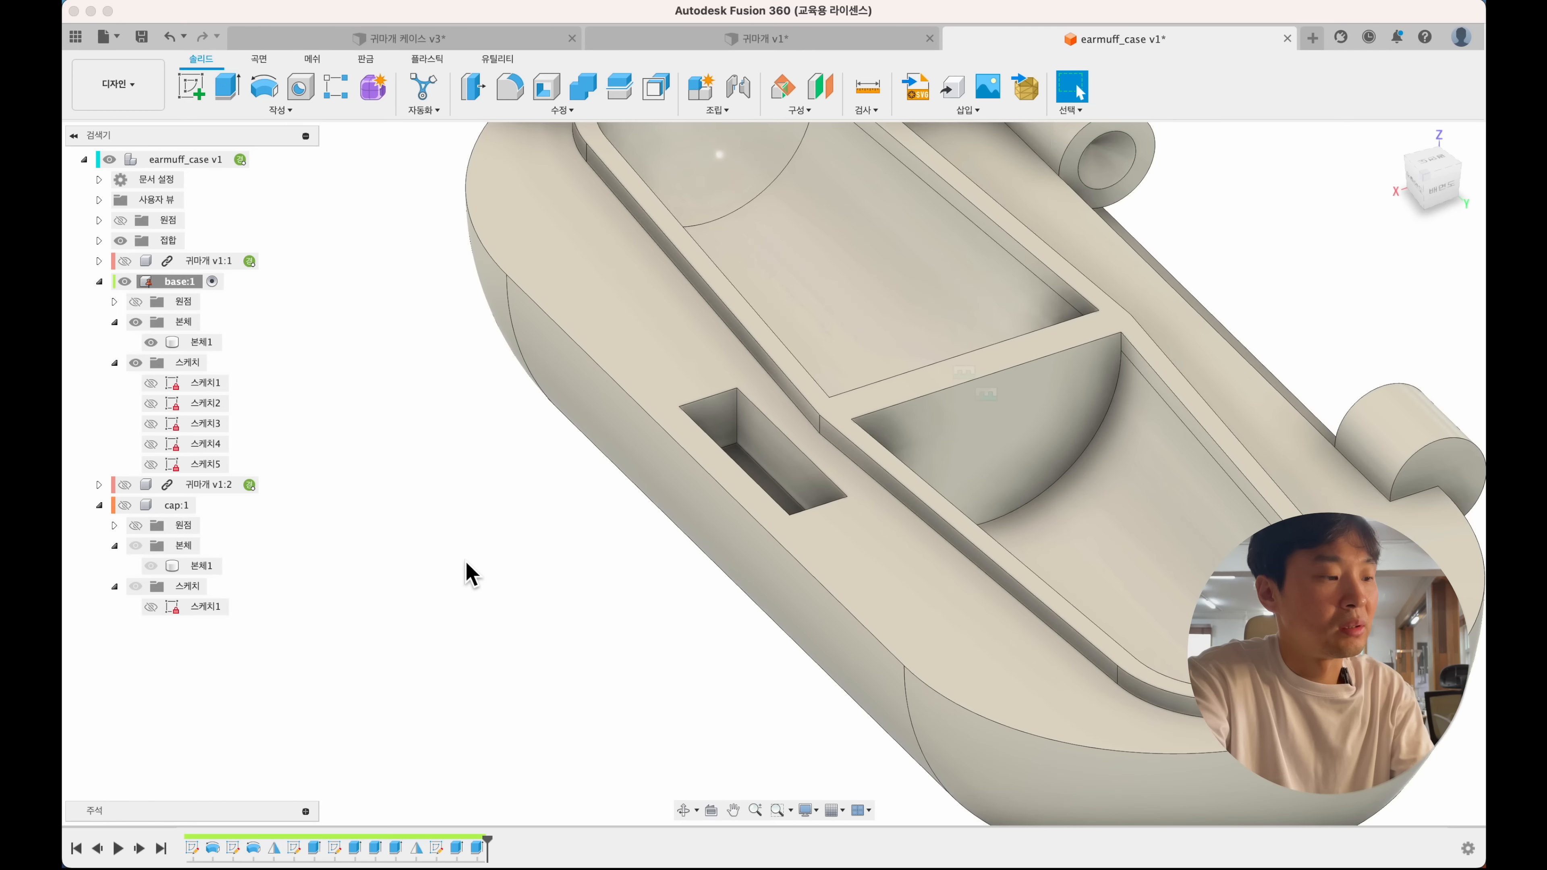
{"action": "left_click", "coordinate": [125, 505]}
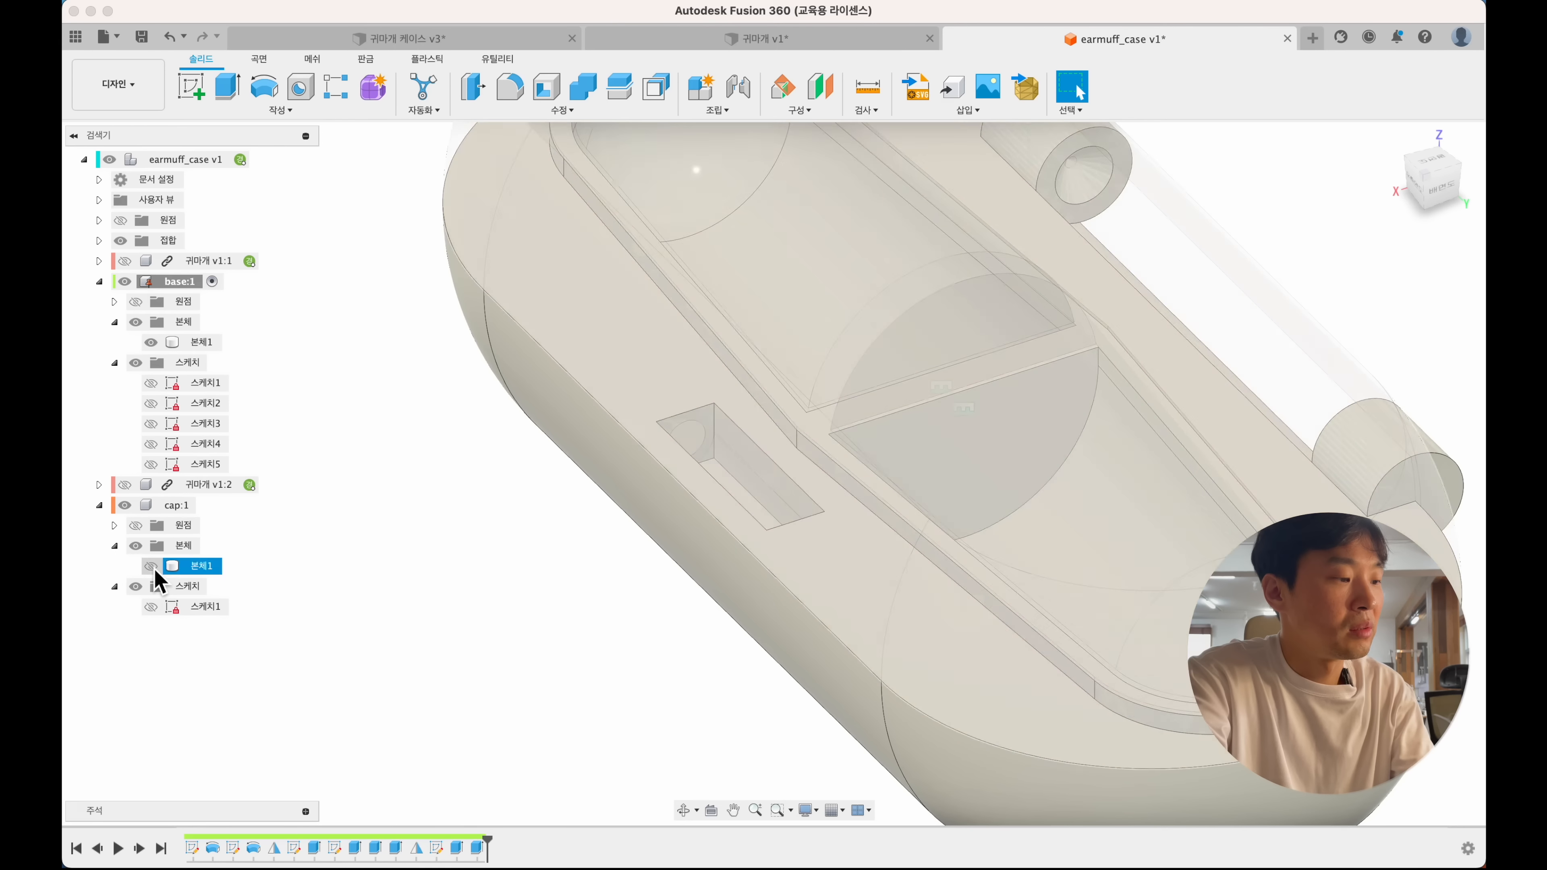
{"action": "left_click", "coordinate": [150, 565]}
{"action": "left_click", "coordinate": [150, 607]}
- Cut the cap sketch's small circle into the base pocket's end wall, starting from that wall, by -1 mm with a -45 degree taper
{"action": "key", "text": "e"}
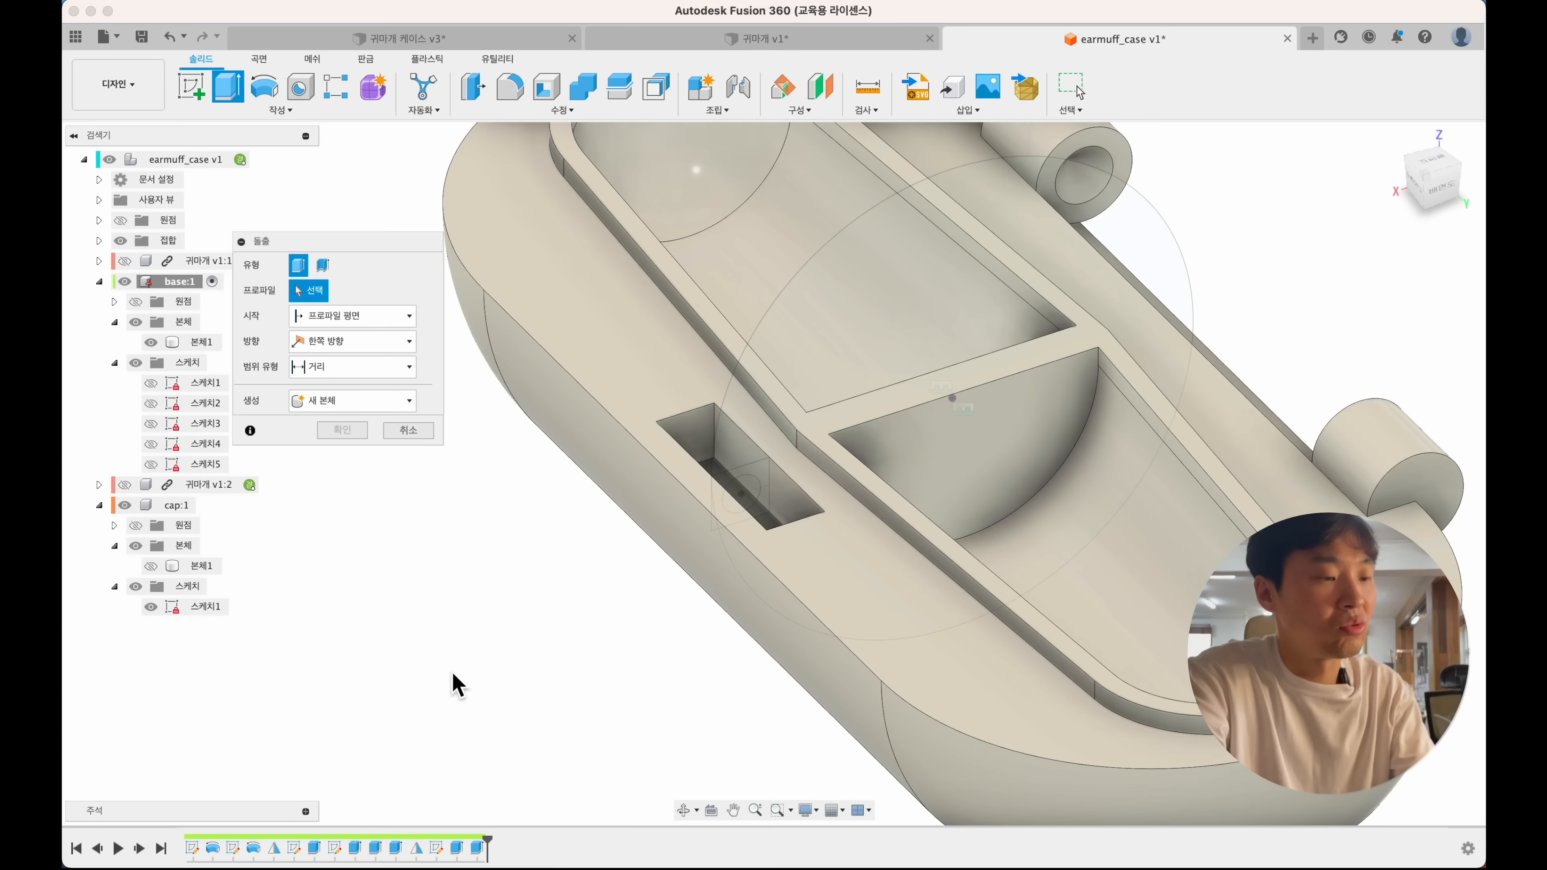
{"action": "left_click", "coordinate": [744, 494]}
{"action": "middle_click_drag", "start_coordinate": [748, 488], "coordinate": [750, 492], "text": "shift"}
{"action": "left_click", "coordinate": [351, 315]}
{"action": "left_click", "coordinate": [343, 380]}
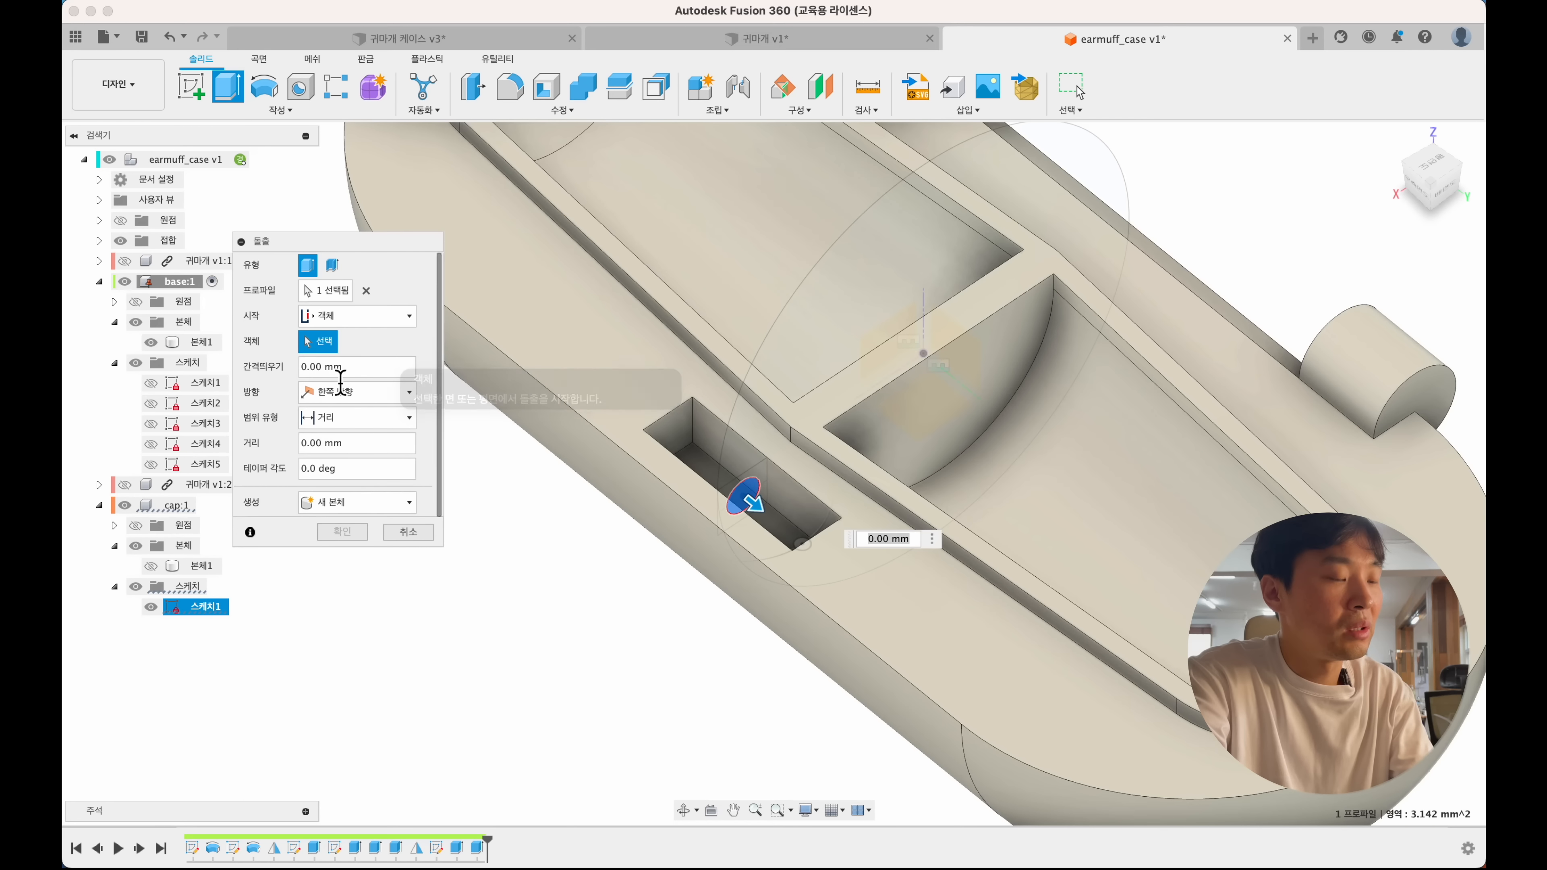
{"action": "left_click", "coordinate": [685, 435]}
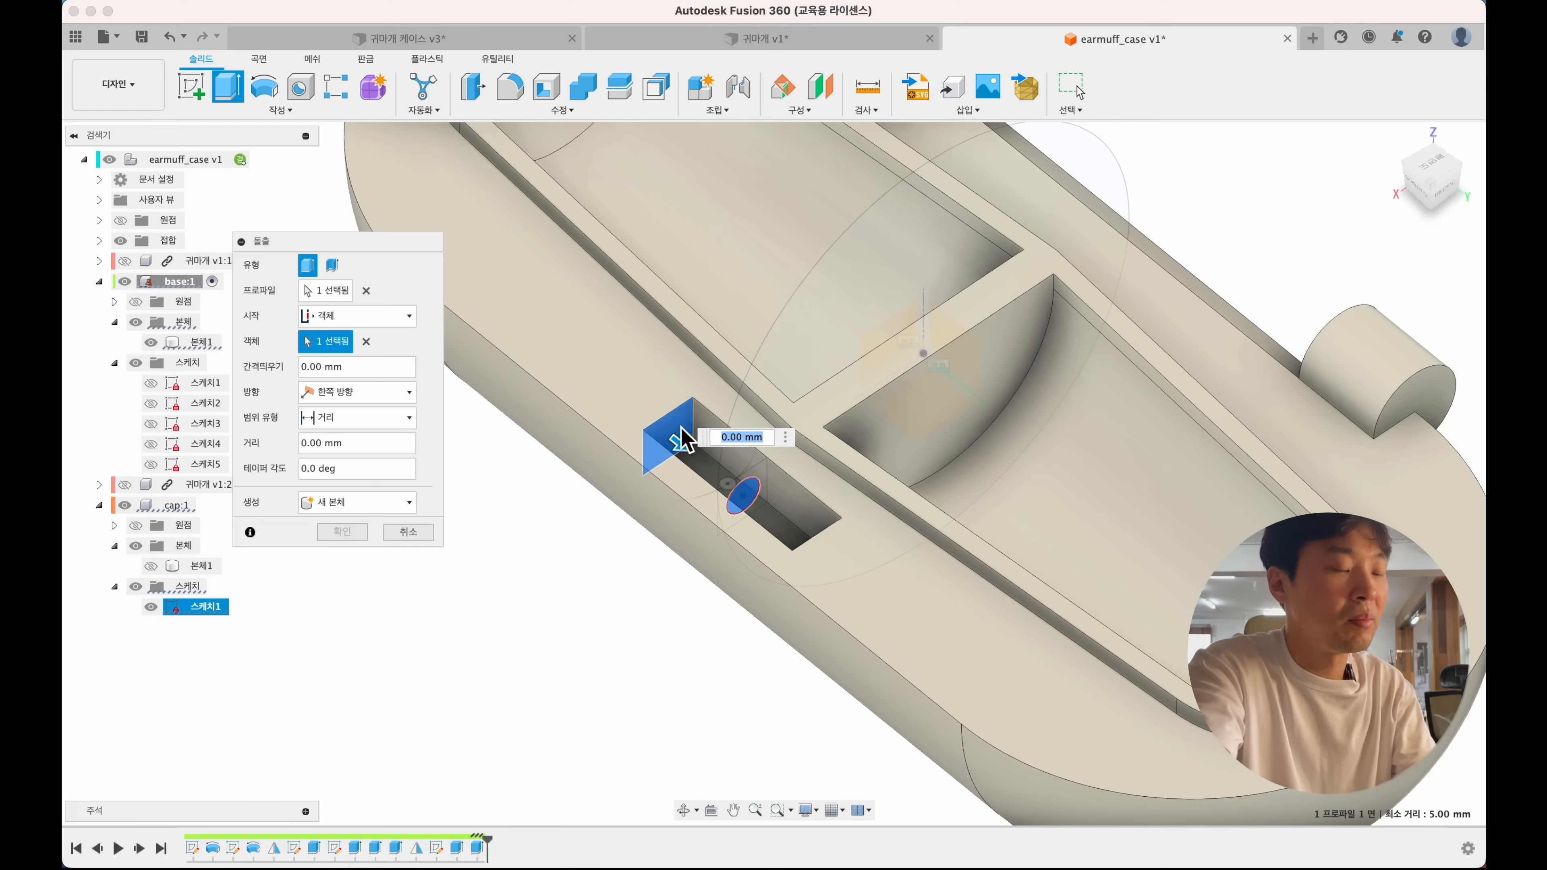
{"action": "type", "text": "-1"}
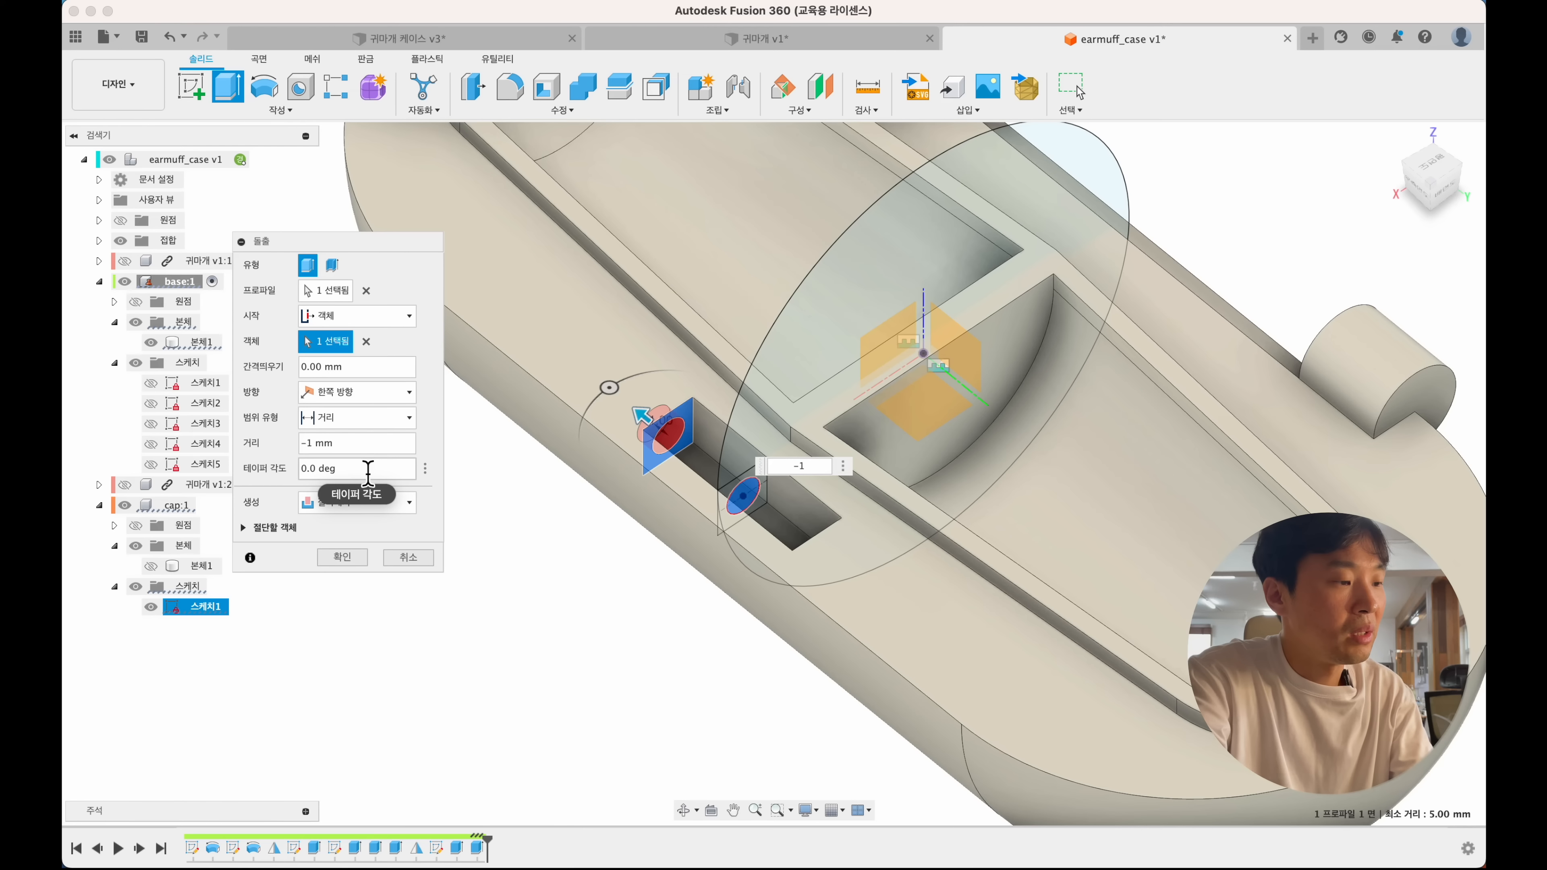
{"action": "left_click", "coordinate": [365, 467]}
{"action": "type", "text": "-45"}
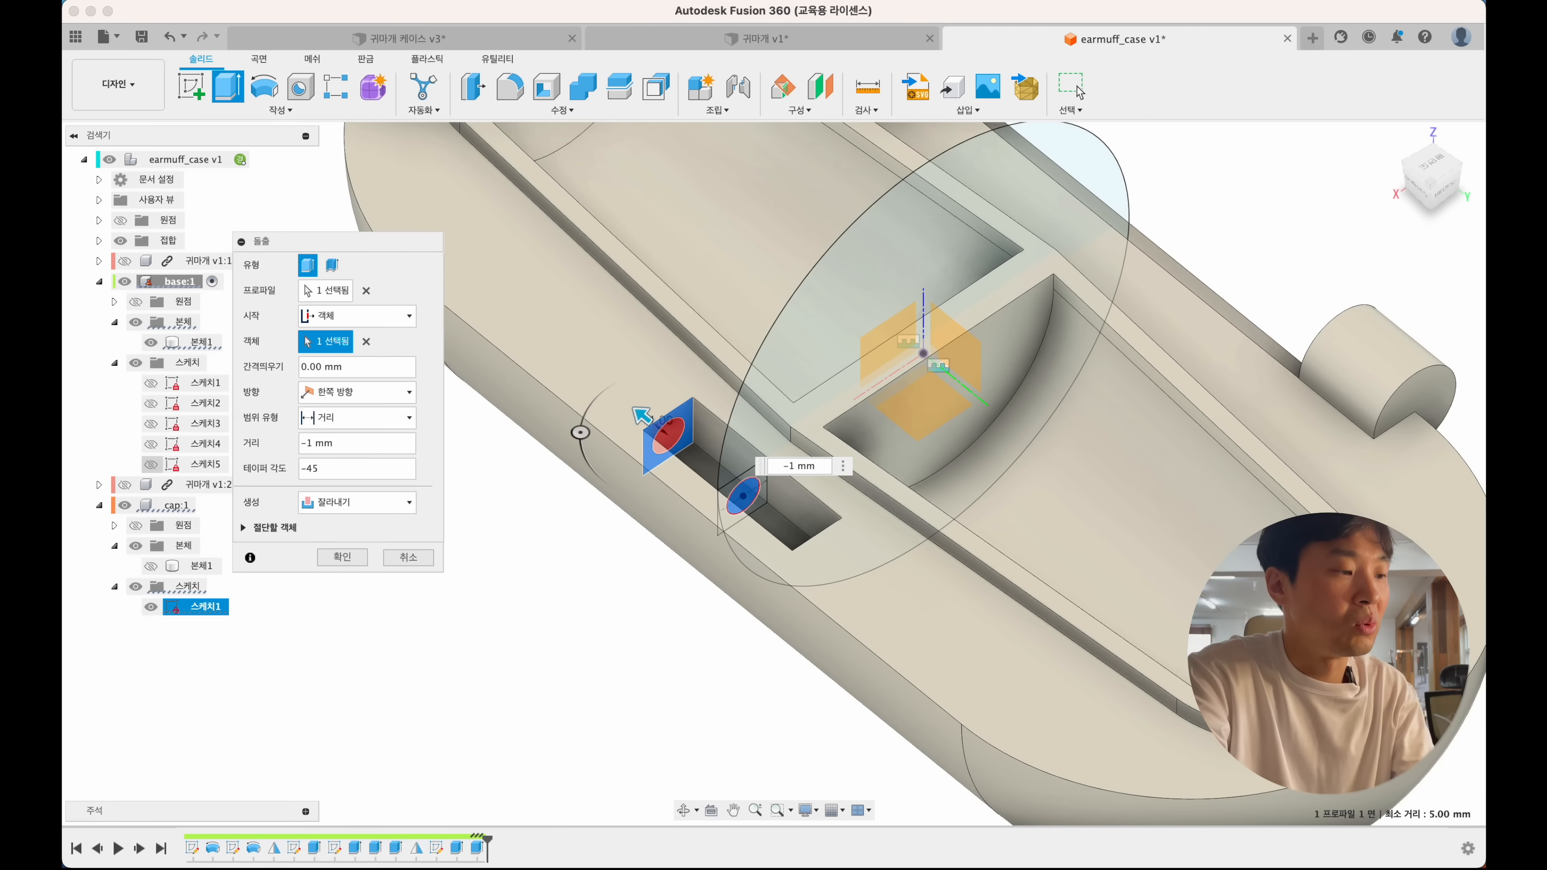
{"action": "left_click", "coordinate": [343, 557]}
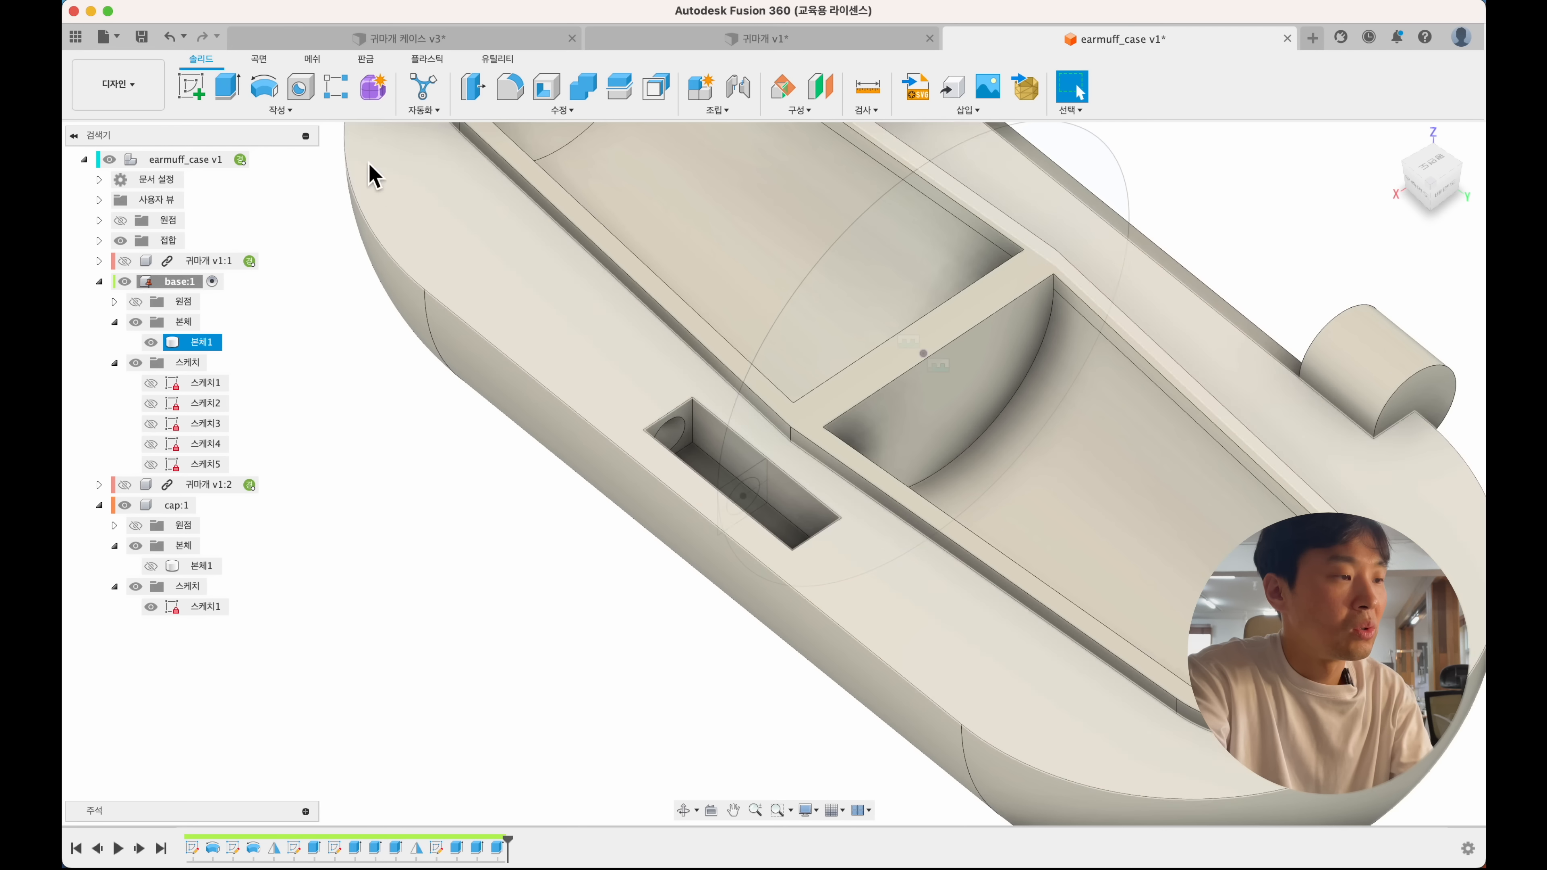
- Mirror the conical dimple's face across the central plane onto the base pocket's opposite end wall
{"action": "left_click", "coordinate": [298, 111]}
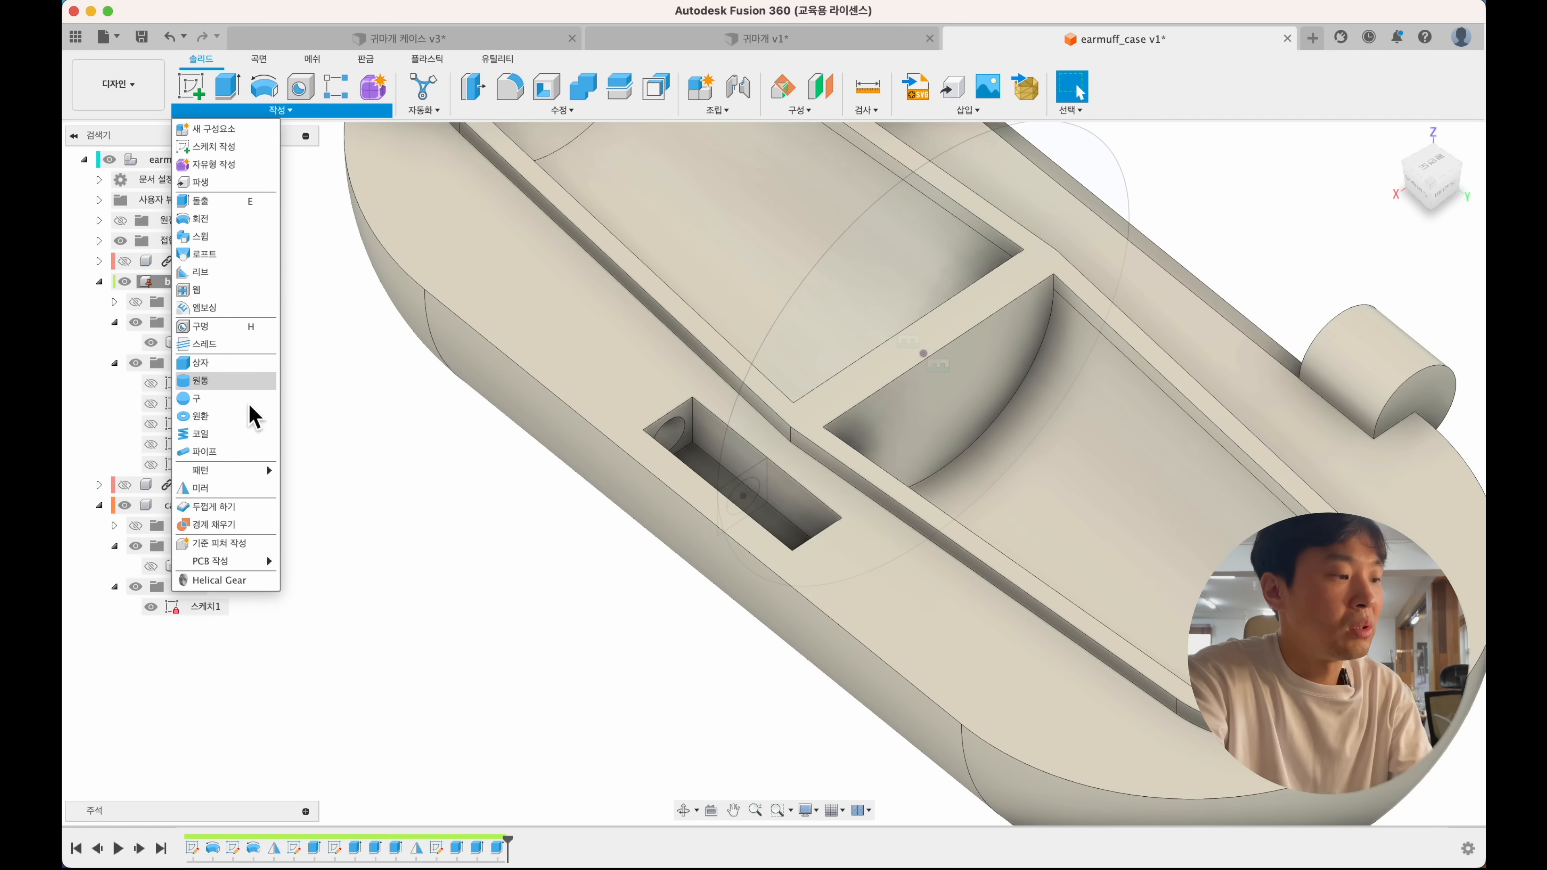
{"action": "left_click", "coordinate": [227, 488]}
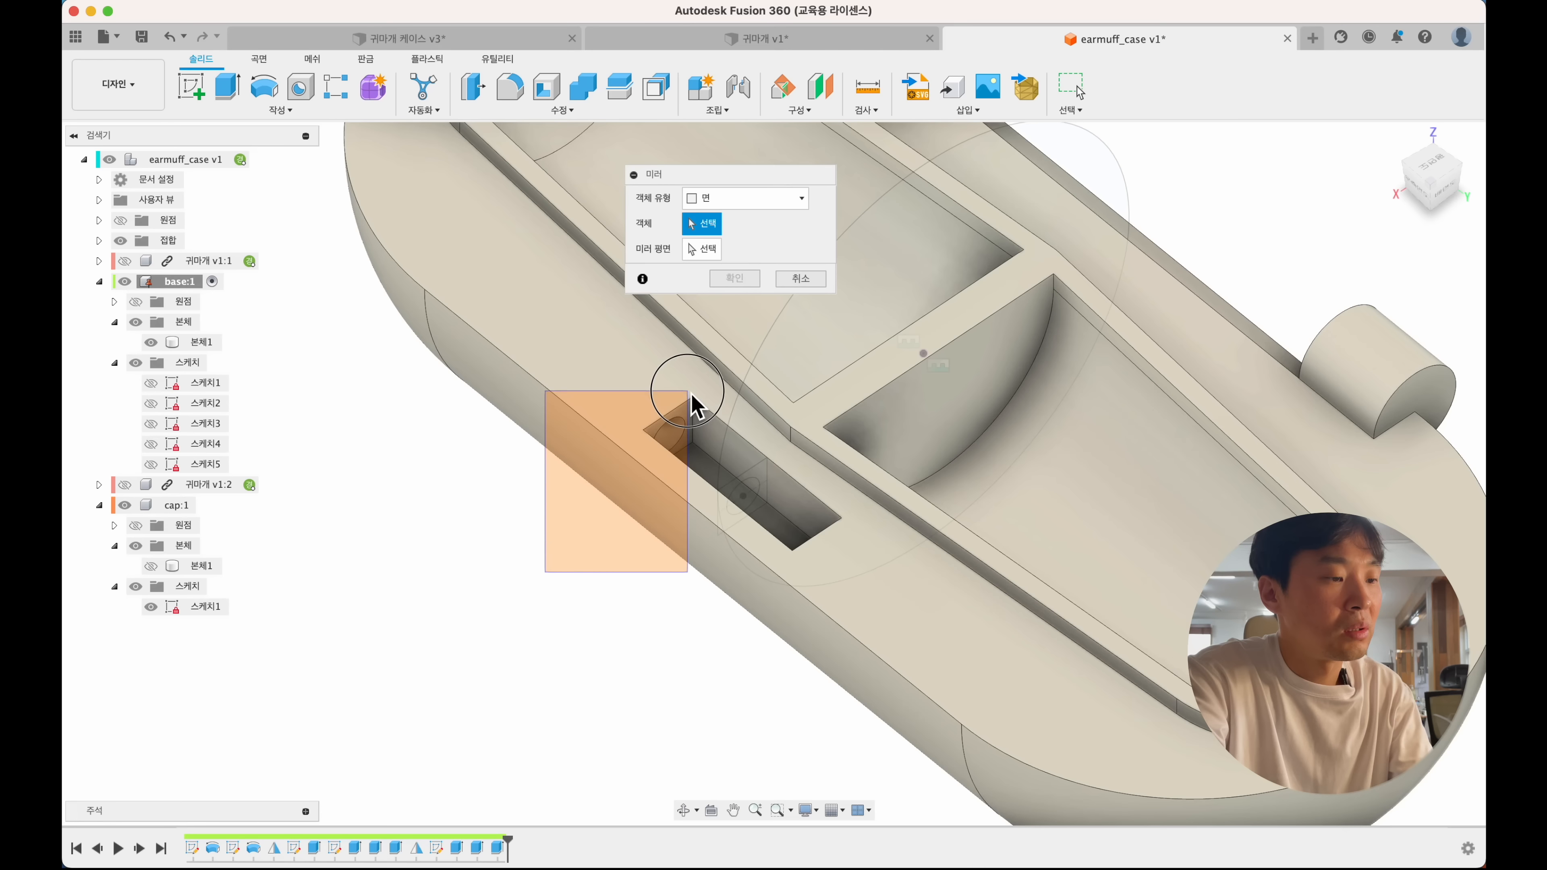
{"action": "left_click", "coordinate": [670, 432]}
{"action": "left_click", "coordinate": [707, 249]}
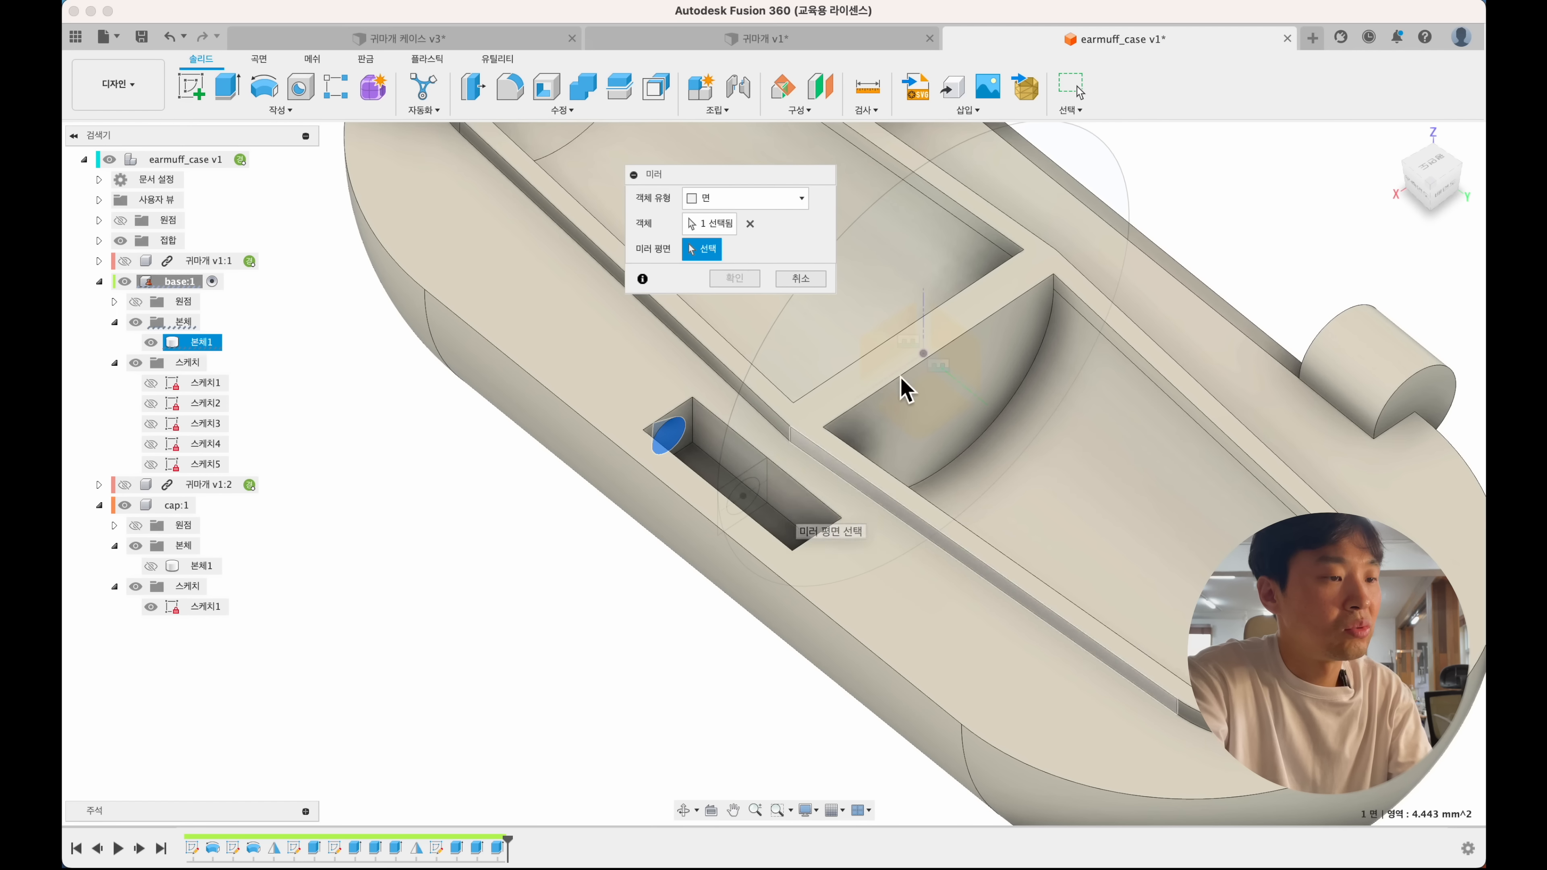
{"action": "left_click", "coordinate": [884, 339]}
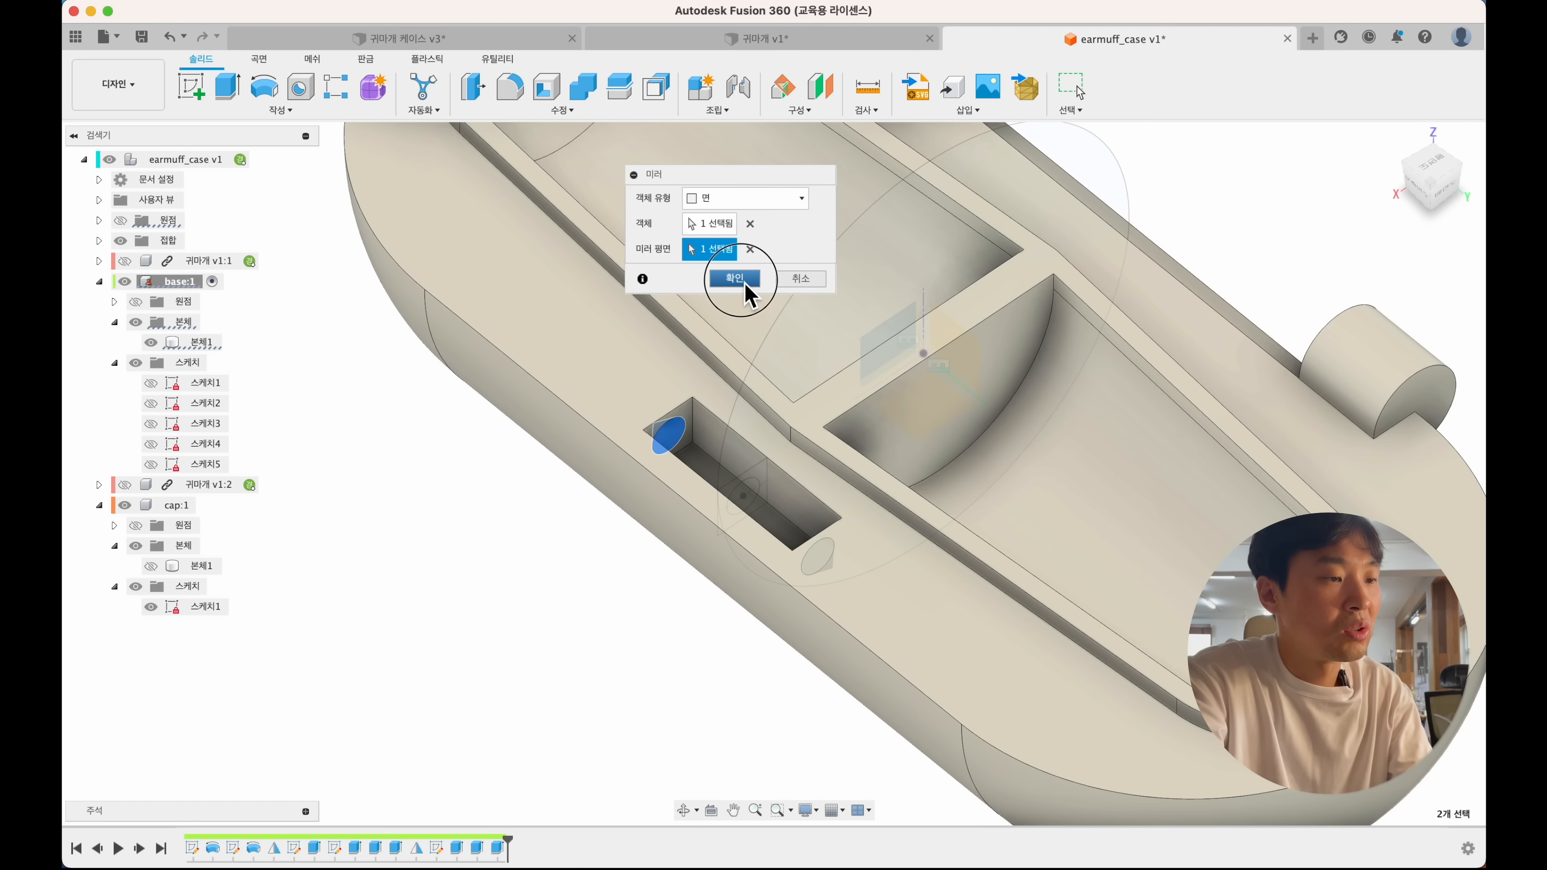
{"action": "left_click", "coordinate": [735, 279]}
{"action": "scroll", "coordinate": [634, 664], "scroll_direction": "left", "scroll_amount": 10, "text": "shift"}
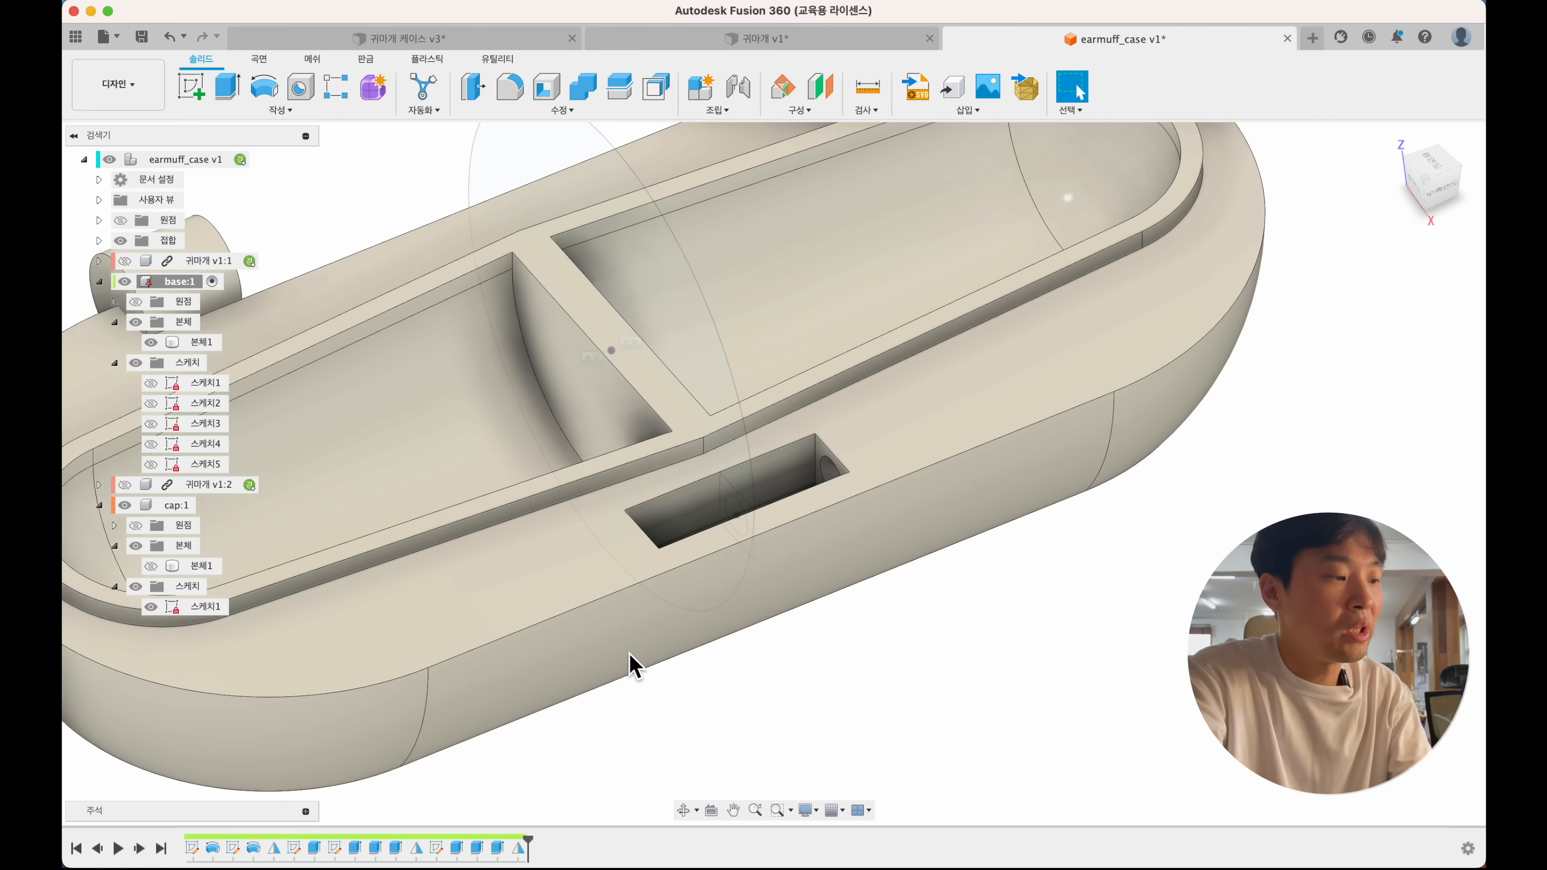
- Show the cap's body again over the base
{"action": "scroll", "coordinate": [633, 665], "scroll_direction": "down", "scroll_amount": 5}
{"action": "left_click", "coordinate": [150, 566]}
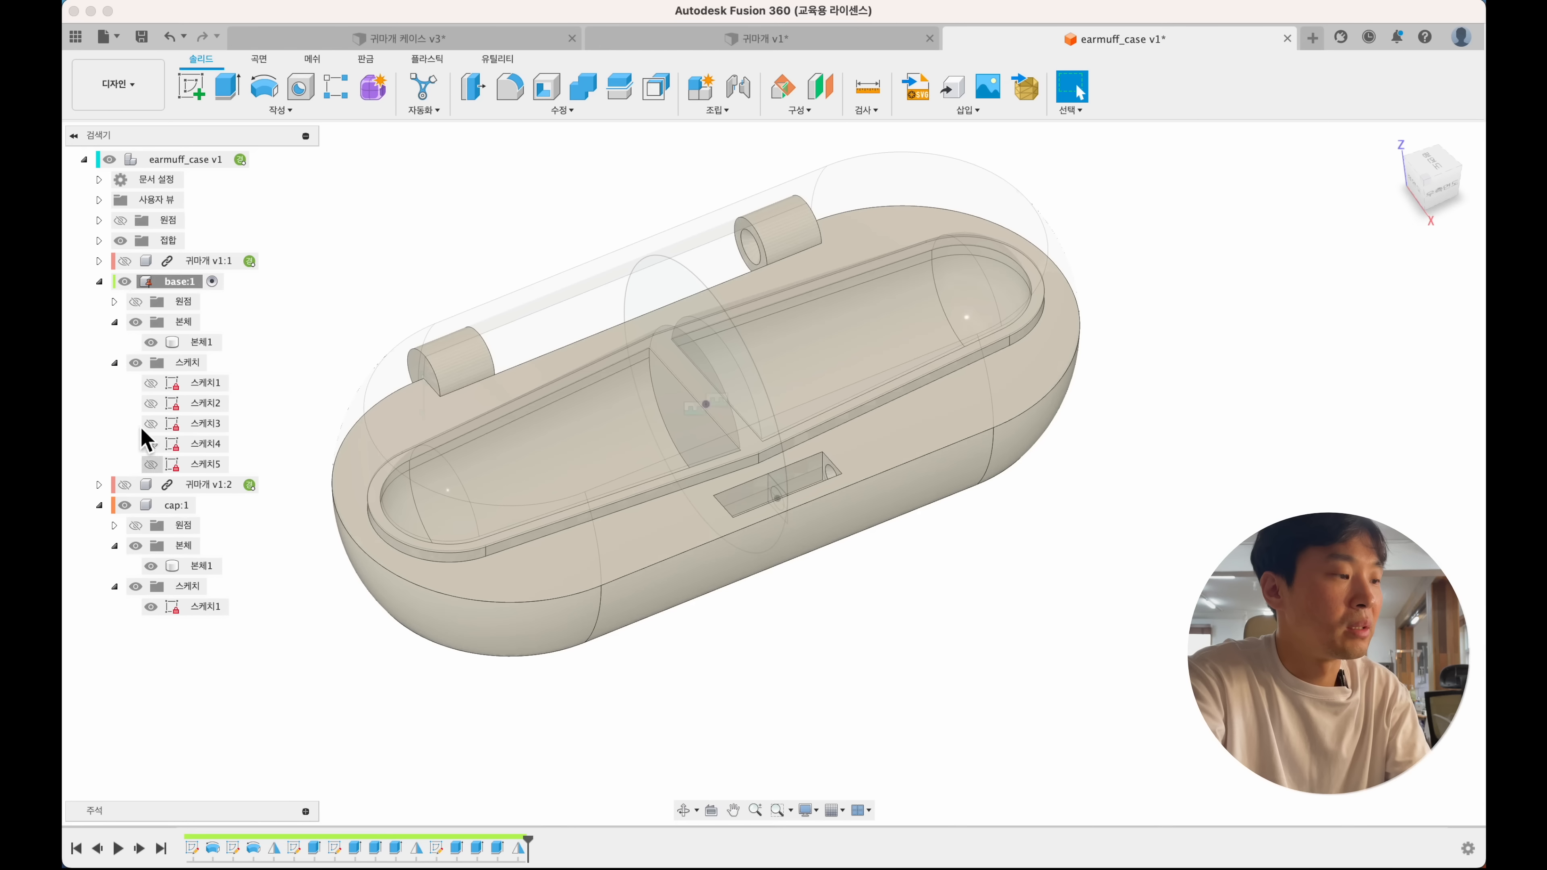
{"action": "left_click", "coordinate": [425, 464]}
{"action": "scroll", "coordinate": [421, 452], "scroll_direction": "left", "scroll_amount": 5, "text": "shift"}
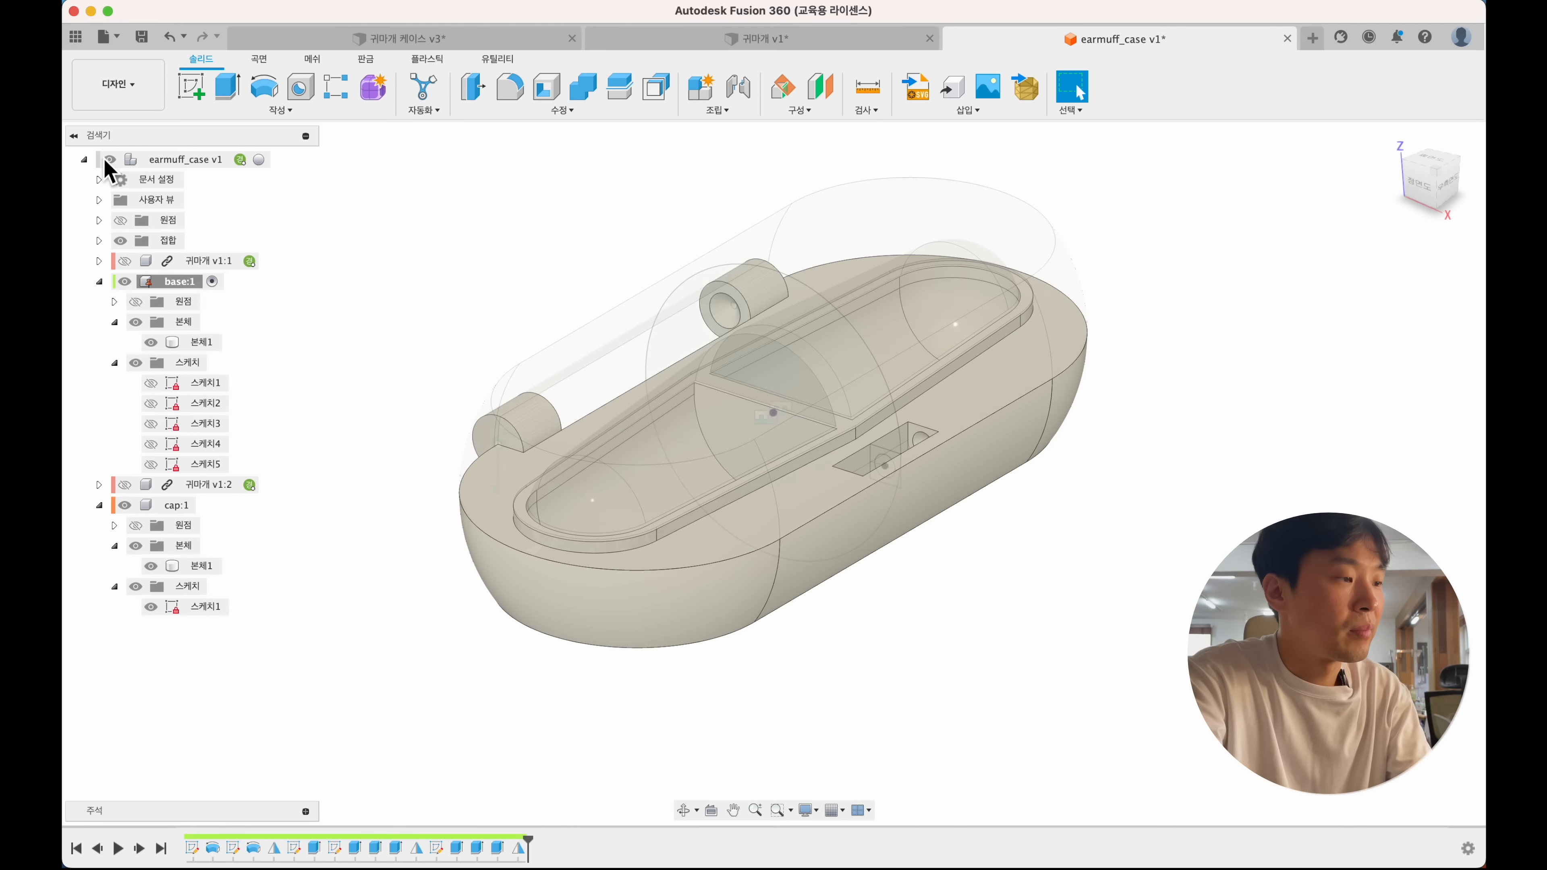
- Activate the top-level earmuff_case assembly, and hide the cap's sketch and the joint markers
{"action": "left_click", "coordinate": [262, 160]}
{"action": "scroll", "coordinate": [485, 212], "scroll_direction": "left", "scroll_amount": 10, "text": "shift"}
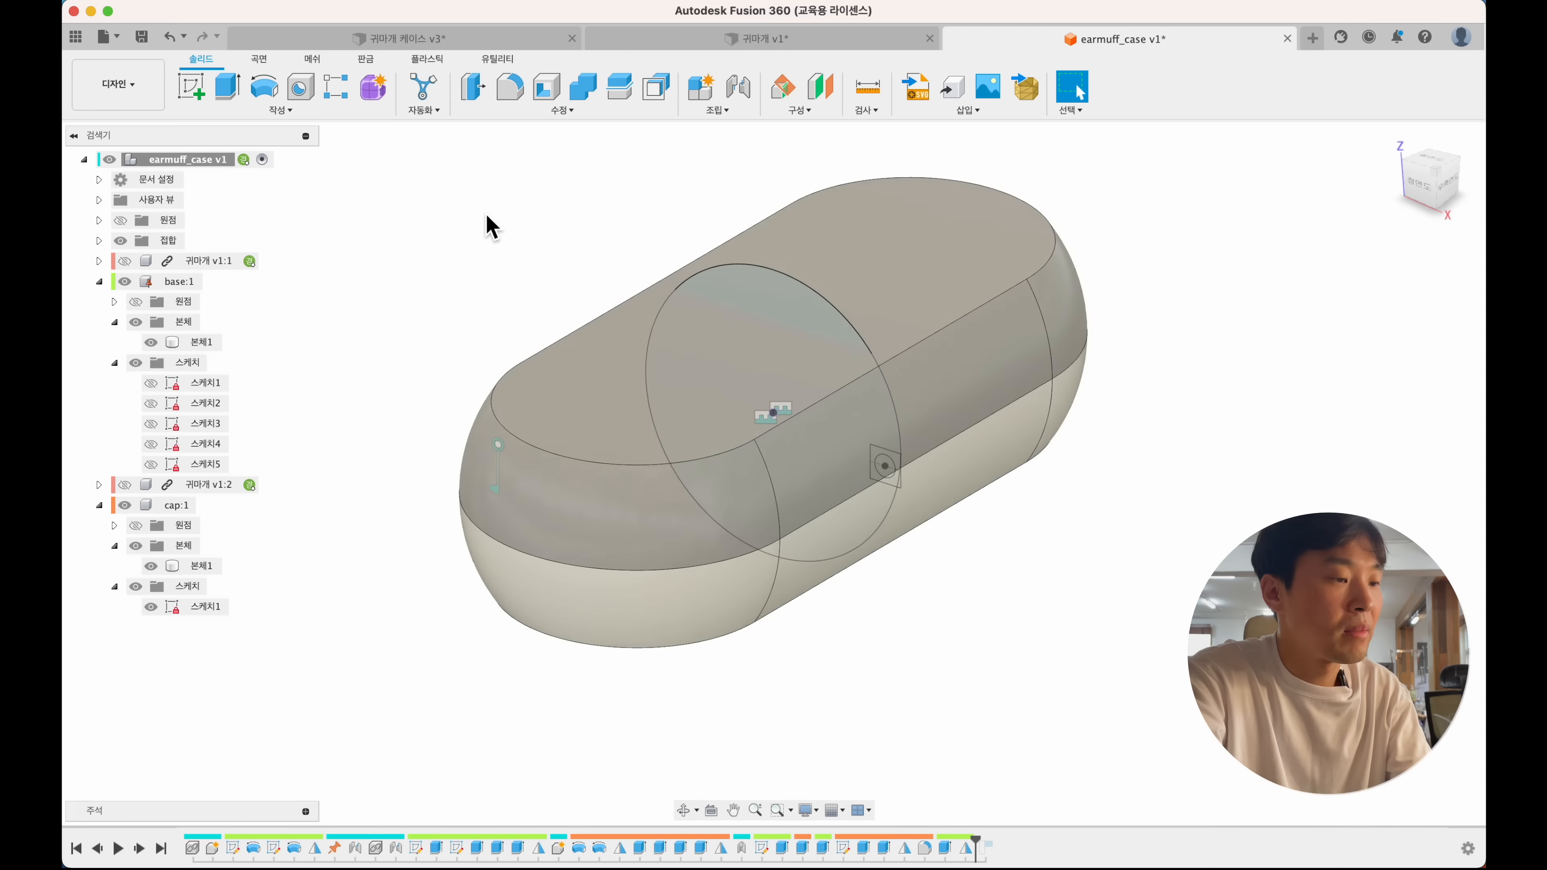
{"action": "left_click", "coordinate": [949, 742]}
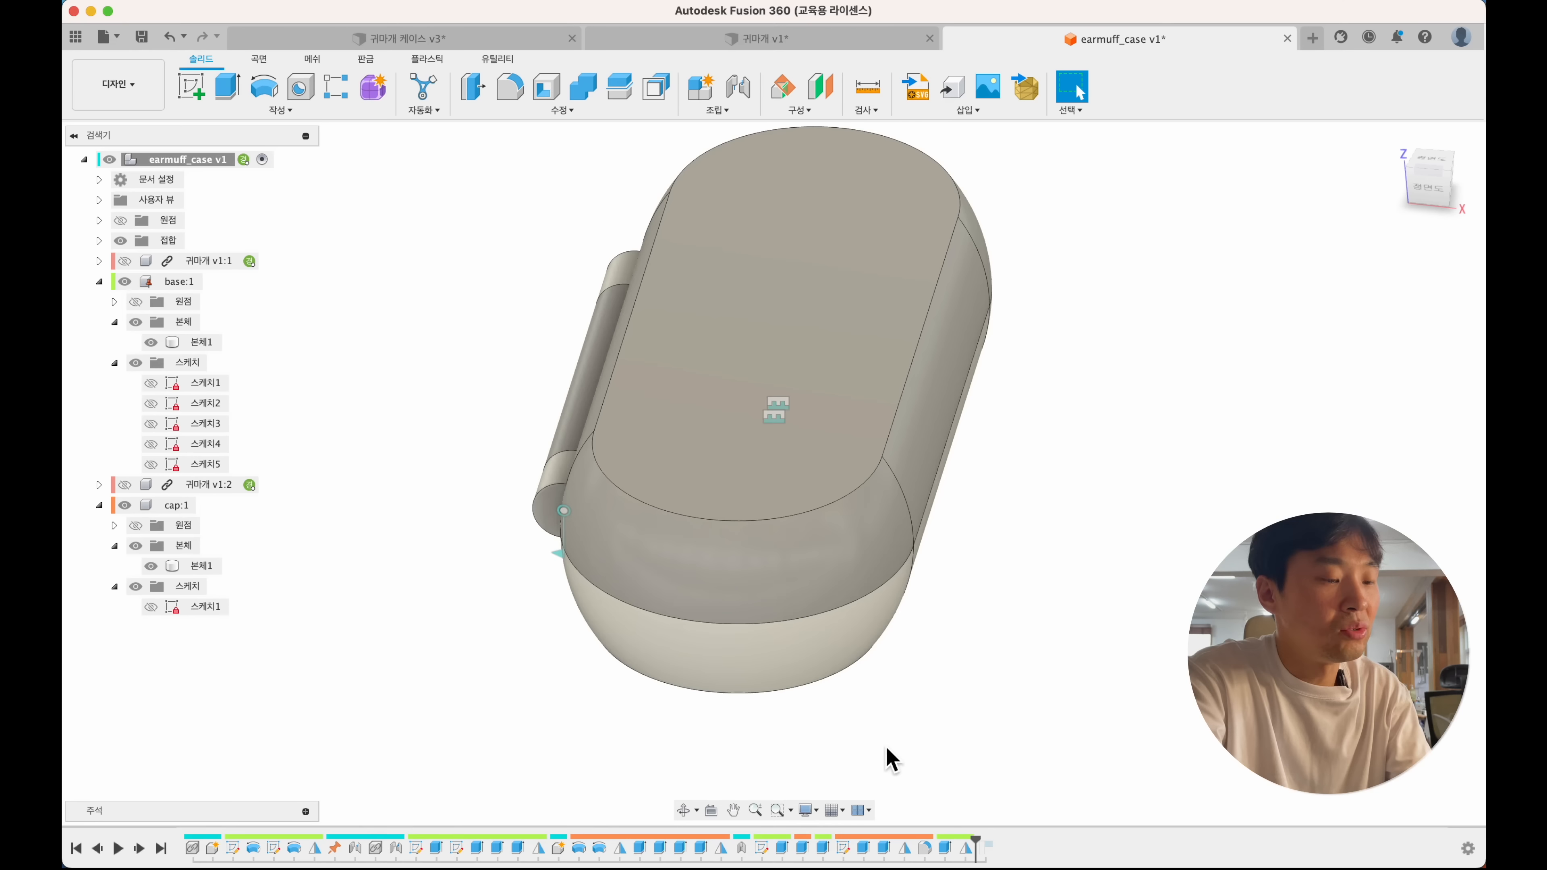
{"action": "left_click", "coordinate": [121, 240]}
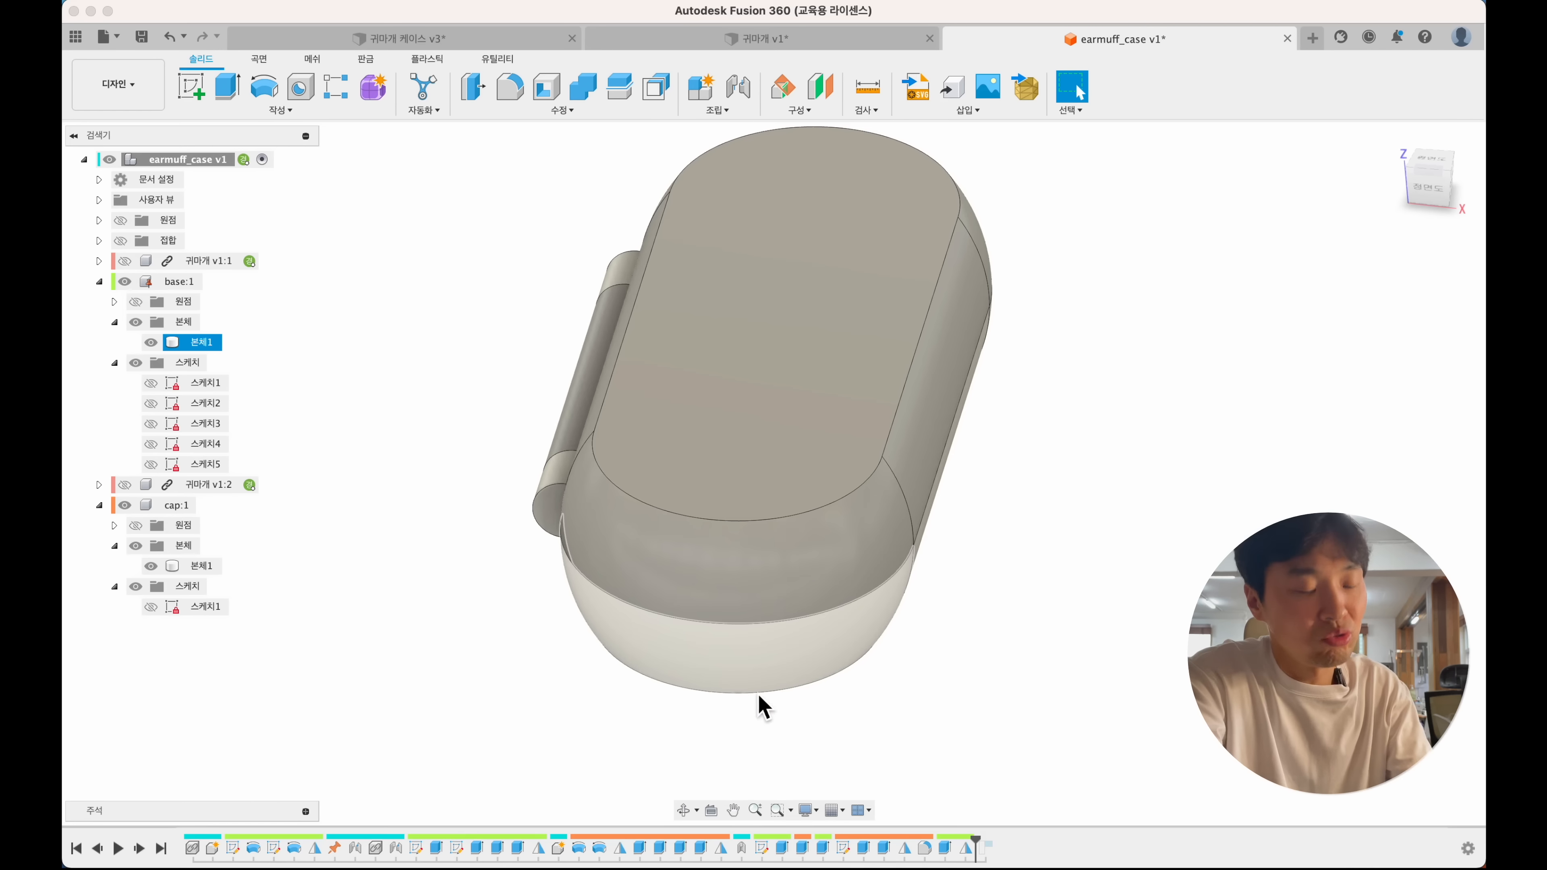
- Roll the timeline forward to its end and select the flat underside faces of the base and the cap to compare them
{"action": "left_click_drag", "start_coordinate": [983, 849], "coordinate": [992, 853]}
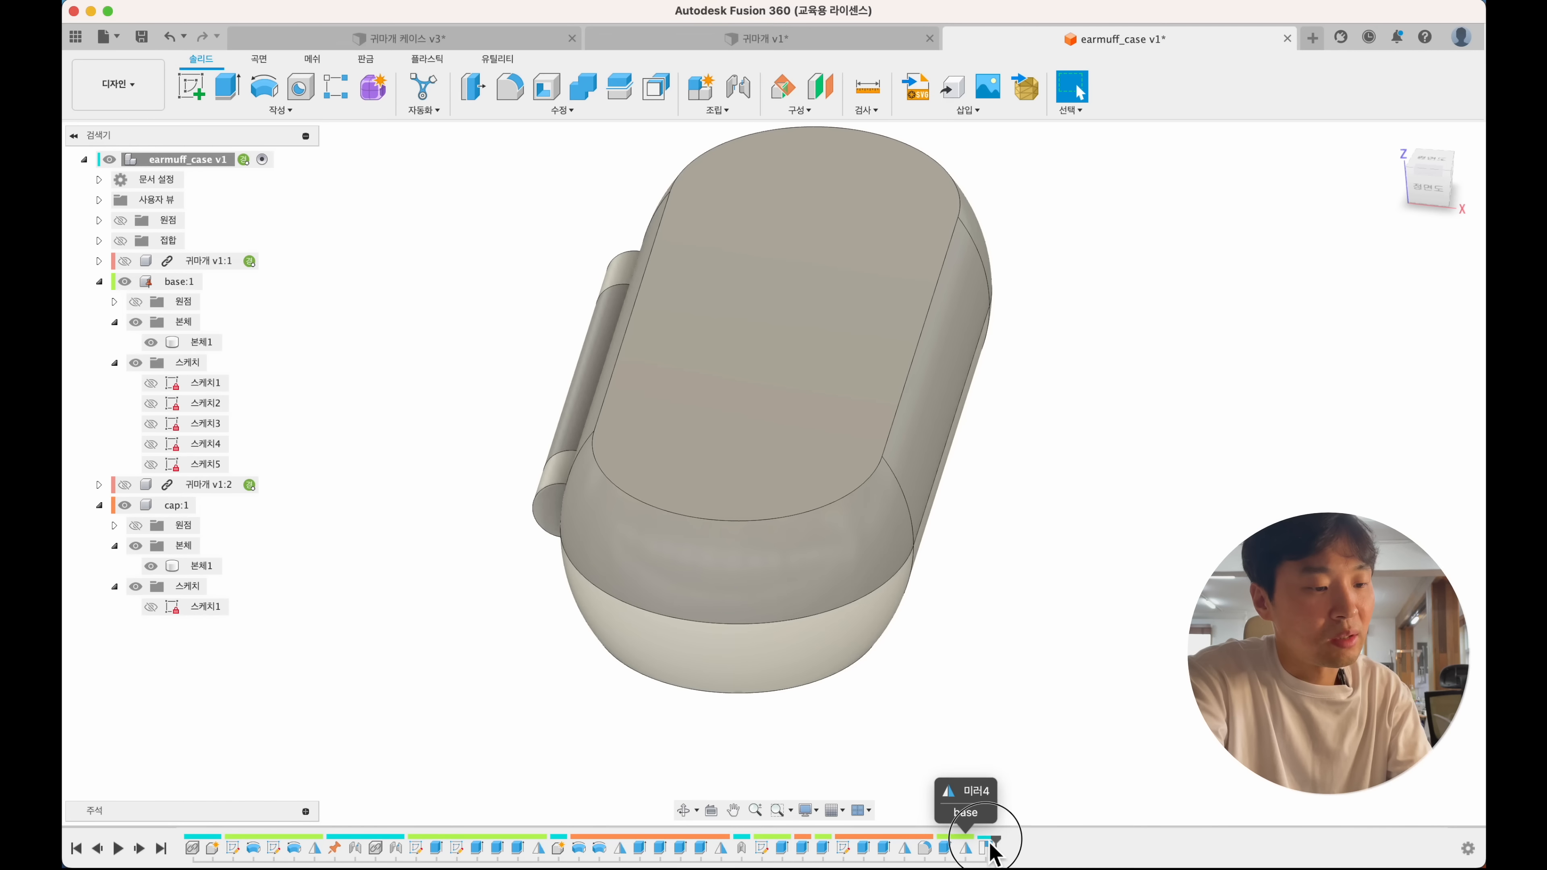
{"action": "scroll", "coordinate": [976, 711], "scroll_direction": "right", "scroll_amount": 10, "text": "shift"}
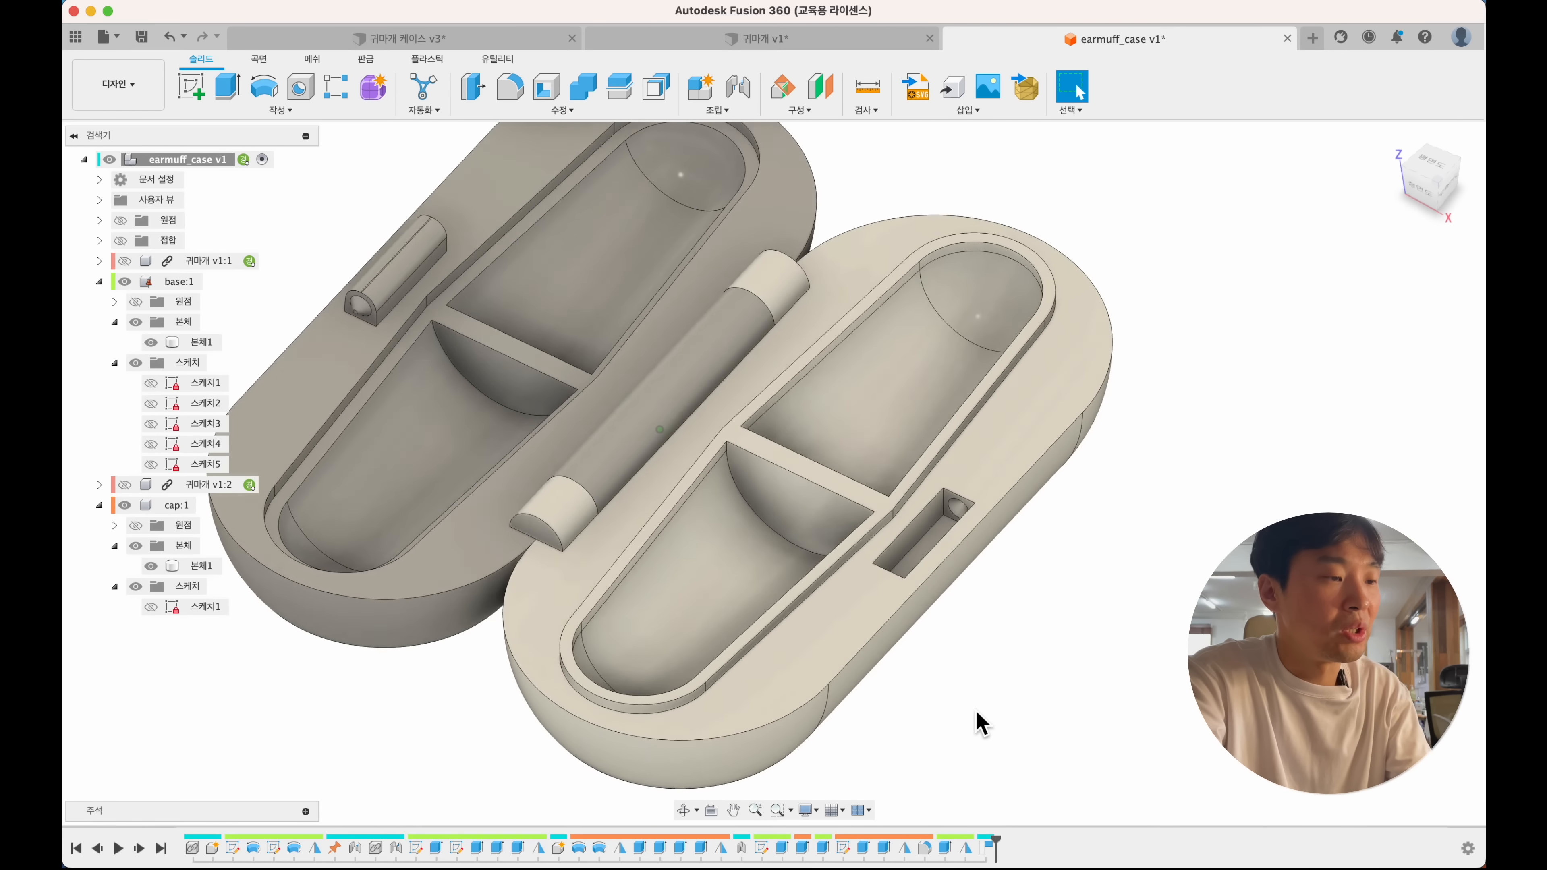
{"action": "scroll", "coordinate": [976, 712], "scroll_direction": "down", "scroll_amount": 10, "text": "shift"}
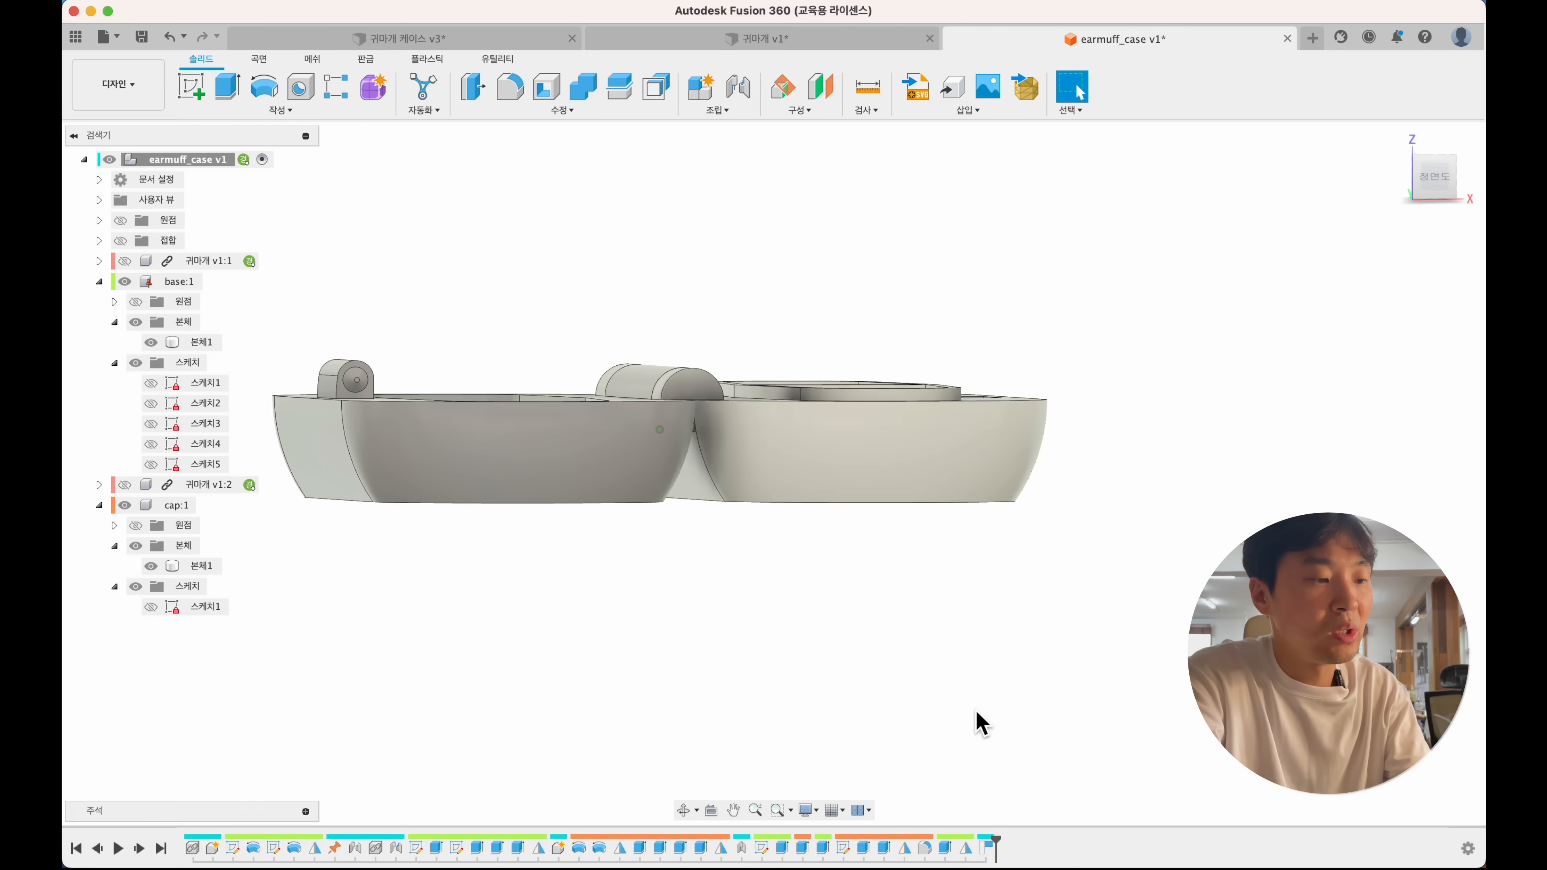
{"action": "scroll", "coordinate": [976, 720], "scroll_direction": "down", "scroll_amount": 5, "text": "shift"}
{"action": "left_click", "coordinate": [818, 512]}
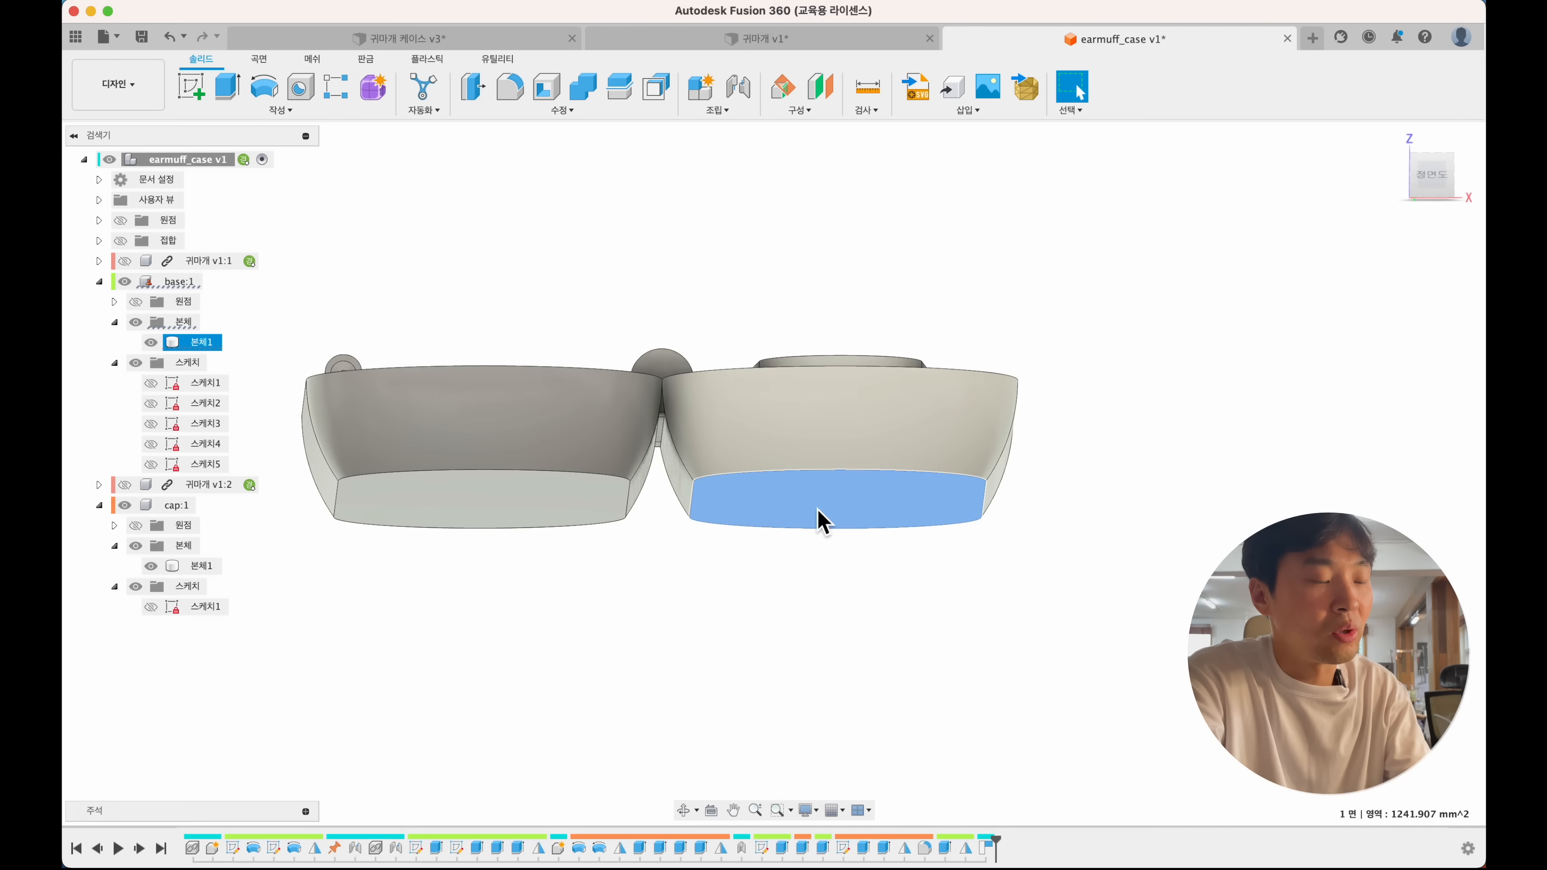
{"action": "left_click", "coordinate": [556, 511]}
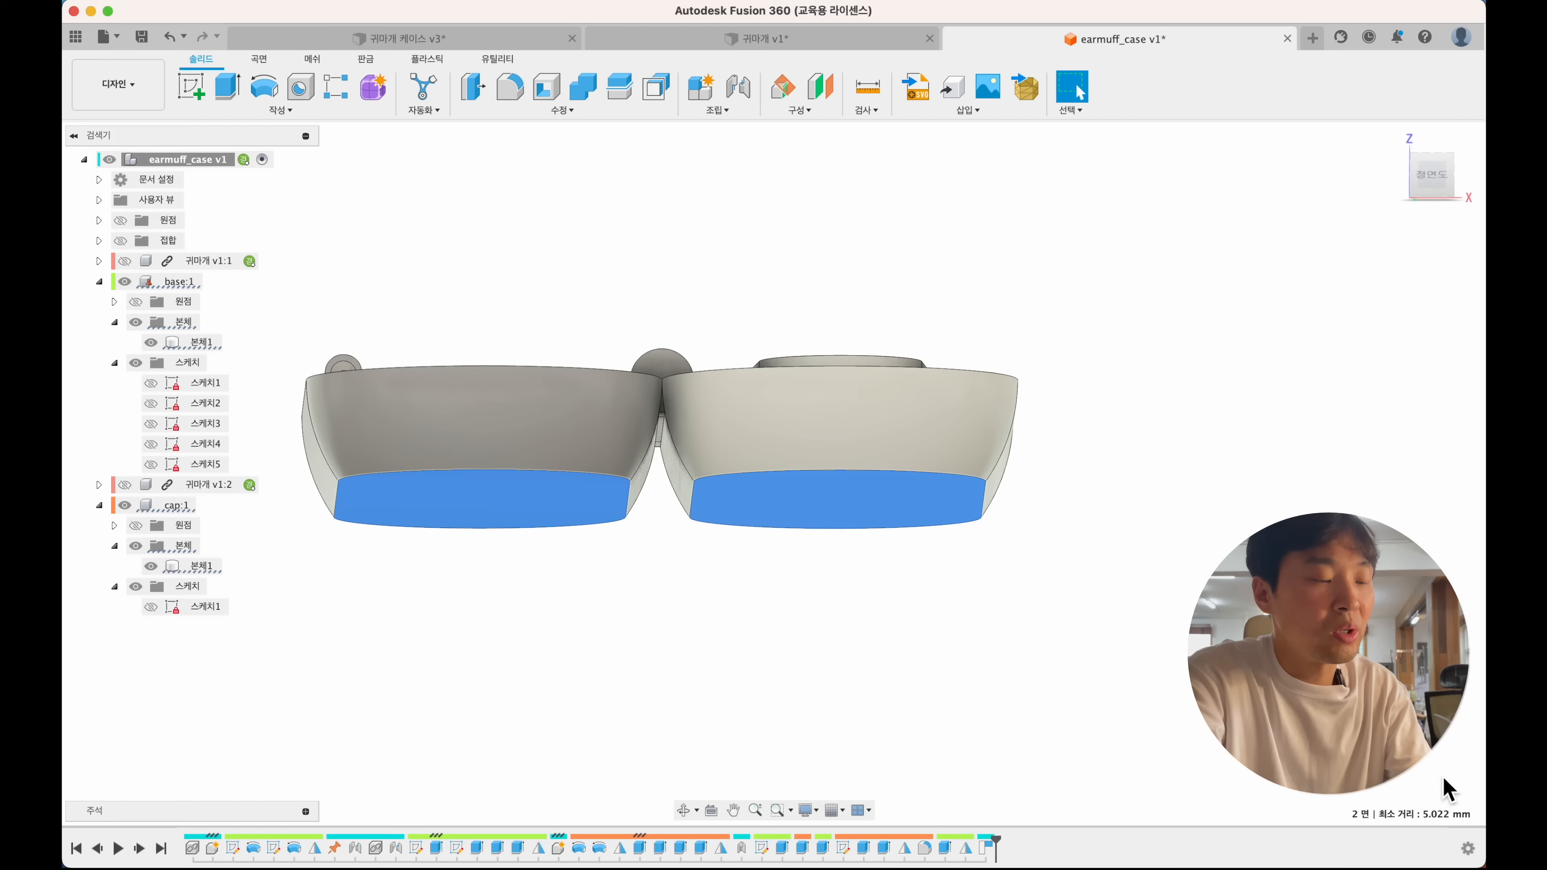
- Clear the face selection and select the facing bottom edges of the base and the cap to check their spacing
{"action": "key", "text": "Escape"}
{"action": "scroll", "coordinate": [659, 444], "scroll_direction": "up", "scroll_amount": 8, "text": "shift"}
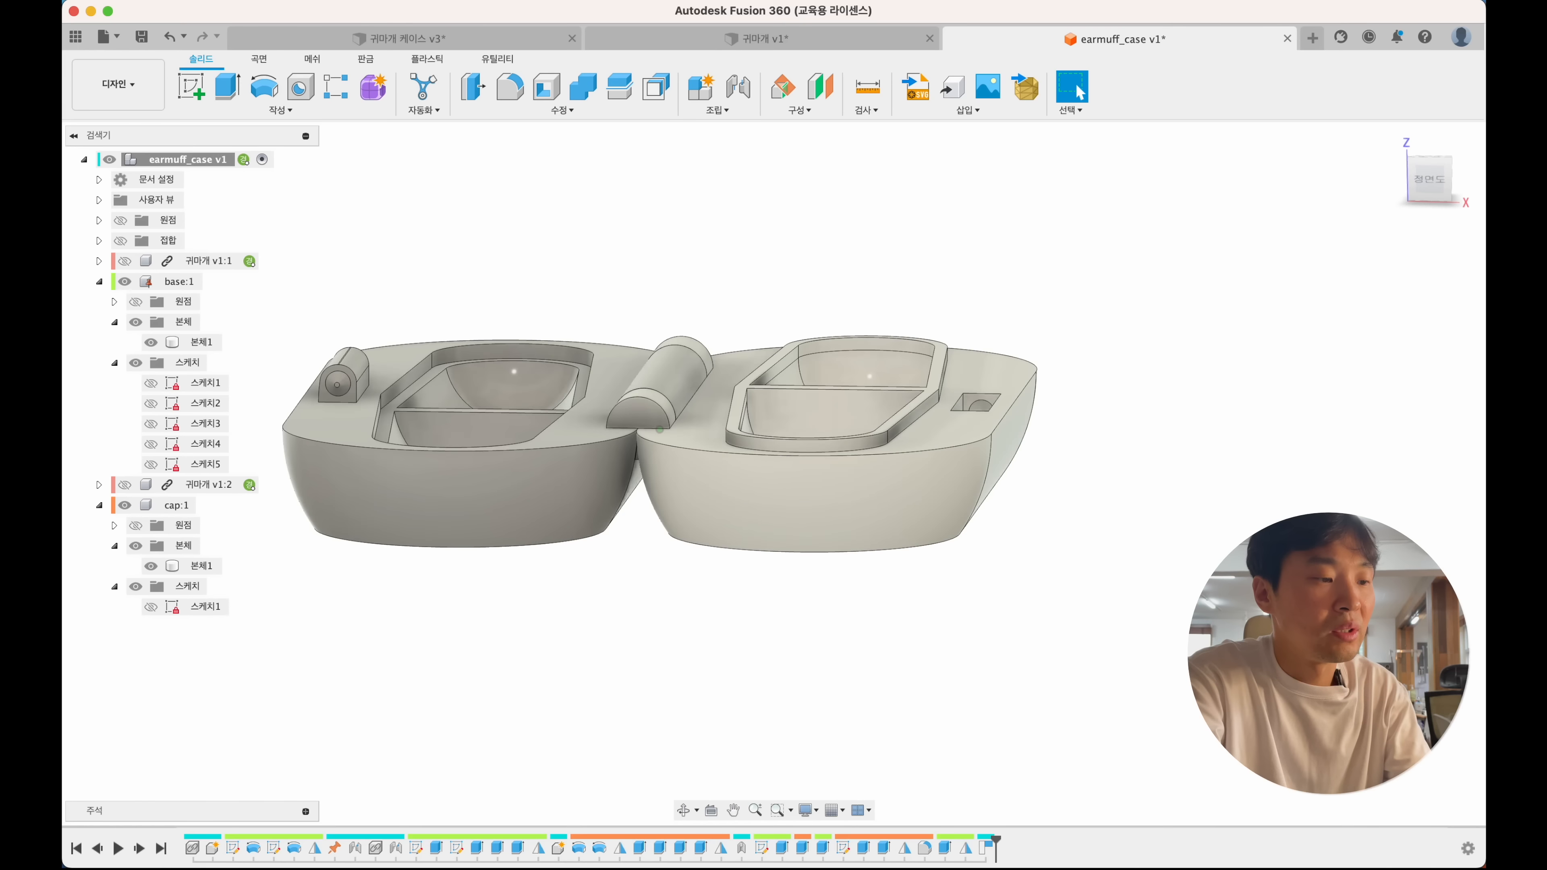
{"action": "scroll", "coordinate": [659, 443], "scroll_direction": "down", "scroll_amount": 6, "text": "shift"}
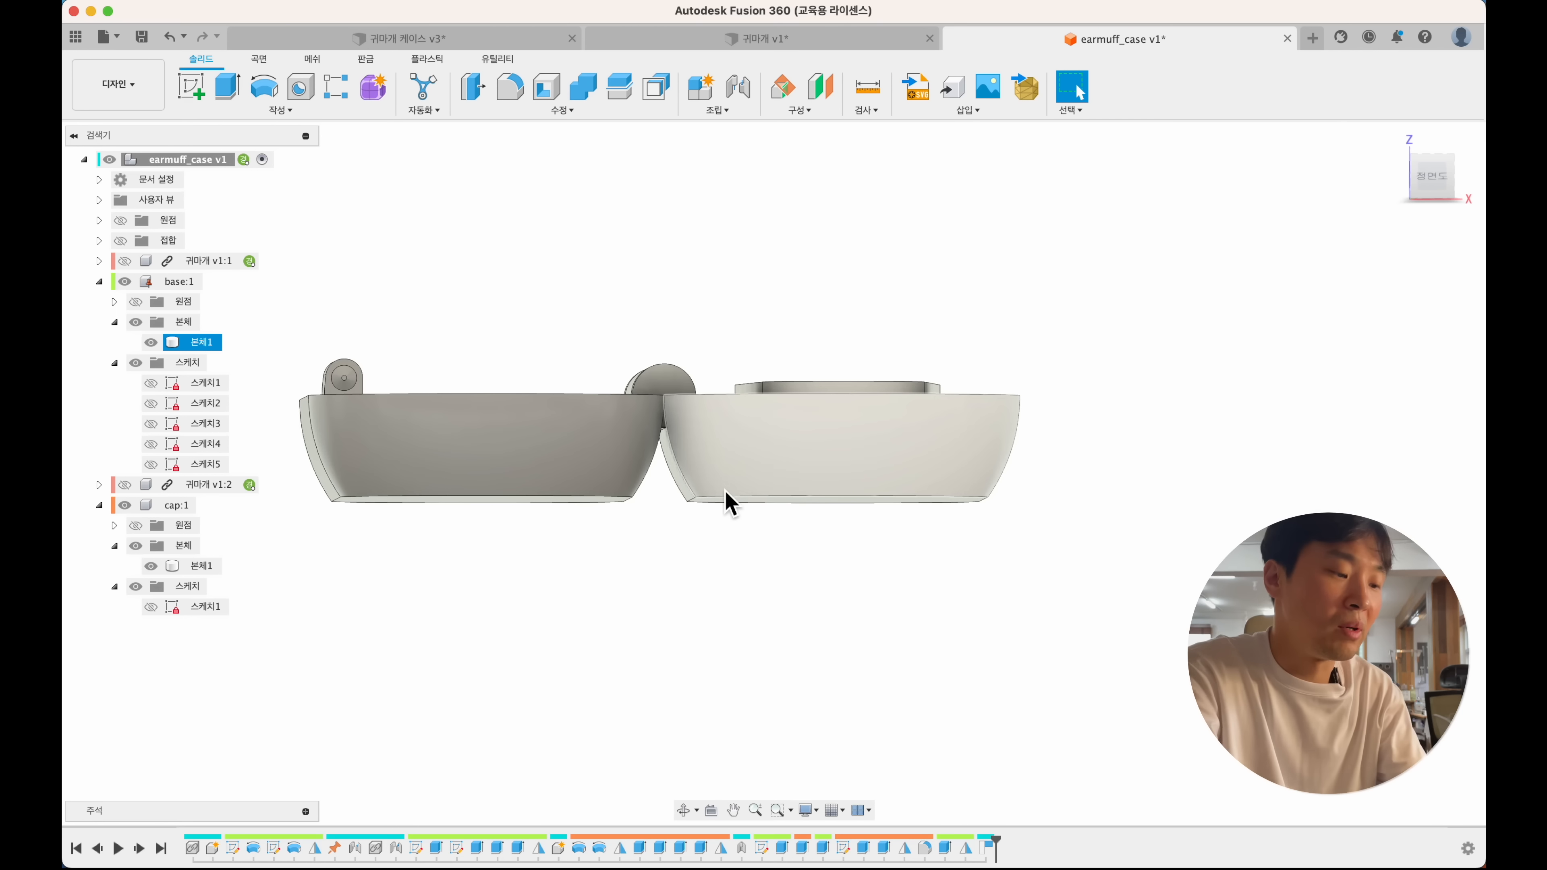
{"action": "middle_click_drag", "start_coordinate": [726, 518], "coordinate": [701, 519], "text": "shift"}
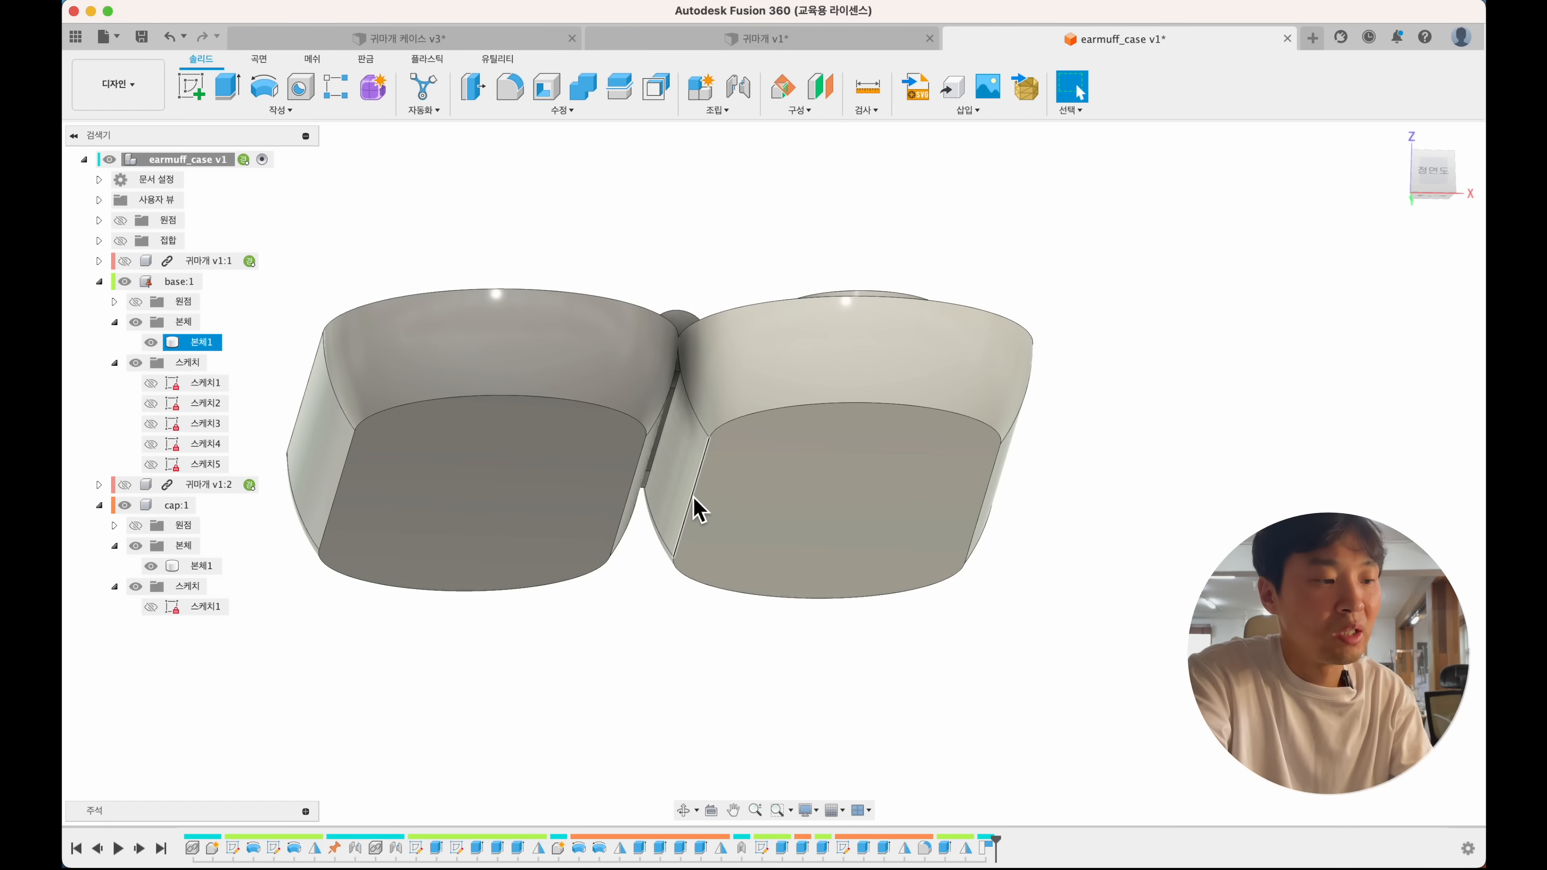
{"action": "left_click", "coordinate": [638, 482]}
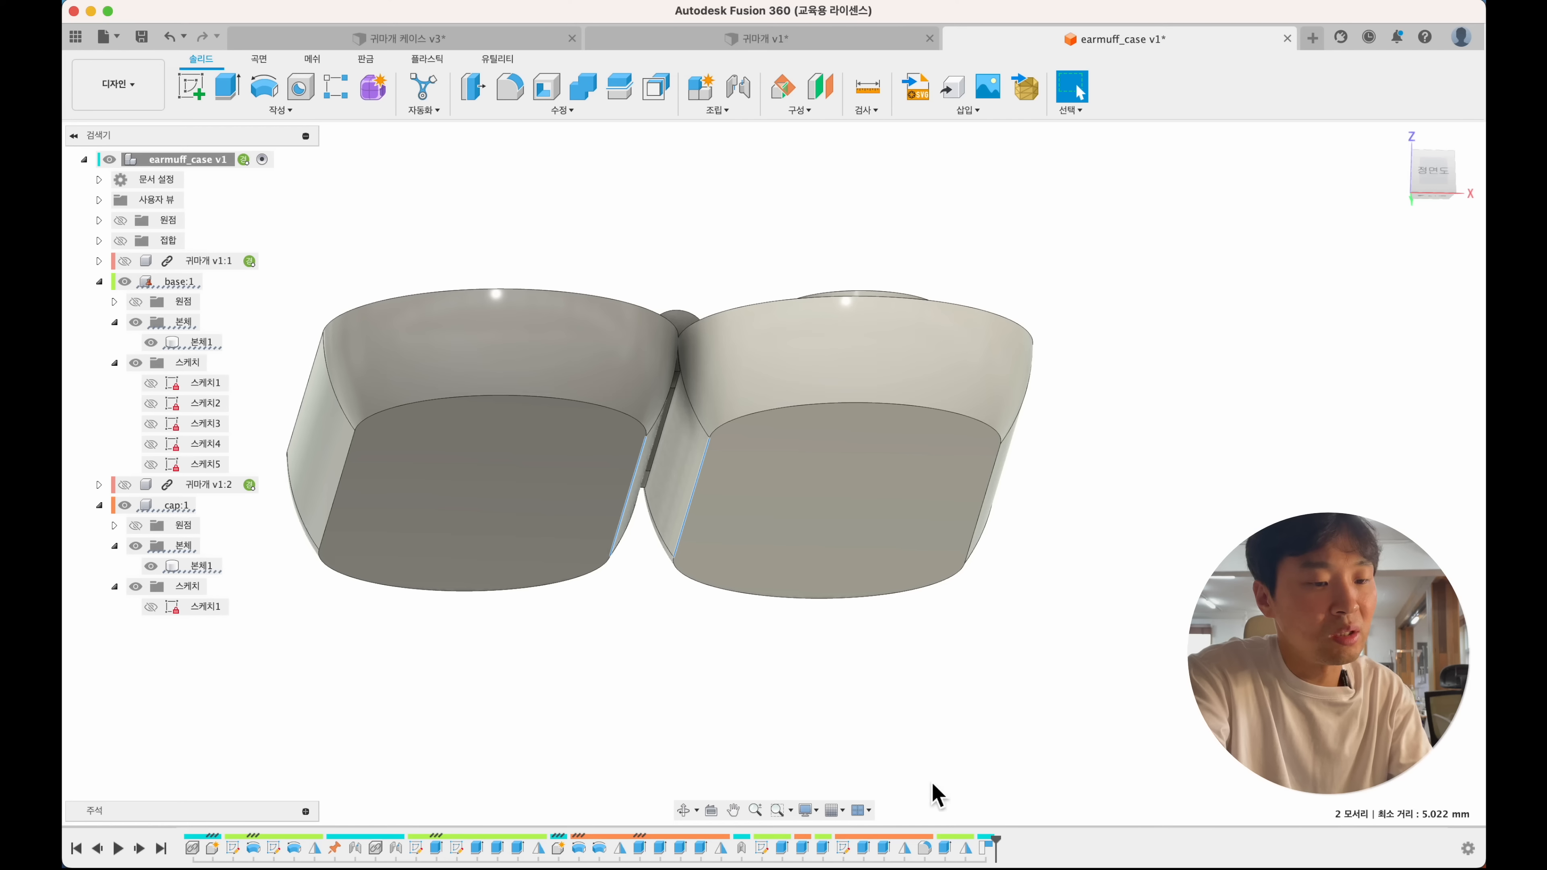
{"action": "middle_click_drag", "start_coordinate": [701, 390], "coordinate": [786, 455], "text": "shift"}
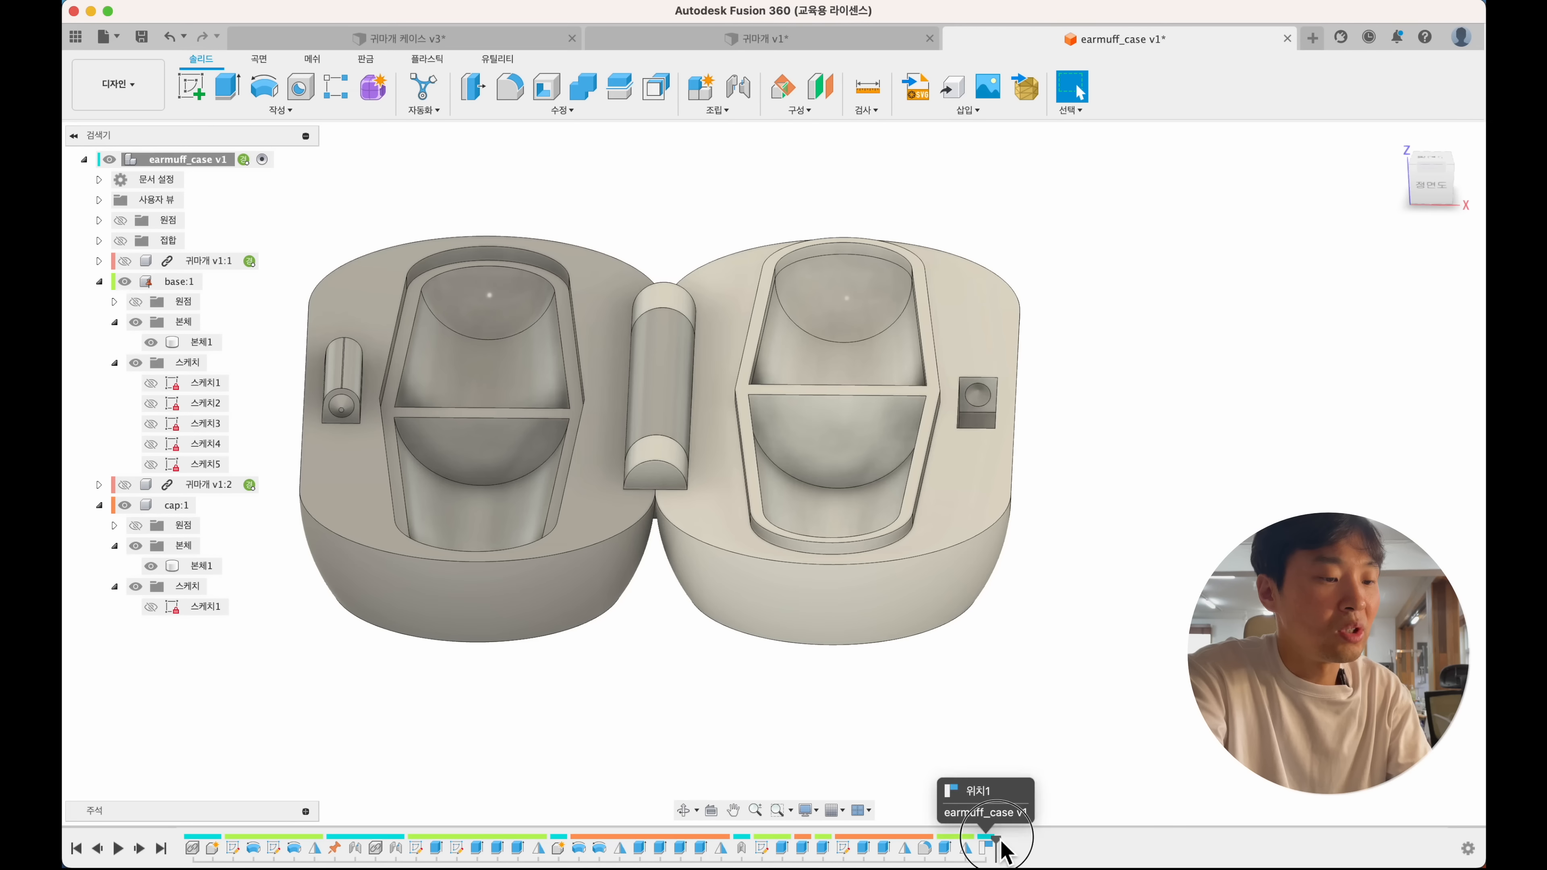
- Roll the timeline back before the position feature, check the closed base and cap bodies for interference, and restore the timeline to its end
{"action": "left_click", "coordinate": [986, 849]}
{"action": "left_click_drag", "start_coordinate": [987, 850], "coordinate": [974, 844]}
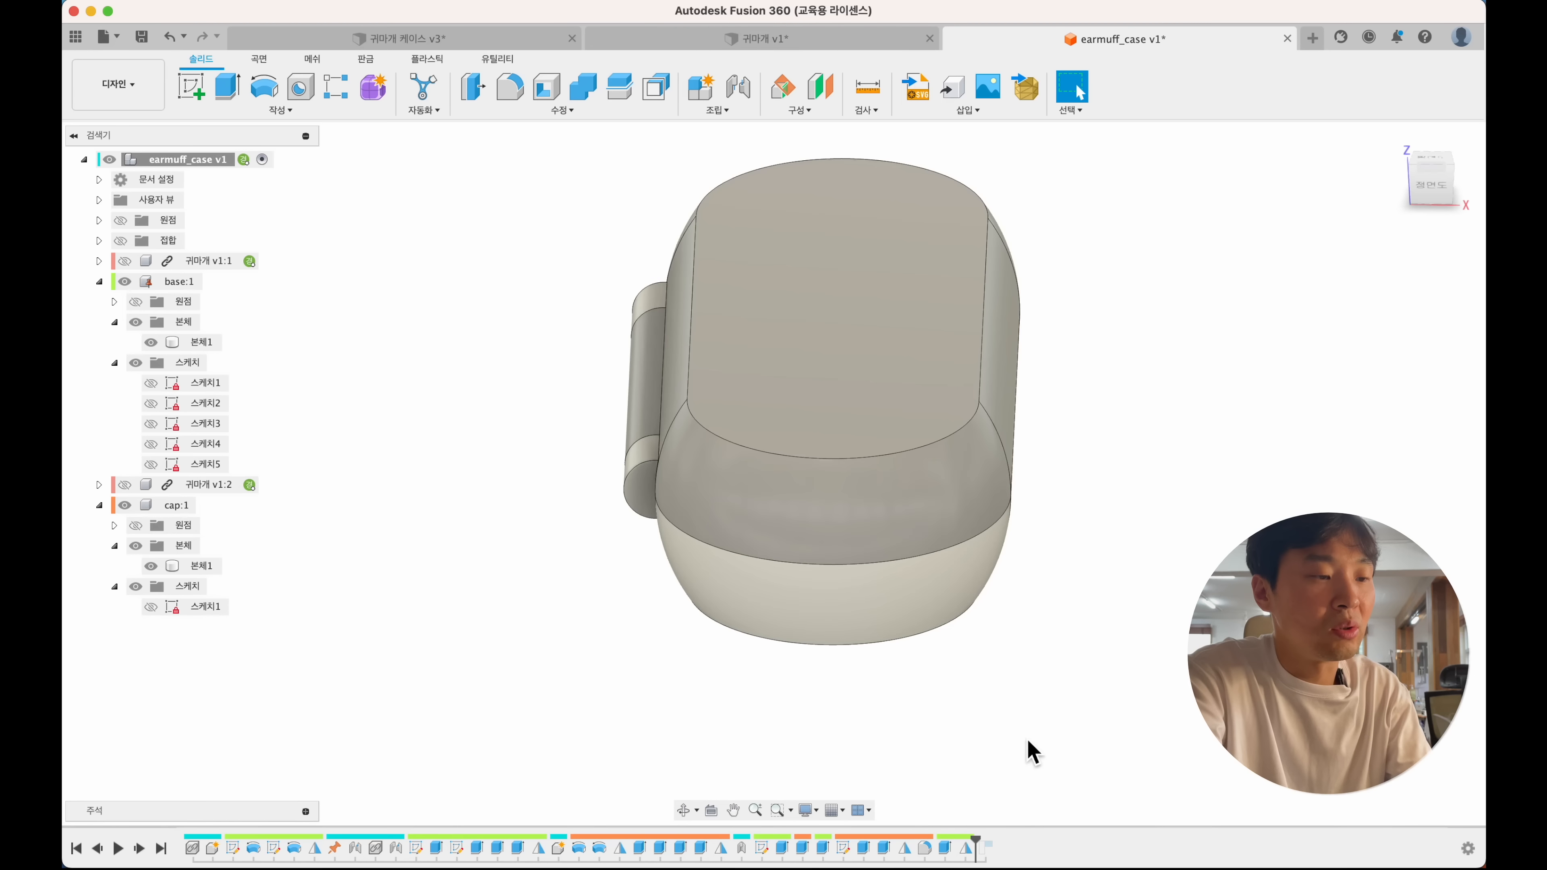
{"action": "left_click", "coordinate": [875, 111]}
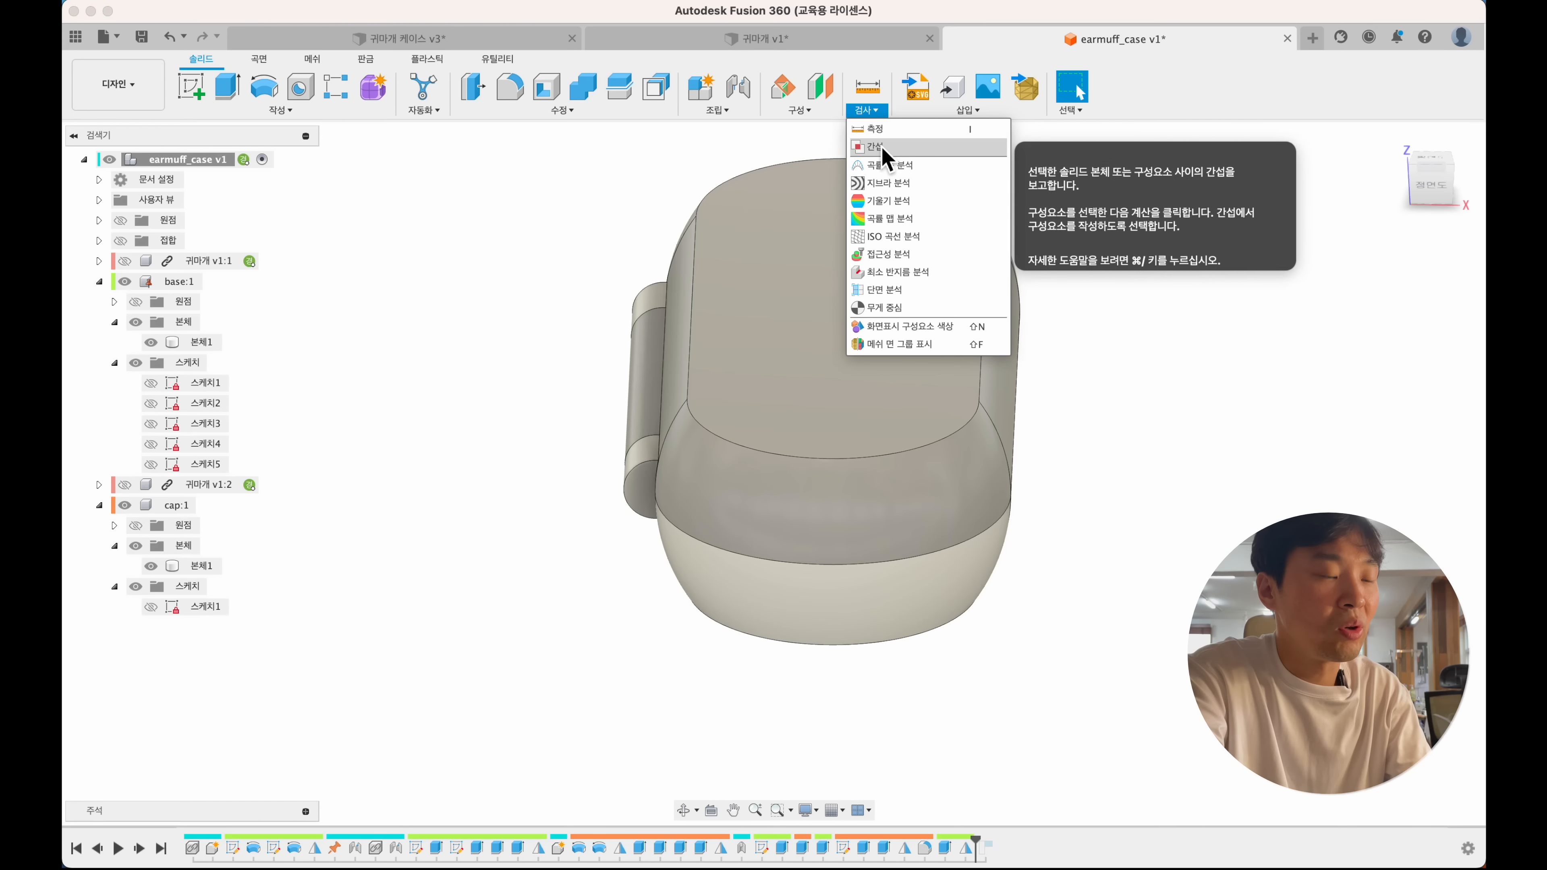
{"action": "left_click", "coordinate": [866, 152]}
{"action": "left_click_drag", "start_coordinate": [990, 587], "coordinate": [1166, 667]}
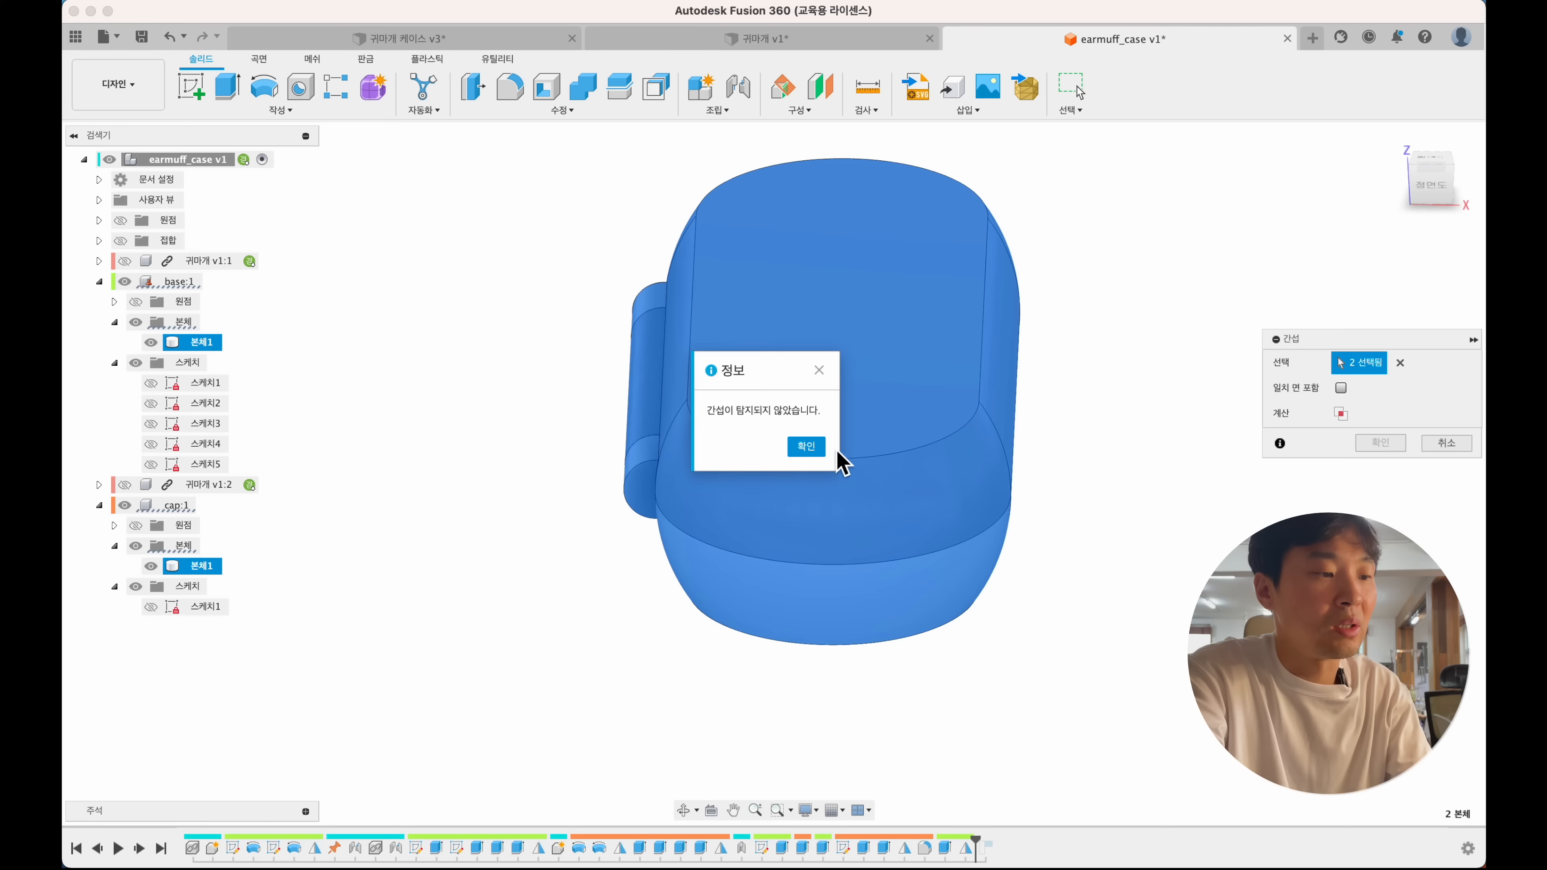
{"action": "left_click", "coordinate": [810, 448]}
{"action": "left_click", "coordinate": [1444, 445]}
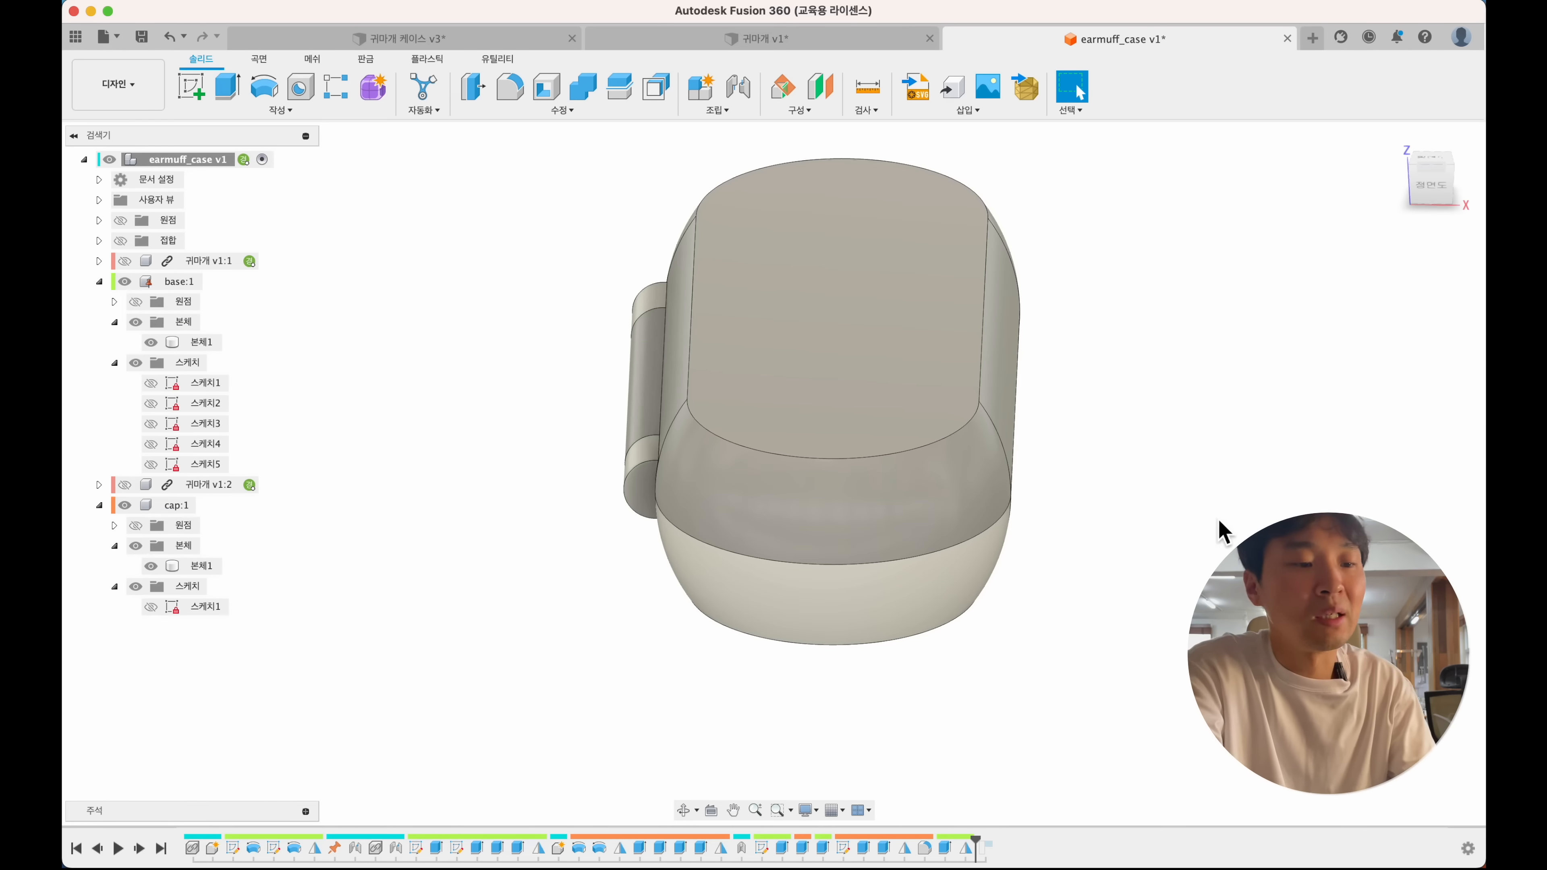
{"action": "left_click_drag", "start_coordinate": [982, 847], "coordinate": [996, 847]}
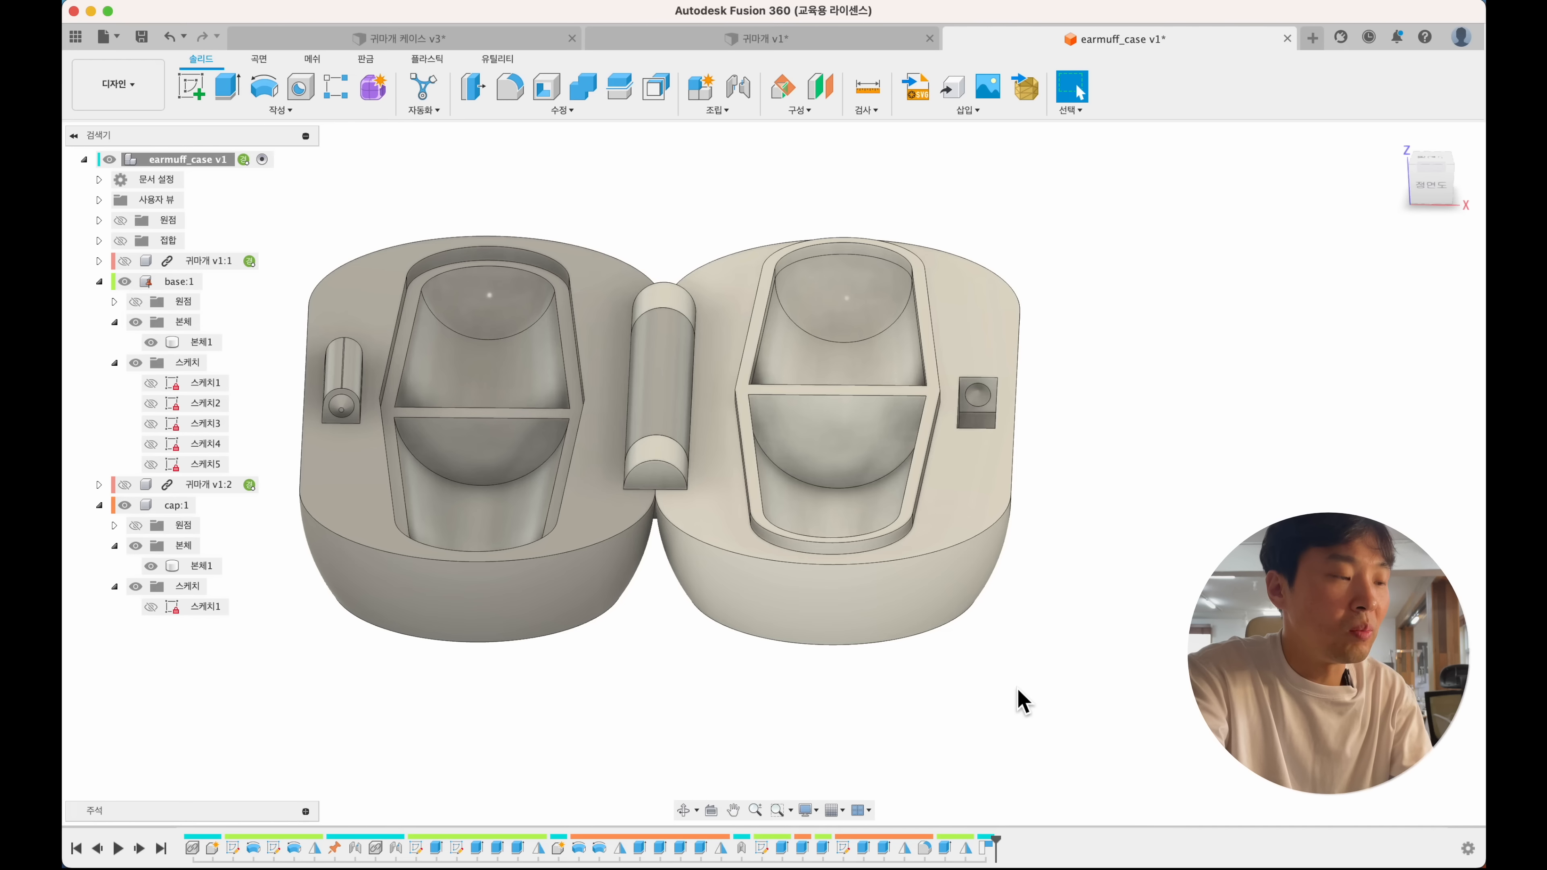
- Examine the opened case, including the hinge, latch block and pocket, from several angles
{"action": "scroll", "coordinate": [1018, 689], "scroll_direction": "left", "scroll_amount": 3}
{"action": "scroll", "coordinate": [1018, 688], "scroll_direction": "left", "scroll_amount": 5, "text": "shift"}
{"action": "scroll", "coordinate": [1018, 689], "scroll_direction": "down", "scroll_amount": 5}
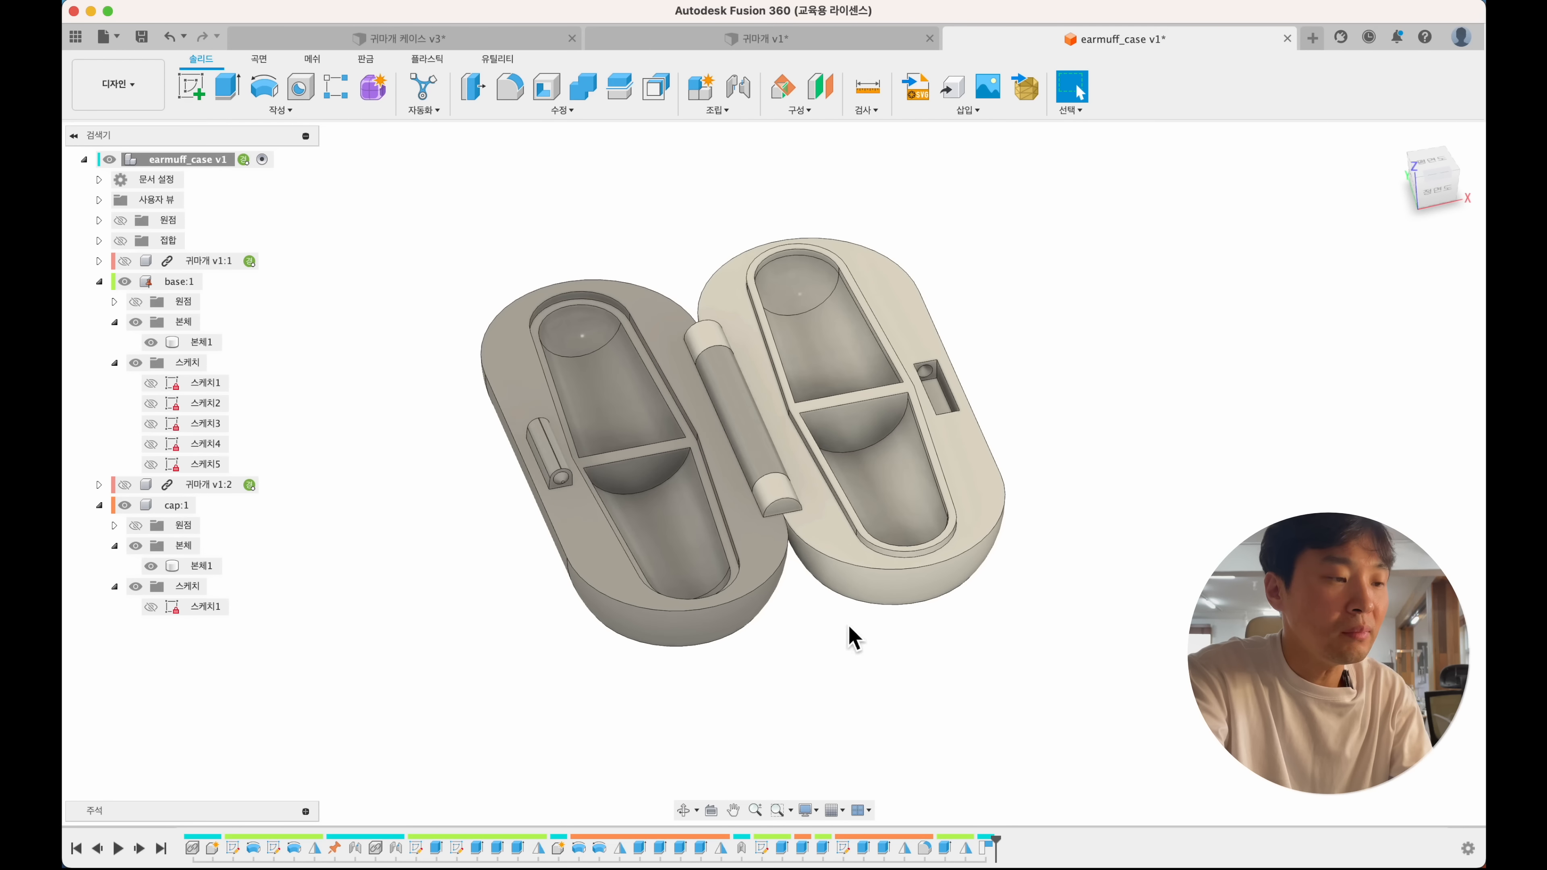
{"action": "left_click", "coordinate": [731, 500]}
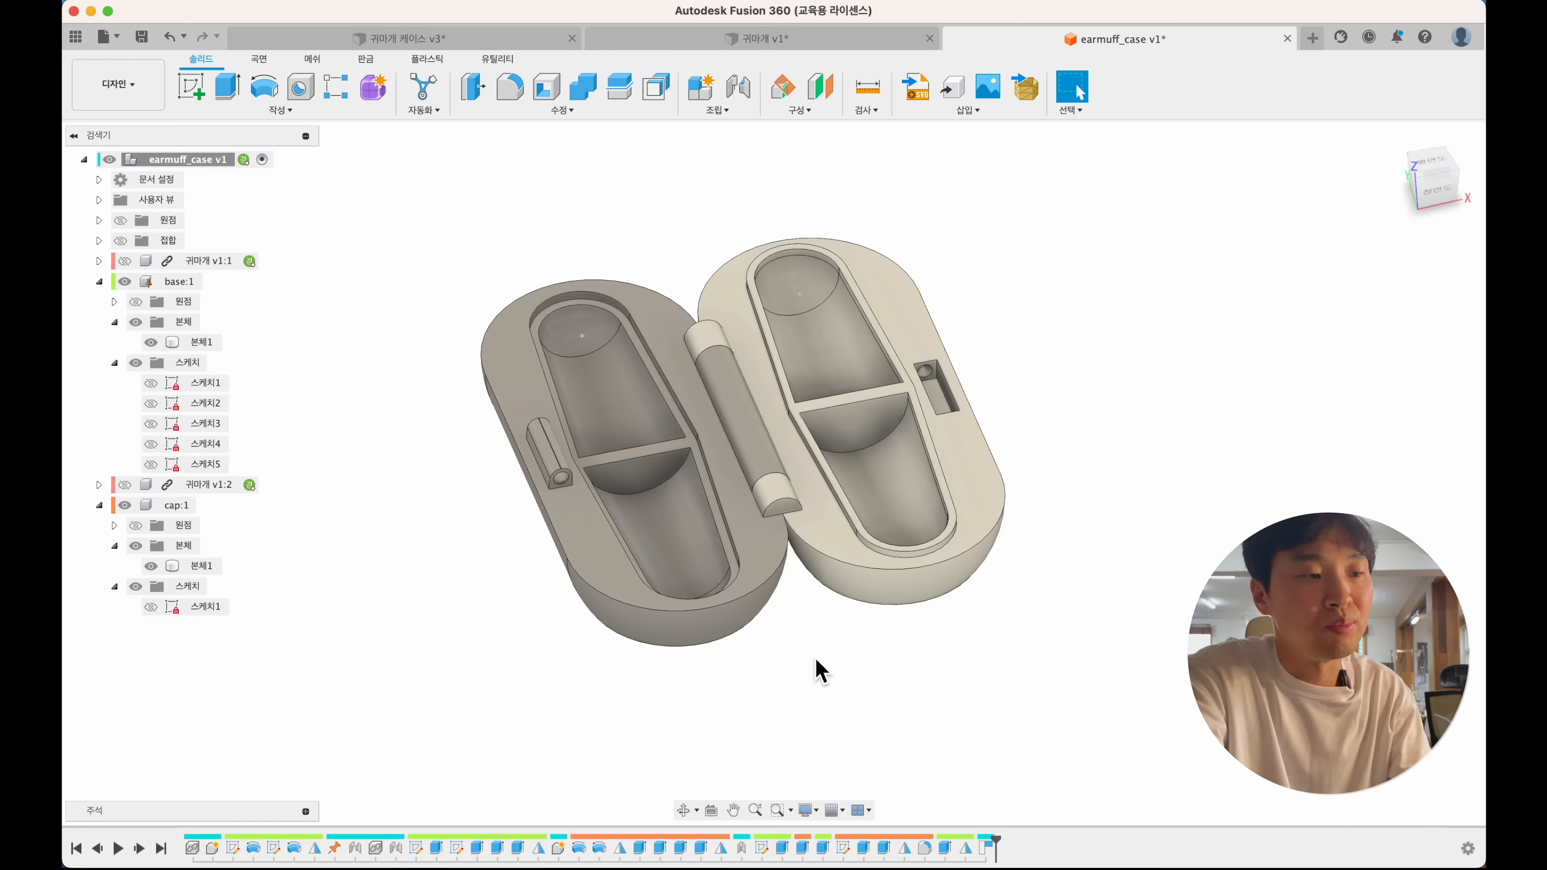
{"action": "scroll", "coordinate": [812, 655], "scroll_direction": "right", "scroll_amount": 5, "text": "shift"}
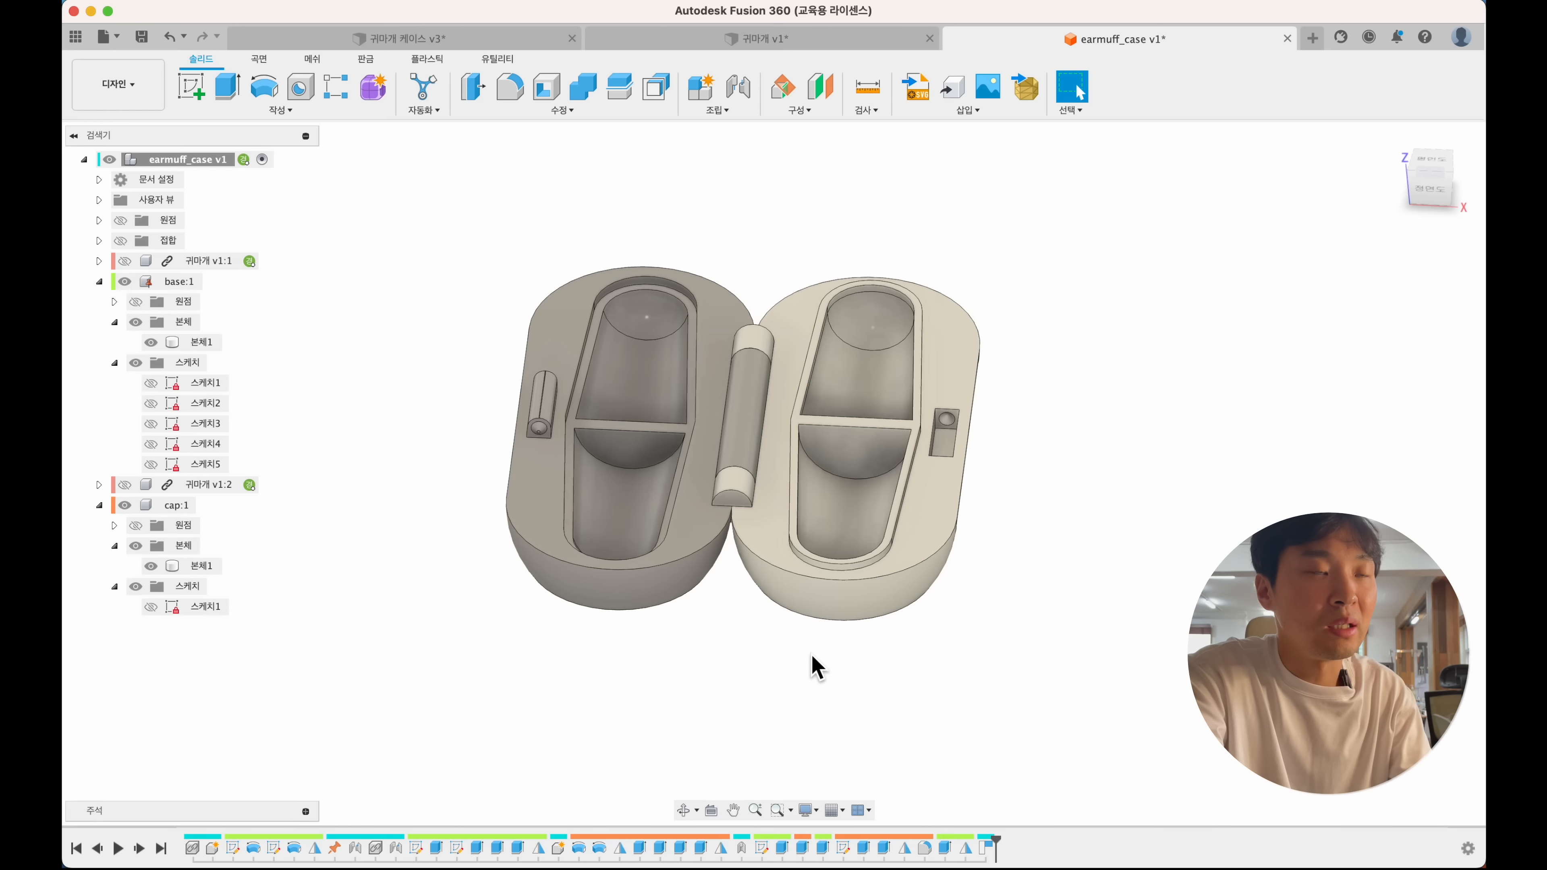
{"action": "scroll", "coordinate": [812, 655], "scroll_direction": "left", "scroll_amount": 2}
{"action": "scroll", "coordinate": [812, 655], "scroll_direction": "up", "scroll_amount": 5}
{"action": "scroll", "coordinate": [811, 655], "scroll_direction": "left", "scroll_amount": 5, "text": "shift"}
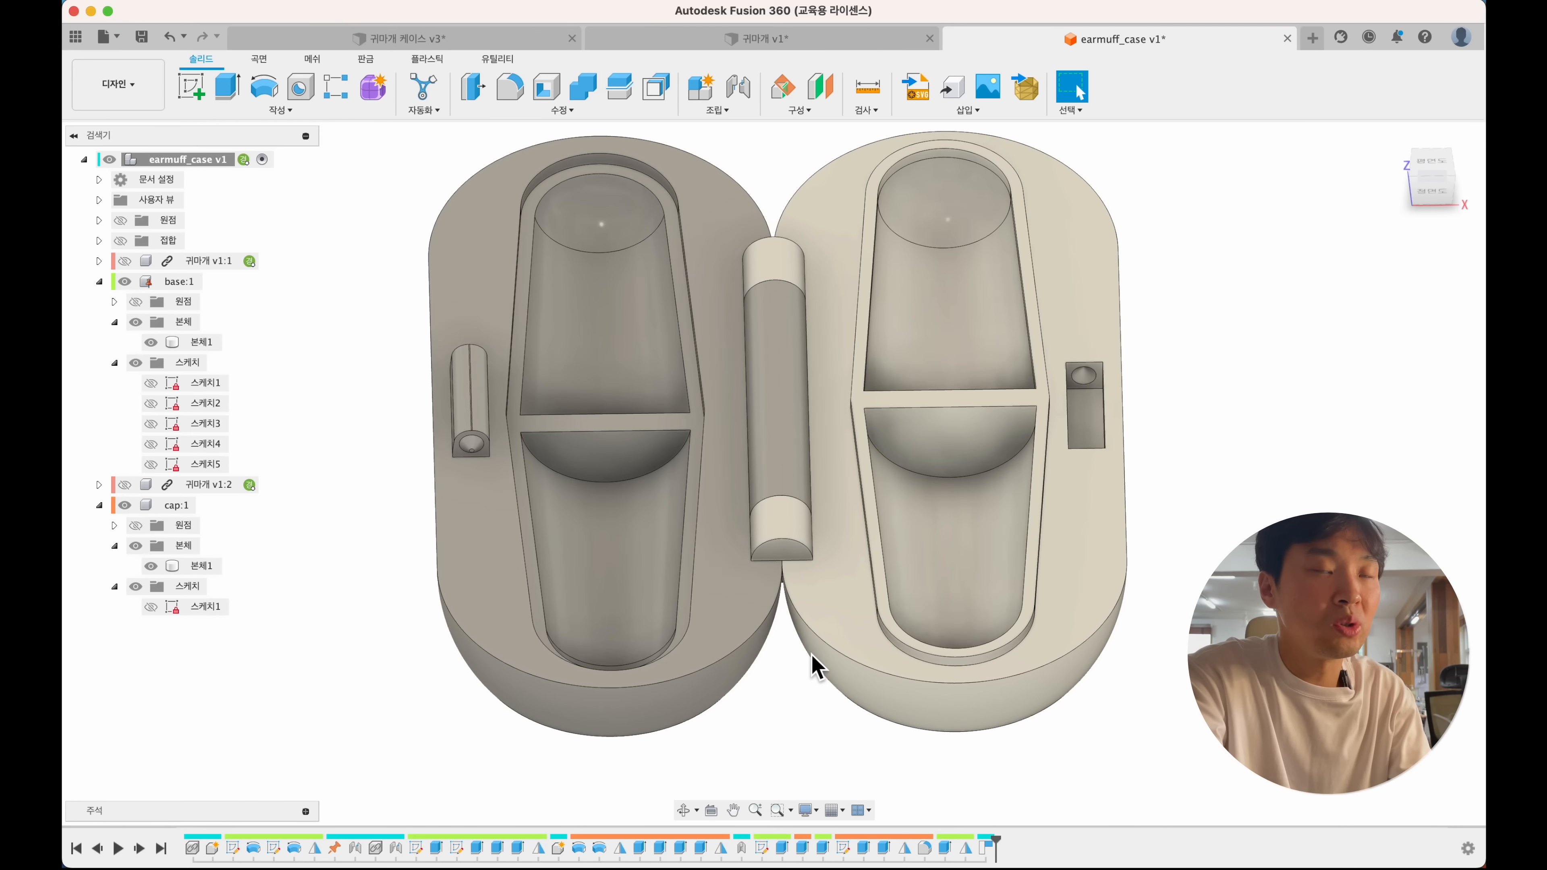
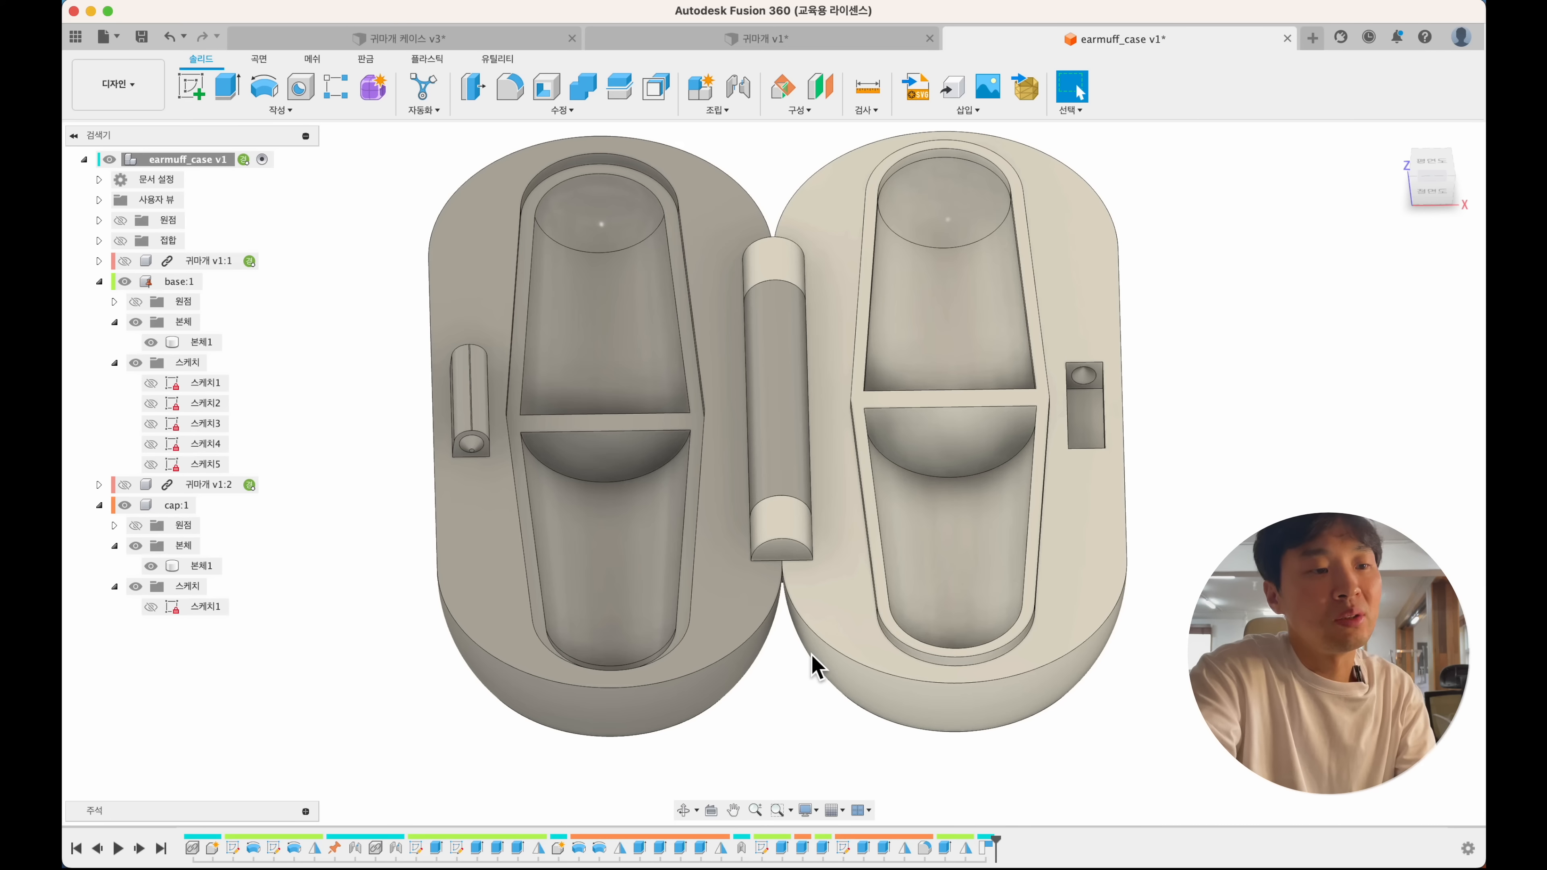
{"action": "scroll", "coordinate": [799, 738], "scroll_direction": "down", "scroll_amount": 3}
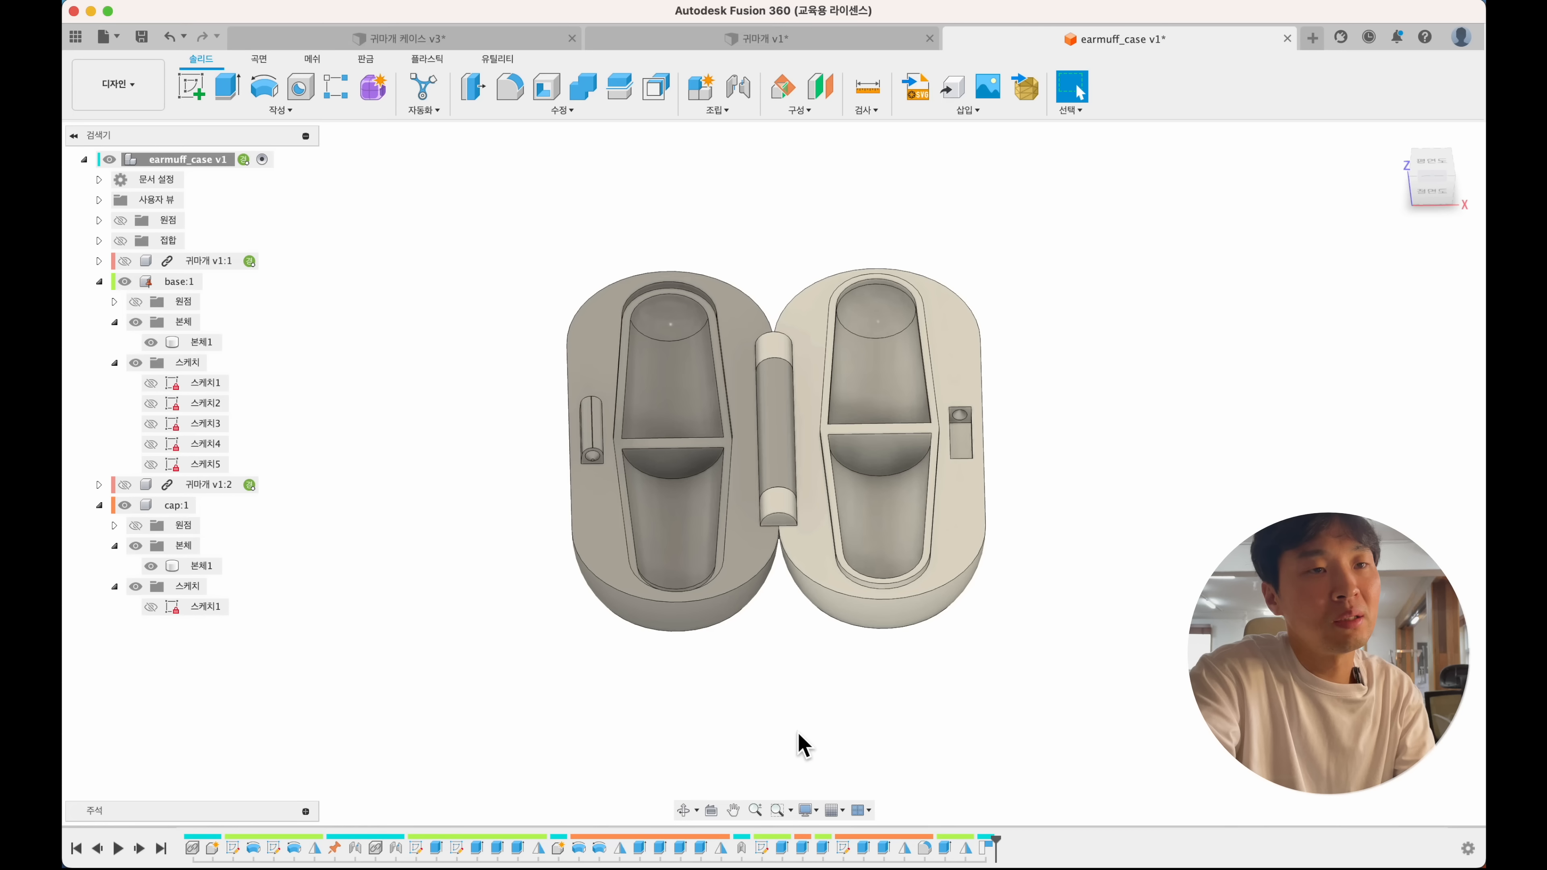
{"action": "scroll", "coordinate": [803, 745], "scroll_direction": "up", "scroll_amount": 3}
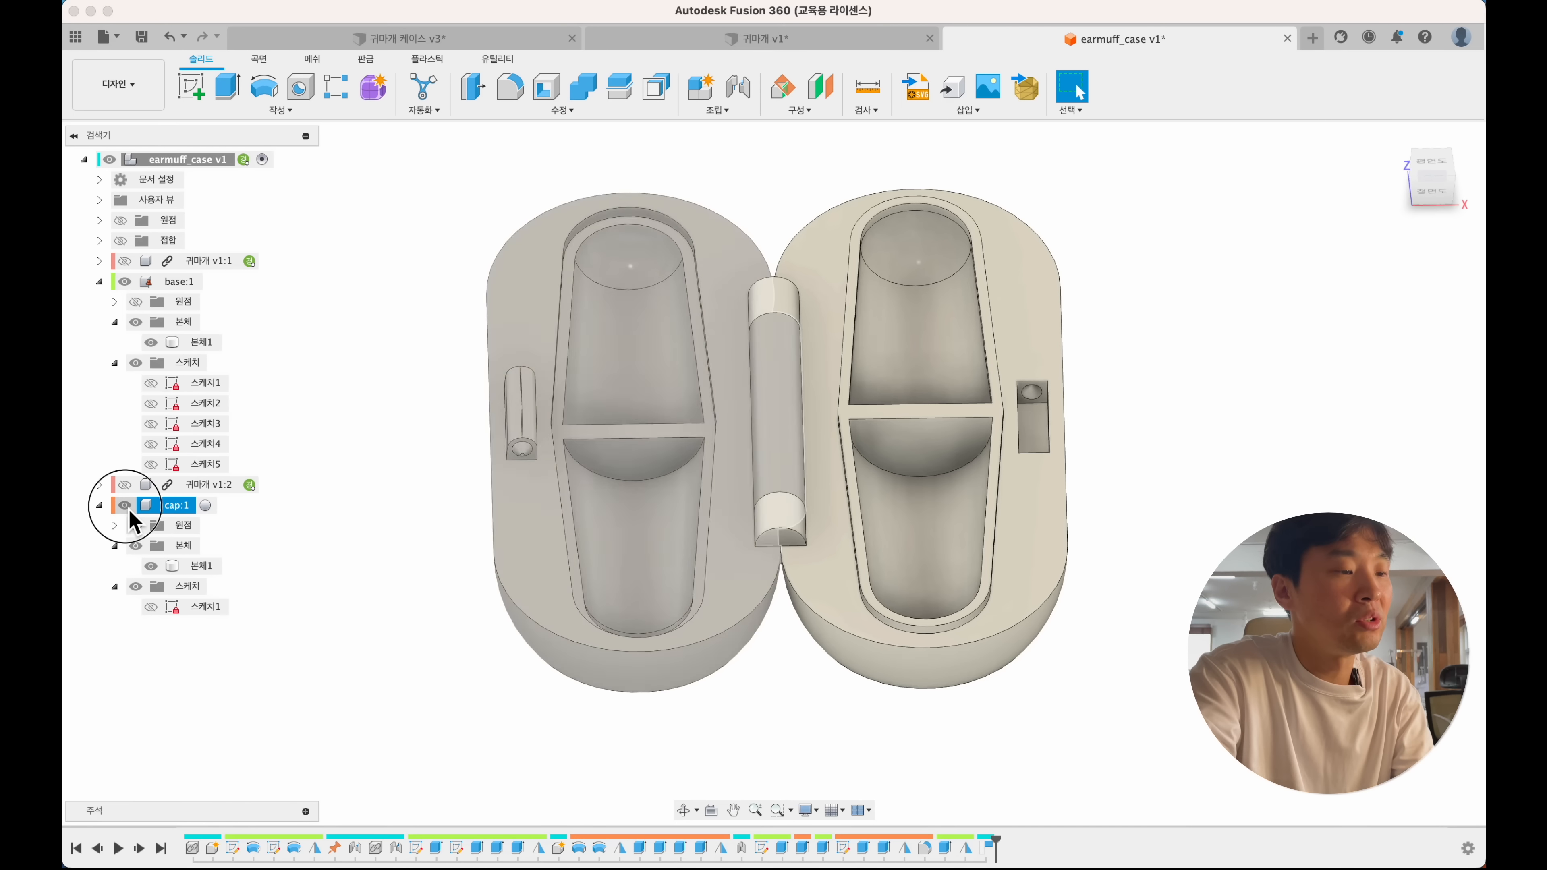
- Hide the cap and begin an Offset Face on the base's hinge-side outer wall and its two adjoining rounded walls
{"action": "left_click", "coordinate": [124, 505]}
{"action": "scroll", "coordinate": [470, 520], "scroll_direction": "left", "scroll_amount": 10, "text": "shift"}
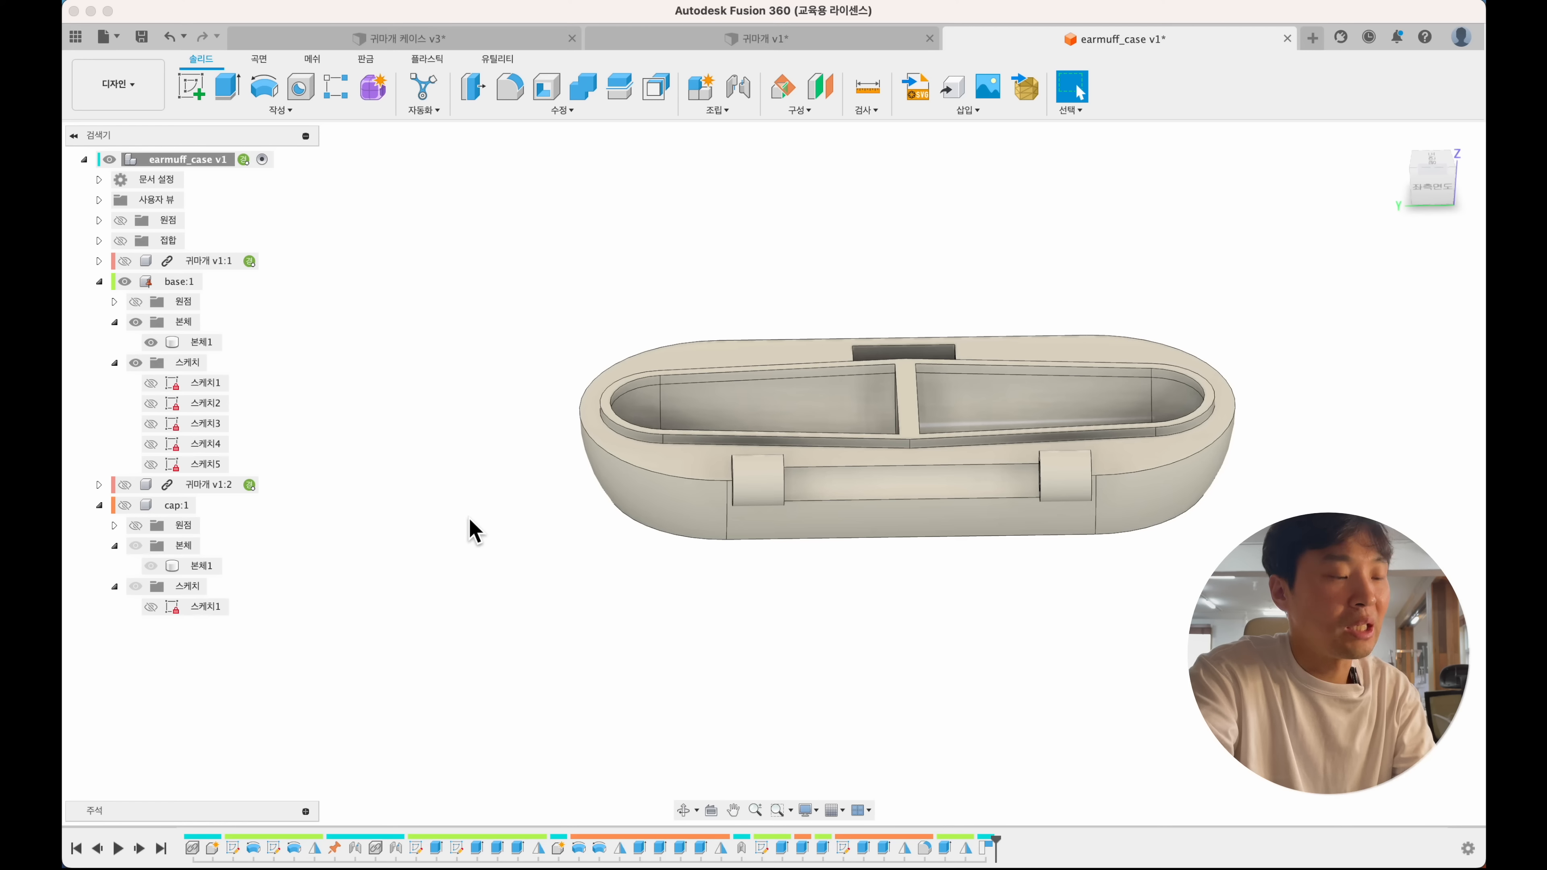
{"action": "key", "text": "q"}
{"action": "scroll", "coordinate": [602, 597], "scroll_direction": "right", "scroll_amount": 3}
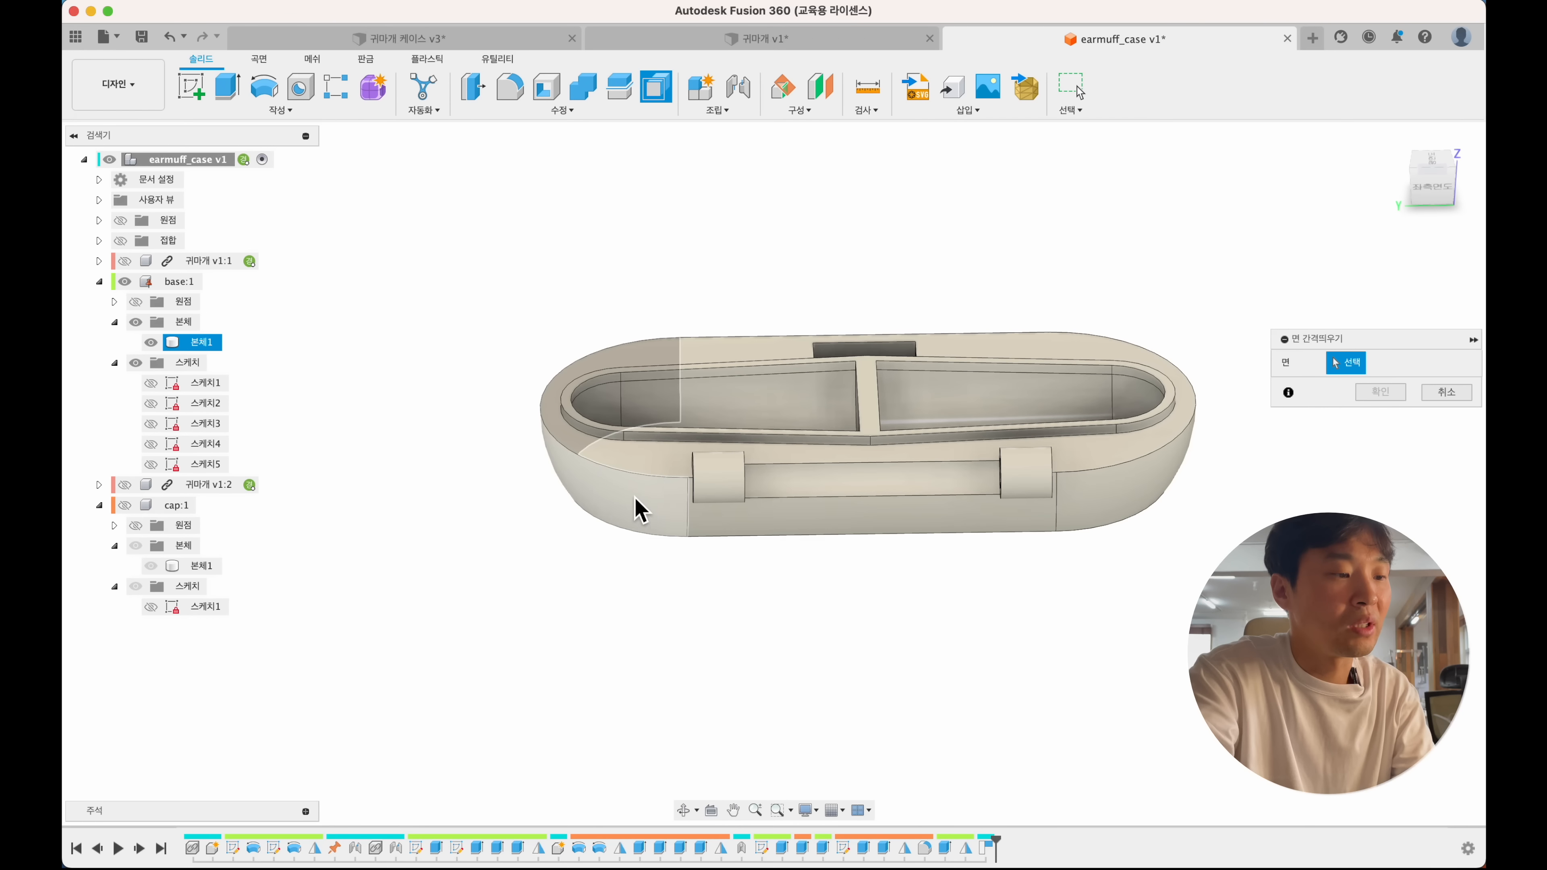
{"action": "left_click", "coordinate": [636, 508]}
{"action": "left_click", "coordinate": [744, 510]}
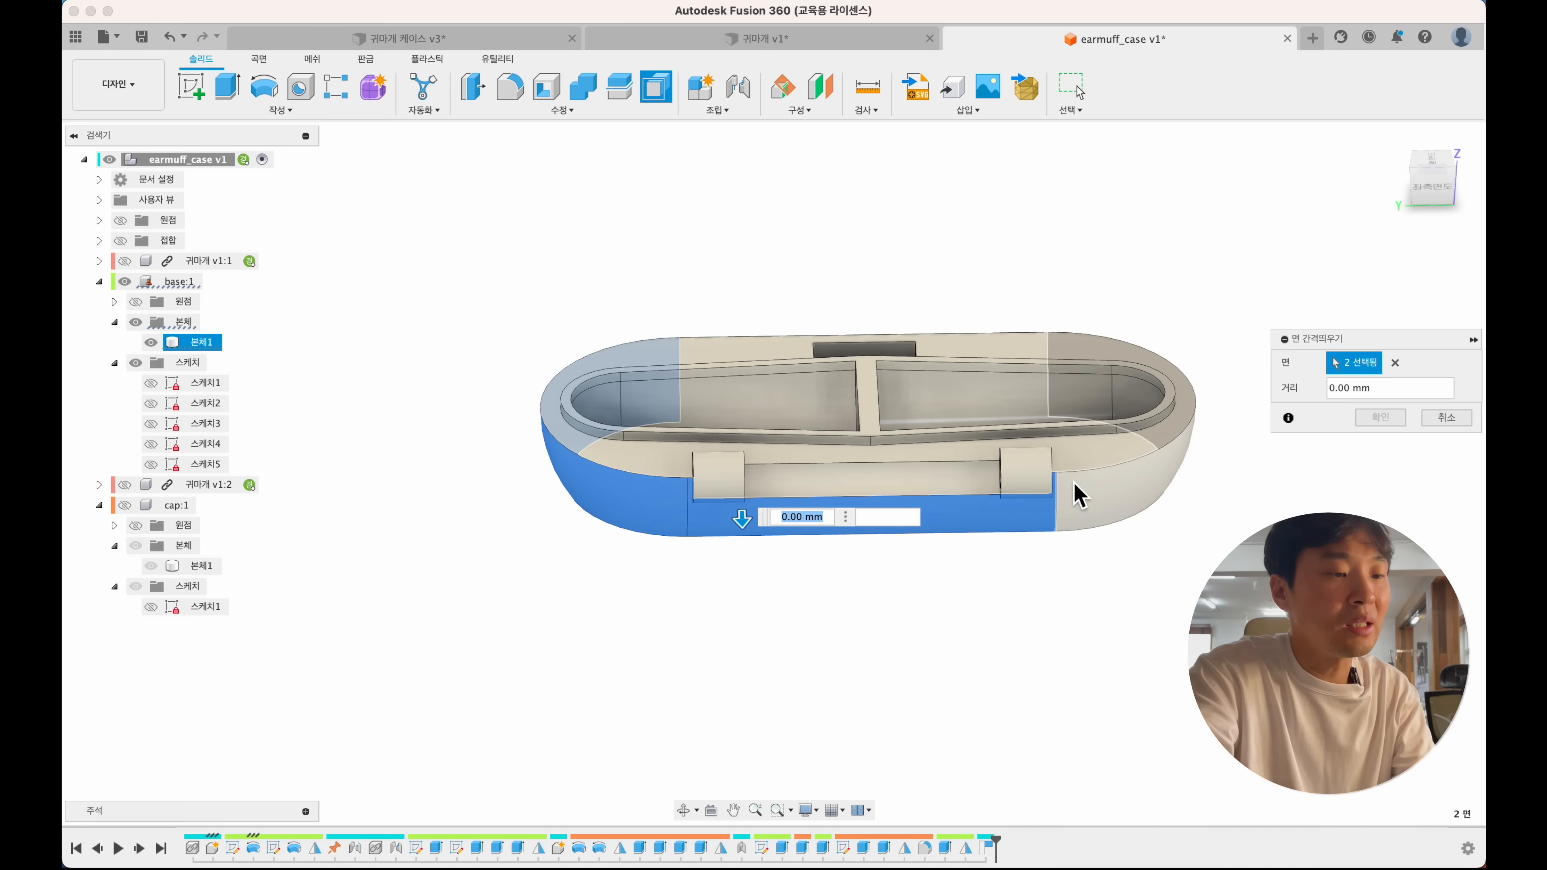
{"action": "left_click", "coordinate": [1103, 497]}
- Add both hinge knuckles' cylindrical faces, one knuckle's inner end face with its dimple, and the recess between the knuckles to the offset
{"action": "scroll", "coordinate": [1102, 496], "scroll_direction": "right", "scroll_amount": 5, "text": "shift"}
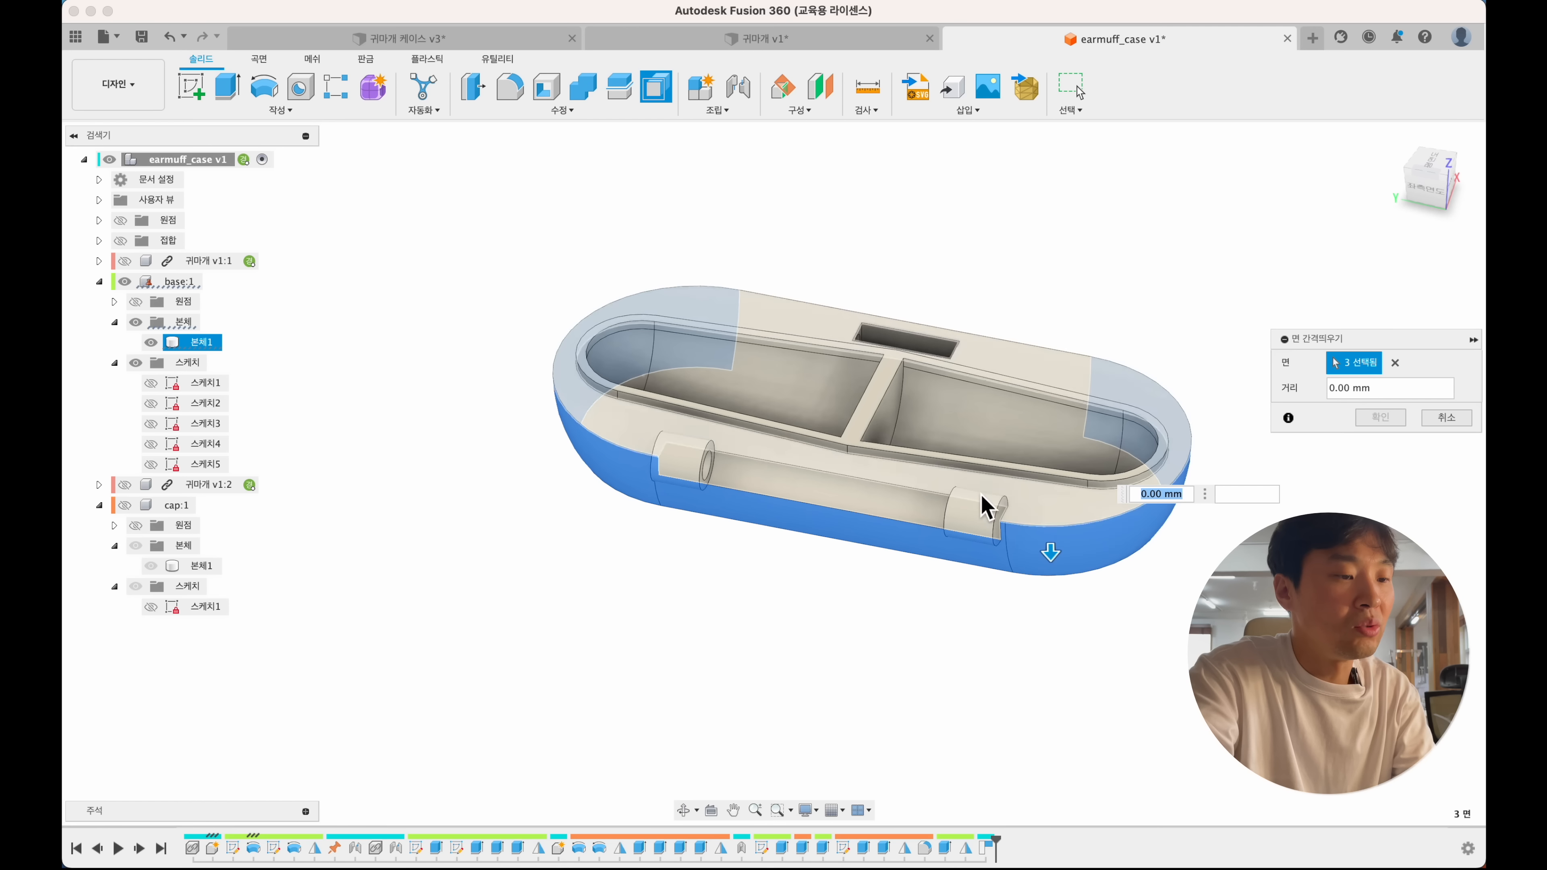
{"action": "left_click", "coordinate": [969, 517]}
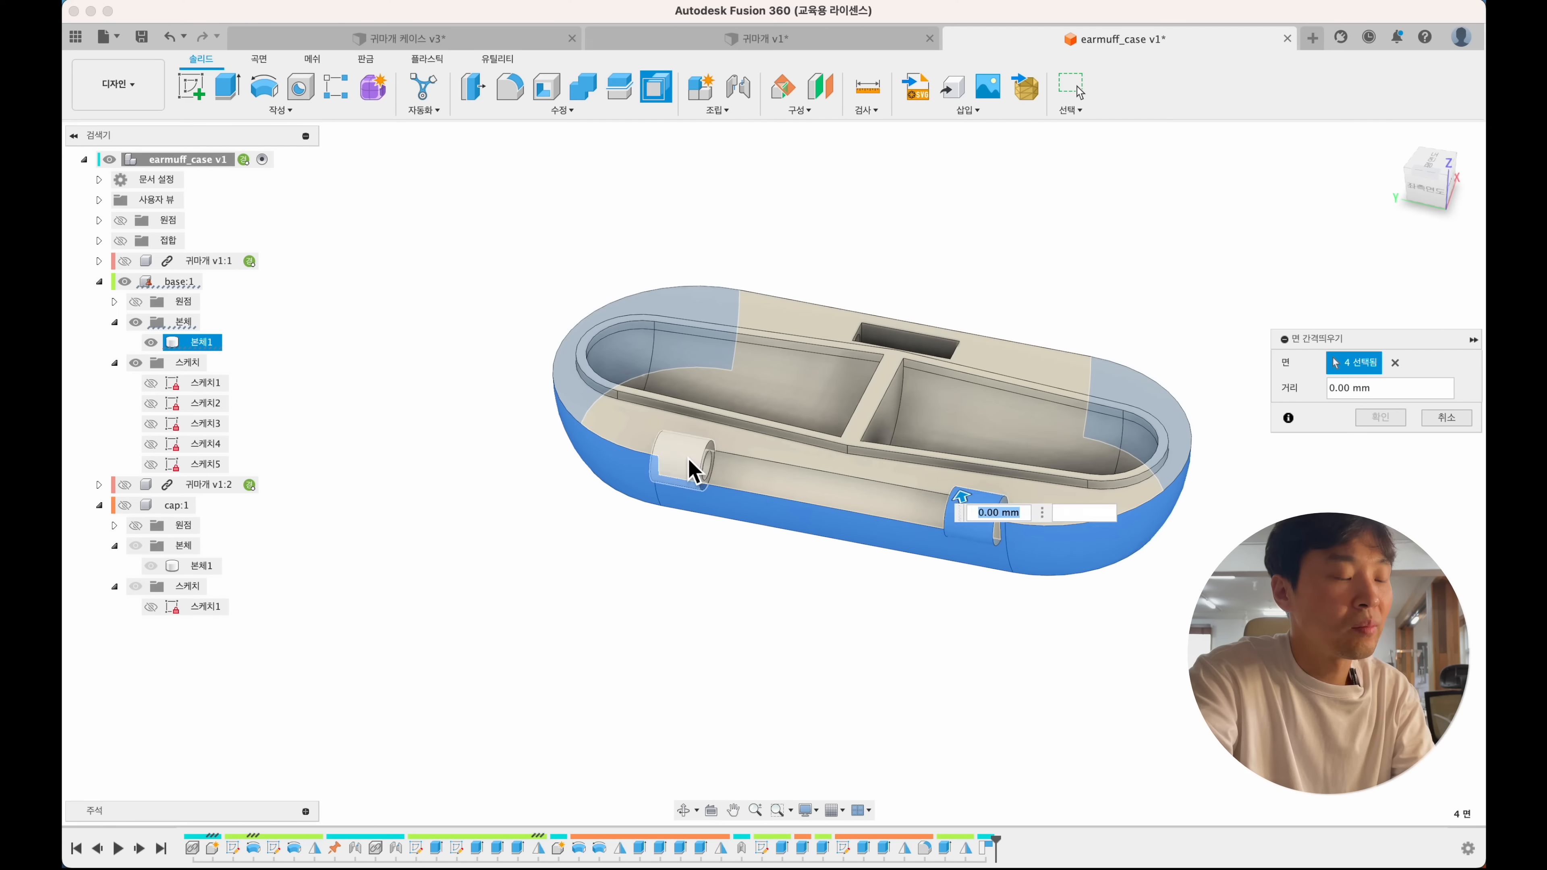
{"action": "left_click", "coordinate": [690, 471]}
{"action": "scroll", "coordinate": [673, 439], "scroll_direction": "up", "scroll_amount": 3}
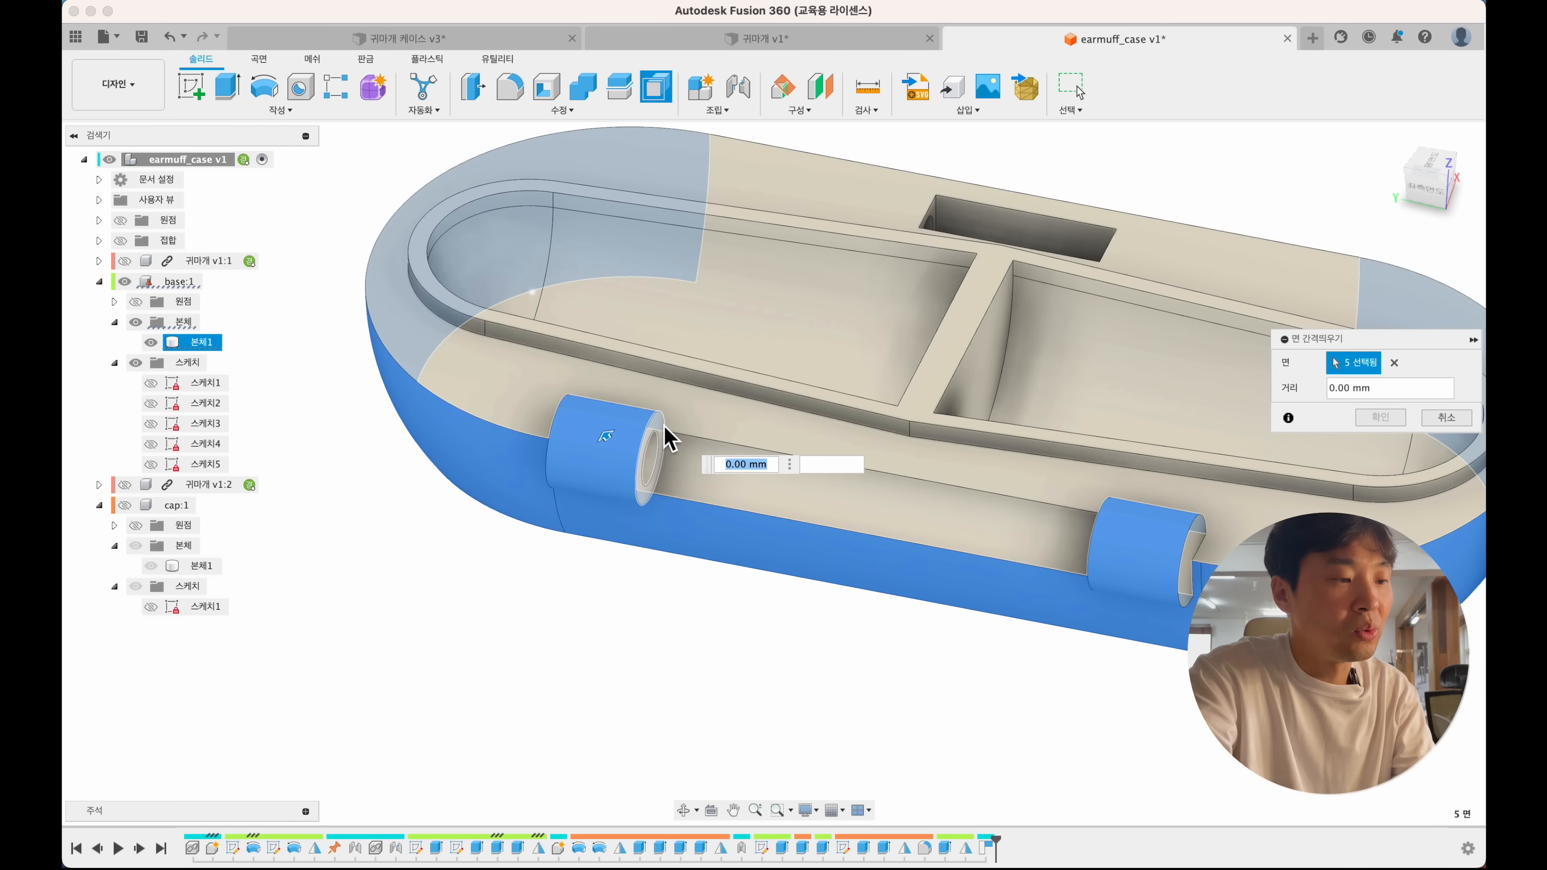
{"action": "left_click", "coordinate": [663, 428]}
{"action": "left_click", "coordinate": [649, 465]}
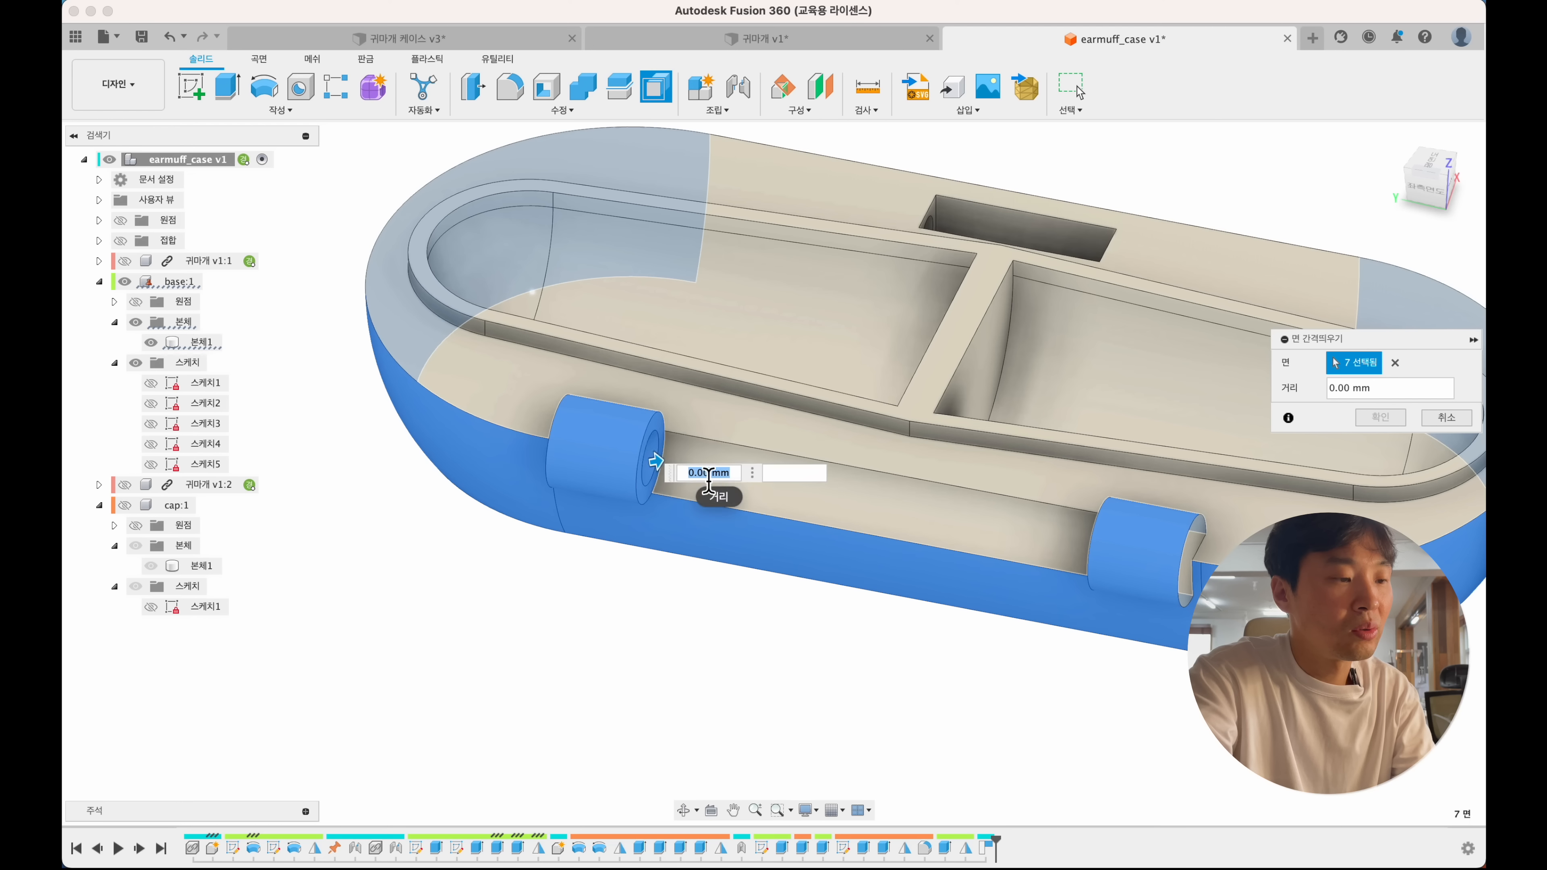
{"action": "left_click", "coordinate": [732, 457]}
- Add the other knuckle's inner end face and dimple to the selection, and set the offset distance to -0.15 mm
{"action": "scroll", "coordinate": [603, 597], "scroll_direction": "left", "scroll_amount": 10, "text": "shift"}
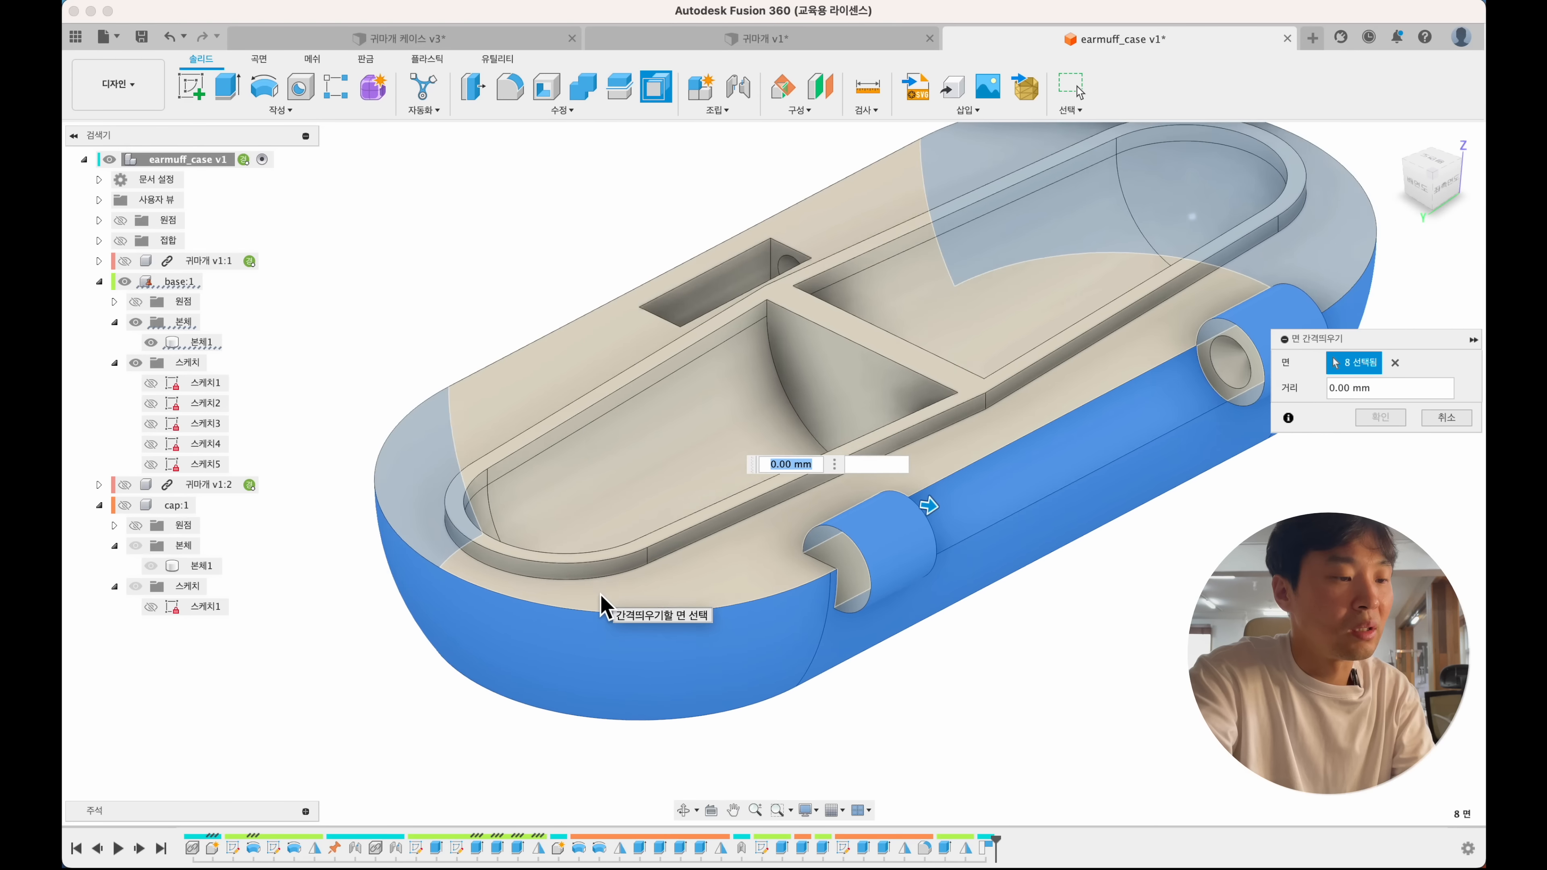
{"action": "scroll", "coordinate": [601, 604], "scroll_direction": "right", "scroll_amount": 6}
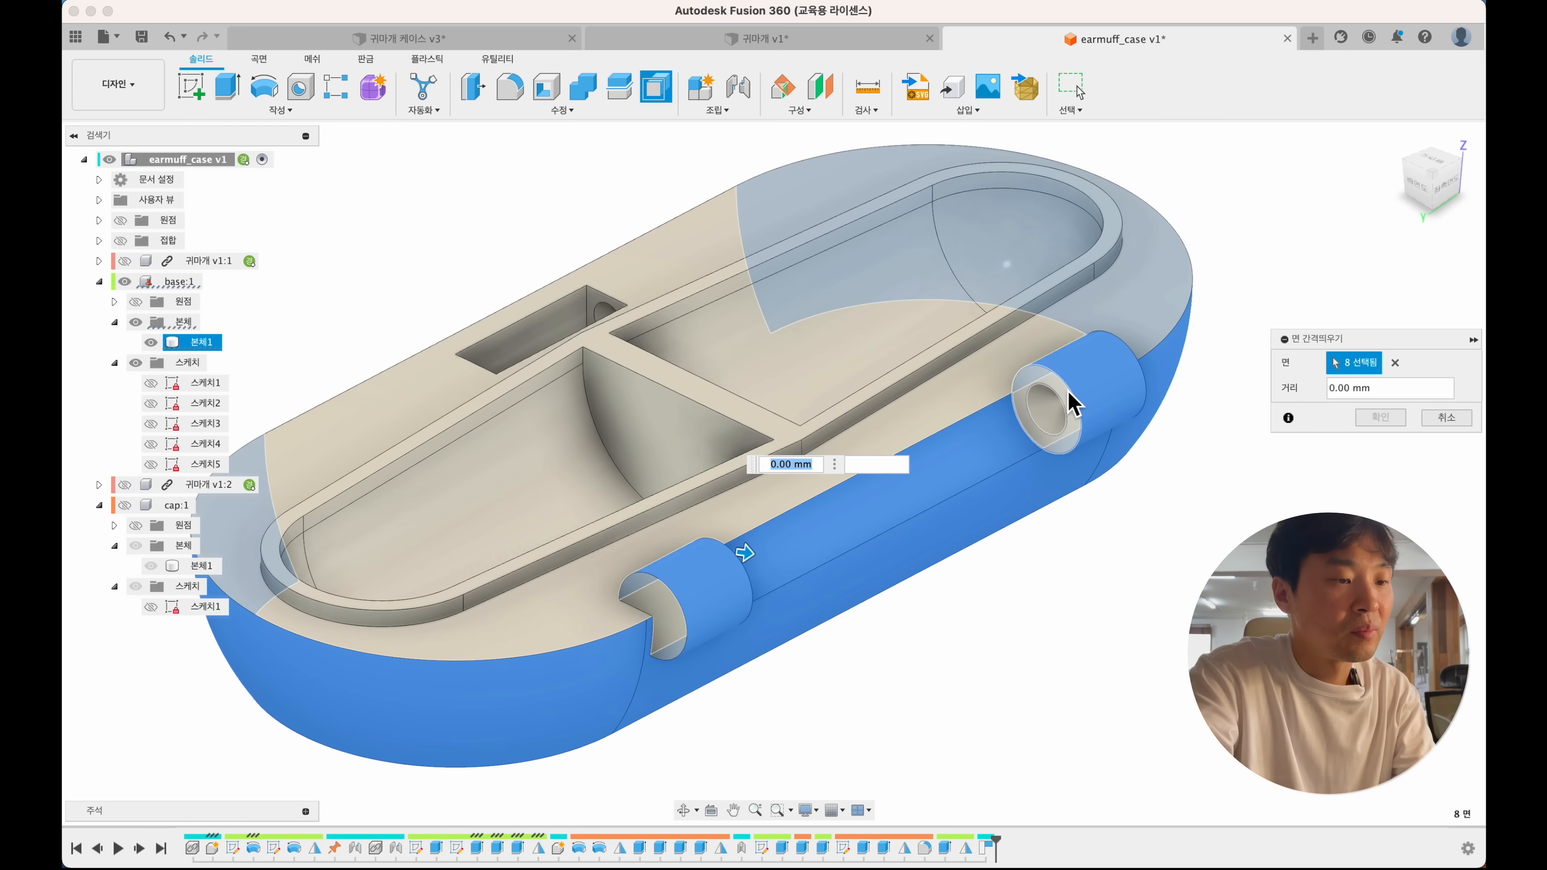
{"action": "left_click", "coordinate": [1061, 409]}
{"action": "left_click", "coordinate": [1044, 420]}
{"action": "scroll", "coordinate": [1043, 422], "scroll_direction": "up", "scroll_amount": 10, "text": "shift"}
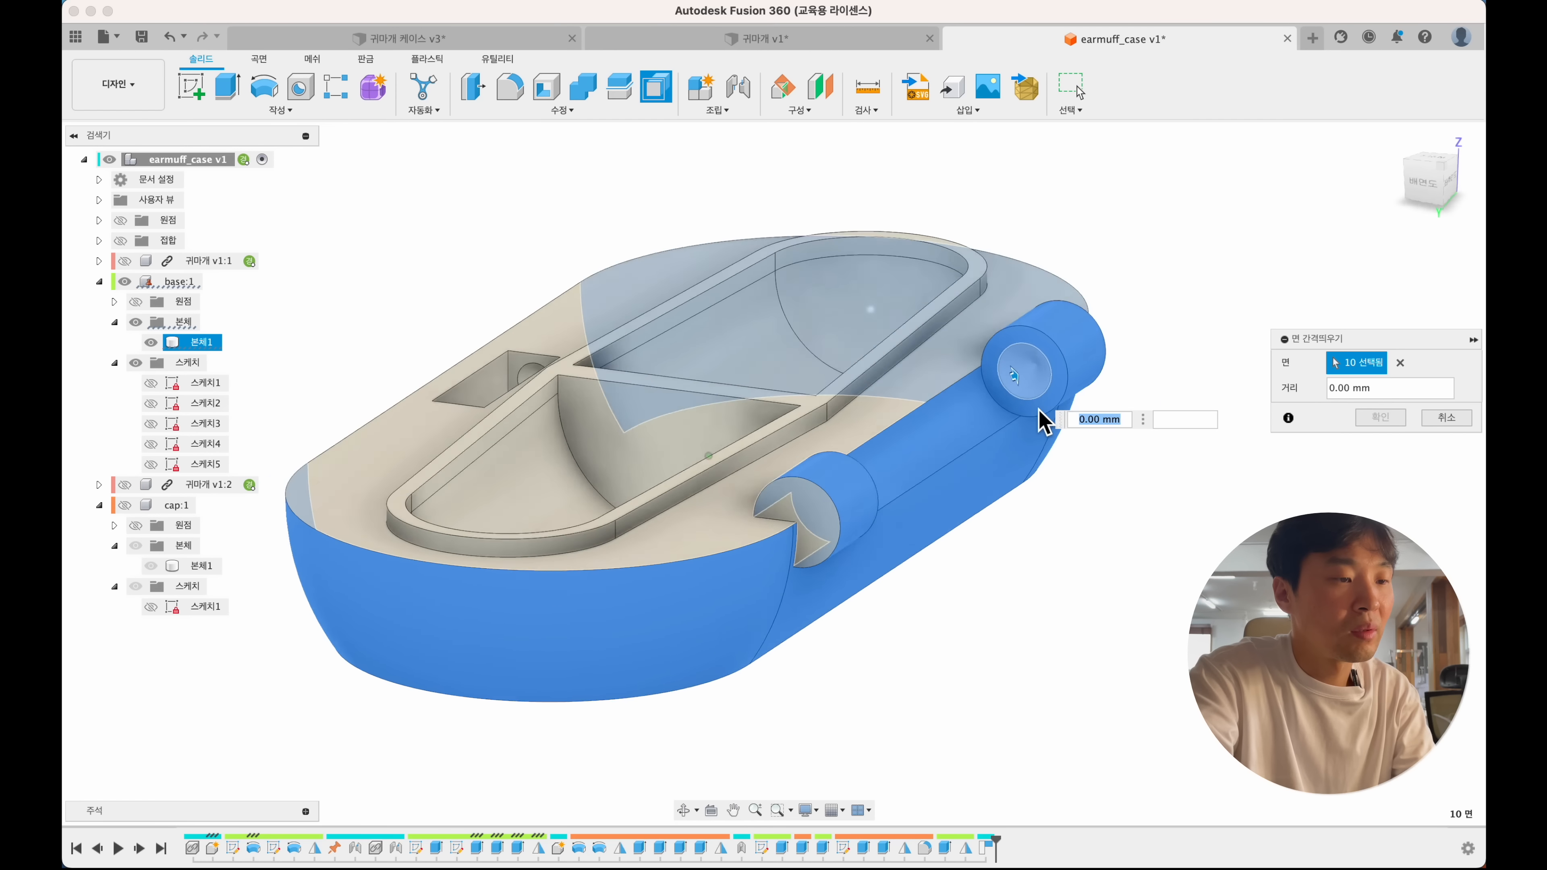
{"action": "scroll", "coordinate": [1040, 418], "scroll_direction": "down", "scroll_amount": 10, "text": "shift"}
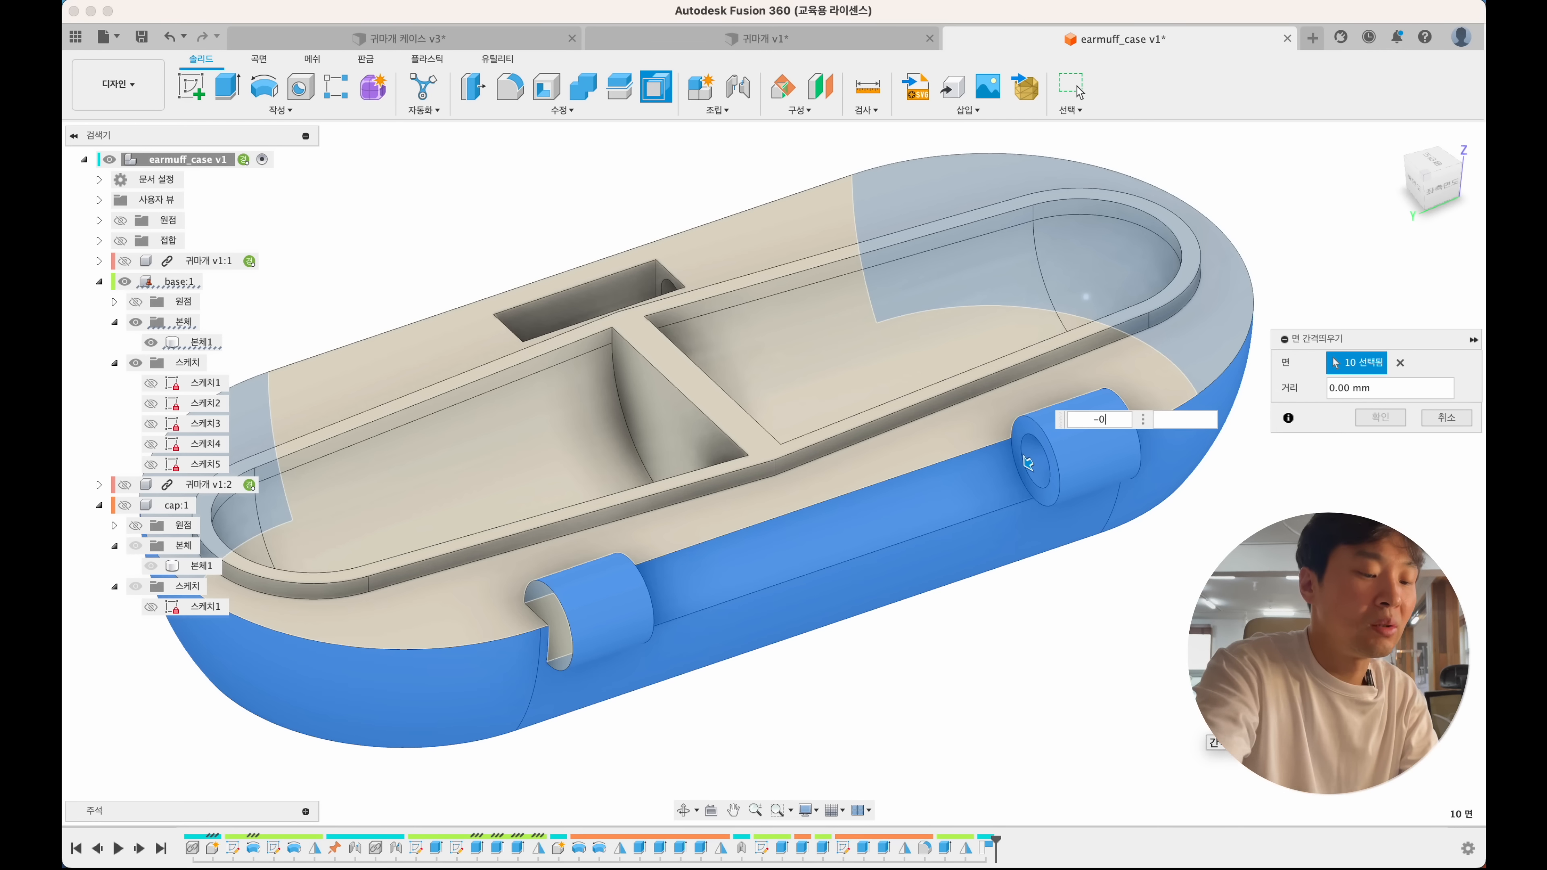
{"action": "type", "text": ".15"}
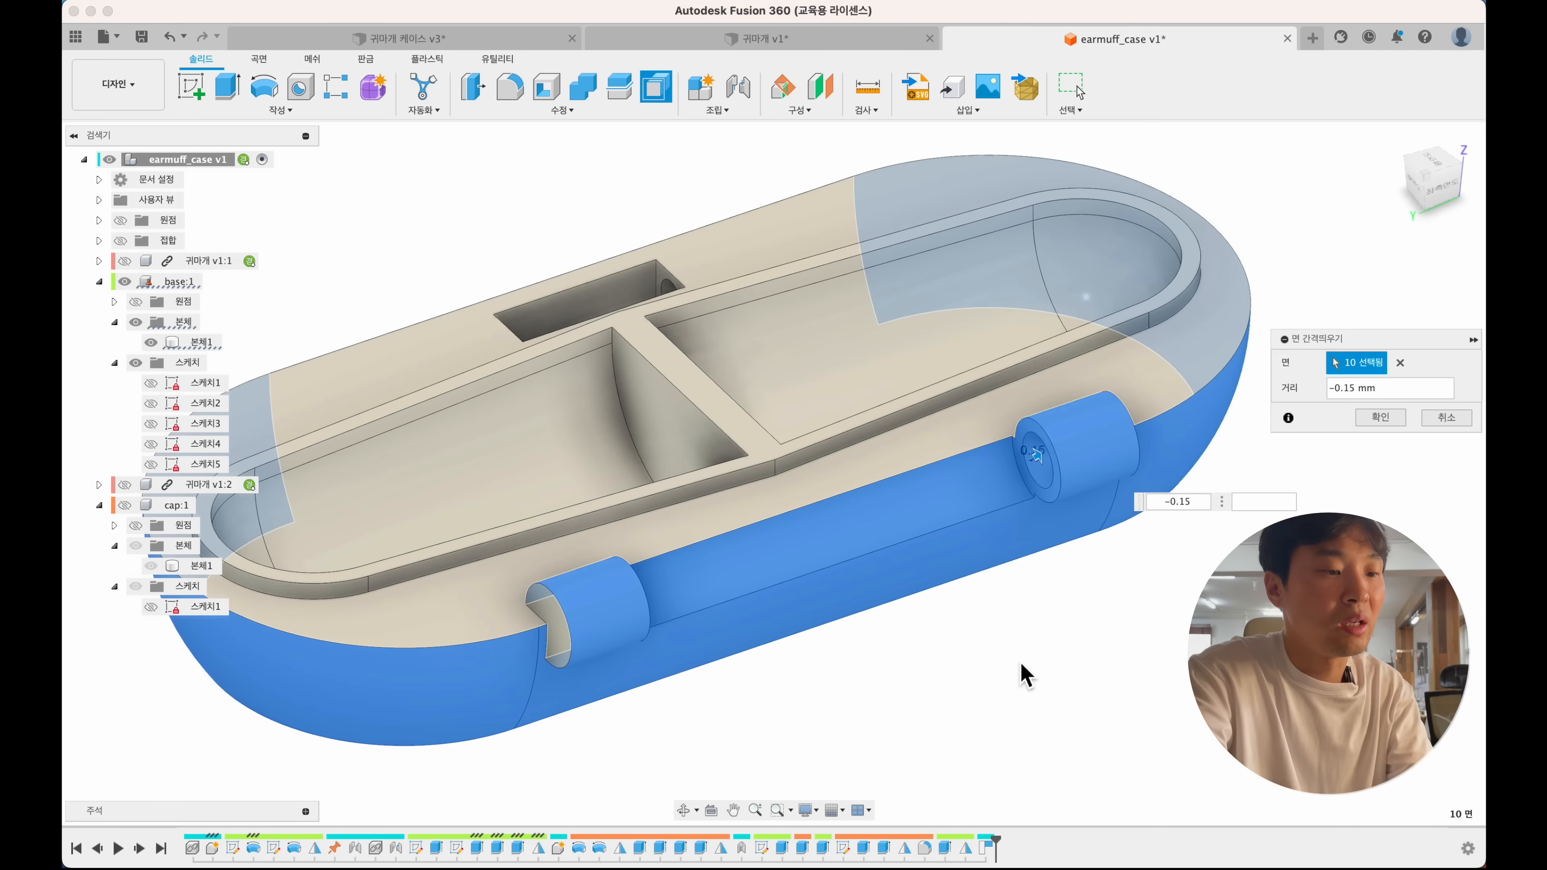
- Add the latch pocket's outer long wall, one end wall and that wall's dimple to the face offset
{"action": "middle_click_drag", "start_coordinate": [1018, 661], "coordinate": [1017, 658], "text": "shift"}
{"action": "scroll", "coordinate": [1017, 659], "scroll_direction": "left", "scroll_amount": 3}
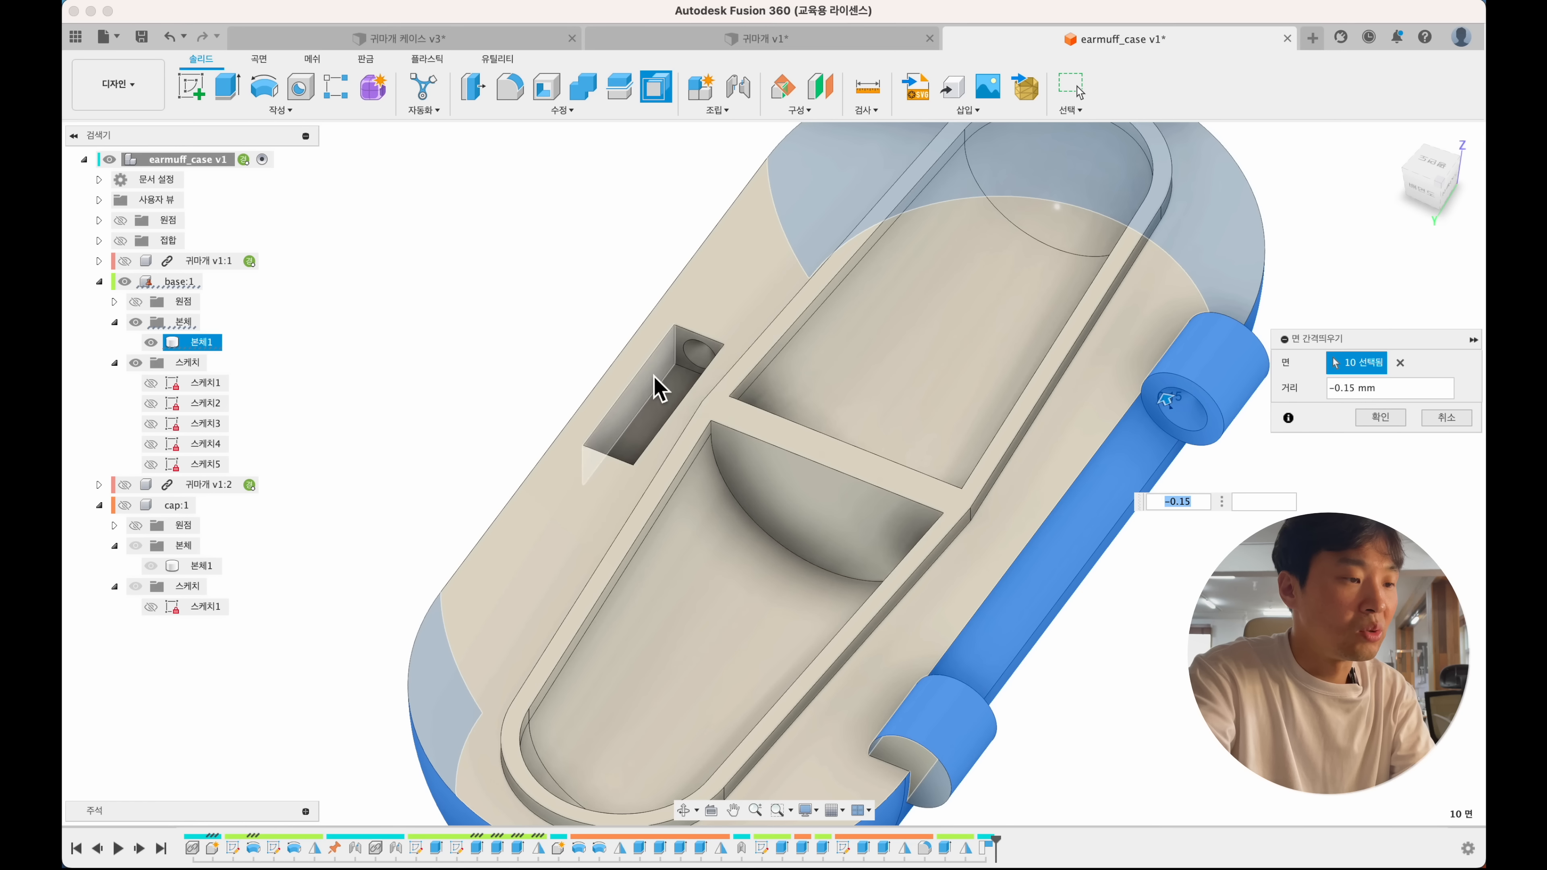
{"action": "left_click", "coordinate": [653, 377]}
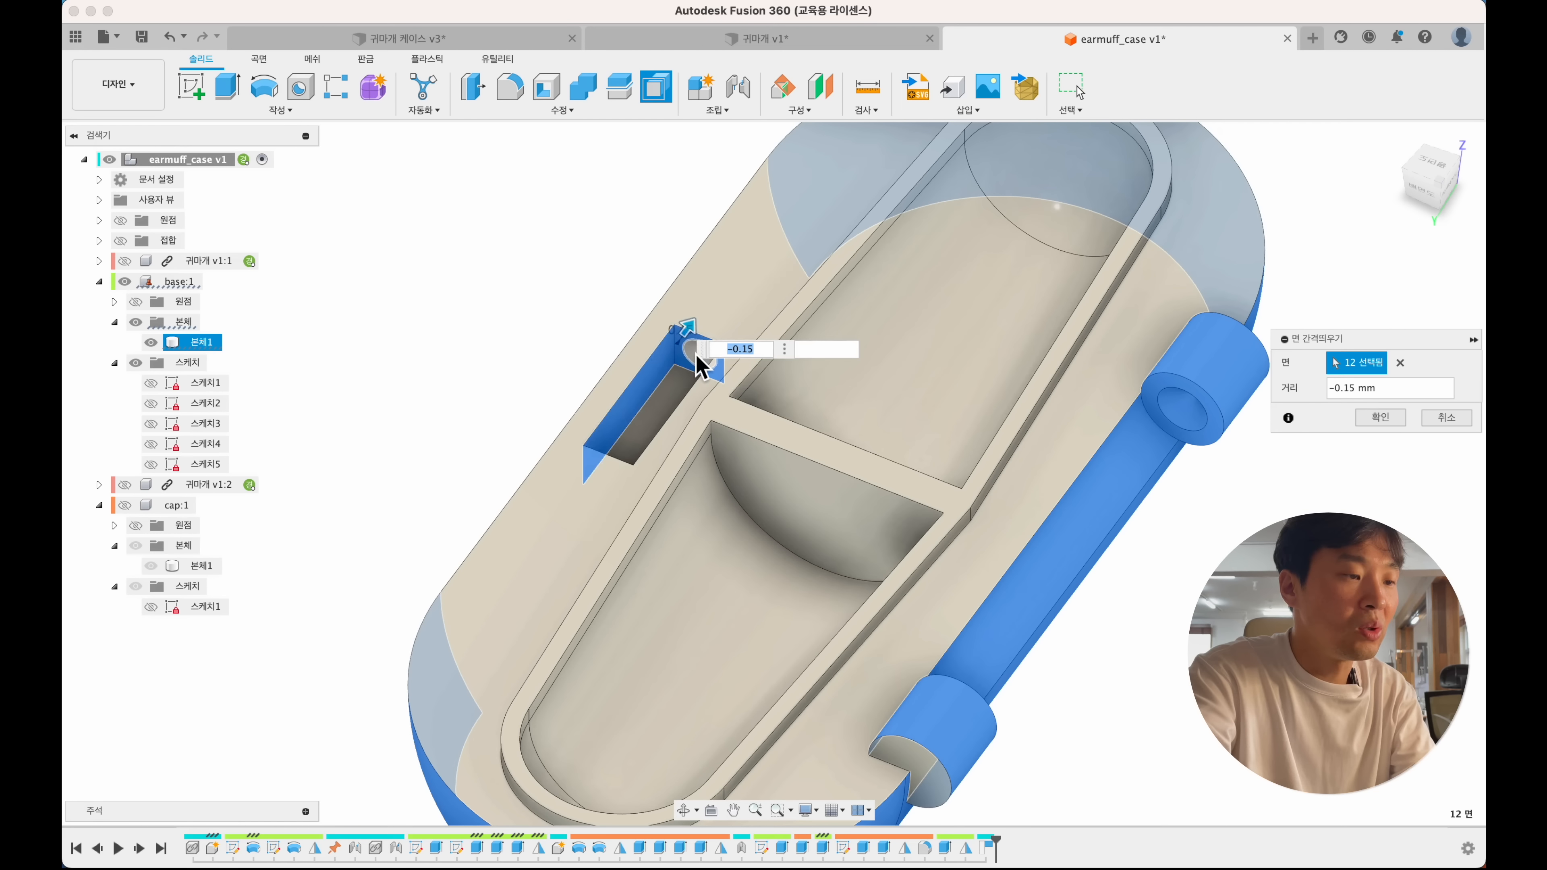
{"action": "left_click", "coordinate": [697, 358]}
- Add the latch pocket's inner long wall, other end wall with its dimple, and floor, then apply the -0.15 mm offset
{"action": "middle_click_drag", "start_coordinate": [592, 405], "coordinate": [614, 379], "text": "shift"}
{"action": "left_click", "coordinate": [604, 386]}
{"action": "left_click", "coordinate": [646, 336]}
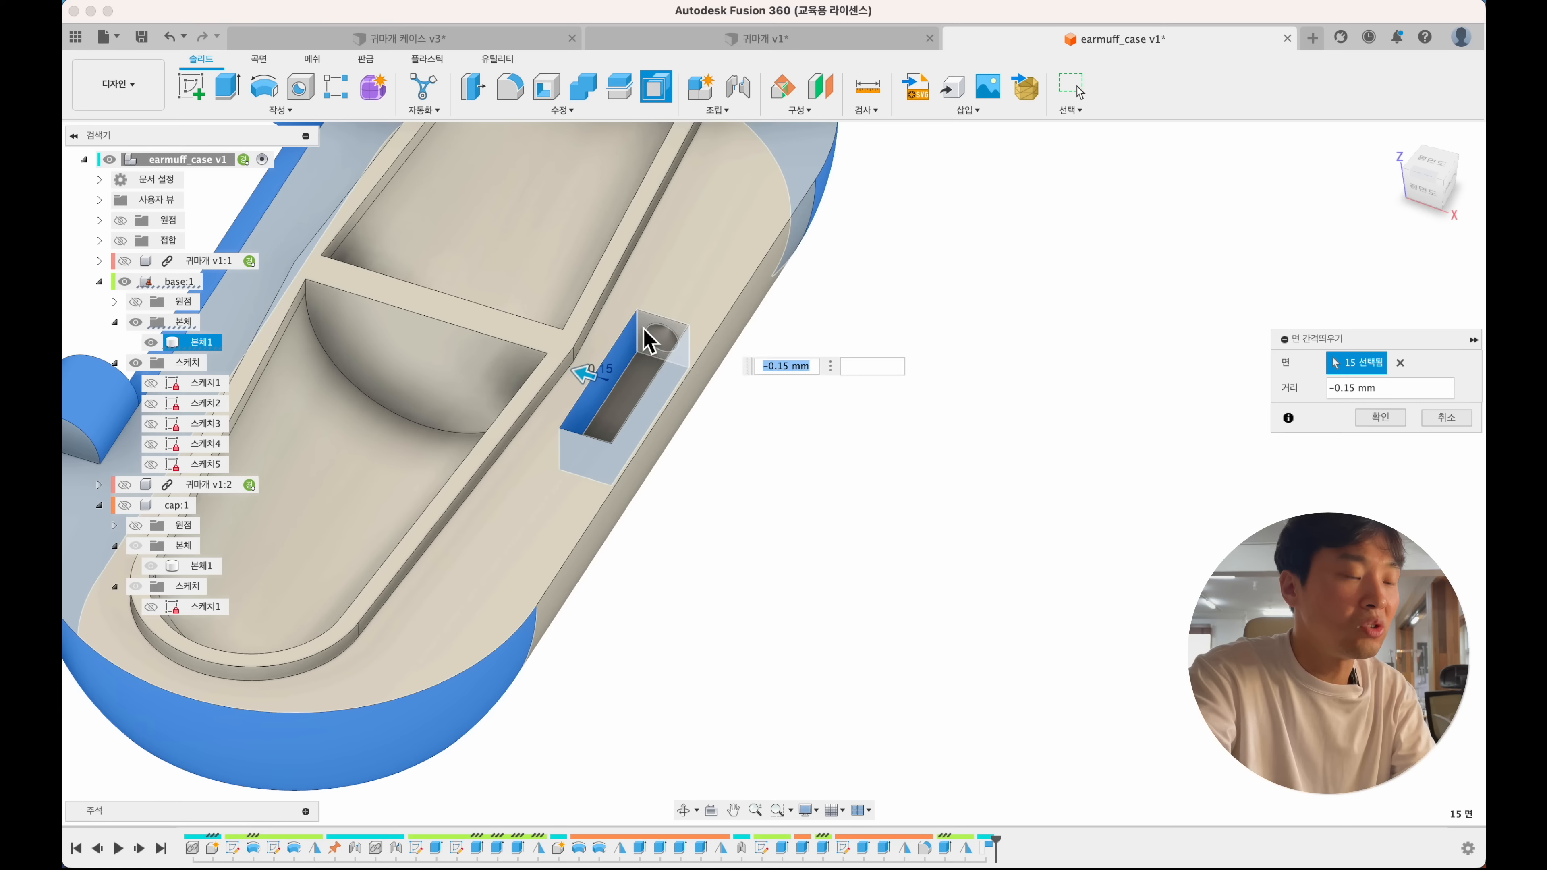
{"action": "left_click", "coordinate": [656, 340]}
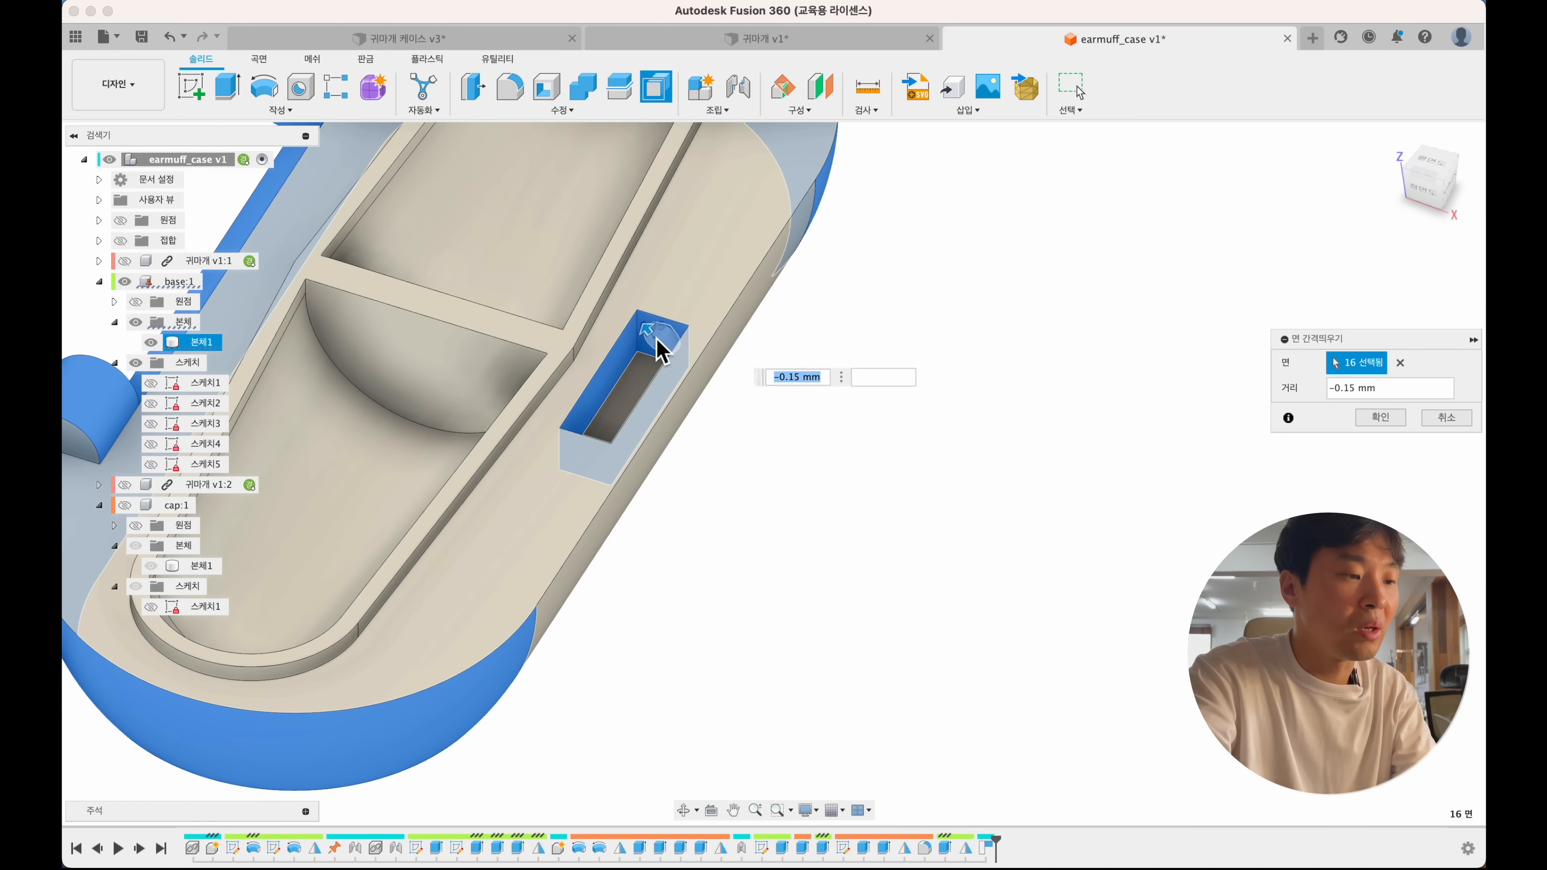
{"action": "left_click", "coordinate": [628, 397]}
{"action": "scroll", "coordinate": [628, 397], "scroll_direction": "left", "scroll_amount": 5, "text": "shift"}
{"action": "scroll", "coordinate": [629, 398], "scroll_direction": "right", "scroll_amount": 10, "text": "shift"}
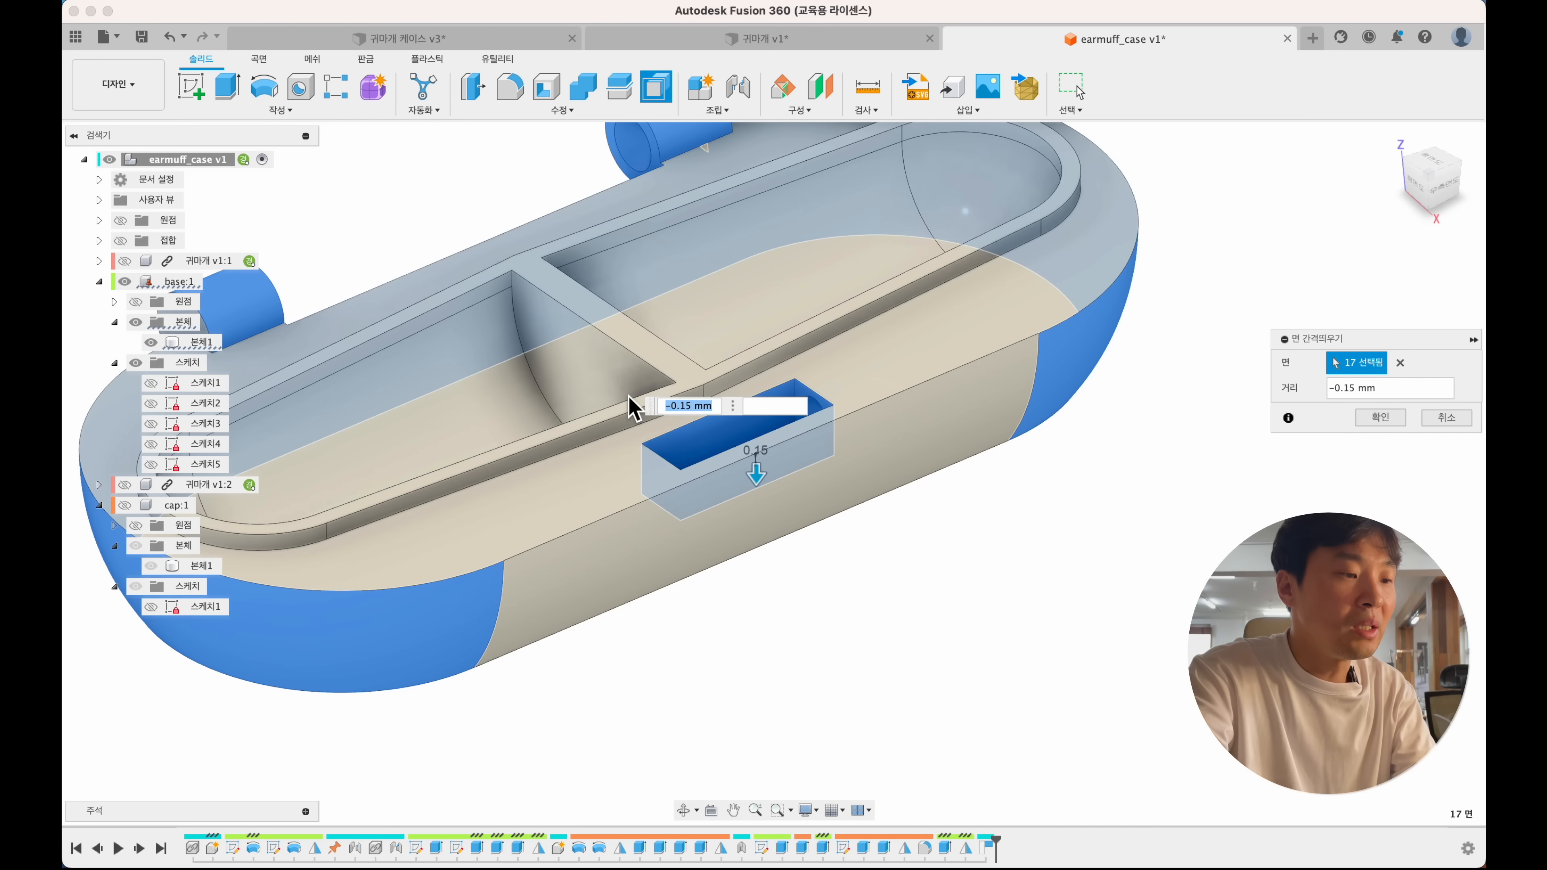
{"action": "scroll", "coordinate": [633, 407], "scroll_direction": "down", "scroll_amount": 5}
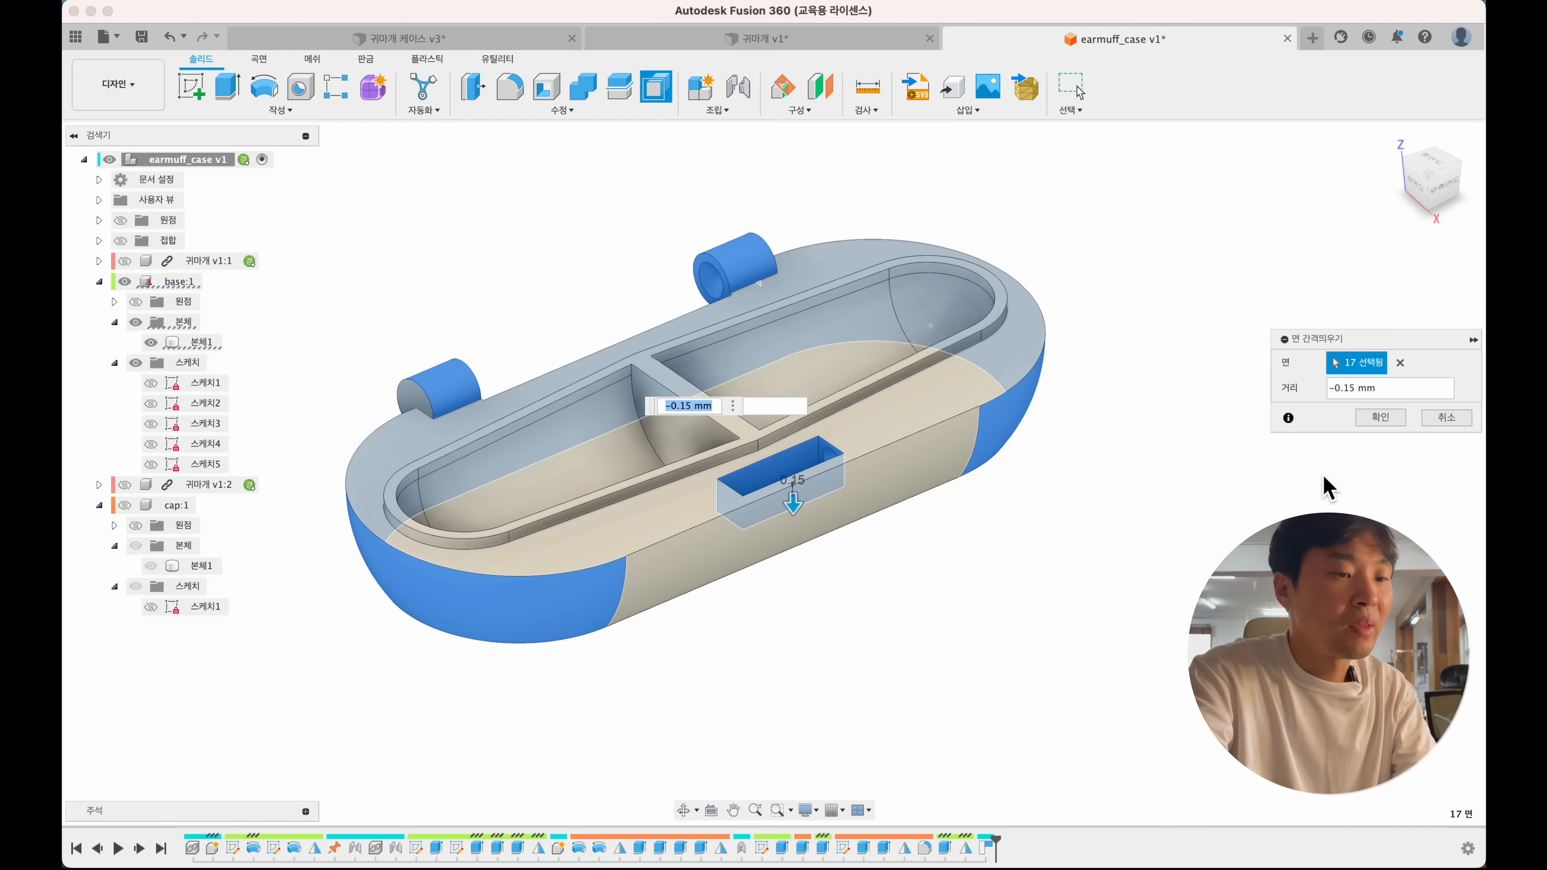
{"action": "left_click", "coordinate": [1380, 418]}
- Show the cap again, make it the active component, and hide the base's body
{"action": "scroll", "coordinate": [1028, 515], "scroll_direction": "right", "scroll_amount": 10, "text": "shift"}
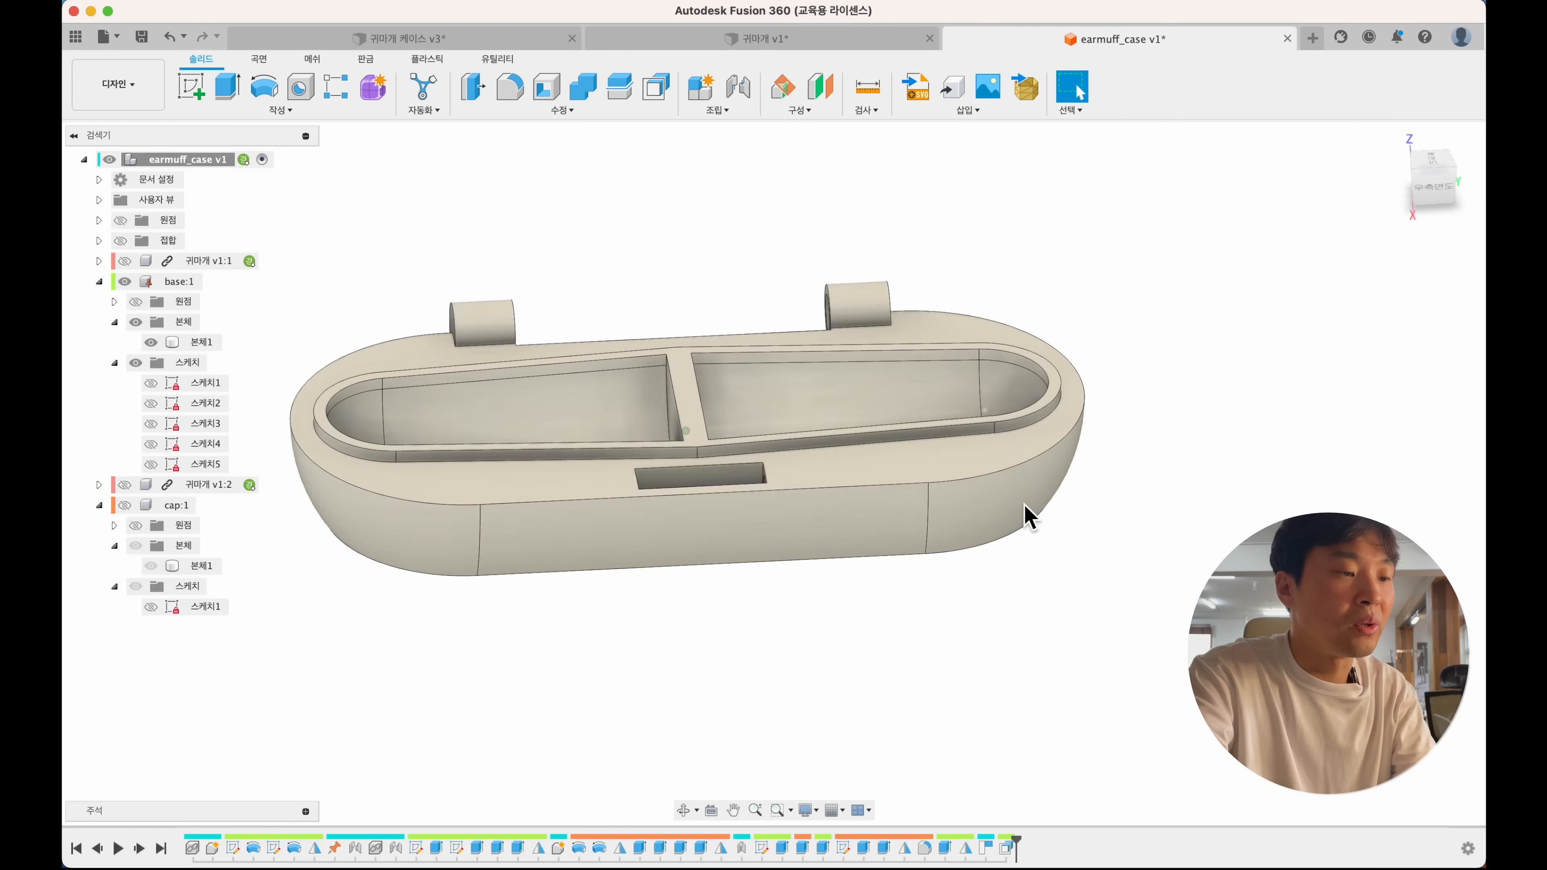
{"action": "scroll", "coordinate": [1024, 506], "scroll_direction": "right", "scroll_amount": 5, "text": "shift"}
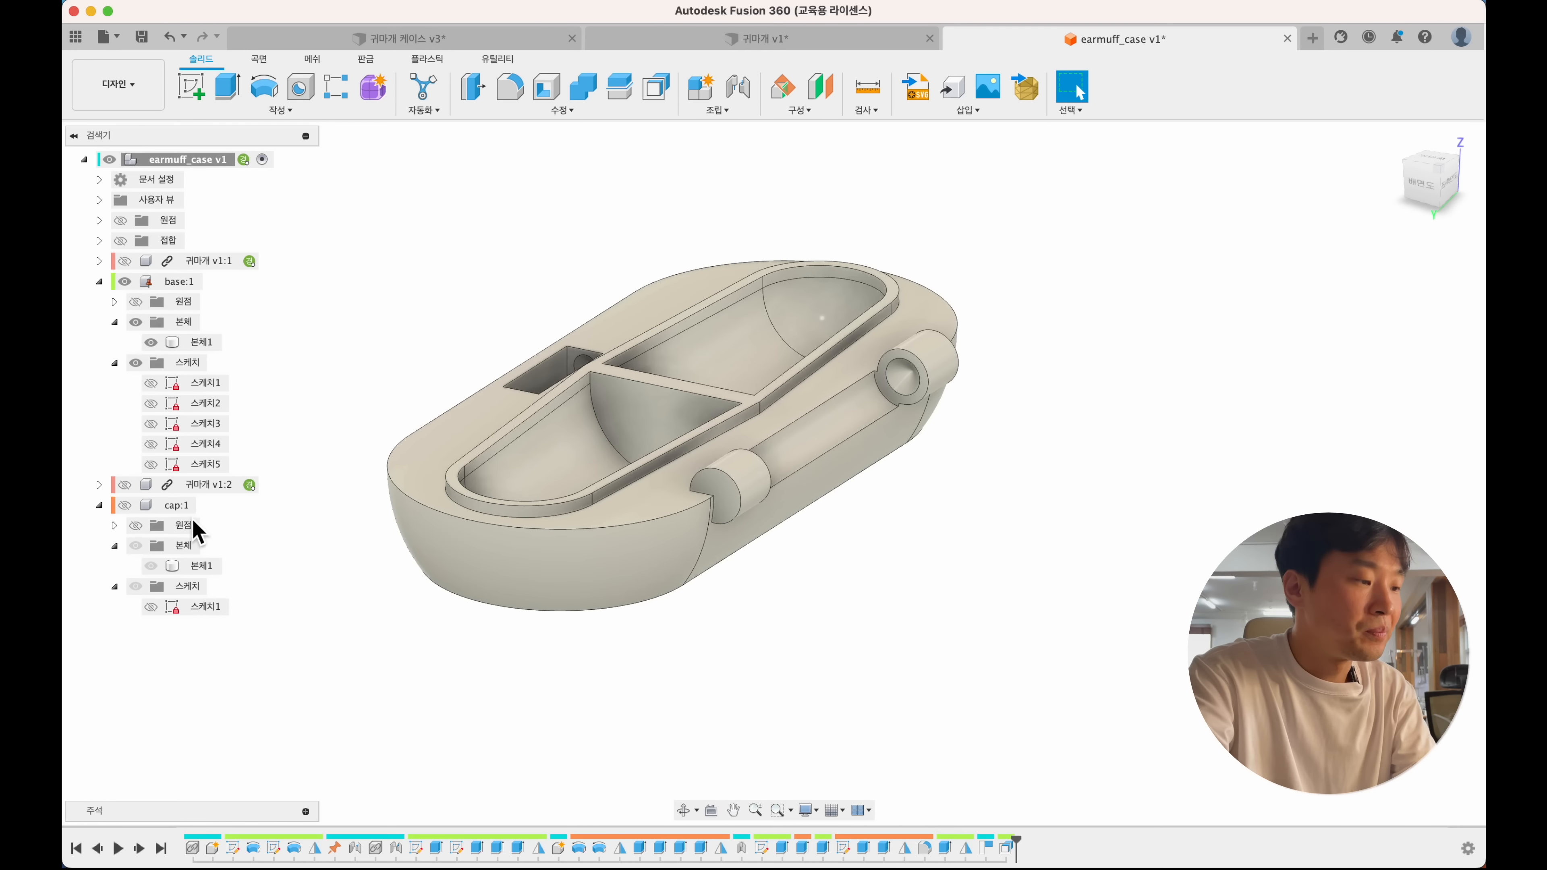
{"action": "left_click", "coordinate": [124, 505]}
{"action": "left_click", "coordinate": [209, 505]}
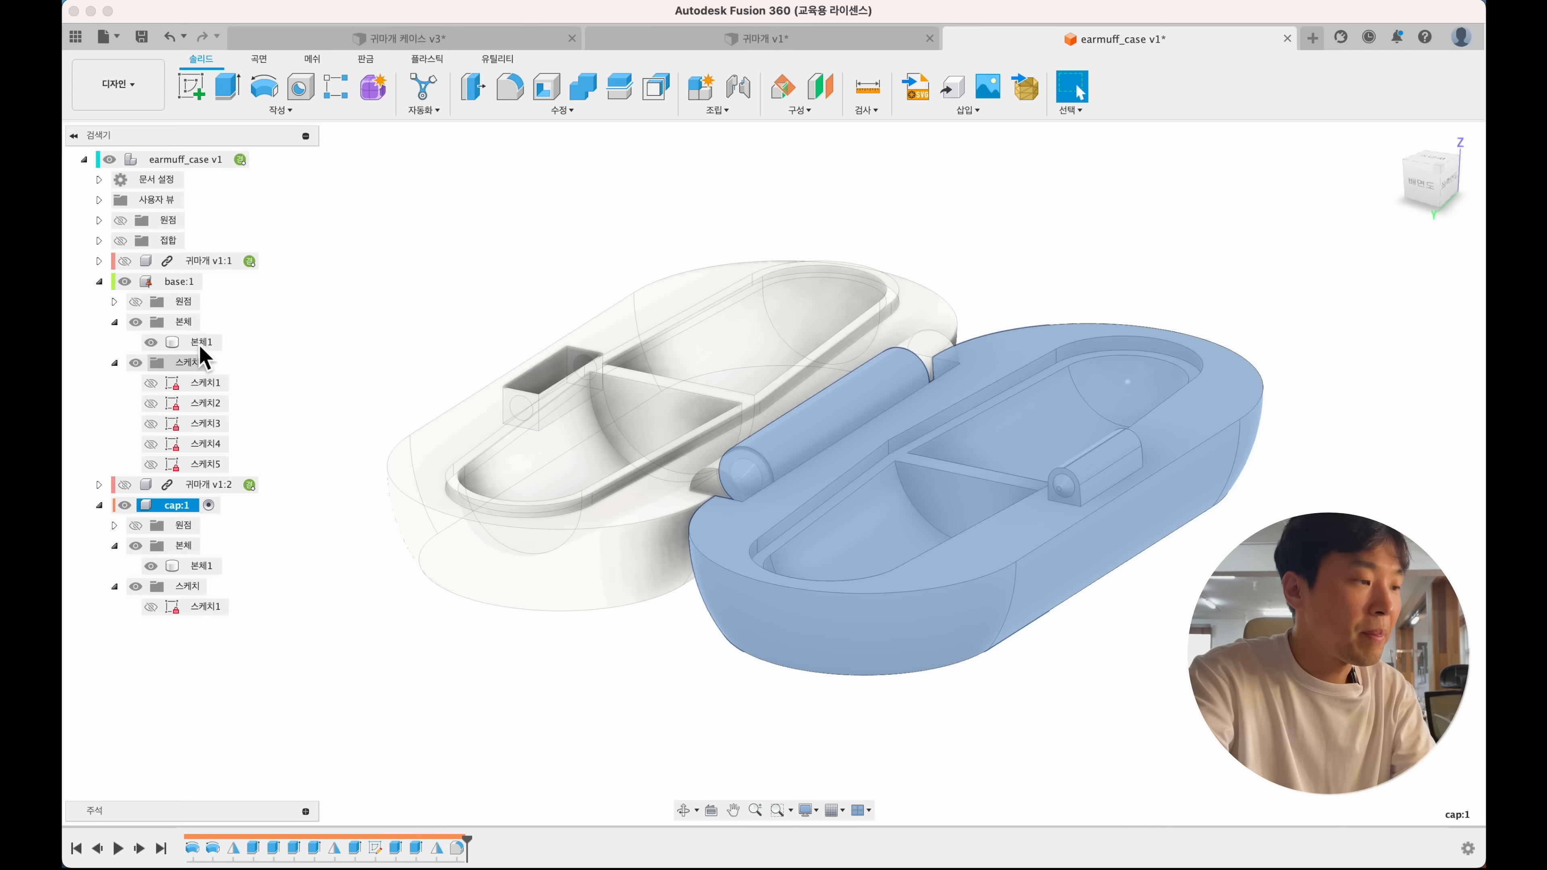
{"action": "left_click", "coordinate": [615, 641]}
{"action": "left_click", "coordinate": [150, 342]}
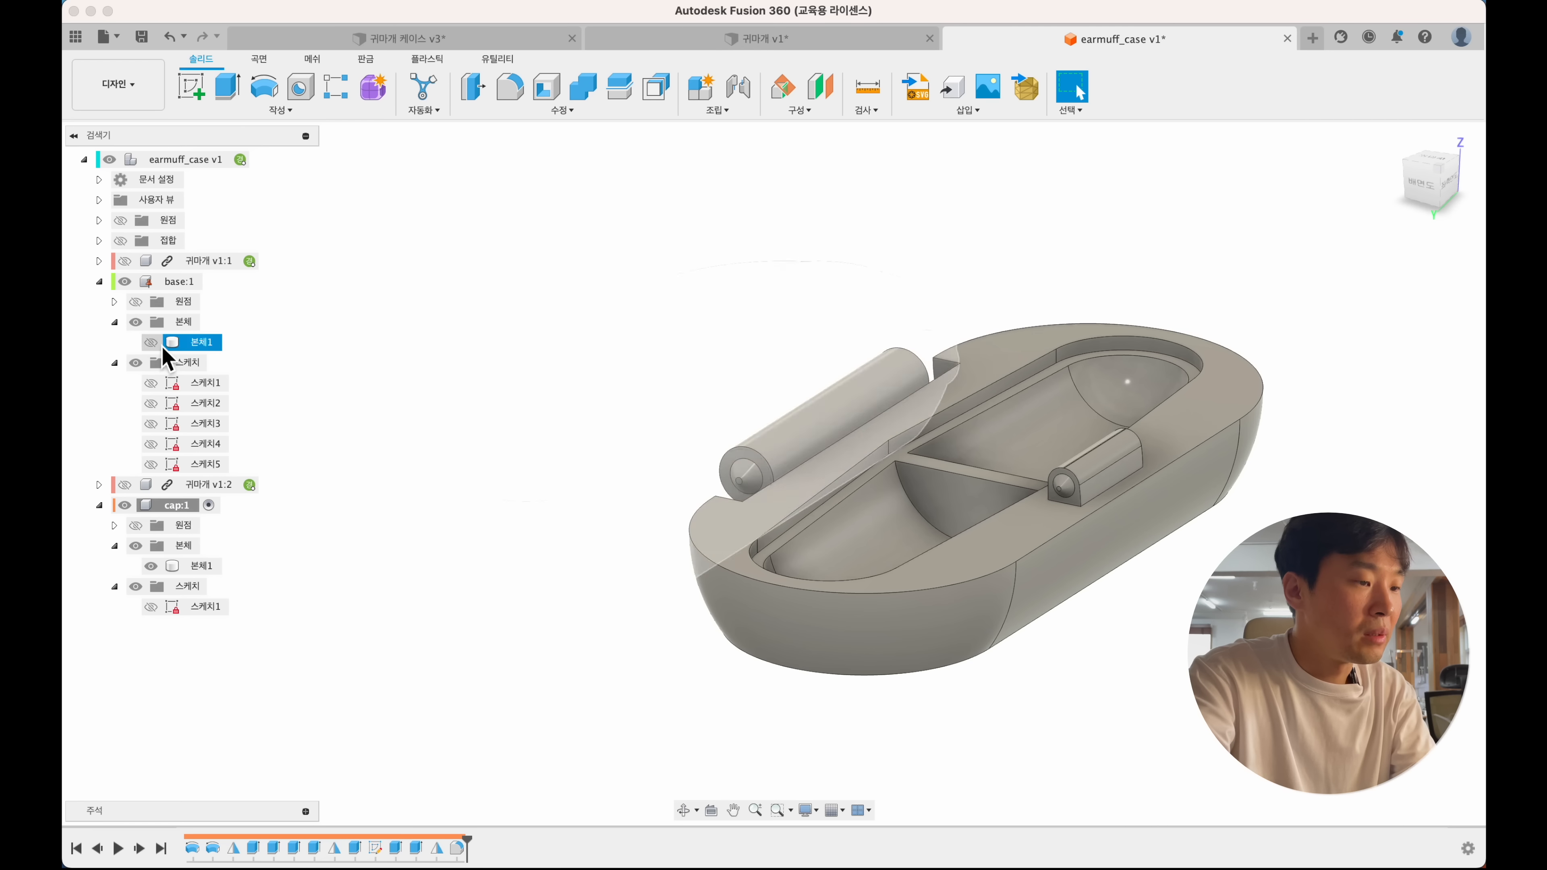
- Begin an Offset Face on the cap with the end wall and curved floor of one recess beside the hinge barrel
{"action": "scroll", "coordinate": [509, 699], "scroll_direction": "right", "scroll_amount": 5, "text": "shift"}
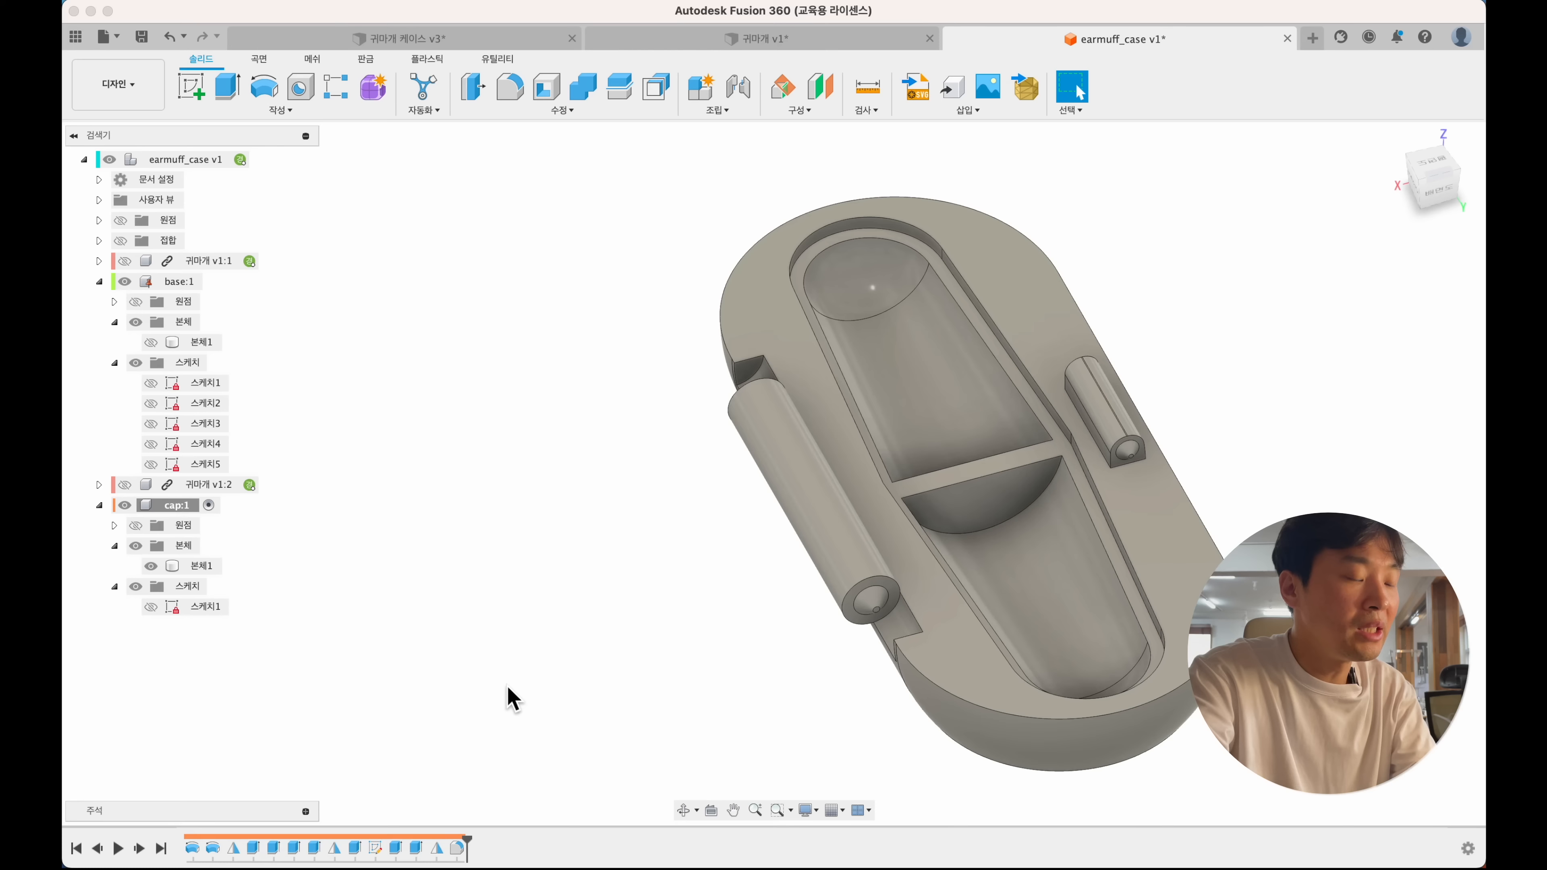
{"action": "key", "text": "o"}
{"action": "scroll", "coordinate": [509, 699], "scroll_direction": "left", "scroll_amount": 10, "text": "shift"}
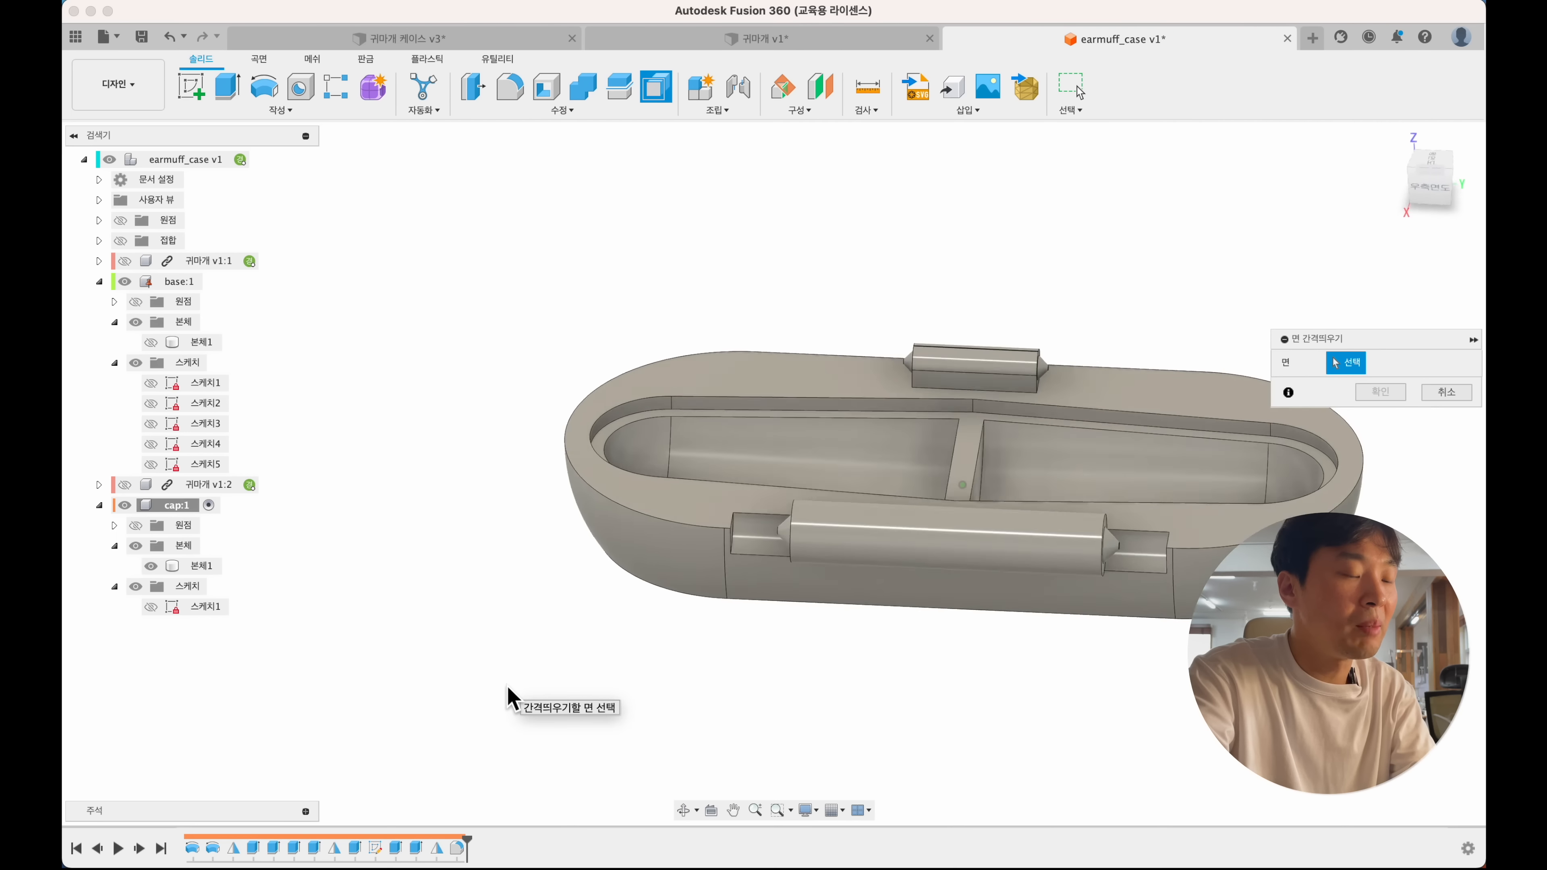
{"action": "scroll", "coordinate": [509, 699], "scroll_direction": "right", "scroll_amount": 5, "text": "shift"}
{"action": "left_click", "coordinate": [701, 494]}
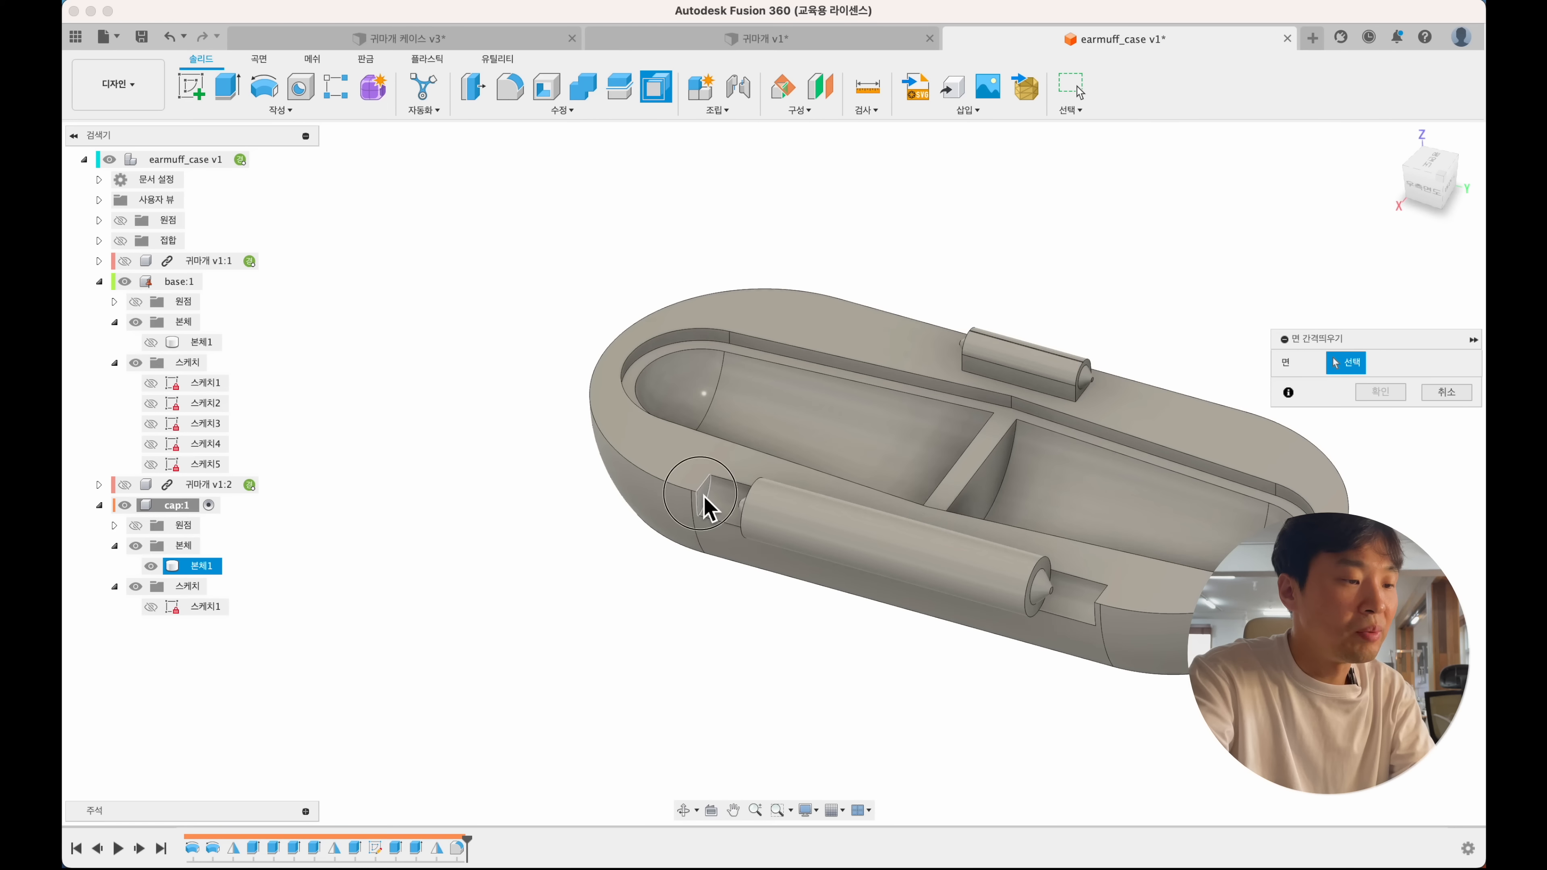
{"action": "left_click", "coordinate": [721, 519]}
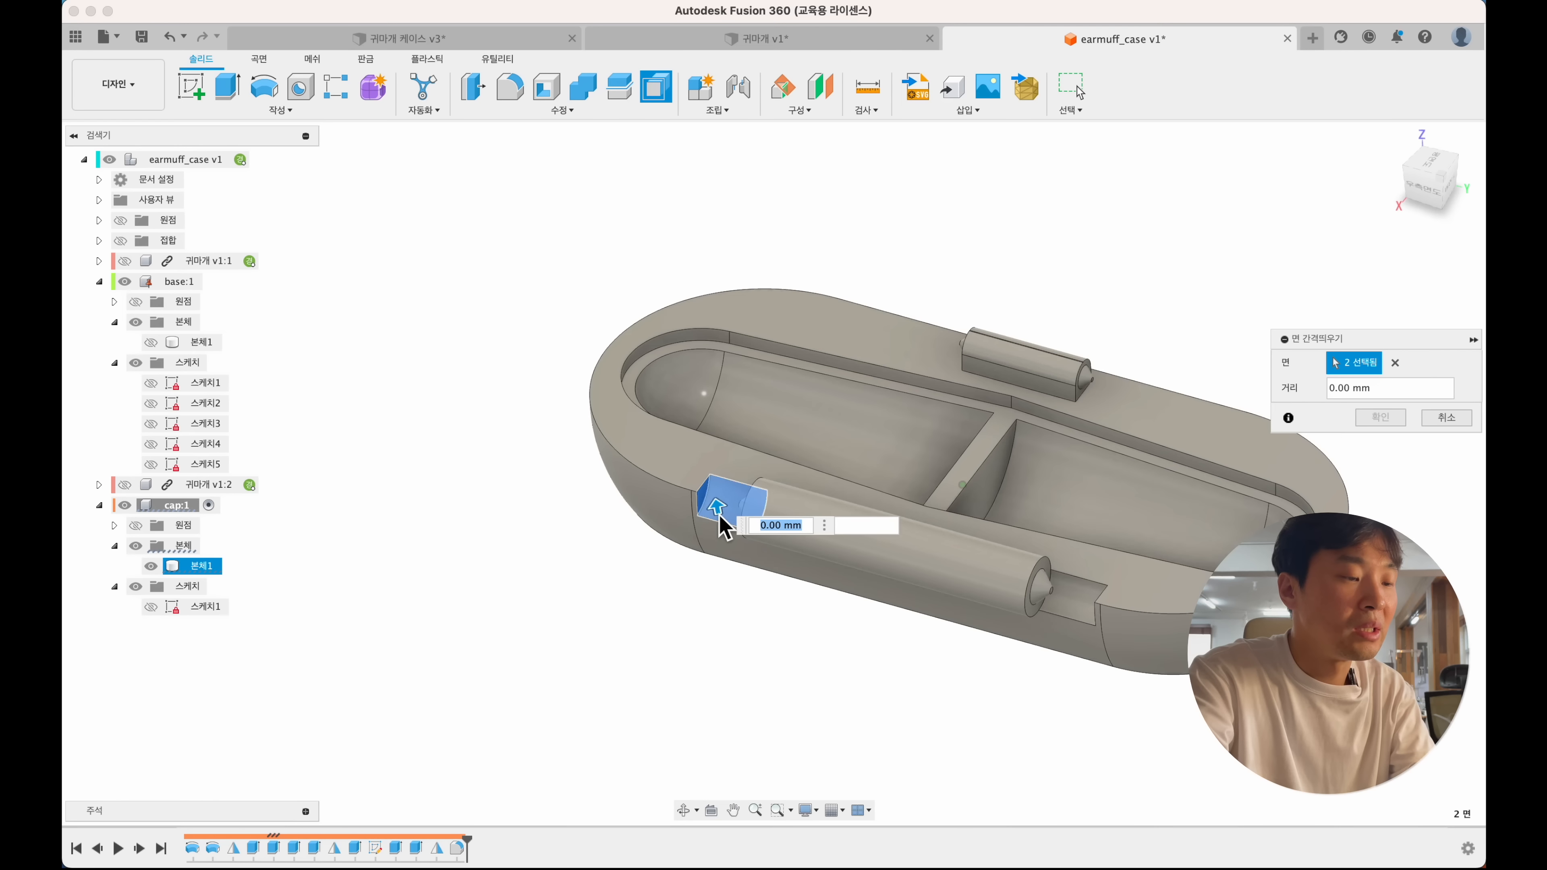
- Add the hinge barrel's end face and conical pin at that recess, plus the barrel's cylindrical surface, to the offset
{"action": "scroll", "coordinate": [721, 518], "scroll_direction": "left", "scroll_amount": 10, "text": "shift"}
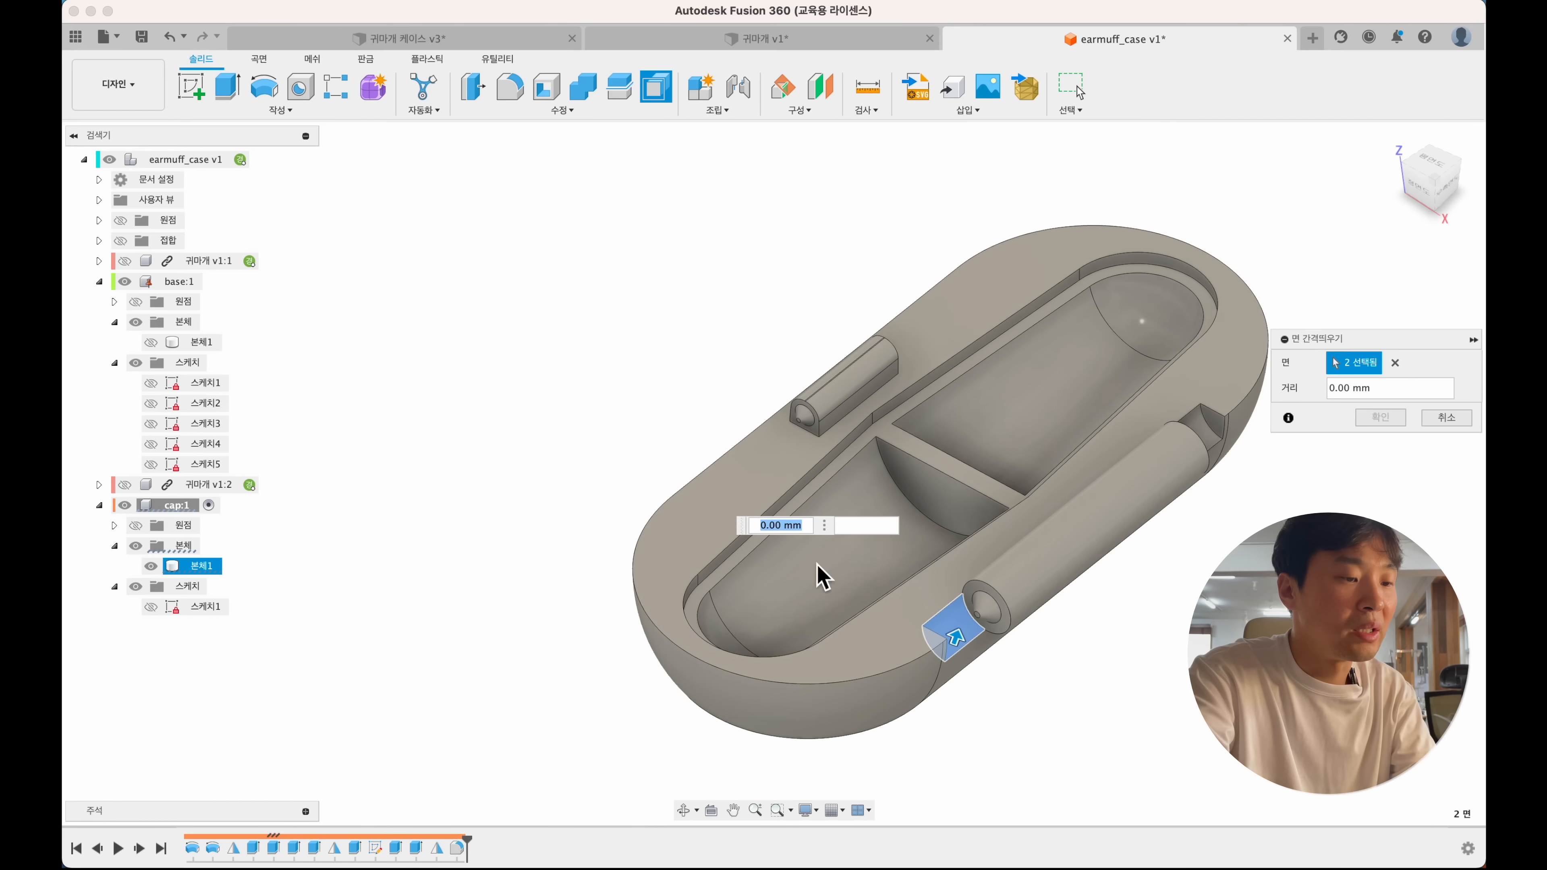
{"action": "left_click", "coordinate": [1002, 631]}
{"action": "left_click", "coordinate": [999, 630]}
{"action": "scroll", "coordinate": [1000, 628], "scroll_direction": "up", "scroll_amount": 5}
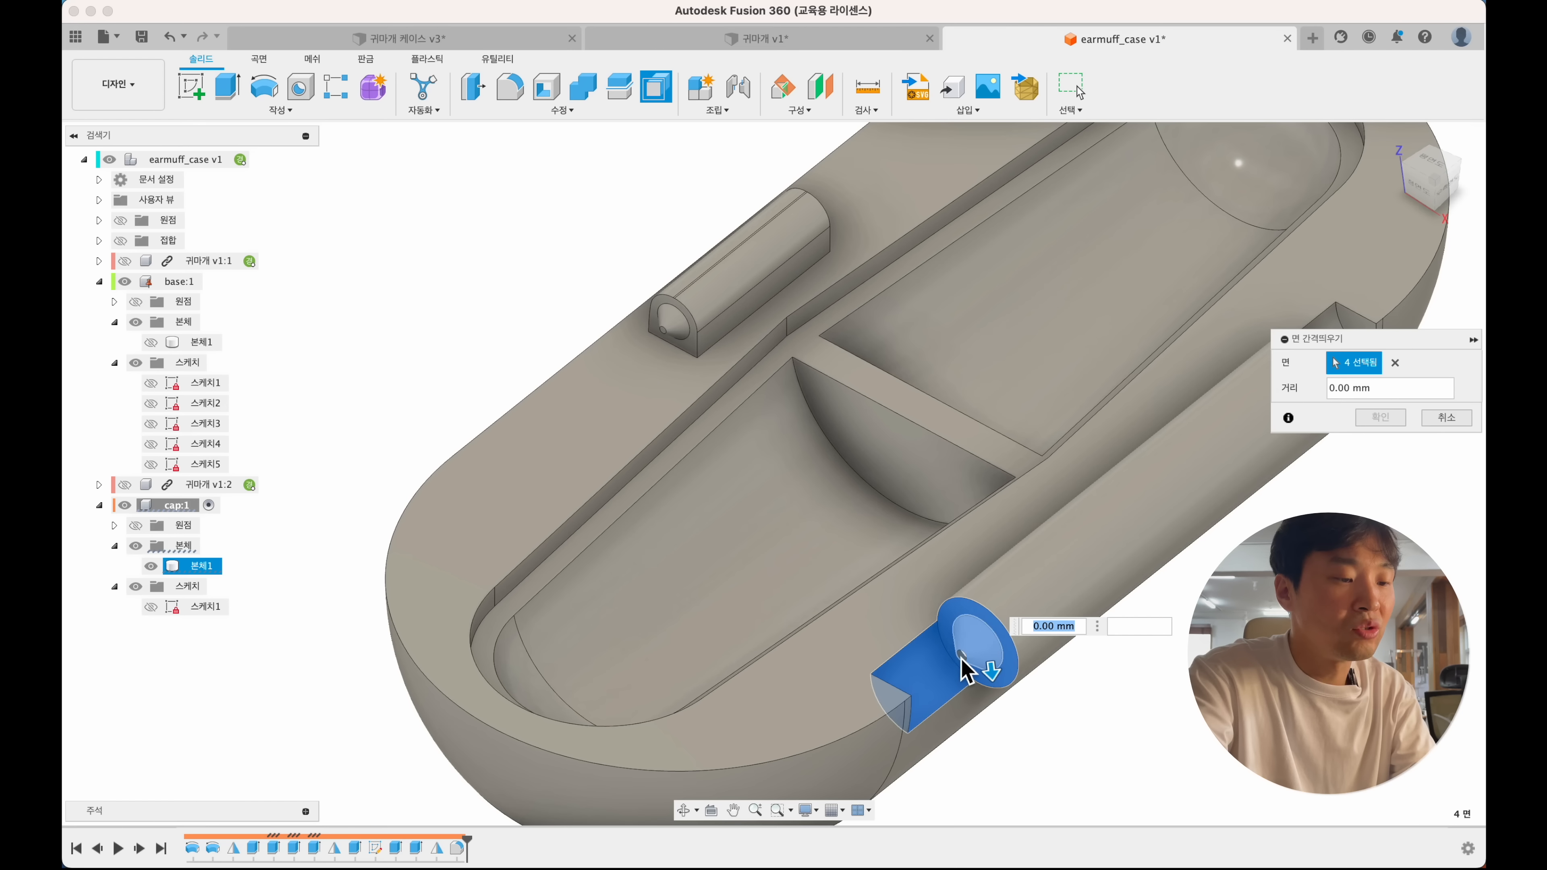
{"action": "left_click", "coordinate": [962, 659]}
{"action": "left_click", "coordinate": [1023, 612]}
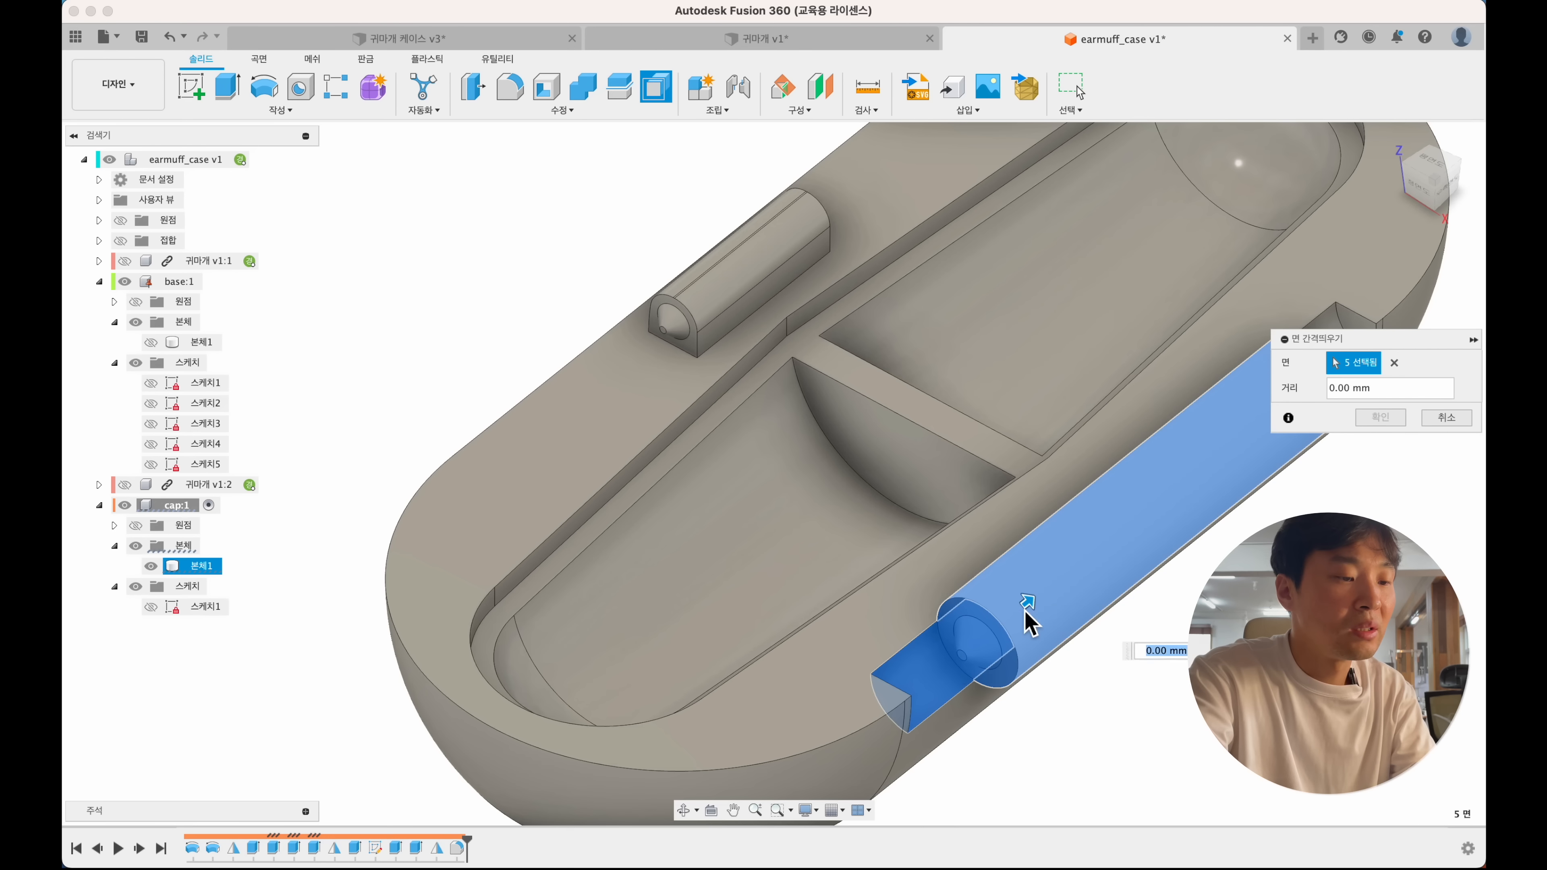
- Add the barrel's opposite end face and conical pin, plus the wall and curved floor of the adjoining recess, to the offset
{"action": "middle_click_drag", "start_coordinate": [1024, 612], "coordinate": [1024, 634], "text": "shift"}
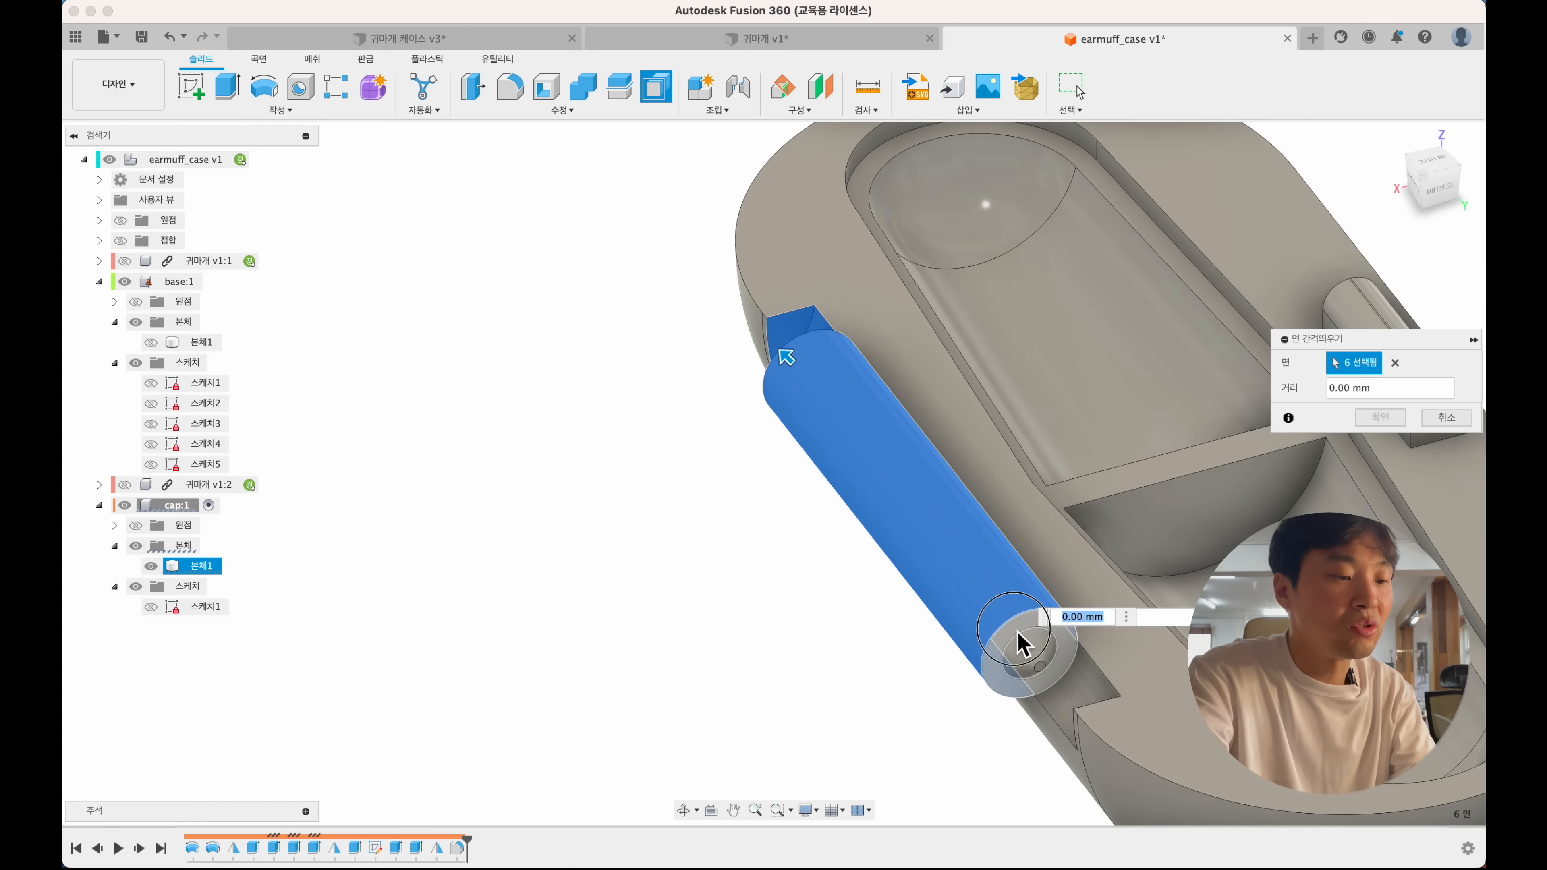
{"action": "left_click", "coordinate": [1023, 645]}
{"action": "left_click", "coordinate": [1029, 666]}
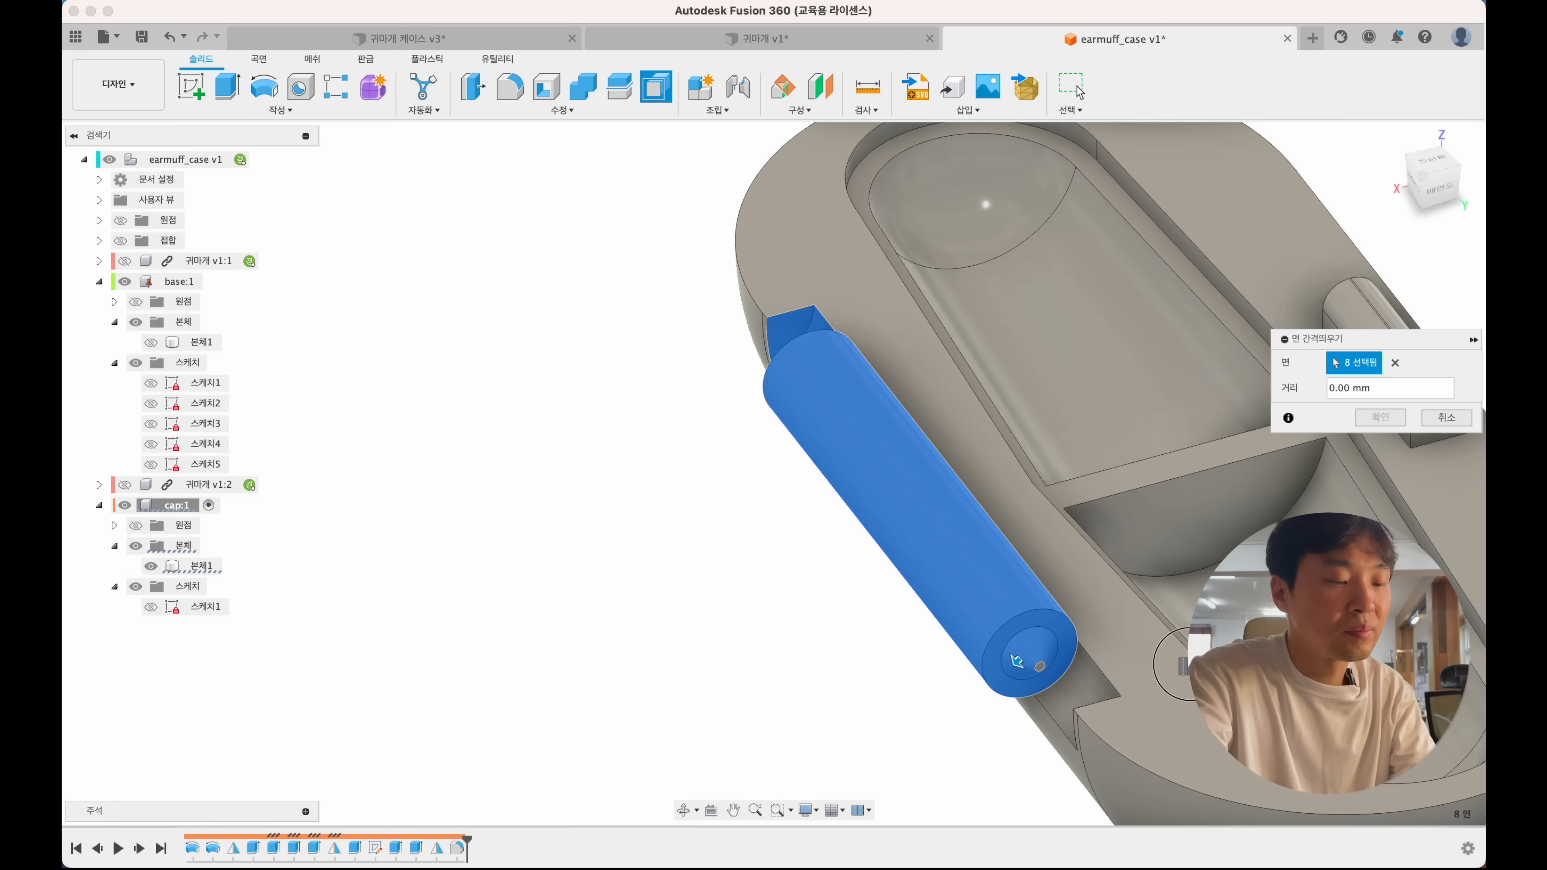
{"action": "left_click", "coordinate": [1042, 671]}
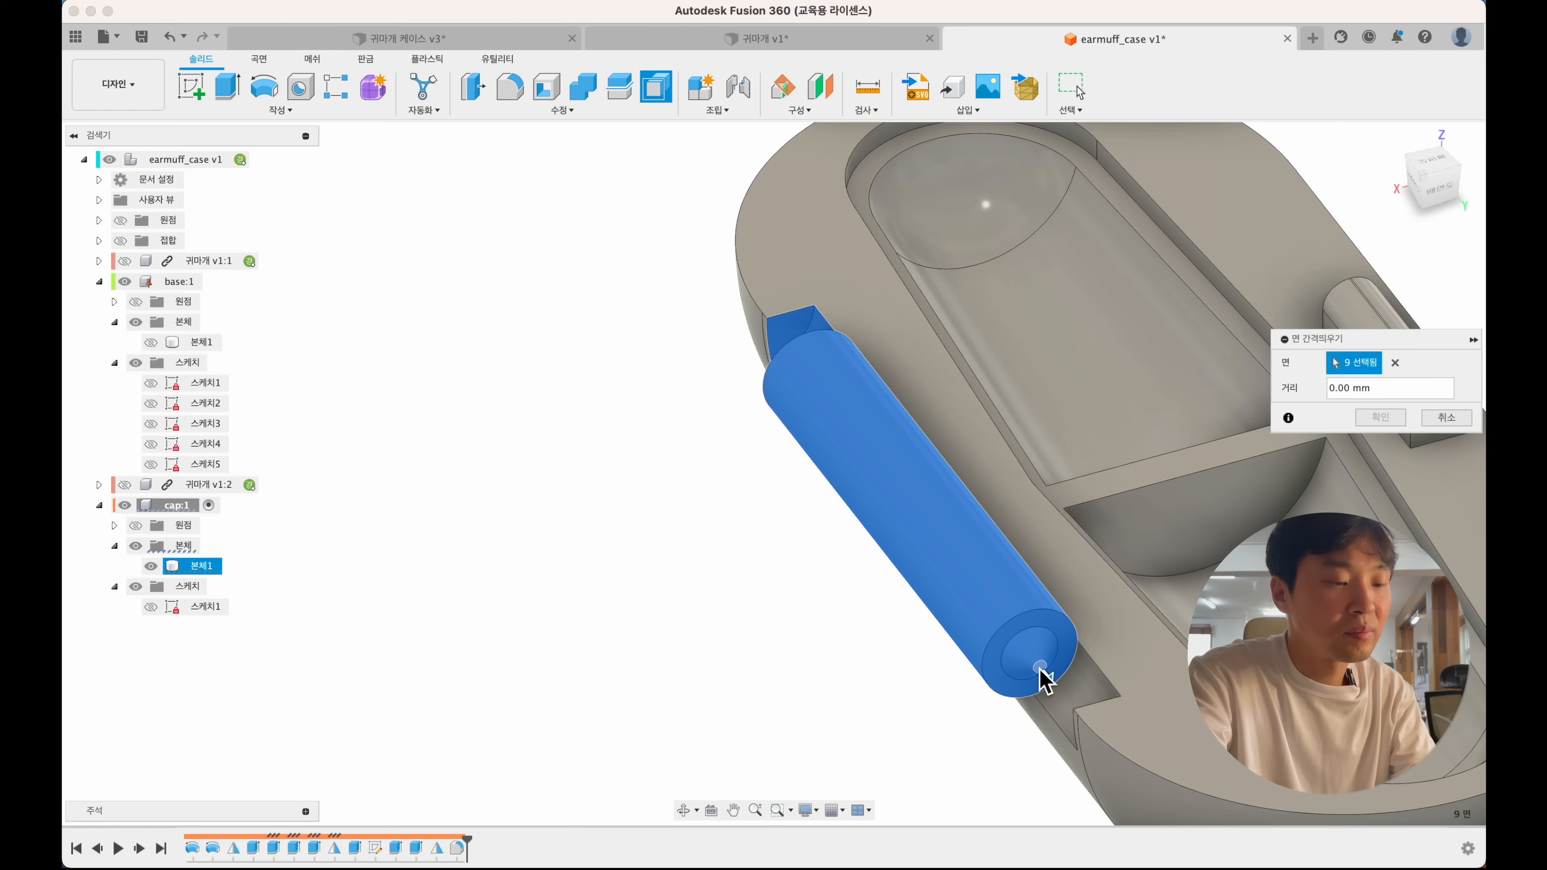
{"action": "left_click", "coordinate": [1076, 677]}
{"action": "middle_click_drag", "start_coordinate": [1070, 675], "coordinate": [1070, 679], "text": "shift"}
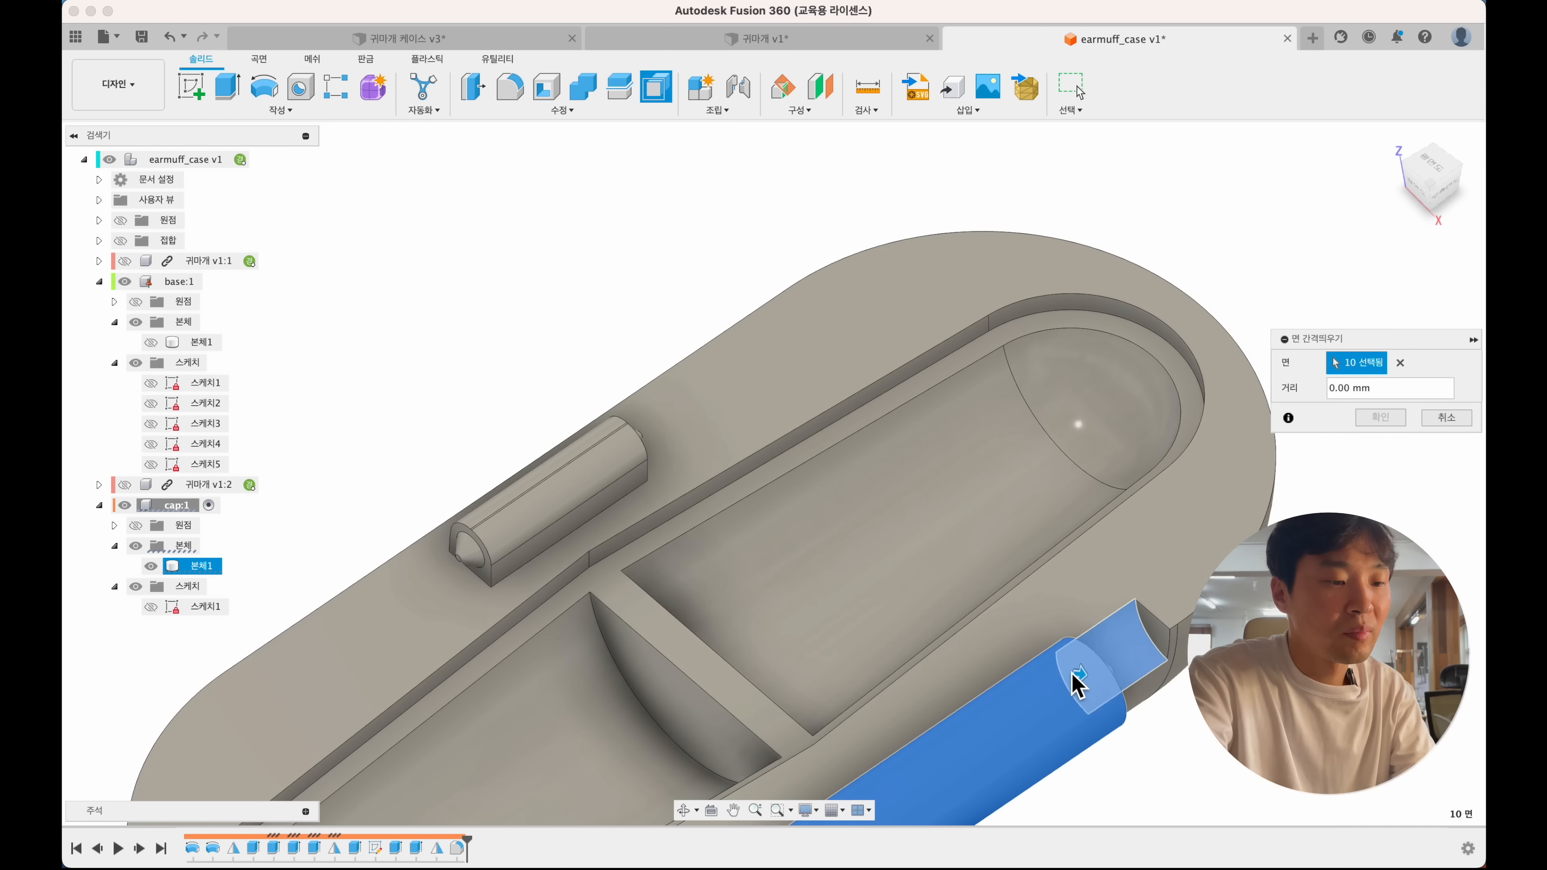
{"action": "left_click", "coordinate": [1161, 634]}
- Add all faces of the cap's latch block to the selection and offset the selected faces by -0.15 mm
{"action": "scroll", "coordinate": [1160, 632], "scroll_direction": "down", "scroll_amount": 5}
{"action": "middle_click_drag", "start_coordinate": [1160, 633], "coordinate": [1159, 631]}
{"action": "left_click_drag", "start_coordinate": [542, 436], "coordinate": [705, 580]}
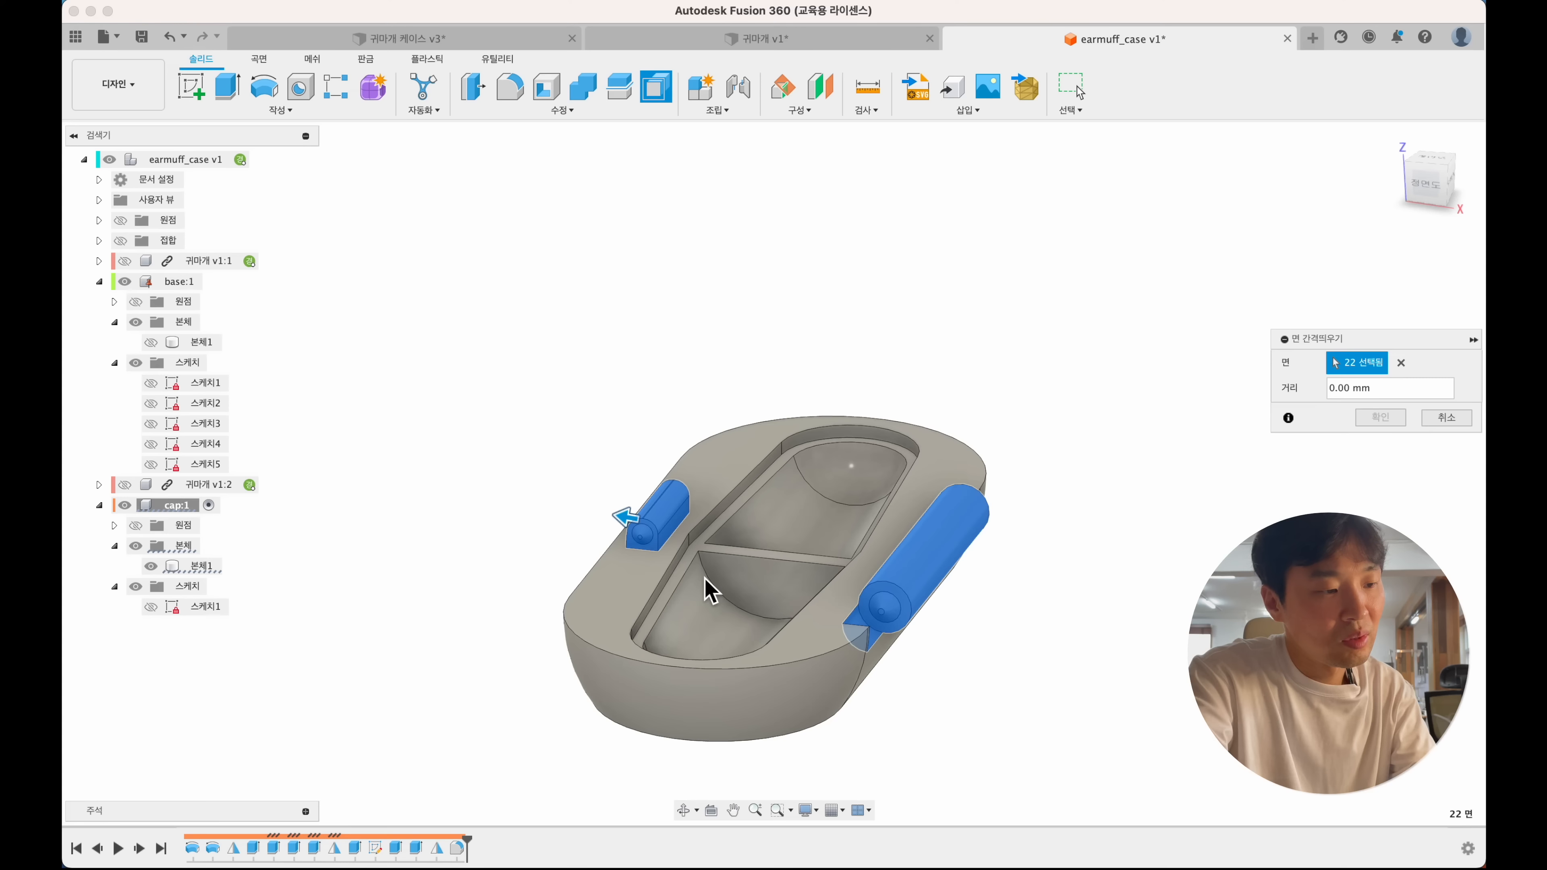
{"action": "type", "text": "-0.1"}
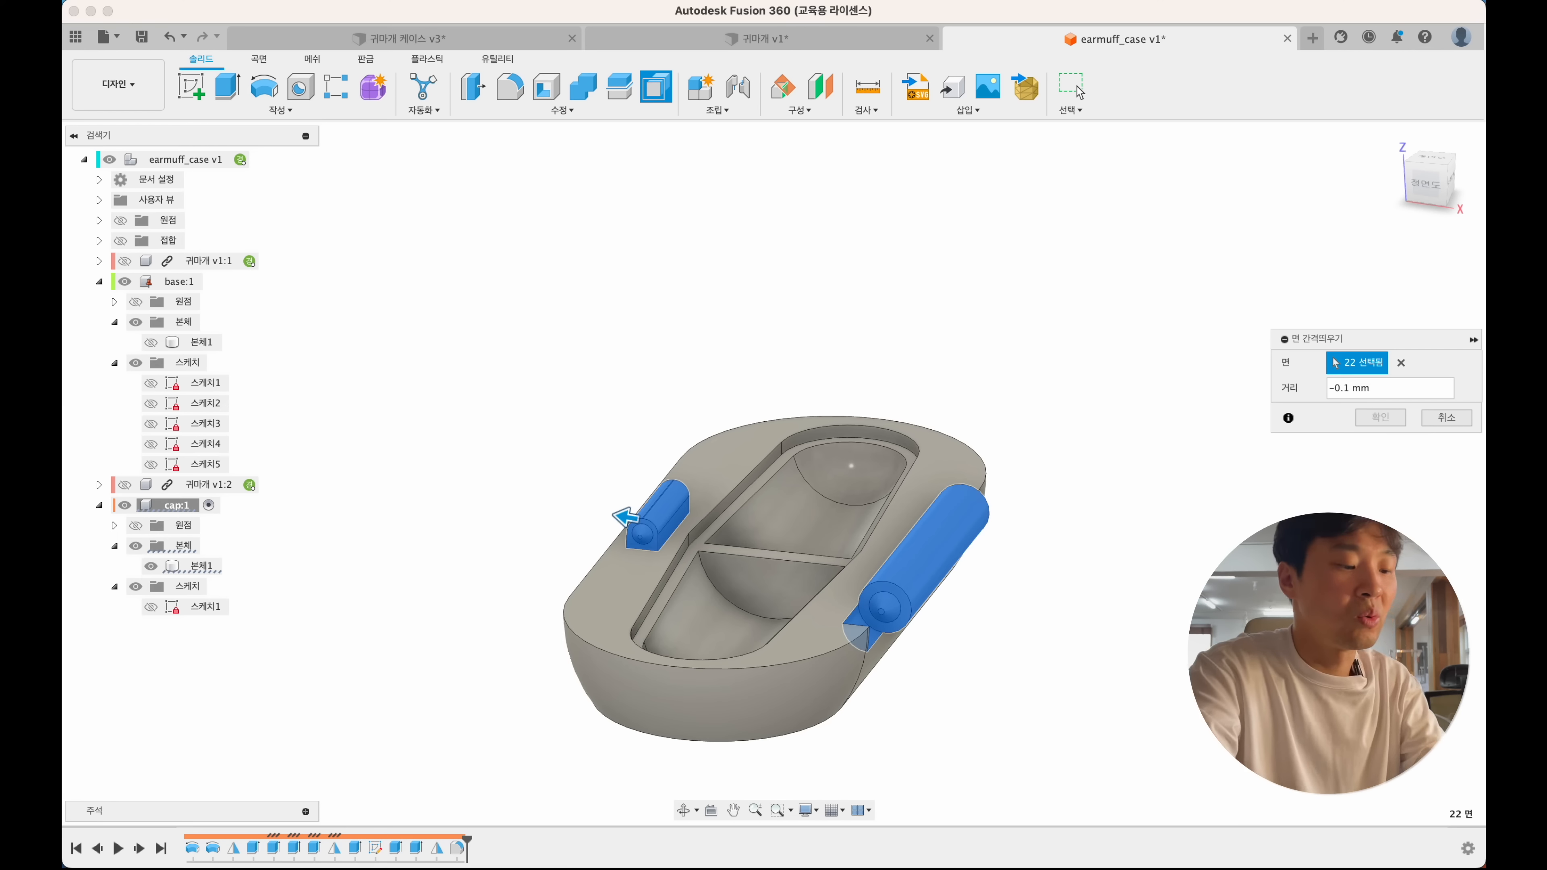
{"action": "type", "text": "5"}
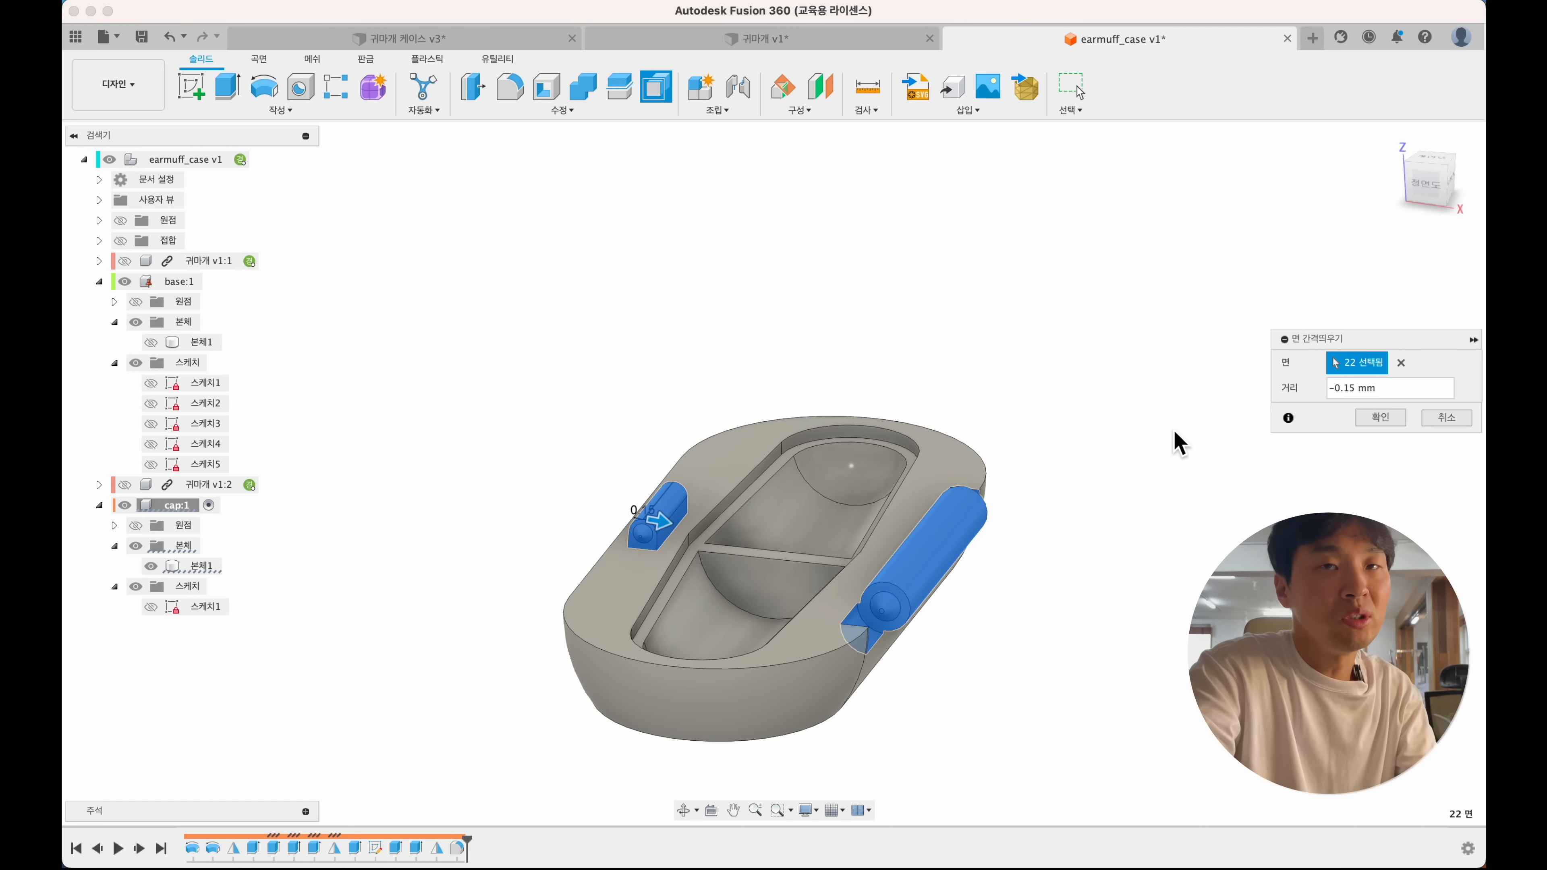
{"action": "left_click", "coordinate": [1371, 420]}
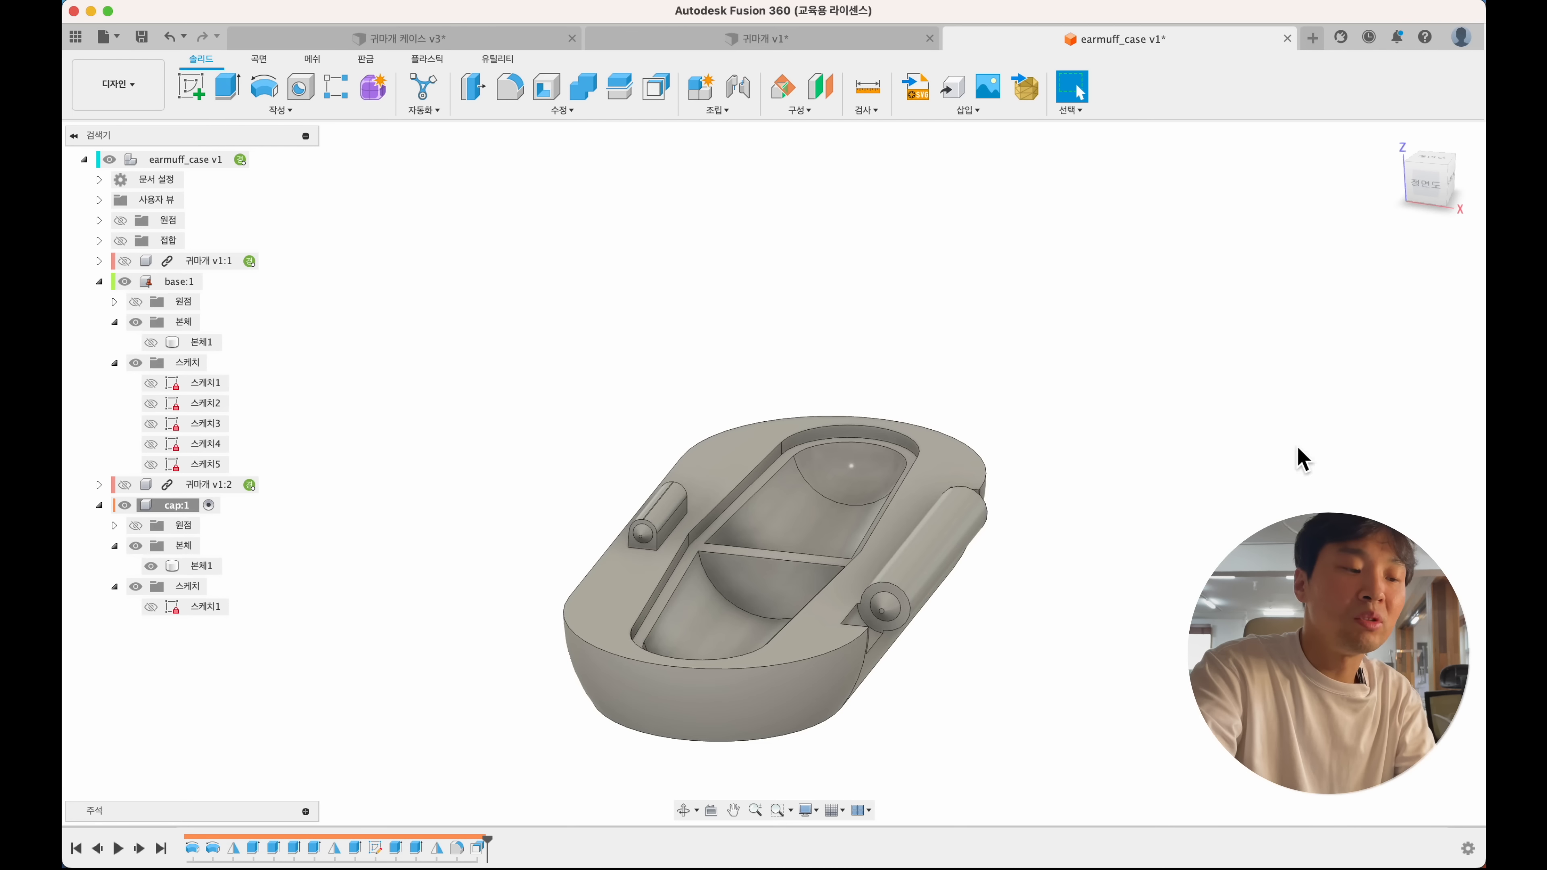
- Show the base's body again and make the top-level earmuff_case assembly active
{"action": "middle_click_drag", "start_coordinate": [1039, 529], "coordinate": [1034, 525], "text": "shift"}
{"action": "scroll", "coordinate": [1033, 526], "scroll_direction": "down", "scroll_amount": 4}
{"action": "left_click", "coordinate": [154, 346]}
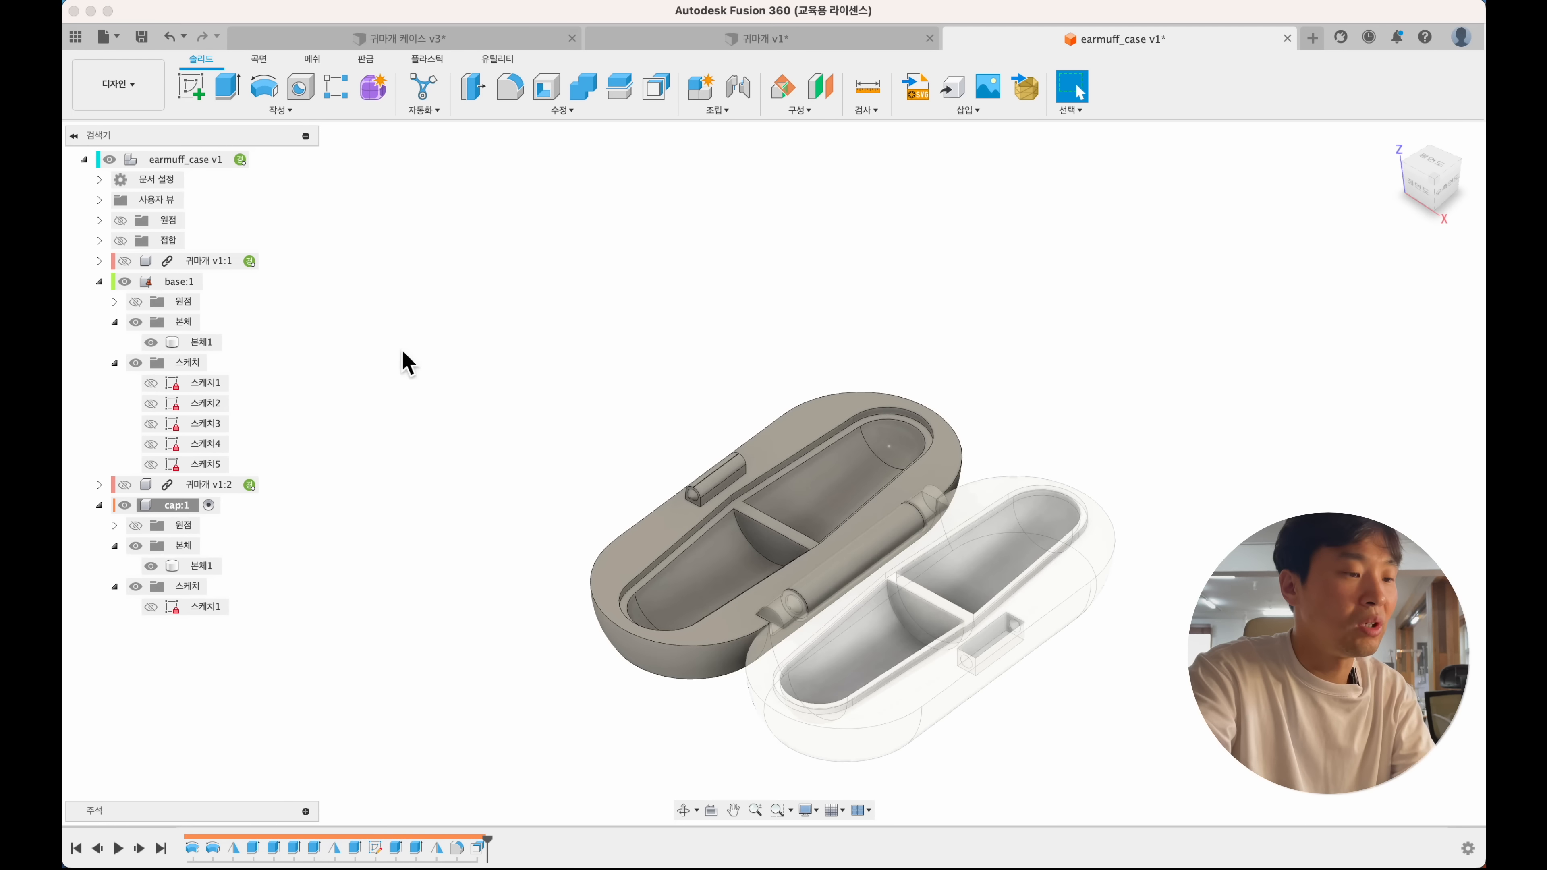
{"action": "middle_click_drag", "start_coordinate": [721, 420], "coordinate": [716, 416], "text": "shift"}
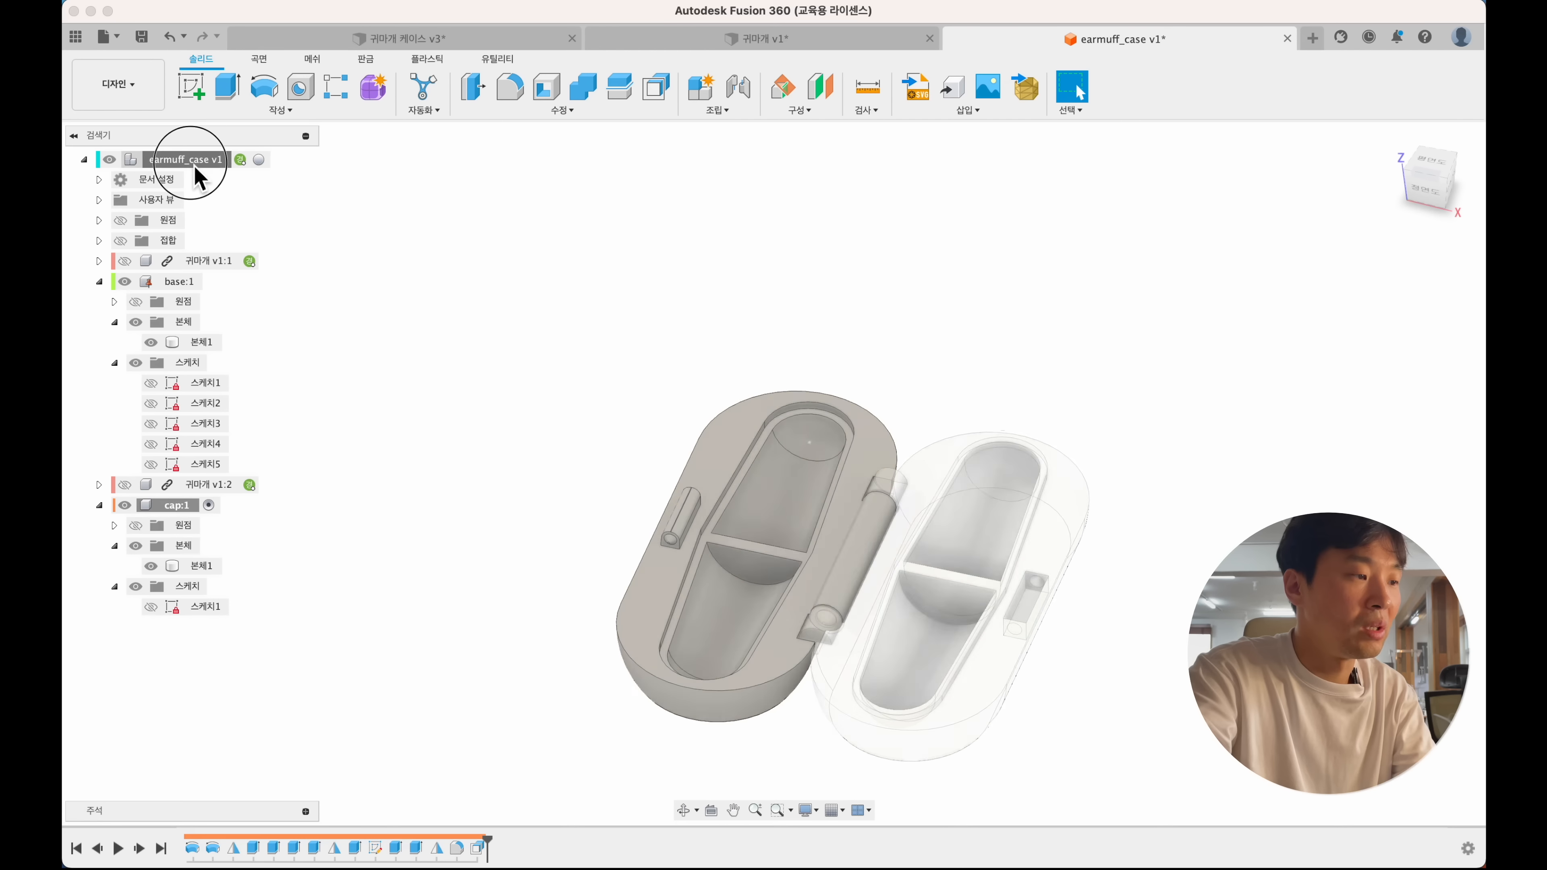
{"action": "left_click", "coordinate": [261, 159]}
- Examine the opened case in a temporary section on the XZ plane, moving the cut to about 7.1 mm and -14.9 mm
{"action": "middle_click_drag", "start_coordinate": [550, 416], "coordinate": [545, 399], "text": "shift"}
{"action": "scroll", "coordinate": [551, 411], "scroll_direction": "up", "scroll_amount": 5}
{"action": "middle_click_drag", "start_coordinate": [545, 399], "coordinate": [545, 399]}
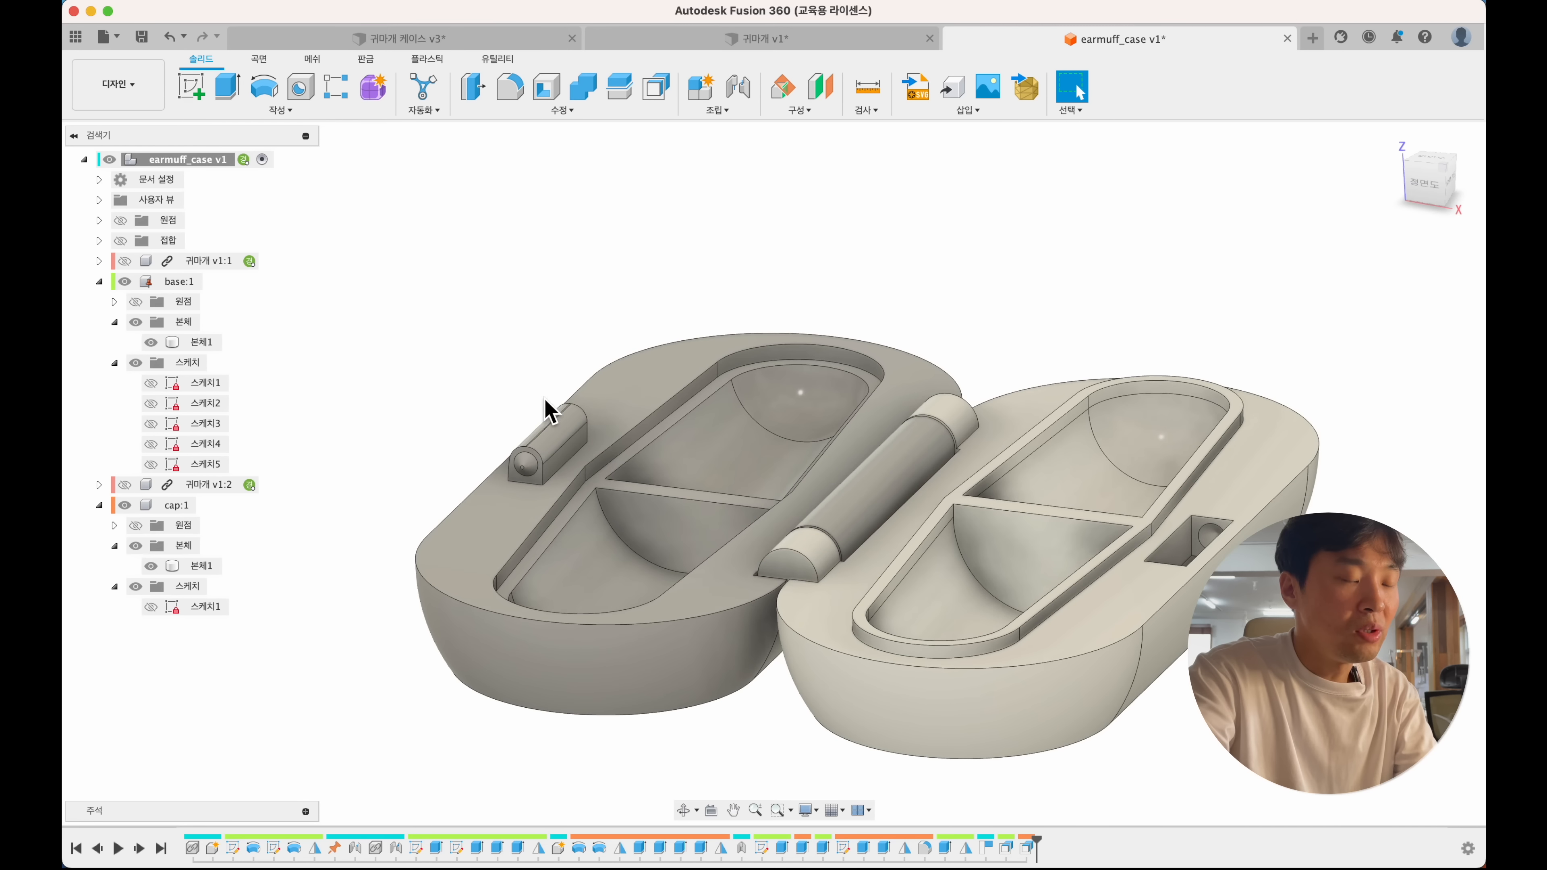
{"action": "left_click", "coordinate": [876, 112]}
{"action": "left_click", "coordinate": [889, 280]}
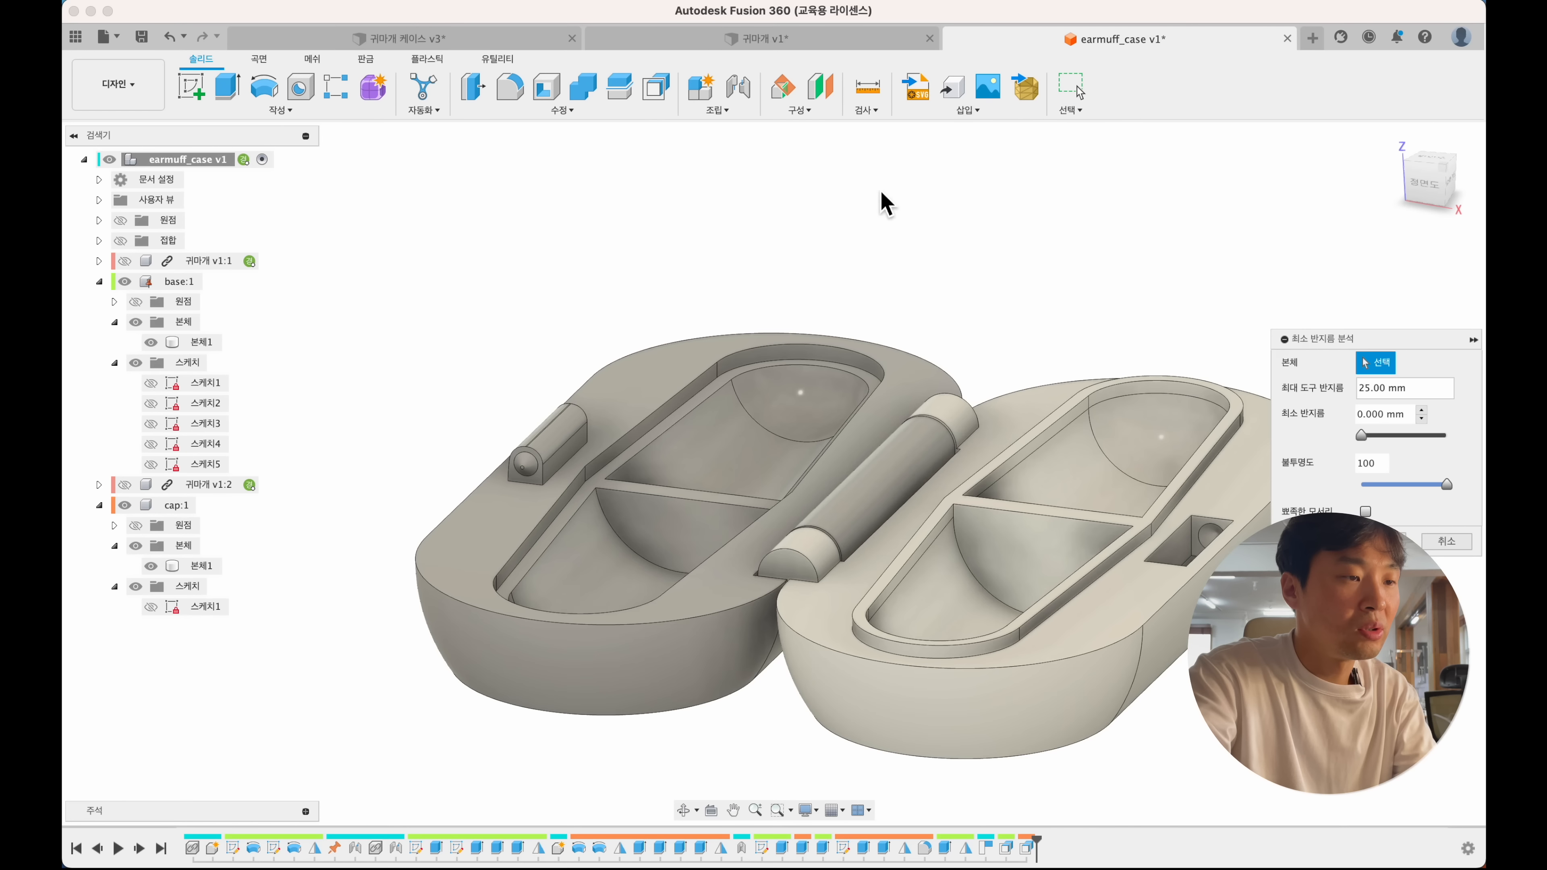
{"action": "left_click", "coordinate": [876, 109]}
{"action": "left_click", "coordinate": [885, 291]}
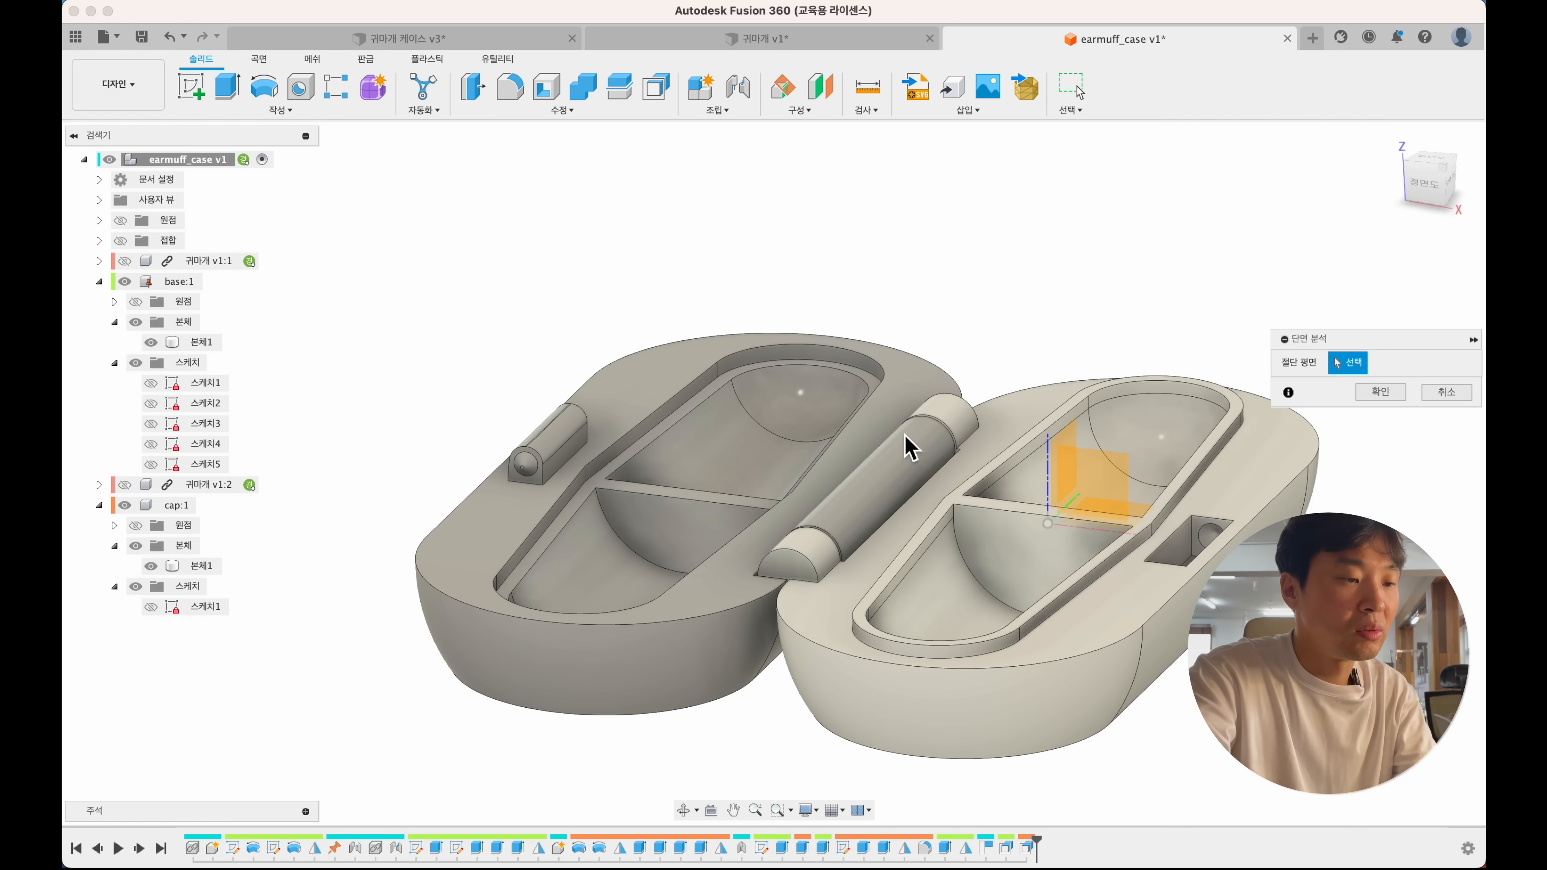
{"action": "left_click", "coordinate": [1075, 509]}
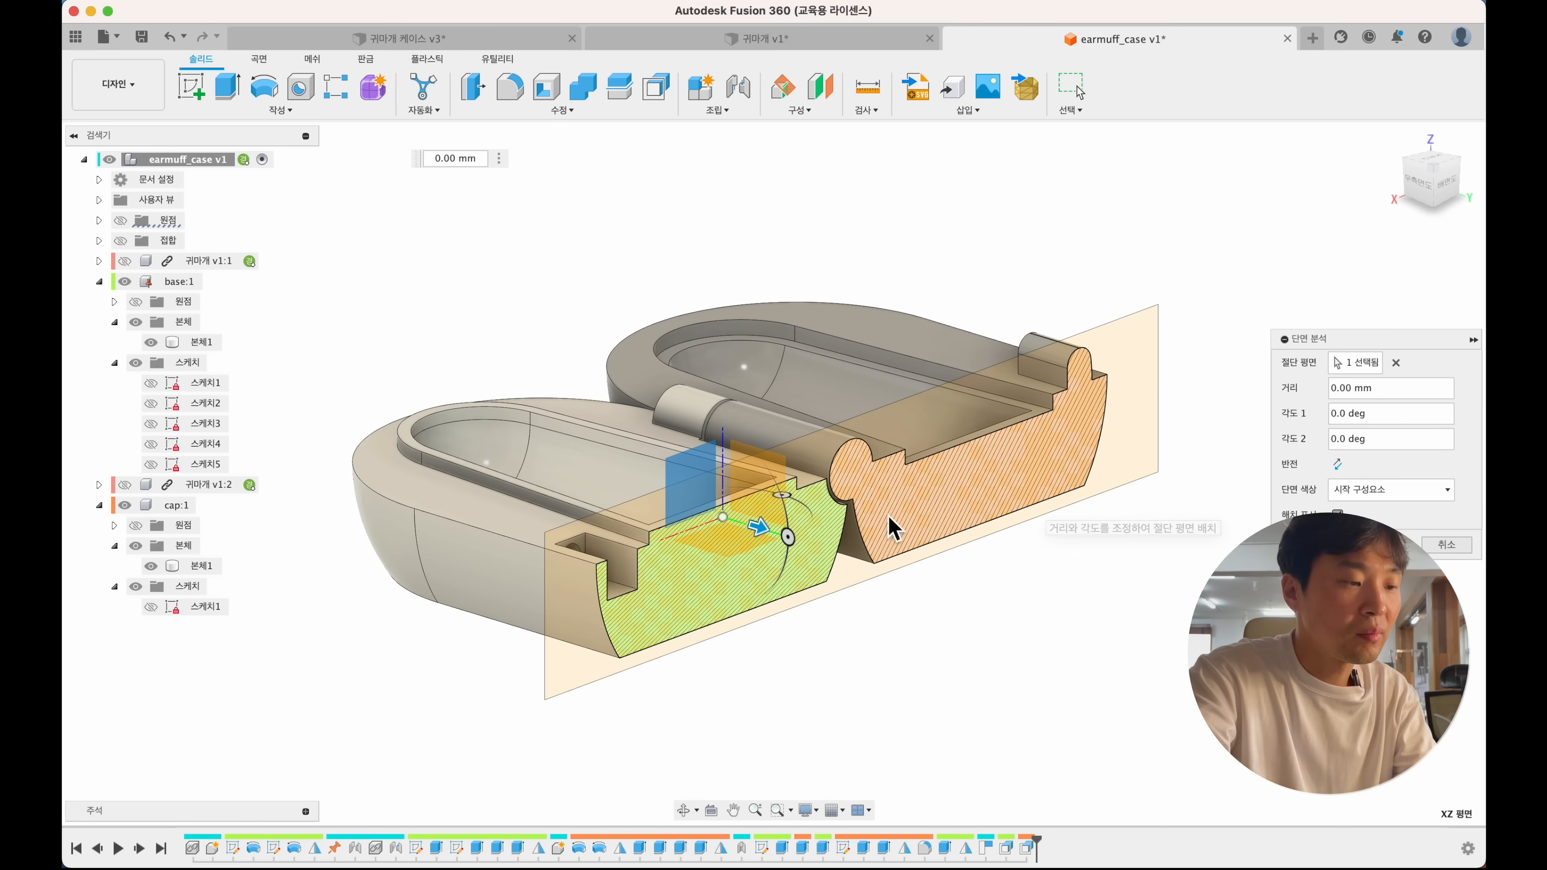
{"action": "left_click_drag", "start_coordinate": [765, 532], "coordinate": [853, 552]}
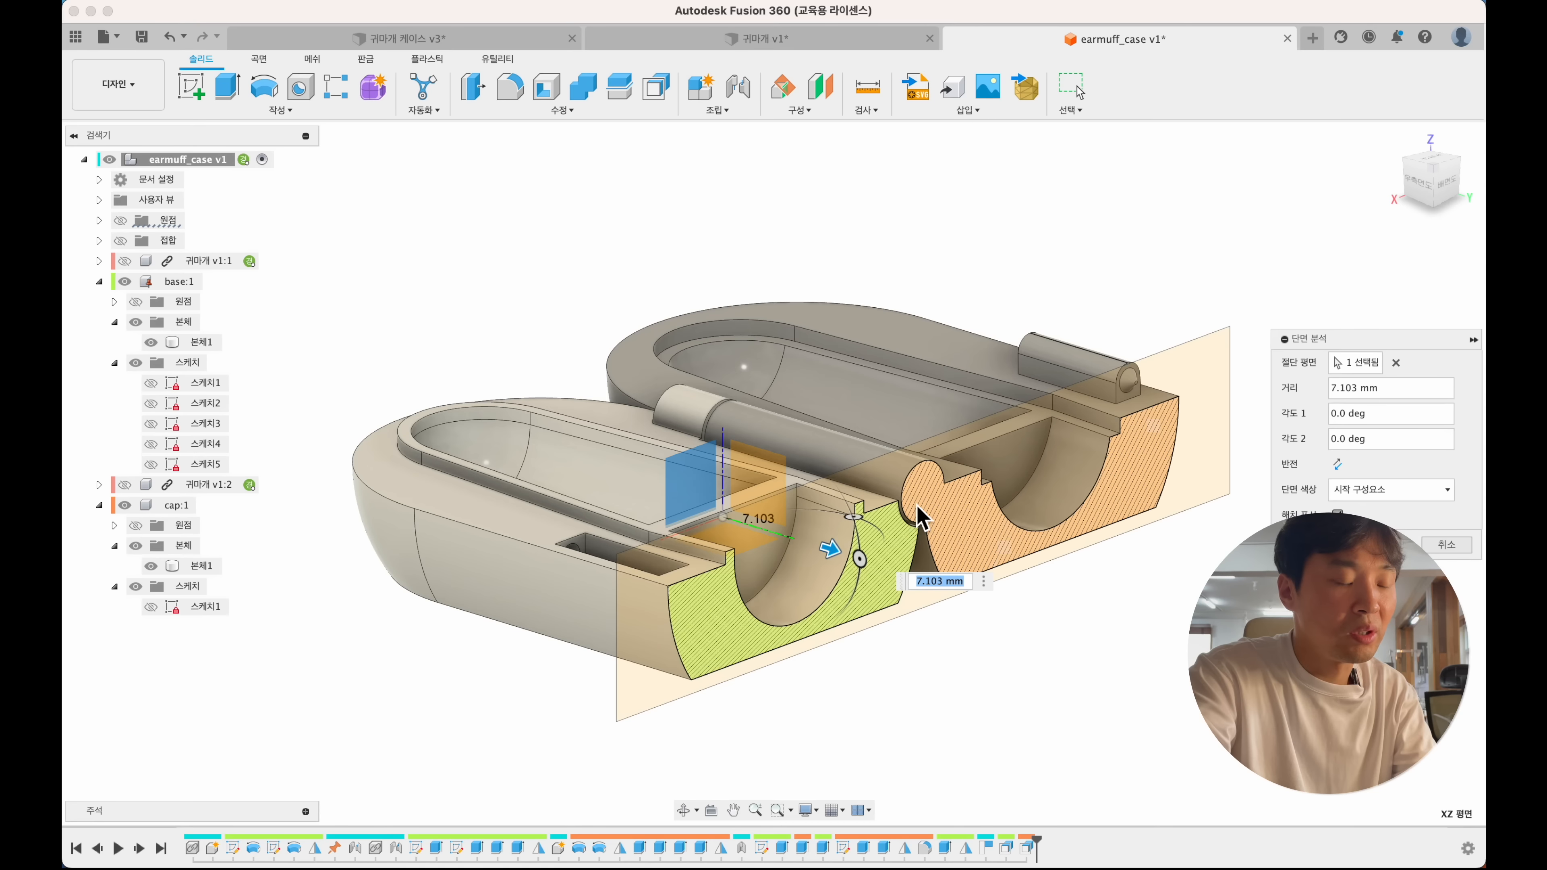
{"action": "scroll", "coordinate": [917, 518], "scroll_direction": "right", "scroll_amount": 3}
{"action": "scroll", "coordinate": [917, 518], "scroll_direction": "down", "scroll_amount": 4}
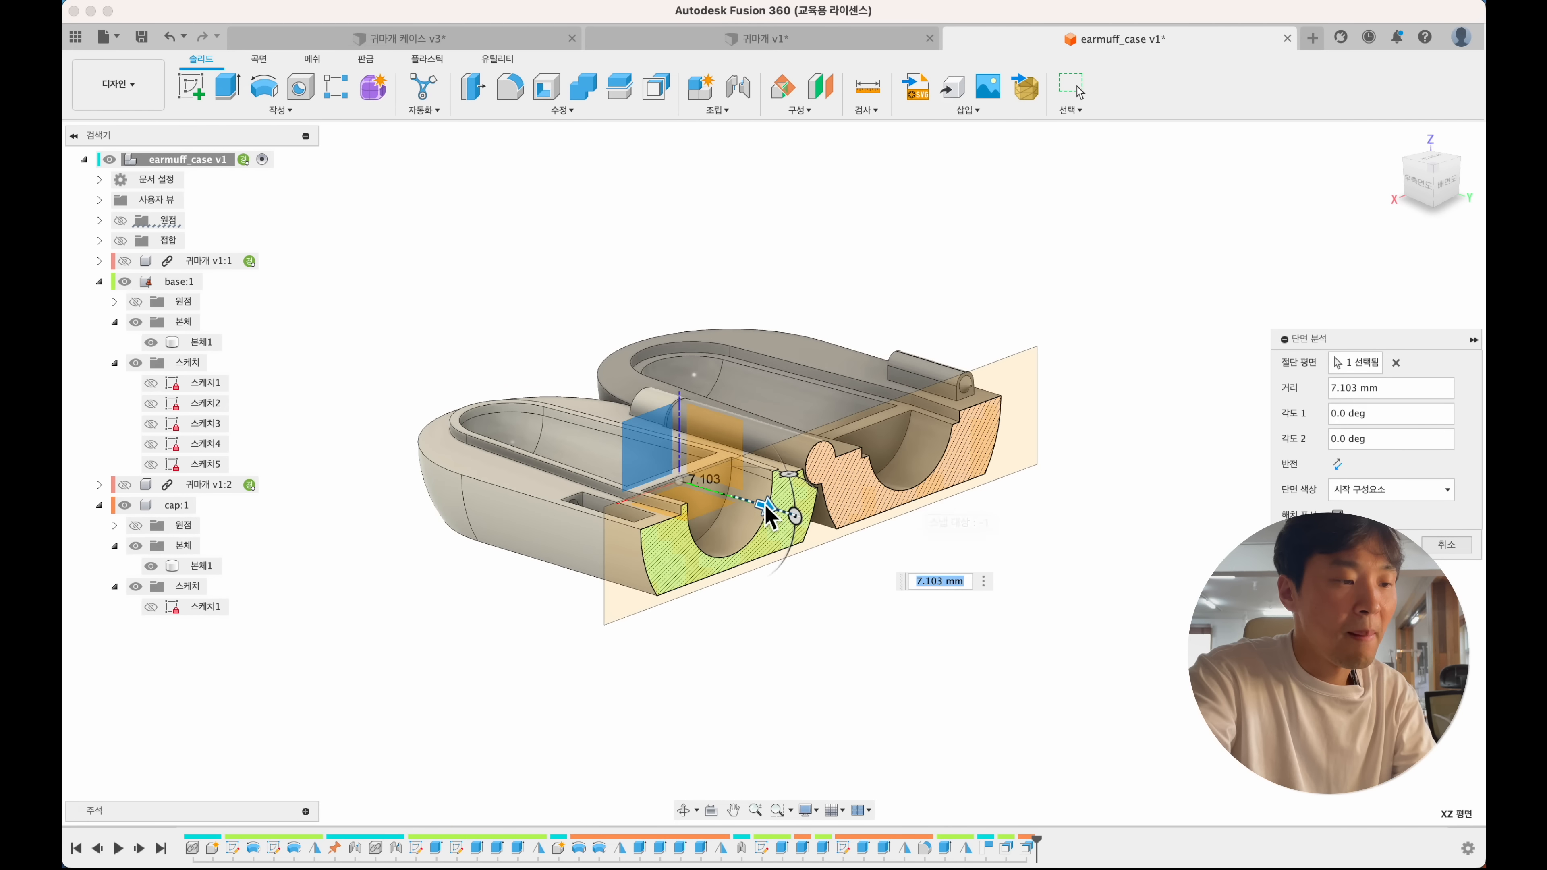
{"action": "left_click_drag", "start_coordinate": [768, 515], "coordinate": [597, 481]}
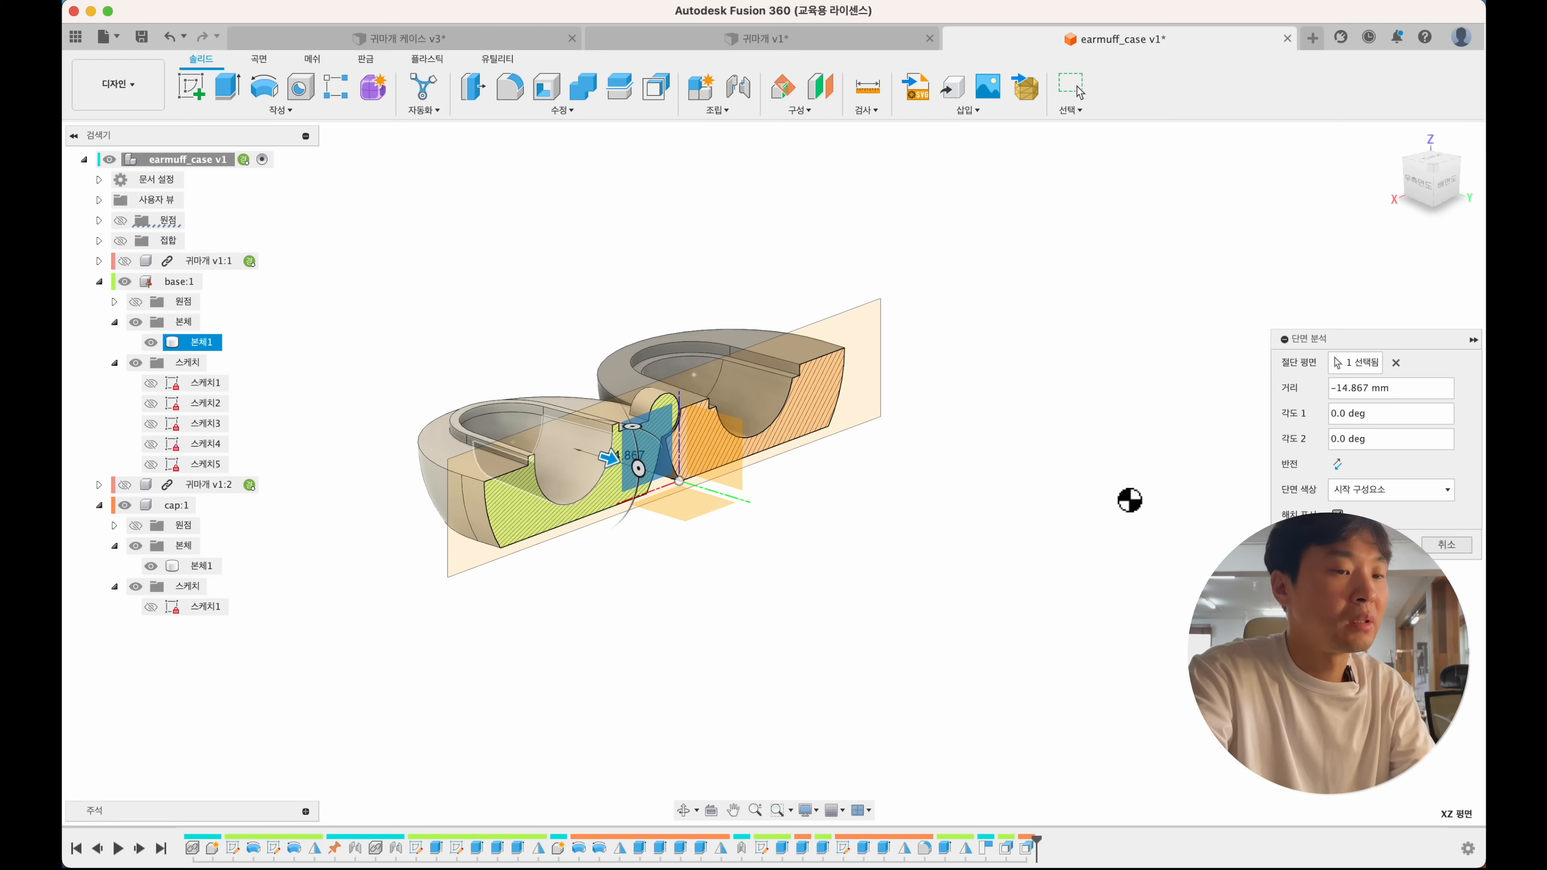
{"action": "left_click", "coordinate": [1444, 547]}
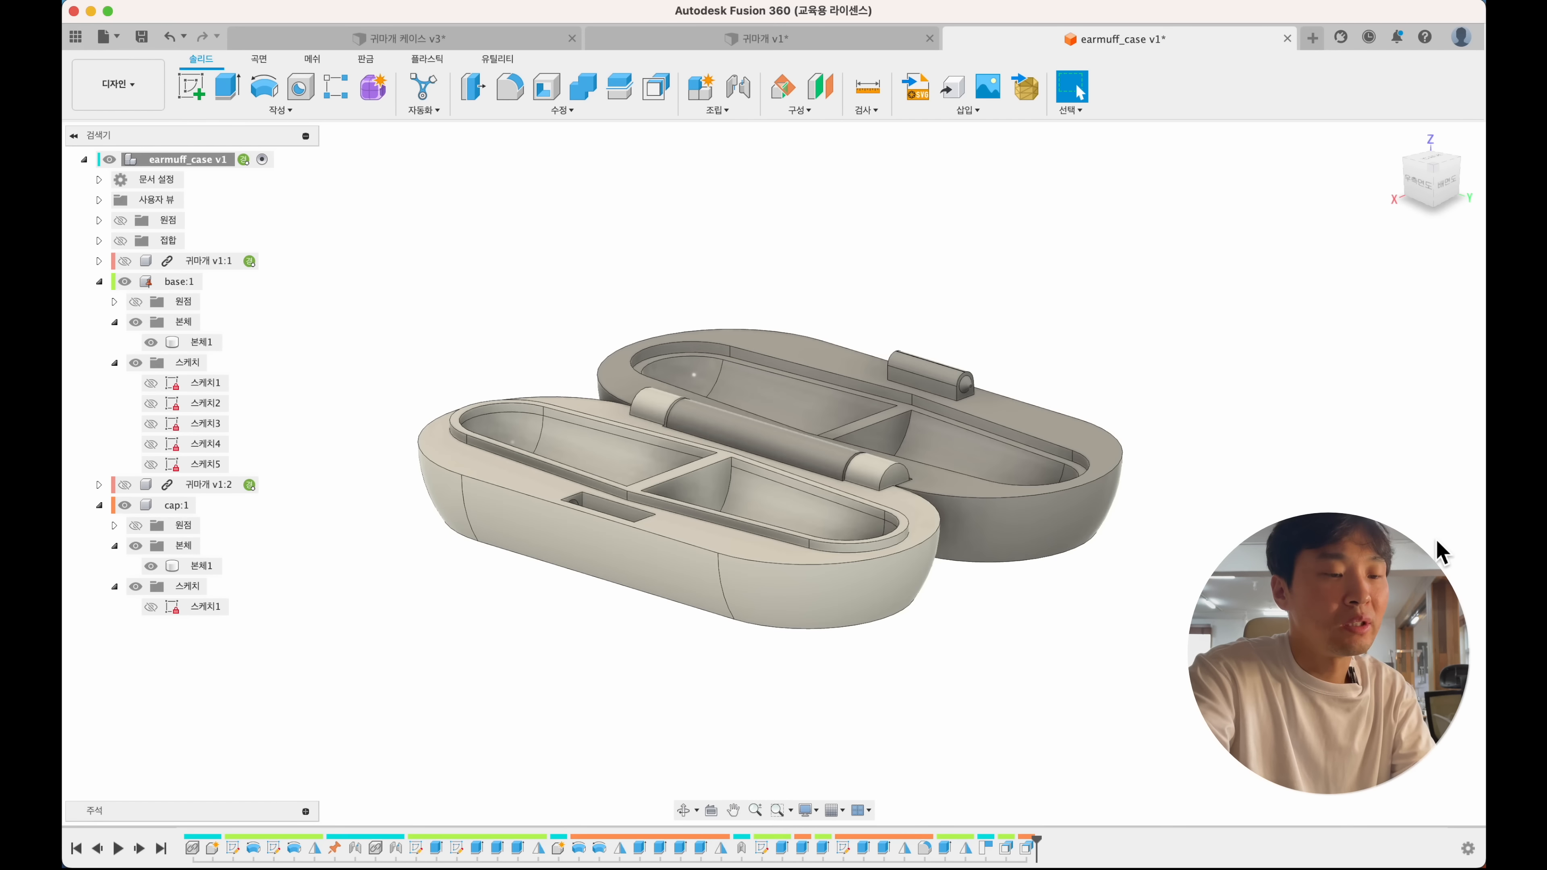
- Export the whole earmuff_case assembly as one binary STL file in millimetres with custom refinement, named earmuff_case, to the Desktop
{"action": "middle_click_drag", "start_coordinate": [1109, 574], "coordinate": [1106, 569], "text": "shift"}
{"action": "scroll", "coordinate": [1105, 569], "scroll_direction": "down", "scroll_amount": 3}
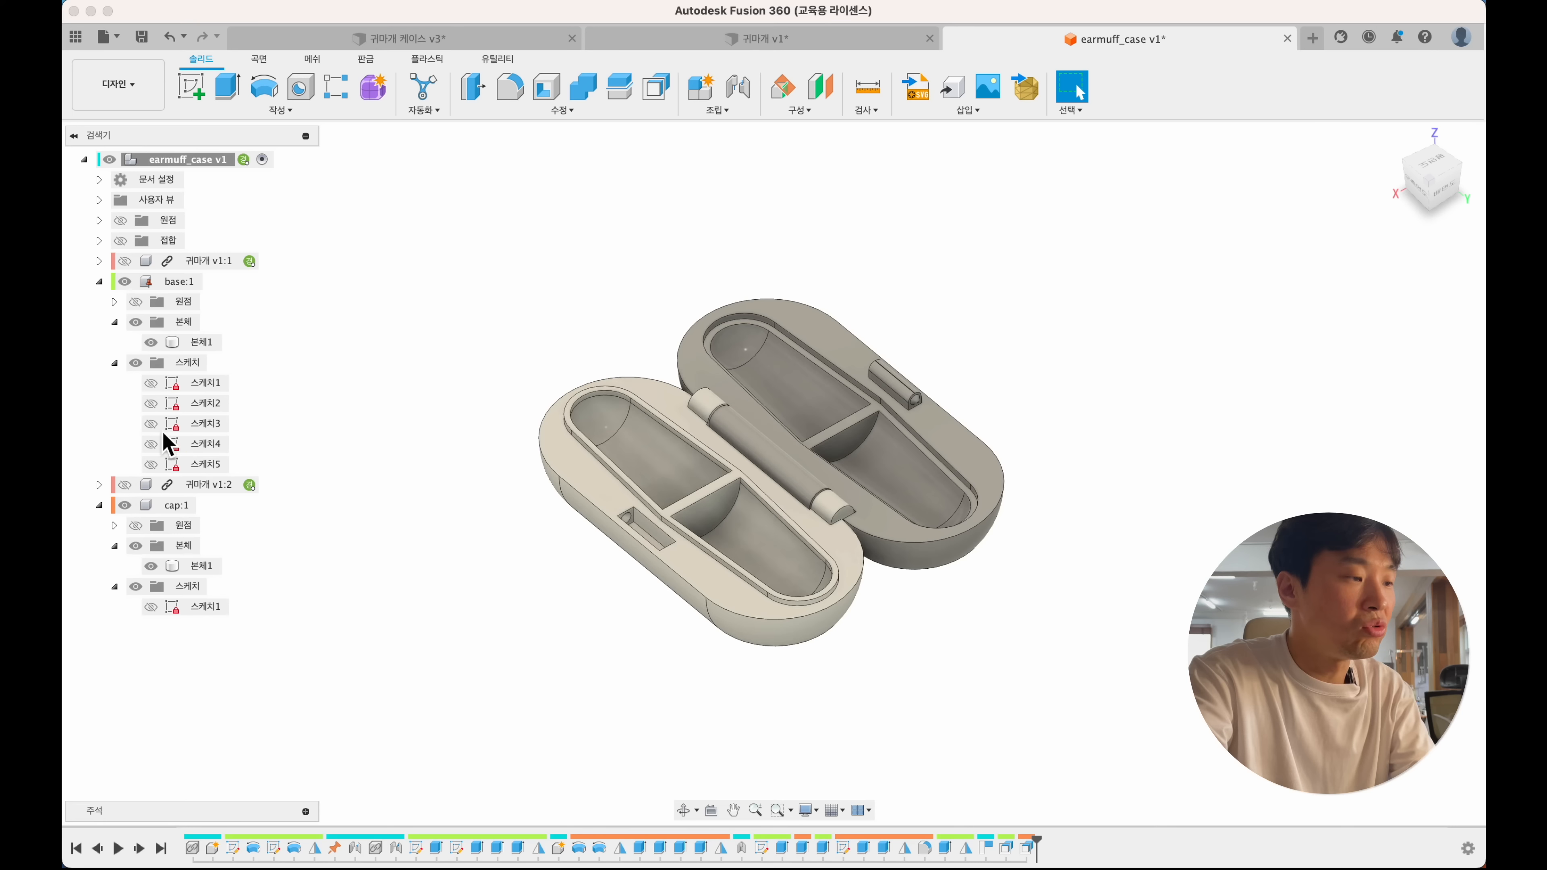
{"action": "right_click", "coordinate": [178, 161]}
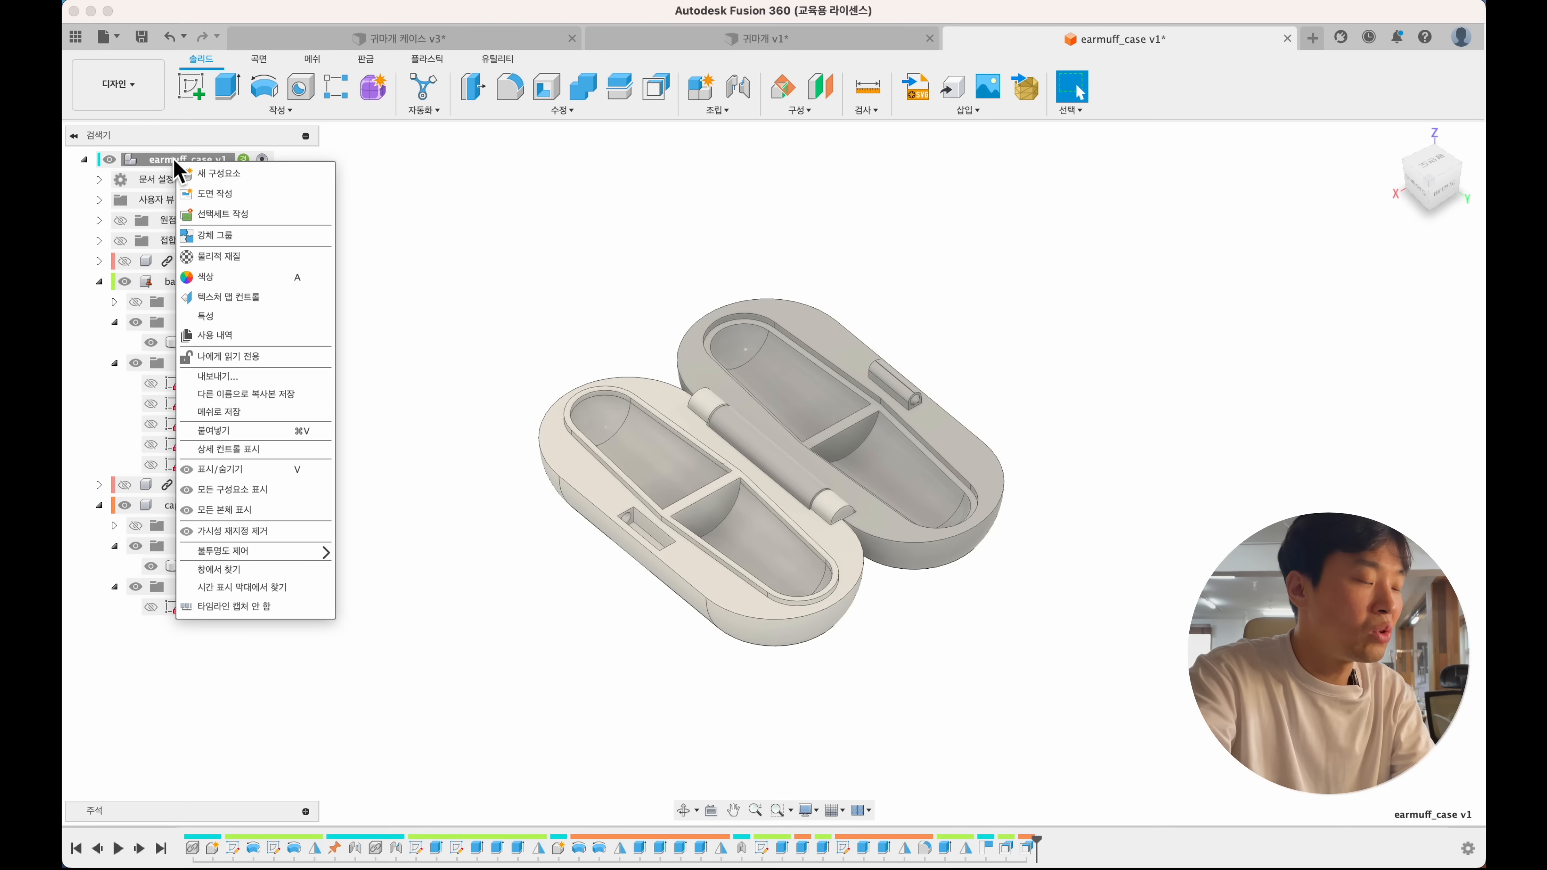
{"action": "left_click", "coordinate": [217, 412]}
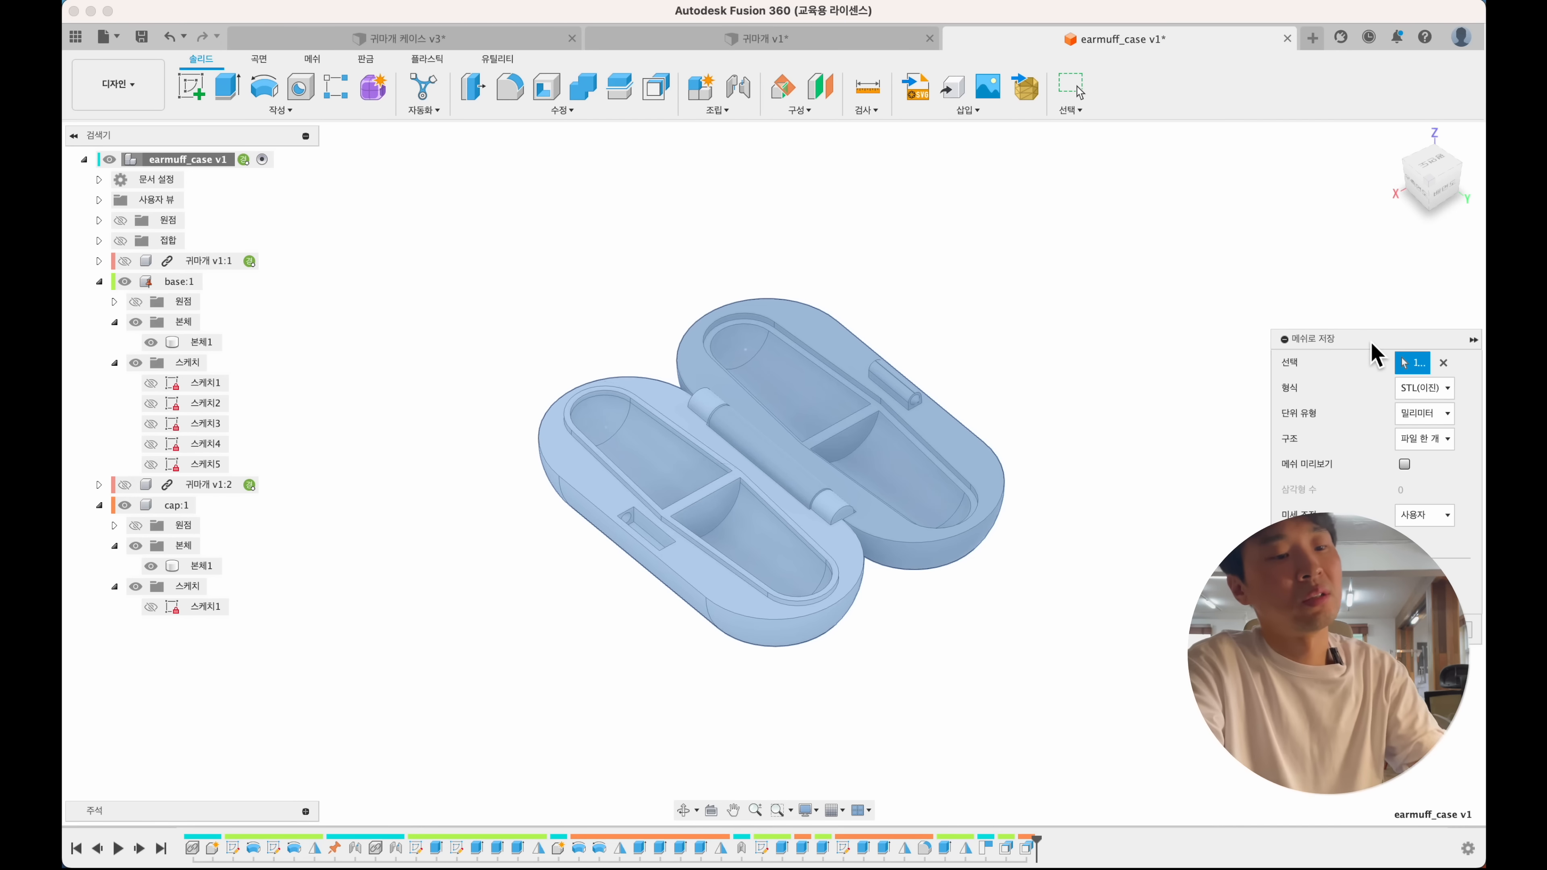
{"action": "left_click_drag", "start_coordinate": [1373, 344], "coordinate": [1082, 284]}
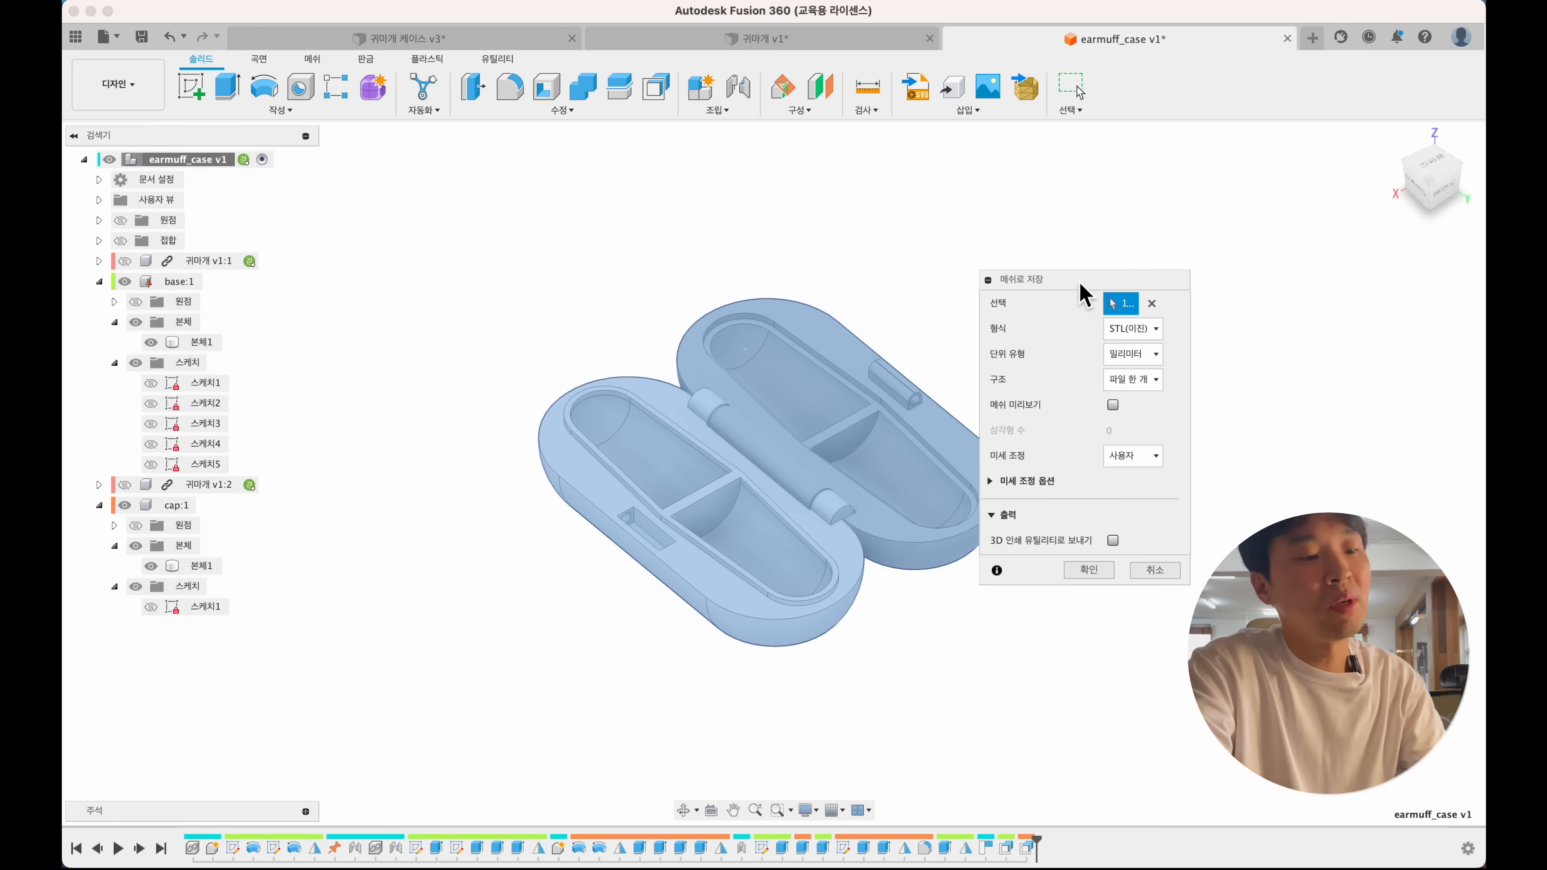
{"action": "left_click", "coordinate": [1154, 381]}
{"action": "left_click", "coordinate": [1133, 381]}
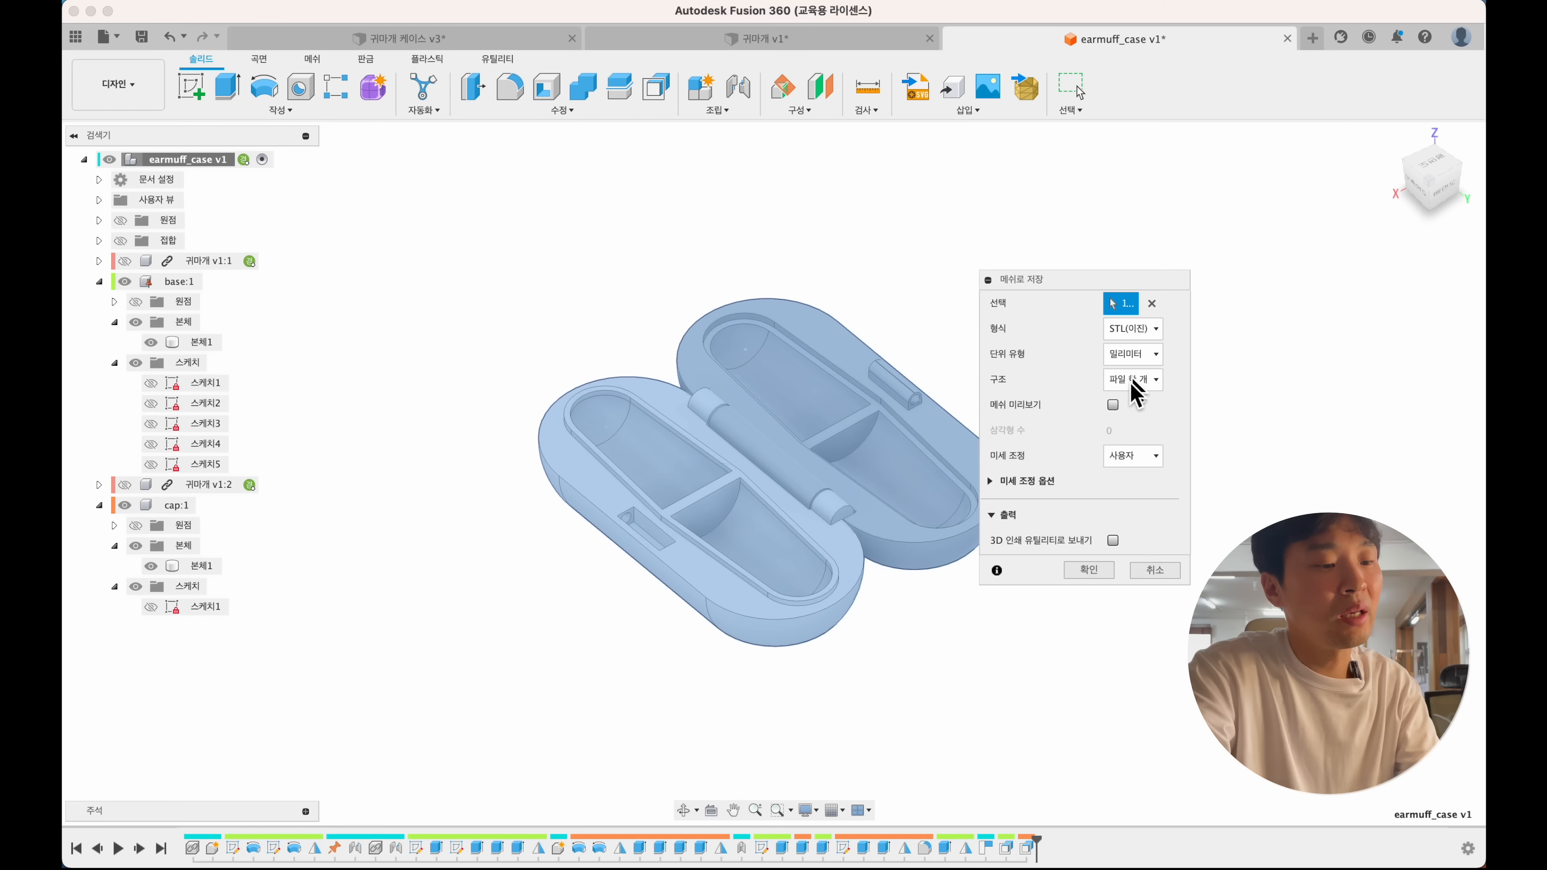
{"action": "left_click", "coordinate": [1130, 456]}
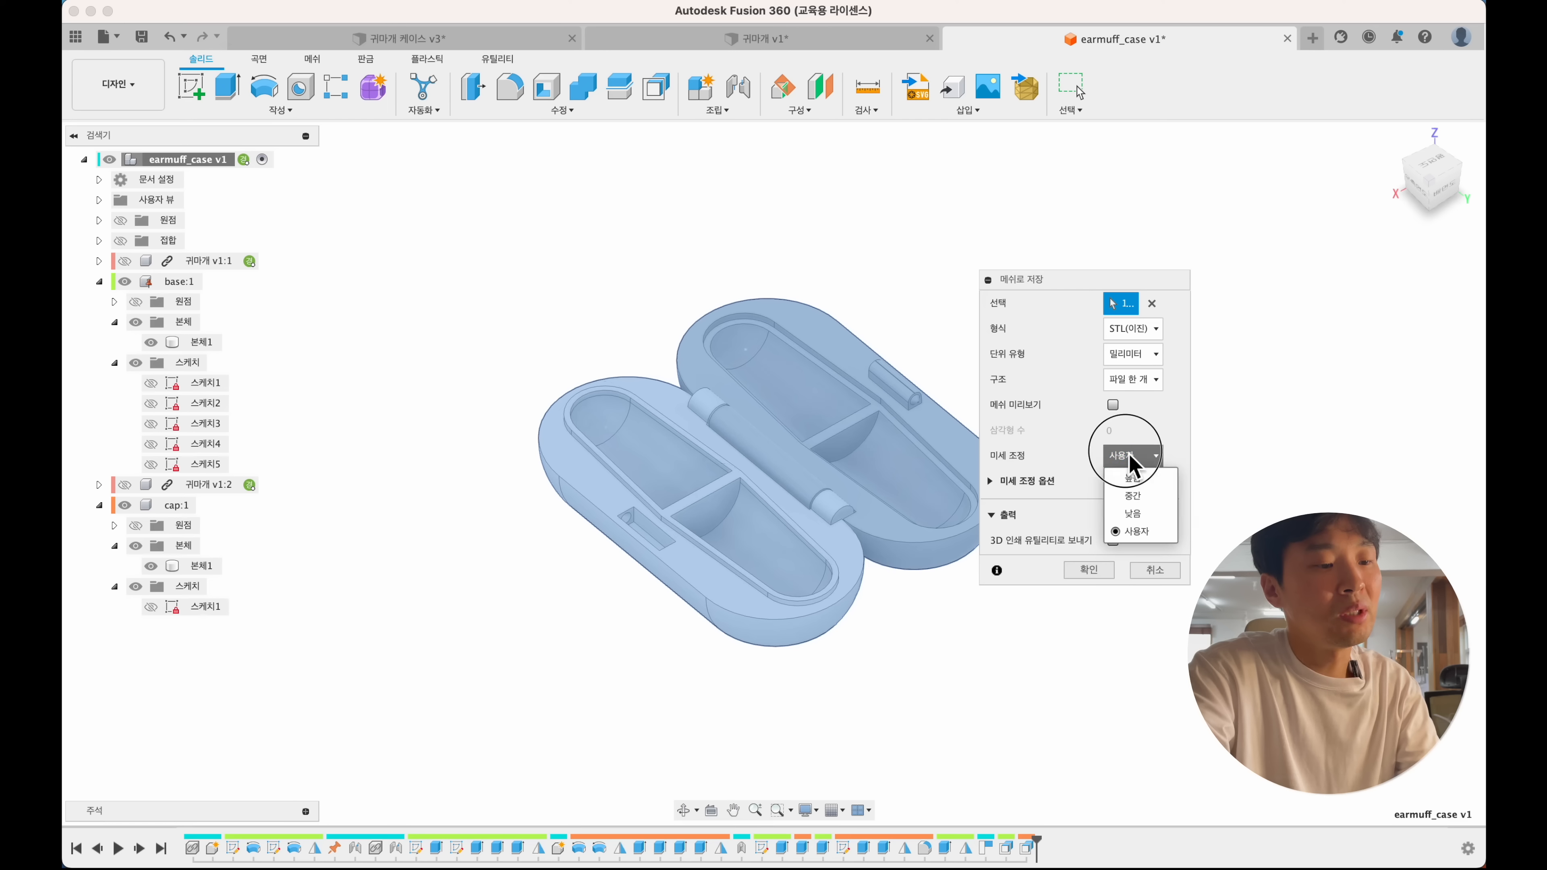
{"action": "left_click", "coordinate": [1070, 451]}
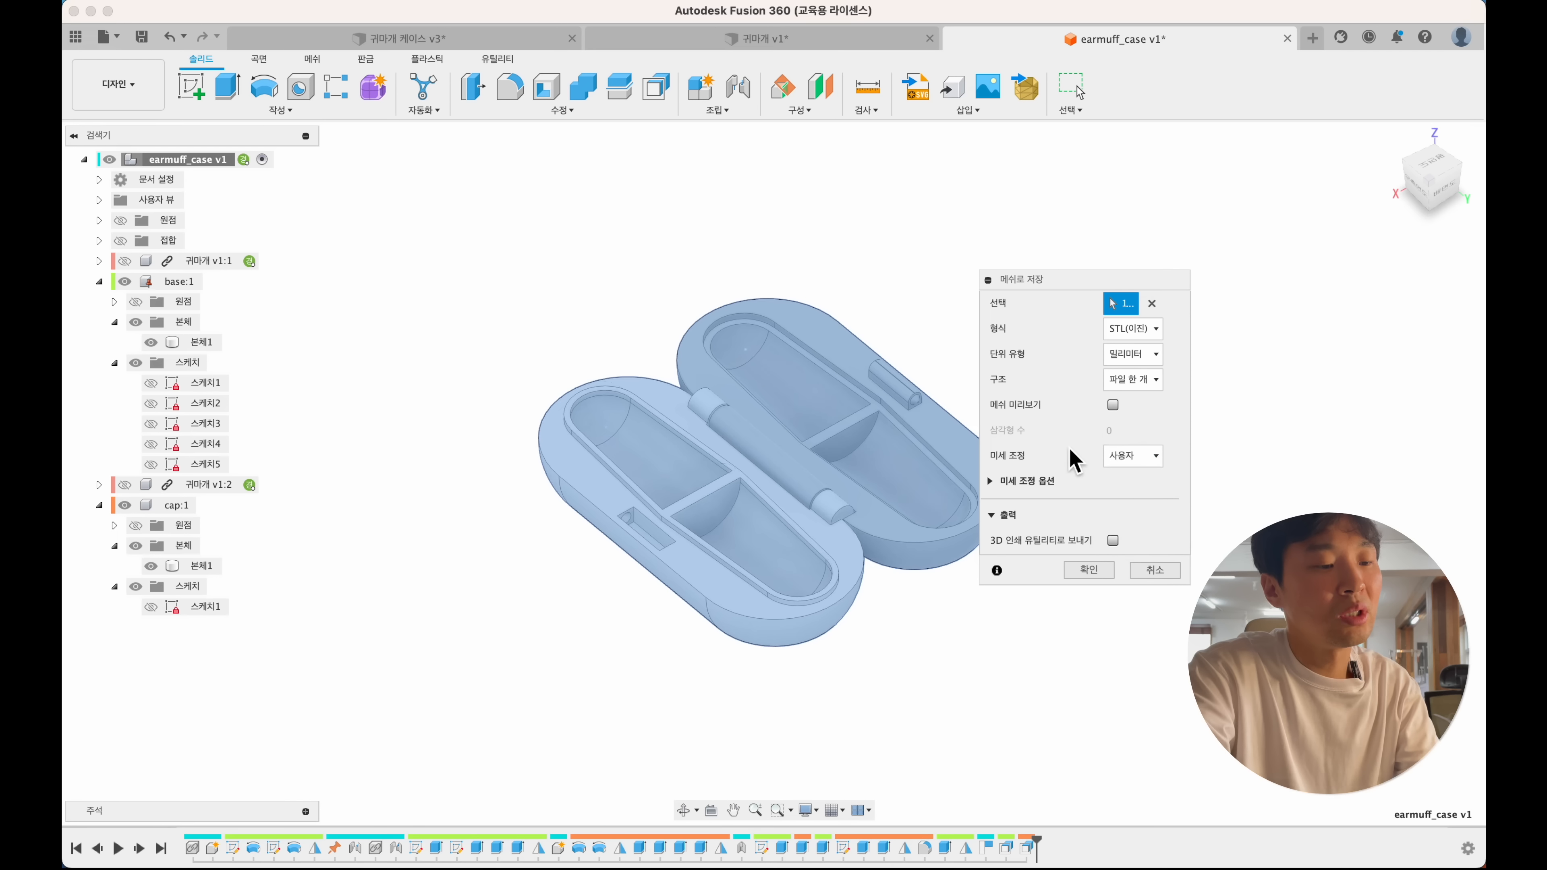
{"action": "left_click", "coordinate": [1076, 571]}
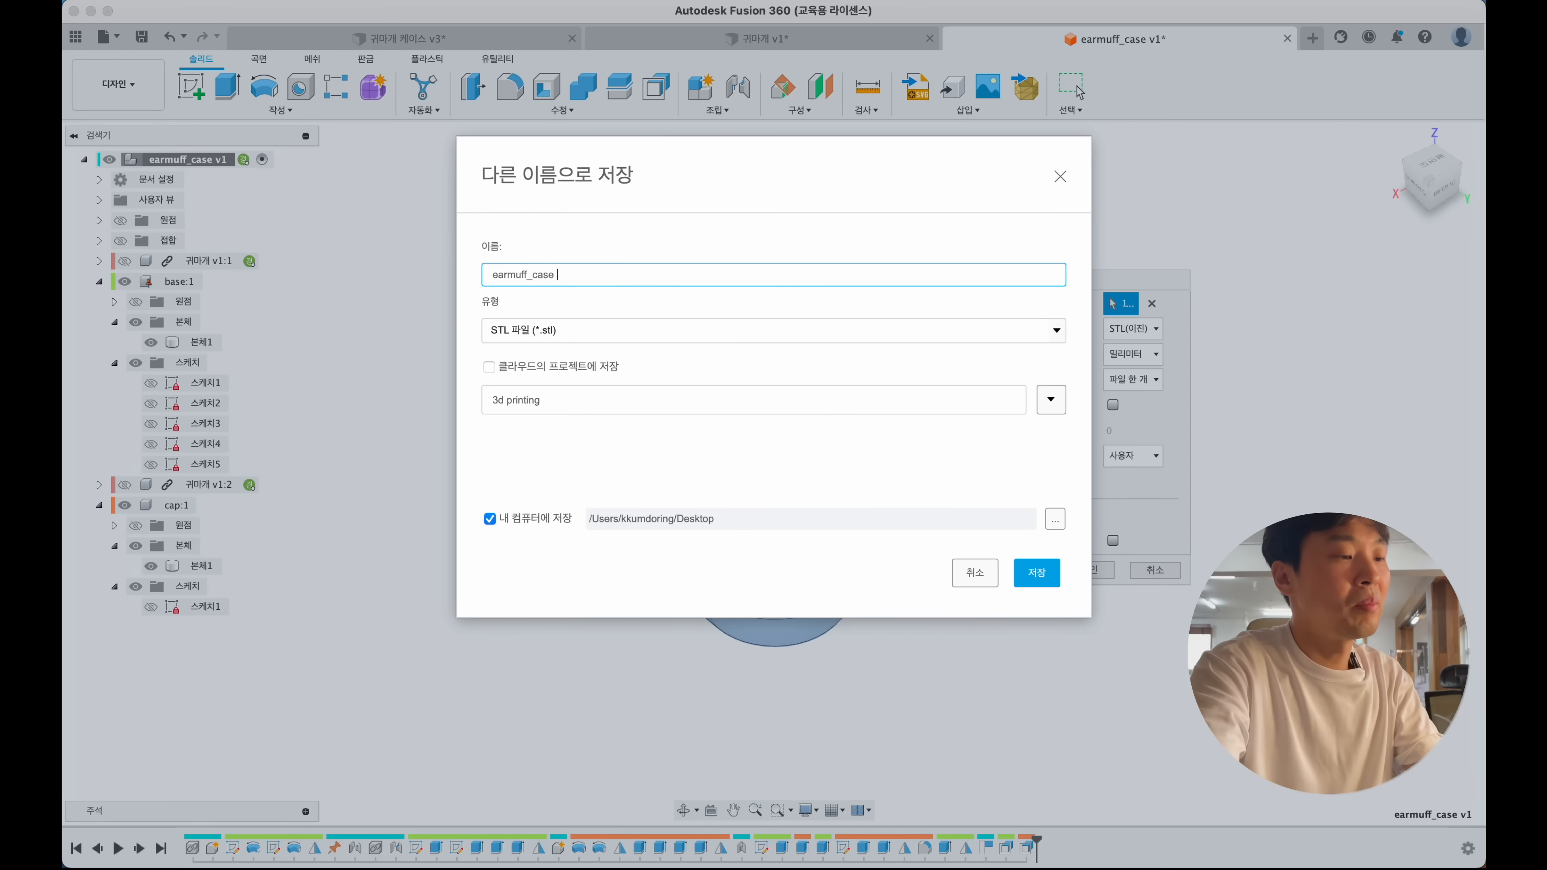
{"action": "key", "text": "Return"}
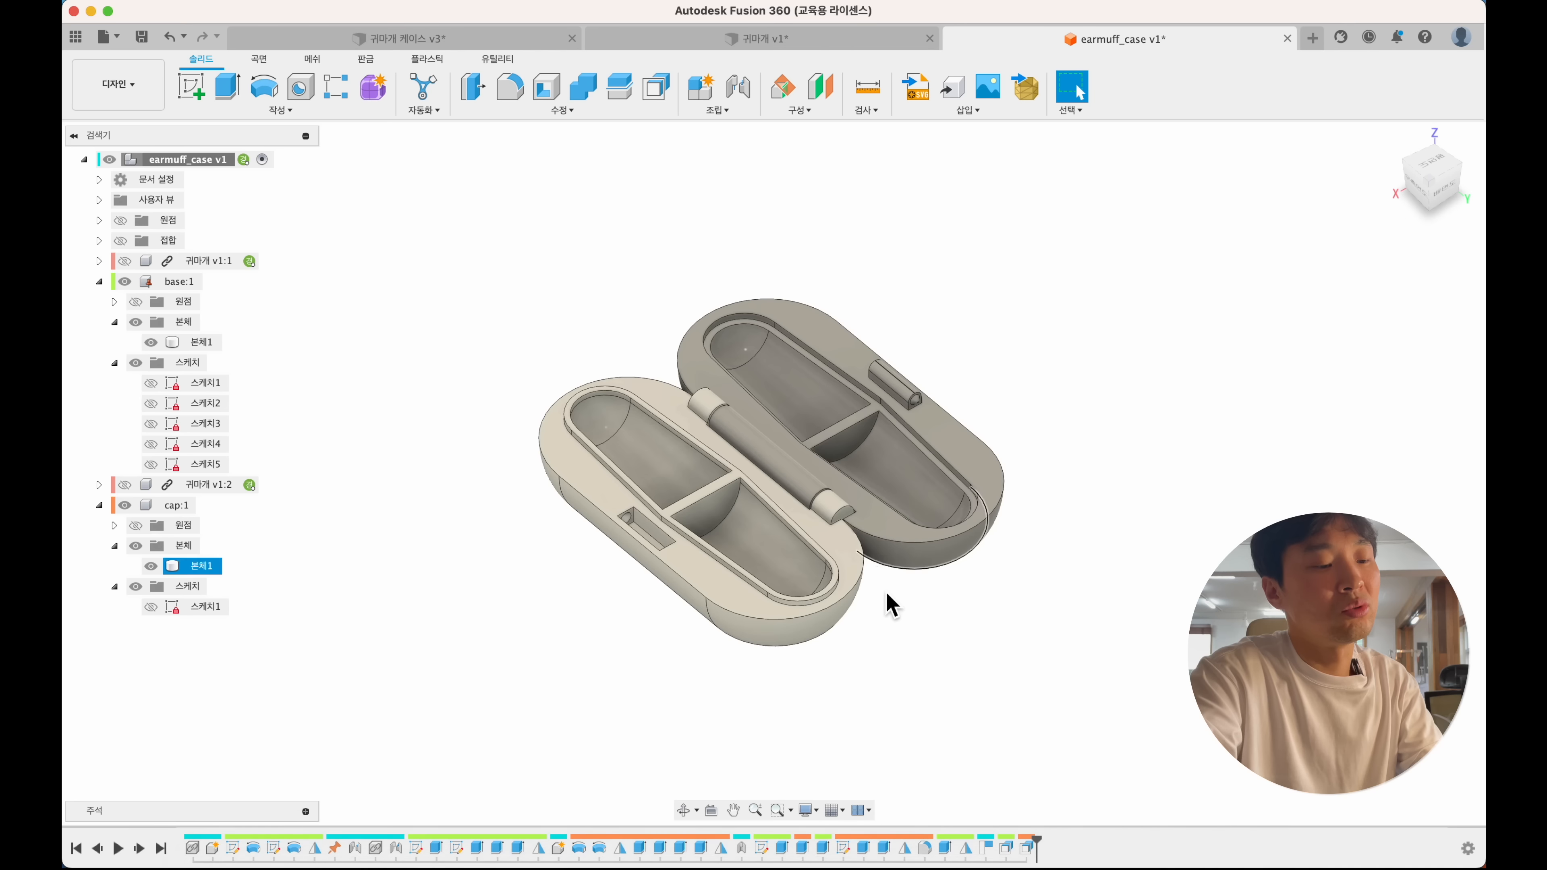
- Switch to Ultimaker Cura and load earmuff_case.stl from the Desktop onto the Creality Ender-5 Plus build plate
{"action": "mouse_move", "coordinate": [1054, 866]}
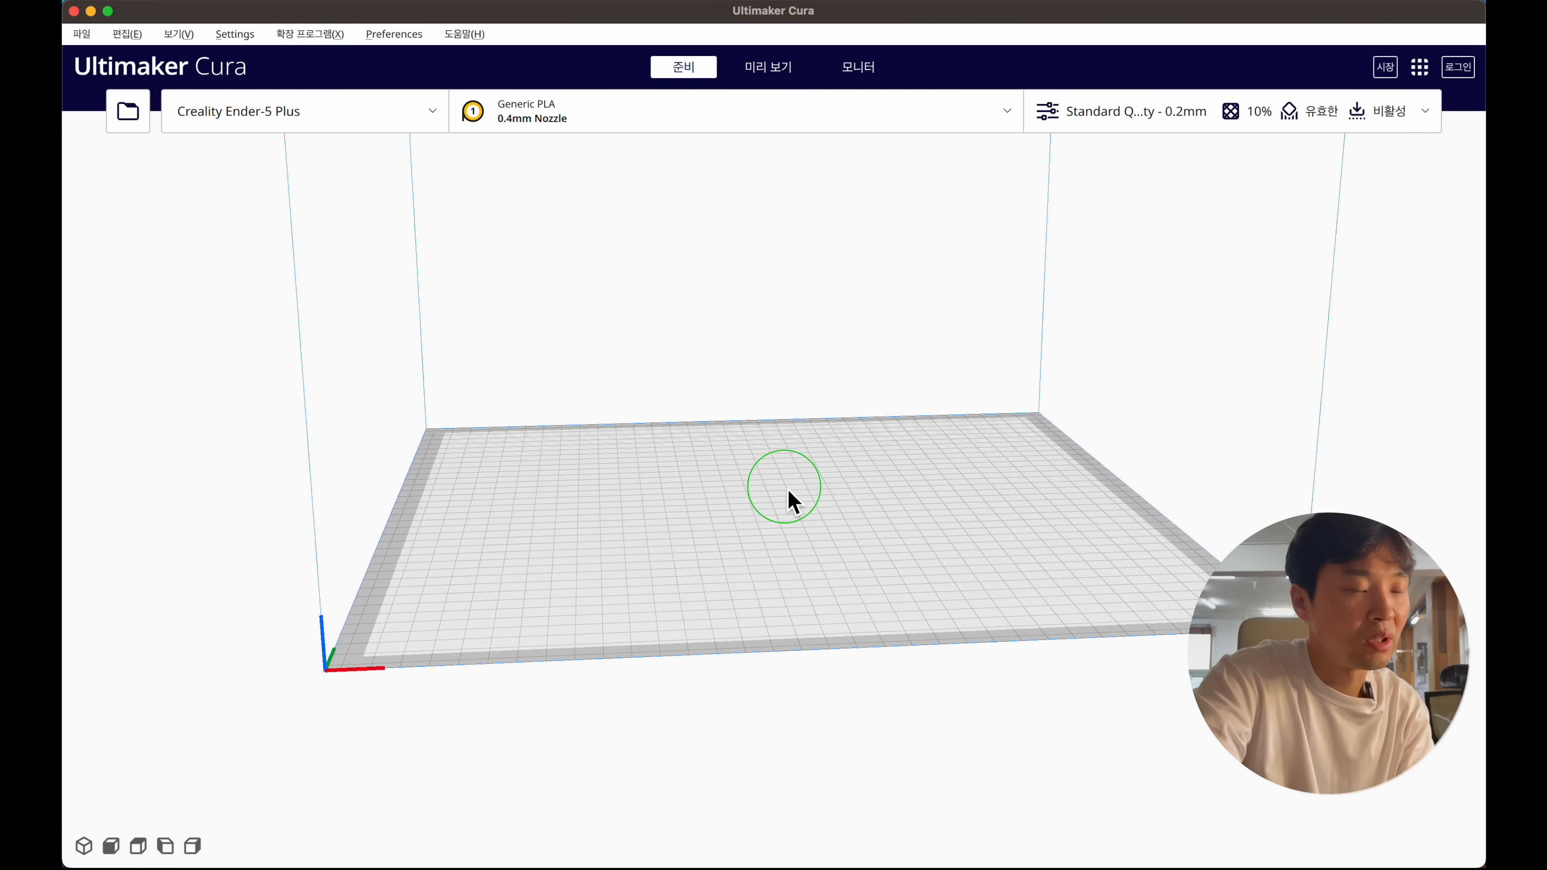
{"action": "right_click_drag", "start_coordinate": [786, 487], "coordinate": [749, 542]}
{"action": "left_click", "coordinate": [140, 112]}
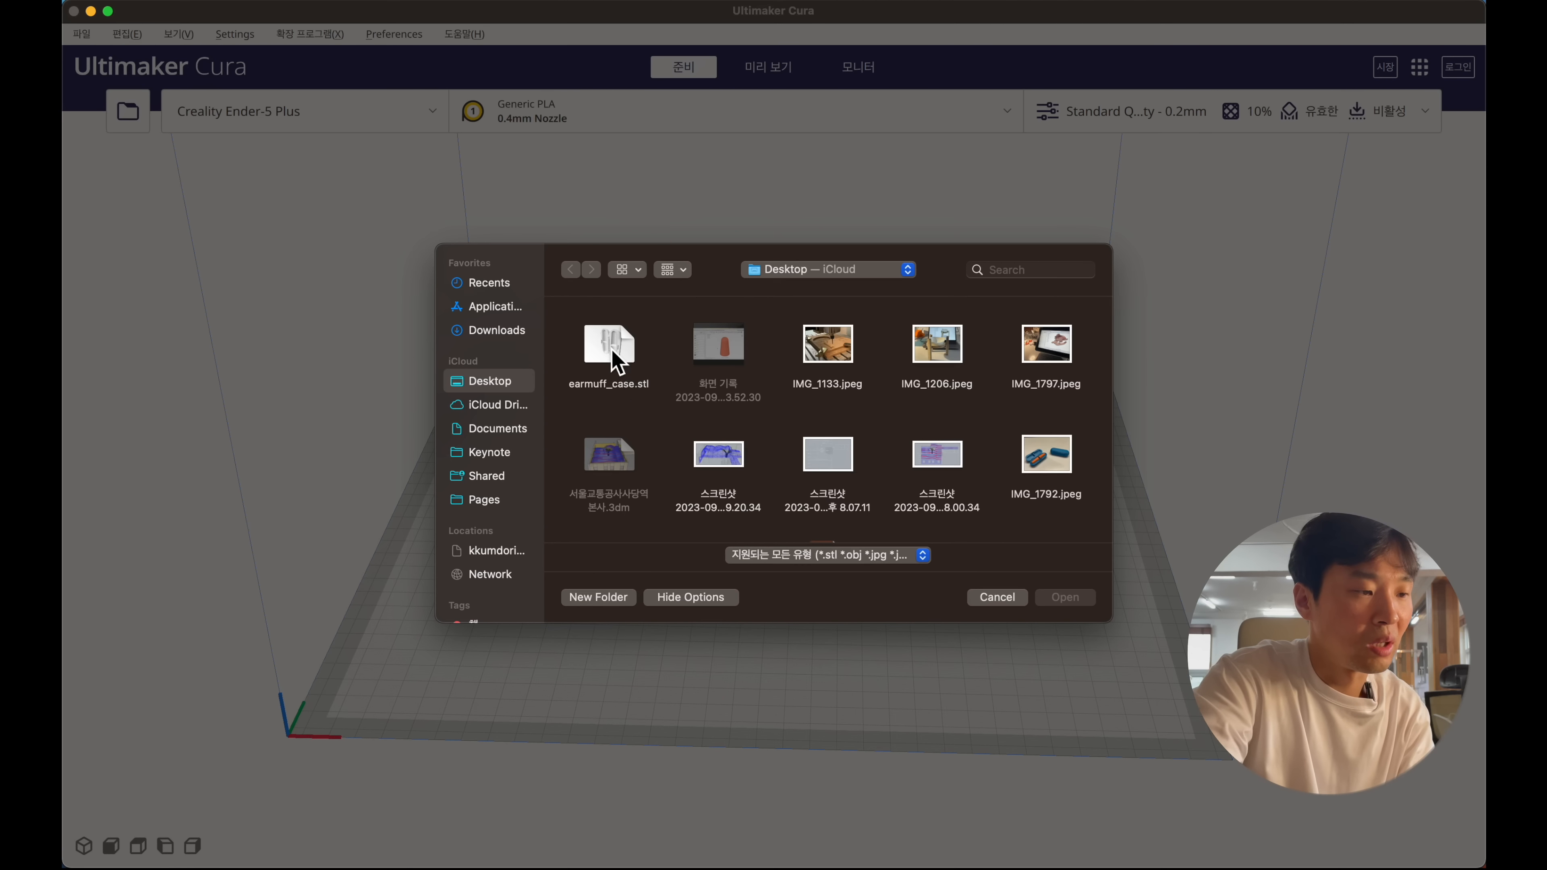
{"action": "double_click", "coordinate": [611, 347]}
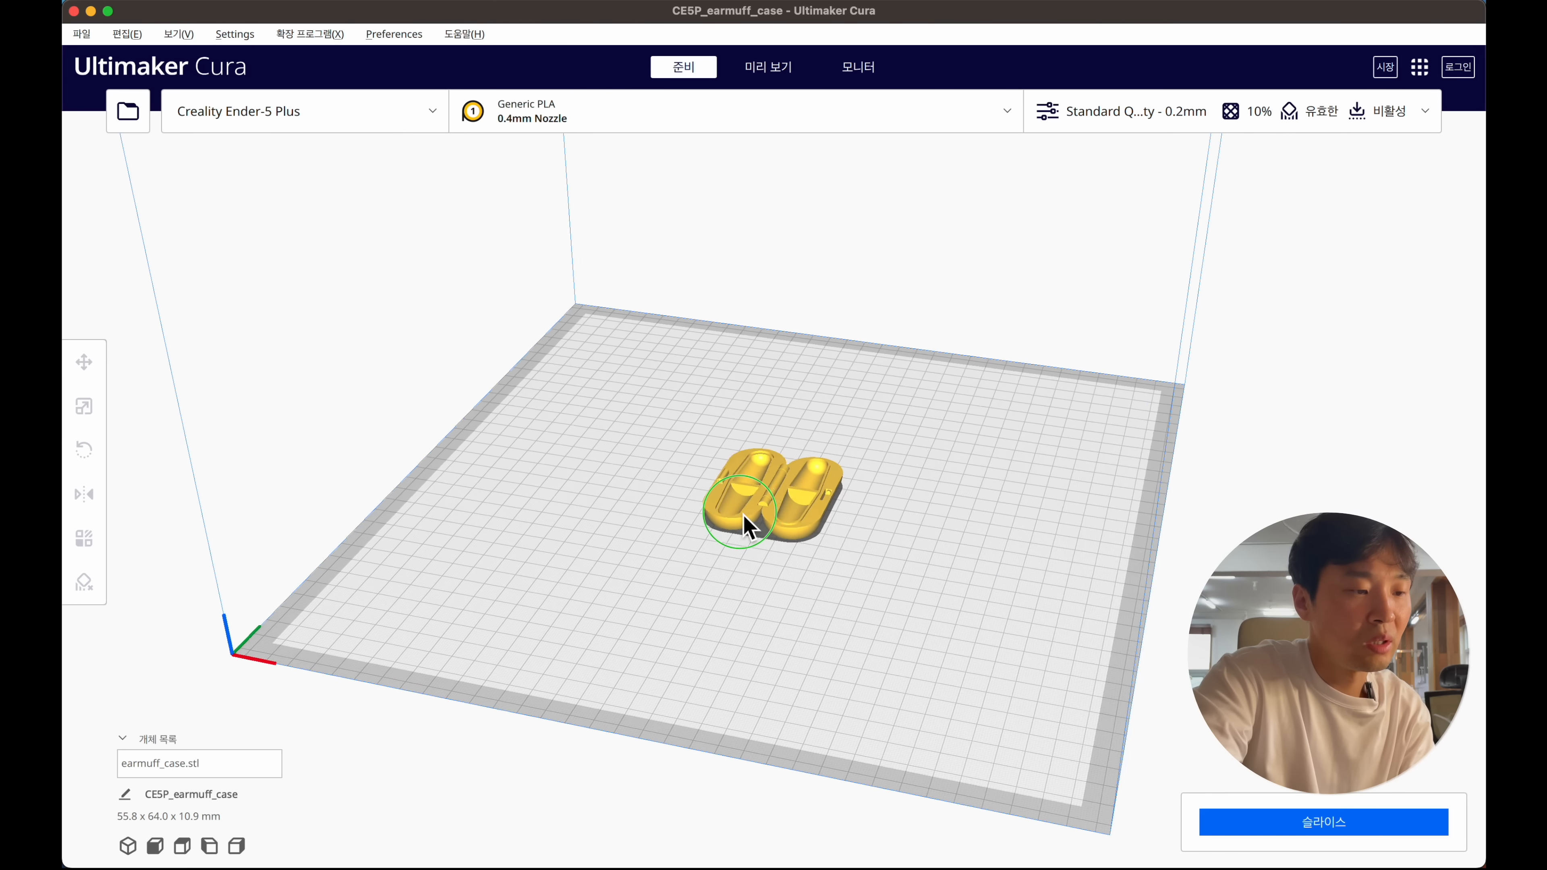
- Turn off support generation in the print settings and collapse the infill, travel and support groups
{"action": "left_click", "coordinate": [1181, 115]}
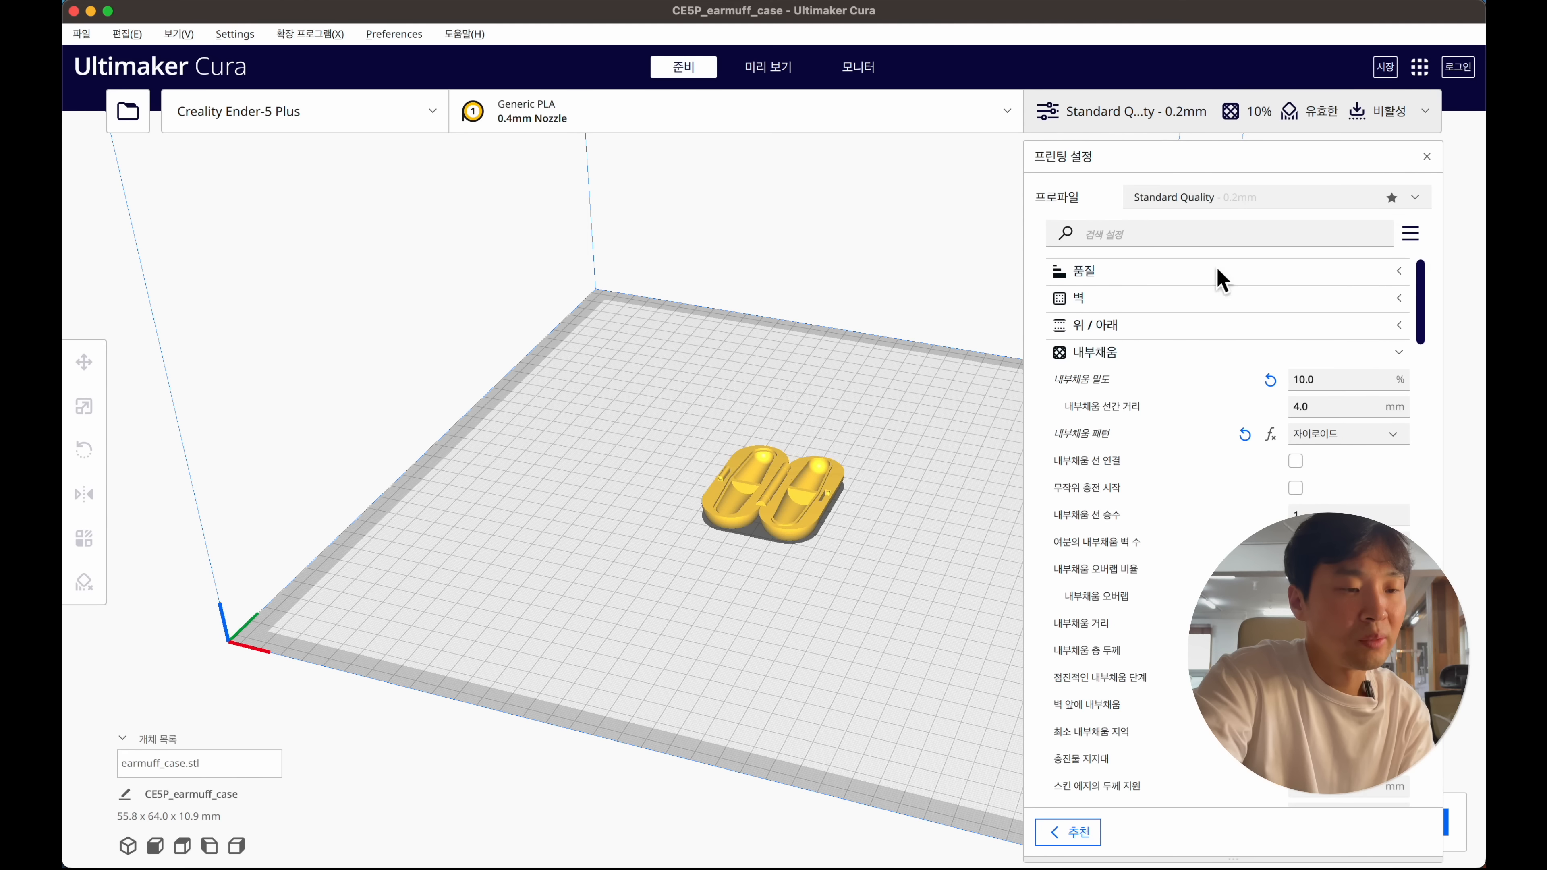
{"action": "left_click", "coordinate": [1247, 351]}
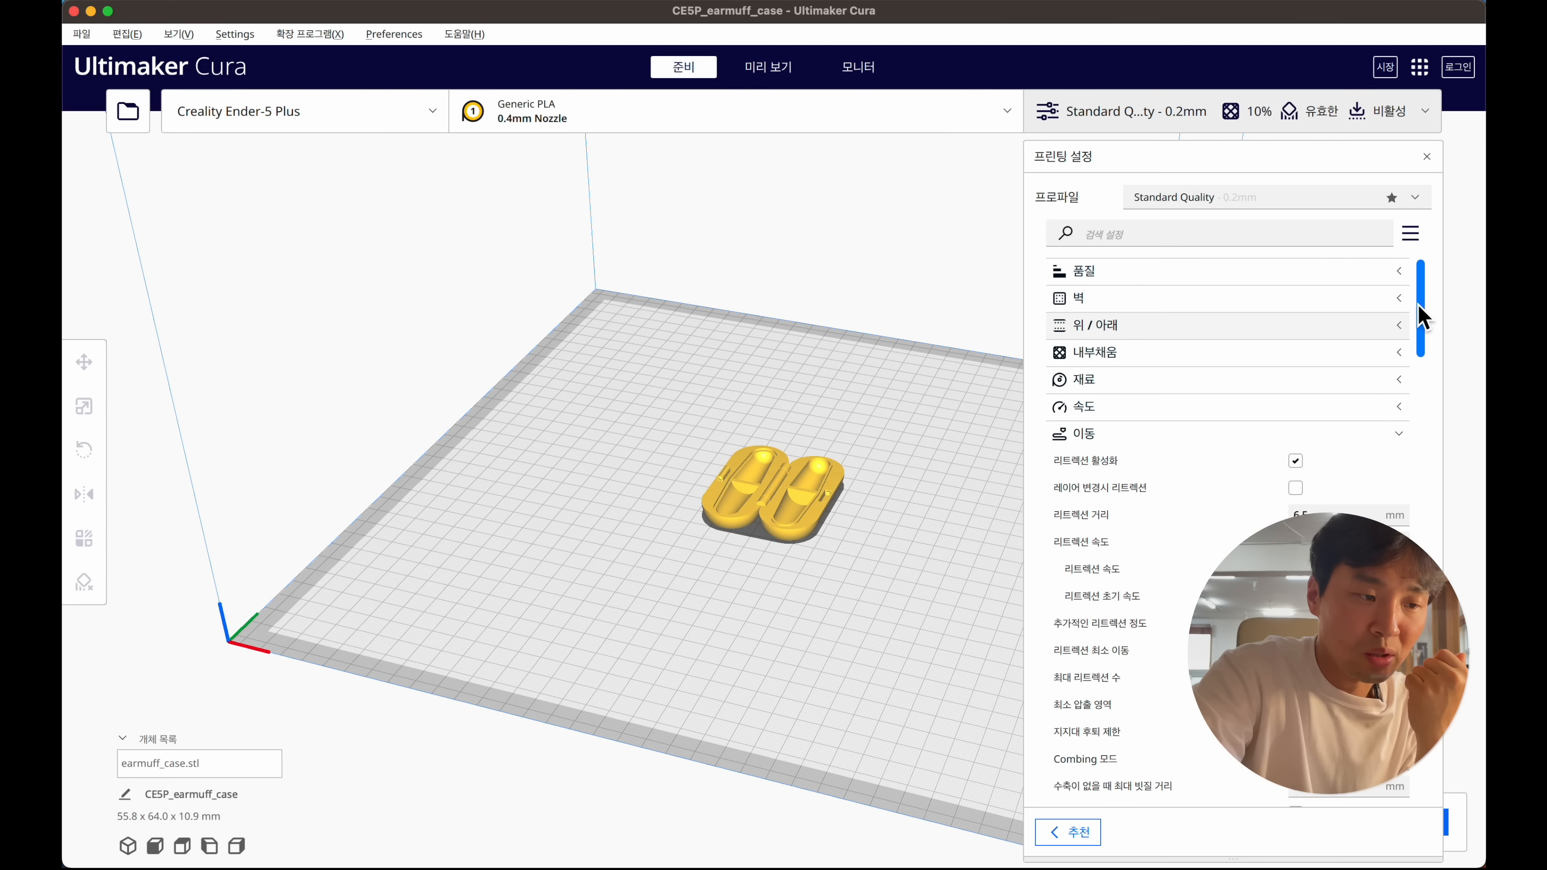
{"action": "left_click", "coordinate": [1404, 433]}
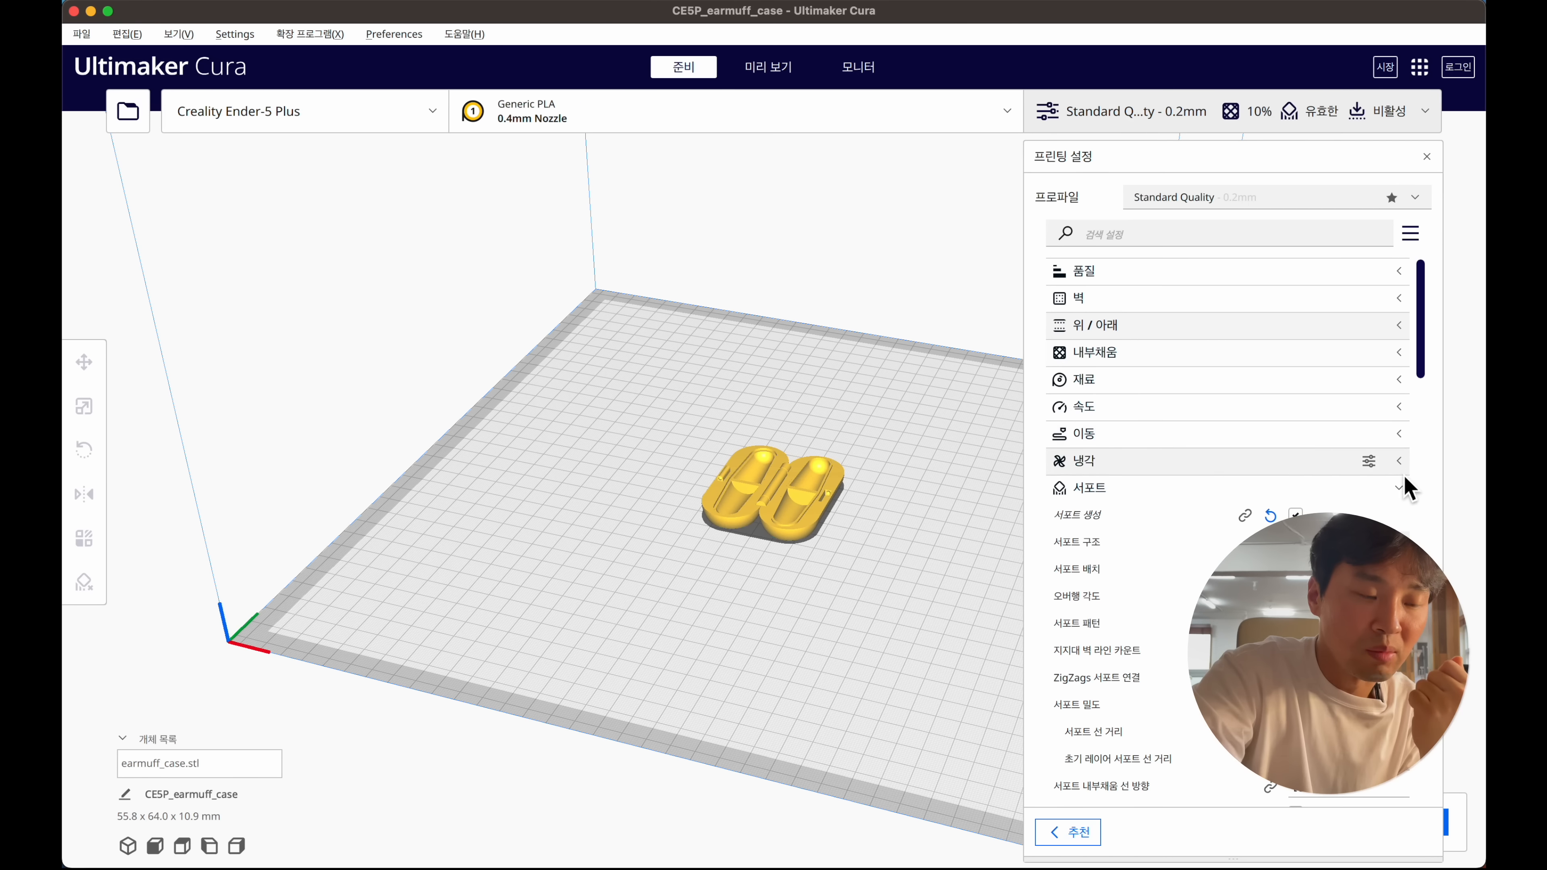
{"action": "left_click", "coordinate": [1295, 515]}
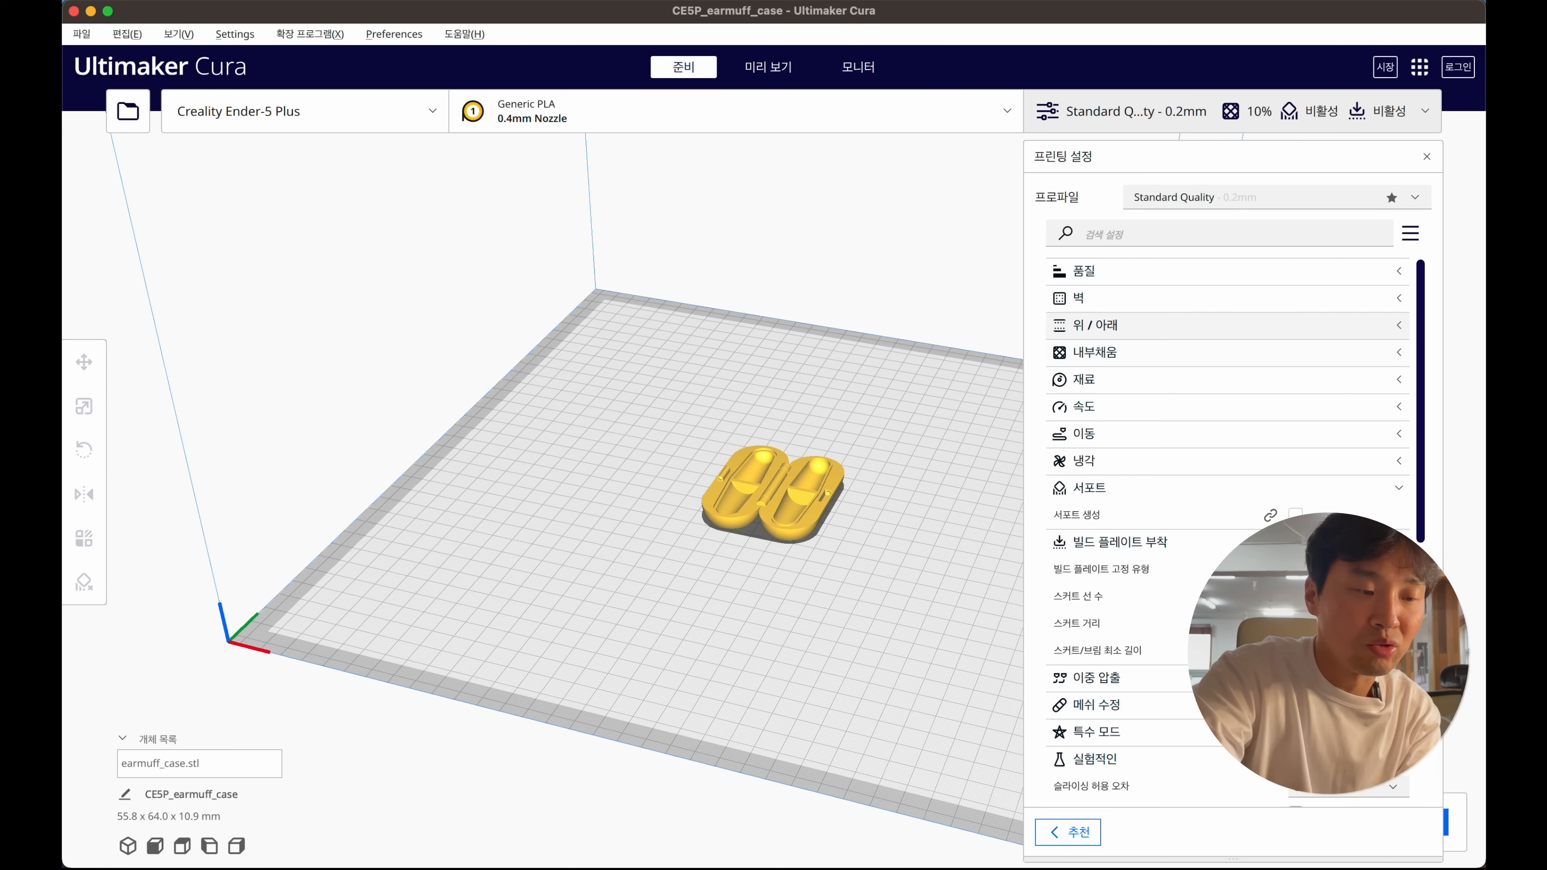
{"action": "left_click", "coordinate": [1404, 493]}
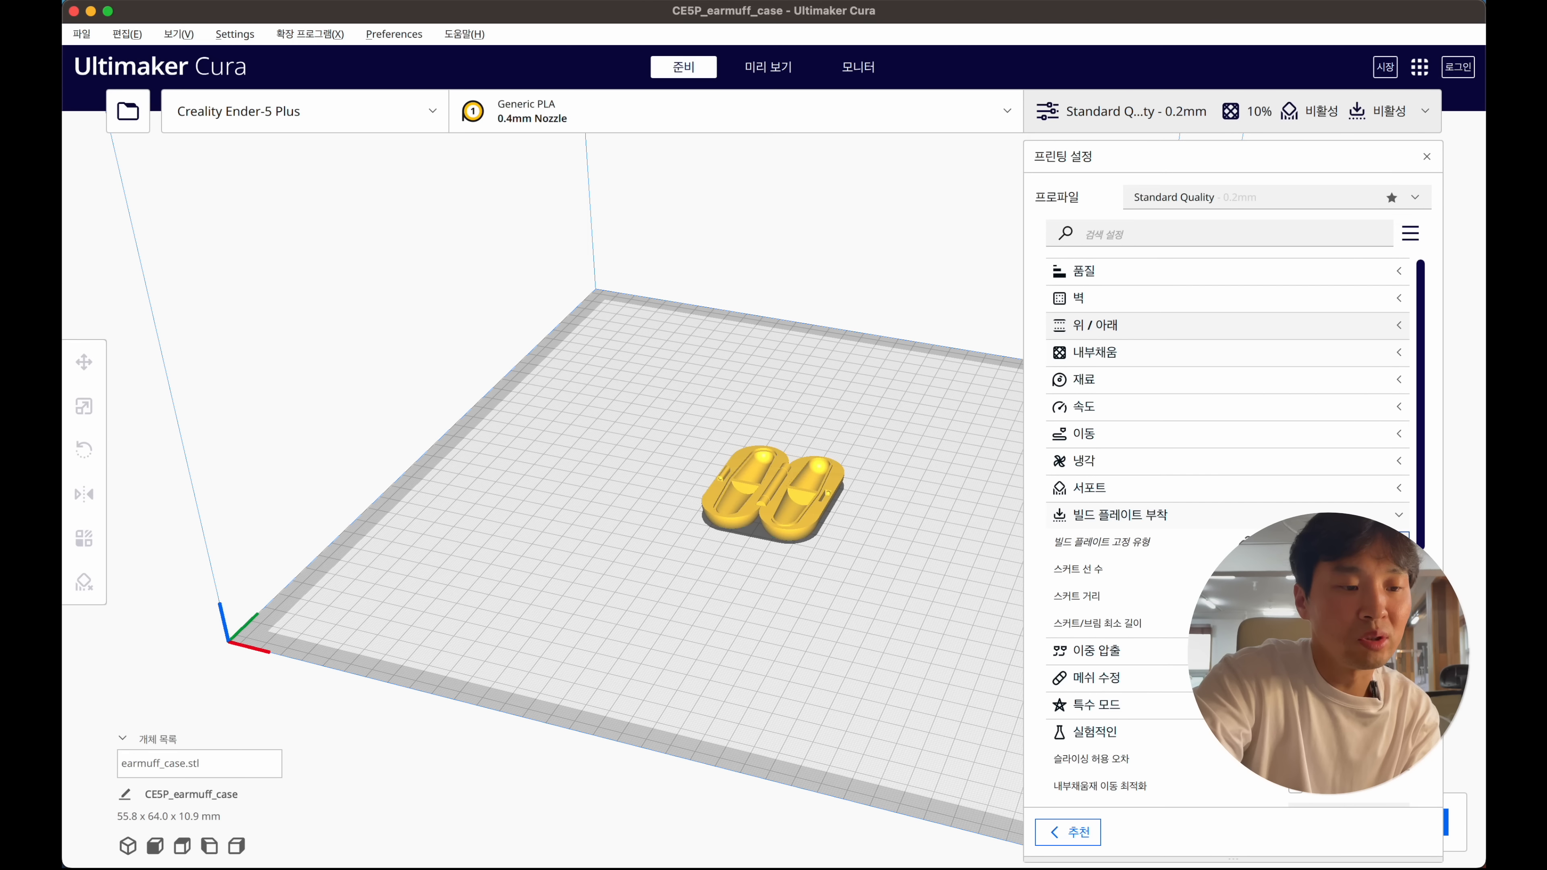
{"action": "left_click_drag", "start_coordinate": [1423, 474], "coordinate": [1395, 503]}
{"action": "scroll", "coordinate": [1392, 488], "scroll_direction": "up", "scroll_amount": 2}
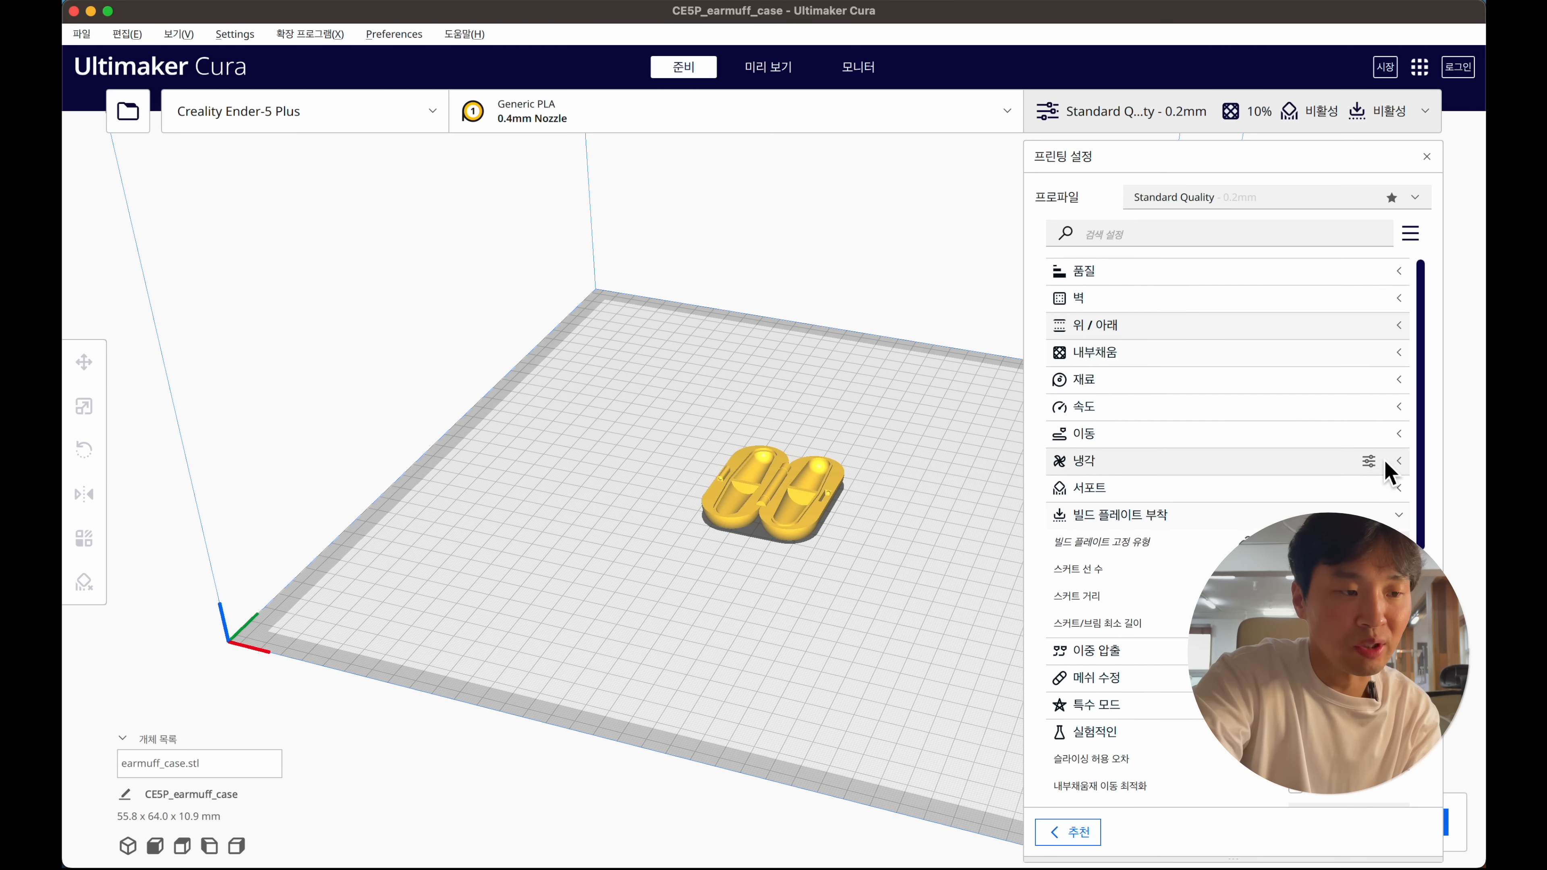
- Try a horizontal expansion of -0.1 mm and a hole horizontal expansion of -0.04 mm in the wall settings, and restore the defaults
{"action": "left_click", "coordinate": [1400, 299]}
{"action": "left_click_drag", "start_coordinate": [1423, 304], "coordinate": [1430, 404]}
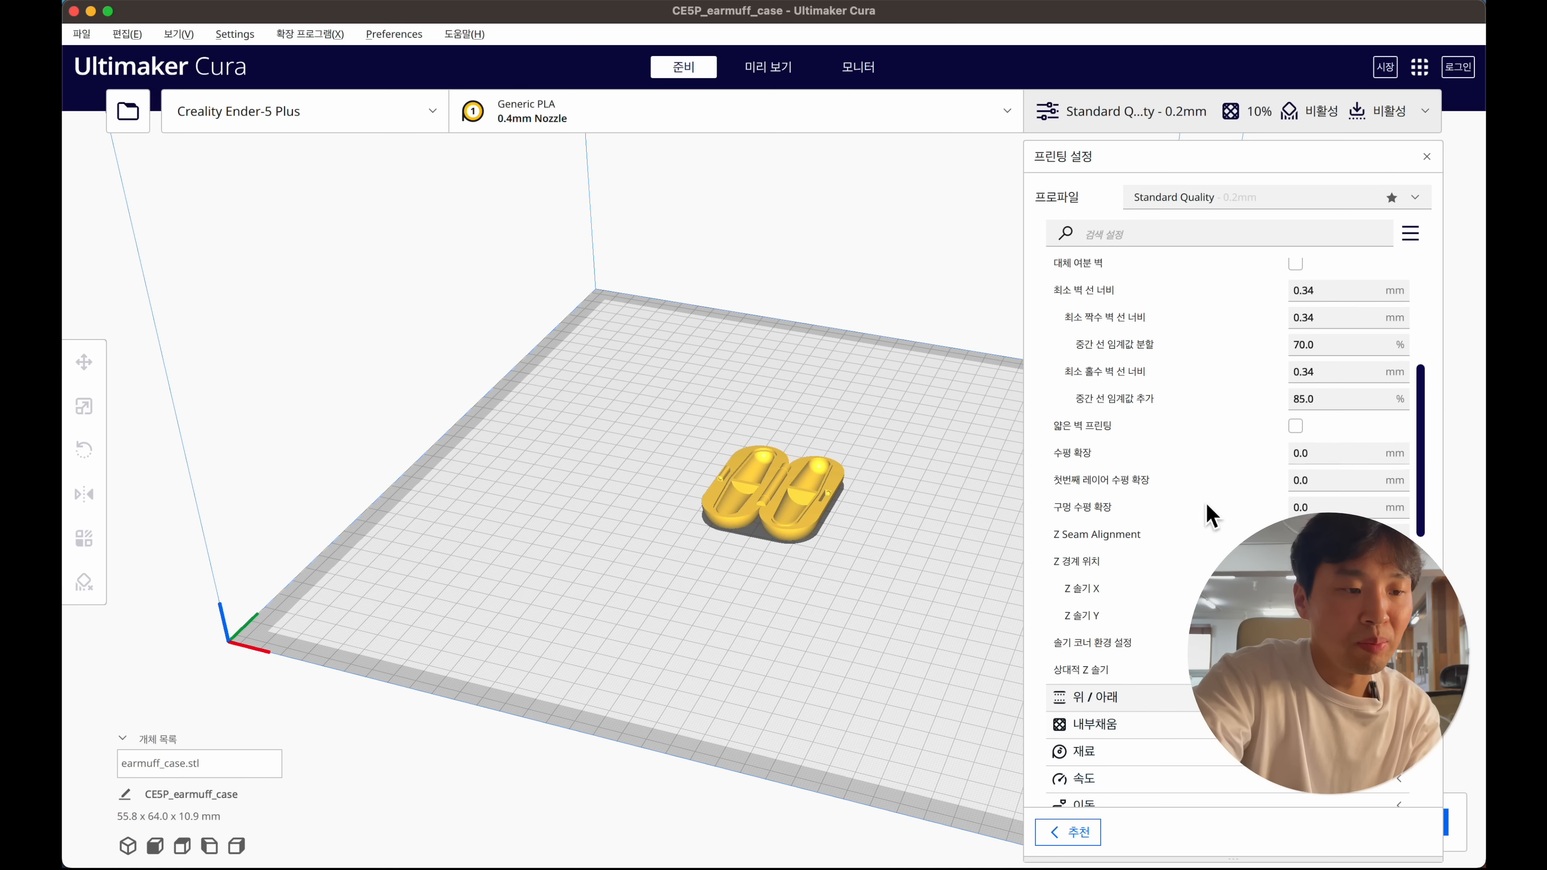
{"action": "mouse_move", "coordinate": [1073, 514]}
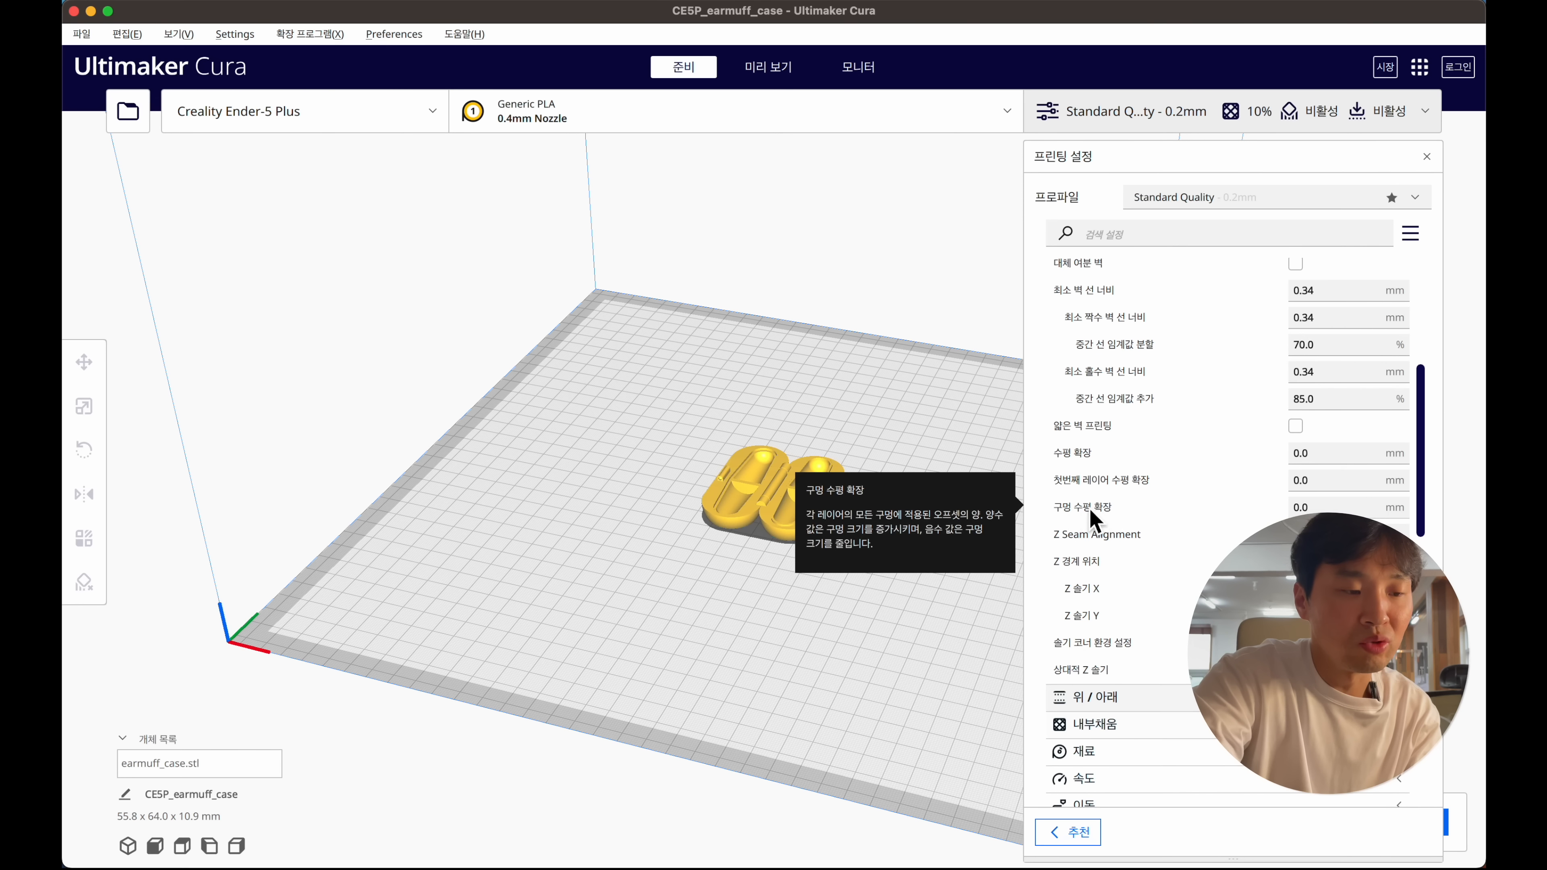
{"action": "left_click", "coordinate": [1329, 455]}
{"action": "left_click_drag", "start_coordinate": [1319, 456], "coordinate": [1250, 455]}
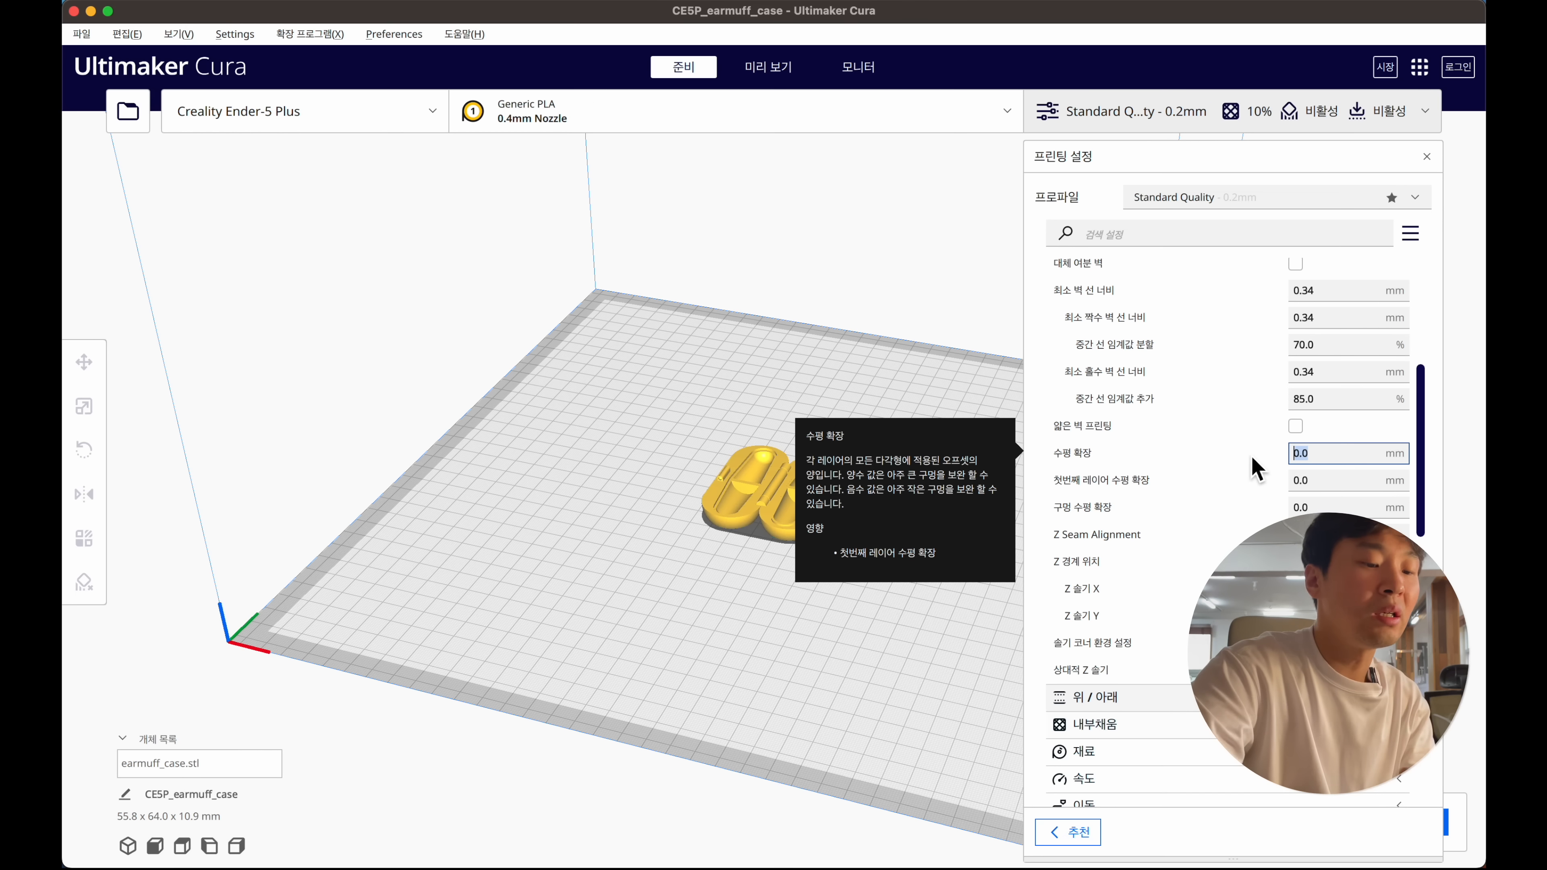
{"action": "key", "text": "Tab"}
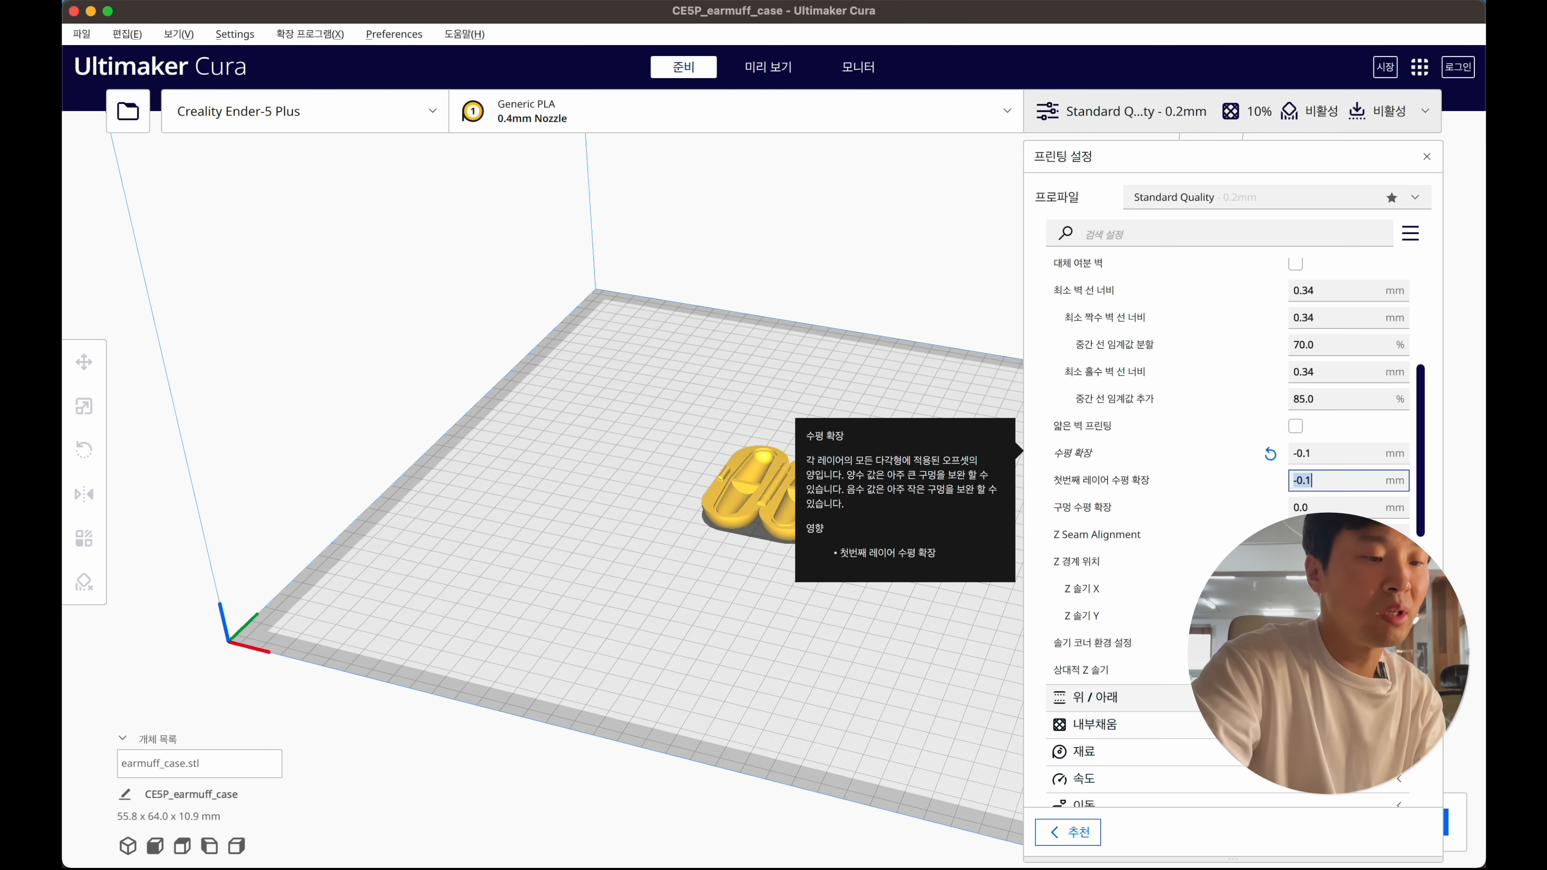
{"action": "type", "text": "-0."}
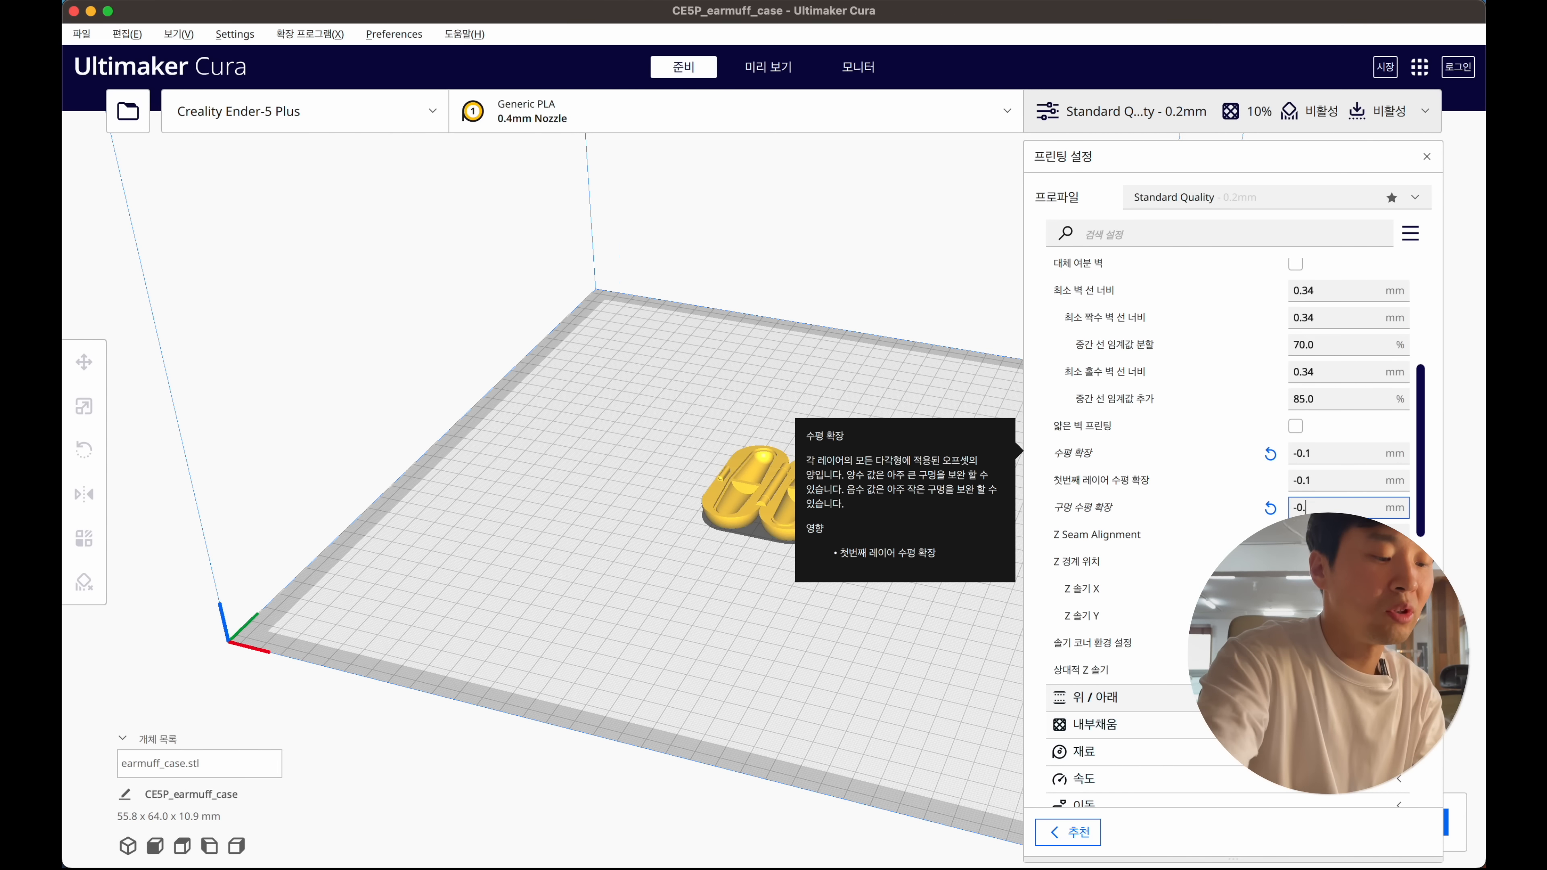
{"action": "type", "text": "04"}
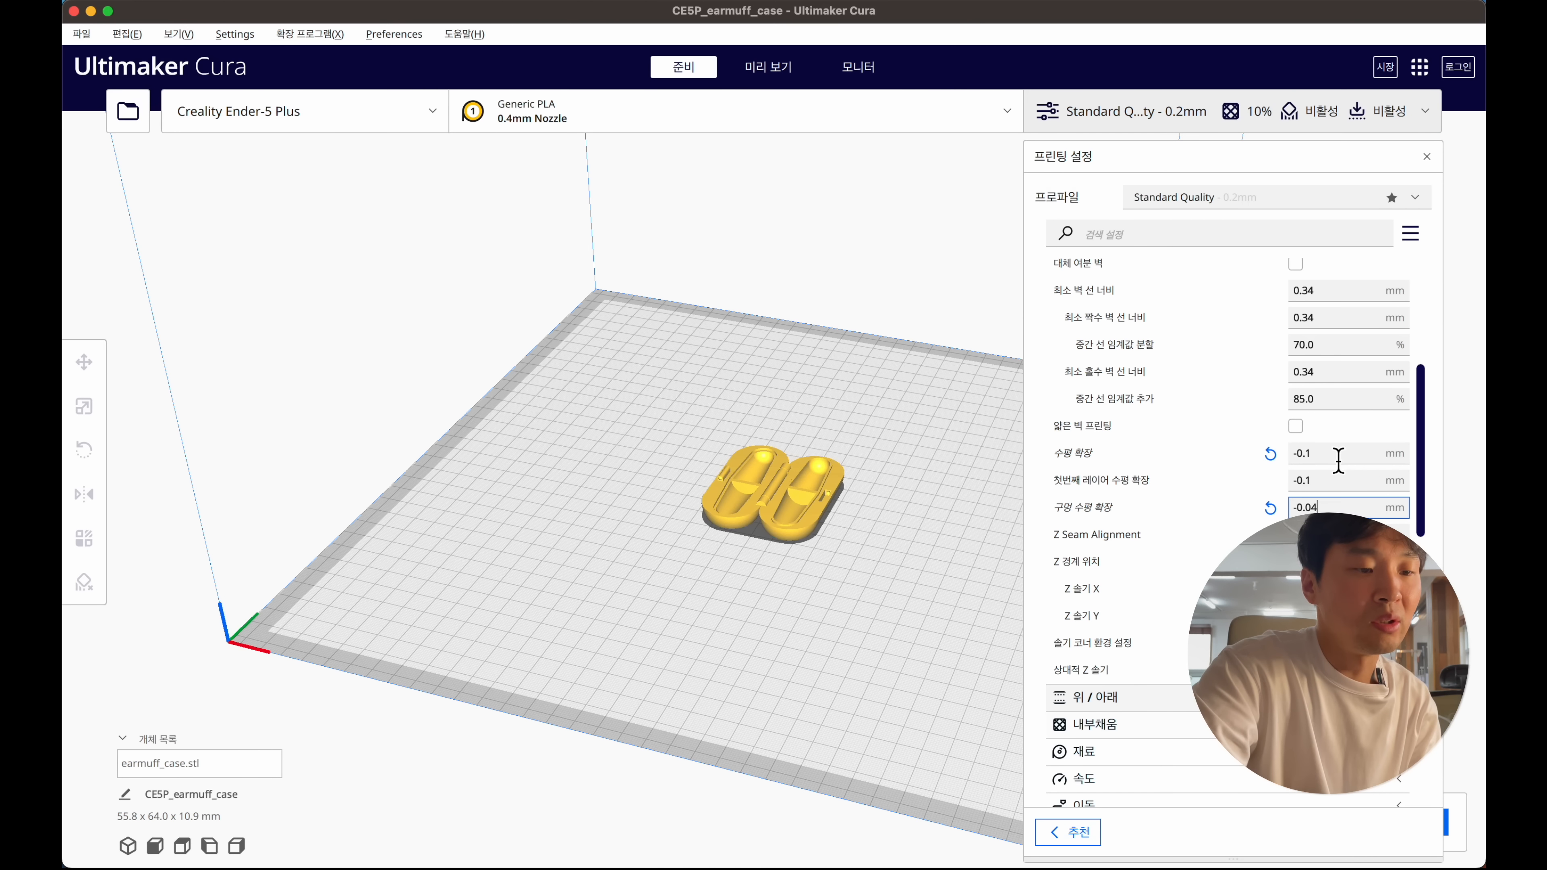
{"action": "left_click", "coordinate": [1269, 453]}
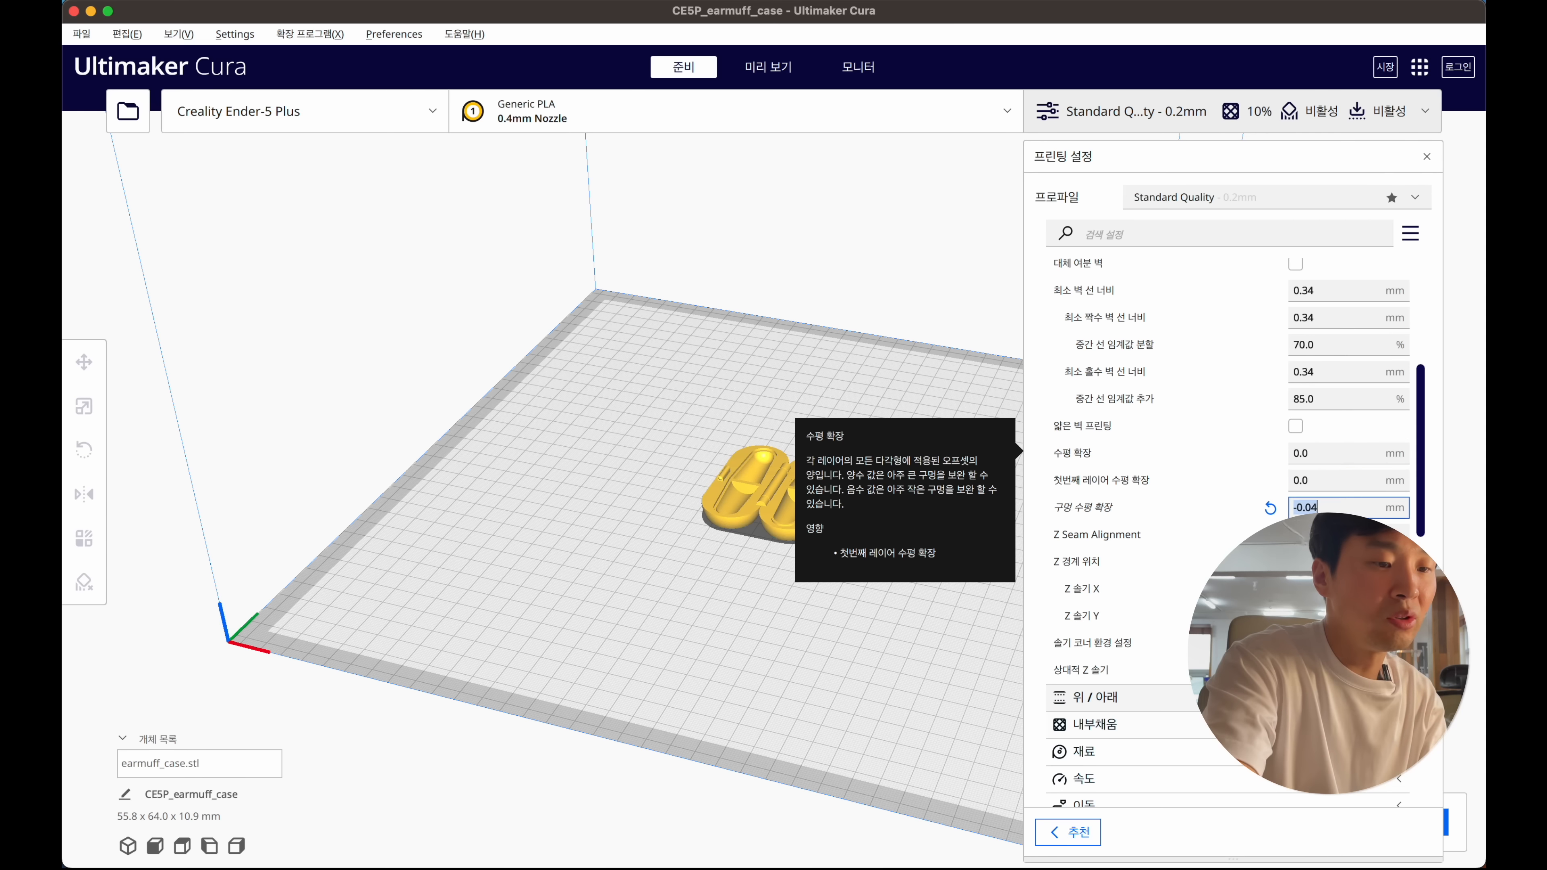
- Slice the case and examine its toolpaths in the layer preview, lowering the displayed top layer to 53
{"action": "left_click", "coordinate": [1070, 127]}
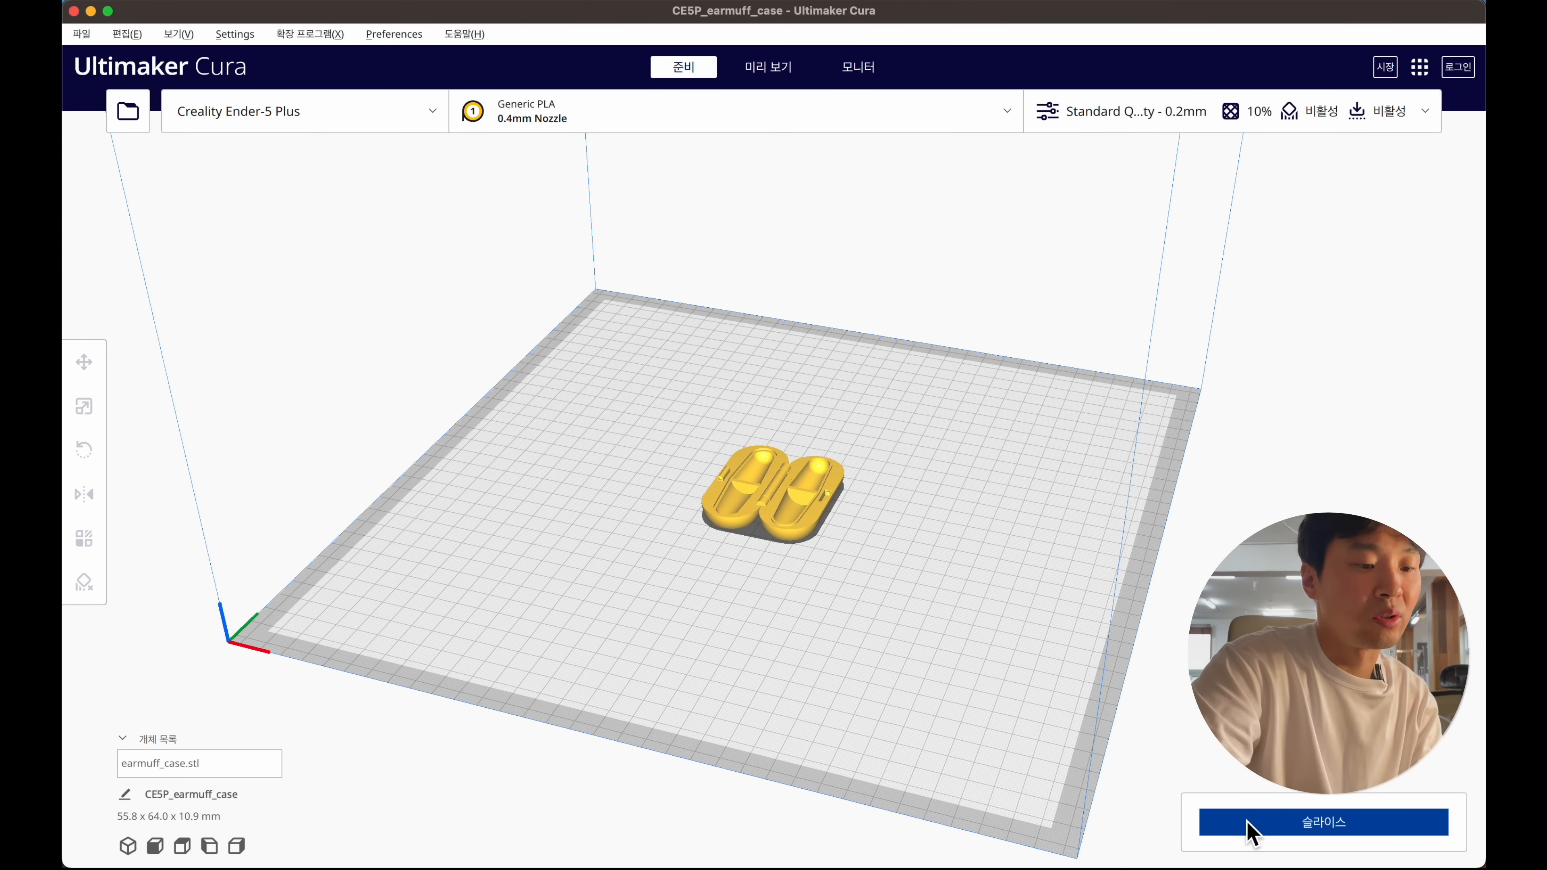
{"action": "scroll", "coordinate": [889, 635], "scroll_direction": "up", "scroll_amount": 10}
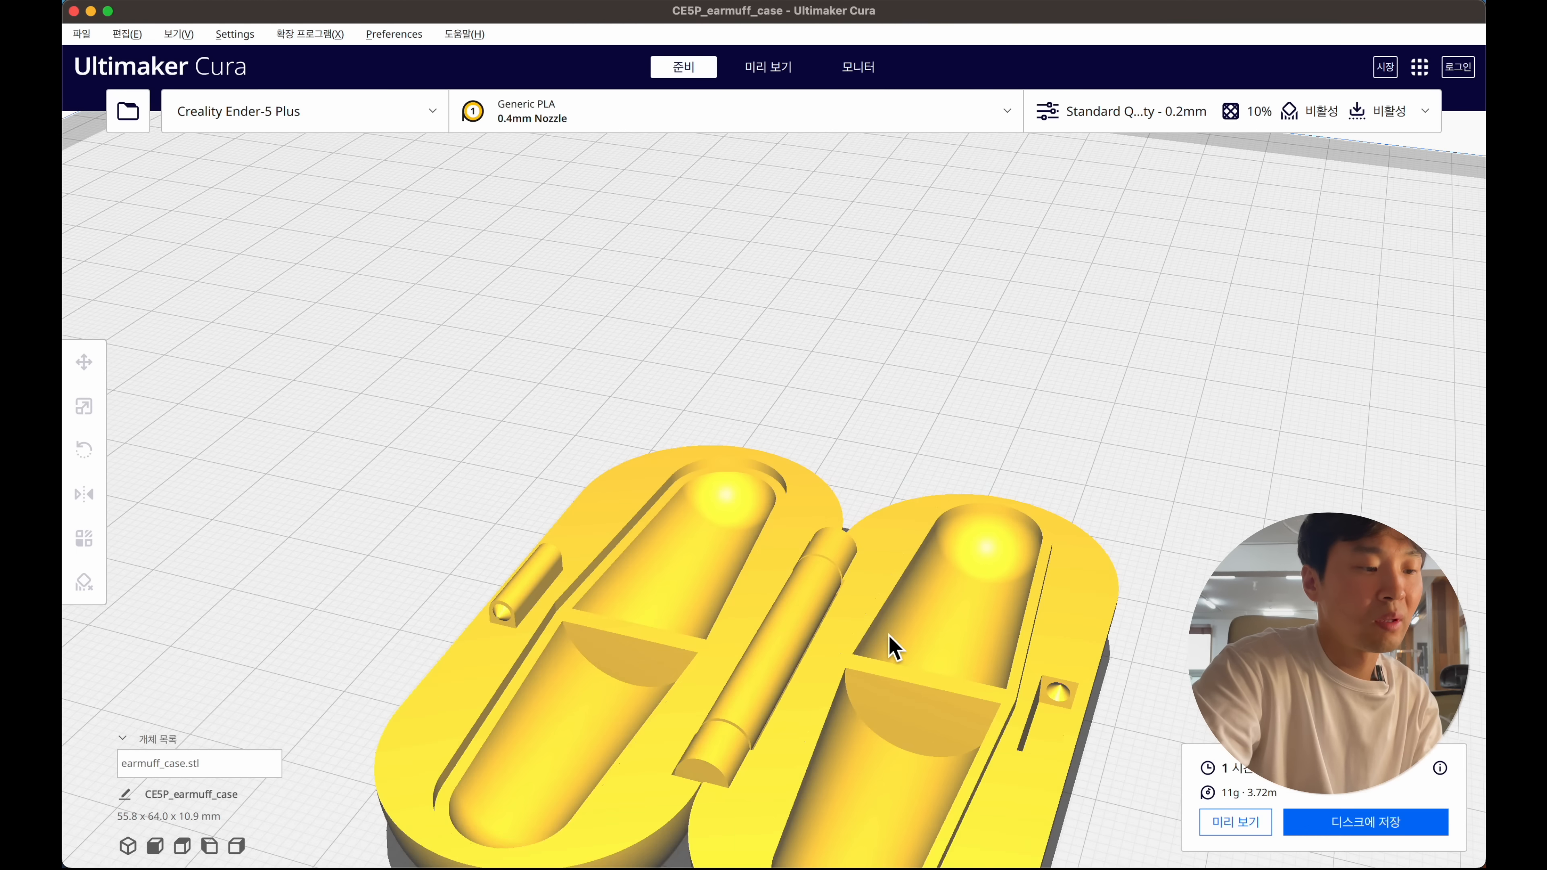
{"action": "scroll", "coordinate": [889, 634], "scroll_direction": "down", "scroll_amount": 3}
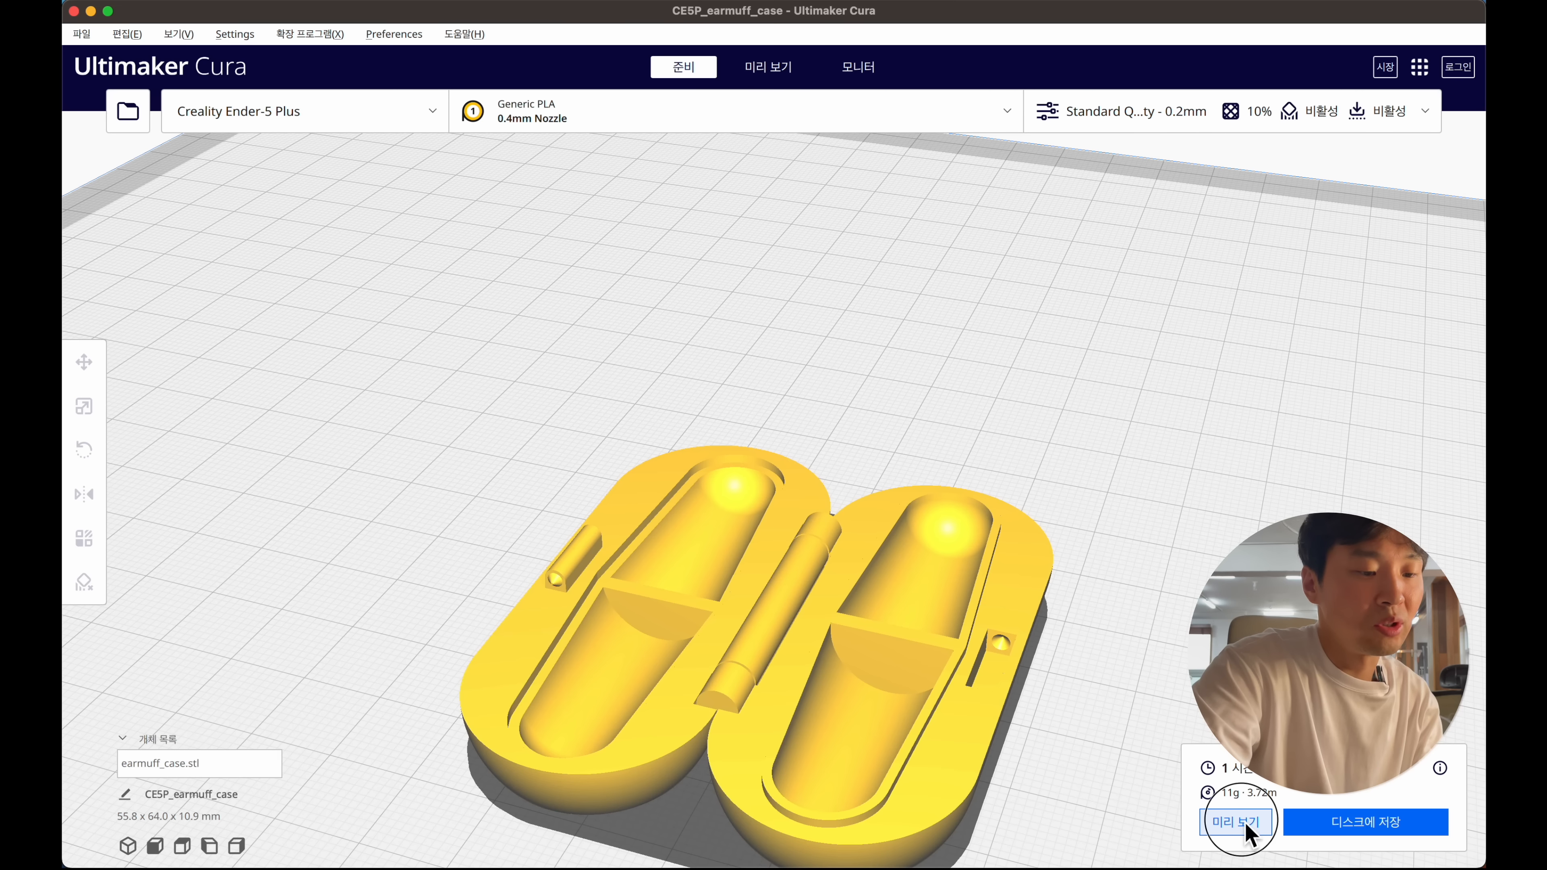
{"action": "left_click", "coordinate": [1236, 821]}
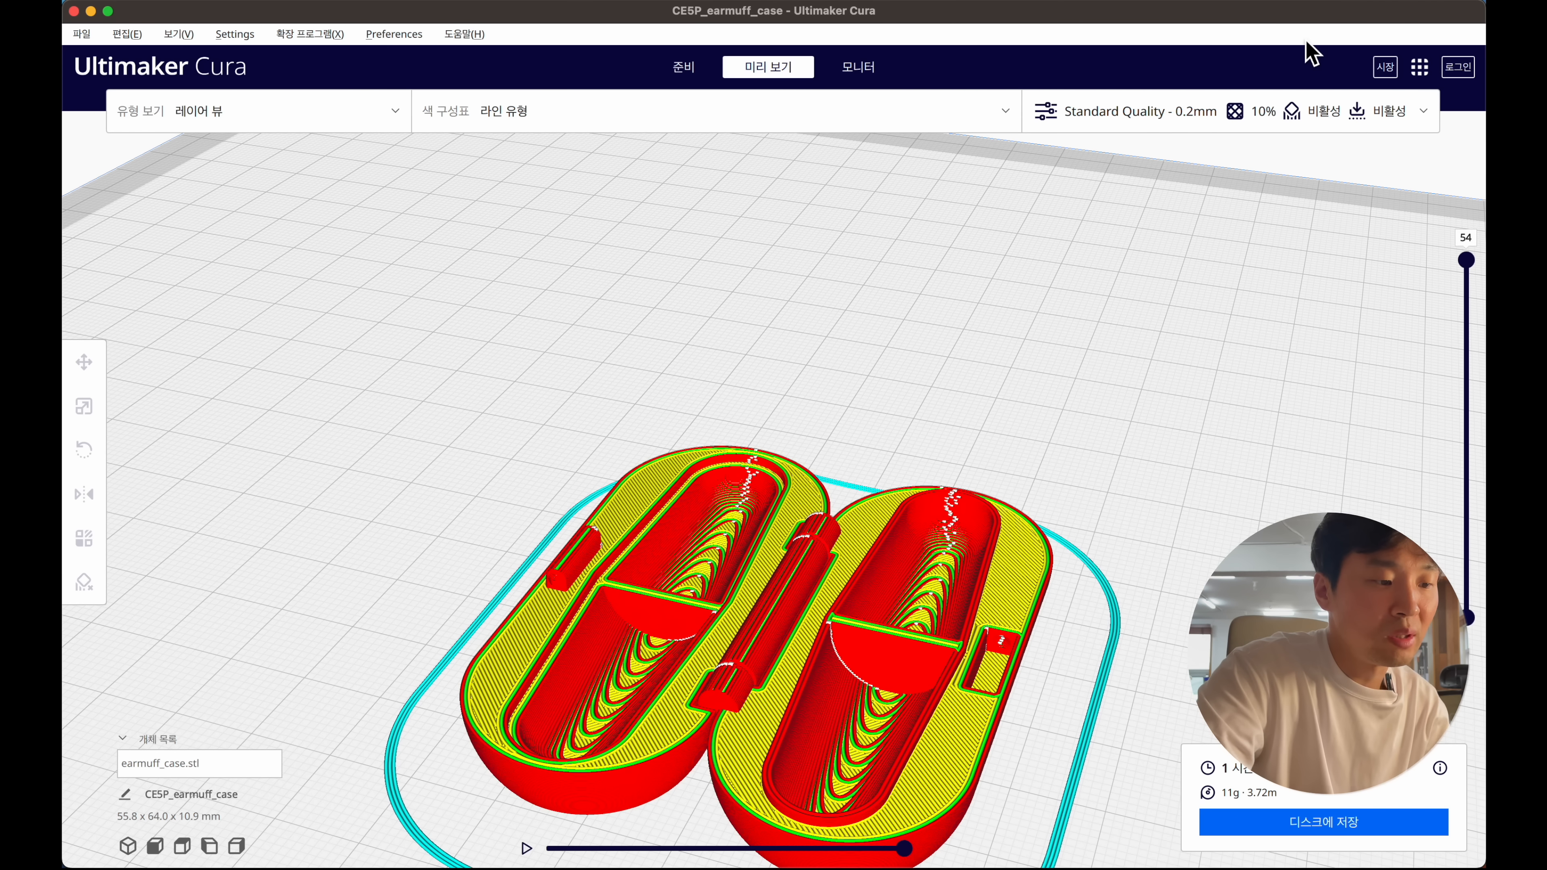
{"action": "right_click_drag", "start_coordinate": [941, 489], "coordinate": [865, 552]}
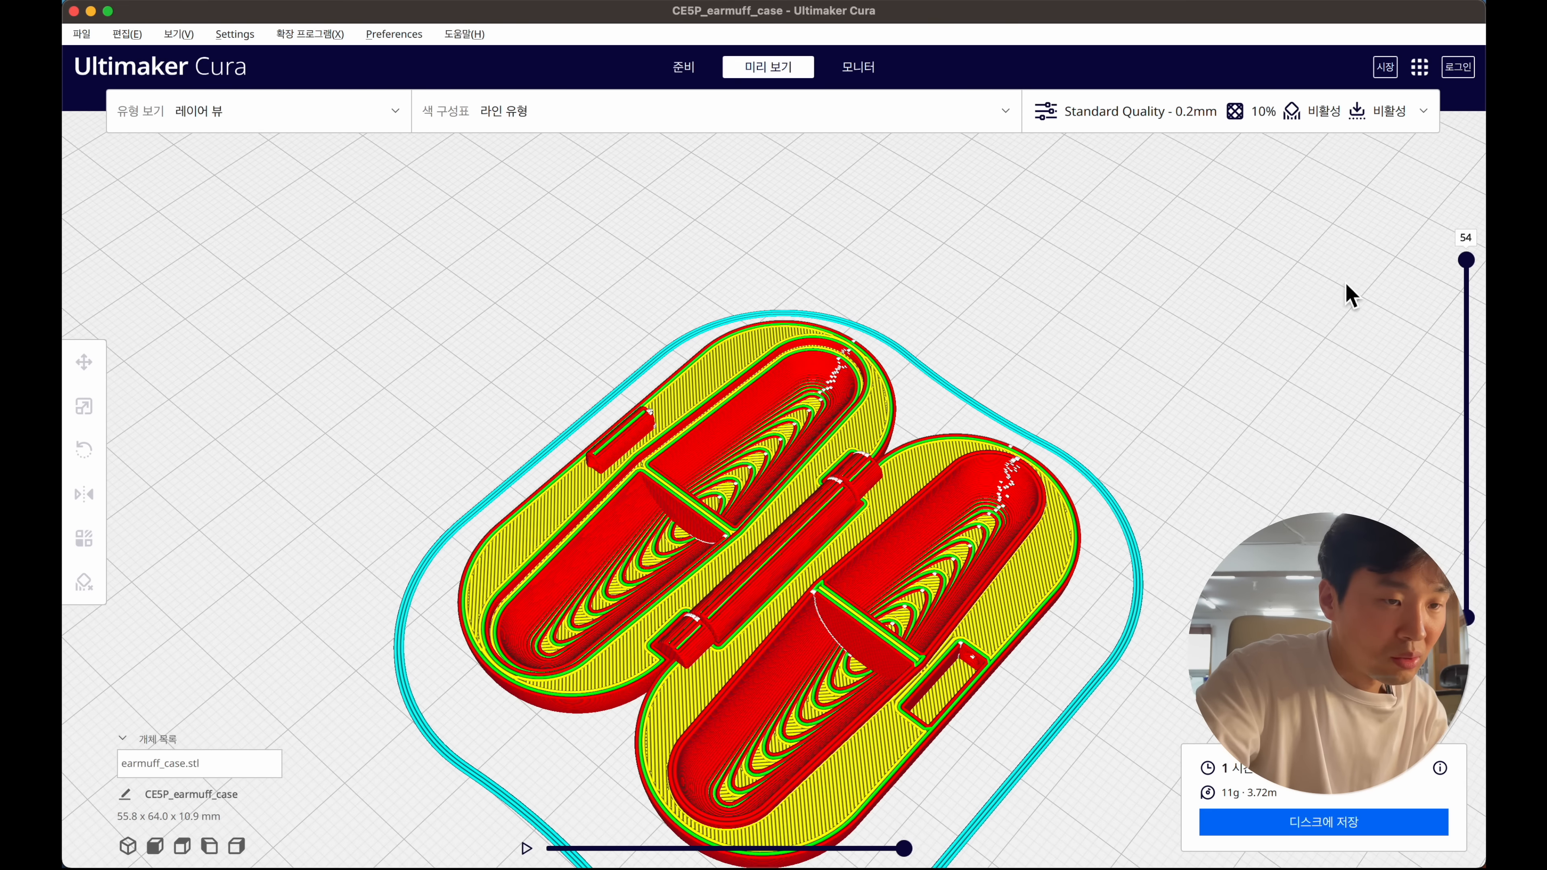
{"action": "left_click_drag", "start_coordinate": [1479, 281], "coordinate": [1398, 283]}
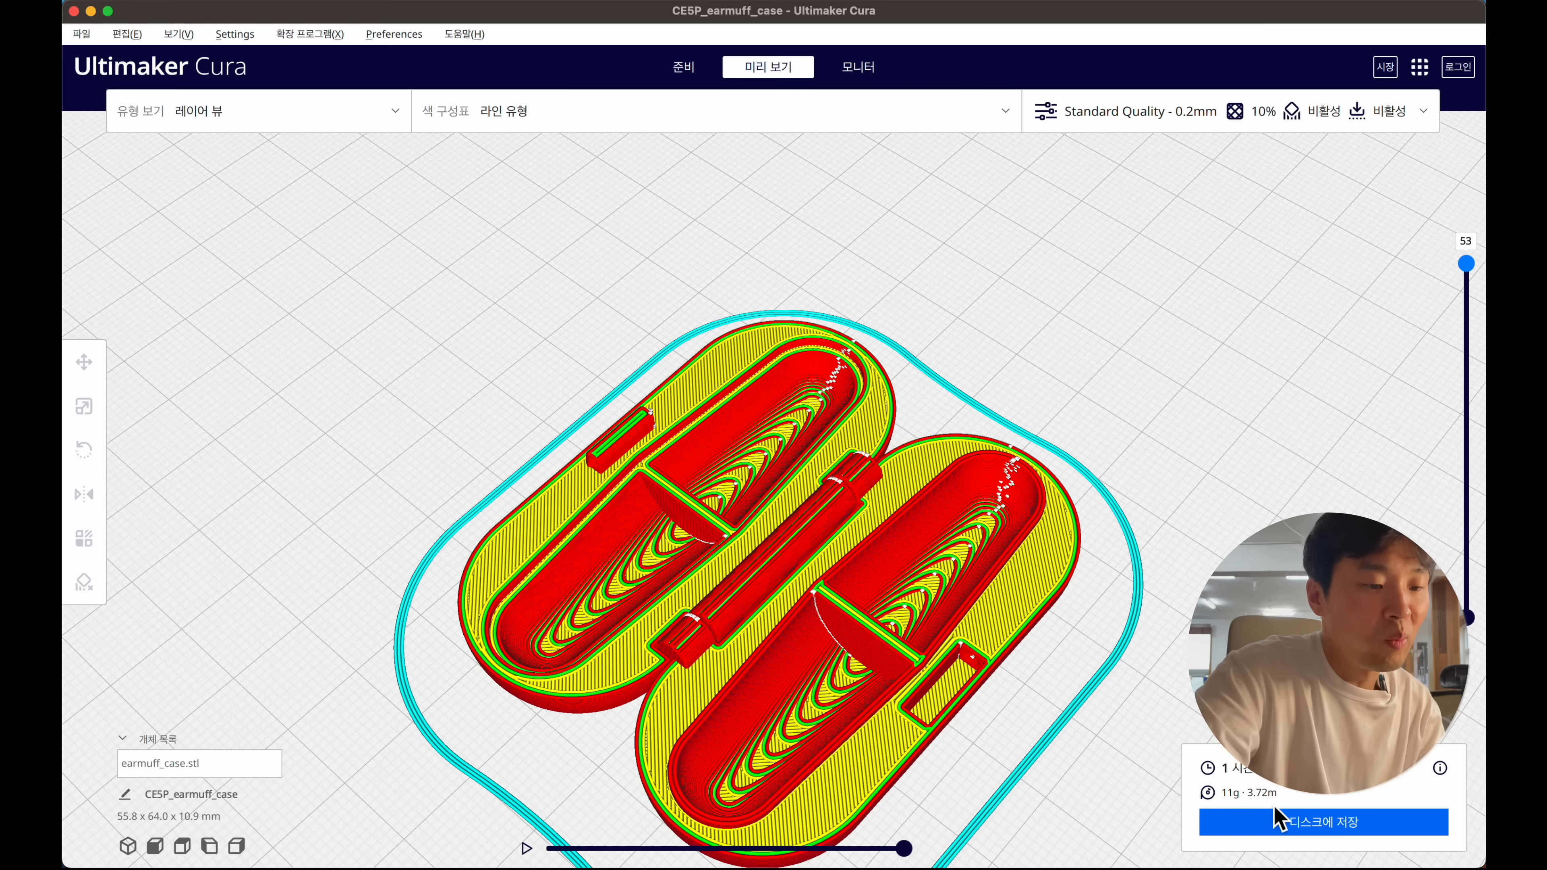
{"action": "left_click", "coordinate": [1323, 821]}
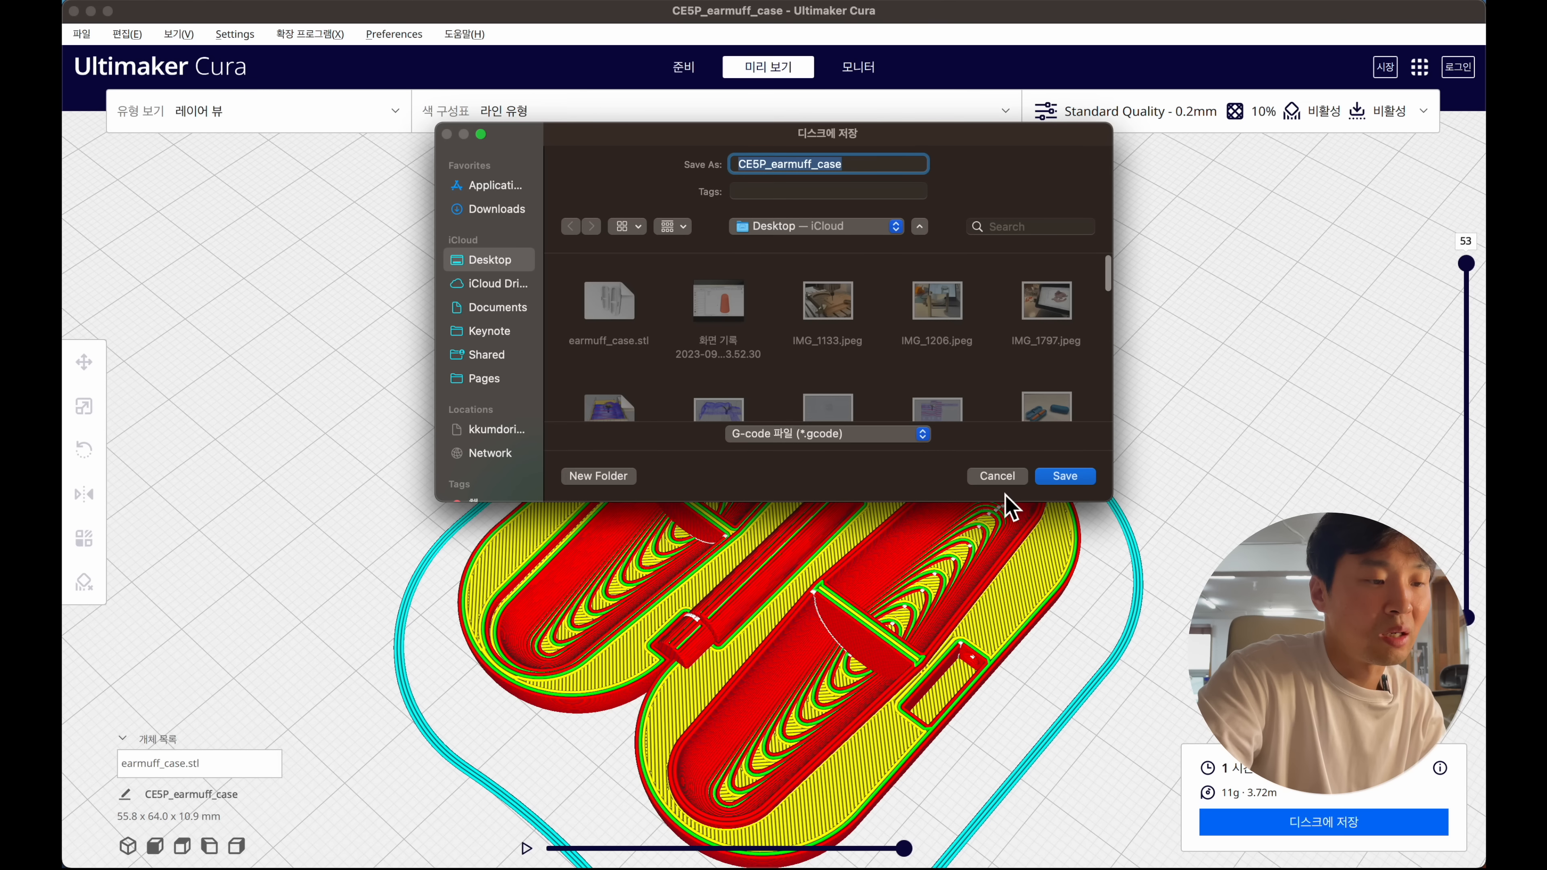
{"action": "left_click", "coordinate": [999, 476]}
- Set the wall settings' horizontal expansion to -0.1 mm and the hole horizontal expansion to -0.04 mm
{"action": "left_click", "coordinate": [1123, 122]}
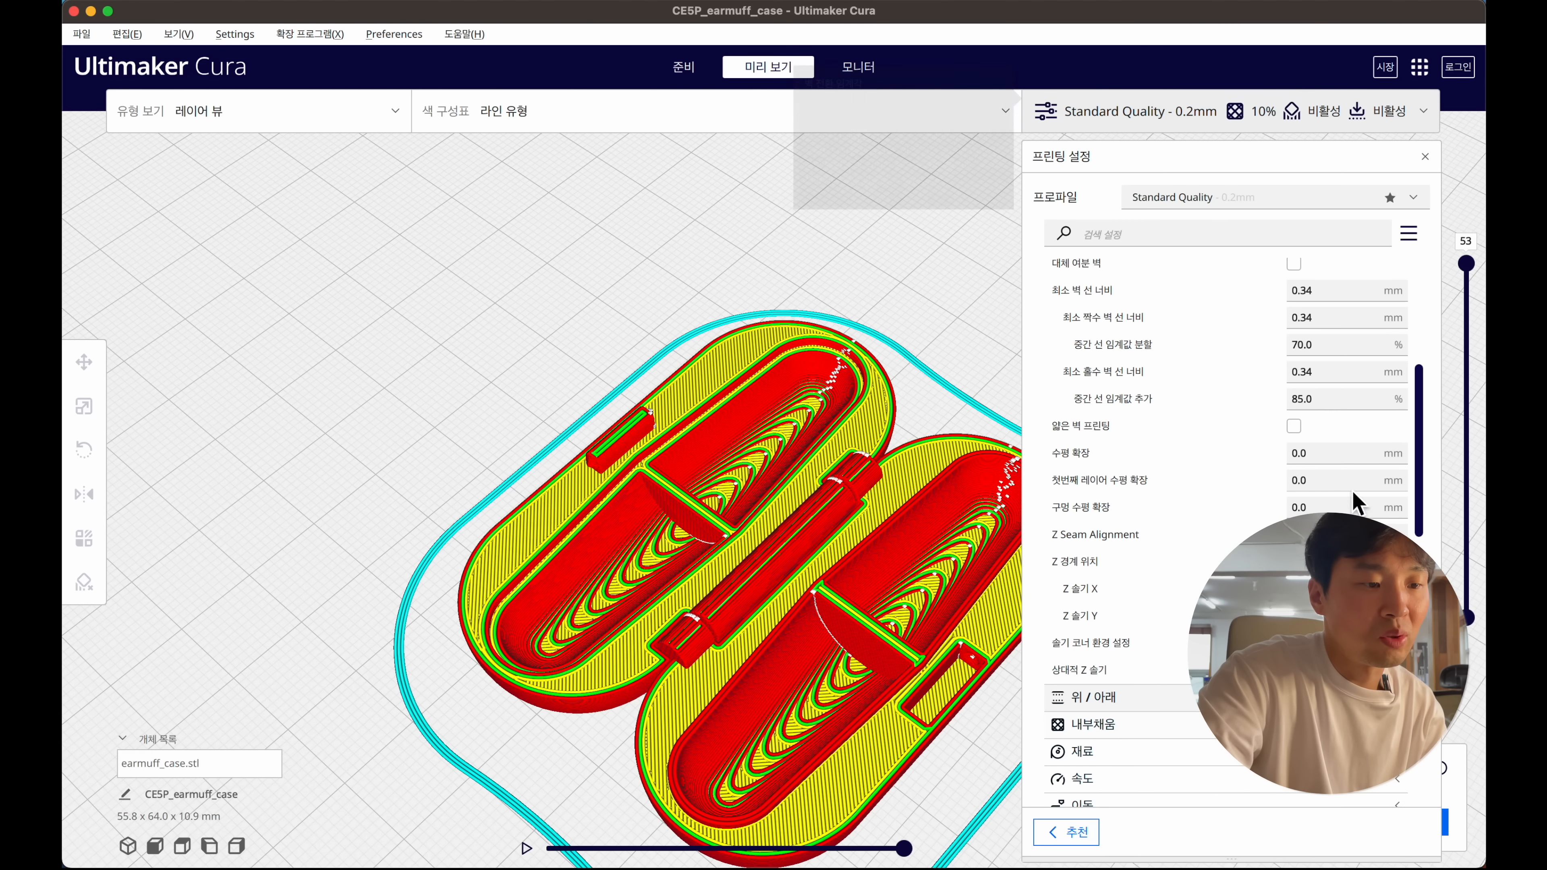
{"action": "left_click", "coordinate": [1340, 448]}
{"action": "left_click_drag", "start_coordinate": [1340, 451], "coordinate": [1187, 452]}
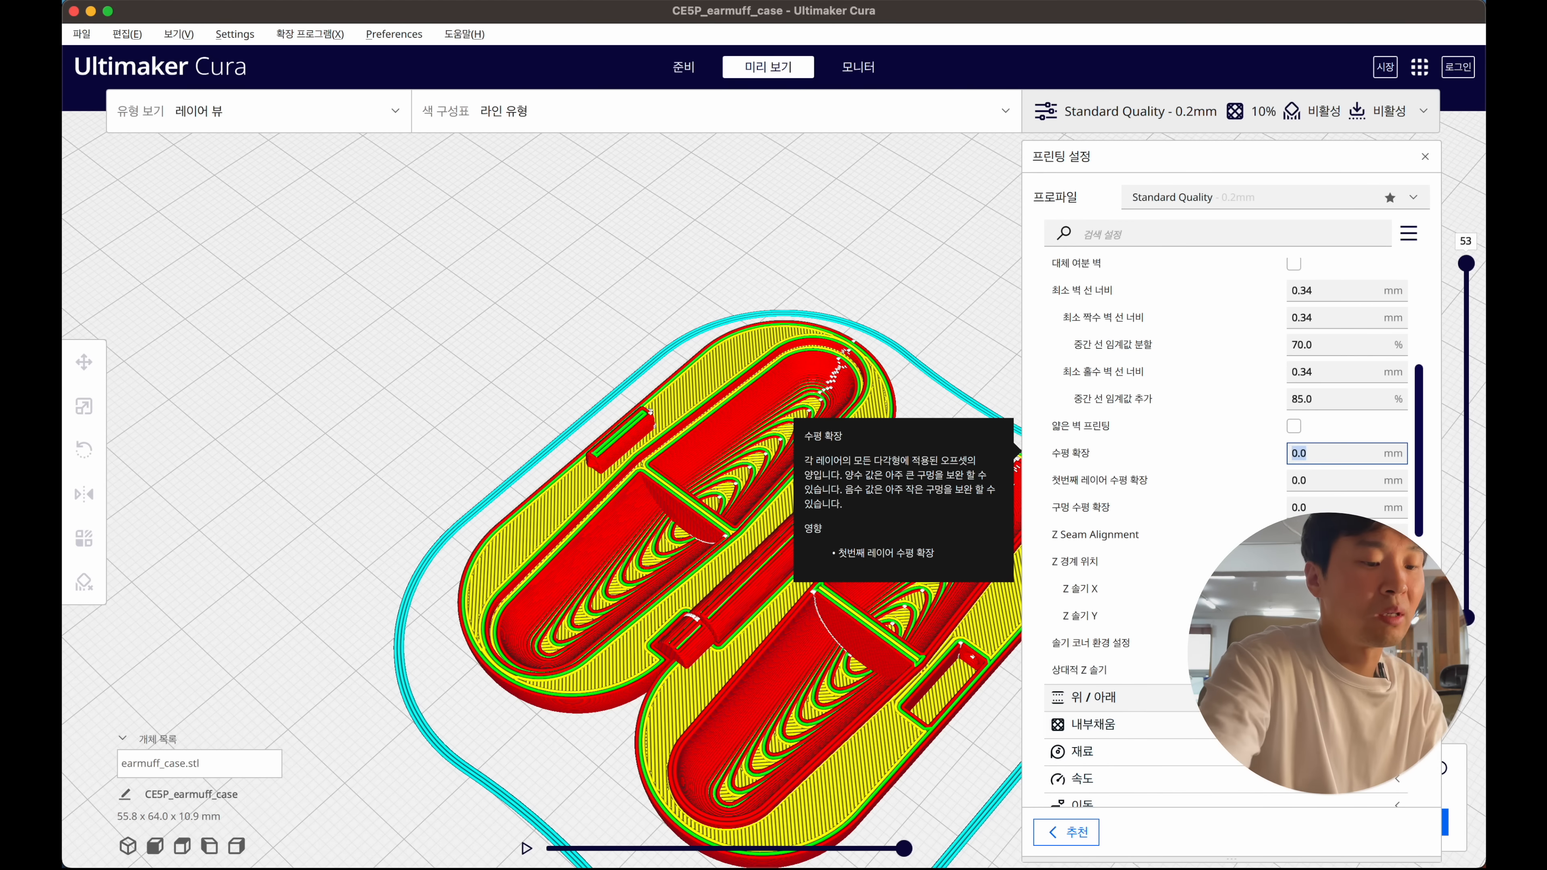
{"action": "type", "text": "-0.1"}
{"action": "key", "text": "Tab"}
{"action": "key", "text": "Tab"}
{"action": "type", "text": "-0."}
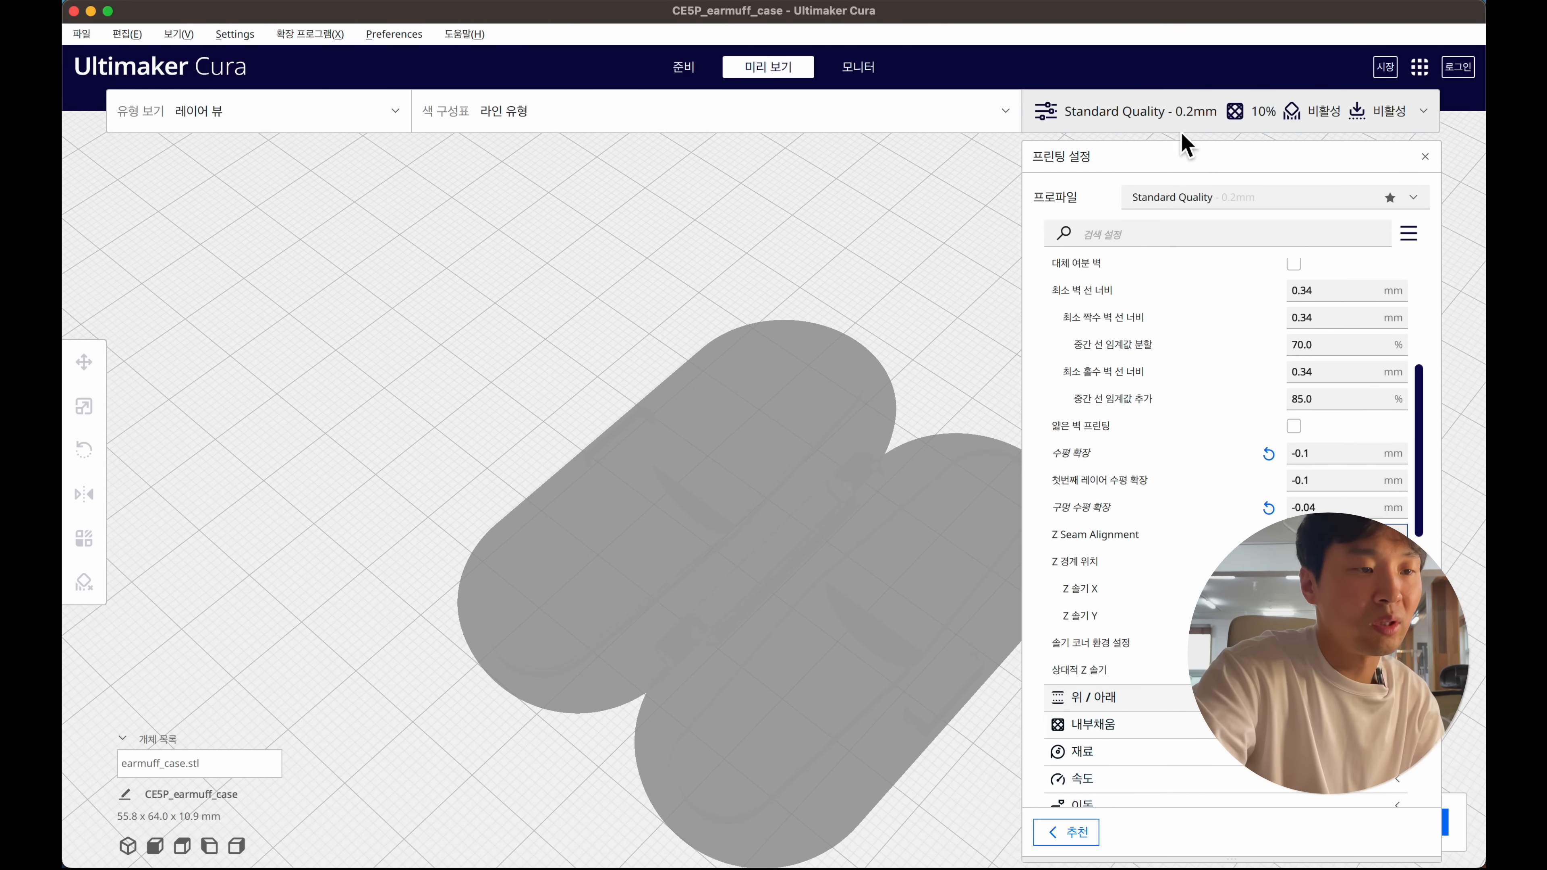
- Close the print settings and slice the case again with the new horizontal expansion values
{"action": "left_click", "coordinate": [1176, 119]}
{"action": "left_click", "coordinate": [1257, 823]}
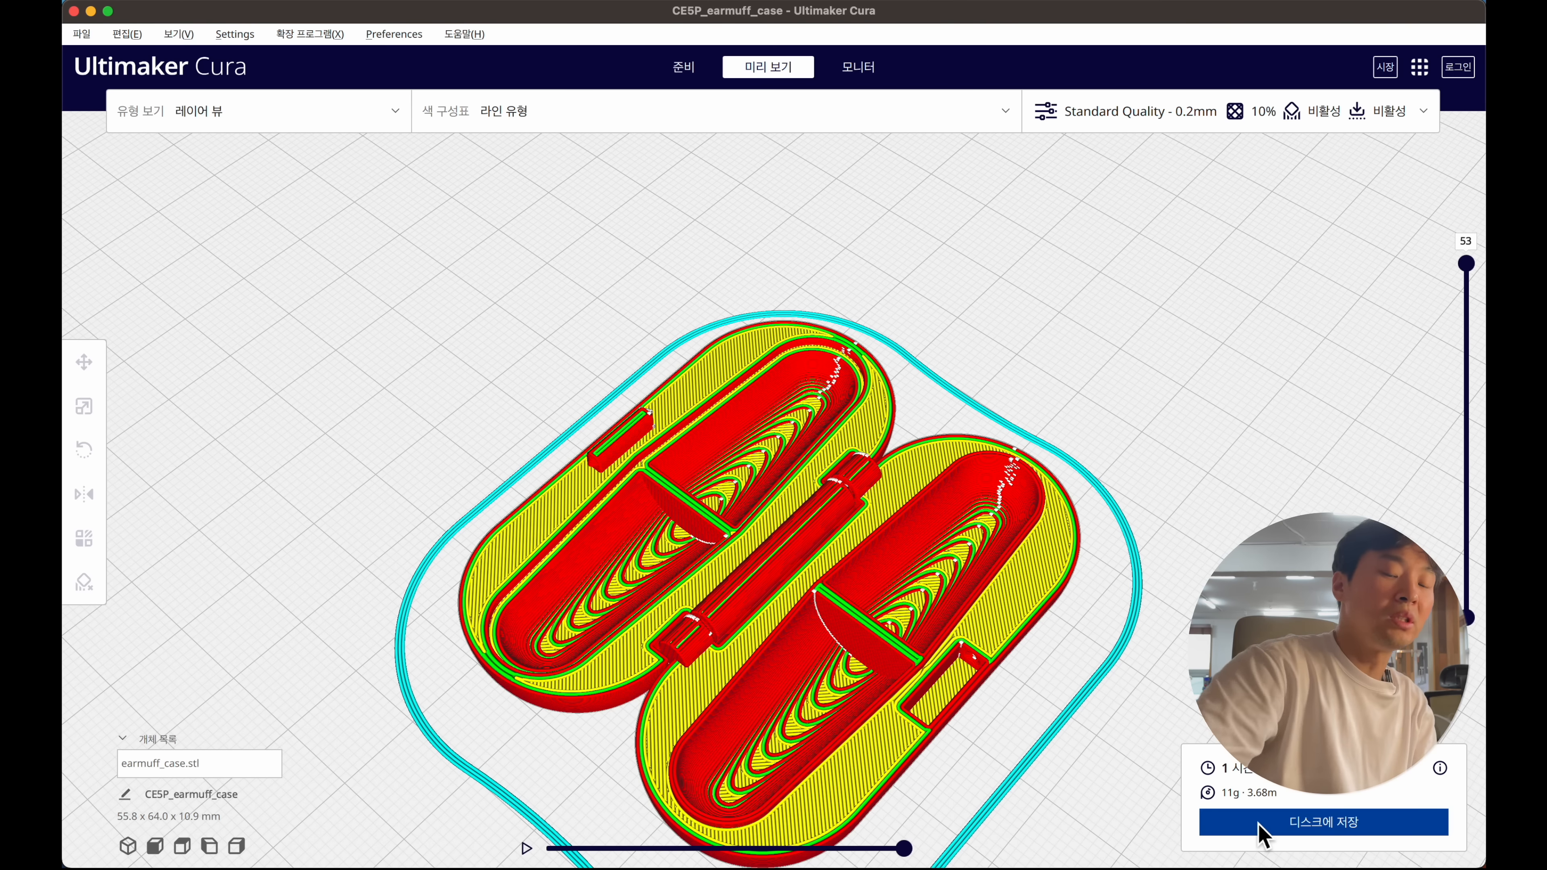
{"action": "right_click_drag", "start_coordinate": [930, 768], "coordinate": [929, 728]}
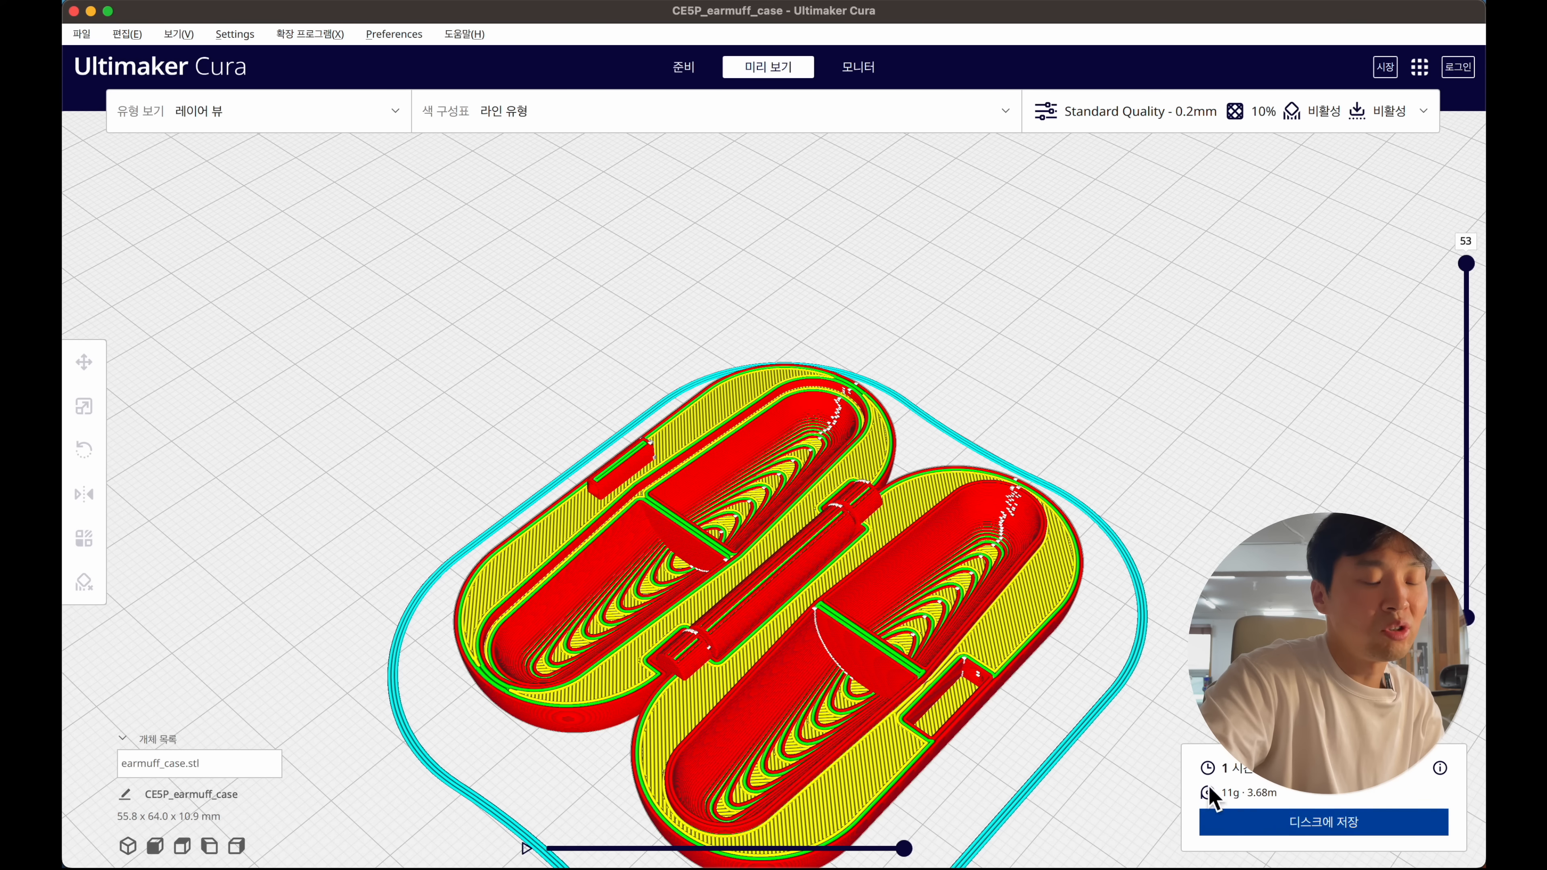
- Save the sliced case to the Desktop as a G-code file named earmuff_case, without the CE5P_ prefix
{"action": "left_click", "coordinate": [1275, 830]}
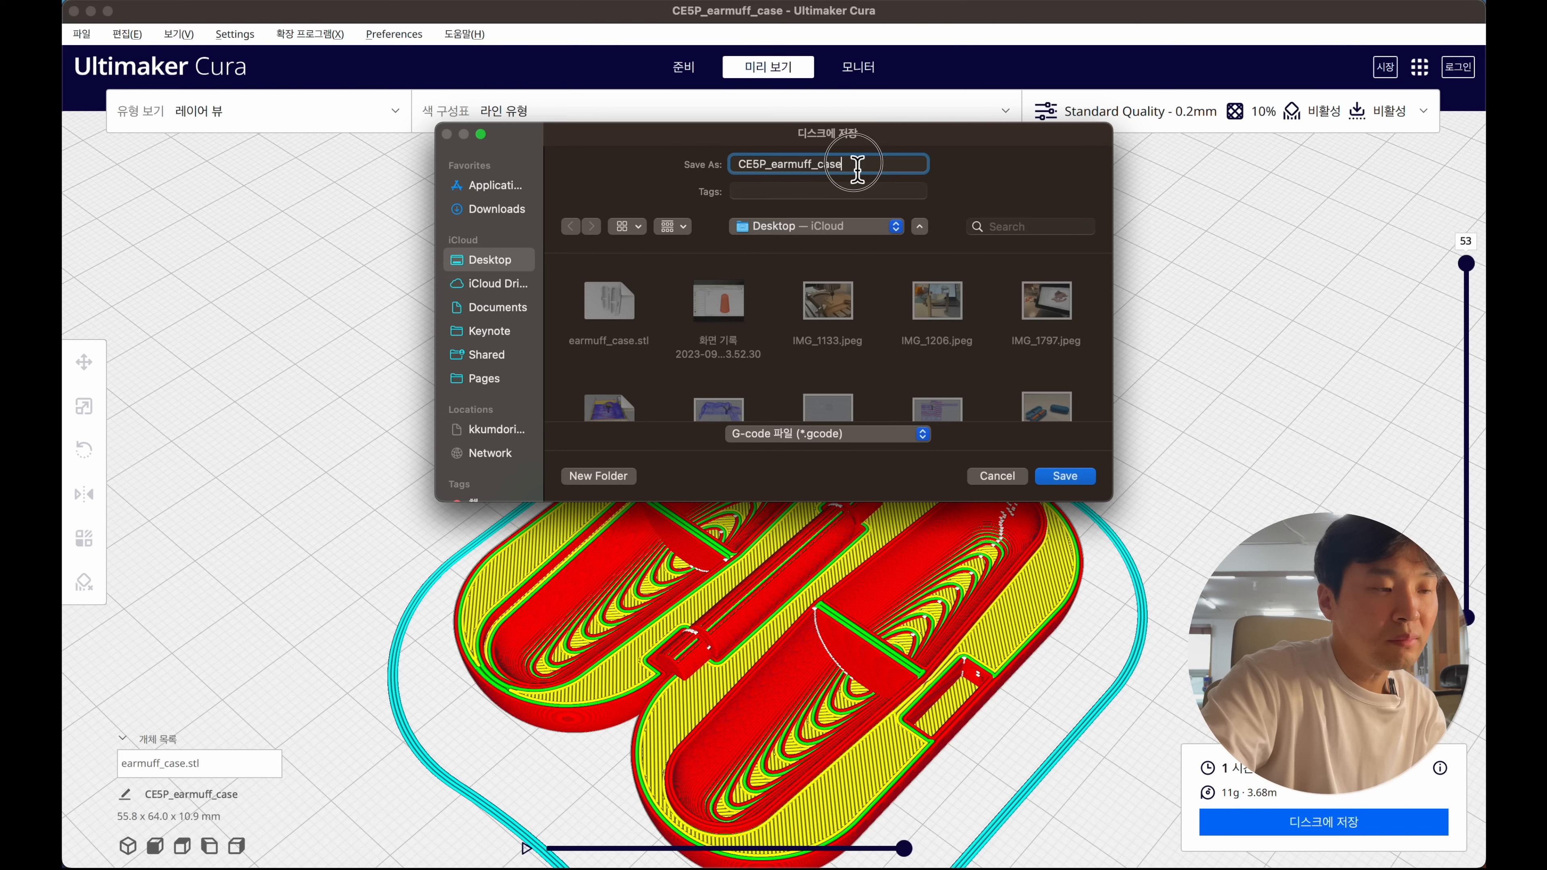
{"action": "left_click_drag", "start_coordinate": [857, 165], "coordinate": [597, 192]}
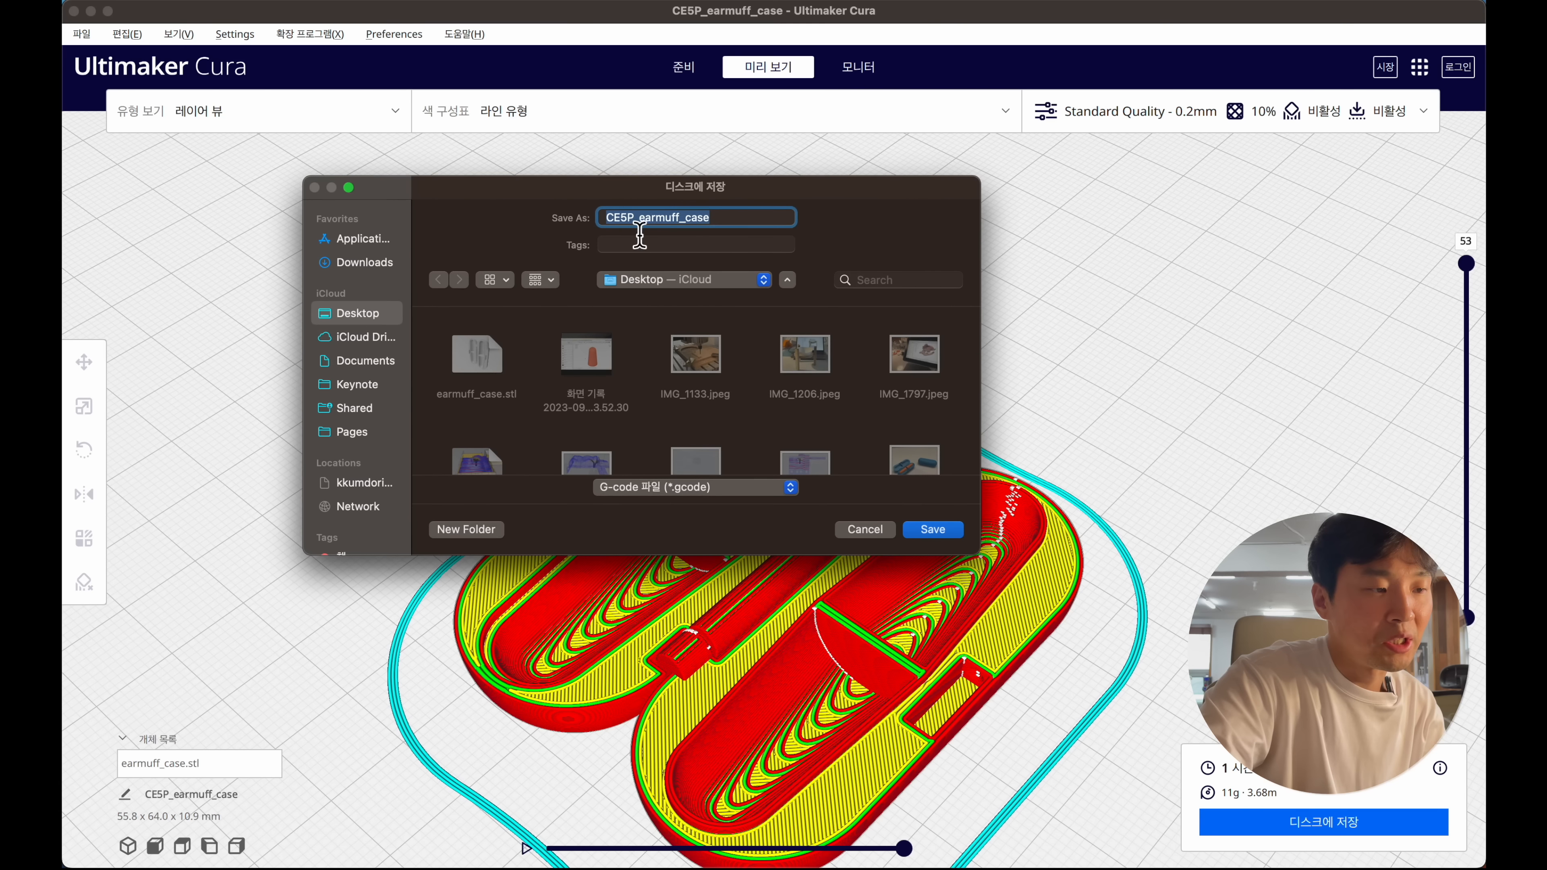
{"action": "left_click_drag", "start_coordinate": [719, 220], "coordinate": [579, 220]}
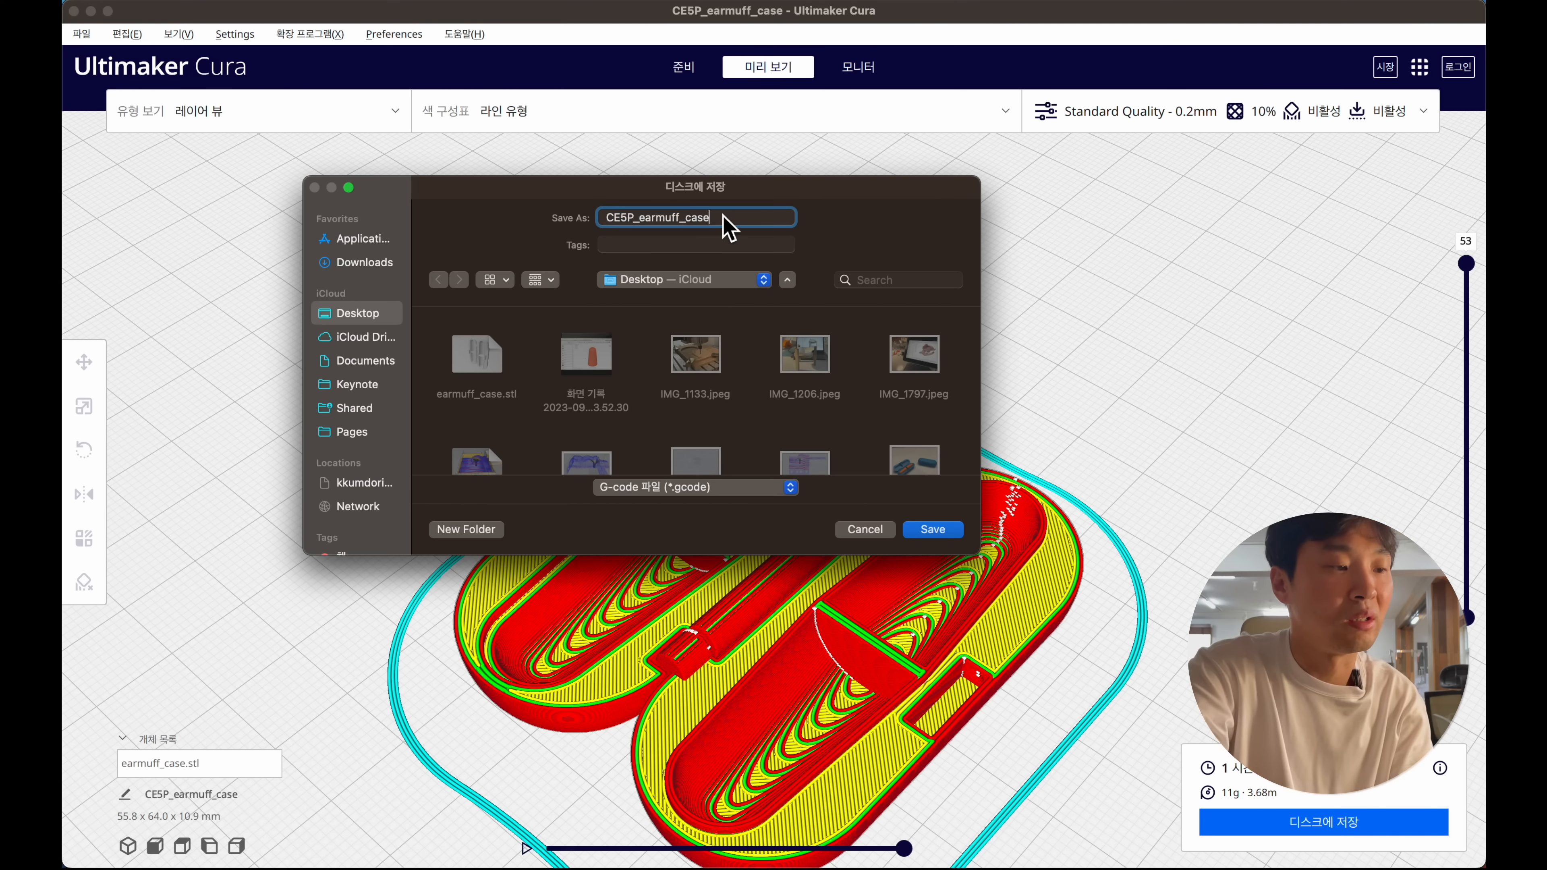
{"action": "left_click_drag", "start_coordinate": [728, 232], "coordinate": [551, 226]}
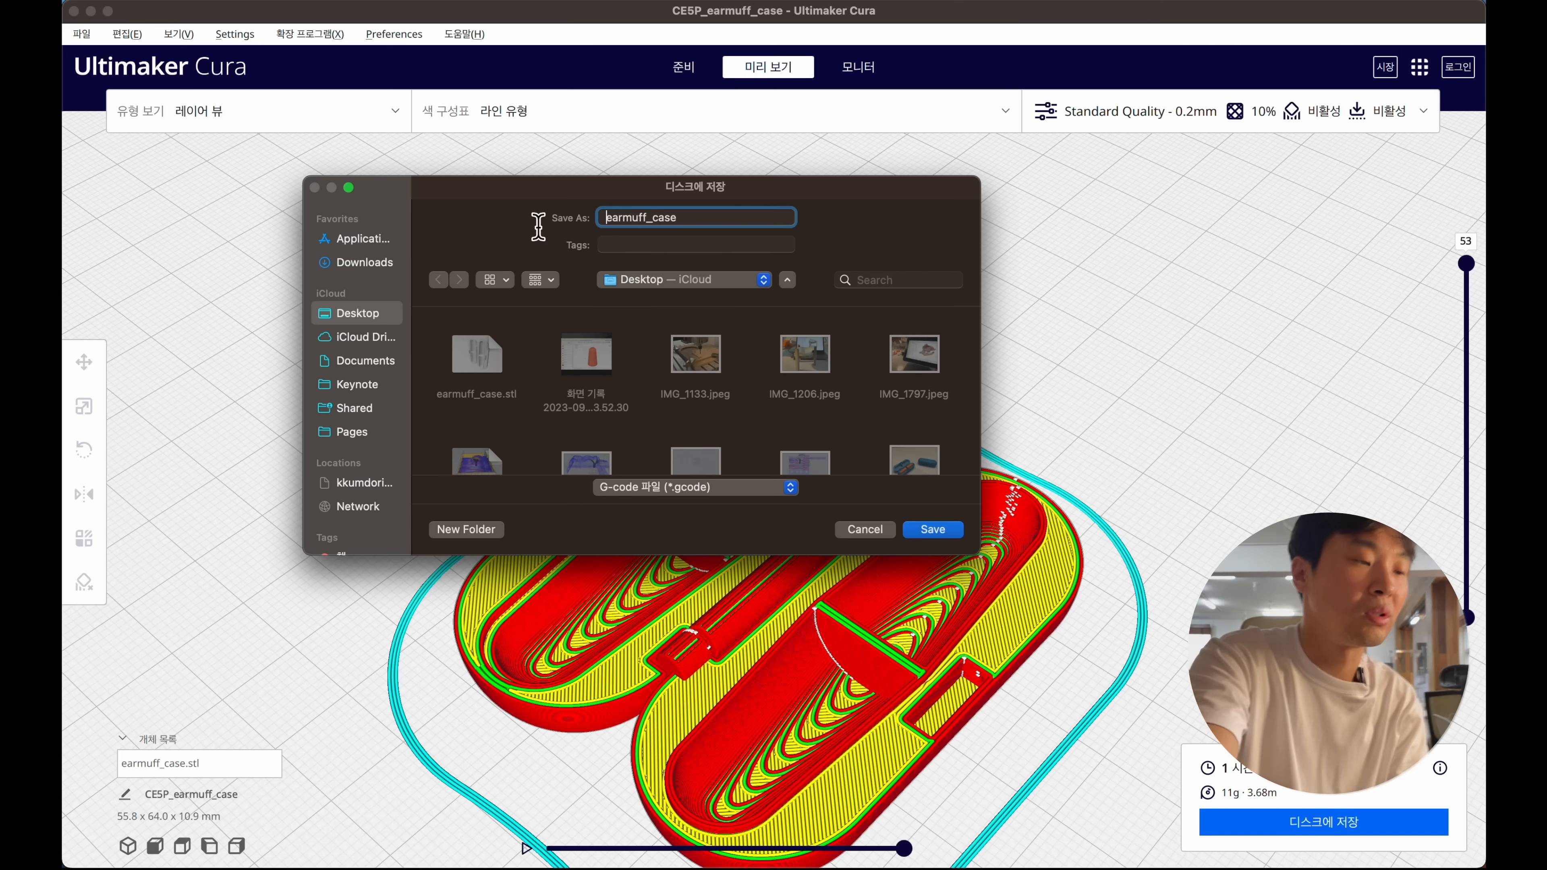
{"action": "left_click", "coordinate": [933, 529]}
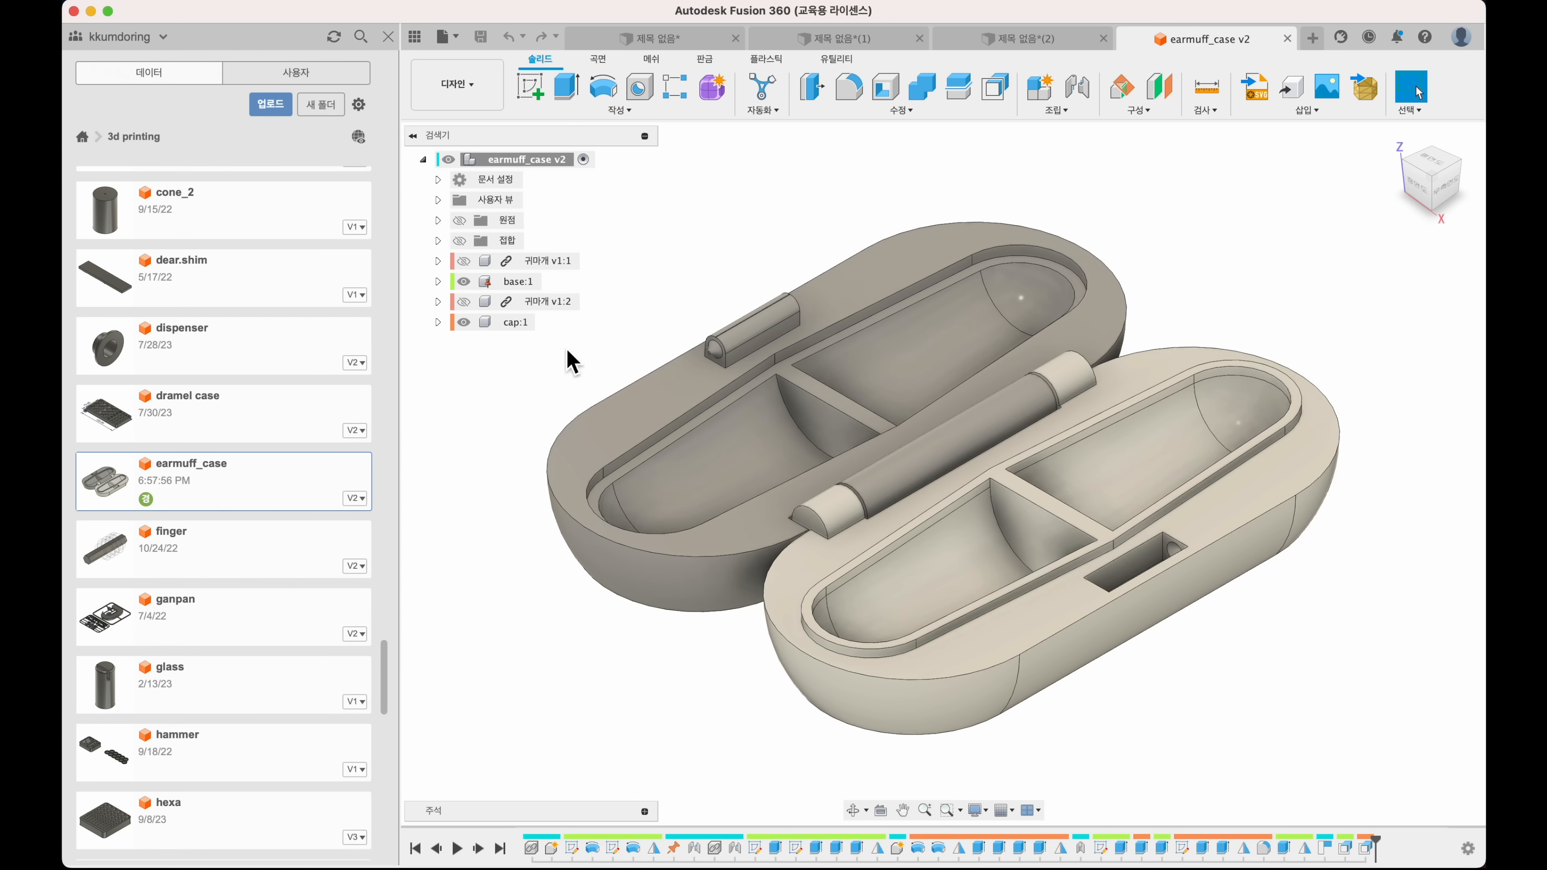
- In Fusion 360, activate the base component of earmuff_case and start a sketch on the XZ plane through the middle of the latch slot
{"action": "left_click", "coordinate": [551, 281]}
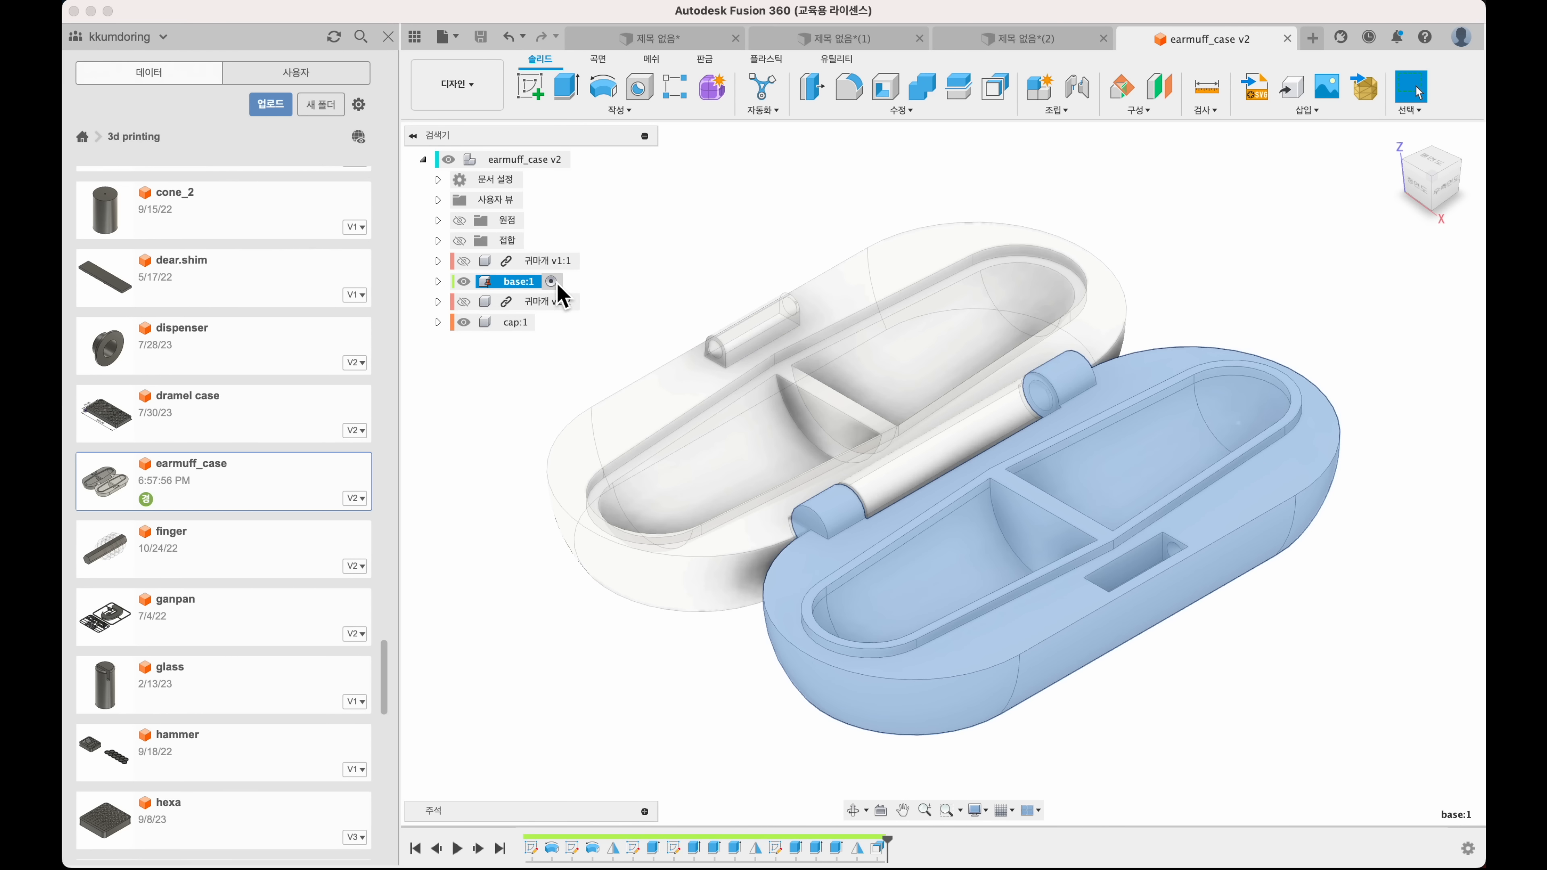
{"action": "scroll", "coordinate": [1249, 701], "scroll_direction": "up", "scroll_amount": 5}
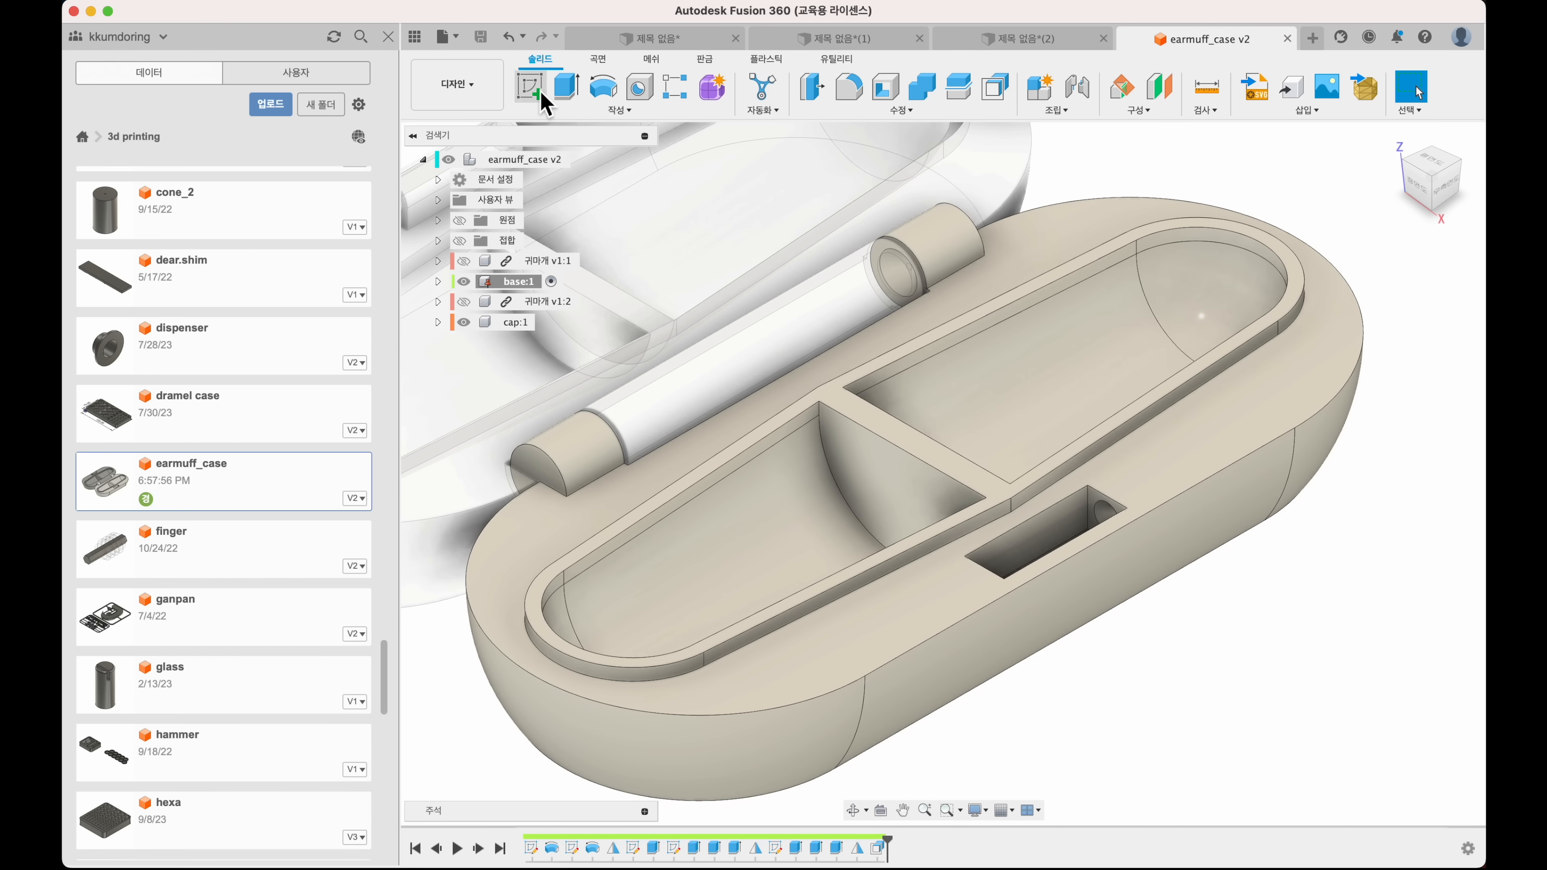
{"action": "left_click", "coordinate": [530, 85]}
{"action": "left_click", "coordinate": [969, 458]}
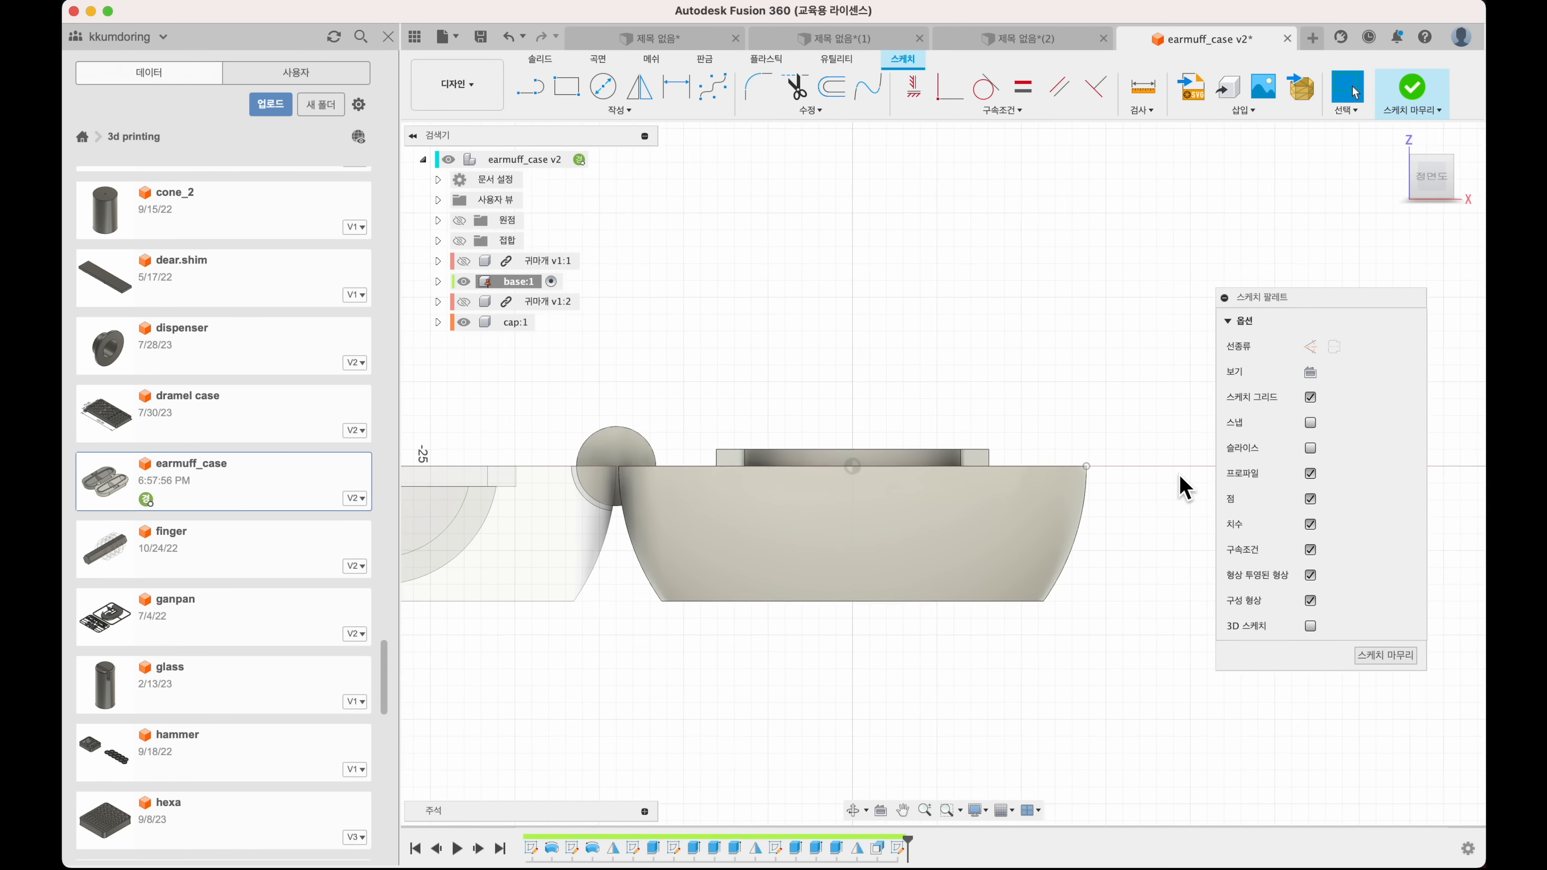
- Project only the base's outer rim edge beside the latch slot into the sketch as a point
{"action": "middle_click_drag", "start_coordinate": [1184, 474], "coordinate": [1175, 506], "text": "shift"}
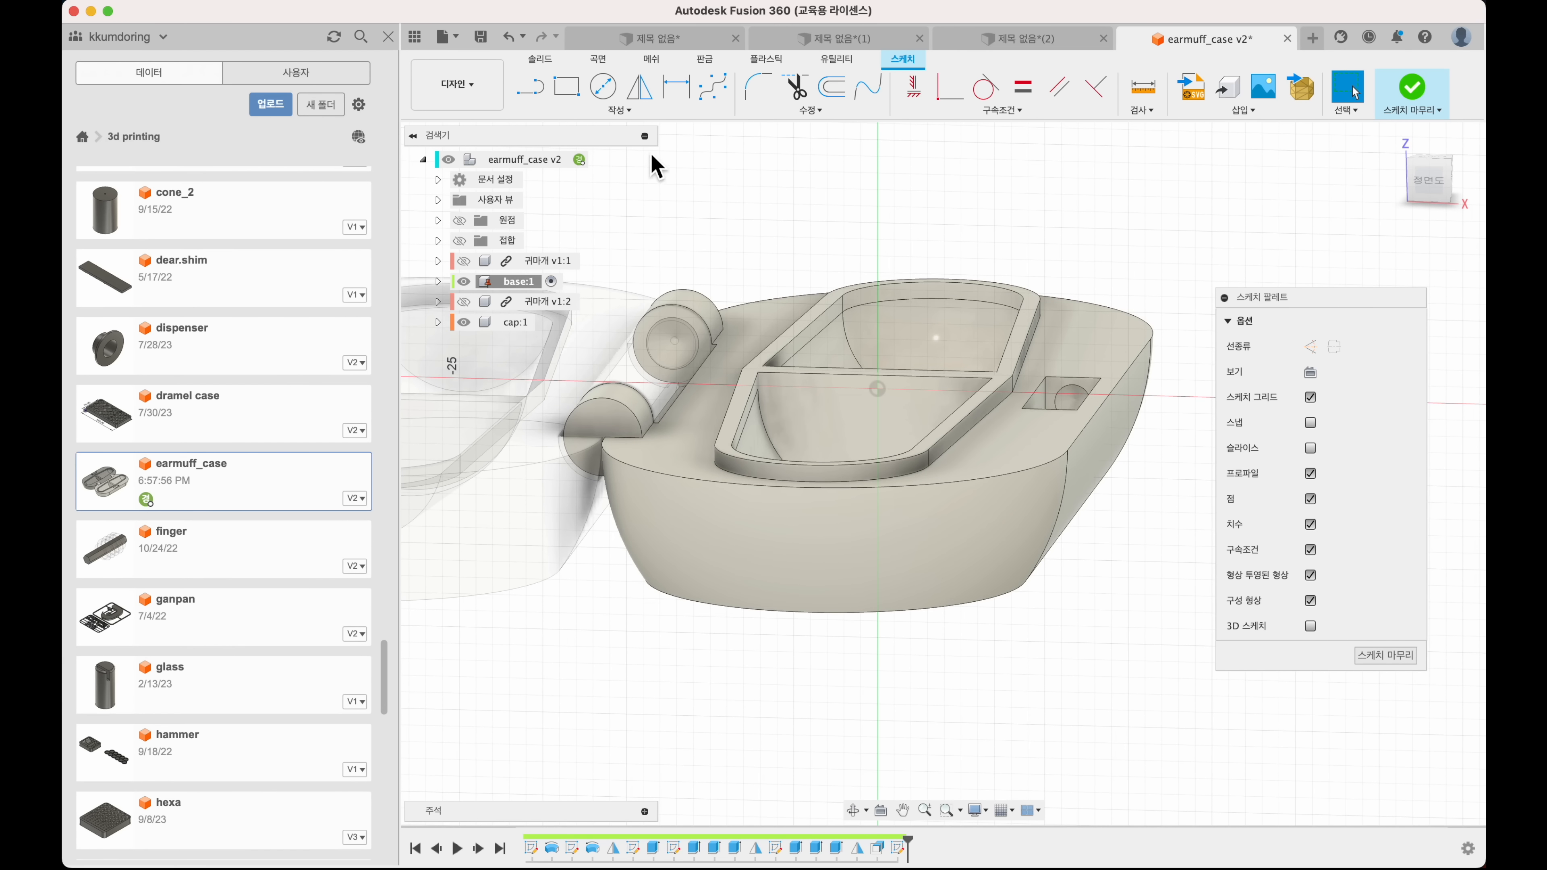
{"action": "left_click", "coordinate": [650, 111]}
{"action": "mouse_move", "coordinate": [583, 380]}
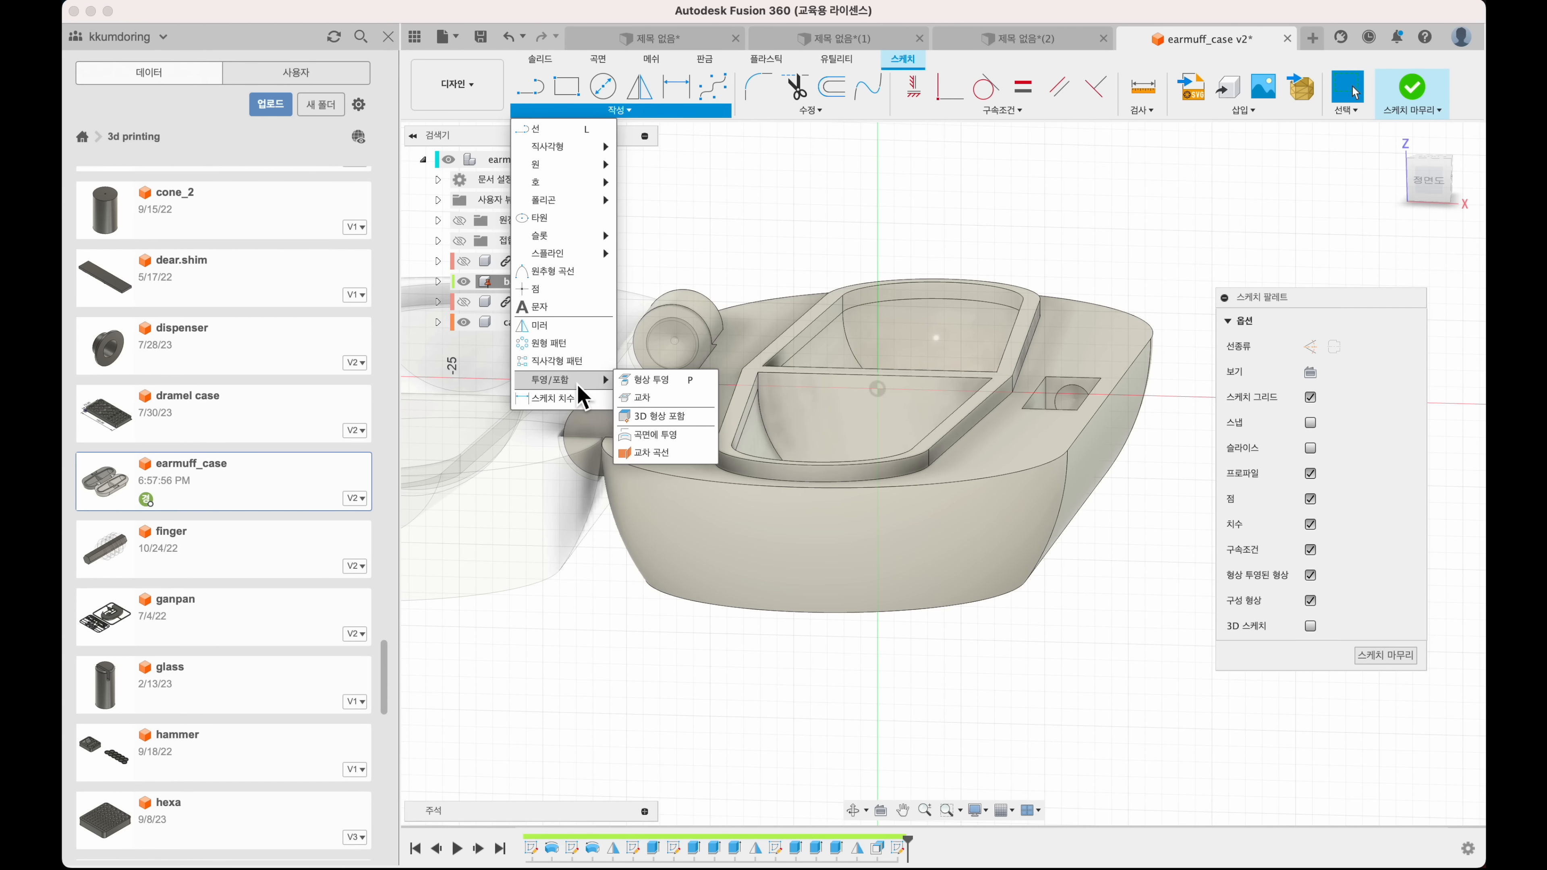
{"action": "left_click", "coordinate": [652, 380]}
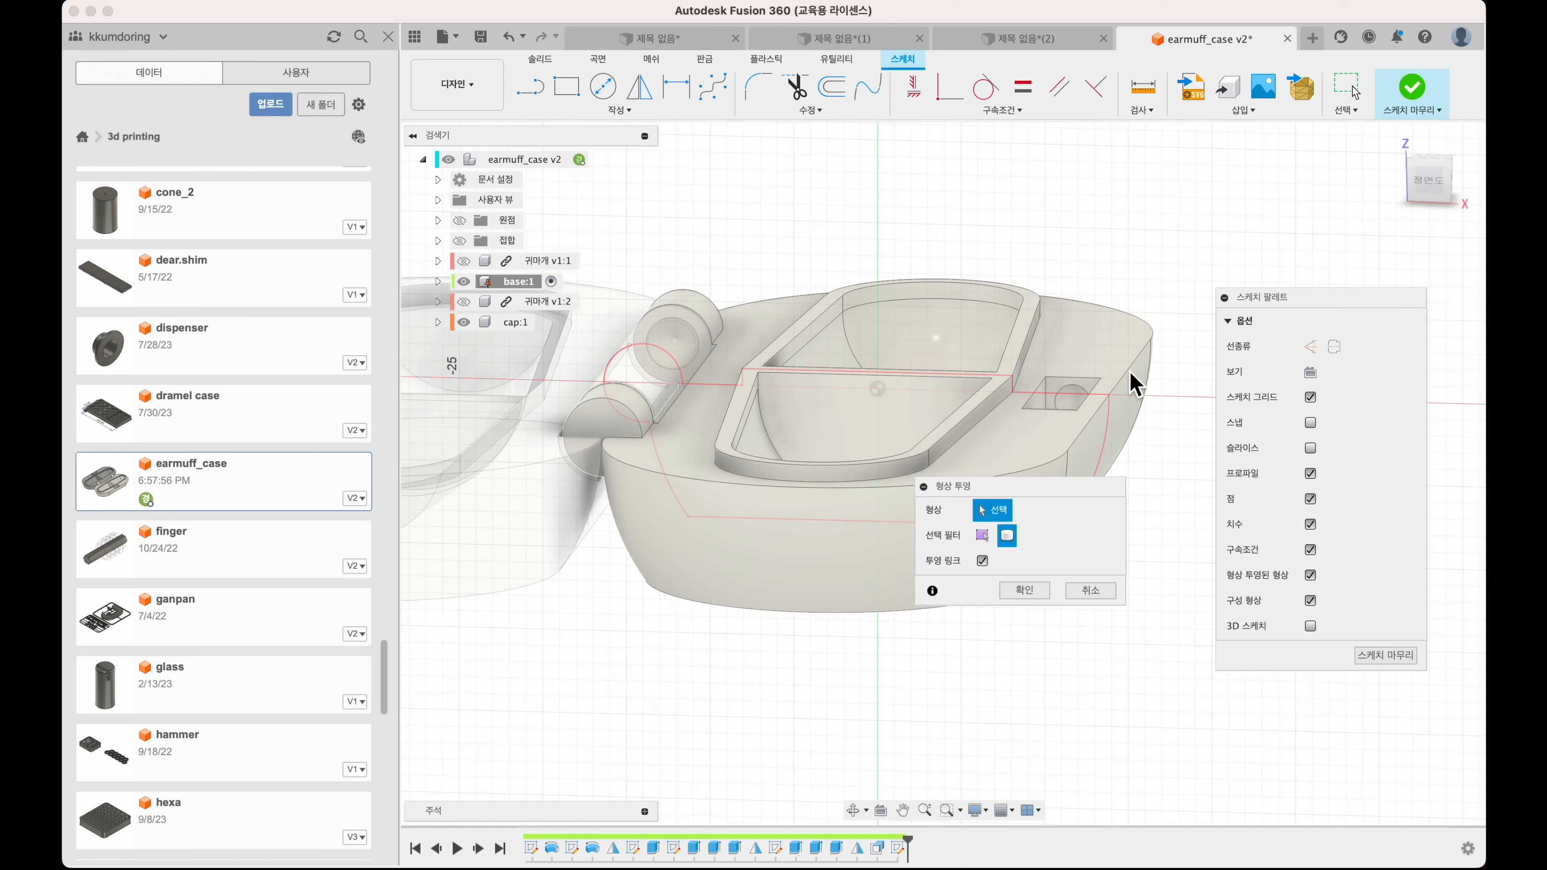
{"action": "left_click", "coordinate": [982, 535]}
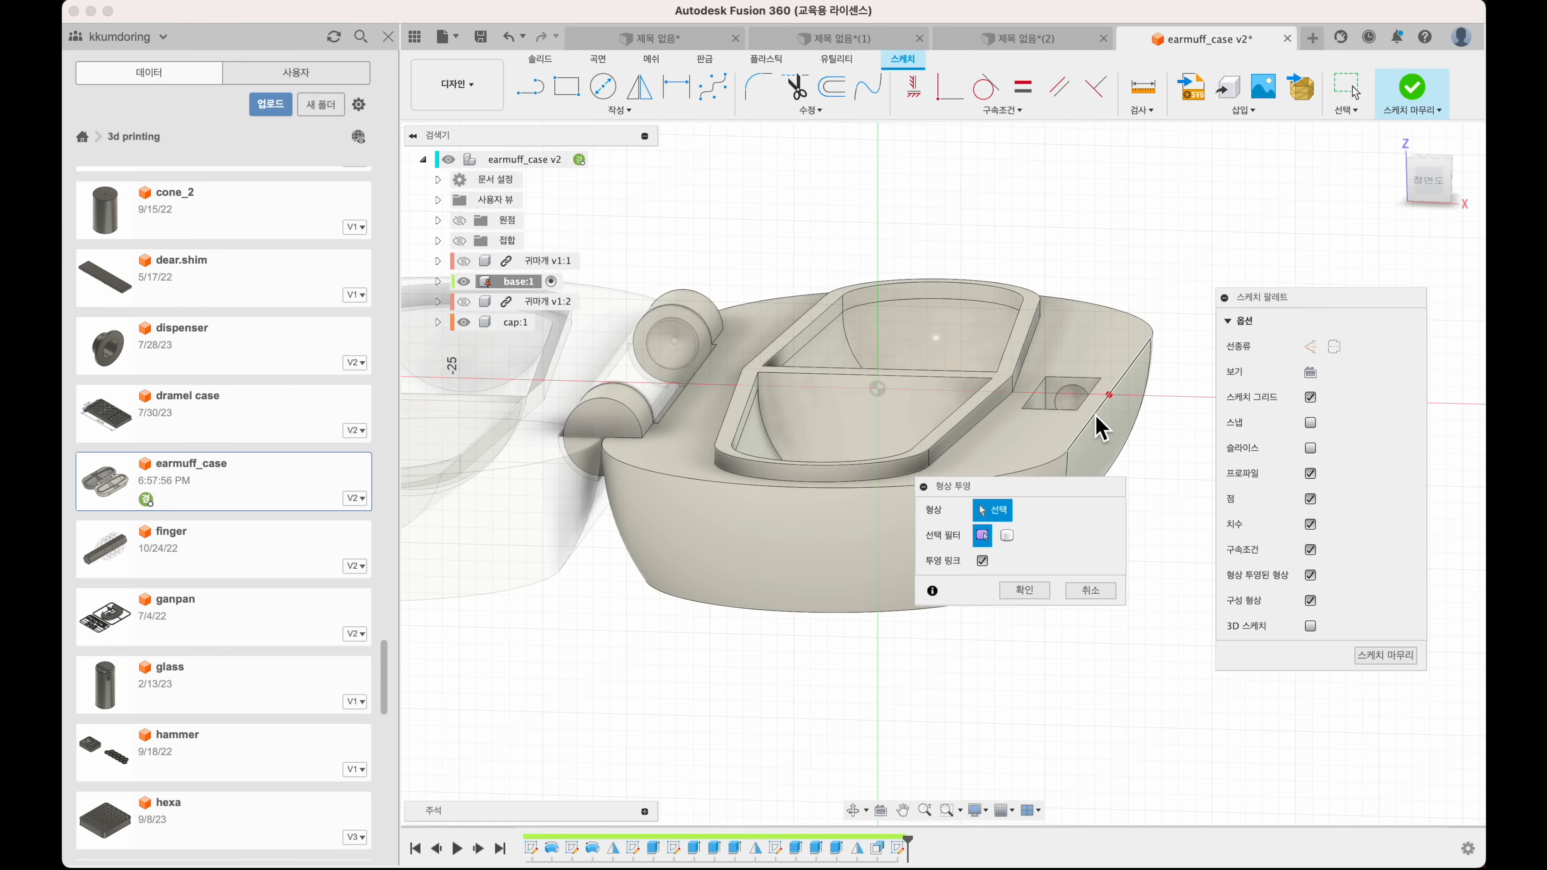
{"action": "left_click", "coordinate": [1108, 394]}
{"action": "left_click", "coordinate": [1024, 590]}
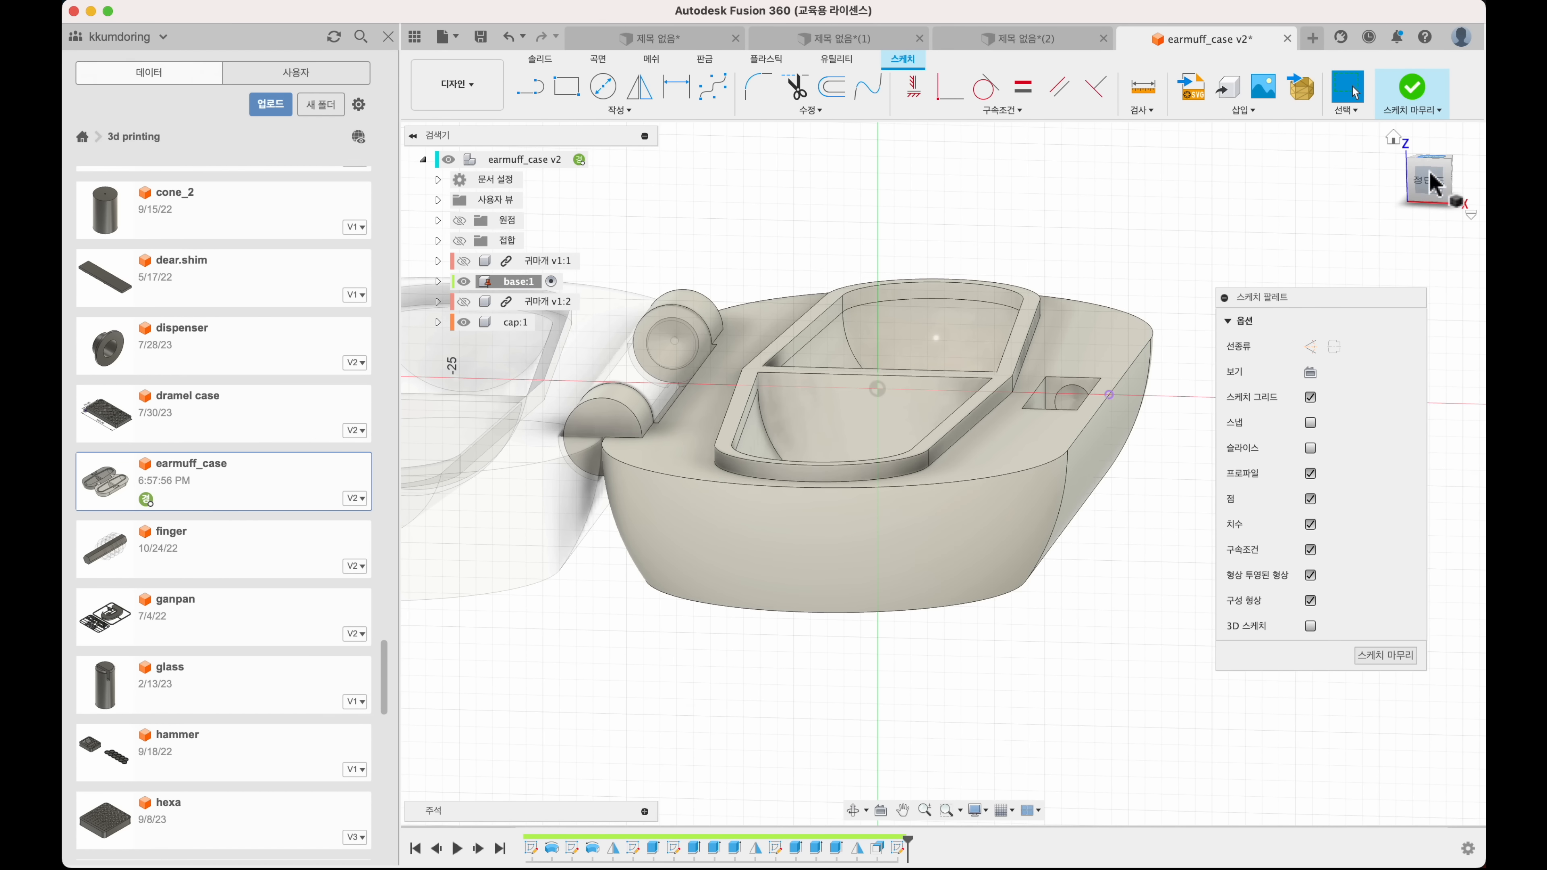
- Draw a closed right triangle with legs about 0.9 mm long inside the rim corner, starting from the projected point
{"action": "left_click", "coordinate": [1431, 183]}
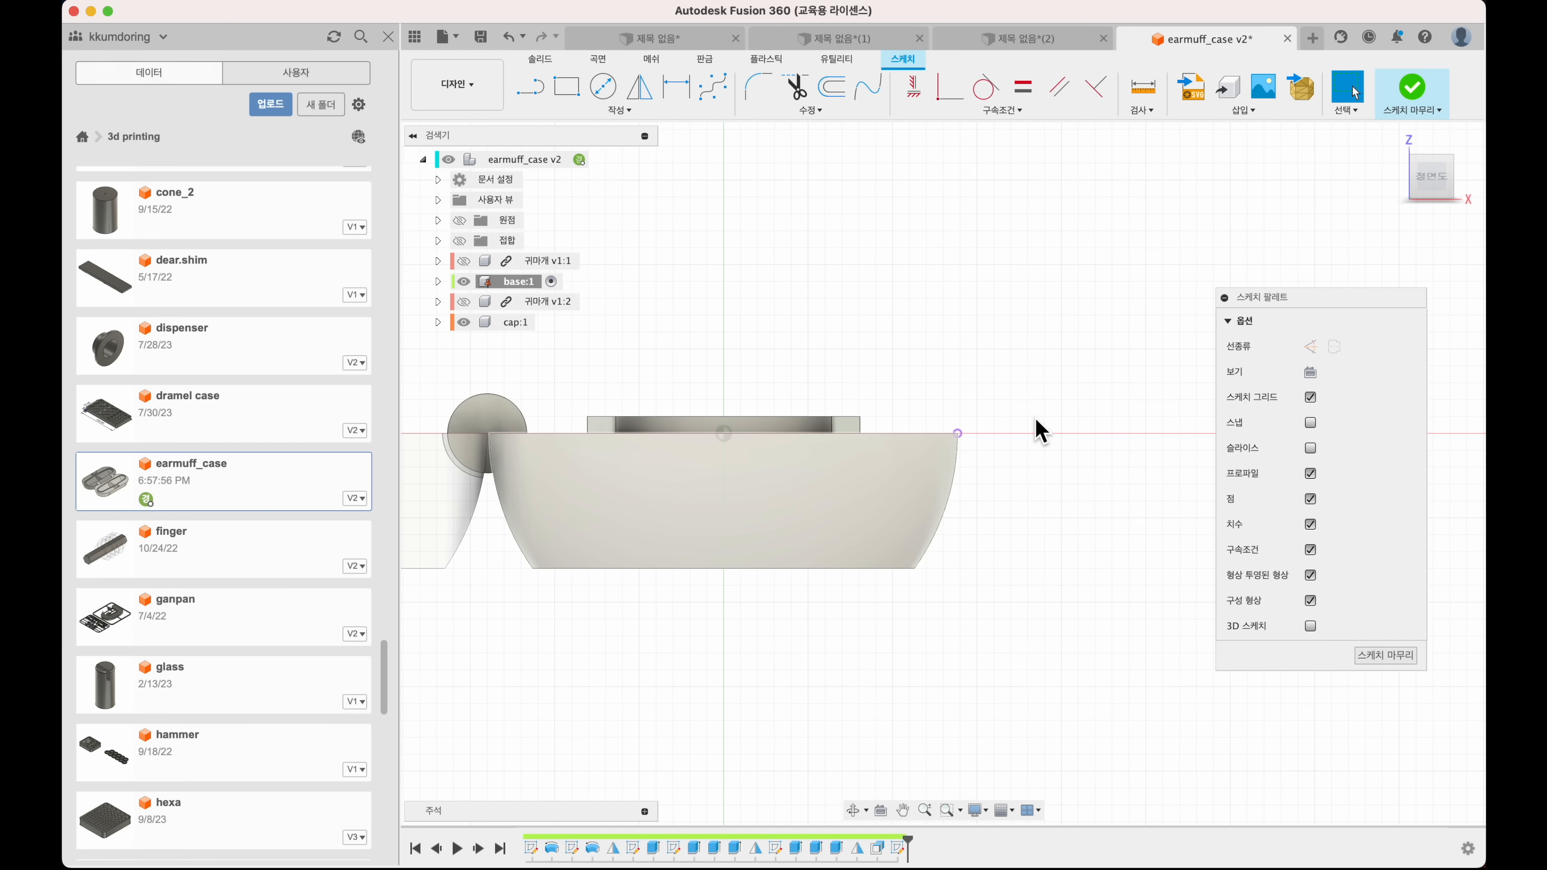
{"action": "scroll", "coordinate": [1036, 418], "scroll_direction": "up", "scroll_amount": 4}
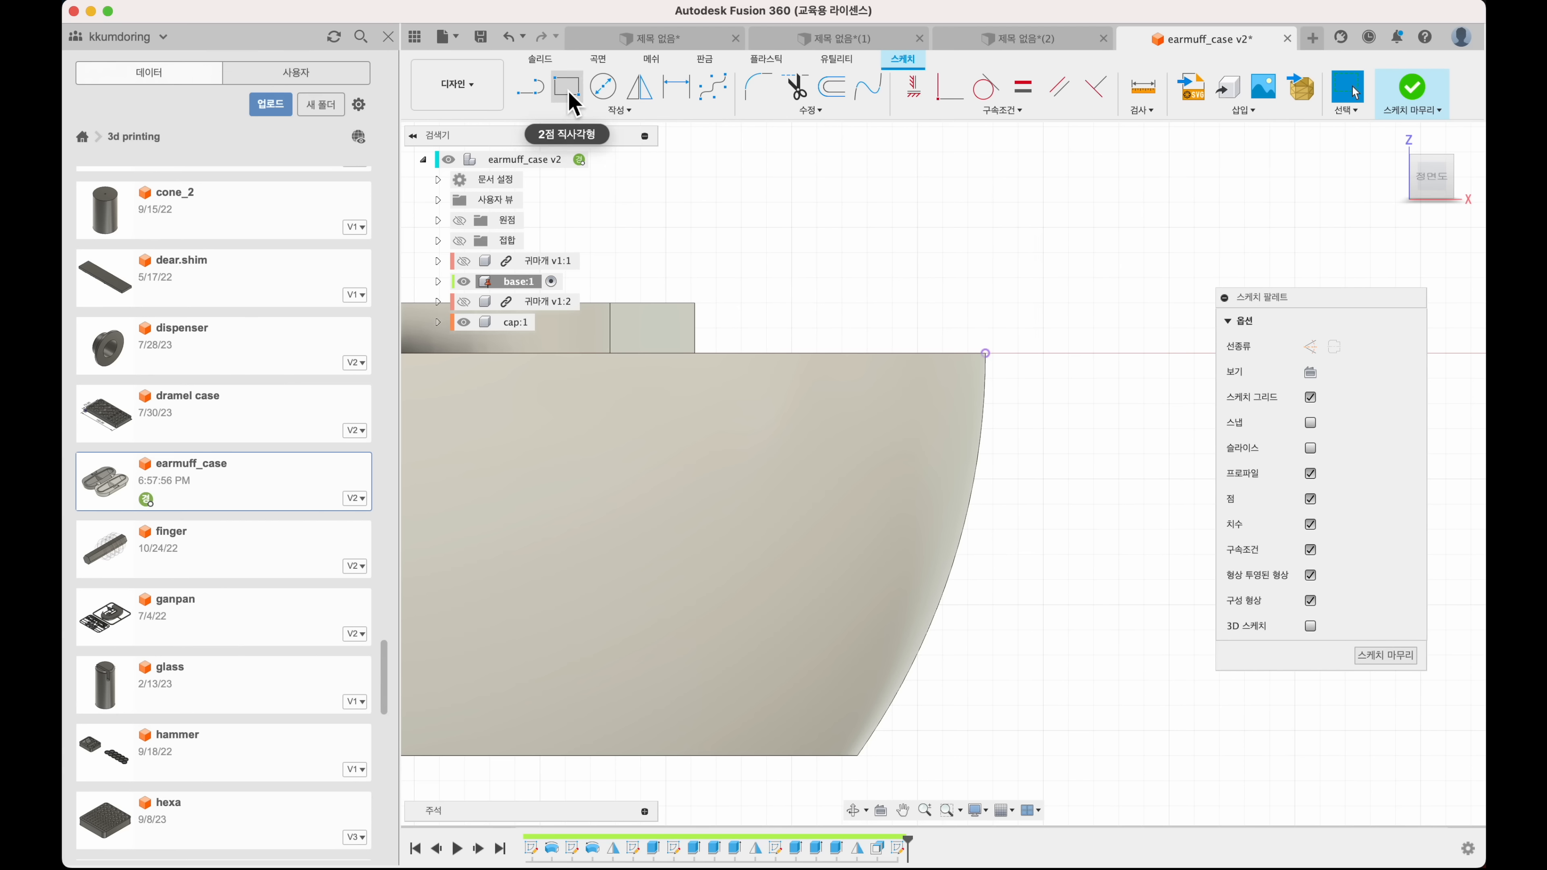
{"action": "left_click", "coordinate": [527, 90]}
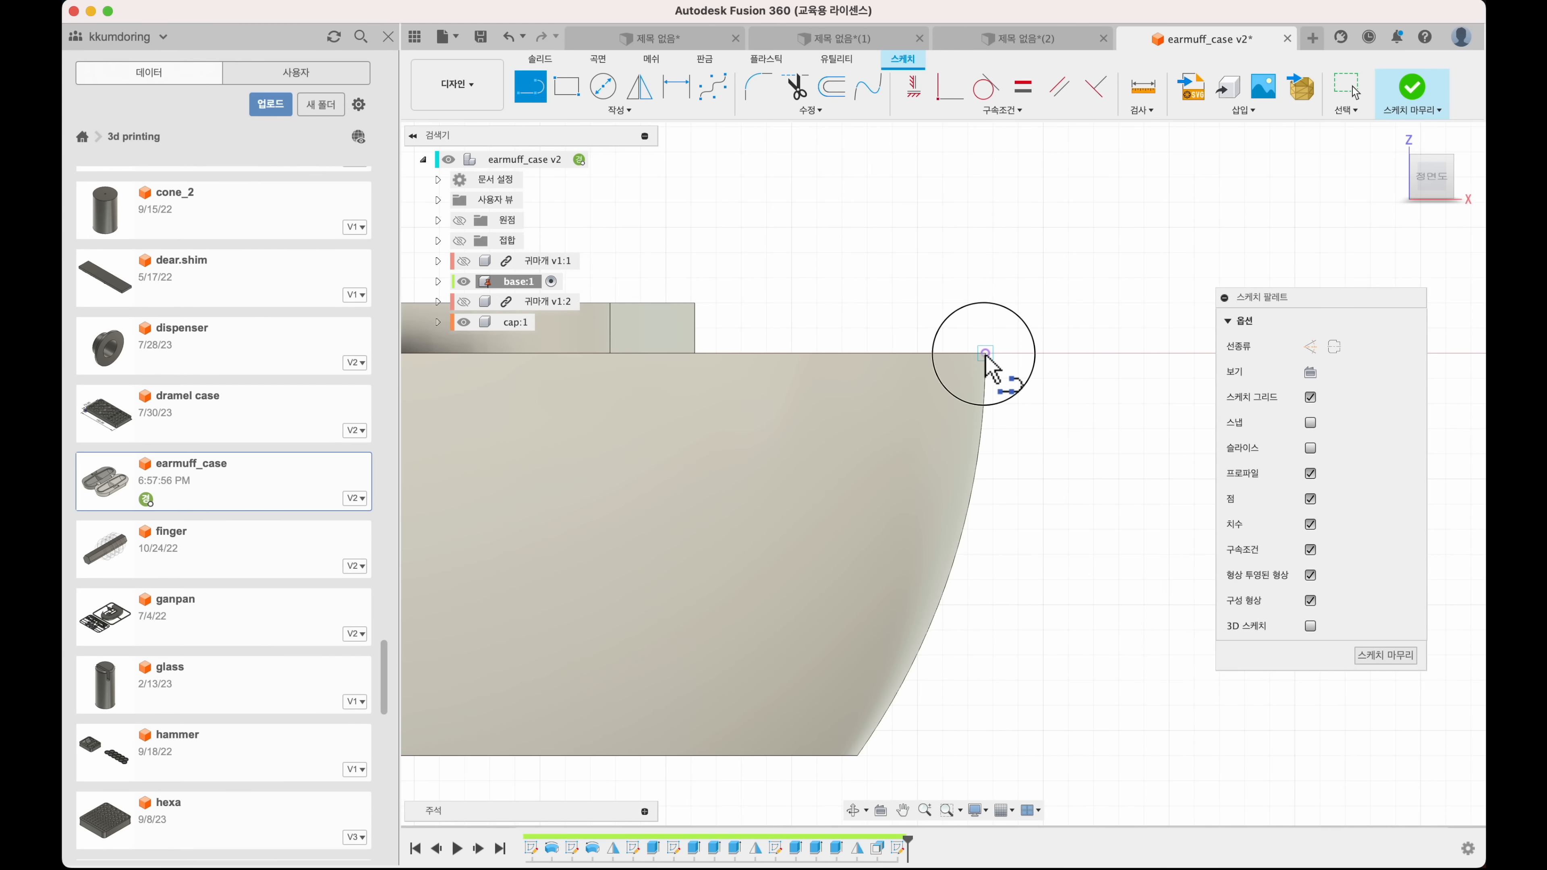
{"action": "left_click", "coordinate": [985, 354]}
{"action": "left_click", "coordinate": [940, 353]}
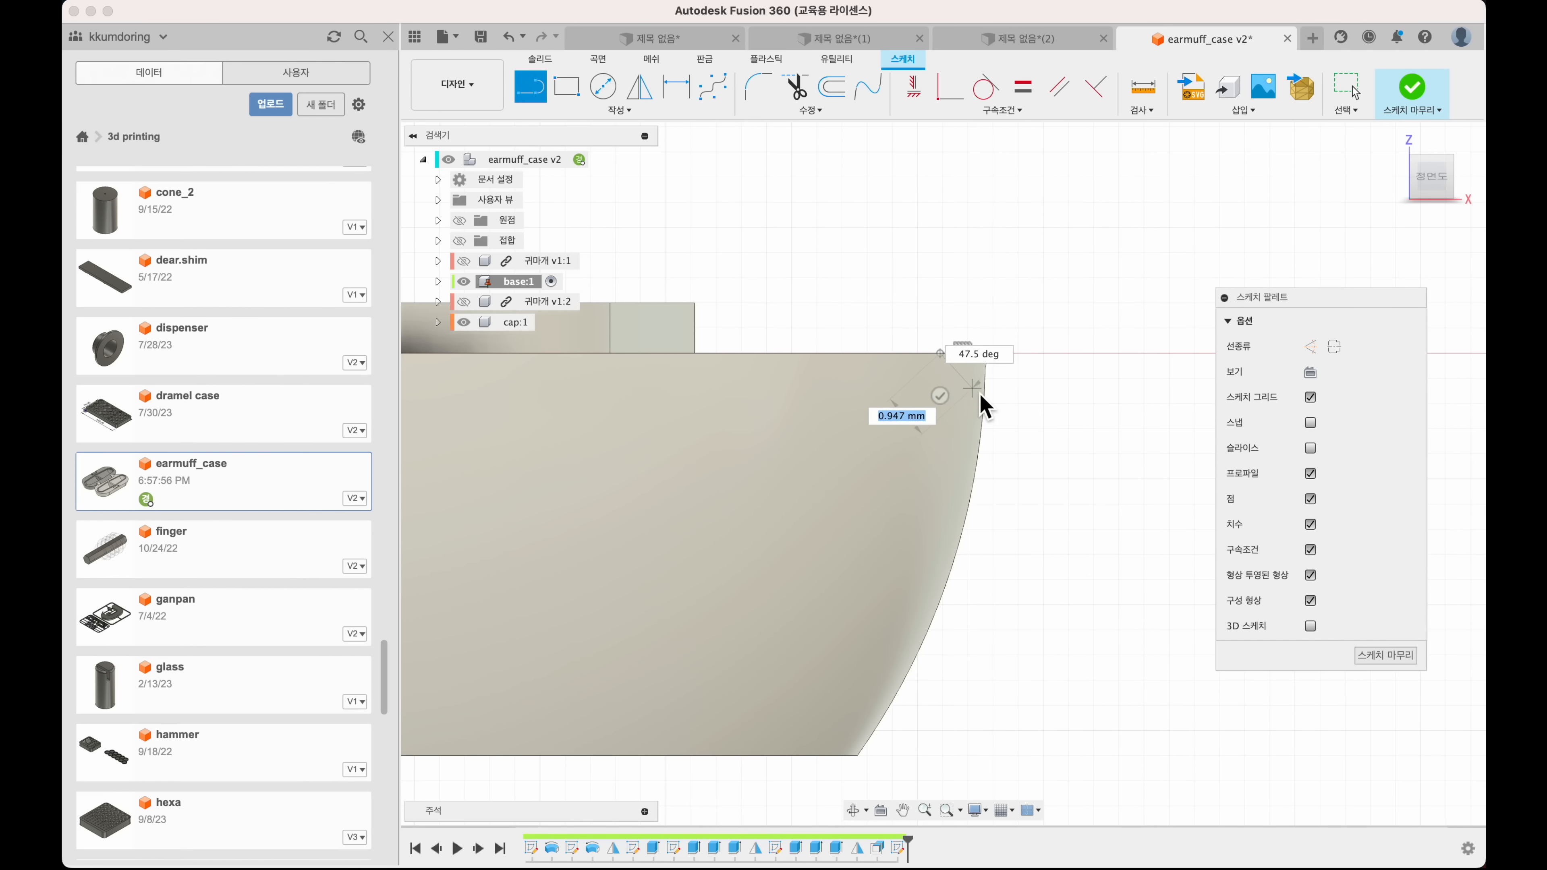
{"action": "left_click", "coordinate": [986, 396]}
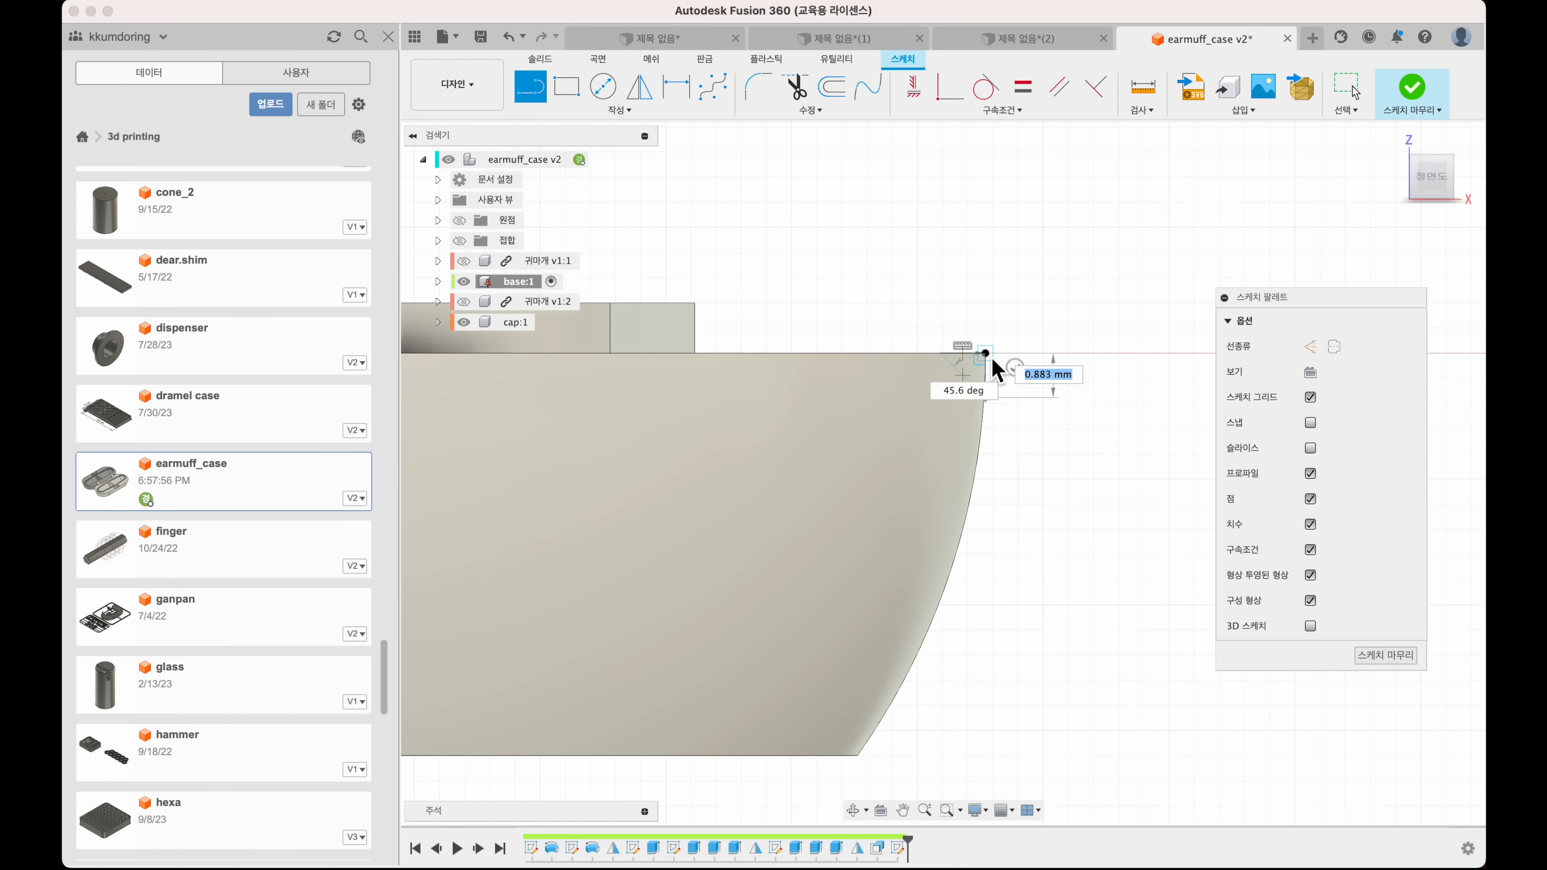
{"action": "left_click", "coordinate": [985, 354]}
- Dimension the triangle's horizontal leg along the rim surface to 1 mm
{"action": "scroll", "coordinate": [1021, 337], "scroll_direction": "up", "scroll_amount": 4}
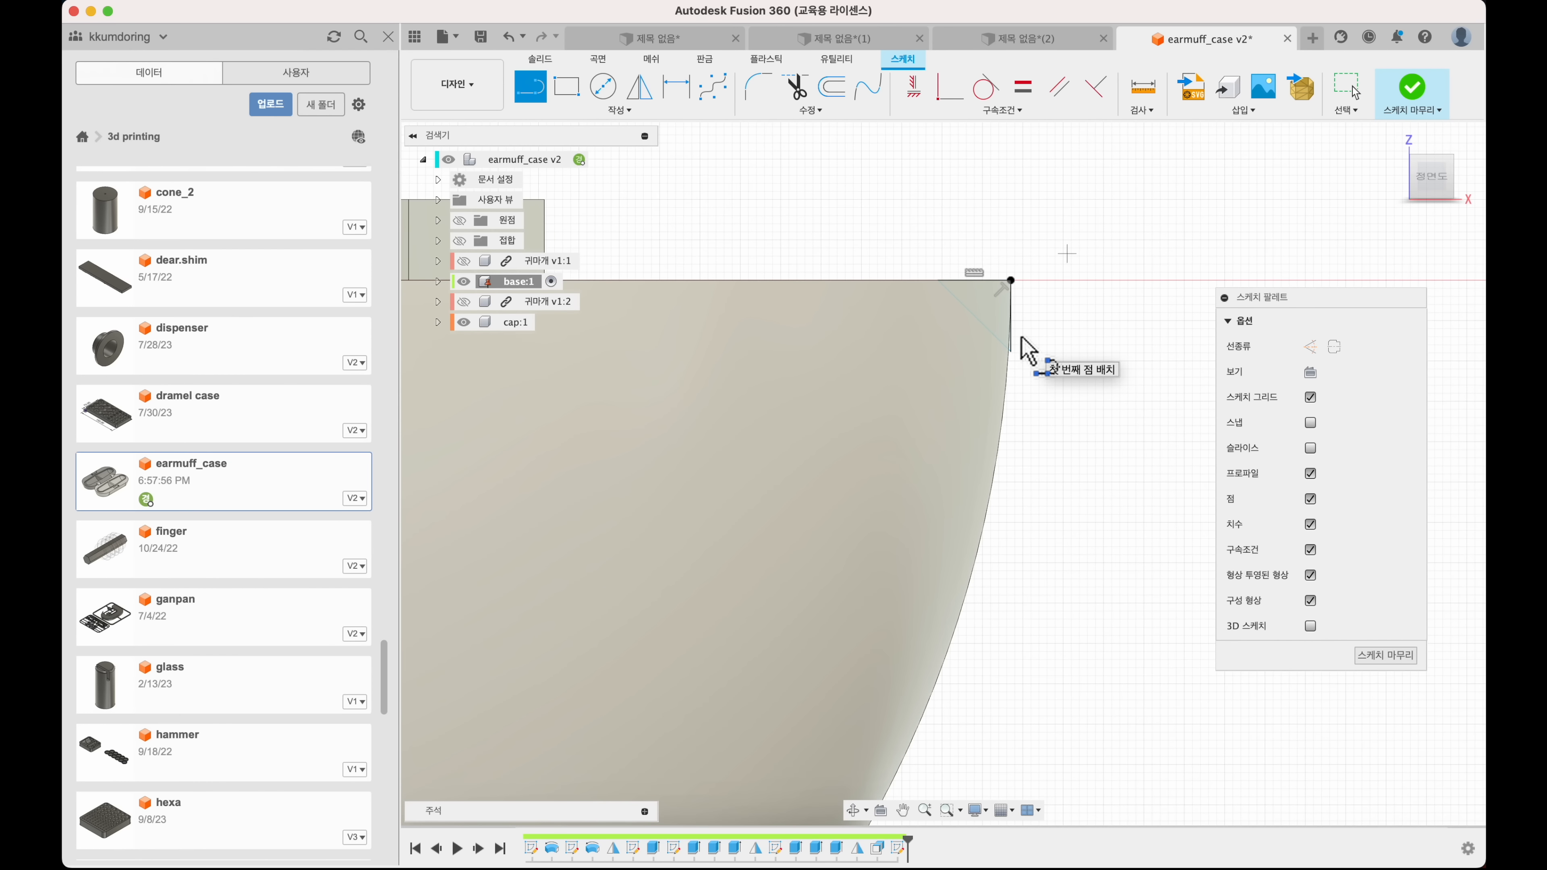
{"action": "scroll", "coordinate": [1021, 337], "scroll_direction": "up", "scroll_amount": 5, "text": "shift"}
{"action": "scroll", "coordinate": [1021, 337], "scroll_direction": "up", "scroll_amount": 4}
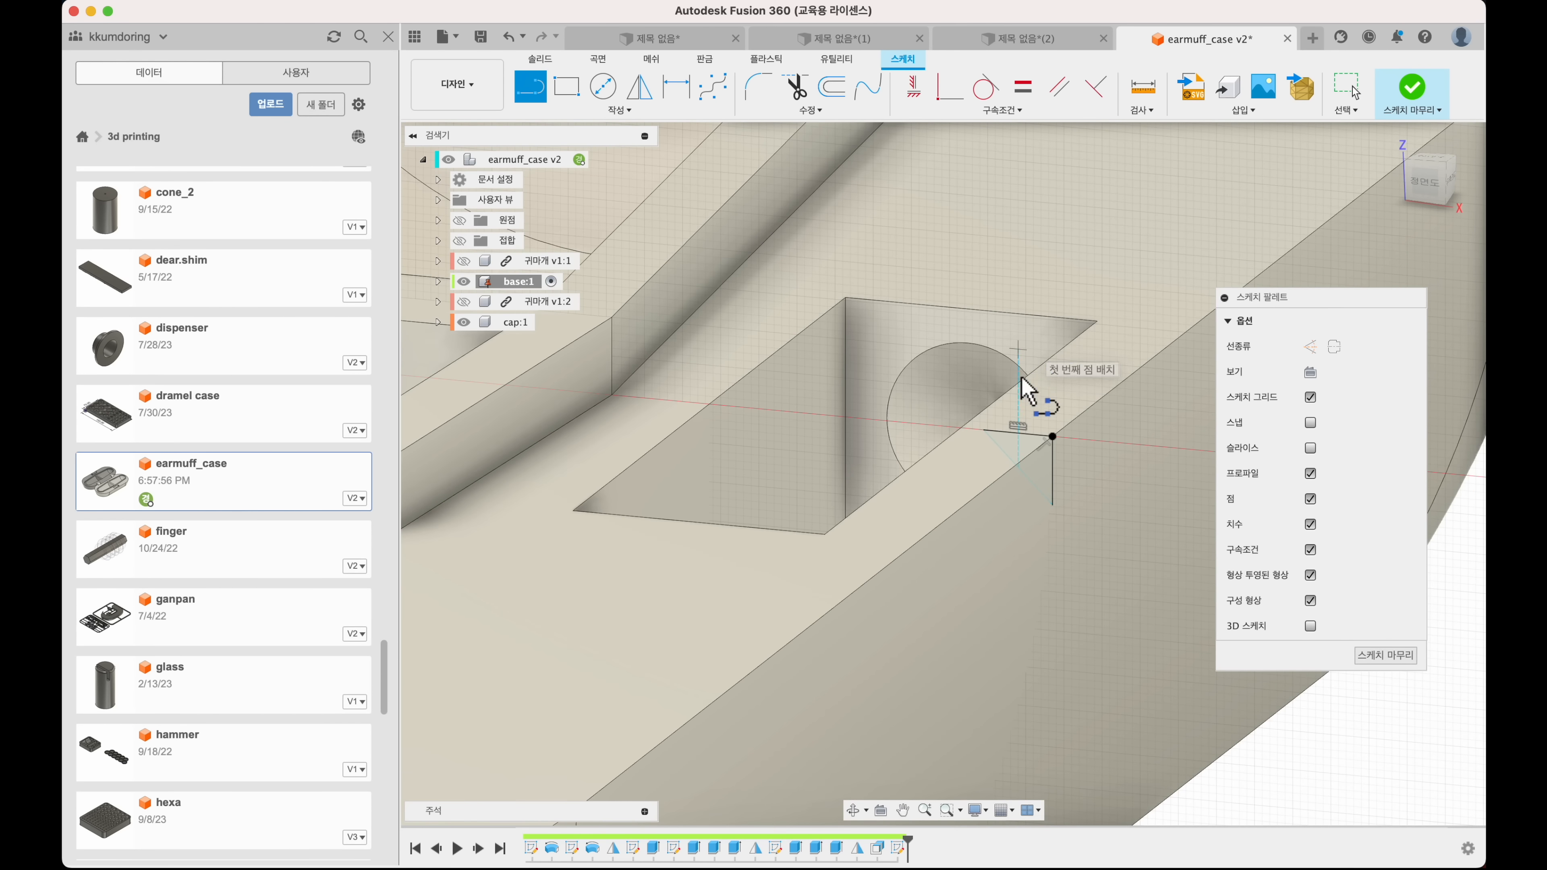
{"action": "key", "text": "d"}
{"action": "left_click", "coordinate": [1036, 431]}
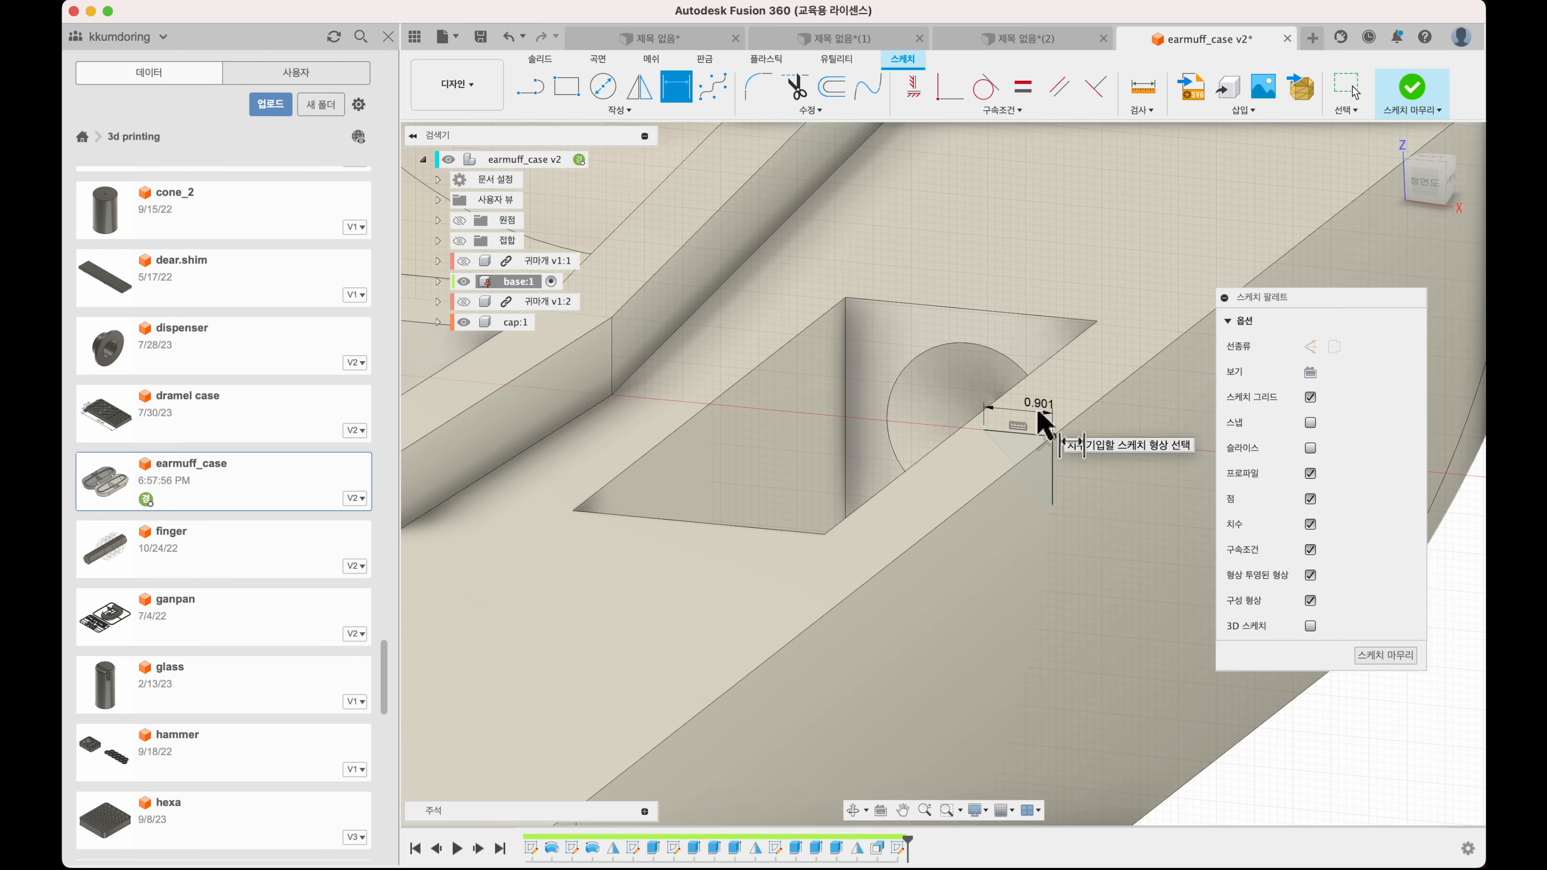
{"action": "left_click", "coordinate": [1043, 423]}
{"action": "type", "text": "1"}
{"action": "key", "text": "Return"}
{"action": "key", "text": "Escape"}
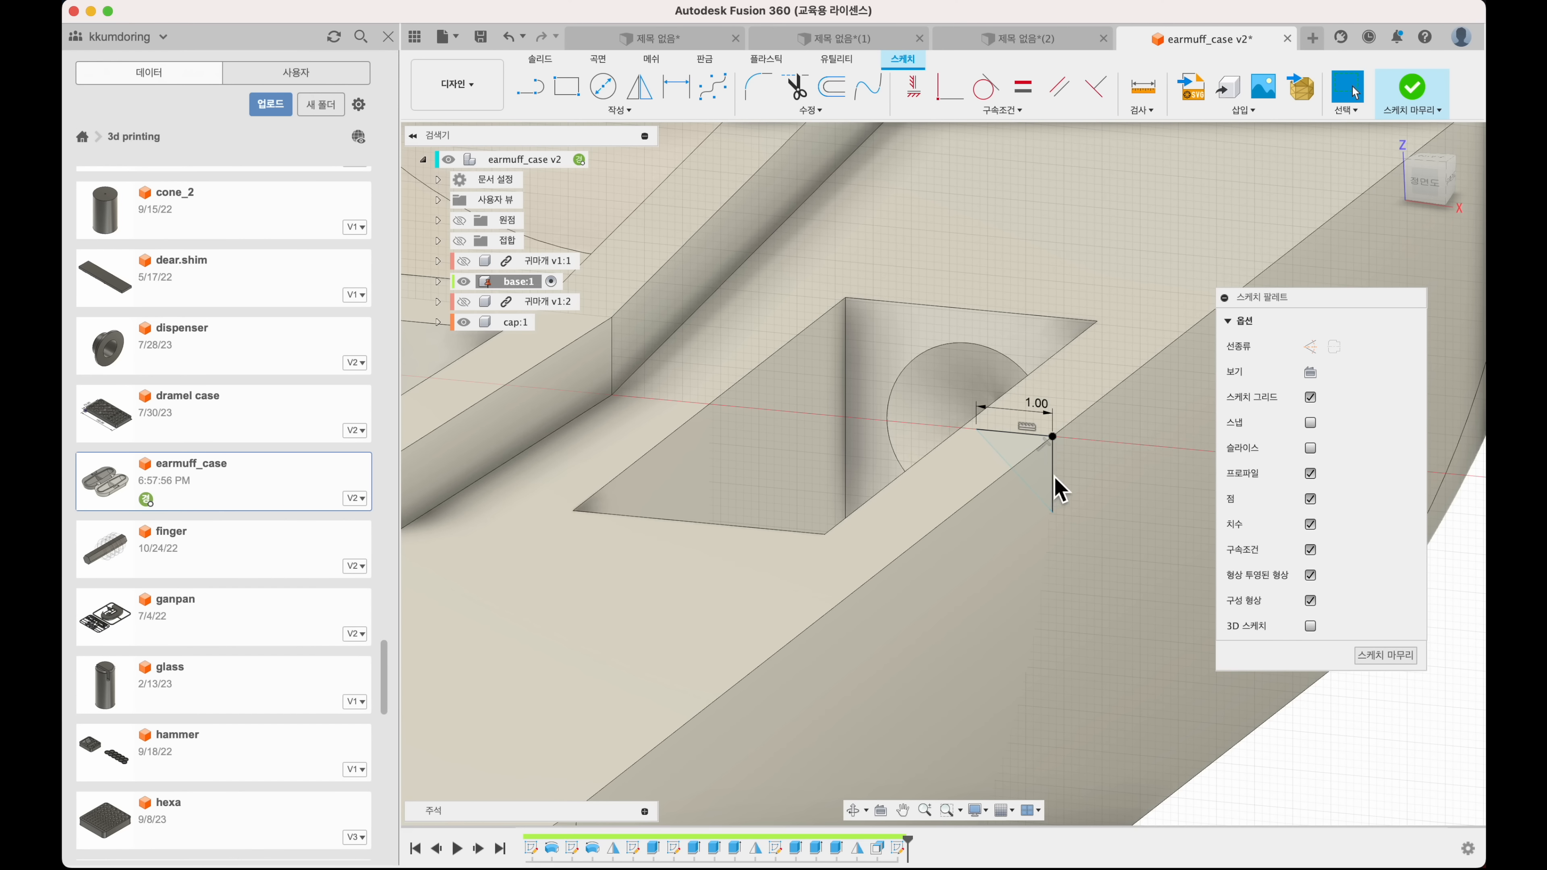
- Dimension the angle between the triangle's horizontal leg and its sloping side, and finish the sketch
{"action": "key", "text": "d"}
{"action": "left_click", "coordinate": [1005, 464]}
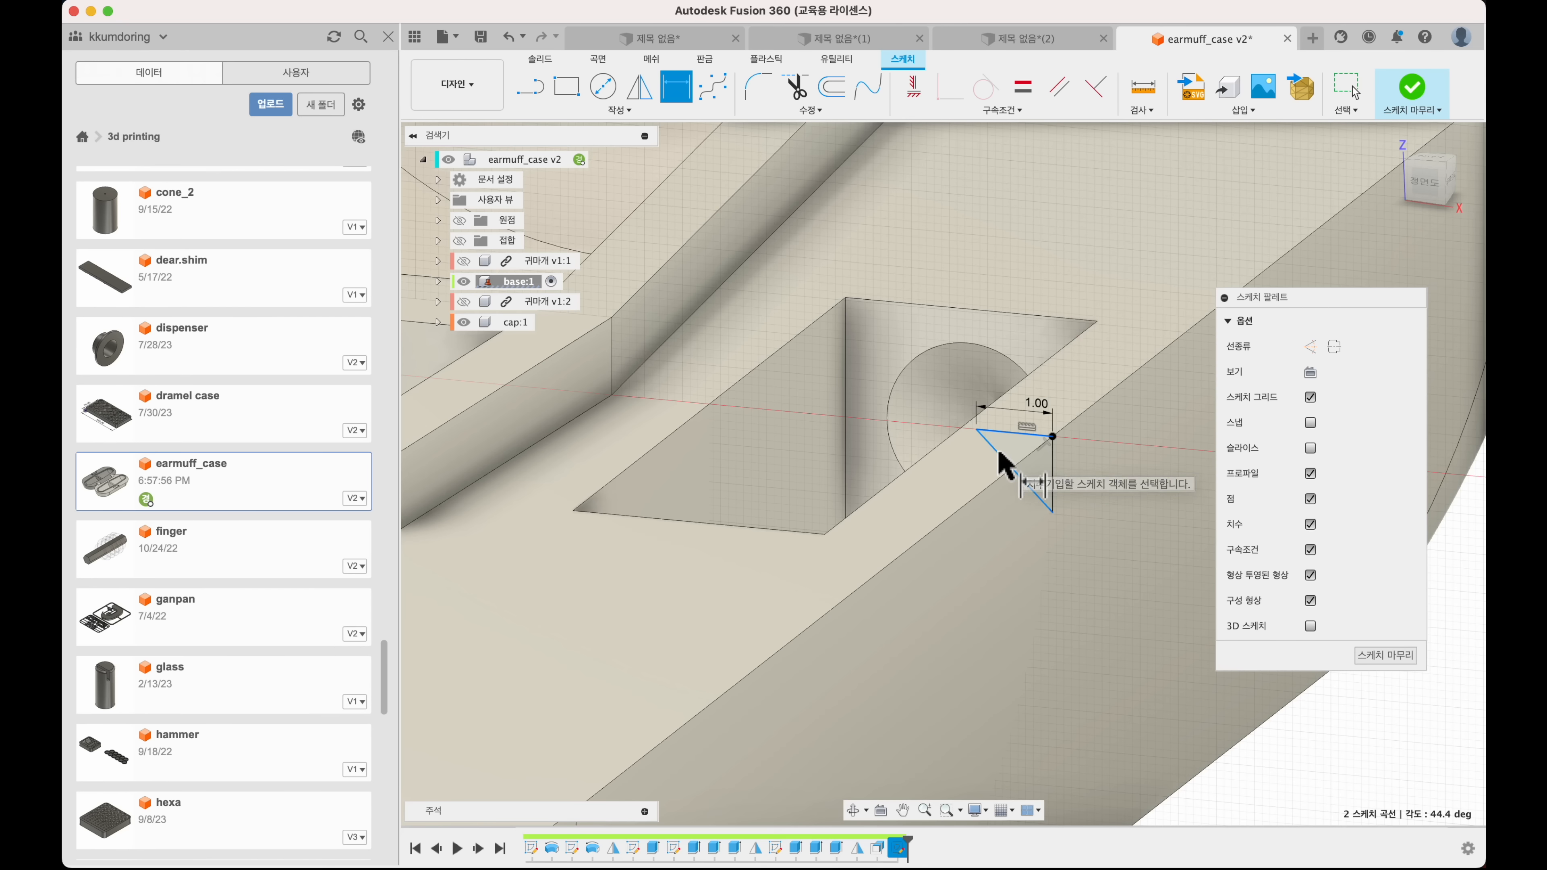
{"action": "left_click", "coordinate": [1018, 435]}
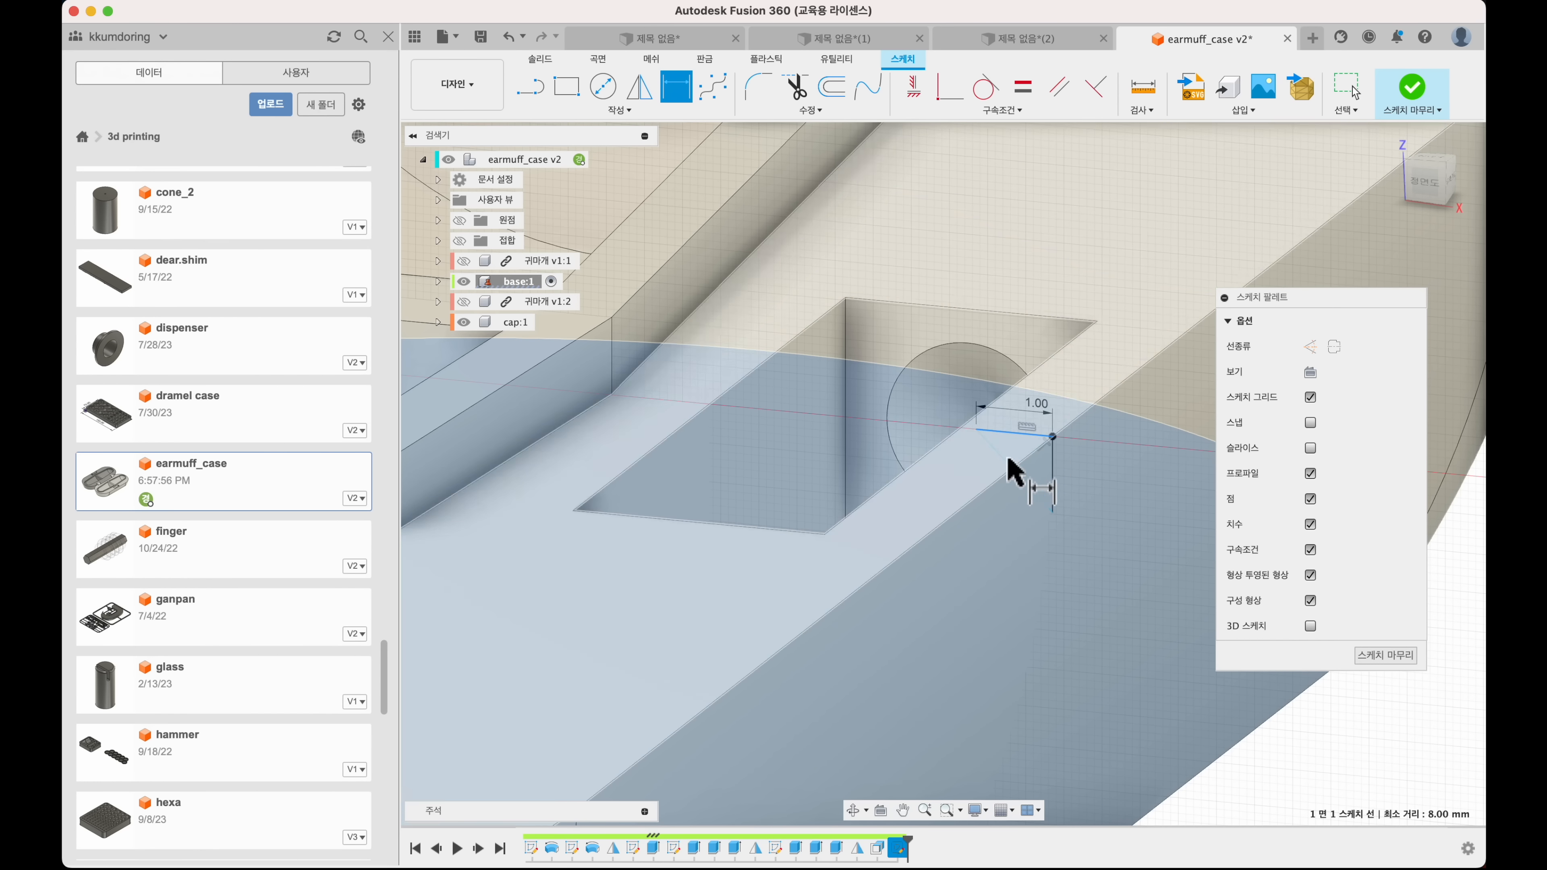
{"action": "left_click", "coordinate": [1009, 464]}
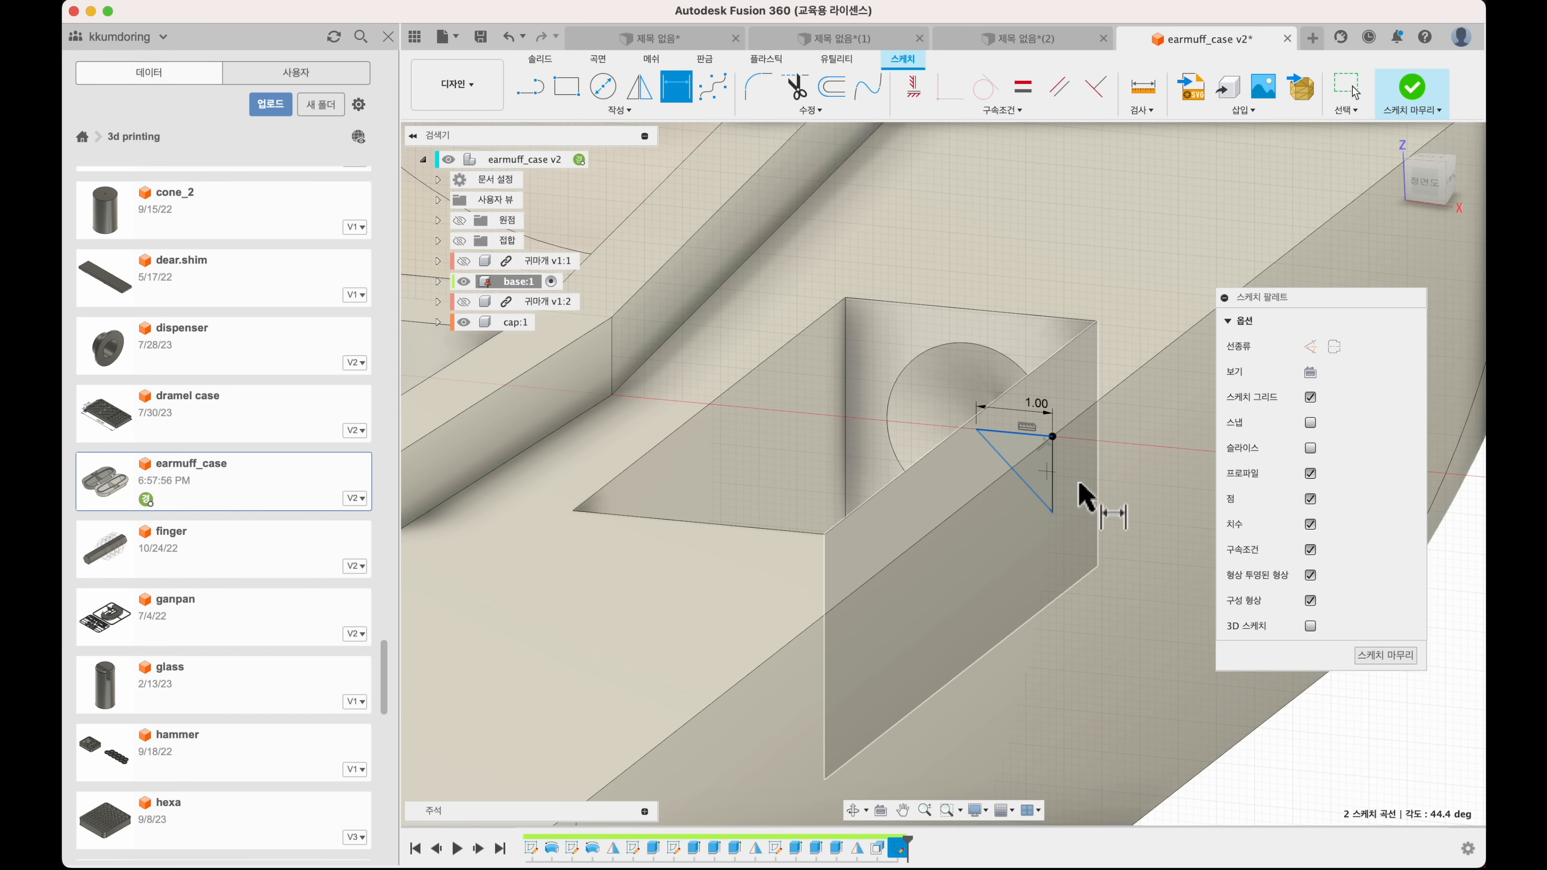
{"action": "scroll", "coordinate": [1072, 505], "scroll_direction": "down", "scroll_amount": 5}
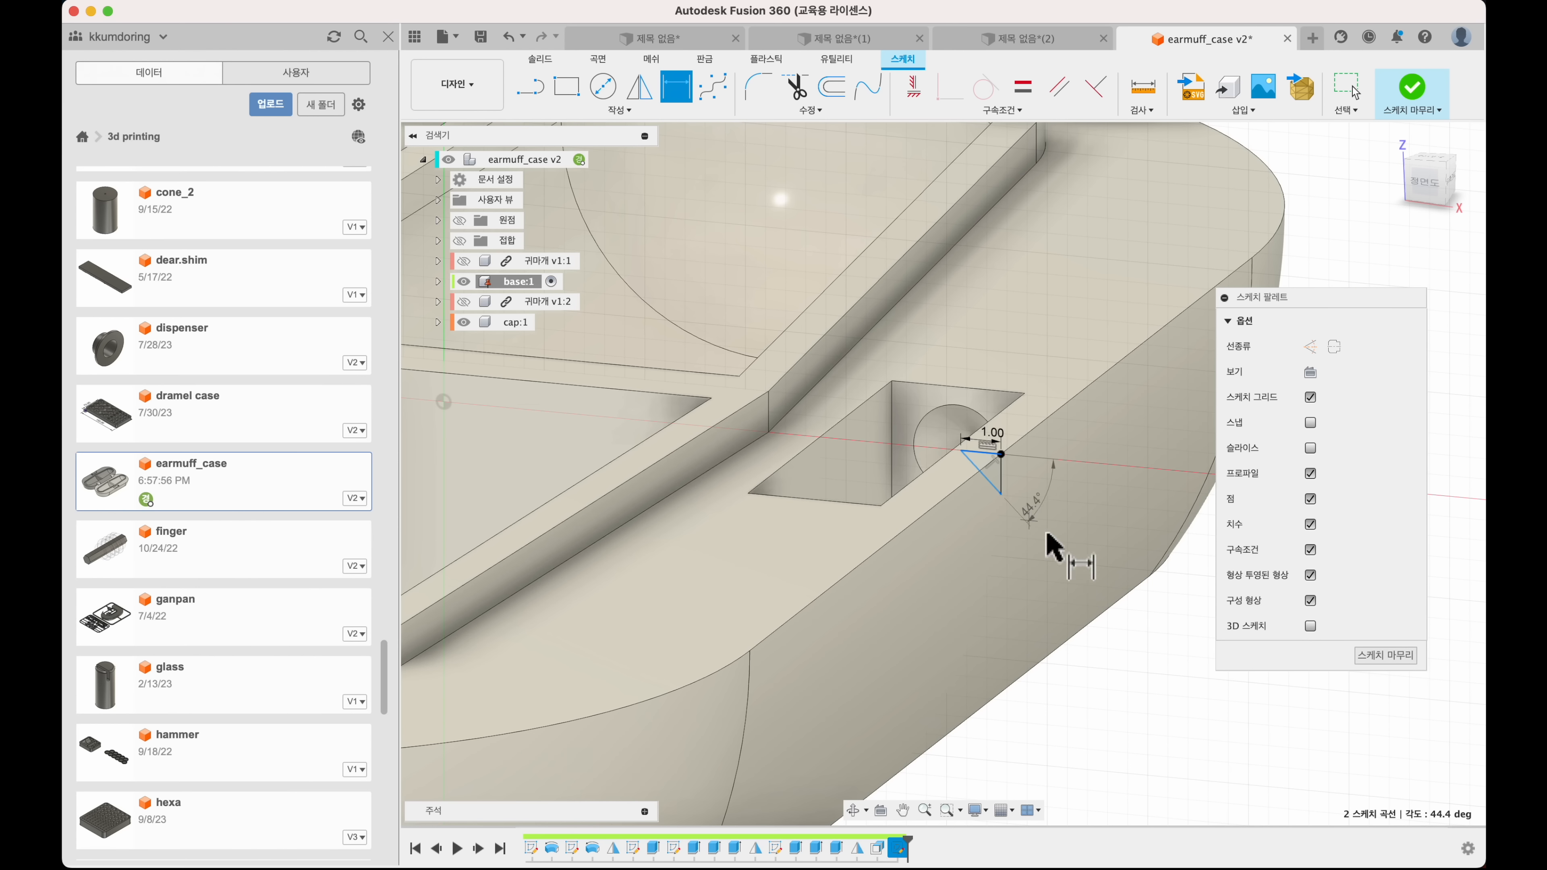
{"action": "left_click", "coordinate": [1163, 639]}
{"action": "type", "text": "4"}
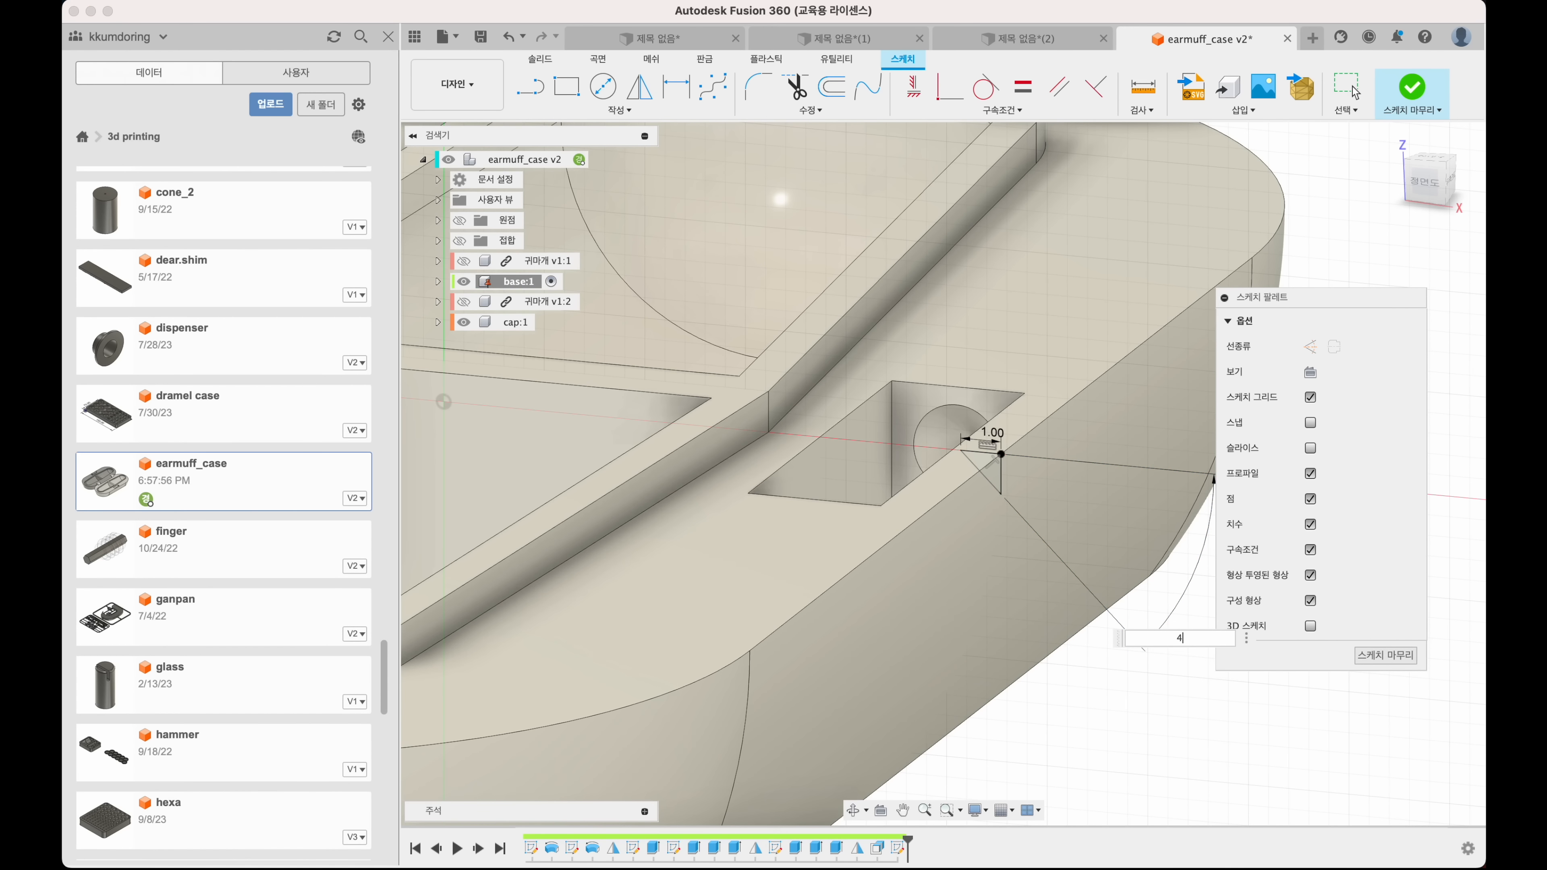
{"action": "left_click", "coordinate": [1412, 88]}
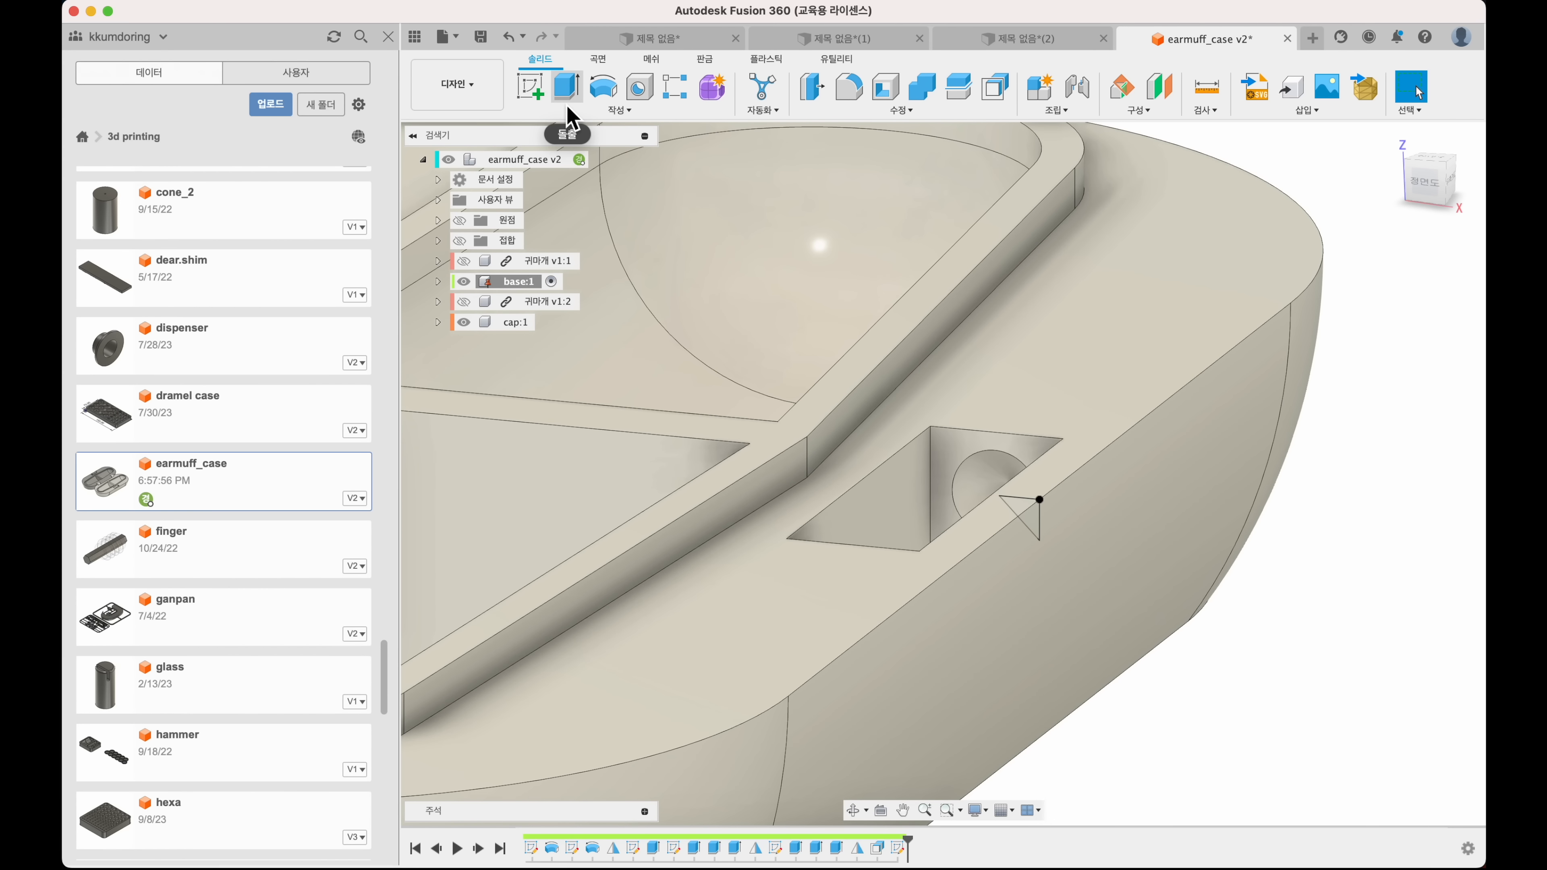
- Extrude the triangle profile as a symmetric cut along the base's rim beside the latch slot, about 11.6 mm per side
{"action": "left_click", "coordinate": [567, 87]}
{"action": "scroll", "coordinate": [1030, 528], "scroll_direction": "down", "scroll_amount": 3}
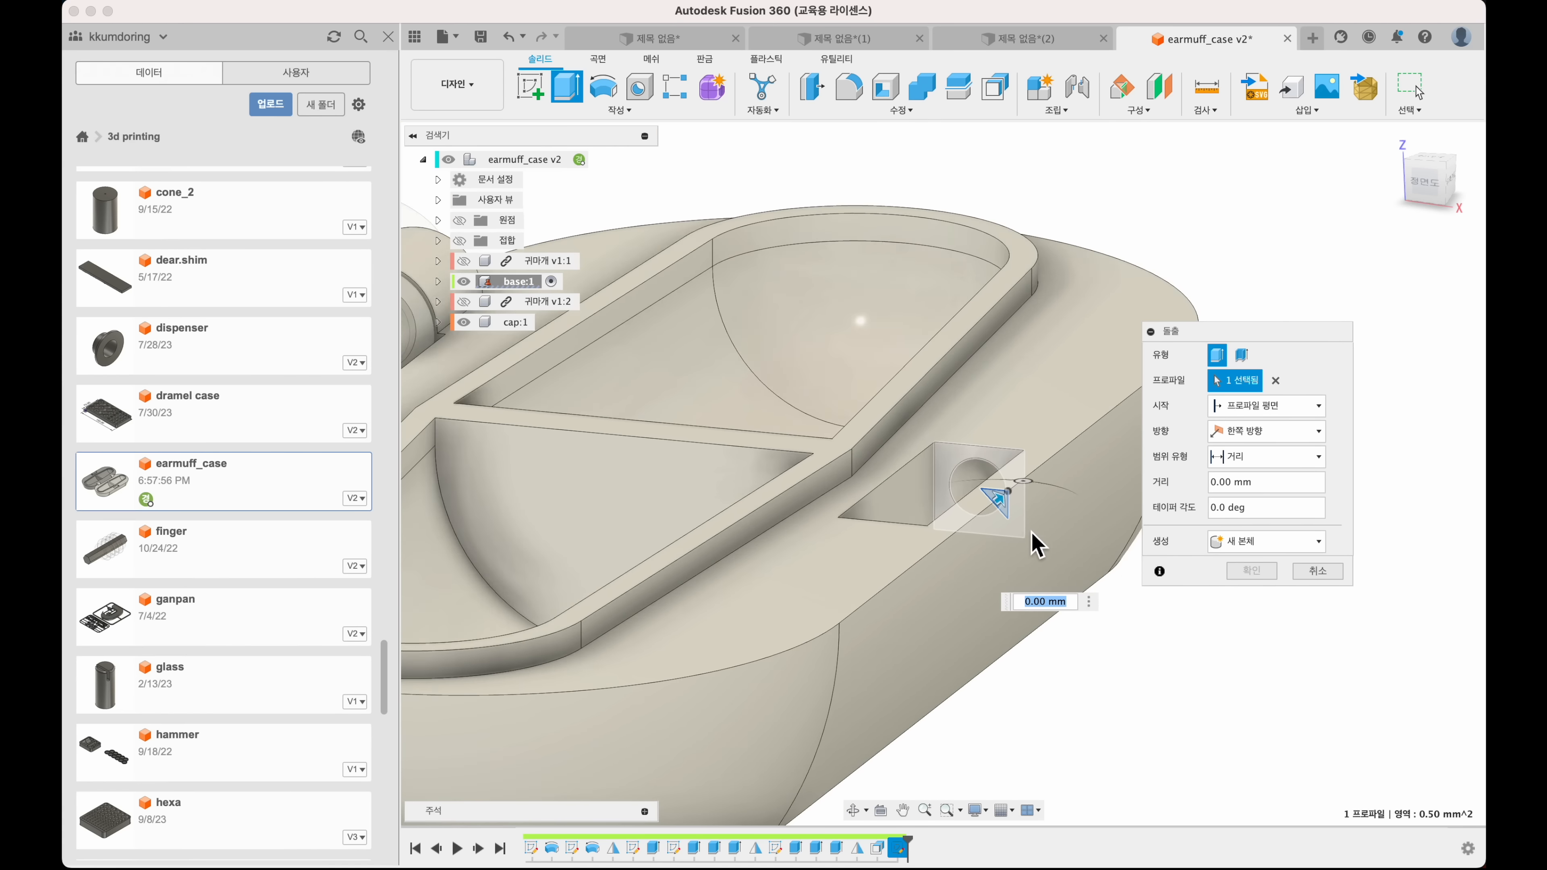
{"action": "scroll", "coordinate": [1027, 528], "scroll_direction": "right", "scroll_amount": 5, "text": "shift"}
{"action": "scroll", "coordinate": [1029, 537], "scroll_direction": "right", "scroll_amount": 3}
{"action": "left_click_drag", "start_coordinate": [901, 524], "coordinate": [1067, 488]}
{"action": "left_click", "coordinate": [1285, 431]}
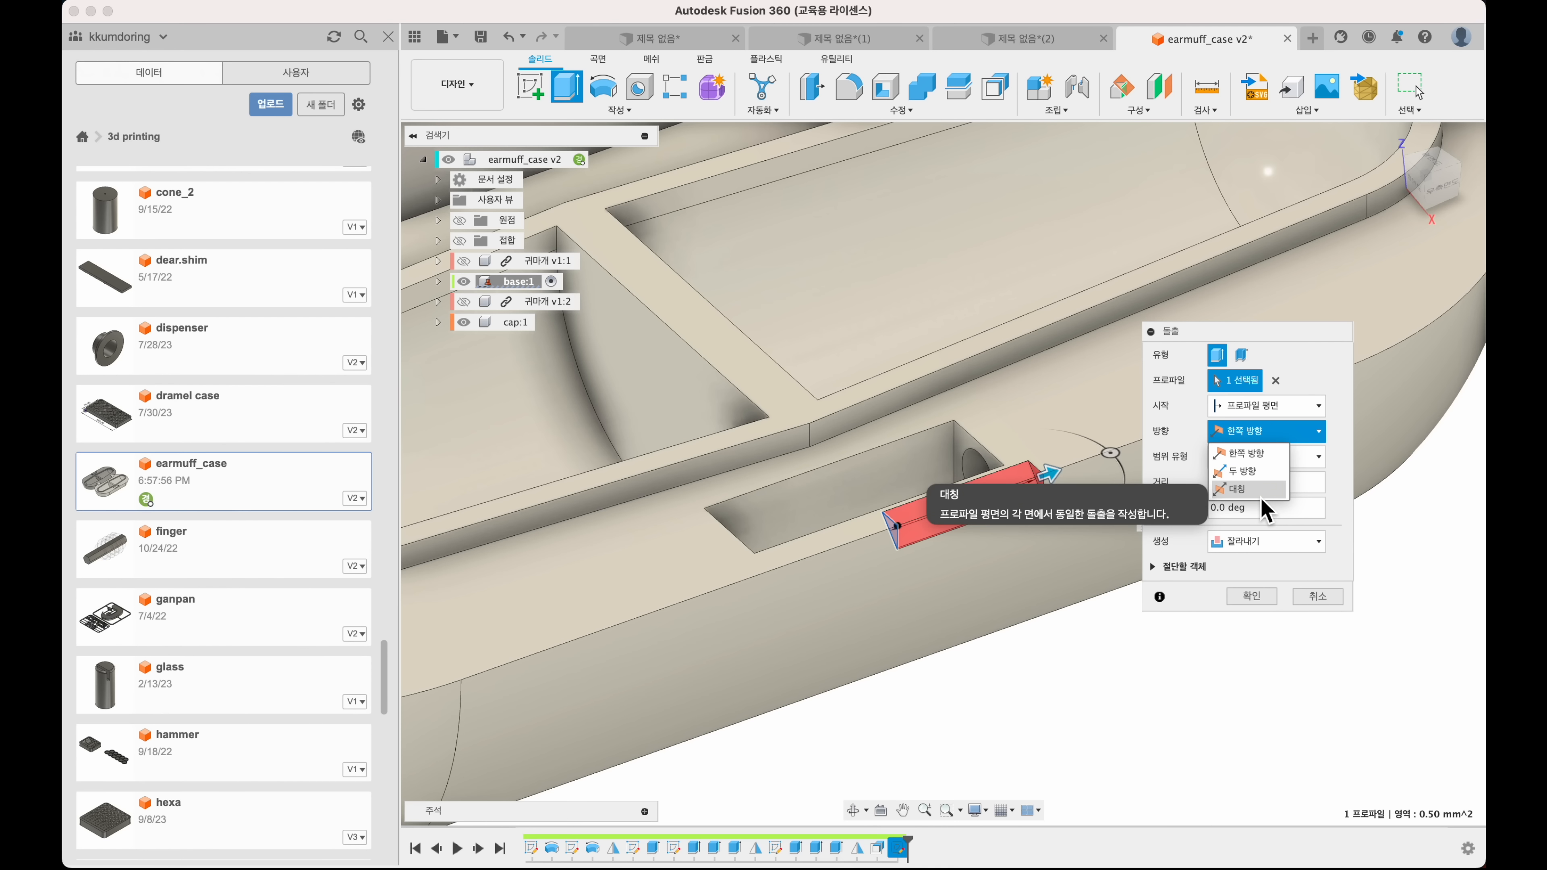
{"action": "left_click", "coordinate": [1271, 511]}
{"action": "scroll", "coordinate": [1005, 521], "scroll_direction": "down", "scroll_amount": 5}
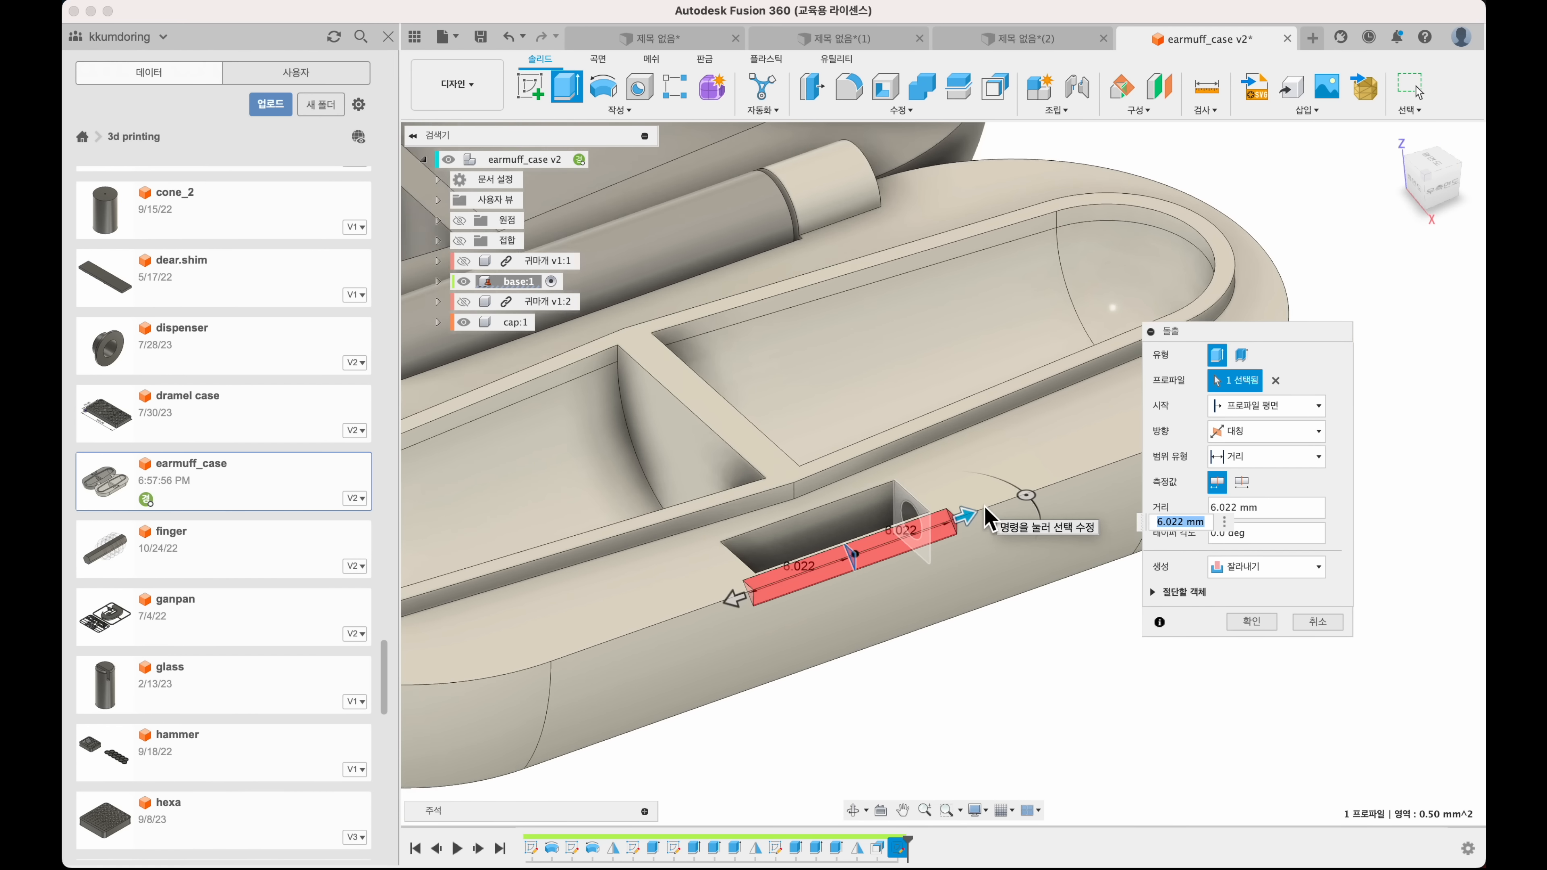
{"action": "left_click_drag", "start_coordinate": [964, 543], "coordinate": [1050, 500]}
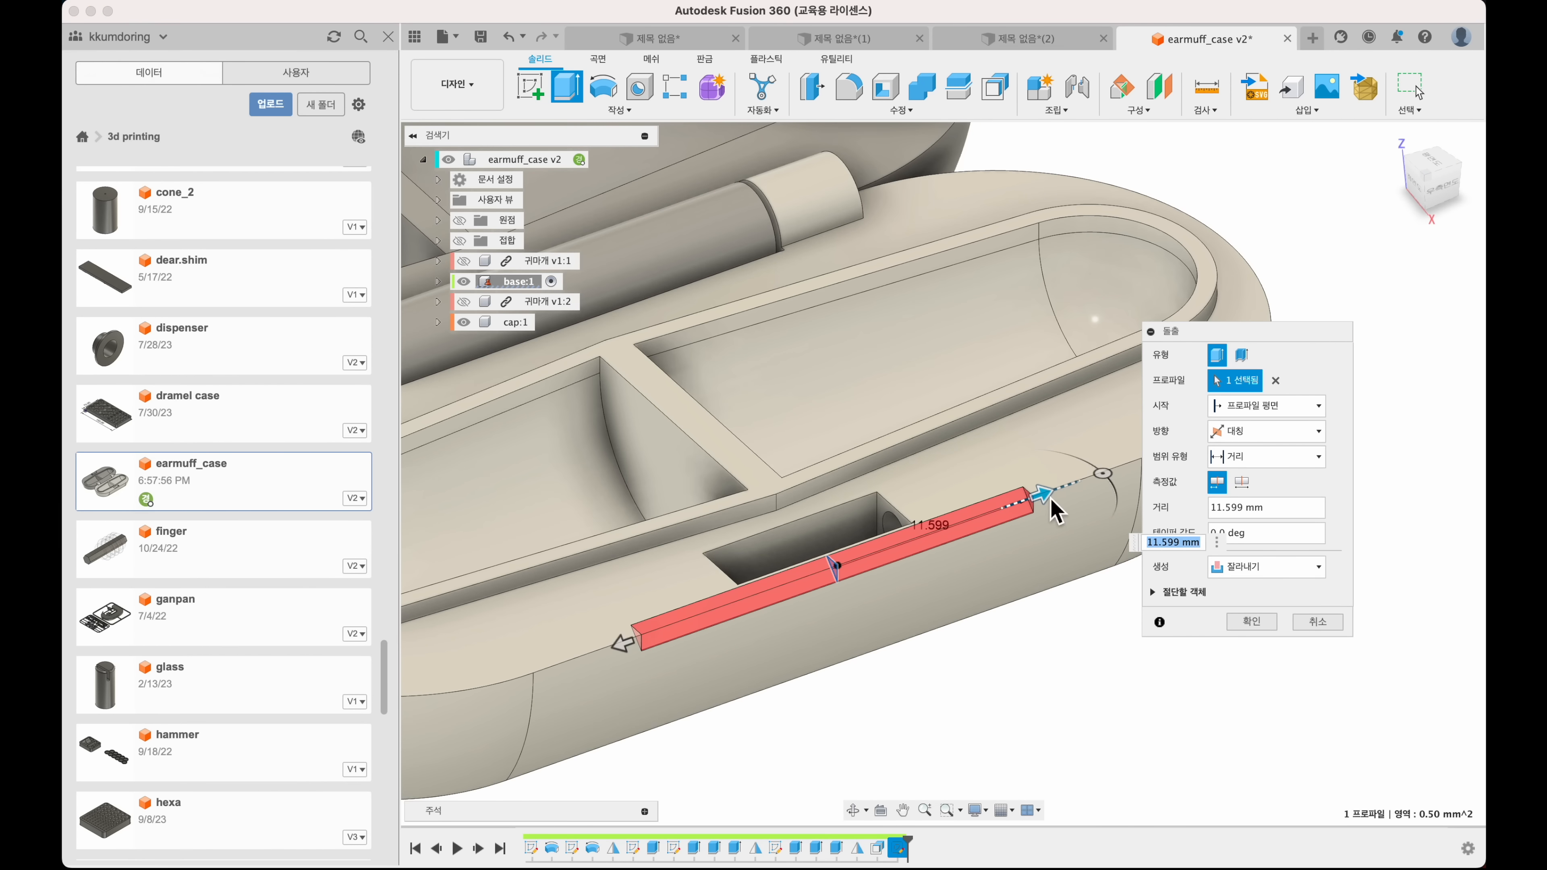
- Measure the symmetric rim cut by its whole length, set that length to 20 mm, and complete the extrusion
{"action": "left_click", "coordinate": [1247, 482]}
{"action": "left_click_drag", "start_coordinate": [1264, 516], "coordinate": [1135, 513]}
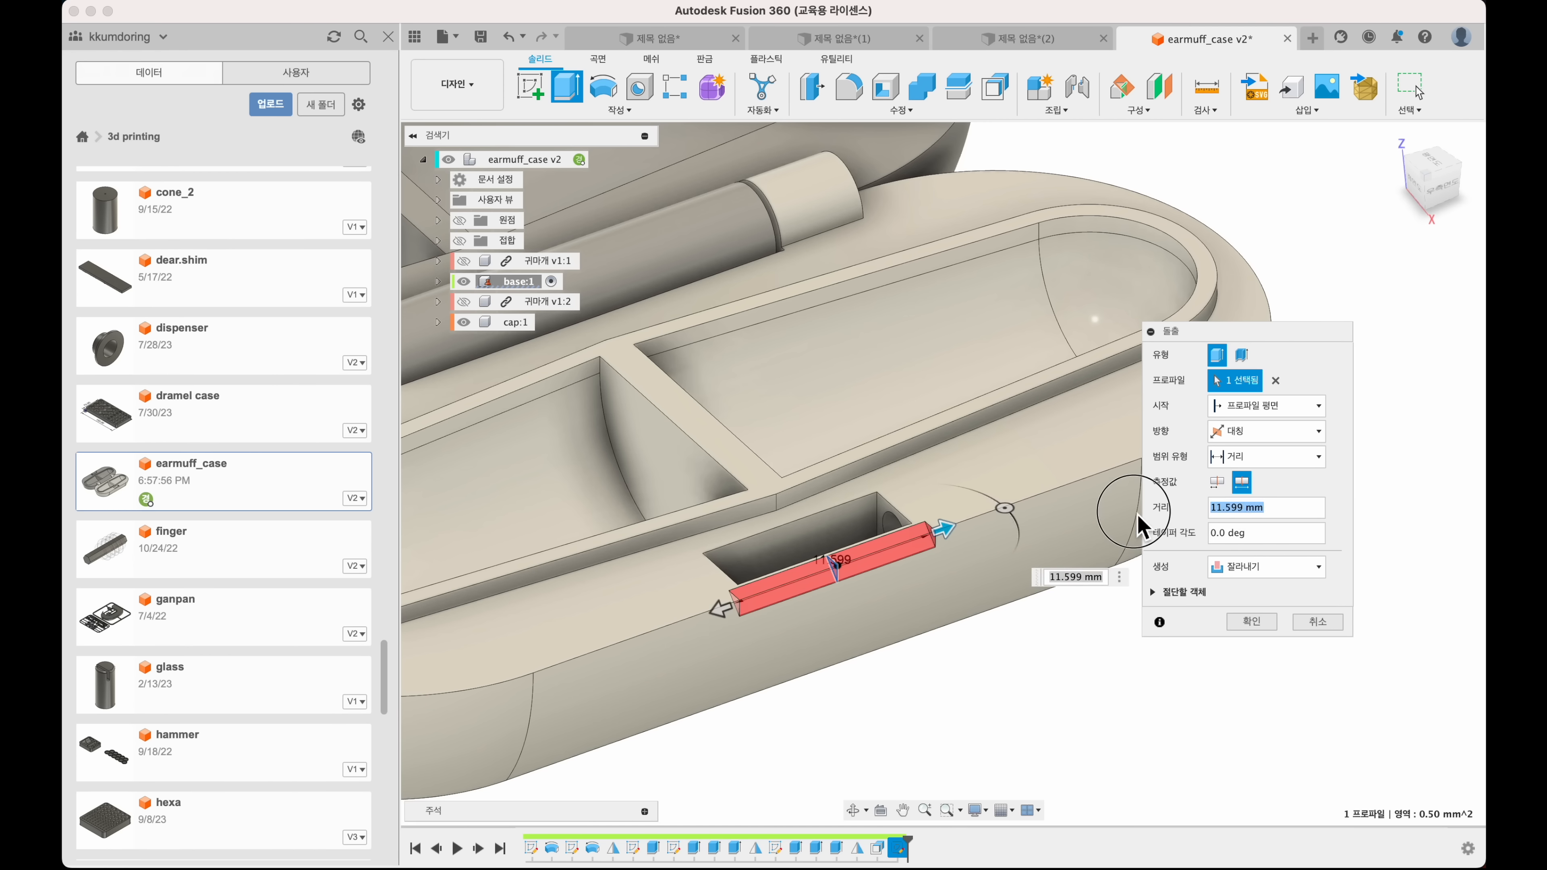
{"action": "type", "text": "20"}
{"action": "key", "text": "Return"}
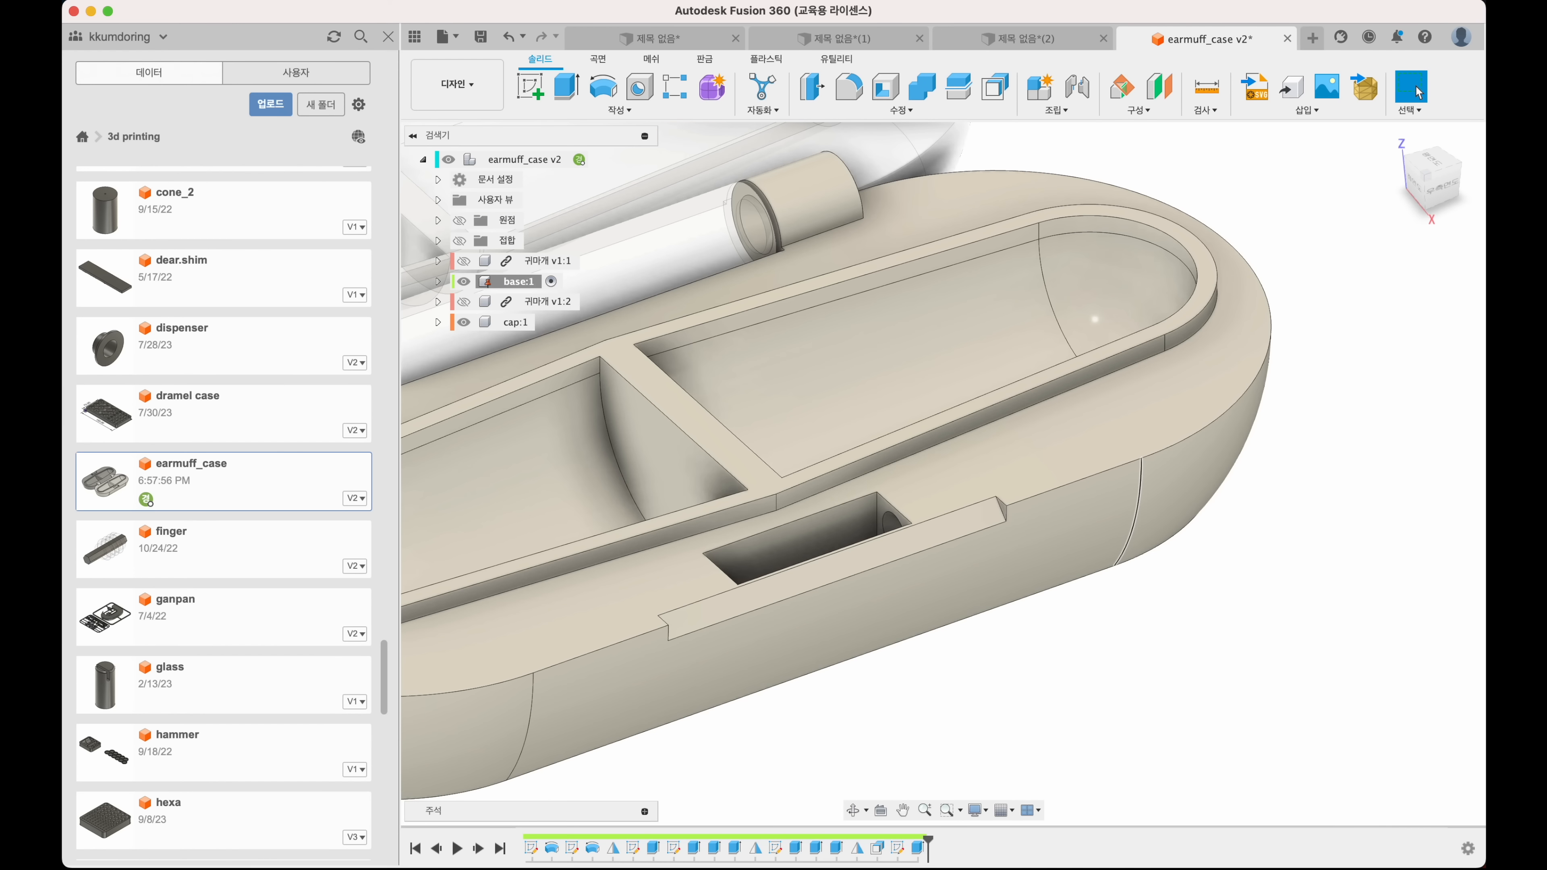
{"action": "scroll", "coordinate": [855, 686], "scroll_direction": "up", "scroll_amount": 3}
{"action": "scroll", "coordinate": [847, 682], "scroll_direction": "down", "scroll_amount": 3}
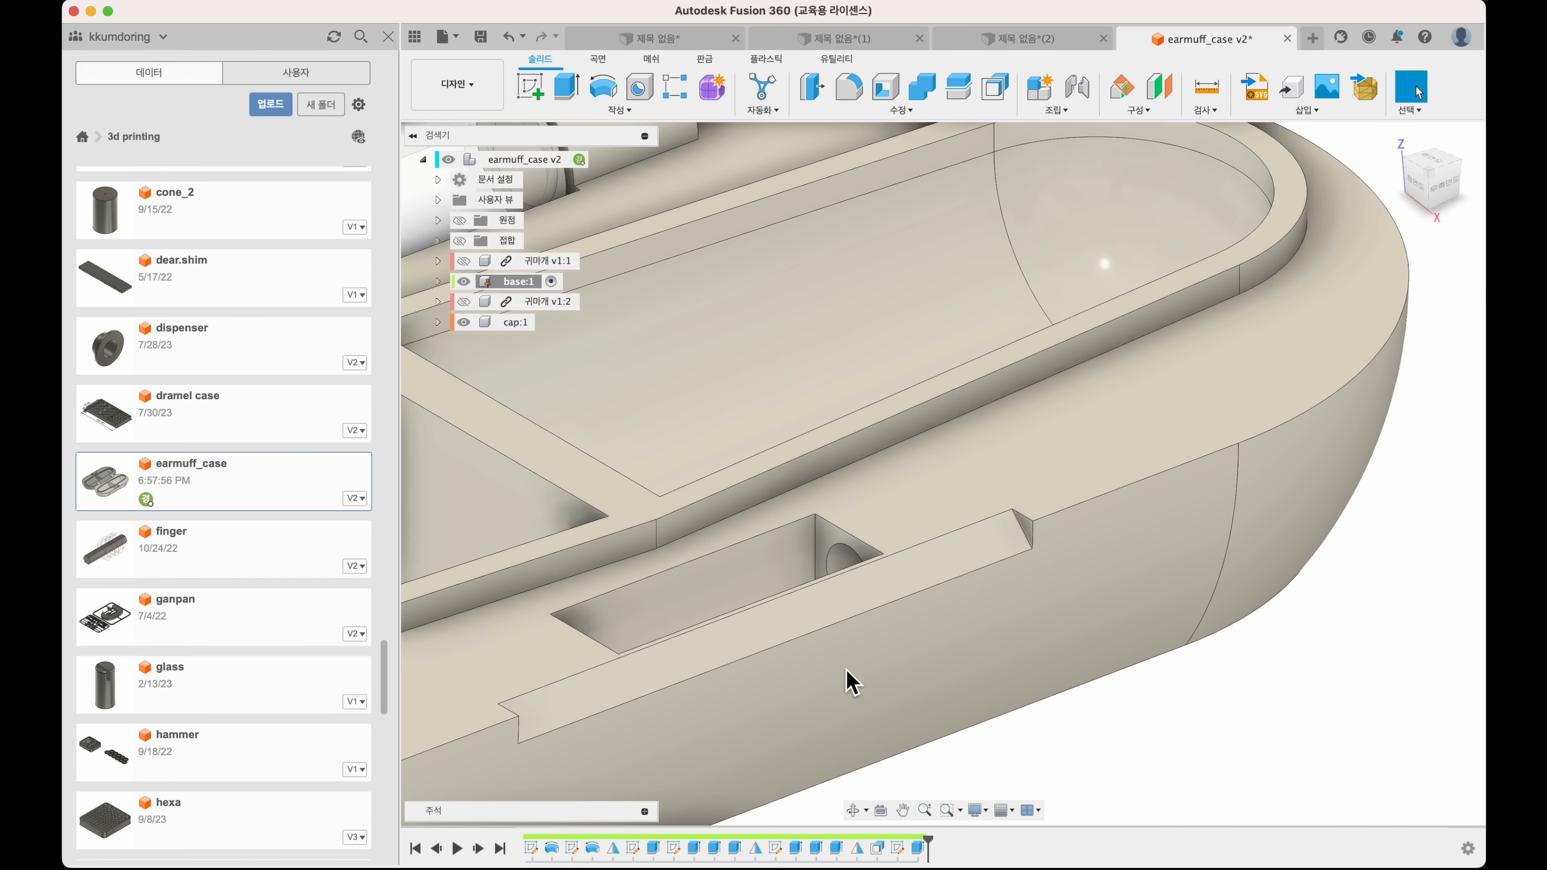
- Try to fillet the two end edges of the rim notch with a 1 mm radius
{"action": "left_click", "coordinate": [849, 87]}
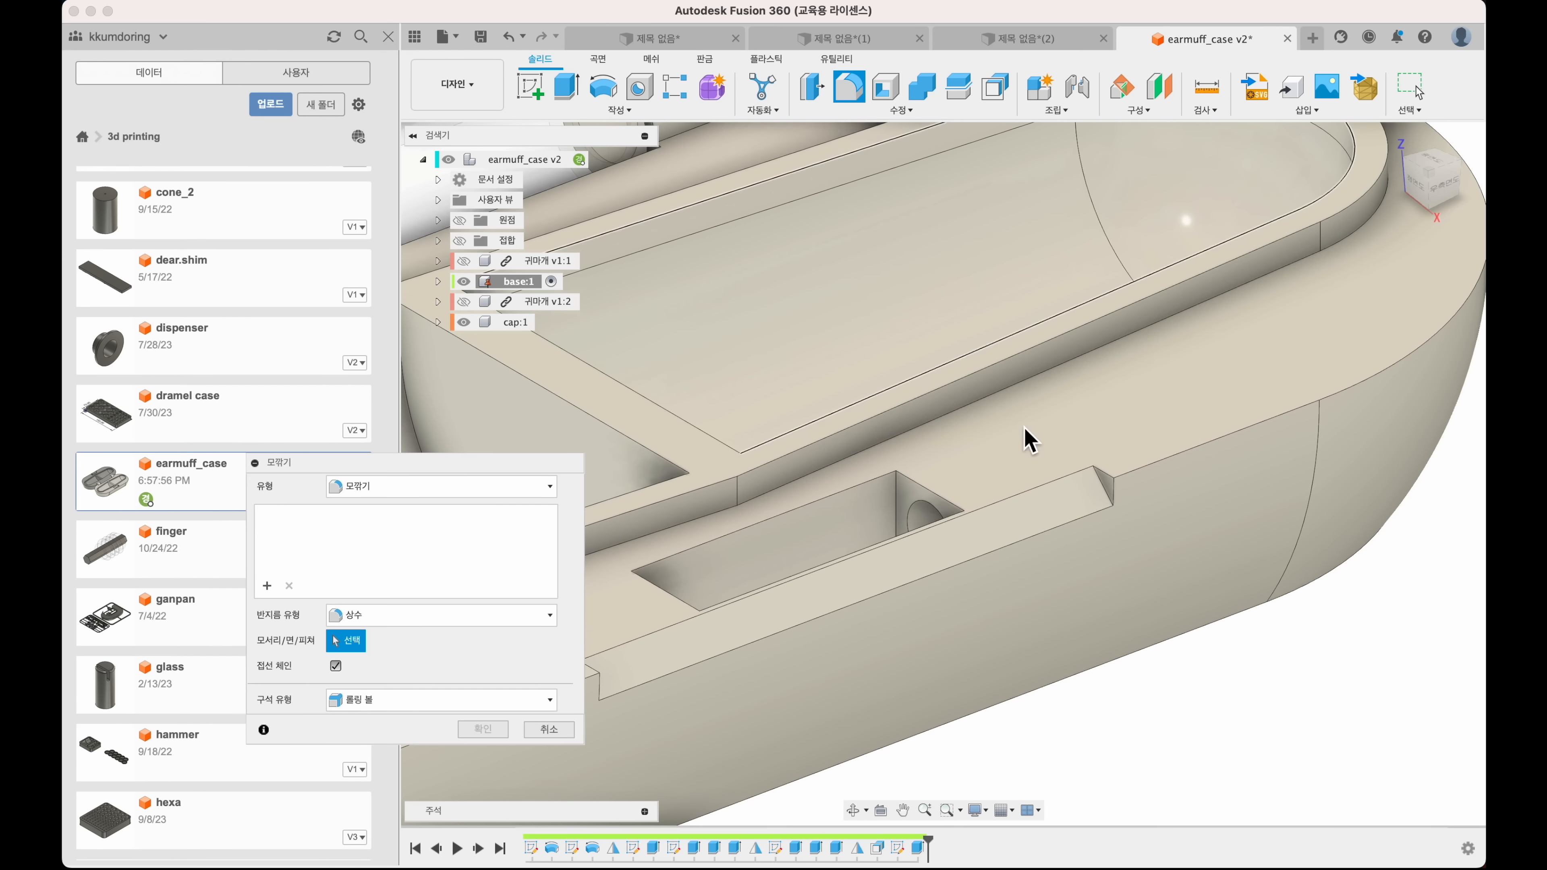
{"action": "left_click", "coordinate": [1100, 495]}
{"action": "scroll", "coordinate": [1099, 495], "scroll_direction": "up", "scroll_amount": 5}
{"action": "scroll", "coordinate": [1100, 494], "scroll_direction": "right", "scroll_amount": 10, "text": "shift"}
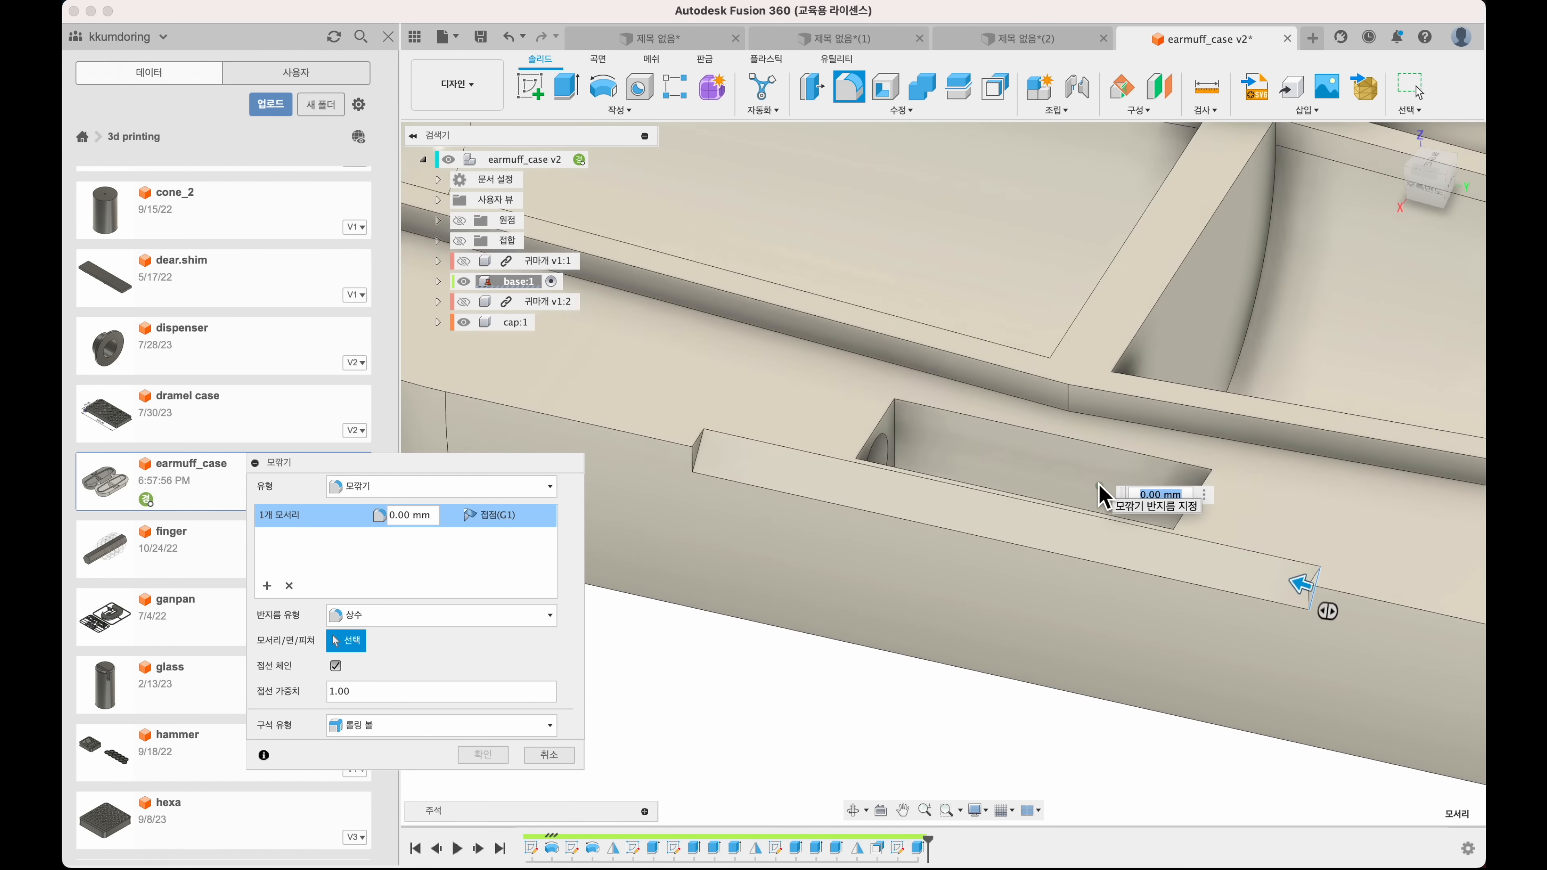
{"action": "left_click", "coordinate": [717, 390]}
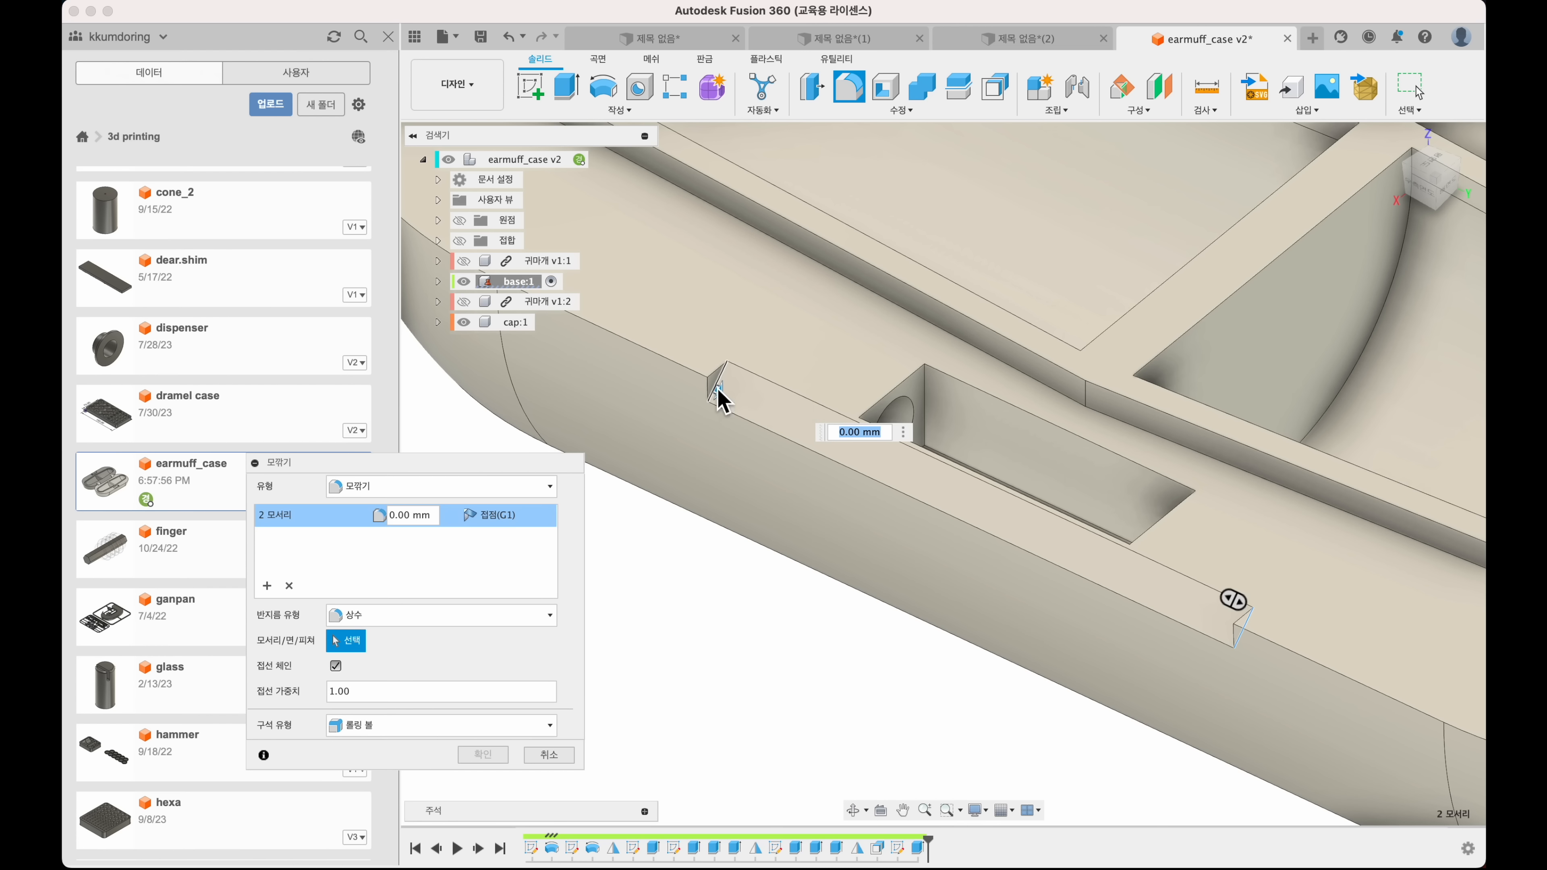
{"action": "type", "text": "1"}
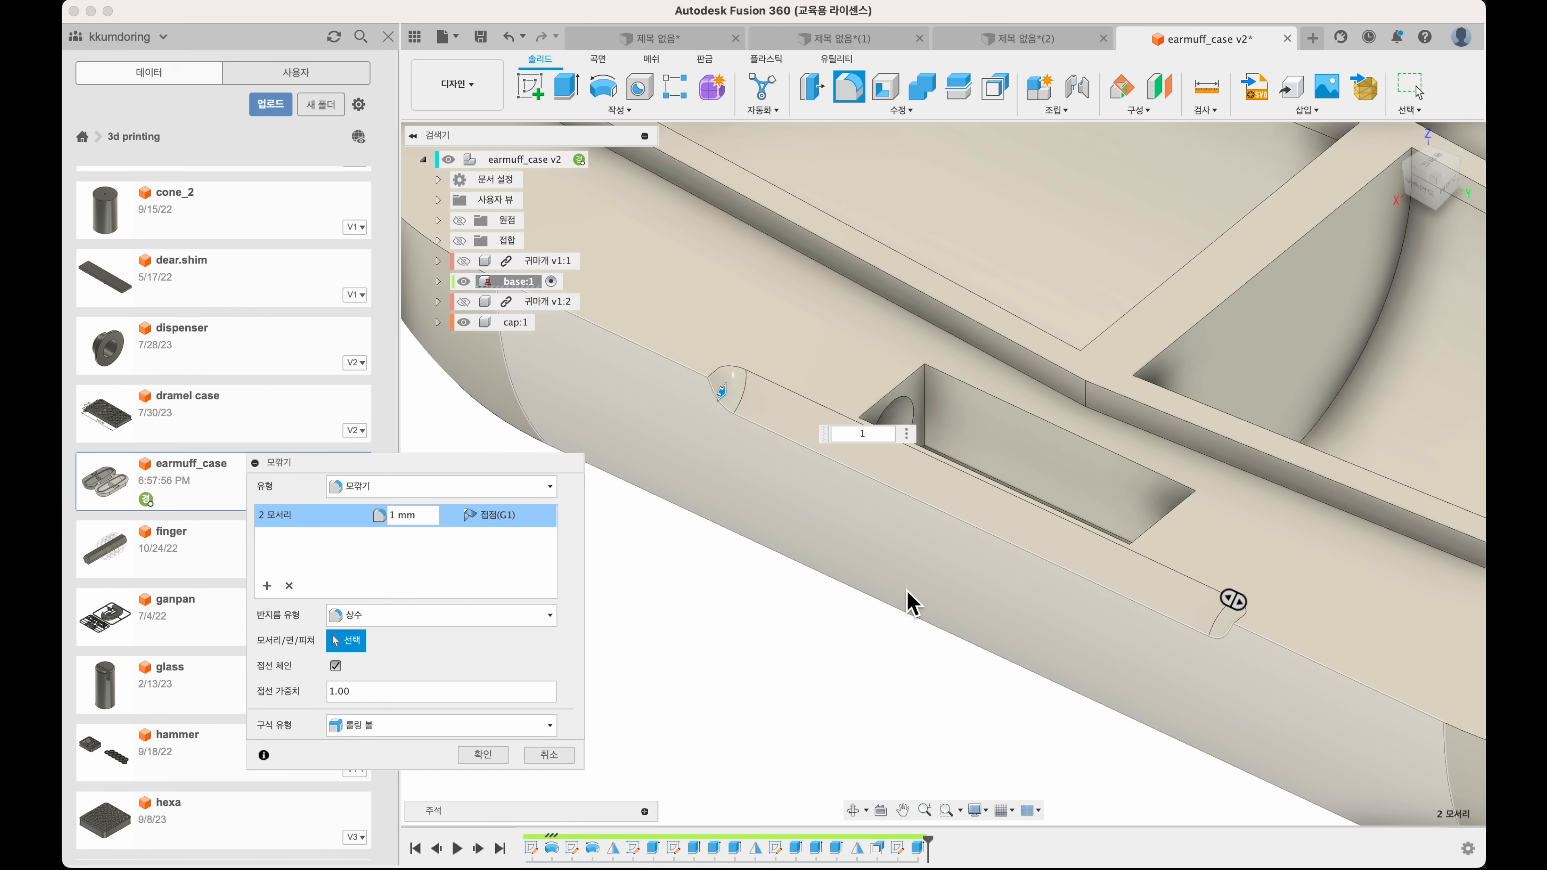
{"action": "scroll", "coordinate": [907, 593], "scroll_direction": "up", "scroll_amount": 10, "text": "shift"}
{"action": "scroll", "coordinate": [906, 592], "scroll_direction": "down", "scroll_amount": 10, "text": "shift"}
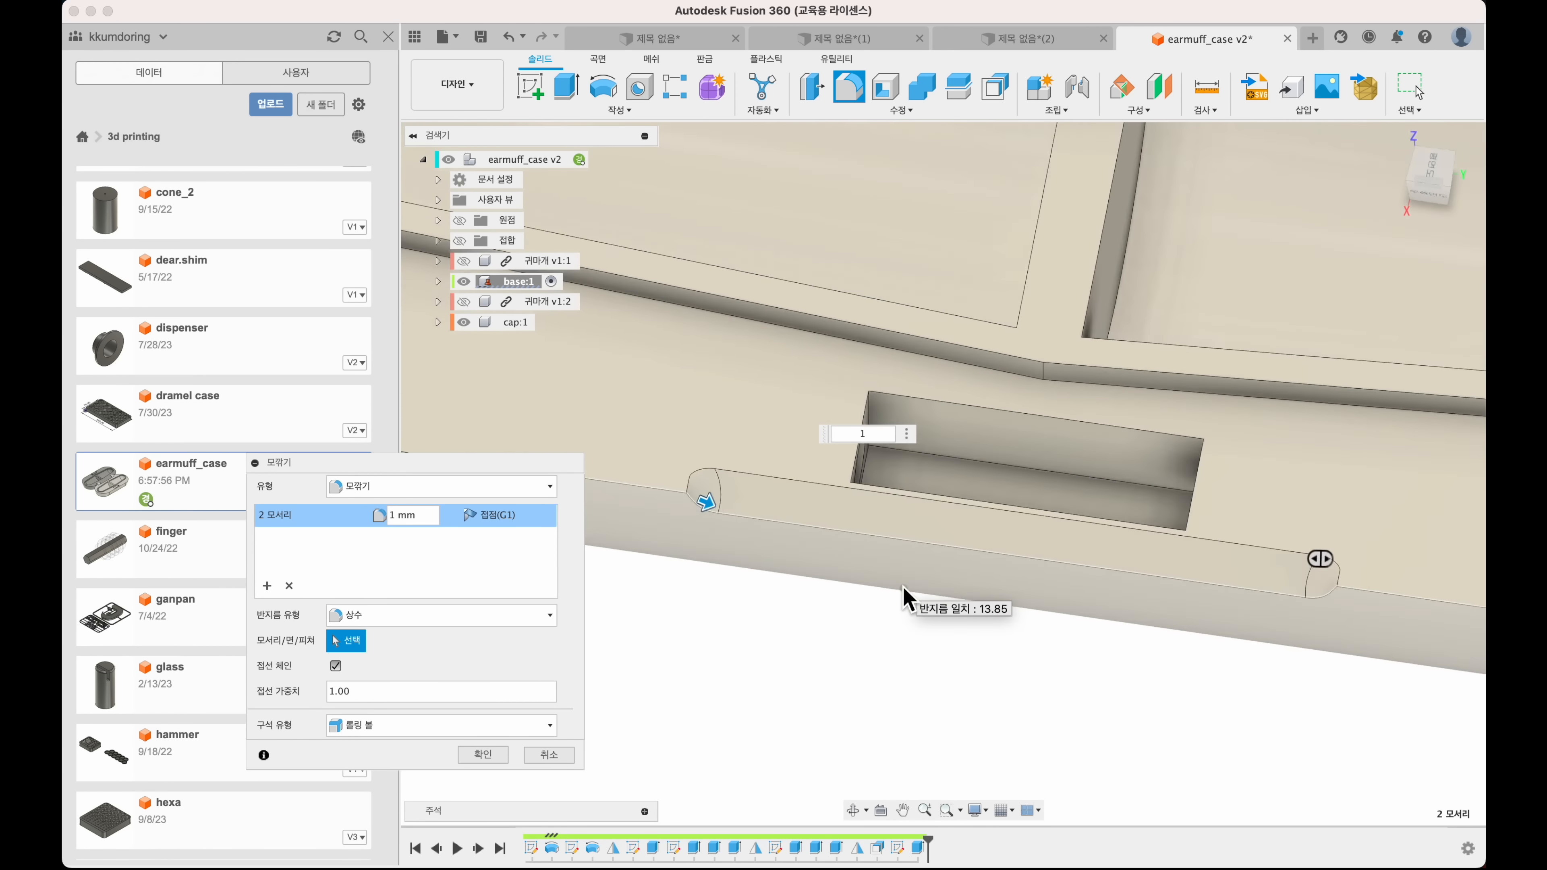
{"action": "scroll", "coordinate": [906, 592], "scroll_direction": "up", "scroll_amount": 8, "text": "shift"}
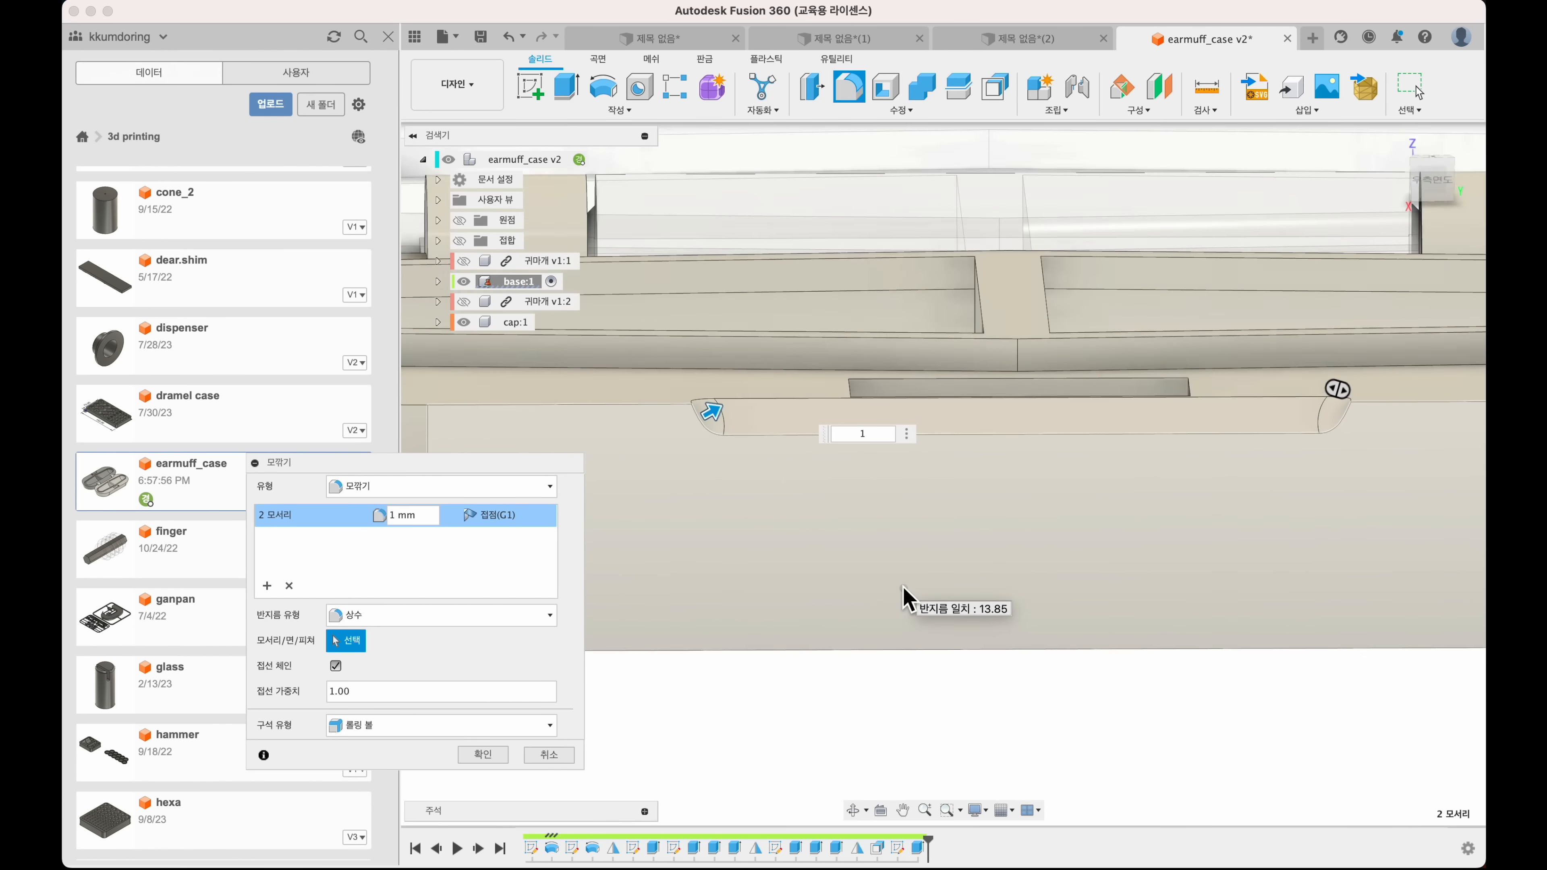
{"action": "key", "text": "Escape"}
- Delete the triangular notch cut and its triangle sketch from the design history
{"action": "scroll", "coordinate": [906, 592], "scroll_direction": "up", "scroll_amount": 4, "text": "shift"}
{"action": "scroll", "coordinate": [907, 592], "scroll_direction": "up", "scroll_amount": 5}
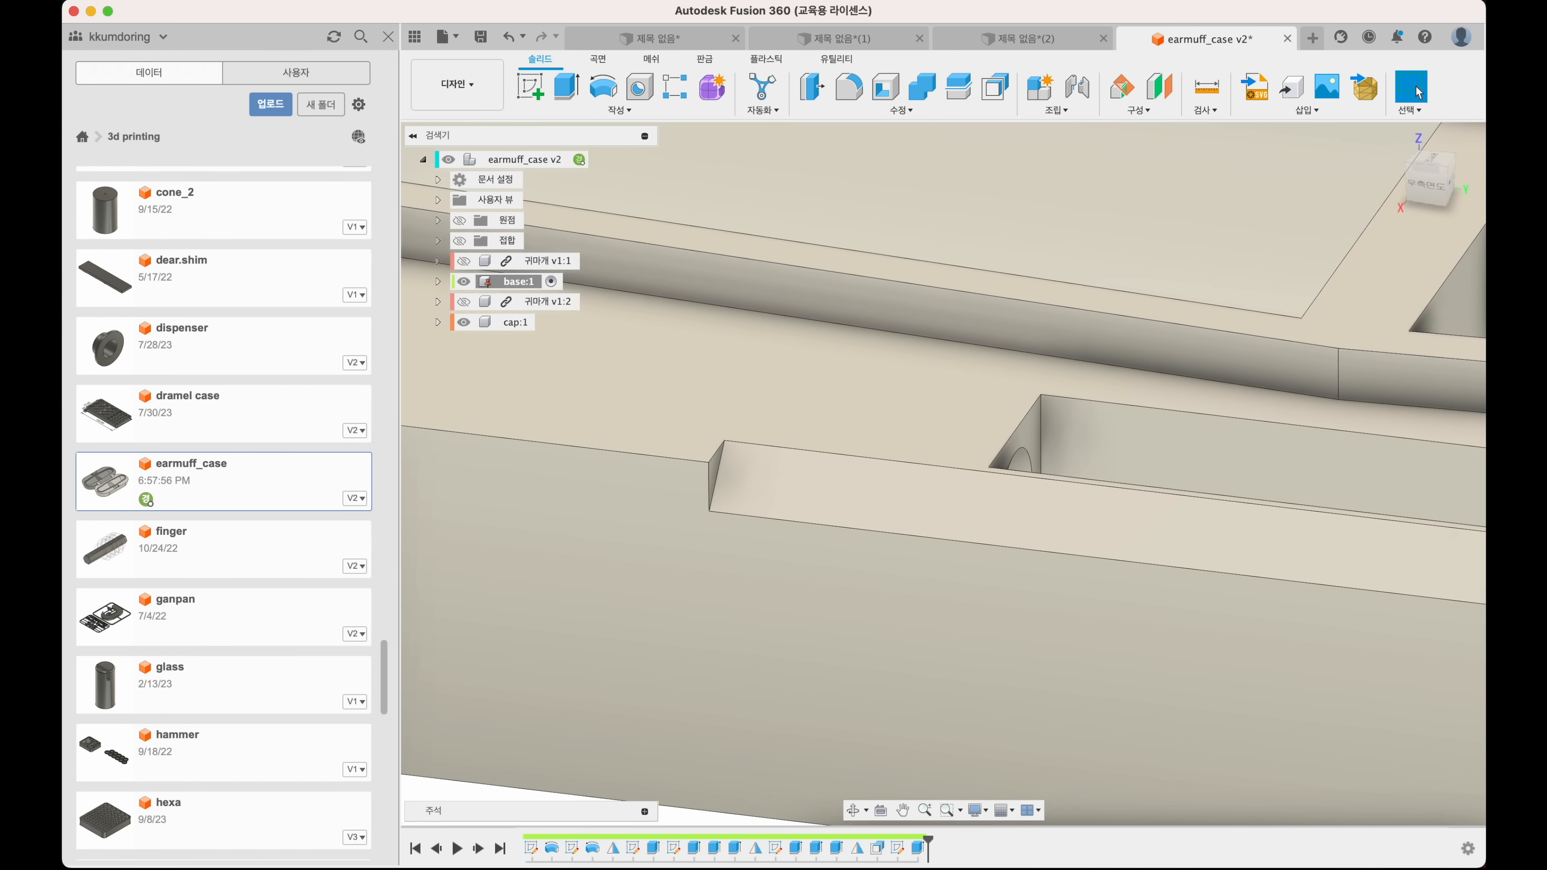
{"action": "scroll", "coordinate": [907, 593], "scroll_direction": "left", "scroll_amount": 4}
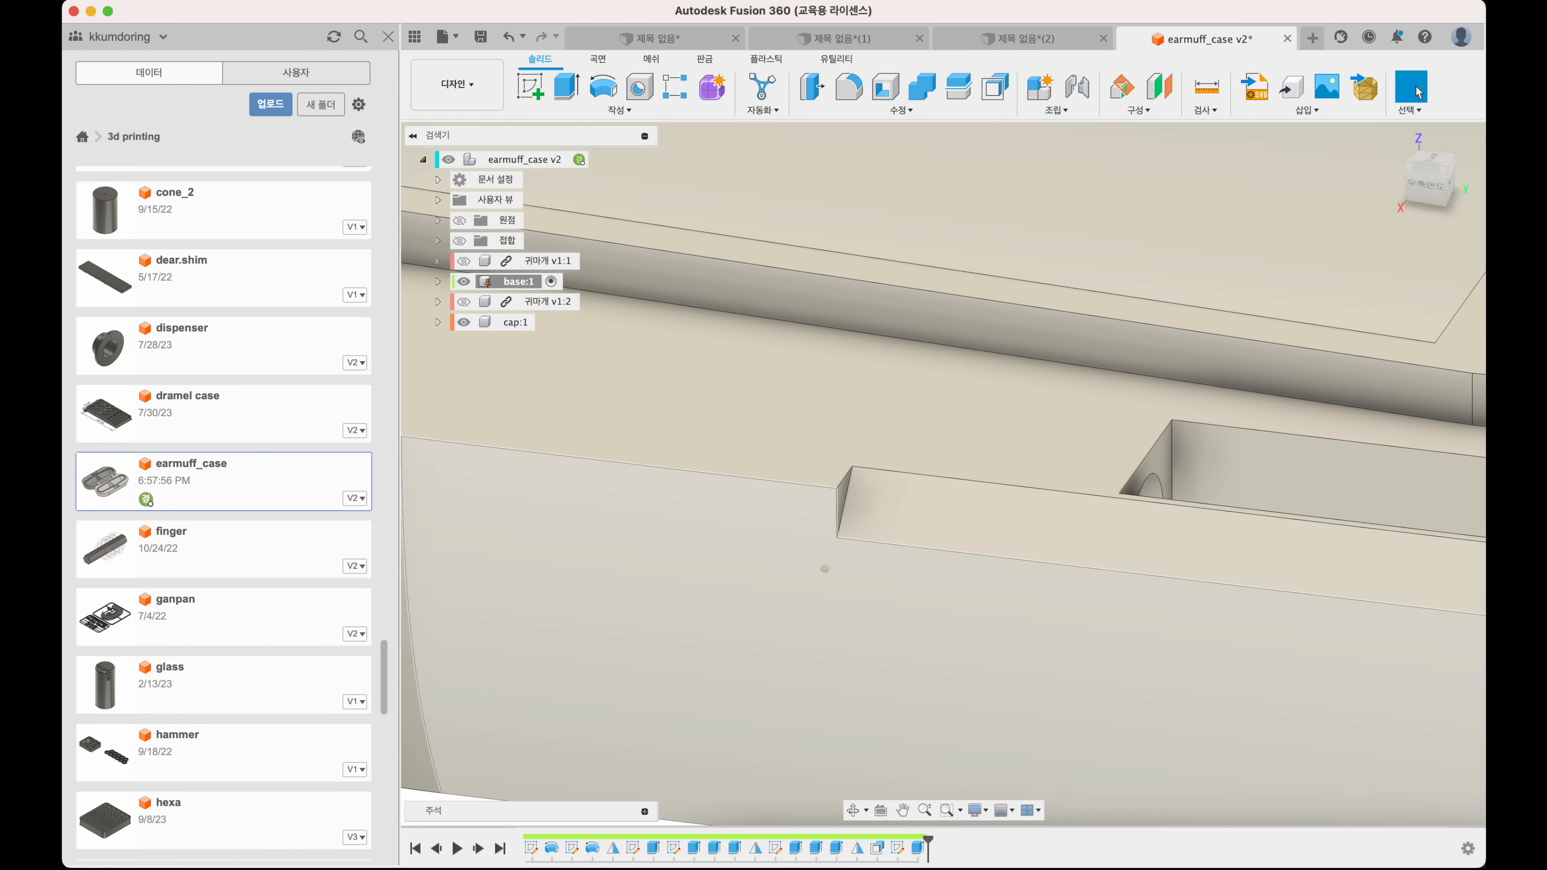
{"action": "scroll", "coordinate": [824, 569], "scroll_direction": "right", "scroll_amount": 5, "text": "shift"}
{"action": "scroll", "coordinate": [809, 580], "scroll_direction": "down", "scroll_amount": 3}
{"action": "scroll", "coordinate": [807, 579], "scroll_direction": "down", "scroll_amount": 5}
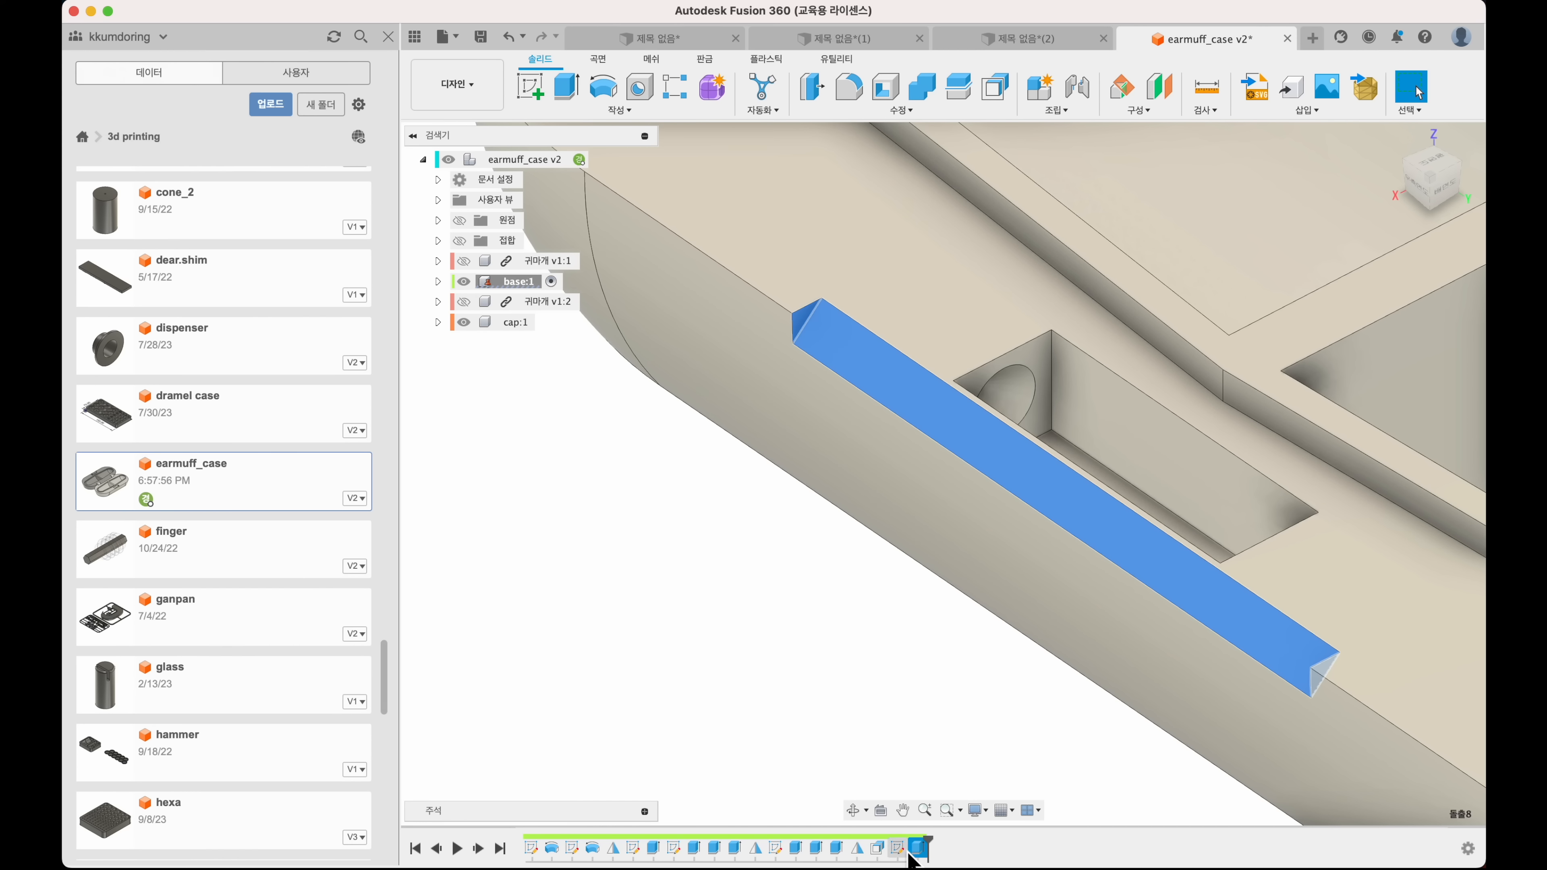
{"action": "key", "text": "Delete"}
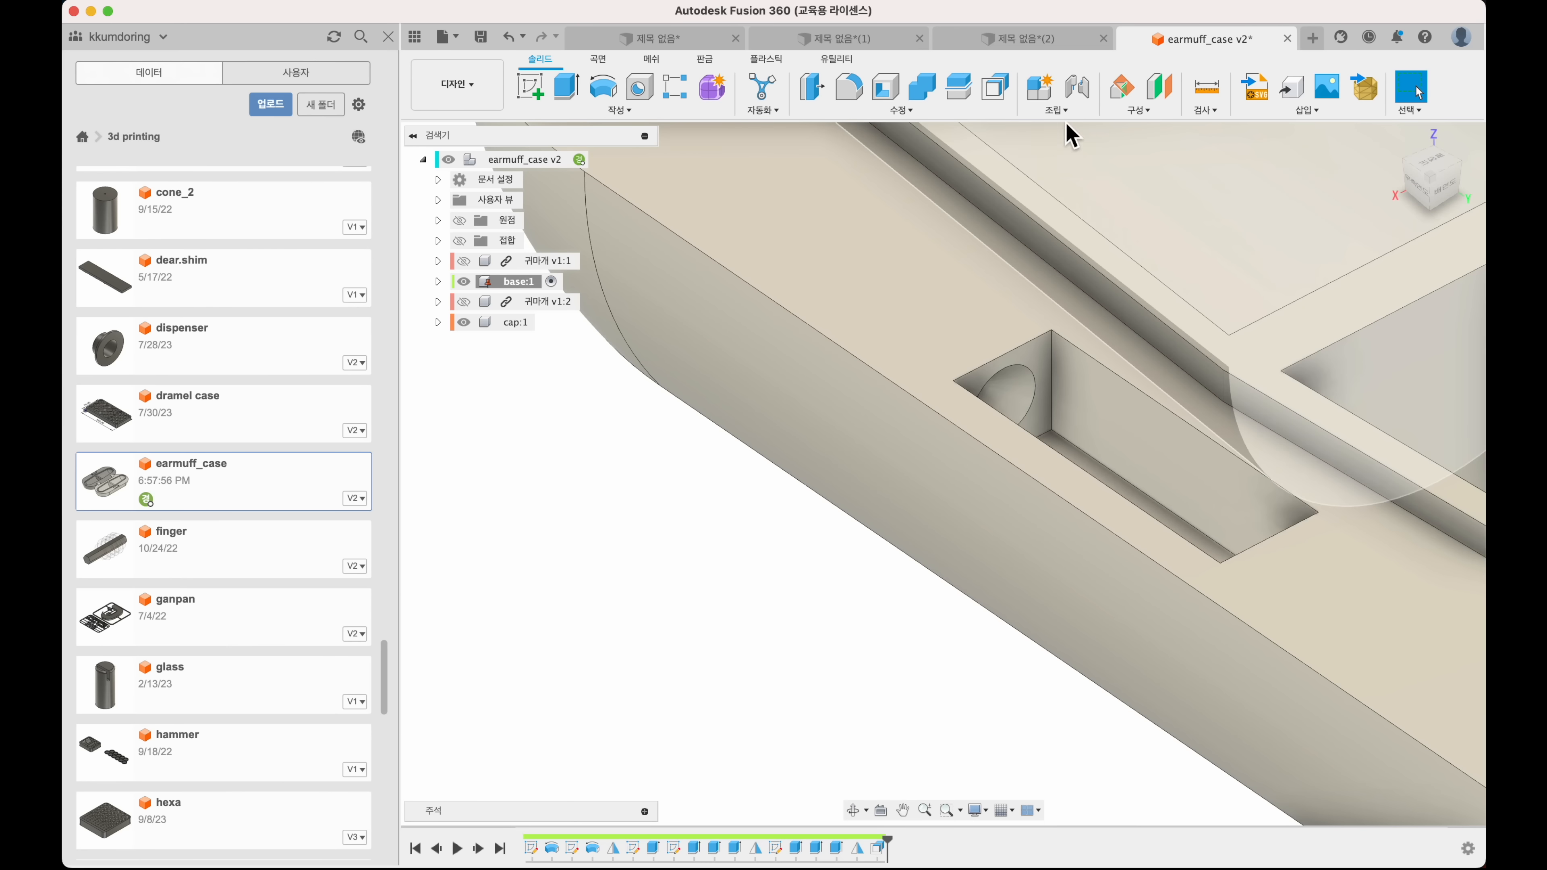
- Create a construction plane through the base's straight outer rim edge, tilted 45 degrees so it slopes down into the base beneath the latch slot
{"action": "left_click", "coordinate": [1126, 112]}
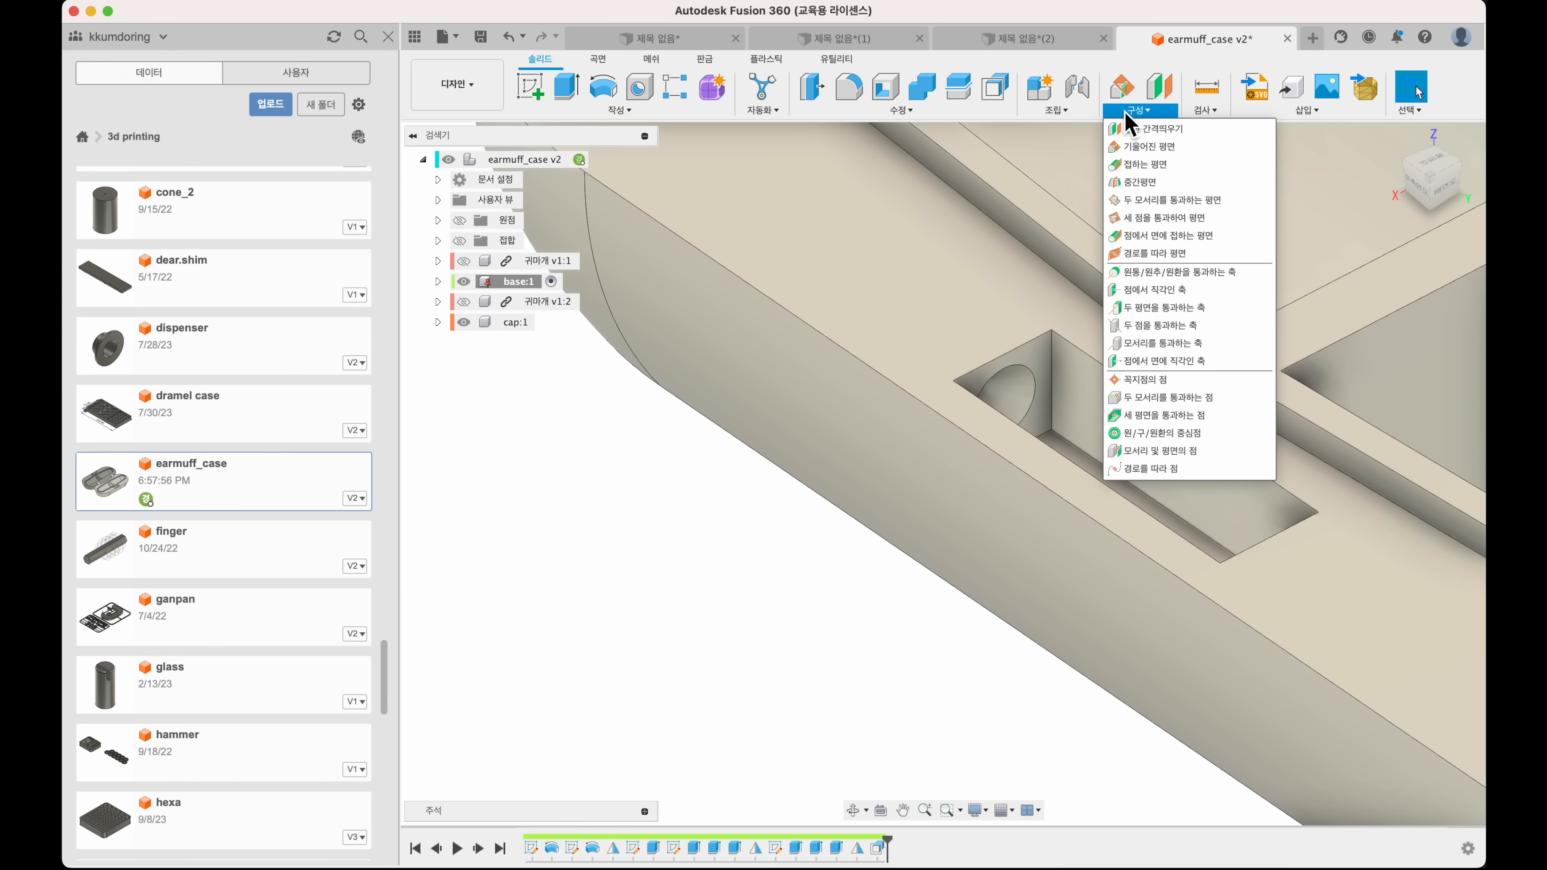
{"action": "left_click", "coordinate": [1135, 150]}
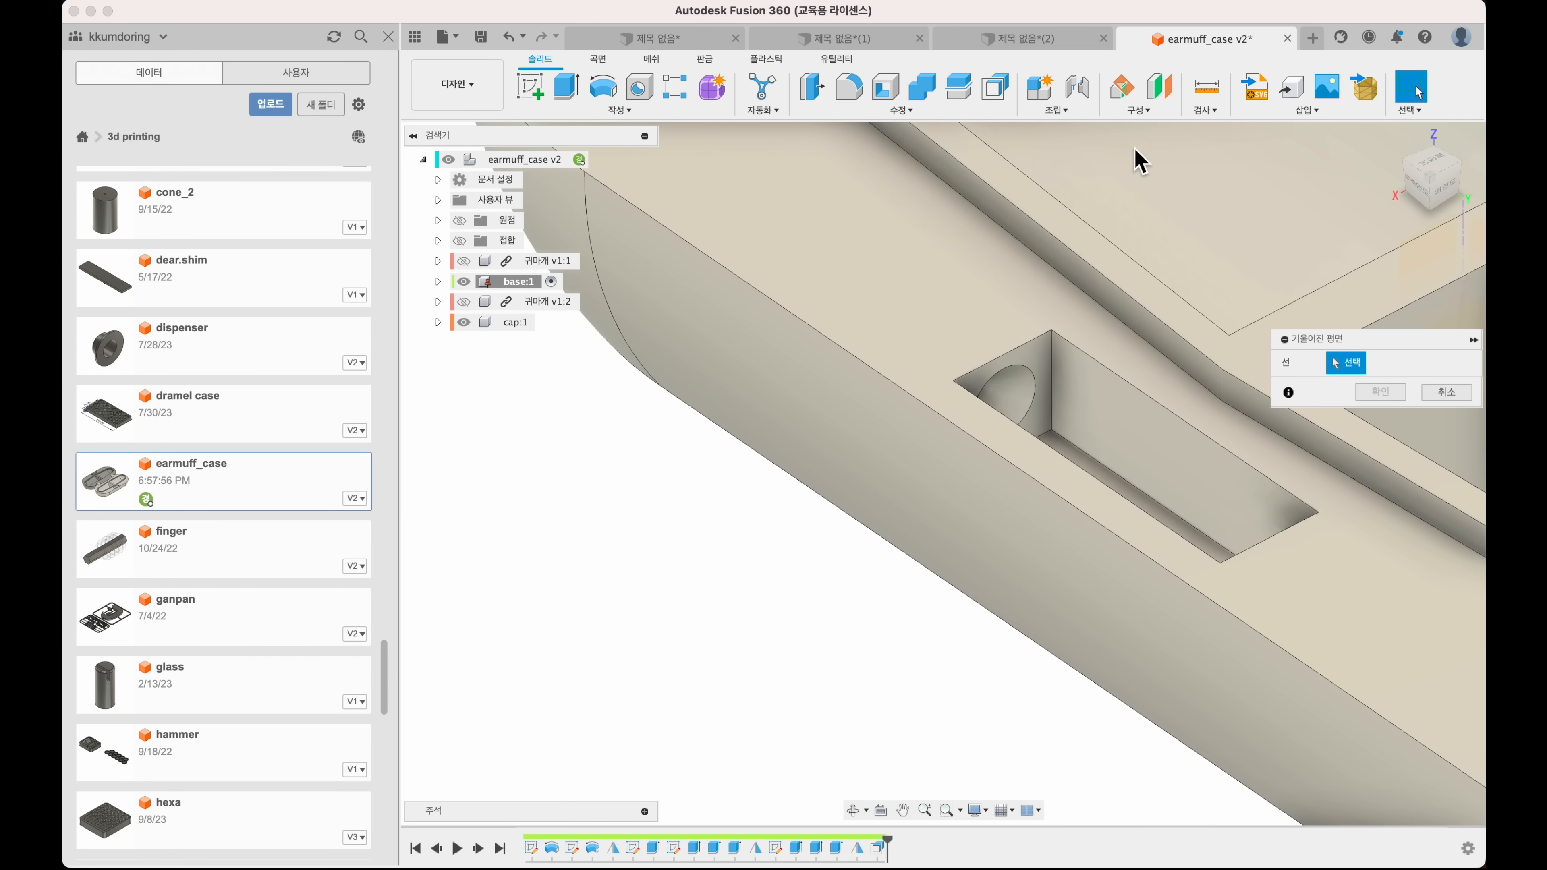
{"action": "left_click", "coordinate": [1036, 491]}
{"action": "scroll", "coordinate": [1029, 490], "scroll_direction": "down", "scroll_amount": 5}
{"action": "scroll", "coordinate": [1026, 489], "scroll_direction": "down", "scroll_amount": 4}
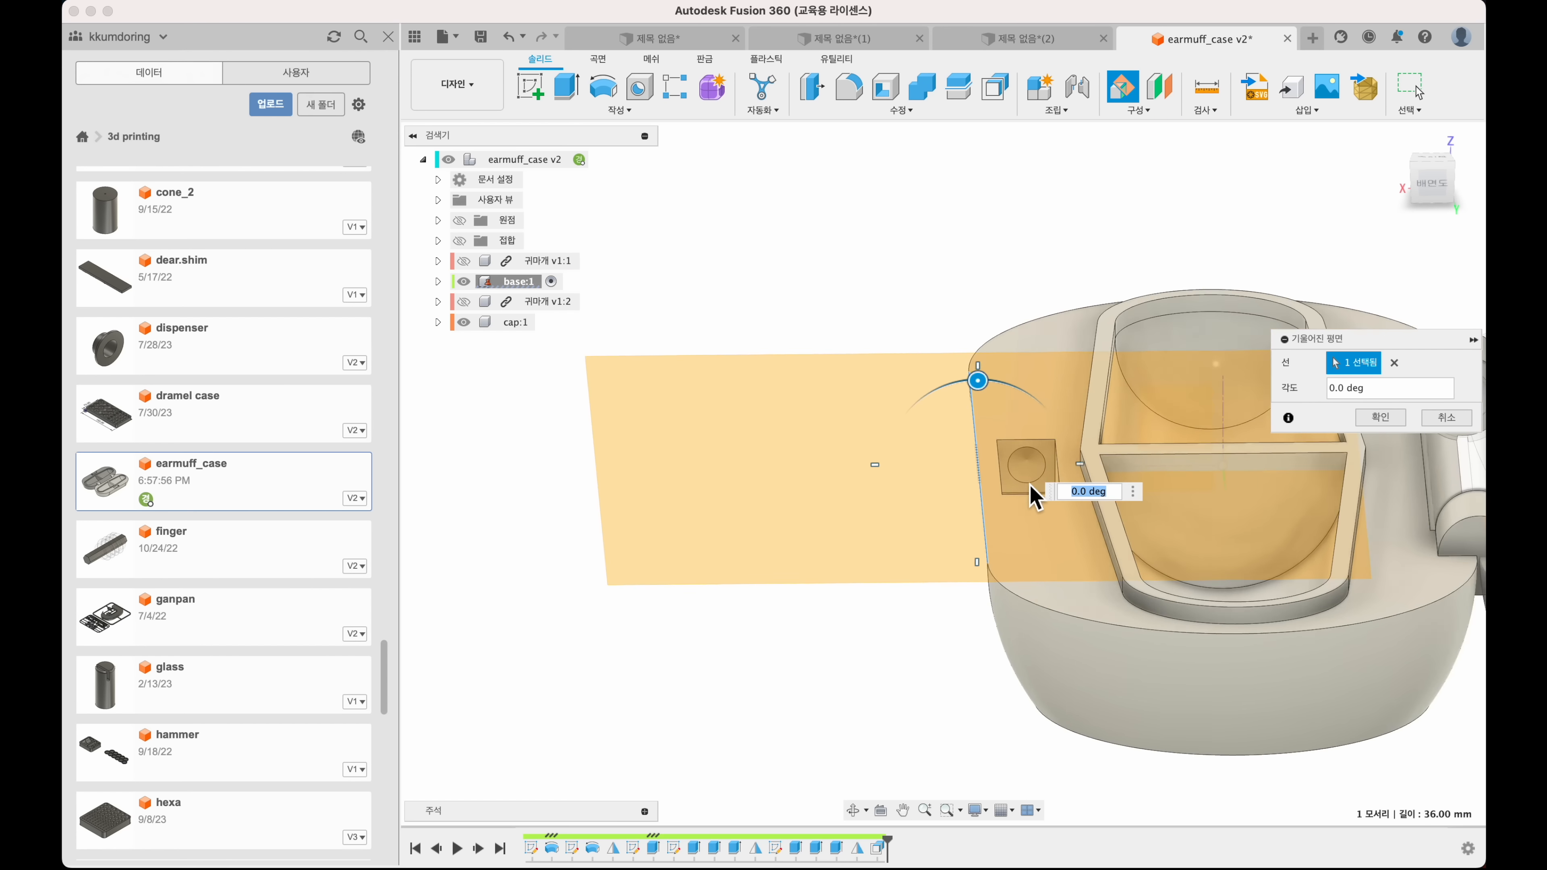
{"action": "left_click_drag", "start_coordinate": [979, 390], "coordinate": [1033, 421]}
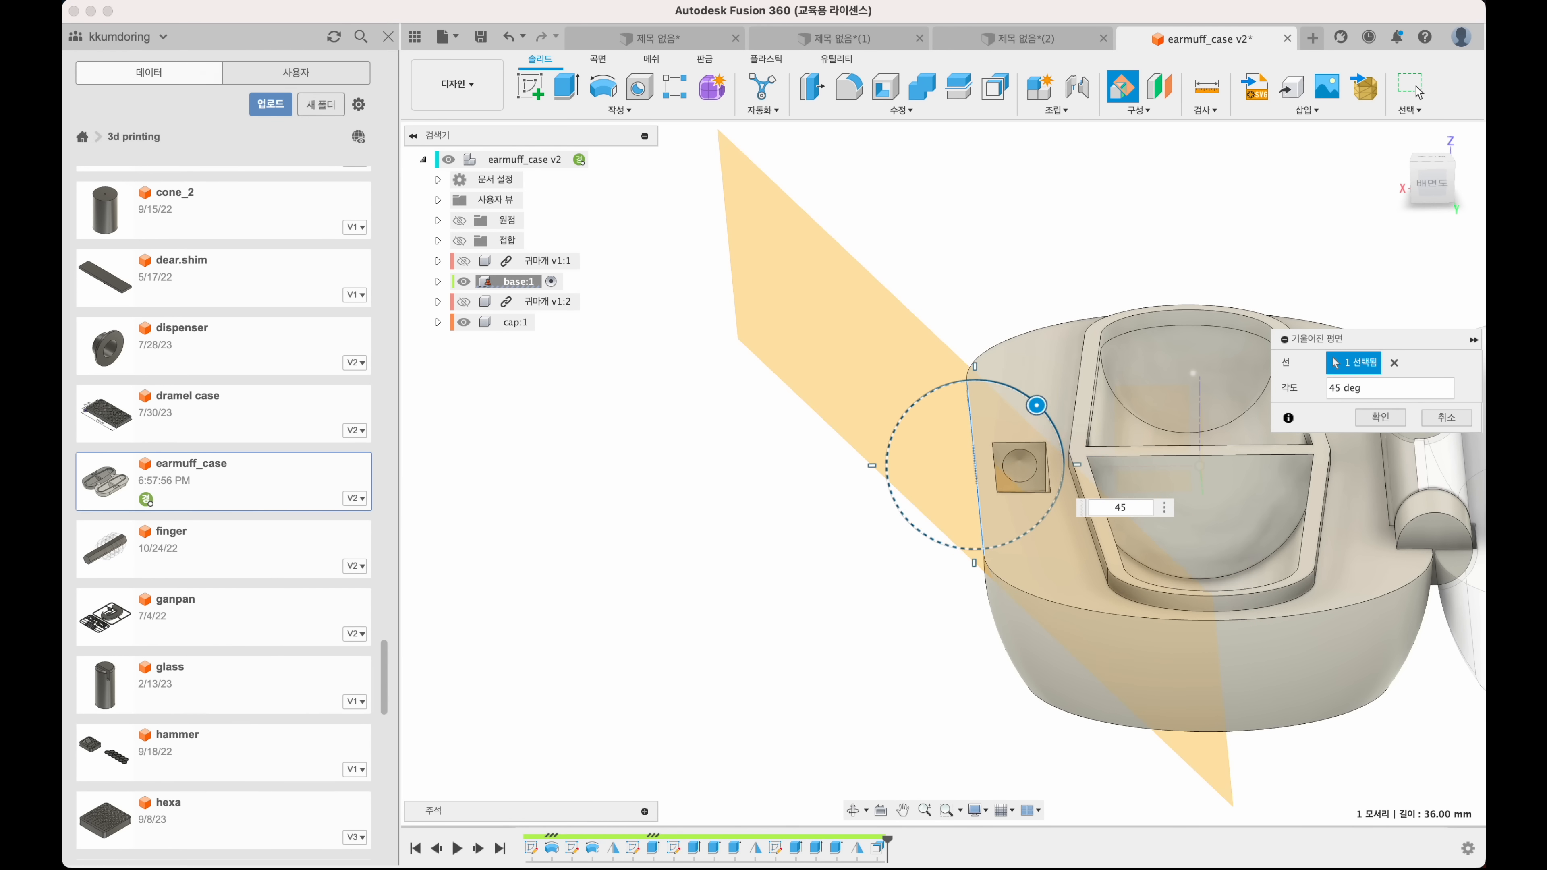
{"action": "key", "text": "Return"}
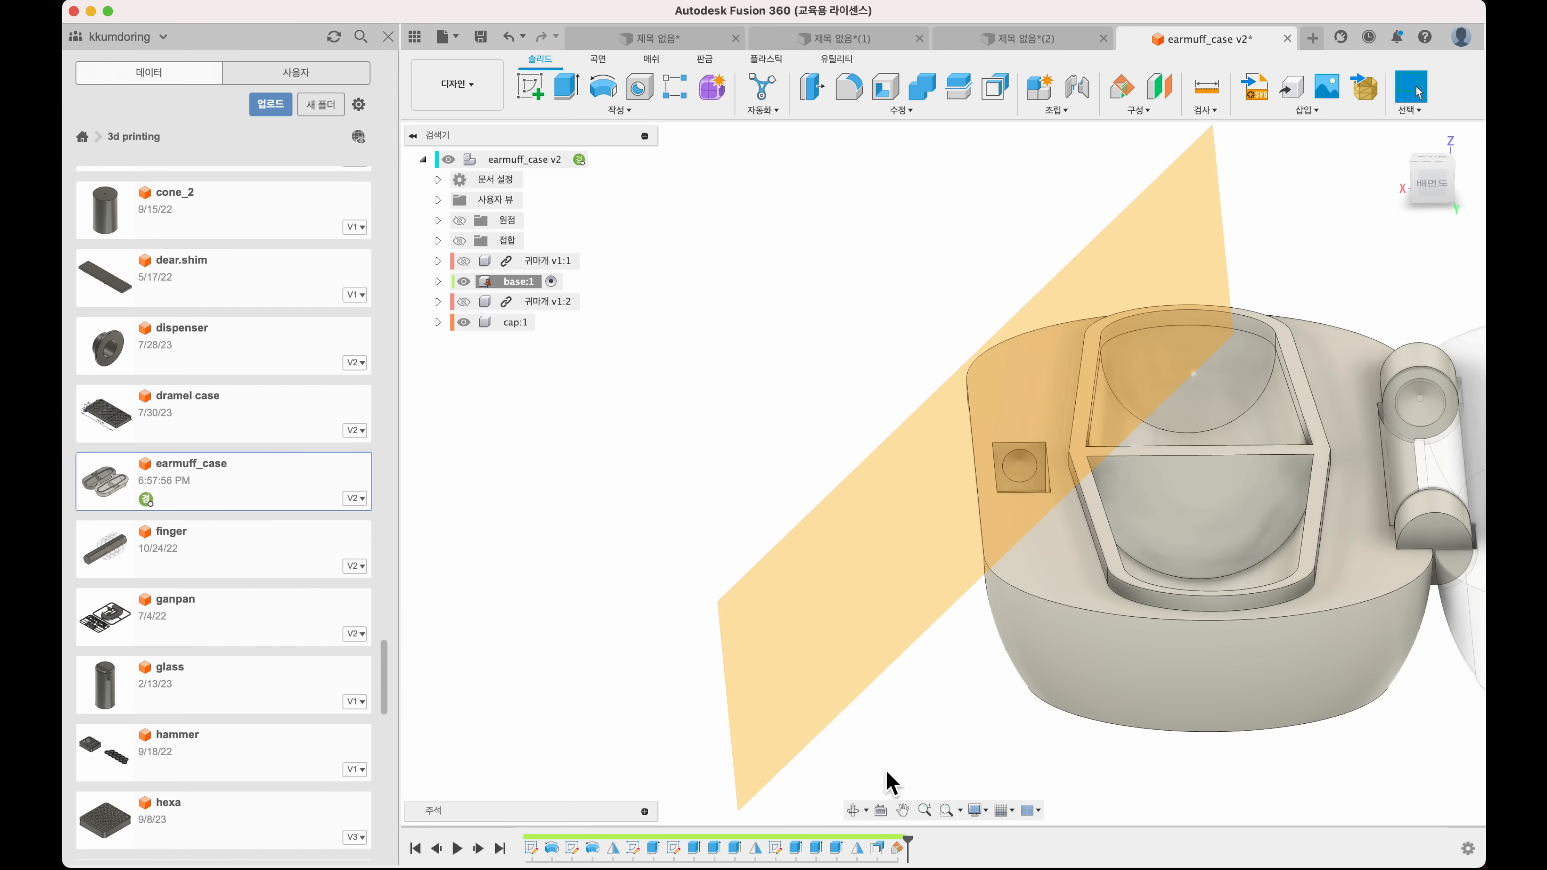
{"action": "double_click", "coordinate": [900, 851]}
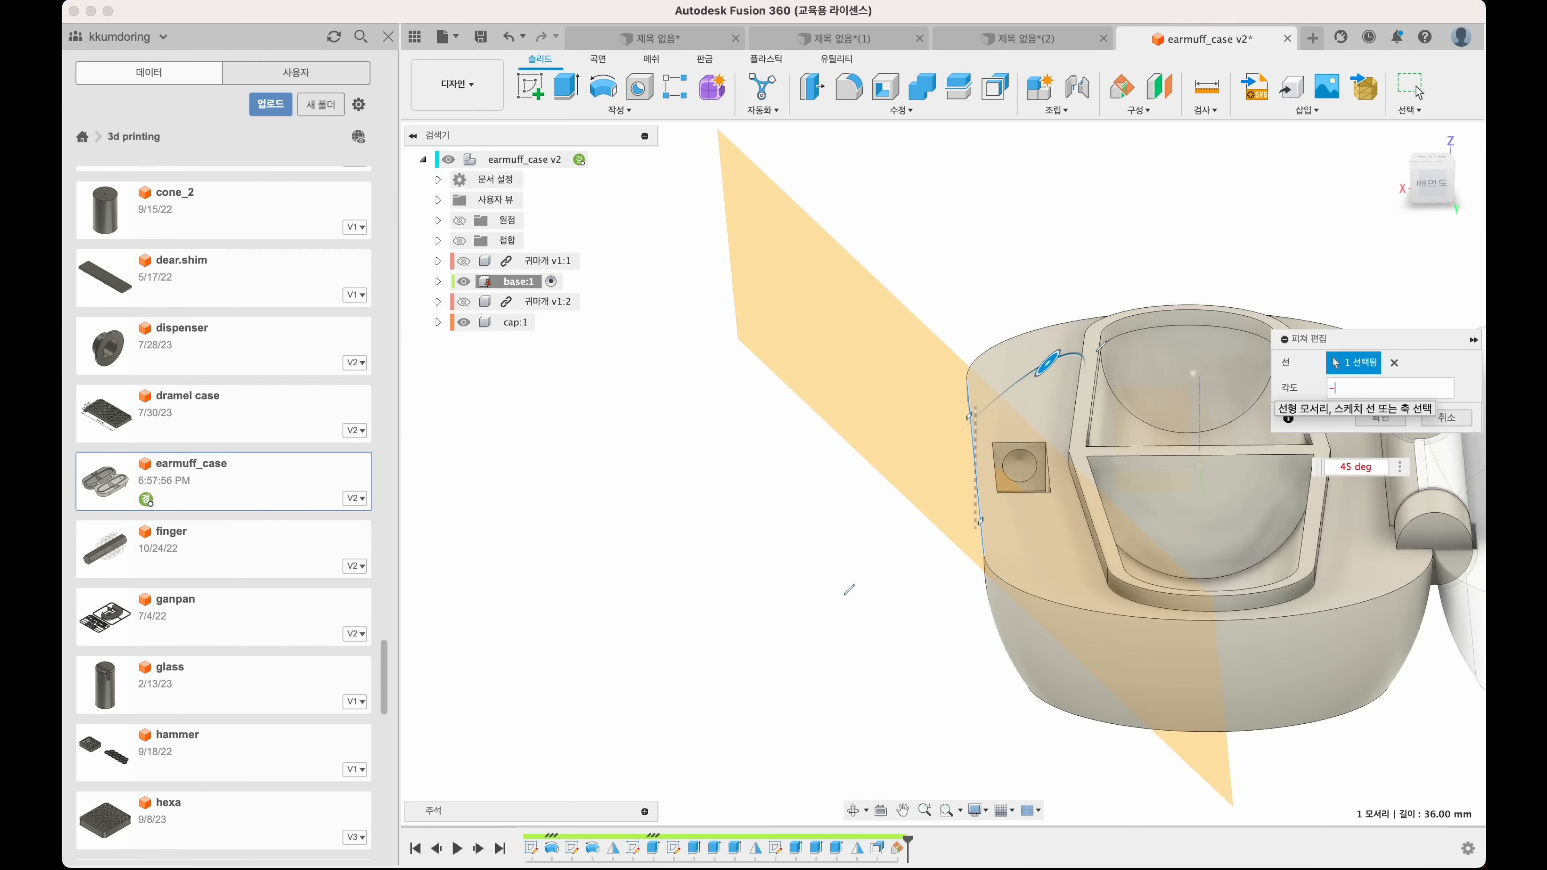
{"action": "key", "text": "Return"}
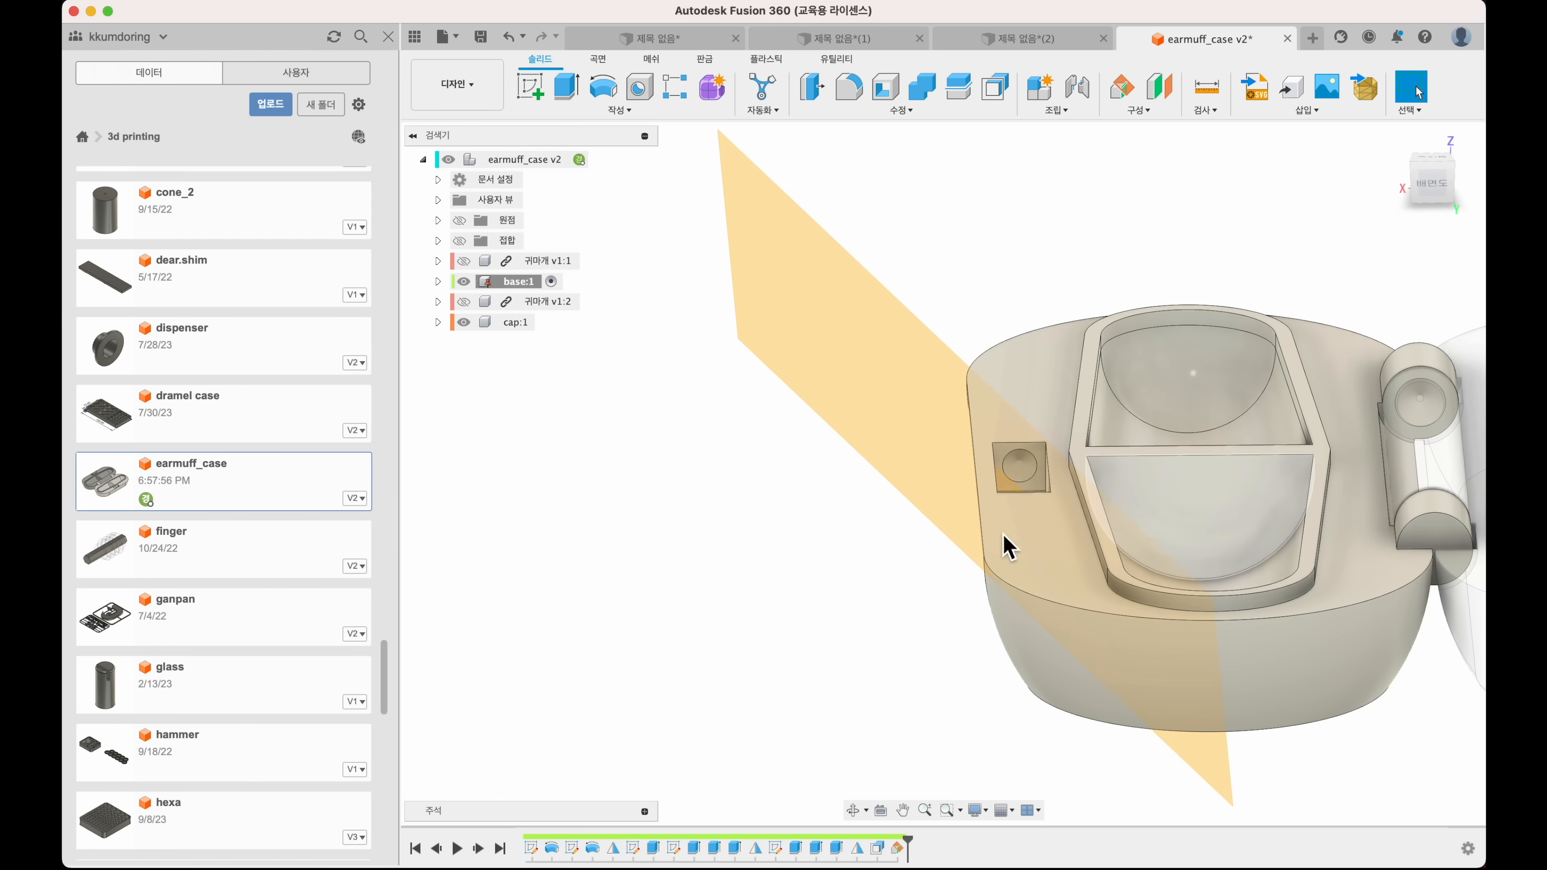
- Start a sketch on the angled plane and project the base's straight outer rim edge into it
{"action": "scroll", "coordinate": [905, 568], "scroll_direction": "right", "scroll_amount": 5, "text": "shift"}
{"action": "scroll", "coordinate": [906, 568], "scroll_direction": "right", "scroll_amount": 4}
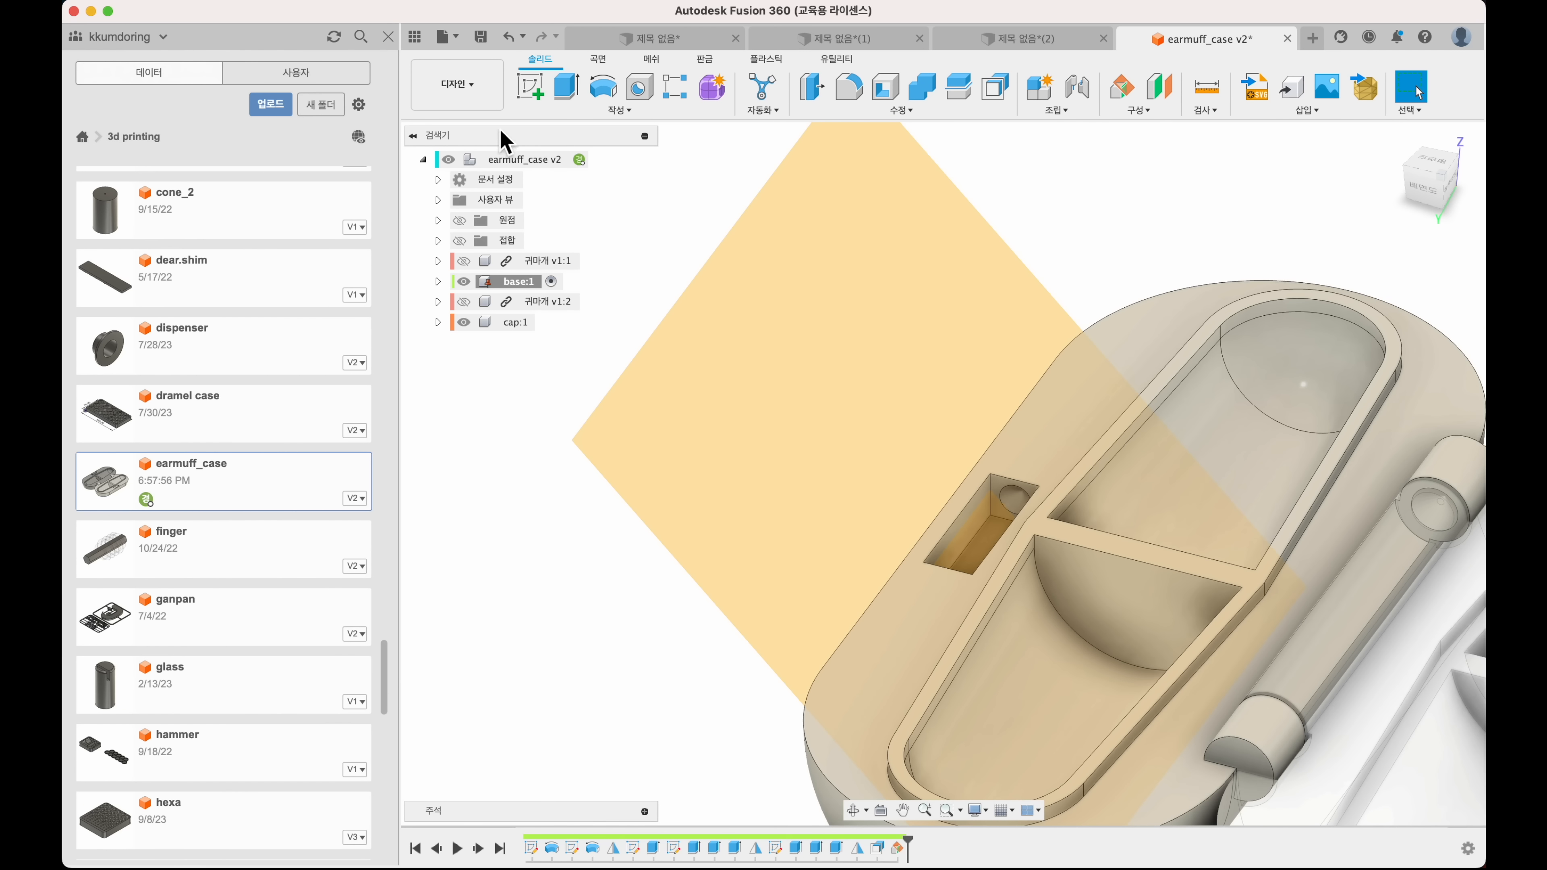
{"action": "left_click", "coordinate": [530, 87]}
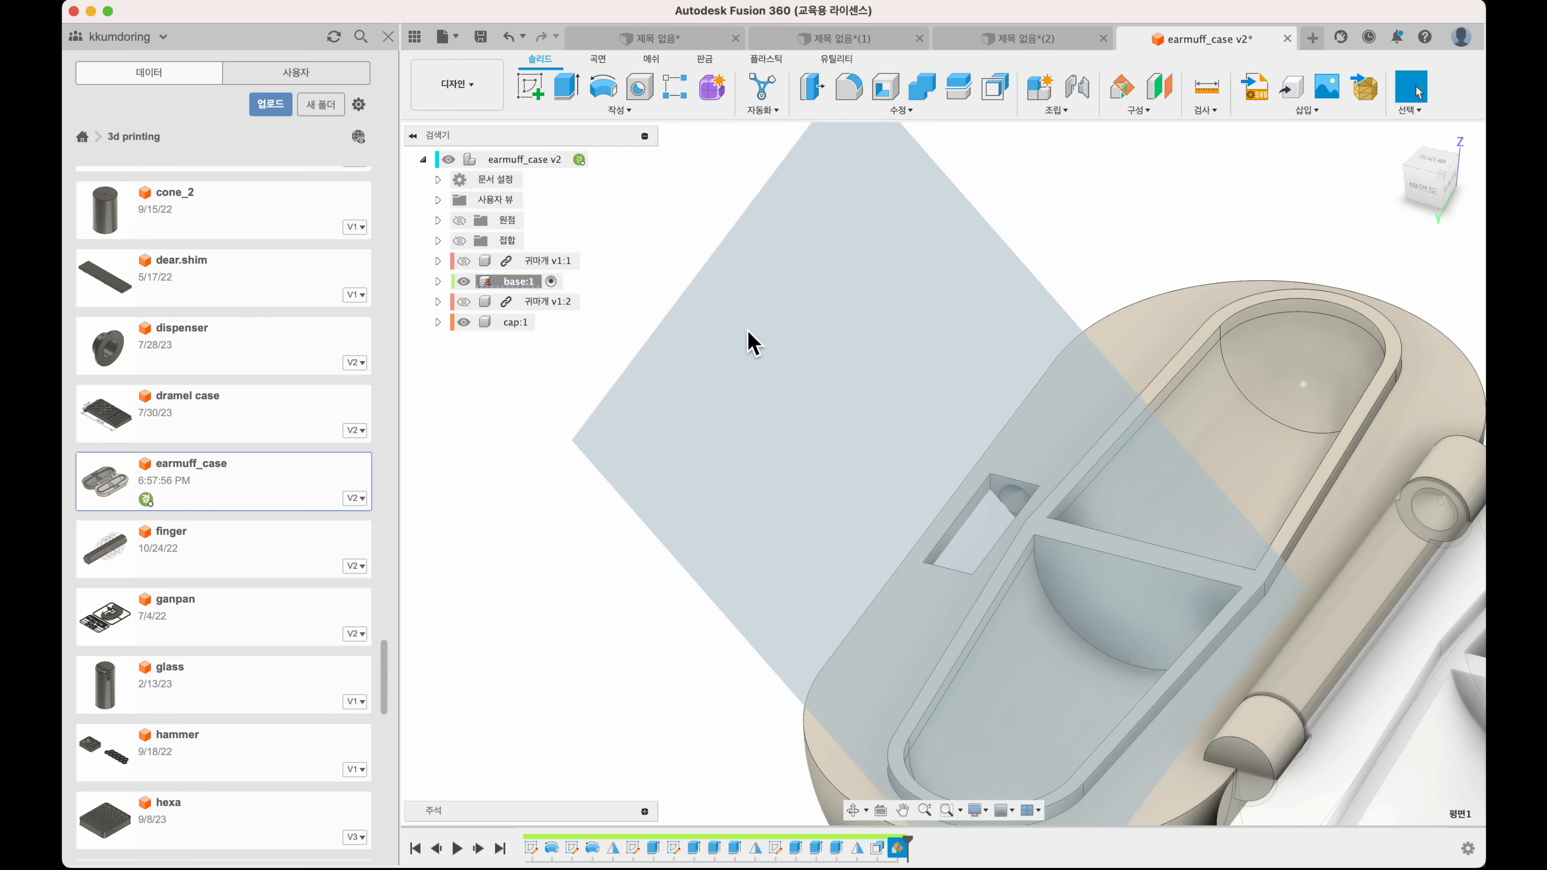
{"action": "left_click", "coordinate": [753, 345]}
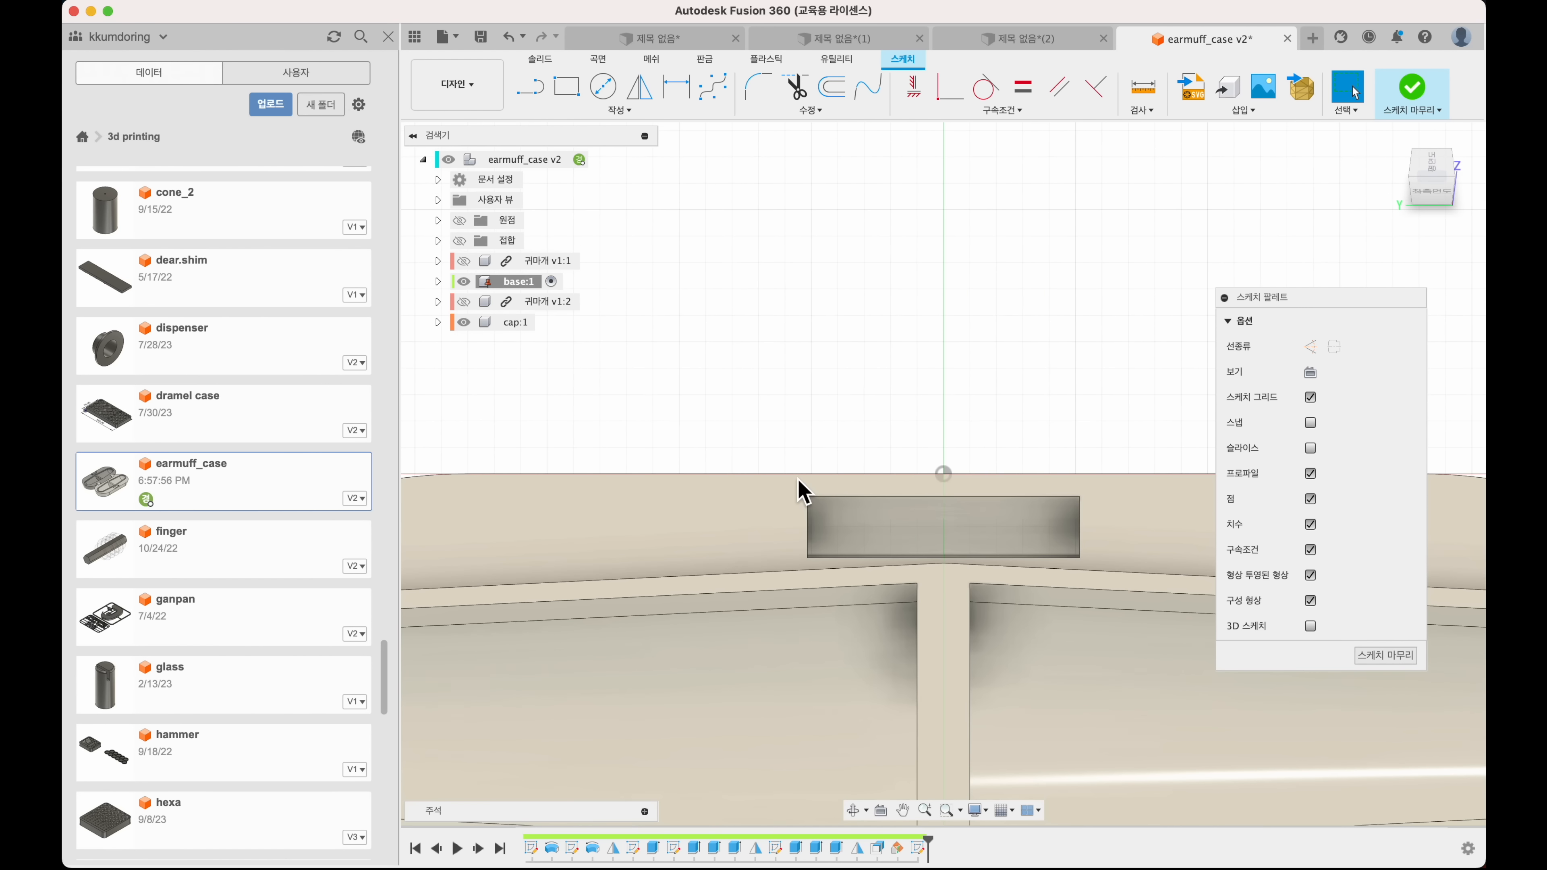
{"action": "key", "text": "p"}
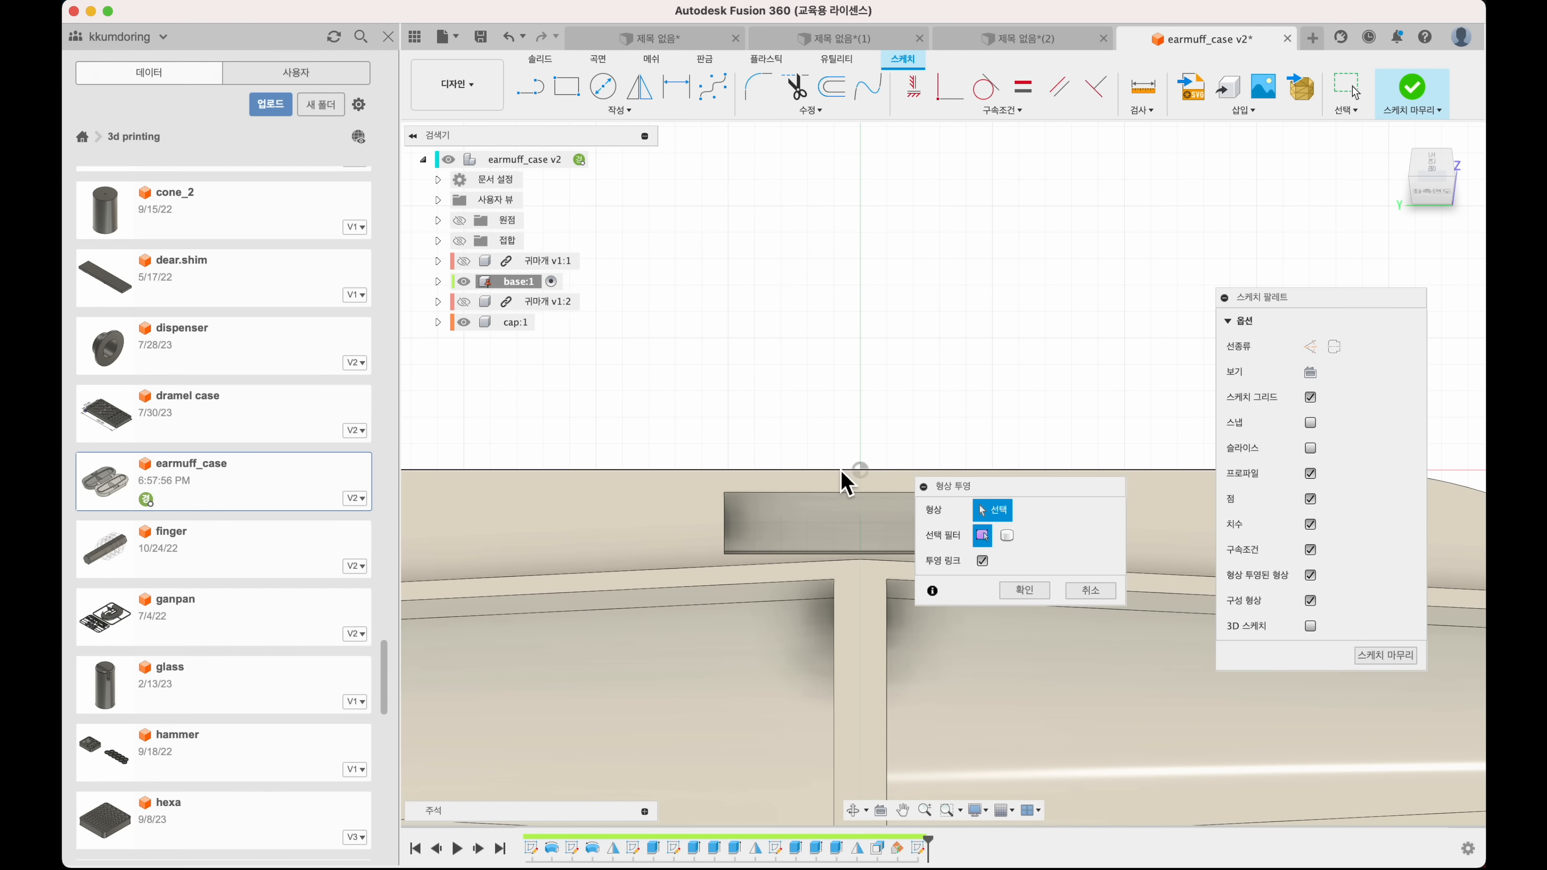
{"action": "left_click", "coordinate": [838, 468]}
{"action": "left_click", "coordinate": [1025, 589]}
{"action": "scroll", "coordinate": [932, 518], "scroll_direction": "down", "scroll_amount": 5}
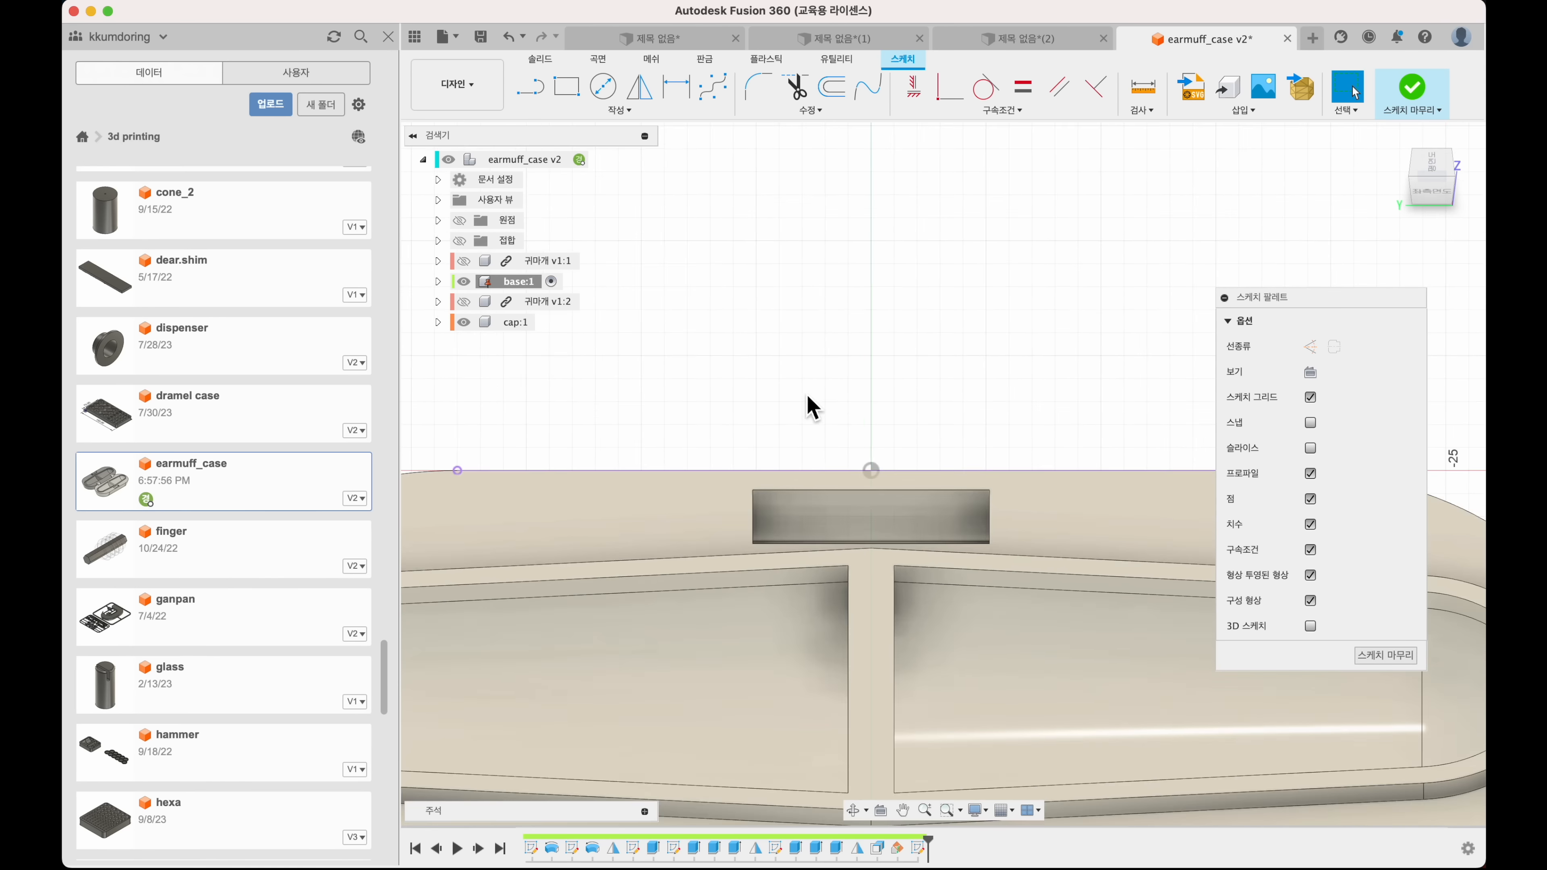
- Draw a two-point rectangle about 17.5 mm by 6.3 mm overlapping the rim edge beside the latch slot
{"action": "left_click", "coordinate": [572, 87]}
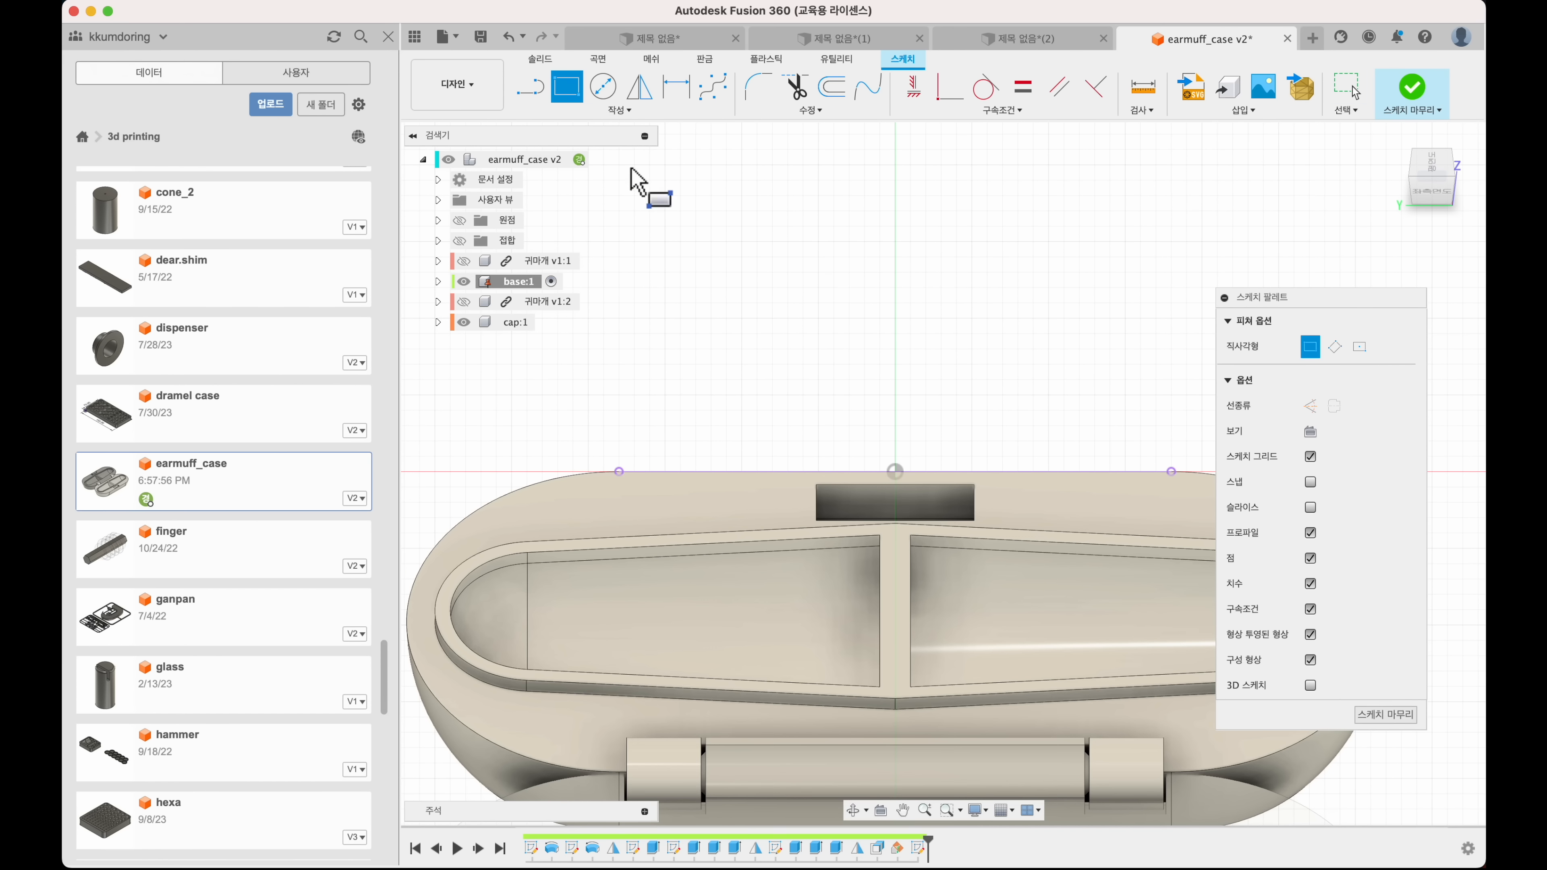
{"action": "left_click", "coordinate": [738, 383]}
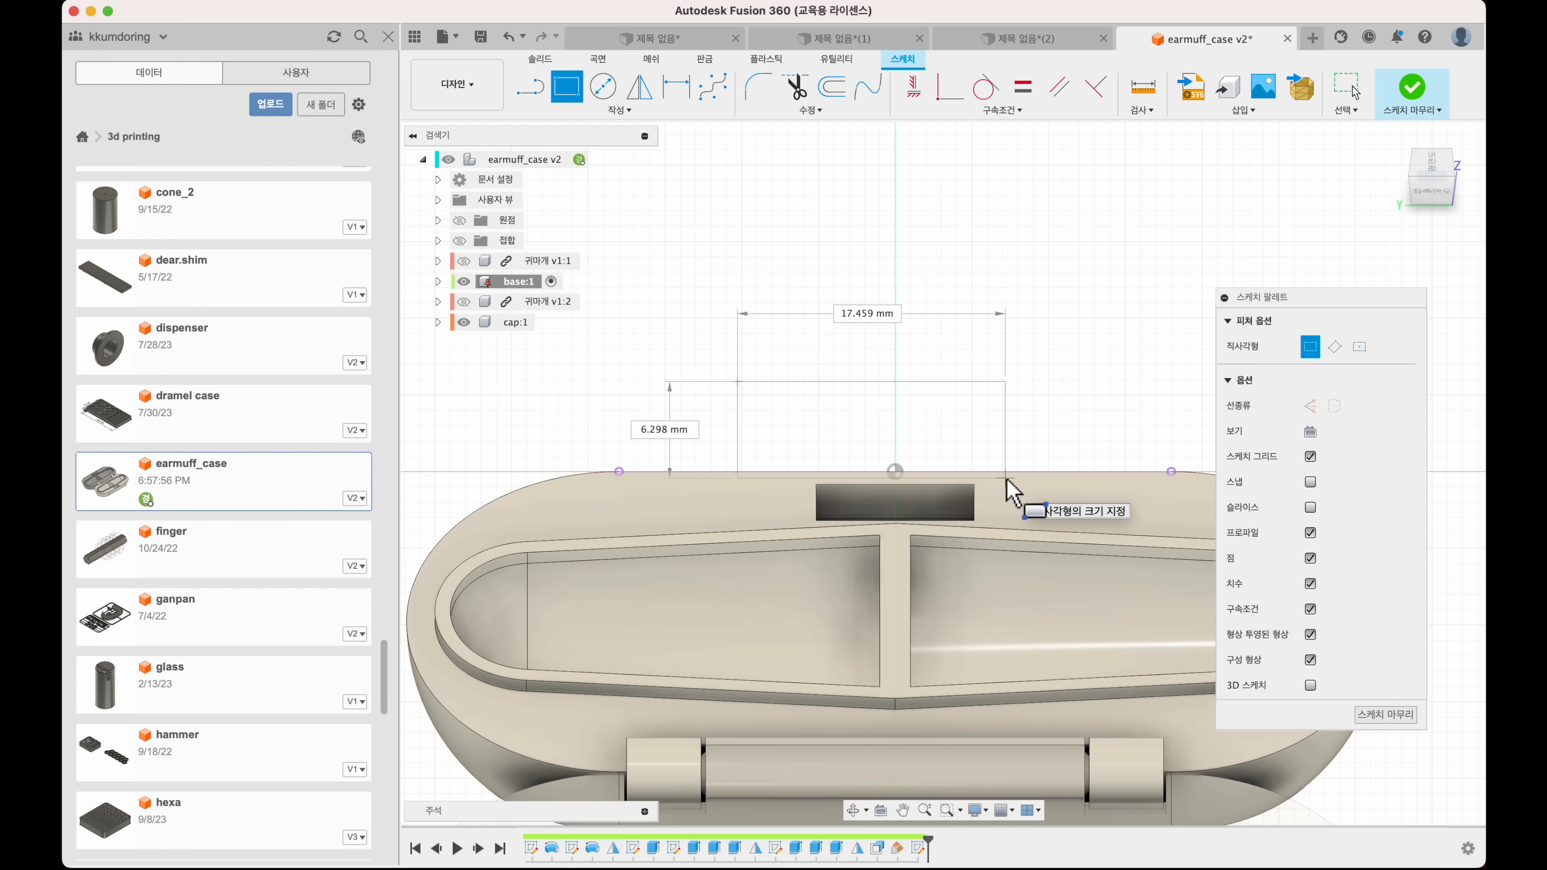
{"action": "left_click", "coordinate": [1006, 478]}
{"action": "scroll", "coordinate": [1004, 478], "scroll_direction": "up", "scroll_amount": 3}
{"action": "key", "text": "Escape"}
- Apply a midpoint constraint that centres the rectangle's long edge outside the base on the sketch origin at the rim
{"action": "left_click", "coordinate": [881, 311]}
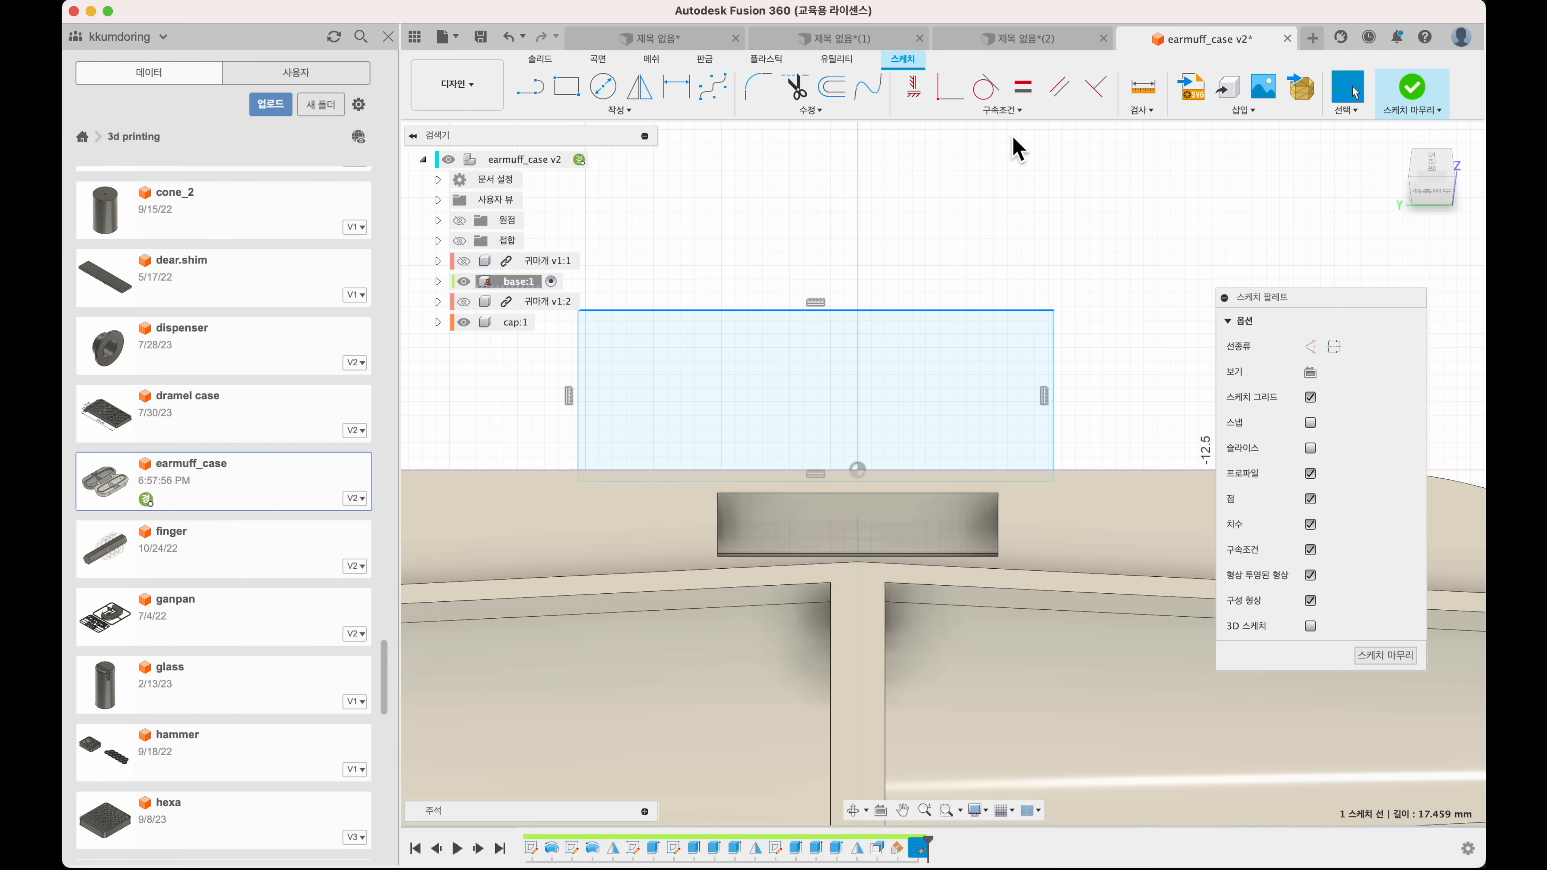
{"action": "left_click", "coordinate": [1002, 111]}
{"action": "left_click", "coordinate": [415, 37]}
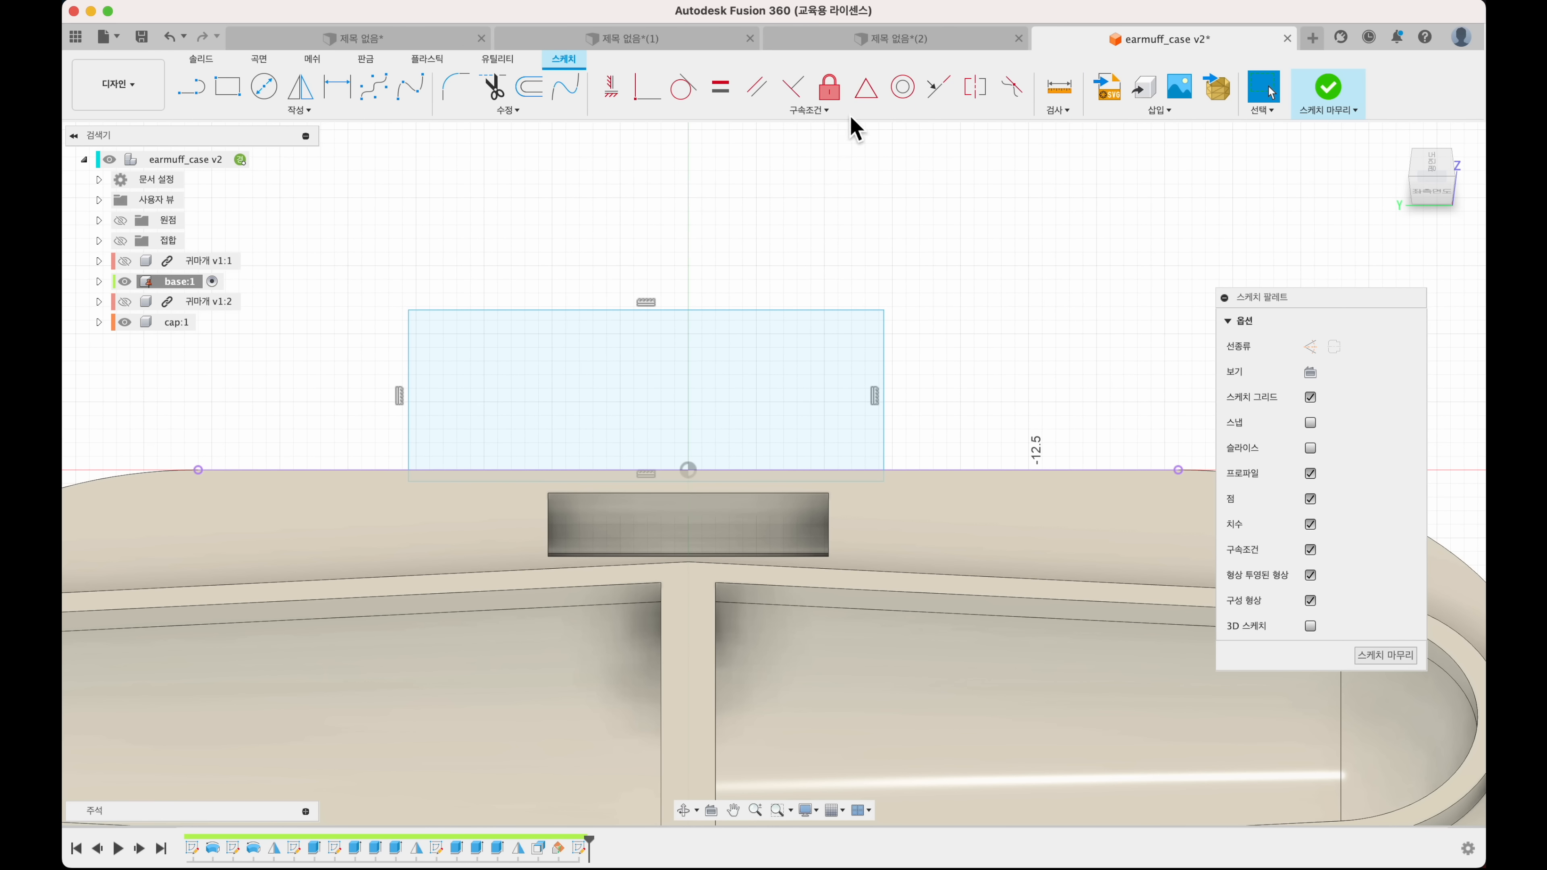
{"action": "left_click", "coordinate": [866, 87]}
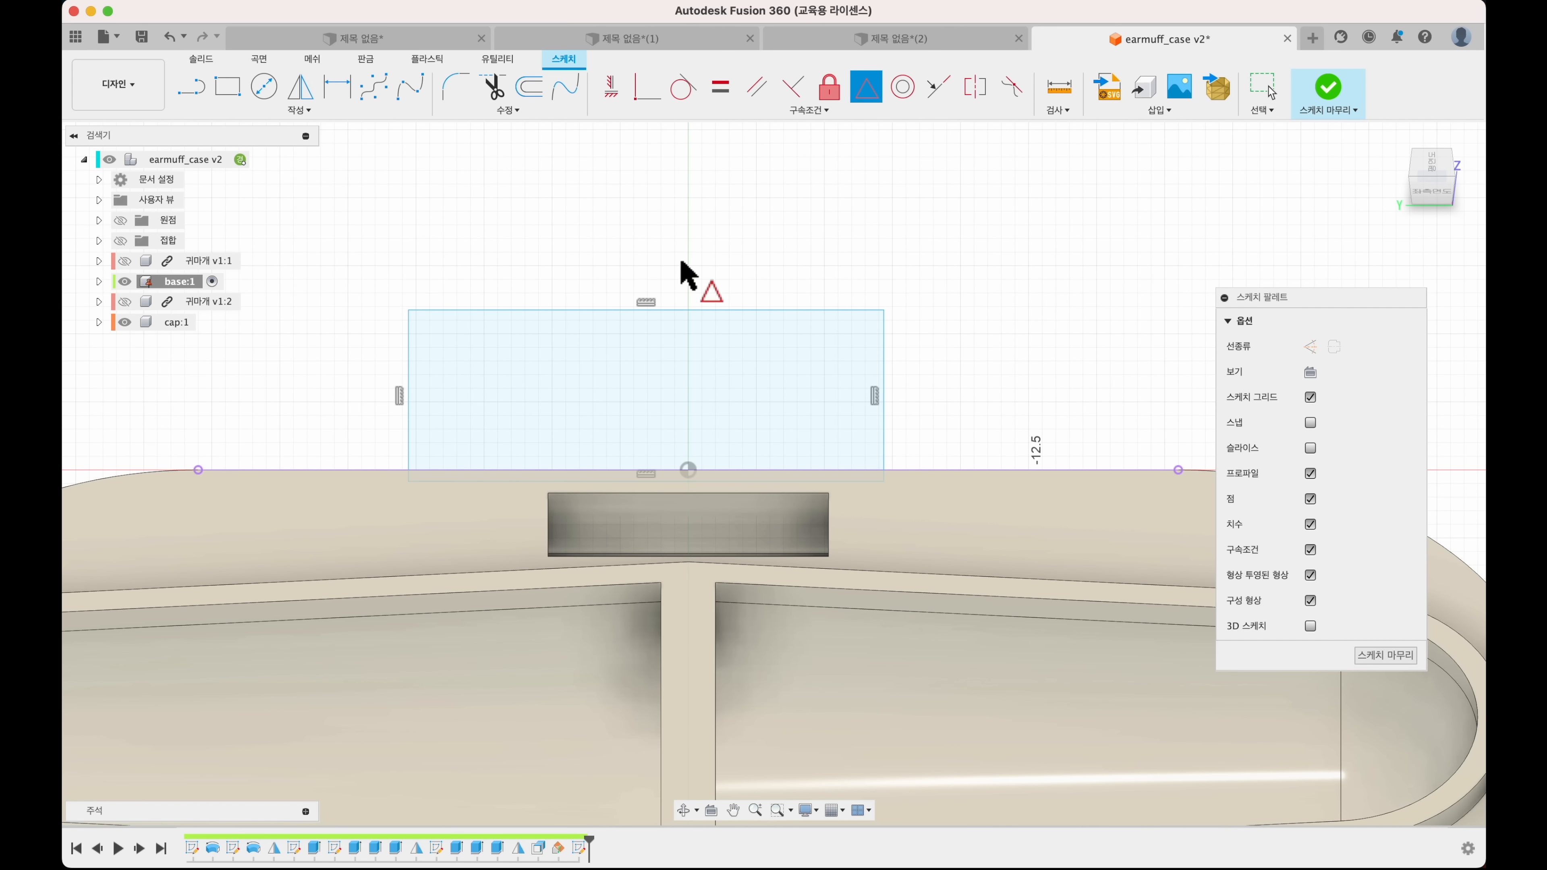
{"action": "left_click", "coordinate": [688, 470]}
{"action": "key", "text": "Escape"}
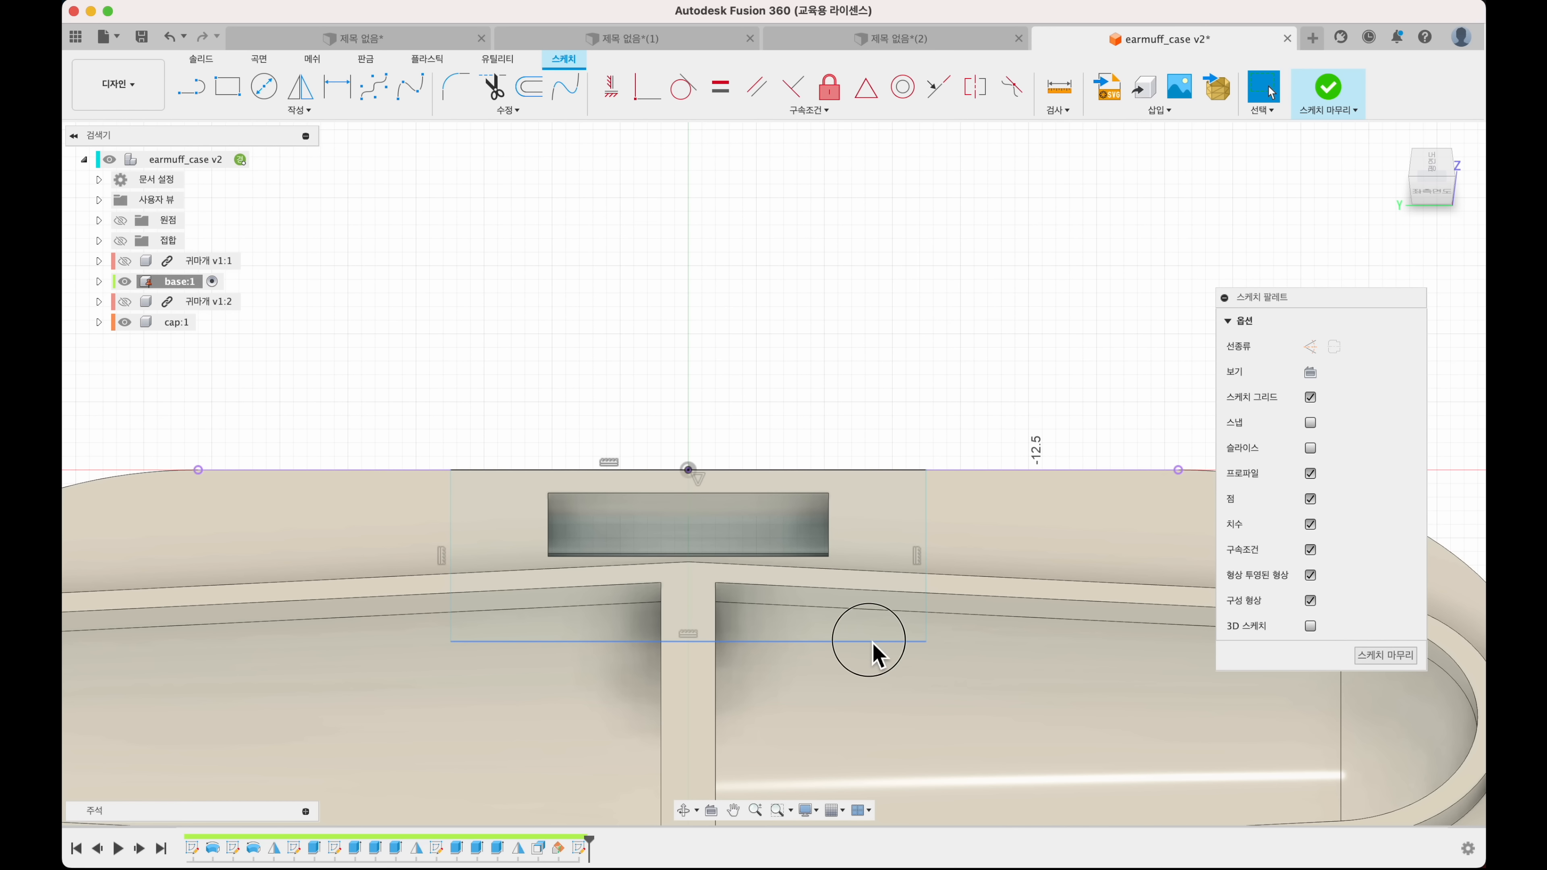
- Move the rectangle's inner long edge close to the rim and dimension the rectangle's width to 0.5 mm
{"action": "left_click_drag", "start_coordinate": [872, 642], "coordinate": [870, 485]}
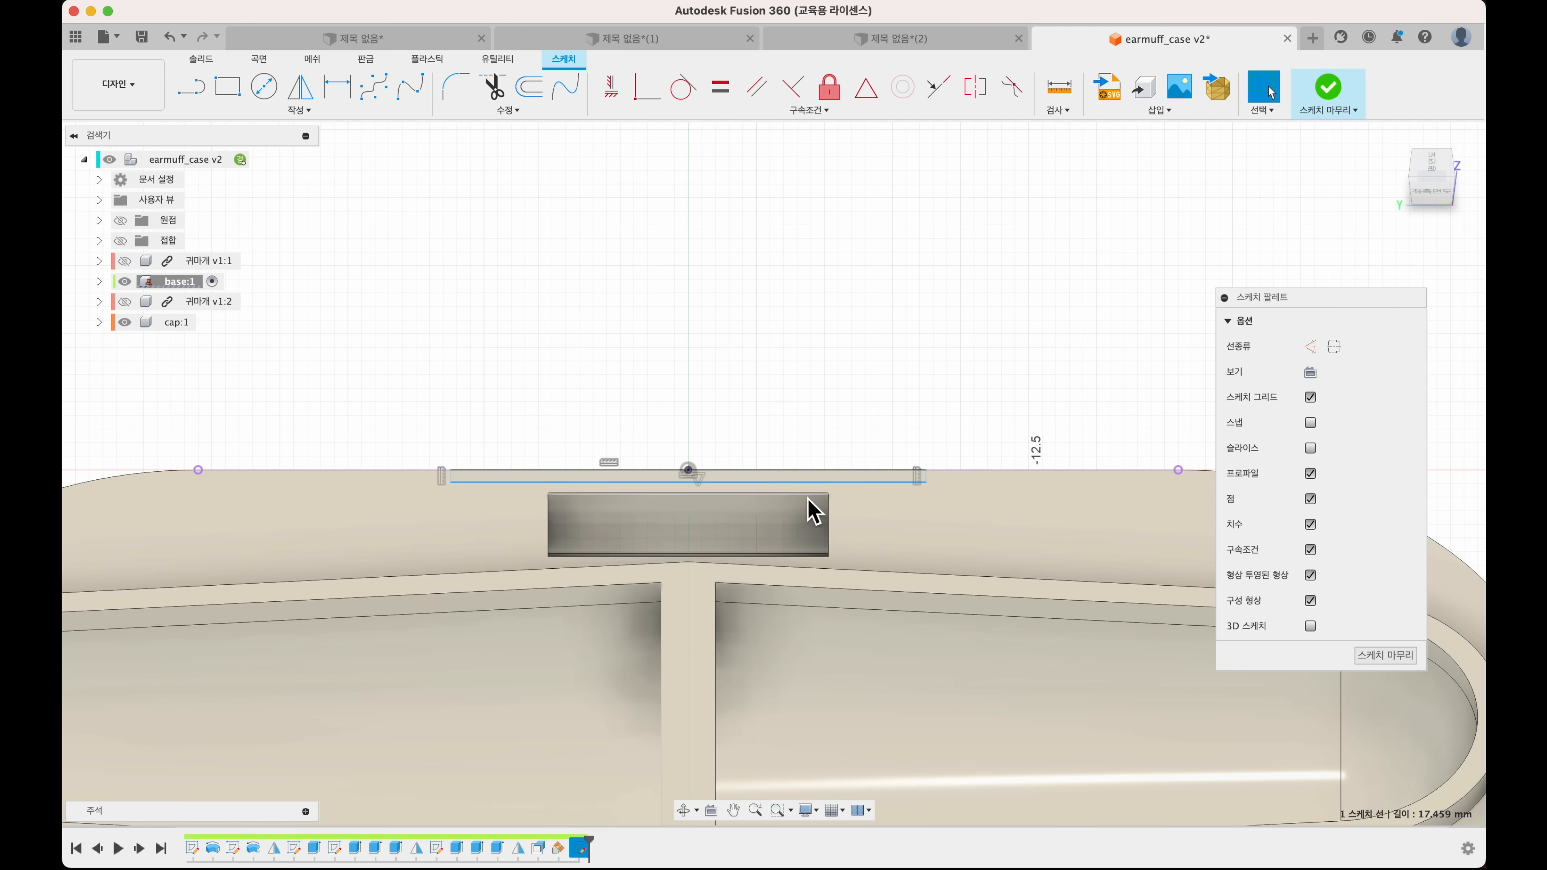
{"action": "key", "text": "d"}
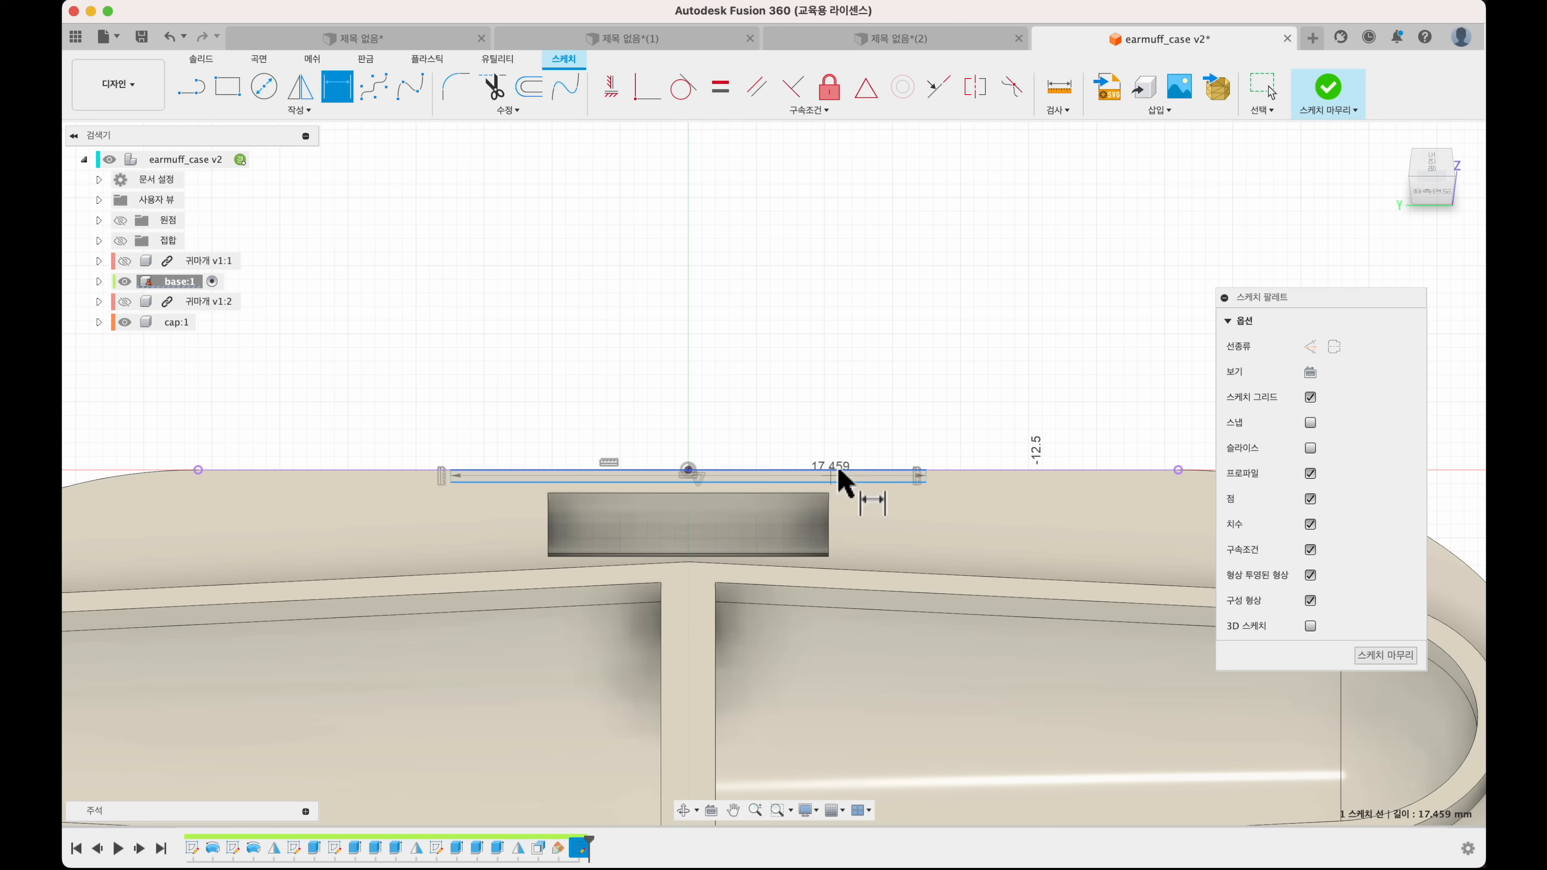
{"action": "left_click", "coordinate": [838, 470]}
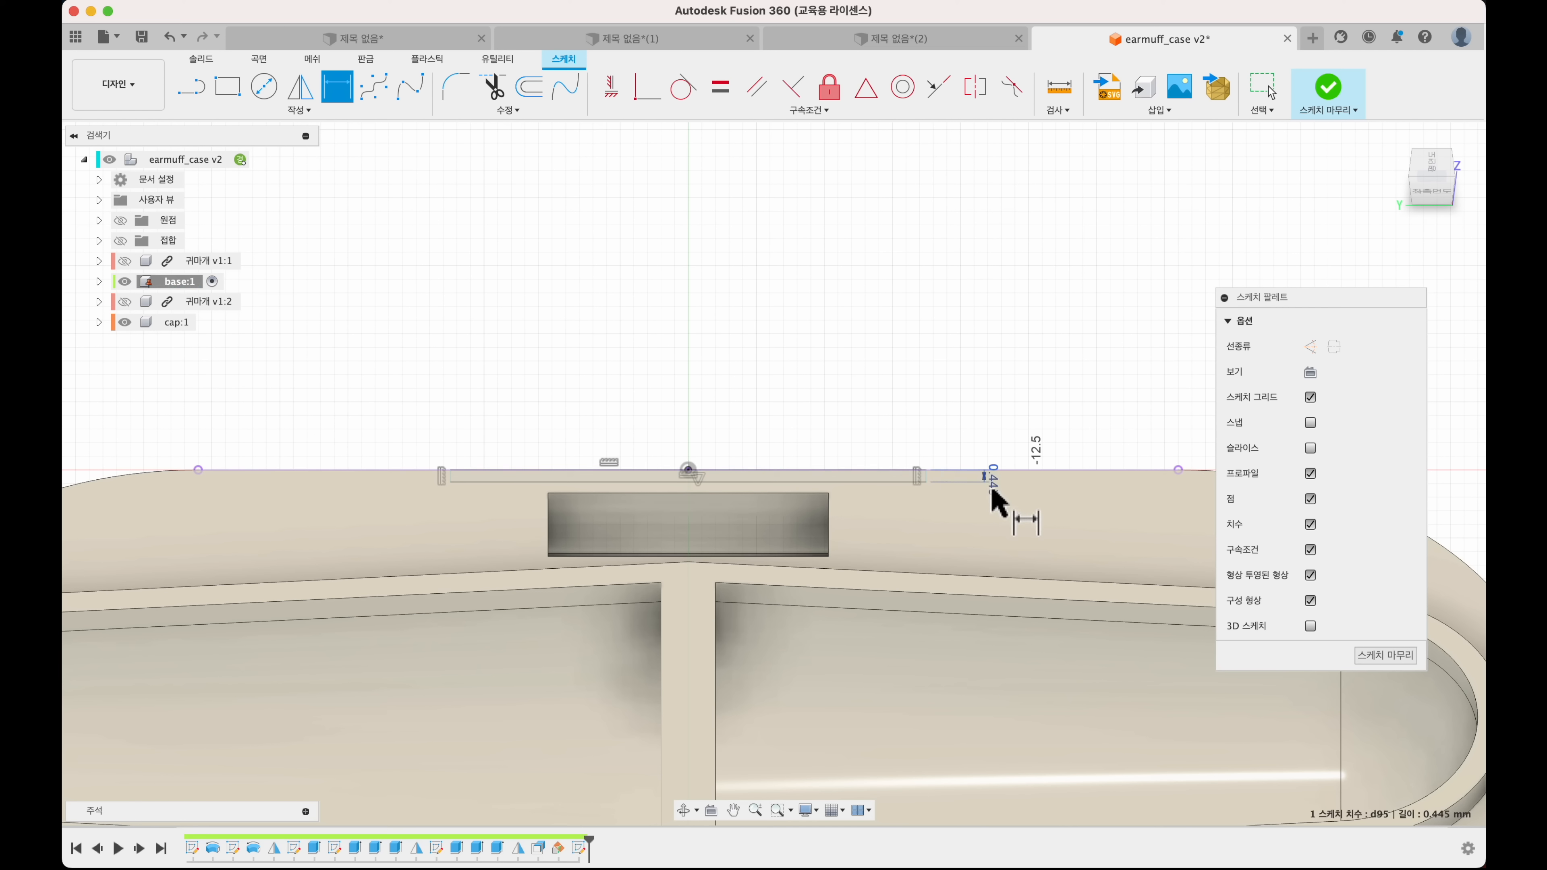
{"action": "left_click", "coordinate": [994, 491]}
{"action": "type", "text": "0.5"}
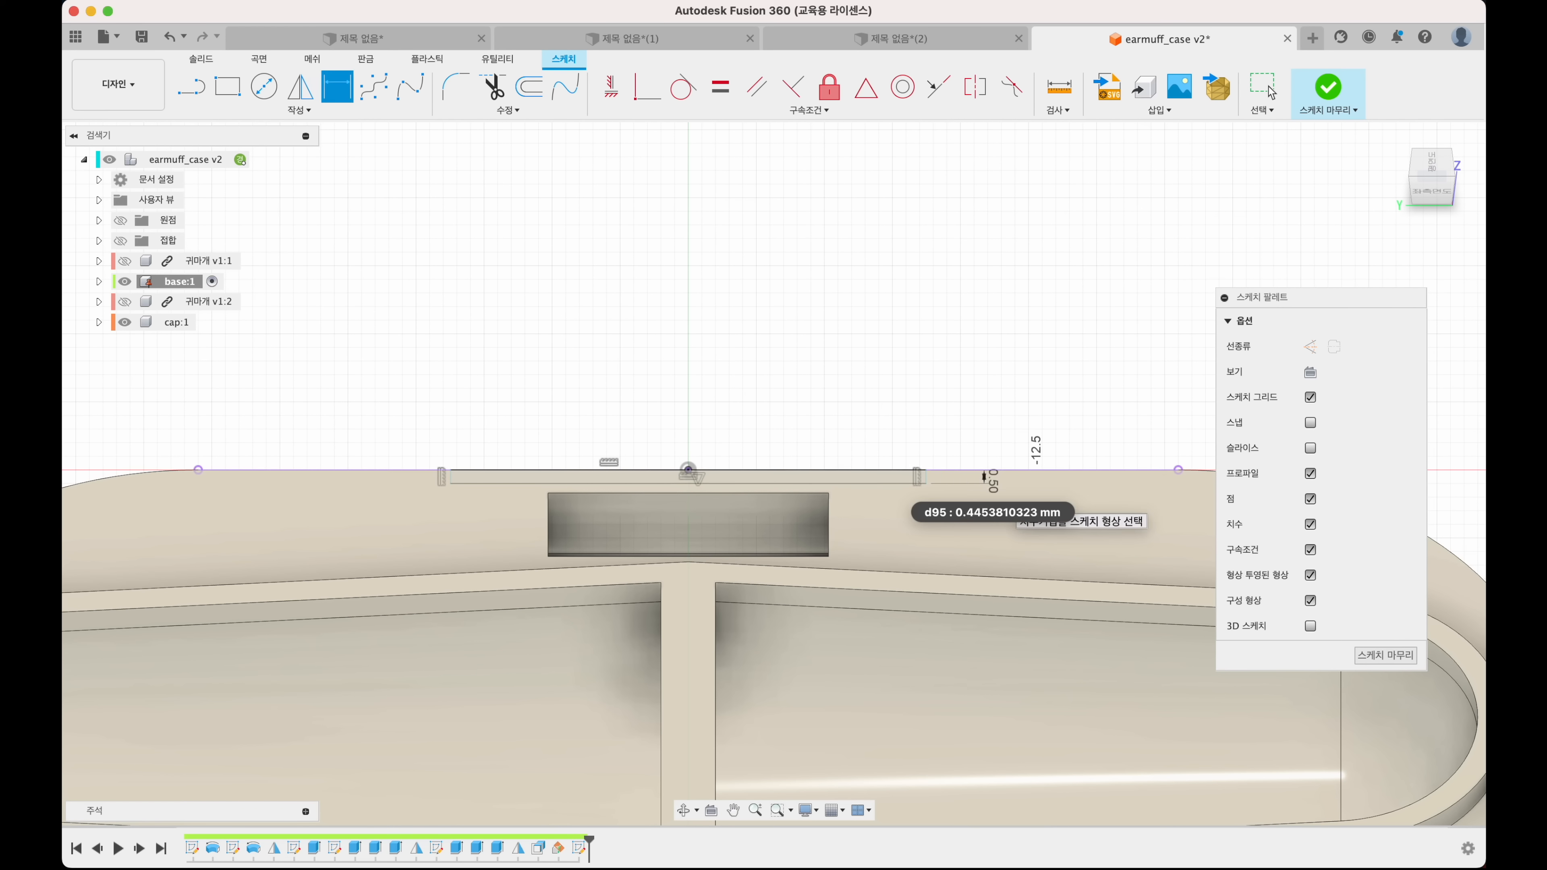
{"action": "key", "text": "Return"}
- Dimension the rectangle's long edge along the rim to 20 mm
{"action": "scroll", "coordinate": [956, 522], "scroll_direction": "up", "scroll_amount": 5}
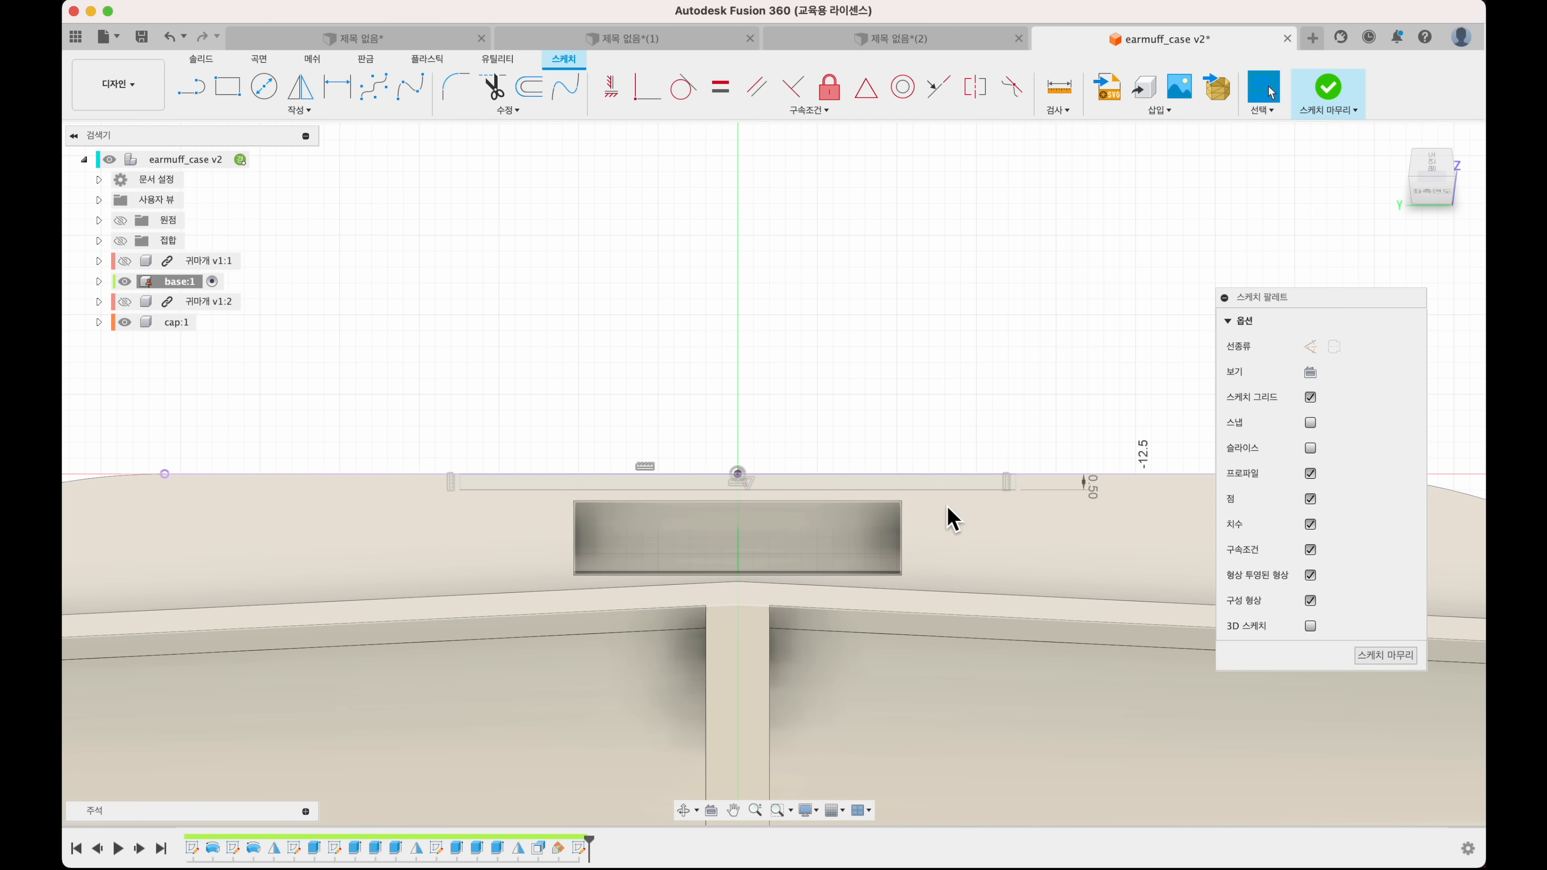
{"action": "scroll", "coordinate": [955, 522], "scroll_direction": "up", "scroll_amount": 4}
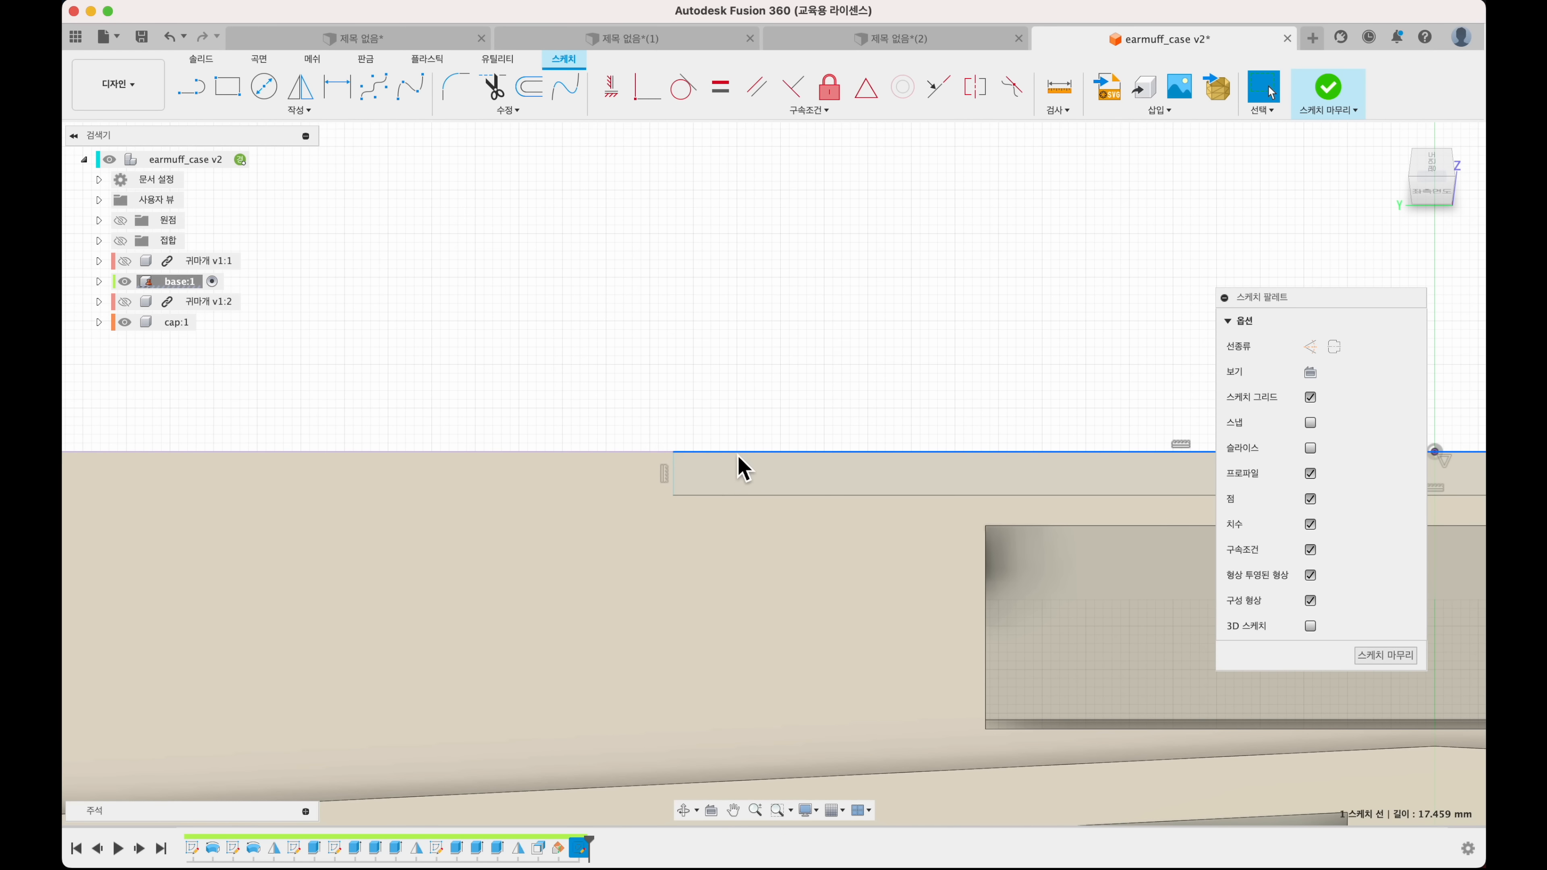
{"action": "key", "text": "d"}
{"action": "left_click", "coordinate": [738, 457]}
{"action": "left_click", "coordinate": [762, 411]}
{"action": "type", "text": "20"}
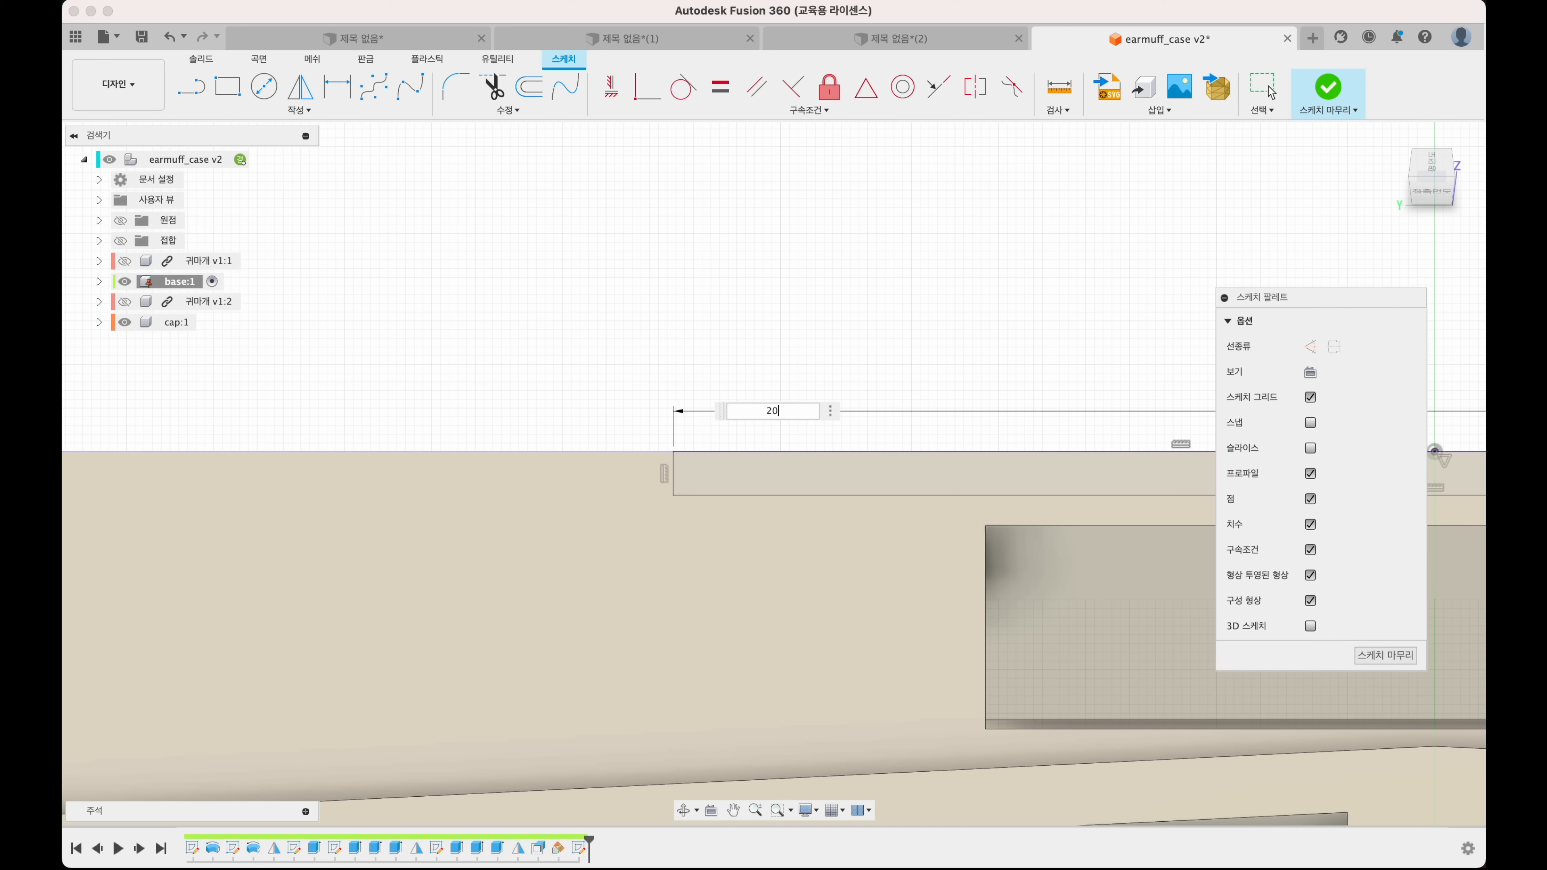
{"action": "key", "text": "Return"}
- Set the rectangle's length dimension to 15 mm
{"action": "scroll", "coordinate": [434, 496], "scroll_direction": "down", "scroll_amount": 5}
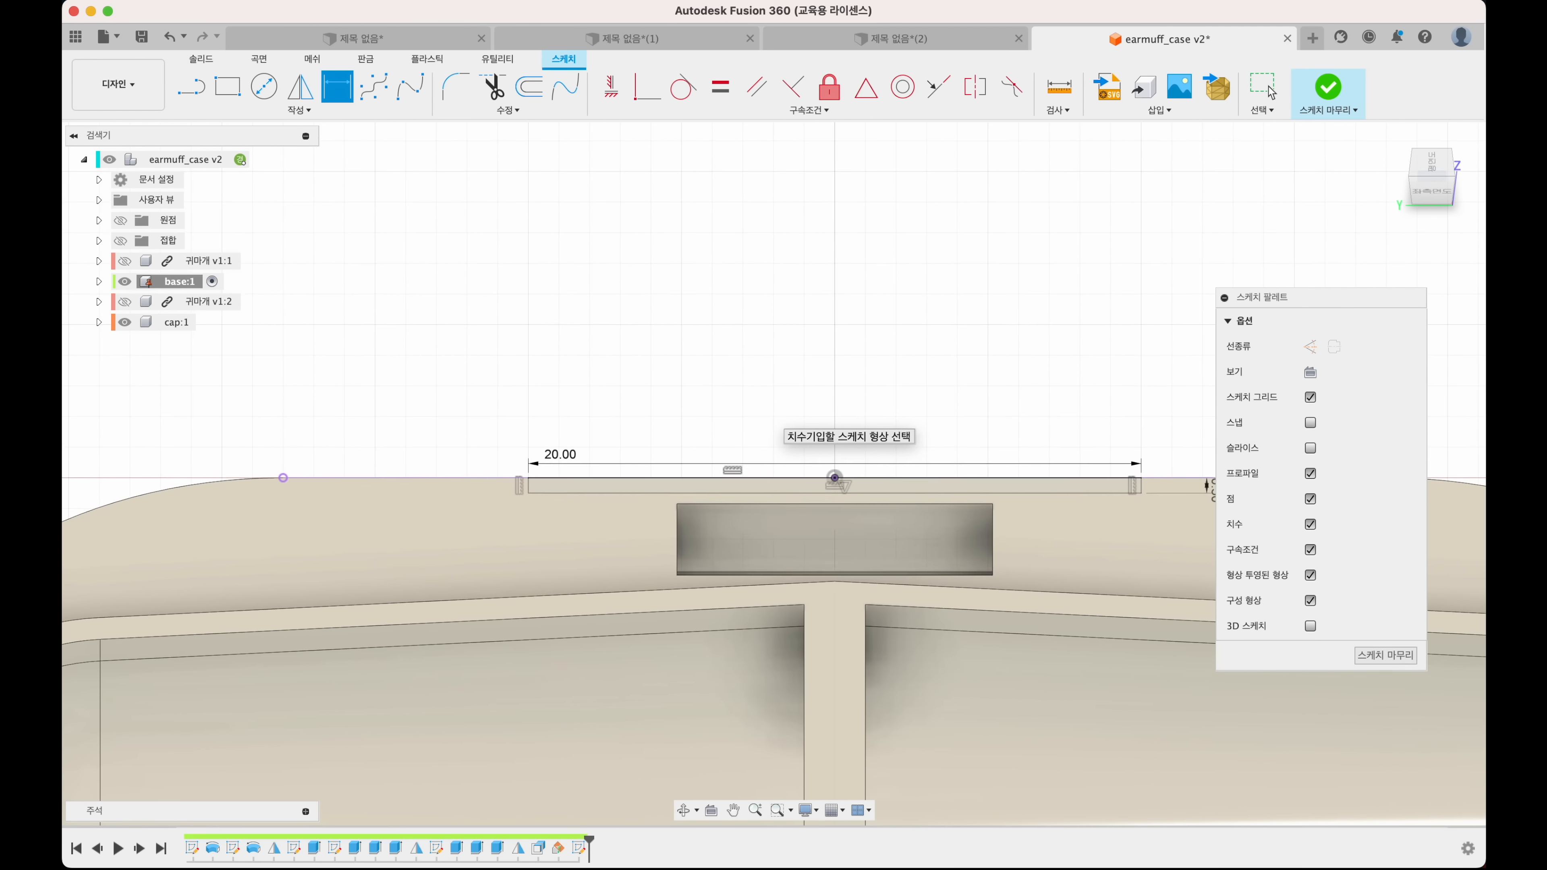
{"action": "scroll", "coordinate": [838, 482], "scroll_direction": "up", "scroll_amount": 5}
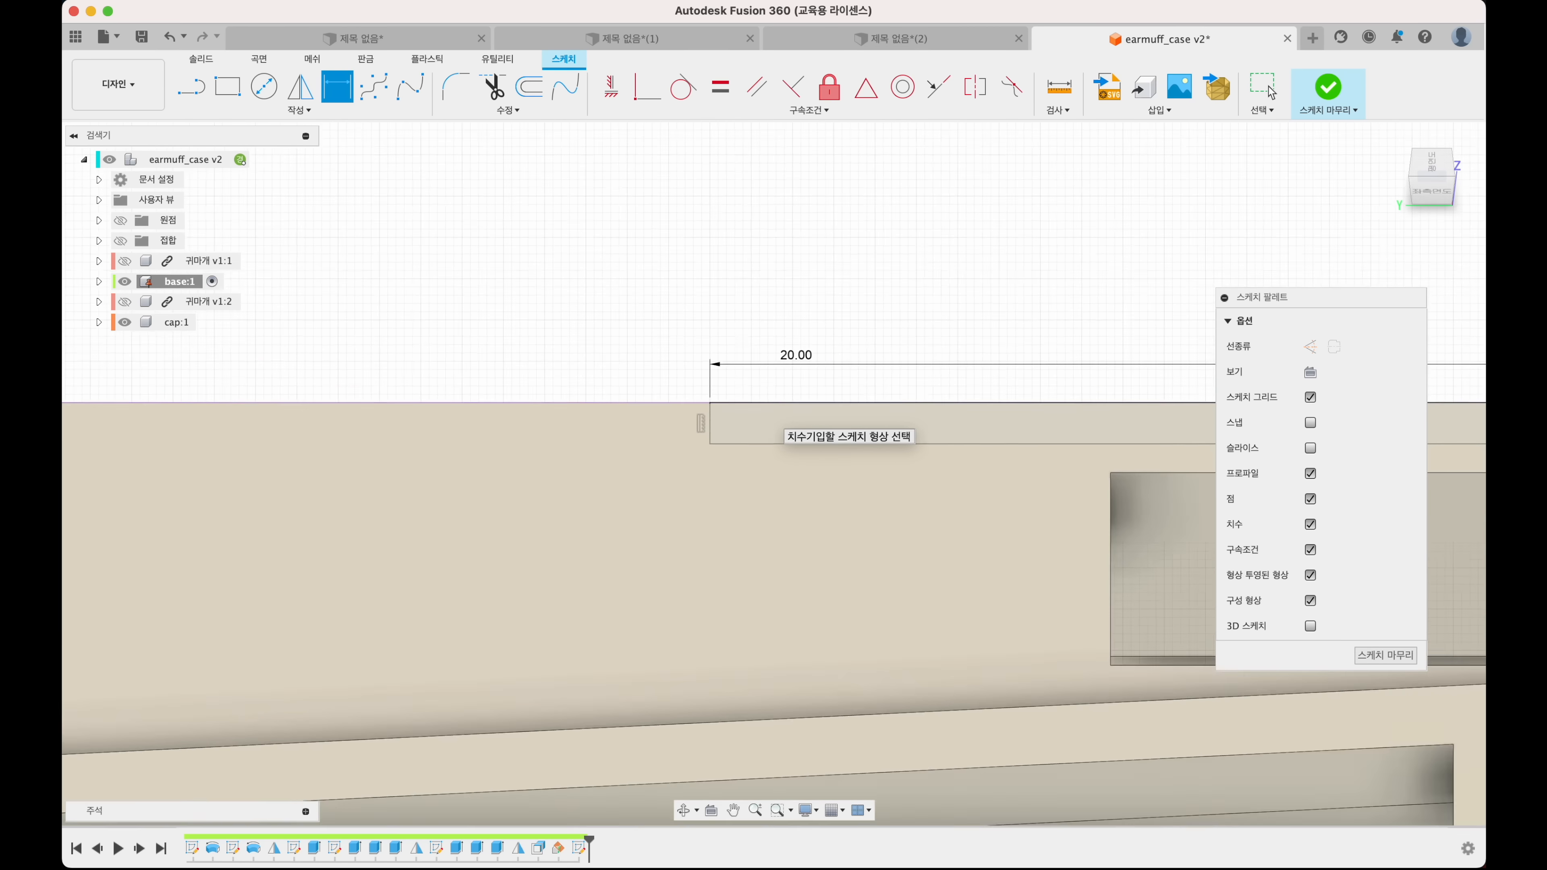
{"action": "key", "text": "Escape"}
{"action": "double_click", "coordinate": [803, 333]}
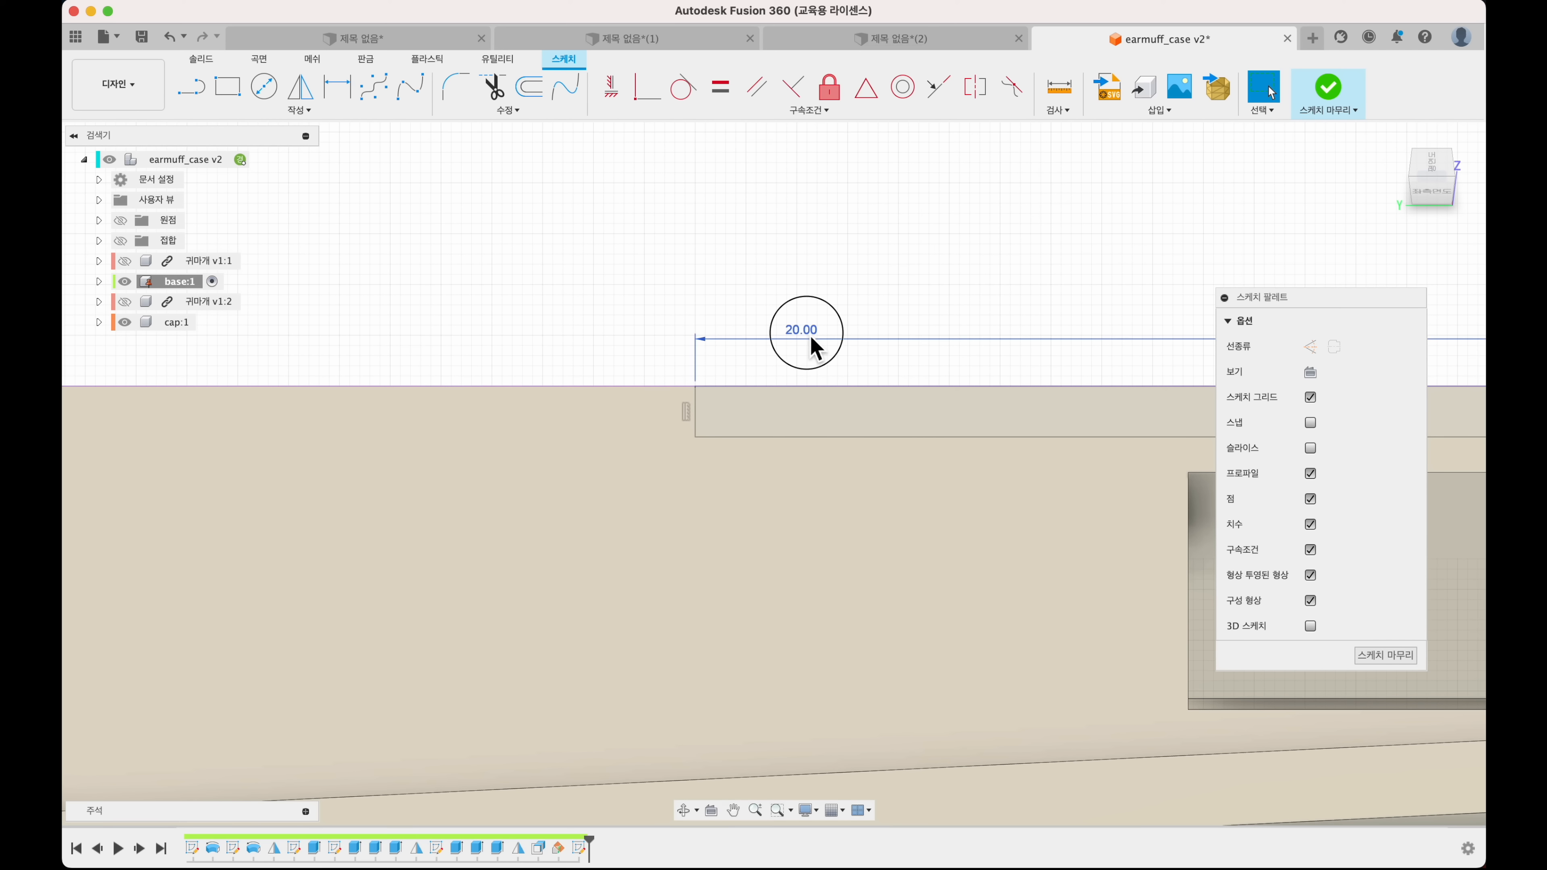
{"action": "type", "text": "15"}
{"action": "key", "text": "Return"}
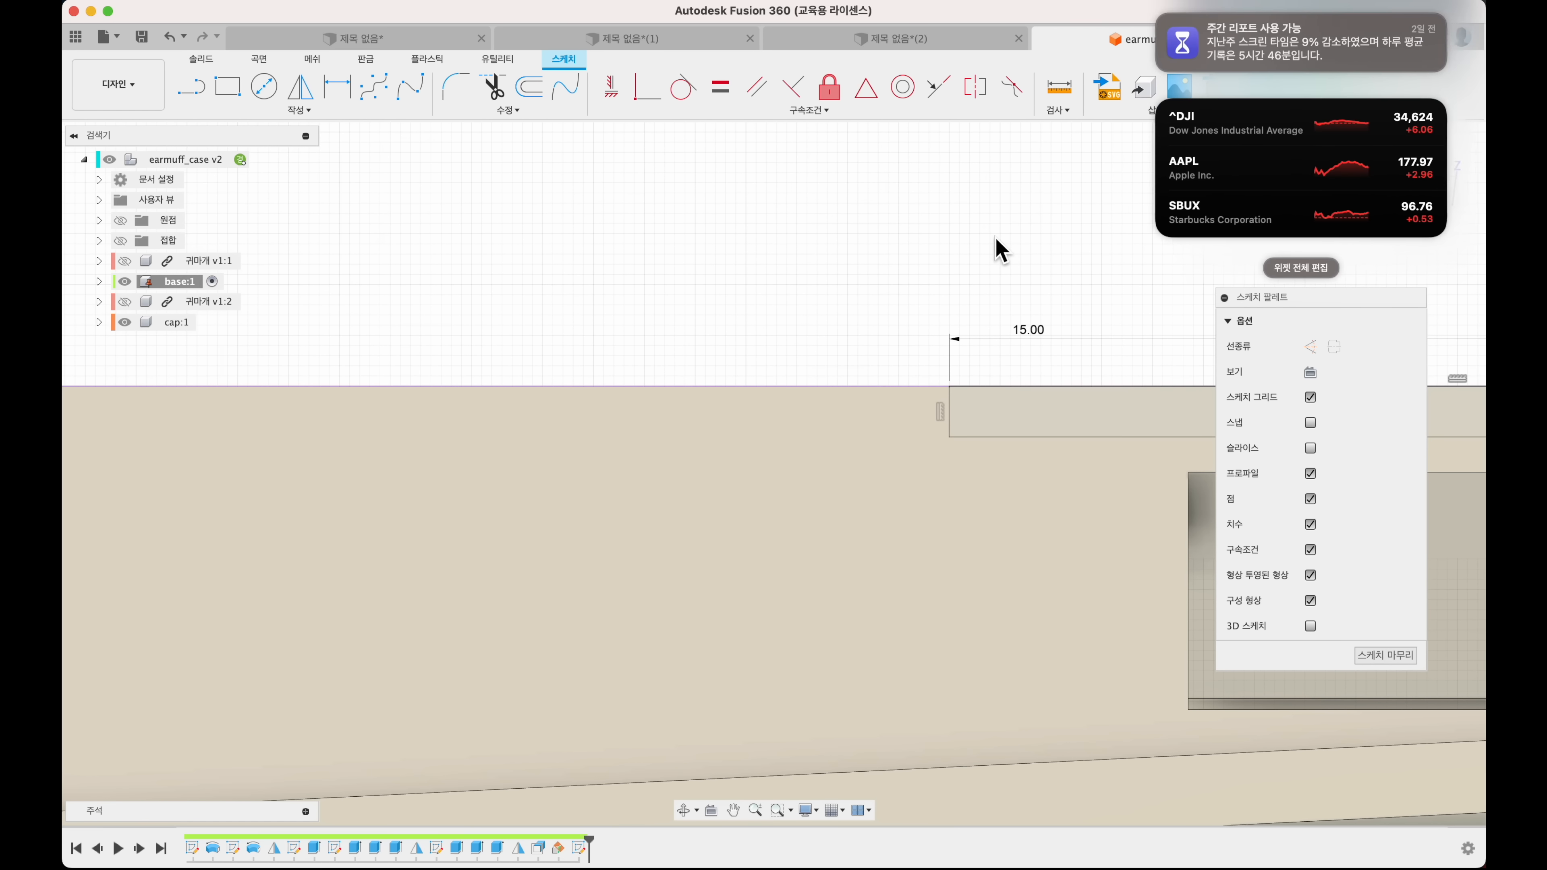
{"action": "scroll", "coordinate": [864, 345], "scroll_direction": "right", "scroll_amount": 6}
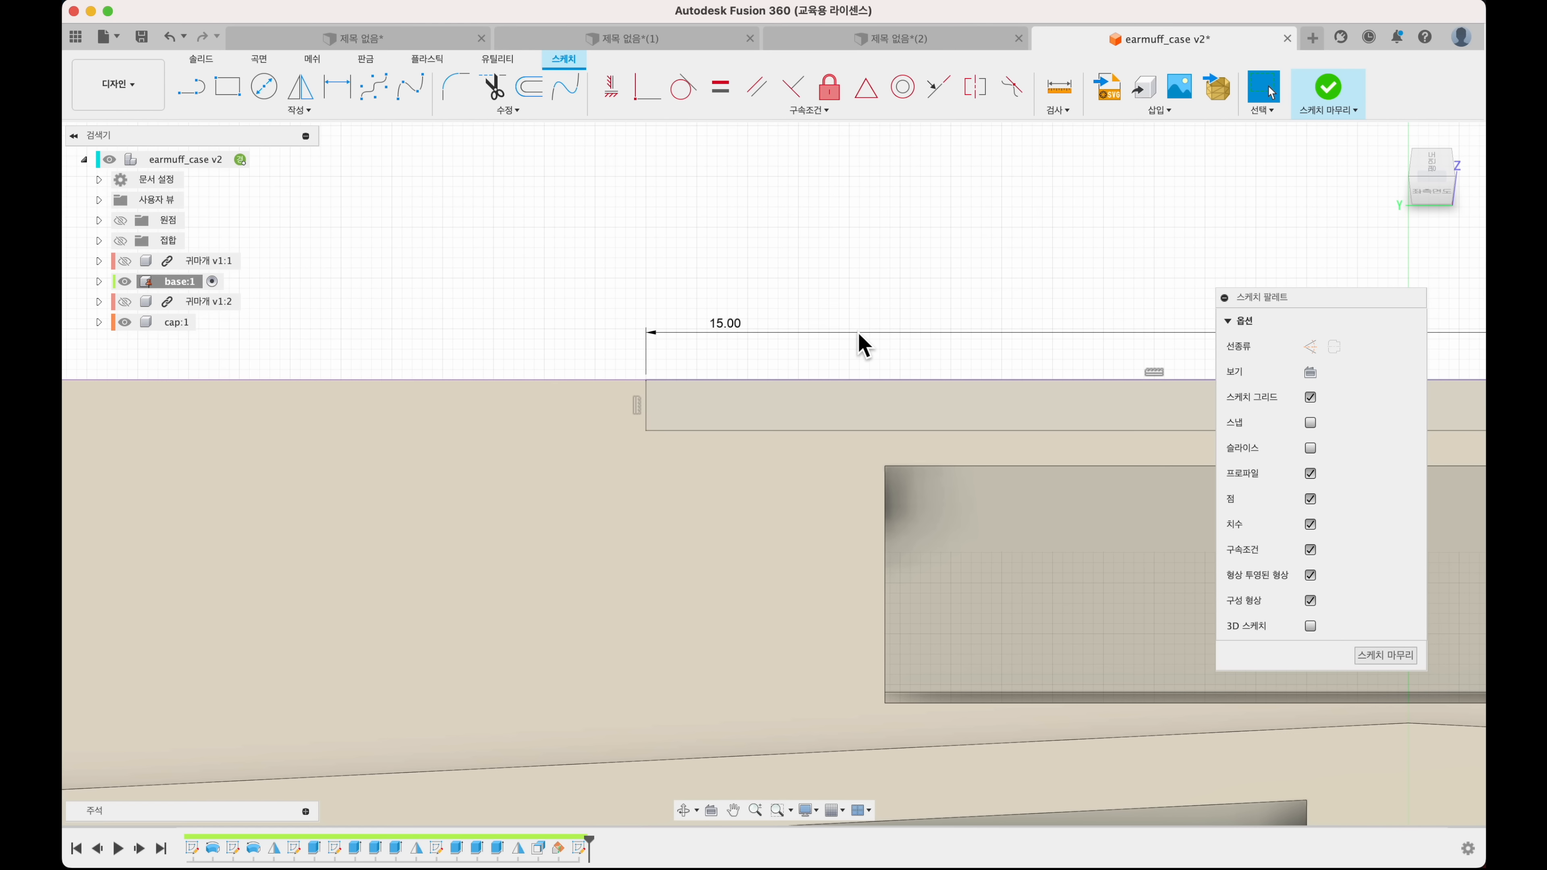
- Draw a 1 mm diameter circle centred on each rim-side corner of the rectangle and finish the sketch
{"action": "left_click", "coordinate": [268, 94]}
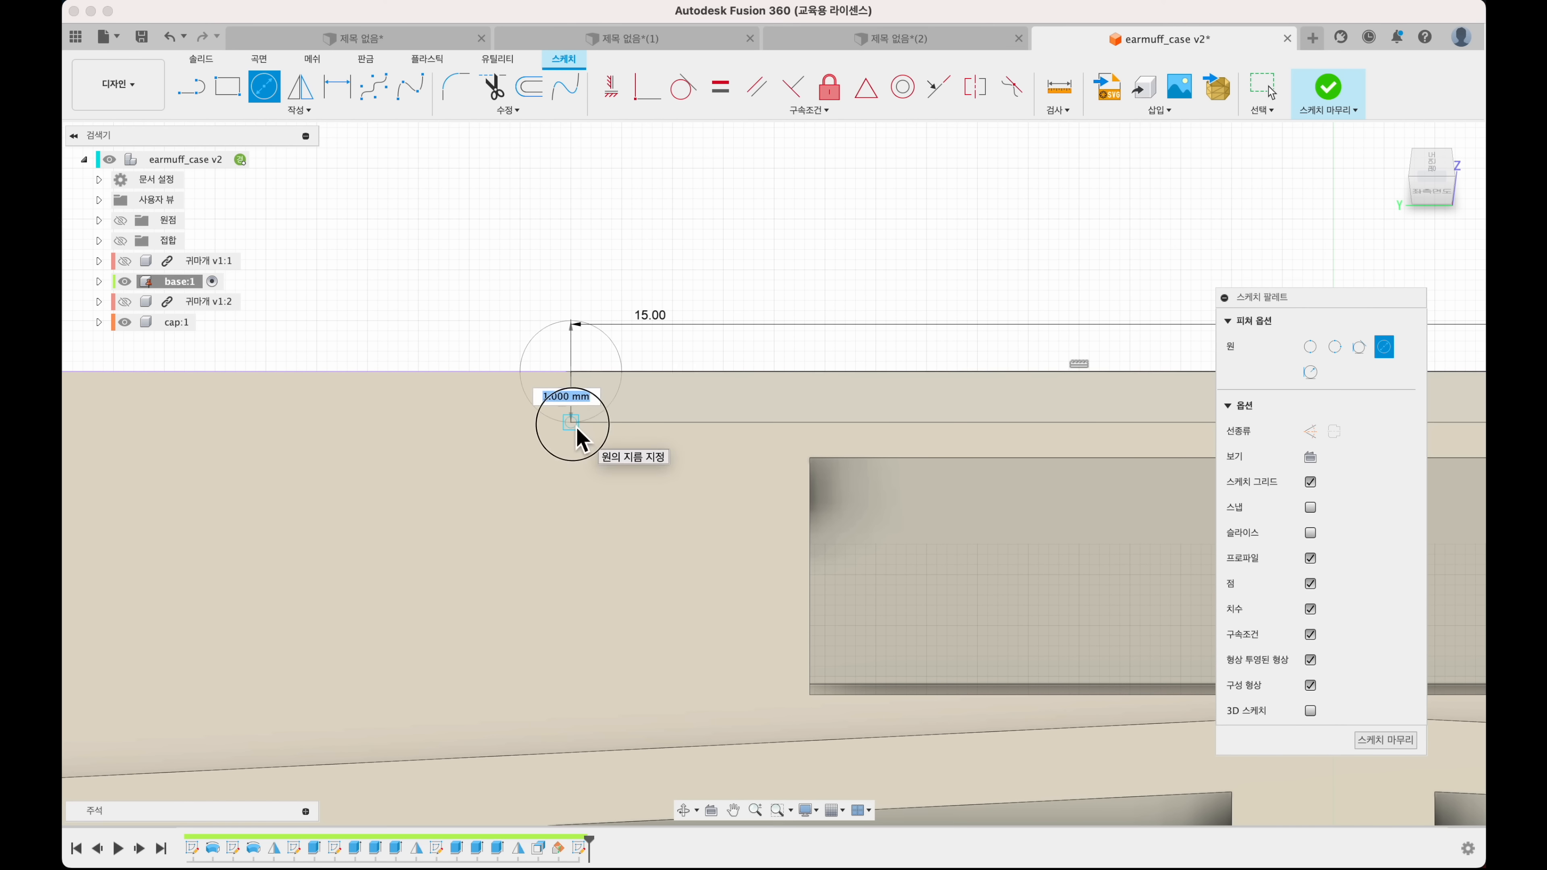
{"action": "left_click", "coordinate": [576, 428]}
{"action": "scroll", "coordinate": [765, 554], "scroll_direction": "right", "scroll_amount": 10}
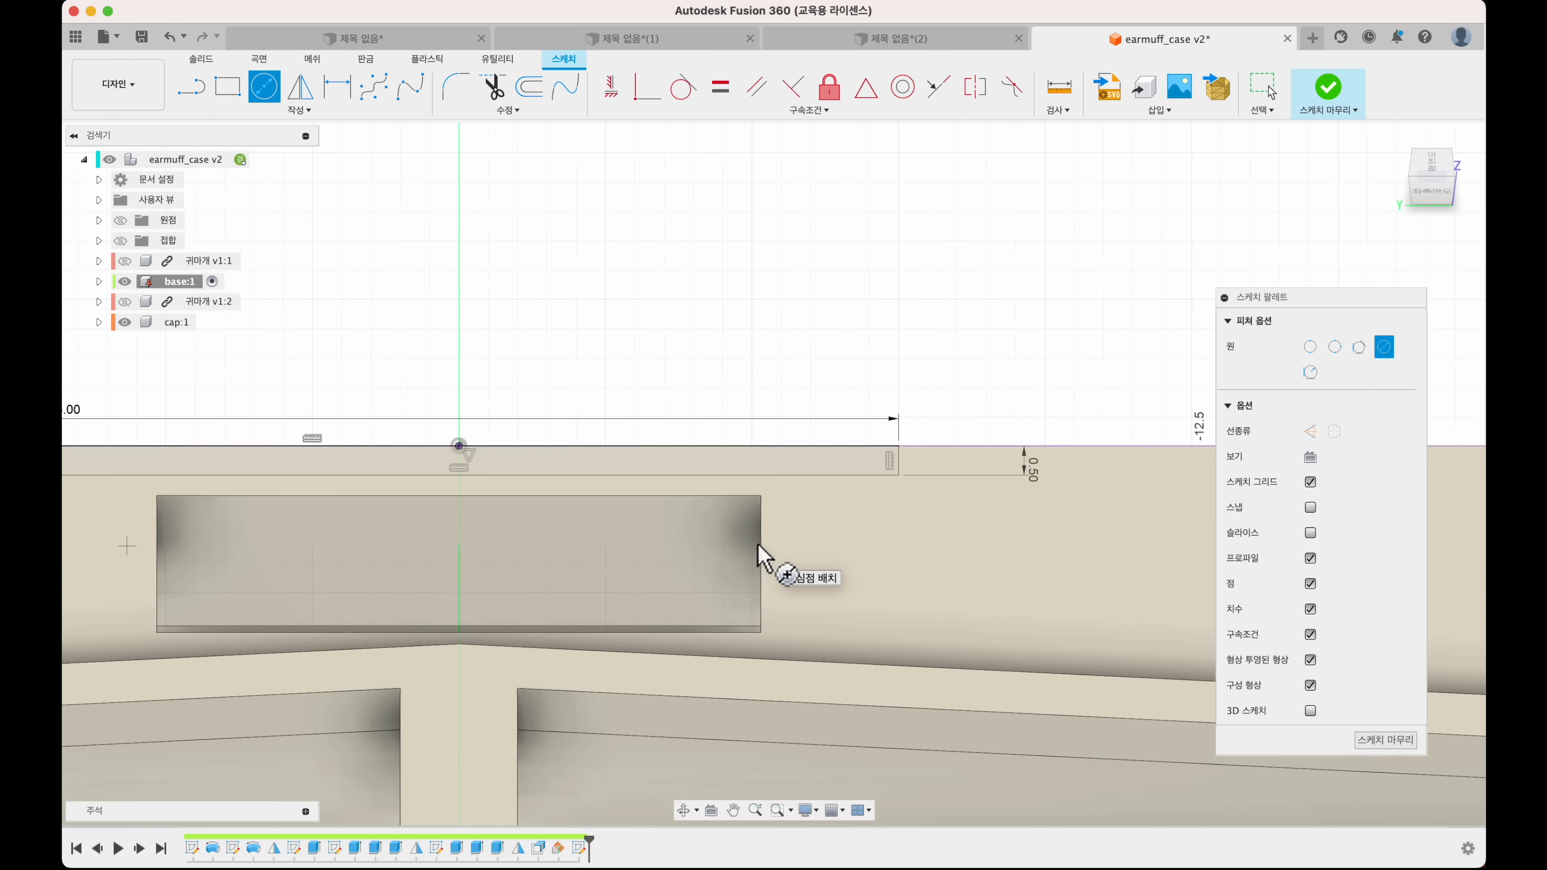
{"action": "scroll", "coordinate": [761, 555], "scroll_direction": "right", "scroll_amount": 3}
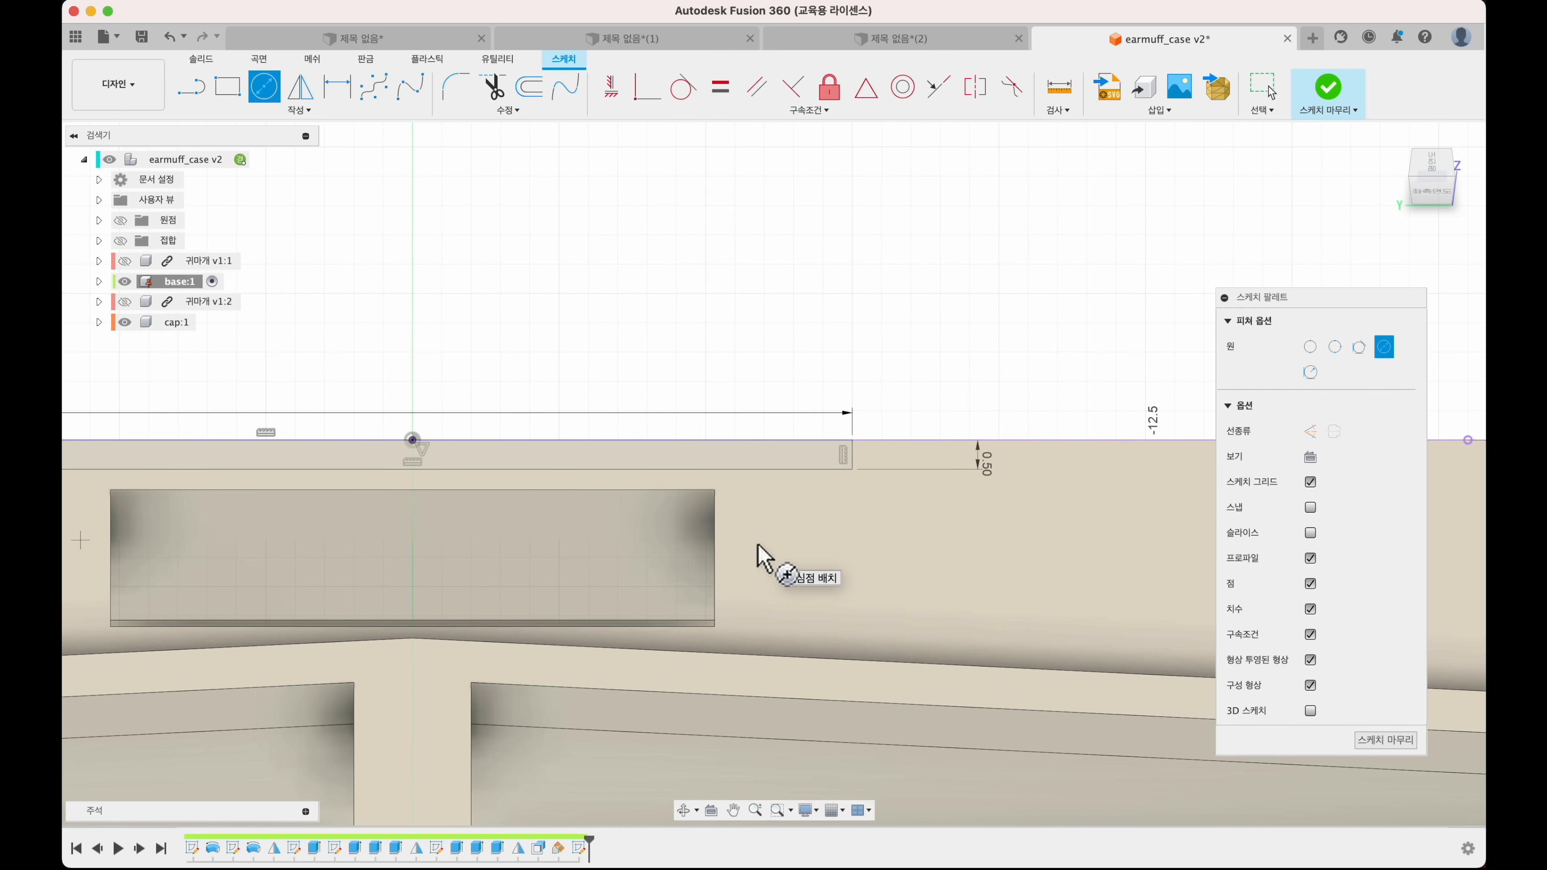
{"action": "left_click", "coordinate": [850, 444]}
{"action": "left_click", "coordinate": [853, 469]}
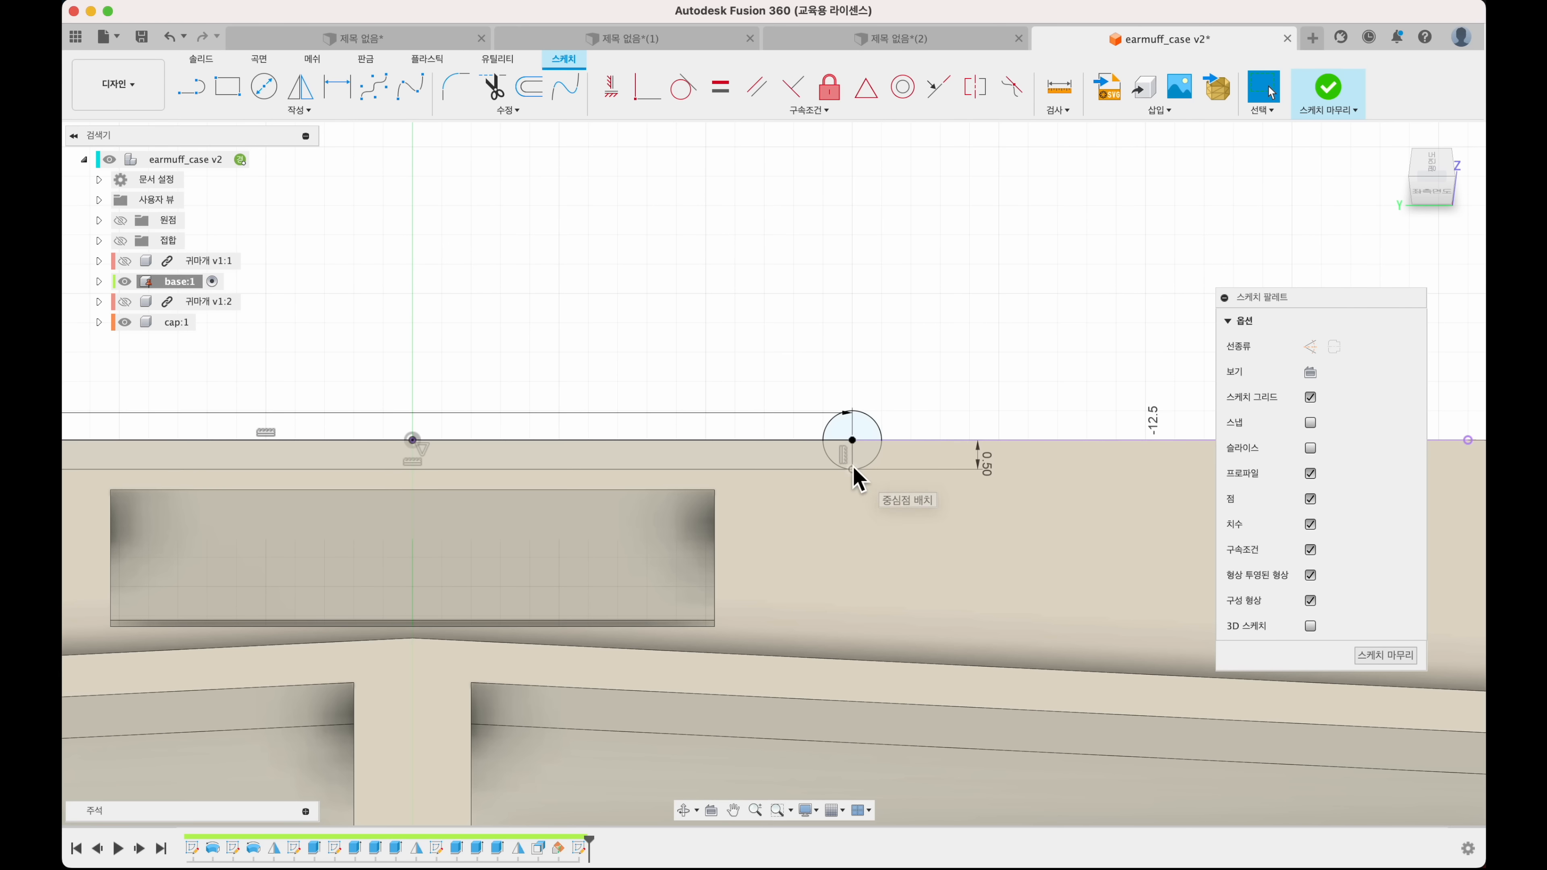
{"action": "left_click", "coordinate": [1331, 91]}
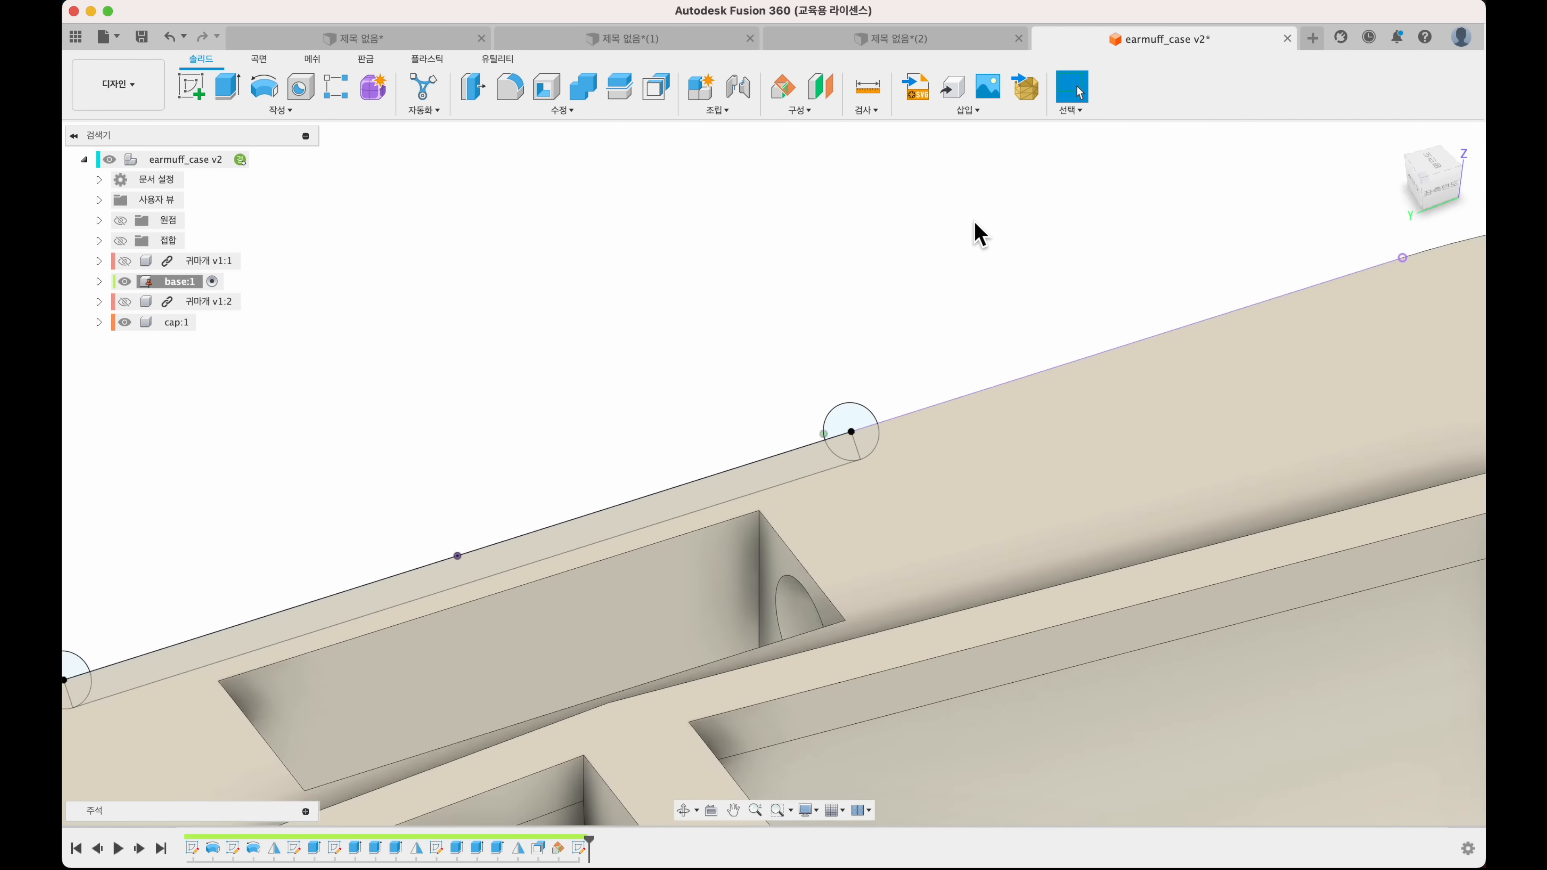
- Start an Extrude using the narrow rectangle and the halves of both end circles that lie on the base side of the rim edge
{"action": "left_click", "coordinate": [227, 87]}
{"action": "left_click", "coordinate": [999, 375]}
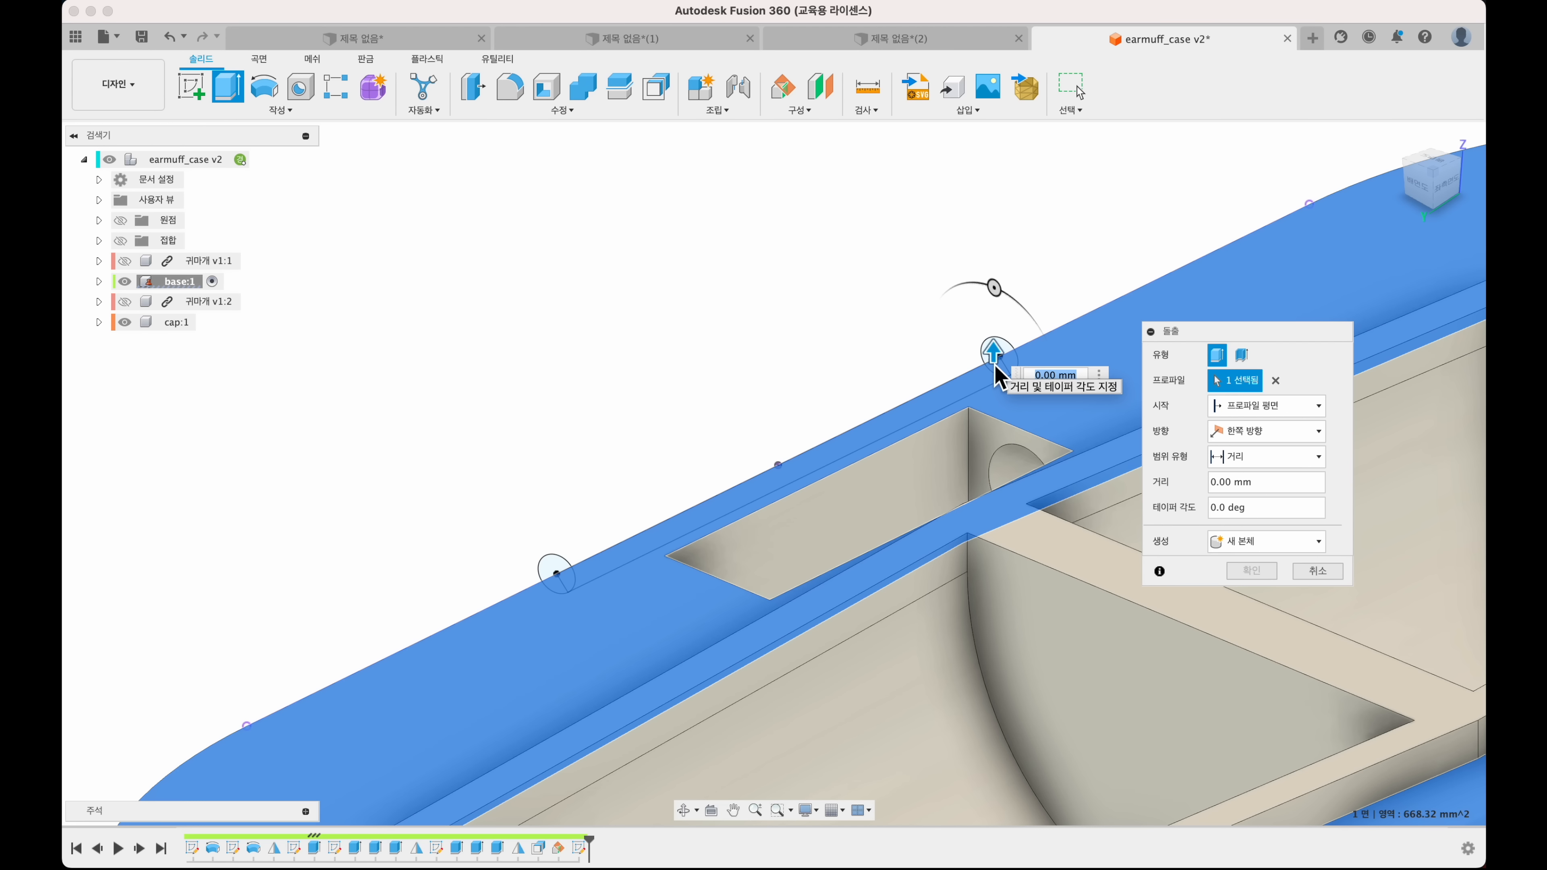
{"action": "left_click", "coordinate": [1276, 381]}
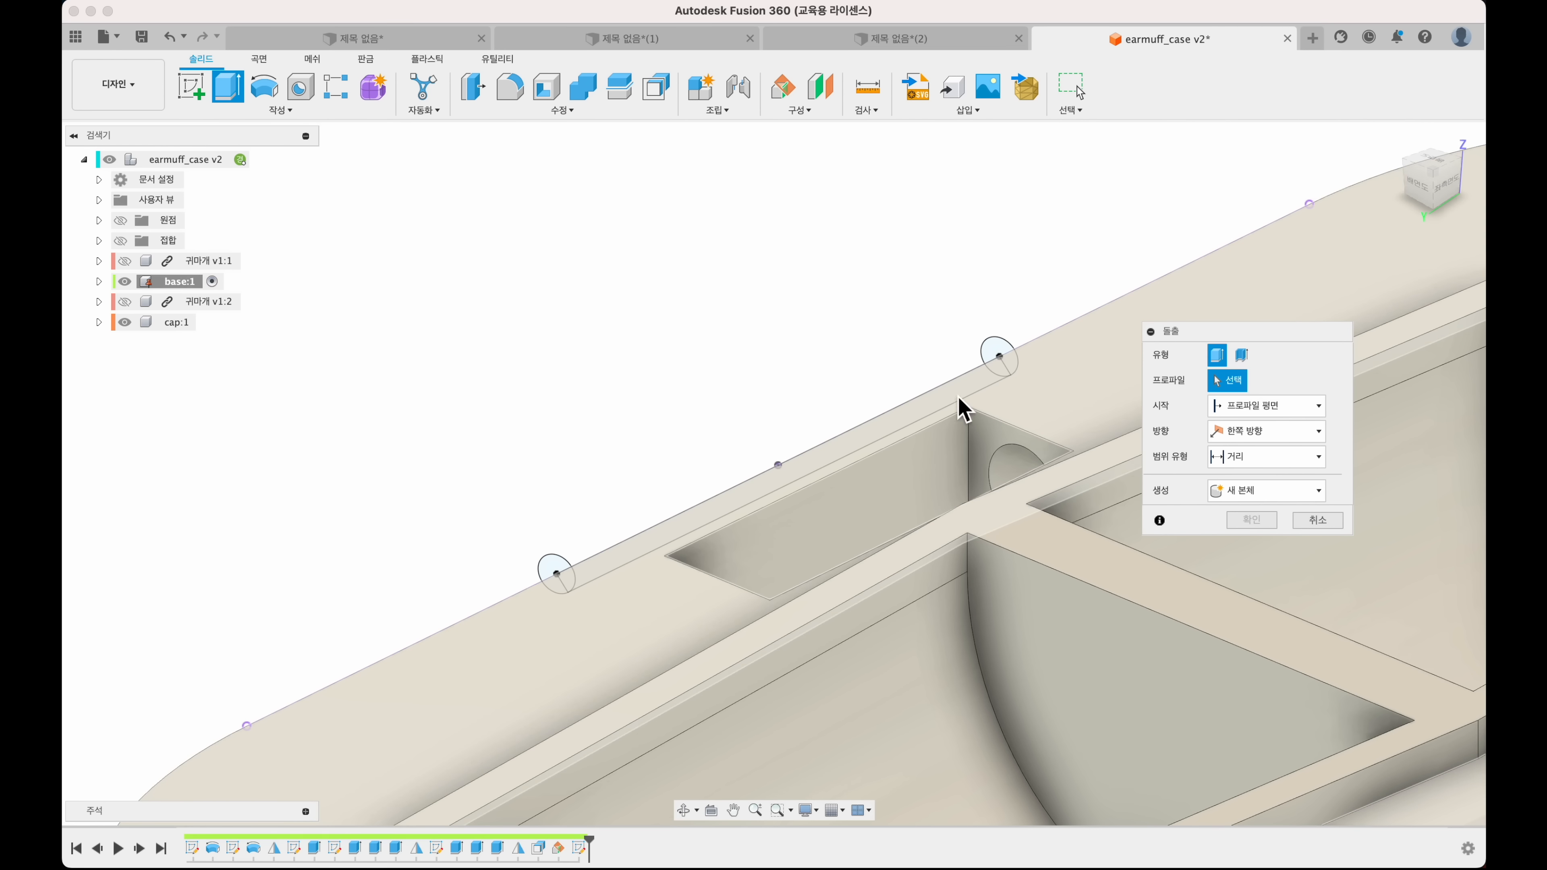
{"action": "left_click", "coordinate": [996, 361]}
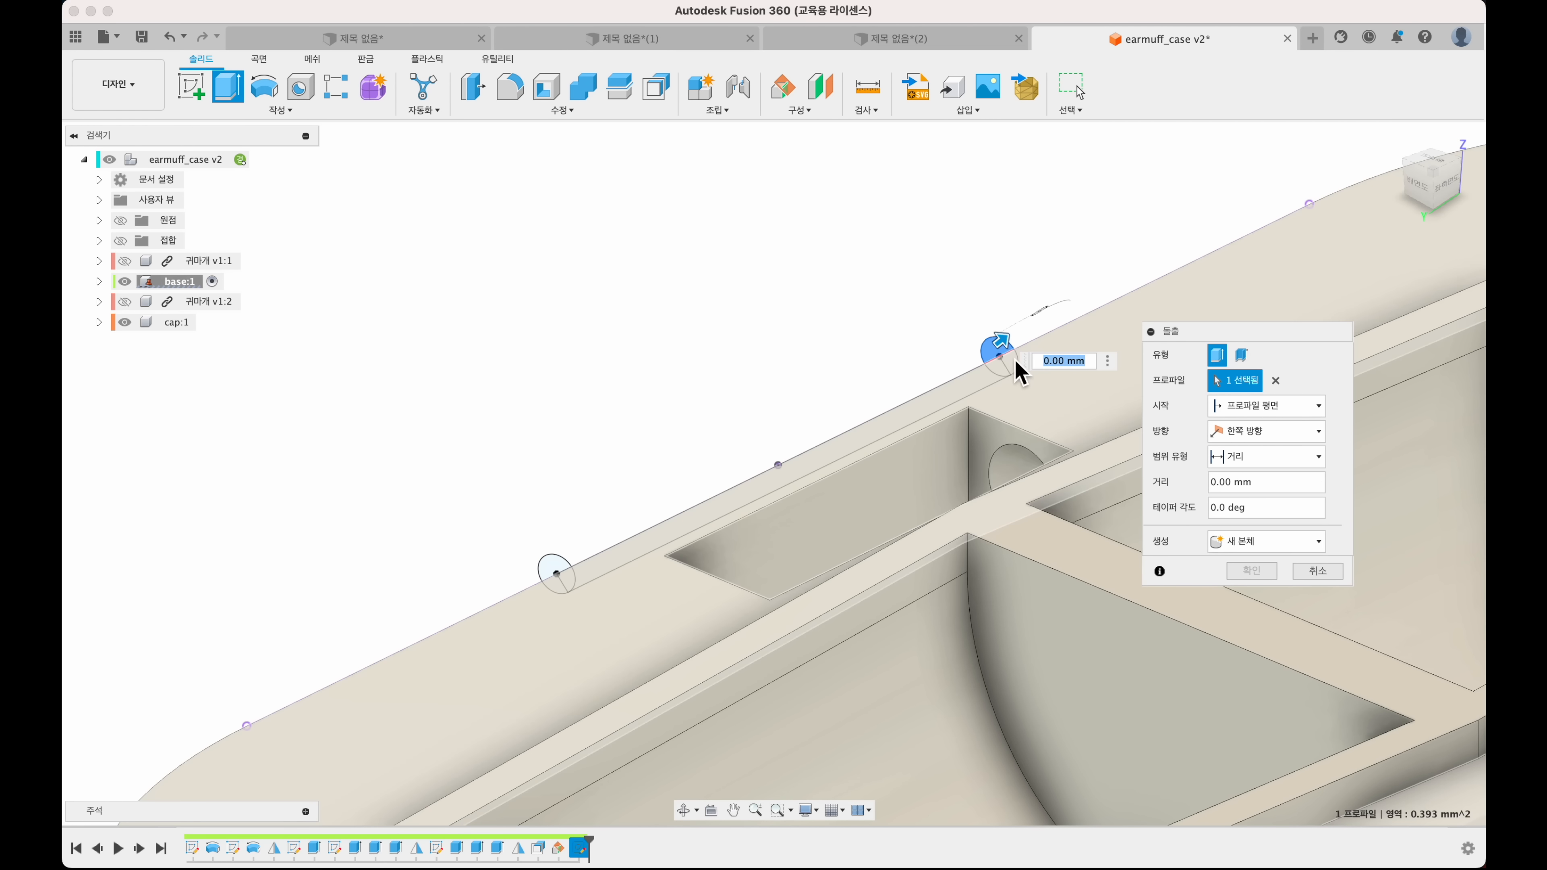
{"action": "left_click", "coordinate": [1011, 361]}
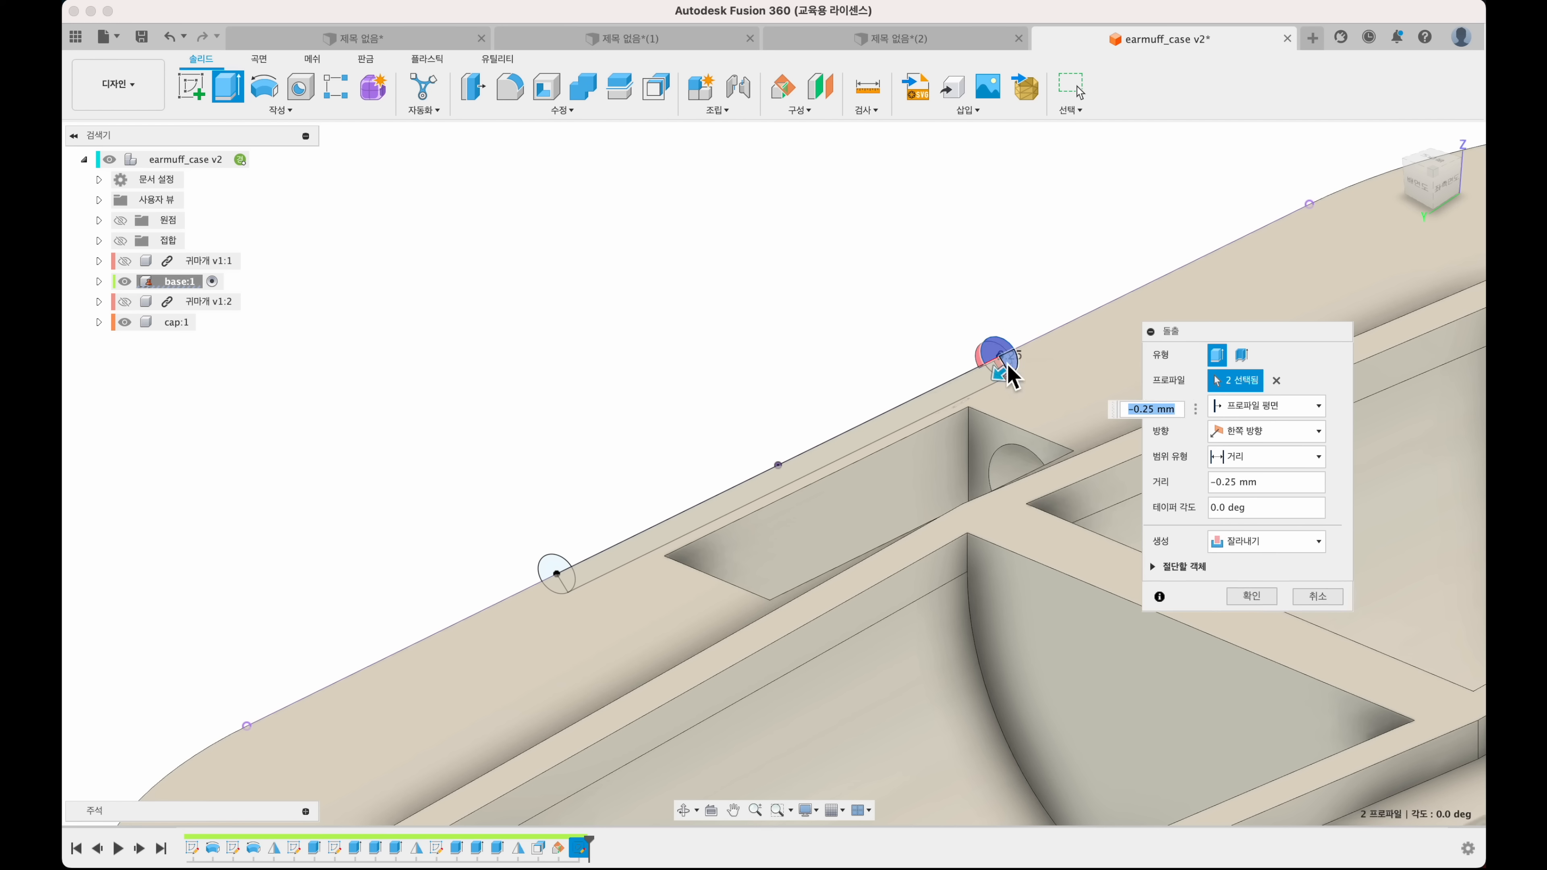
{"action": "left_click", "coordinate": [1002, 367]}
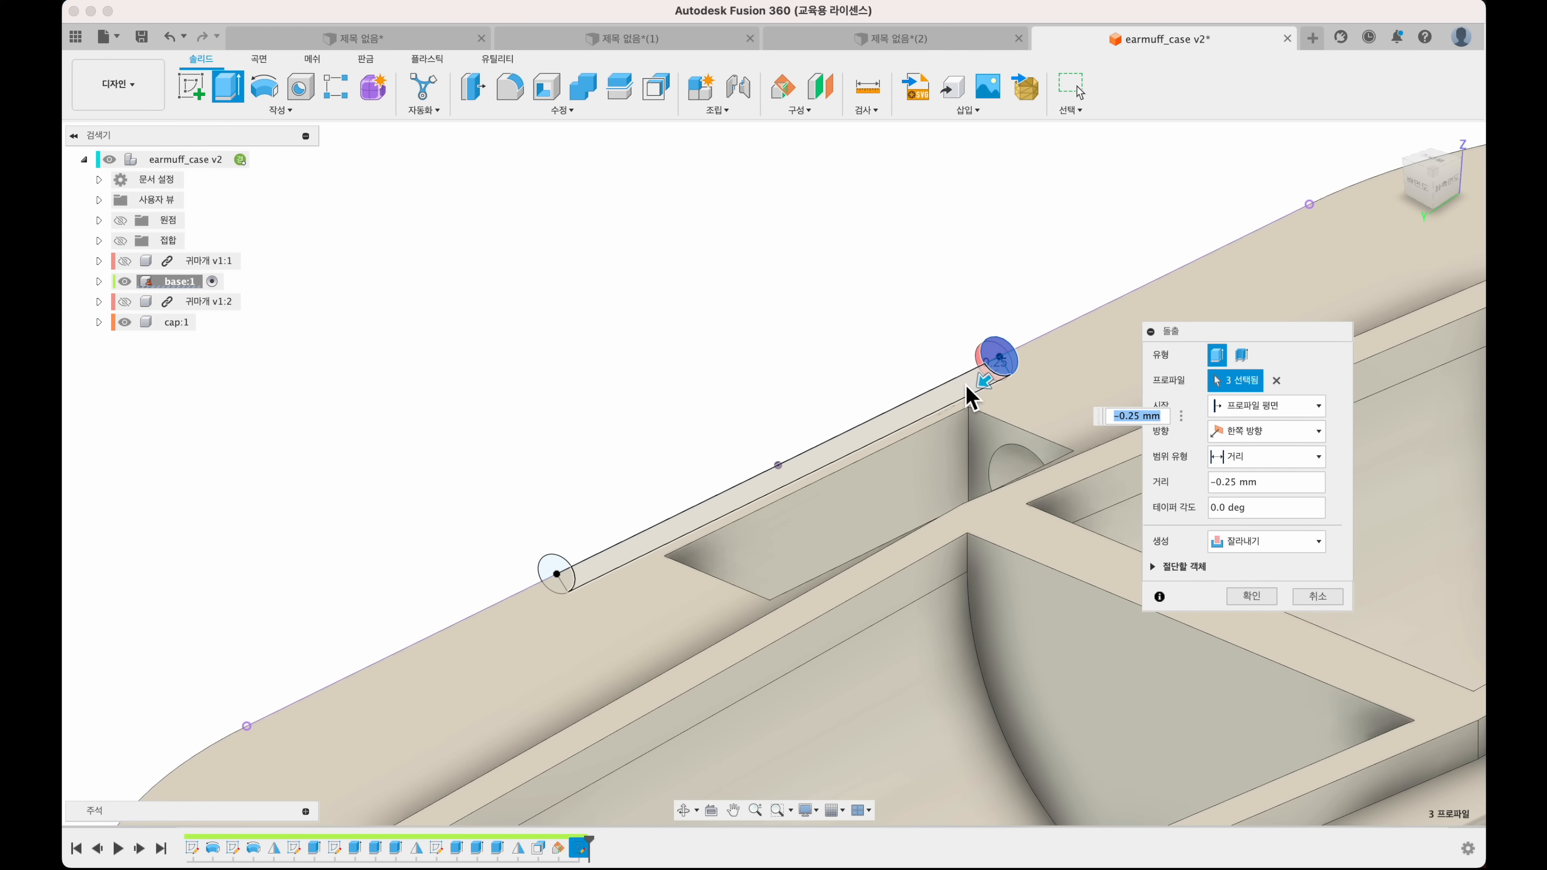
{"action": "left_click", "coordinate": [833, 455]}
{"action": "left_click", "coordinate": [570, 586]}
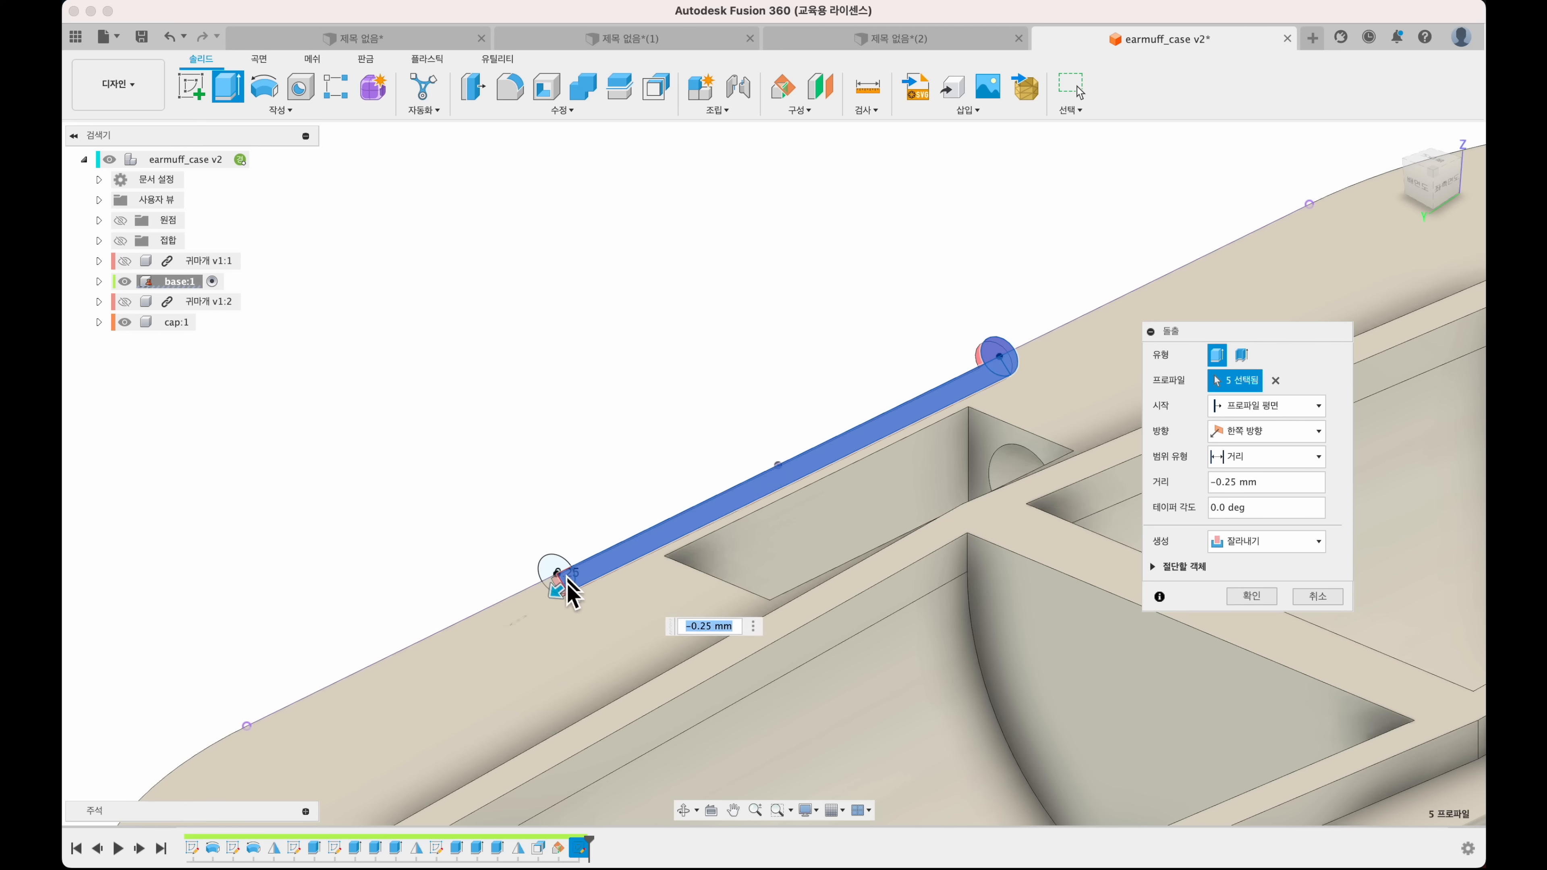
{"action": "left_click", "coordinate": [555, 588]}
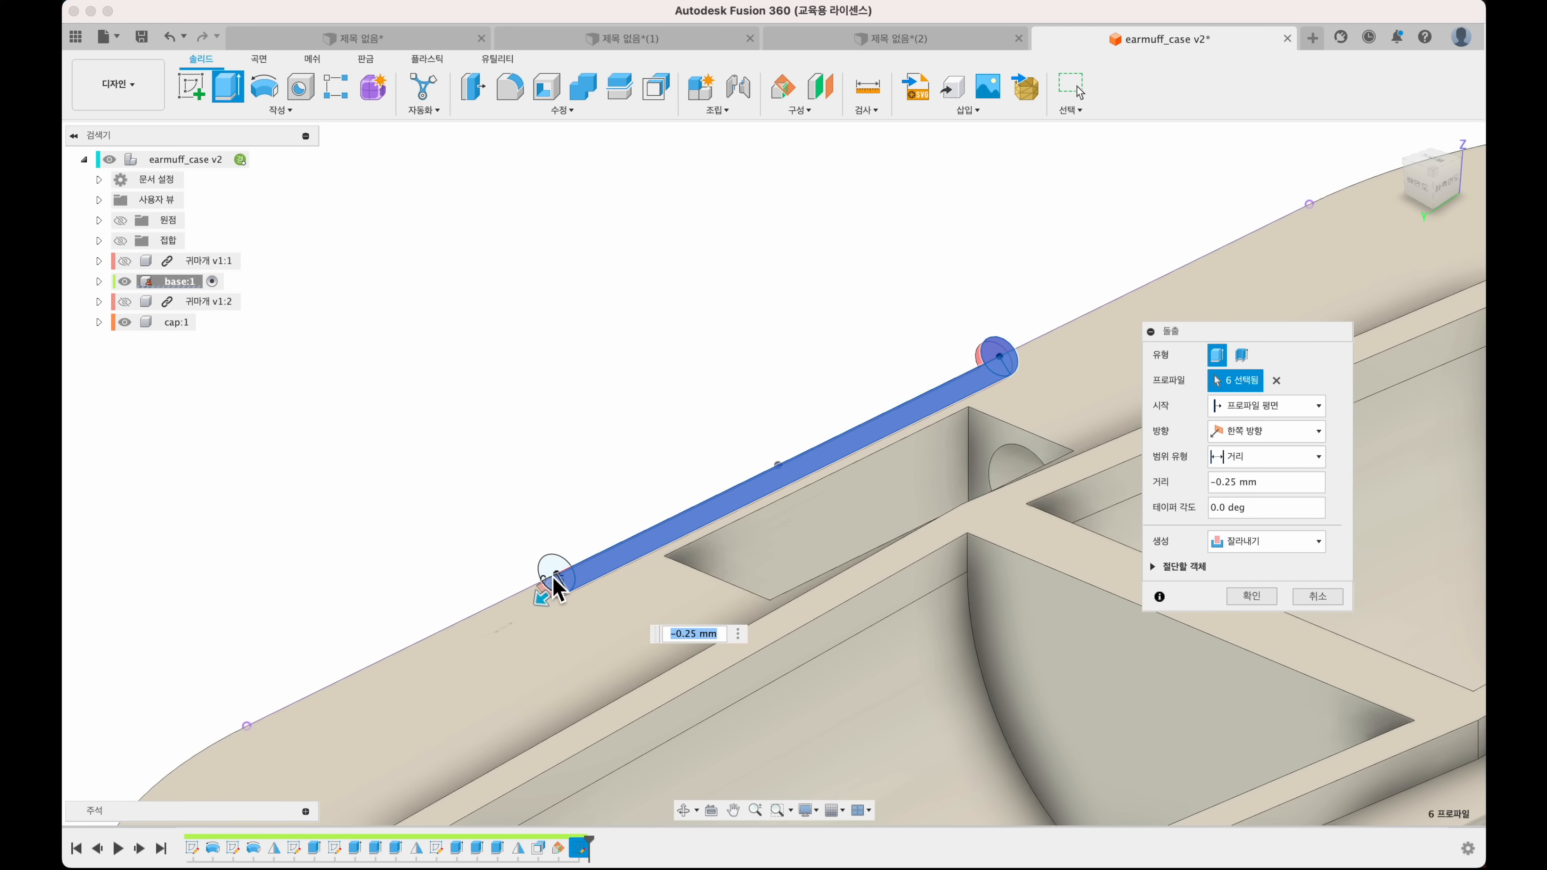
{"action": "left_click", "coordinate": [996, 354]}
- Cut the selected profiles into the base's rim symmetrically with a distance of -1.708 mm
{"action": "left_click", "coordinate": [1263, 430]}
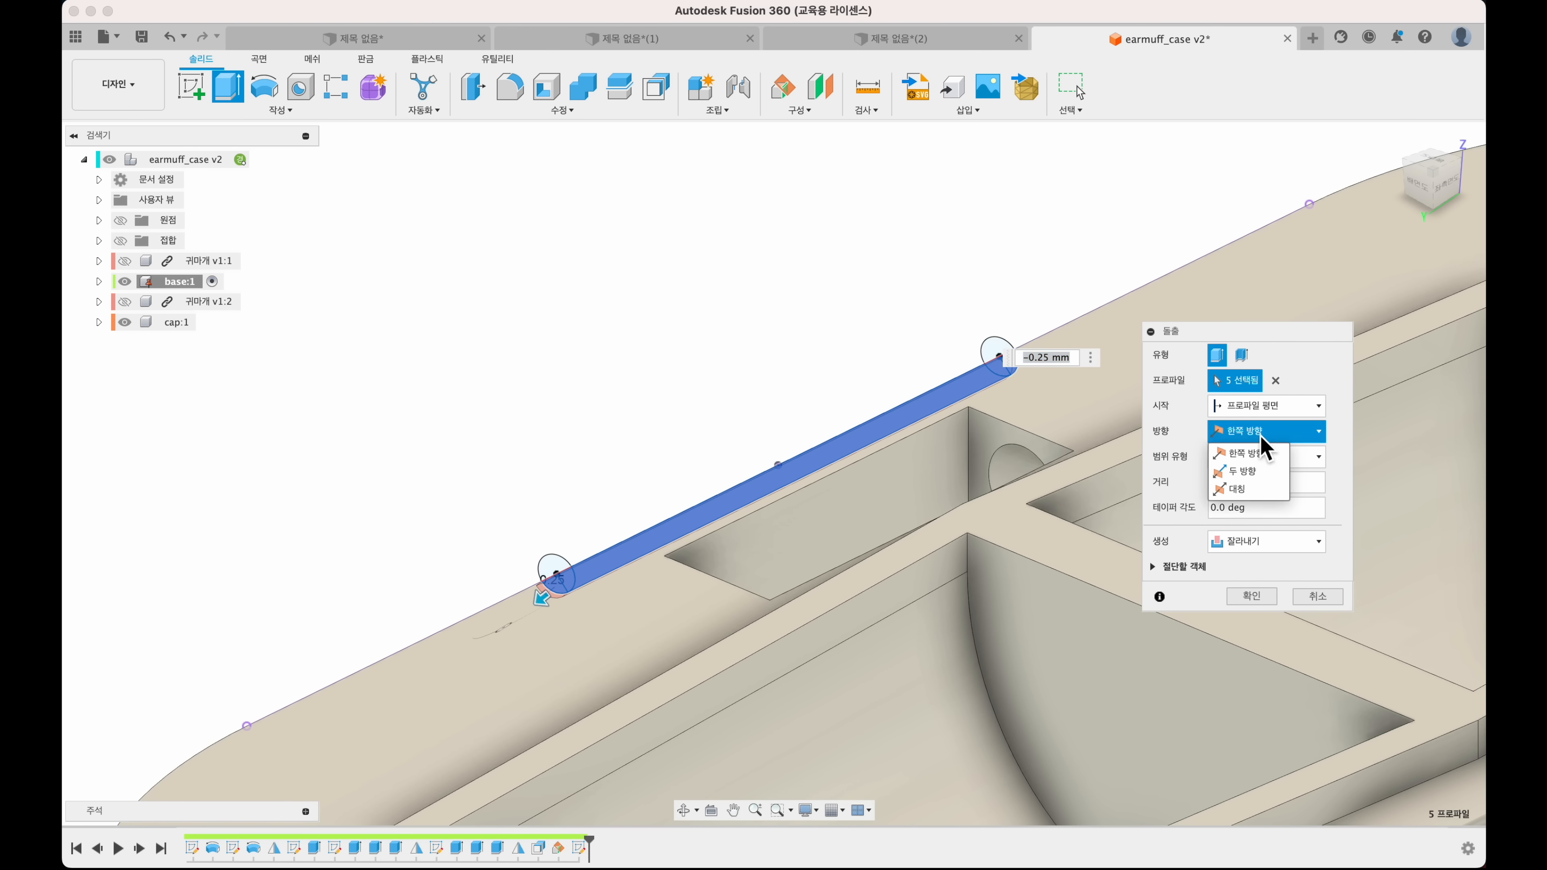
{"action": "left_click", "coordinate": [1255, 489]}
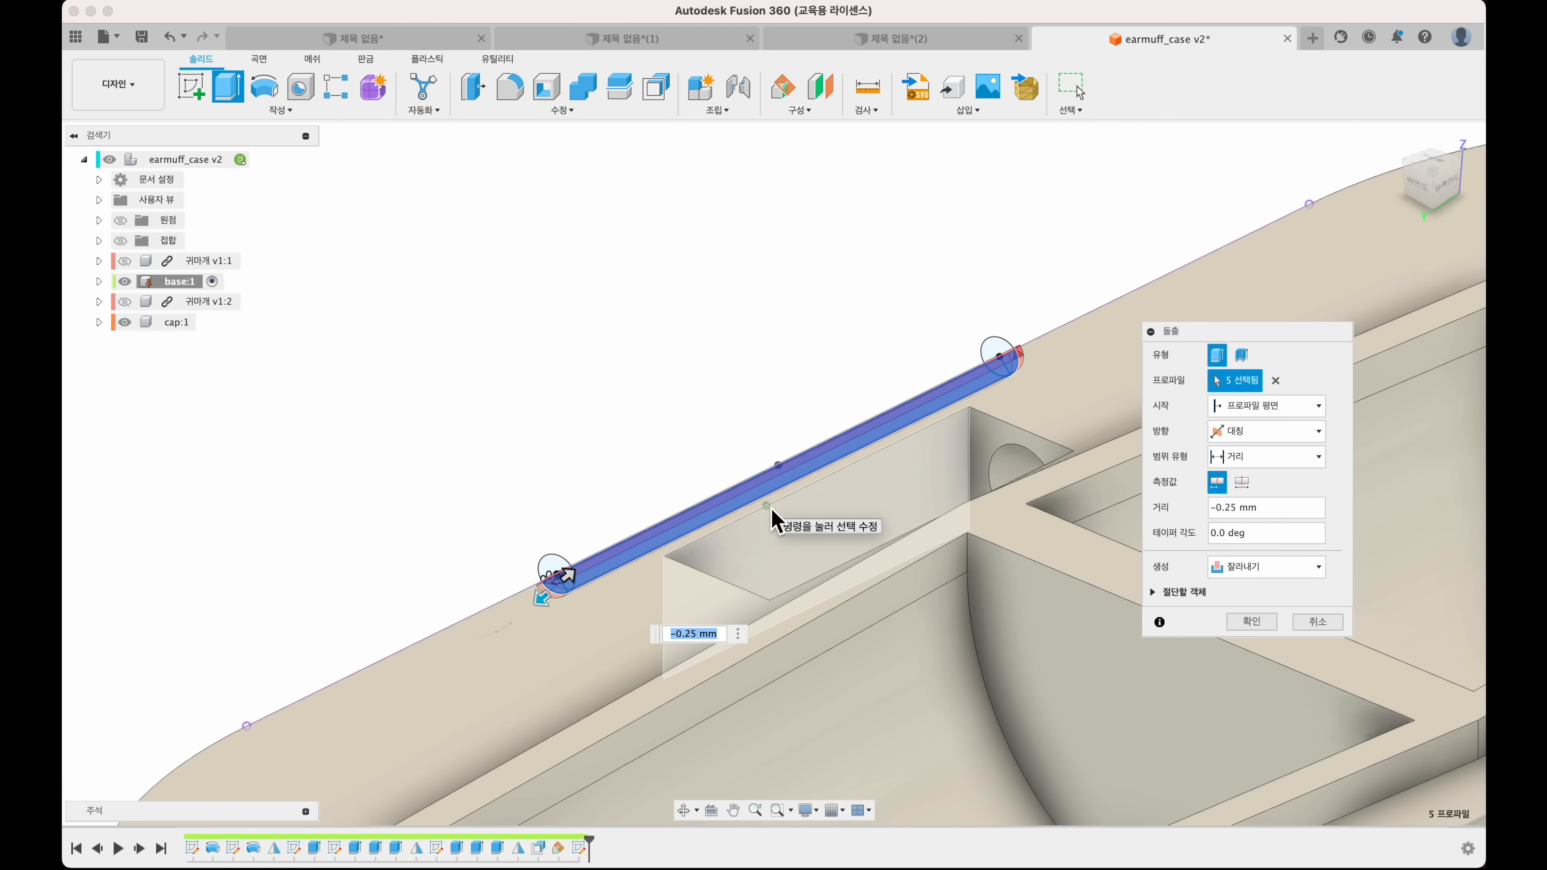
{"action": "scroll", "coordinate": [769, 505], "scroll_direction": "left", "scroll_amount": 5, "text": "shift"}
{"action": "left_click_drag", "start_coordinate": [693, 585], "coordinate": [740, 536]}
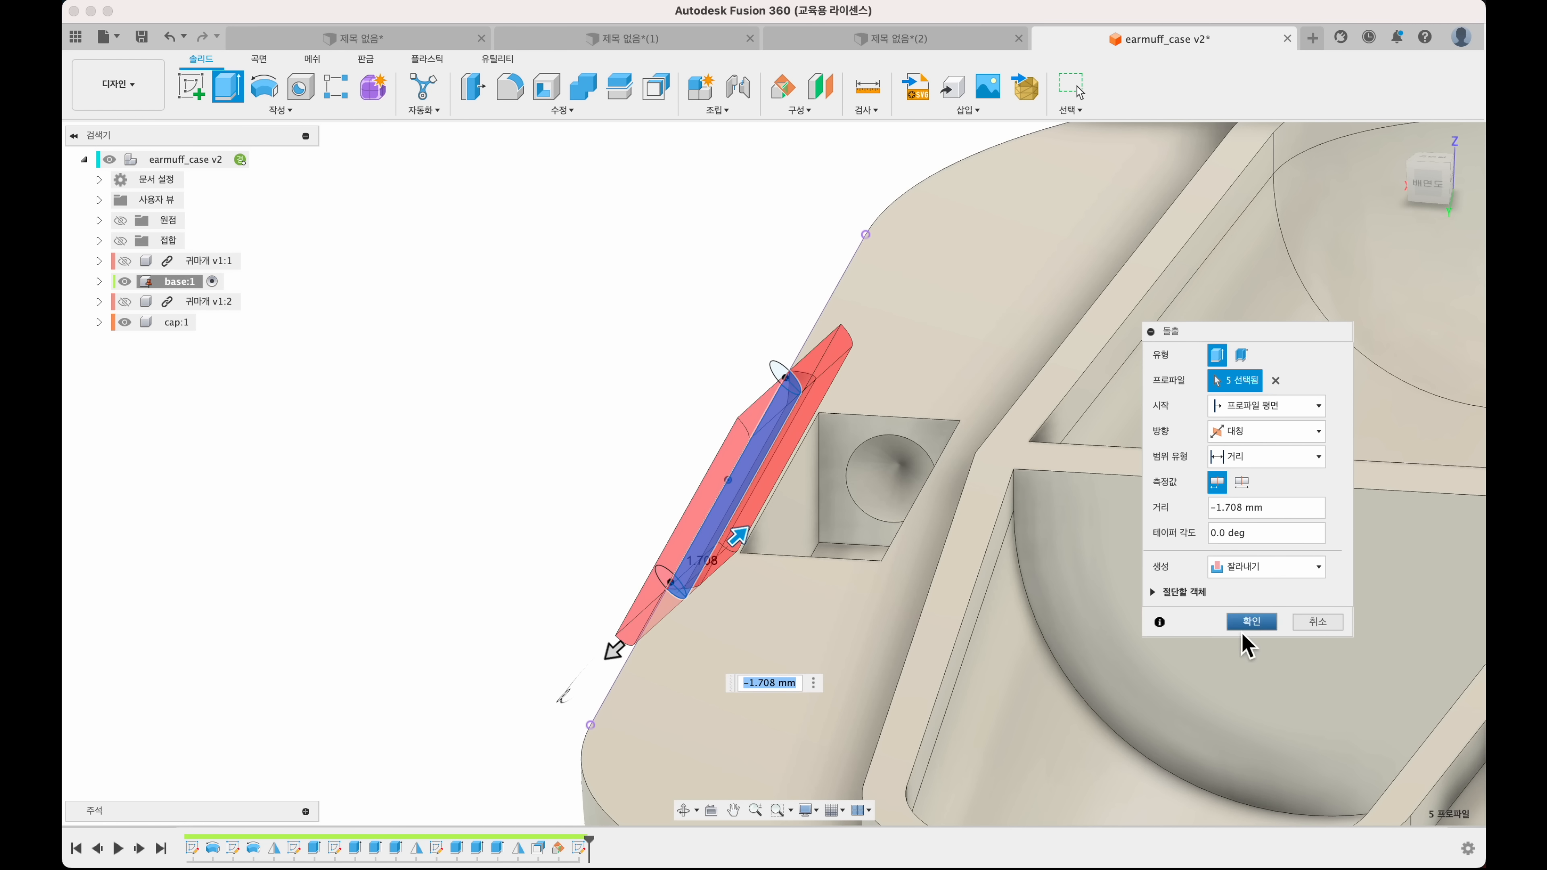
{"action": "left_click", "coordinate": [1249, 621]}
- Inspect the notch beside the latch slot and activate the top-level earmuff_case component
{"action": "scroll", "coordinate": [564, 415], "scroll_direction": "up", "scroll_amount": 5}
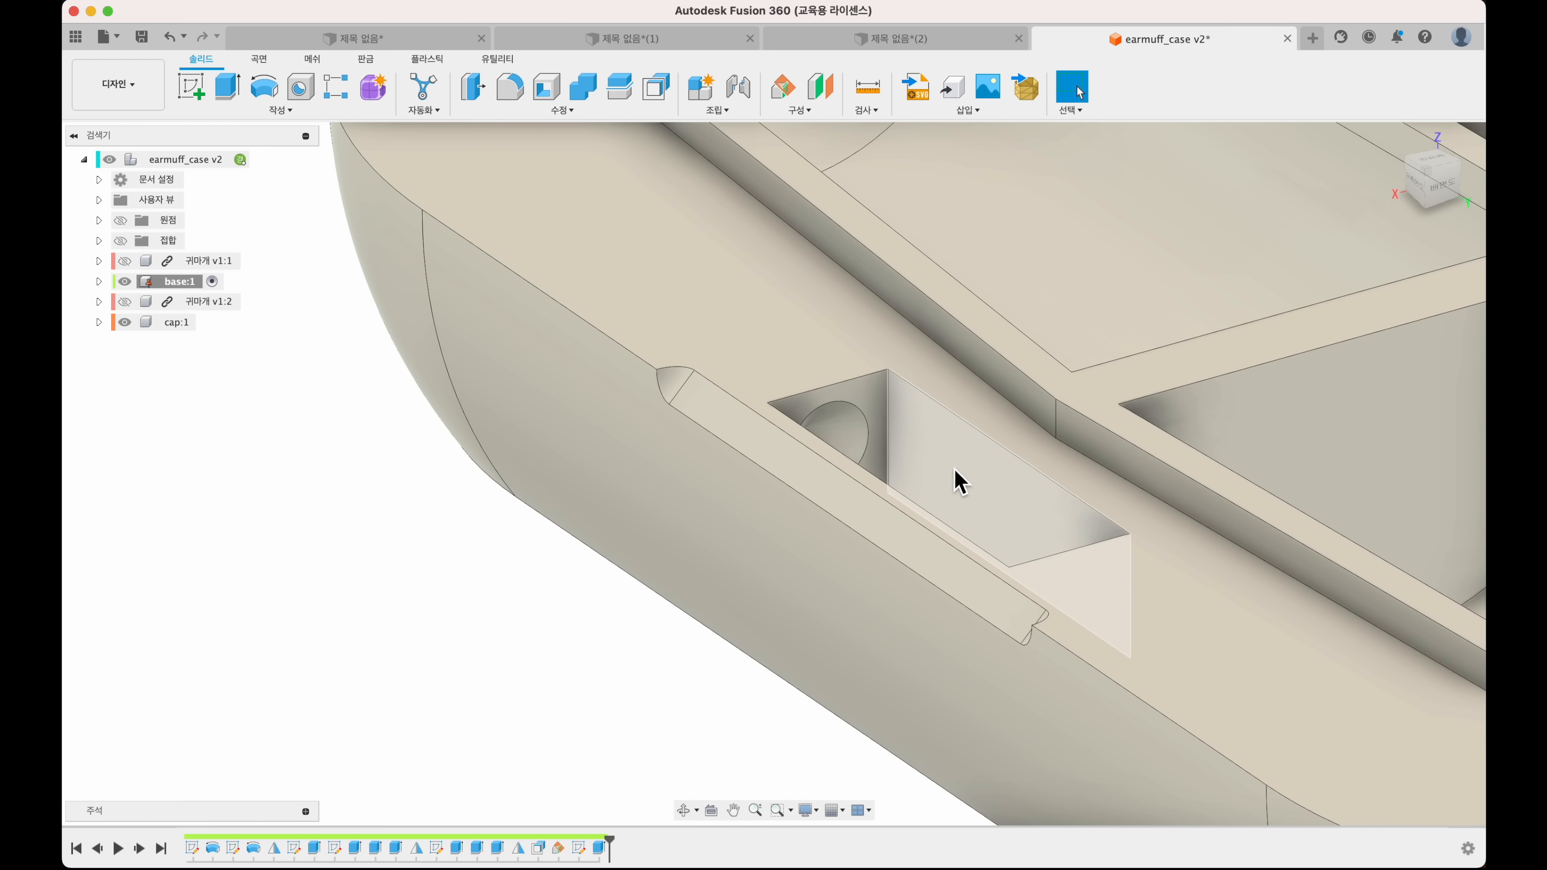
{"action": "scroll", "coordinate": [956, 480], "scroll_direction": "down", "scroll_amount": 8}
{"action": "scroll", "coordinate": [951, 466], "scroll_direction": "left", "scroll_amount": 10, "text": "shift"}
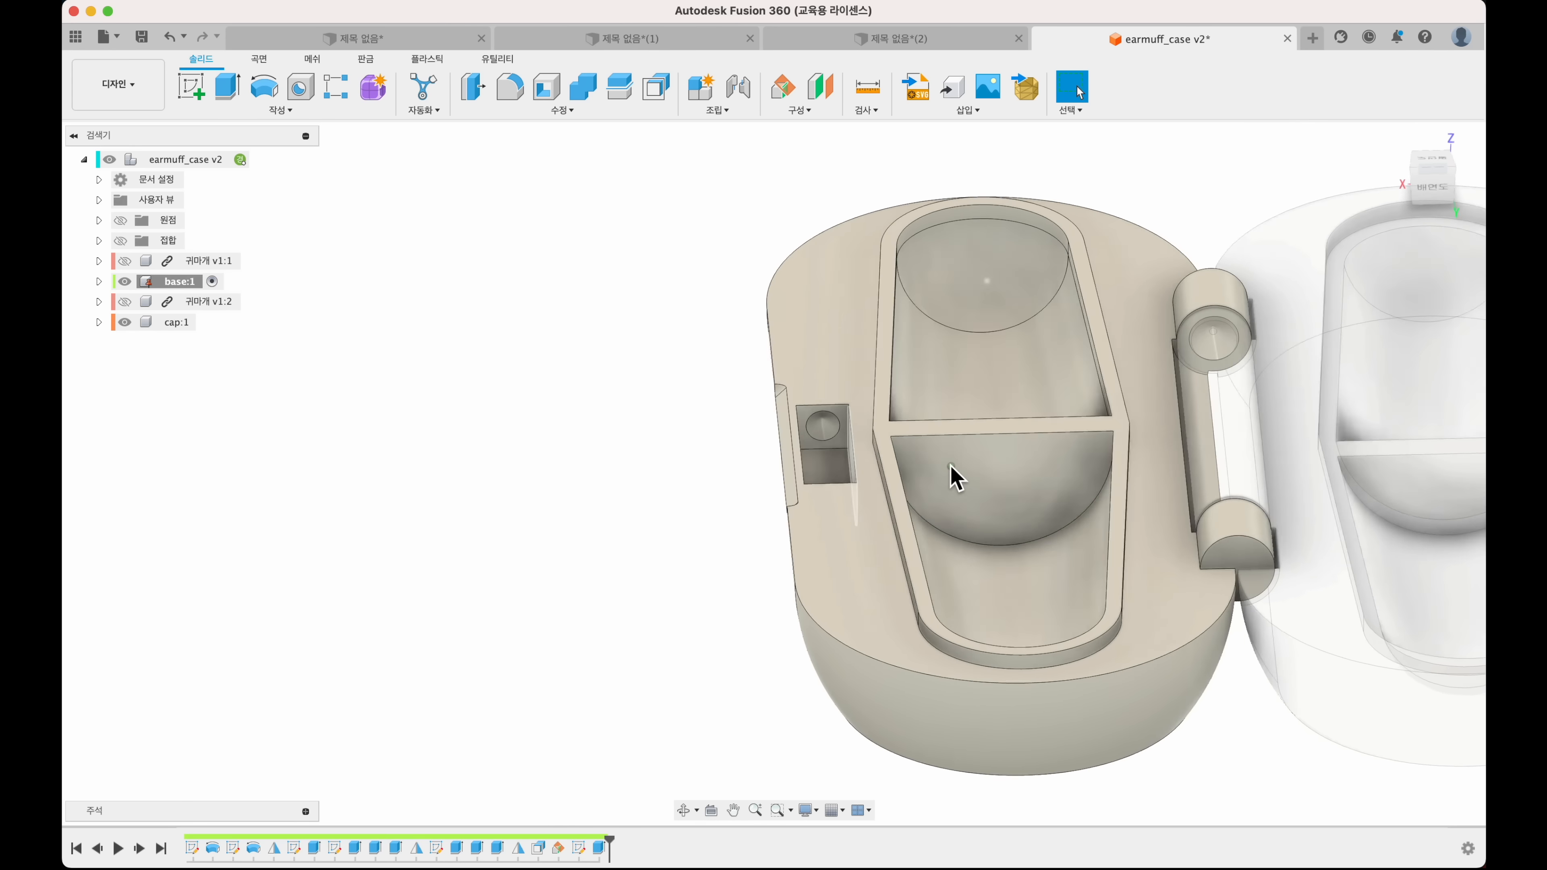
{"action": "scroll", "coordinate": [951, 466], "scroll_direction": "left", "scroll_amount": 10, "text": "shift"}
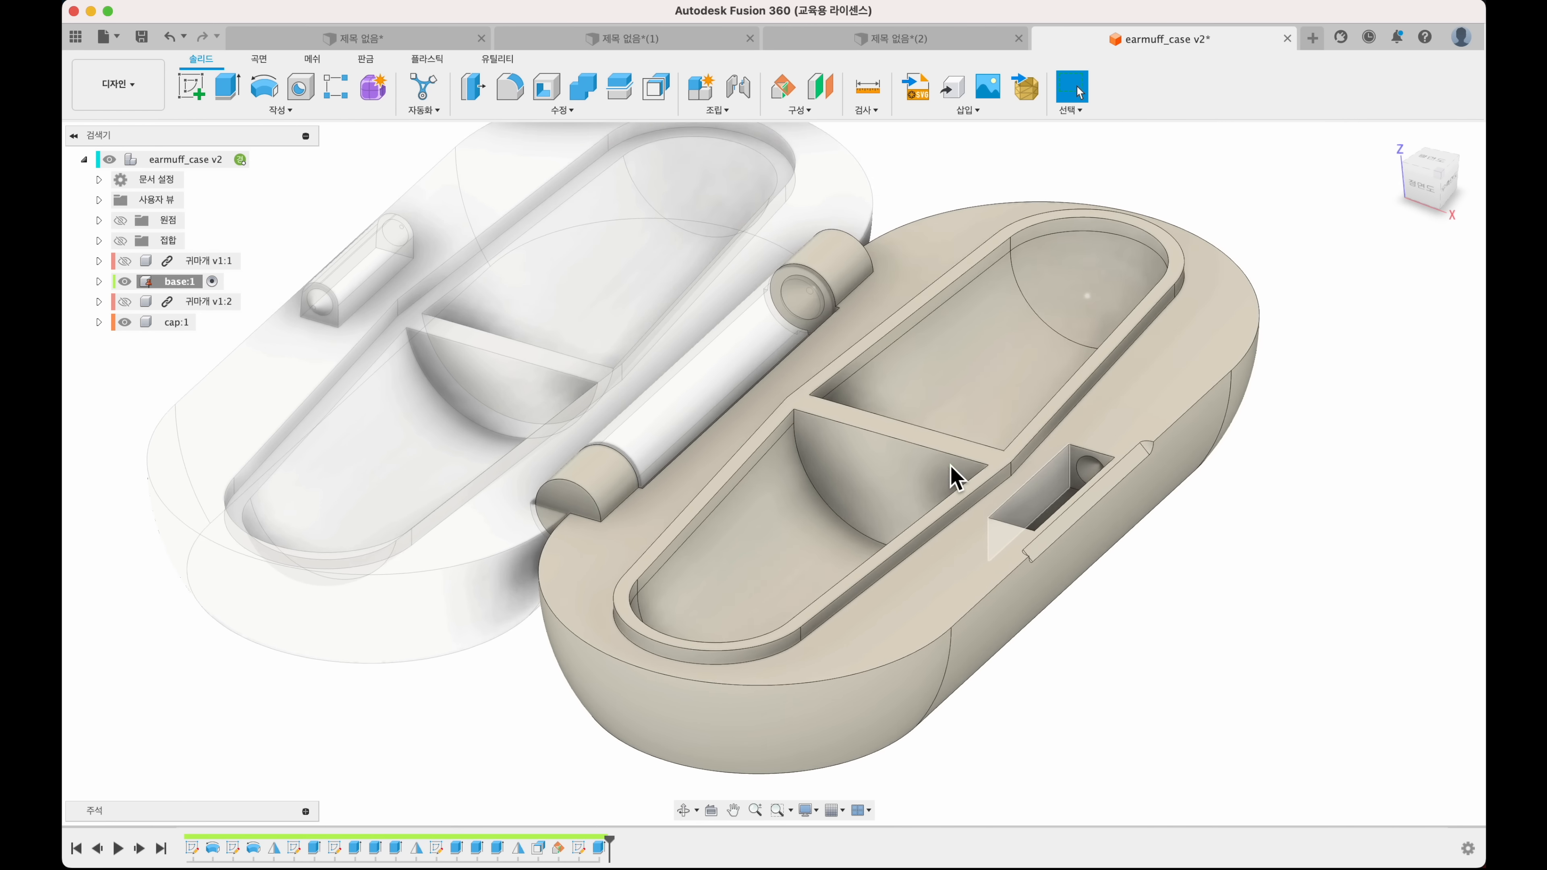
{"action": "scroll", "coordinate": [932, 477], "scroll_direction": "down", "scroll_amount": 5}
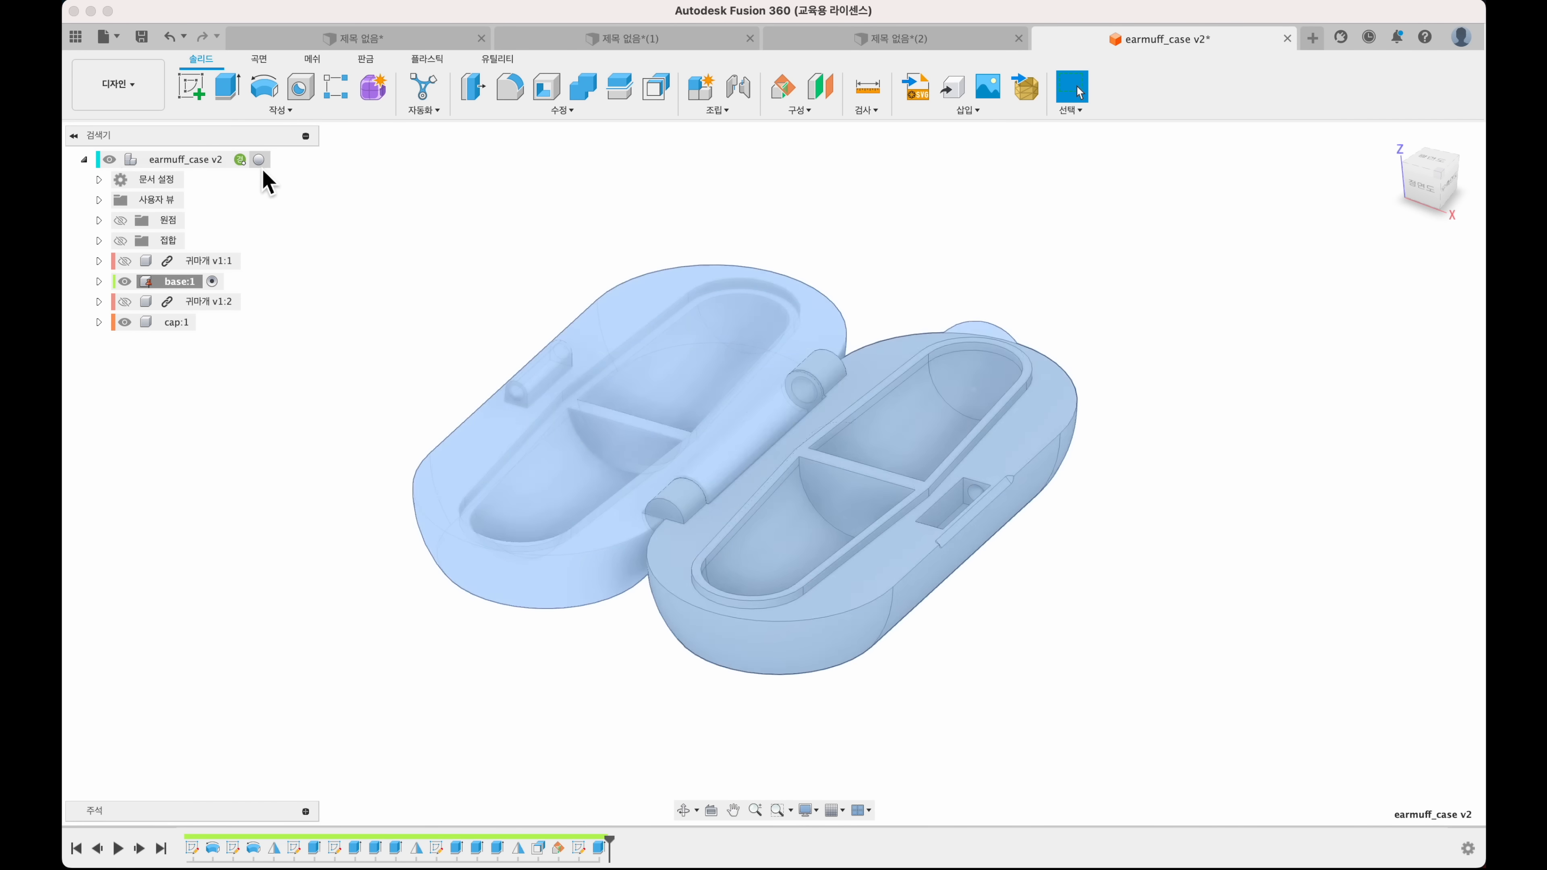
{"action": "left_click", "coordinate": [262, 159]}
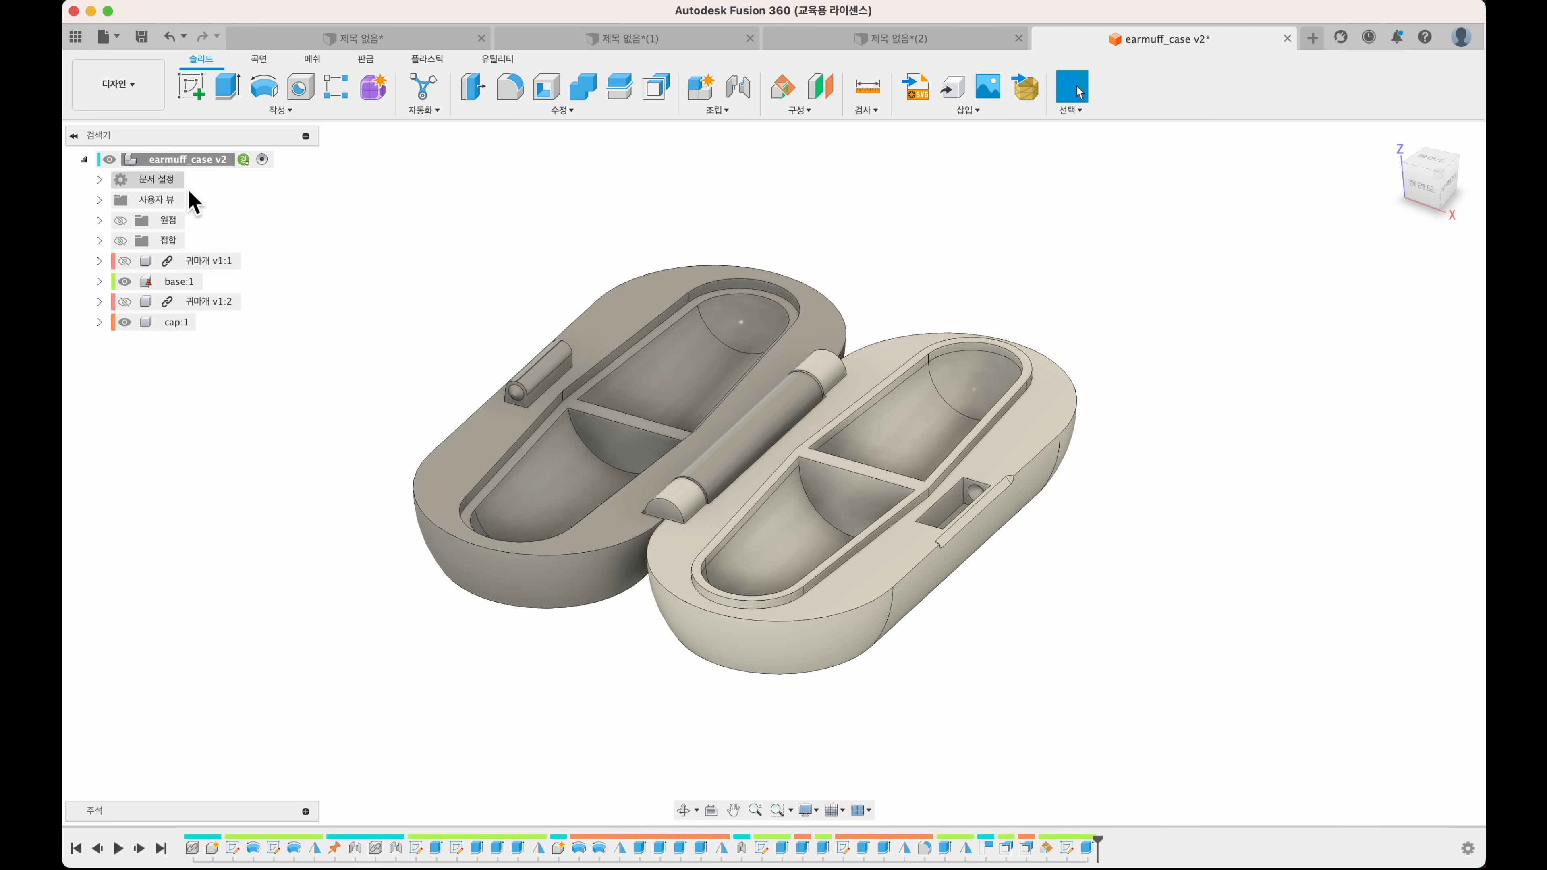
- Export the whole earmuff_case design as a binary STL mesh in millimetres named earmuff_case on the Desktop, replacing the existing file
{"action": "right_click", "coordinate": [194, 159]}
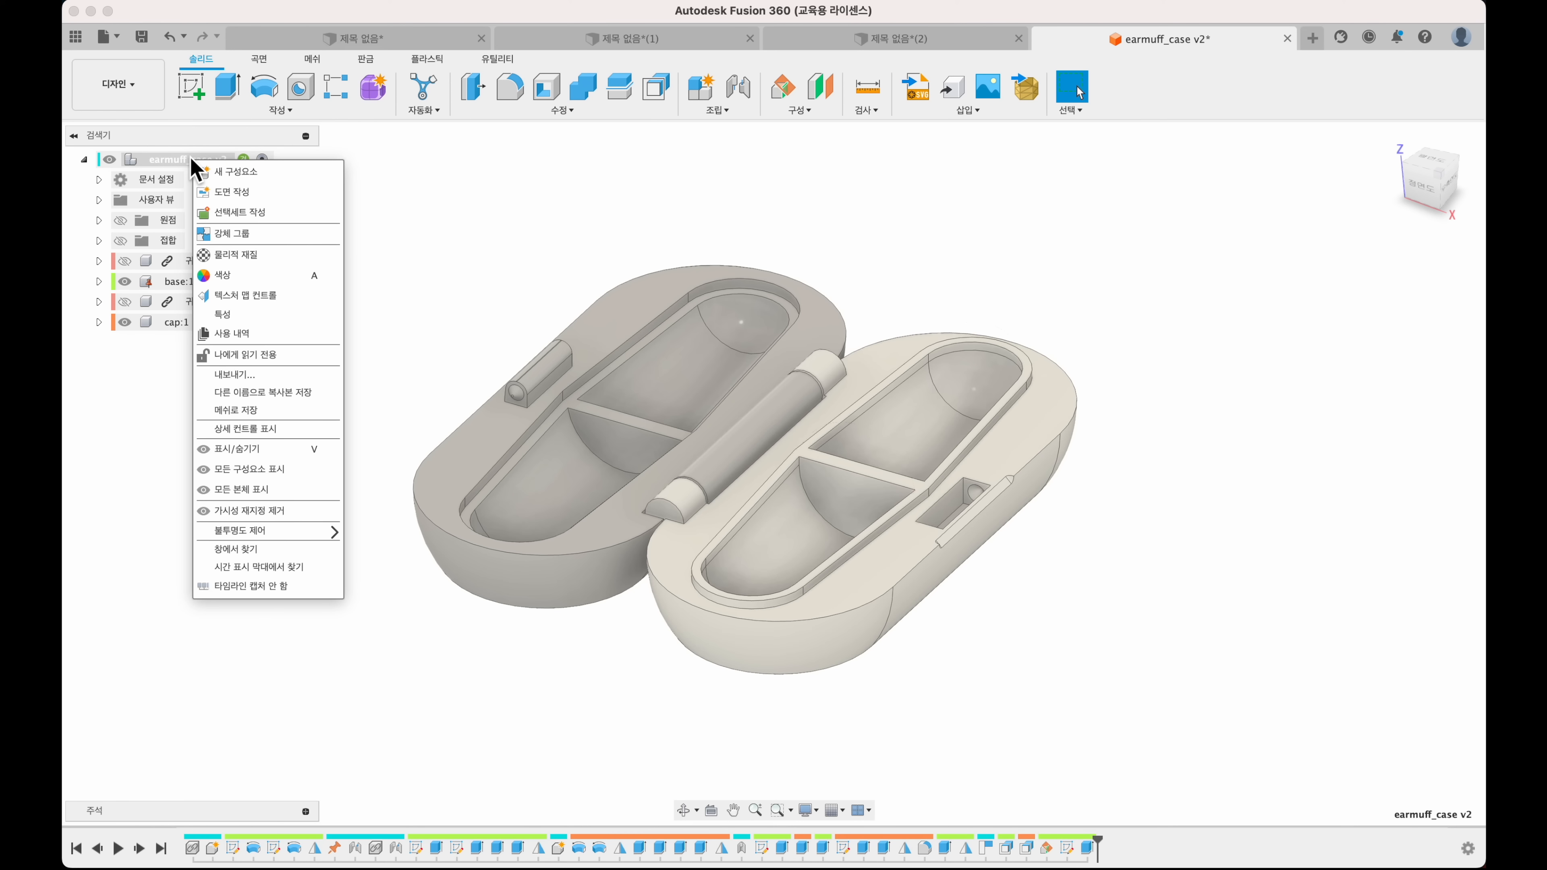
{"action": "left_click", "coordinate": [235, 410]}
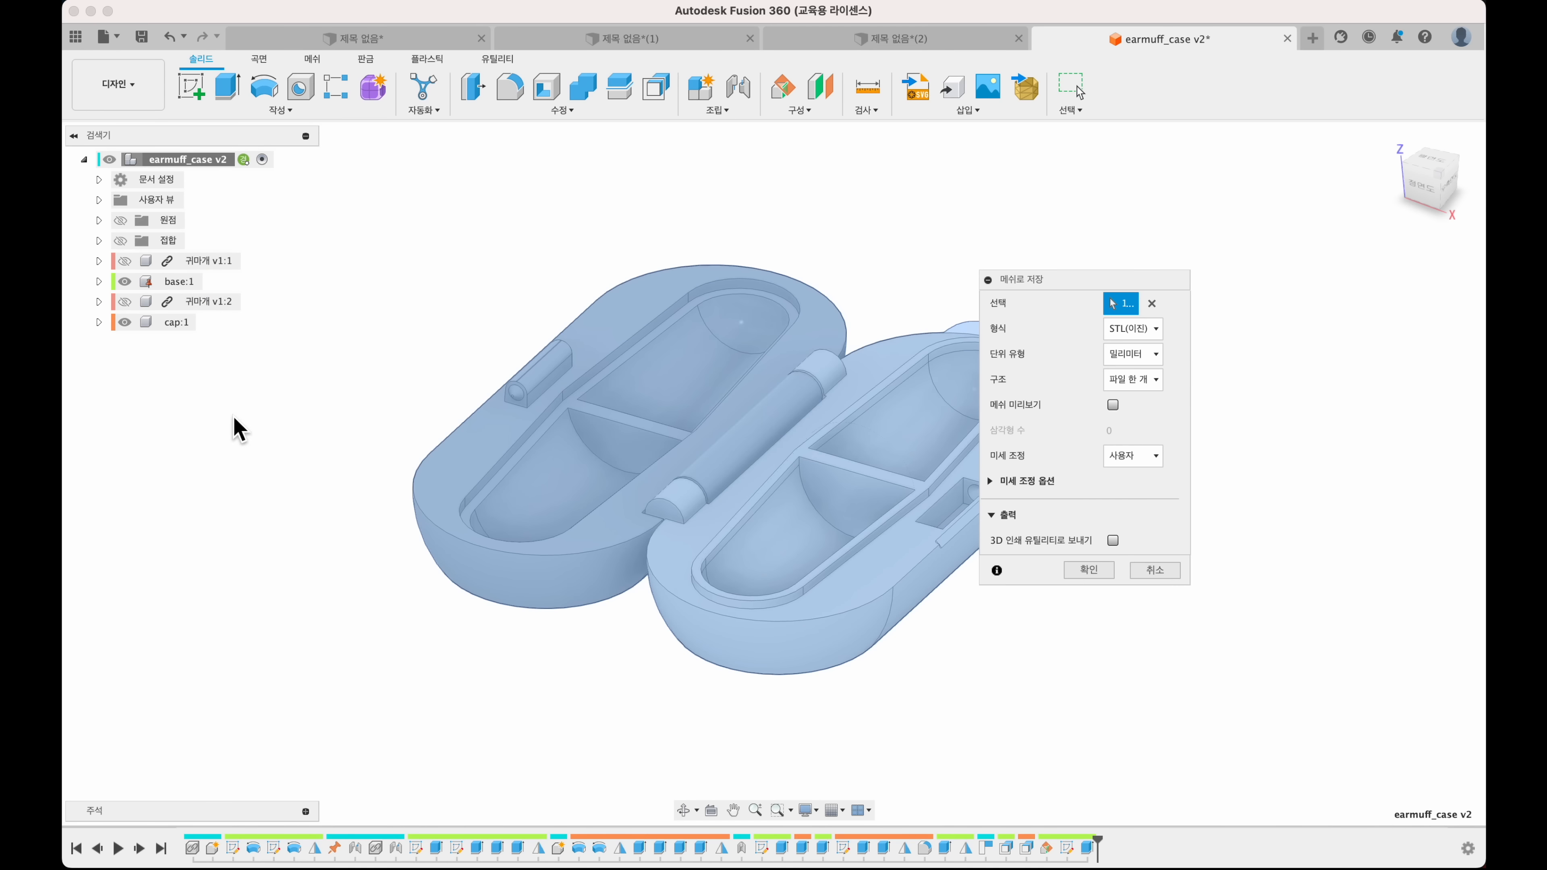
{"action": "left_click", "coordinate": [1087, 571]}
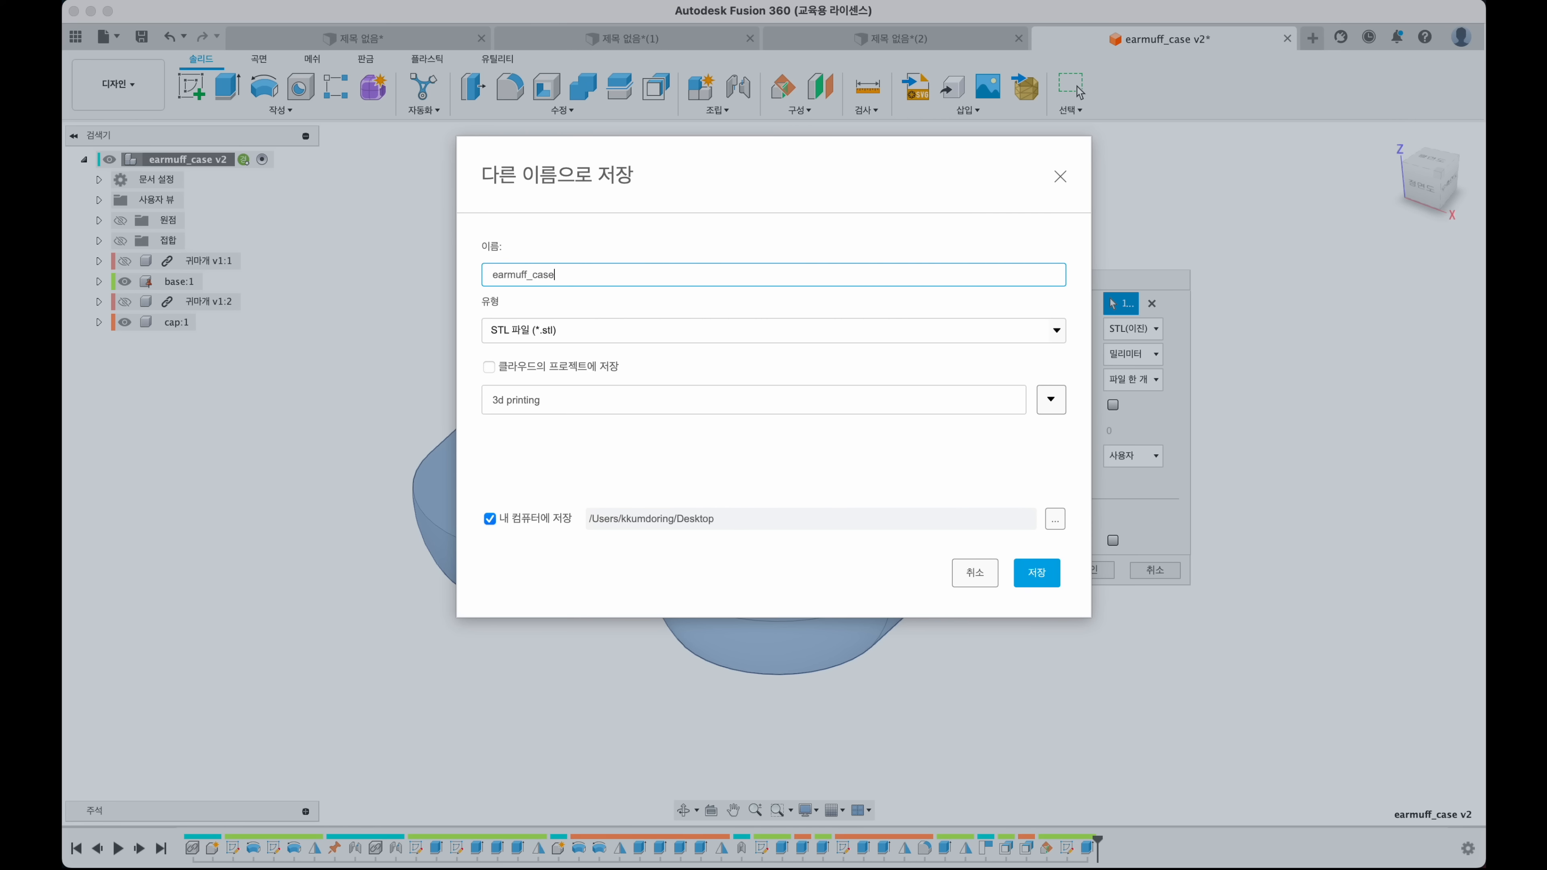
{"action": "key", "text": "Return"}
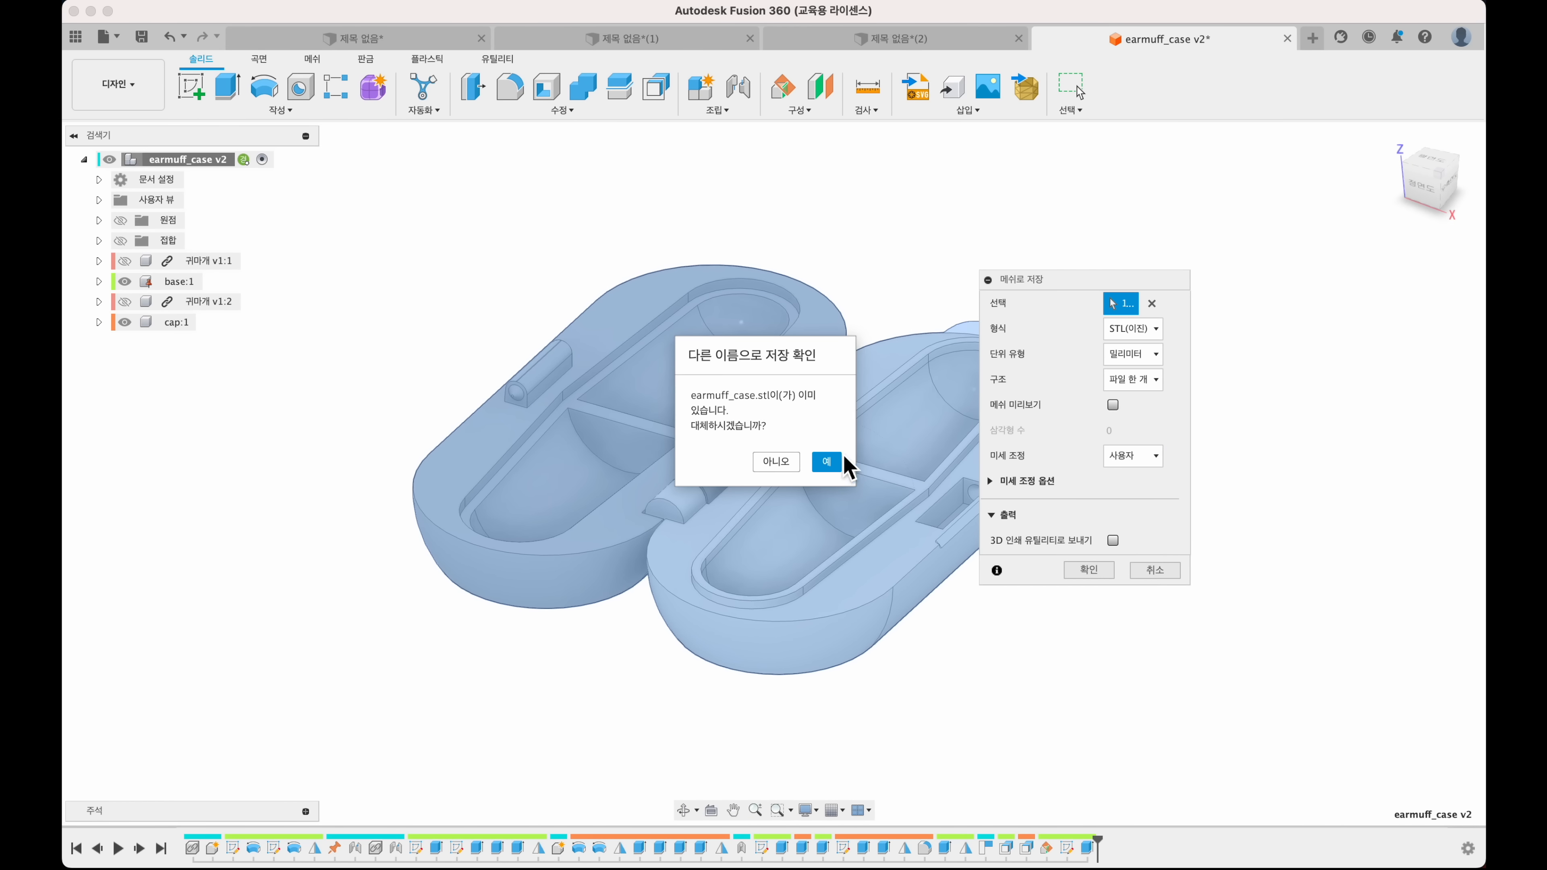
{"action": "left_click", "coordinate": [839, 463]}
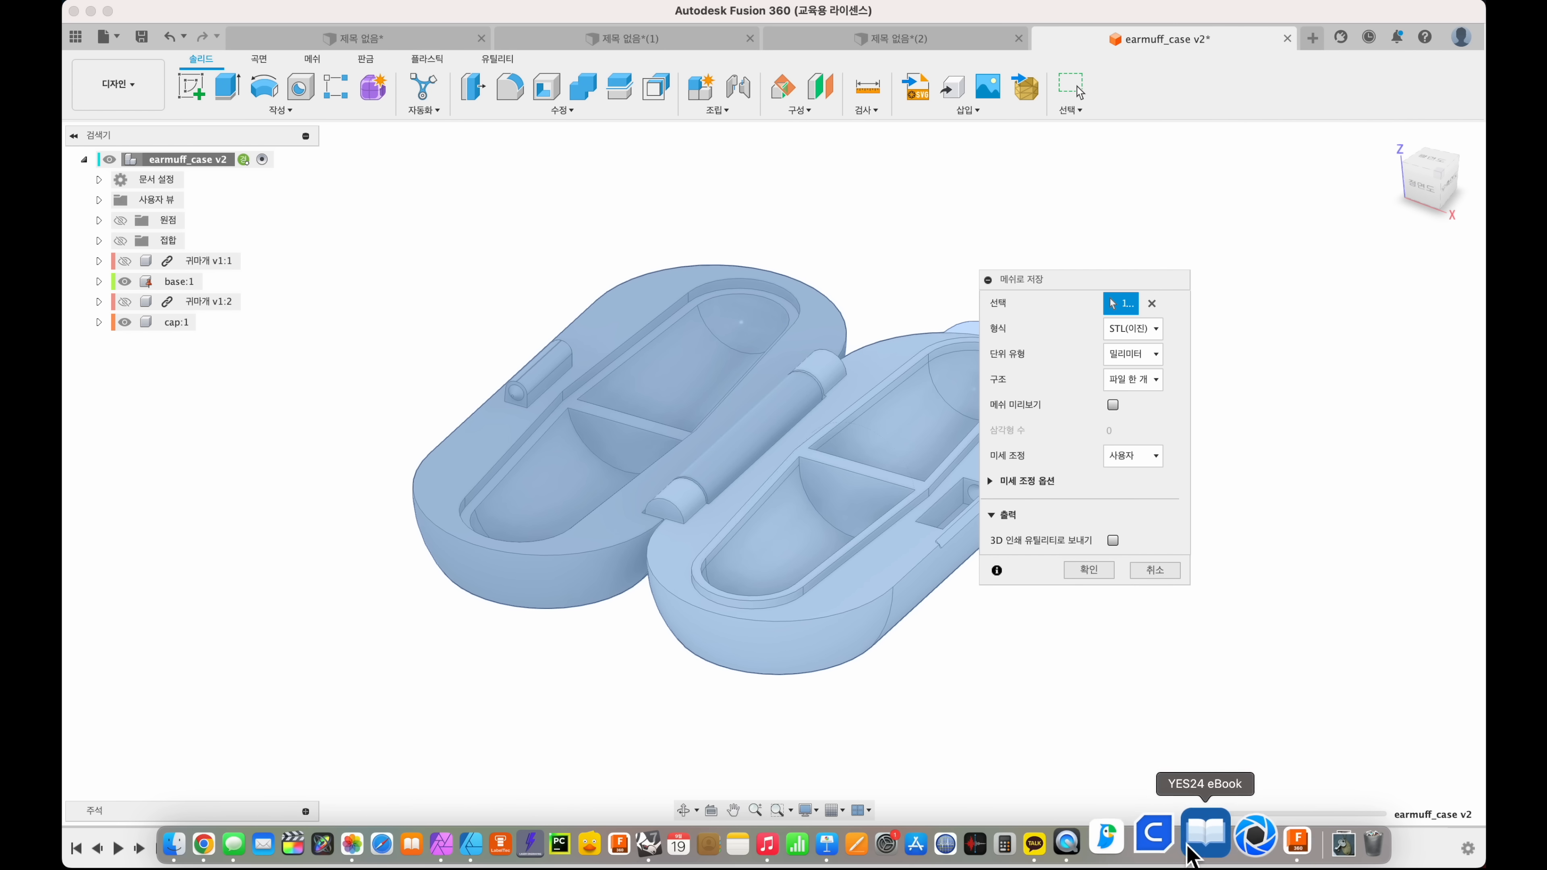
- Switch to Ultimaker Cura and load earmuff_case.stl from the Desktop onto the build plate
{"action": "left_click", "coordinate": [1177, 844]}
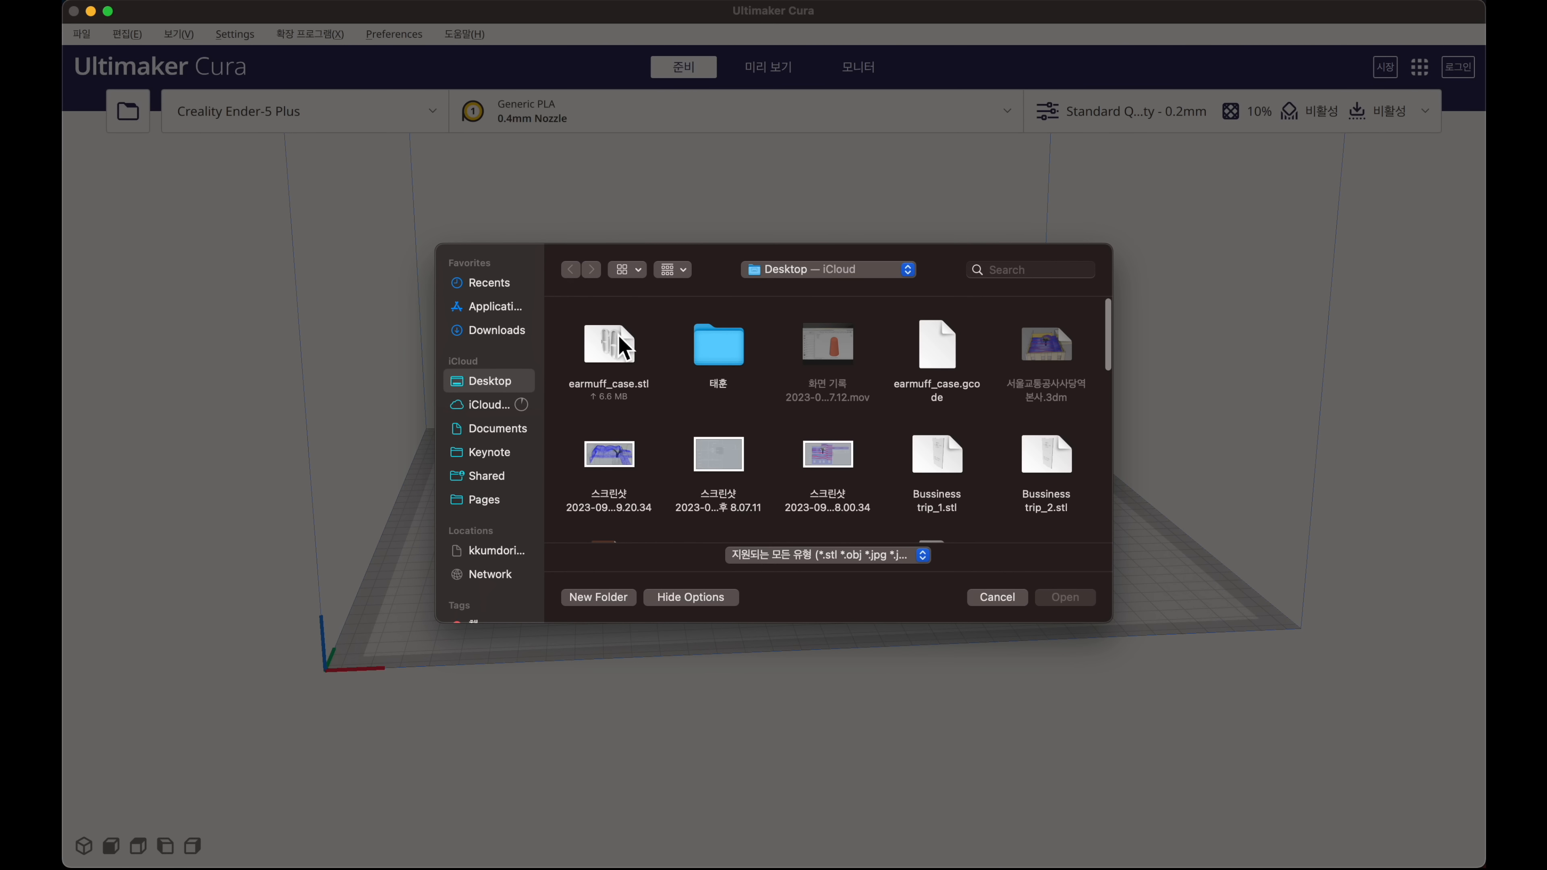
{"action": "double_click", "coordinate": [608, 340]}
{"action": "right_click_drag", "start_coordinate": [865, 567], "coordinate": [821, 580]}
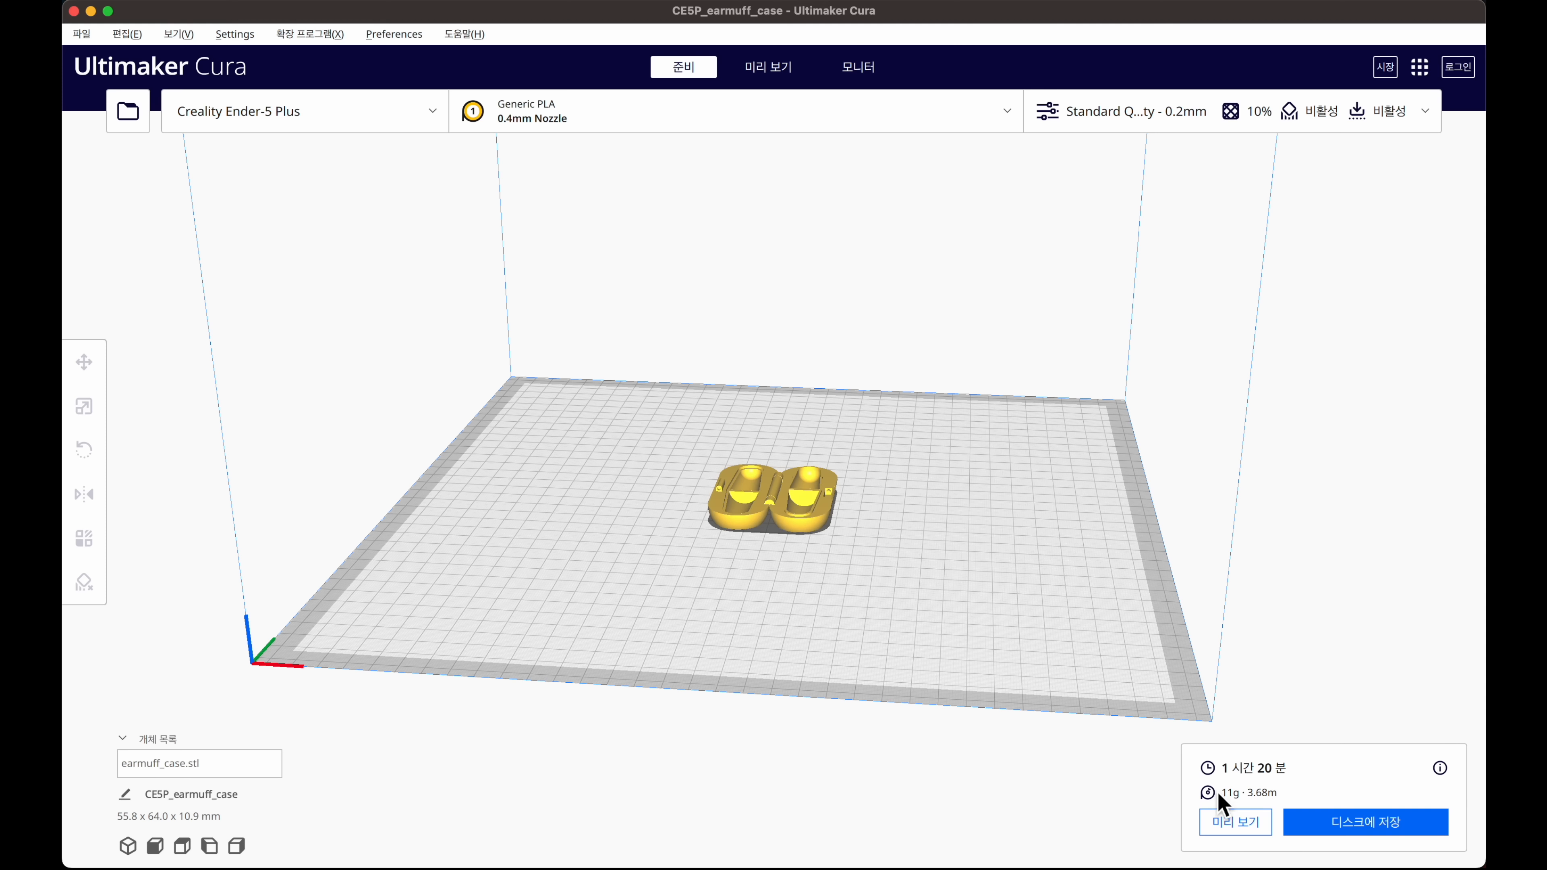
- Review the Standard Quality print settings, including the wall, support and build plate adhesion sections
{"action": "left_click", "coordinate": [1145, 111]}
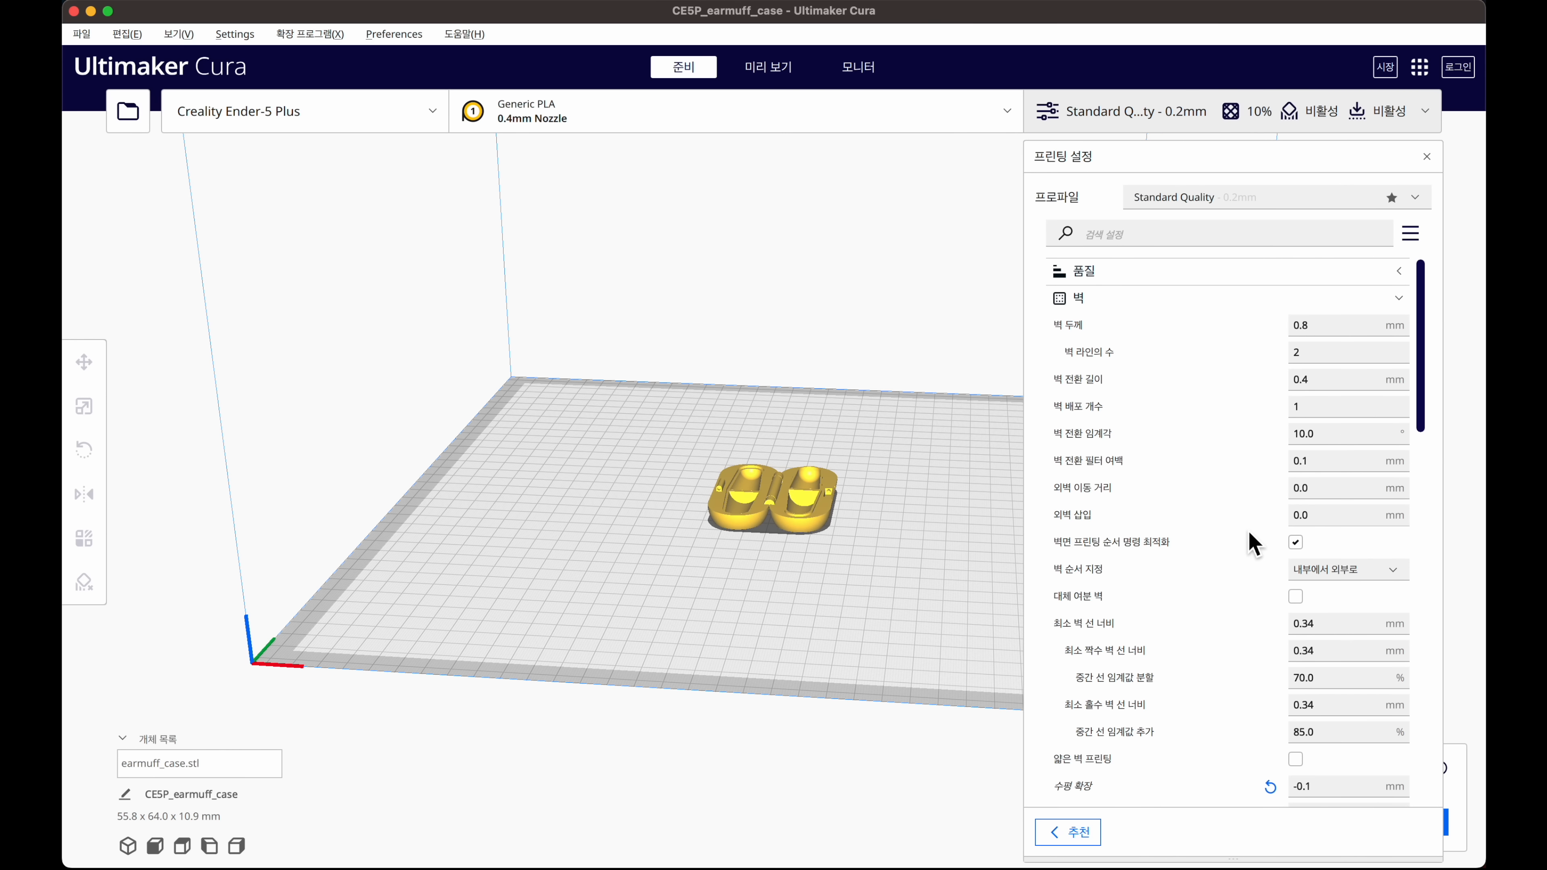
{"action": "scroll", "coordinate": [1251, 542], "scroll_direction": "down", "scroll_amount": 15}
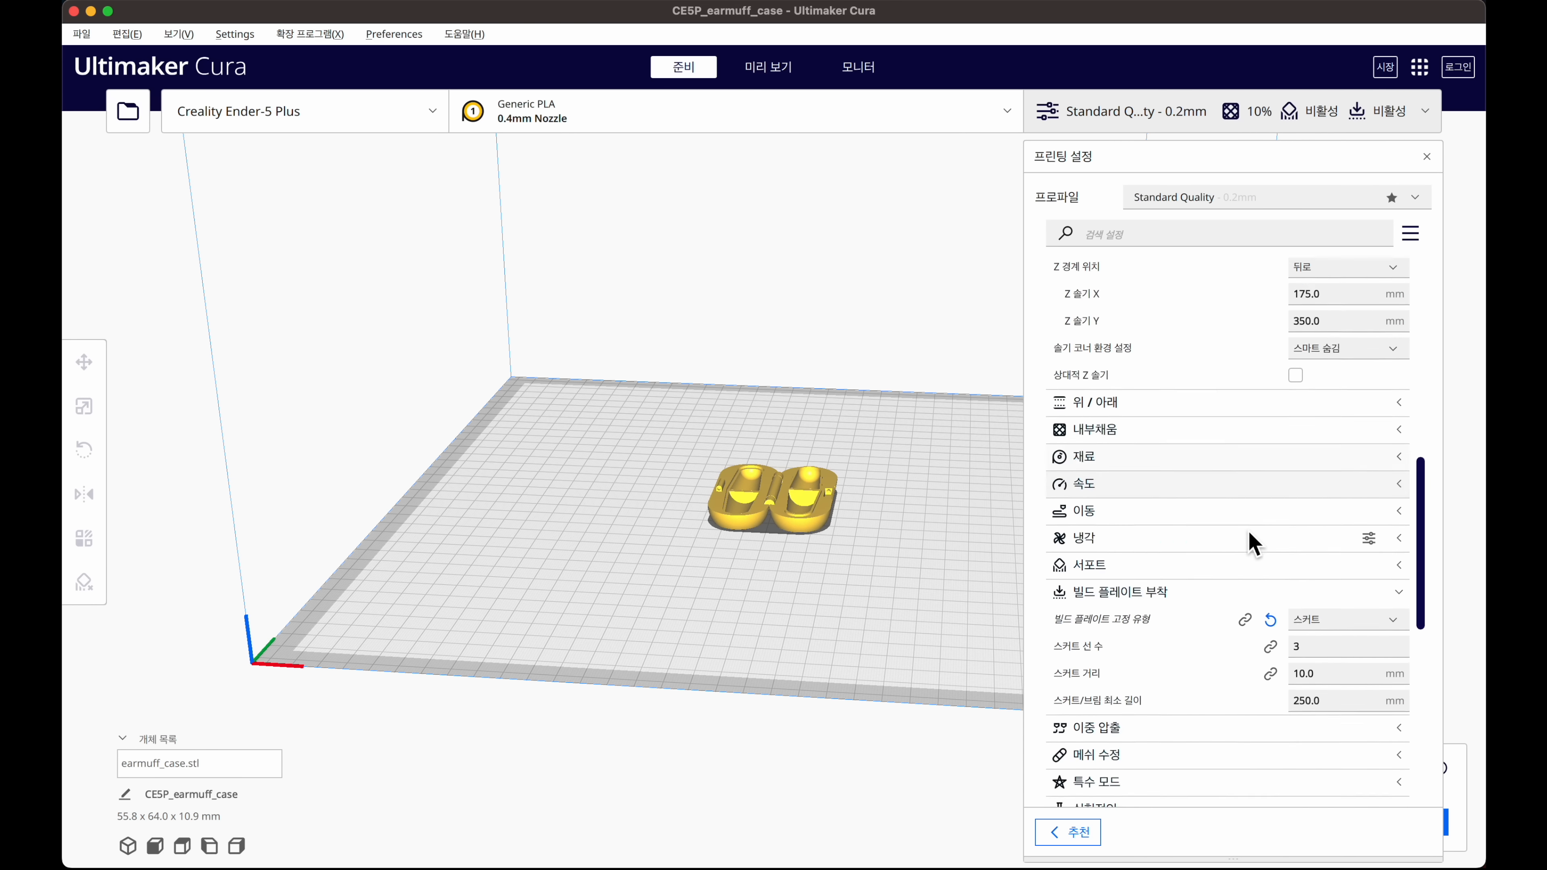
{"action": "scroll", "coordinate": [1252, 543], "scroll_direction": "down", "scroll_amount": 10}
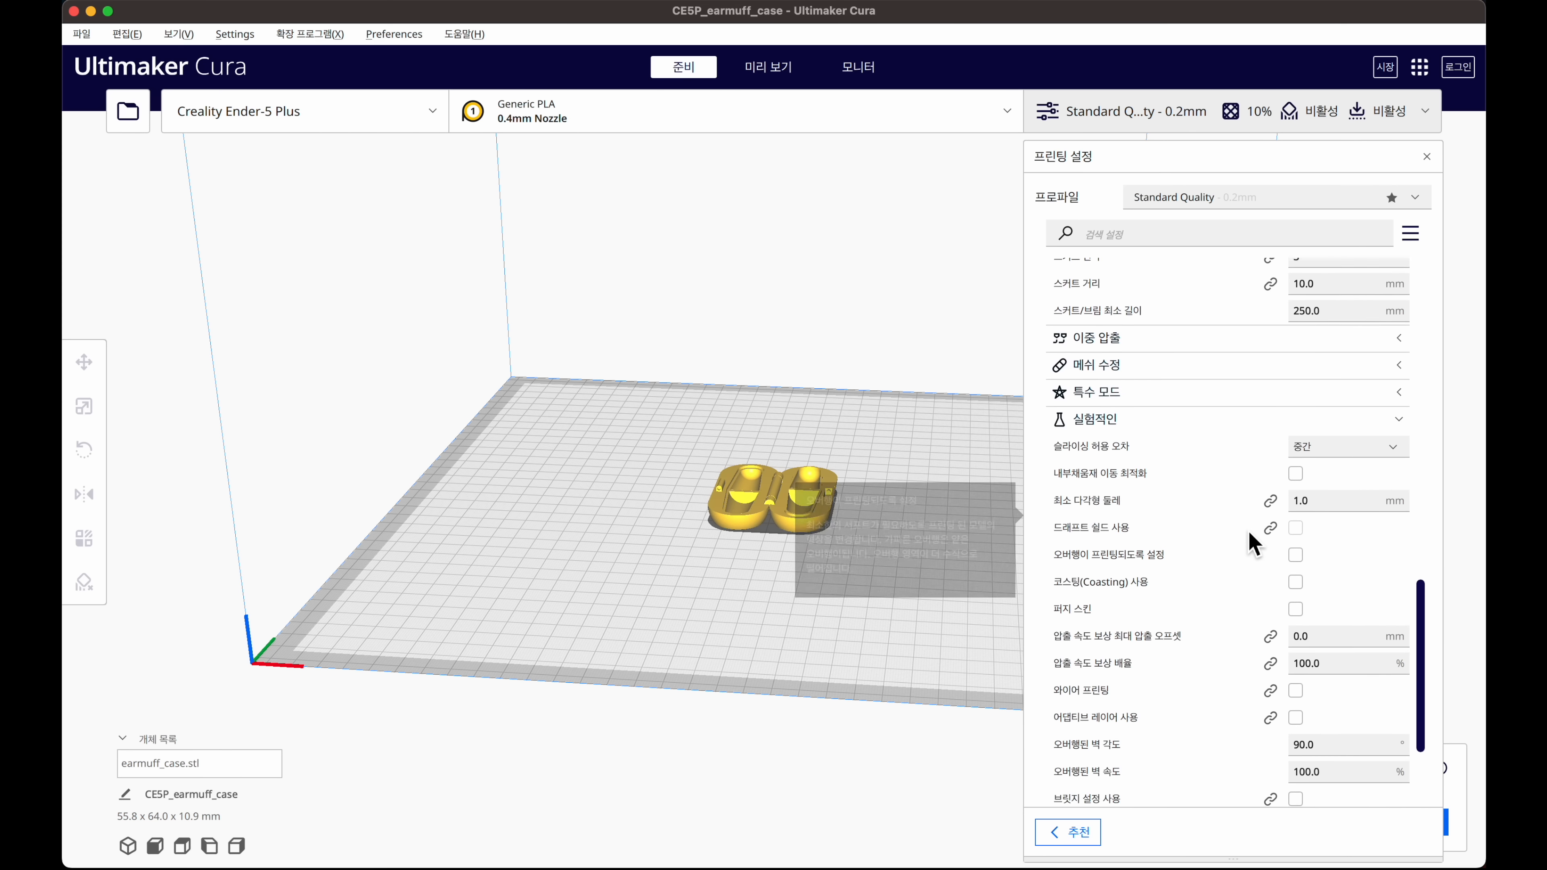
{"action": "scroll", "coordinate": [1252, 542], "scroll_direction": "up", "scroll_amount": 8}
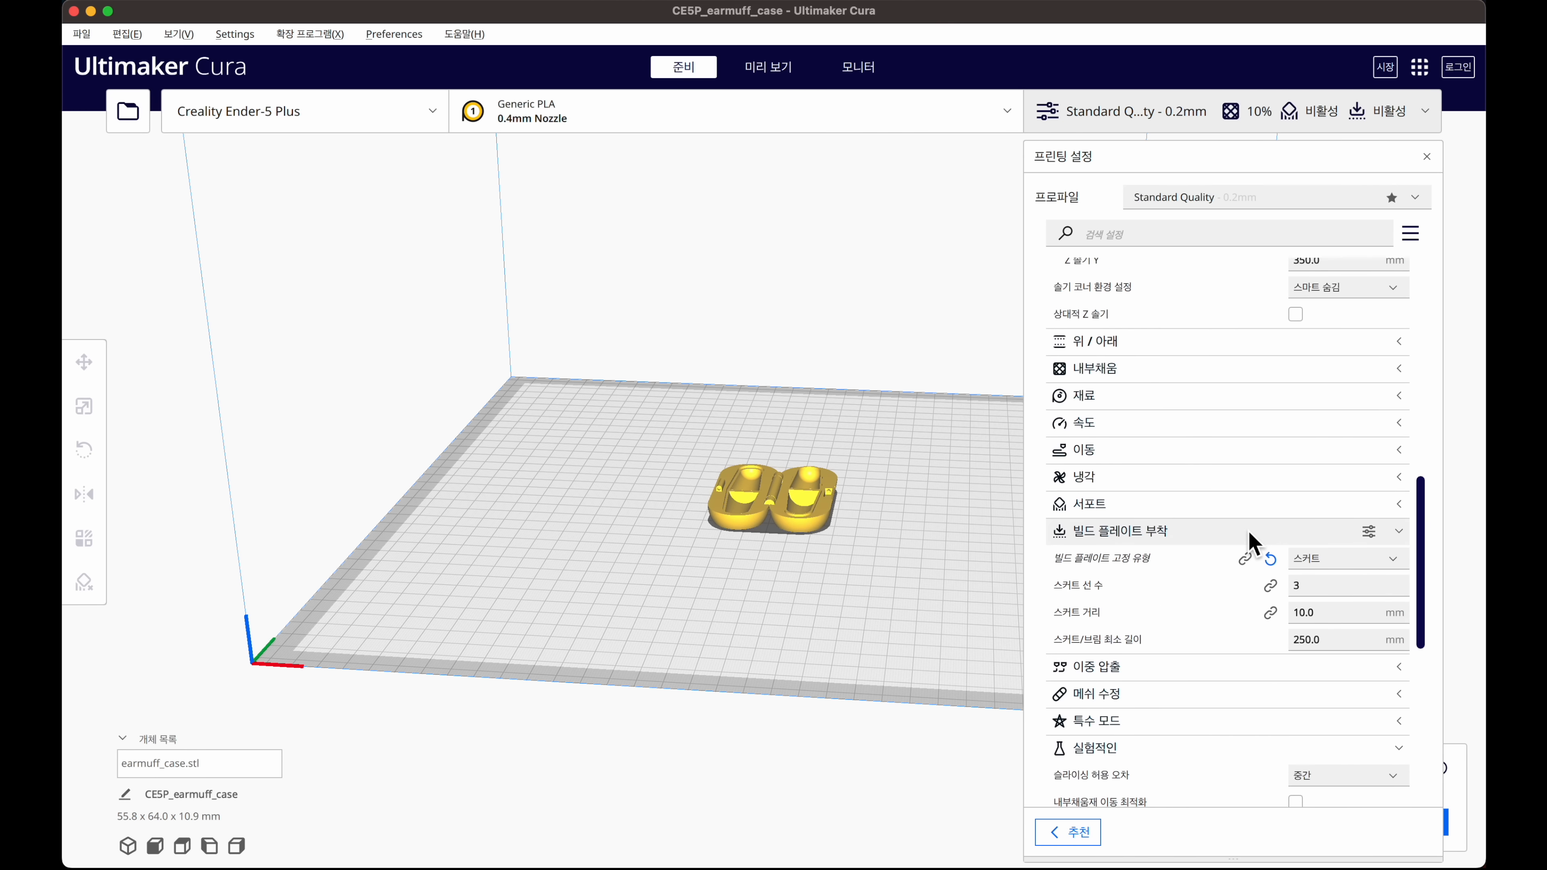
{"action": "scroll", "coordinate": [1248, 540], "scroll_direction": "up", "scroll_amount": 15}
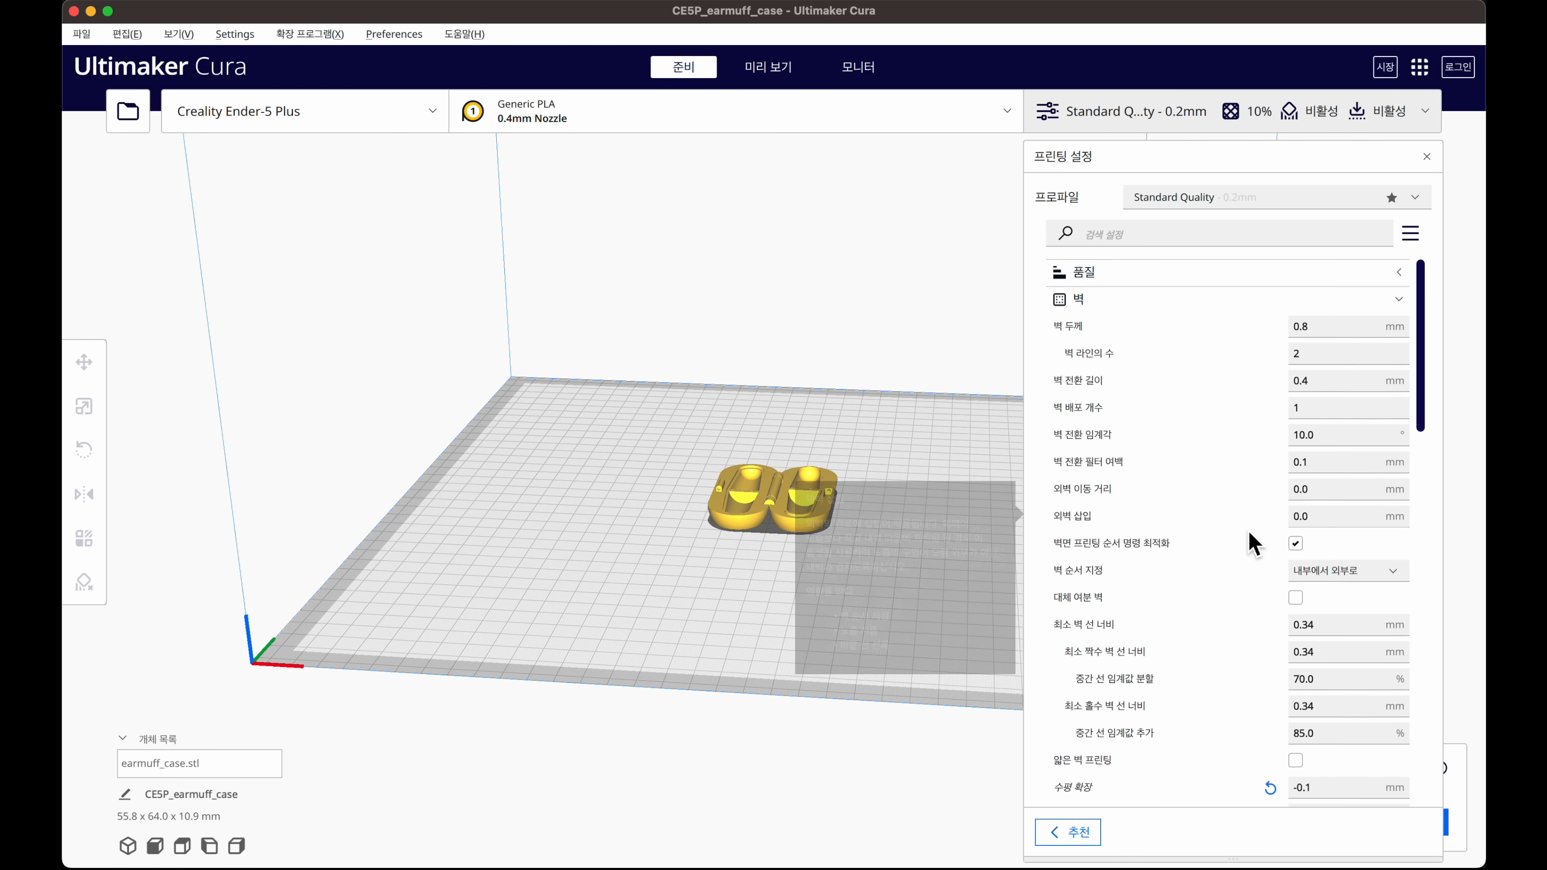
{"action": "left_click", "coordinate": [1399, 299]}
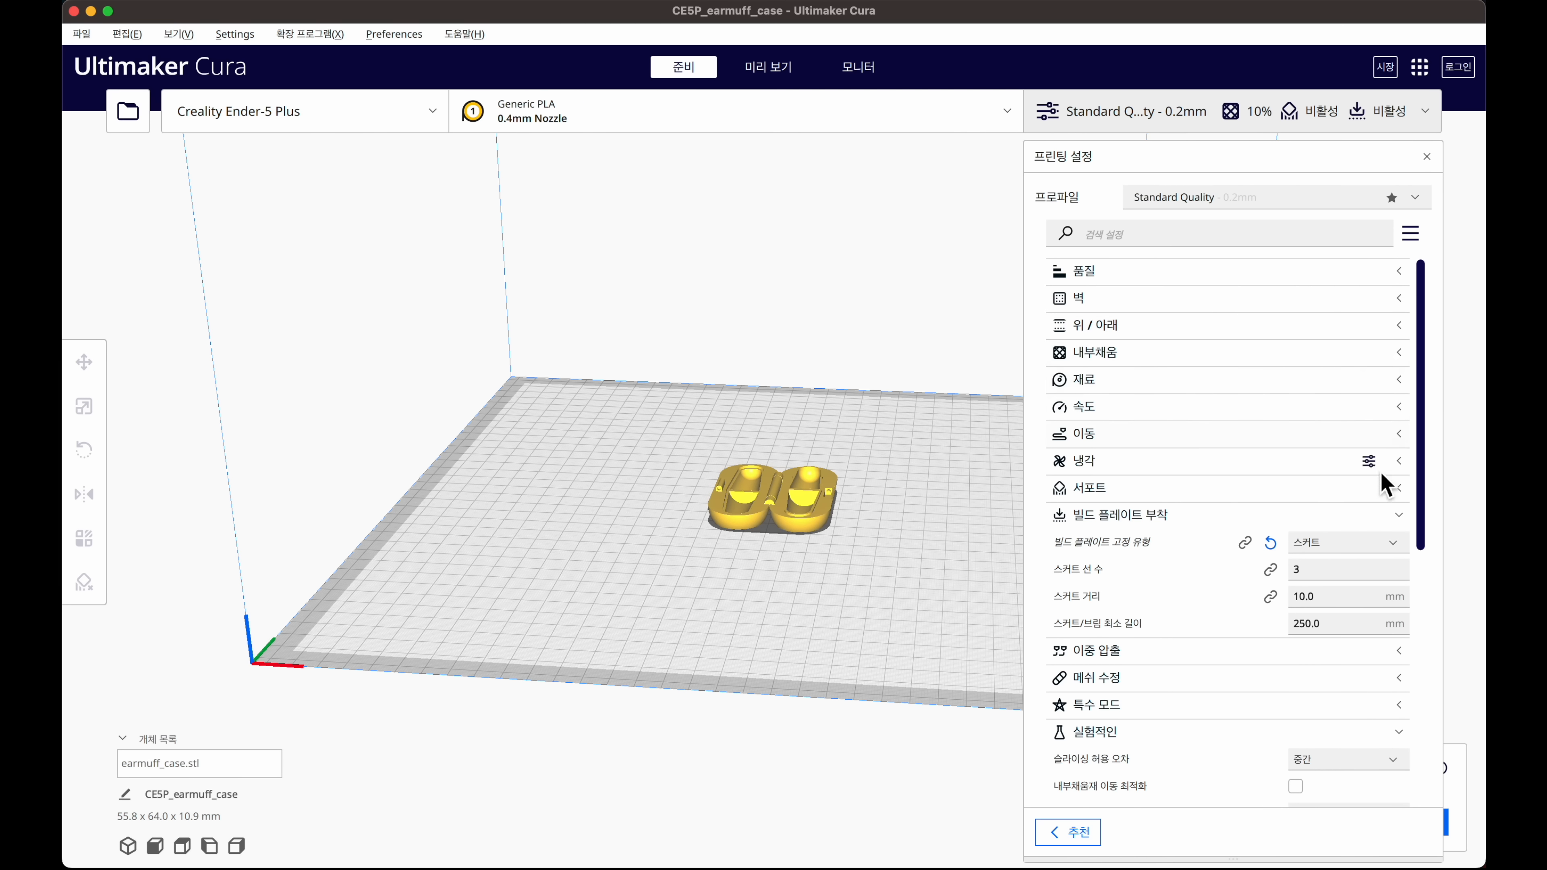
{"action": "left_click", "coordinate": [1399, 515]}
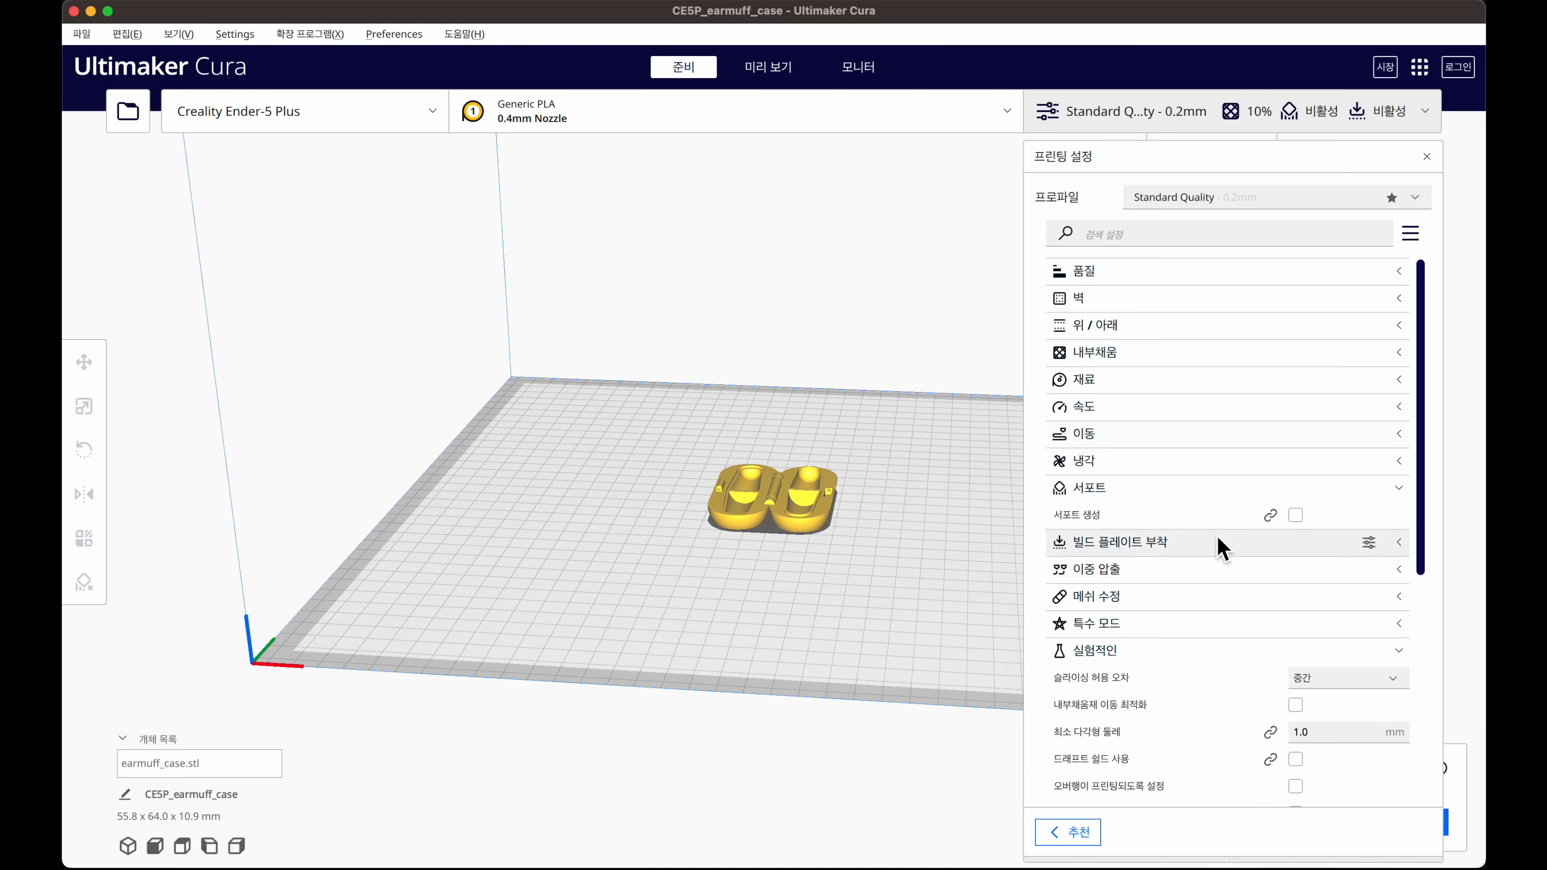
{"action": "left_click", "coordinate": [1162, 125]}
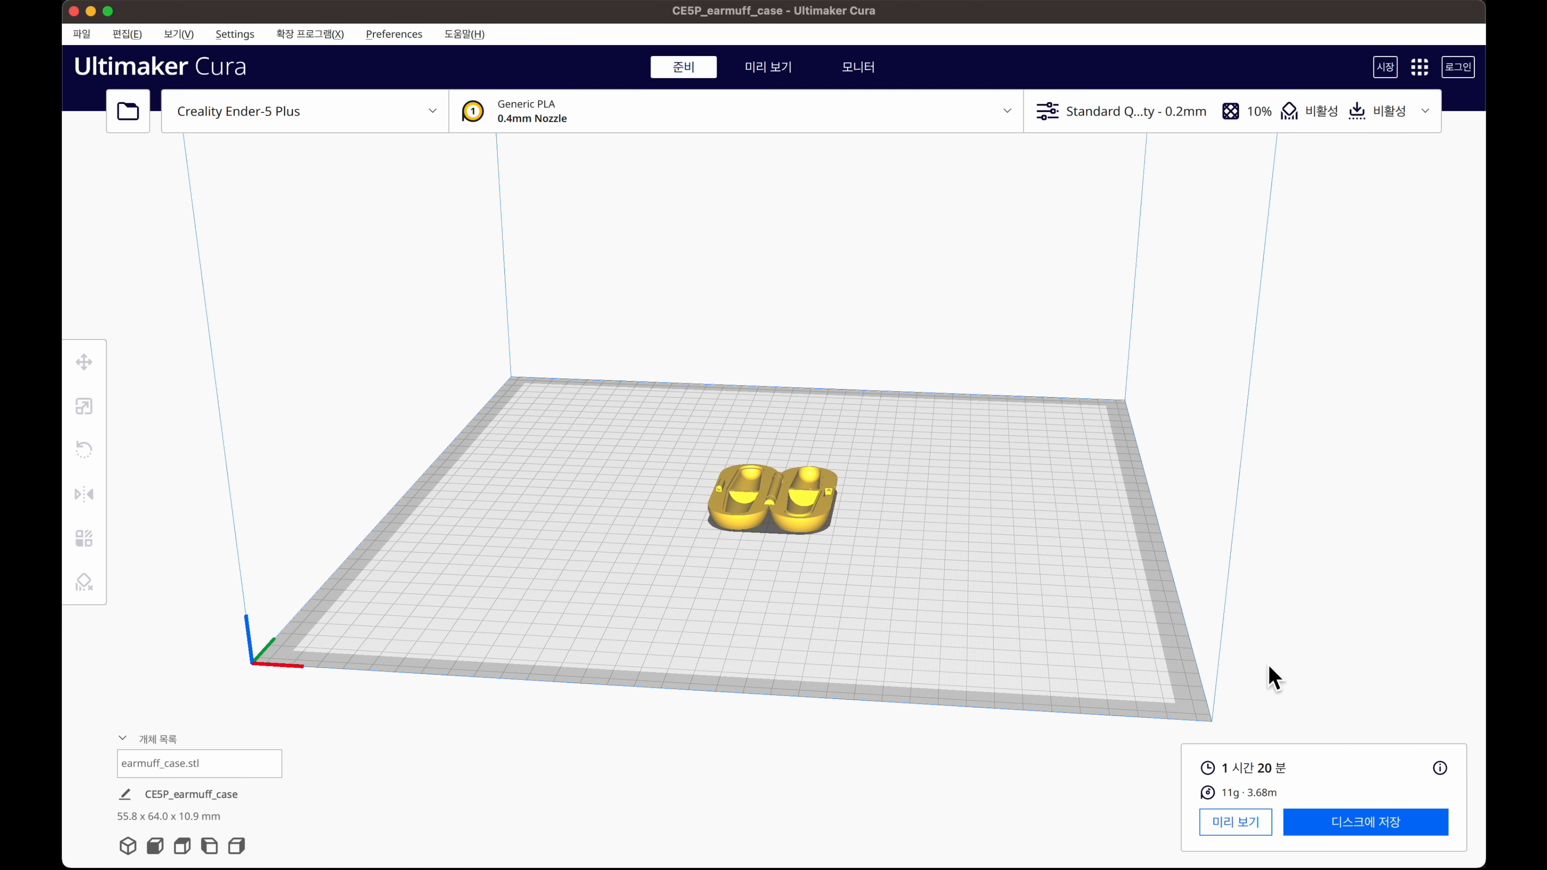
- Save the sliced model to the Desktop as a G-code file named earmuff_case, replacing the existing file
{"action": "left_click", "coordinate": [1352, 825]}
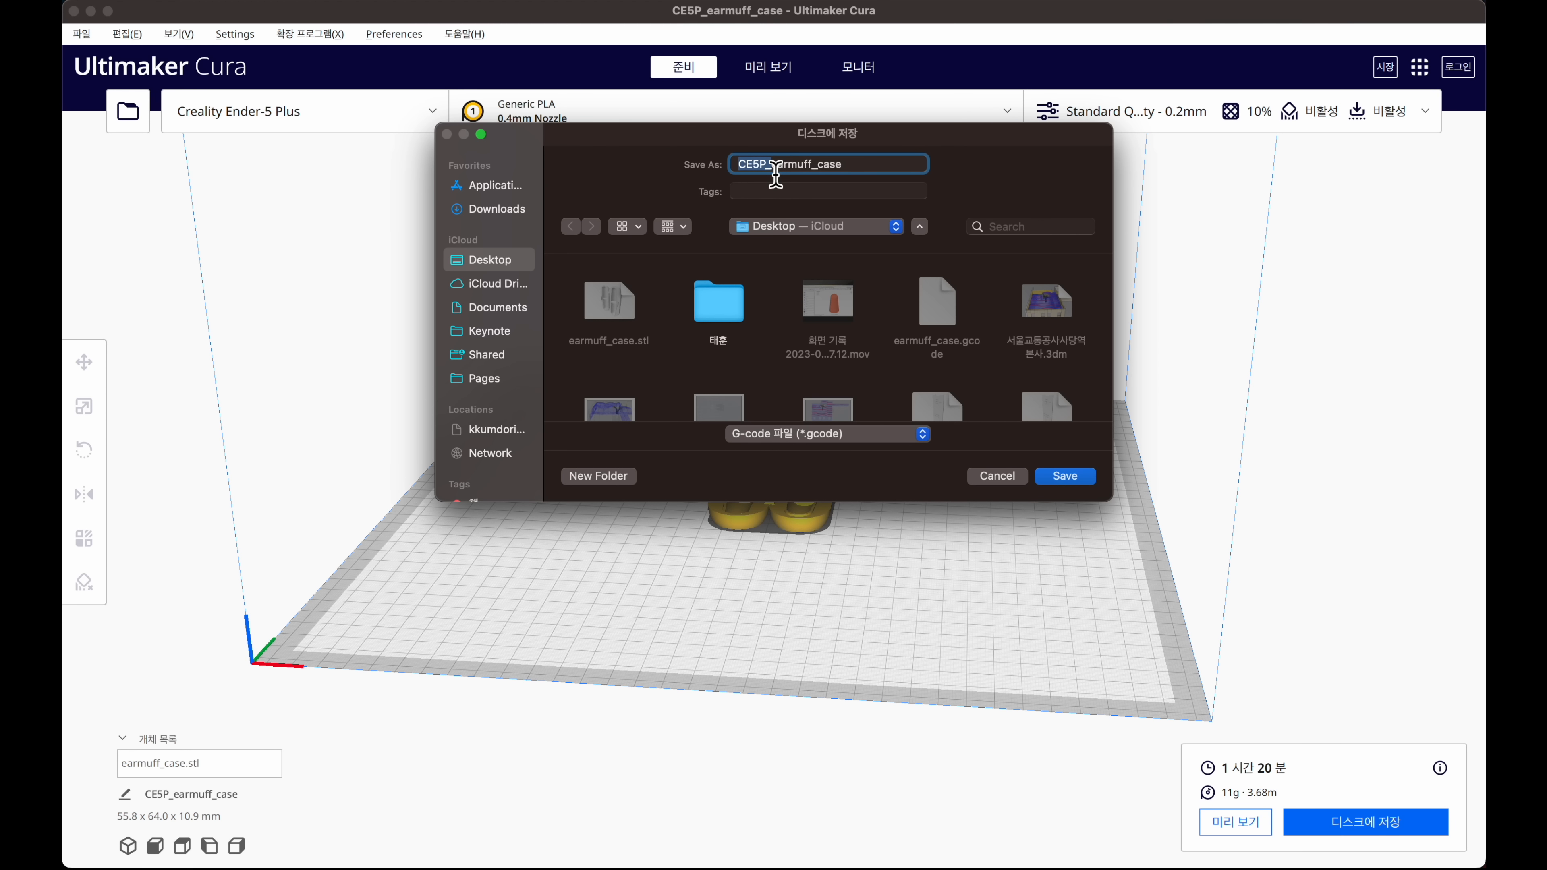
{"action": "key", "text": "Return"}
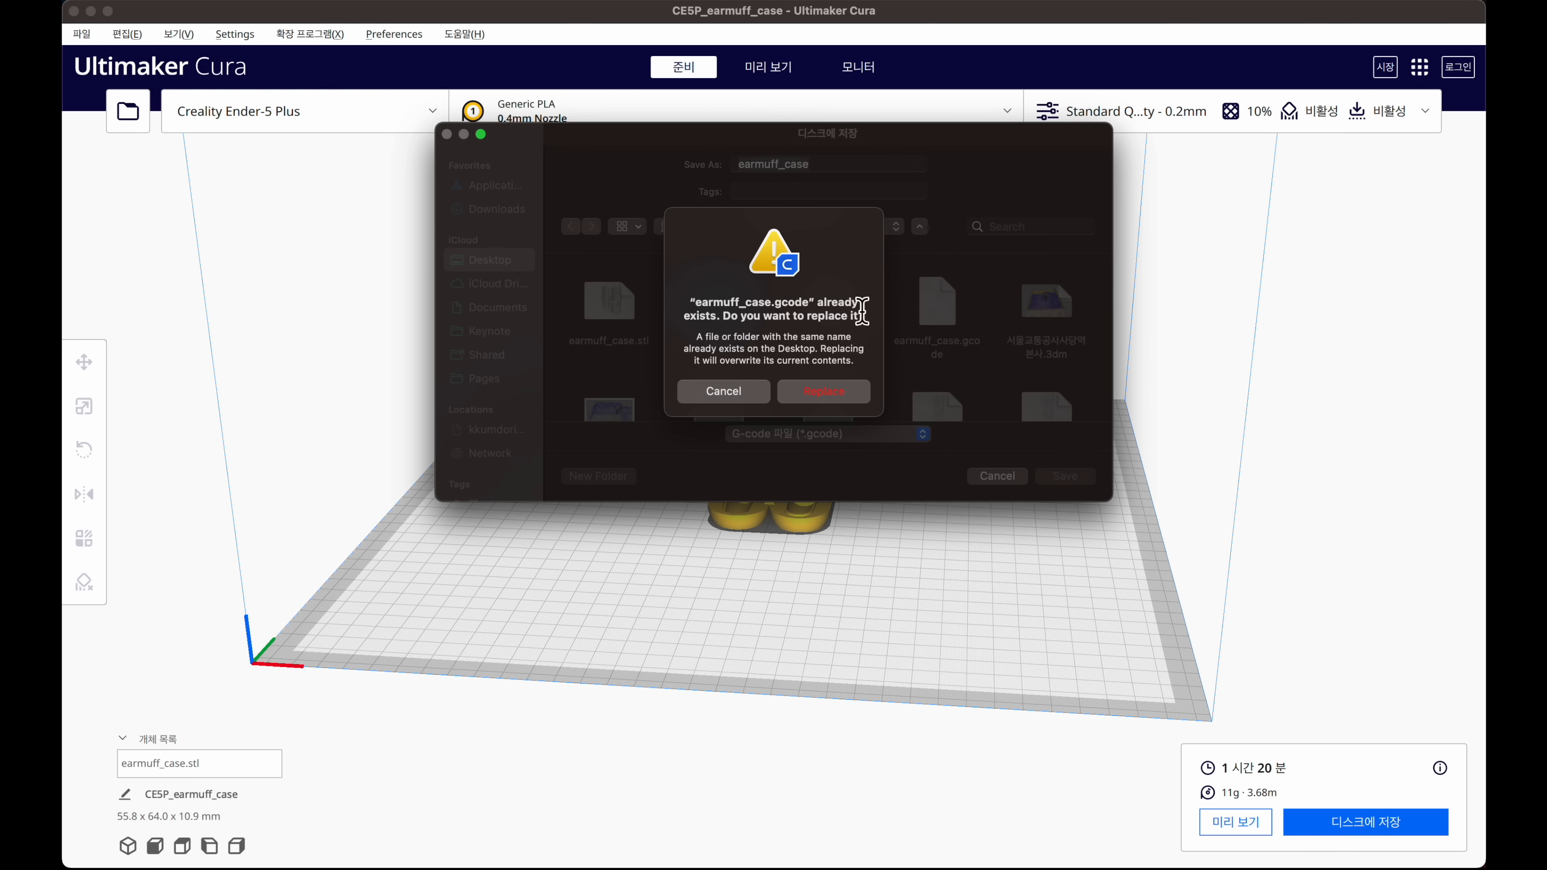
{"action": "left_click", "coordinate": [818, 397]}
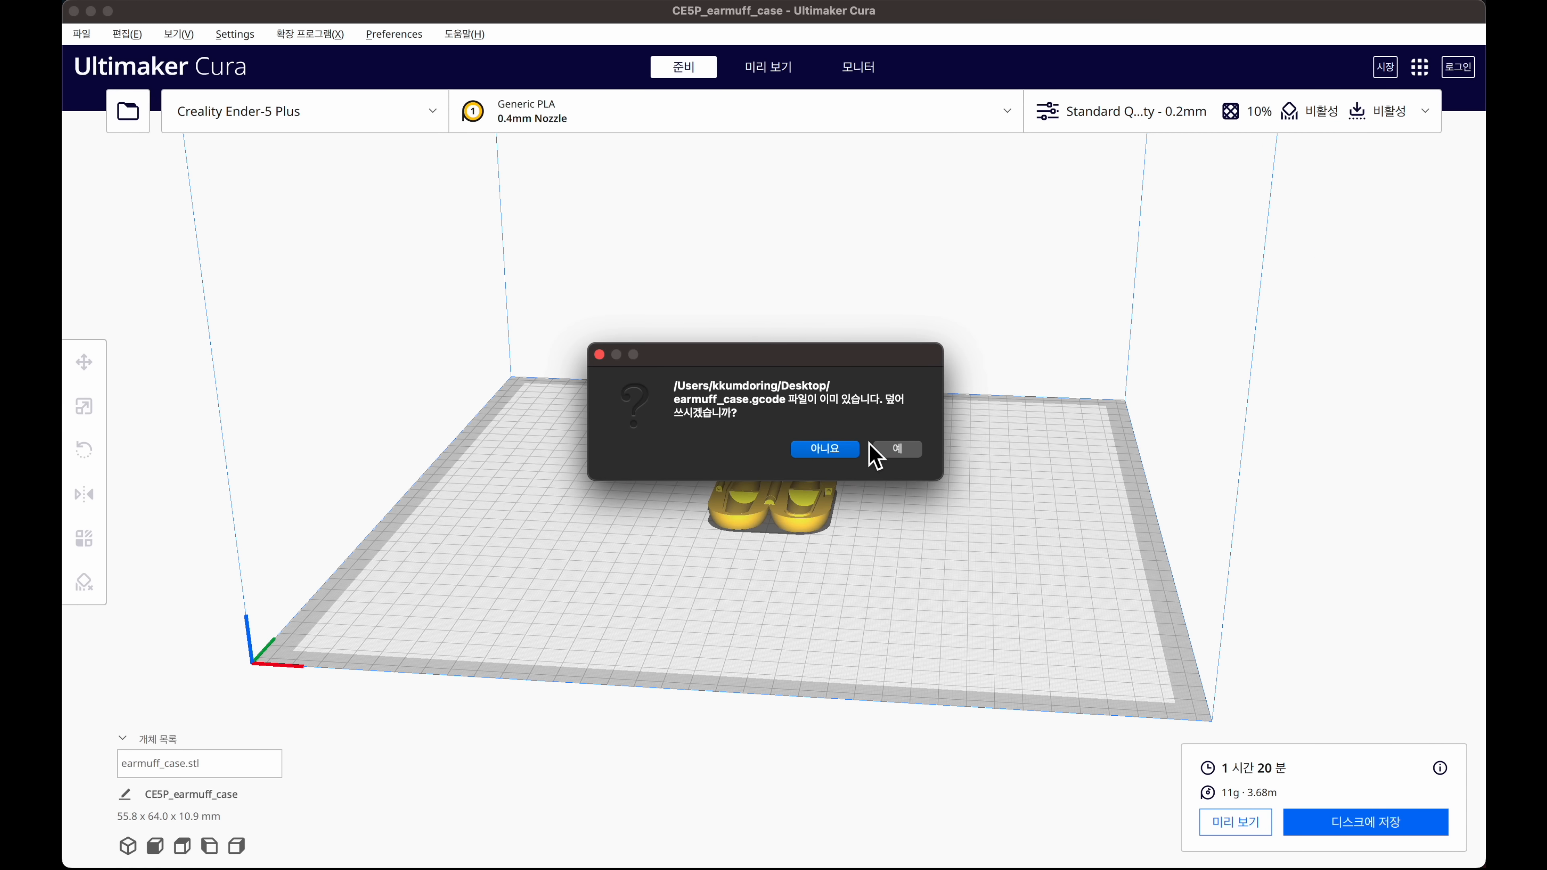